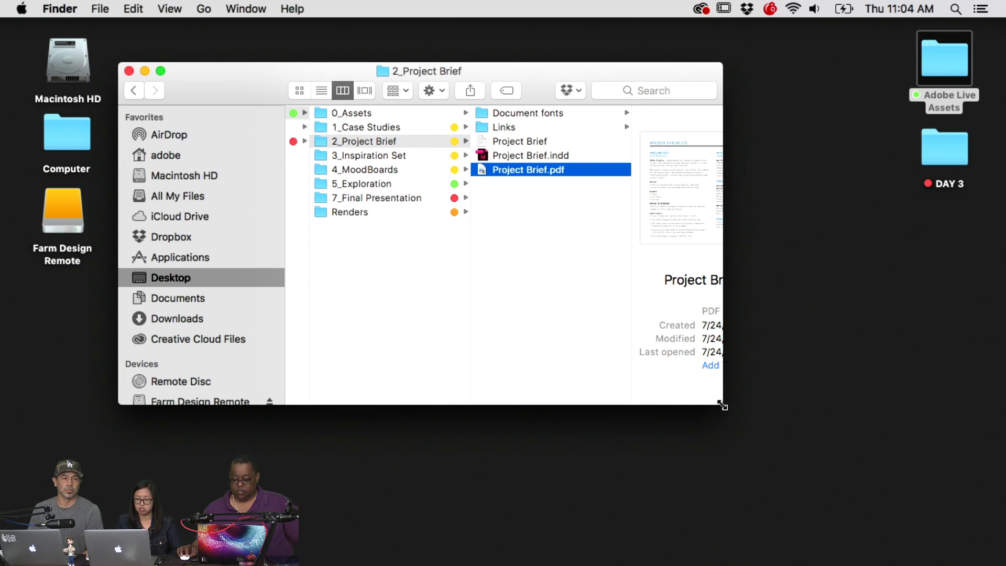
Enlarge the file browser window and look through the numbered project folders as far as 5_Exploration
{"action": "left_click_drag", "start_coordinate": [722, 405], "coordinate": [872, 502]}
{"action": "left_click", "coordinate": [471, 127]}
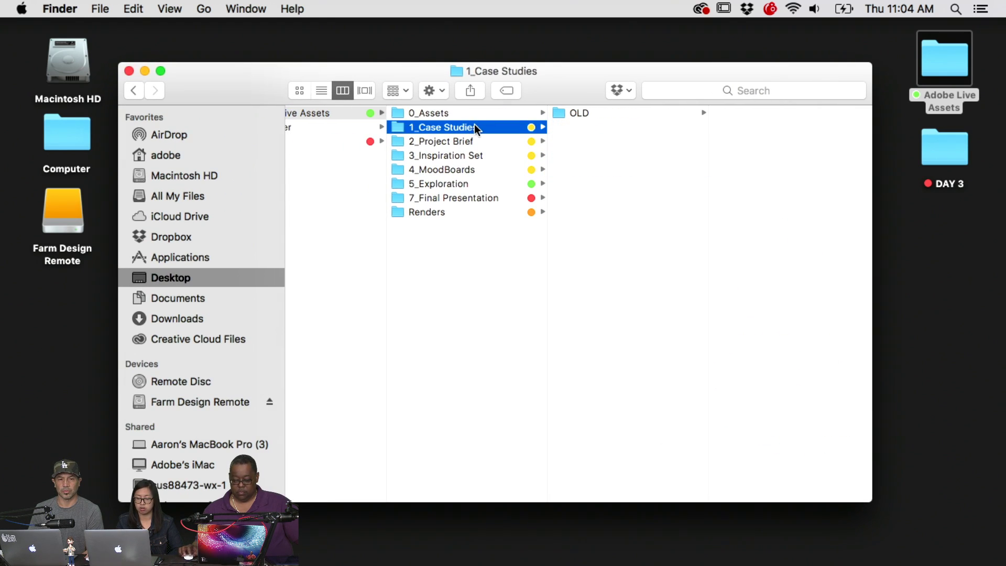
{"action": "left_click", "coordinate": [467, 142]}
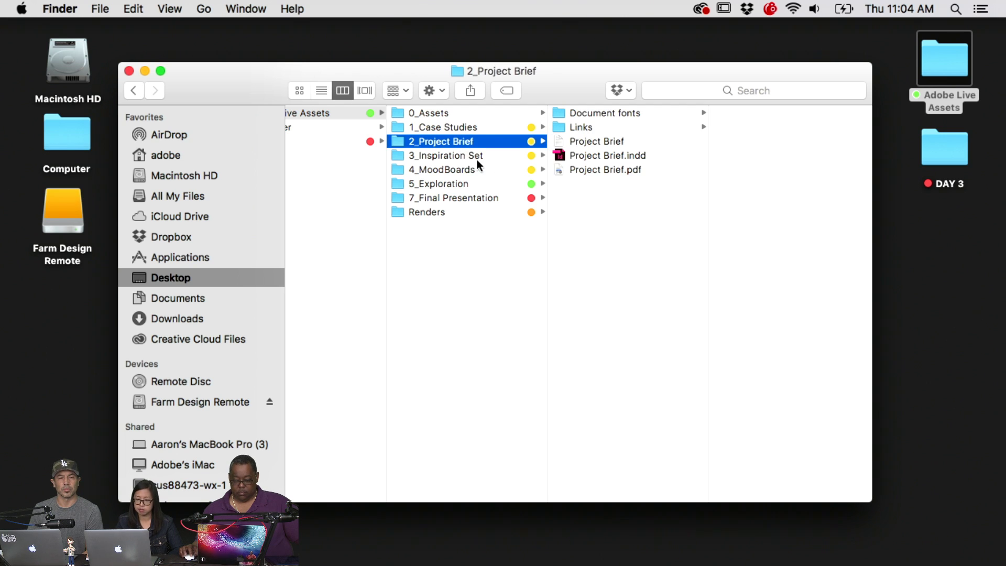
{"action": "left_click", "coordinate": [476, 157]}
{"action": "left_click", "coordinate": [469, 171]}
{"action": "left_click", "coordinate": [464, 181]}
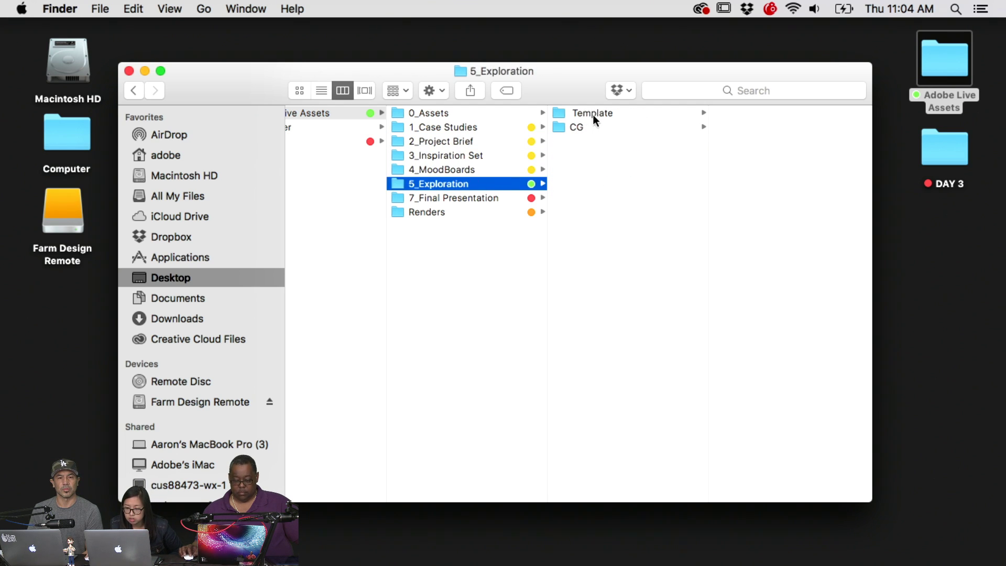
Open Explorations_V1.ai and ShapeStudies_V1.ai together in Illustrator from the V1 subfolder of the CG exploration folder
{"action": "left_click", "coordinate": [592, 114]}
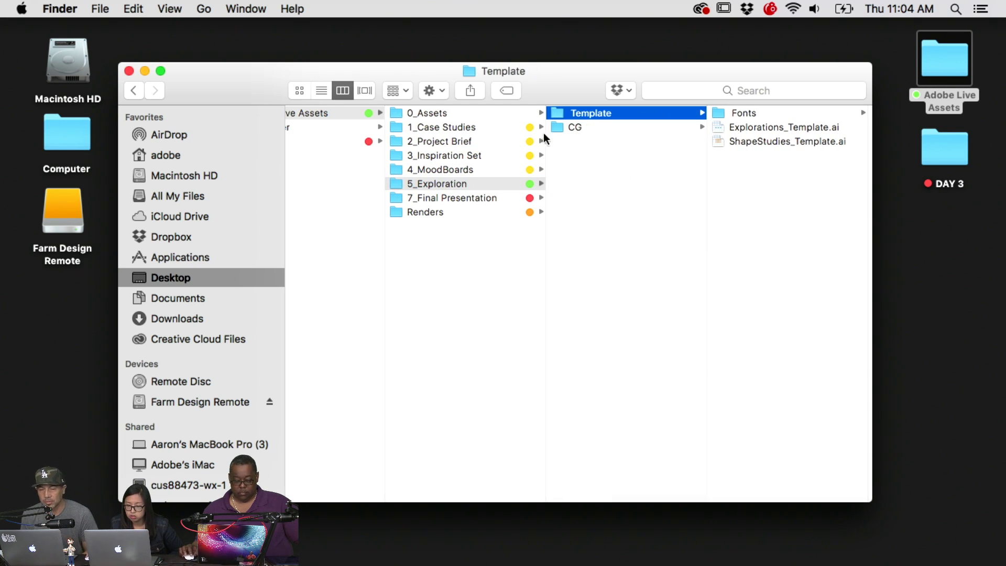
{"action": "left_click", "coordinate": [584, 128]}
{"action": "left_click", "coordinate": [765, 115]}
{"action": "left_click", "coordinate": [793, 112]}
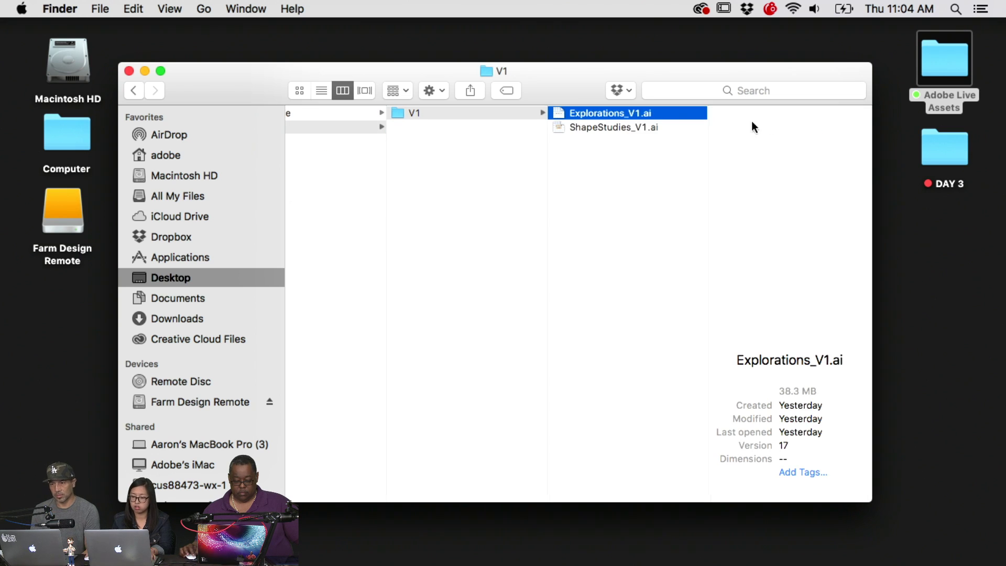
{"action": "left_click", "coordinate": [608, 127], "text": "shift"}
{"action": "double_click", "coordinate": [608, 127]}
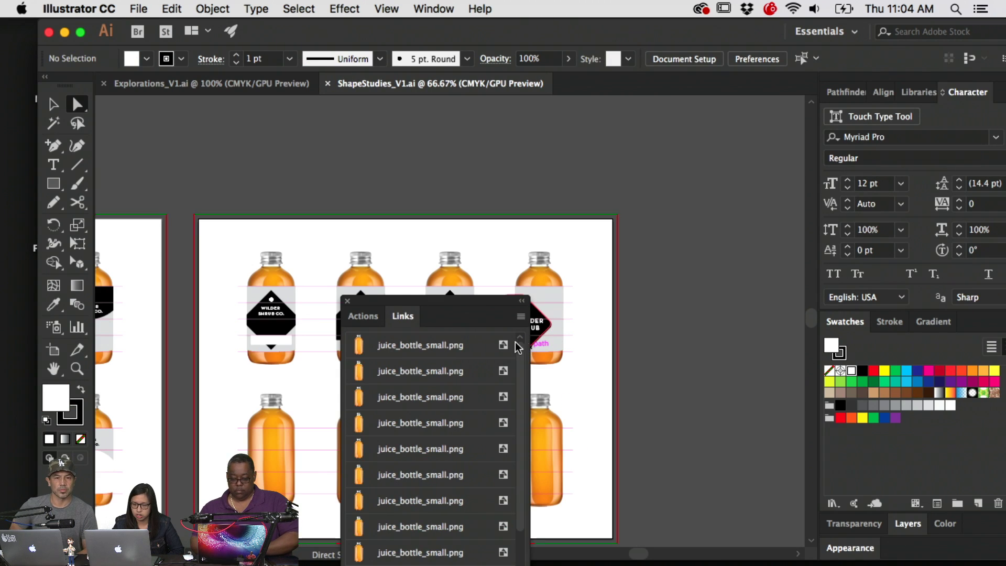
Close the floating Links panel, then glance at Explorations_V1.ai and return to the ShapeStudies_V1.ai document
{"action": "left_click", "coordinate": [347, 301]}
{"action": "left_click", "coordinate": [153, 83]}
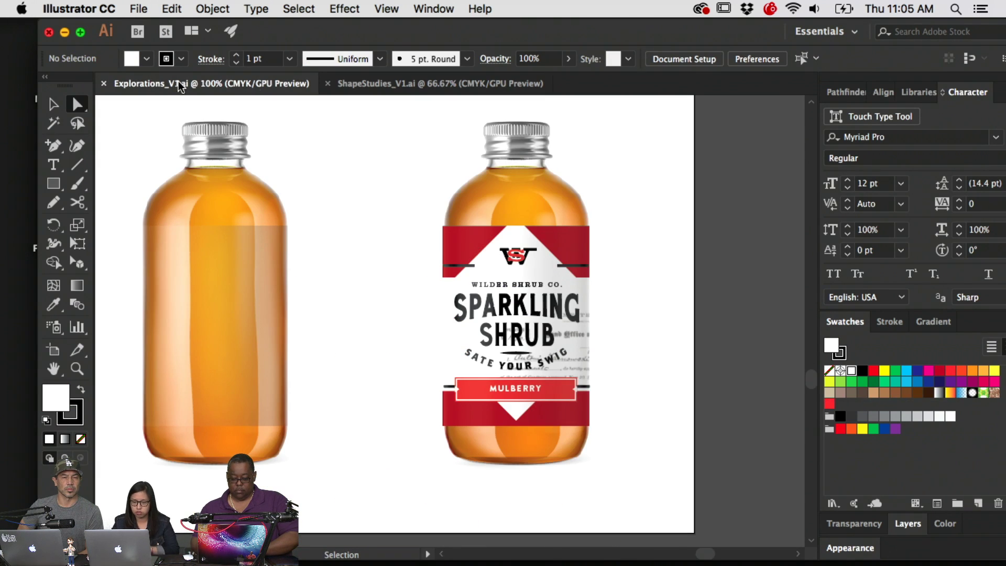
{"action": "left_click", "coordinate": [316, 83]}
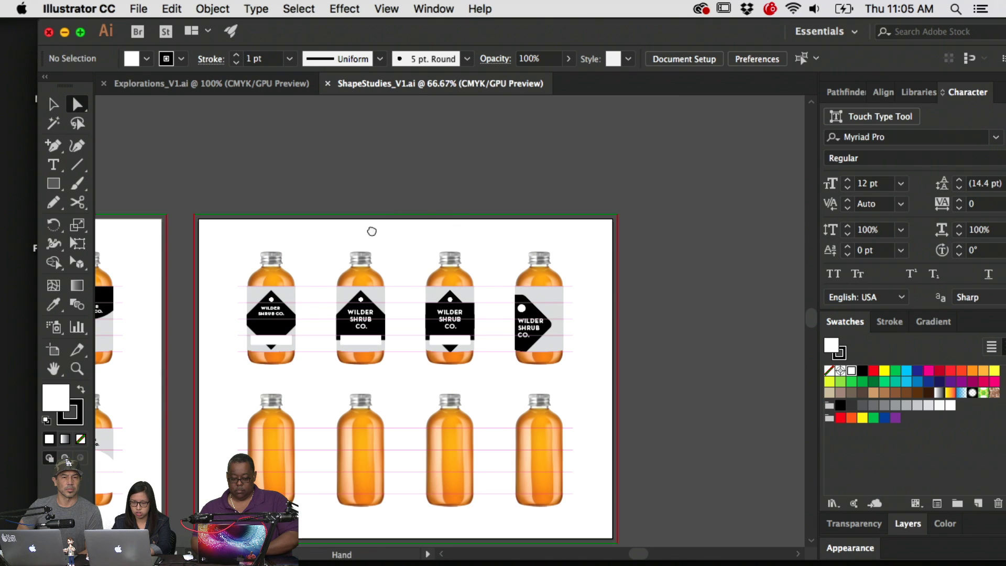
Examine the eight bottle label shape studies on the first artboard of ShapeStudies_V1.ai at 100% zoom
{"action": "left_click_drag", "start_coordinate": [370, 229], "coordinate": [502, 223]}
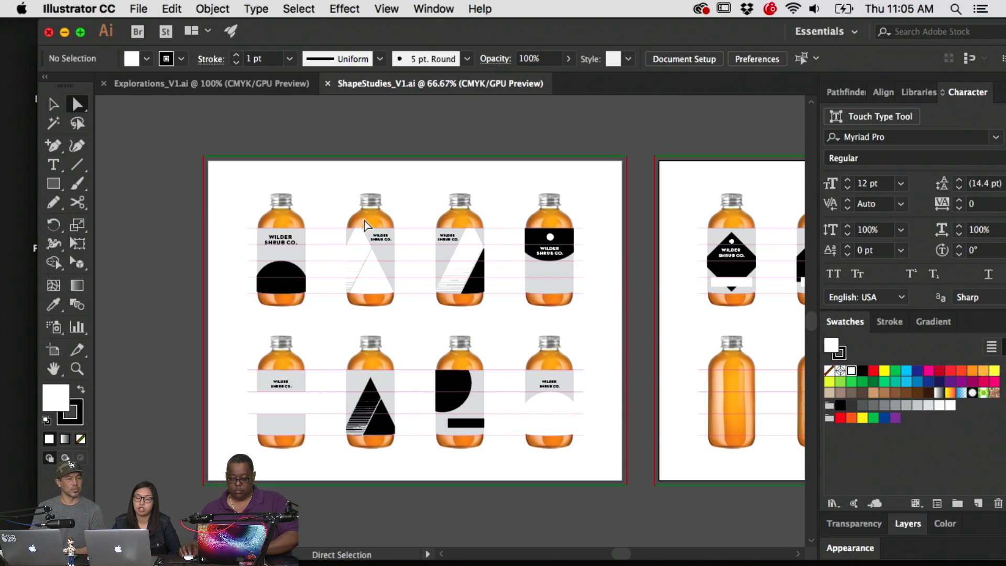
{"action": "scroll", "coordinate": [425, 226], "scroll_direction": "up", "scroll_amount": 3}
{"action": "key", "text": "super+equal"}
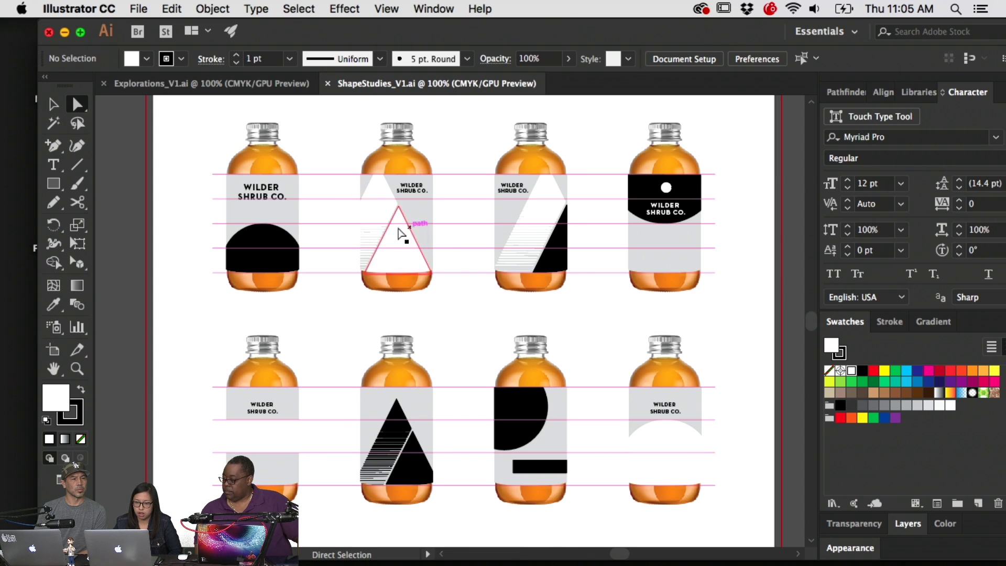
{"action": "scroll", "coordinate": [382, 226], "scroll_direction": "right", "scroll_amount": 2}
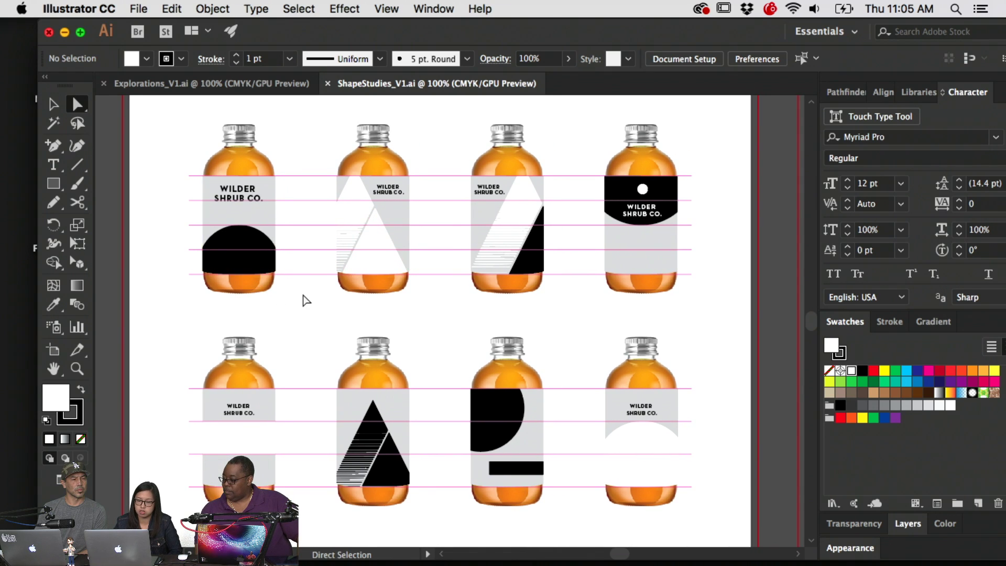
{"action": "scroll", "coordinate": [303, 297], "scroll_direction": "right", "scroll_amount": 5}
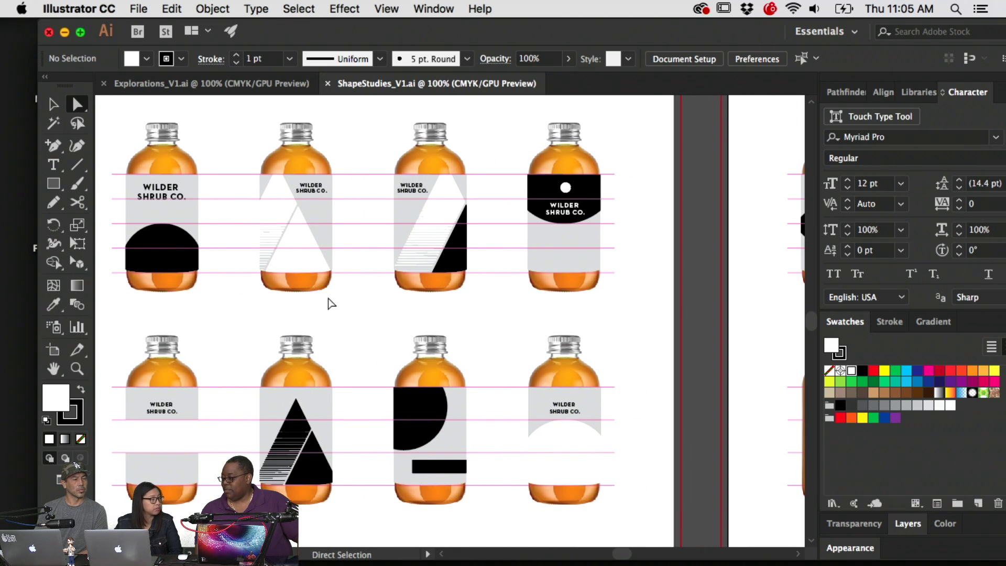
{"action": "scroll", "coordinate": [325, 298], "scroll_direction": "left", "scroll_amount": 3}
{"action": "scroll", "coordinate": [330, 303], "scroll_direction": "down", "scroll_amount": 3}
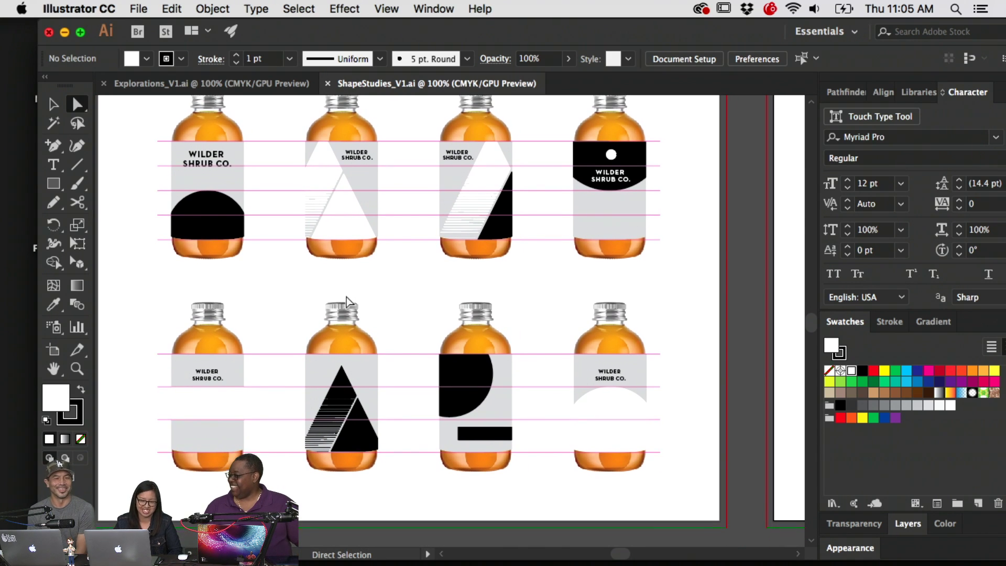
{"action": "scroll", "coordinate": [367, 303], "scroll_direction": "up", "scroll_amount": 3}
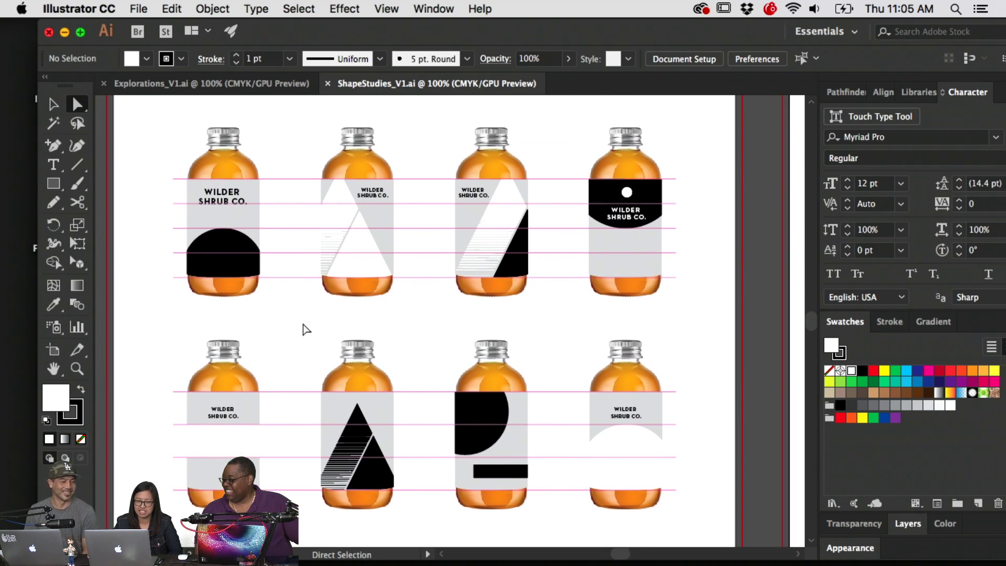
{"action": "scroll", "coordinate": [304, 327], "scroll_direction": "right", "scroll_amount": 2}
{"action": "scroll", "coordinate": [443, 328], "scroll_direction": "right", "scroll_amount": 5}
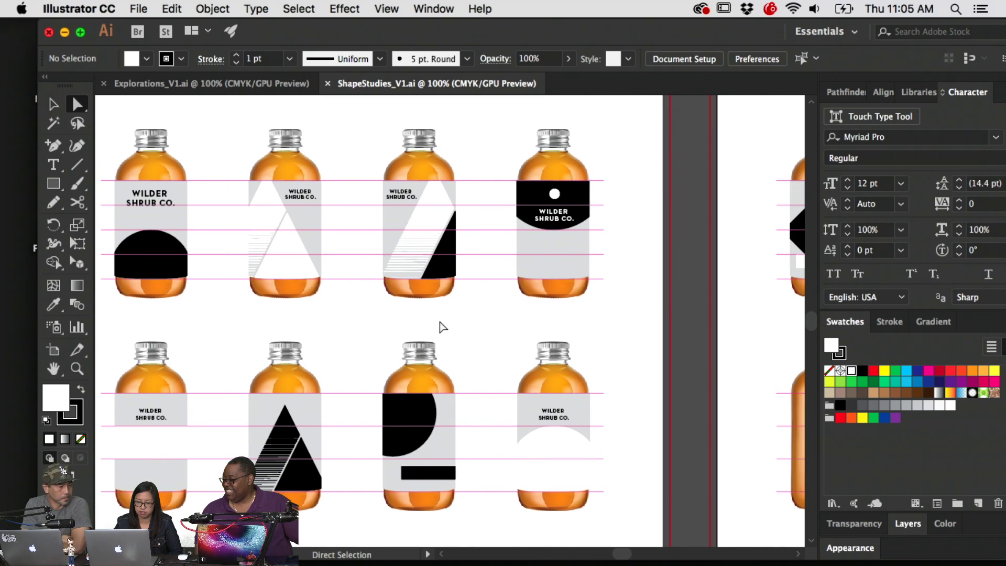
{"action": "scroll", "coordinate": [442, 327], "scroll_direction": "down", "scroll_amount": 2}
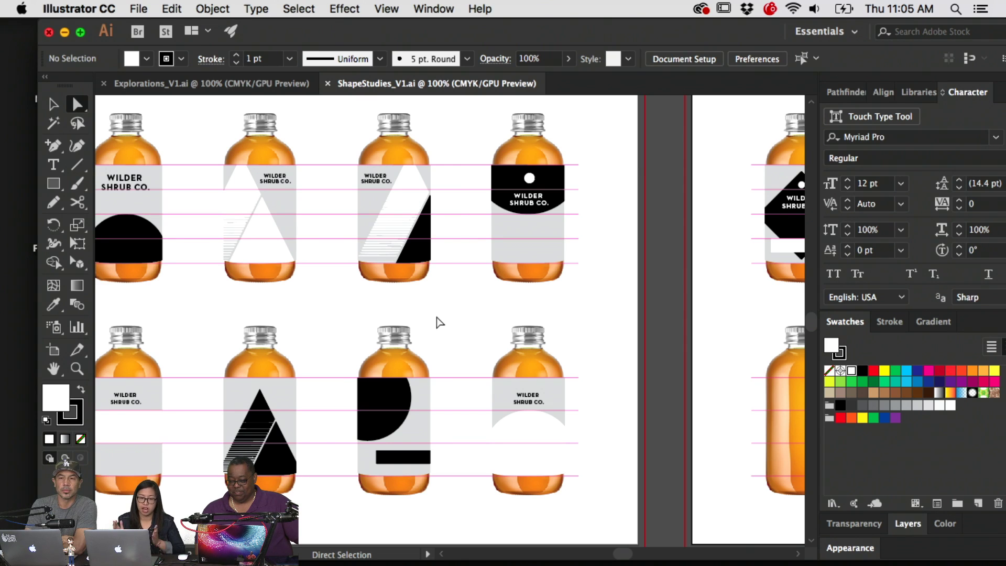
{"action": "scroll", "coordinate": [450, 335], "scroll_direction": "right", "scroll_amount": 20}
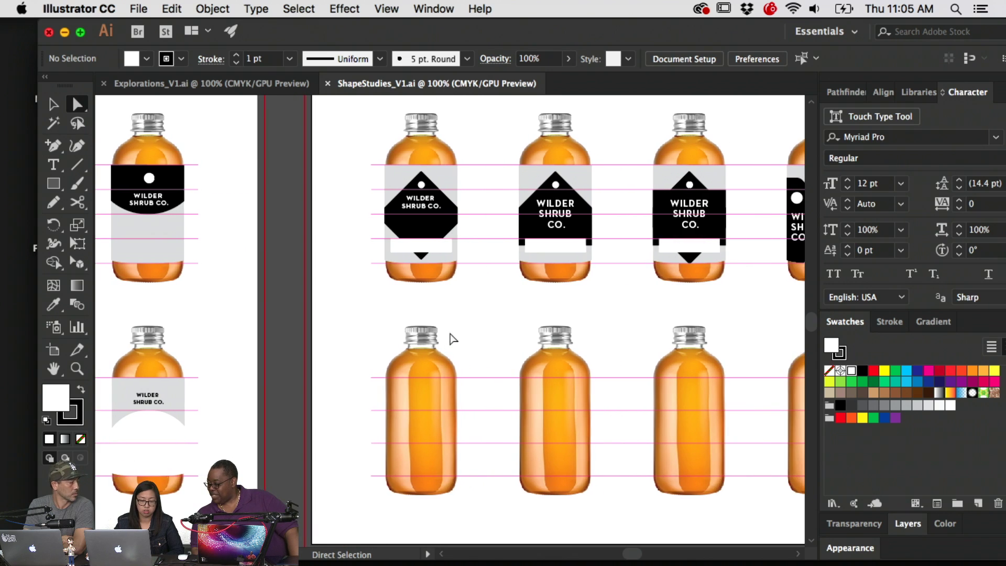
{"action": "scroll", "coordinate": [450, 338], "scroll_direction": "left", "scroll_amount": 20}
{"action": "scroll", "coordinate": [452, 338], "scroll_direction": "left", "scroll_amount": 2}
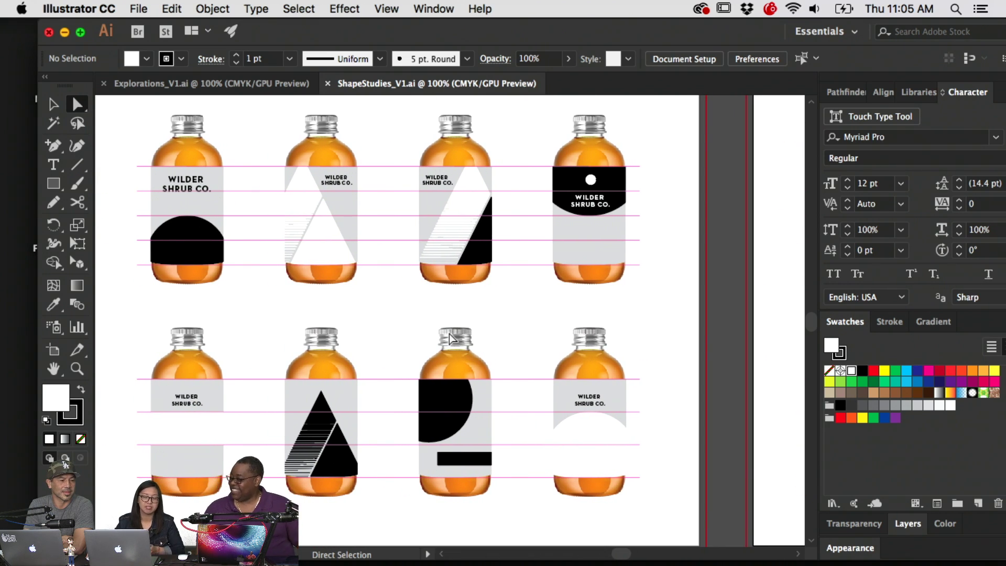
Examine the tag-shaped label studies and the blank bottles on the second artboard of ShapeStudies_V1.ai
{"action": "scroll", "coordinate": [451, 338], "scroll_direction": "right", "scroll_amount": 9}
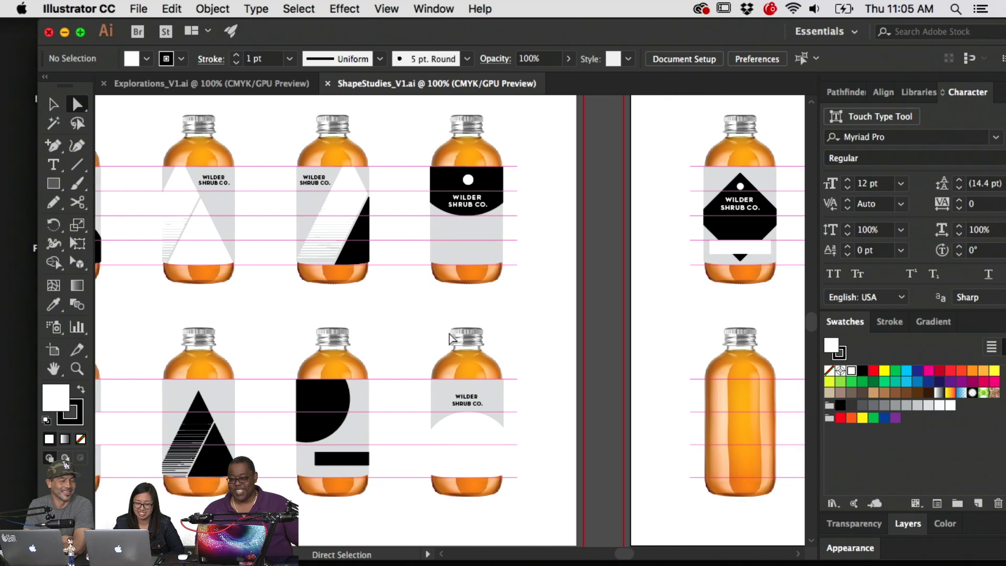
{"action": "scroll", "coordinate": [451, 338], "scroll_direction": "right", "scroll_amount": 20}
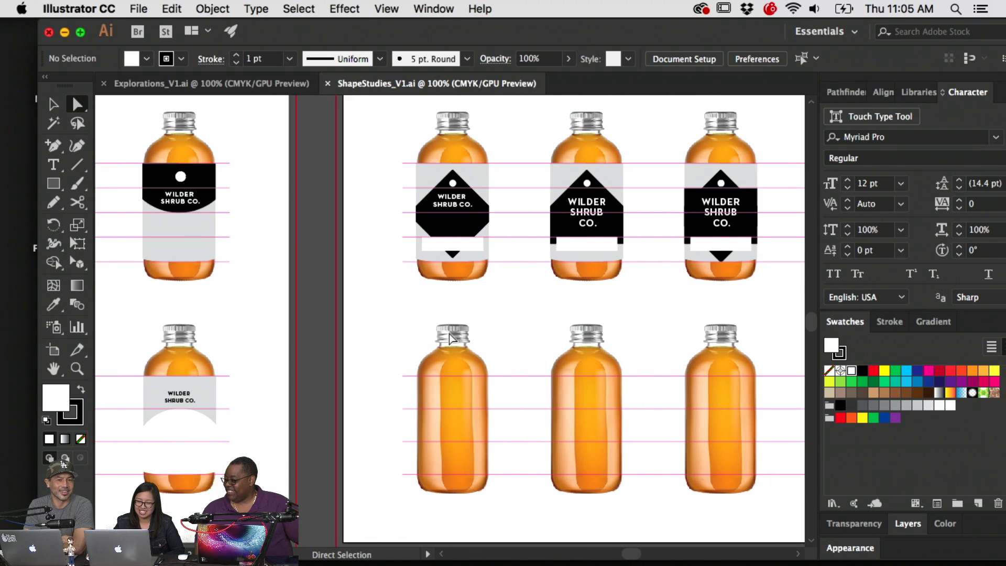
{"action": "scroll", "coordinate": [451, 339], "scroll_direction": "right", "scroll_amount": 2}
{"action": "scroll", "coordinate": [451, 340], "scroll_direction": "left", "scroll_amount": 2}
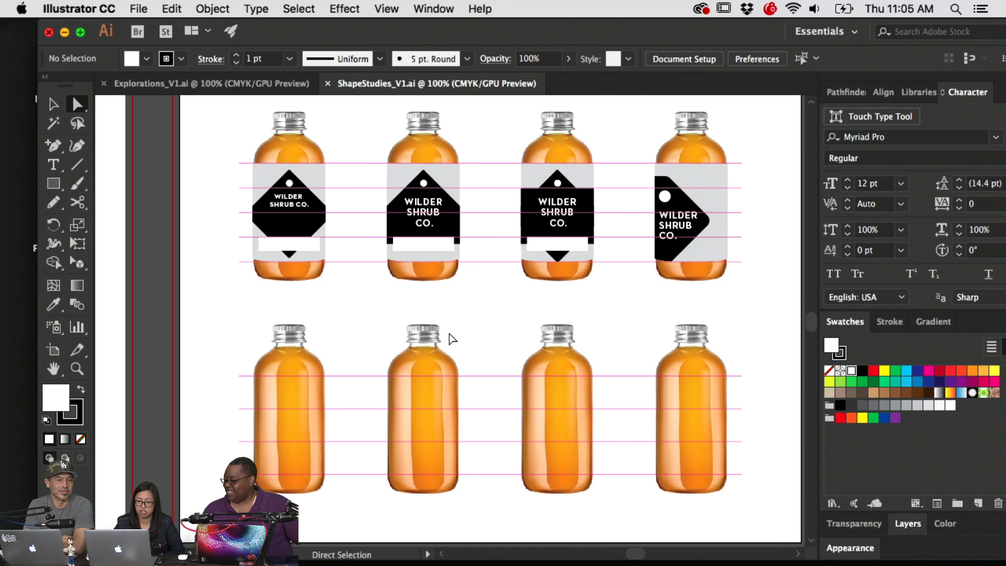
{"action": "scroll", "coordinate": [498, 349], "scroll_direction": "down", "scroll_amount": 2}
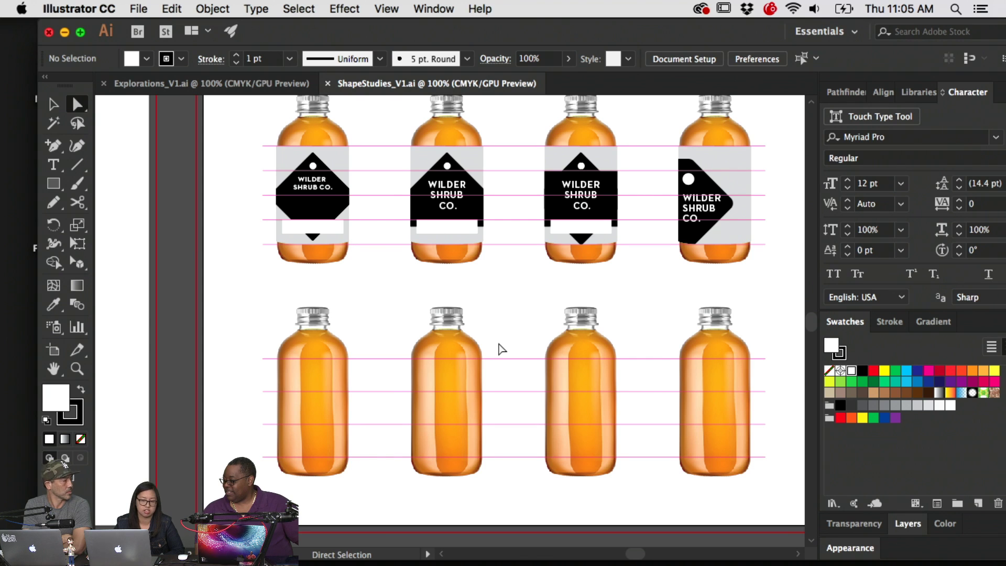
{"action": "scroll", "coordinate": [497, 347], "scroll_direction": "left", "scroll_amount": 2}
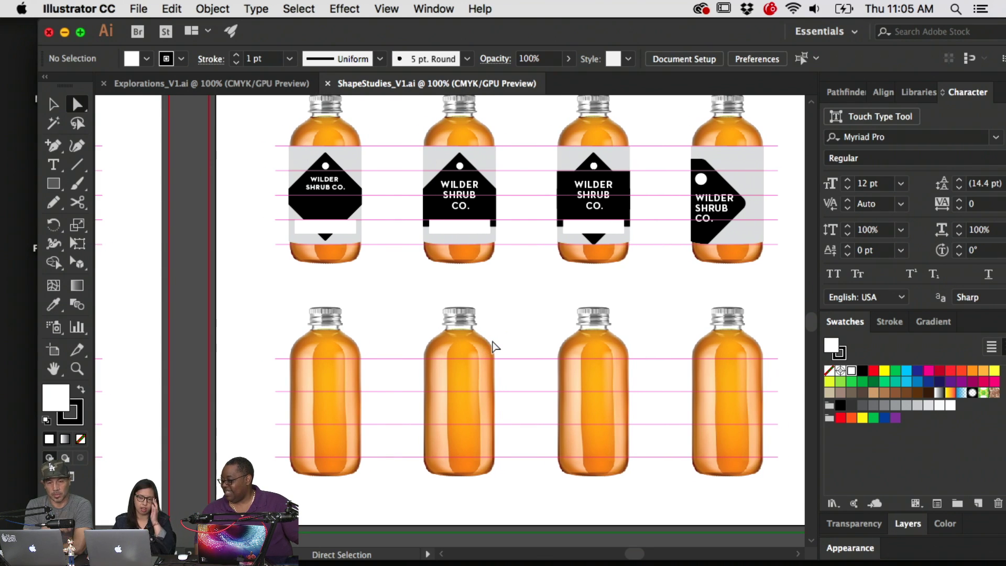
{"action": "scroll", "coordinate": [492, 346], "scroll_direction": "right", "scroll_amount": 10}
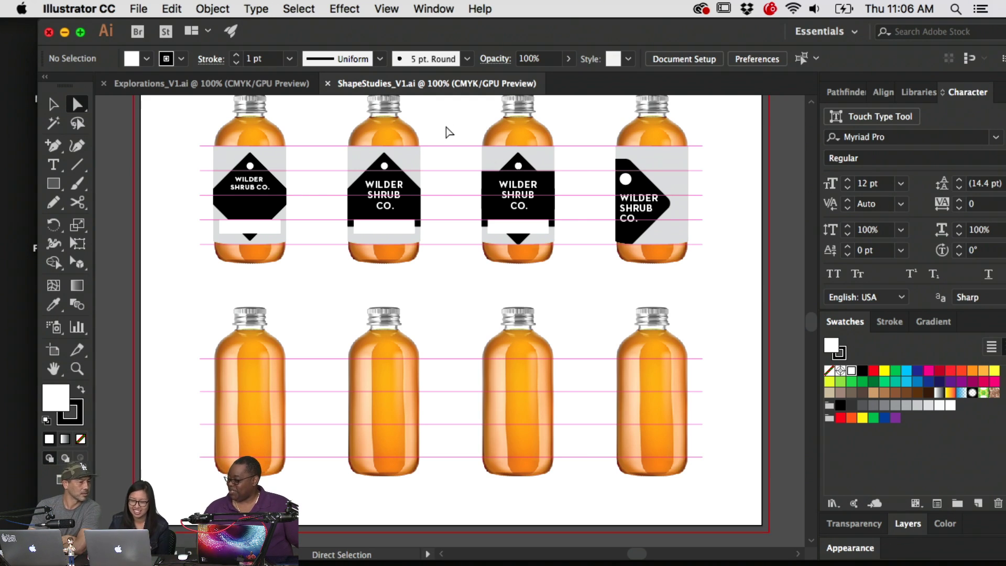
{"action": "scroll", "coordinate": [454, 152], "scroll_direction": "up", "scroll_amount": 3}
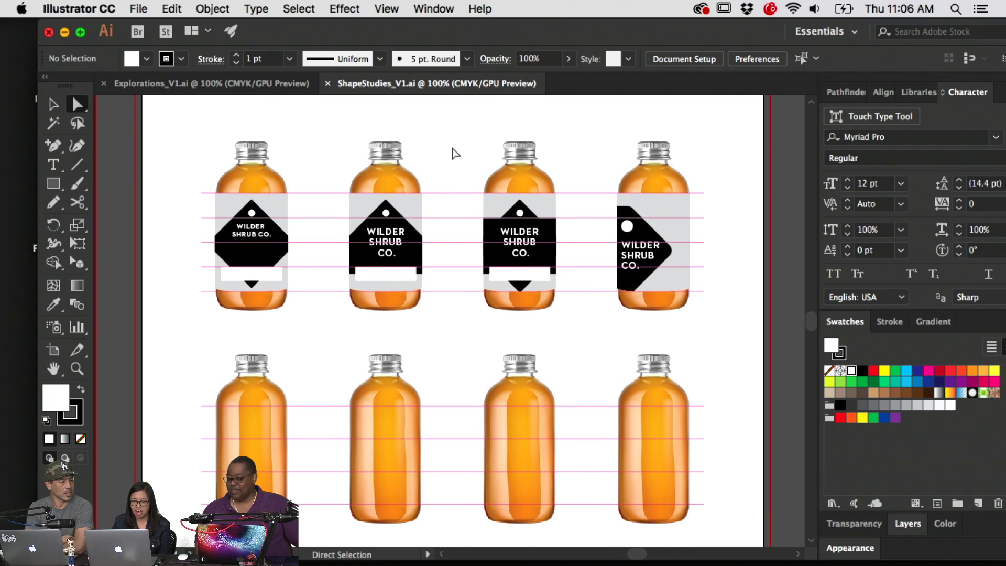
Close ShapeStudies_V1.ai, view Explorations_V1.ai at 50%, and minimize the Illustrator window to get back to the project folders
{"action": "left_click", "coordinate": [329, 84]}
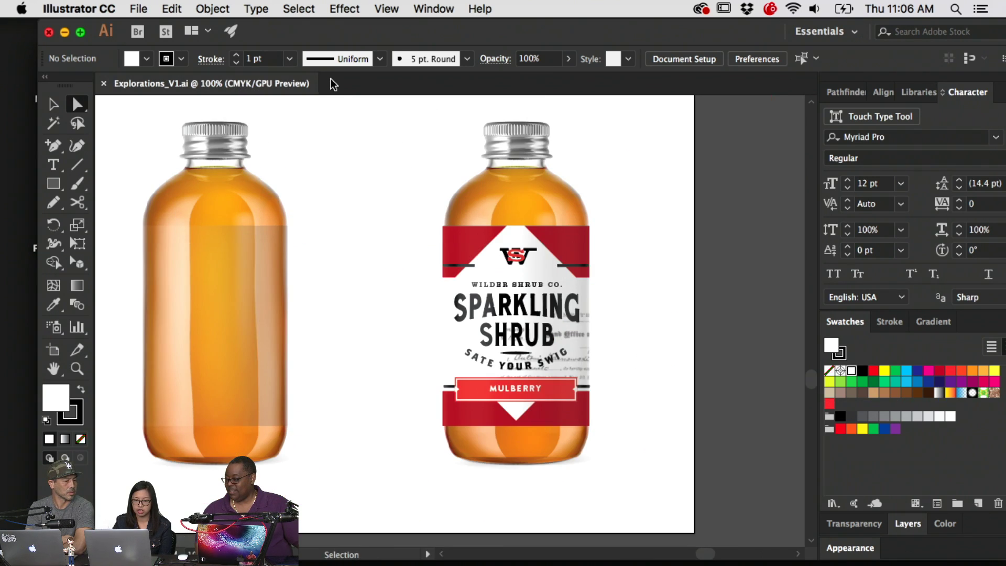
{"action": "key", "text": "super+minus"}
{"action": "key", "text": "super+minus"}
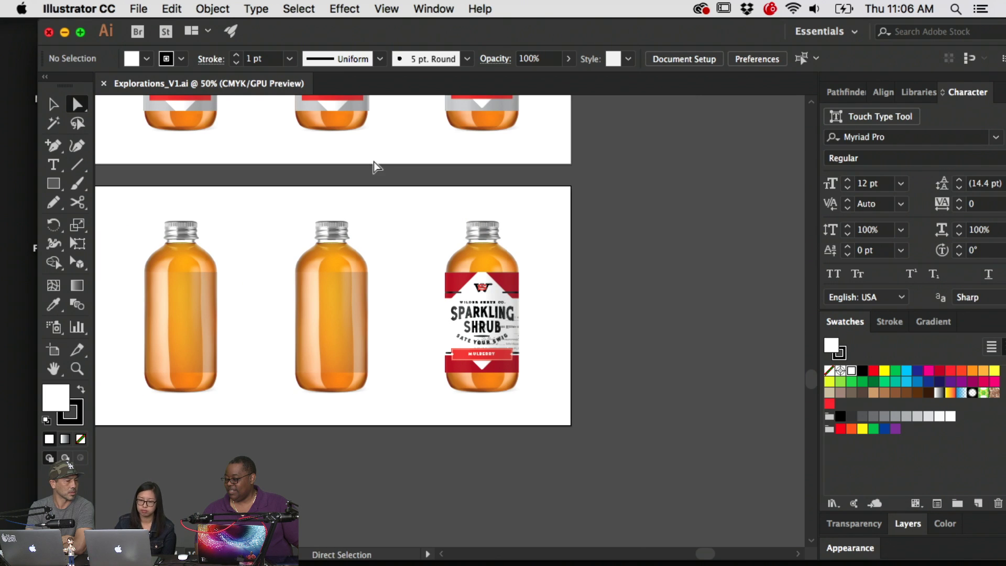
{"action": "left_click", "coordinate": [64, 32]}
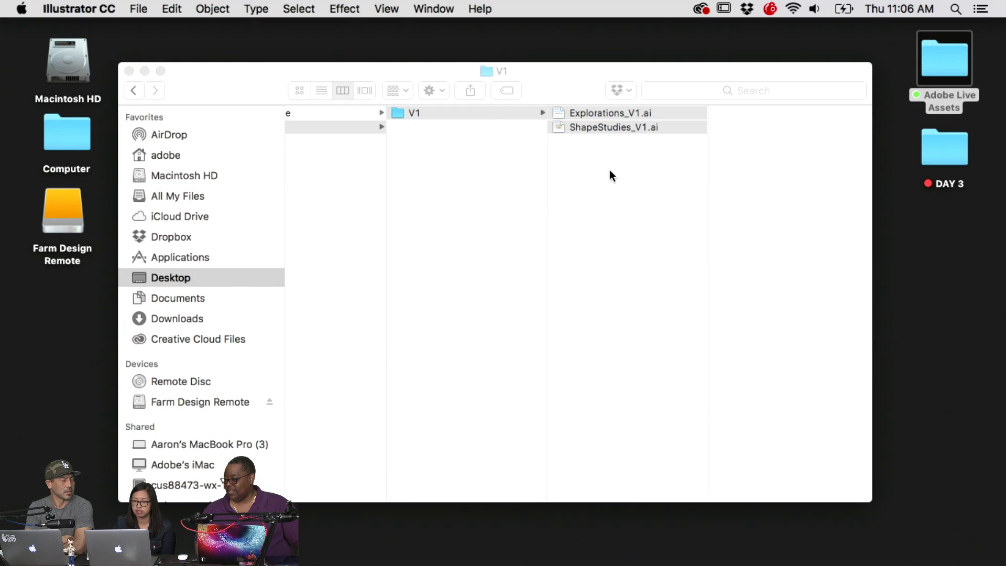
Go to the 4_MoodBoards folder, check Moodboard.ai, and select Moodboard_NA.pdf
{"action": "scroll", "coordinate": [429, 142], "scroll_direction": "left", "scroll_amount": 5}
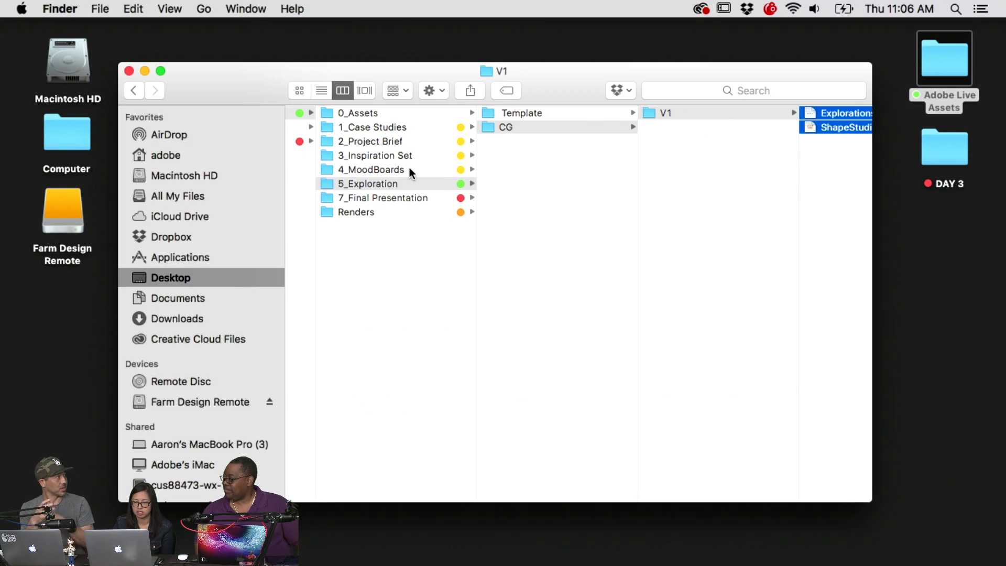
{"action": "left_click", "coordinate": [411, 168]}
{"action": "left_click", "coordinate": [539, 127]}
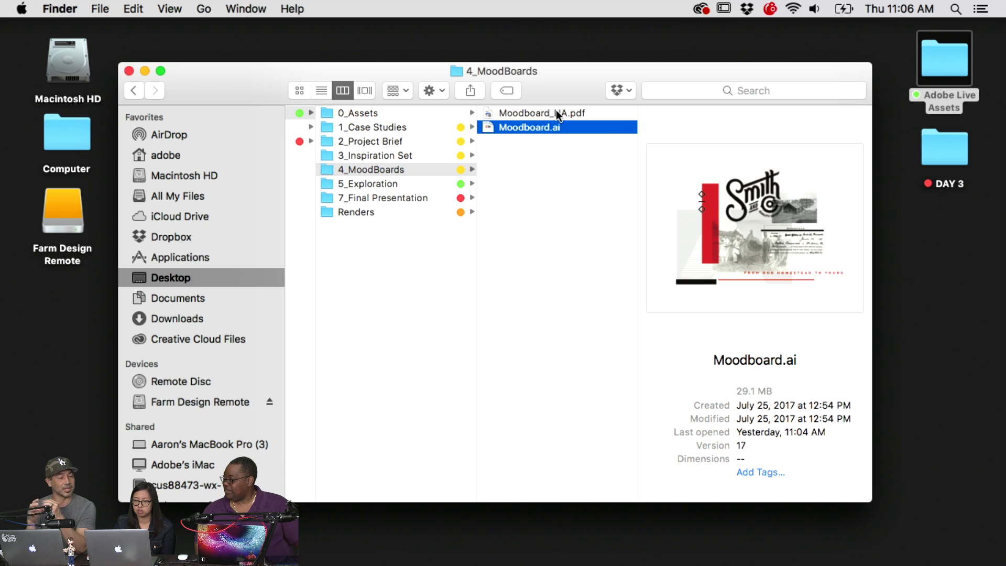
{"action": "left_click", "coordinate": [548, 113]}
{"action": "left_click", "coordinate": [545, 127]}
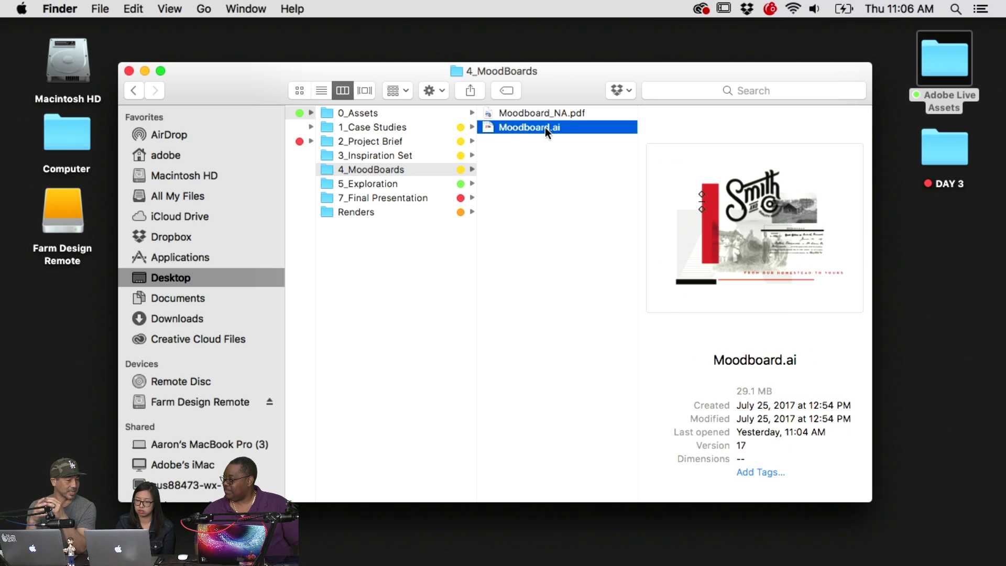
{"action": "left_click", "coordinate": [533, 114]}
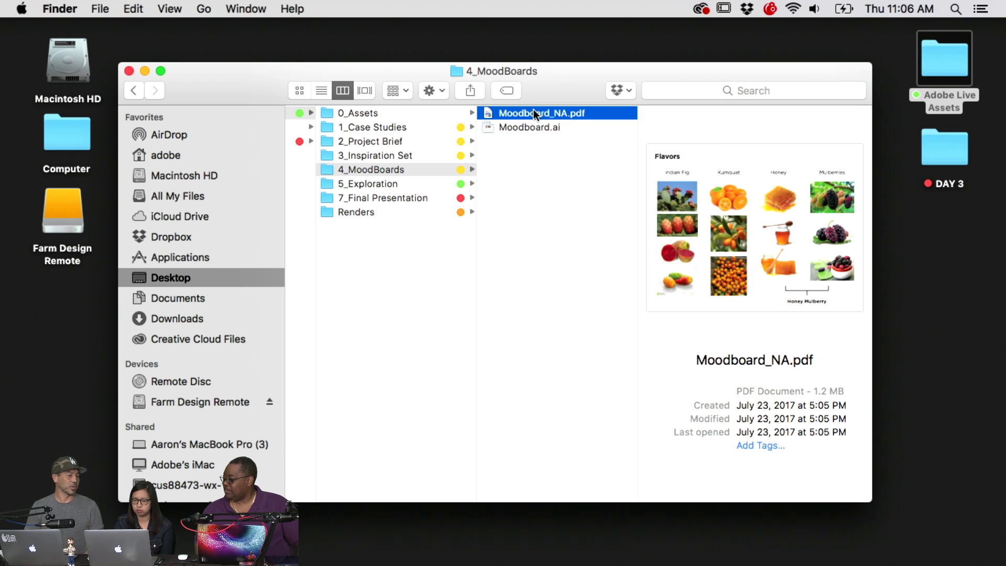
Open a quick preview of Moodboard_NA.pdf and enlarge its window to fill most of the screen
{"action": "key", "text": "space"}
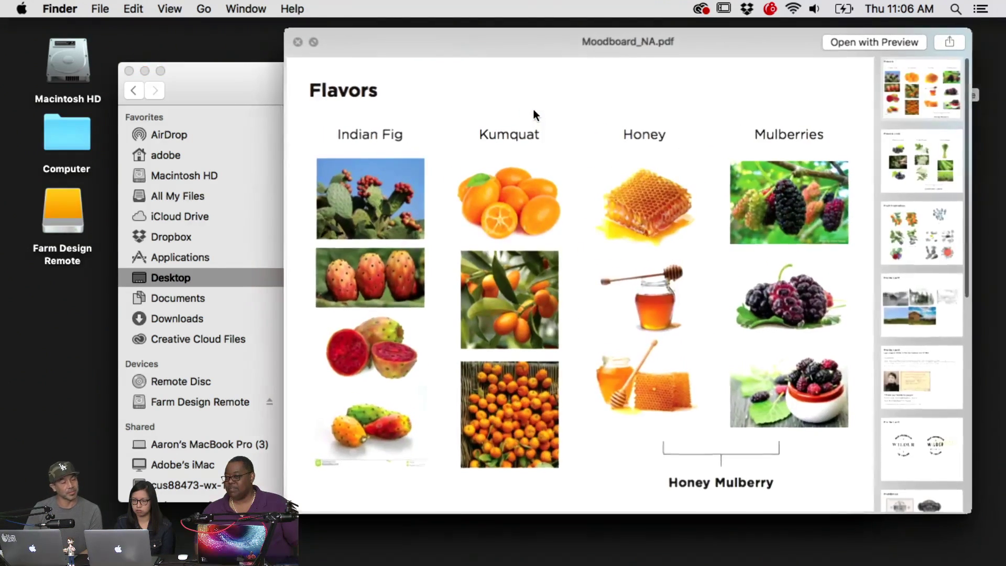
{"action": "left_click_drag", "start_coordinate": [518, 39], "coordinate": [277, 30]}
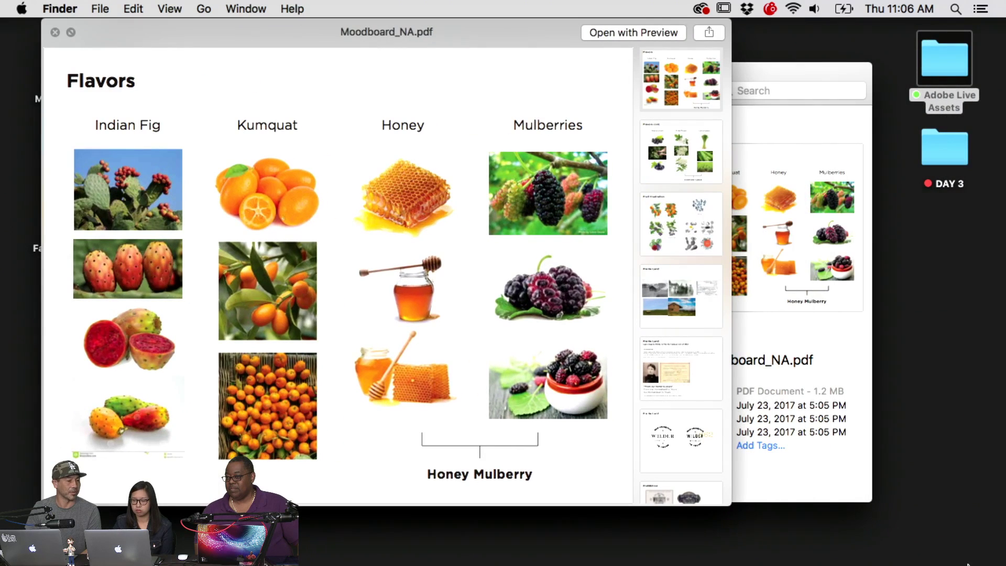
{"action": "left_click_drag", "start_coordinate": [724, 504], "coordinate": [972, 562]}
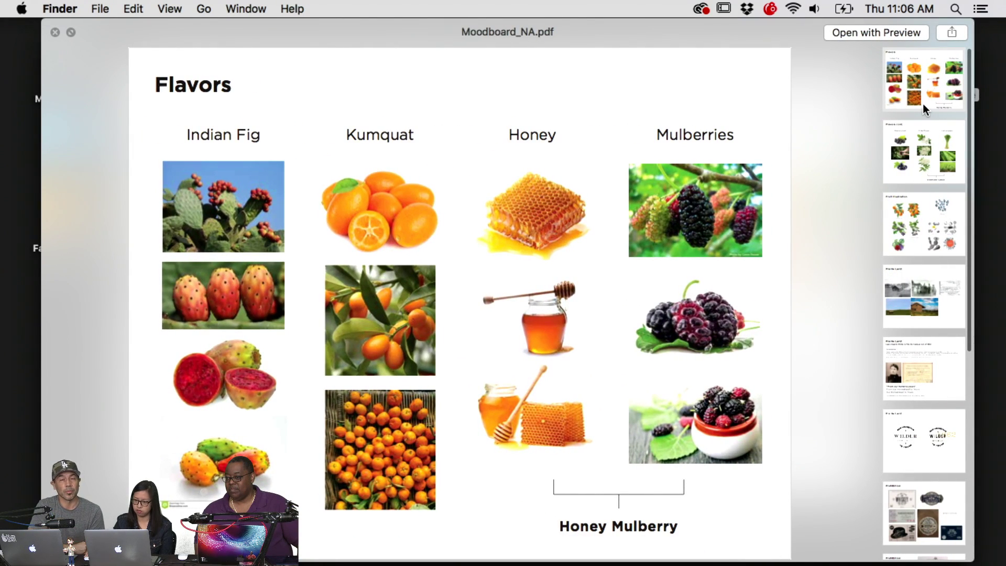
View the flavor pages and the Fruit Illustration page of Moodboard_NA.pdf
{"action": "scroll", "coordinate": [923, 110], "scroll_direction": "down", "scroll_amount": 2}
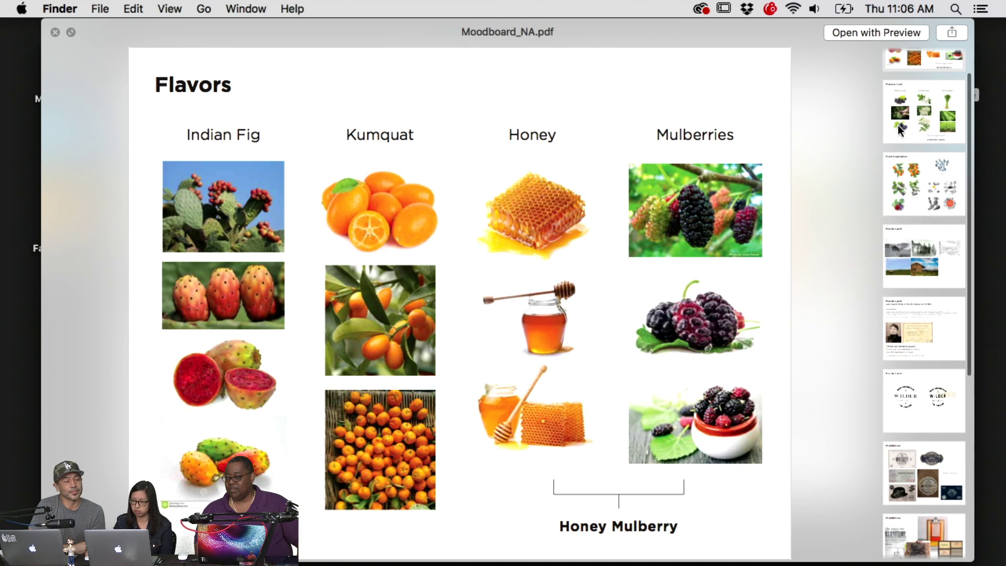
{"action": "scroll", "coordinate": [919, 116], "scroll_direction": "up", "scroll_amount": 2}
{"action": "left_click", "coordinate": [935, 90]}
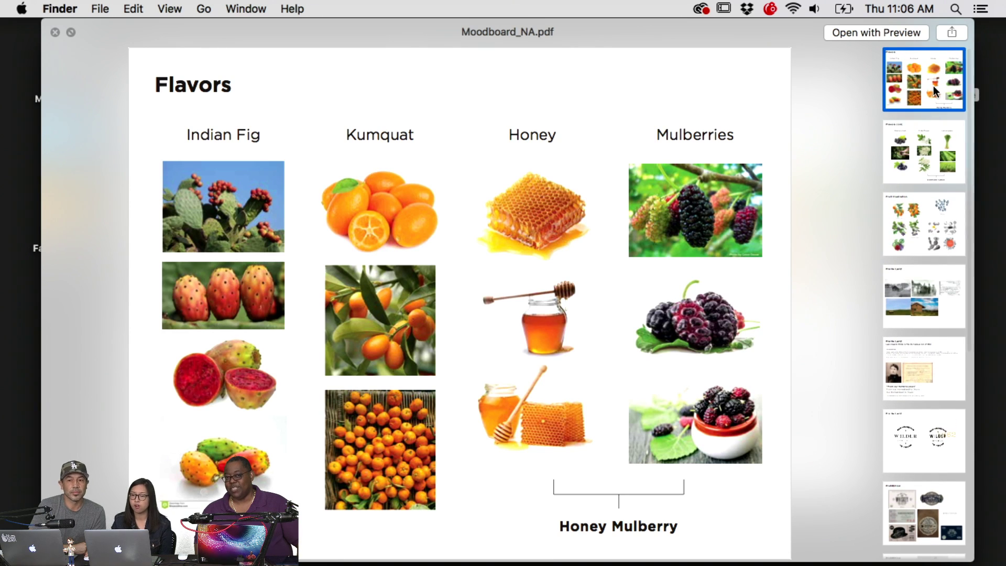
{"action": "left_click", "coordinate": [915, 161]}
{"action": "left_click", "coordinate": [912, 89]}
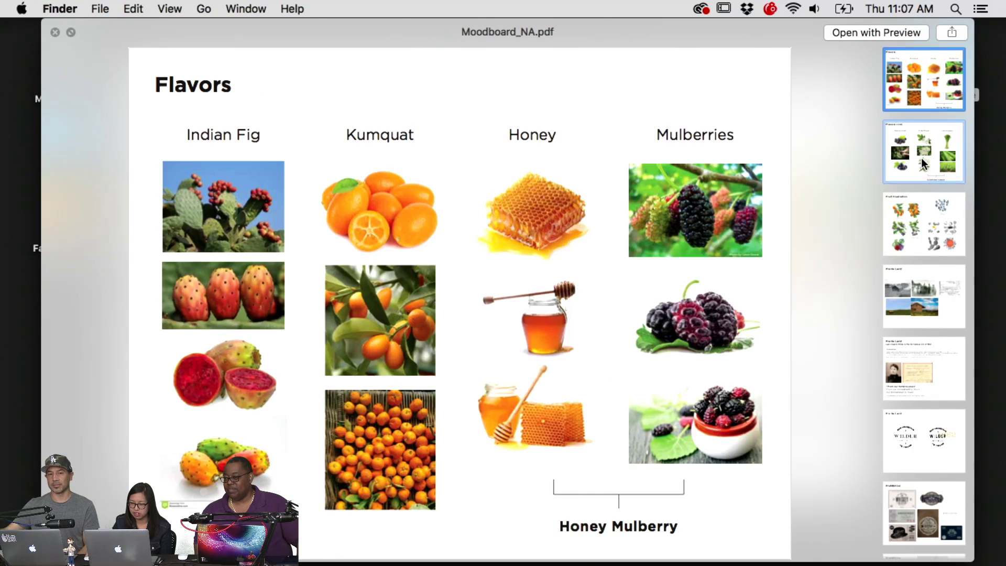
{"action": "left_click", "coordinate": [921, 158]}
{"action": "left_click", "coordinate": [922, 212]}
View the three Prairie Land pages of Moodboard_NA.pdf: homestead photos, Homestead Act history and Wilder logo ideas
{"action": "scroll", "coordinate": [926, 217], "scroll_direction": "down", "scroll_amount": 2}
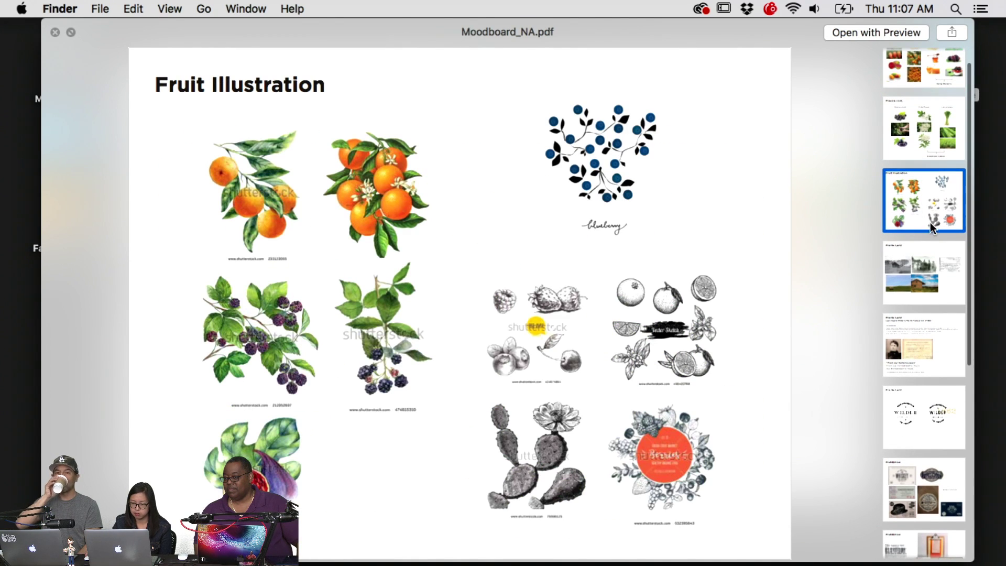
{"action": "left_click", "coordinate": [930, 272]}
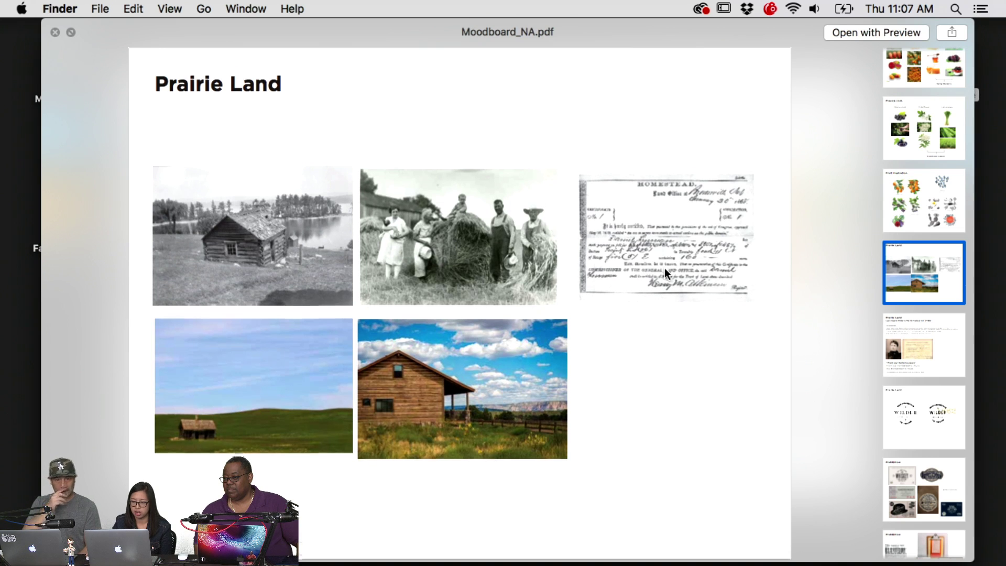
{"action": "scroll", "coordinate": [664, 268], "scroll_direction": "down", "scroll_amount": 5}
{"action": "scroll", "coordinate": [664, 270], "scroll_direction": "down", "scroll_amount": 3}
{"action": "scroll", "coordinate": [665, 267], "scroll_direction": "up", "scroll_amount": 8}
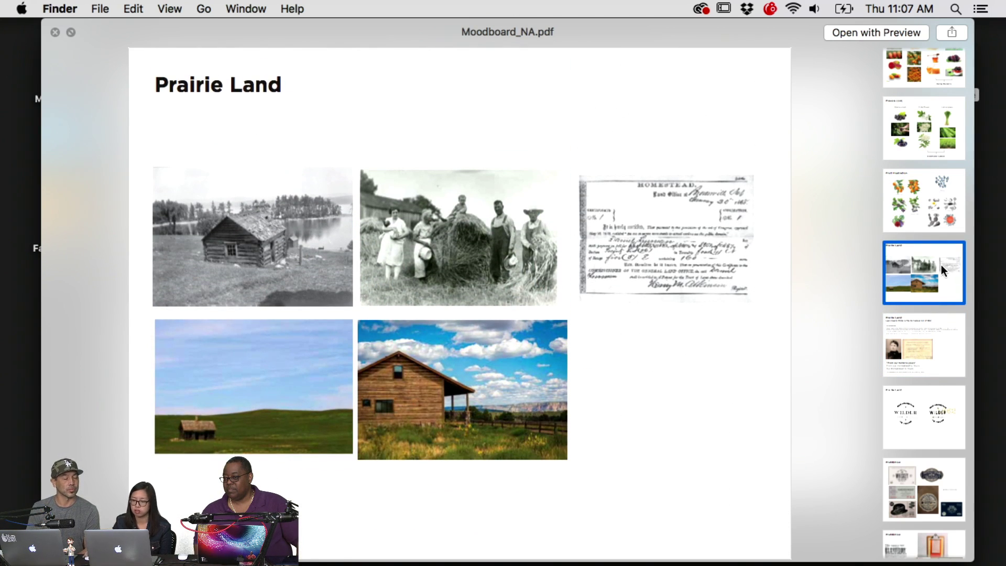
{"action": "left_click", "coordinate": [902, 344]}
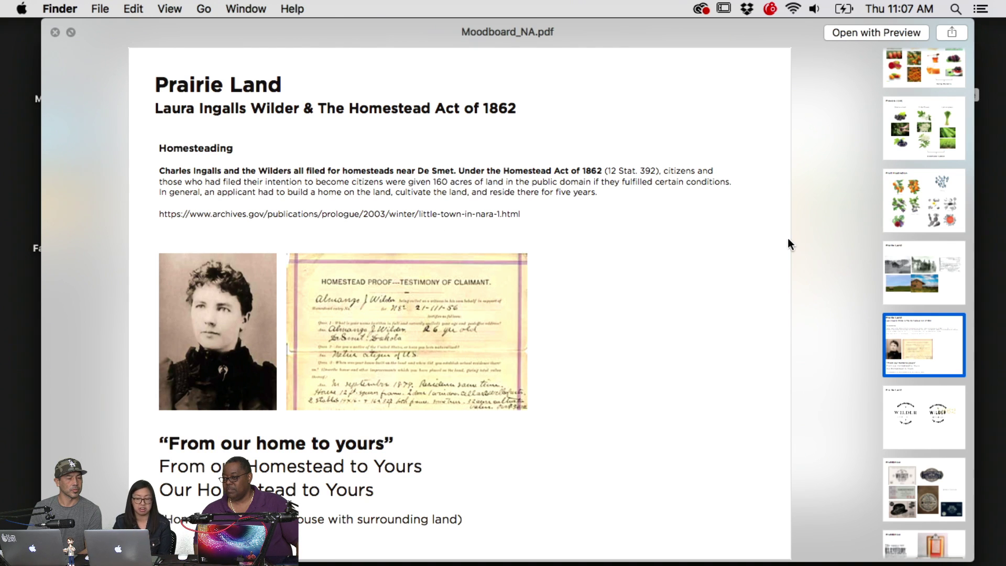
{"action": "left_click", "coordinate": [910, 402]}
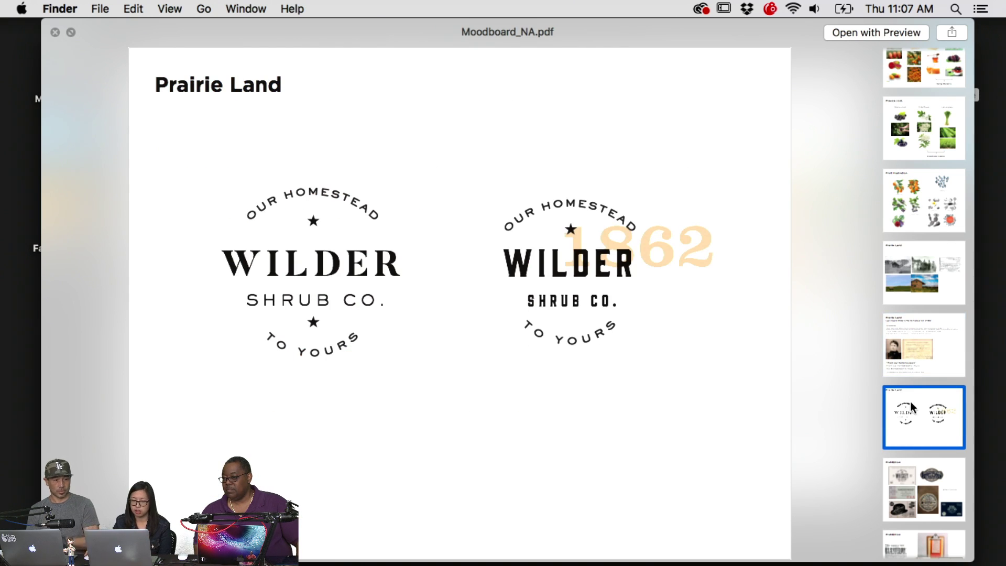
View the three Prohibition pages of Moodboard_NA.pdf, from the vintage label references to the Wilder type options
{"action": "scroll", "coordinate": [909, 400], "scroll_direction": "down", "scroll_amount": 1}
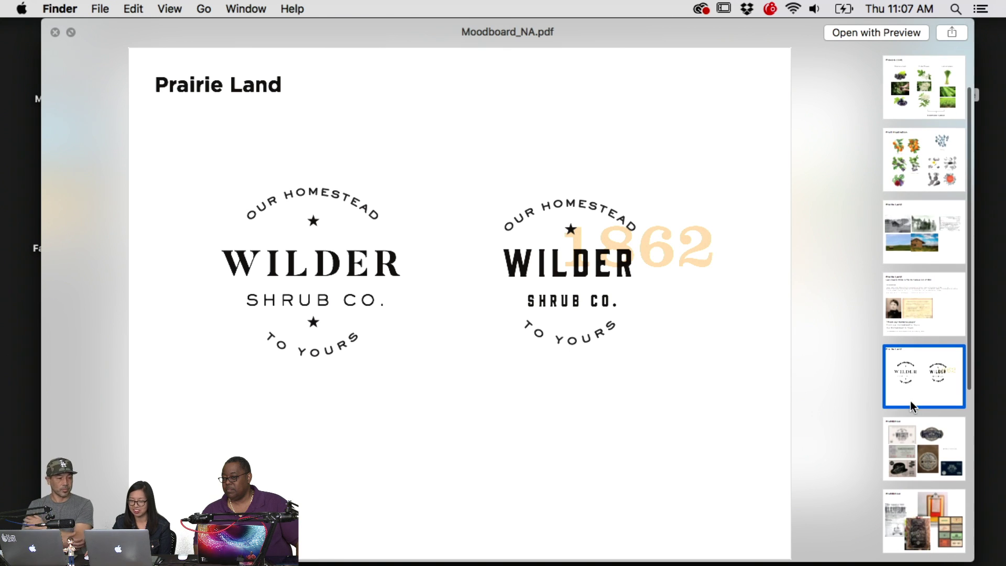
{"action": "scroll", "coordinate": [922, 372], "scroll_direction": "down", "scroll_amount": 2}
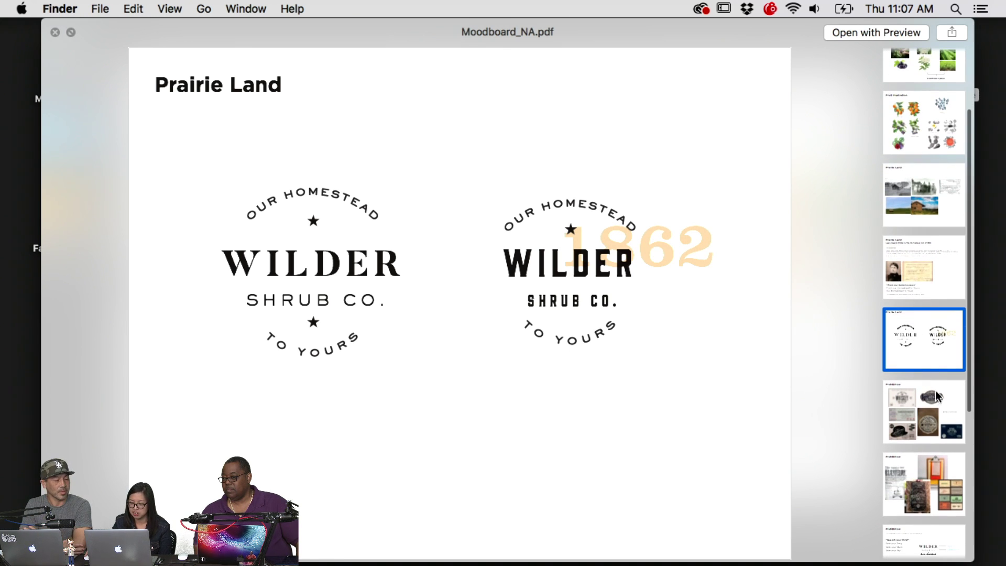
{"action": "left_click", "coordinate": [922, 415]}
{"action": "scroll", "coordinate": [921, 415], "scroll_direction": "down", "scroll_amount": 3}
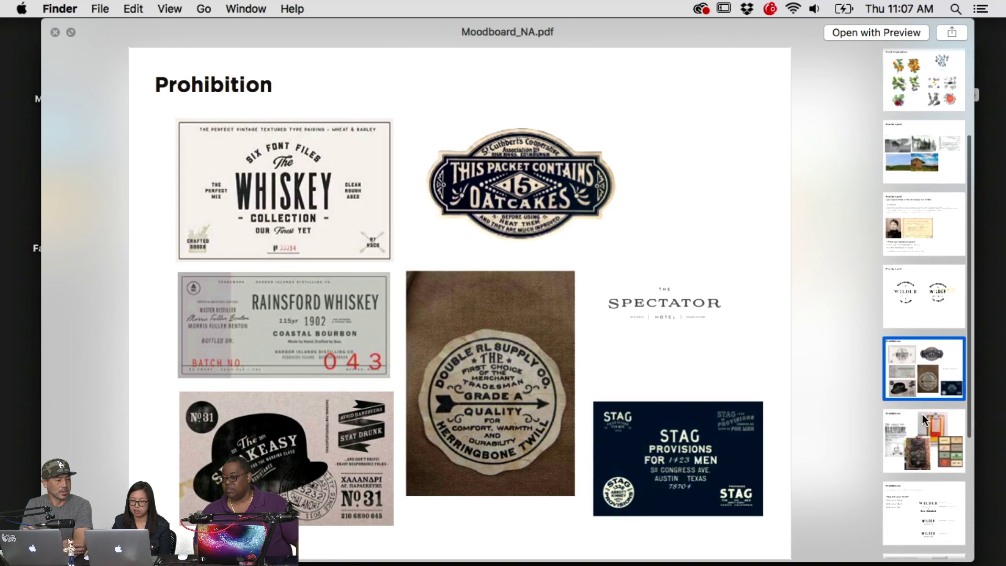
{"action": "left_click", "coordinate": [916, 398]}
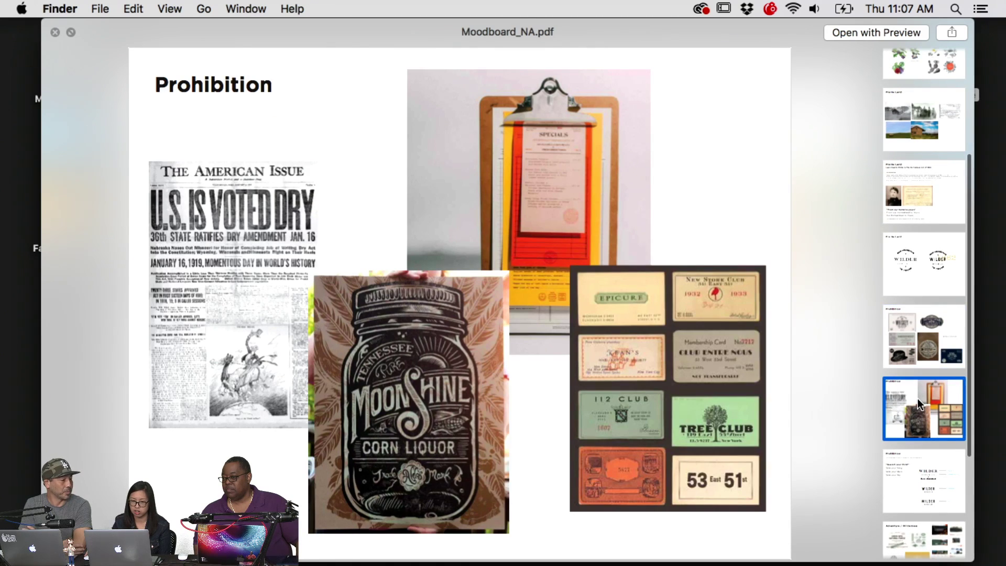
{"action": "scroll", "coordinate": [917, 398], "scroll_direction": "down", "scroll_amount": 1}
{"action": "left_click", "coordinate": [916, 460]}
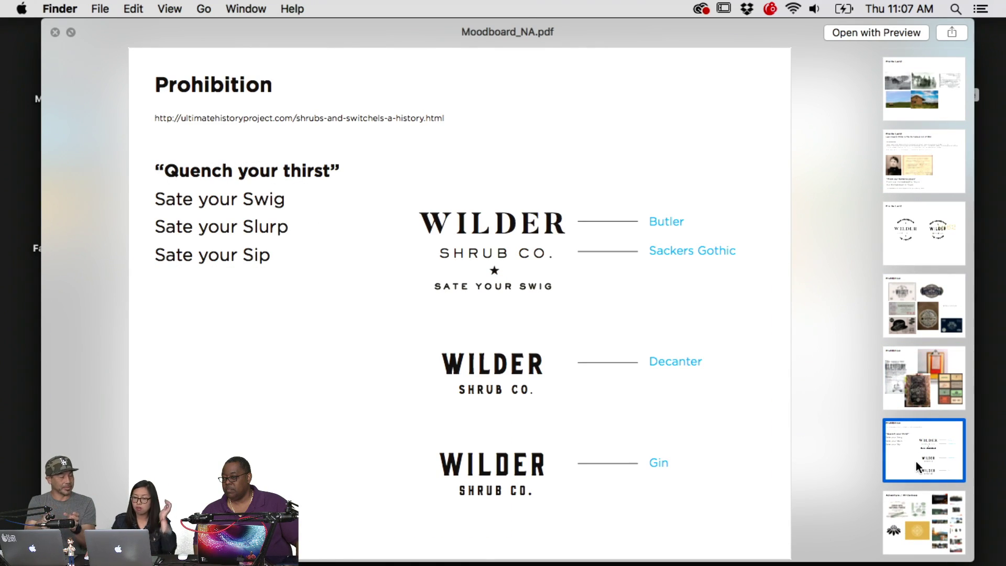
View the three Adventure / Wilderness pages of Moodboard_NA.pdf and close the quick preview
{"action": "scroll", "coordinate": [915, 461], "scroll_direction": "down", "scroll_amount": 1}
{"action": "scroll", "coordinate": [916, 461], "scroll_direction": "down", "scroll_amount": 3}
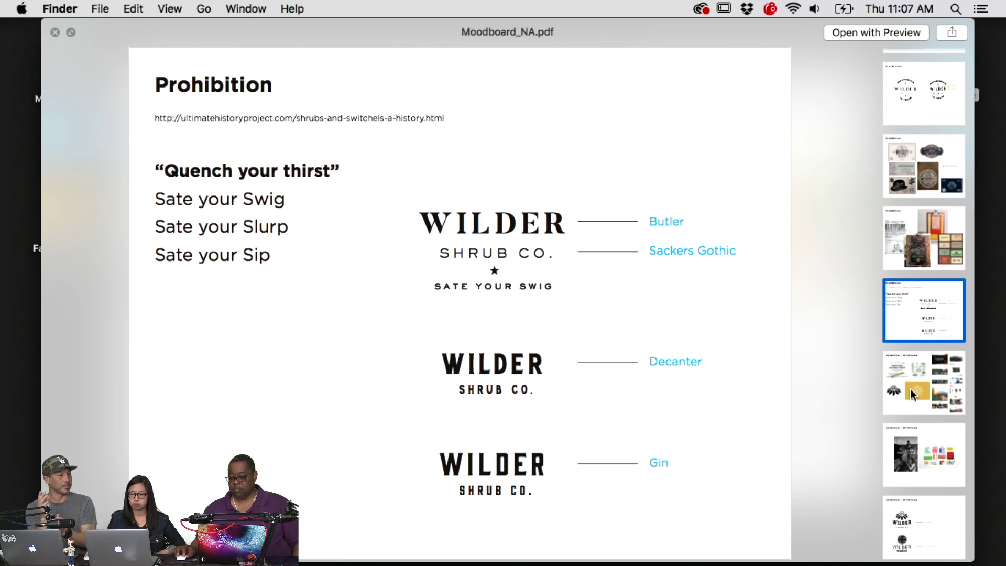
{"action": "left_click", "coordinate": [910, 388]}
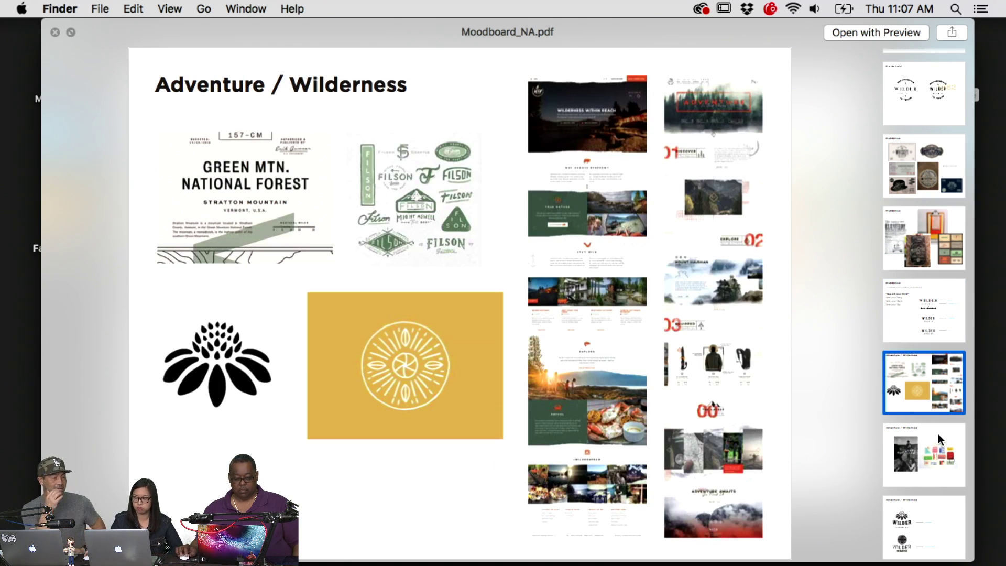
{"action": "left_click", "coordinate": [925, 465]}
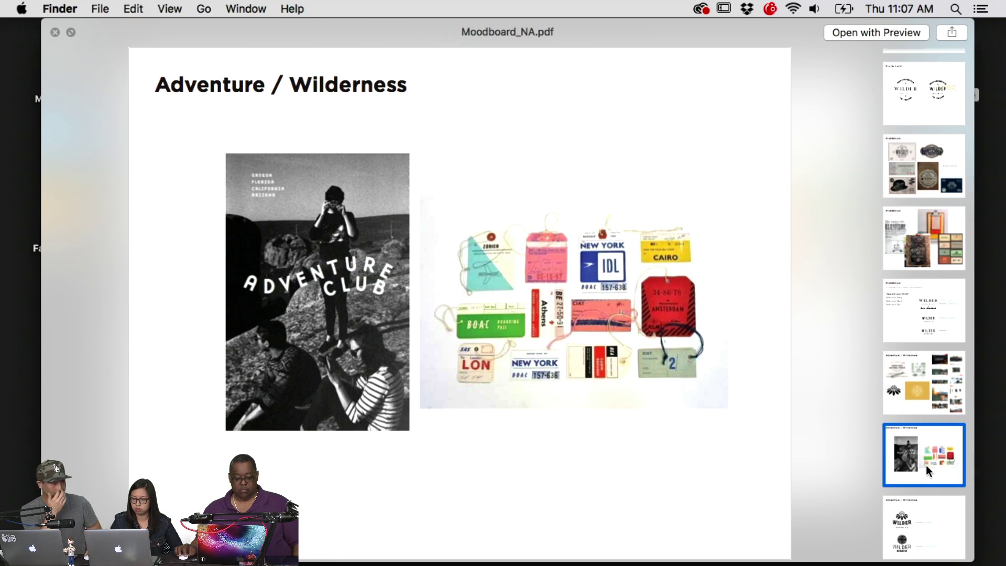
{"action": "left_click", "coordinate": [921, 531]}
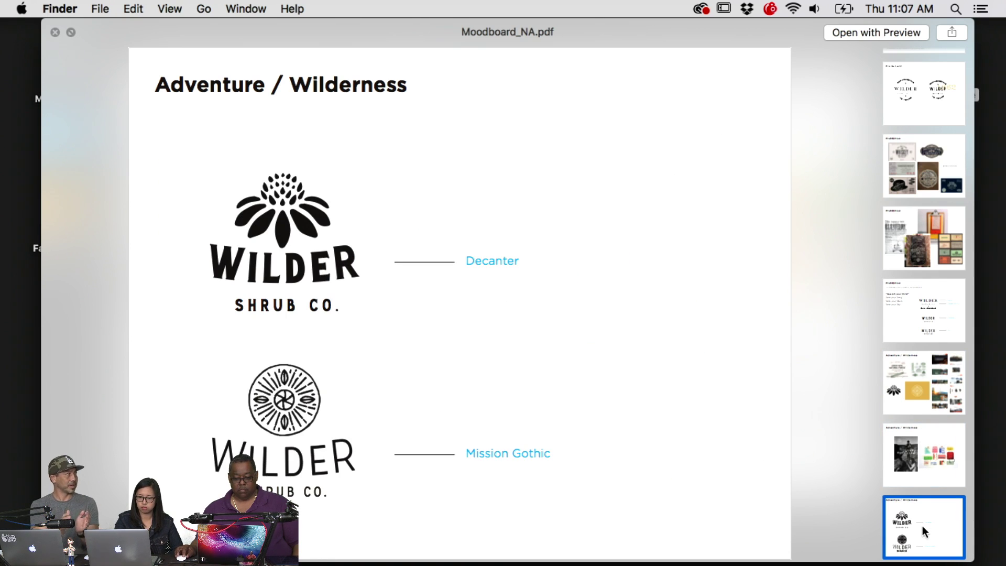
{"action": "key", "text": "space"}
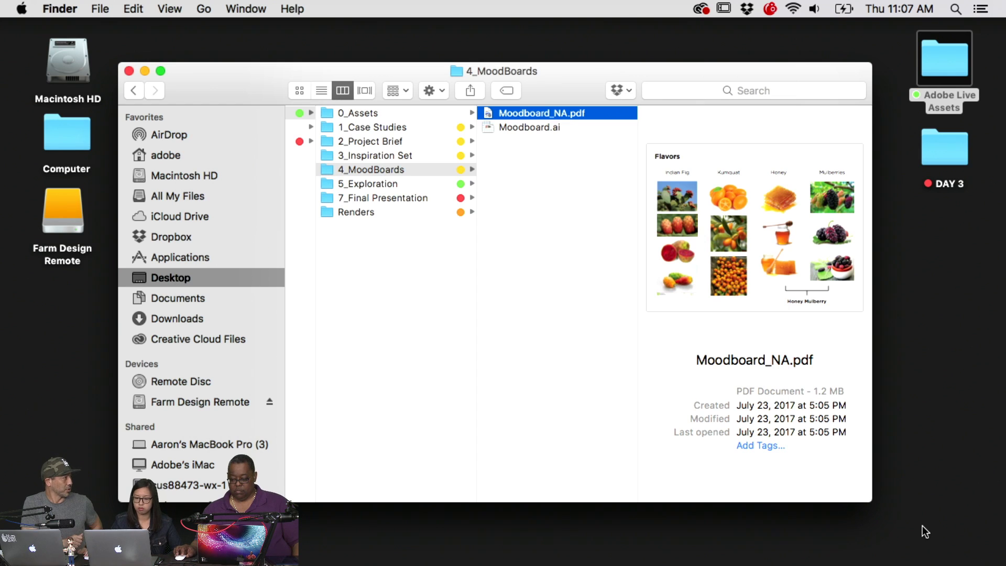
Quick-preview the first artboard of Moodboard.ai, the Smith and Co. collage, and close the preview
{"action": "left_click", "coordinate": [518, 128]}
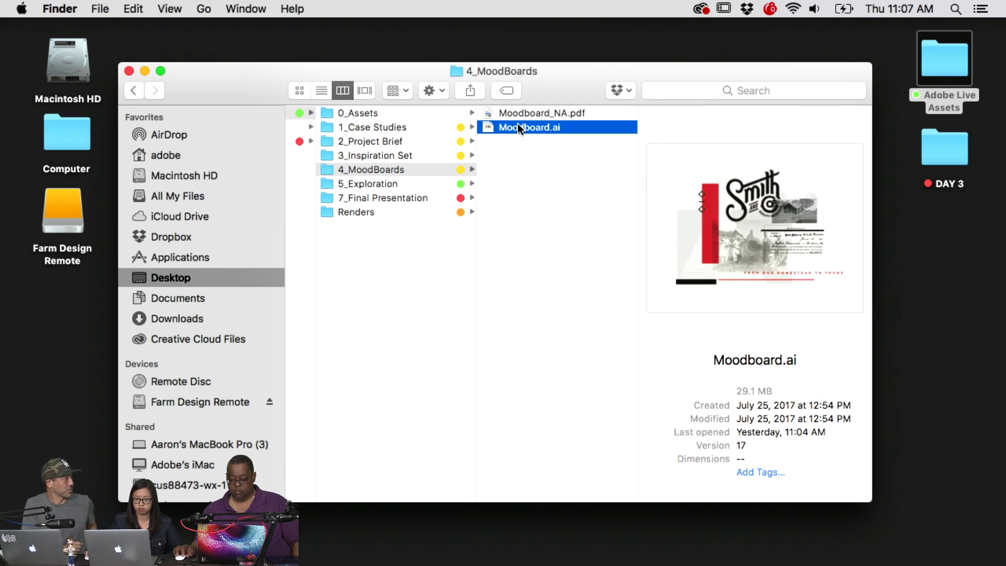
{"action": "key", "text": "space"}
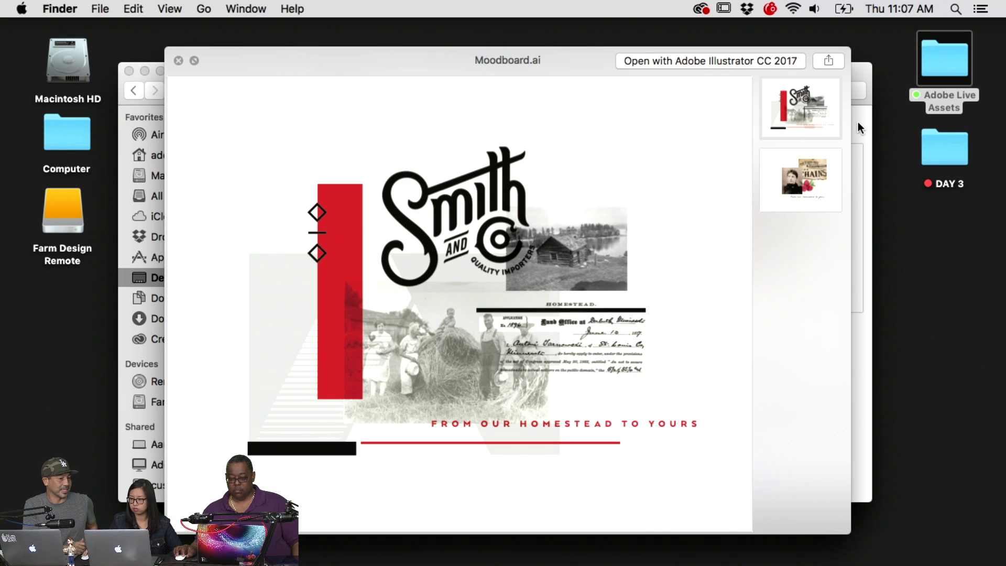
{"action": "left_click", "coordinate": [820, 116]}
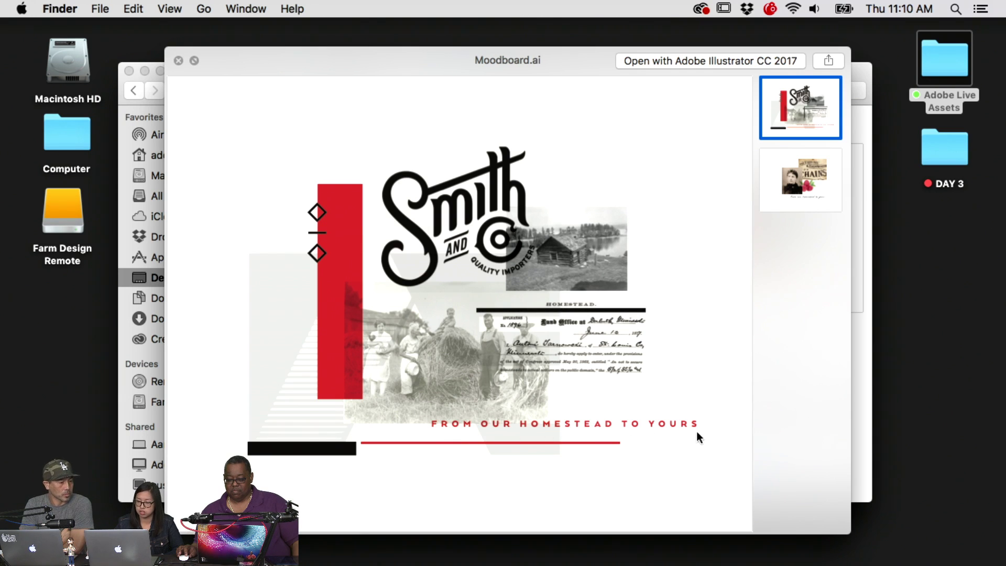
{"action": "left_click", "coordinate": [352, 300]}
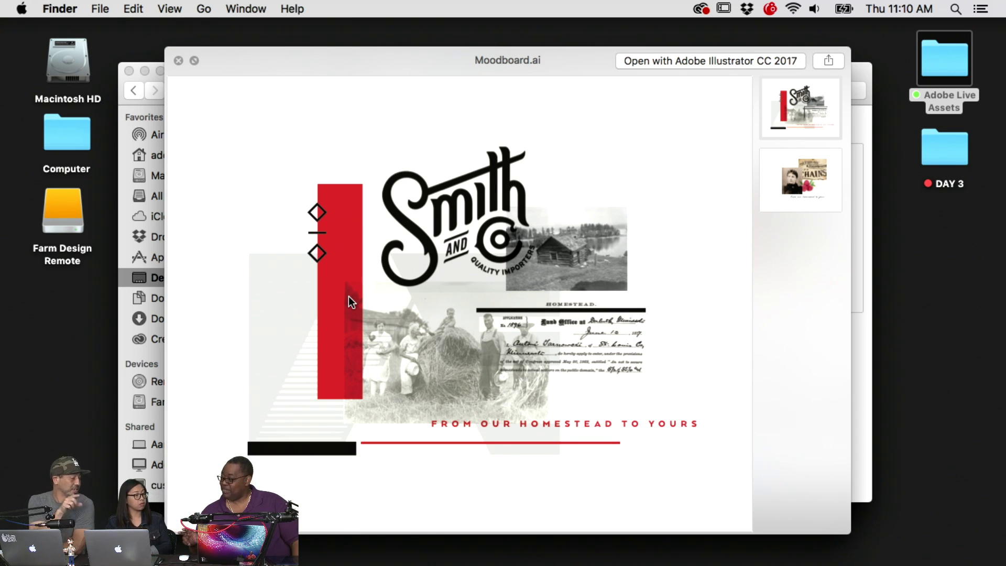
{"action": "key", "text": "space"}
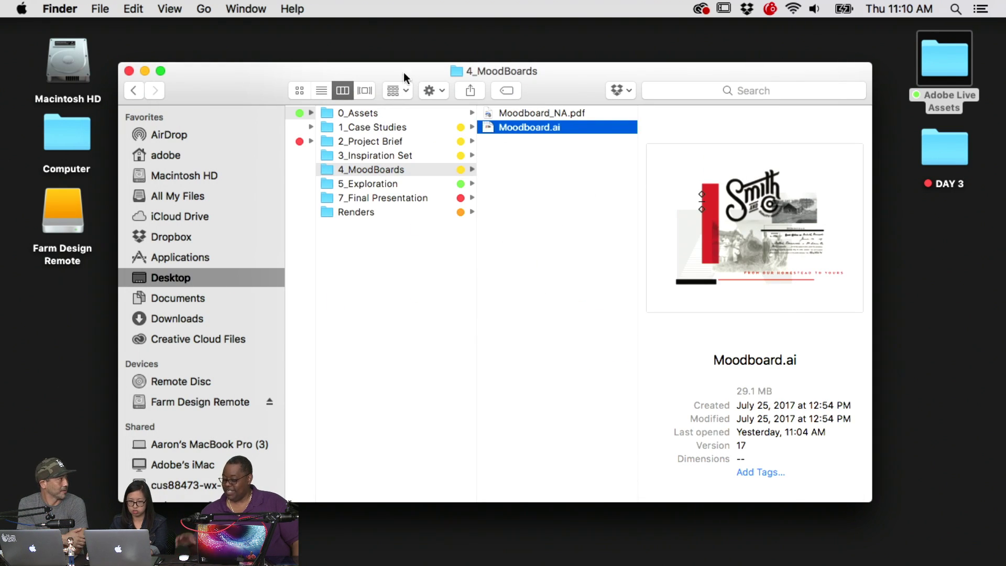
Go to the V1 folder inside 5_Exploration > CG and select ShapeStudies_V1.ai
{"action": "left_click", "coordinate": [373, 183]}
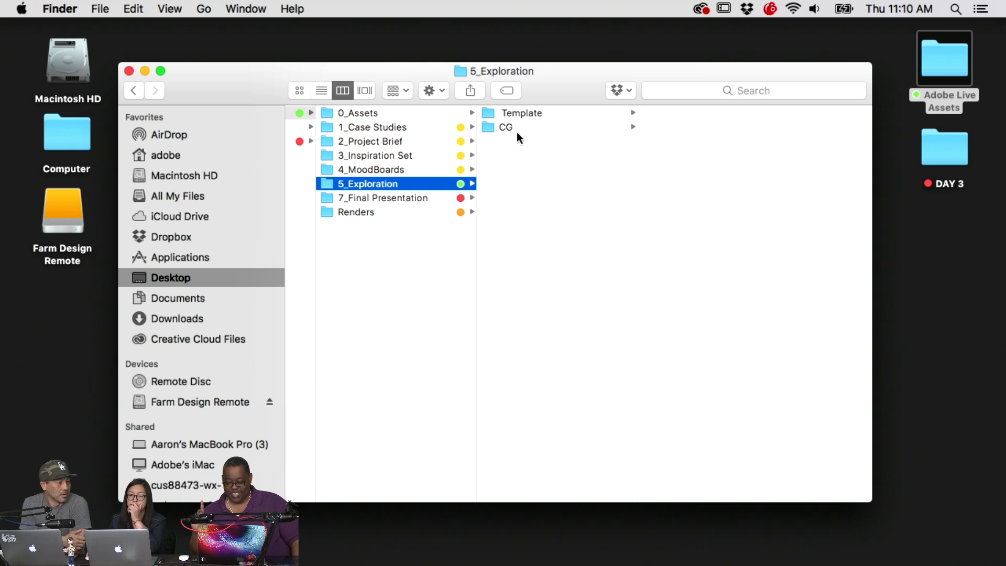
{"action": "left_click", "coordinate": [516, 135]}
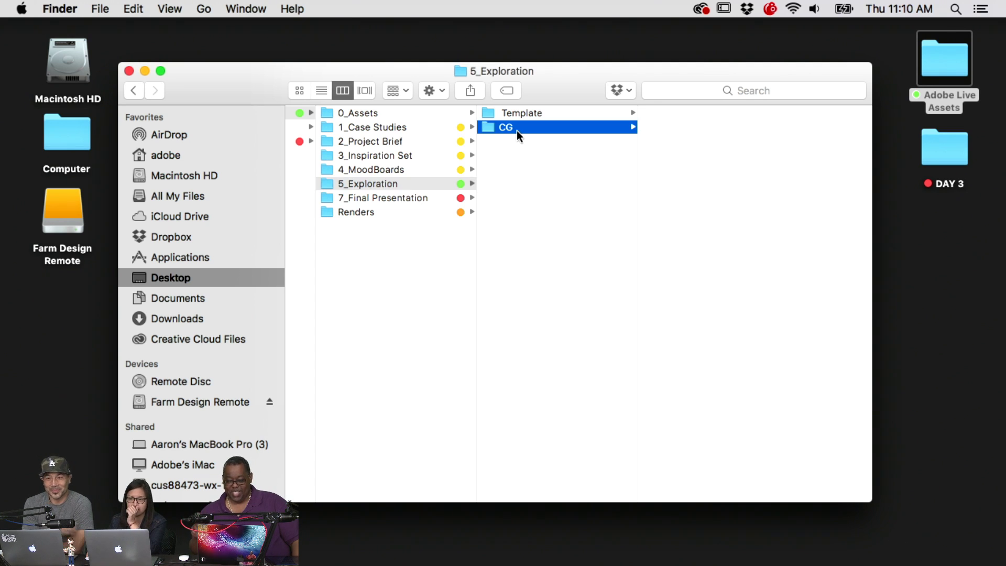
{"action": "left_click", "coordinate": [687, 112]}
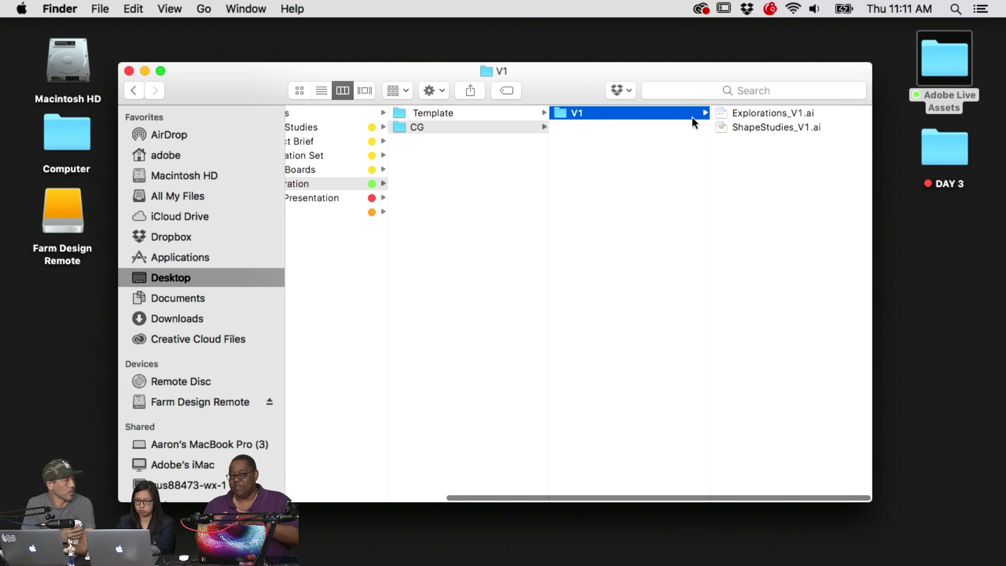
{"action": "left_click", "coordinate": [776, 128]}
{"action": "key", "text": "Return"}
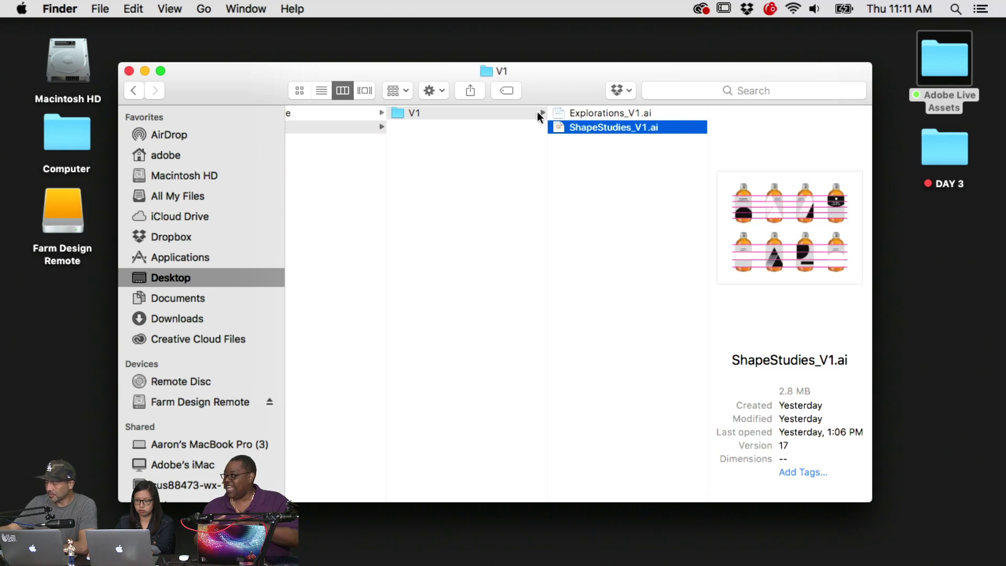
Select Explorations_V1.ai and leaf through its artboards in the file thumbnail
{"action": "left_click", "coordinate": [581, 114]}
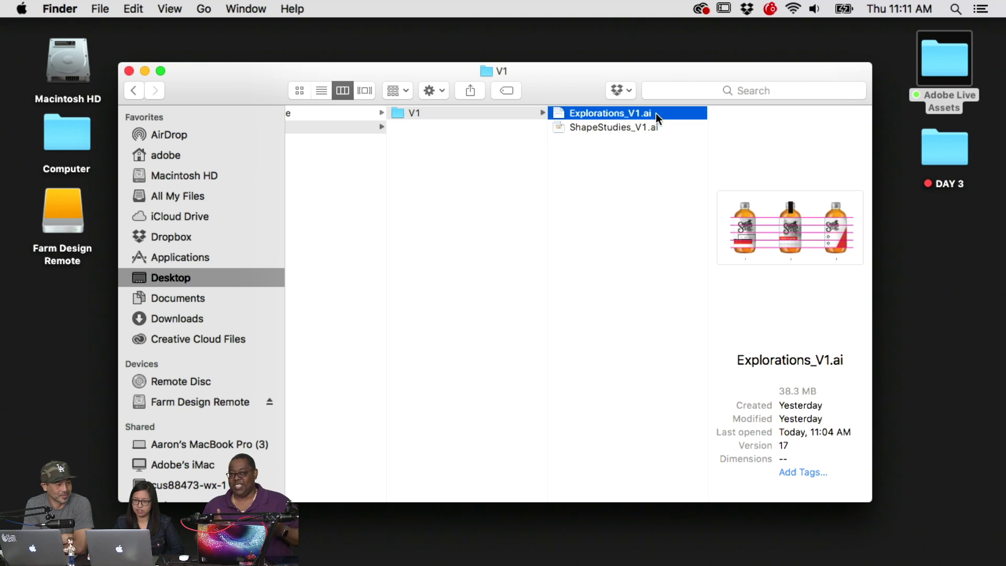
{"action": "scroll", "coordinate": [740, 167], "scroll_direction": "down", "scroll_amount": 3}
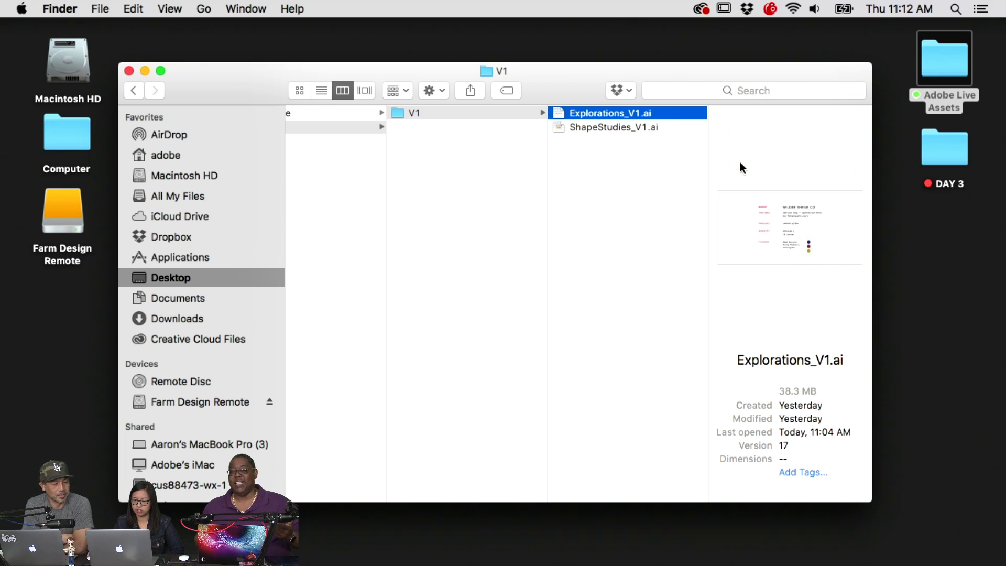
{"action": "scroll", "coordinate": [740, 167], "scroll_direction": "up", "scroll_amount": 3}
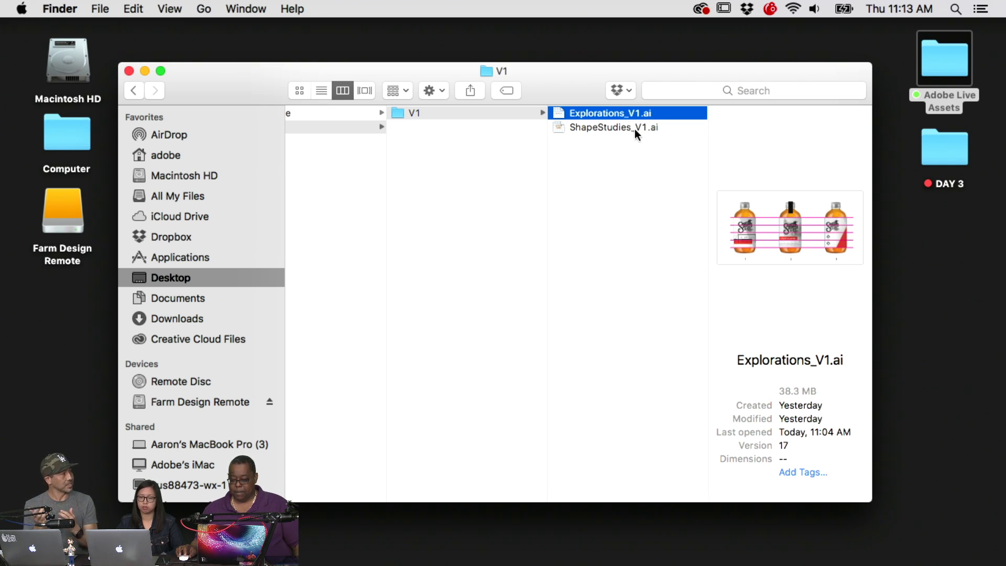
{"action": "scroll", "coordinate": [607, 141], "scroll_direction": "left", "scroll_amount": 2}
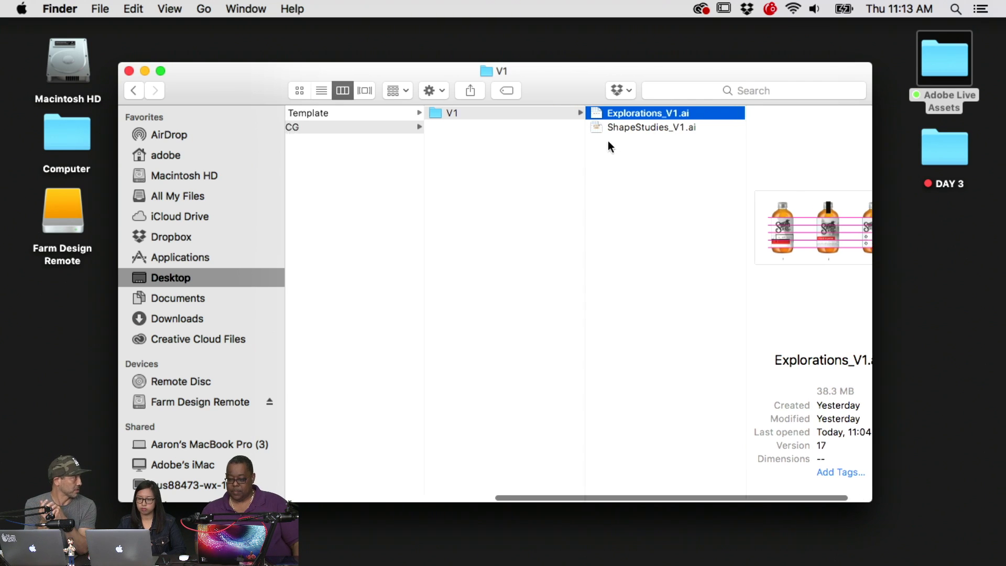
{"action": "scroll", "coordinate": [608, 141], "scroll_direction": "right", "scroll_amount": 2}
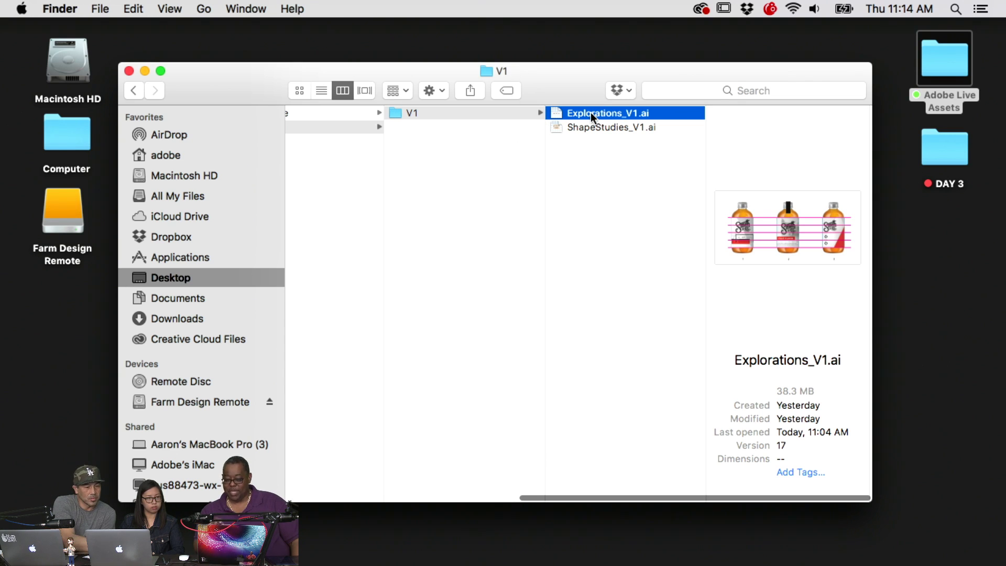
Quick-preview Explorations_V1.ai, close the preview, and open the file in Illustrator
{"action": "key", "text": "space"}
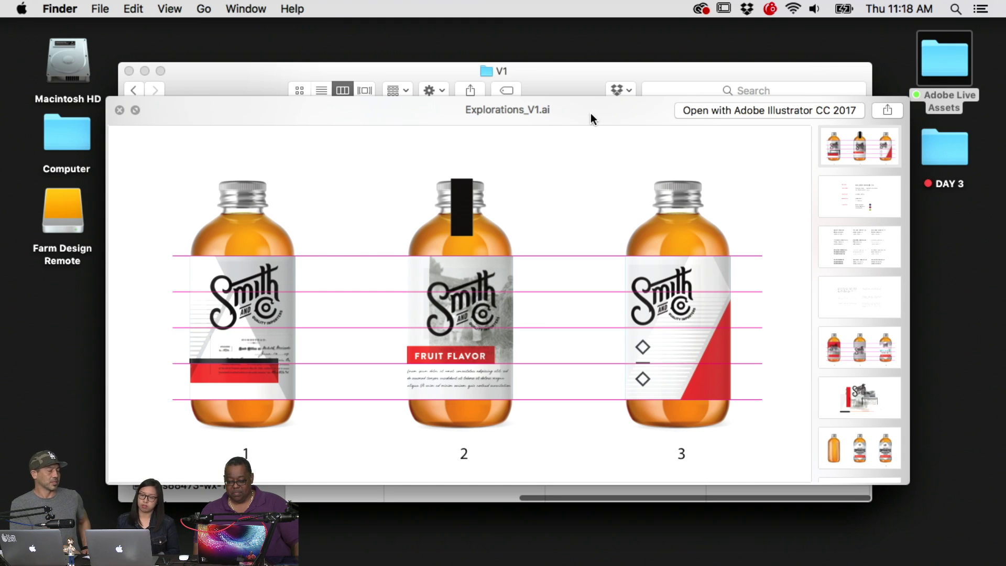
{"action": "key", "text": "space"}
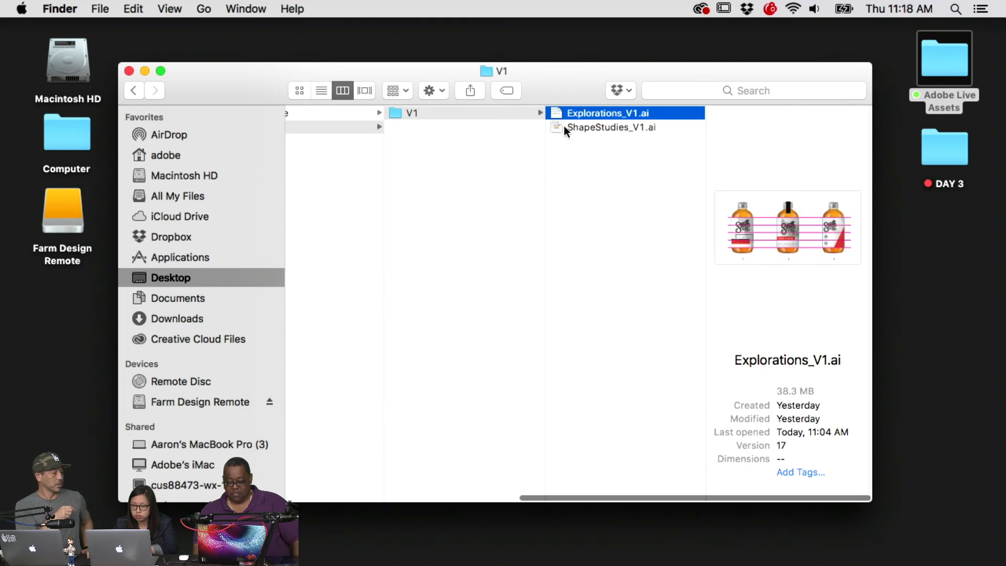
{"action": "double_click", "coordinate": [605, 115]}
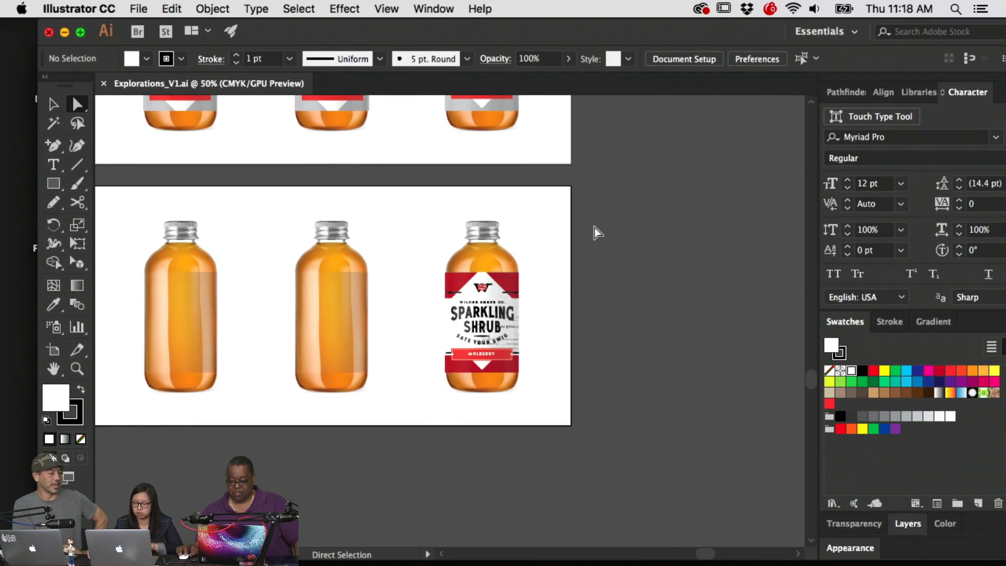
Survey all Explorations_V1.ai artboards around the bottle mockups, including the brand brief, type studies and Smith and Co. collage
{"action": "key", "text": "super+minus"}
{"action": "key", "text": "super+minus"}
{"action": "scroll", "coordinate": [471, 367], "scroll_direction": "up", "scroll_amount": 5}
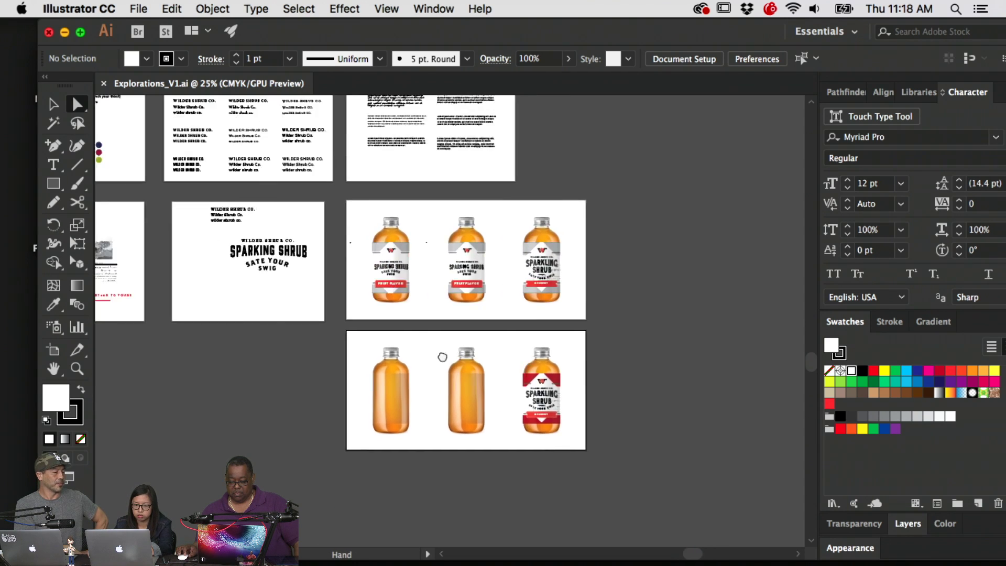
{"action": "scroll", "coordinate": [493, 426], "scroll_direction": "down", "scroll_amount": 8}
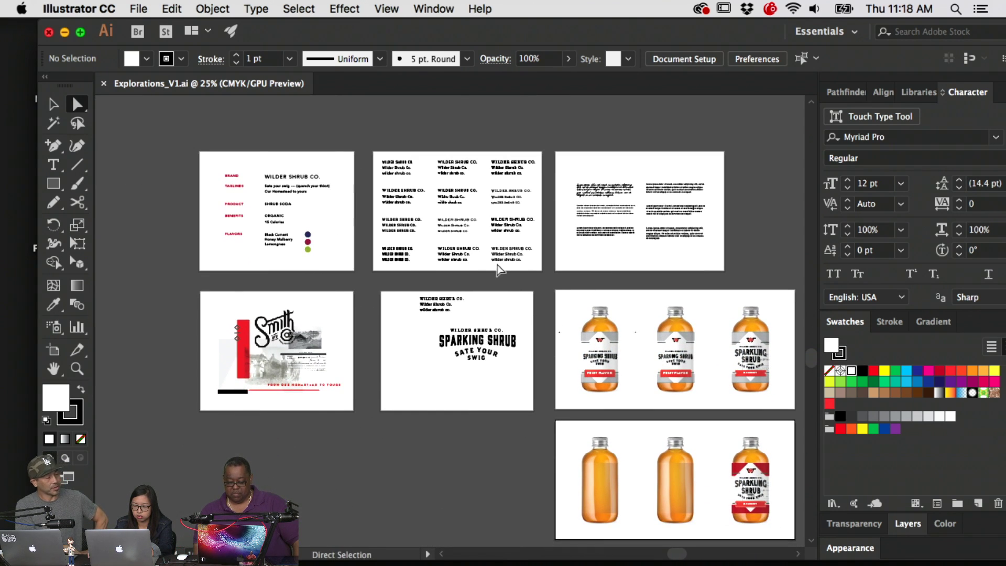
{"action": "key", "text": "space"}
{"action": "scroll", "coordinate": [507, 296], "scroll_direction": "down", "scroll_amount": 3}
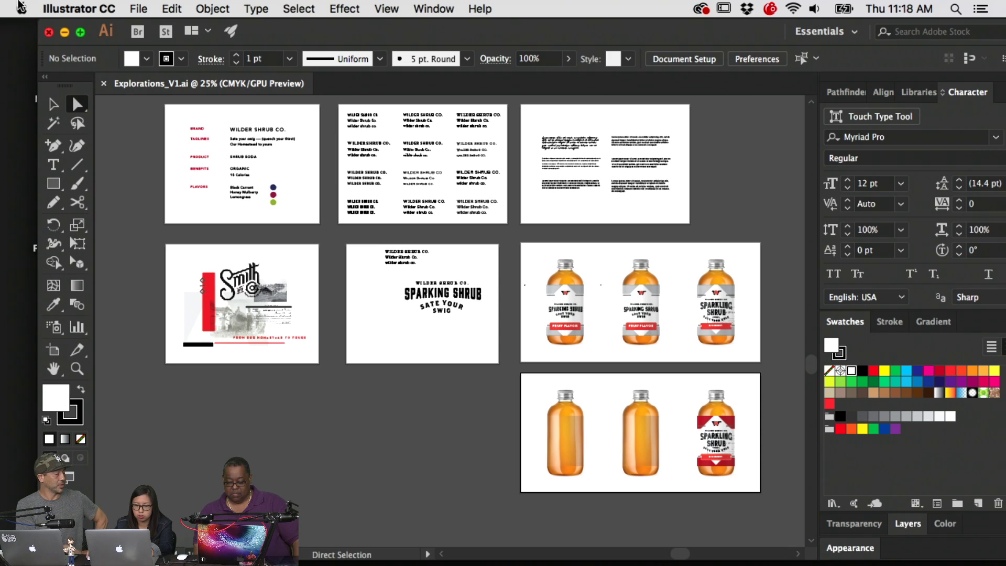
Minimize the Explorations_V1.ai window, open ShapeStudies_V1.ai from the V1 folder, and view its first artboard of black label shapes
{"action": "left_click", "coordinate": [65, 32]}
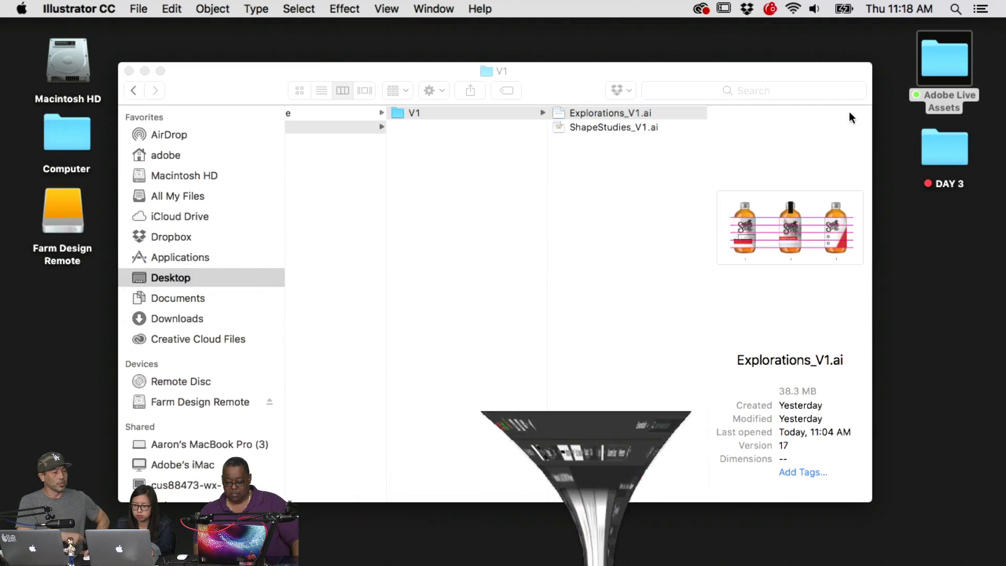
{"action": "left_click", "coordinate": [599, 126]}
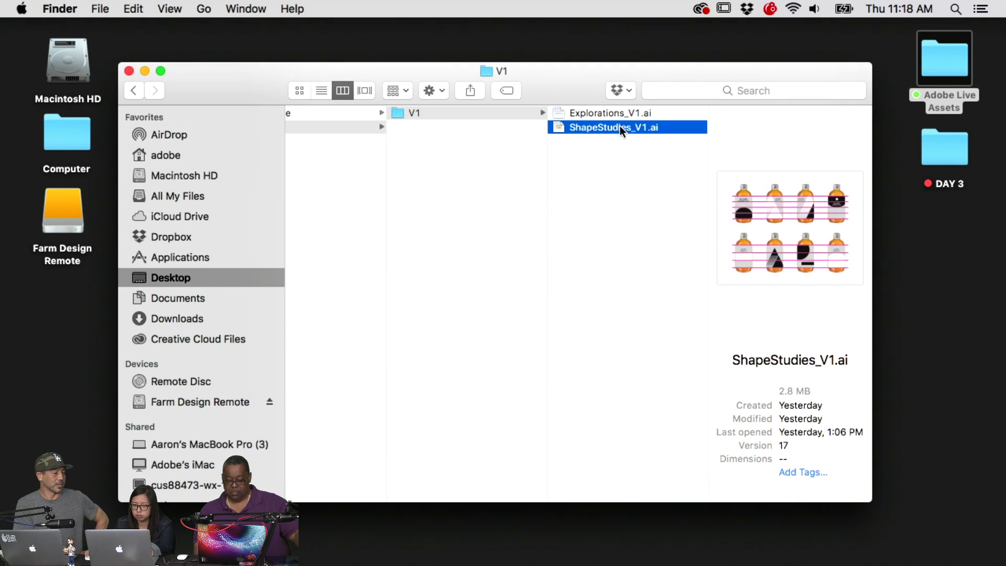
{"action": "double_click", "coordinate": [618, 126]}
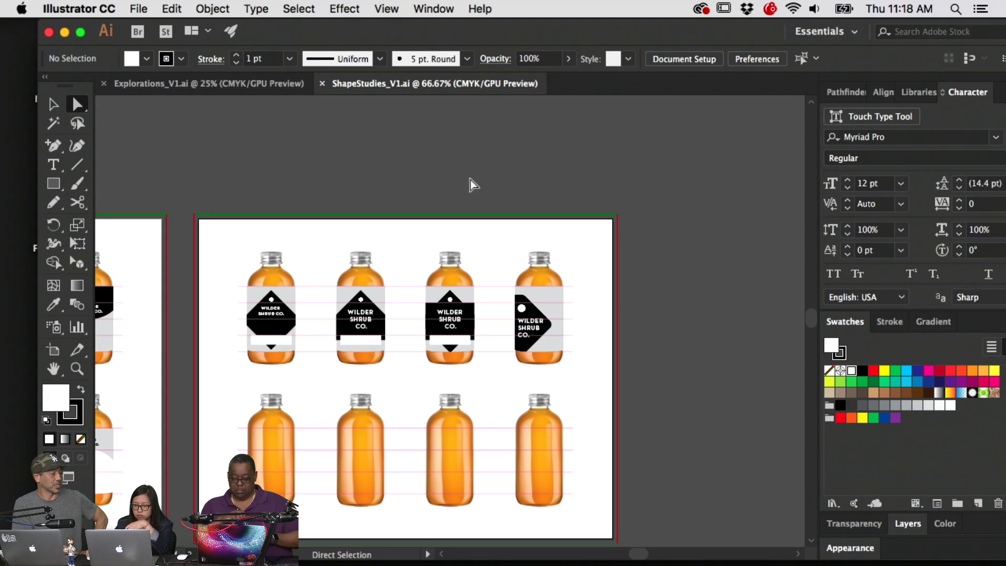
{"action": "left_click_drag", "start_coordinate": [337, 139], "coordinate": [536, 112]}
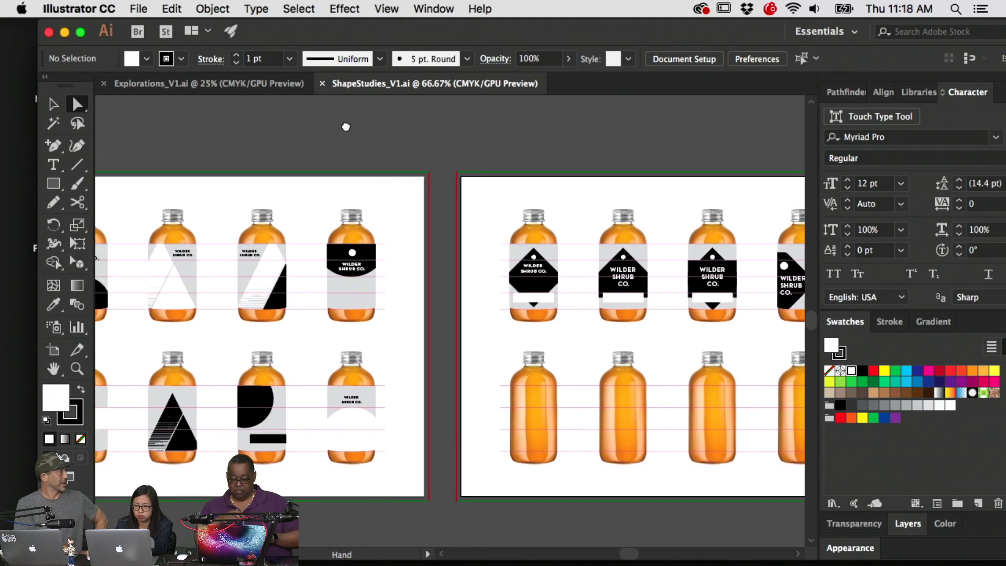
{"action": "left_click_drag", "start_coordinate": [344, 125], "coordinate": [445, 117]}
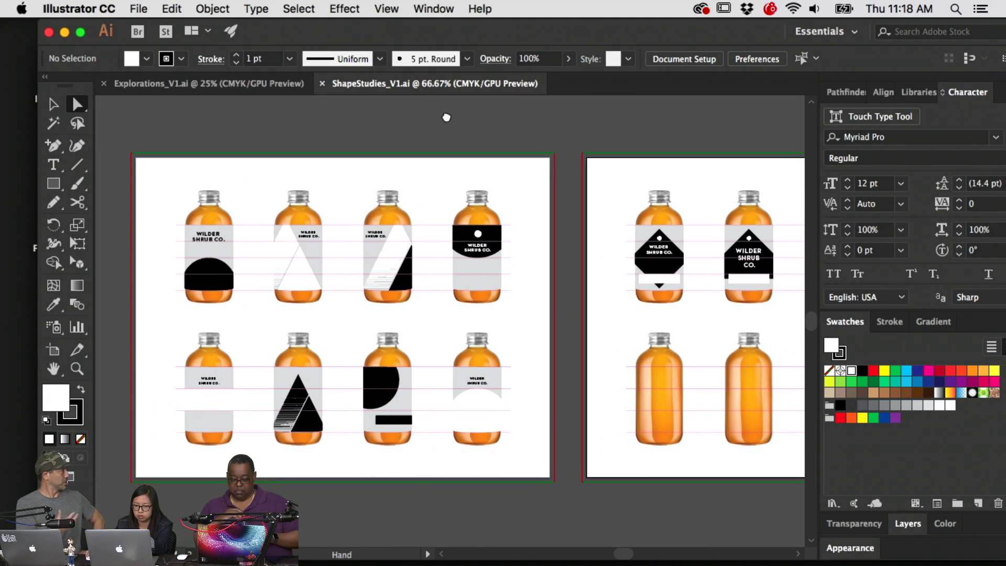
Return to Explorations_V1.ai and locate the three stacked artboards of Smith and Co. and Copper Kettle bottle label concepts
{"action": "left_click", "coordinate": [244, 82]}
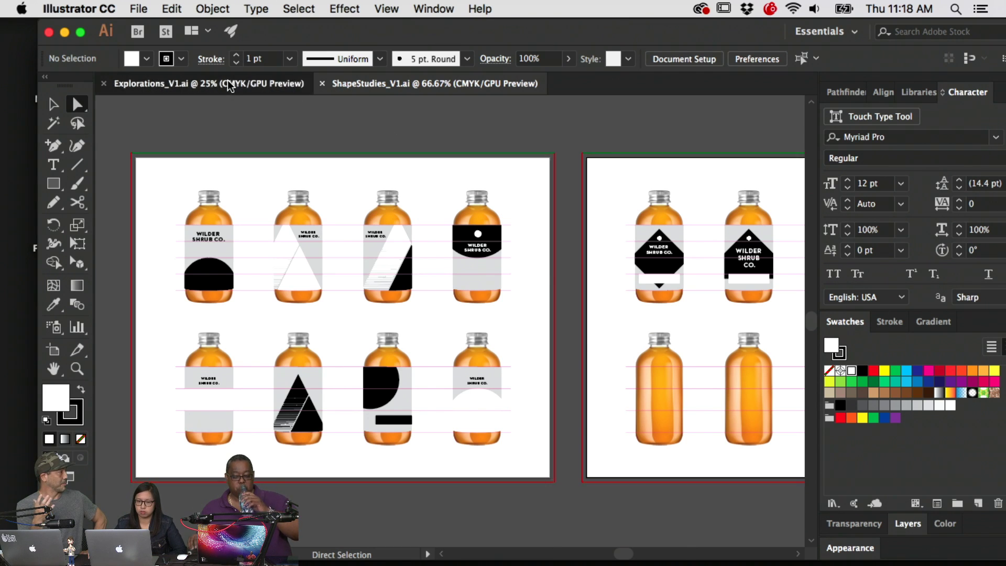
{"action": "scroll", "coordinate": [351, 160], "scroll_direction": "up", "scroll_amount": 5}
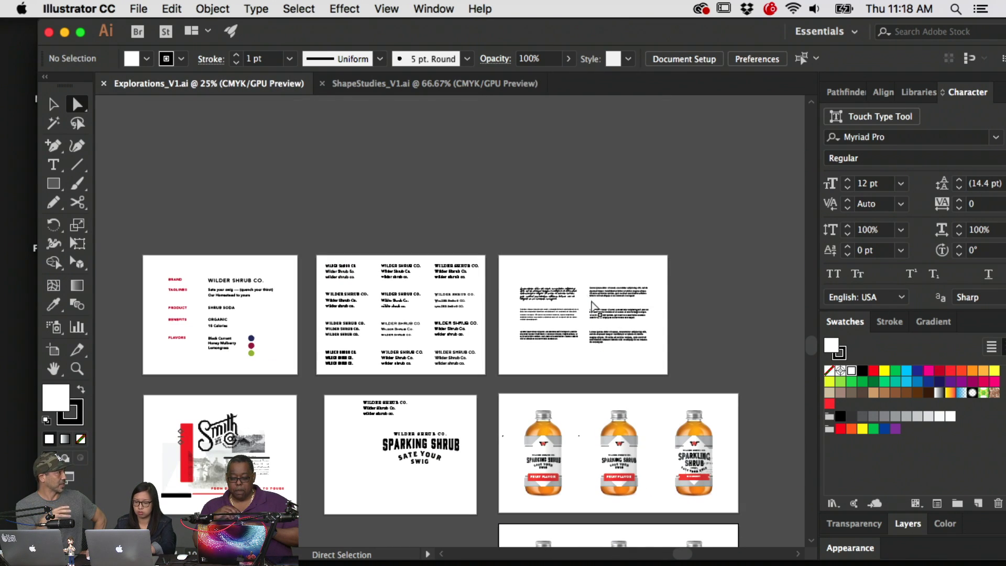
{"action": "left_click_drag", "start_coordinate": [647, 320], "coordinate": [773, 280]}
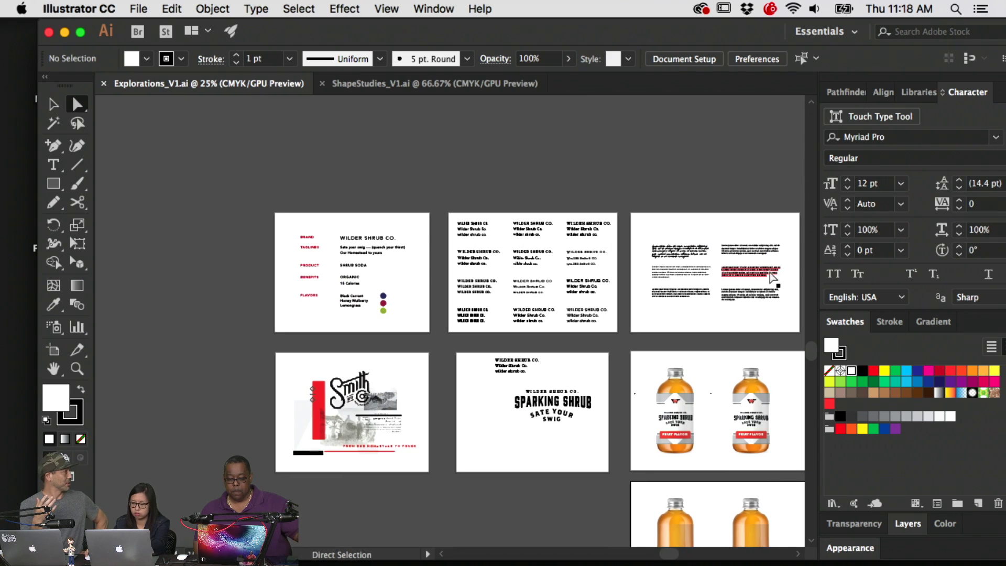
{"action": "key", "text": "super+minus"}
{"action": "left_click_drag", "start_coordinate": [140, 290], "coordinate": [355, 321]}
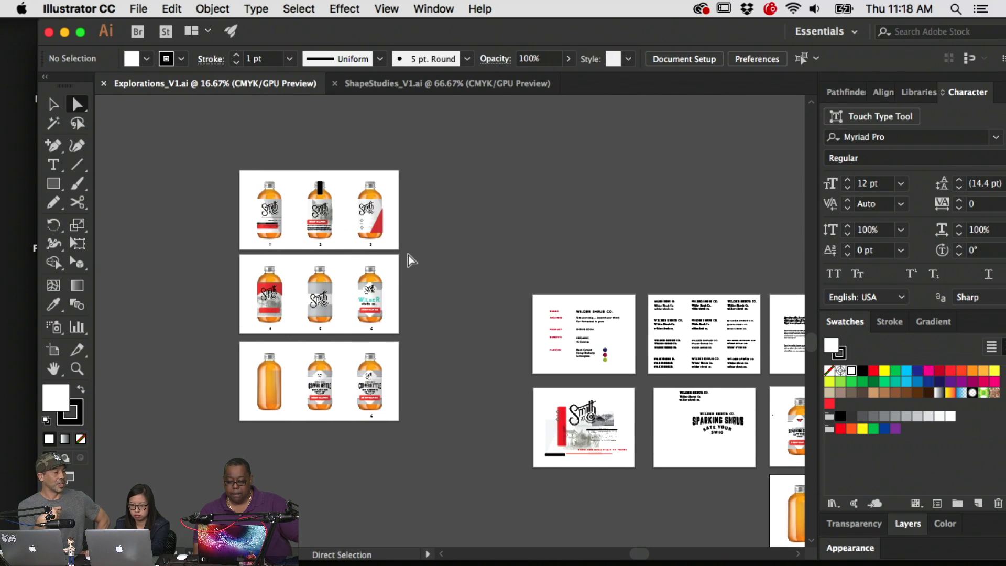
Examine the Smith and Co. label concepts on bottles 1, 2 and 3 up close
{"action": "key", "text": "super+equal"}
{"action": "key", "text": "super+equal"}
{"action": "left_click_drag", "start_coordinate": [355, 202], "coordinate": [501, 281]}
{"action": "left_click_drag", "start_coordinate": [389, 153], "coordinate": [443, 220]}
{"action": "left_click_drag", "start_coordinate": [537, 199], "coordinate": [582, 225]}
{"action": "key", "text": "super+equal"}
{"action": "key", "text": "super+equal"}
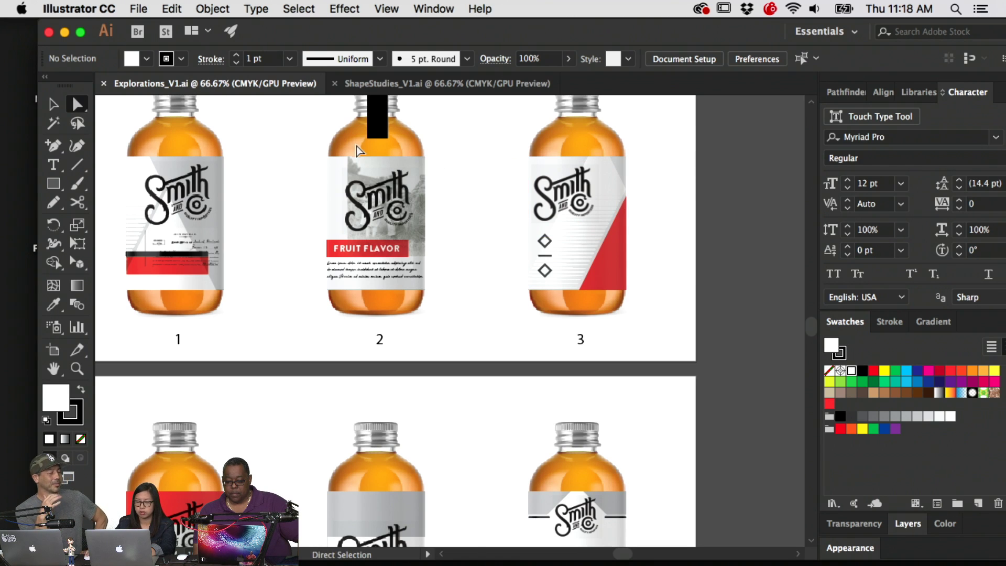
{"action": "scroll", "coordinate": [321, 155], "scroll_direction": "left", "scroll_amount": 3}
{"action": "scroll", "coordinate": [321, 155], "scroll_direction": "up", "scroll_amount": 2}
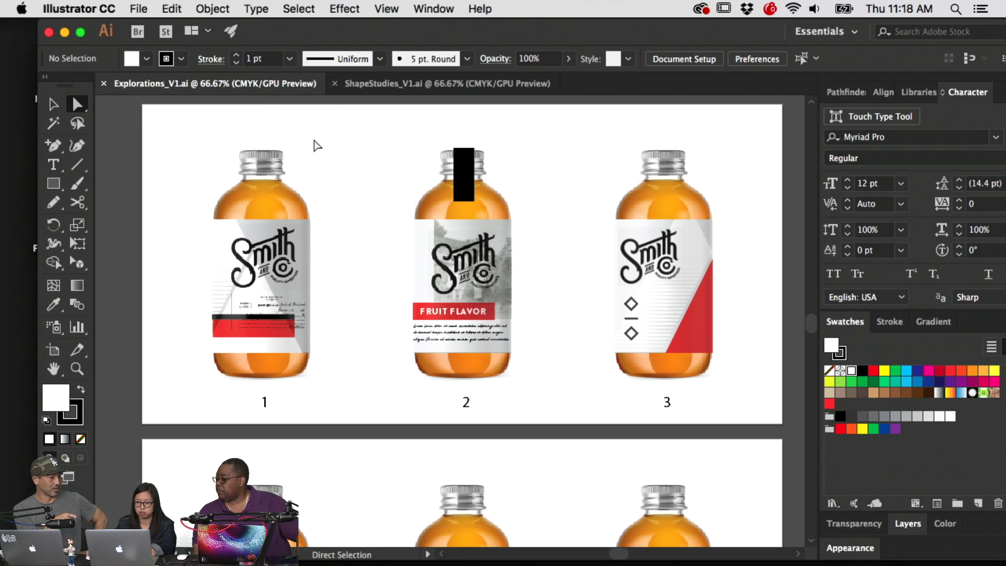
Compare label concepts 1 to 3 with concepts 4 to 6 on the artboard below them
{"action": "scroll", "coordinate": [418, 391], "scroll_direction": "down", "scroll_amount": 5}
{"action": "scroll", "coordinate": [418, 390], "scroll_direction": "right", "scroll_amount": 2}
{"action": "scroll", "coordinate": [418, 390], "scroll_direction": "down", "scroll_amount": 6}
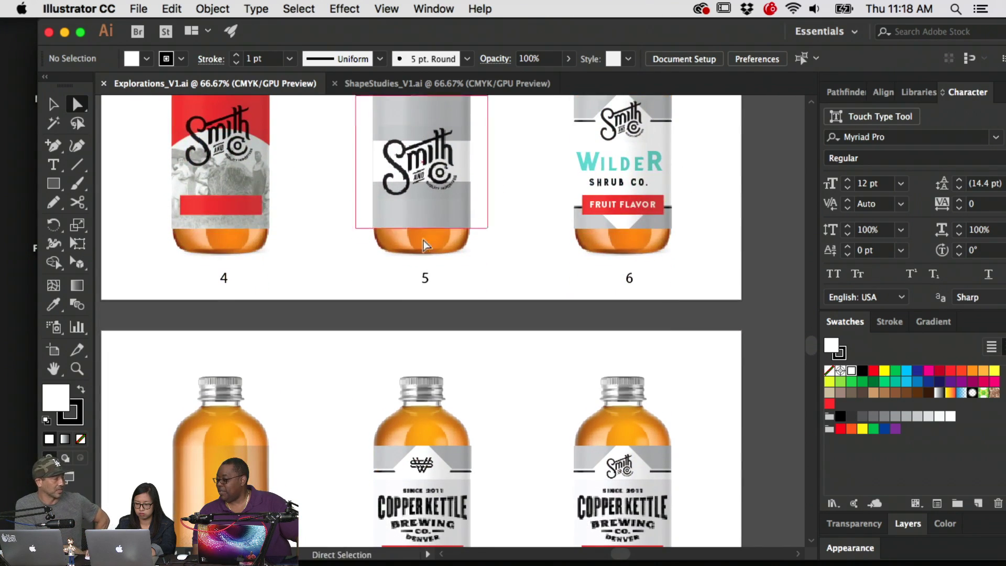
{"action": "scroll", "coordinate": [393, 398], "scroll_direction": "up", "scroll_amount": 8}
{"action": "left_click_drag", "start_coordinate": [355, 309], "coordinate": [370, 404]}
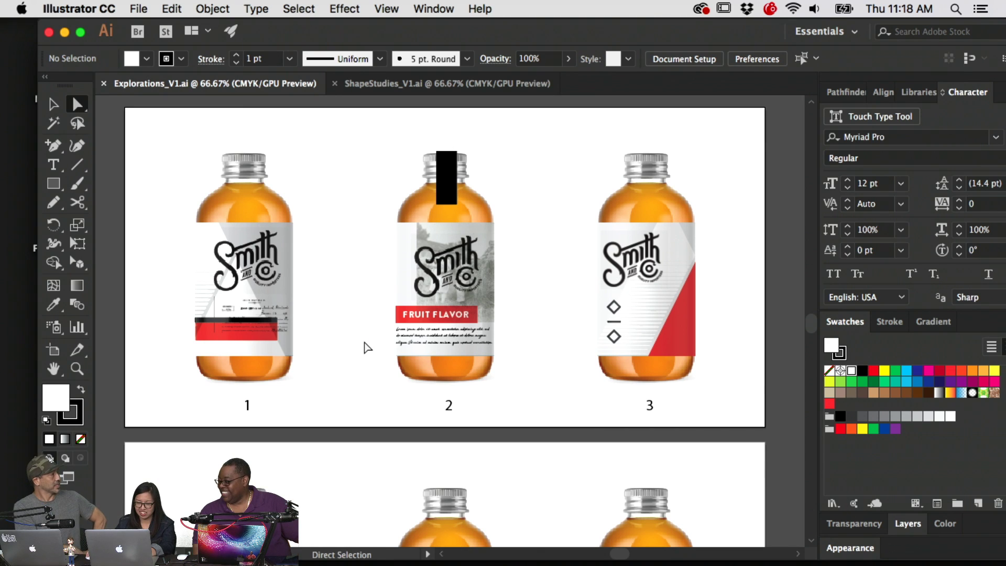
{"action": "left_click_drag", "start_coordinate": [377, 367], "coordinate": [373, 352]}
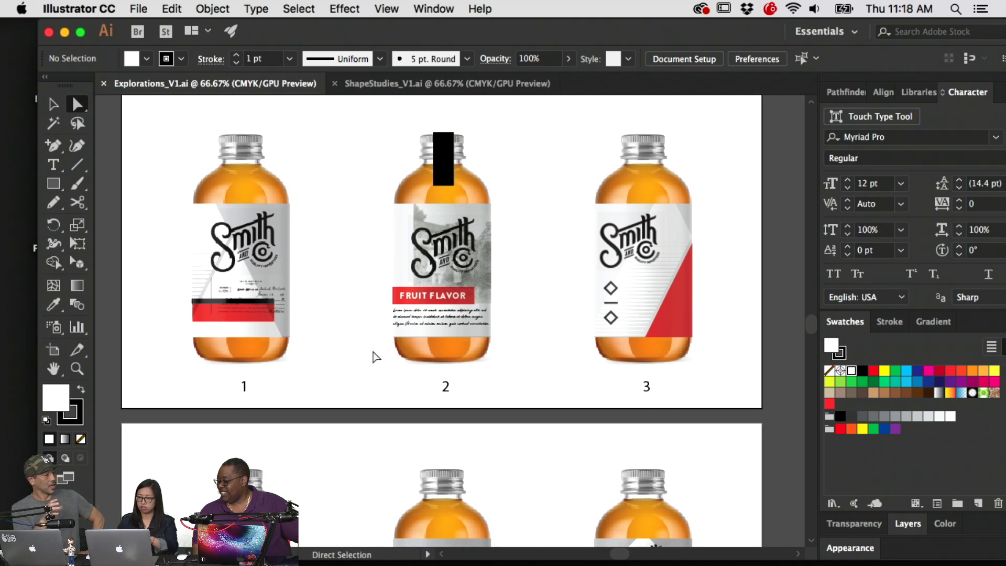
{"action": "scroll", "coordinate": [536, 361], "scroll_direction": "down", "scroll_amount": 3}
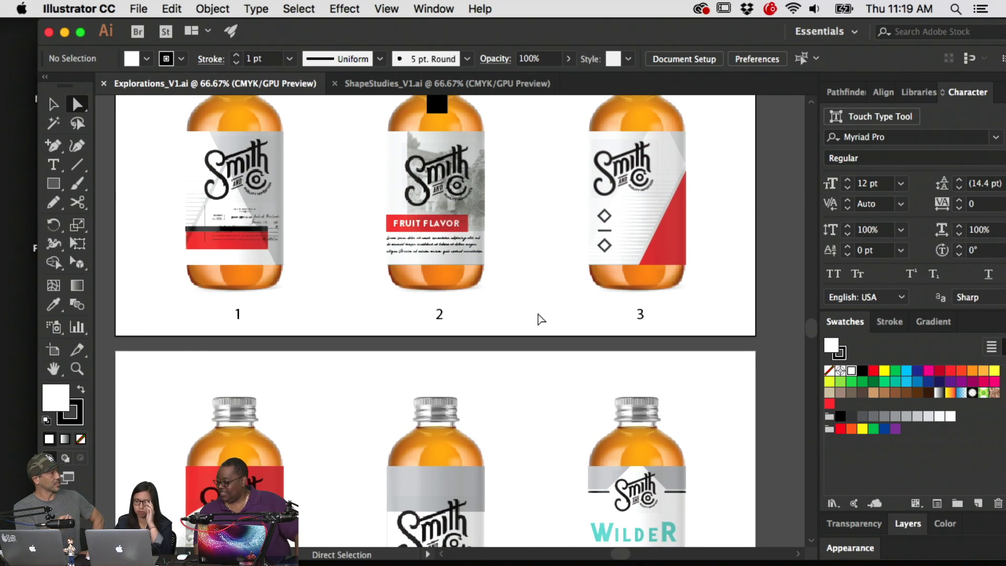
{"action": "scroll", "coordinate": [533, 325], "scroll_direction": "down", "scroll_amount": 3}
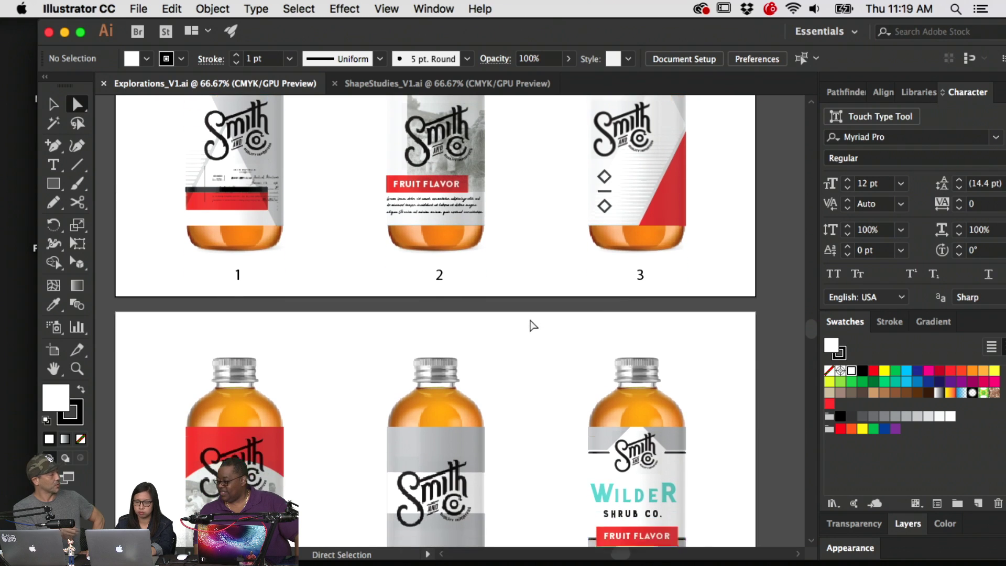
{"action": "scroll", "coordinate": [533, 325], "scroll_direction": "down", "scroll_amount": 2}
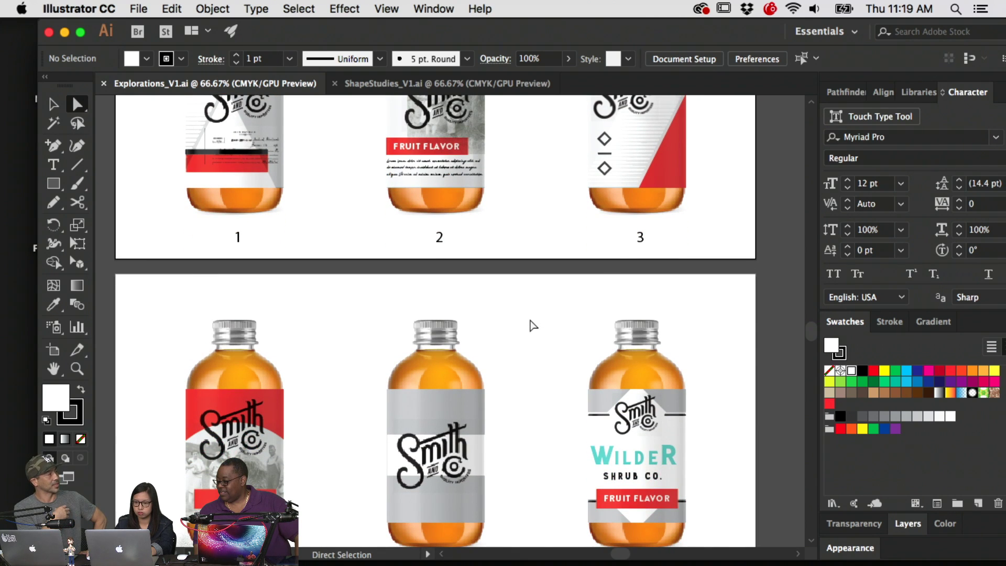
{"action": "scroll", "coordinate": [532, 325], "scroll_direction": "up", "scroll_amount": 8}
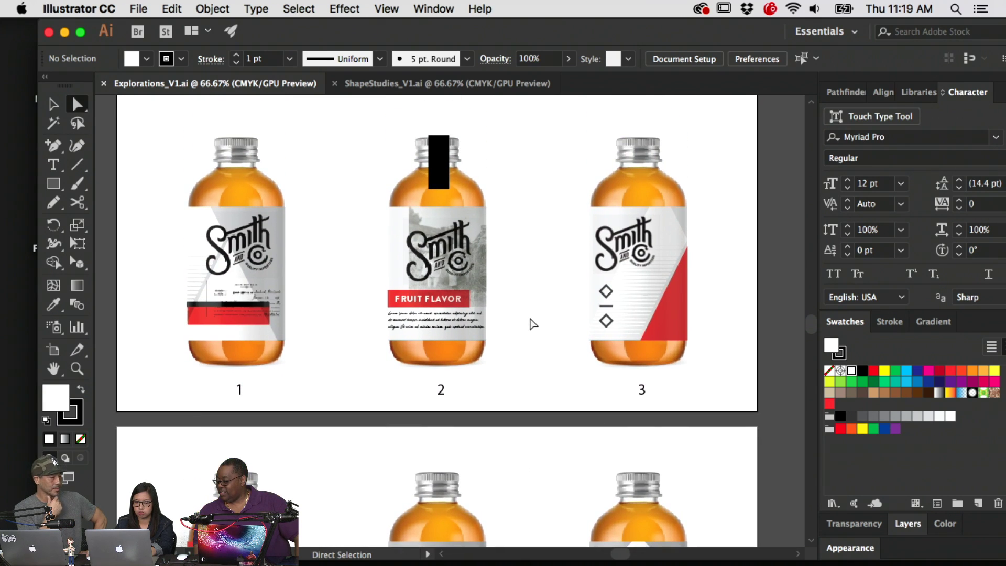
Inspect bottle 2's Fruit Flavor label, and examine the label concepts on bottles 4, 5 and 6
{"action": "left_click", "coordinate": [468, 299]}
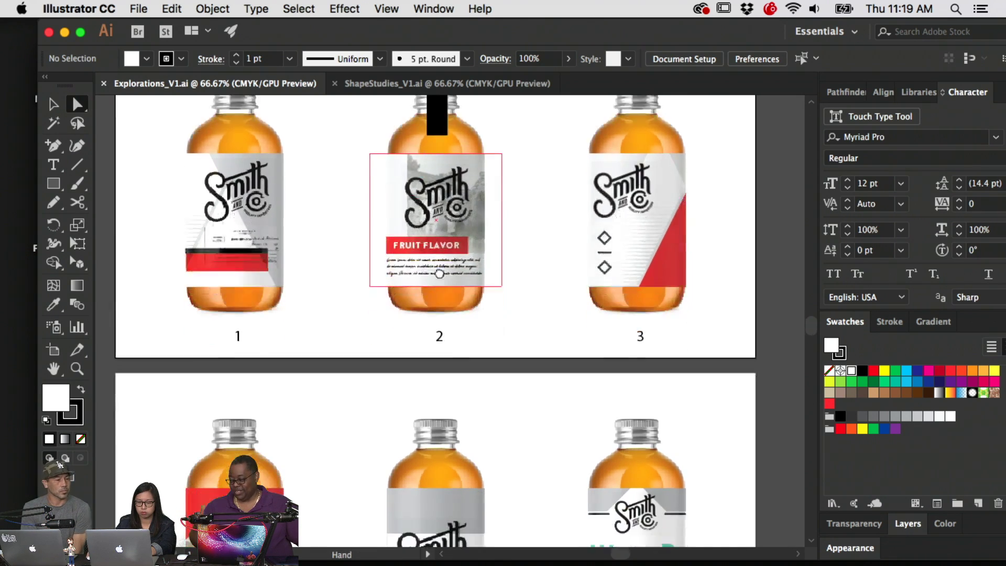
{"action": "scroll", "coordinate": [453, 251], "scroll_direction": "down", "scroll_amount": 8}
{"action": "left_click_drag", "start_coordinate": [440, 202], "coordinate": [449, 328]}
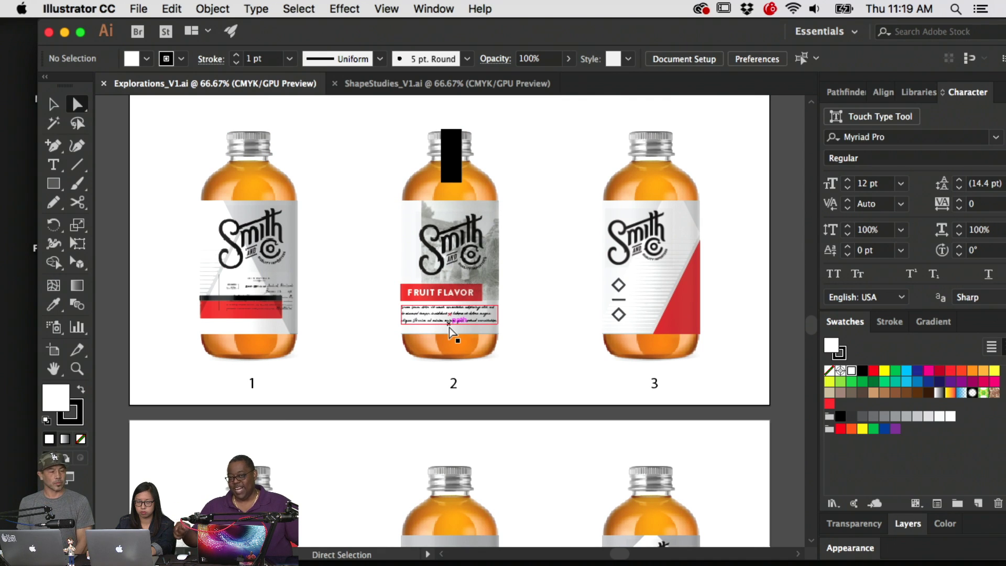
{"action": "left_click_drag", "start_coordinate": [503, 364], "coordinate": [496, 319]}
{"action": "left_click_drag", "start_coordinate": [525, 427], "coordinate": [530, 307]}
{"action": "scroll", "coordinate": [531, 312], "scroll_direction": "down", "scroll_amount": 3}
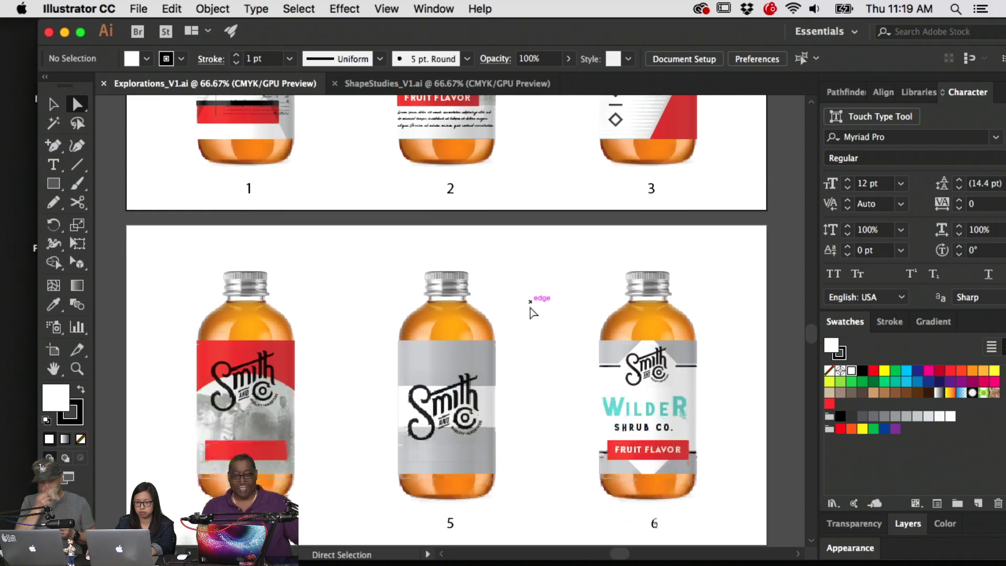
{"action": "scroll", "coordinate": [532, 312], "scroll_direction": "down", "scroll_amount": 1}
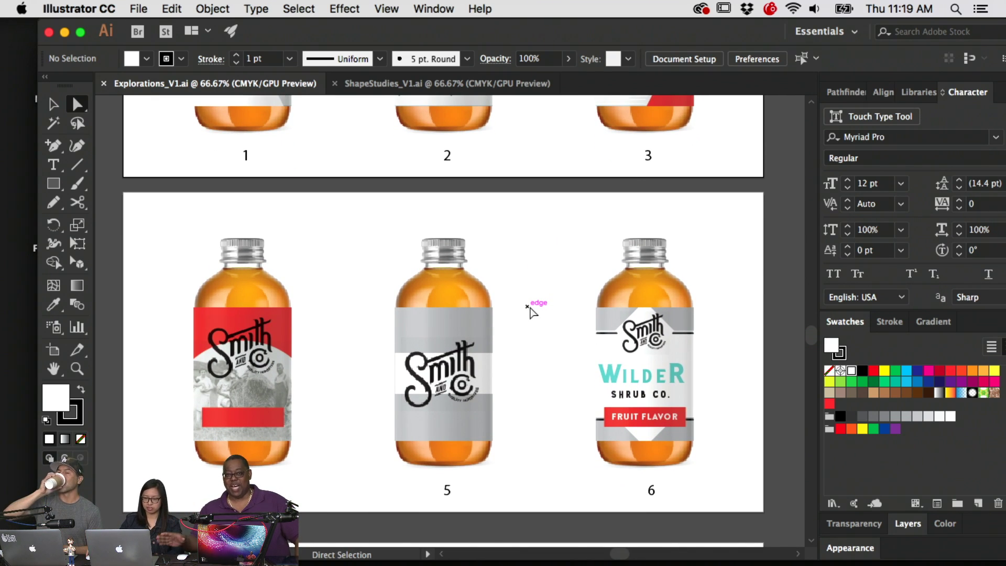
{"action": "scroll", "coordinate": [531, 312], "scroll_direction": "down", "scroll_amount": 1}
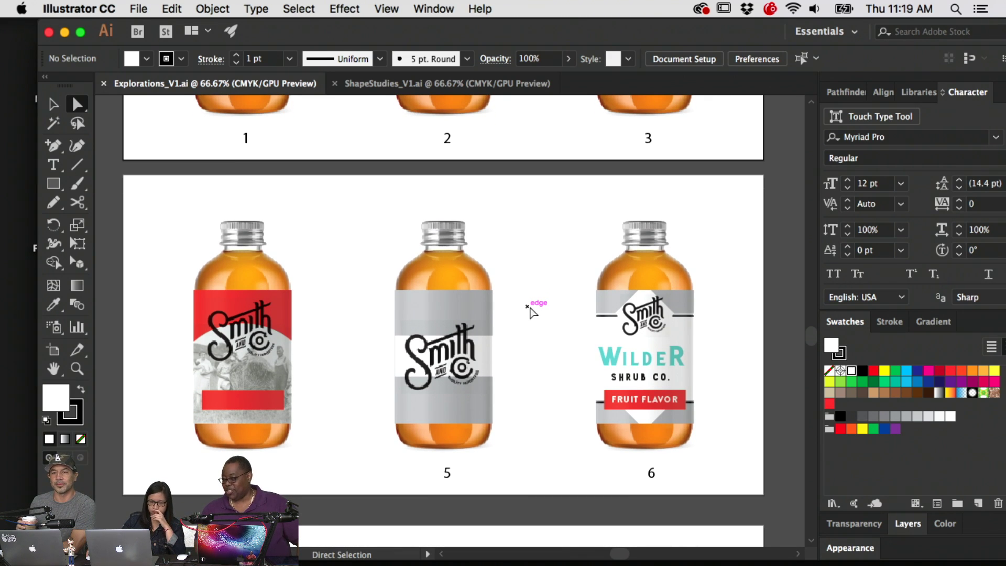
Review the numbered label concepts once more, continuing down to the Copper Kettle bottles on the third artboard
{"action": "scroll", "coordinate": [531, 311], "scroll_direction": "down", "scroll_amount": 3}
{"action": "scroll", "coordinate": [531, 311], "scroll_direction": "up", "scroll_amount": 10}
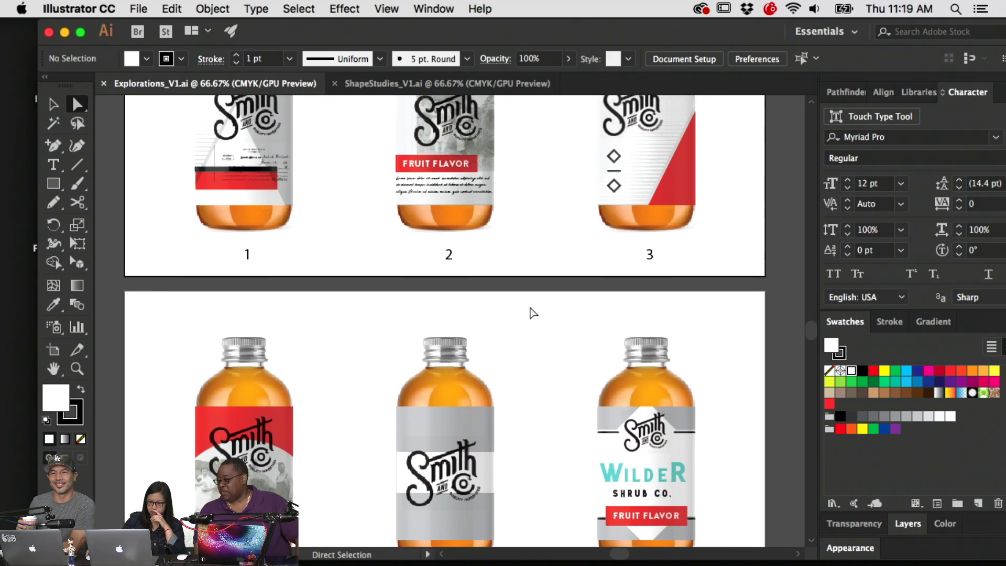
{"action": "scroll", "coordinate": [531, 310], "scroll_direction": "up", "scroll_amount": 6}
{"action": "scroll", "coordinate": [560, 287], "scroll_direction": "down", "scroll_amount": 6}
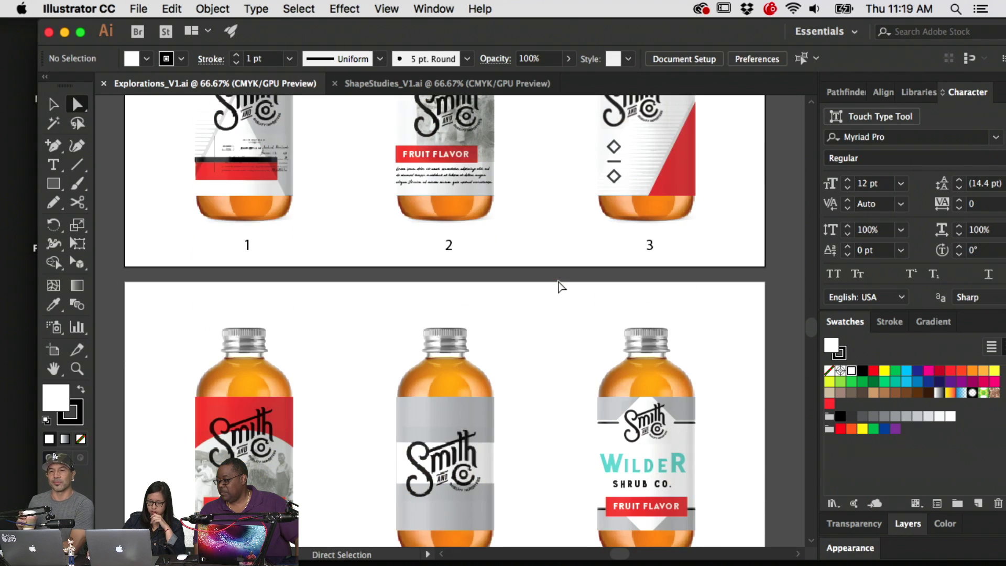
{"action": "scroll", "coordinate": [560, 285], "scroll_direction": "down", "scroll_amount": 7}
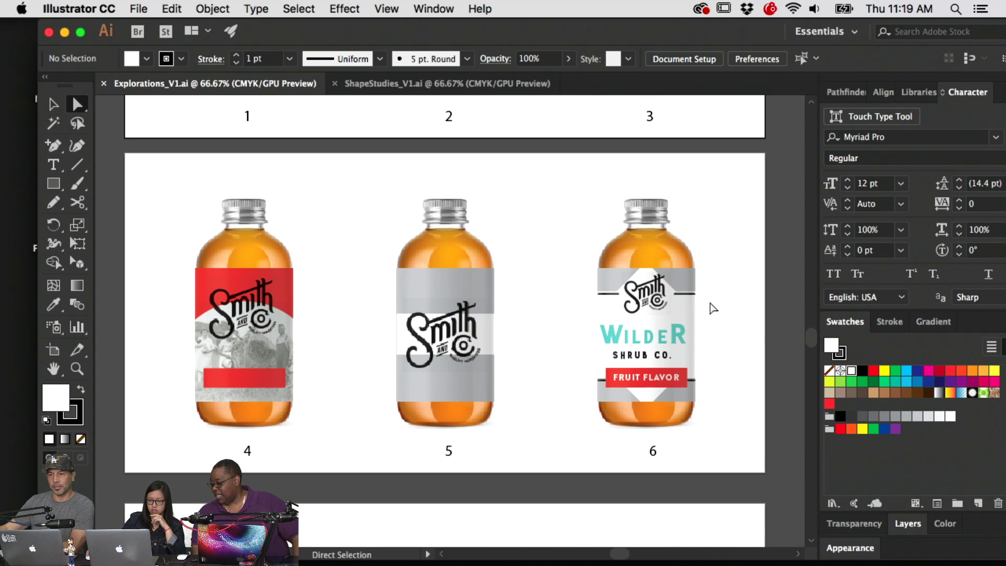
{"action": "scroll", "coordinate": [712, 308], "scroll_direction": "down", "scroll_amount": 8}
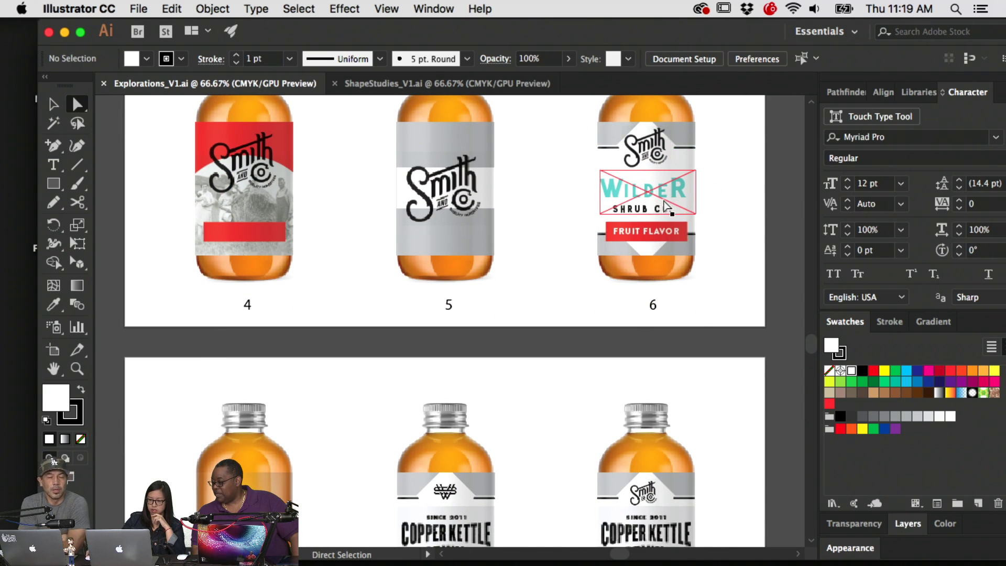
{"action": "scroll", "coordinate": [664, 204], "scroll_direction": "down", "scroll_amount": 7}
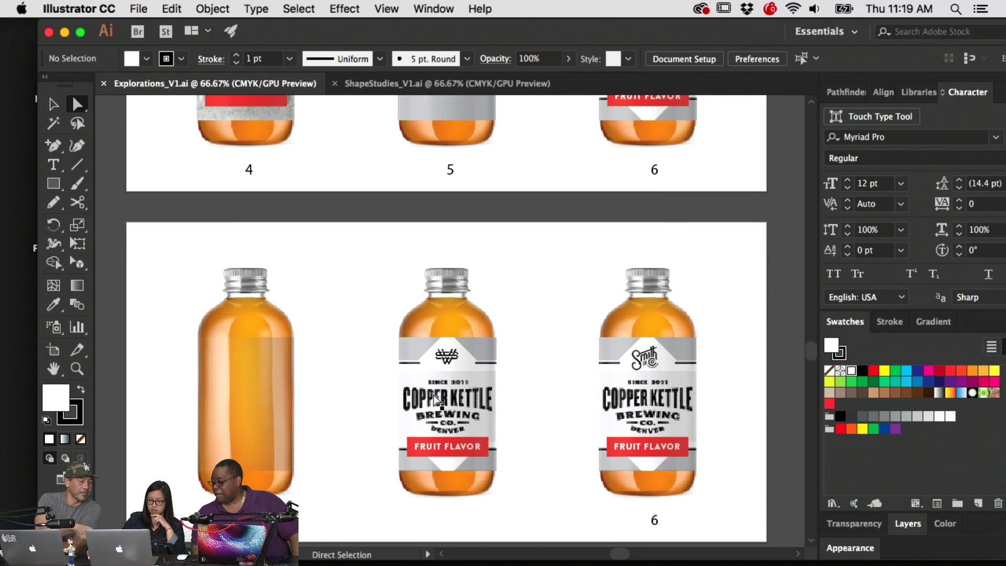
Delete the Wilder Shrub Co. lettering from the label of bottle 6 on the second bottle artboard
{"action": "scroll", "coordinate": [471, 335], "scroll_direction": "up", "scroll_amount": 13}
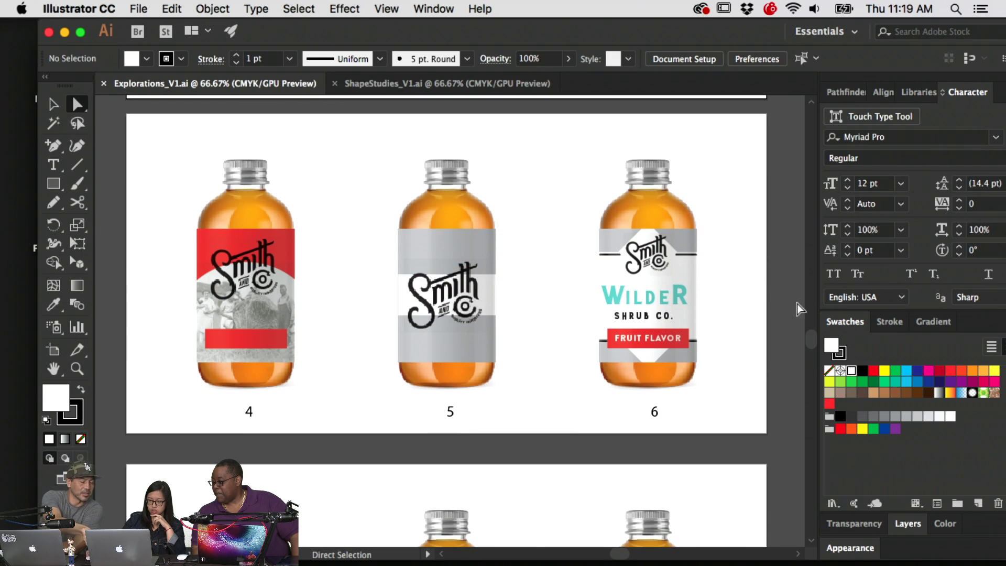
{"action": "left_click", "coordinate": [673, 314]}
{"action": "key", "text": "Delete"}
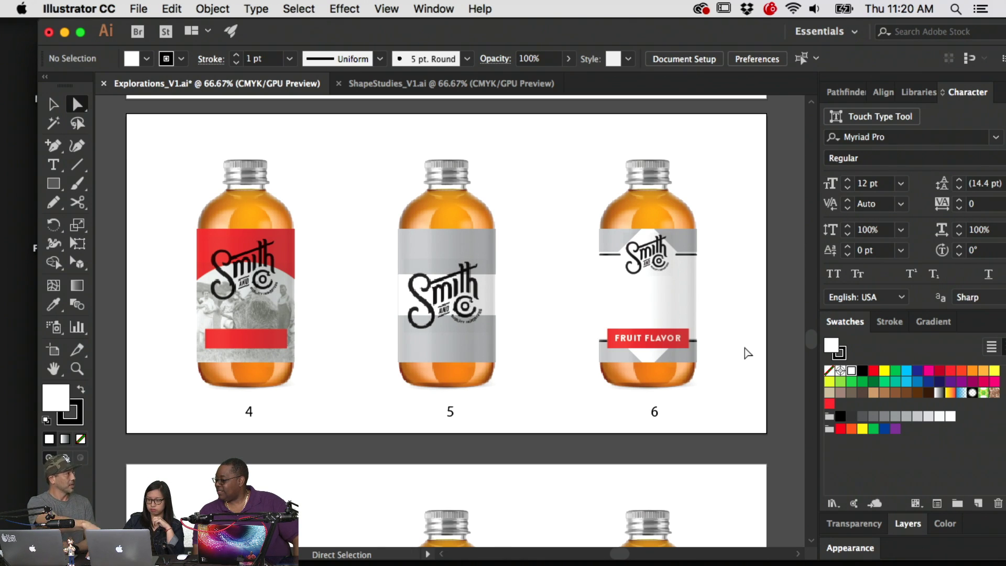
Switch to ShapeStudies_V1.ai and view the artboard with the black diamond and tag-shaped Wilder Shrub Co. labels
{"action": "left_click", "coordinate": [440, 83]}
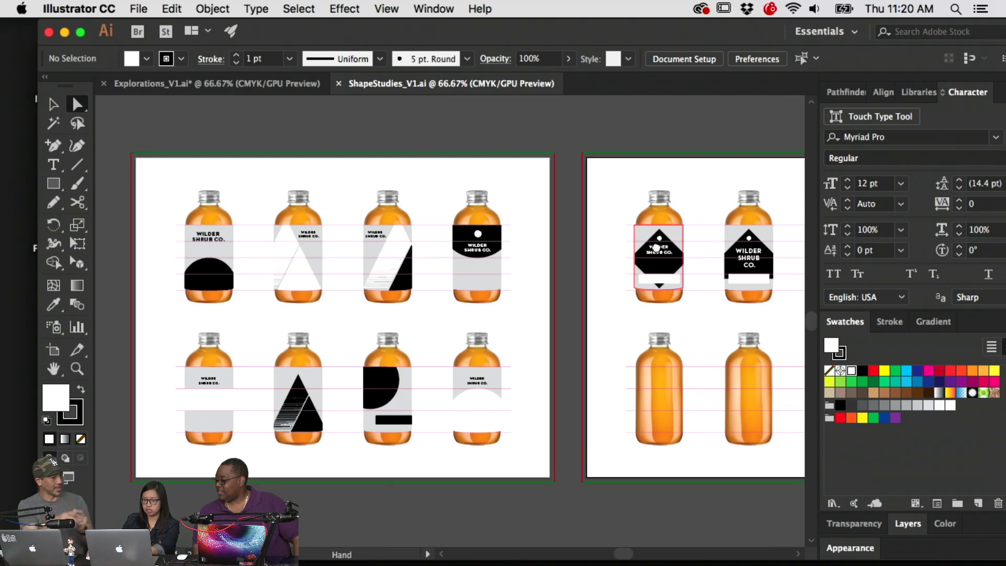
{"action": "scroll", "coordinate": [601, 298], "scroll_direction": "right", "scroll_amount": 10}
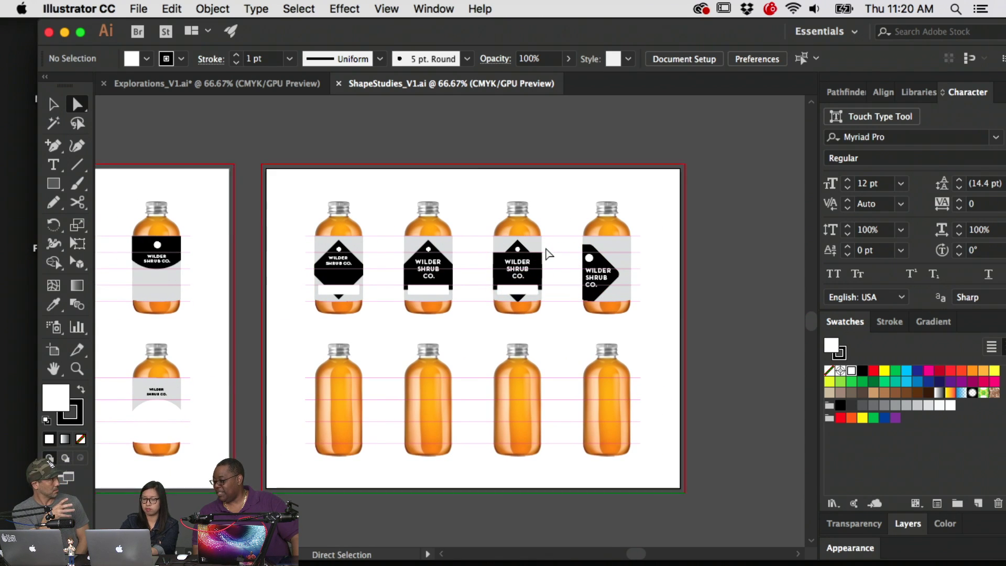
Examine the Wilder Shrub Co. lettering on the black diamond and tag-shaped labels up close
{"action": "key", "text": "super+equal"}
{"action": "key", "text": "super+equal"}
{"action": "scroll", "coordinate": [547, 254], "scroll_direction": "up", "scroll_amount": 2}
{"action": "scroll", "coordinate": [547, 254], "scroll_direction": "right", "scroll_amount": 3}
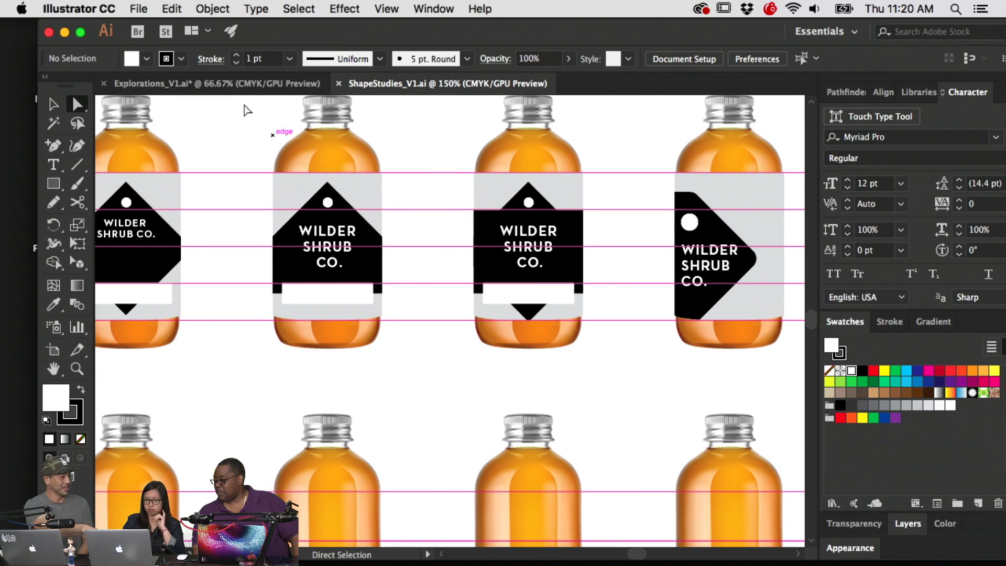
Switch back to Explorations_V1.ai and review the label concepts from bottles 4, 5 and 6 down to the Copper Kettle bottles
{"action": "left_click", "coordinate": [226, 84]}
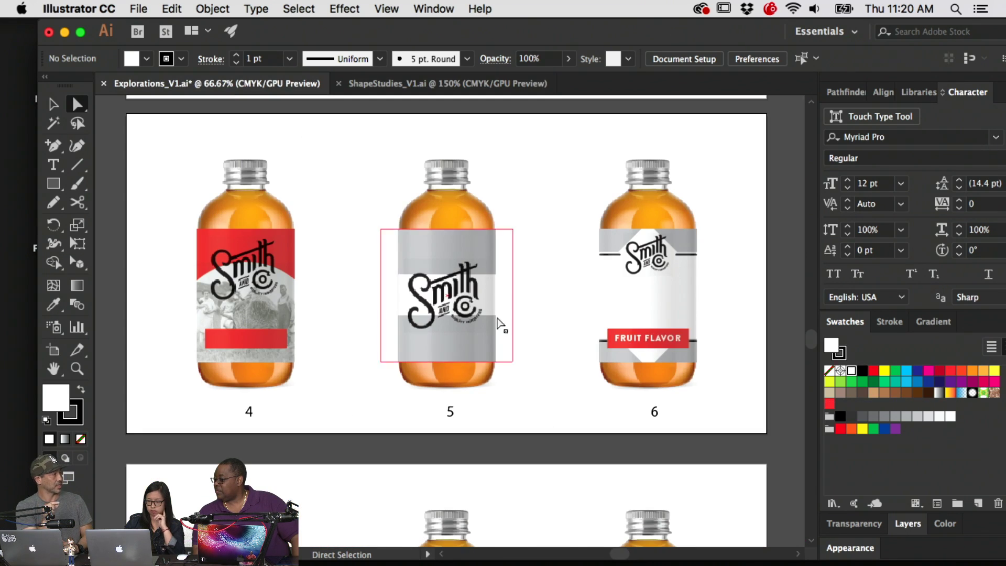
{"action": "scroll", "coordinate": [701, 391], "scroll_direction": "down", "scroll_amount": 2}
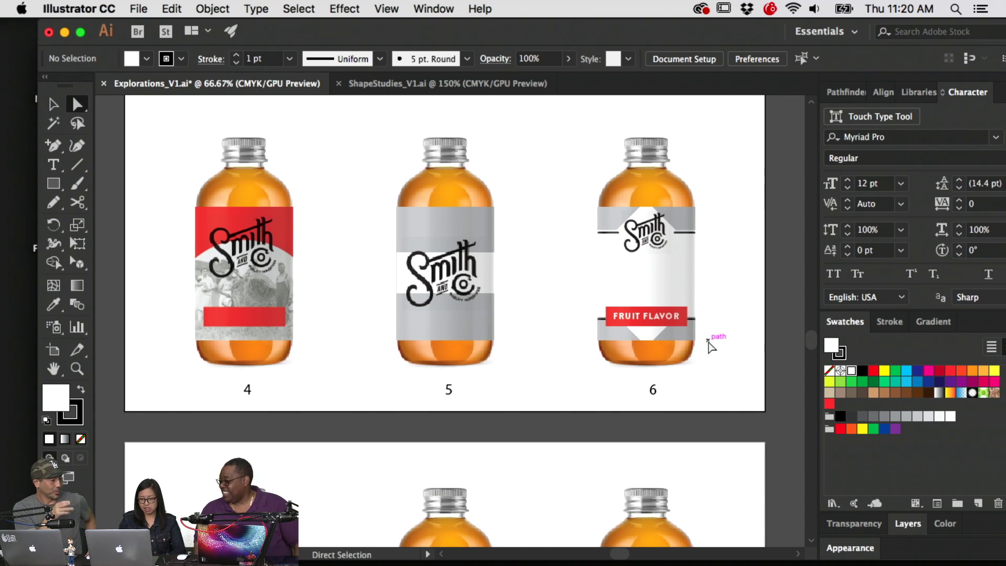
{"action": "scroll", "coordinate": [711, 347], "scroll_direction": "down", "scroll_amount": 3}
{"action": "scroll", "coordinate": [710, 347], "scroll_direction": "down", "scroll_amount": 2}
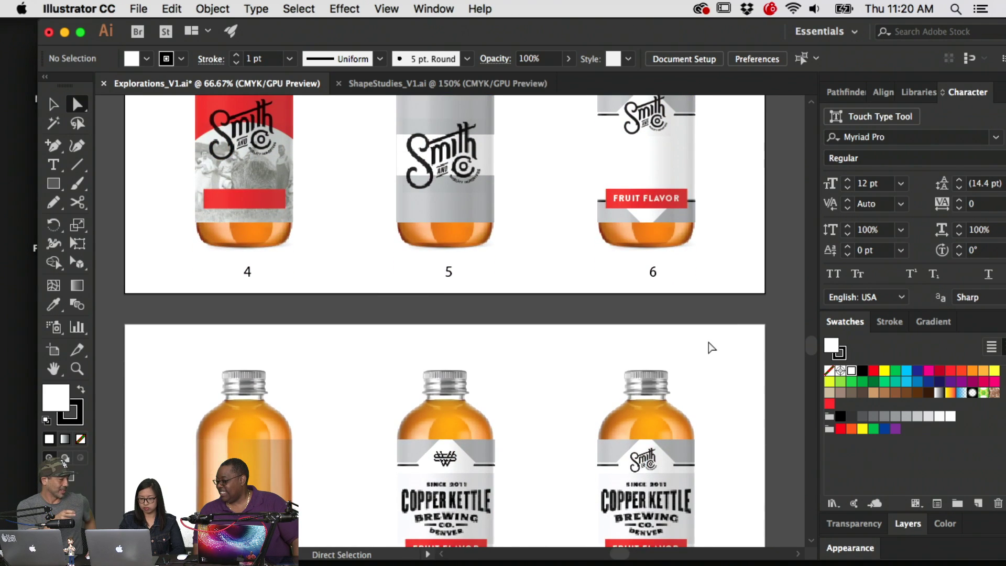
{"action": "scroll", "coordinate": [710, 347], "scroll_direction": "down", "scroll_amount": 2}
{"action": "scroll", "coordinate": [710, 346], "scroll_direction": "up", "scroll_amount": 3}
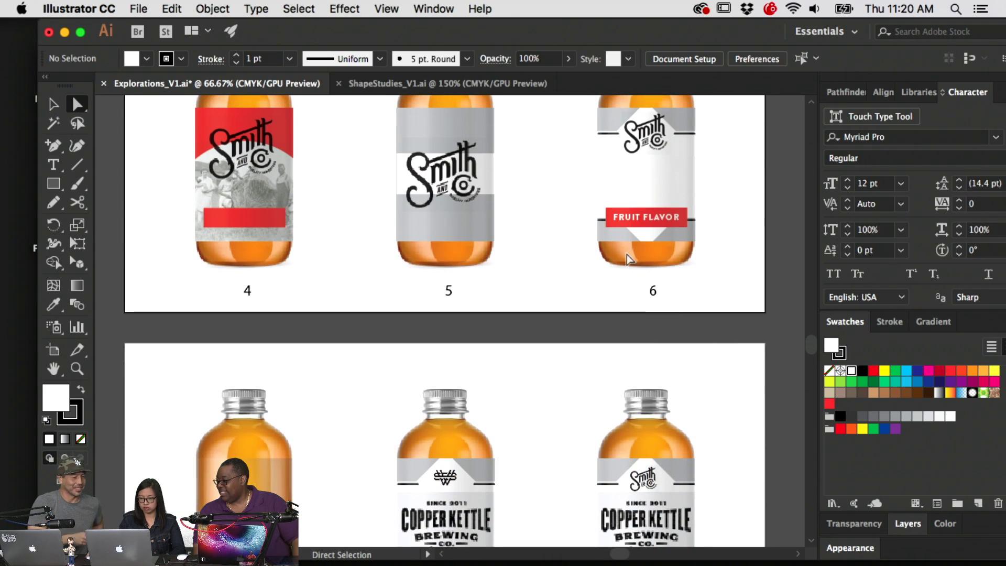
{"action": "scroll", "coordinate": [739, 284], "scroll_direction": "down", "scroll_amount": 5}
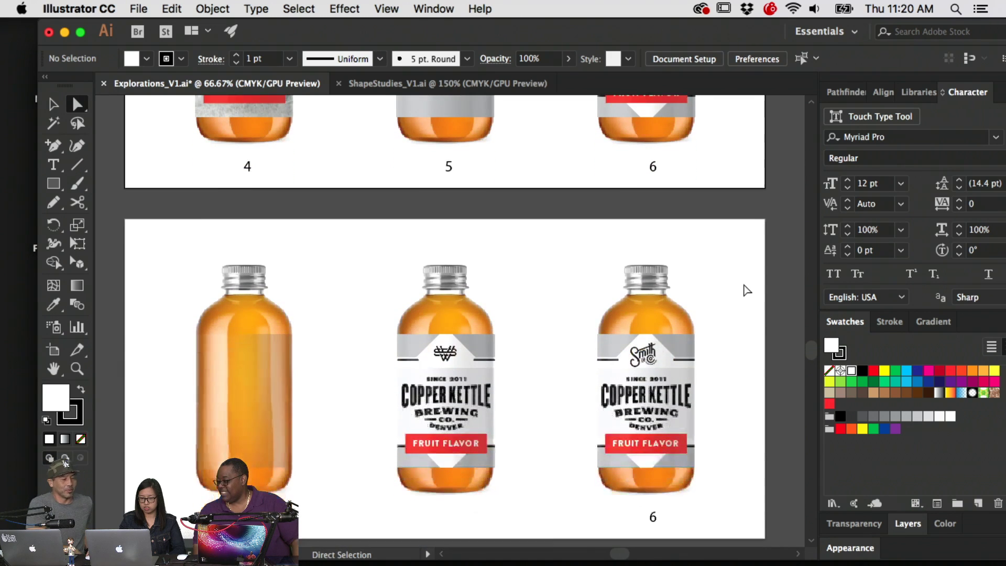
{"action": "scroll", "coordinate": [462, 377], "scroll_direction": "down", "scroll_amount": 2}
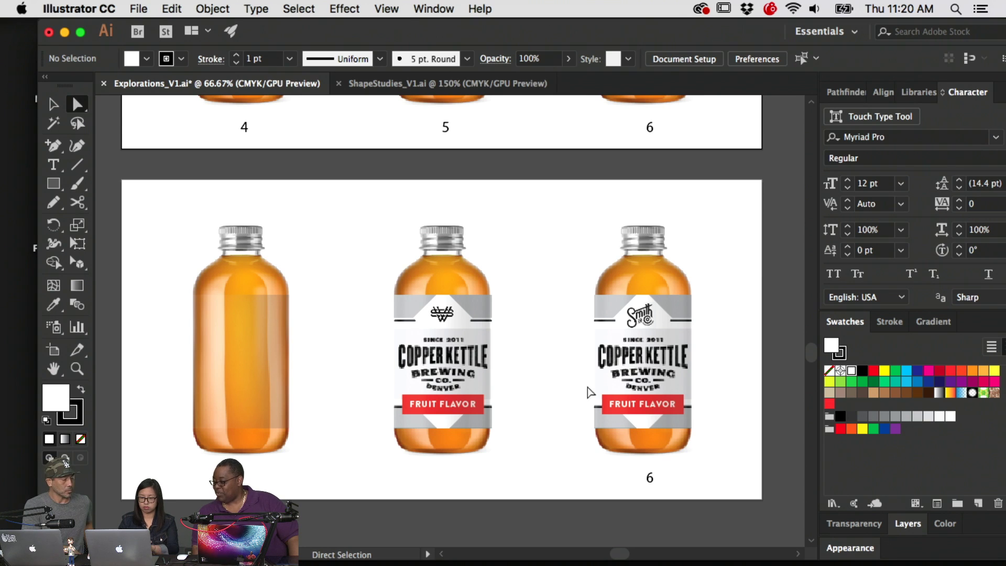
Look past the Copper Kettle bottles to the artboards with the brand brief, the Smith and Co mood board and the lettering samples
{"action": "left_click_drag", "start_coordinate": [548, 344], "coordinate": [412, 352]}
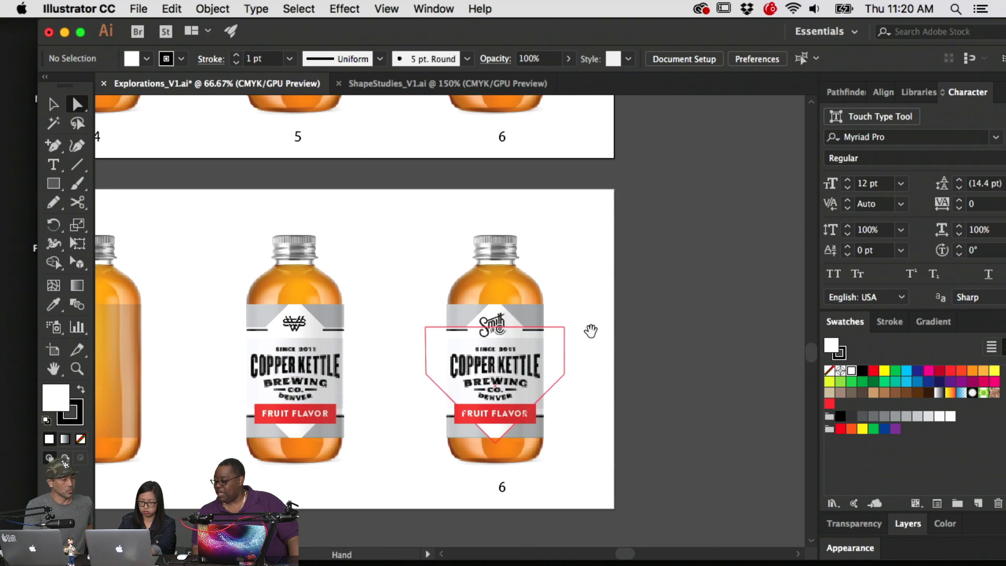
{"action": "left_click_drag", "start_coordinate": [588, 330], "coordinate": [505, 332]}
{"action": "left_click_drag", "start_coordinate": [580, 322], "coordinate": [305, 362]}
{"action": "key", "text": "super+minus"}
{"action": "key", "text": "super+minus"}
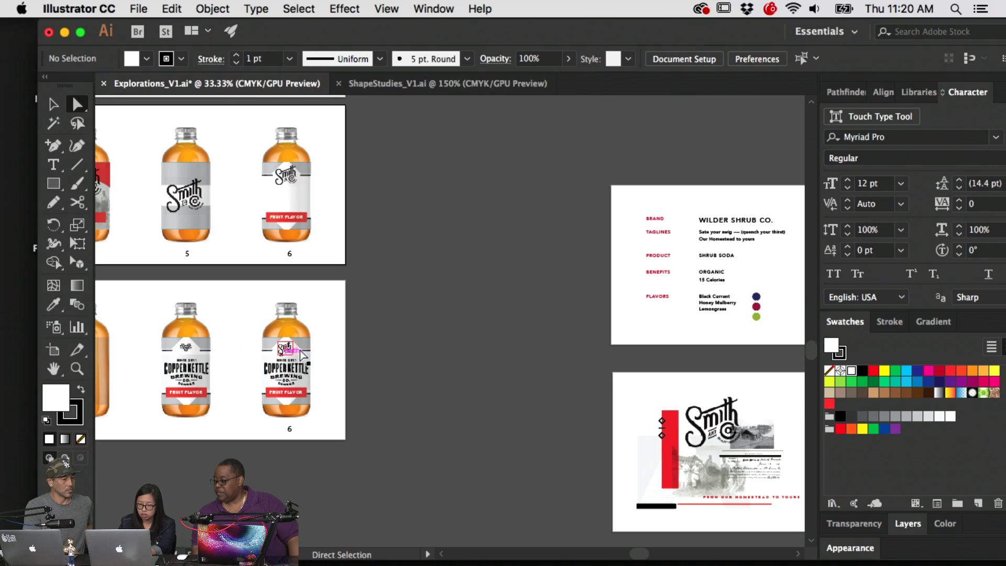
{"action": "left_click_drag", "start_coordinate": [496, 404], "coordinate": [303, 414]}
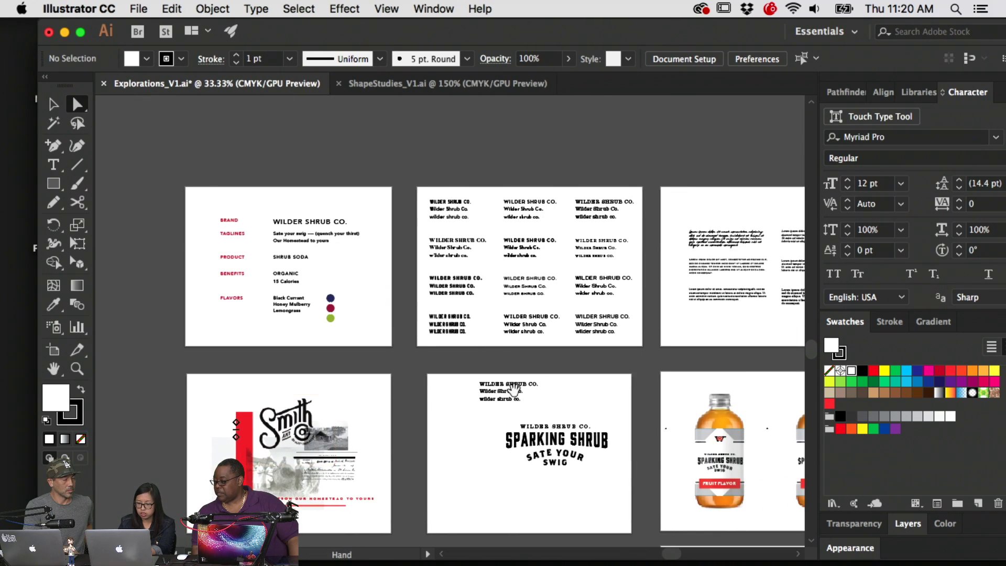
{"action": "left_click_drag", "start_coordinate": [519, 393], "coordinate": [454, 362]}
{"action": "key", "text": "super+equal"}
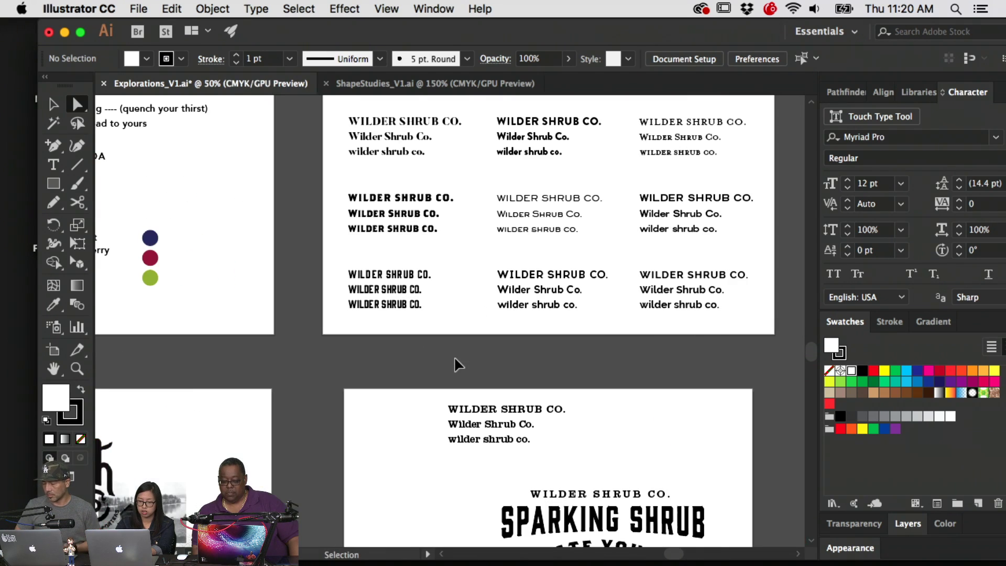
{"action": "left_click_drag", "start_coordinate": [413, 289], "coordinate": [643, 352]}
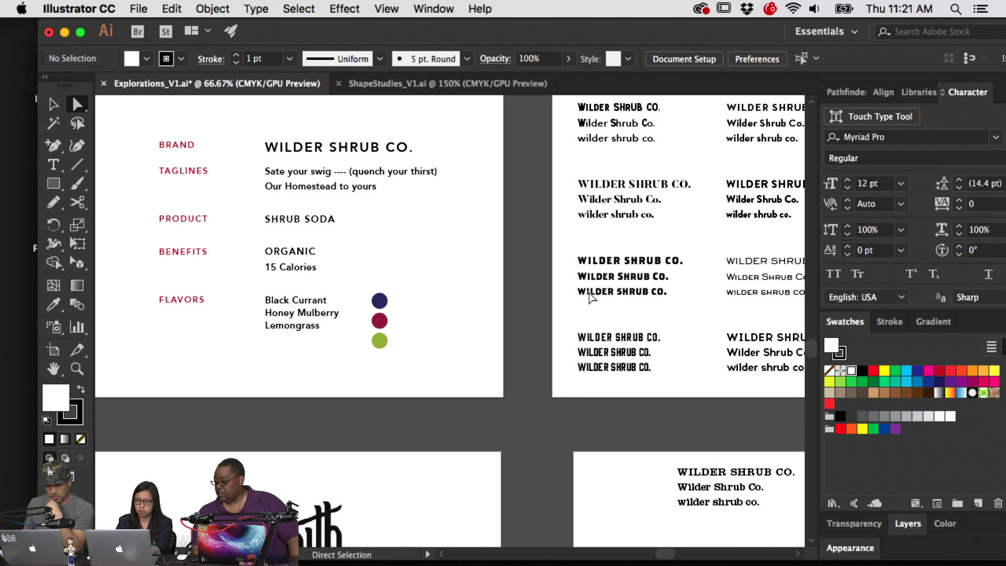
Examine the artboard of Wilder Shrub Co. typeface samples, comparing the name's capitalization variants in each font
{"action": "scroll", "coordinate": [591, 297], "scroll_direction": "right", "scroll_amount": 10}
{"action": "scroll", "coordinate": [591, 296], "scroll_direction": "up", "scroll_amount": 2}
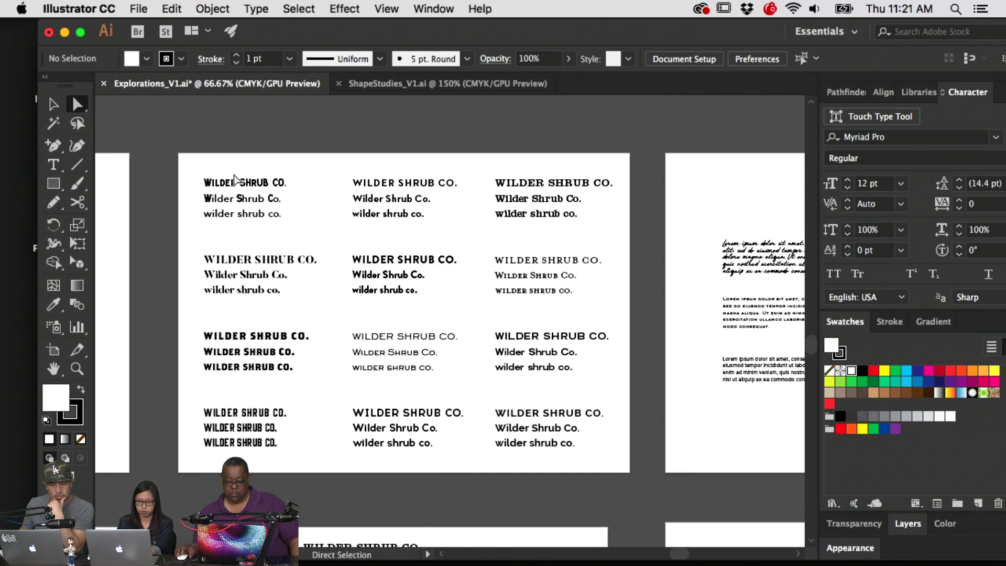
{"action": "scroll", "coordinate": [235, 181], "scroll_direction": "down", "scroll_amount": 2}
{"action": "scroll", "coordinate": [235, 180], "scroll_direction": "up", "scroll_amount": 1}
{"action": "scroll", "coordinate": [235, 181], "scroll_direction": "left", "scroll_amount": 1}
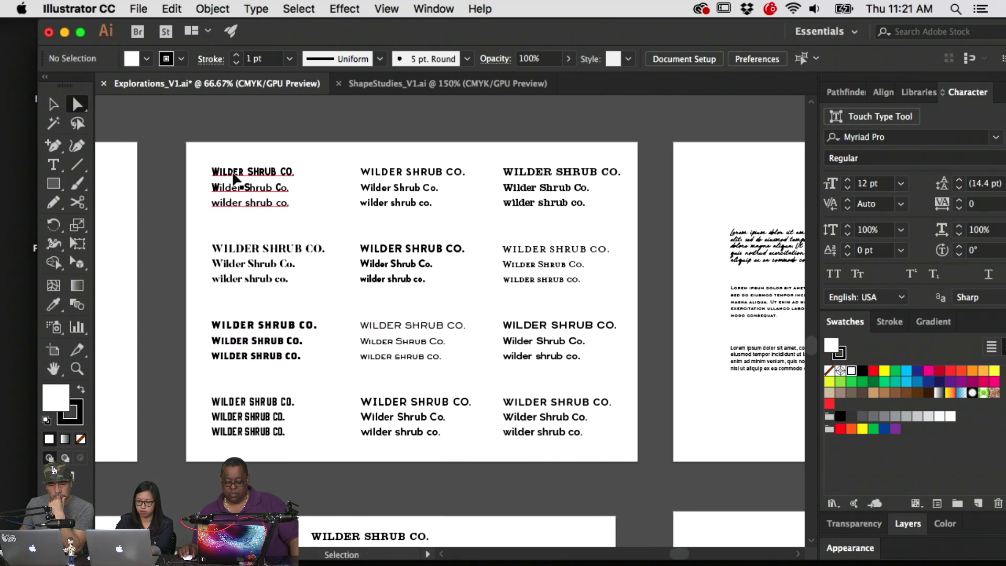
{"action": "left_click_drag", "start_coordinate": [494, 370], "coordinate": [225, 350]}
{"action": "left_click_drag", "start_coordinate": [348, 433], "coordinate": [595, 422]}
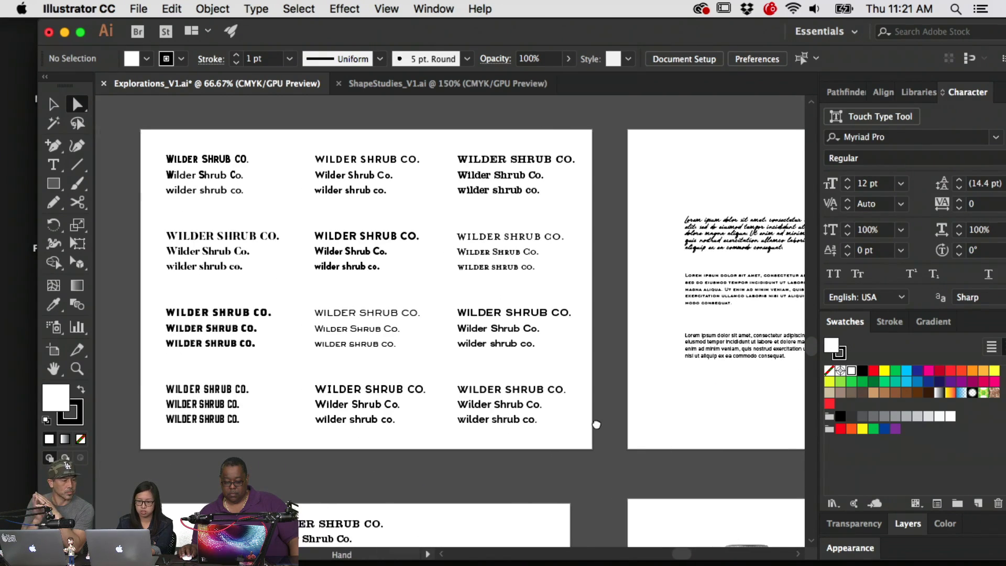
{"action": "scroll", "coordinate": [467, 458], "scroll_direction": "left", "scroll_amount": 1}
{"action": "scroll", "coordinate": [466, 458], "scroll_direction": "down", "scroll_amount": 1}
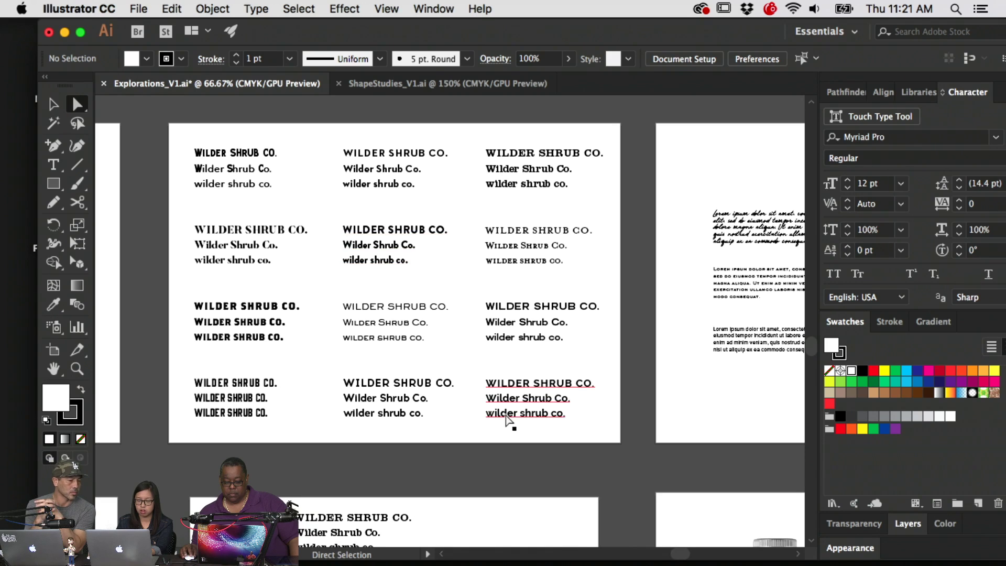
Compare the chosen slab-serif name samples and the Sparking Shrub lettering lockup with its use on the adjacent bottle labels
{"action": "left_click_drag", "start_coordinate": [483, 451], "coordinate": [487, 344]}
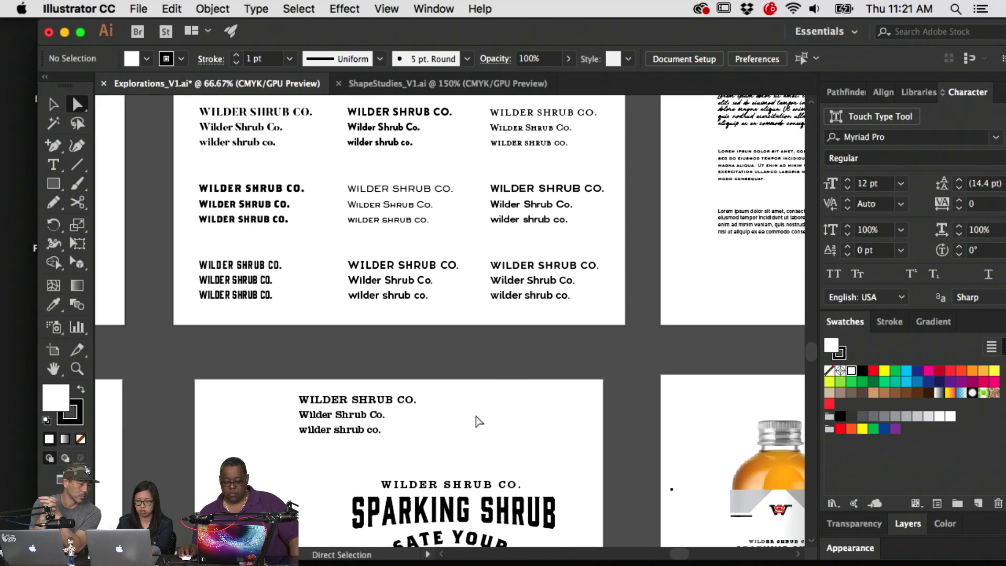
{"action": "left_click_drag", "start_coordinate": [476, 419], "coordinate": [476, 369]}
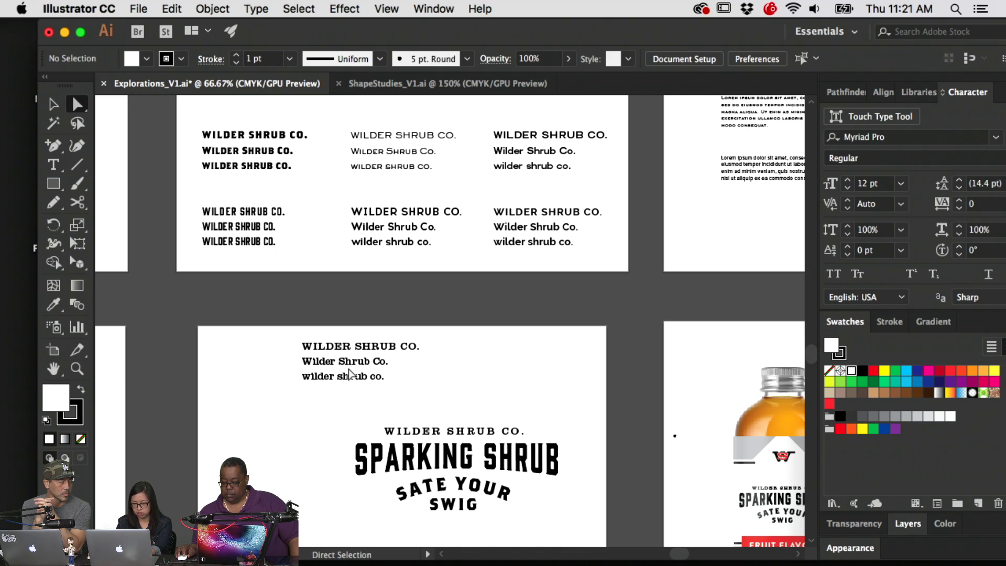
{"action": "left_click_drag", "start_coordinate": [517, 344], "coordinate": [506, 411]}
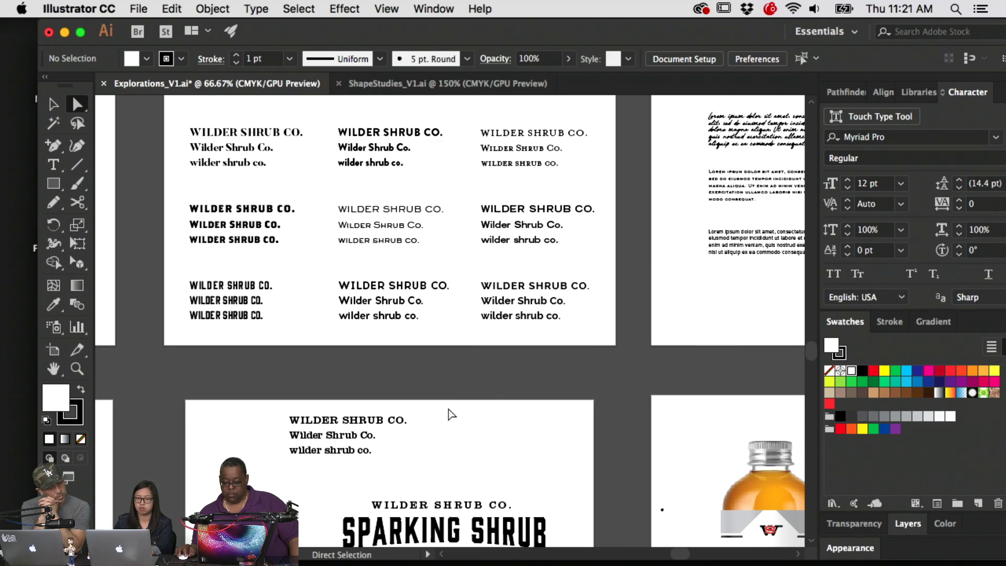
{"action": "left_click_drag", "start_coordinate": [451, 478], "coordinate": [469, 335]}
{"action": "scroll", "coordinate": [477, 414], "scroll_direction": "right", "scroll_amount": 5}
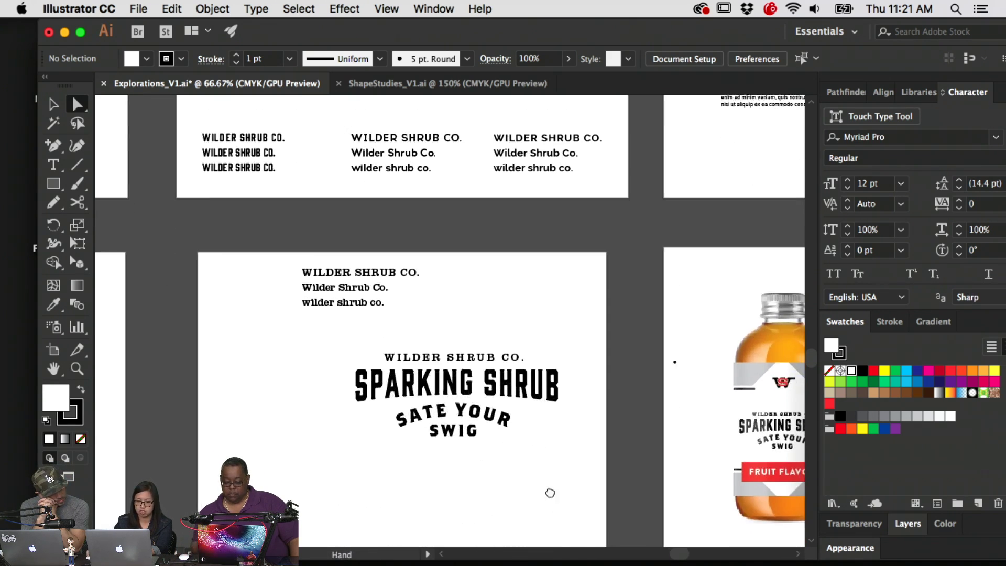
{"action": "scroll", "coordinate": [471, 445], "scroll_direction": "down", "scroll_amount": 5}
{"action": "left_click_drag", "start_coordinate": [451, 389], "coordinate": [498, 404]}
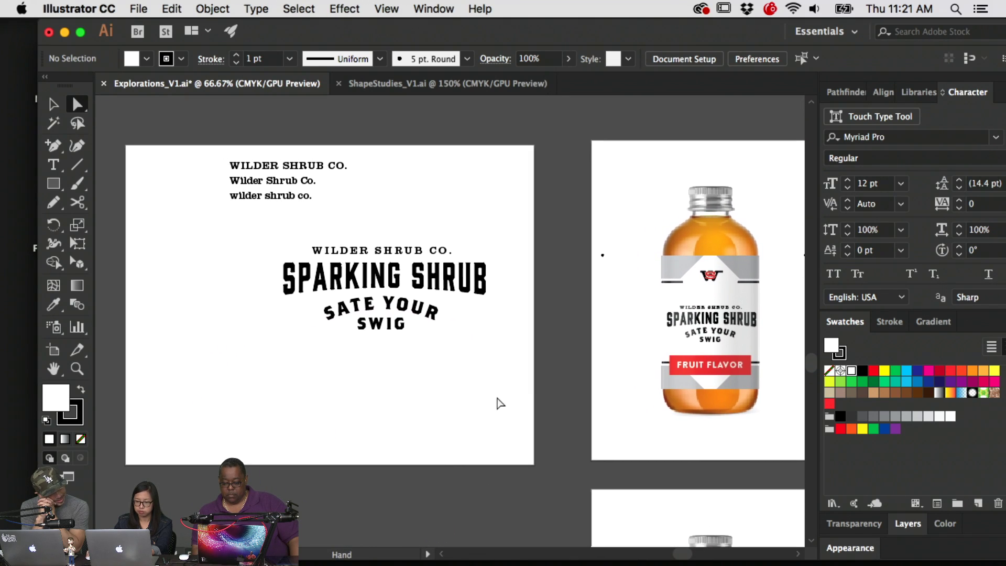
{"action": "left_click_drag", "start_coordinate": [597, 375], "coordinate": [371, 374]}
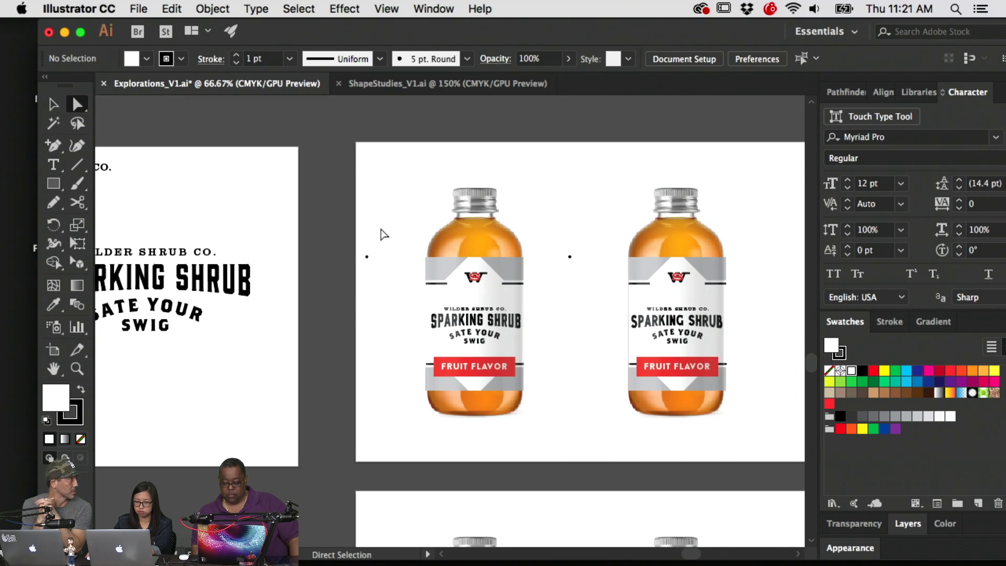
Delete the two stray black dots beside the first two Sparking Shrub bottles
{"action": "left_click_drag", "start_coordinate": [381, 231], "coordinate": [370, 263]}
{"action": "key", "text": "Delete"}
{"action": "left_click_drag", "start_coordinate": [589, 250], "coordinate": [570, 262]}
{"action": "key", "text": "Delete"}
Inspect the two Sparking Shrub Fruit Flavor labels and the Sparkling Shrub Mulberry label up close
{"action": "left_click_drag", "start_coordinate": [602, 337], "coordinate": [426, 299]}
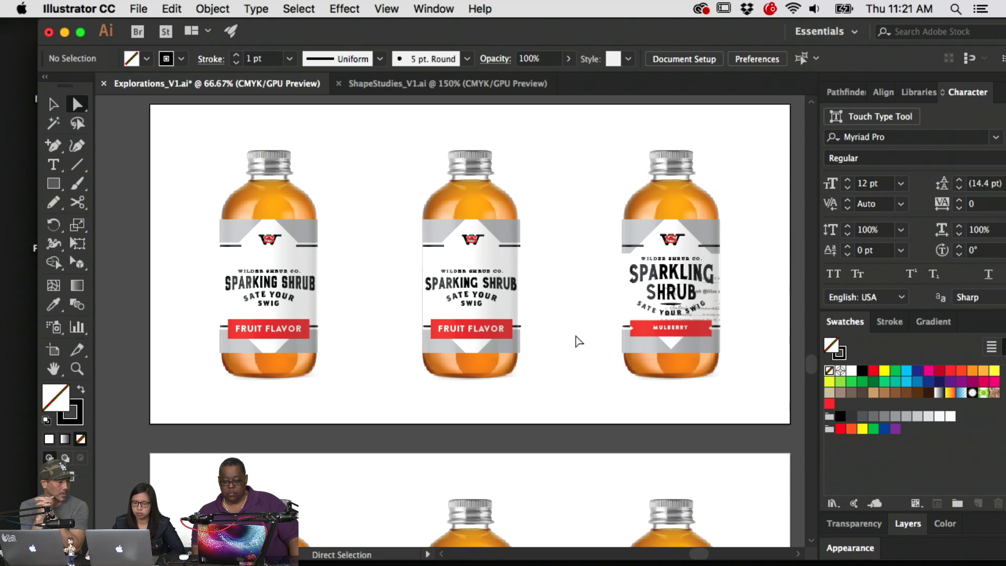
{"action": "scroll", "coordinate": [579, 341], "scroll_direction": "up", "scroll_amount": 2}
{"action": "scroll", "coordinate": [578, 341], "scroll_direction": "left", "scroll_amount": 2}
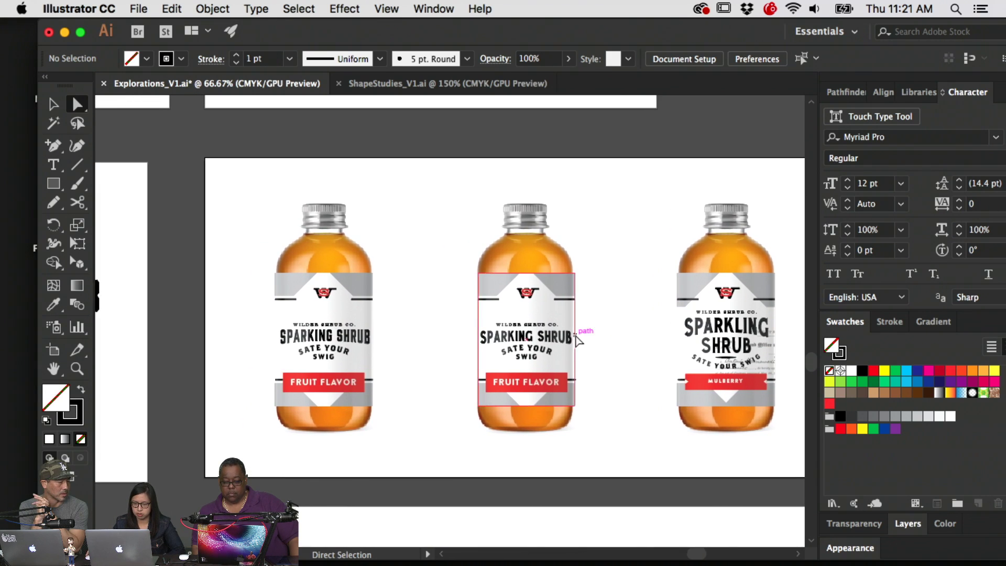
{"action": "key", "text": "super+equal"}
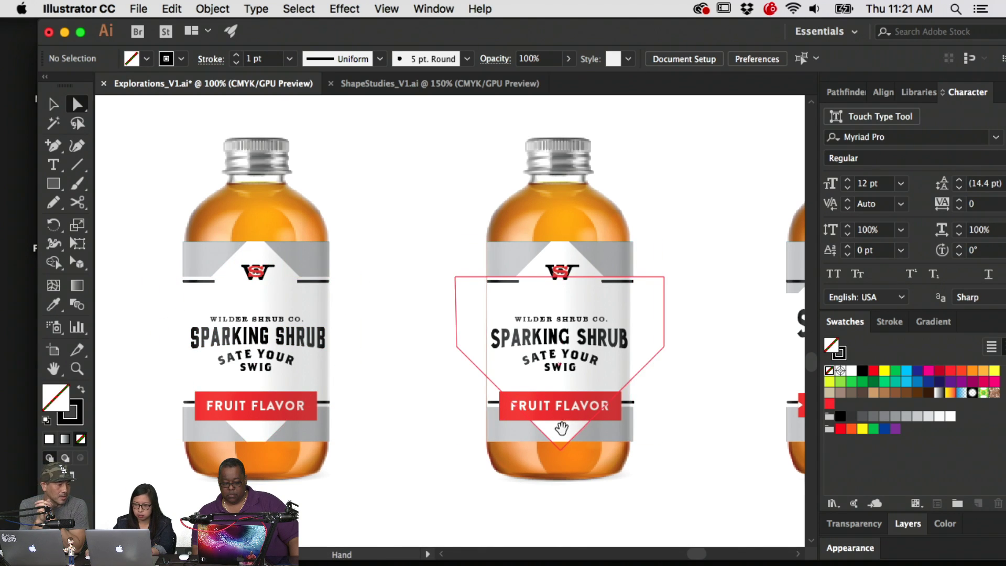
{"action": "scroll", "coordinate": [503, 424], "scroll_direction": "right", "scroll_amount": 5}
{"action": "scroll", "coordinate": [503, 424], "scroll_direction": "down", "scroll_amount": 2}
{"action": "scroll", "coordinate": [387, 419], "scroll_direction": "down", "scroll_amount": 2}
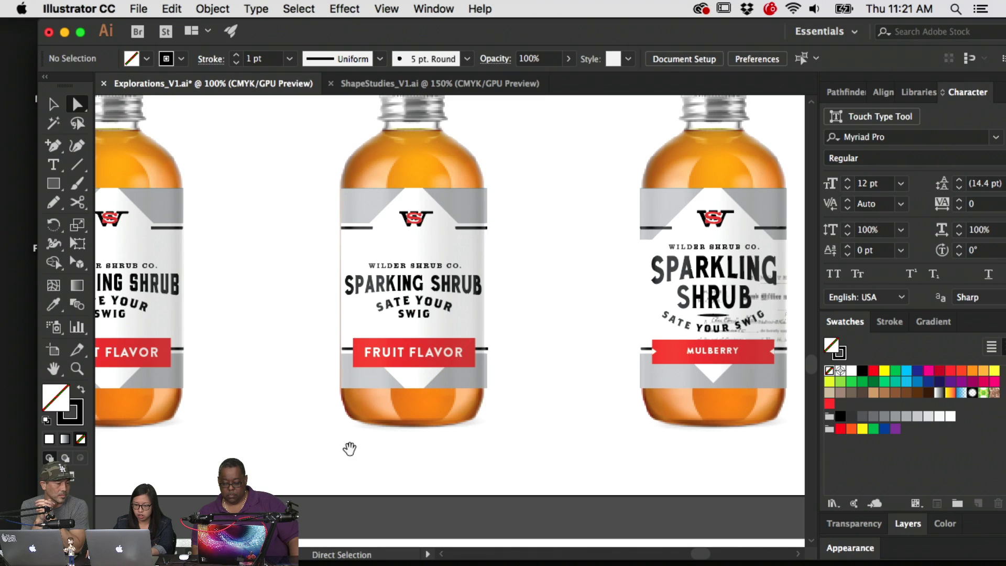
{"action": "scroll", "coordinate": [391, 440], "scroll_direction": "right", "scroll_amount": 2}
{"action": "scroll", "coordinate": [408, 446], "scroll_direction": "left", "scroll_amount": 2}
{"action": "scroll", "coordinate": [422, 441], "scroll_direction": "left", "scroll_amount": 1}
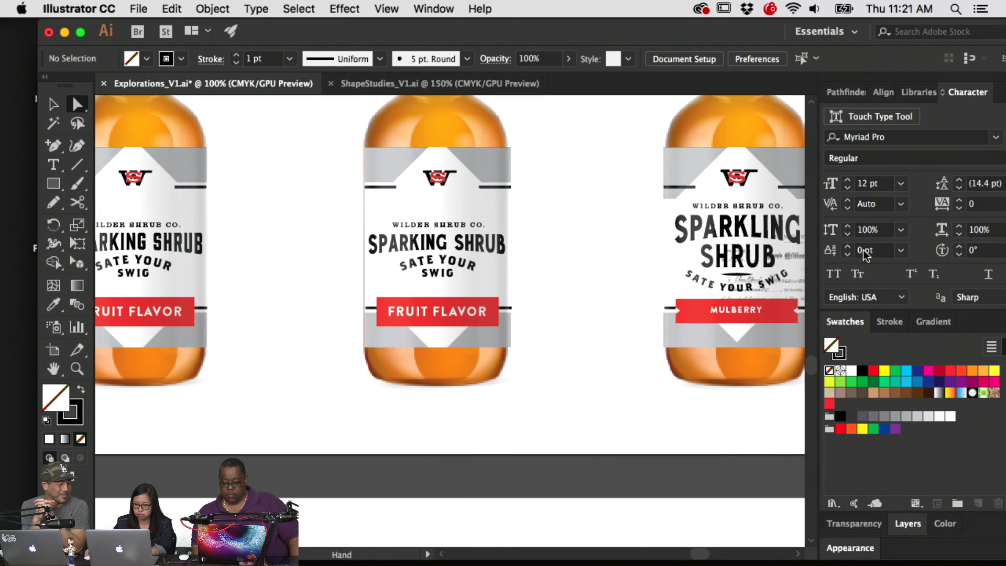
{"action": "key", "text": "super+minus"}
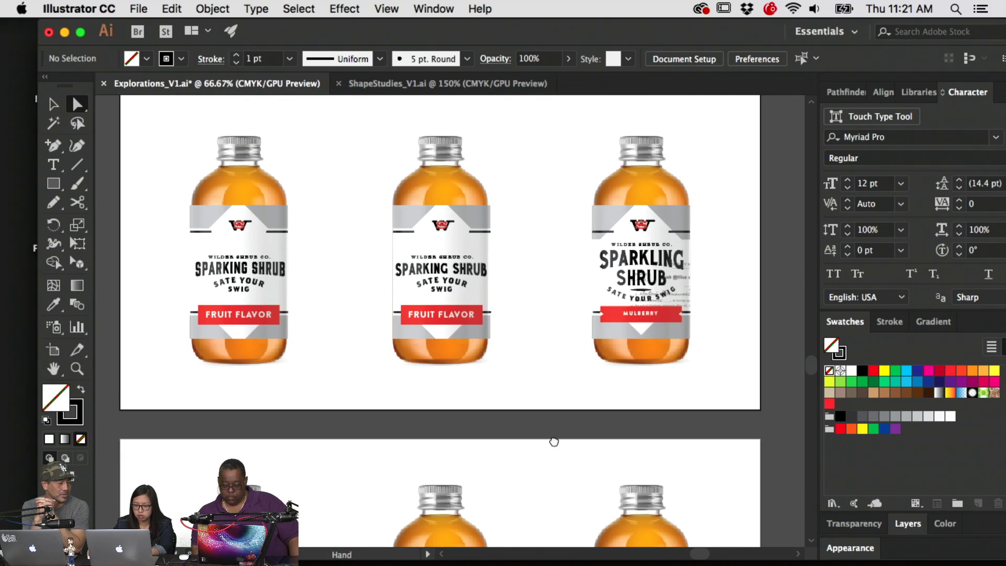
Compare the red Mulberry label on the lower bottle artboard with the three gray-banded labels on the artboard above
{"action": "left_click_drag", "start_coordinate": [556, 438], "coordinate": [561, 281]}
{"action": "left_click_drag", "start_coordinate": [559, 393], "coordinate": [545, 316]}
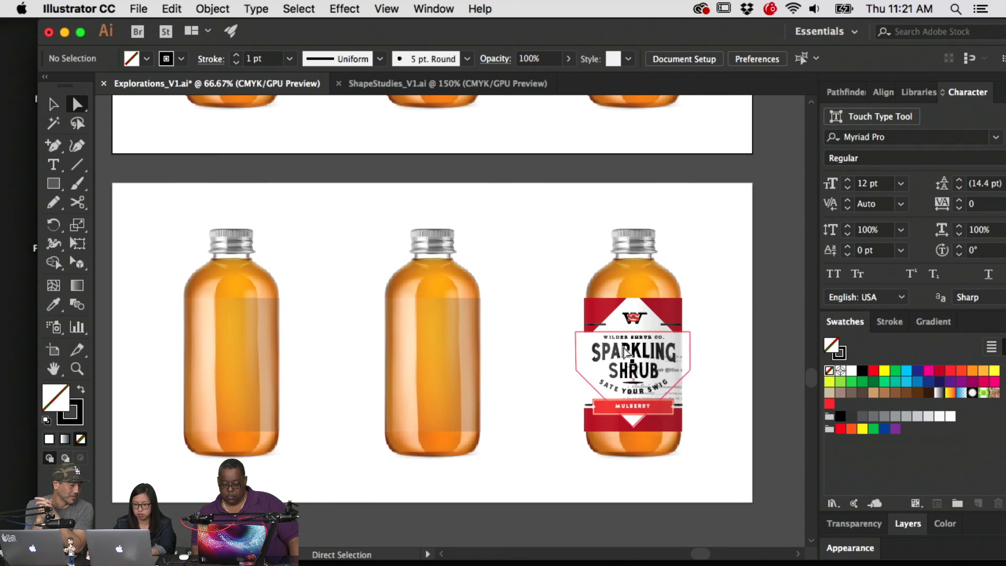
{"action": "scroll", "coordinate": [746, 336], "scroll_direction": "down", "scroll_amount": 3}
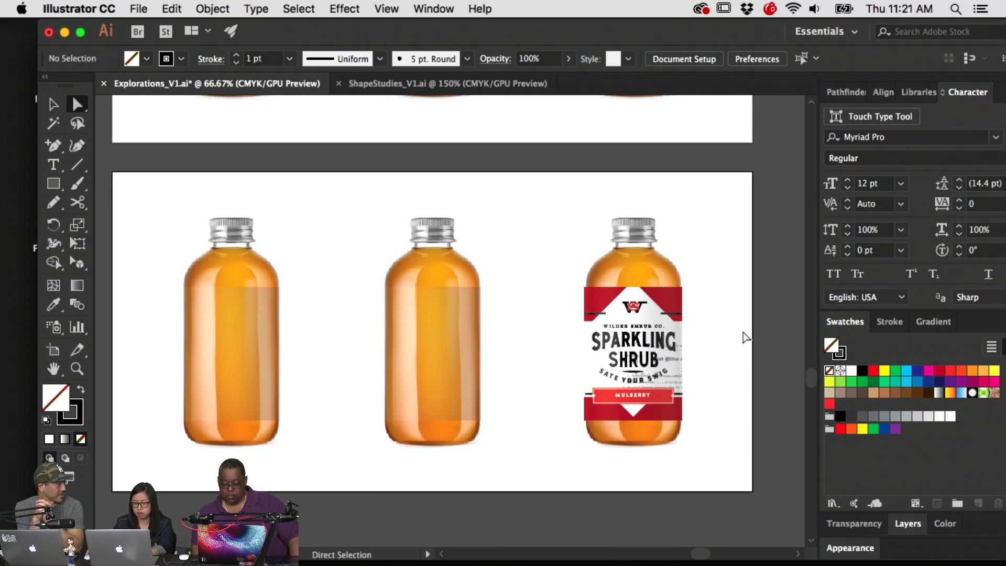
{"action": "scroll", "coordinate": [745, 337], "scroll_direction": "up", "scroll_amount": 10}
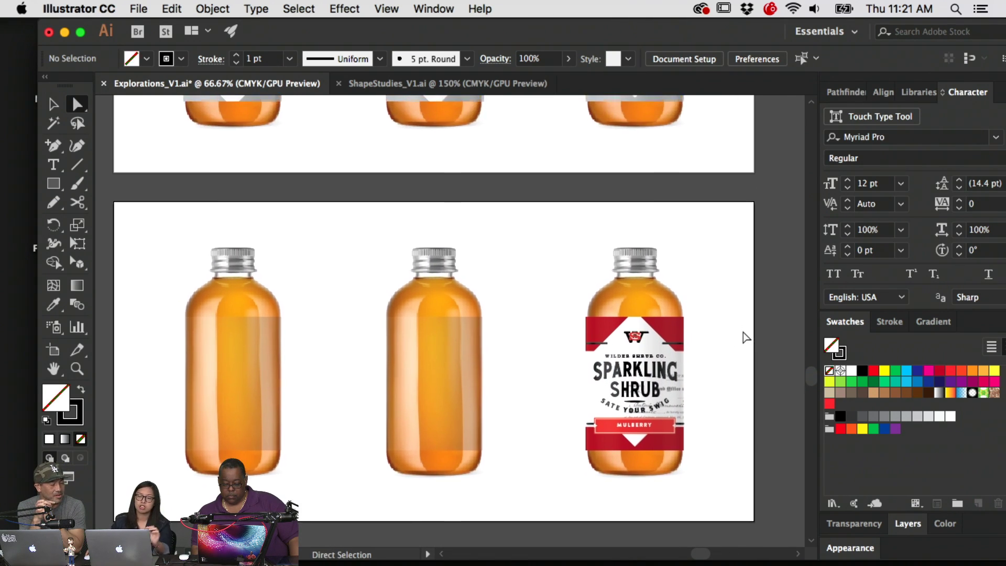
{"action": "scroll", "coordinate": [745, 336], "scroll_direction": "down", "scroll_amount": 6}
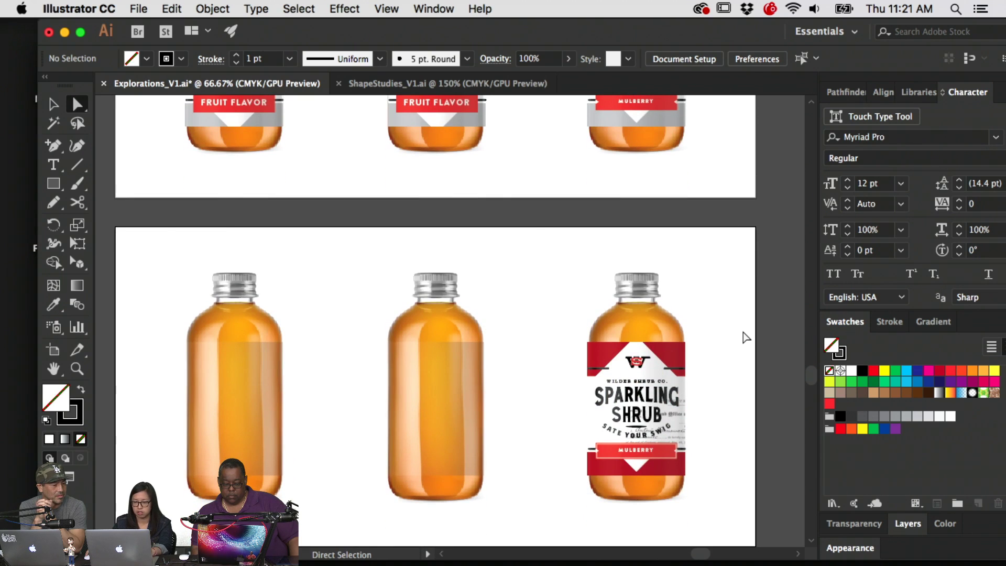
{"action": "scroll", "coordinate": [746, 336], "scroll_direction": "down", "scroll_amount": 3}
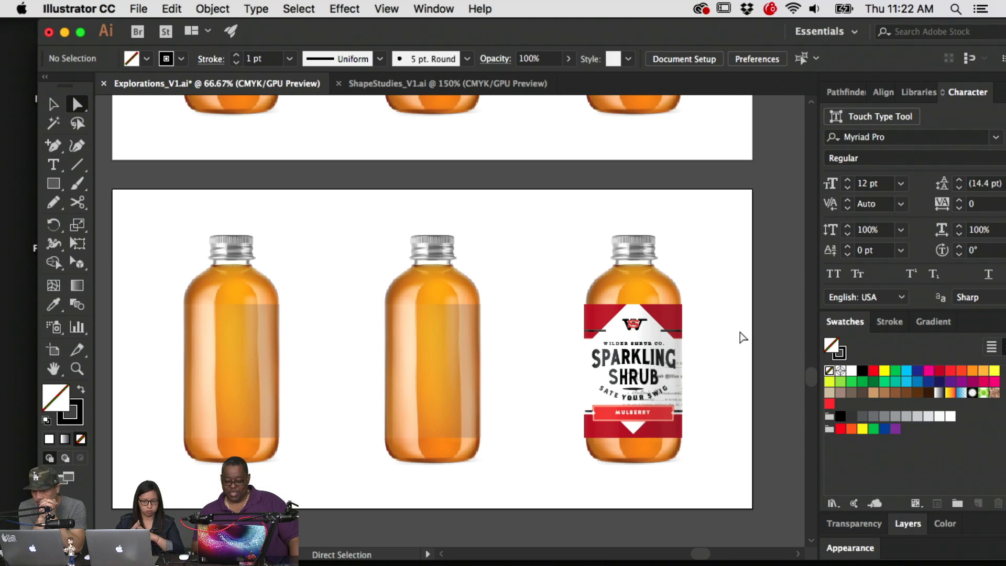
{"action": "scroll", "coordinate": [743, 336], "scroll_direction": "up", "scroll_amount": 20}
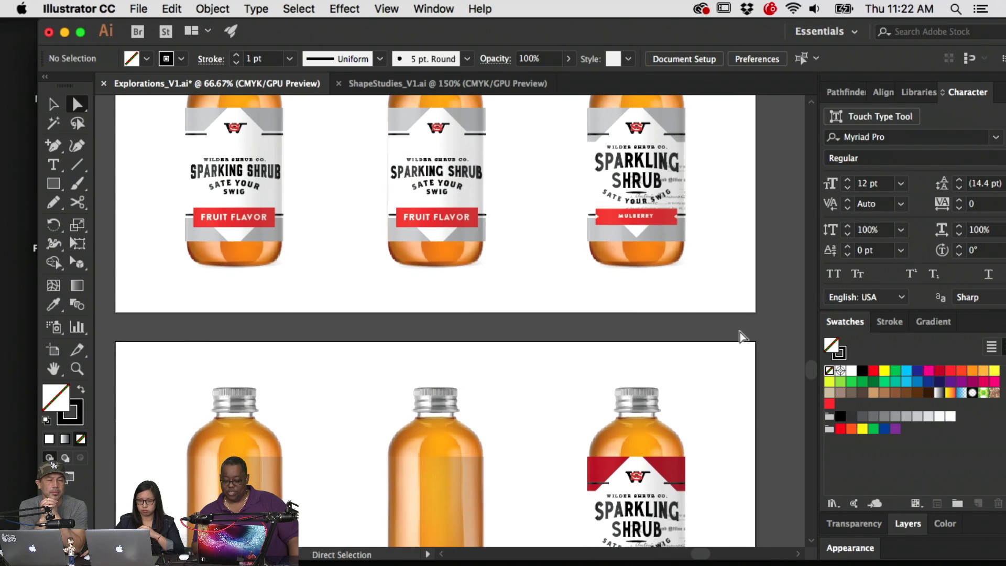
{"action": "scroll", "coordinate": [742, 337], "scroll_direction": "up", "scroll_amount": 2}
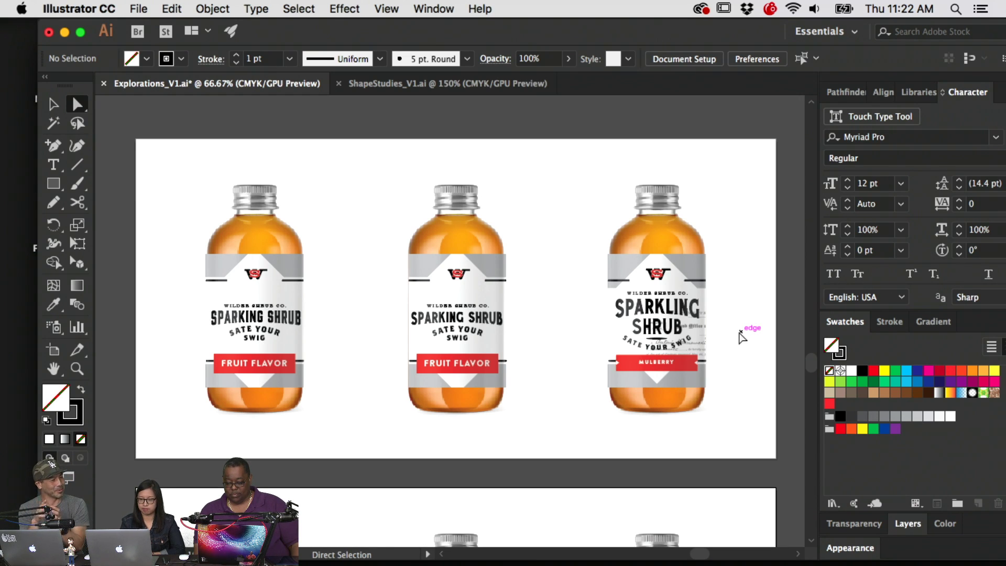
Review the gray-banded label bottles against the lower artboard's two unlabeled bottles and red-banded Mulberry bottle
{"action": "scroll", "coordinate": [740, 333], "scroll_direction": "down", "scroll_amount": 5}
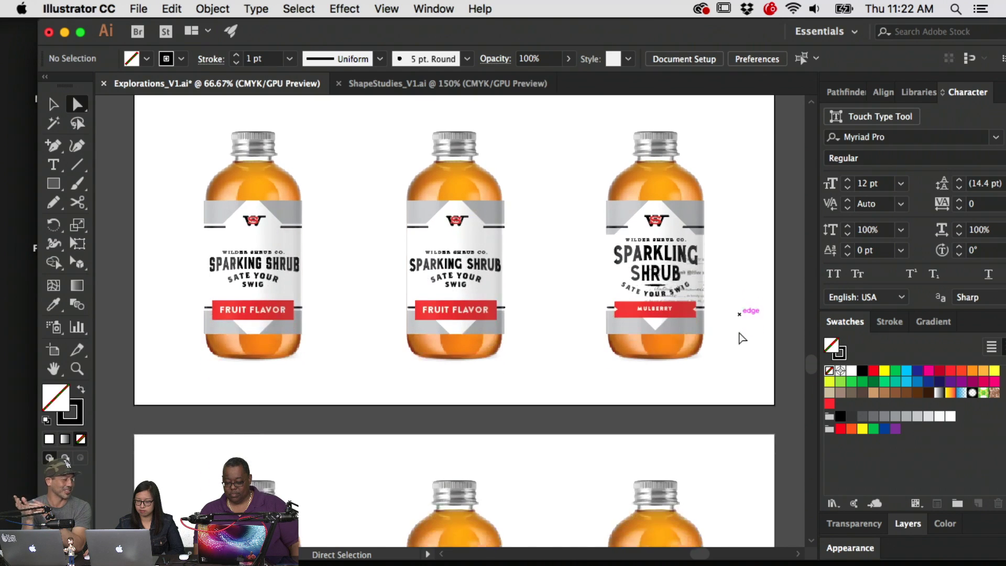
{"action": "scroll", "coordinate": [740, 335], "scroll_direction": "down", "scroll_amount": 5}
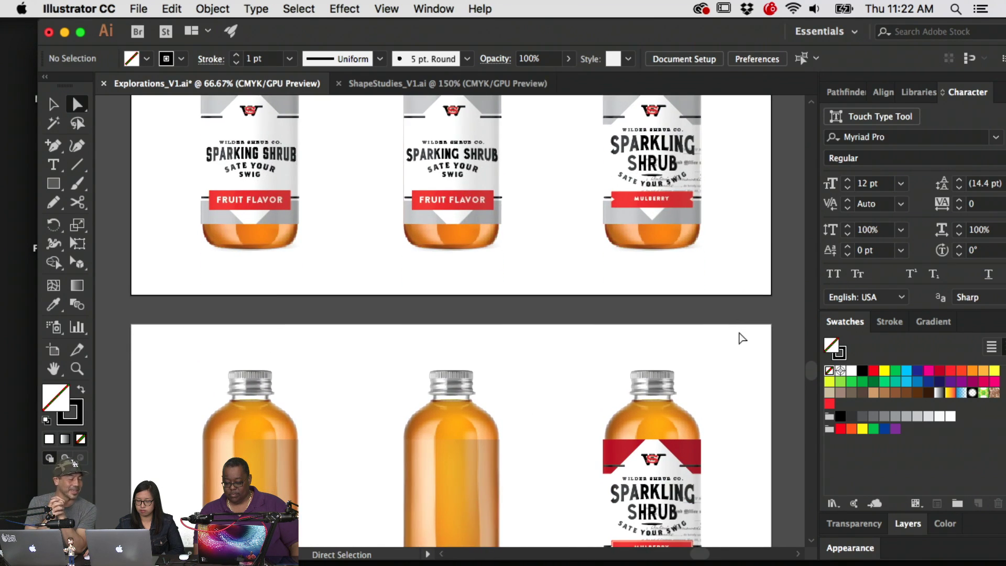
{"action": "scroll", "coordinate": [742, 338], "scroll_direction": "up", "scroll_amount": 5}
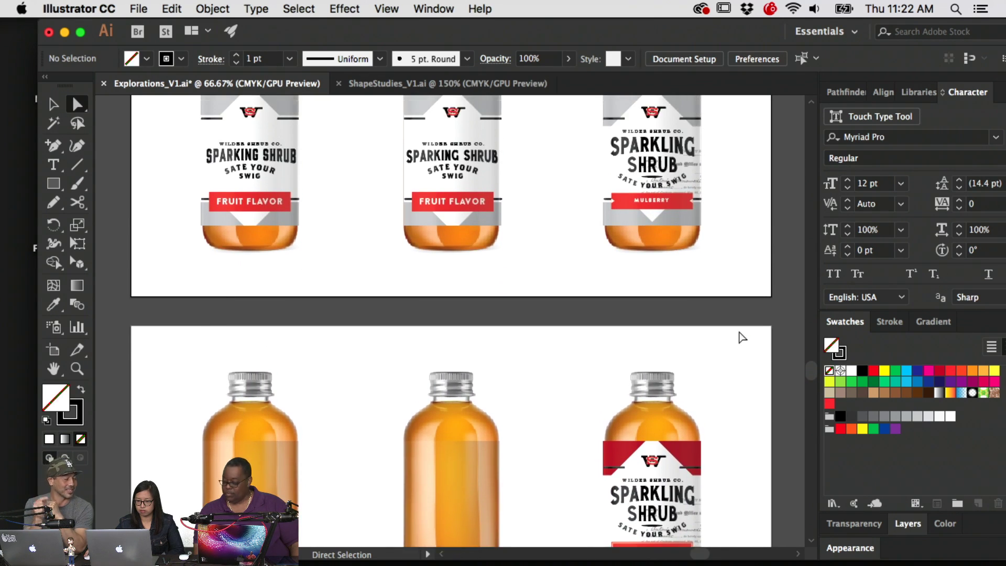
{"action": "scroll", "coordinate": [741, 336], "scroll_direction": "down", "scroll_amount": 1}
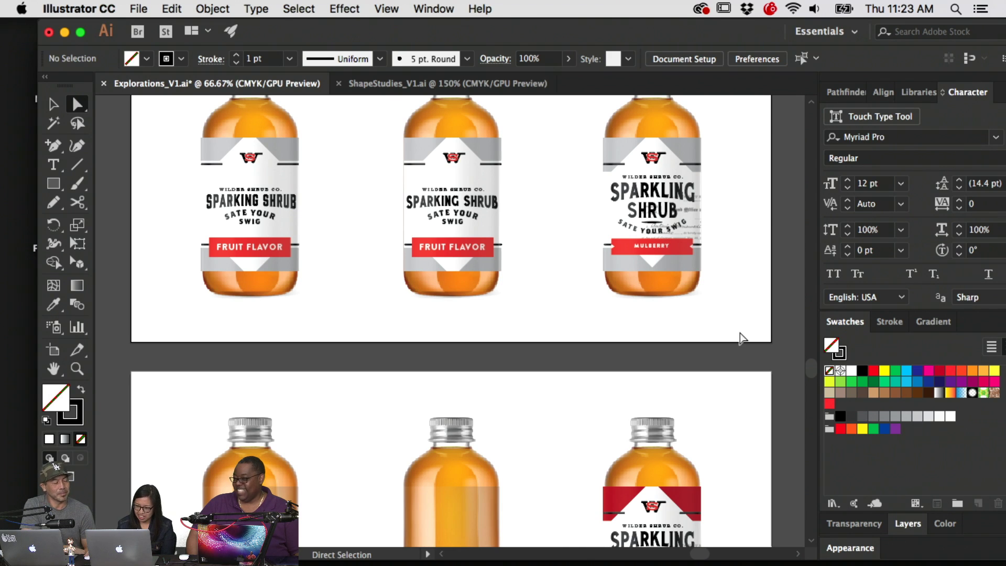
{"action": "scroll", "coordinate": [740, 333], "scroll_direction": "down", "scroll_amount": 2}
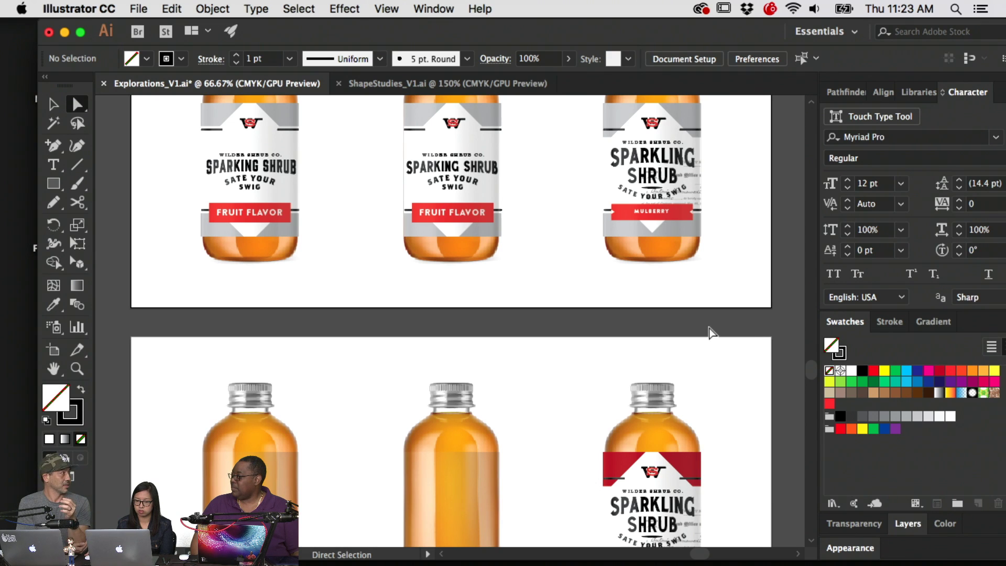
{"action": "scroll", "coordinate": [710, 332], "scroll_direction": "down", "scroll_amount": 2}
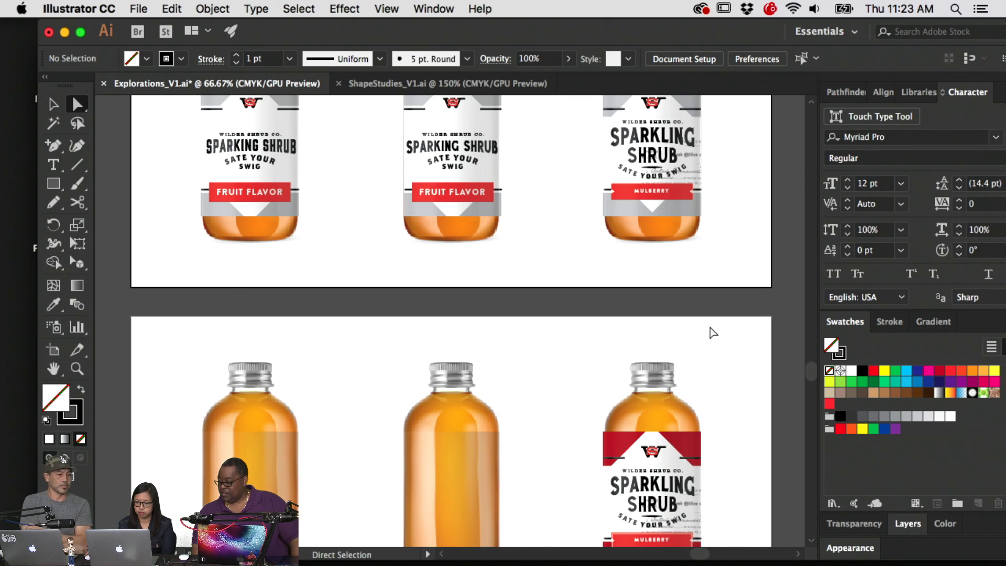
{"action": "scroll", "coordinate": [712, 333], "scroll_direction": "down", "scroll_amount": 2}
{"action": "scroll", "coordinate": [712, 332], "scroll_direction": "down", "scroll_amount": 3}
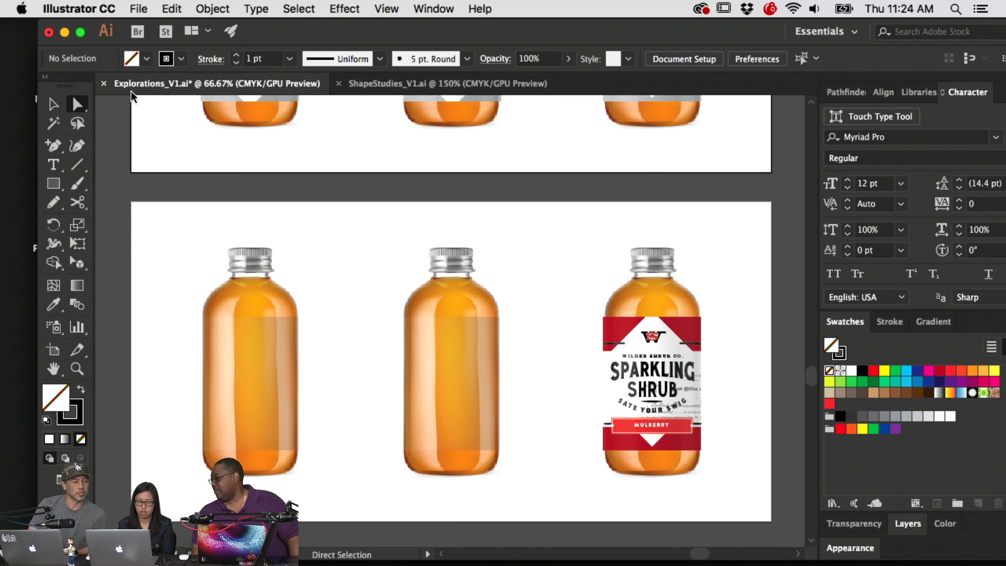
Close Explorations_V1.ai without saving its changes, and close ShapeStudies_V1.ai
{"action": "left_click", "coordinate": [104, 84]}
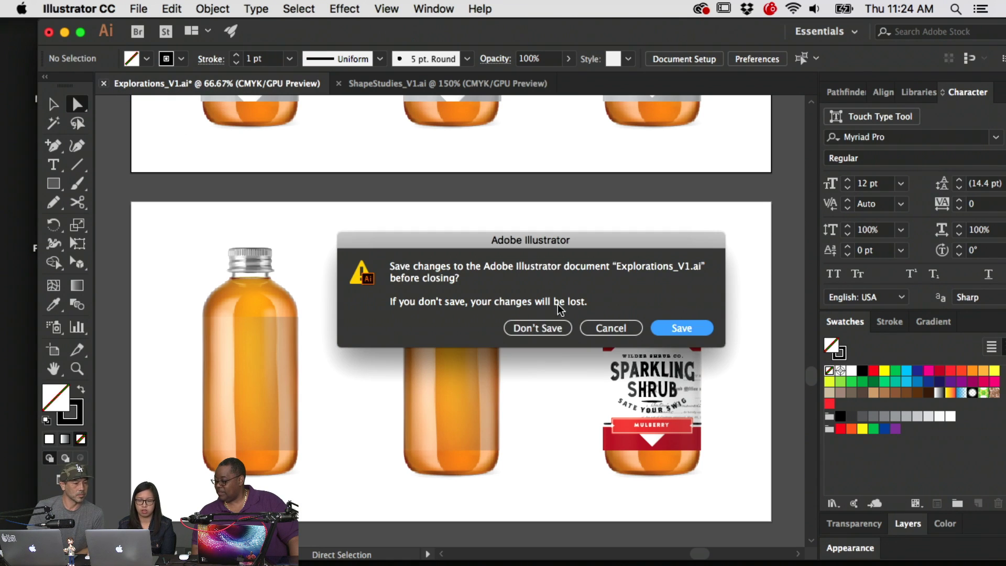
{"action": "left_click", "coordinate": [555, 329]}
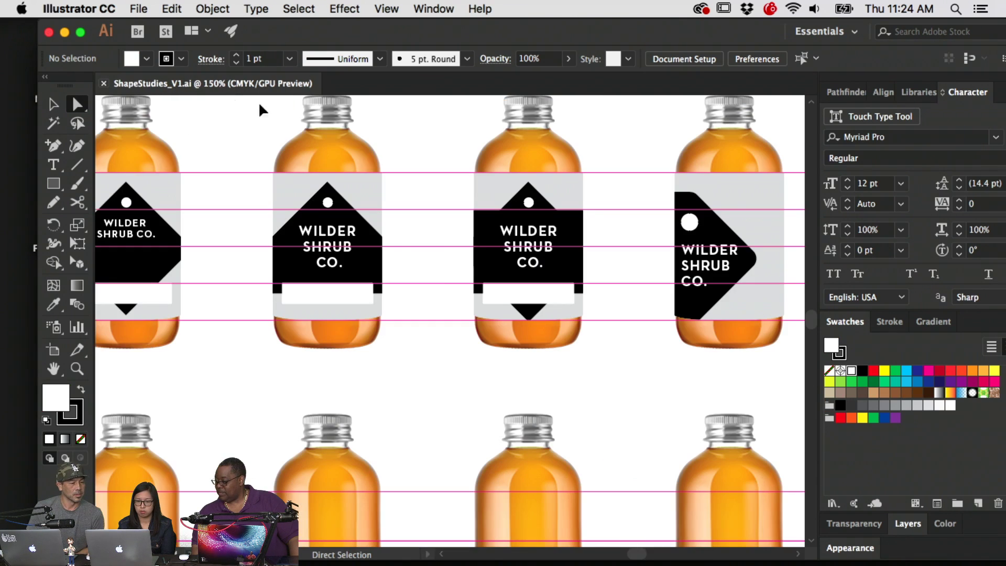
{"action": "left_click", "coordinate": [48, 32]}
{"action": "left_click", "coordinate": [48, 33]}
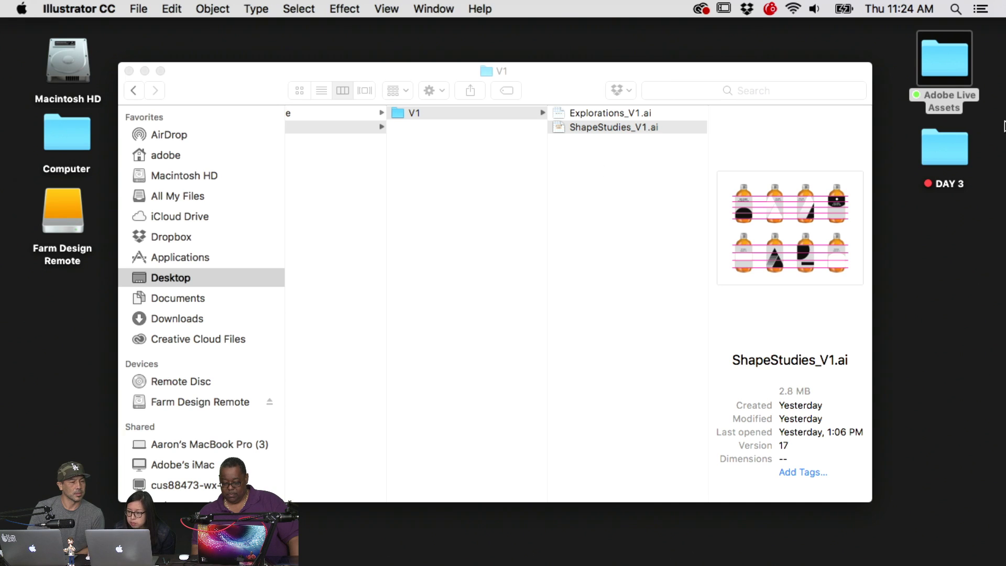
In Finder, open Explorations_V2.ai from the 1_Refinement folder inside DAY 3, keeping the substituted font
{"action": "left_click", "coordinate": [952, 149]}
{"action": "double_click", "coordinate": [953, 152]}
{"action": "left_click", "coordinate": [404, 92]}
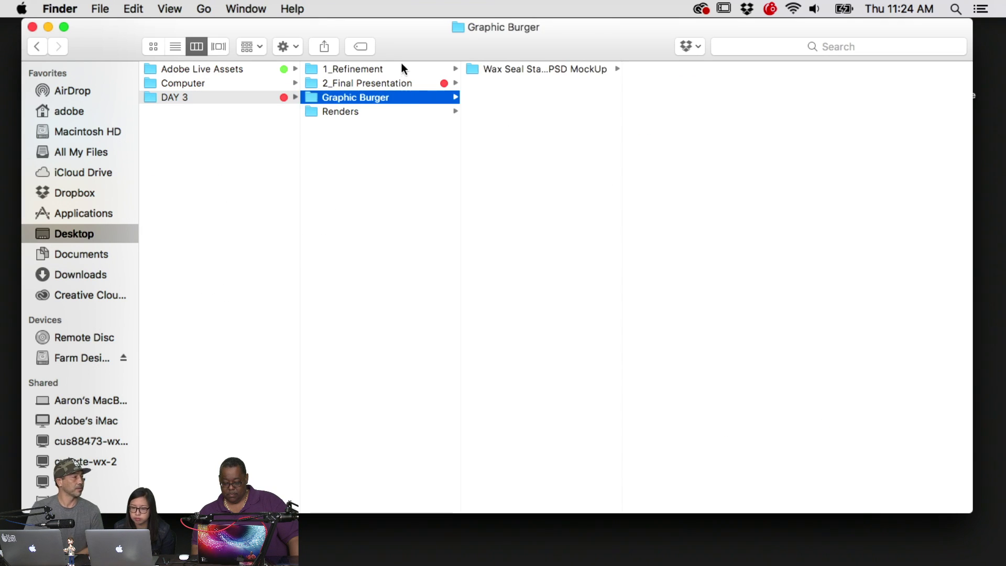
{"action": "left_click", "coordinate": [401, 67]}
{"action": "left_click", "coordinate": [550, 69]}
{"action": "left_click", "coordinate": [504, 84]}
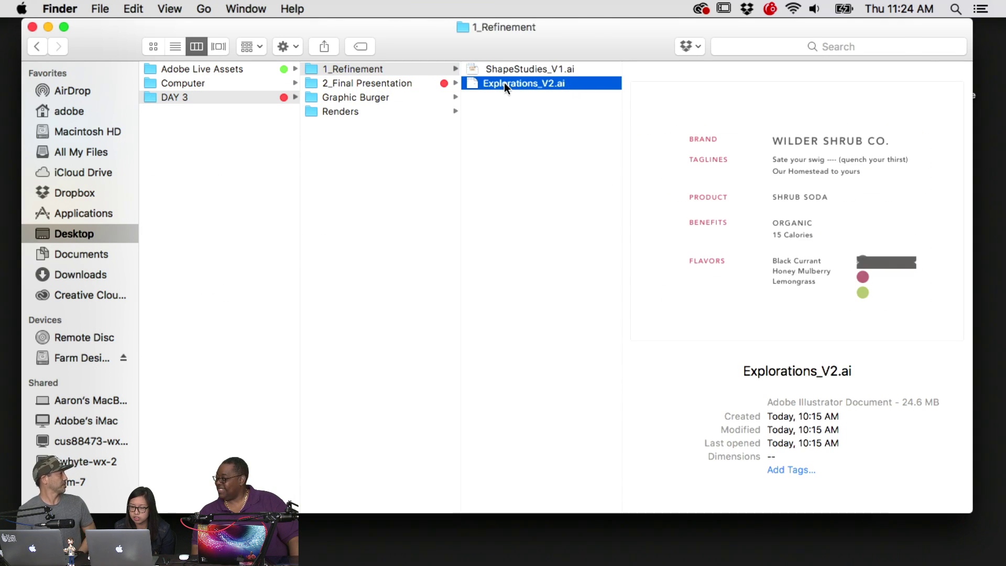
{"action": "double_click", "coordinate": [503, 84]}
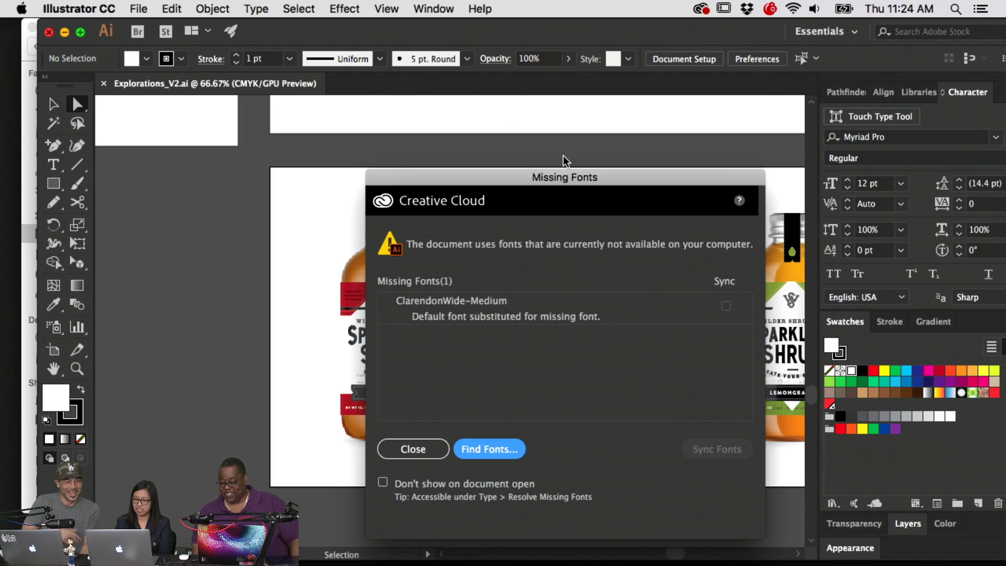
{"action": "left_click", "coordinate": [427, 449]}
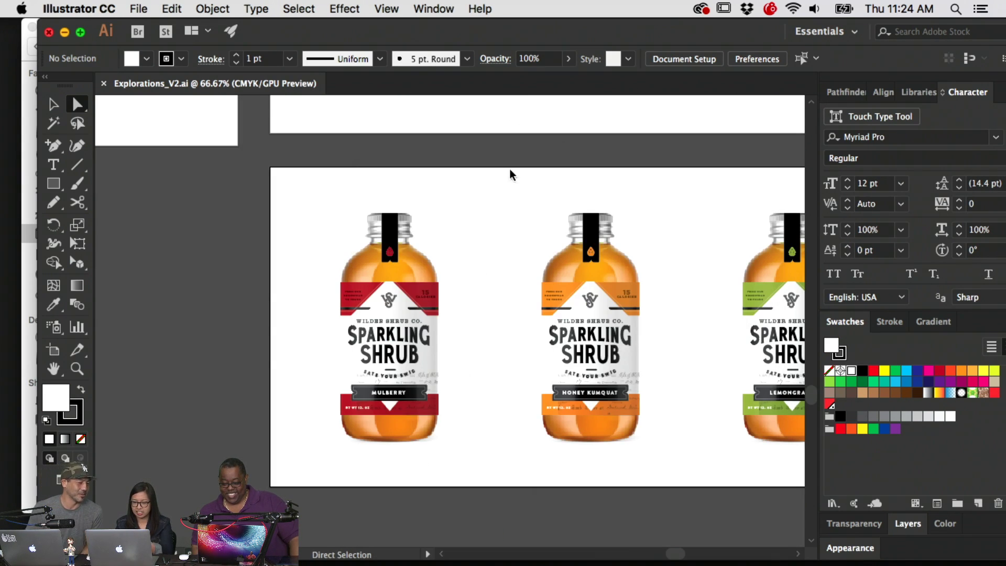
Delete the stray black bars over the Wilder Shrub Co. type samples, the flavor color dots and the mood-board images
{"action": "left_click_drag", "start_coordinate": [575, 154], "coordinate": [444, 436]}
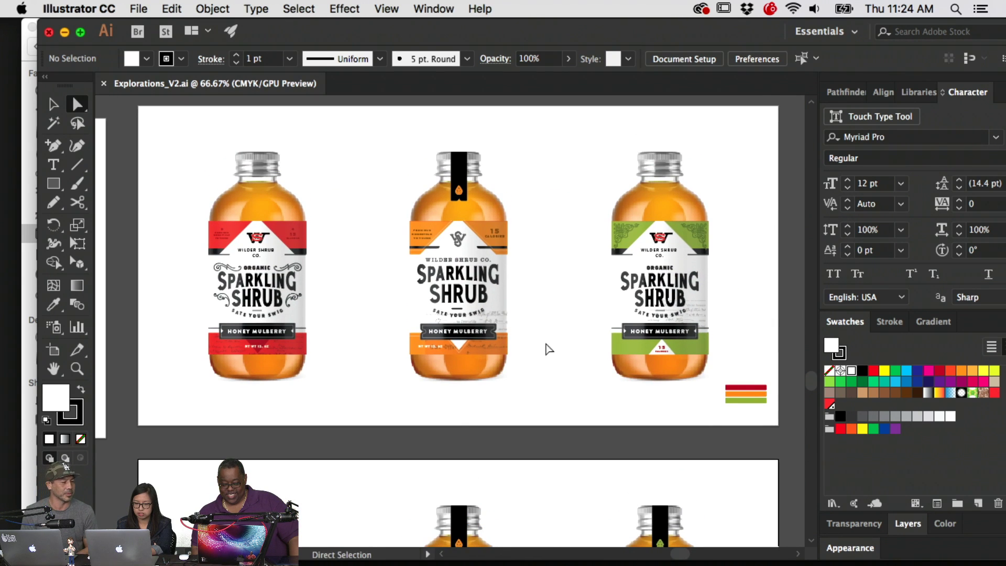
{"action": "scroll", "coordinate": [535, 220], "scroll_direction": "down", "scroll_amount": 10}
{"action": "left_click_drag", "start_coordinate": [581, 283], "coordinate": [575, 254]}
{"action": "left_click_drag", "start_coordinate": [635, 285], "coordinate": [649, 394]}
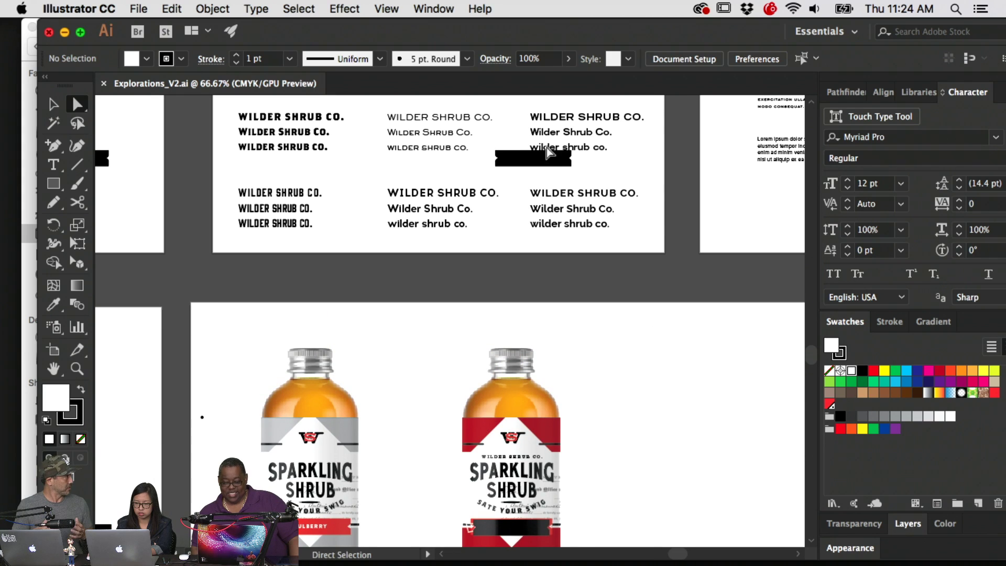
{"action": "left_click", "coordinate": [550, 156]}
{"action": "key", "text": "Delete"}
{"action": "scroll", "coordinate": [280, 250], "scroll_direction": "left", "scroll_amount": 8}
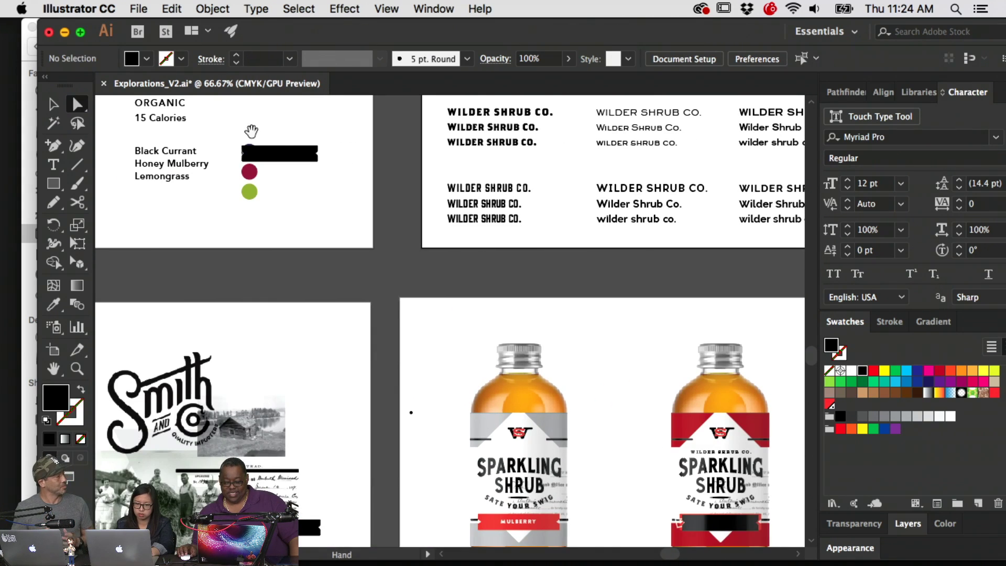
{"action": "left_click", "coordinate": [270, 153]}
{"action": "key", "text": "Delete"}
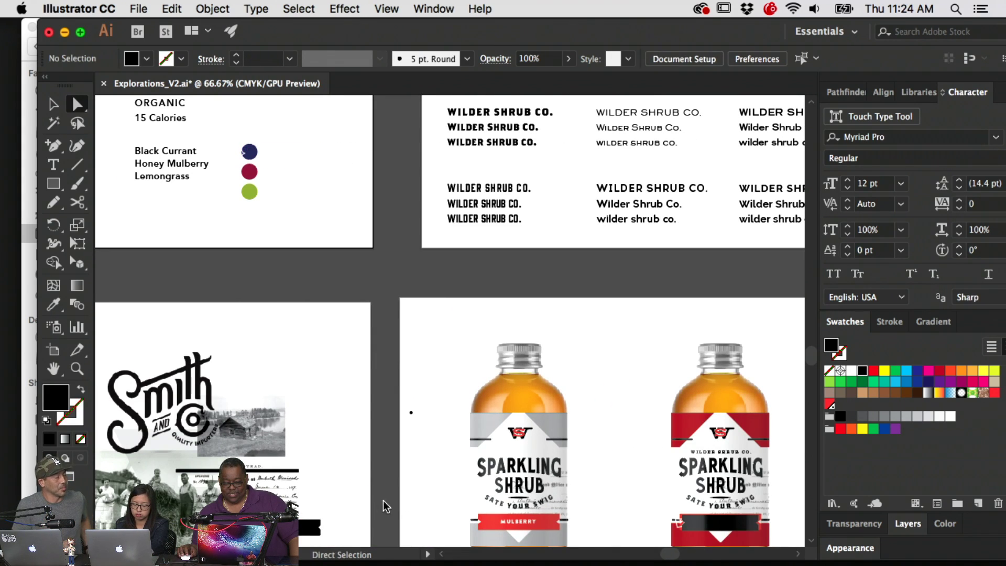
{"action": "left_click", "coordinate": [314, 526]}
{"action": "key", "text": "Delete"}
Delete the stray black dot beside the gray-banded Sparkling Shrub Mulberry bottle
{"action": "scroll", "coordinate": [541, 413], "scroll_direction": "down", "scroll_amount": 8}
{"action": "scroll", "coordinate": [541, 413], "scroll_direction": "right", "scroll_amount": 7}
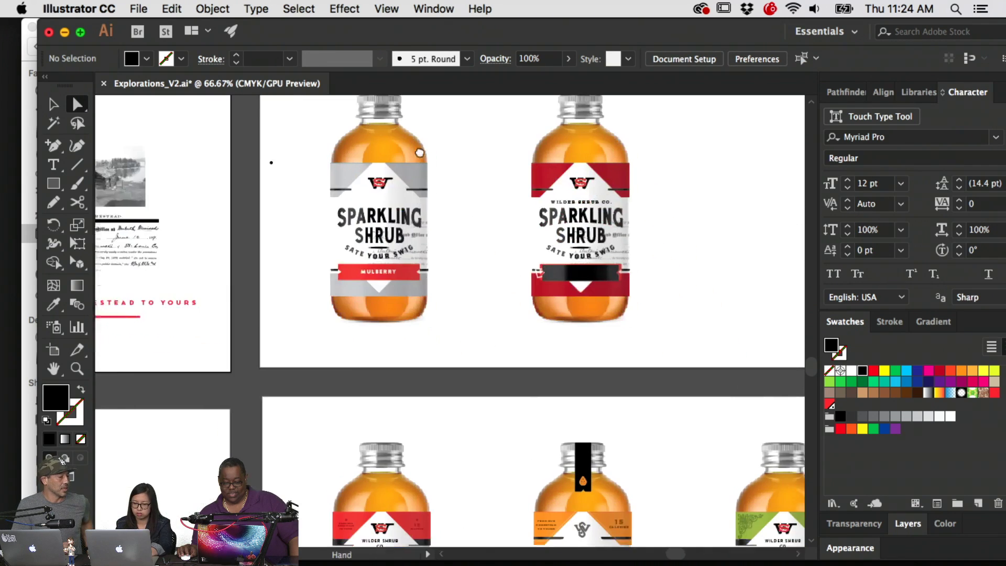
{"action": "left_click_drag", "start_coordinate": [205, 177], "coordinate": [238, 211]}
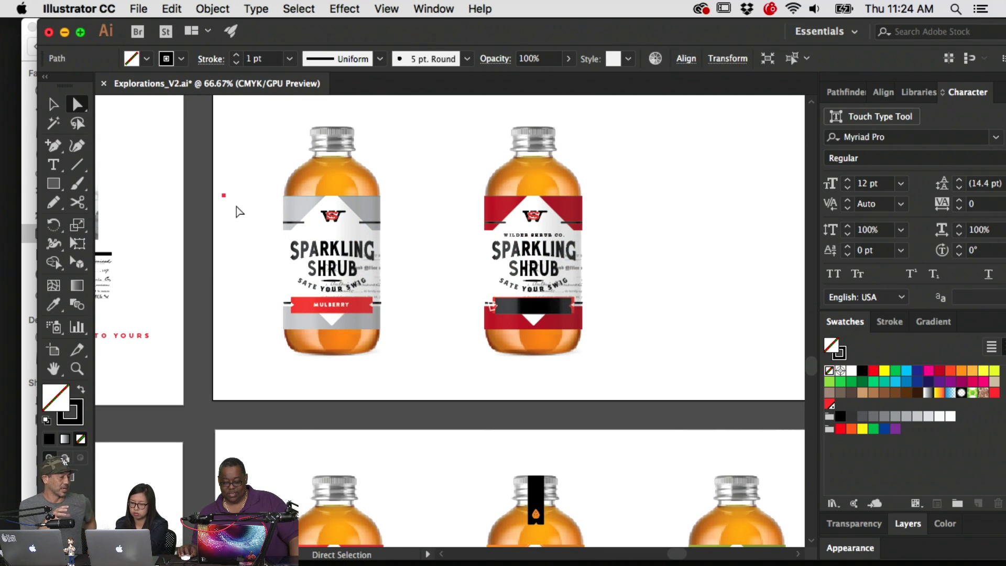
{"action": "key", "text": "Delete"}
Compare the red, orange and green Honey Mulberry label refinements on the three-bottle artboard, including their monograms, corner ornaments and cap seal
{"action": "left_click_drag", "start_coordinate": [723, 249], "coordinate": [676, 252]}
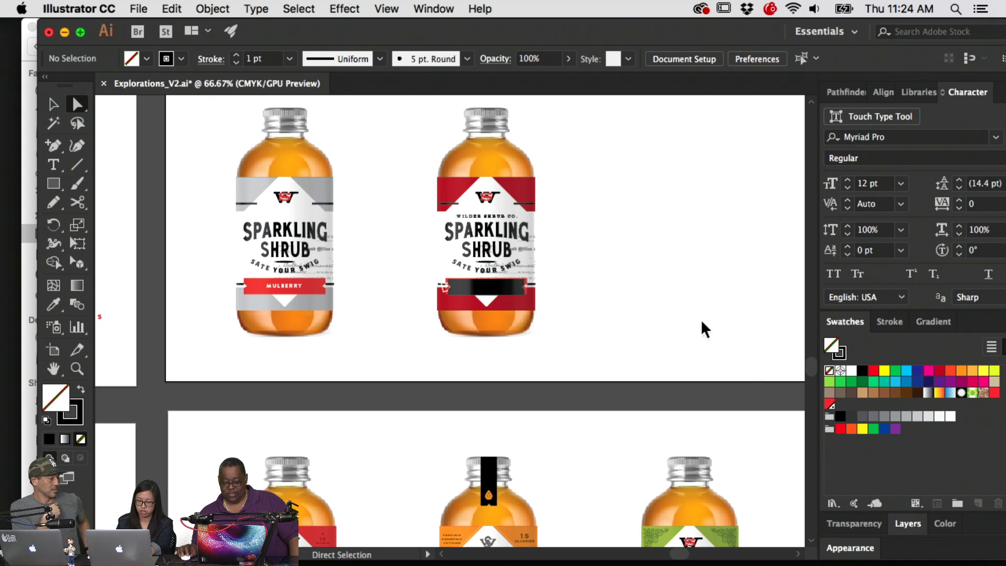
{"action": "left_click_drag", "start_coordinate": [665, 384], "coordinate": [614, 136]}
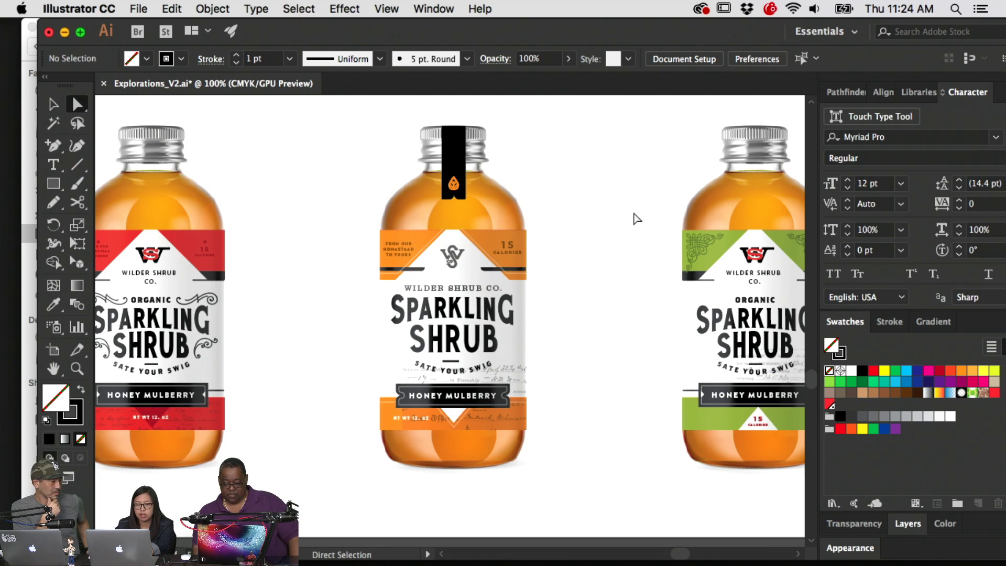
{"action": "scroll", "coordinate": [367, 272], "scroll_direction": "left", "scroll_amount": 3}
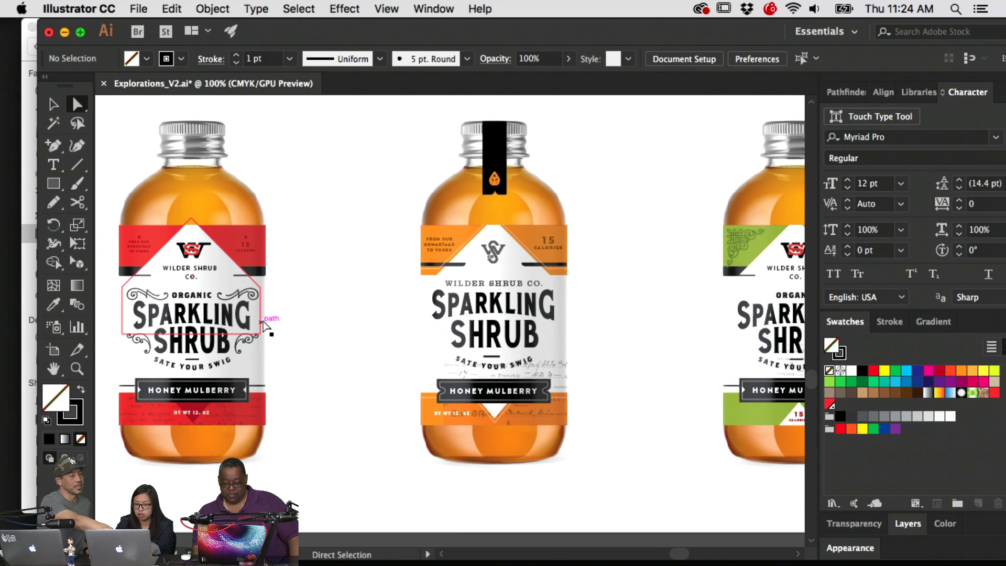
{"action": "key", "text": "super+equal"}
{"action": "scroll", "coordinate": [573, 314], "scroll_direction": "left", "scroll_amount": 10}
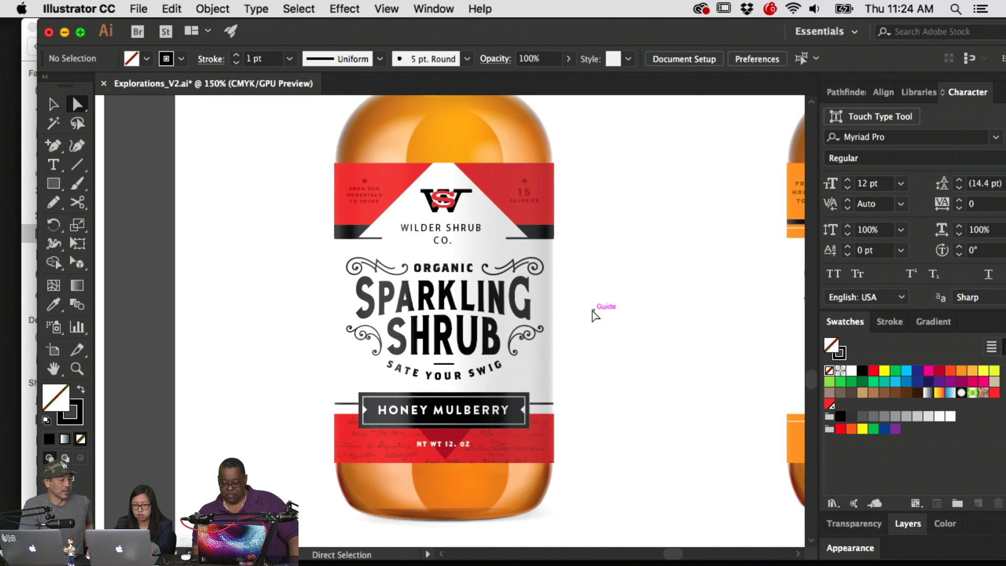
{"action": "left_click_drag", "start_coordinate": [709, 287], "coordinate": [393, 254]}
{"action": "scroll", "coordinate": [663, 292], "scroll_direction": "right", "scroll_amount": 3}
{"action": "left_click_drag", "start_coordinate": [634, 230], "coordinate": [545, 269]}
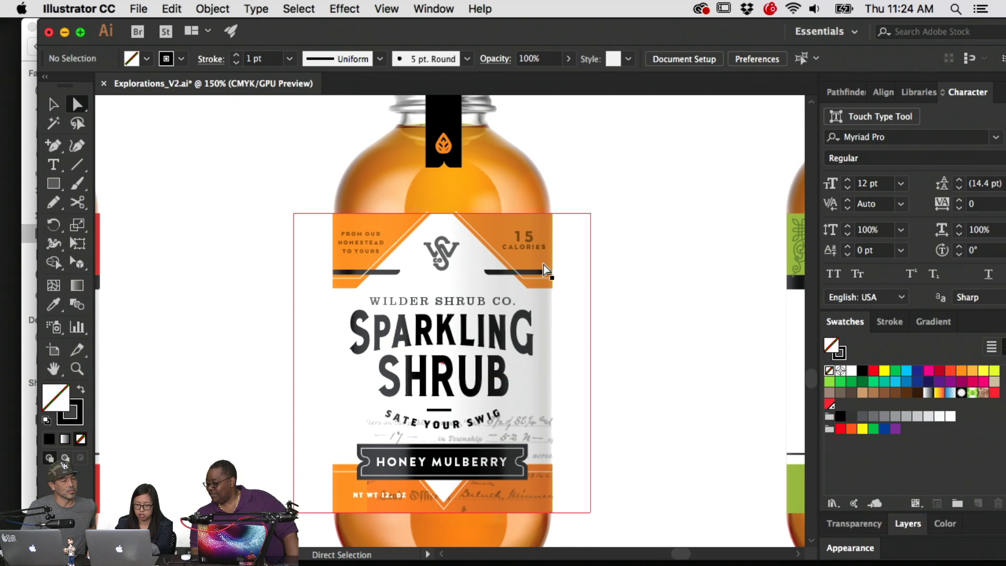
{"action": "scroll", "coordinate": [693, 238], "scroll_direction": "right", "scroll_amount": 10}
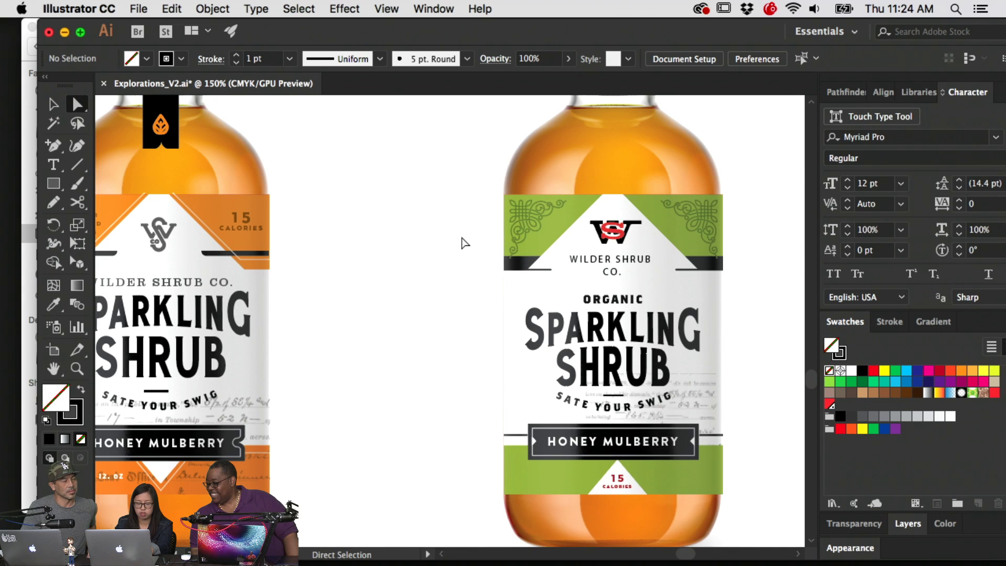
{"action": "scroll", "coordinate": [446, 239], "scroll_direction": "left", "scroll_amount": 5}
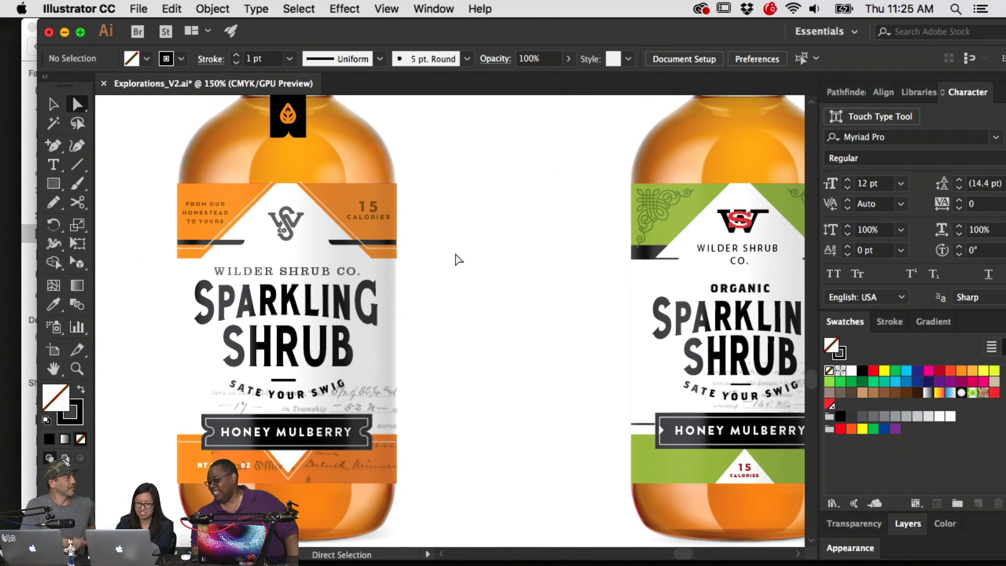
{"action": "left_click_drag", "start_coordinate": [446, 279], "coordinate": [545, 287]}
{"action": "key", "text": "super+minus"}
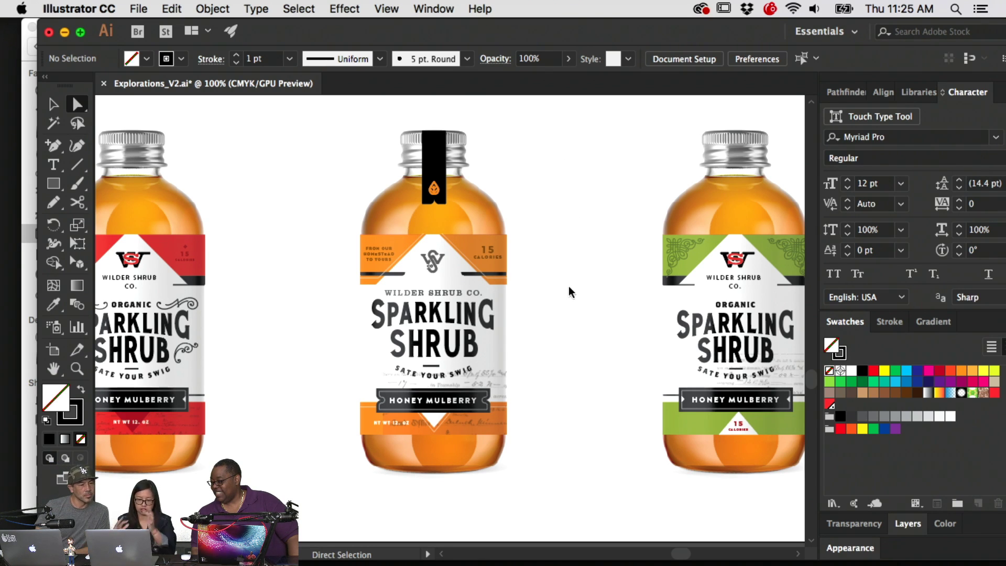
{"action": "scroll", "coordinate": [555, 275], "scroll_direction": "down", "scroll_amount": 2}
{"action": "scroll", "coordinate": [555, 275], "scroll_direction": "left", "scroll_amount": 2}
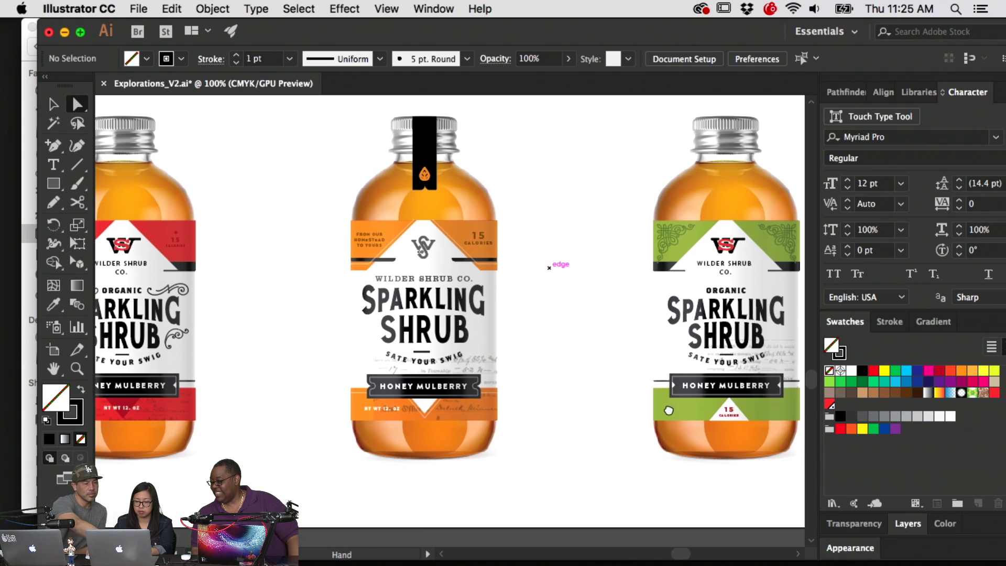
Examine the orange Honey Mulberry label up close, including its Sparkling Shrub lettering, tagline, handwritten texture and flavor banner
{"action": "key", "text": "super+equal"}
{"action": "key", "text": "super+equal"}
{"action": "key", "text": "super+equal"}
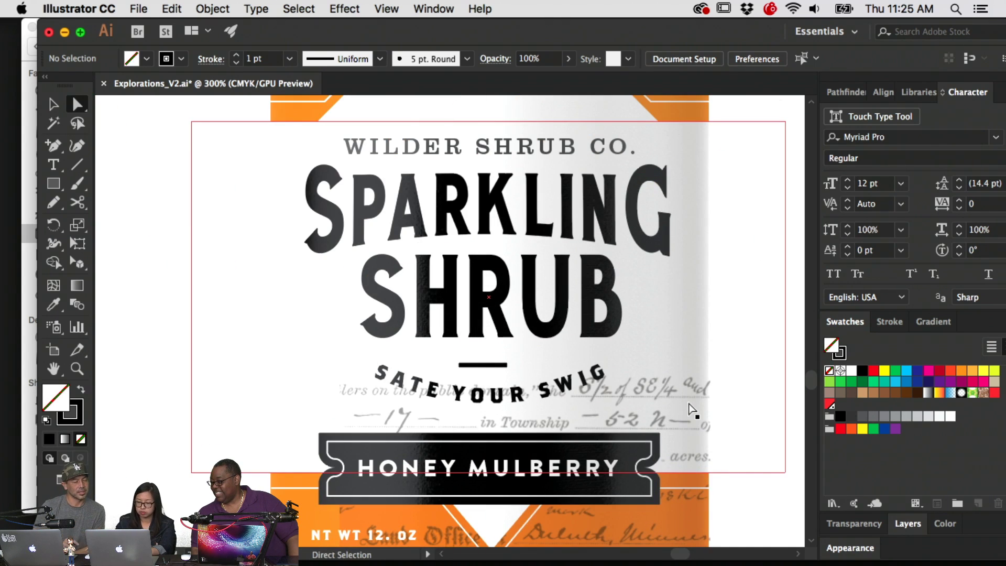
{"action": "key", "text": "super+minus"}
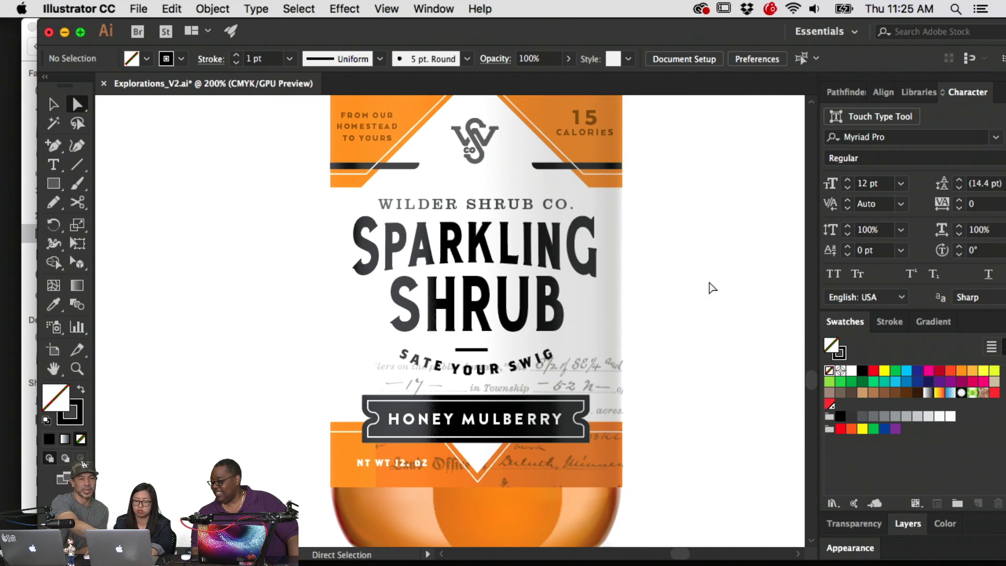
{"action": "scroll", "coordinate": [709, 282], "scroll_direction": "up", "scroll_amount": 1}
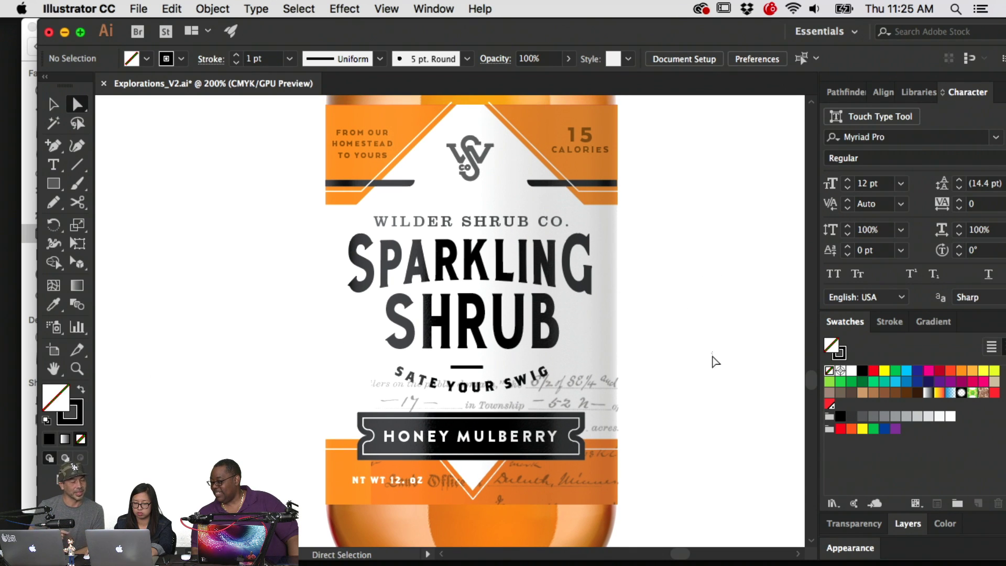
{"action": "scroll", "coordinate": [709, 323], "scroll_direction": "up", "scroll_amount": 2}
{"action": "scroll", "coordinate": [709, 323], "scroll_direction": "right", "scroll_amount": 2}
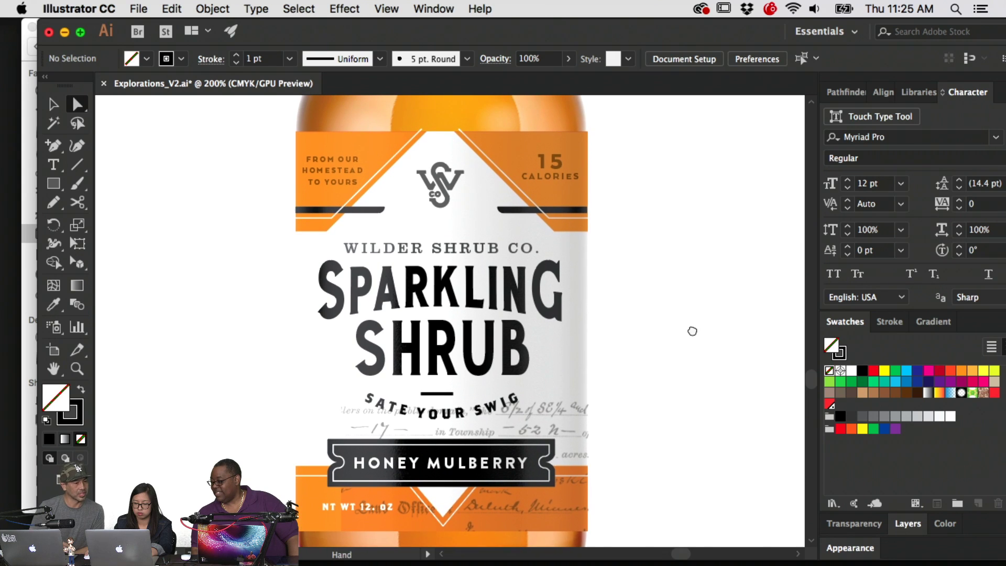
{"action": "scroll", "coordinate": [691, 331], "scroll_direction": "up", "scroll_amount": 1}
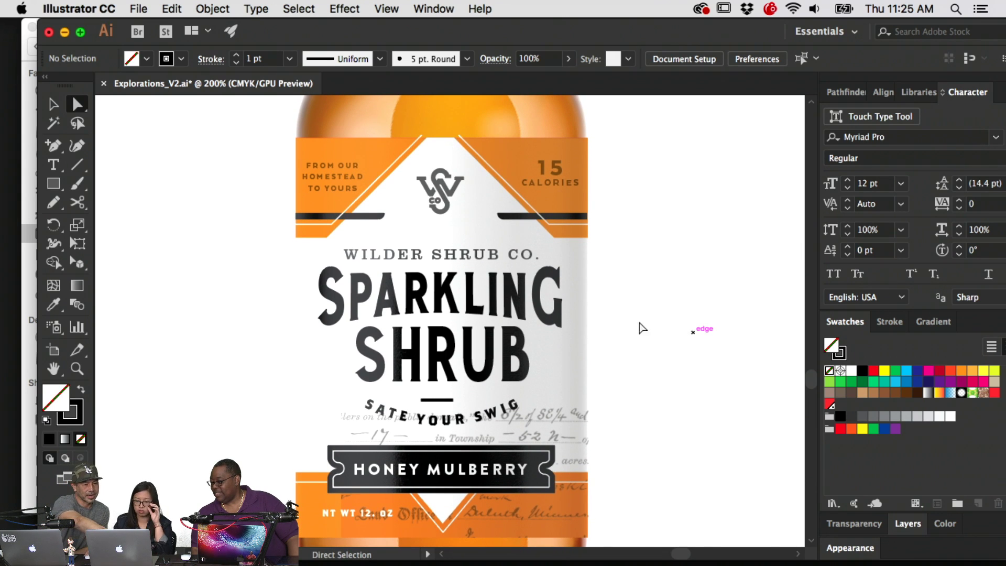
{"action": "key", "text": "super+equal"}
{"action": "key", "text": "super+equal"}
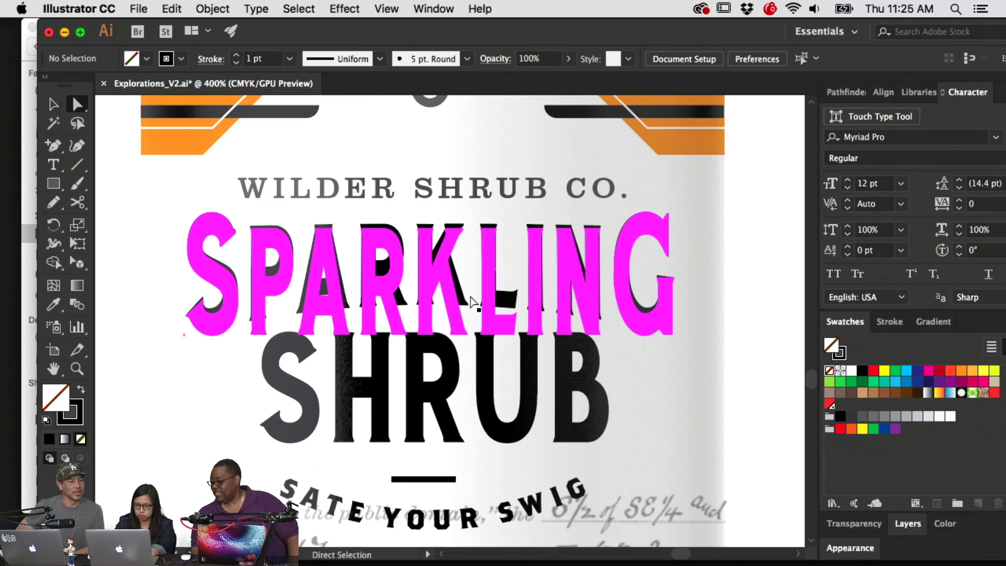
Examine the orange Honey Mulberry label from its monogram and corner panels through the Sparkling Shrub lettering to the flavor banner and bottle base
{"action": "scroll", "coordinate": [502, 193], "scroll_direction": "up", "scroll_amount": 10}
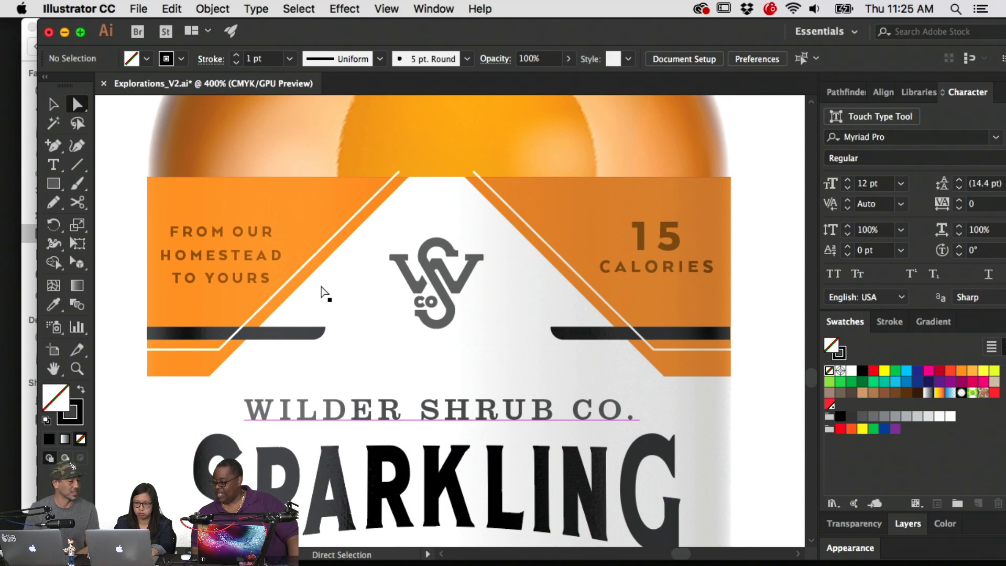
{"action": "scroll", "coordinate": [469, 333], "scroll_direction": "down", "scroll_amount": 2}
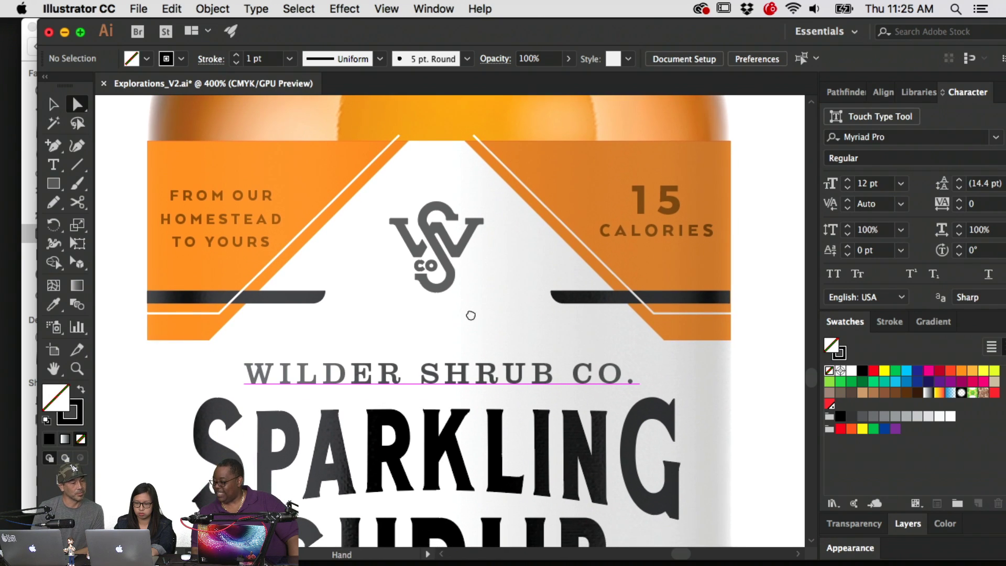
{"action": "scroll", "coordinate": [492, 332], "scroll_direction": "down", "scroll_amount": 2}
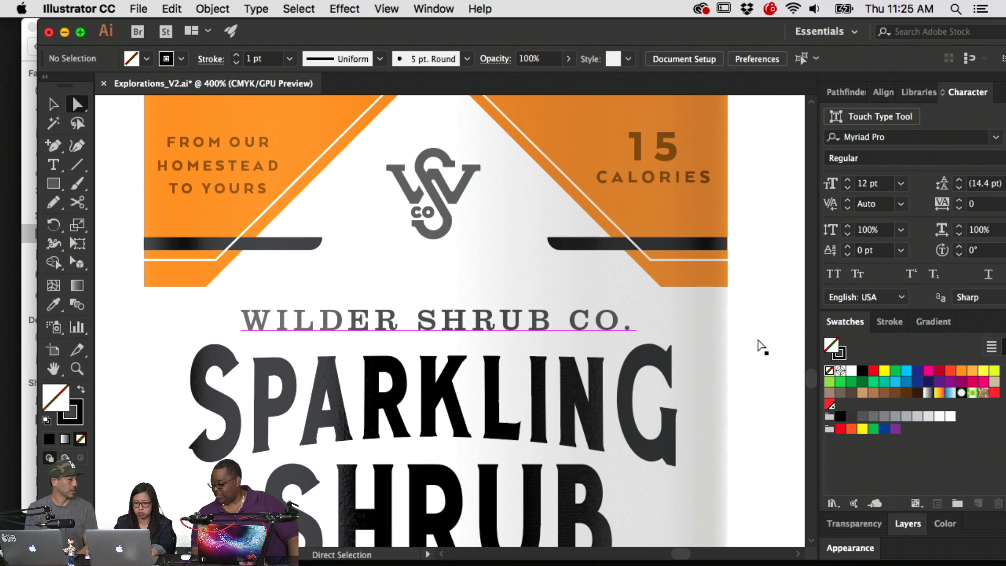
{"action": "scroll", "coordinate": [764, 345], "scroll_direction": "up", "scroll_amount": 1}
{"action": "scroll", "coordinate": [764, 345], "scroll_direction": "down", "scroll_amount": 2}
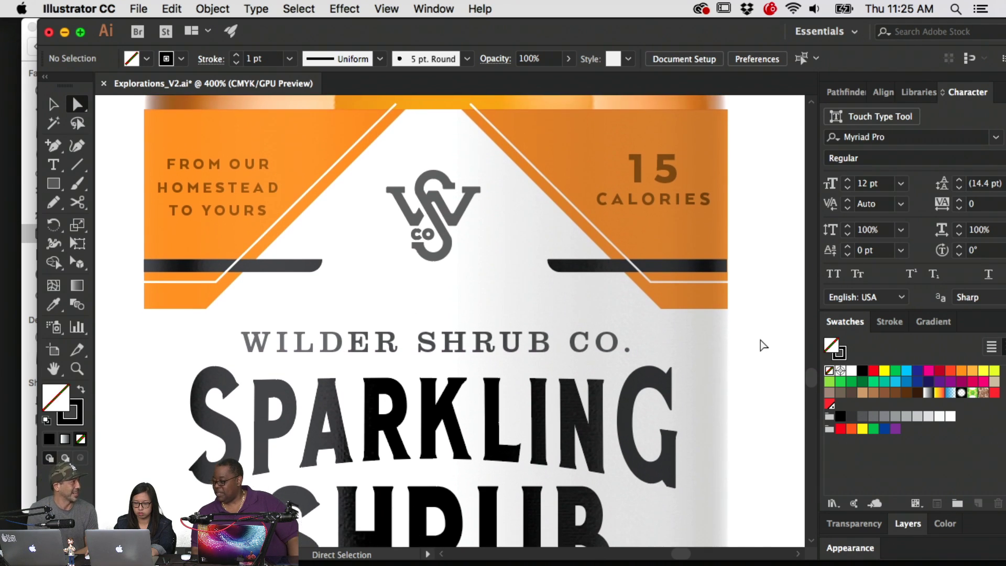
{"action": "scroll", "coordinate": [763, 345], "scroll_direction": "down", "scroll_amount": 1}
{"action": "scroll", "coordinate": [763, 345], "scroll_direction": "down", "scroll_amount": 2}
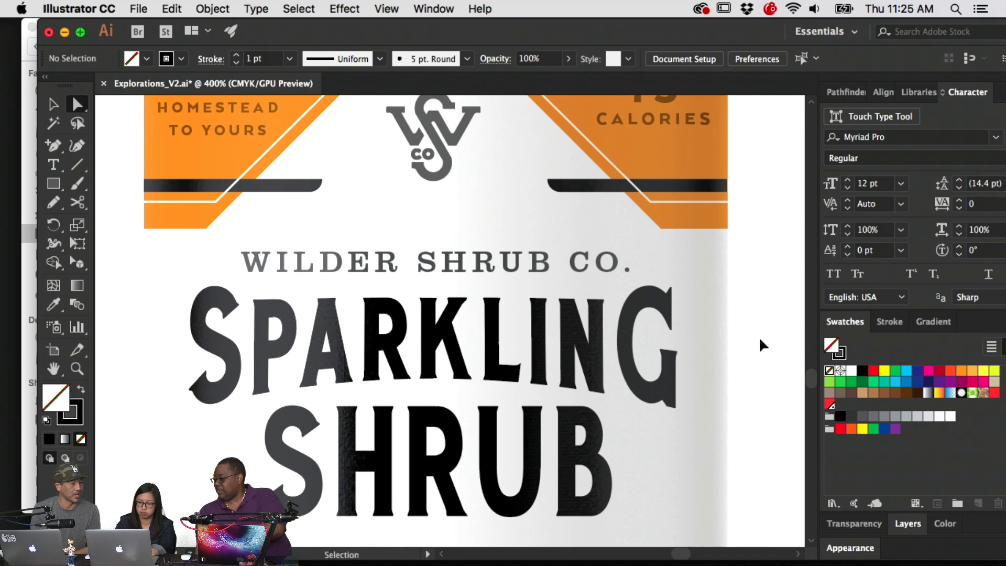
{"action": "key", "text": "super+minus"}
{"action": "scroll", "coordinate": [762, 344], "scroll_direction": "down", "scroll_amount": 5}
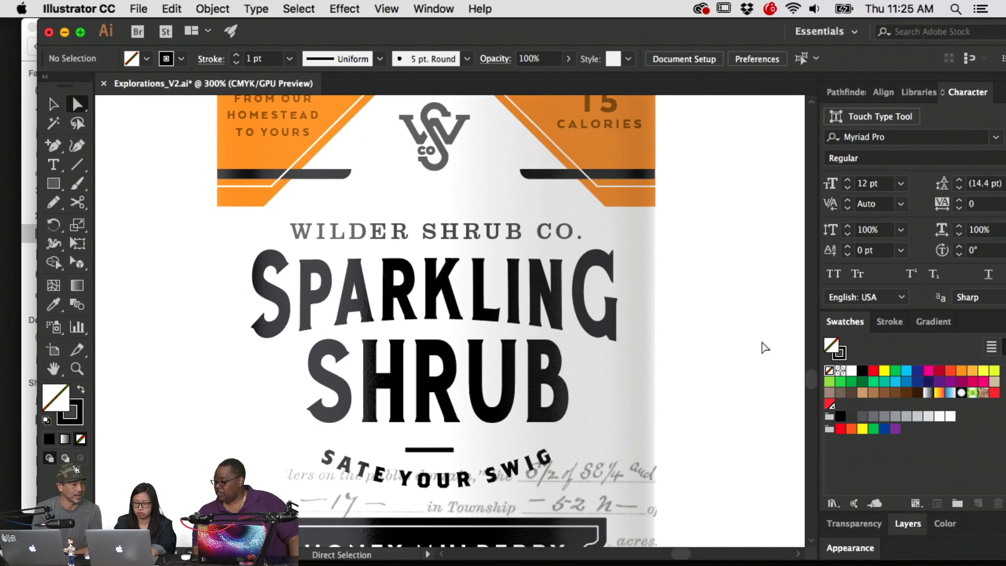
{"action": "scroll", "coordinate": [758, 319], "scroll_direction": "down", "scroll_amount": 5}
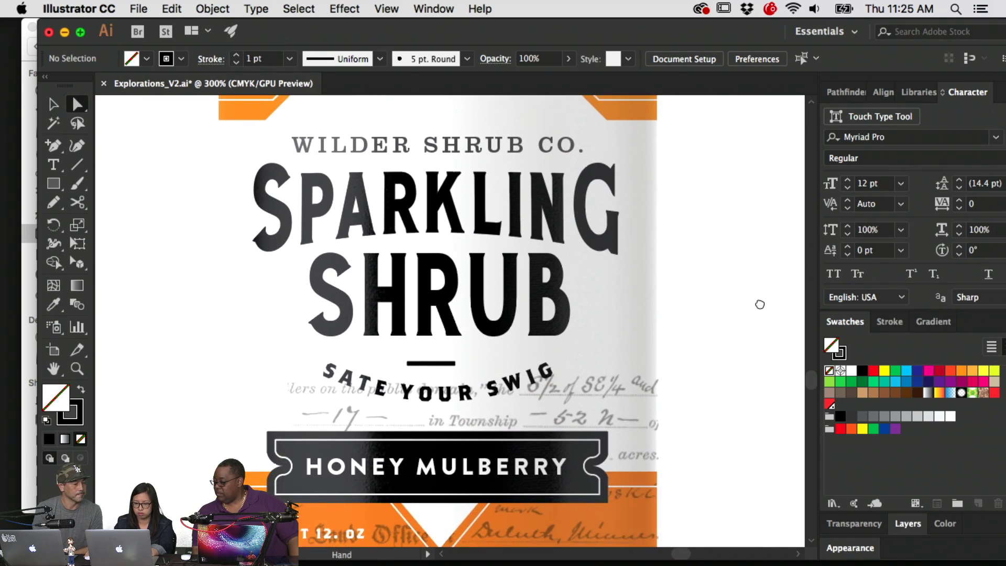
{"action": "scroll", "coordinate": [773, 351], "scroll_direction": "down", "scroll_amount": 5}
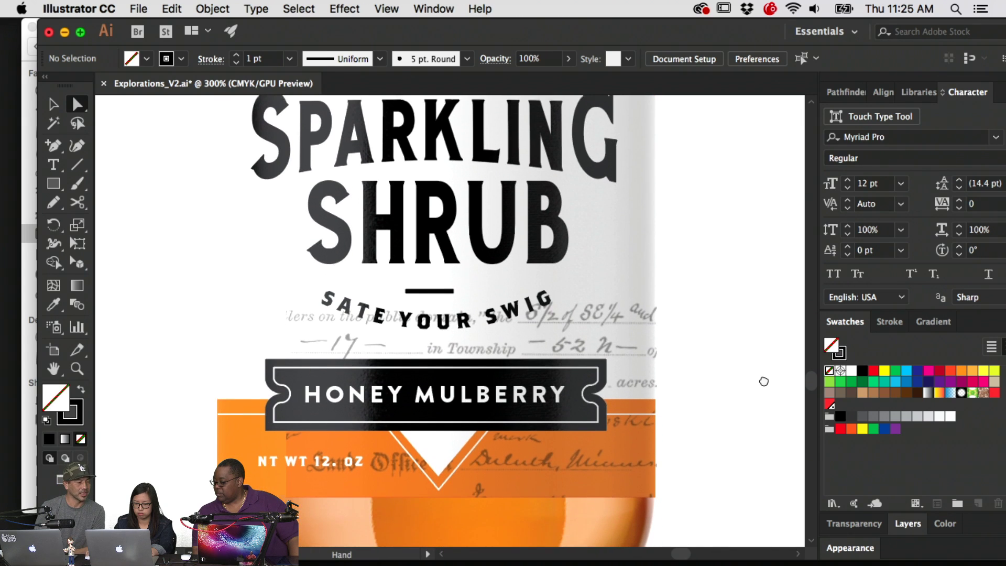
{"action": "key", "text": "super+minus"}
{"action": "key", "text": "super+minus"}
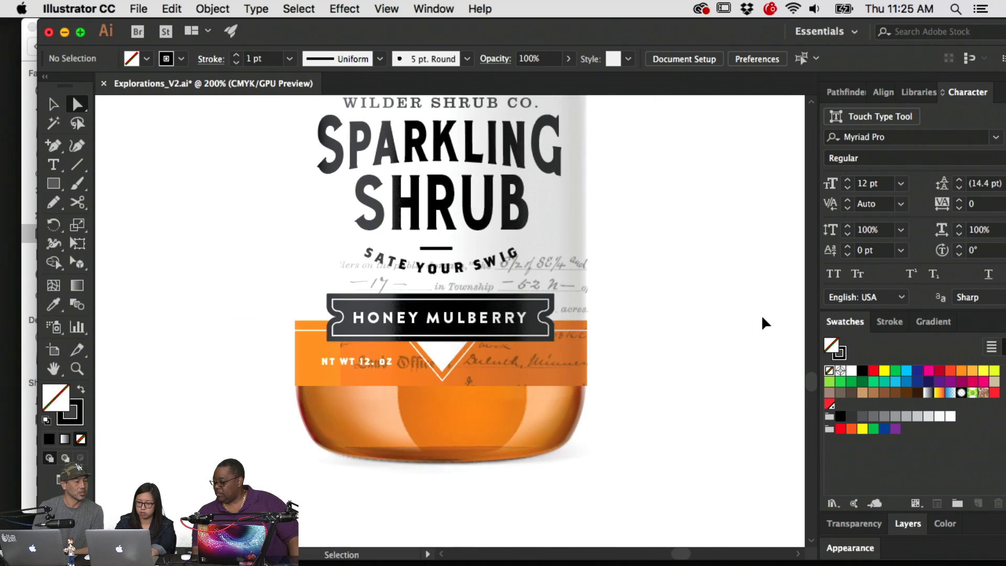
{"action": "key", "text": "super+minus"}
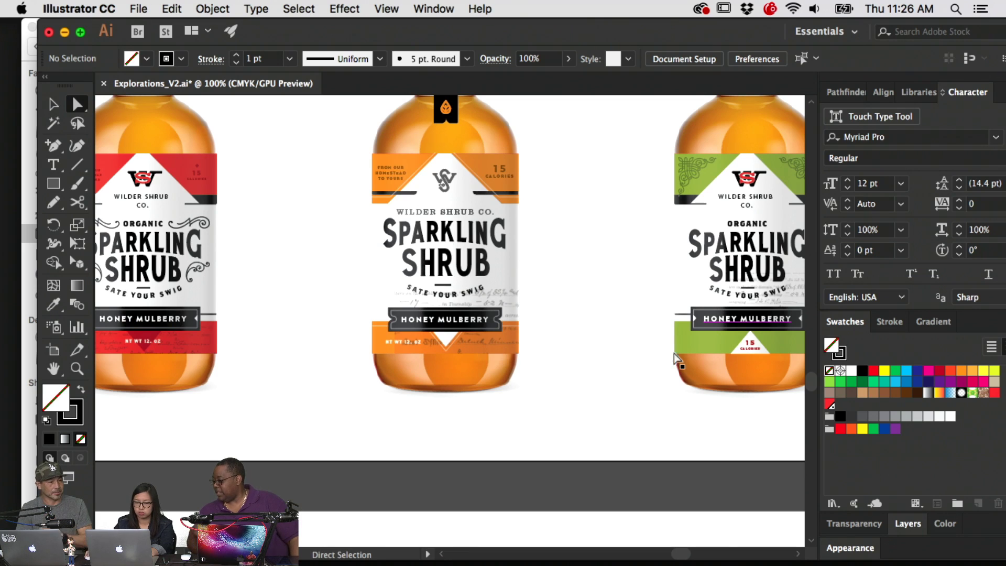
{"action": "scroll", "coordinate": [576, 431], "scroll_direction": "up", "scroll_amount": 3}
{"action": "scroll", "coordinate": [577, 431], "scroll_direction": "left", "scroll_amount": 1}
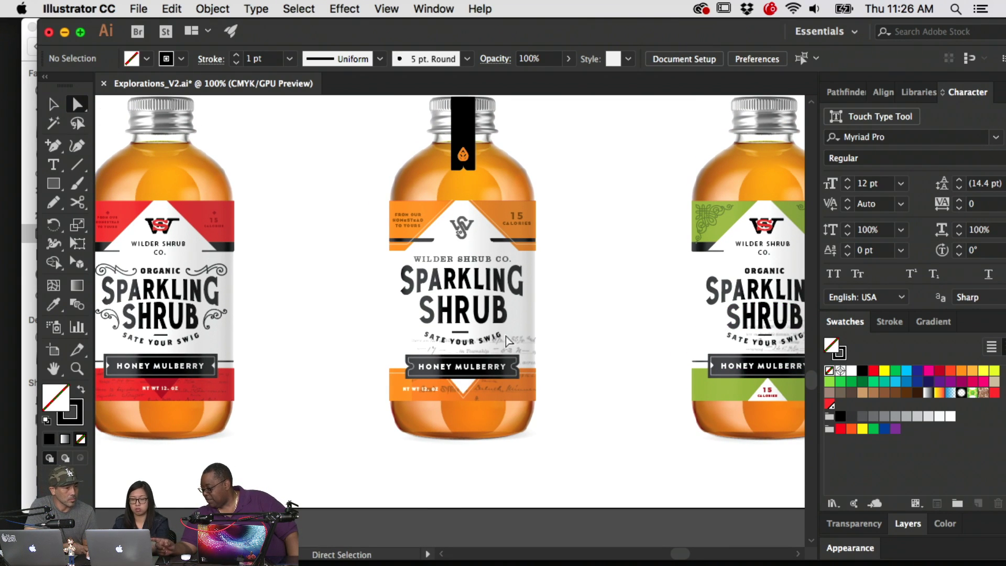
{"action": "left_click", "coordinate": [463, 338]}
{"action": "key", "text": "v"}
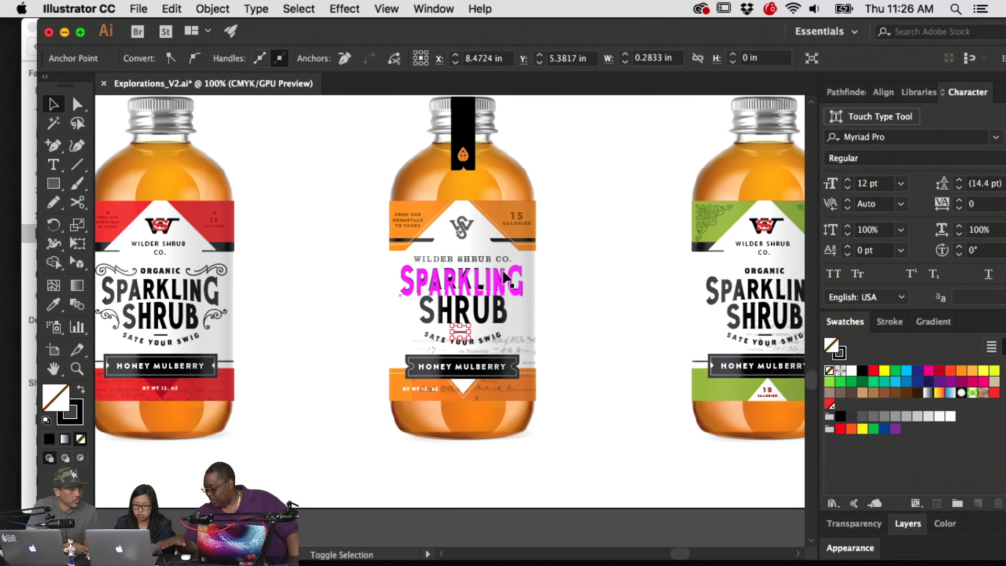
{"action": "left_click", "coordinate": [505, 277]}
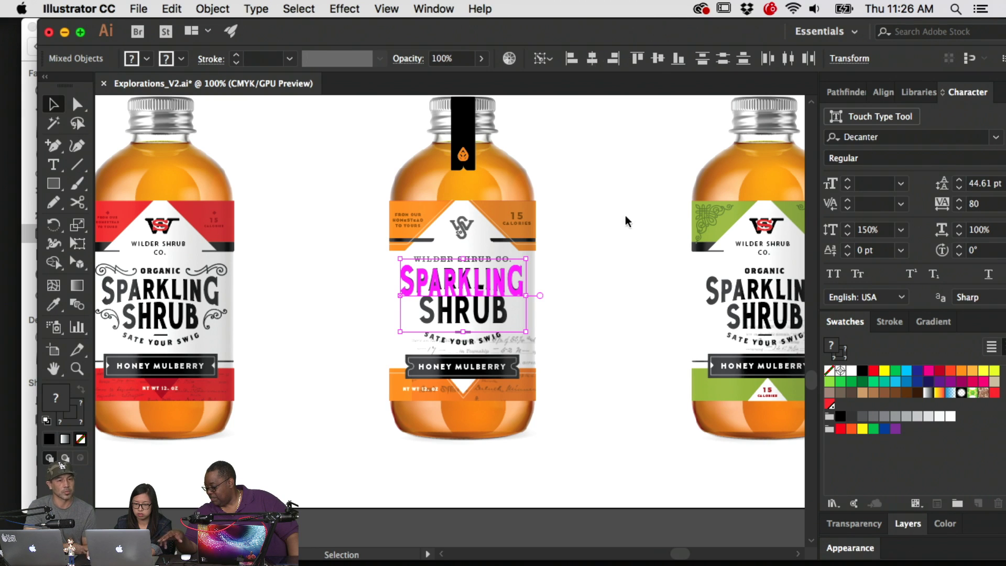
{"action": "left_click", "coordinate": [627, 288]}
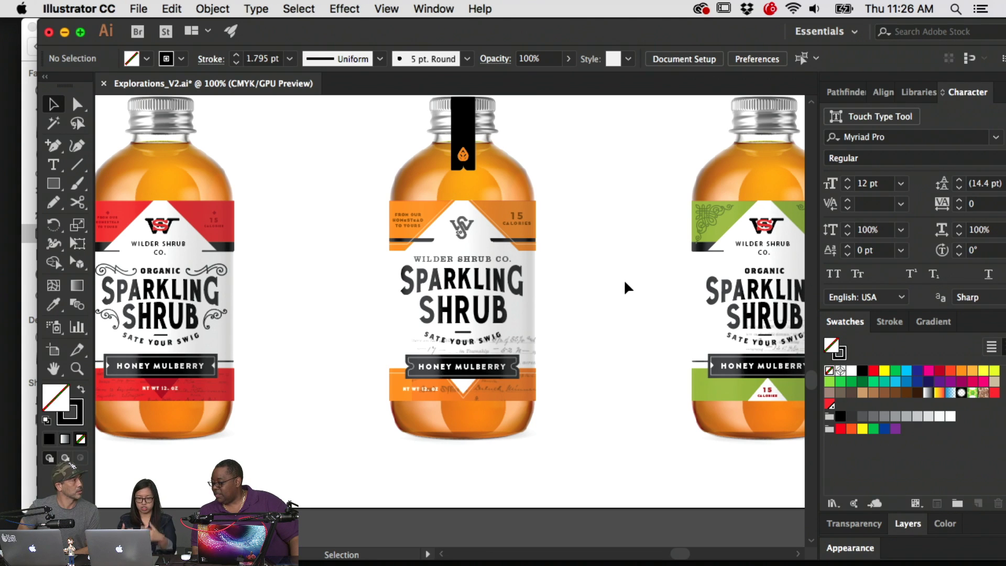
Compare the orange Honey Mulberry bottle with the red and green refinements on either side of it
{"action": "scroll", "coordinate": [566, 392], "scroll_direction": "down", "scroll_amount": 3}
{"action": "scroll", "coordinate": [566, 392], "scroll_direction": "right", "scroll_amount": 3}
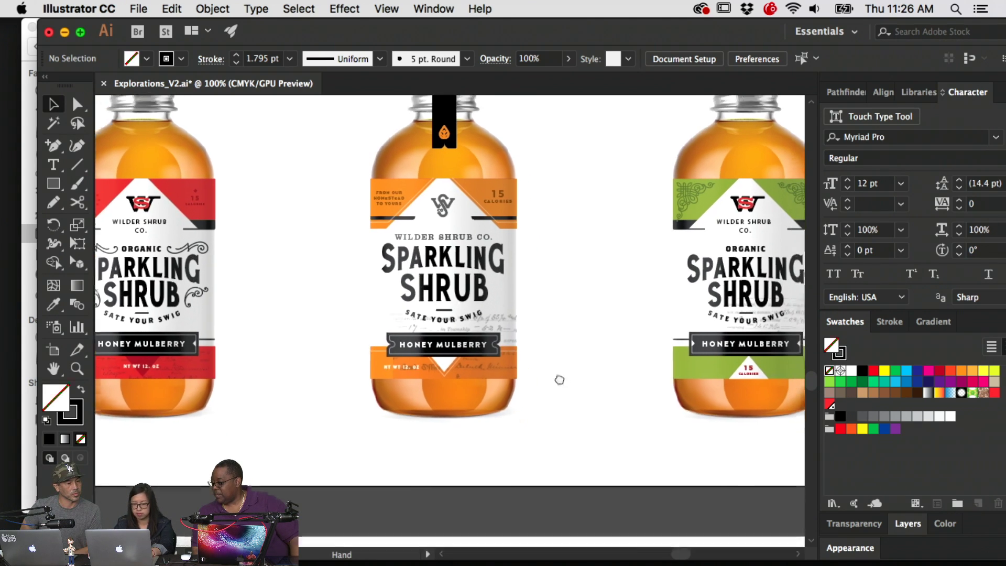
{"action": "scroll", "coordinate": [514, 443], "scroll_direction": "up", "scroll_amount": 1}
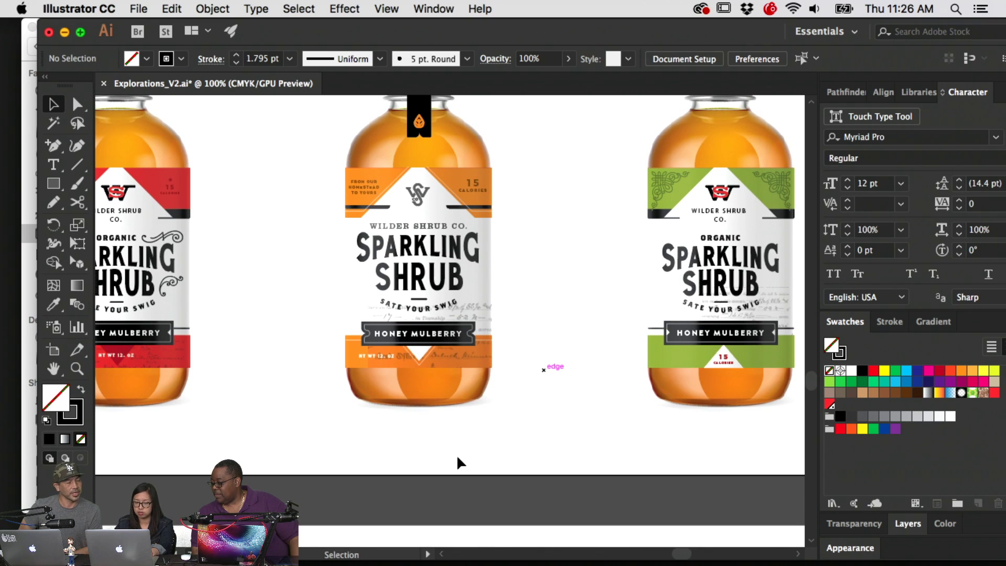
{"action": "key", "text": "space"}
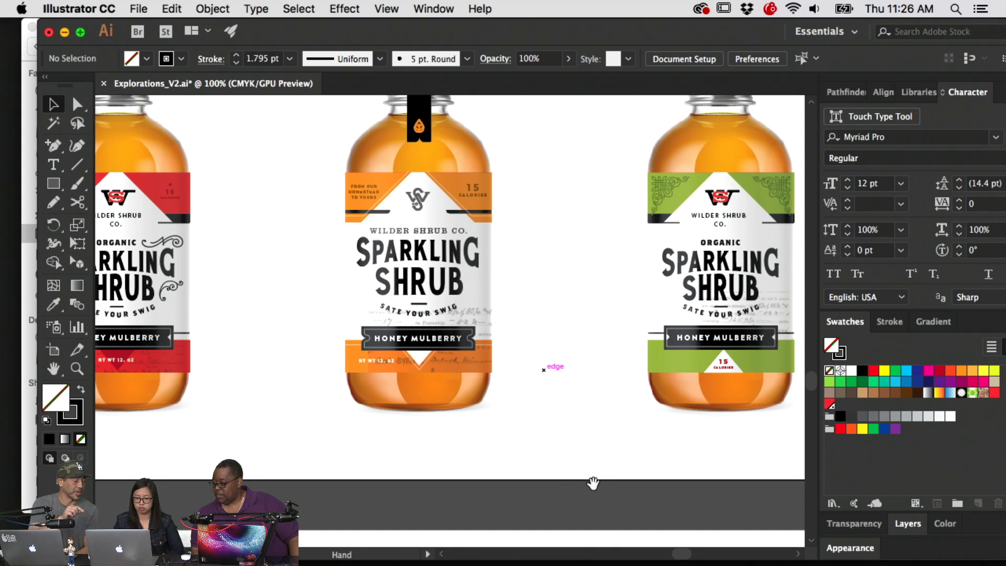
{"action": "scroll", "coordinate": [592, 482], "scroll_direction": "left", "scroll_amount": 3}
{"action": "scroll", "coordinate": [592, 483], "scroll_direction": "right", "scroll_amount": 1}
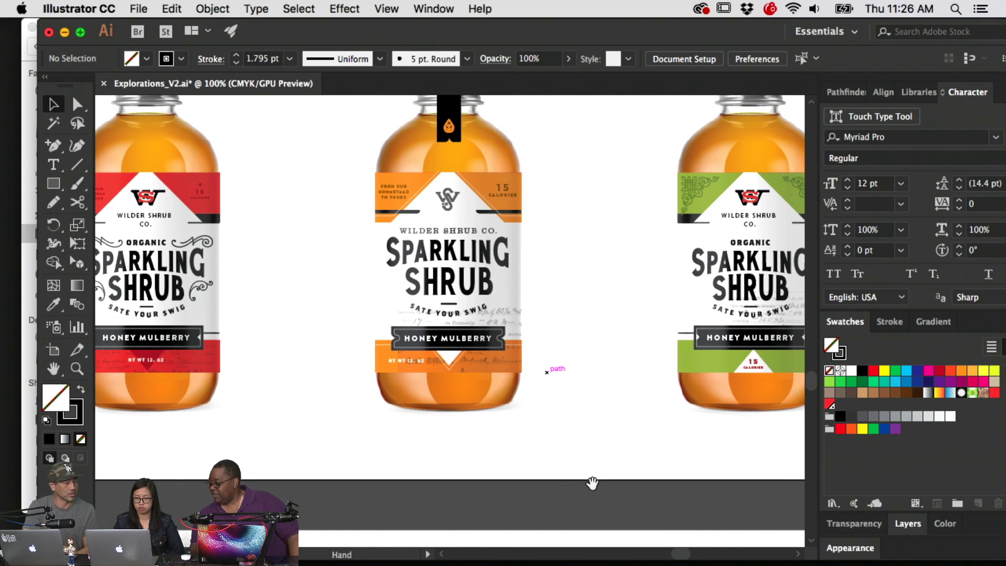
{"action": "scroll", "coordinate": [592, 483], "scroll_direction": "up", "scroll_amount": 5}
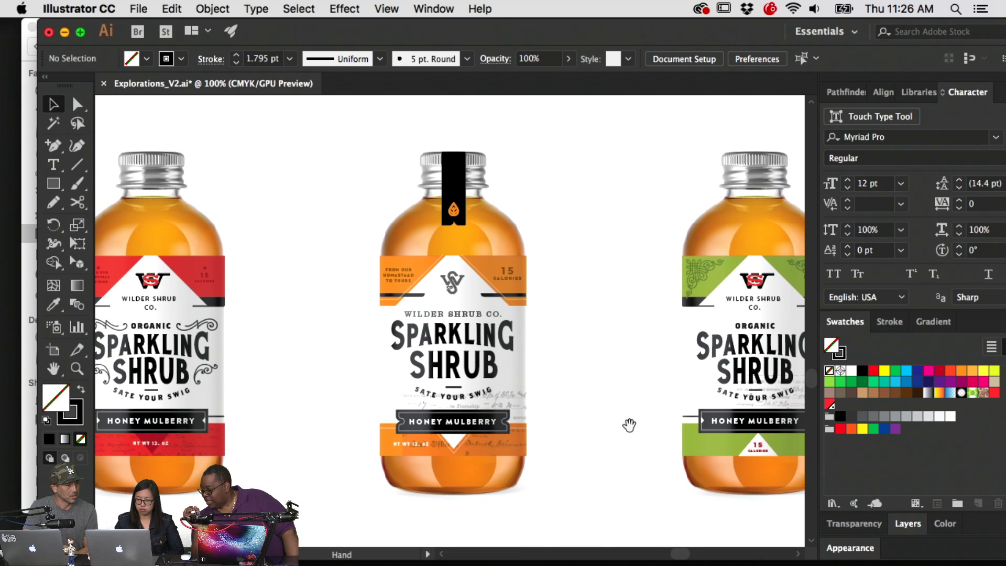
Examine the orange bottle's black leaf cap seal up close together with the monogram, corner panels and lower label
{"action": "key", "text": "super+equal"}
{"action": "key", "text": "super+equal"}
{"action": "key", "text": "super+equal"}
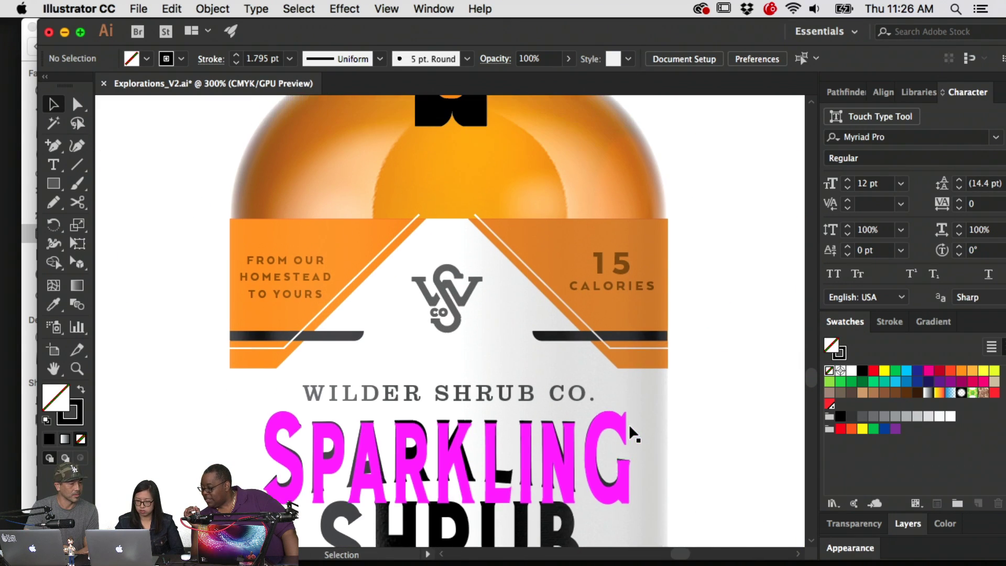
{"action": "scroll", "coordinate": [632, 434], "scroll_direction": "up", "scroll_amount": 7}
{"action": "scroll", "coordinate": [632, 434], "scroll_direction": "left", "scroll_amount": 6}
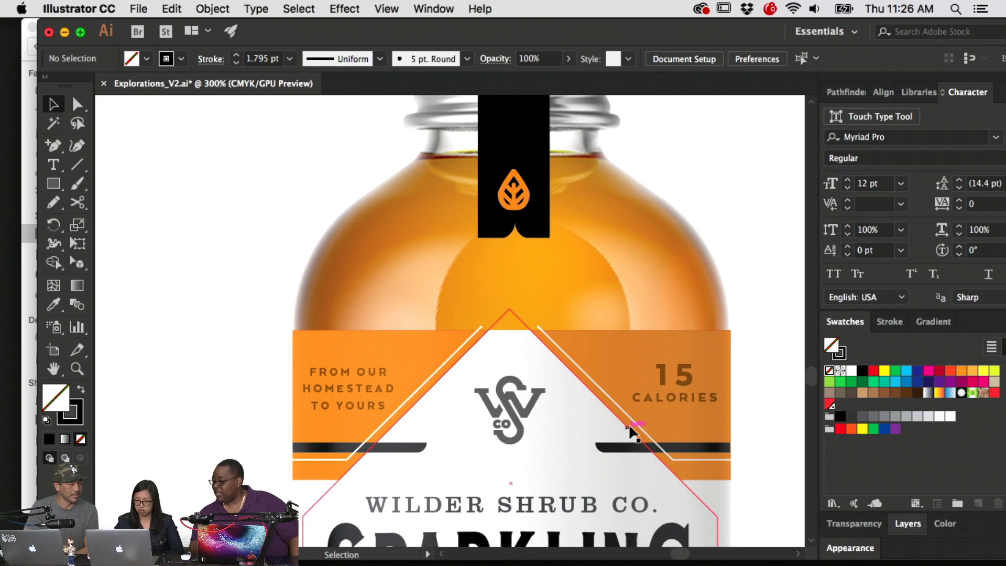
{"action": "scroll", "coordinate": [631, 432], "scroll_direction": "down", "scroll_amount": 2}
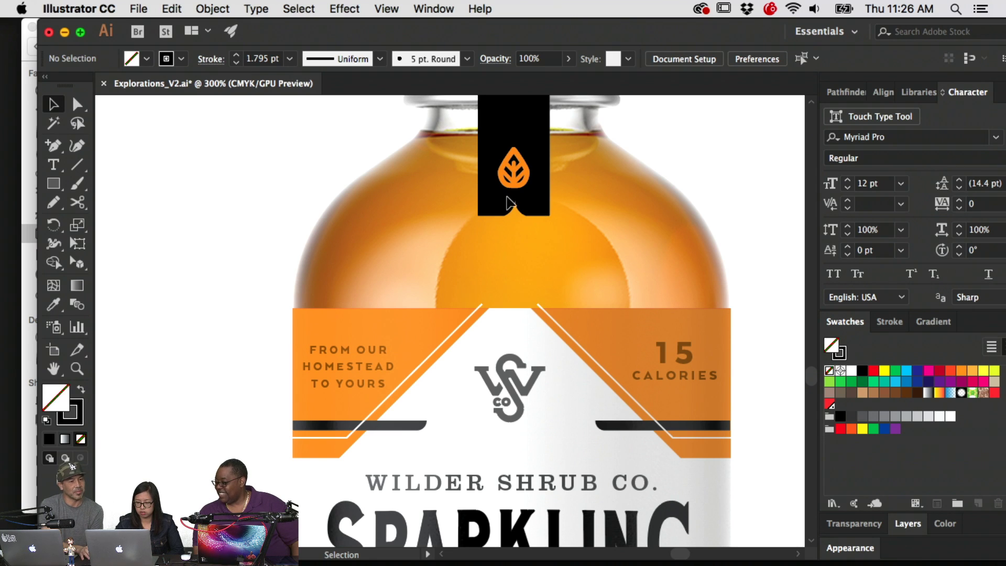
{"action": "scroll", "coordinate": [532, 291], "scroll_direction": "down", "scroll_amount": 3}
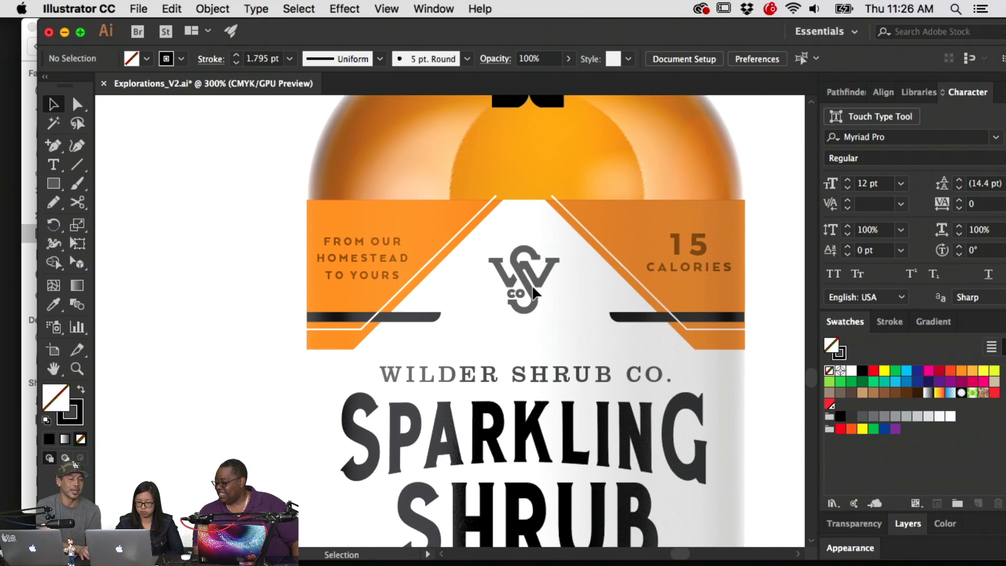
{"action": "scroll", "coordinate": [532, 292], "scroll_direction": "up", "scroll_amount": 2}
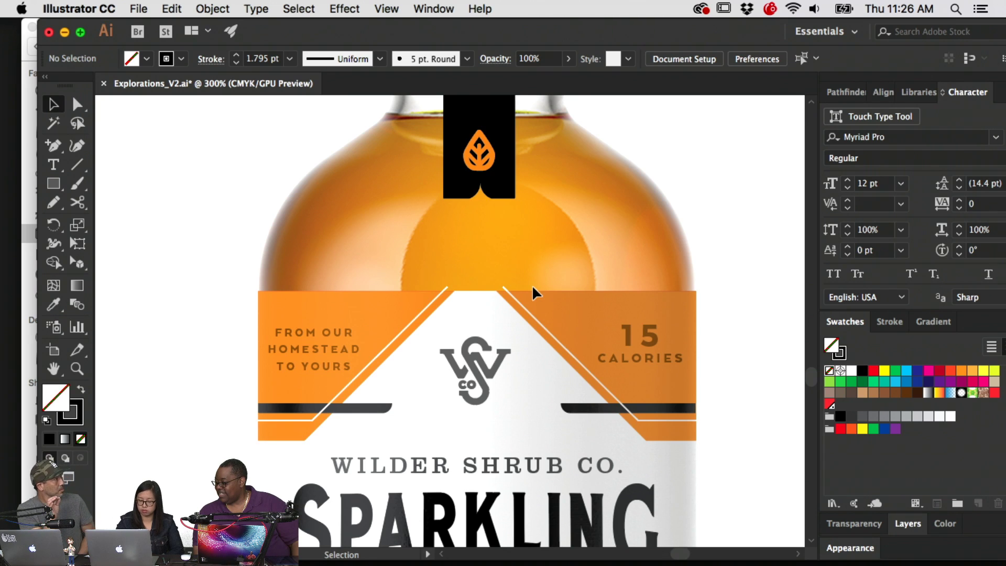
{"action": "key", "text": "super+minus"}
{"action": "key", "text": "super+minus"}
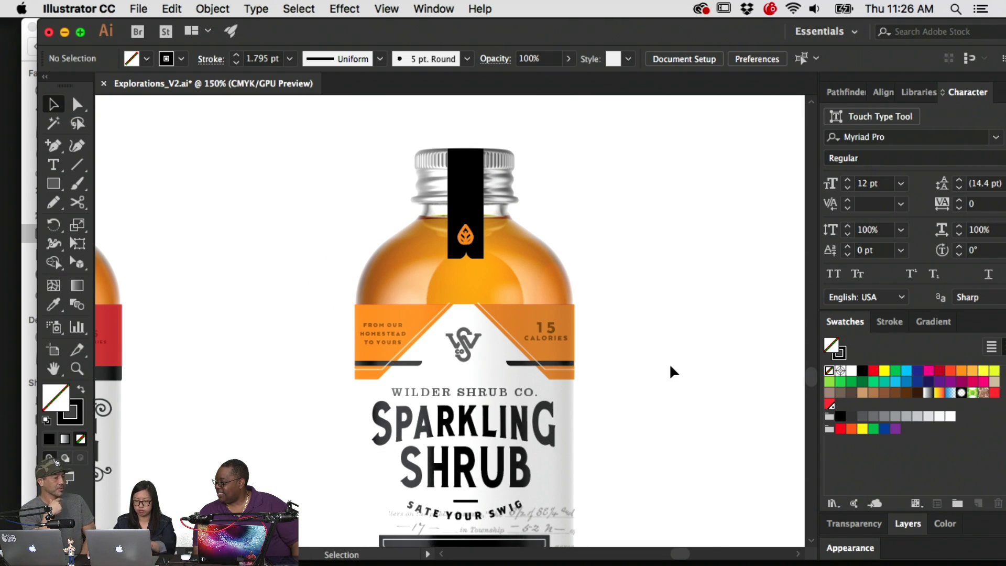
{"action": "scroll", "coordinate": [664, 386], "scroll_direction": "down", "scroll_amount": 1}
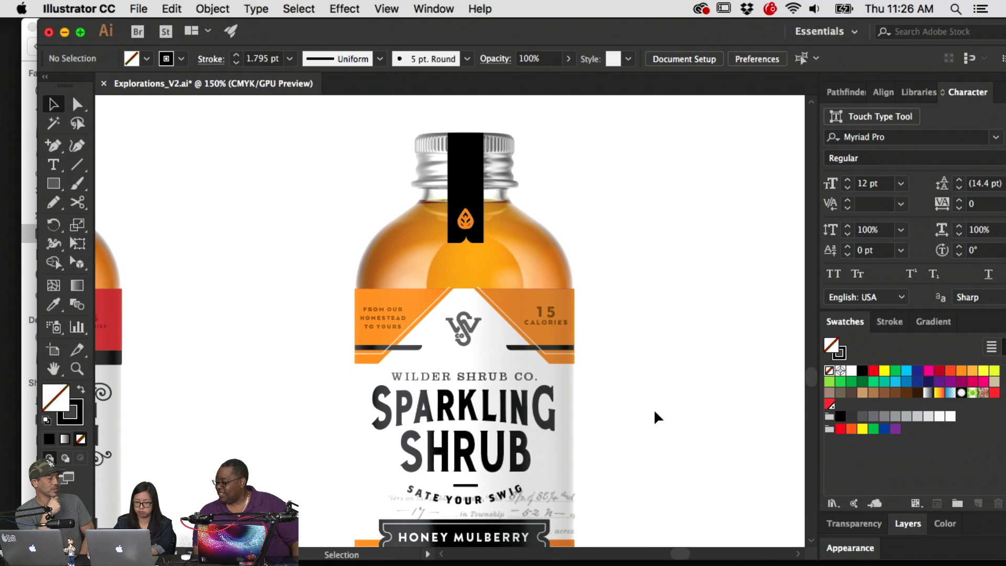
{"action": "scroll", "coordinate": [658, 418], "scroll_direction": "down", "scroll_amount": 5}
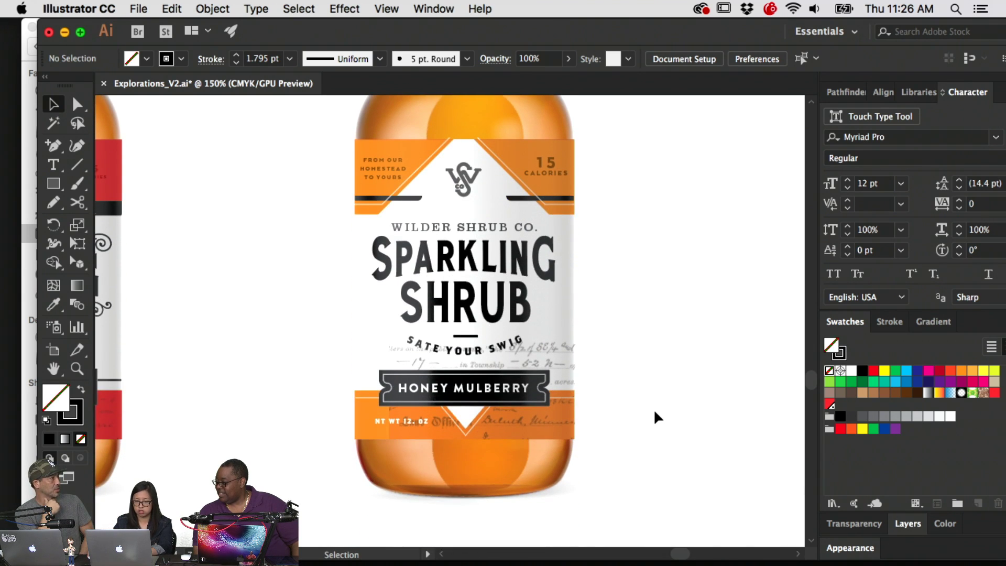
{"action": "key", "text": "super+minus"}
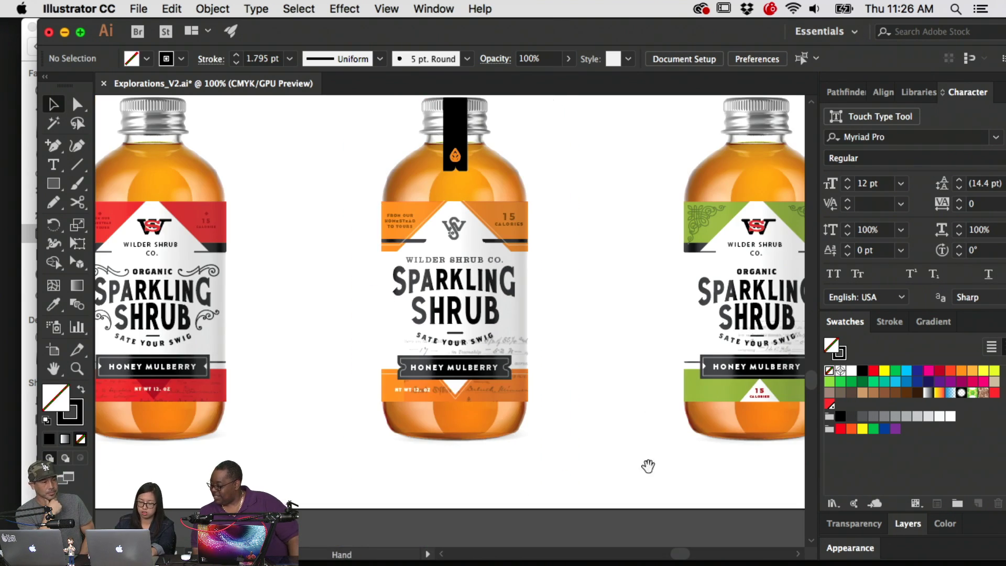
Review the Mulberry, Honey Kumquat and Lemongrass bottles and the three flat labels below their artboard
{"action": "scroll", "coordinate": [647, 465], "scroll_direction": "down", "scroll_amount": 15}
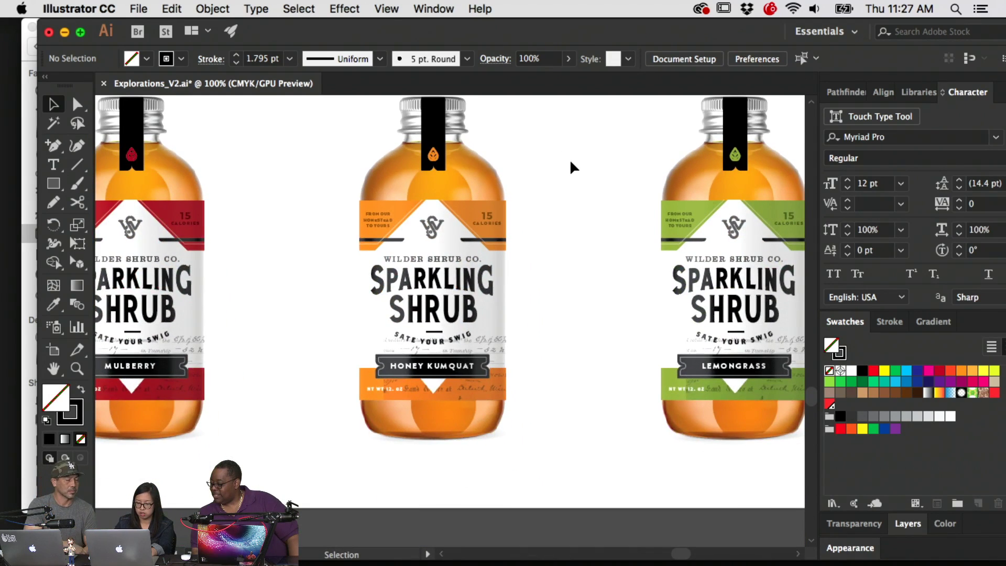
{"action": "key", "text": "super+minus"}
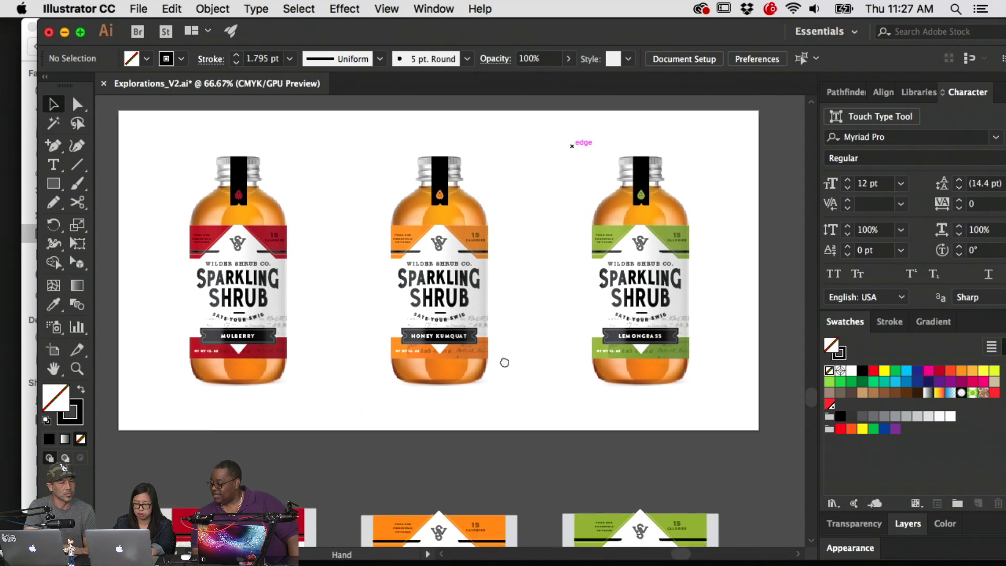
{"action": "left_click_drag", "start_coordinate": [504, 362], "coordinate": [530, 159]}
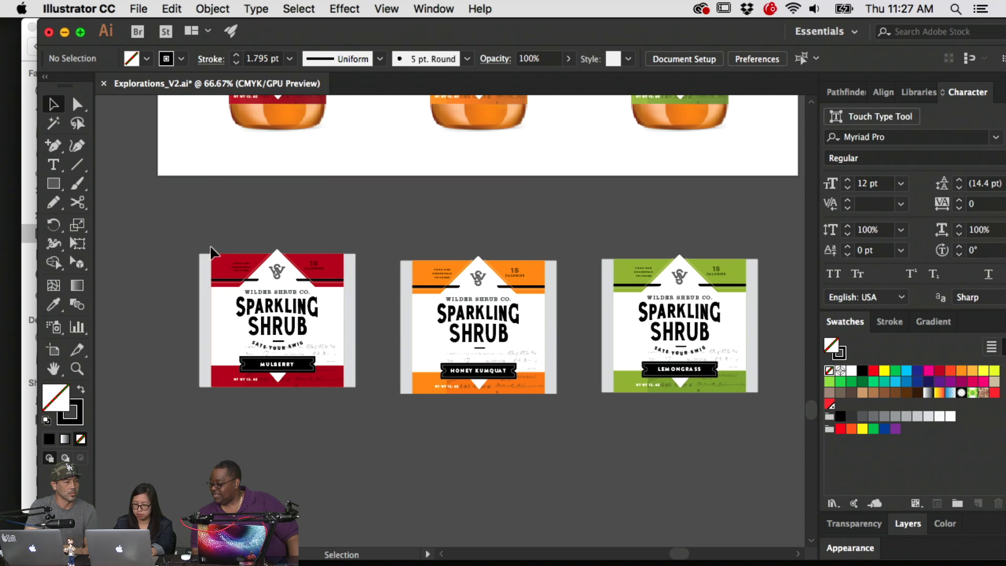
{"action": "left_click_drag", "start_coordinate": [202, 214], "coordinate": [199, 269]}
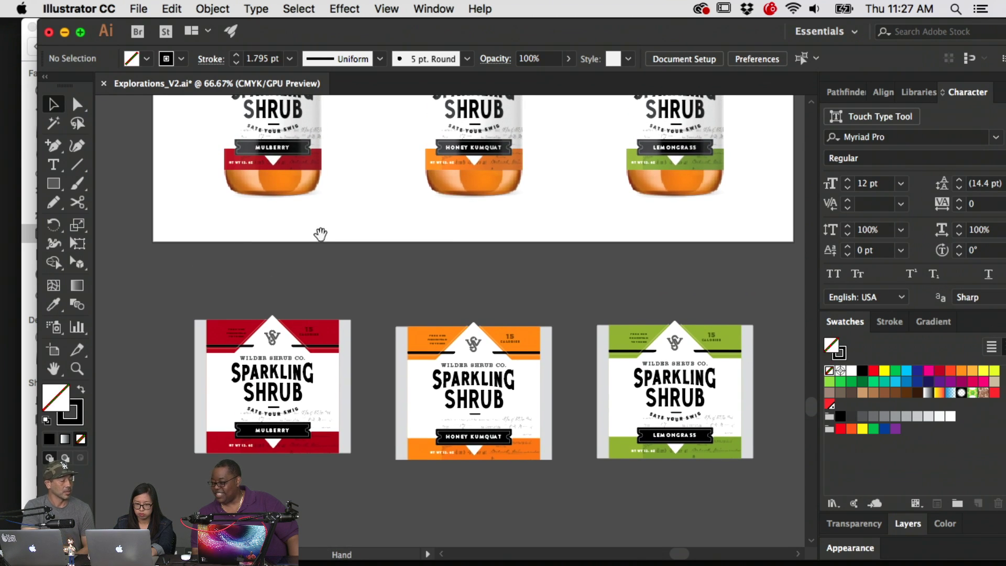
{"action": "left_click_drag", "start_coordinate": [320, 234], "coordinate": [312, 308]}
{"action": "scroll", "coordinate": [316, 336], "scroll_direction": "down", "scroll_amount": 1}
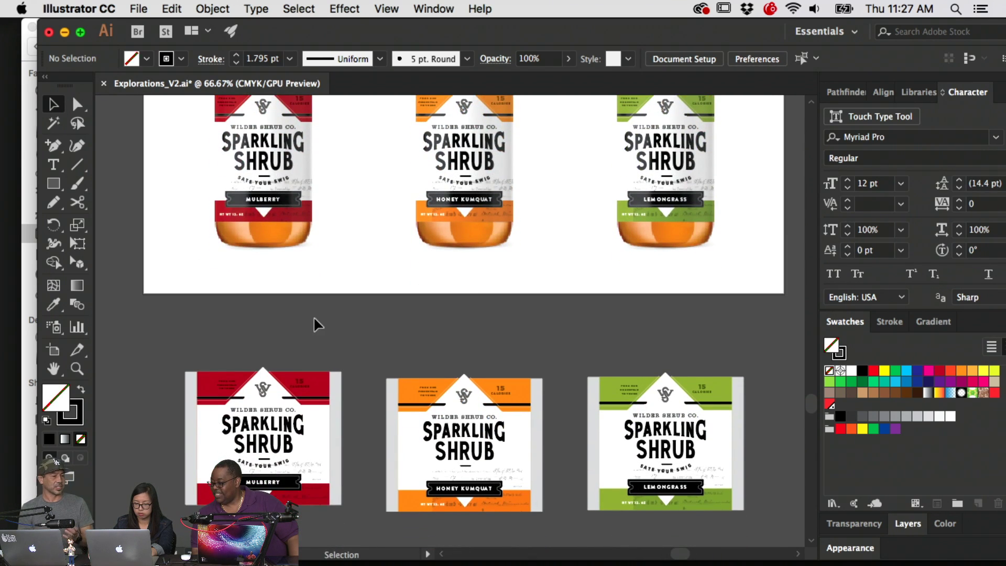
{"action": "left_click_drag", "start_coordinate": [523, 29], "coordinate": [504, 29]}
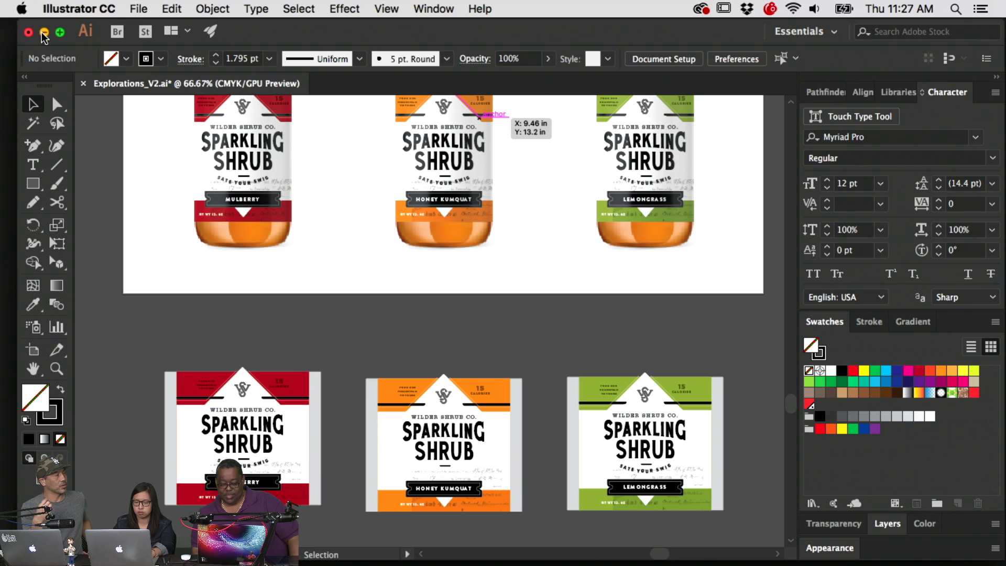
{"action": "scroll", "coordinate": [347, 375], "scroll_direction": "down", "scroll_amount": 4}
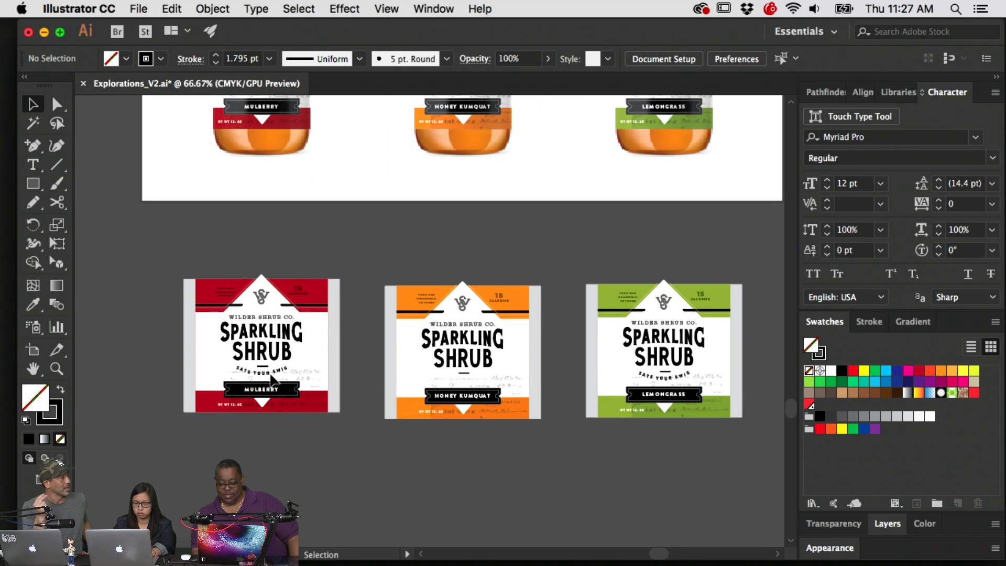
{"action": "left_click_drag", "start_coordinate": [272, 379], "coordinate": [484, 391]}
{"action": "key", "text": "super+z"}
{"action": "left_click", "coordinate": [528, 483]}
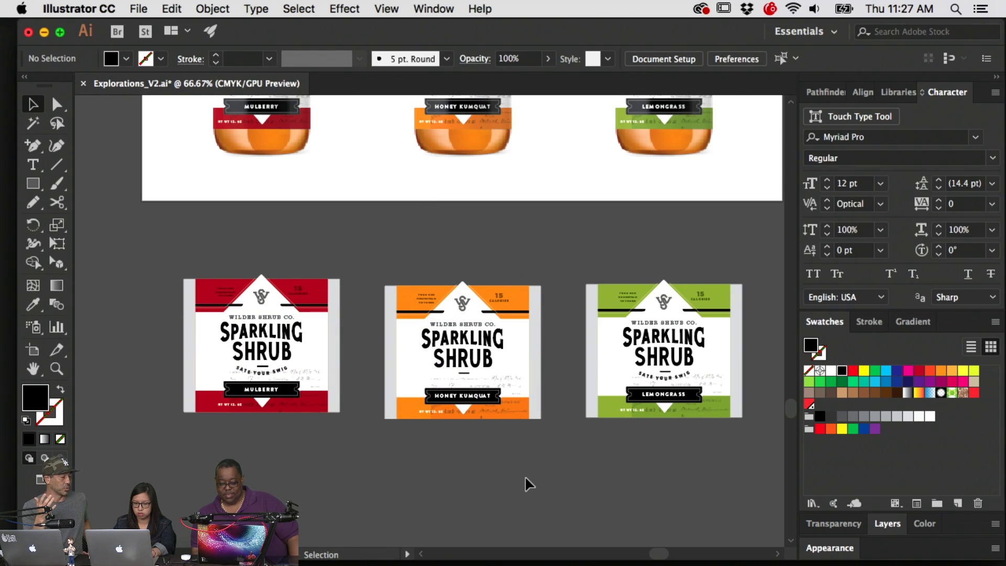
Review the three flavor bottles on their artboard against the flat Mulberry, Honey Kumquat and Lemongrass labels below
{"action": "left_click", "coordinate": [403, 284]}
{"action": "left_click_drag", "start_coordinate": [420, 234], "coordinate": [451, 317]}
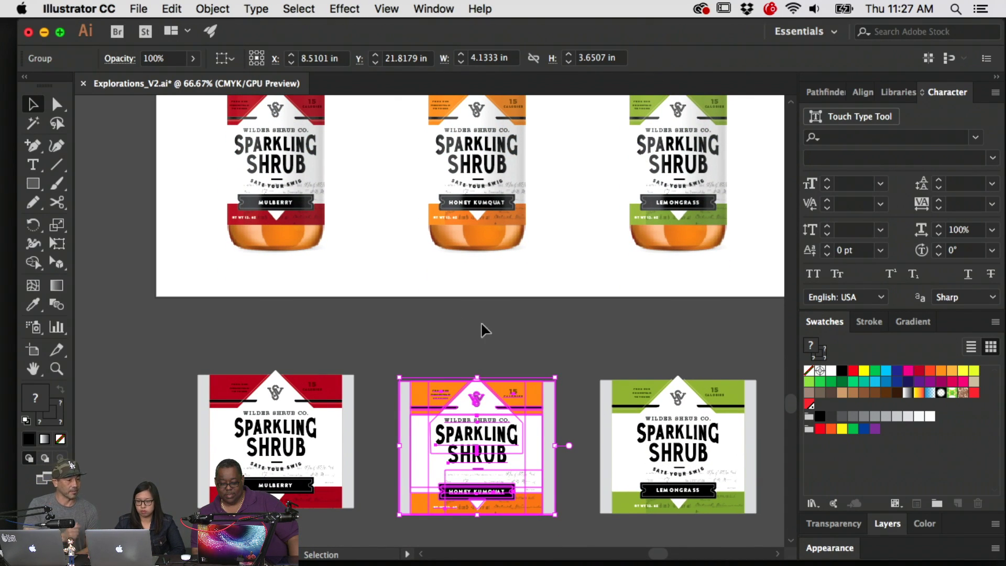
{"action": "left_click", "coordinate": [526, 339]}
{"action": "scroll", "coordinate": [527, 339], "scroll_direction": "up", "scroll_amount": 5}
{"action": "scroll", "coordinate": [527, 340], "scroll_direction": "up", "scroll_amount": 3}
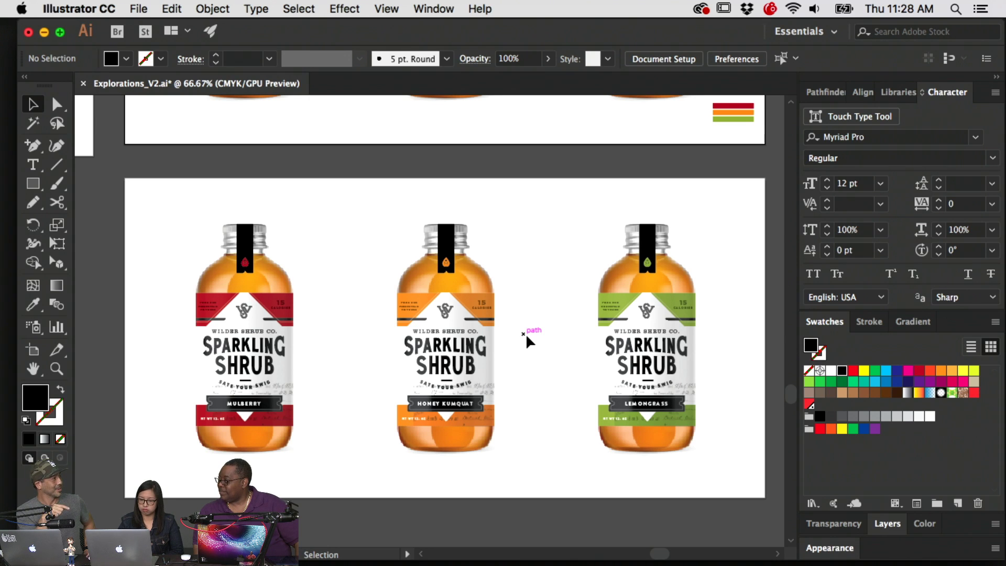
{"action": "scroll", "coordinate": [526, 333], "scroll_direction": "down", "scroll_amount": 3}
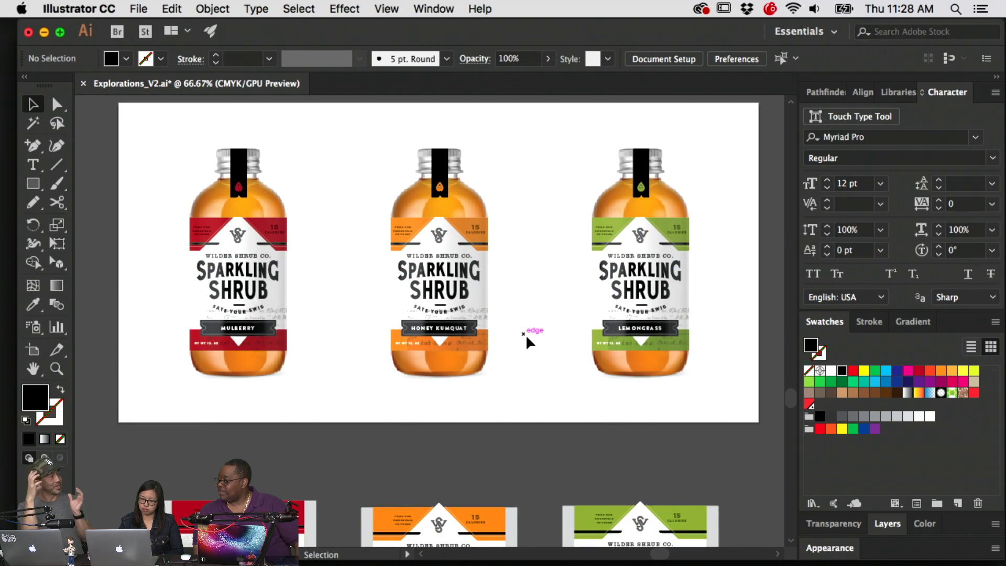
{"action": "scroll", "coordinate": [525, 334], "scroll_direction": "up", "scroll_amount": 2}
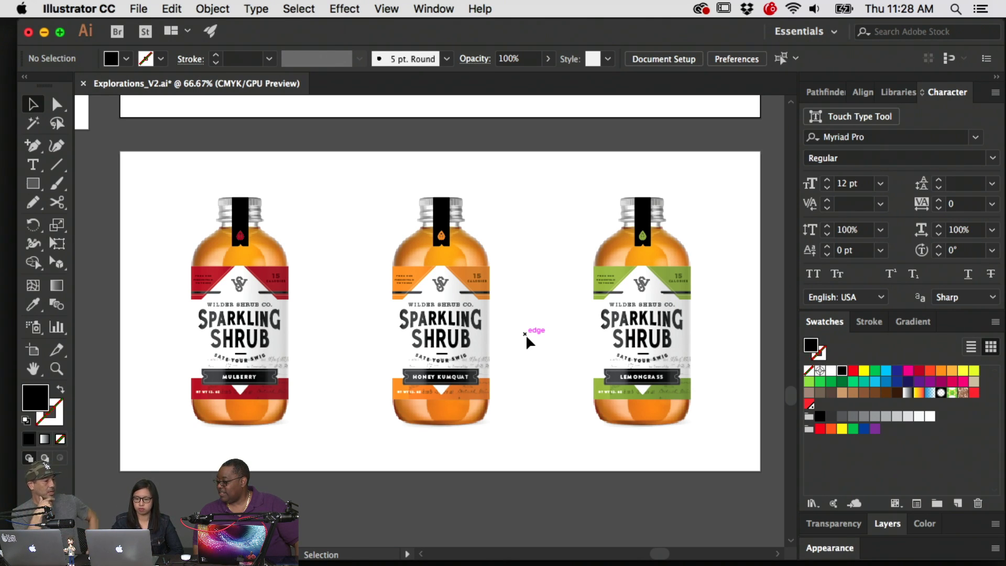
{"action": "scroll", "coordinate": [507, 214], "scroll_direction": "down", "scroll_amount": 3}
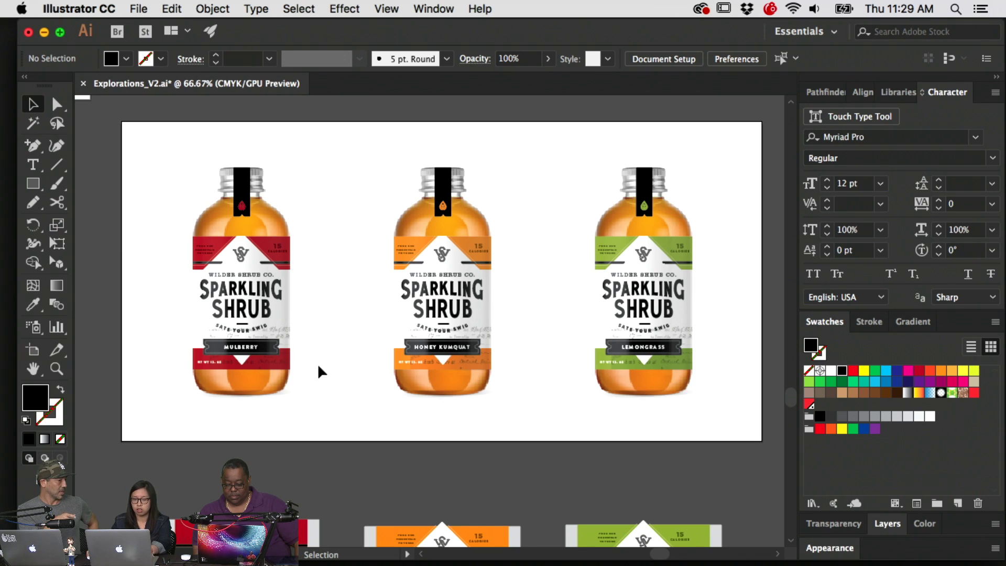
Place a copy of the Mulberry bottle's label artwork on the empty canvas beside the artboard
{"action": "left_click_drag", "start_coordinate": [300, 400], "coordinate": [435, 219]}
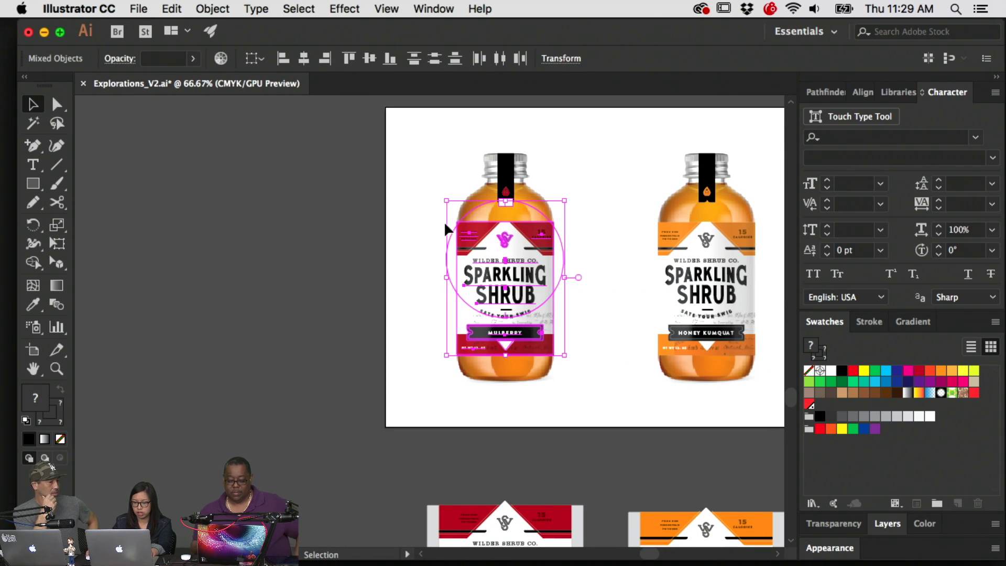
{"action": "left_click_drag", "start_coordinate": [608, 388], "coordinate": [416, 227]}
{"action": "left_click_drag", "start_coordinate": [521, 241], "coordinate": [277, 240]}
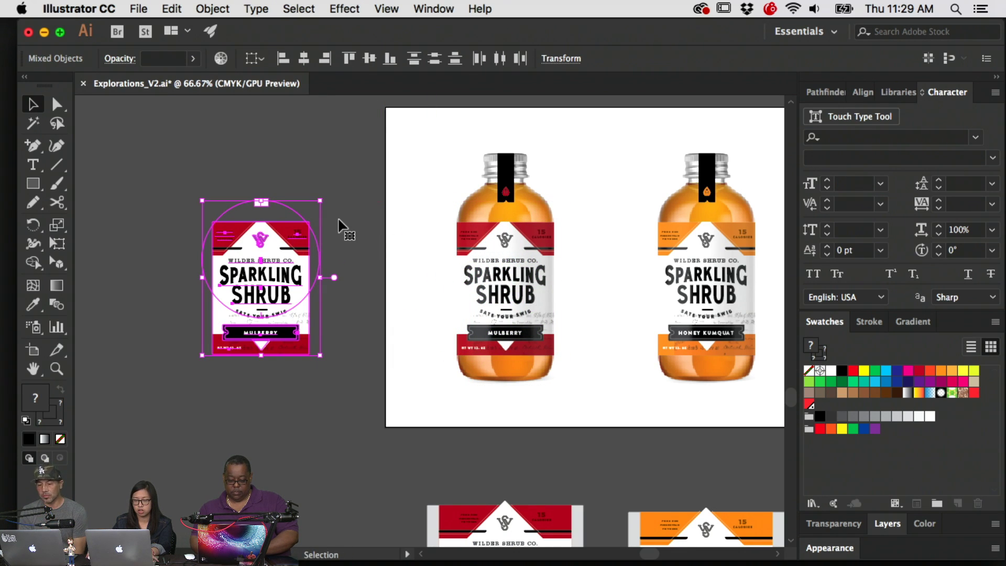
{"action": "left_click", "coordinate": [367, 224]}
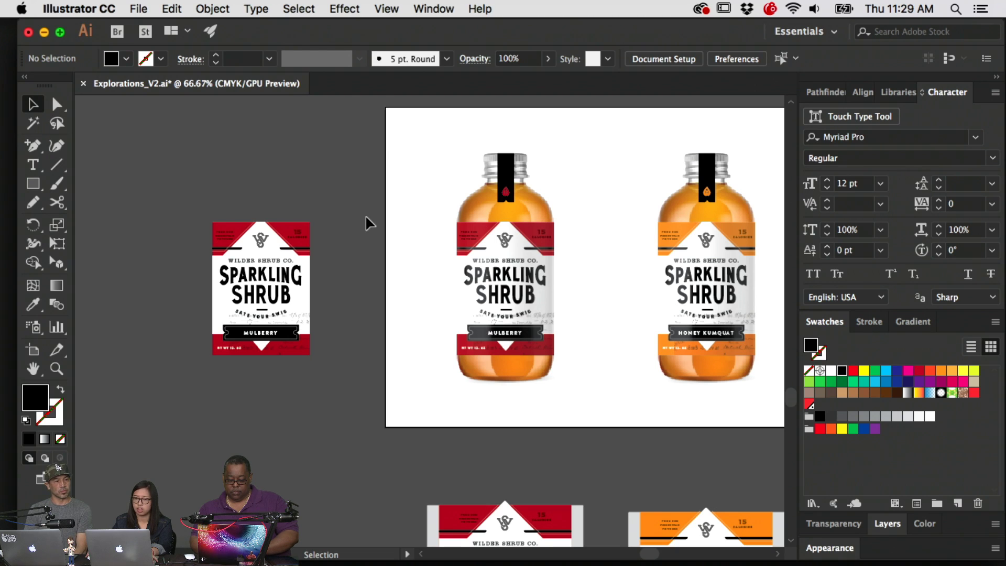
Release the clipping mask on the copied Mulberry label to expose its full-width artwork, leaving nothing selected
{"action": "scroll", "coordinate": [369, 223], "scroll_direction": "up", "scroll_amount": 1}
{"action": "scroll", "coordinate": [369, 222], "scroll_direction": "down", "scroll_amount": 1}
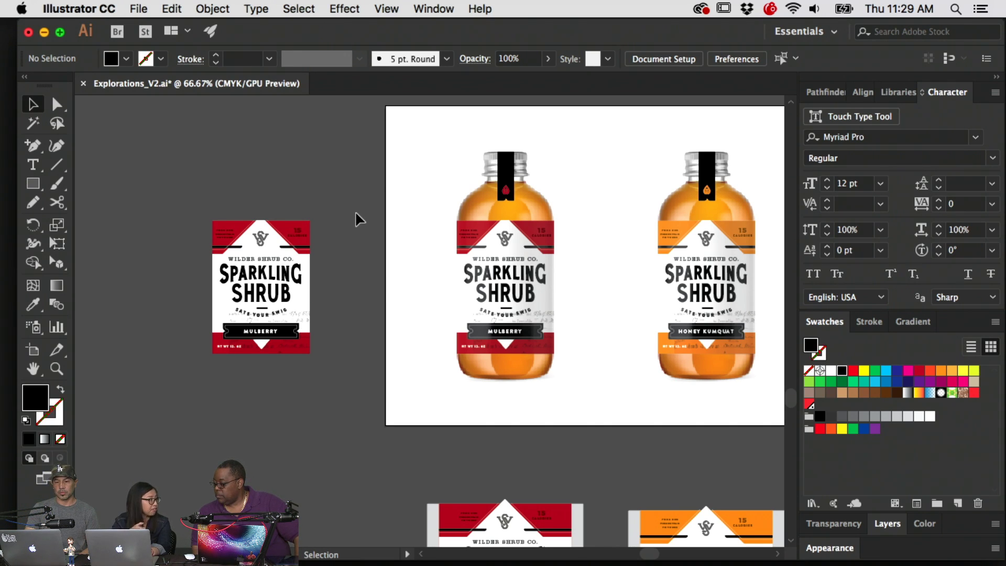
{"action": "left_click", "coordinate": [288, 286]}
{"action": "left_click", "coordinate": [368, 381]}
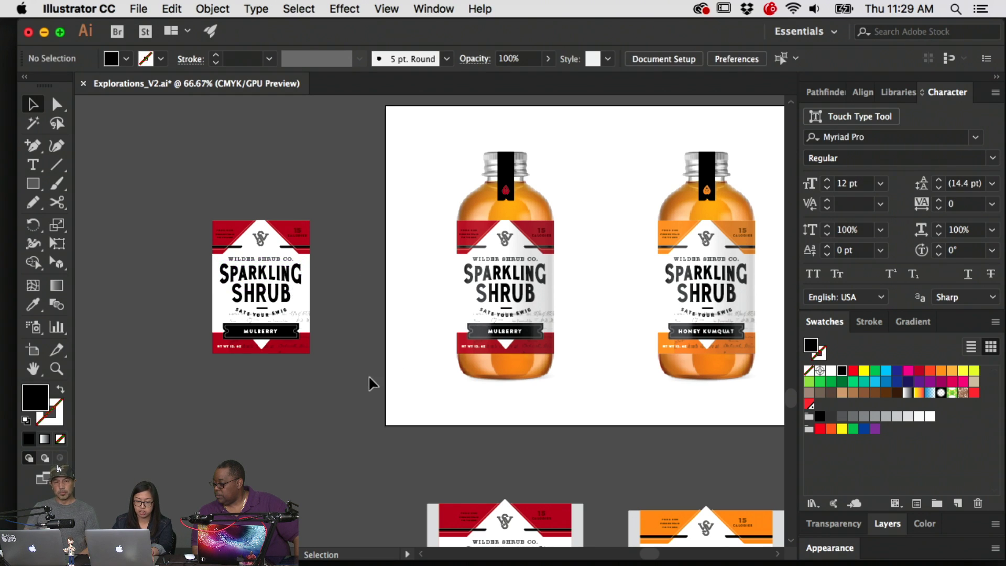
{"action": "left_click_drag", "start_coordinate": [367, 382], "coordinate": [190, 209]}
{"action": "key", "text": "super+alt+7"}
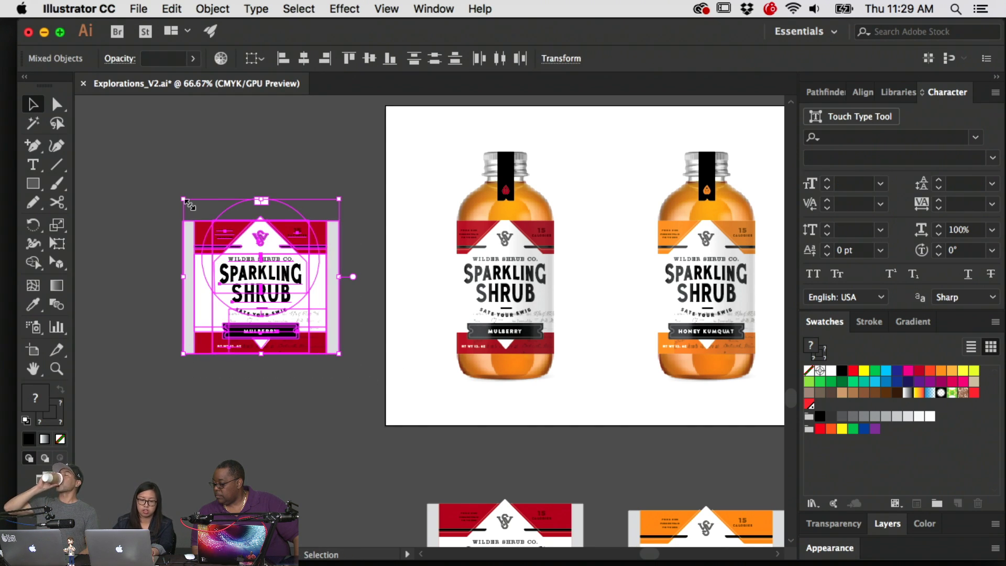
{"action": "left_click", "coordinate": [196, 185]}
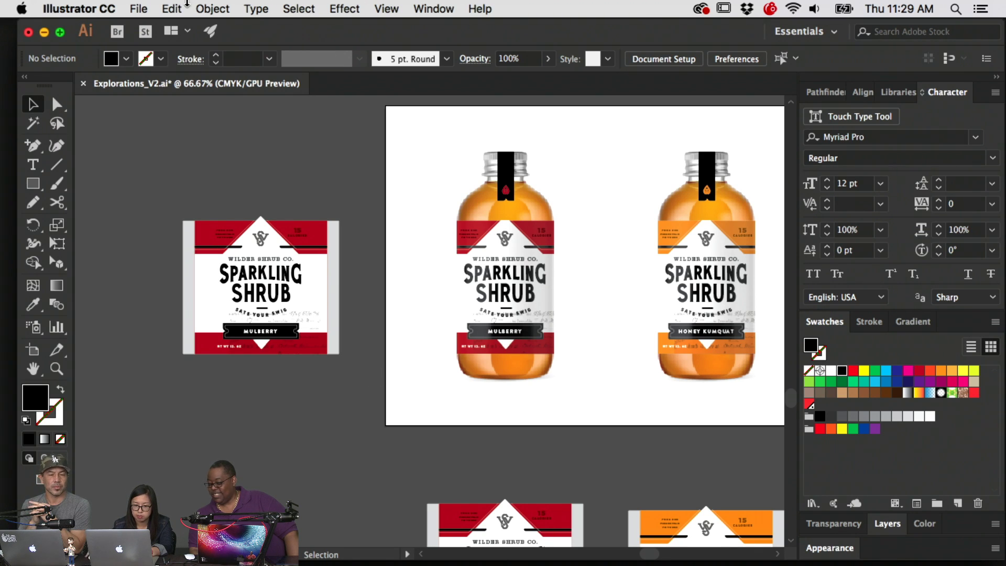
Switch to Finder and browse Renders > Psds > Original Template to the file 14080-juice_bottle.psd
{"action": "left_click", "coordinate": [44, 32]}
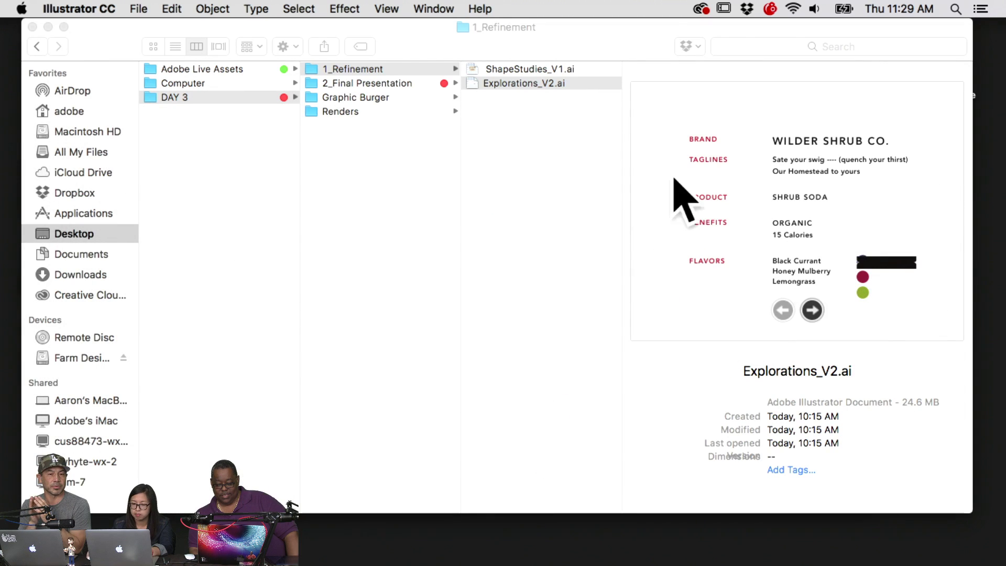
{"action": "left_click", "coordinate": [327, 111]}
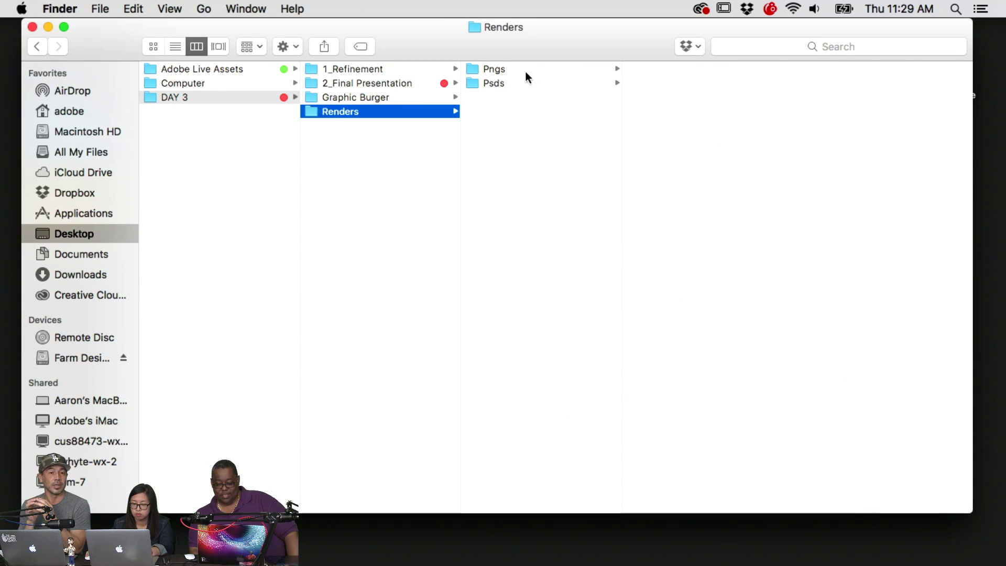
{"action": "left_click", "coordinate": [526, 83]}
{"action": "left_click", "coordinate": [671, 97]}
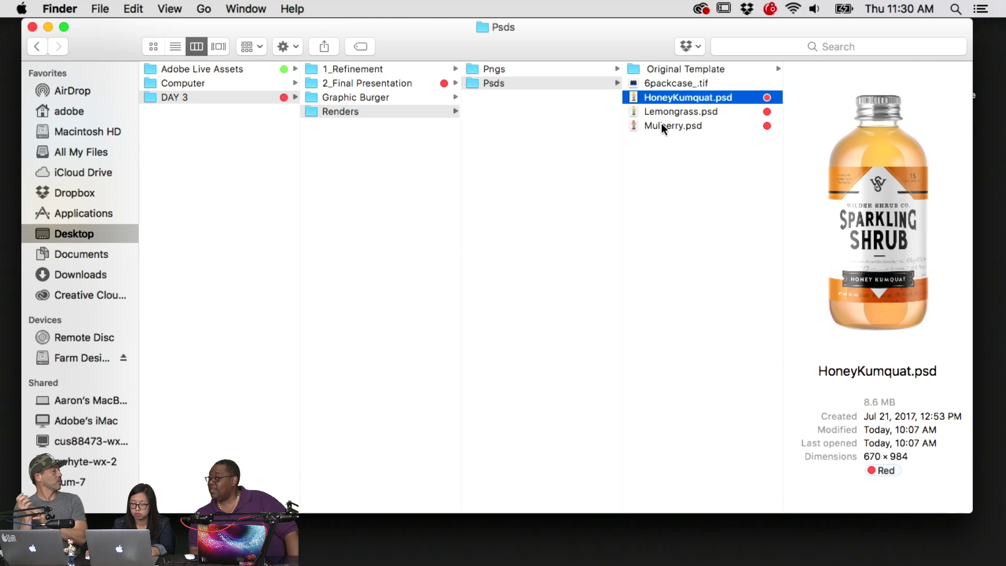
{"action": "left_click", "coordinate": [680, 69]}
{"action": "left_click", "coordinate": [837, 70]}
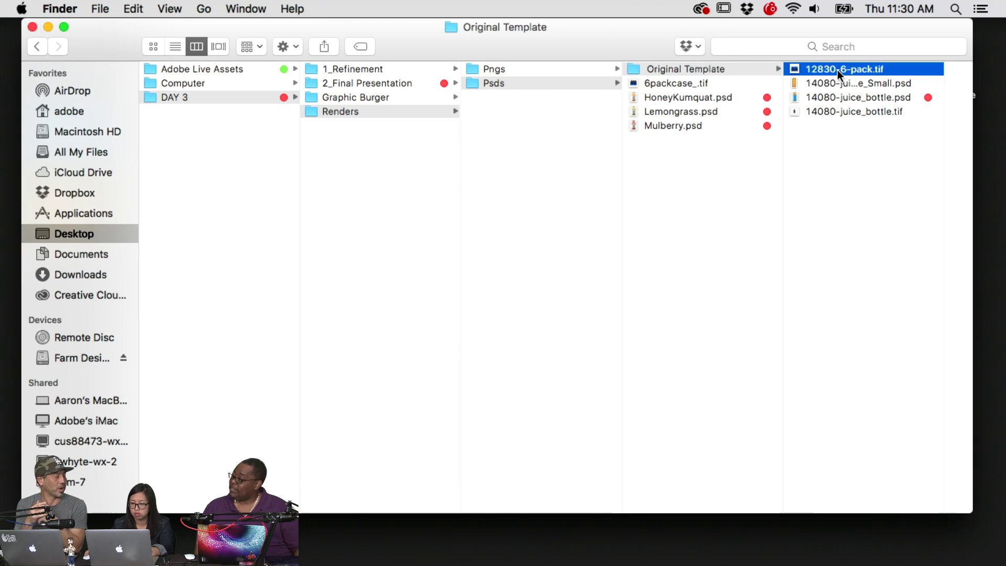
{"action": "left_click", "coordinate": [723, 98]}
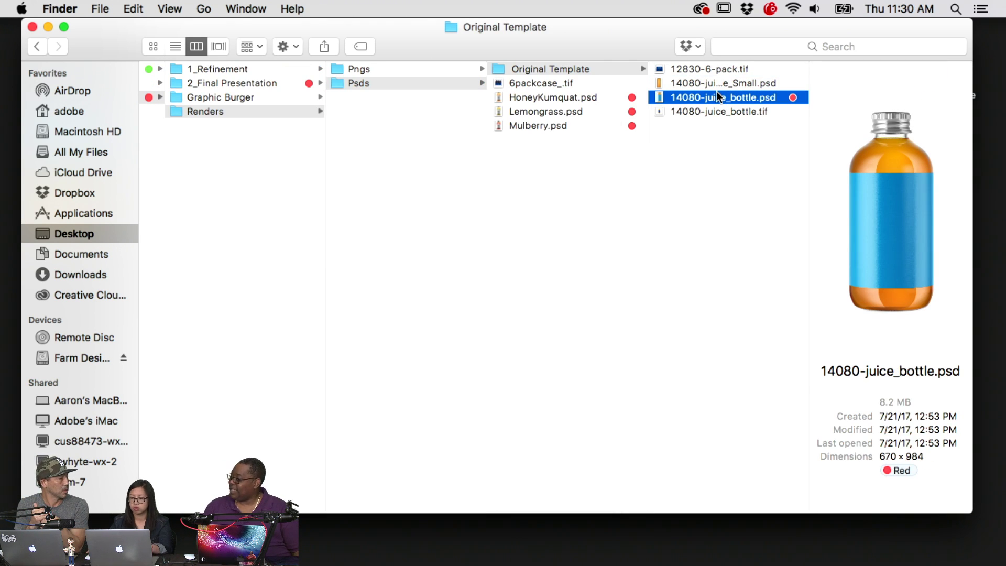
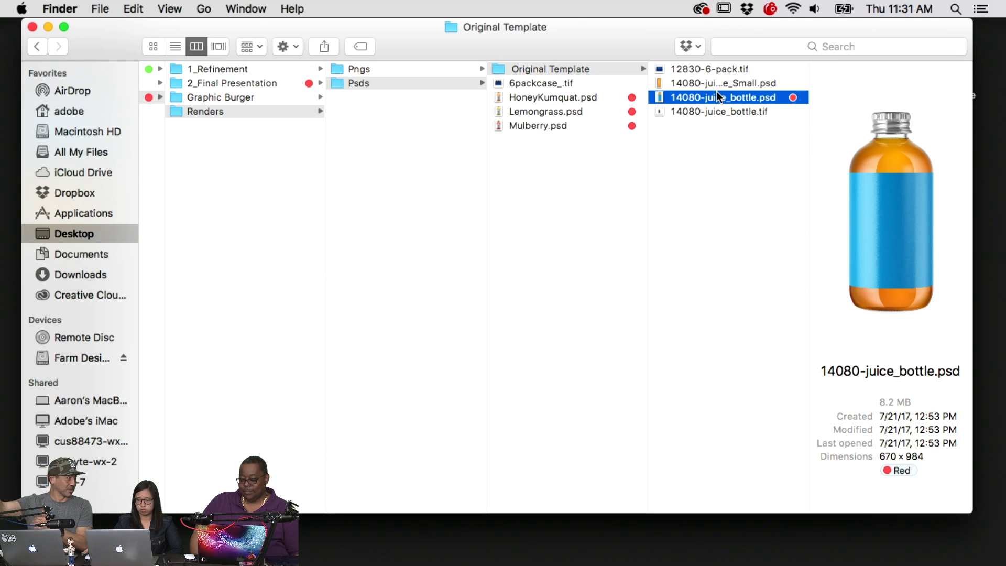
Compare the finished HoneyKumquat.psd render with the juice bottle files in the Original Template folder
{"action": "left_click", "coordinate": [523, 98]}
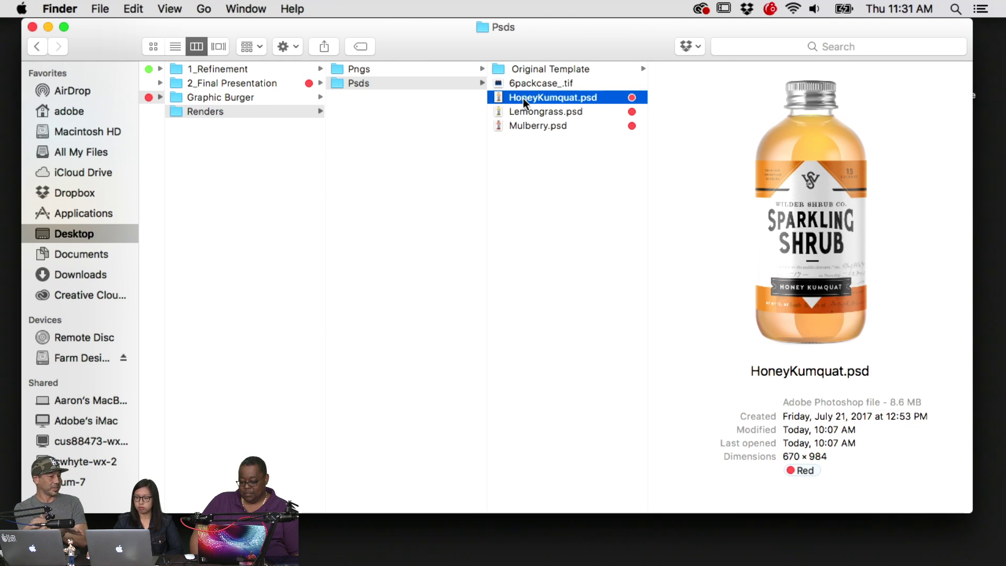
{"action": "left_click", "coordinate": [533, 69]}
{"action": "left_click", "coordinate": [704, 111]}
{"action": "left_click", "coordinate": [703, 102], "text": "shift"}
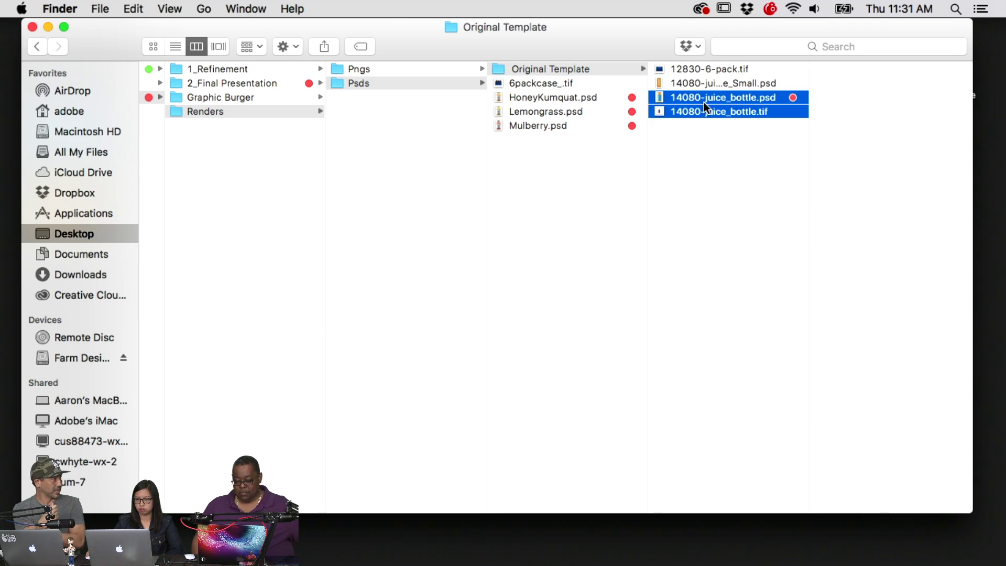
{"action": "left_click", "coordinate": [680, 81]}
{"action": "left_click", "coordinate": [681, 92]}
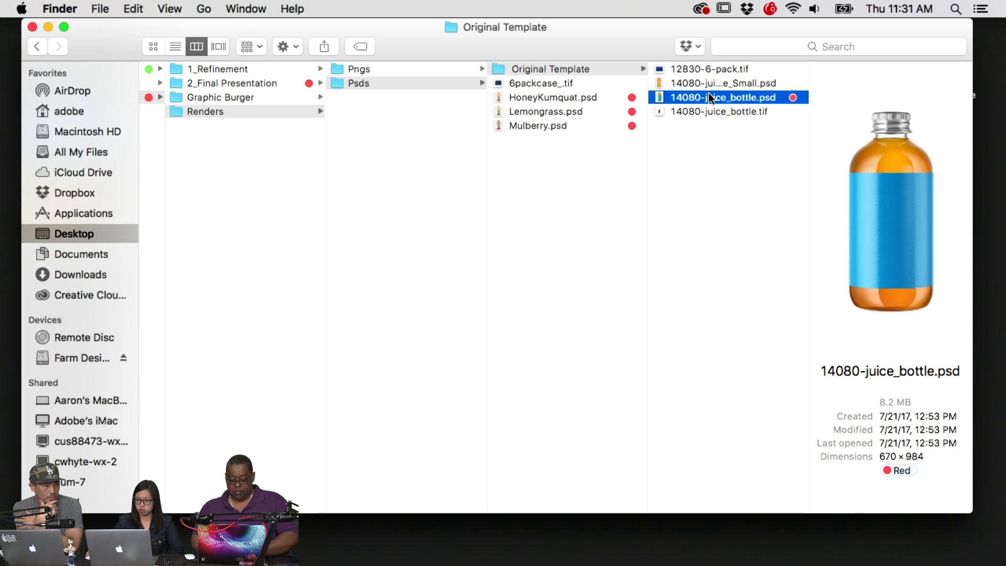
Preview the blue-label template 14080-juice_bottle.psd at large size and open it in Photoshop
{"action": "key", "text": "space"}
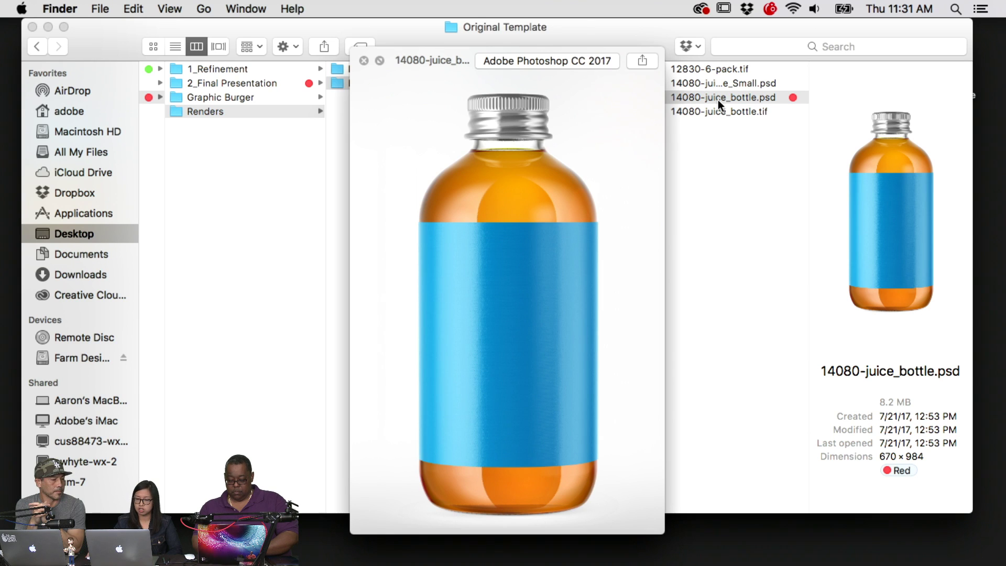
{"action": "key", "text": "space"}
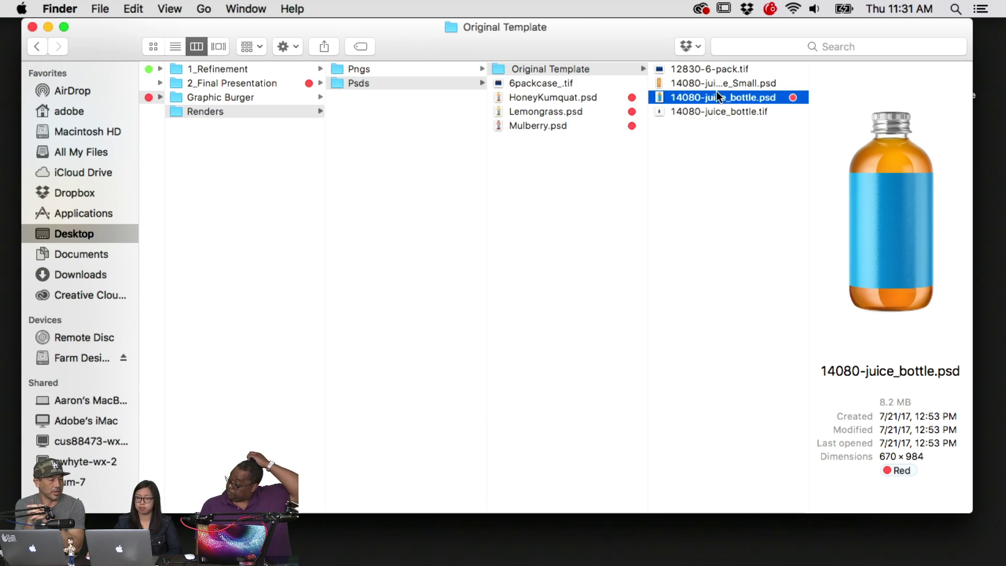
{"action": "double_click", "coordinate": [759, 97]}
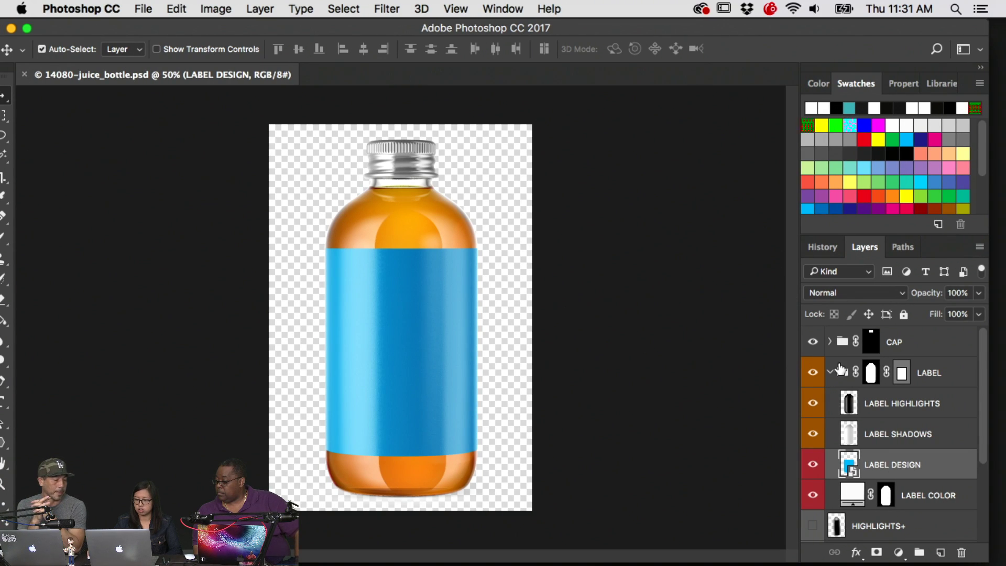
Collapse the LABEL layer group so only the bottle template's top-level layers are listed
{"action": "left_click", "coordinate": [830, 372]}
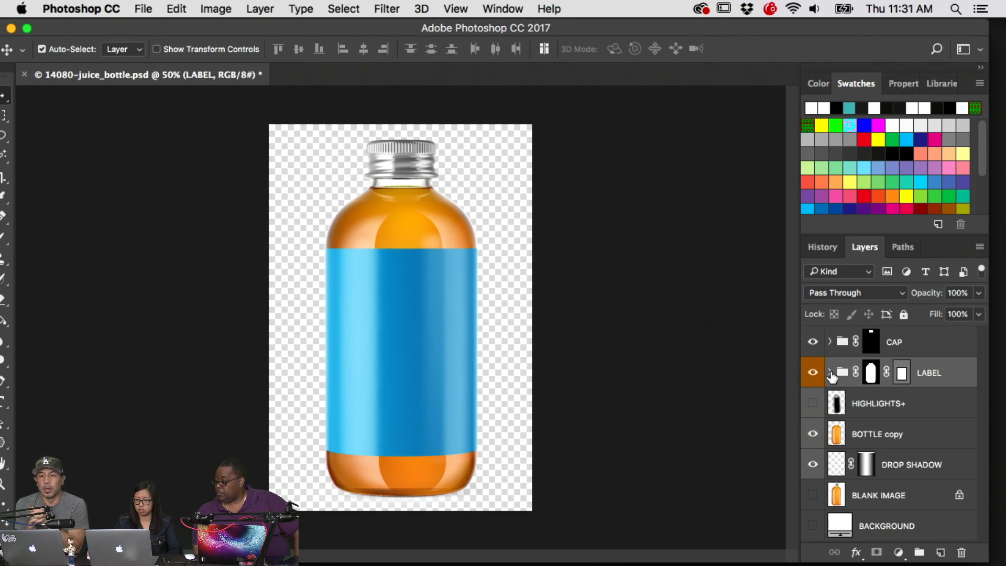
{"action": "left_click", "coordinate": [830, 374]}
{"action": "left_click", "coordinate": [831, 373]}
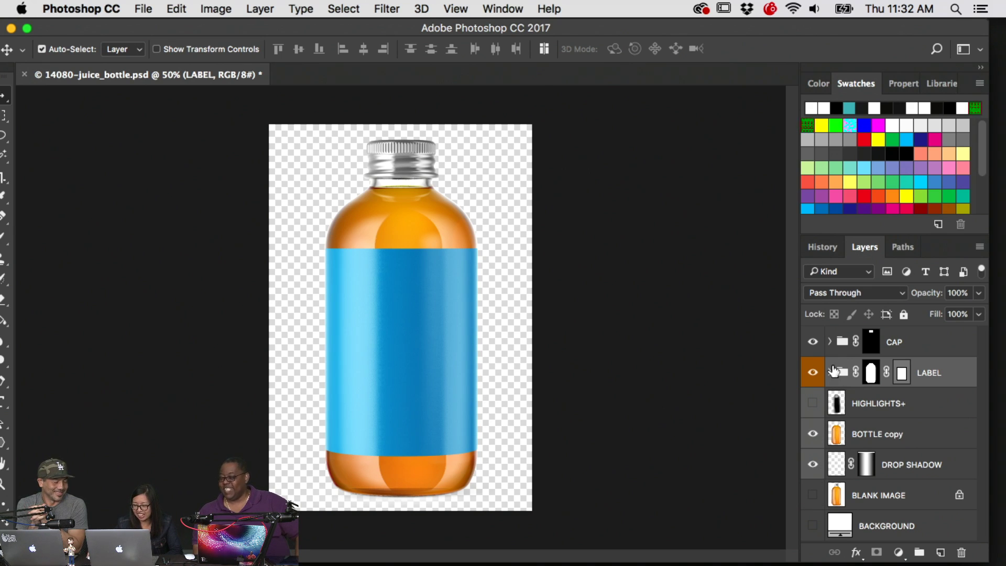
{"action": "left_click", "coordinate": [811, 403]}
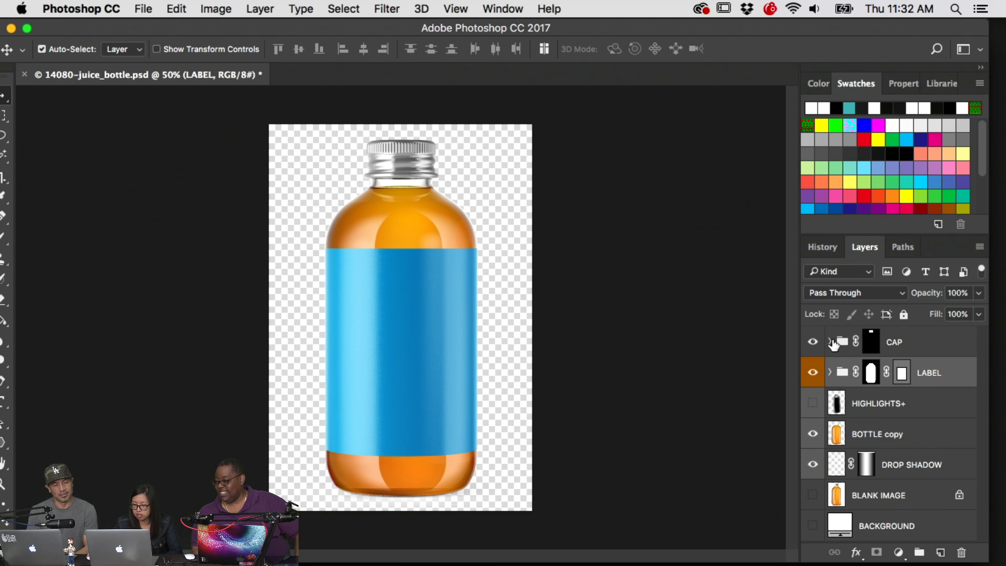
Expand the CAP layer group and set the CAP COLOR fill to a bright saturated red
{"action": "left_click", "coordinate": [830, 341]}
{"action": "double_click", "coordinate": [850, 434]}
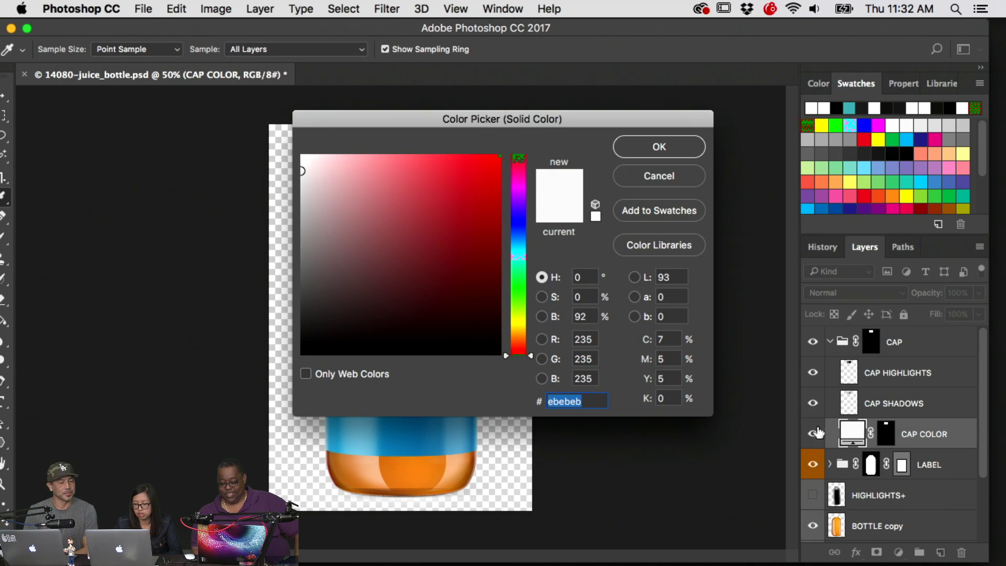
{"action": "left_click", "coordinate": [468, 245]}
{"action": "left_click", "coordinate": [498, 157]}
{"action": "left_click", "coordinate": [658, 147]}
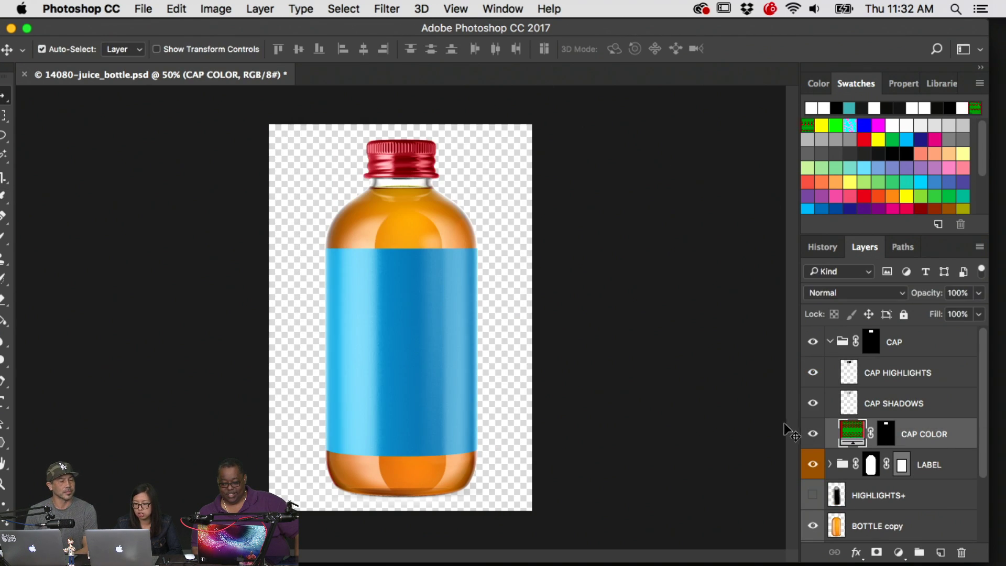
Hide the BOTTLE copy layer and show it again to check how it is separated from the cap and label
{"action": "scroll", "coordinate": [838, 472], "scroll_direction": "down", "scroll_amount": 3}
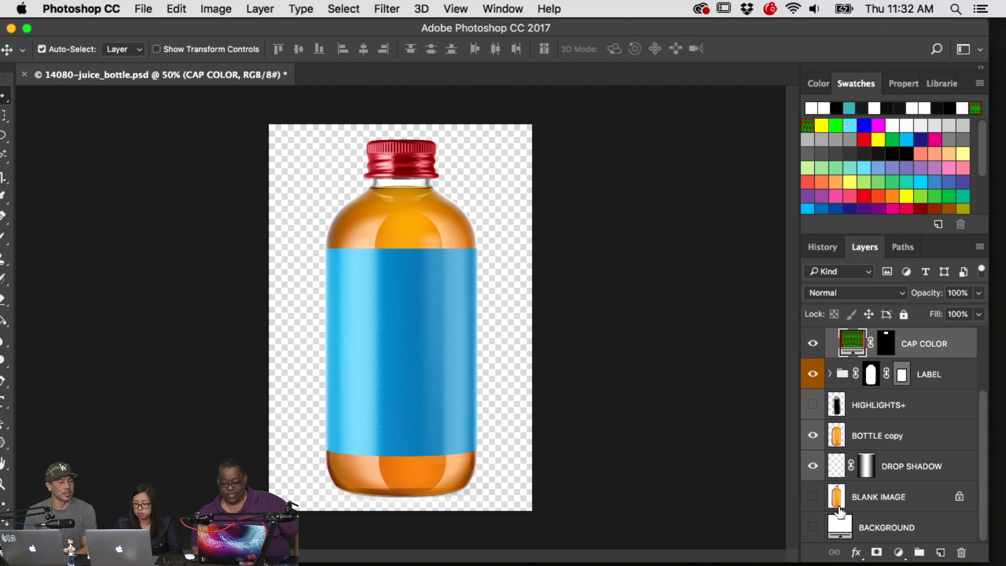
{"action": "left_click", "coordinate": [812, 435]}
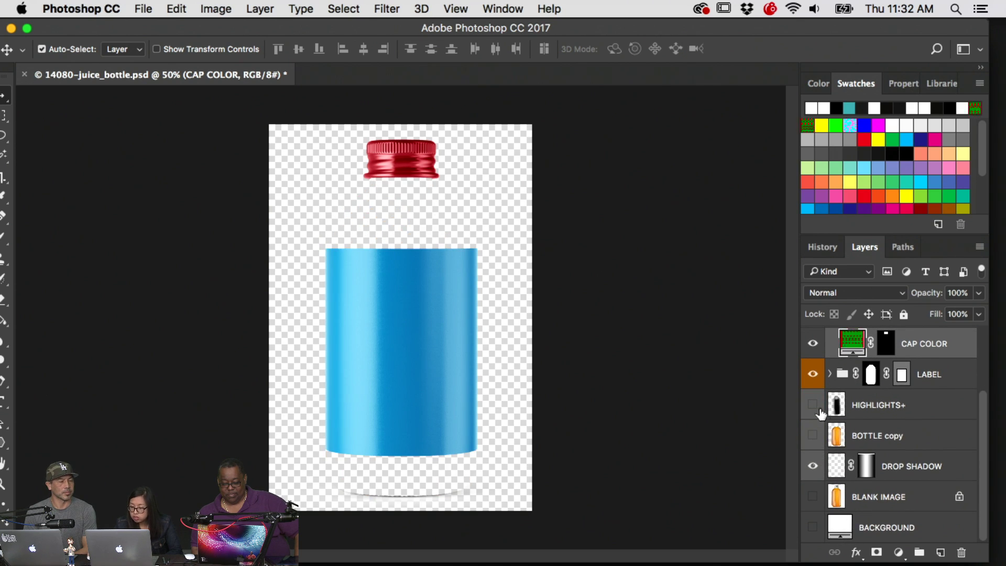
{"action": "left_click", "coordinate": [812, 435]}
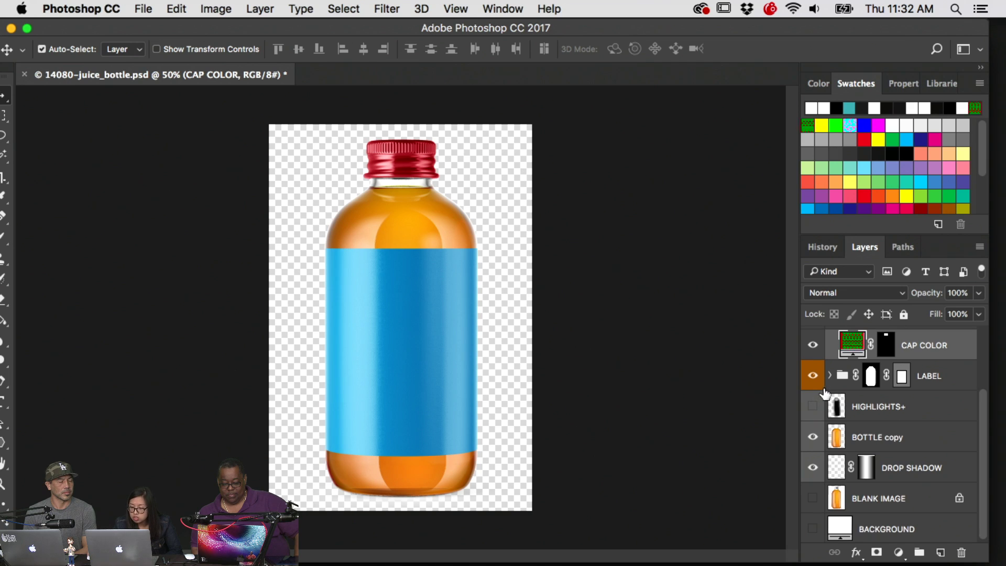
Hide and show the CAP HIGHLIGHTS and CAP SHADOWS layers to check how each one affects the red cap
{"action": "scroll", "coordinate": [824, 393], "scroll_direction": "up", "scroll_amount": 3}
{"action": "left_click", "coordinate": [812, 373]}
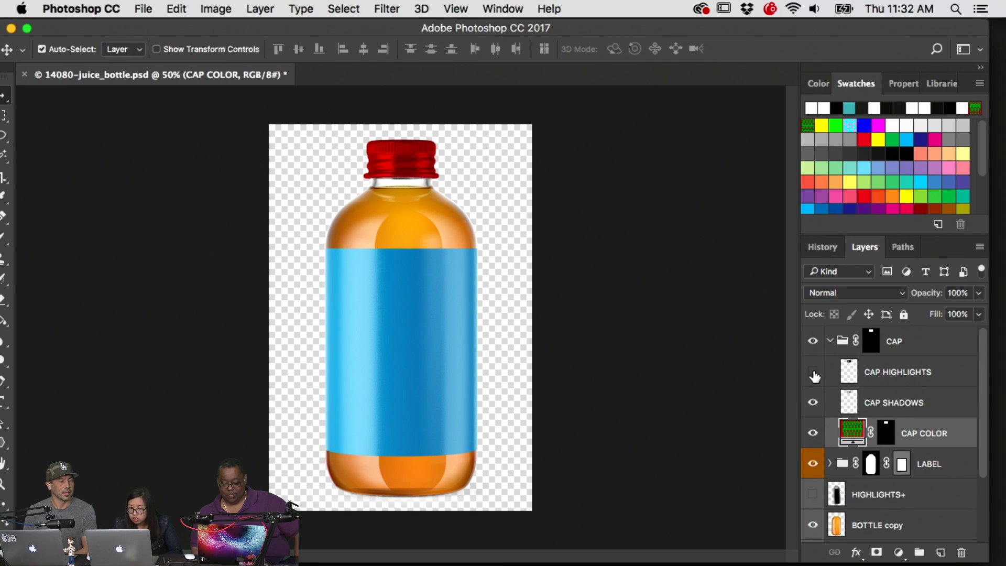
{"action": "left_click", "coordinate": [812, 373]}
{"action": "left_click", "coordinate": [813, 373]}
{"action": "left_click", "coordinate": [813, 373]}
{"action": "left_click", "coordinate": [813, 373]}
{"action": "left_click", "coordinate": [812, 373]}
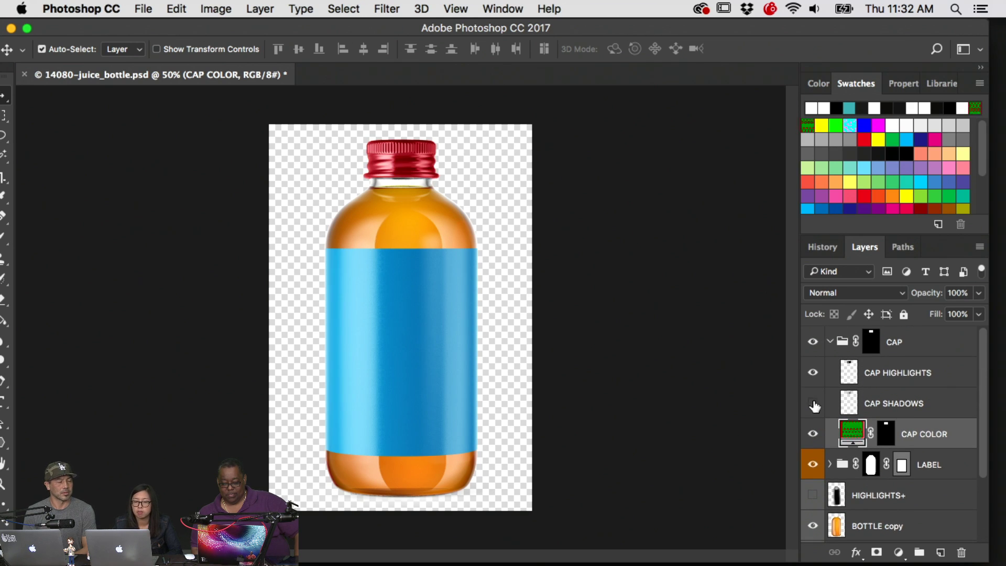
{"action": "left_click", "coordinate": [813, 403]}
{"action": "left_click", "coordinate": [813, 403]}
{"action": "scroll", "coordinate": [918, 413], "scroll_direction": "down", "scroll_amount": 3}
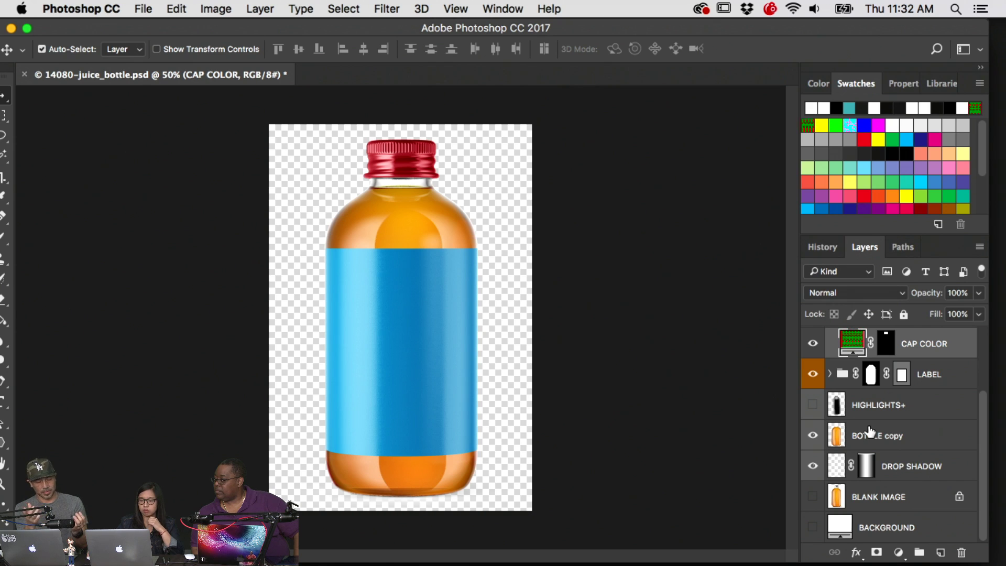
{"action": "scroll", "coordinate": [945, 373], "scroll_direction": "up", "scroll_amount": 3}
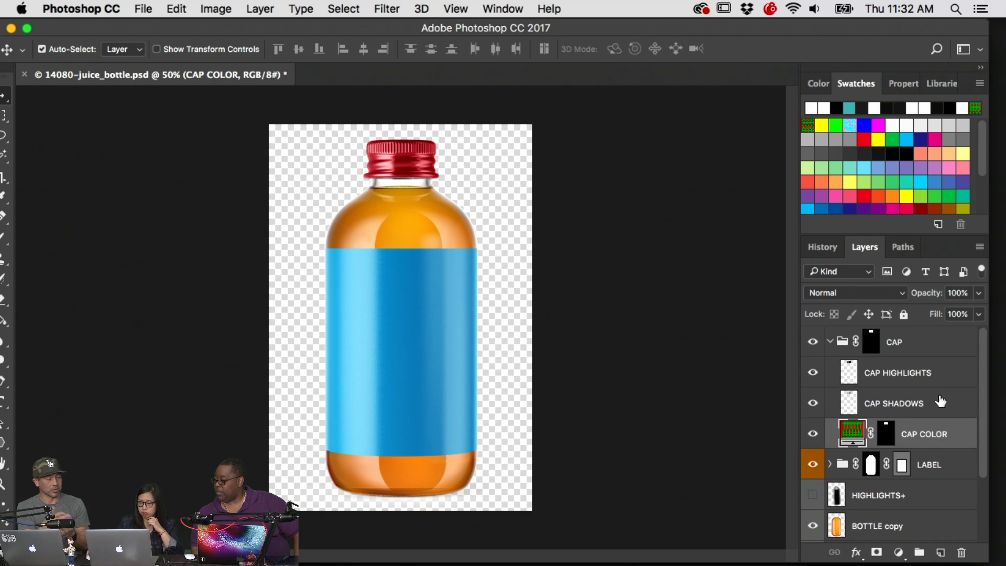
{"action": "scroll", "coordinate": [940, 401], "scroll_direction": "down", "scroll_amount": 3}
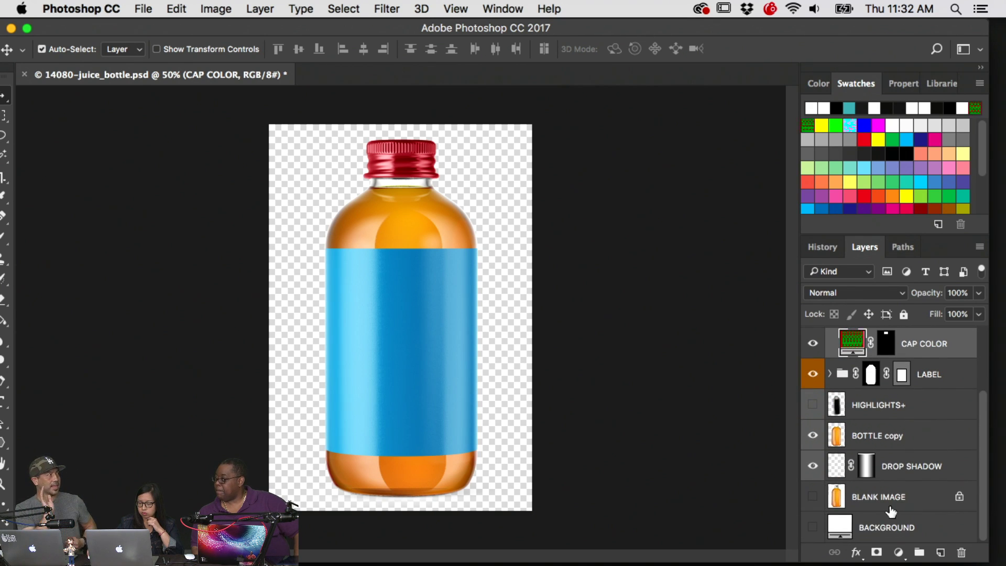
Narrow the Photoshop window and close the Finder windows showing the Original Template and V1 folders
{"action": "left_click_drag", "start_coordinate": [988, 563], "coordinate": [797, 560]}
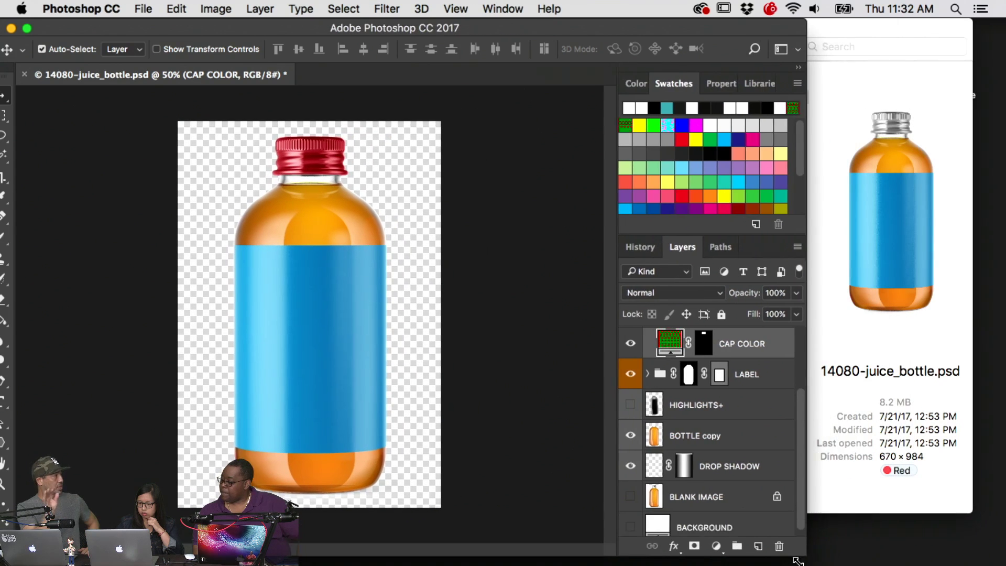
{"action": "left_click", "coordinate": [815, 33]}
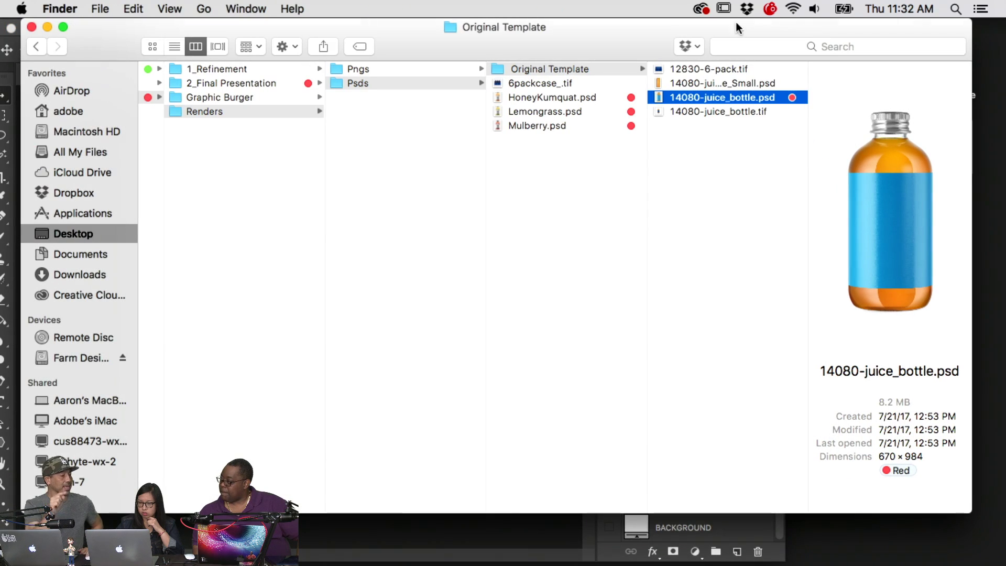
{"action": "left_click", "coordinate": [30, 27]}
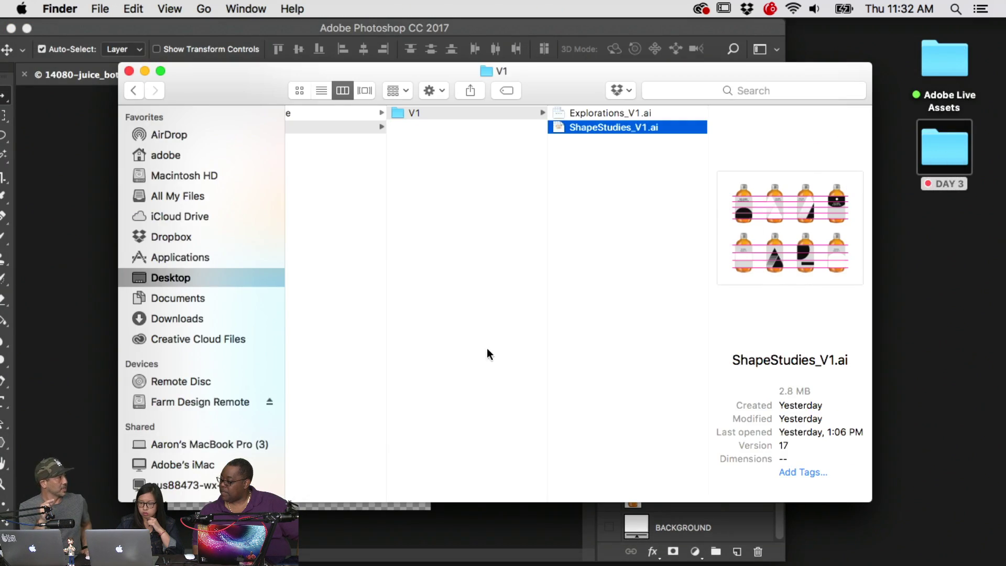
{"action": "left_click", "coordinate": [129, 71]}
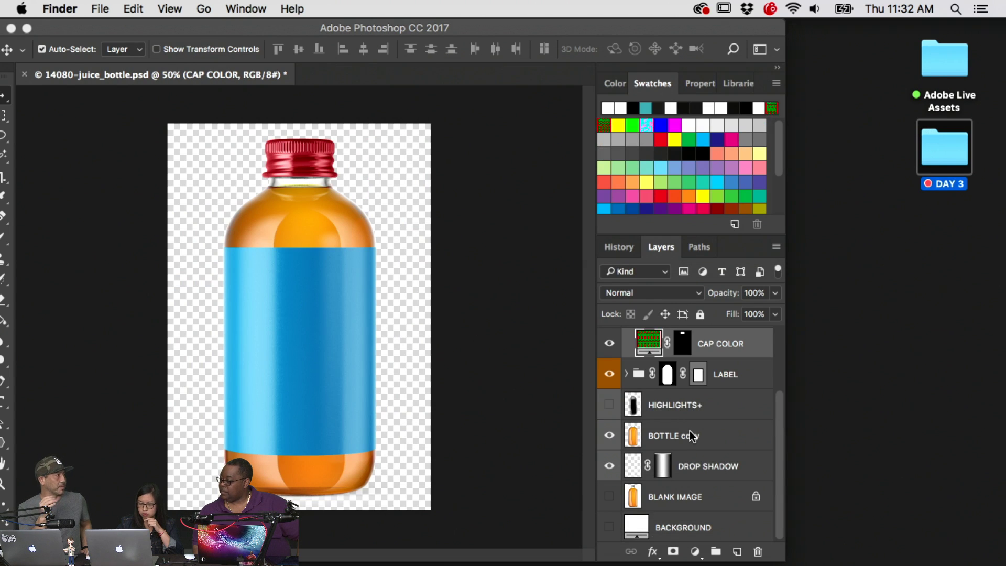
Expand the LABEL layer group and look through its highlights, shadows, design and color layers
{"action": "scroll", "coordinate": [692, 436], "scroll_direction": "up", "scroll_amount": 3}
{"action": "scroll", "coordinate": [693, 436], "scroll_direction": "down", "scroll_amount": 3}
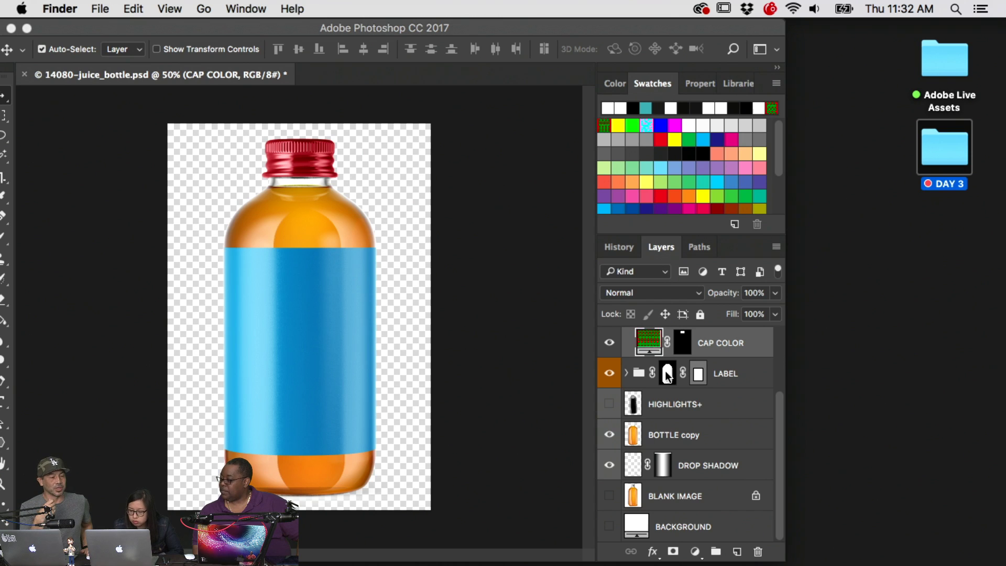
{"action": "left_click", "coordinate": [625, 373]}
{"action": "scroll", "coordinate": [692, 419], "scroll_direction": "down", "scroll_amount": 2}
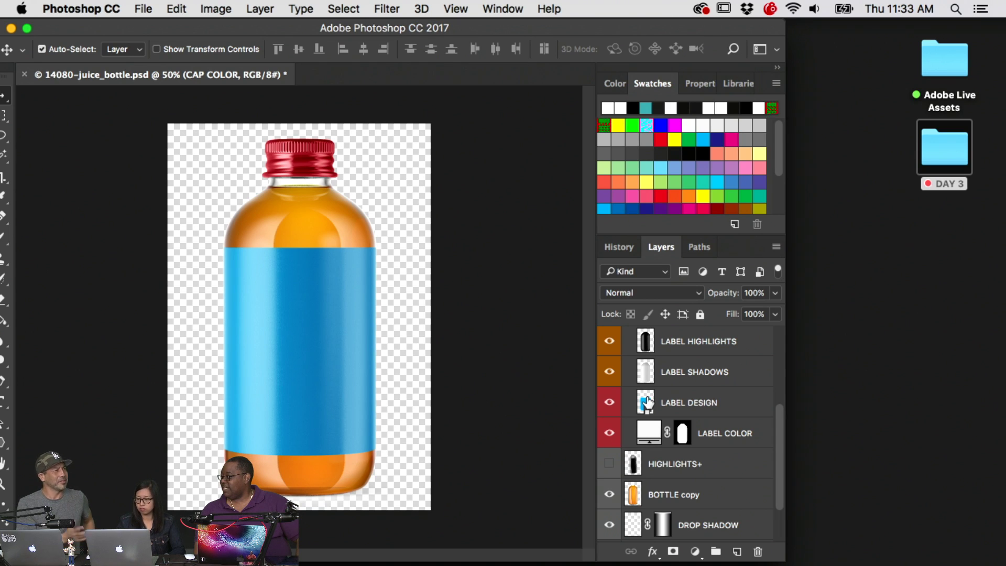
{"action": "left_click", "coordinate": [945, 66]}
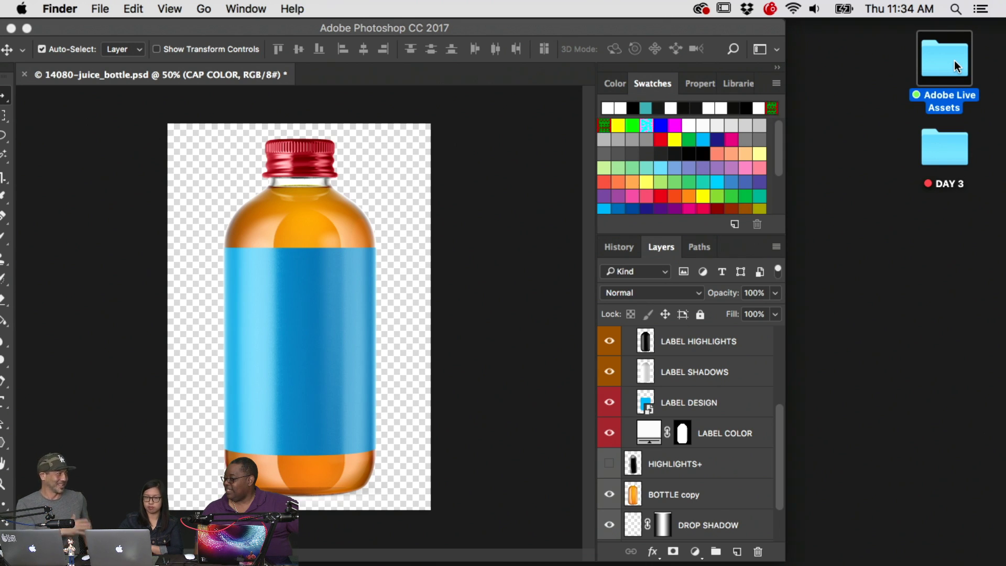
{"action": "scroll", "coordinate": [753, 366], "scroll_direction": "down", "scroll_amount": 3}
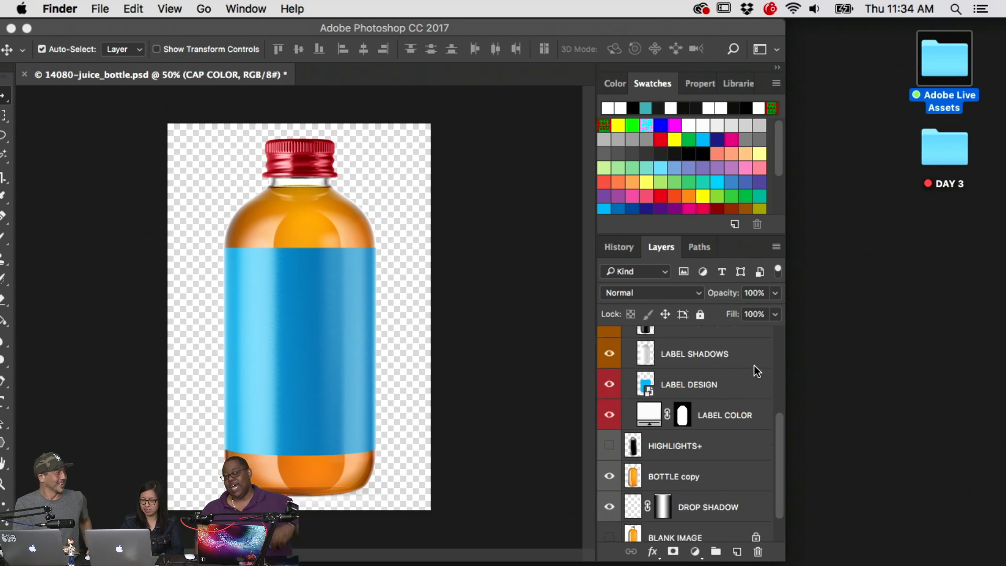
{"action": "scroll", "coordinate": [753, 366], "scroll_direction": "up", "scroll_amount": 2}
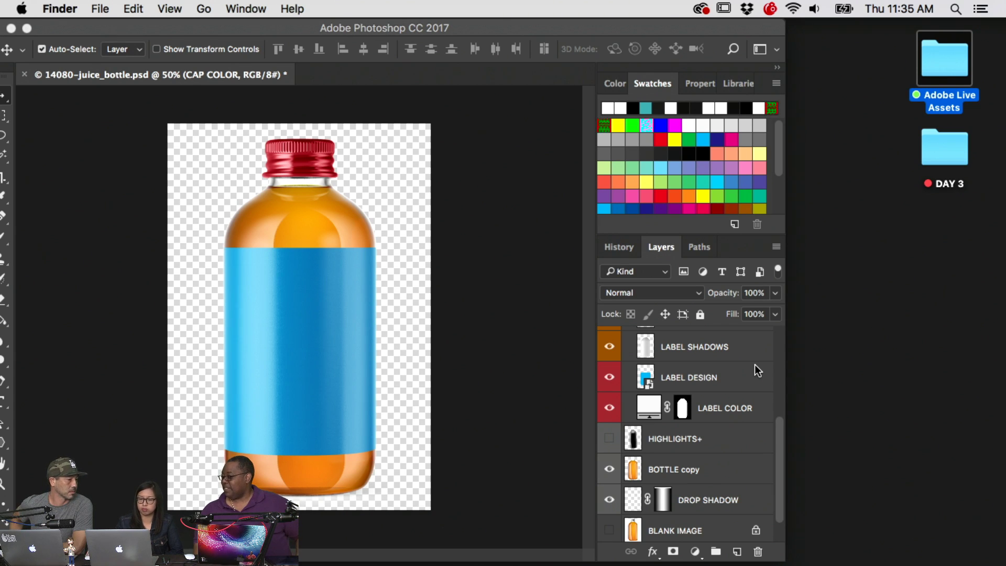
Shift the Photoshop window to bring its tools into view, and open the 4_MoodBoards folder inside Adobe Live Assets in Finder
{"action": "left_click", "coordinate": [472, 27]}
{"action": "mouse_move", "coordinate": [492, 27]}
{"action": "left_mouse_down"}
{"action": "mouse_move", "coordinate": [519, 24]}
{"action": "mouse_move", "coordinate": [510, 21]}
{"action": "left_mouse_up"}
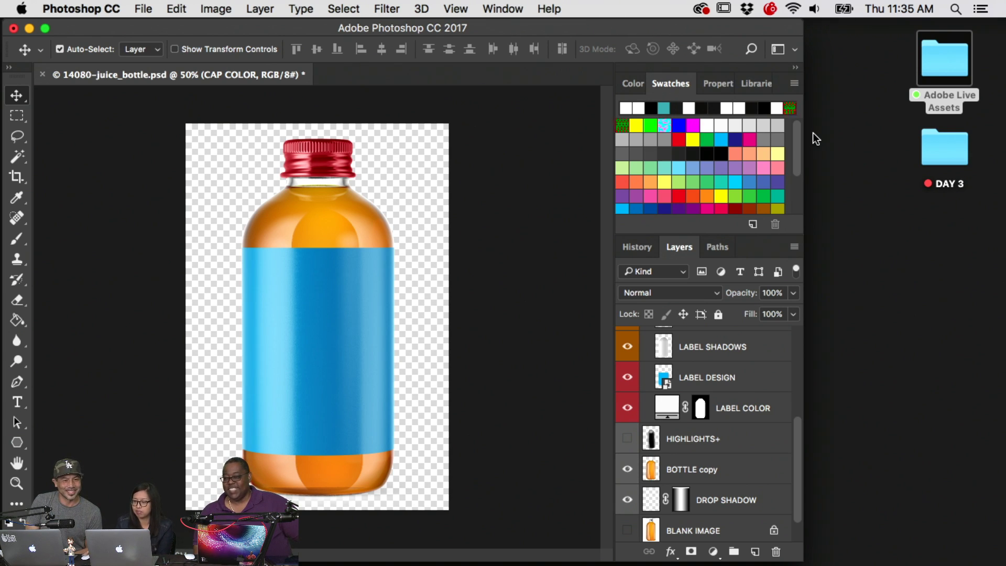
{"action": "double_click", "coordinate": [945, 63]}
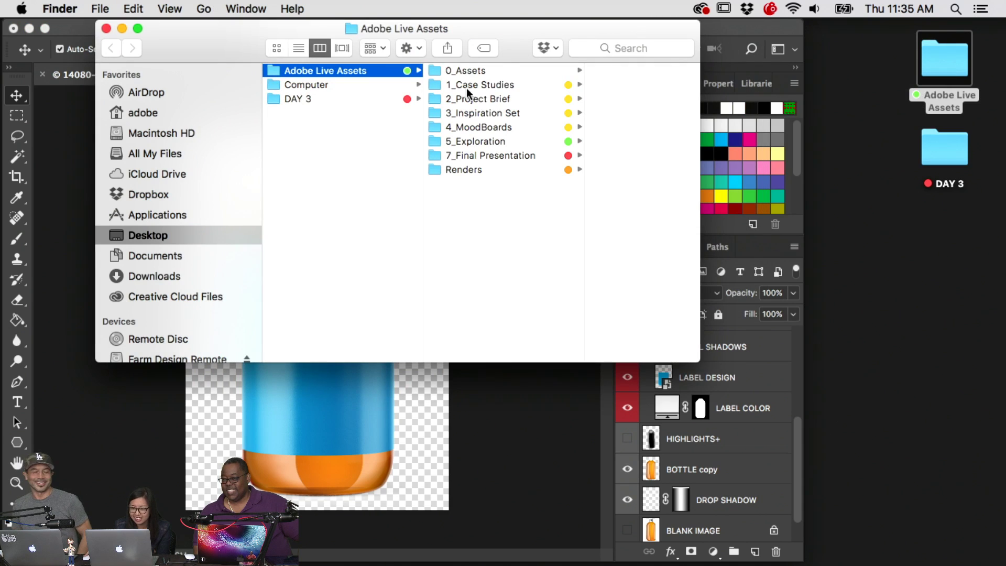
{"action": "left_click_drag", "start_coordinate": [535, 58], "coordinate": [799, 145]}
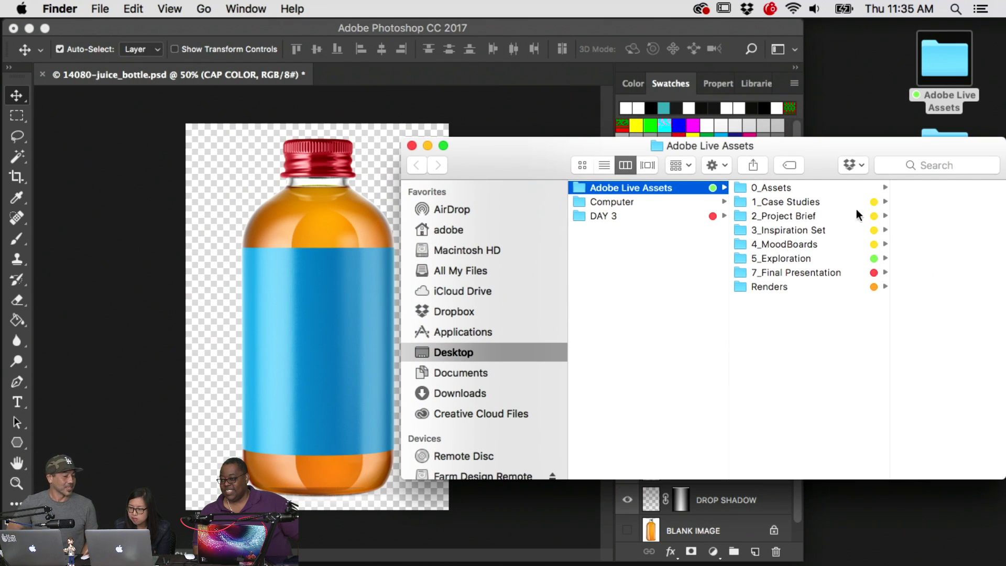
{"action": "left_click", "coordinate": [856, 213]}
{"action": "left_click", "coordinate": [790, 231]}
{"action": "left_click", "coordinate": [790, 244]}
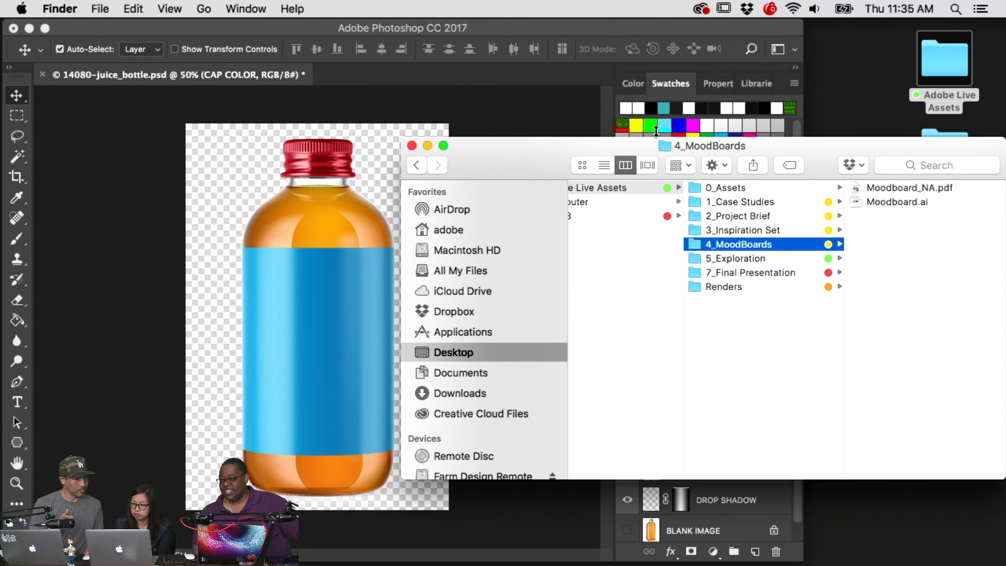
Arrange the Finder and Photoshop windows side by side and open the LABEL DESIGN smart object's contents for editing
{"action": "left_click_drag", "start_coordinate": [524, 147], "coordinate": [736, 164]}
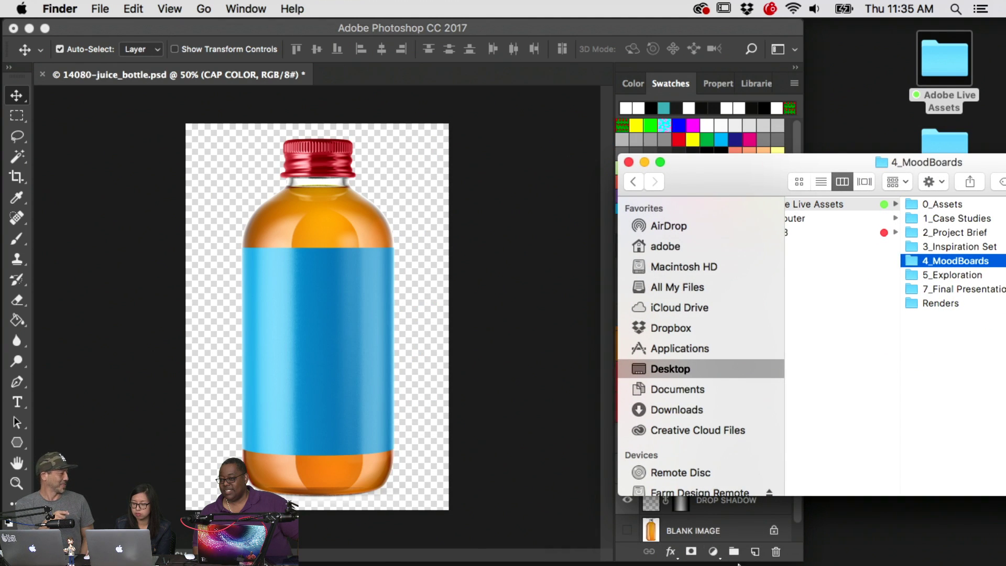
{"action": "left_click_drag", "start_coordinate": [802, 559], "coordinate": [553, 560]}
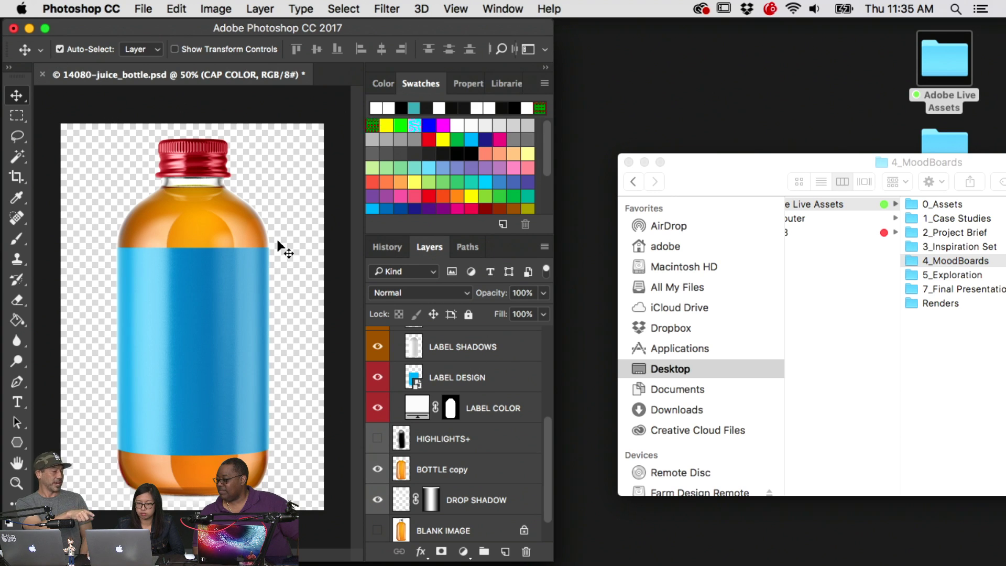
{"action": "left_click", "coordinate": [416, 370]}
{"action": "double_click", "coordinate": [417, 369]}
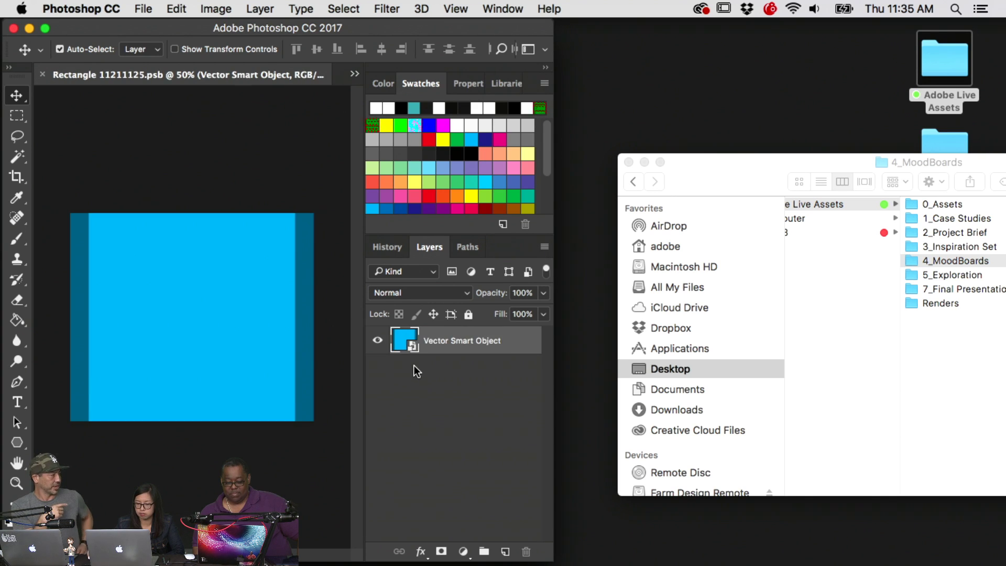
Bring the Finder window fully into reach and open the Modern Elements folder inside 3_Inspiration Set
{"action": "left_click", "coordinate": [969, 260]}
{"action": "double_click", "coordinate": [788, 159]}
{"action": "left_click", "coordinate": [817, 278]}
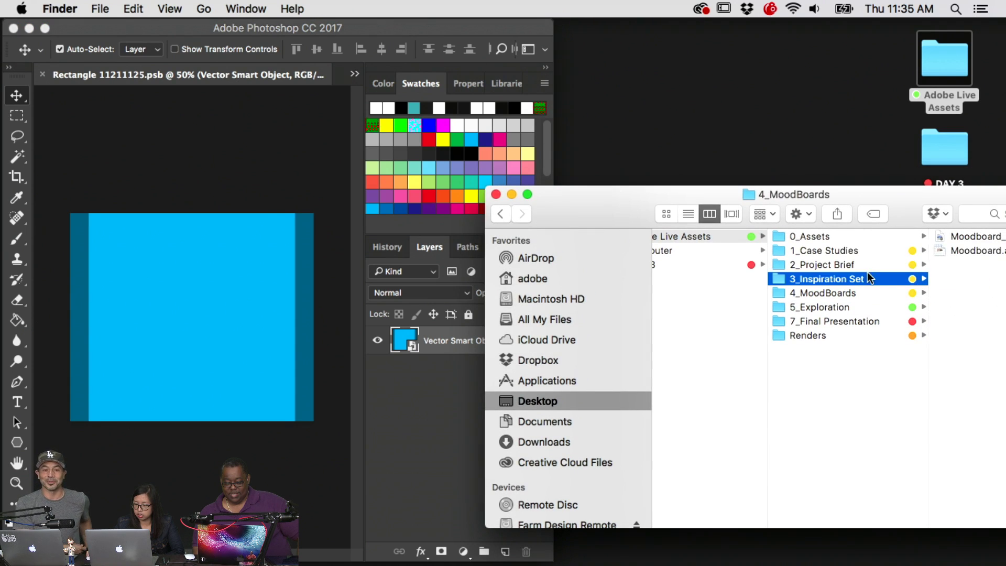
{"action": "left_click", "coordinate": [965, 264]}
{"action": "left_click", "coordinate": [830, 294]}
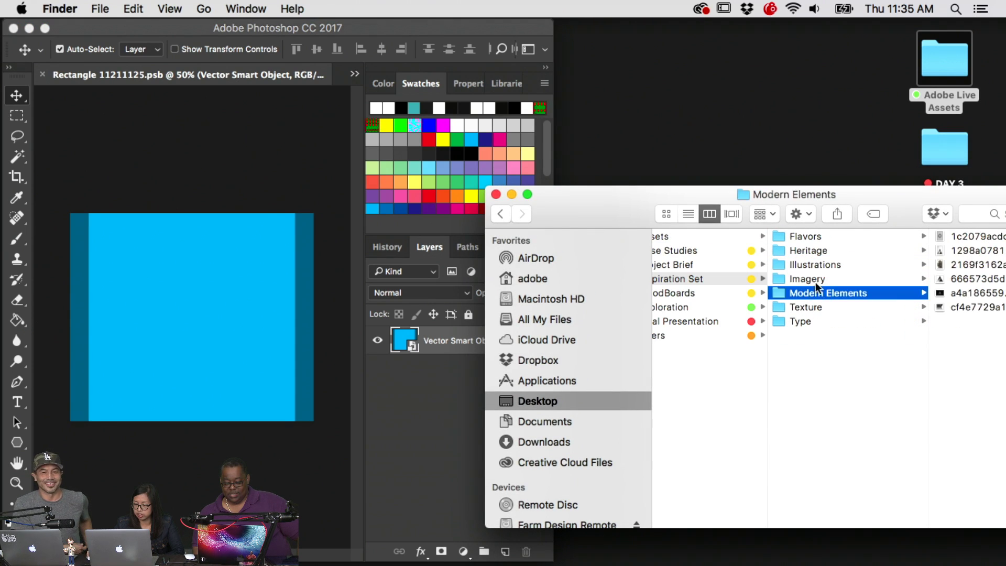
Place the black hand illustration 2169f3162a…6b179cc.jpg in the label artwork and enlarge it to about 50% to cover the bright blue area
{"action": "left_click", "coordinate": [974, 265]}
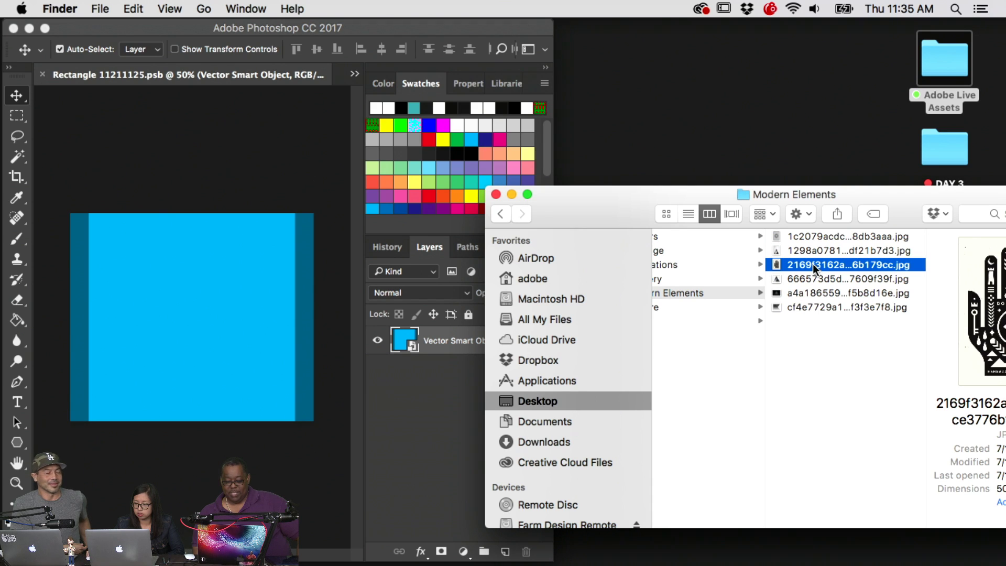
{"action": "left_click", "coordinate": [813, 250]}
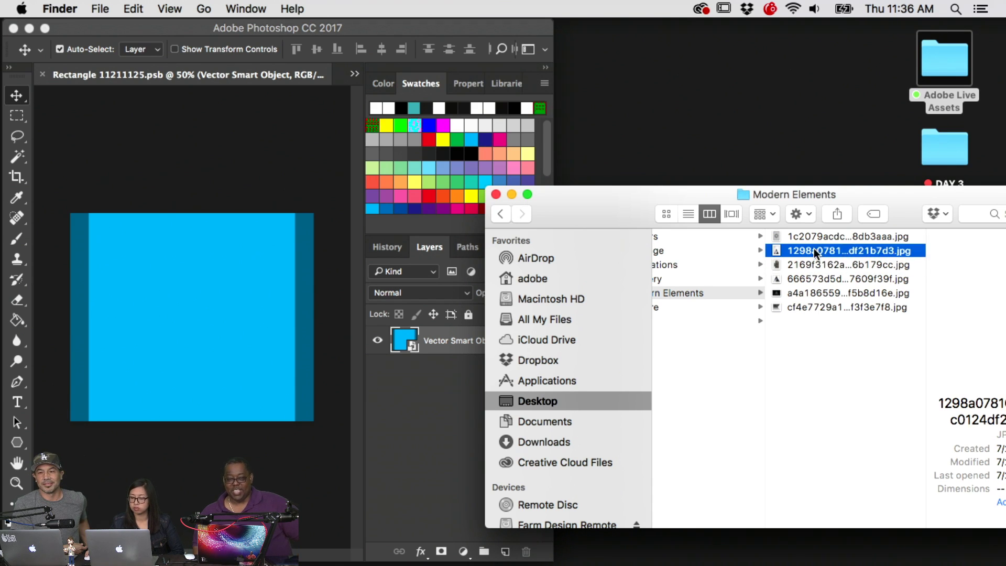
{"action": "left_click", "coordinate": [815, 264]}
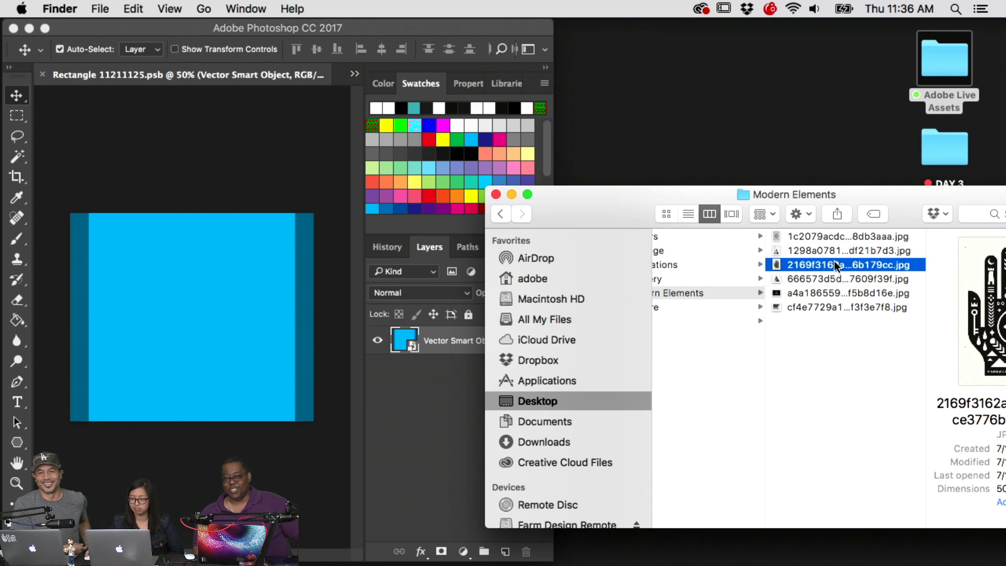
{"action": "left_click_drag", "start_coordinate": [826, 264], "coordinate": [124, 231]}
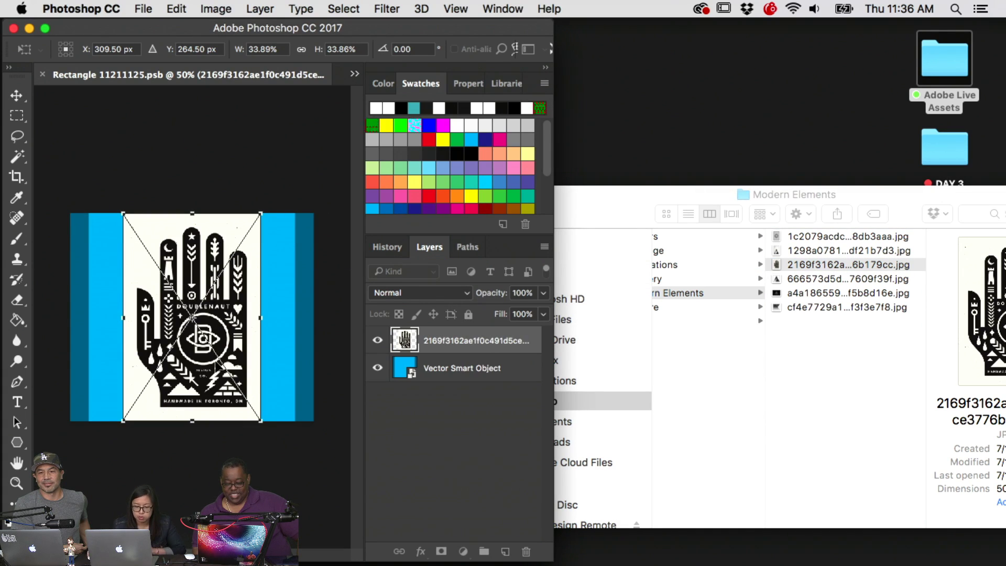
{"action": "left_click_drag", "start_coordinate": [260, 426], "coordinate": [292, 468]}
{"action": "left_click_drag", "start_coordinate": [124, 214], "coordinate": [89, 163]}
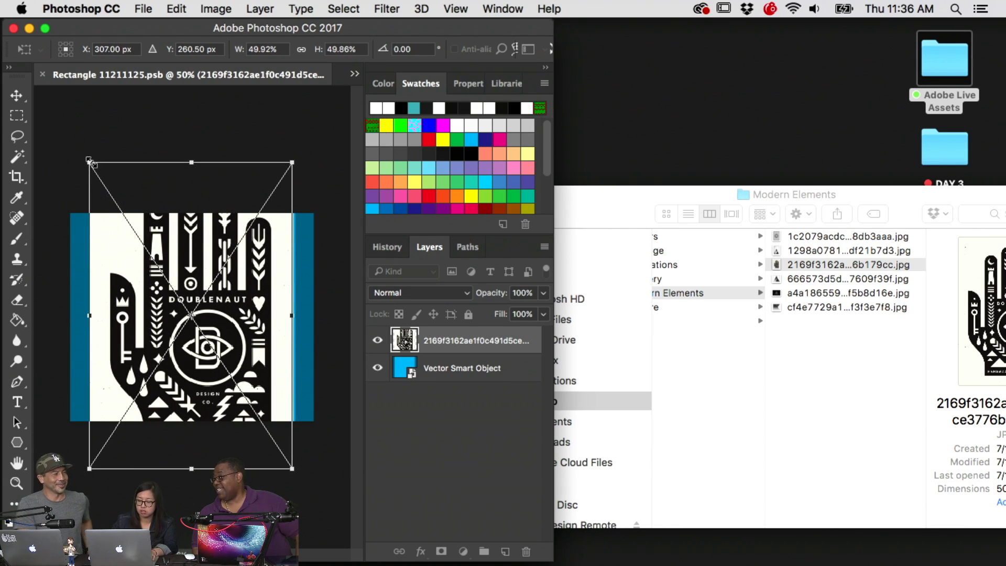
{"action": "left_click_drag", "start_coordinate": [292, 468], "coordinate": [296, 470]}
{"action": "key", "text": "Return"}
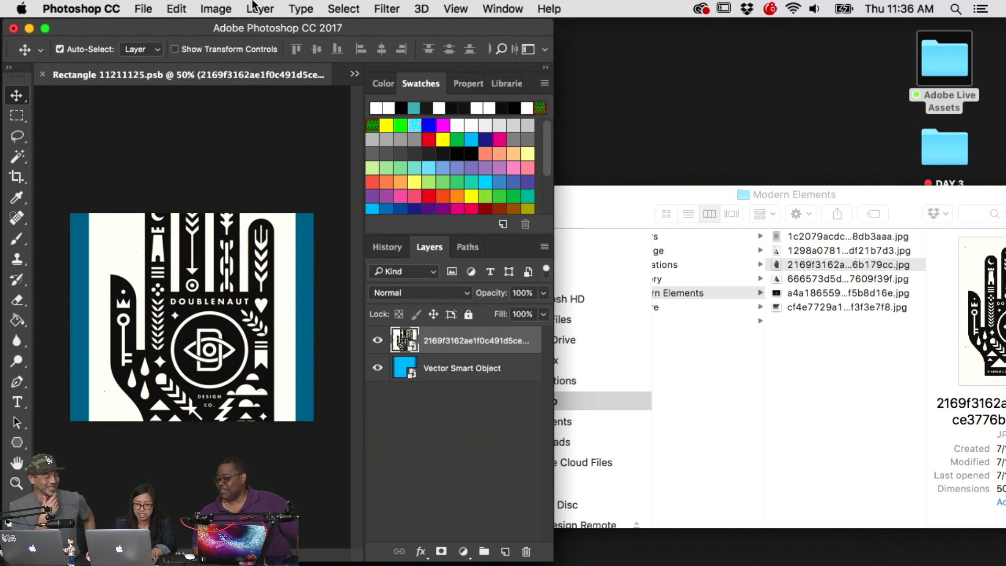
Widen the Photoshop window, save the edited label artwork, and switch to 14080-juice_bottle.psd to view the updated label
{"action": "left_click_drag", "start_coordinate": [553, 559], "coordinate": [782, 559]}
{"action": "key", "text": "super+s"}
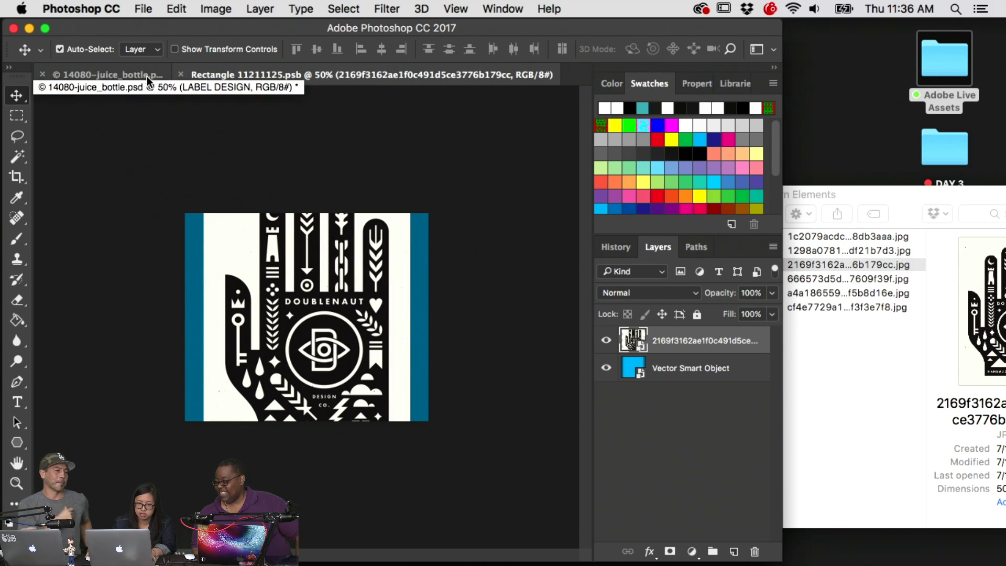
{"action": "left_click", "coordinate": [128, 74]}
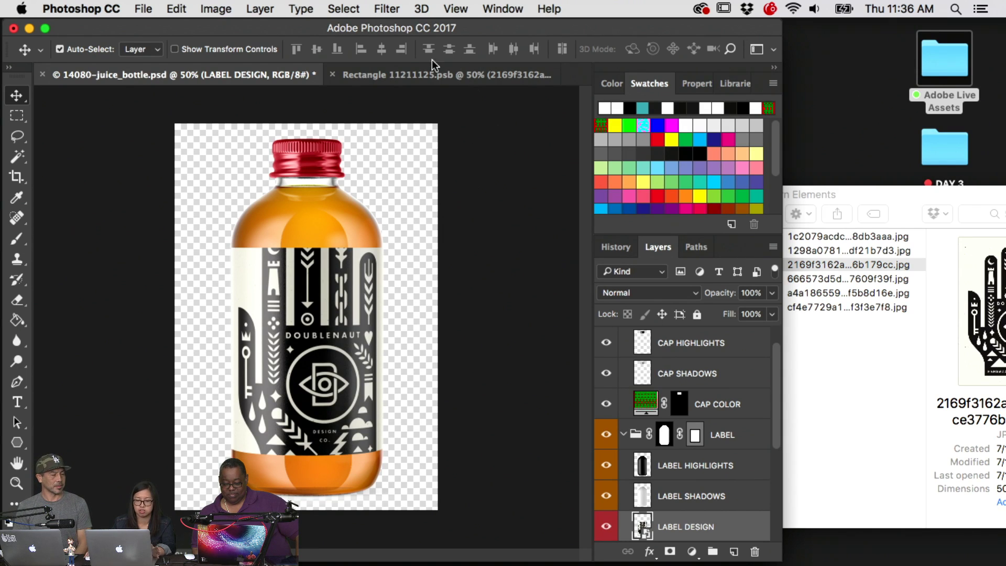
Close the label artwork Rectangle 11211125.psb and the bottle template 14080-juice_bottle.psd
{"action": "left_click", "coordinate": [393, 76]}
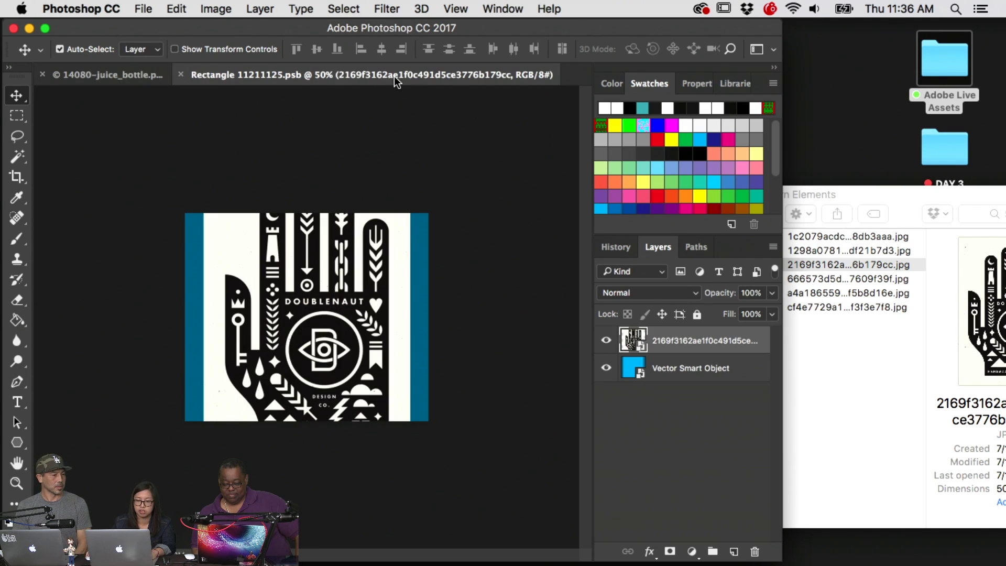
{"action": "left_click", "coordinate": [182, 75]}
{"action": "left_click", "coordinate": [14, 28]}
{"action": "left_click", "coordinate": [479, 221]}
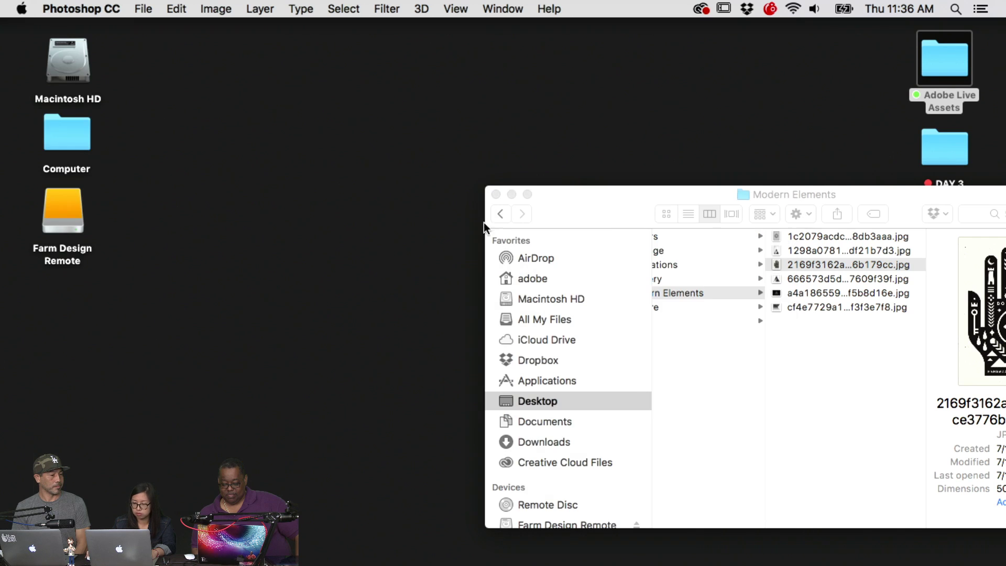
Minimize the Modern Elements Finder window and open the DAY 3 folder from the desktop
{"action": "left_click_drag", "start_coordinate": [789, 187], "coordinate": [437, 130]}
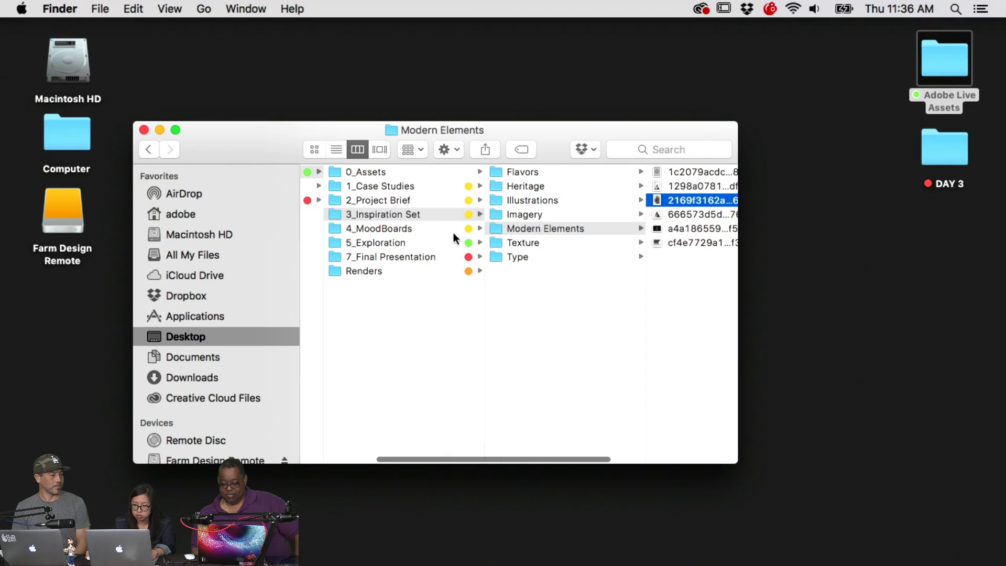
{"action": "left_click", "coordinate": [159, 130]}
{"action": "double_click", "coordinate": [937, 149]}
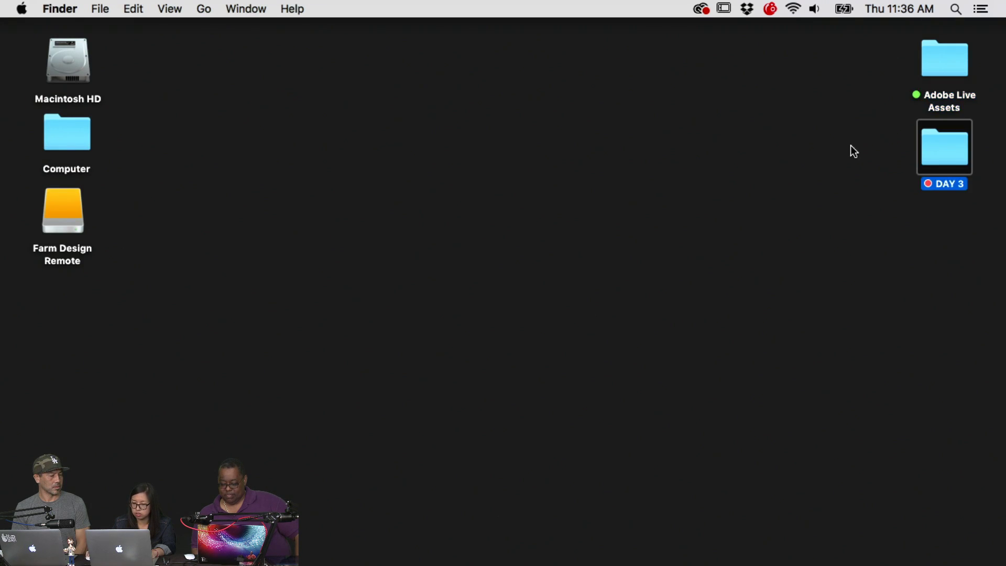
Open HoneyKumquat.psd, Lemongrass.psd and Mulberry.psd together from the Psds folder inside Renders
{"action": "left_click", "coordinate": [361, 99]}
{"action": "left_click", "coordinate": [370, 111]}
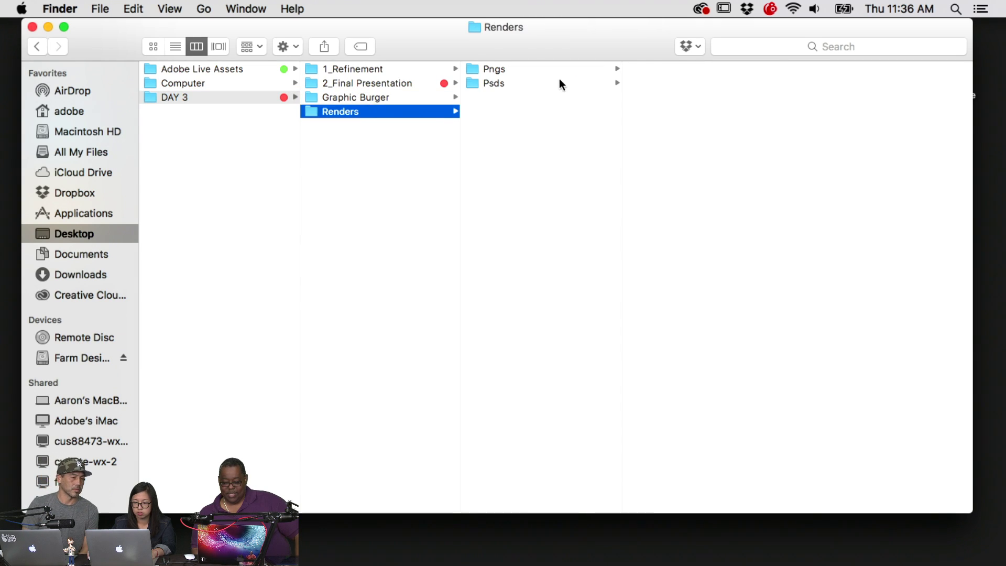
{"action": "left_click", "coordinate": [555, 82]}
{"action": "left_click", "coordinate": [675, 97]}
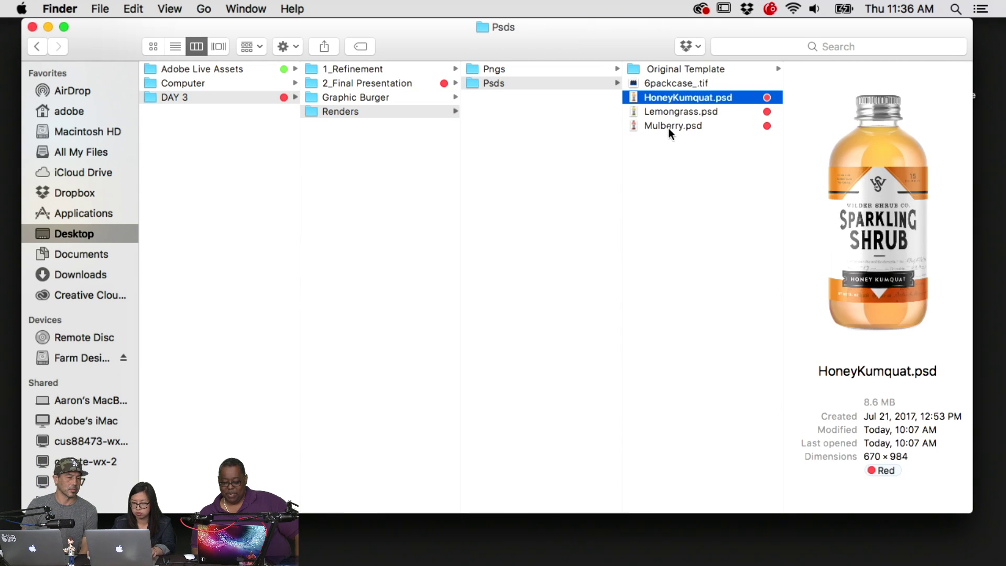
{"action": "left_click", "coordinate": [668, 127], "text": "shift"}
{"action": "double_click", "coordinate": [668, 126]}
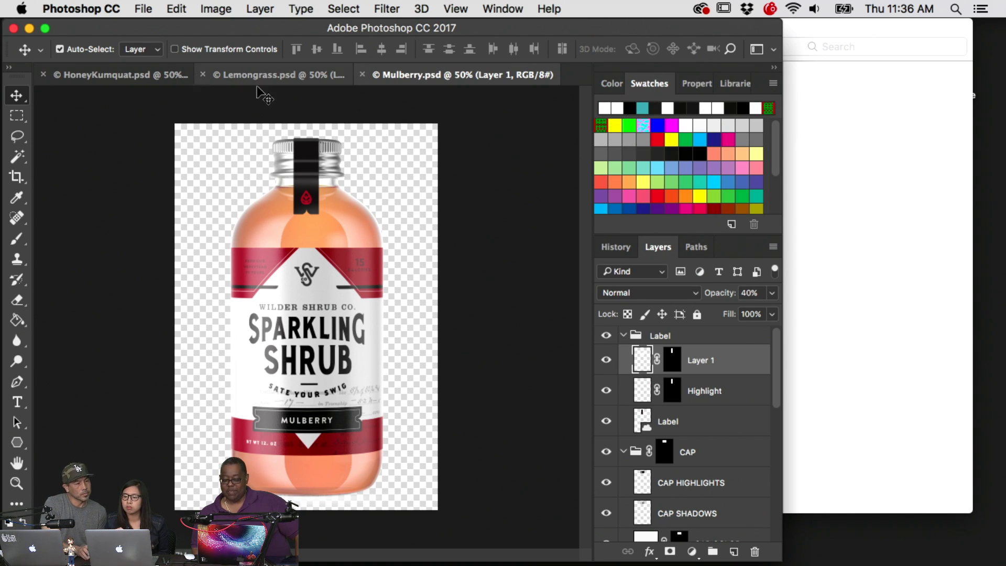
Fit Mulberry.psd to the screen and display it in Full Screen Mode
{"action": "mouse_move", "coordinate": [472, 563]}
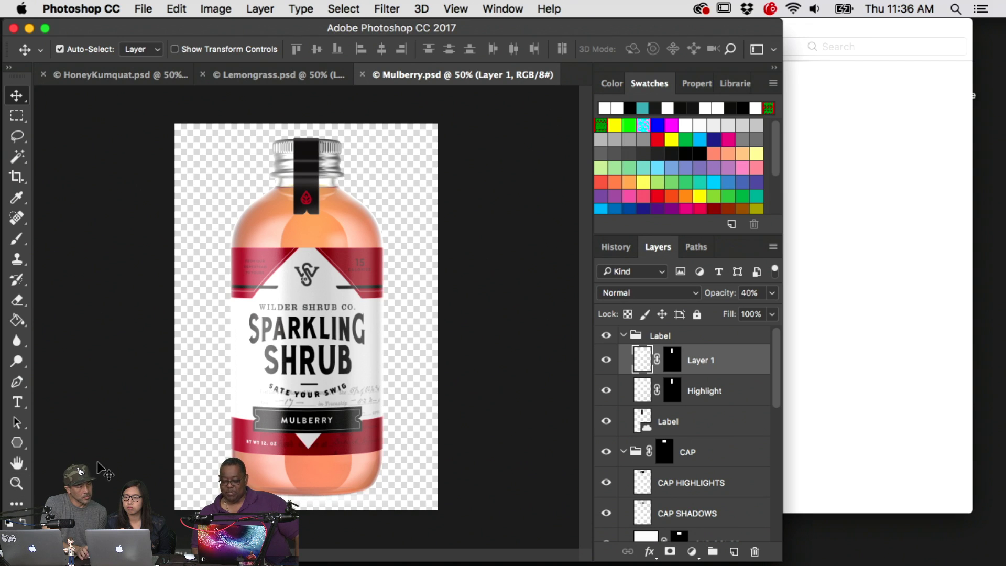
{"action": "left_click", "coordinate": [19, 504]}
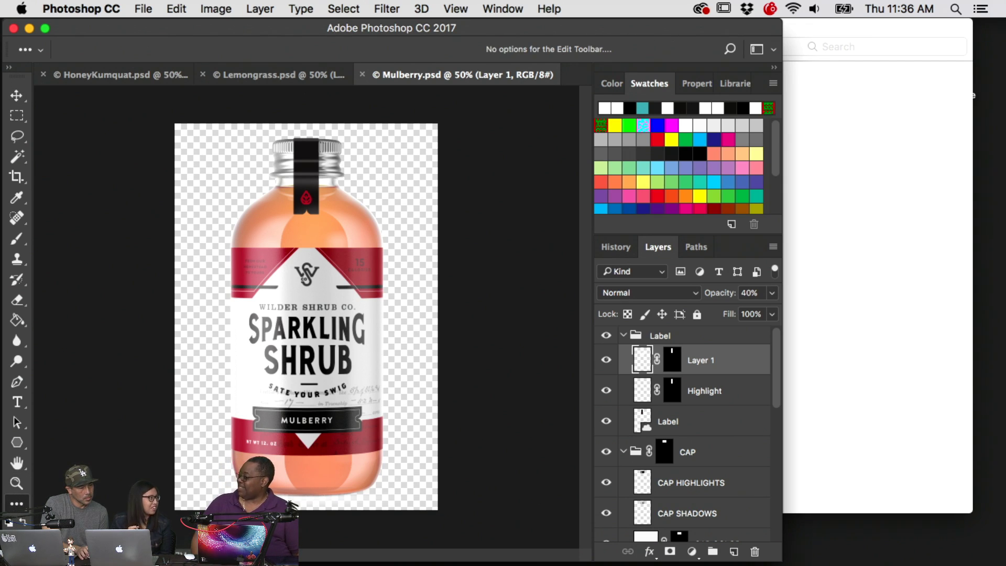
{"action": "left_click", "coordinate": [453, 11]}
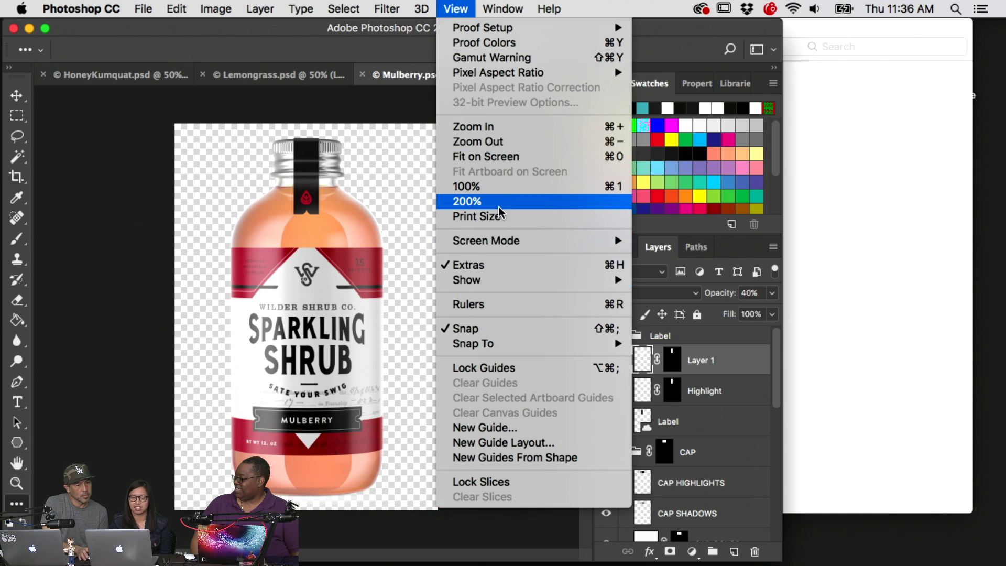
{"action": "left_click", "coordinate": [487, 164]}
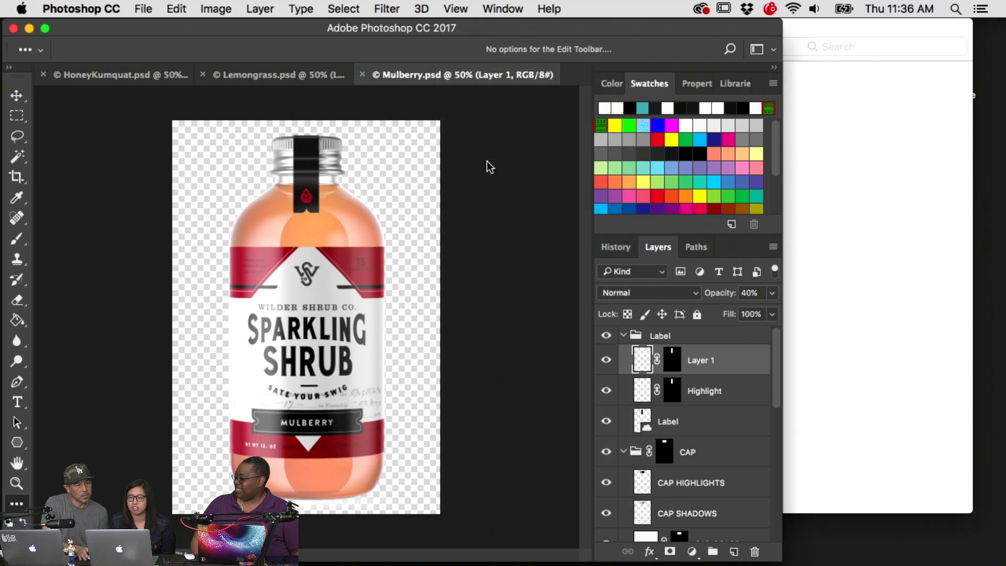
{"action": "left_click", "coordinate": [455, 9]}
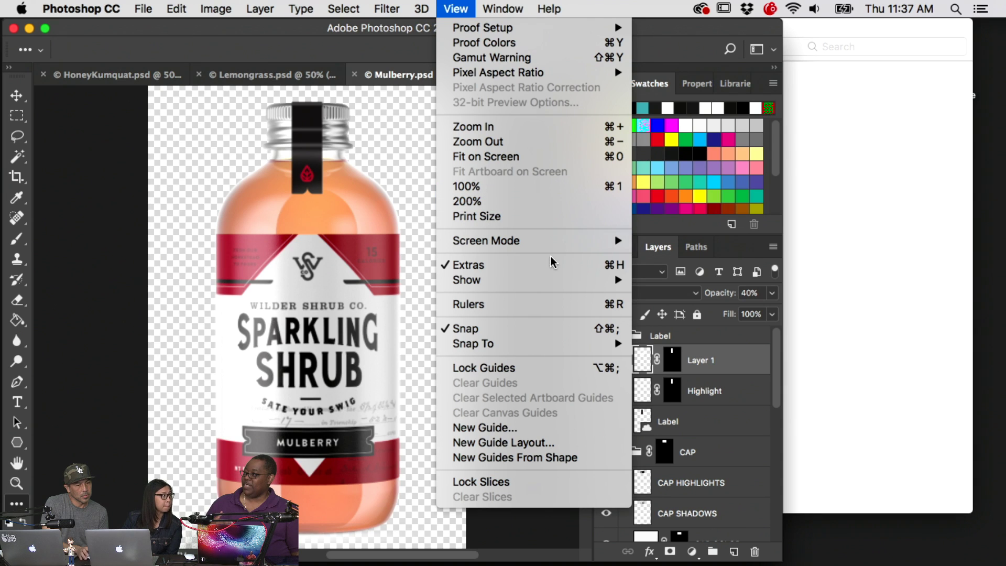
{"action": "mouse_move", "coordinate": [551, 243]}
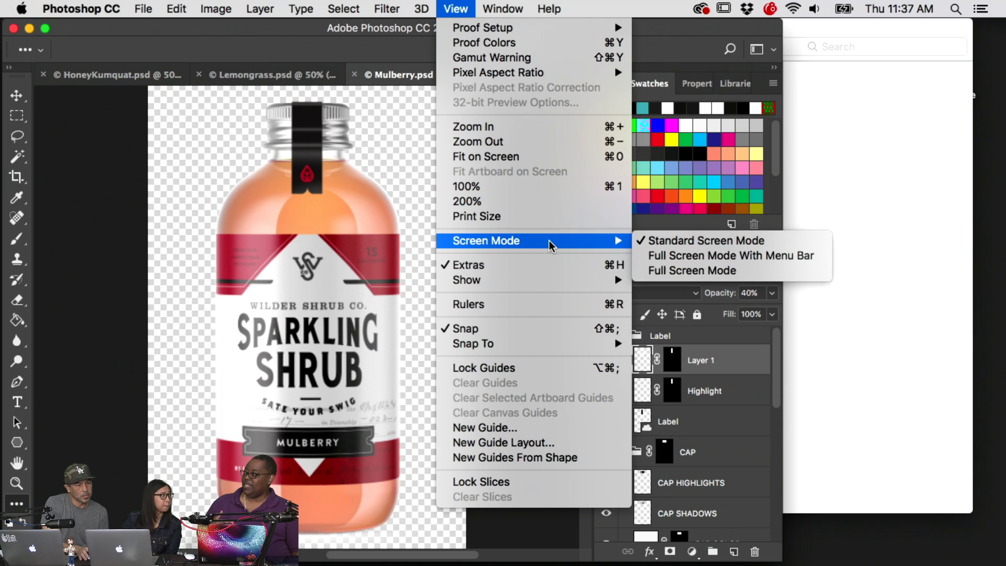
{"action": "left_click", "coordinate": [702, 271]}
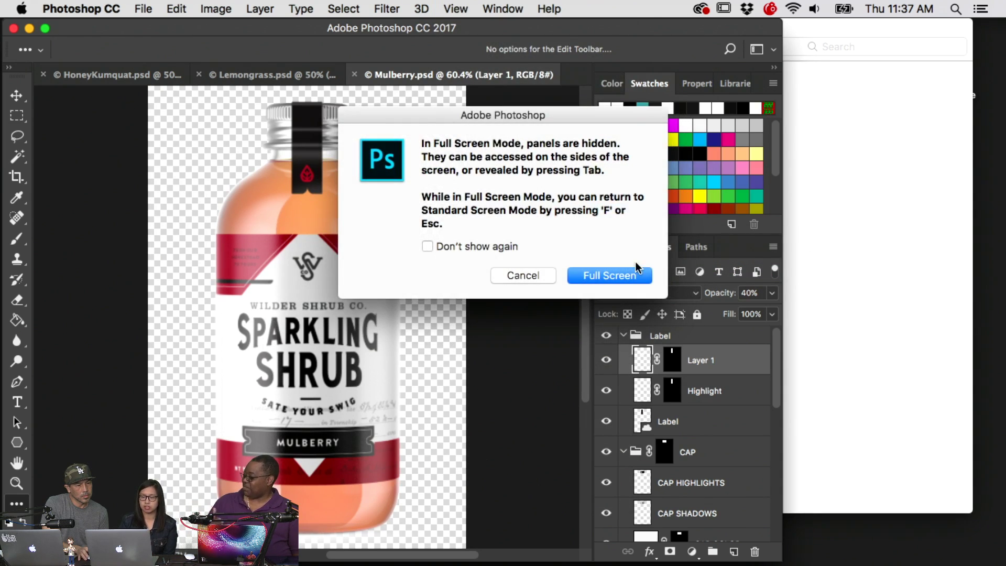
{"action": "left_click", "coordinate": [609, 275]}
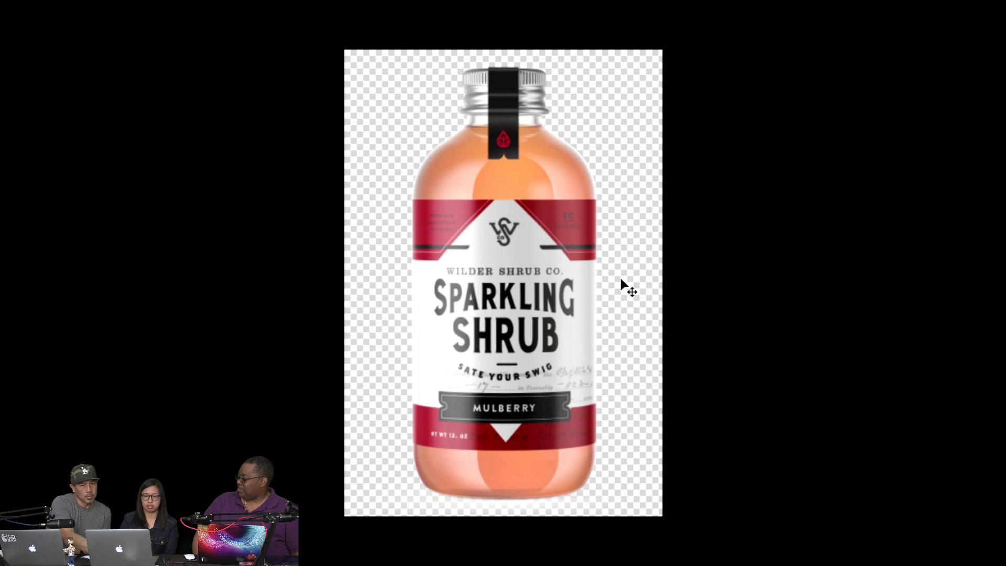
Examine the Mulberry bottle's label lettering up close, along with the cap and its black seal strip
{"action": "key", "text": "ctrl+plus"}
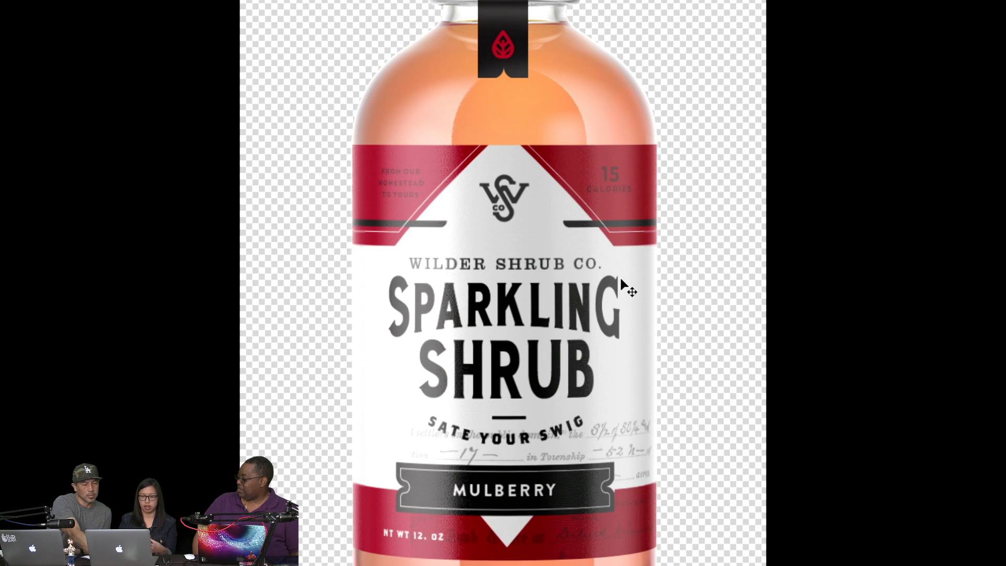
{"action": "key", "text": "ctrl+0"}
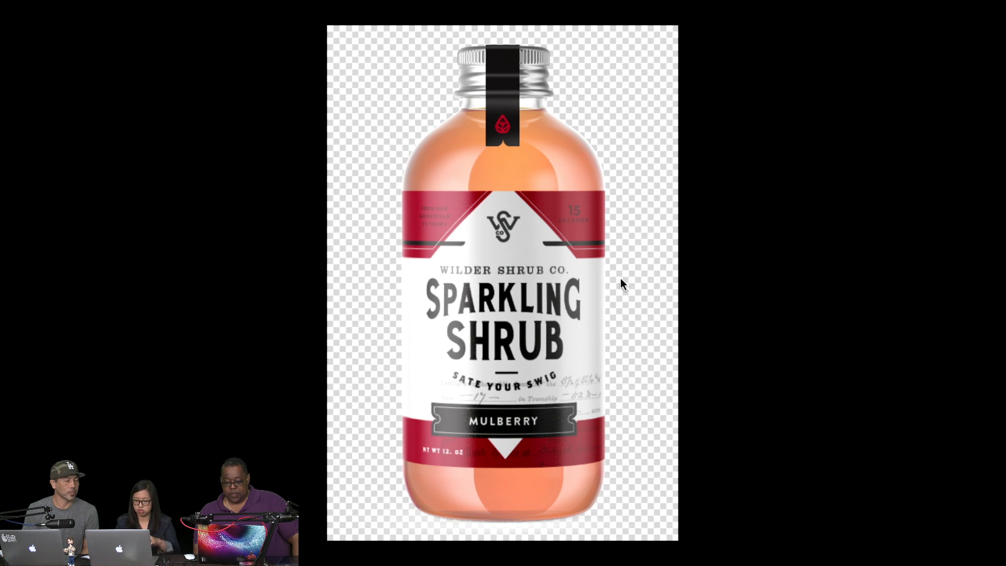
{"action": "key", "text": "super+plus"}
{"action": "key", "text": "super+plus"}
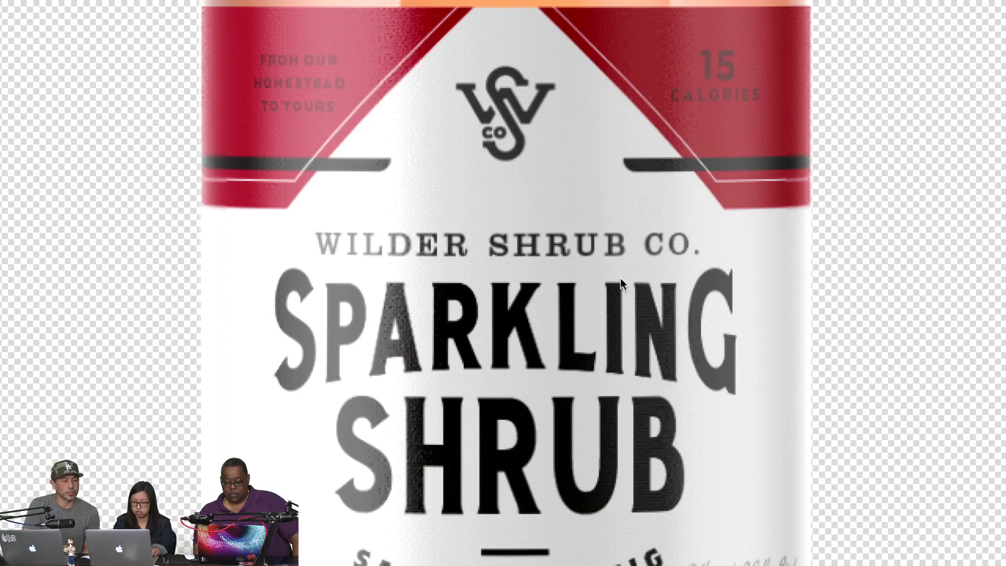
{"action": "left_click_drag", "start_coordinate": [644, 202], "coordinate": [611, 562]}
{"action": "left_click_drag", "start_coordinate": [611, 151], "coordinate": [613, 305]}
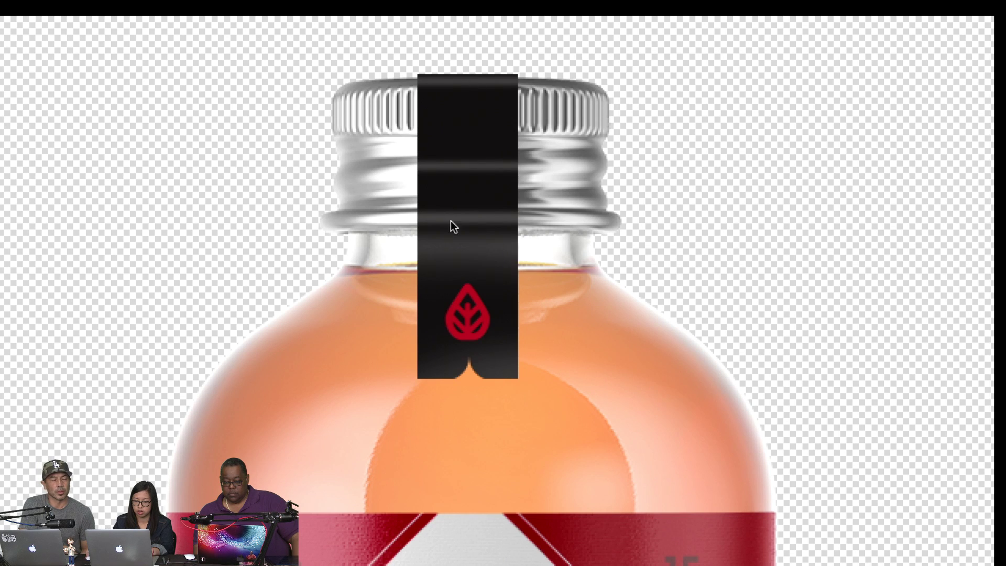
{"action": "scroll", "coordinate": [547, 383], "scroll_direction": "down", "scroll_amount": 3}
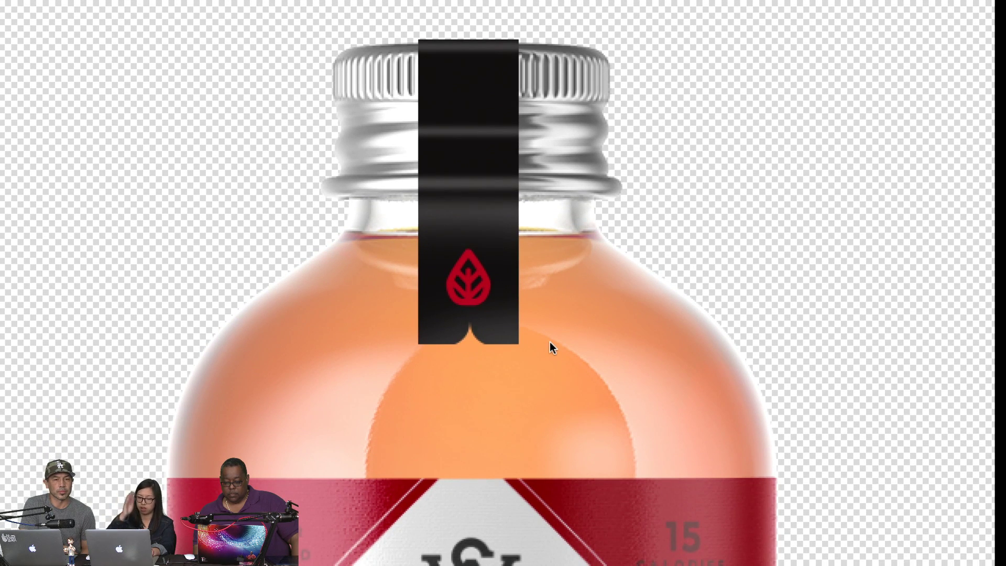
Inspect the Mulberry label's lower part and the bottle's base, ending with a view of the whole bottle
{"action": "left_click_drag", "start_coordinate": [570, 451], "coordinate": [577, 218]}
{"action": "left_click_drag", "start_coordinate": [561, 493], "coordinate": [550, 281]}
{"action": "scroll", "coordinate": [548, 281], "scroll_direction": "down", "scroll_amount": 2}
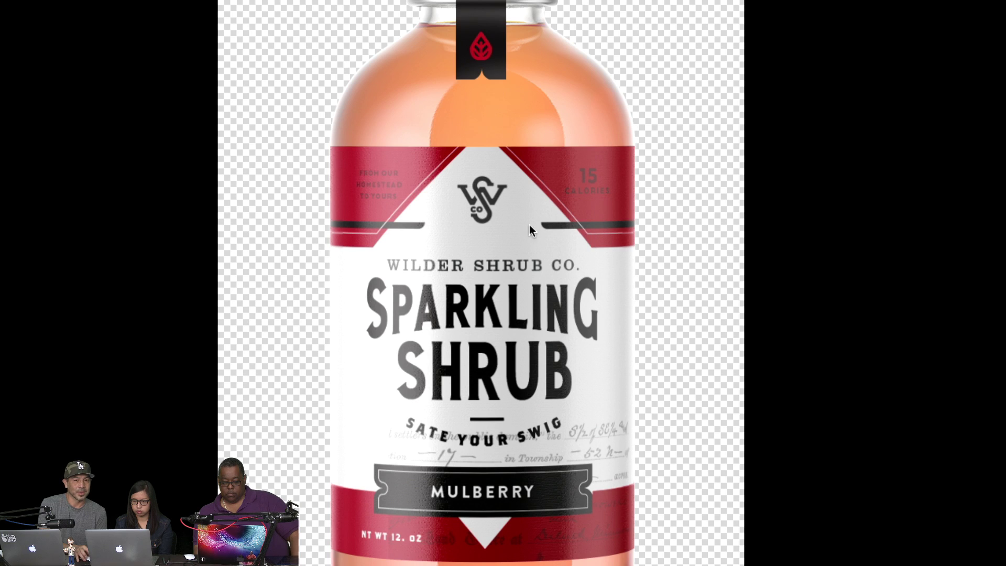
{"action": "scroll", "coordinate": [486, 228], "scroll_direction": "down", "scroll_amount": 5}
{"action": "scroll", "coordinate": [486, 227], "scroll_direction": "down", "scroll_amount": 3}
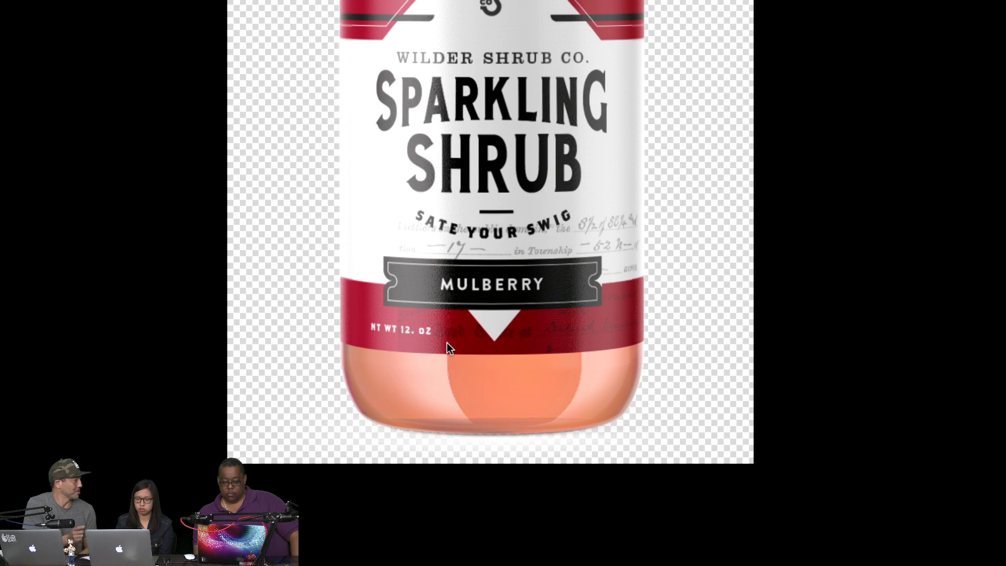
{"action": "key", "text": "super+minus"}
{"action": "key", "text": "super+minus"}
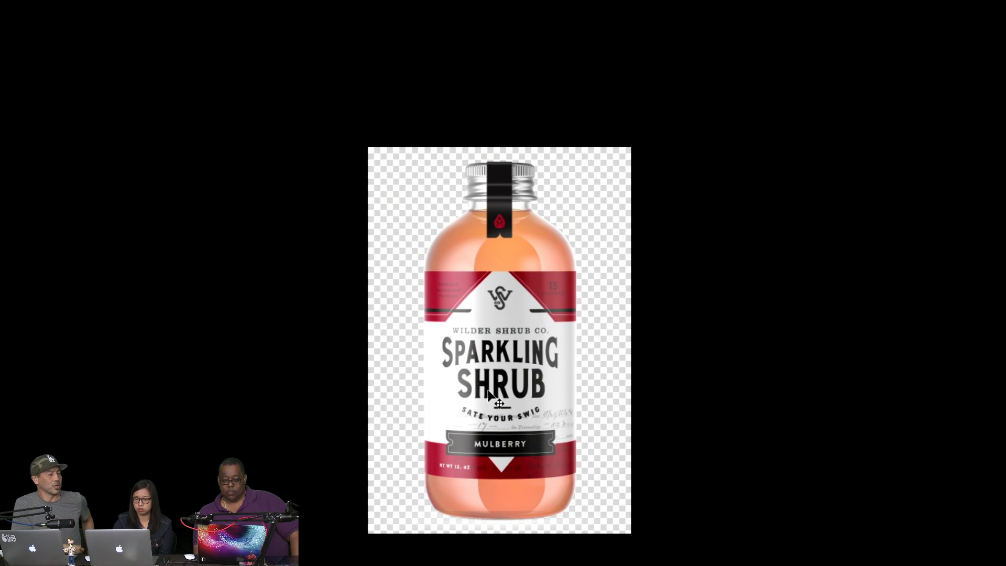
{"action": "key", "text": "super+equal"}
{"action": "scroll", "coordinate": [492, 392], "scroll_direction": "down", "scroll_amount": 3}
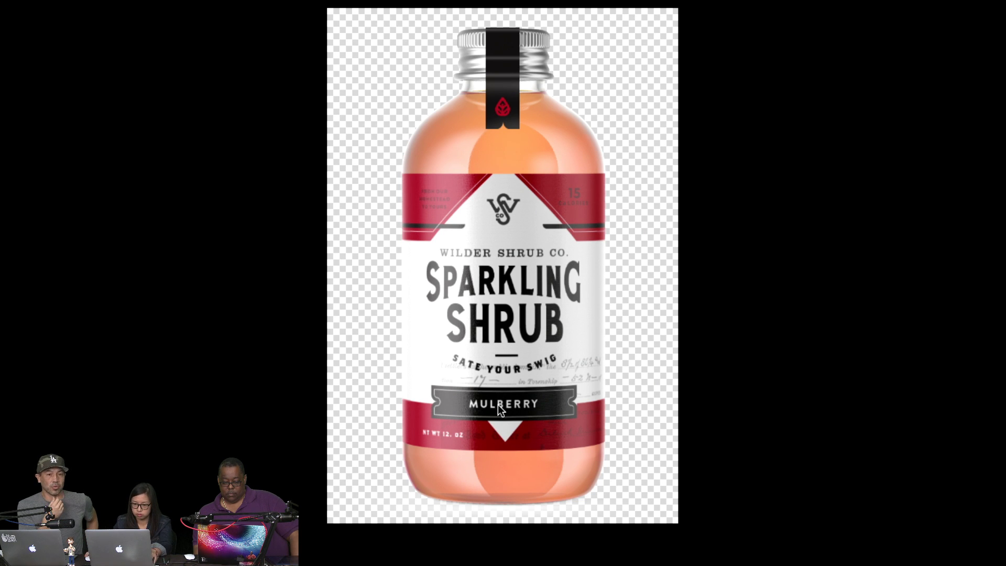
Return to standard screen mode and view Lemongrass.psd at 66.7% in a widened Photoshop window
{"action": "key", "text": "f"}
{"action": "left_click", "coordinate": [246, 74]}
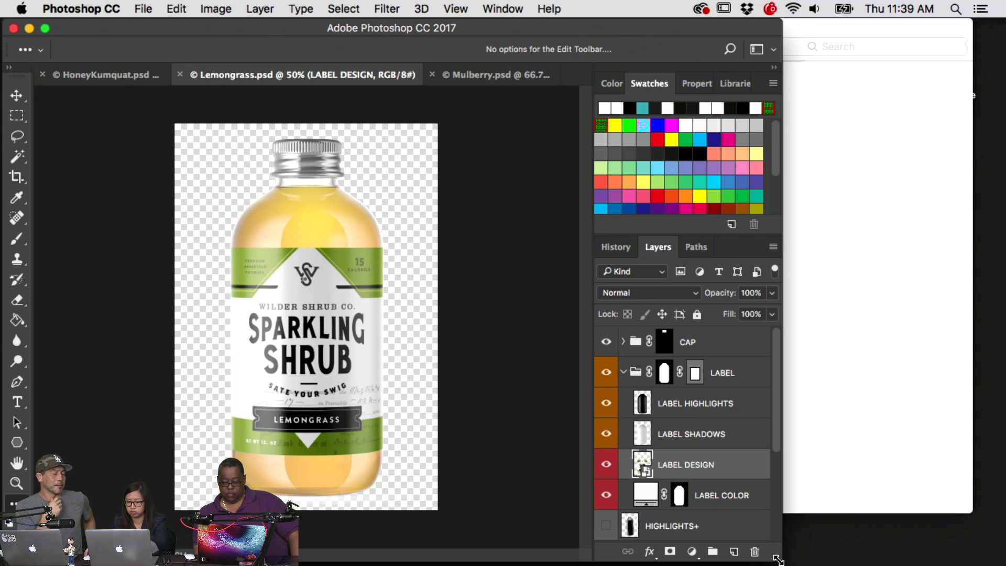
{"action": "left_click_drag", "start_coordinate": [777, 559], "coordinate": [923, 561]}
{"action": "key", "text": "super+equal"}
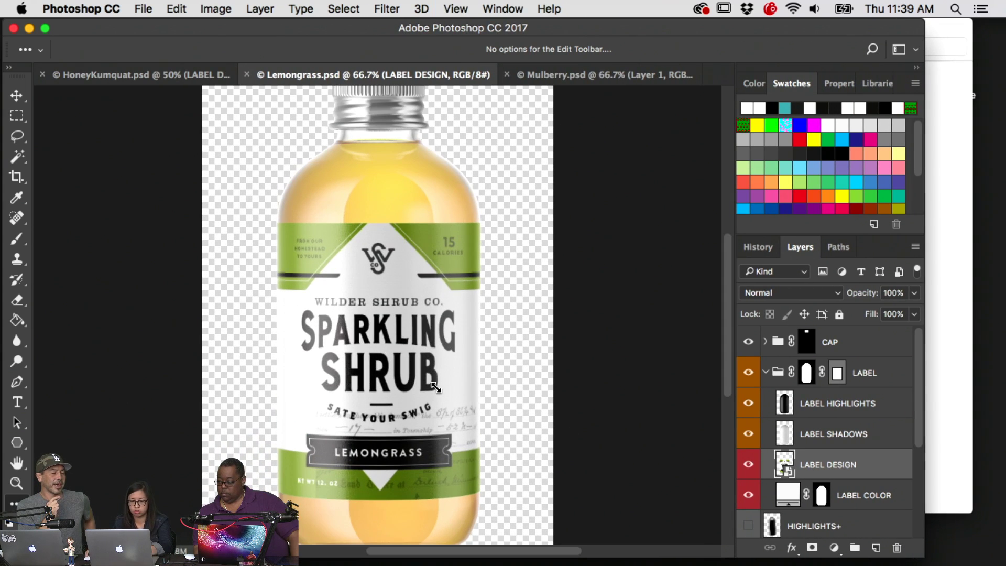
Compare the HoneyKumquat, Lemongrass and Mulberry bottle renders at a matching 59.9% zoom
{"action": "left_click", "coordinate": [97, 77]}
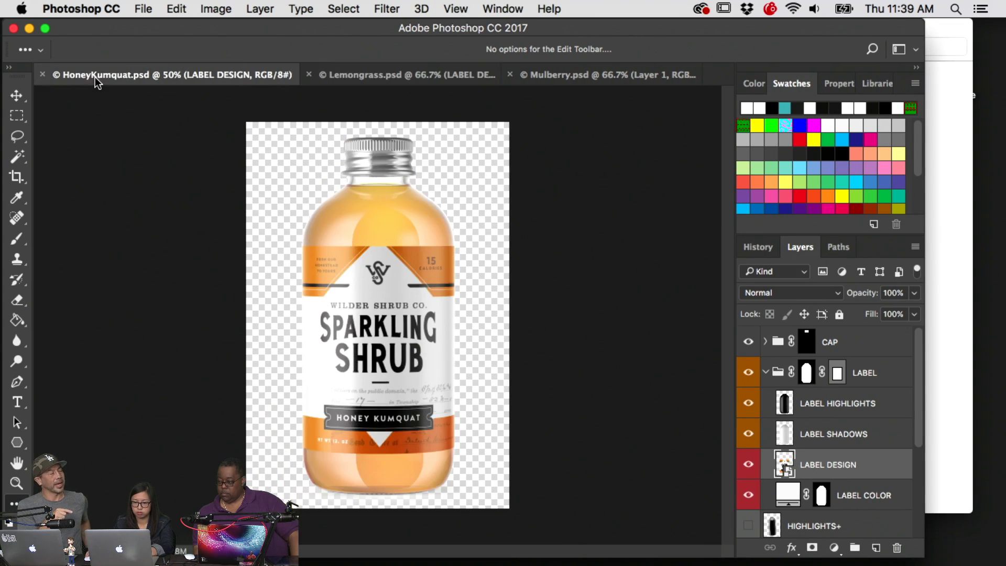
{"action": "key", "text": "super+equal"}
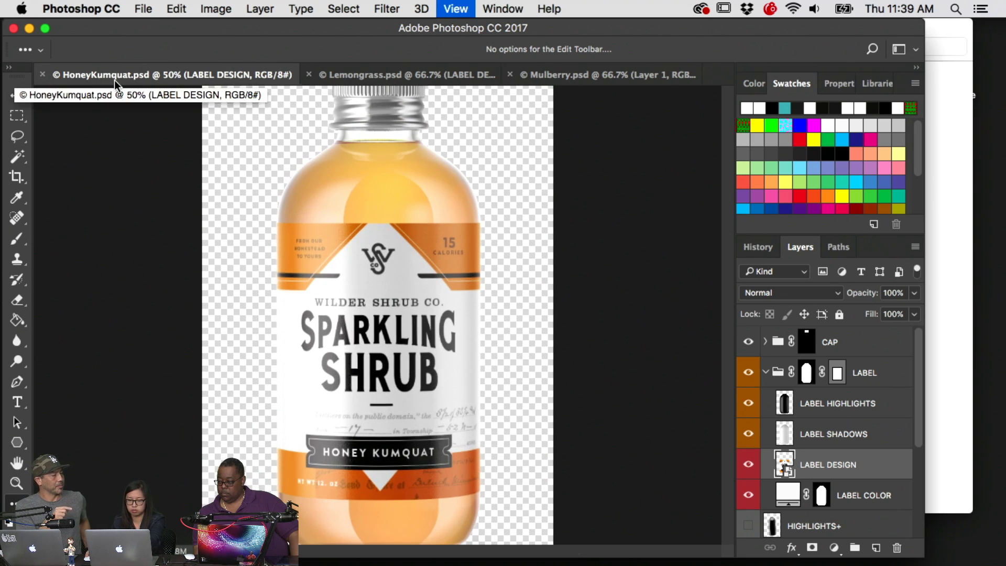
{"action": "left_click", "coordinate": [406, 70]}
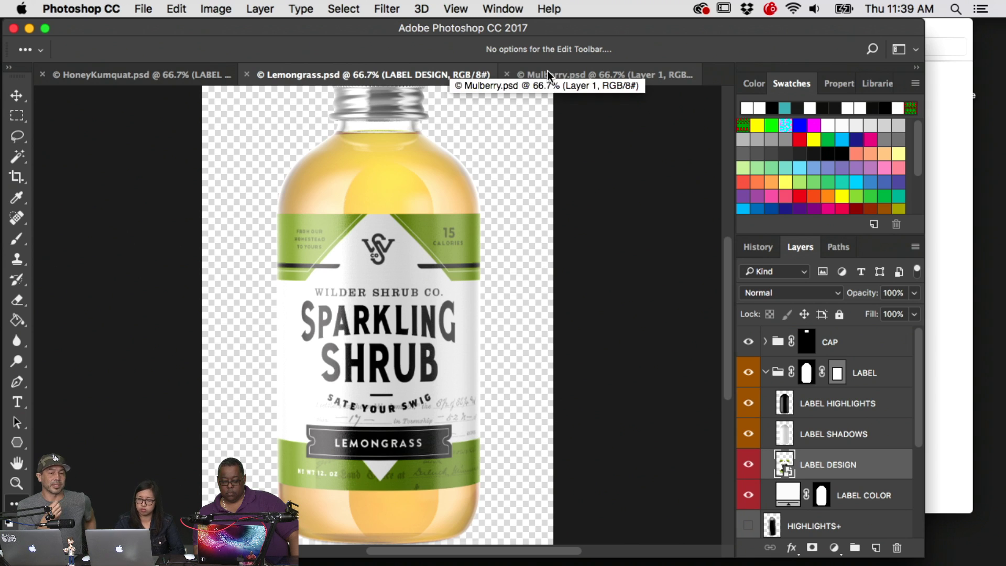
{"action": "left_click", "coordinate": [548, 70]}
{"action": "key", "text": "super+minus"}
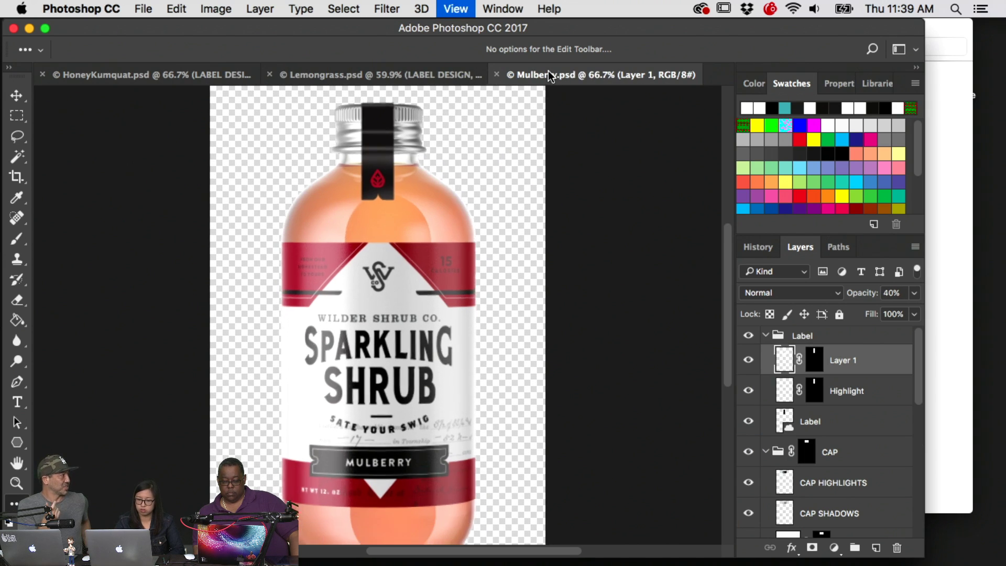
{"action": "left_click", "coordinate": [115, 77]}
{"action": "key", "text": "super+minus"}
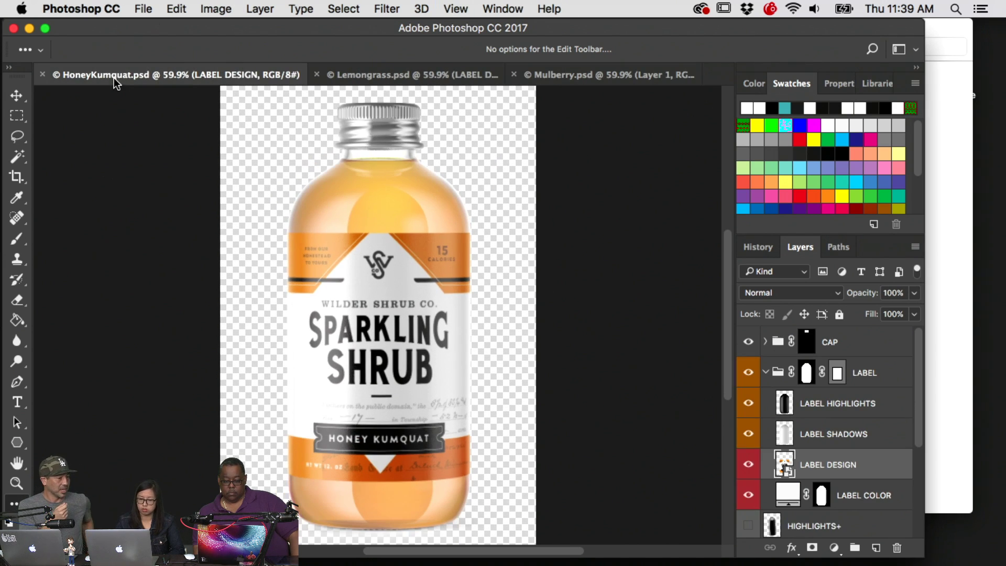
{"action": "left_click", "coordinate": [419, 72]}
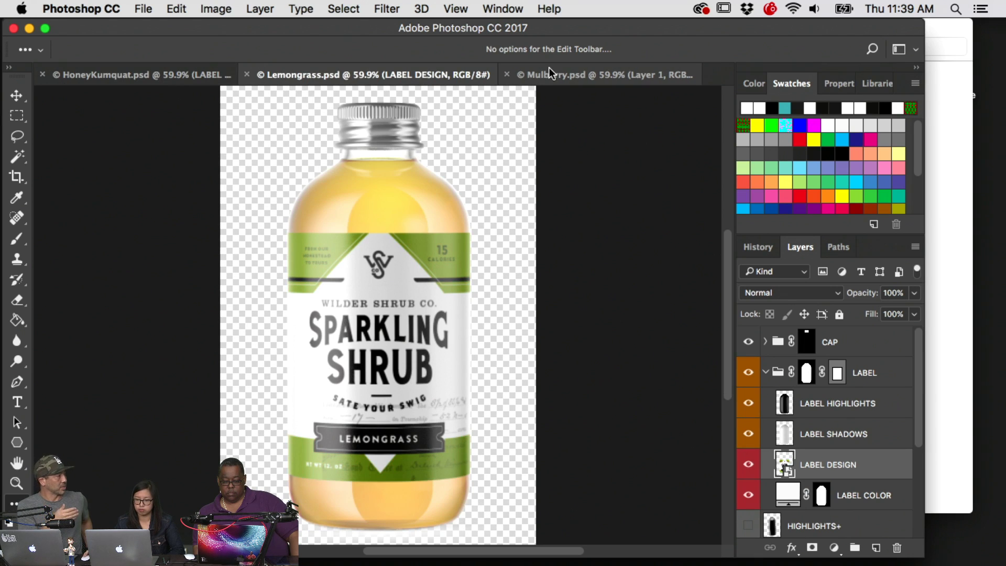
{"action": "left_click", "coordinate": [560, 70]}
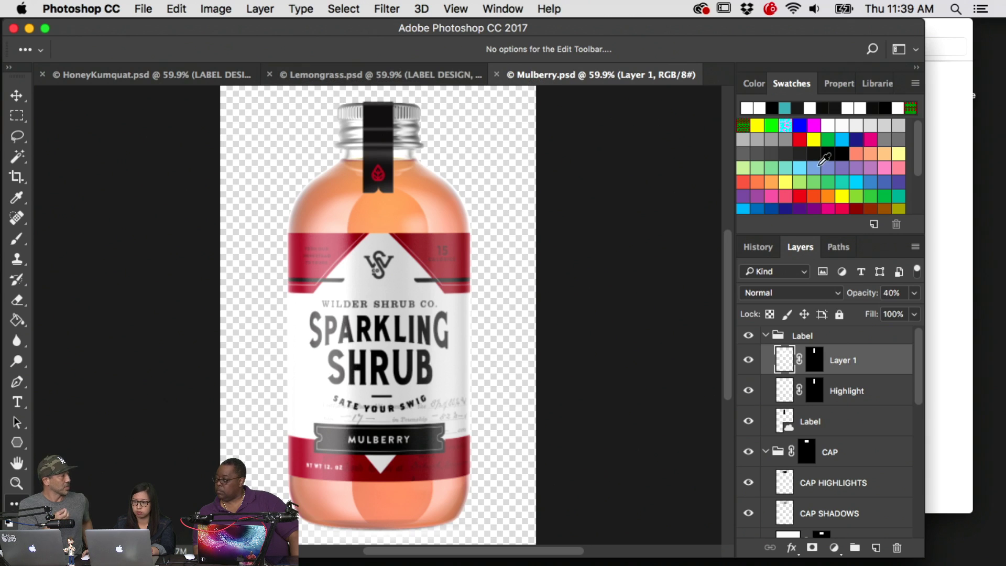
Switch to Finder, close the Psds folder window, and reopen the DAY 3 folder from the desktop
{"action": "key", "text": "super+Tab"}
{"action": "left_click", "coordinate": [32, 27]}
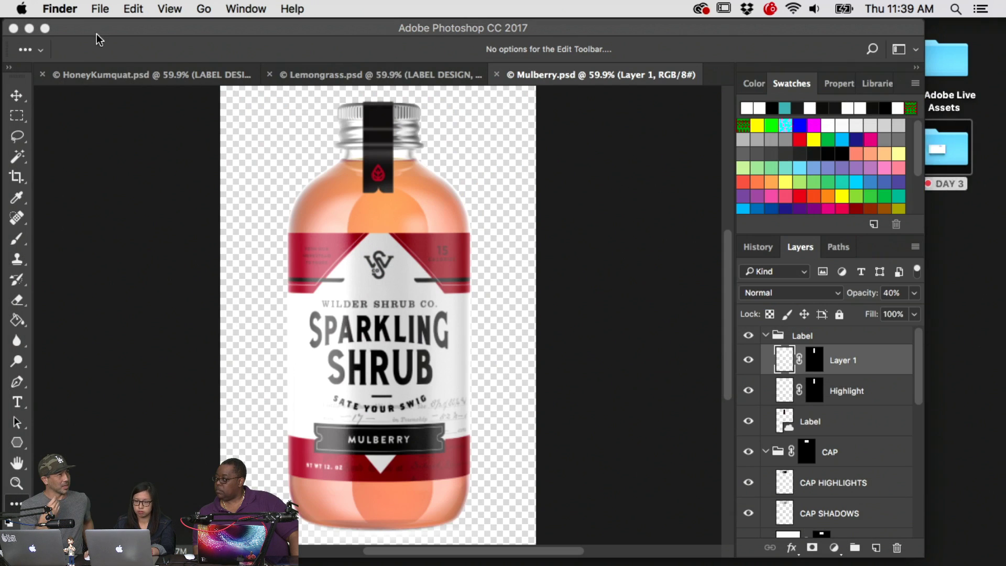
{"action": "double_click", "coordinate": [949, 157]}
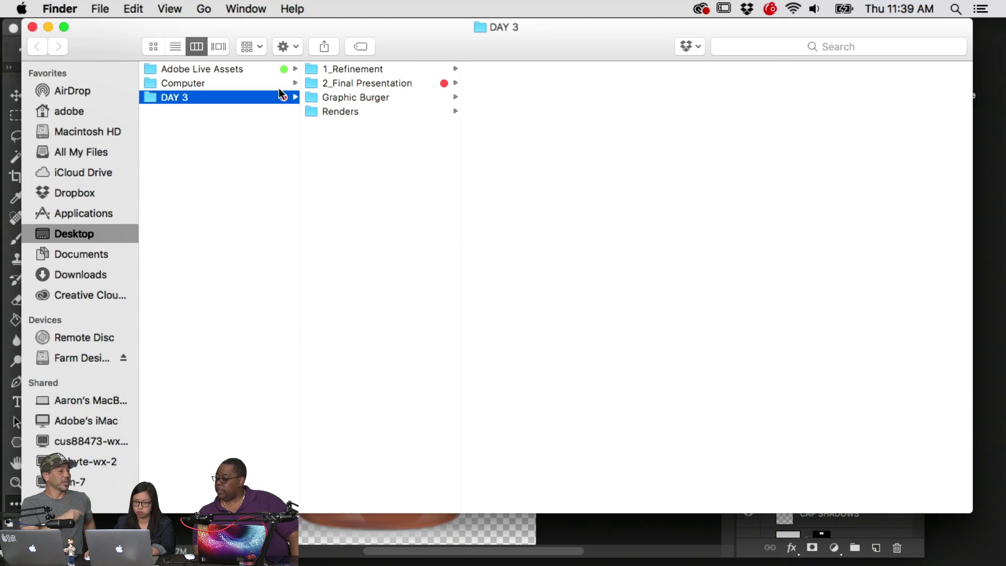
Look through the DAY 3 subfolders, including 1_Refinement, Renders, and the Template and Images folders inside 2_Final Presentation
{"action": "left_click", "coordinate": [351, 83]}
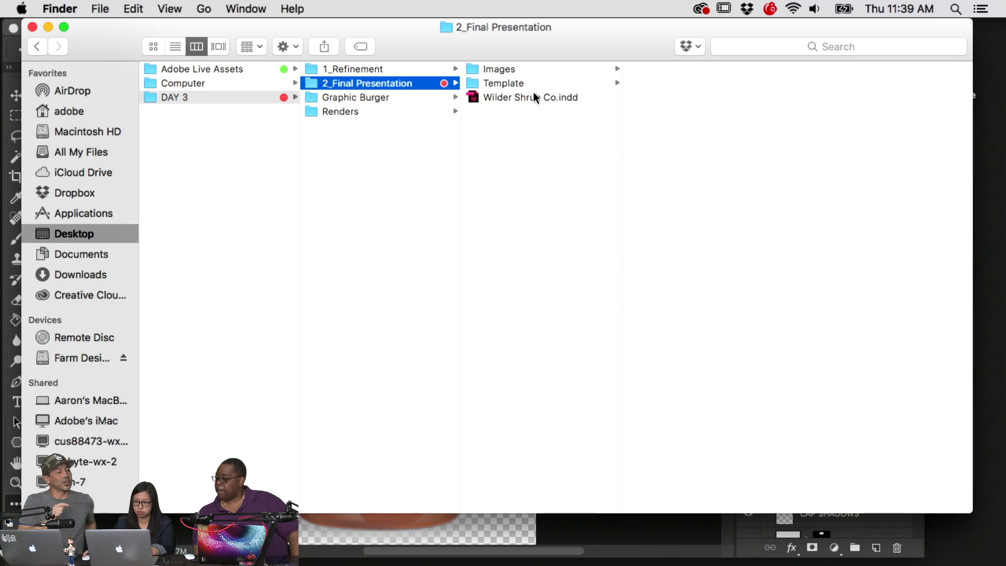
{"action": "left_click", "coordinate": [406, 70]}
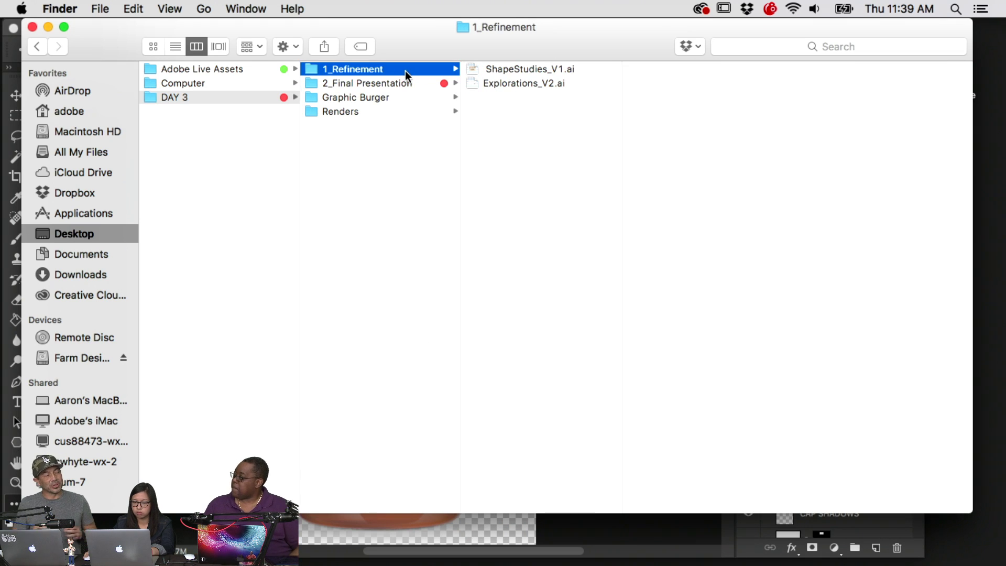
{"action": "left_click", "coordinate": [409, 99]}
{"action": "left_click", "coordinate": [400, 112]}
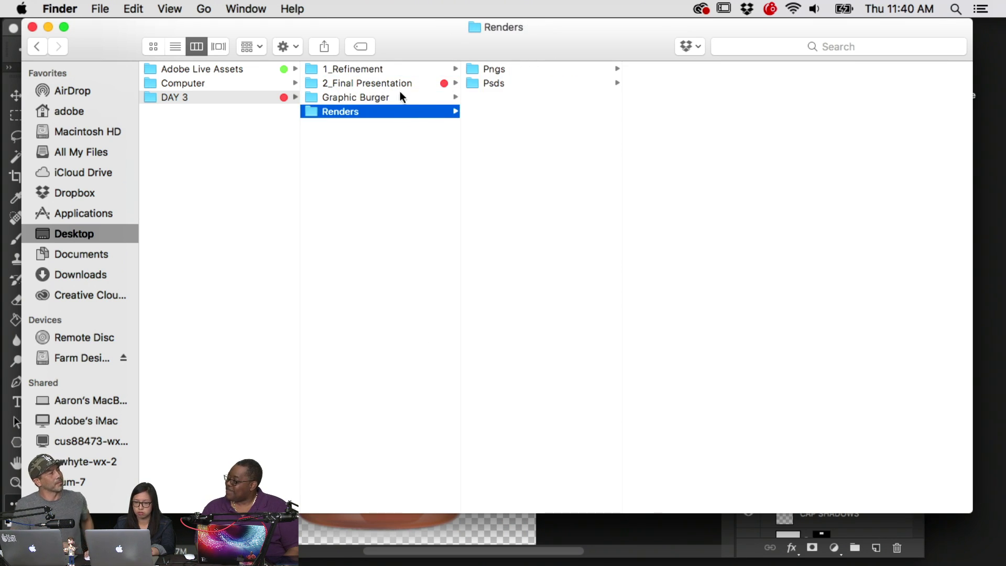
{"action": "left_click", "coordinate": [408, 83]}
{"action": "left_click", "coordinate": [533, 82]}
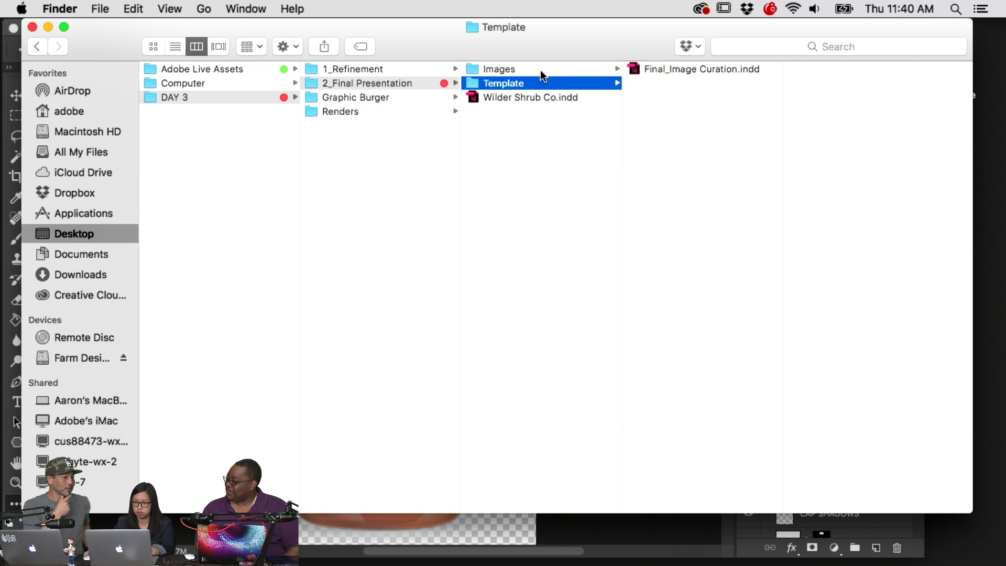
{"action": "left_click", "coordinate": [539, 70]}
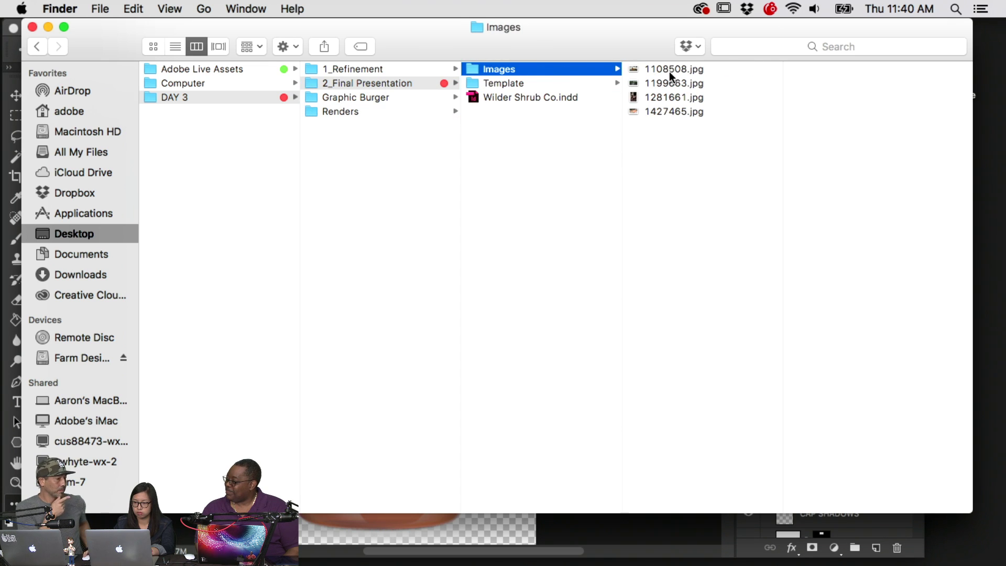
Open Wilder Shrub Co.indd from the 2_Final Presentation folder in InDesign, dismissing the missing-link and missing-fonts alerts
{"action": "left_click", "coordinate": [378, 98]}
{"action": "left_click", "coordinate": [409, 84]}
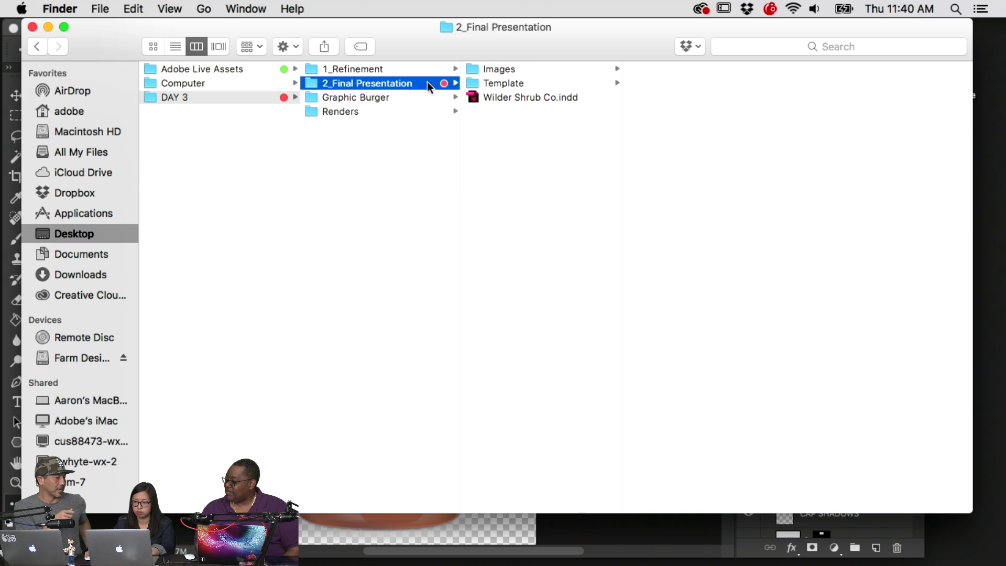
{"action": "left_click", "coordinate": [516, 98]}
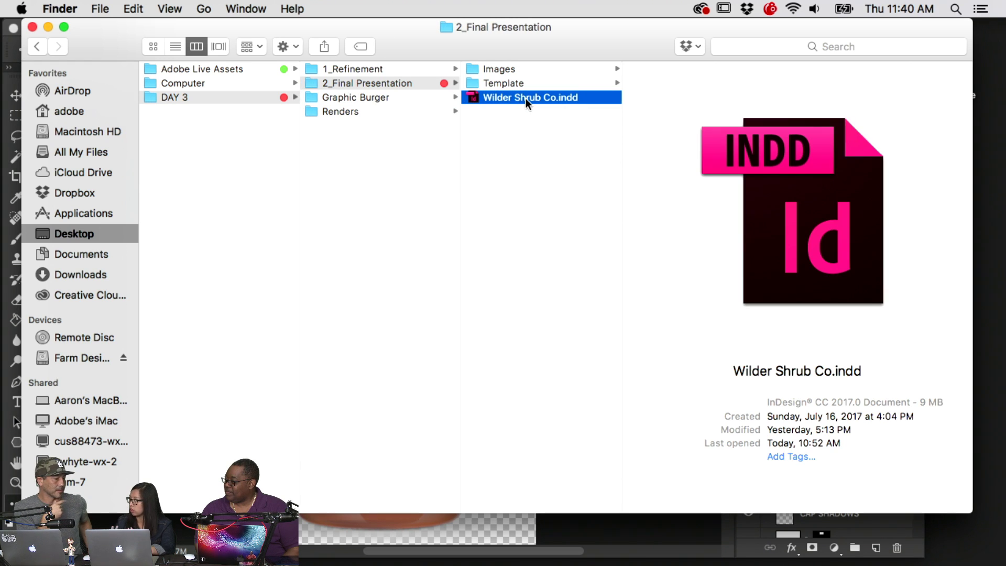
{"action": "double_click", "coordinate": [525, 98]}
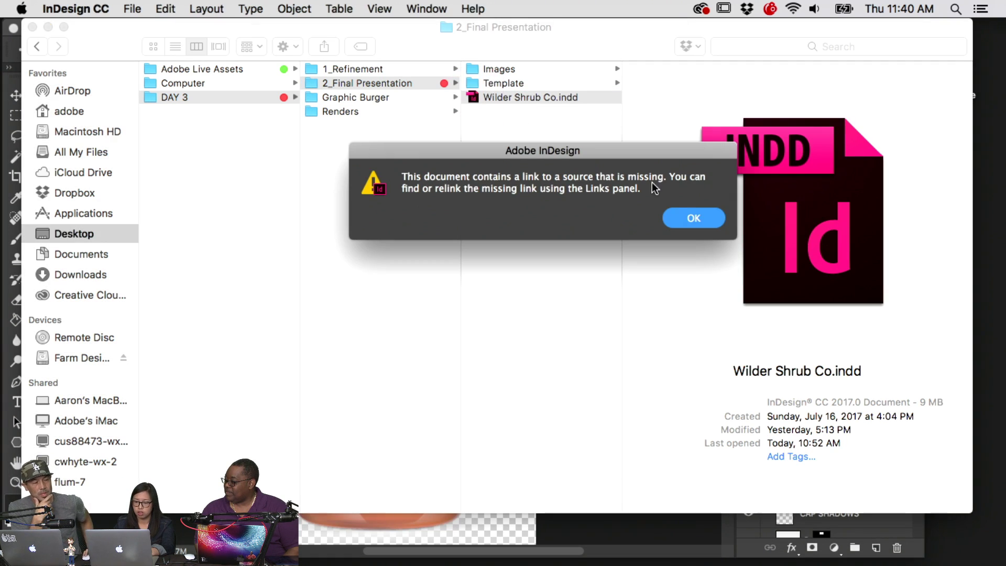
{"action": "left_click", "coordinate": [677, 218]}
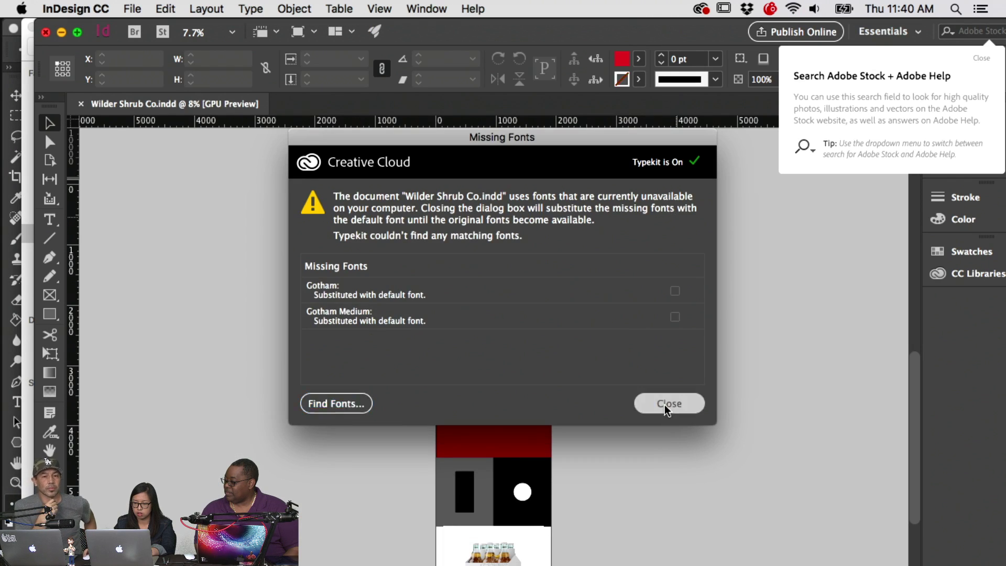
{"action": "left_click", "coordinate": [677, 409]}
Survey the presentation layouts, show the grey template's hero shot section at 25% zoom, and dismiss the Adobe Stock search tip
{"action": "scroll", "coordinate": [717, 393], "scroll_direction": "down", "scroll_amount": 10}
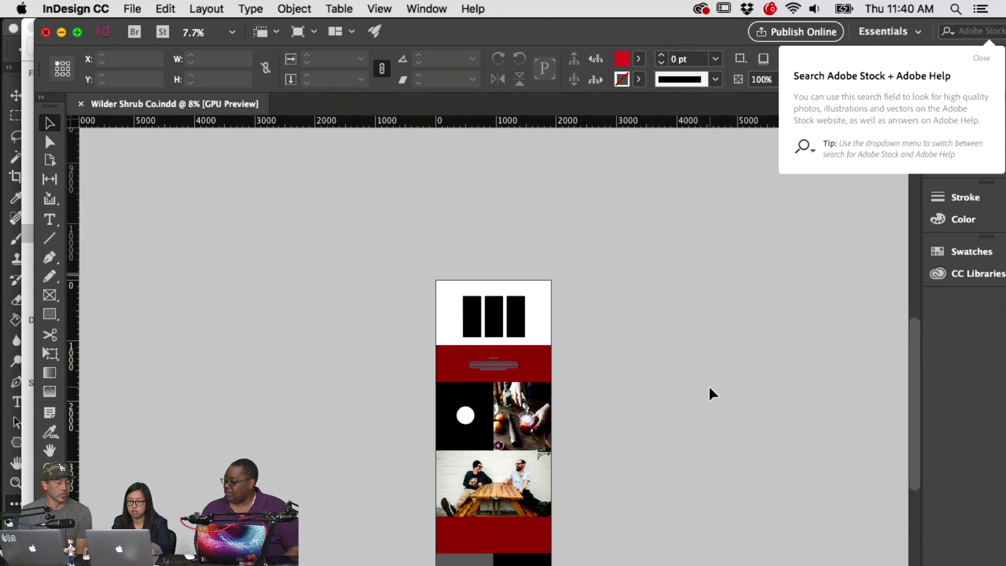
{"action": "scroll", "coordinate": [704, 397], "scroll_direction": "up", "scroll_amount": 10}
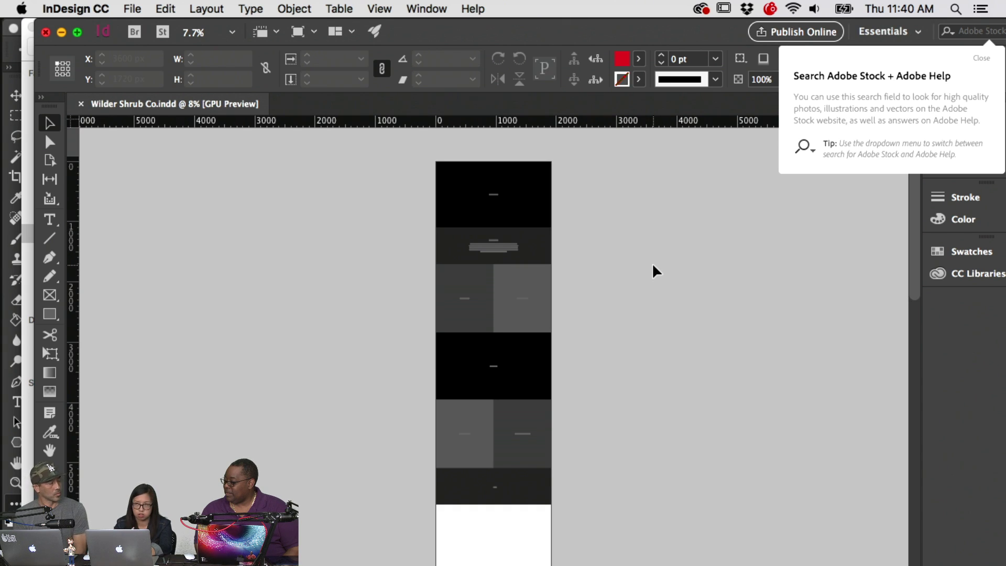
{"action": "key", "text": "super+equal"}
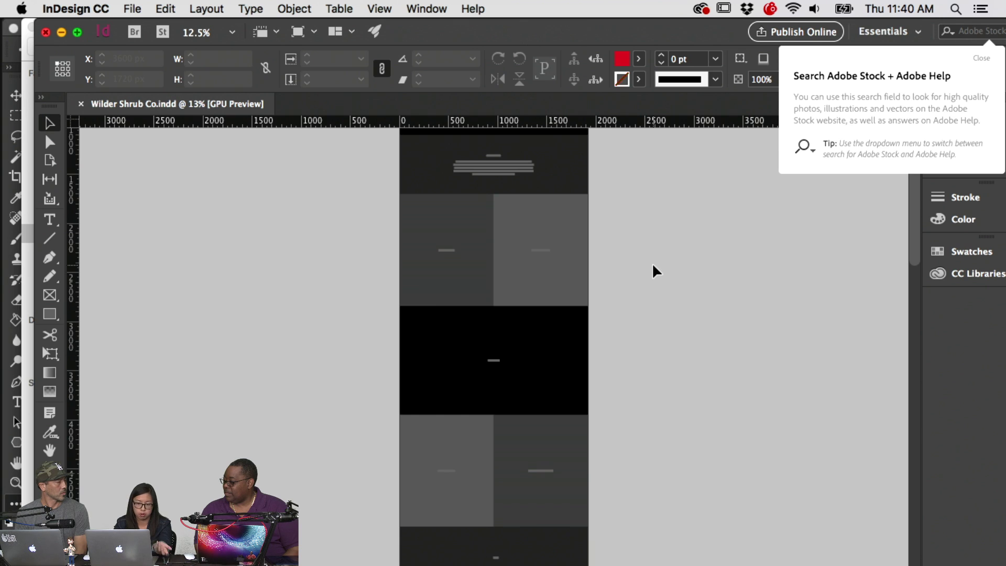
{"action": "scroll", "coordinate": [663, 287], "scroll_direction": "up", "scroll_amount": 1}
{"action": "scroll", "coordinate": [664, 291], "scroll_direction": "up", "scroll_amount": 5}
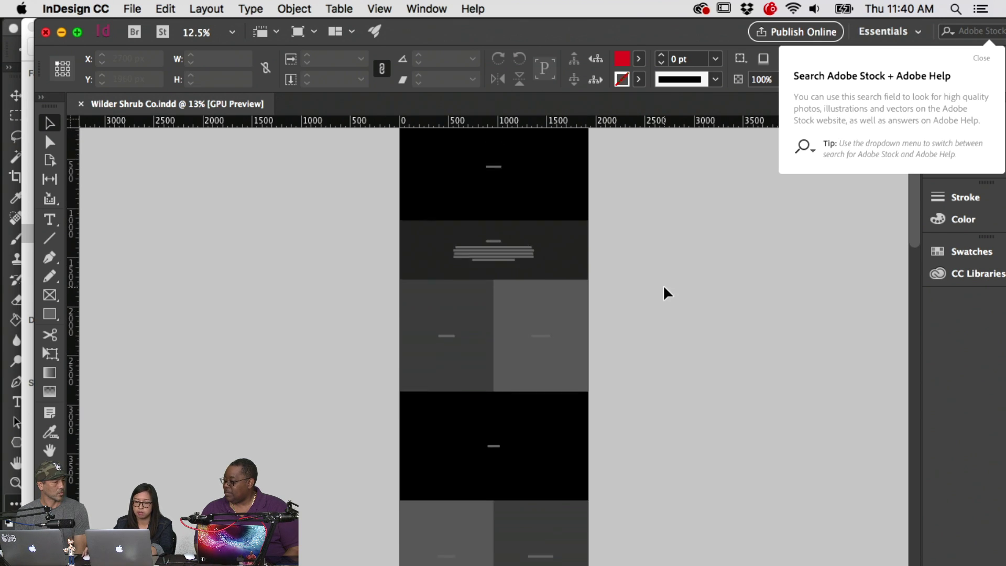
{"action": "key", "text": "super+equal"}
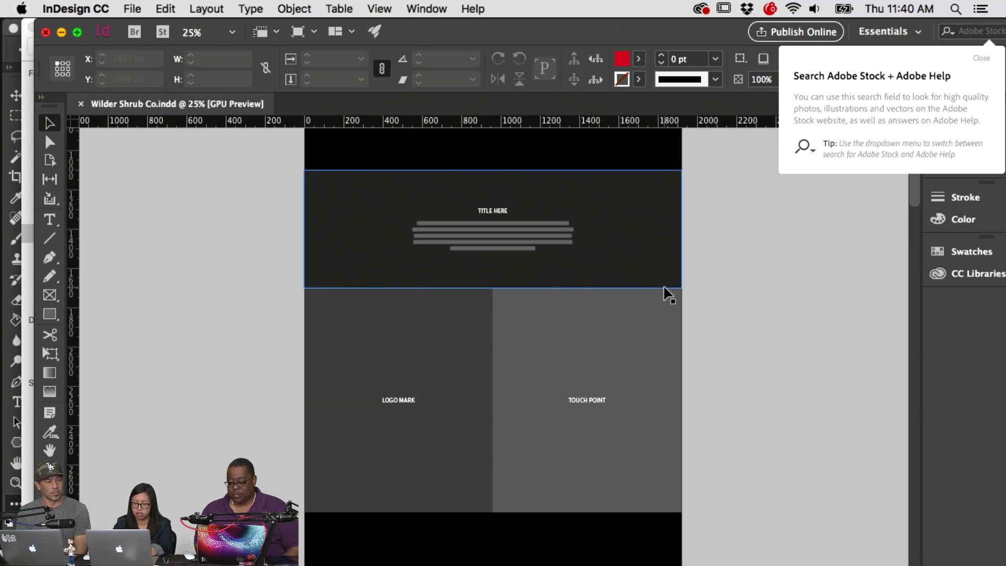
{"action": "left_click_drag", "start_coordinate": [722, 192], "coordinate": [715, 410]}
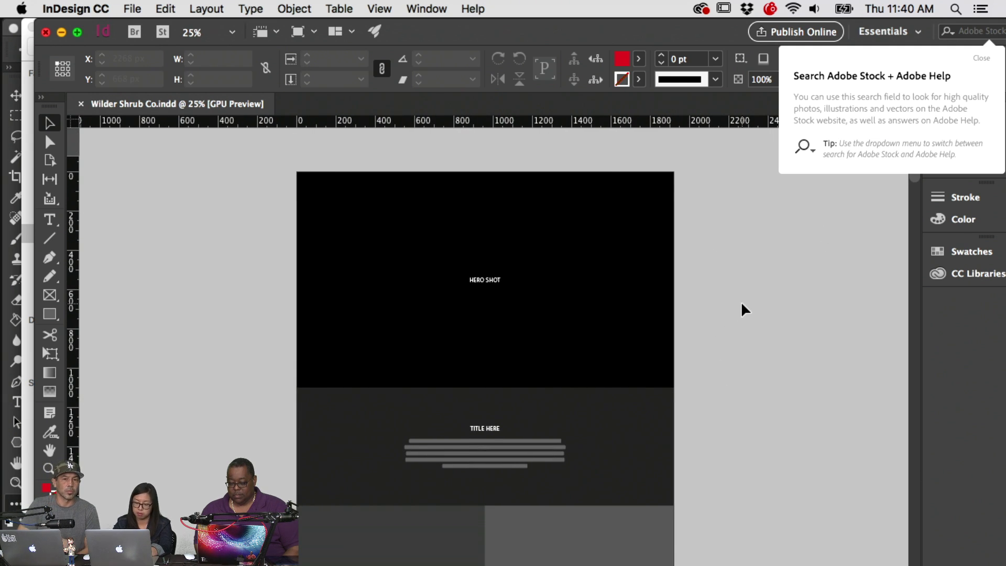
{"action": "key", "text": "super+equal"}
{"action": "key", "text": "super+minus"}
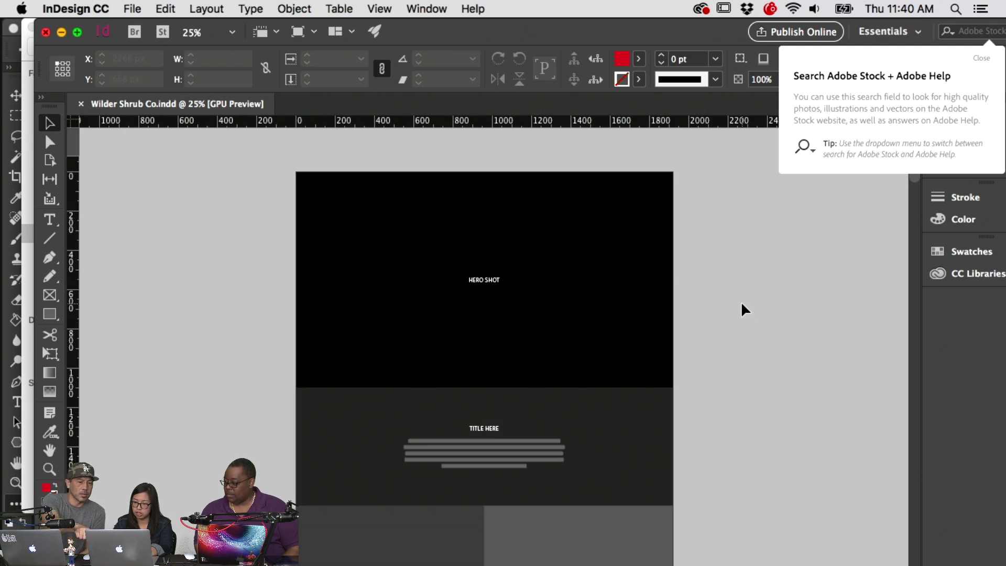
{"action": "left_click", "coordinate": [980, 58]}
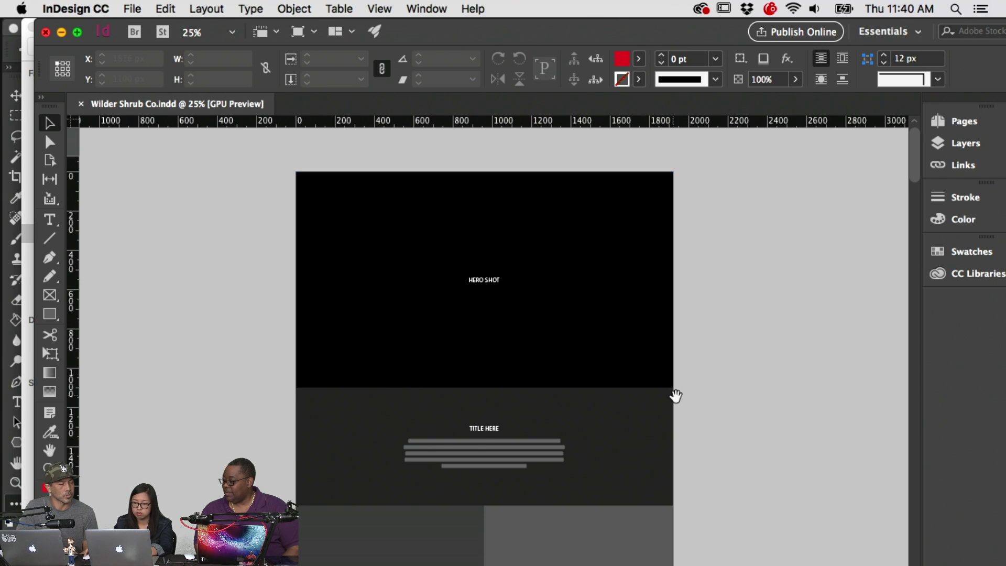
Examine the upper part of the presentation template, from the hero shot and title text to the logo mark and touch point blocks
{"action": "left_click_drag", "start_coordinate": [676, 396], "coordinate": [668, 332]}
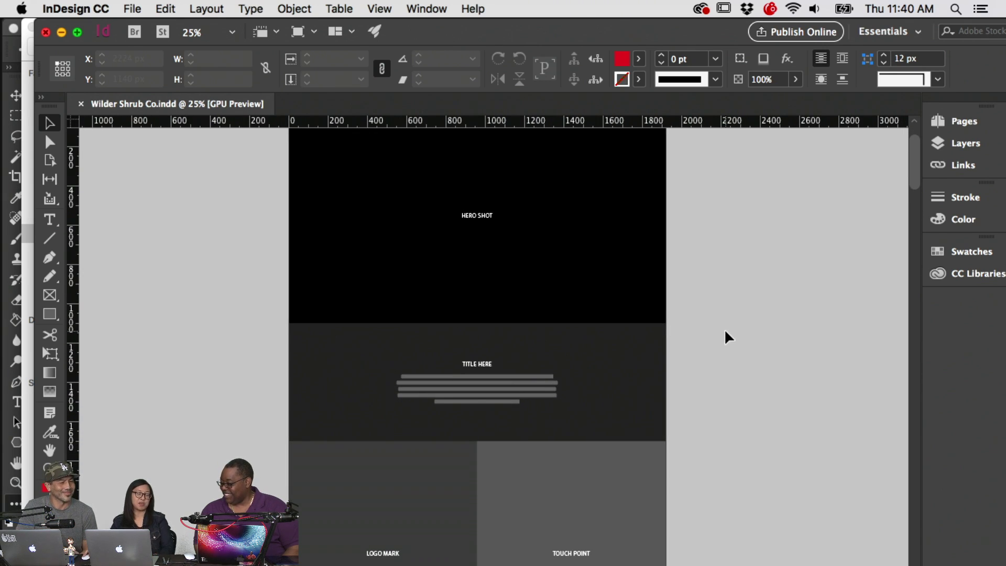
{"action": "scroll", "coordinate": [734, 324], "scroll_direction": "up", "scroll_amount": 2}
{"action": "scroll", "coordinate": [733, 323], "scroll_direction": "up", "scroll_amount": 2}
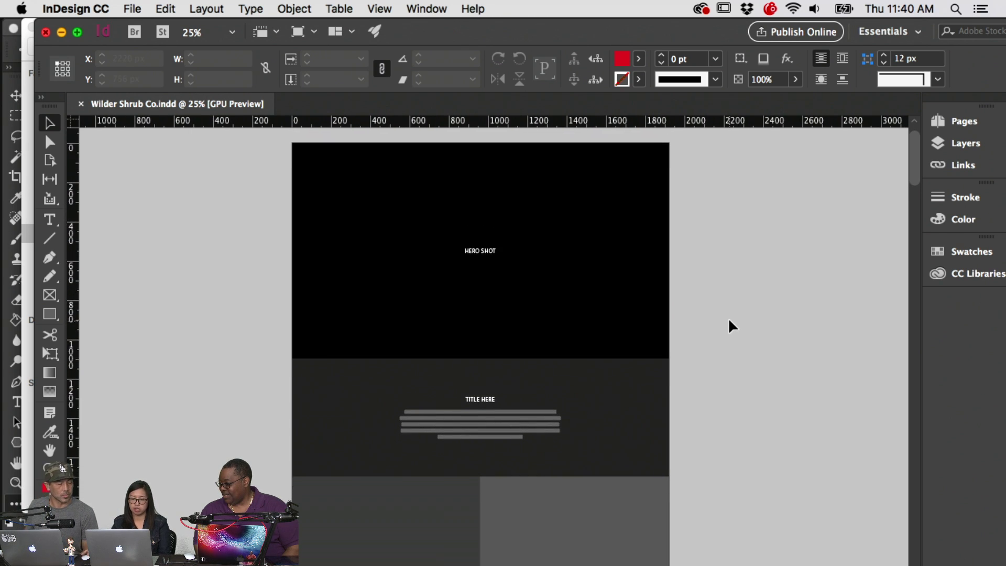
{"action": "key", "text": "super+equal"}
{"action": "key", "text": "super+minus"}
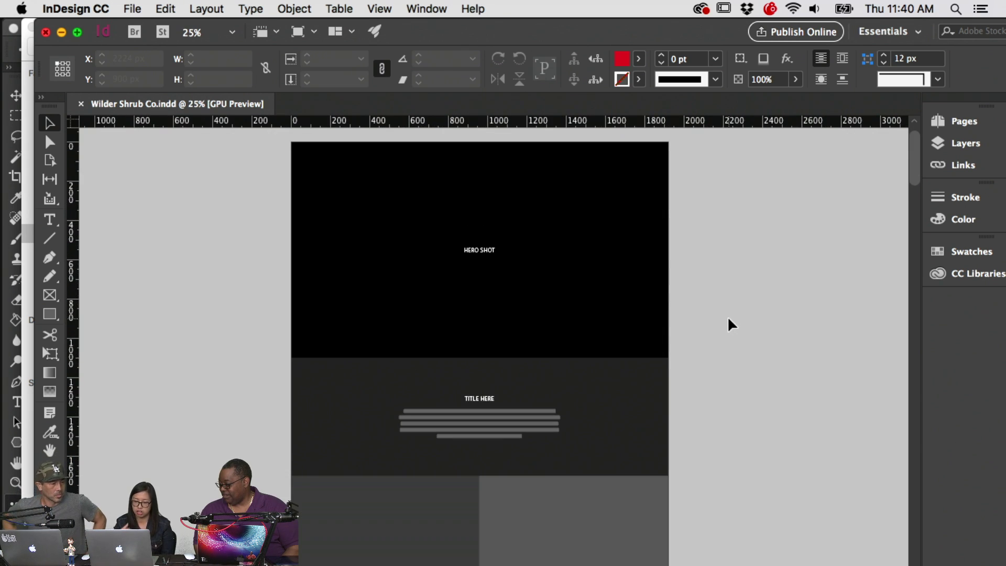
{"action": "scroll", "coordinate": [747, 325], "scroll_direction": "up", "scroll_amount": 2}
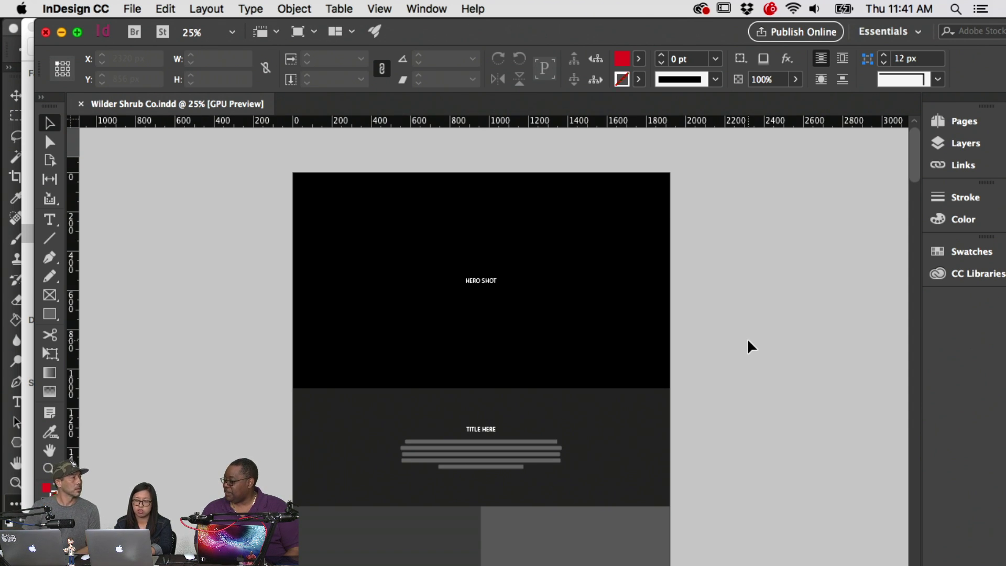
{"action": "left_click_drag", "start_coordinate": [738, 446], "coordinate": [734, 335]}
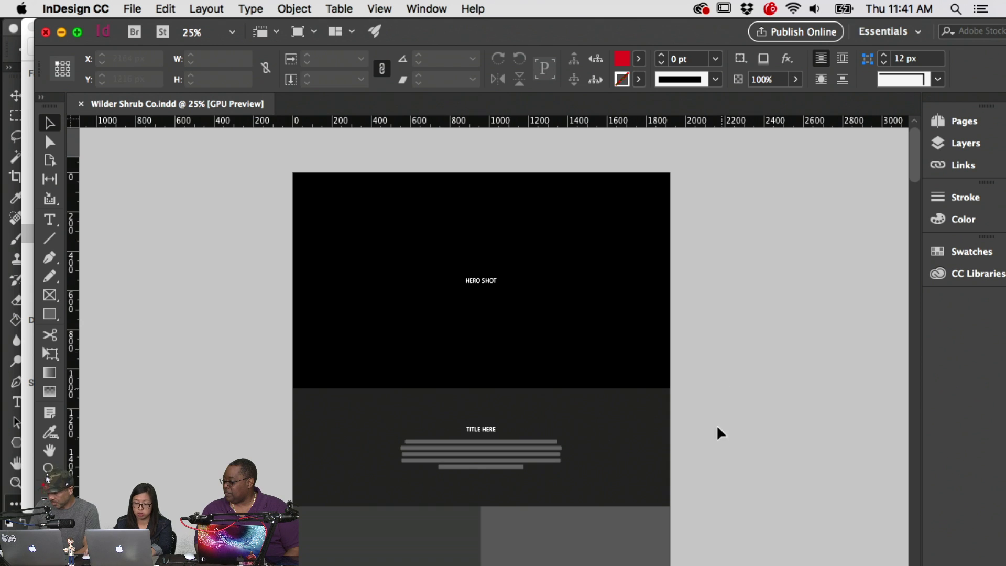
{"action": "scroll", "coordinate": [709, 315], "scroll_direction": "down", "scroll_amount": 5}
{"action": "scroll", "coordinate": [715, 320], "scroll_direction": "up", "scroll_amount": 1}
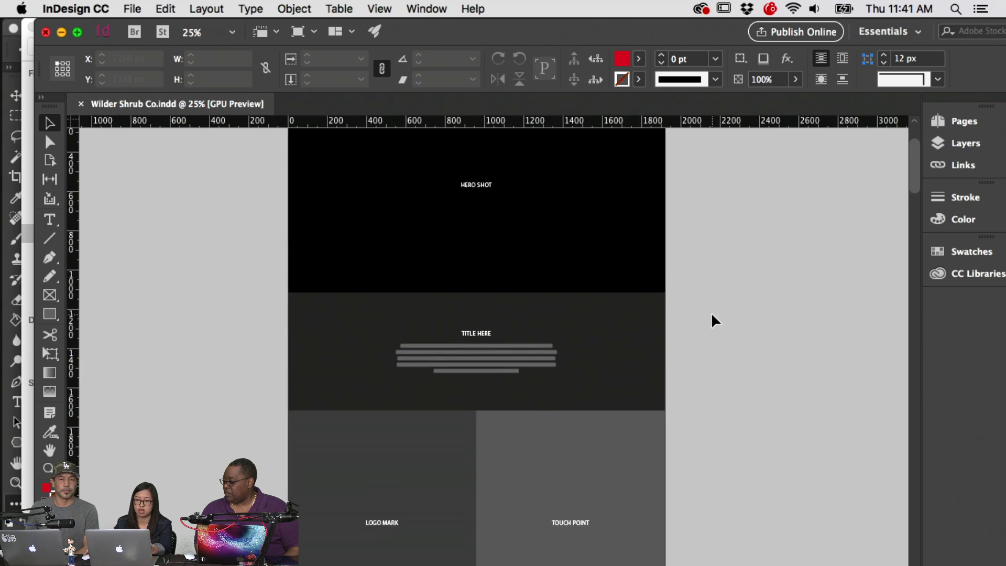
{"action": "scroll", "coordinate": [716, 262], "scroll_direction": "up", "scroll_amount": 4}
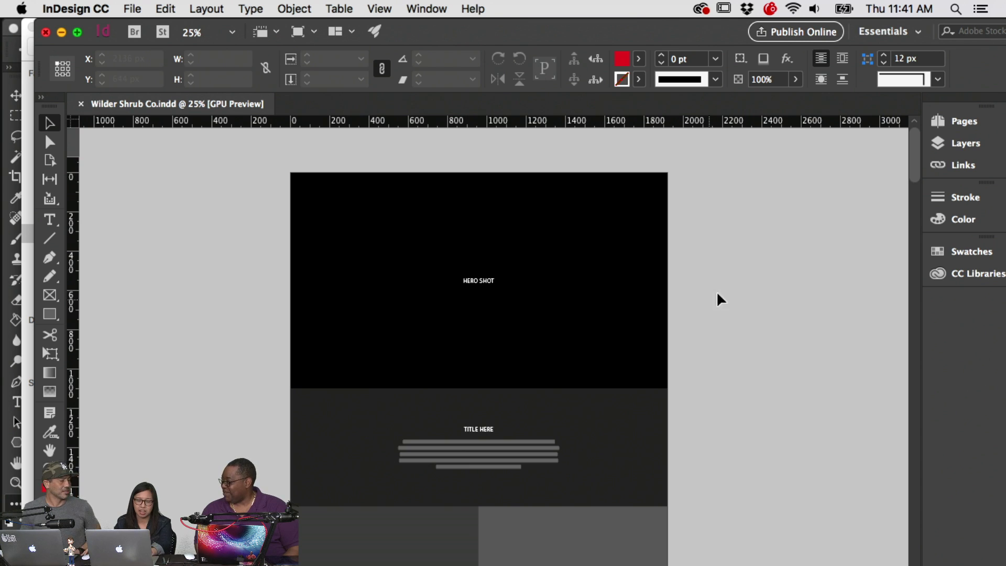
{"action": "left_click_drag", "start_coordinate": [747, 463], "coordinate": [758, 396]}
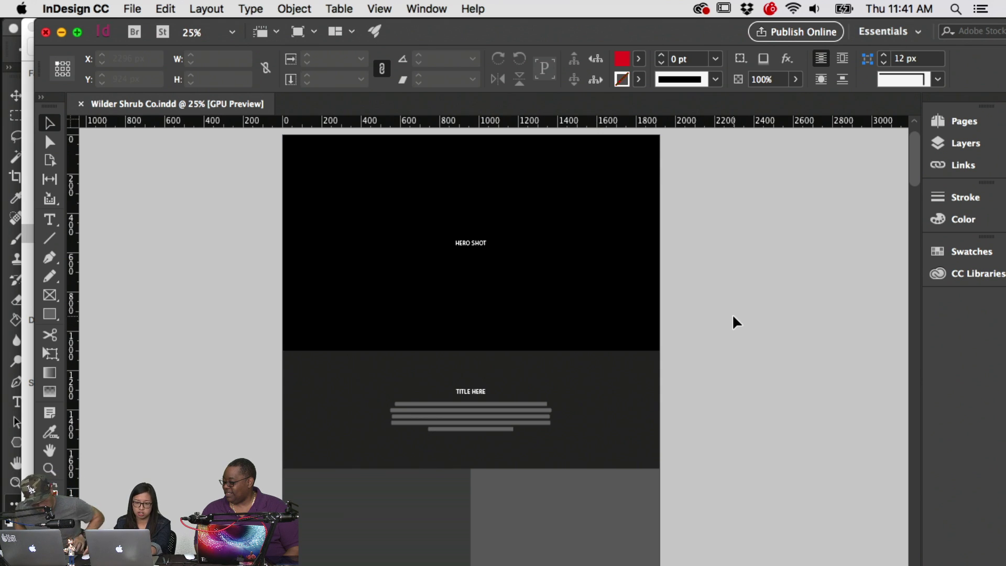
Examine the hero shot and the title section with its placeholder text at the start of the page layout
{"action": "scroll", "coordinate": [731, 313], "scroll_direction": "up", "scroll_amount": 1}
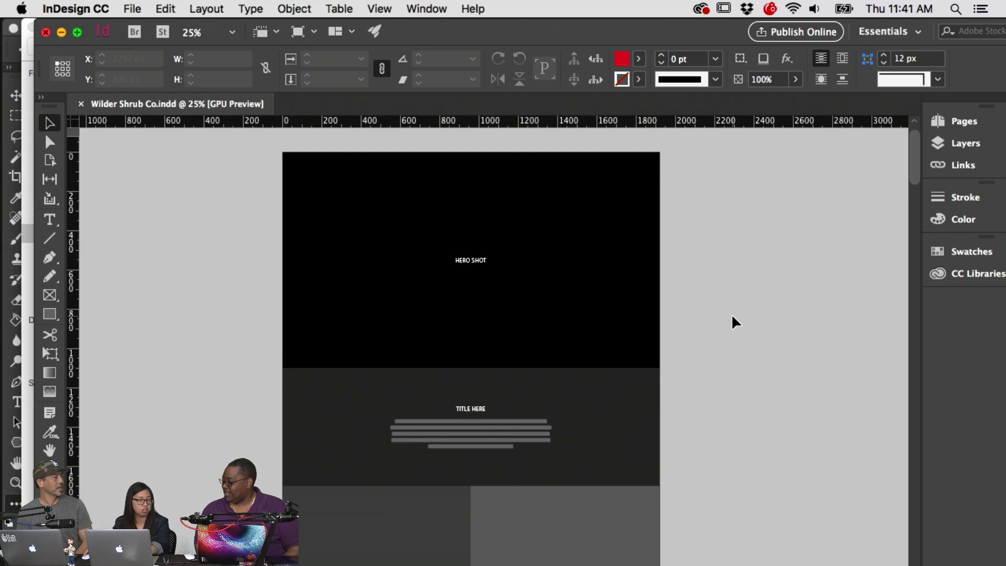
{"action": "scroll", "coordinate": [733, 324], "scroll_direction": "up", "scroll_amount": 1}
{"action": "mouse_move", "coordinate": [766, 387]}
{"action": "left_mouse_down"}
{"action": "mouse_move", "coordinate": [759, 330]}
{"action": "mouse_move", "coordinate": [757, 373]}
{"action": "left_mouse_up"}
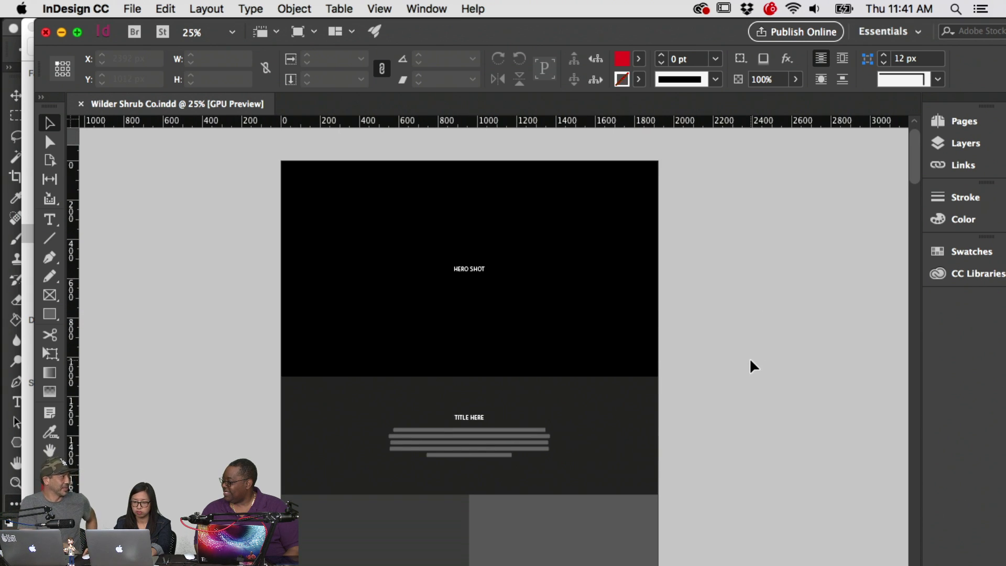
{"action": "scroll", "coordinate": [749, 357], "scroll_direction": "down", "scroll_amount": 2}
{"action": "scroll", "coordinate": [750, 361], "scroll_direction": "up", "scroll_amount": 3}
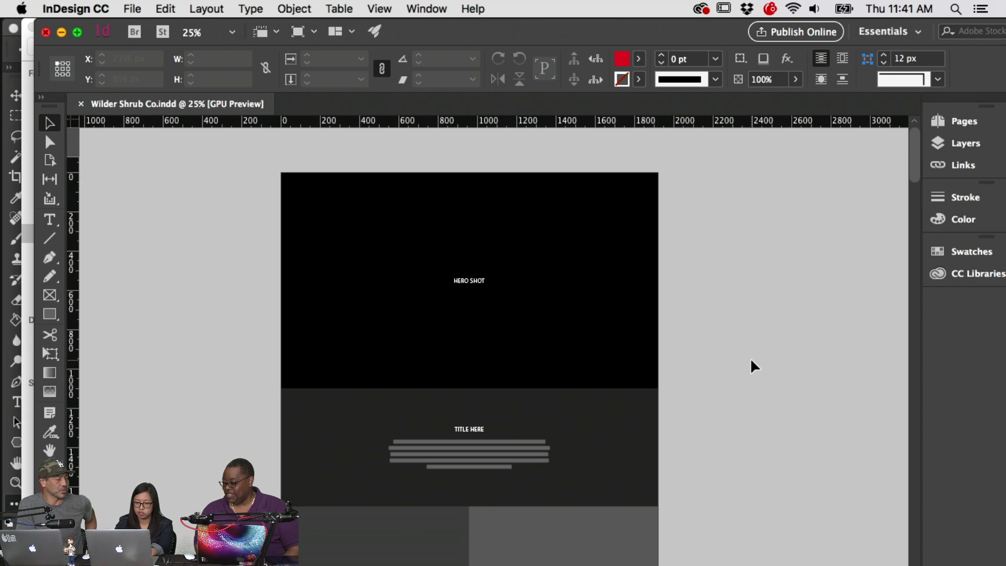
{"action": "key", "text": "super+equal"}
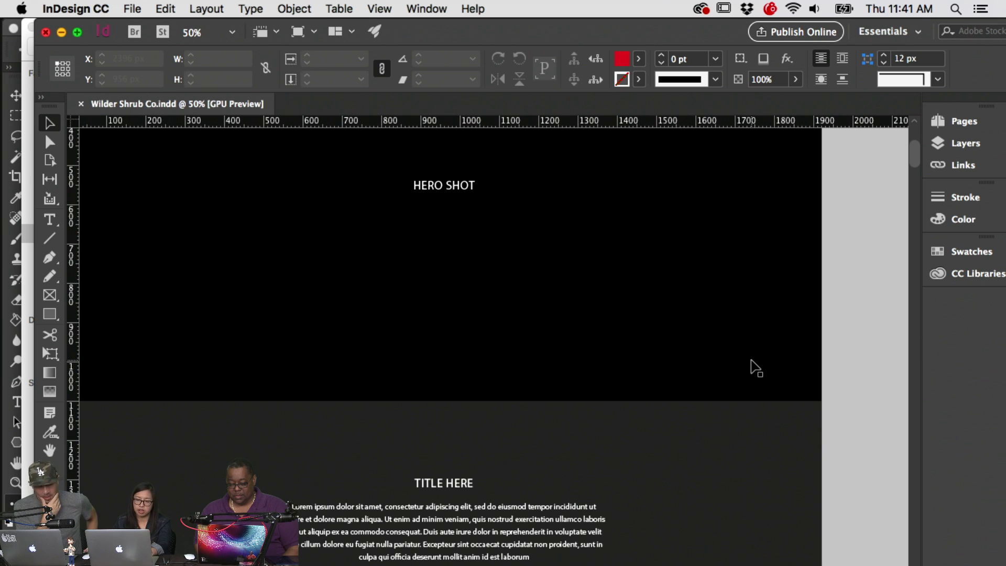
{"action": "left_click_drag", "start_coordinate": [561, 360], "coordinate": [590, 361]}
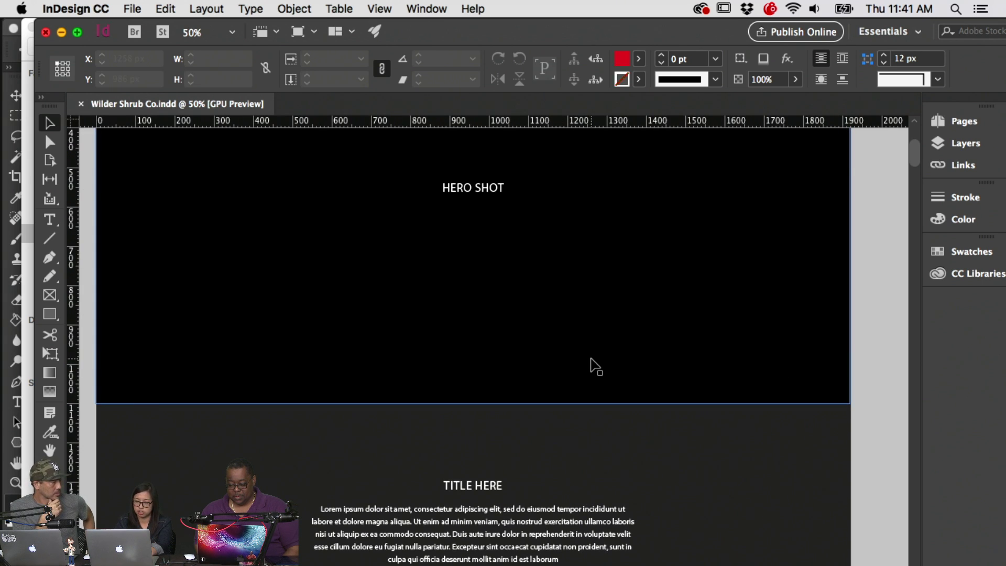
{"action": "key", "text": "super+minus"}
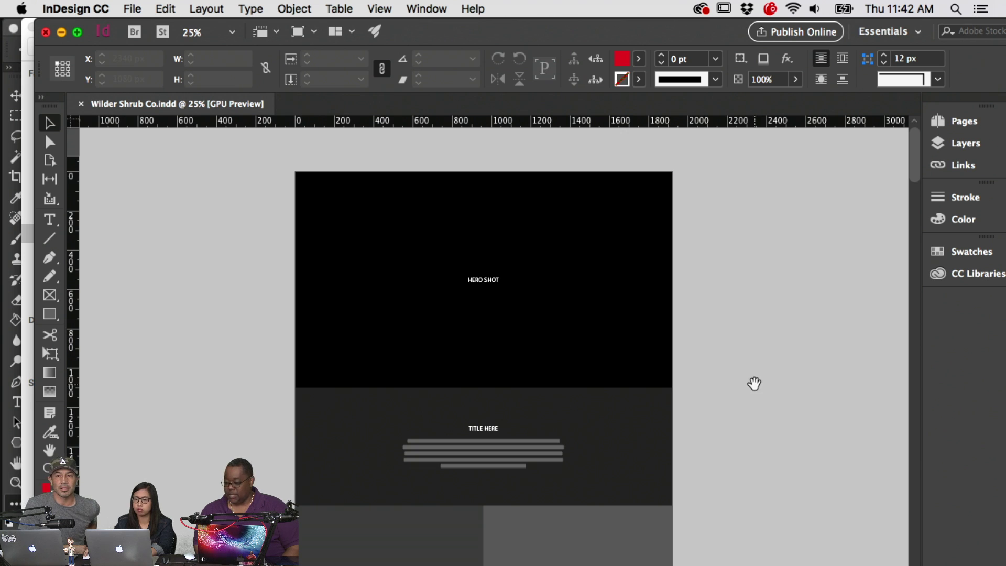
Review the layout sections close up at 50% zoom, from the hero shot to the touchpoint and secondary mark blocks
{"action": "scroll", "coordinate": [754, 387], "scroll_direction": "down", "scroll_amount": 2}
{"action": "scroll", "coordinate": [757, 390], "scroll_direction": "down", "scroll_amount": 3}
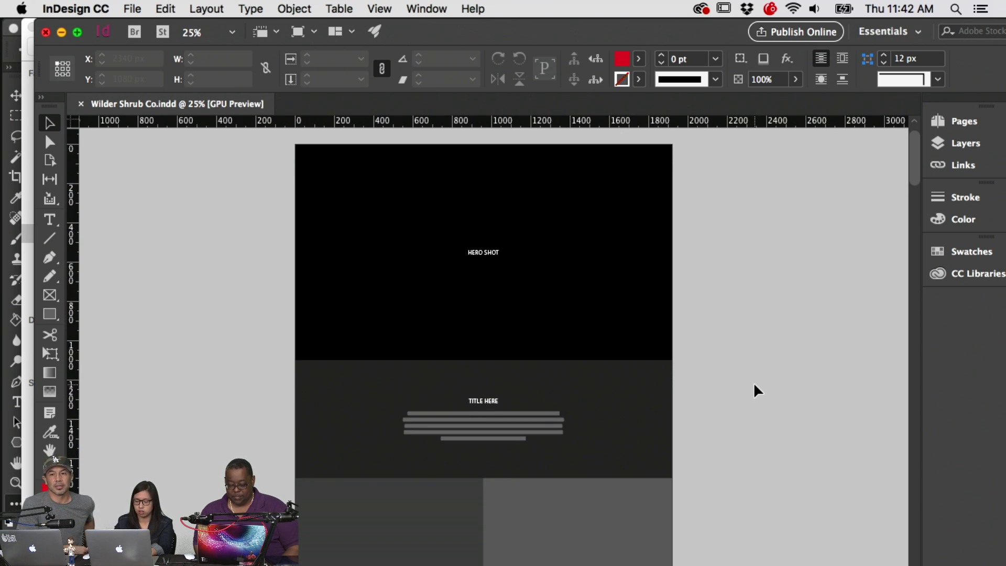
{"action": "key", "text": "super+equal"}
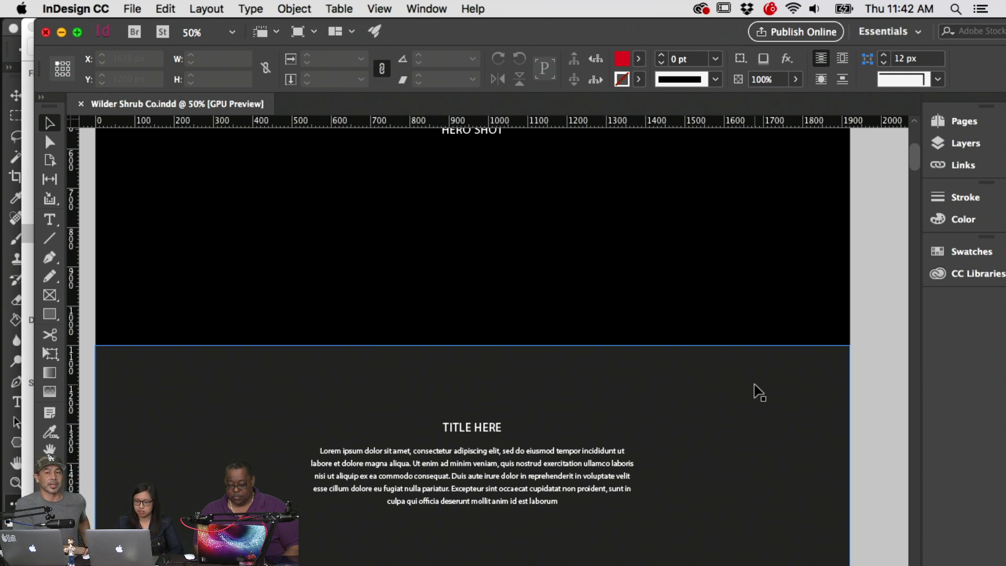
{"action": "scroll", "coordinate": [759, 392], "scroll_direction": "down", "scroll_amount": 10}
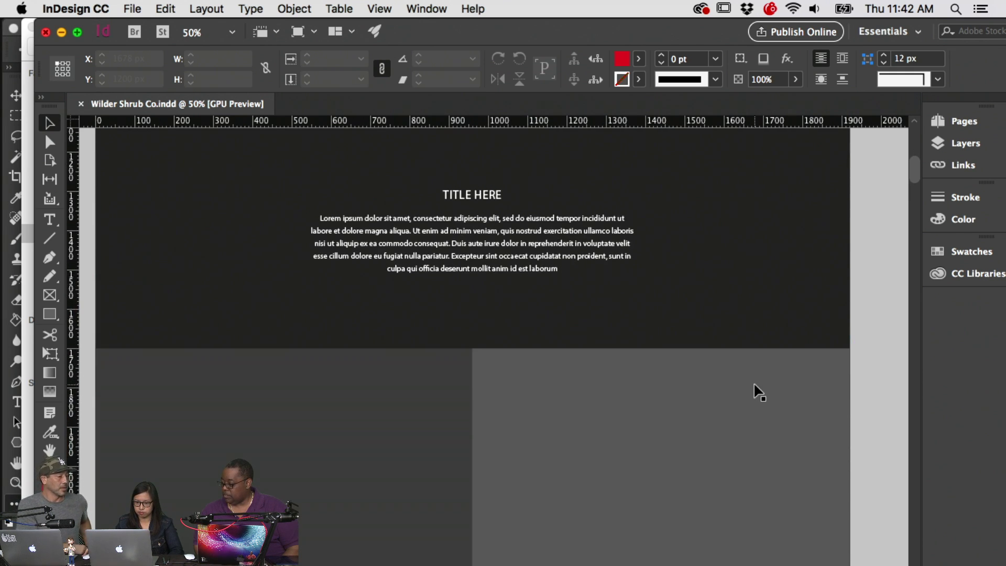
{"action": "scroll", "coordinate": [759, 392], "scroll_direction": "up", "scroll_amount": 12}
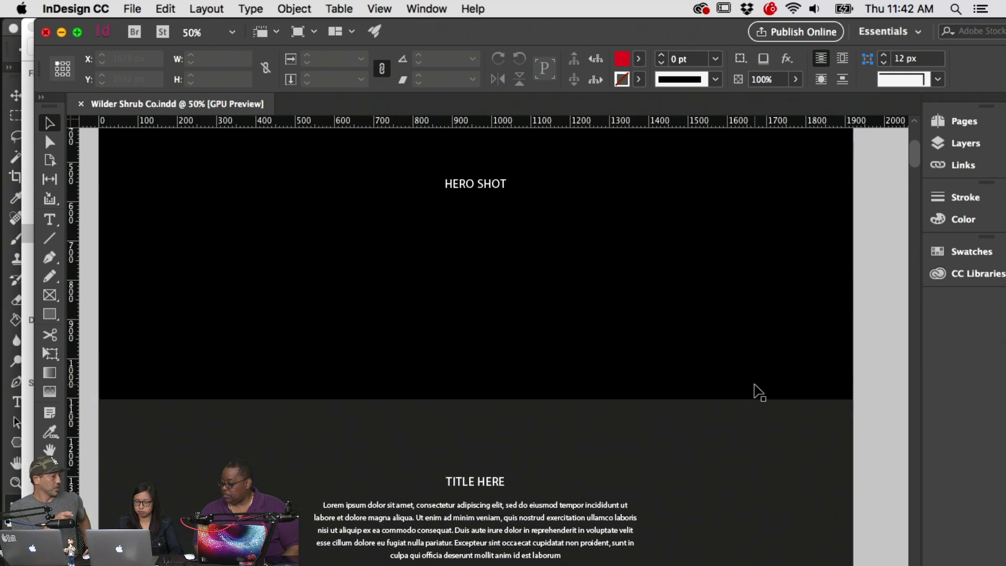
{"action": "scroll", "coordinate": [758, 391], "scroll_direction": "down", "scroll_amount": 6}
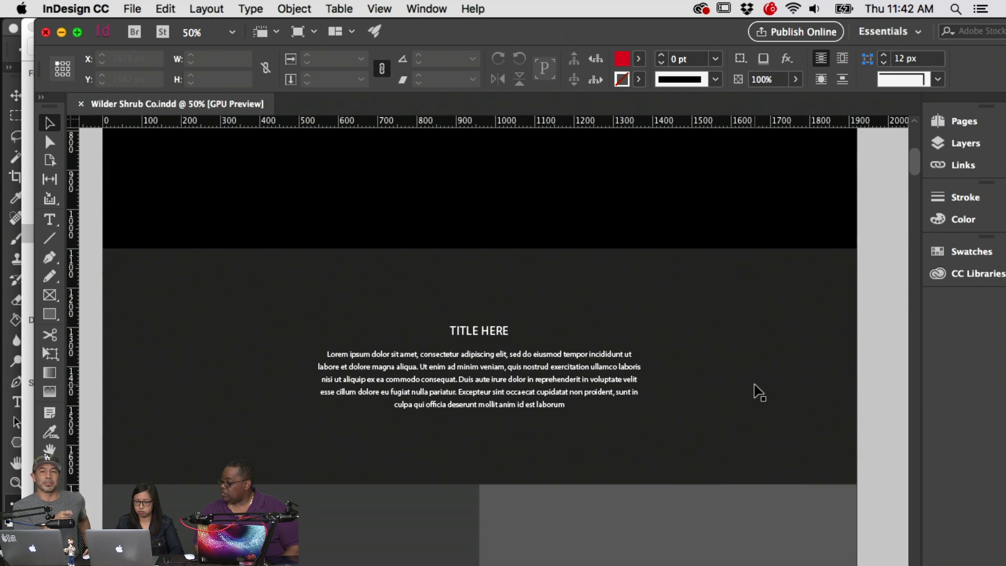
{"action": "scroll", "coordinate": [758, 392], "scroll_direction": "down", "scroll_amount": 12}
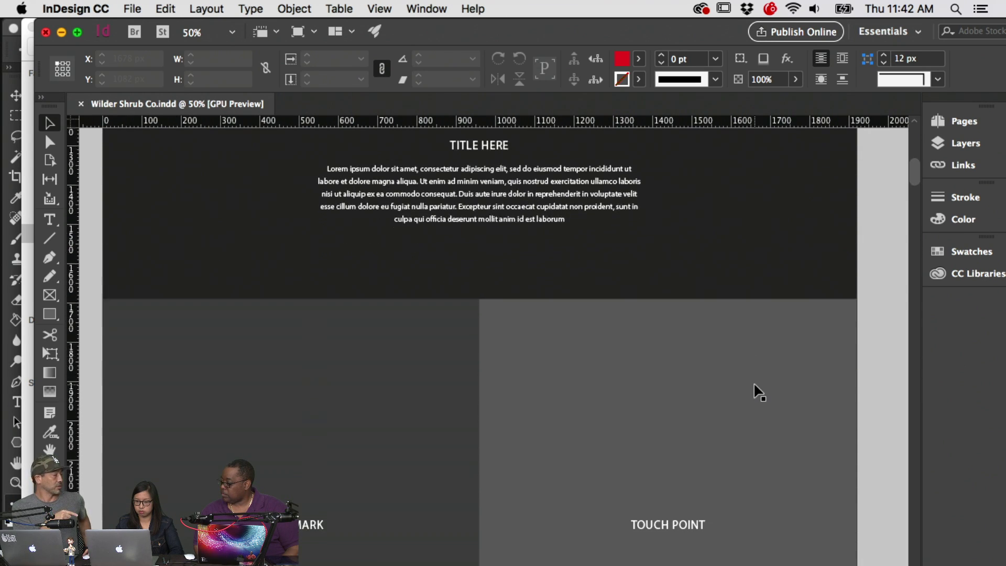
{"action": "scroll", "coordinate": [758, 392], "scroll_direction": "down", "scroll_amount": 4}
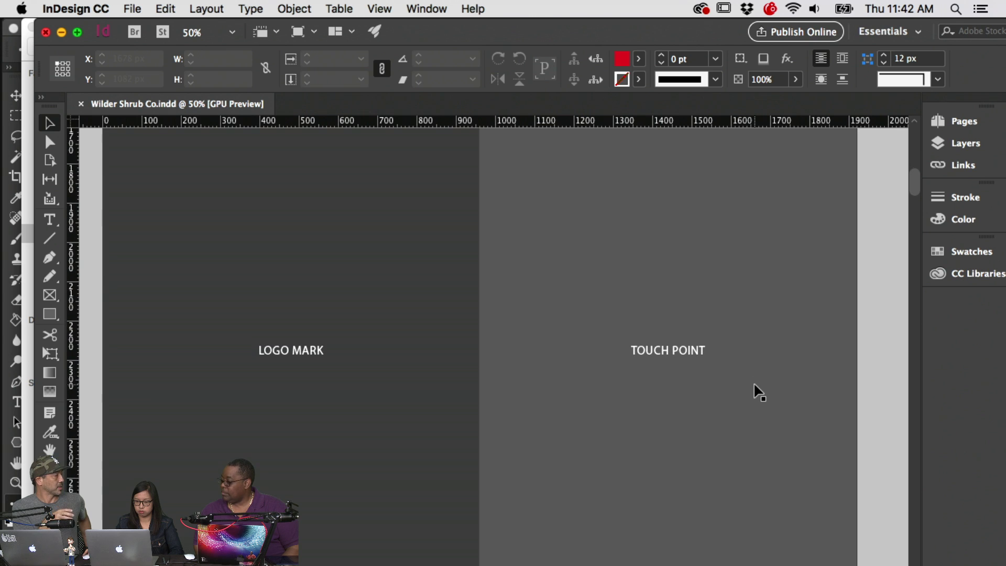
{"action": "scroll", "coordinate": [758, 392], "scroll_direction": "down", "scroll_amount": 3}
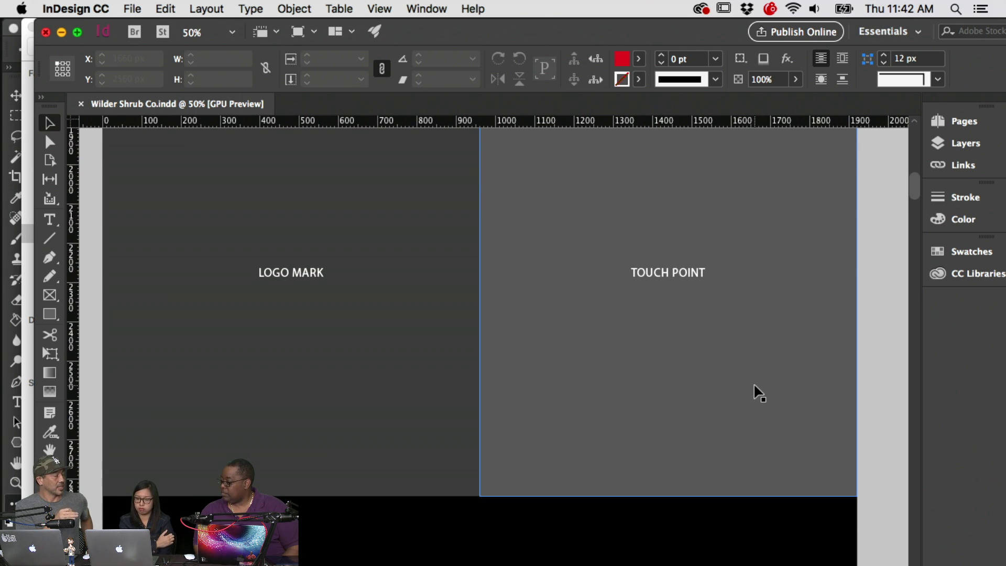
{"action": "scroll", "coordinate": [819, 386], "scroll_direction": "up", "scroll_amount": 3}
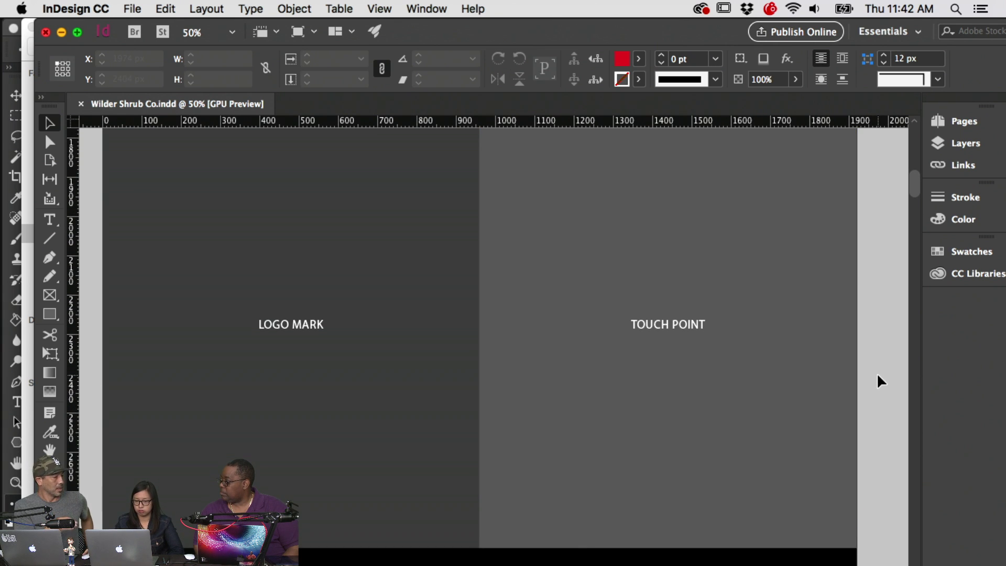
{"action": "scroll", "coordinate": [880, 381], "scroll_direction": "down", "scroll_amount": 5}
{"action": "scroll", "coordinate": [877, 375], "scroll_direction": "down", "scroll_amount": 5}
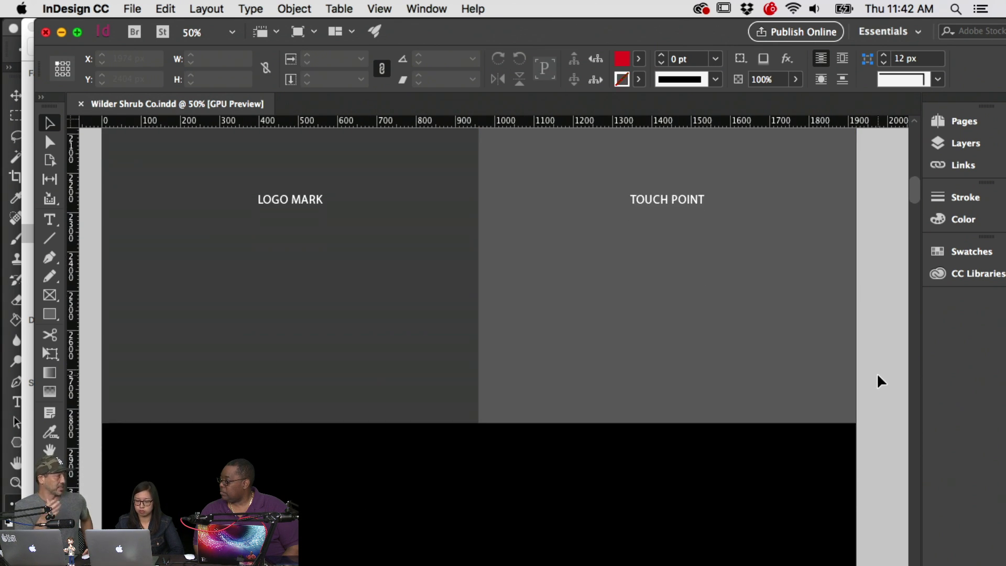
{"action": "scroll", "coordinate": [876, 374], "scroll_direction": "down", "scroll_amount": 15}
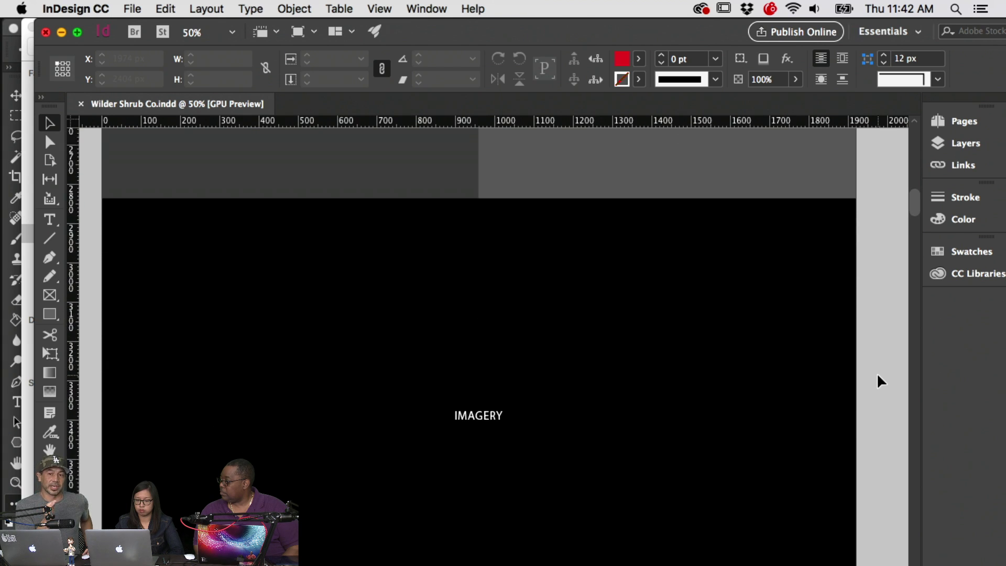
{"action": "scroll", "coordinate": [877, 375], "scroll_direction": "down", "scroll_amount": 5}
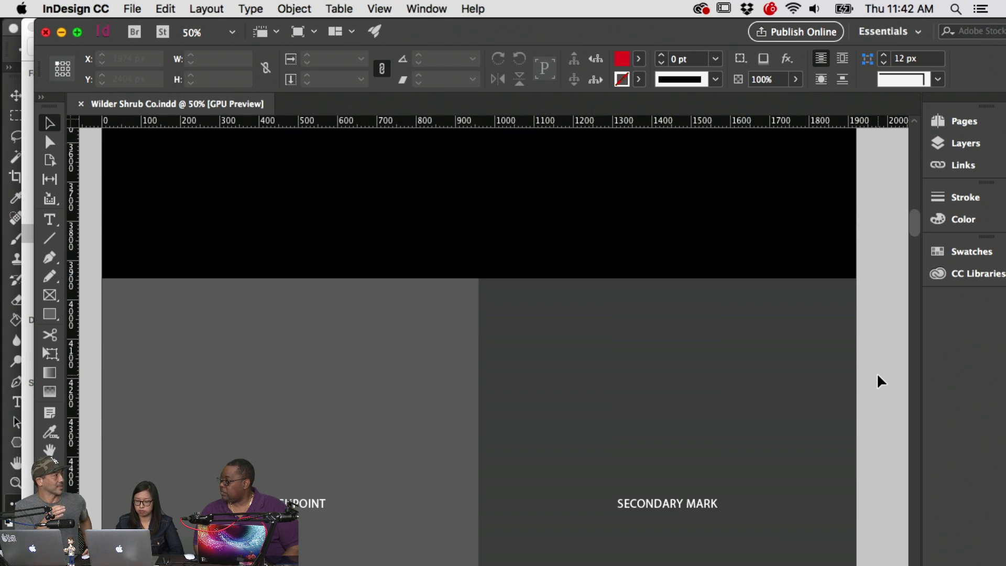
{"action": "scroll", "coordinate": [875, 372], "scroll_direction": "down", "scroll_amount": 7}
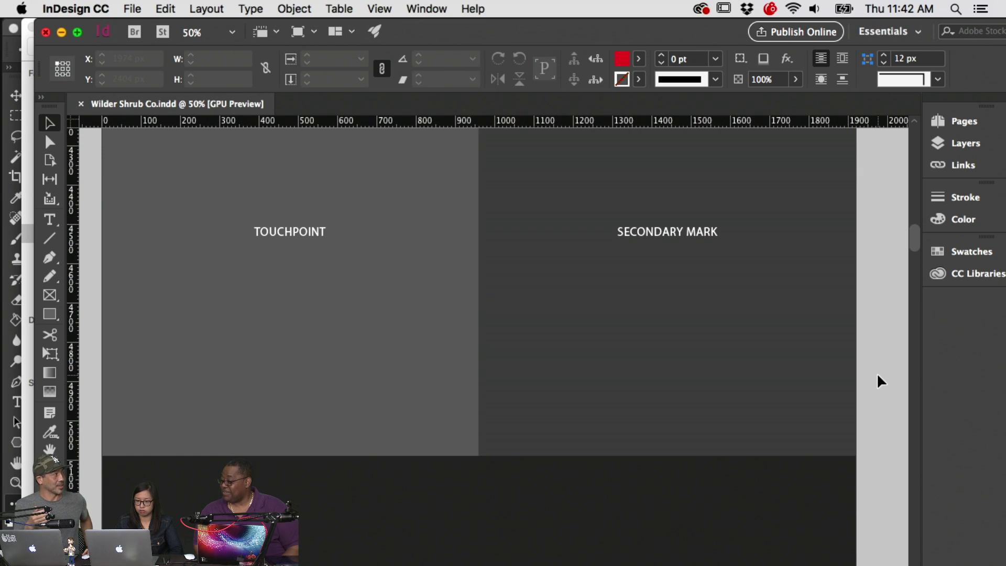
{"action": "scroll", "coordinate": [876, 373], "scroll_direction": "down", "scroll_amount": 4}
{"action": "scroll", "coordinate": [876, 372], "scroll_direction": "up", "scroll_amount": 20}
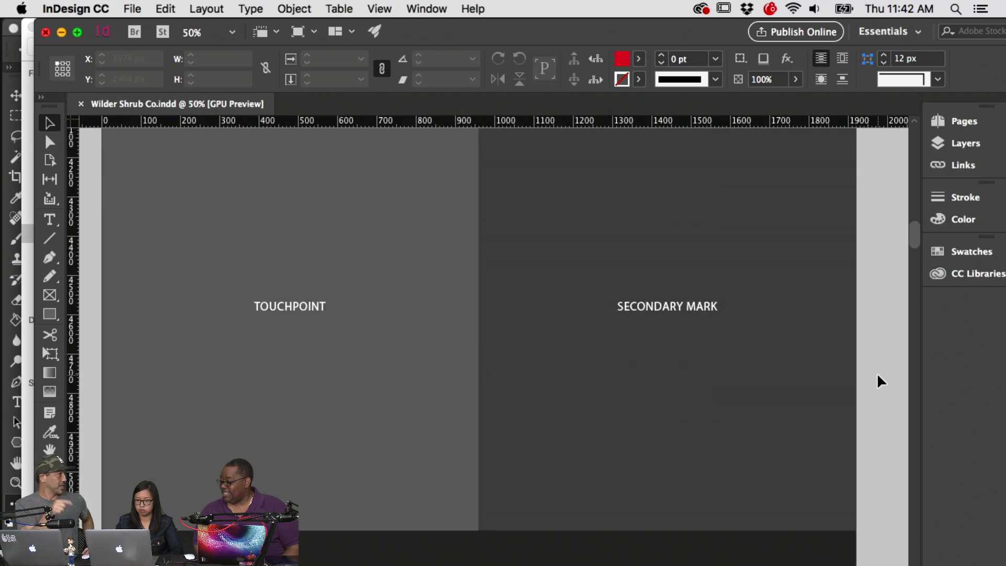
{"action": "scroll", "coordinate": [875, 372], "scroll_direction": "up", "scroll_amount": 6}
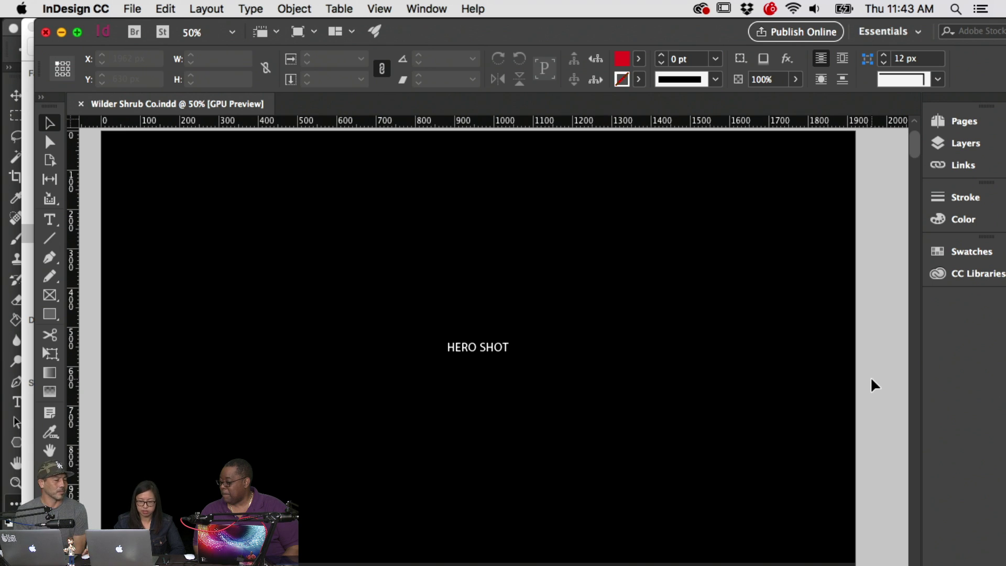
Survey the full page template at 25% zoom, from the hero shot through the end section and the empty area below it
{"action": "scroll", "coordinate": [871, 379], "scroll_direction": "down", "scroll_amount": 2}
{"action": "key", "text": "super+minus"}
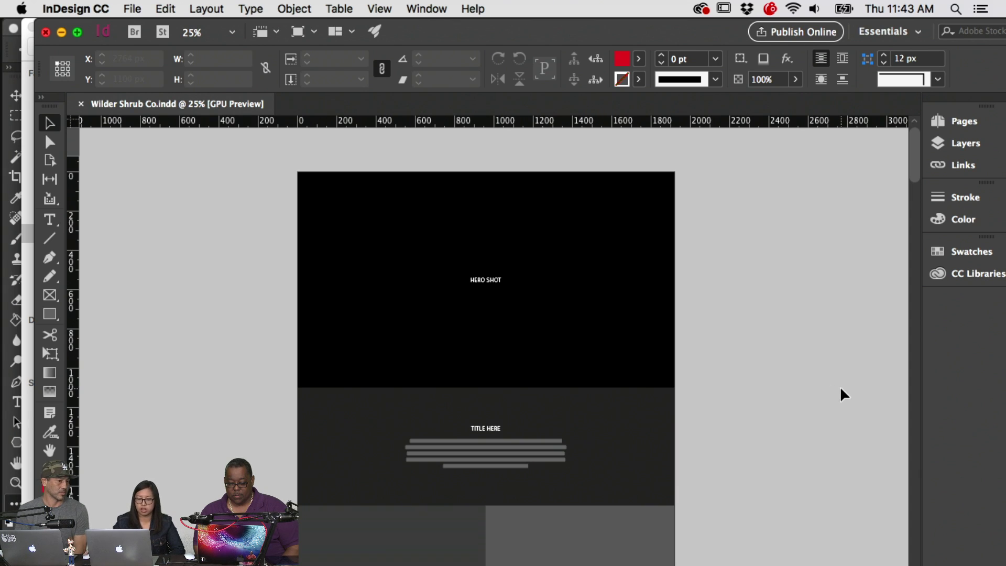
{"action": "scroll", "coordinate": [833, 387], "scroll_direction": "down", "scroll_amount": 5}
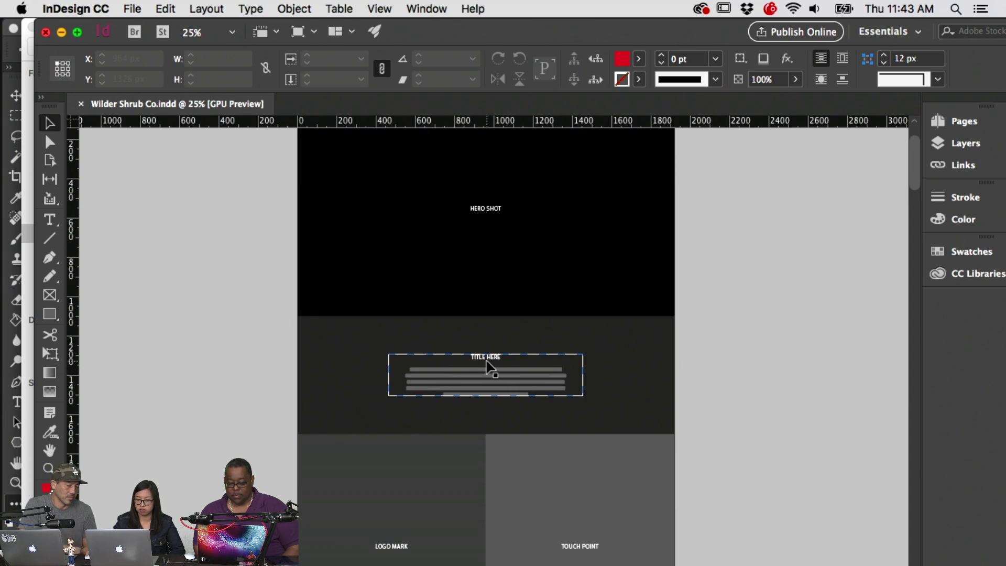
{"action": "scroll", "coordinate": [652, 377], "scroll_direction": "down", "scroll_amount": 7}
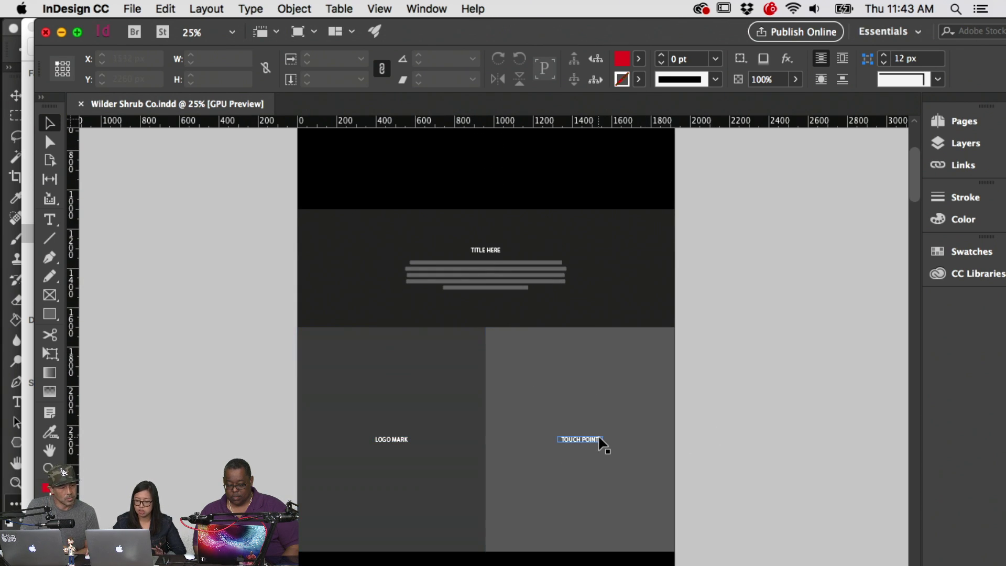
{"action": "scroll", "coordinate": [599, 442], "scroll_direction": "down", "scroll_amount": 4}
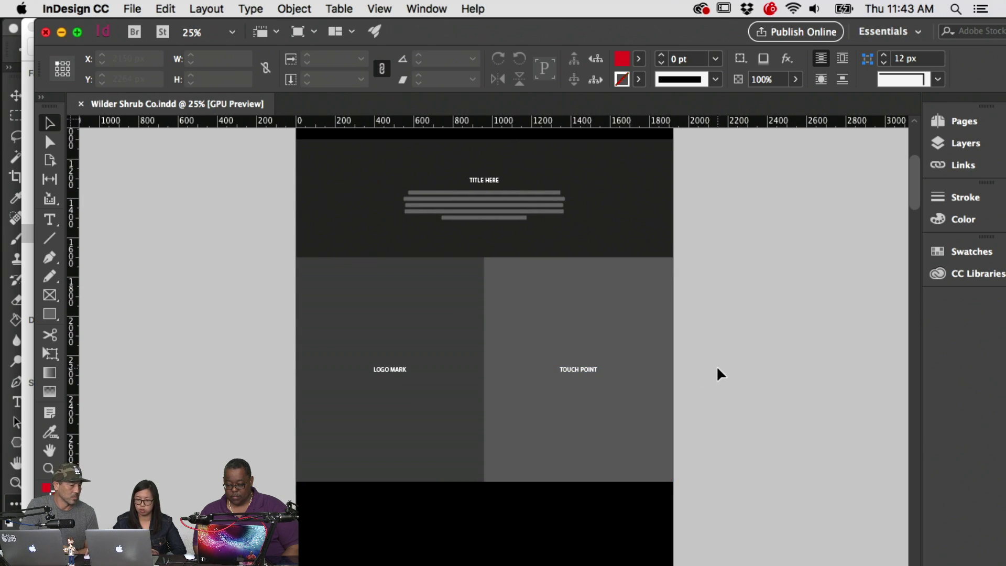
{"action": "scroll", "coordinate": [717, 369], "scroll_direction": "down", "scroll_amount": 1}
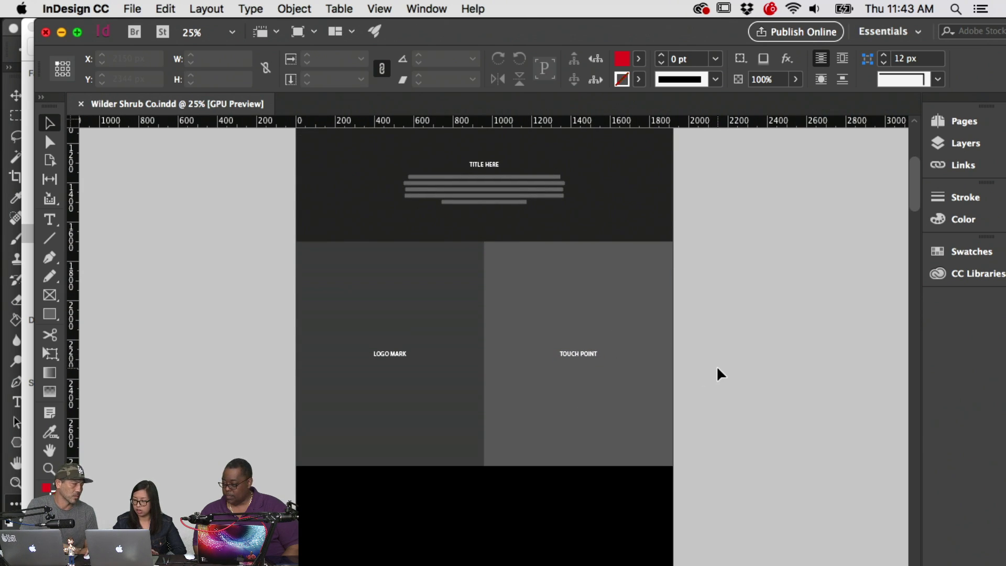
{"action": "scroll", "coordinate": [716, 368], "scroll_direction": "up", "scroll_amount": 1}
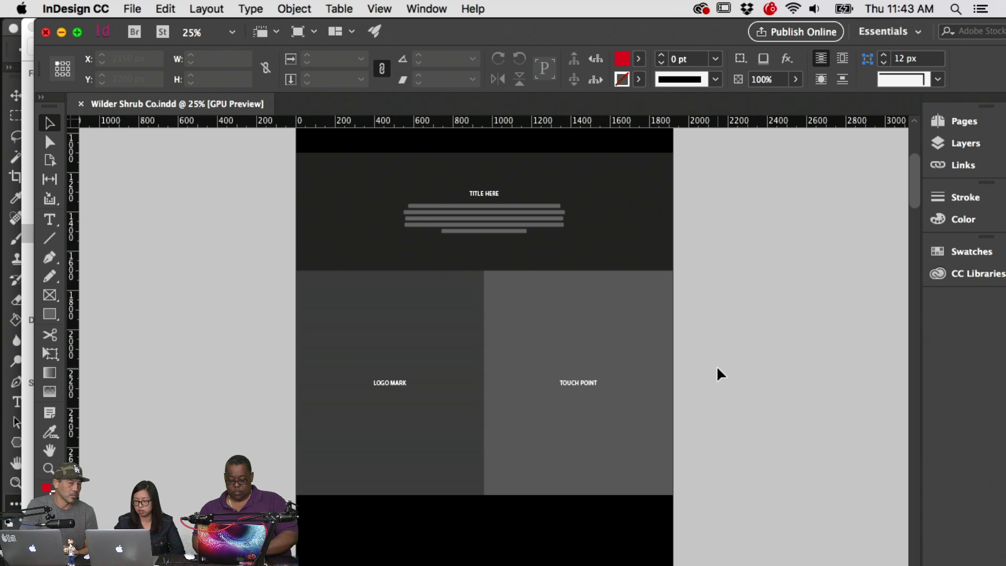
{"action": "scroll", "coordinate": [717, 367], "scroll_direction": "down", "scroll_amount": 3}
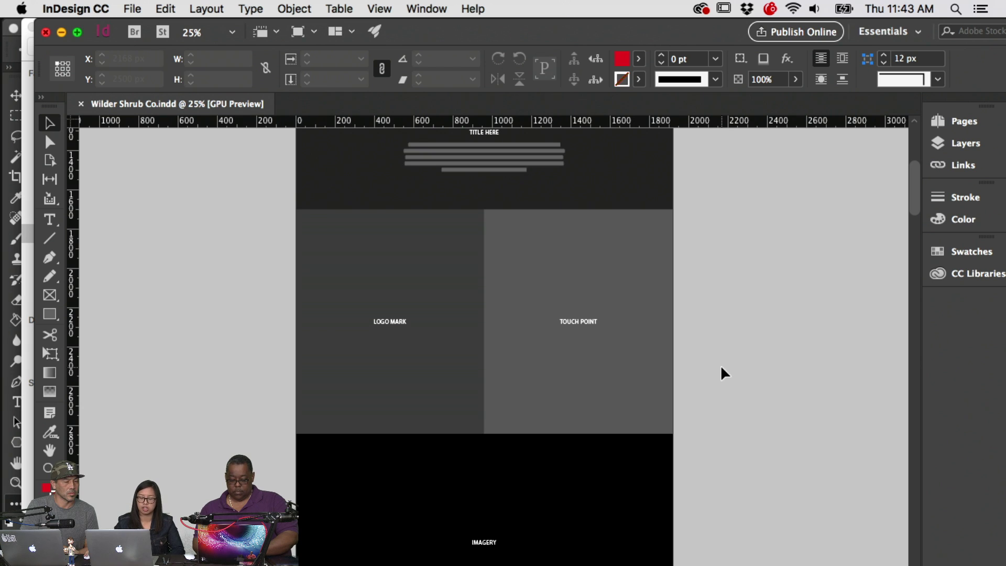
{"action": "scroll", "coordinate": [721, 368], "scroll_direction": "down", "scroll_amount": 8}
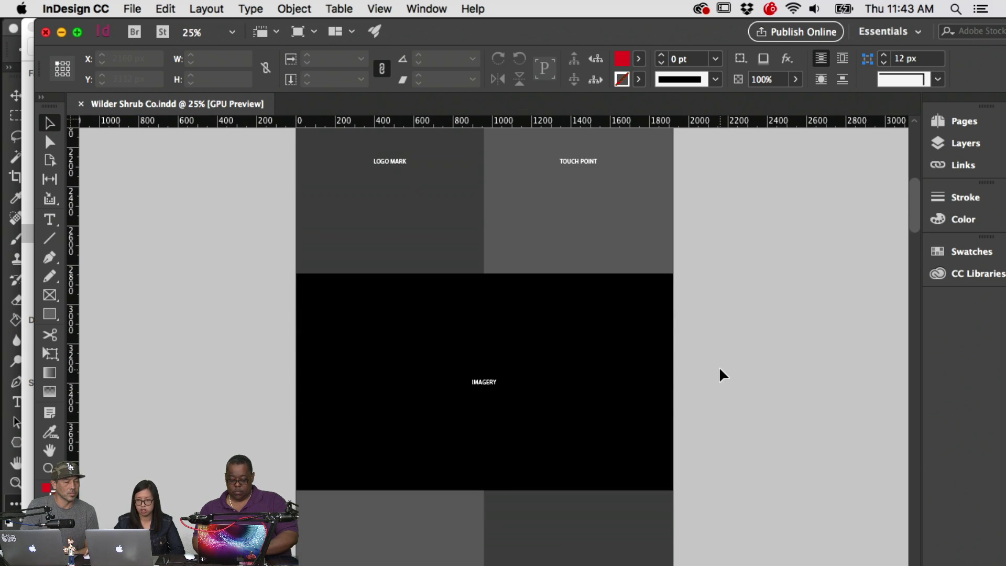
{"action": "scroll", "coordinate": [719, 369], "scroll_direction": "down", "scroll_amount": 1}
{"action": "scroll", "coordinate": [702, 370], "scroll_direction": "down", "scroll_amount": 3}
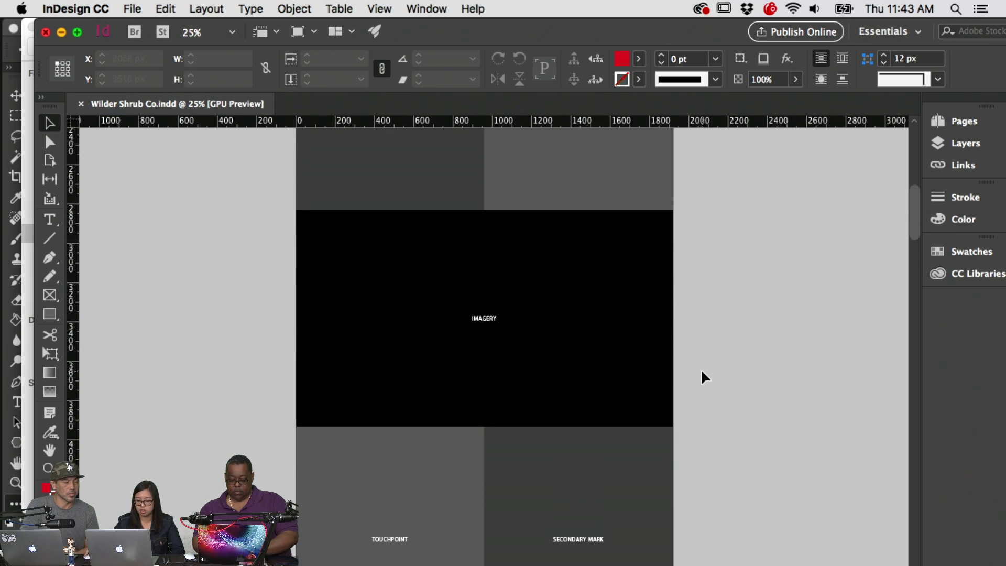
{"action": "scroll", "coordinate": [702, 371], "scroll_direction": "down", "scroll_amount": 5}
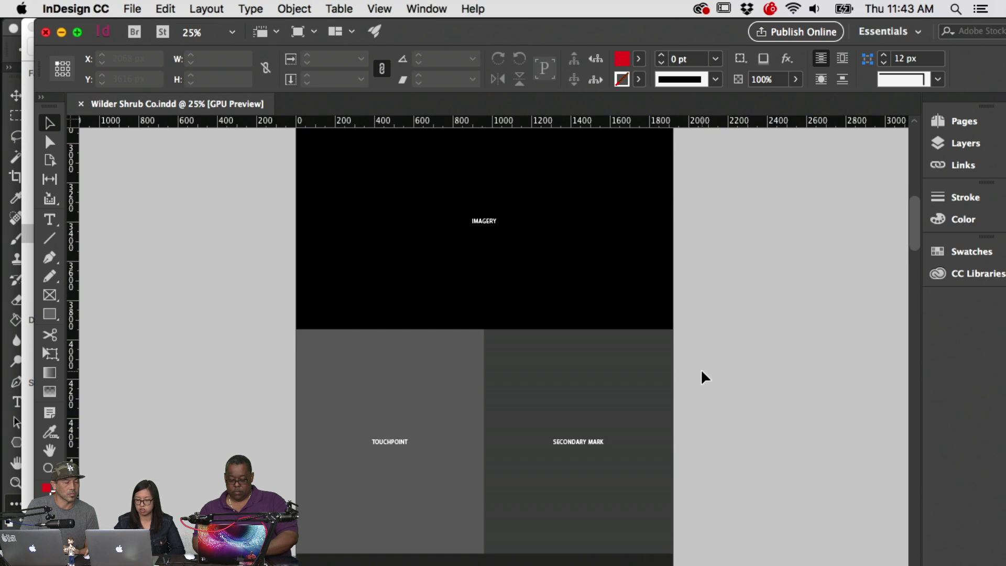
{"action": "scroll", "coordinate": [700, 368], "scroll_direction": "down", "scroll_amount": 8}
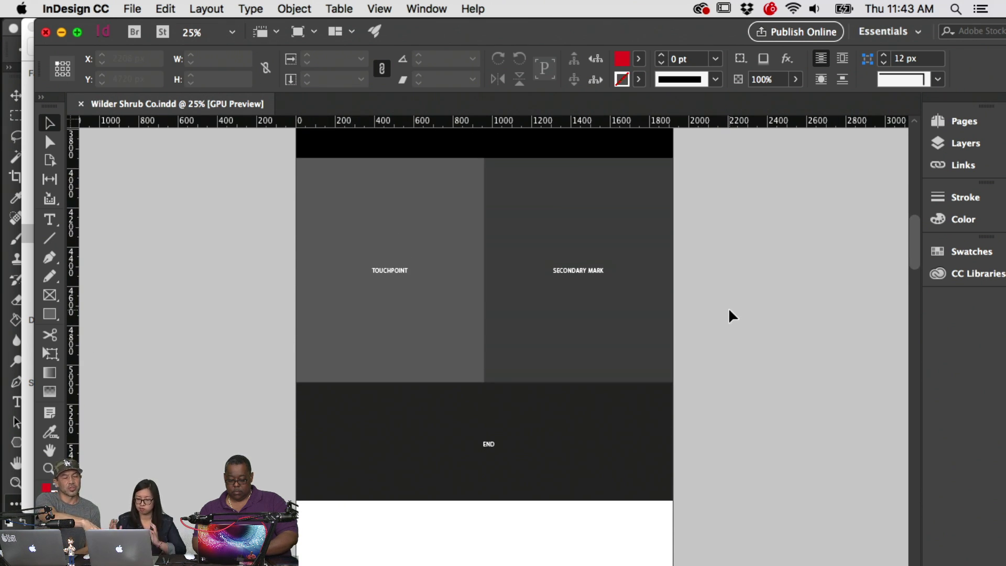
{"action": "scroll", "coordinate": [729, 309], "scroll_direction": "down", "scroll_amount": 2}
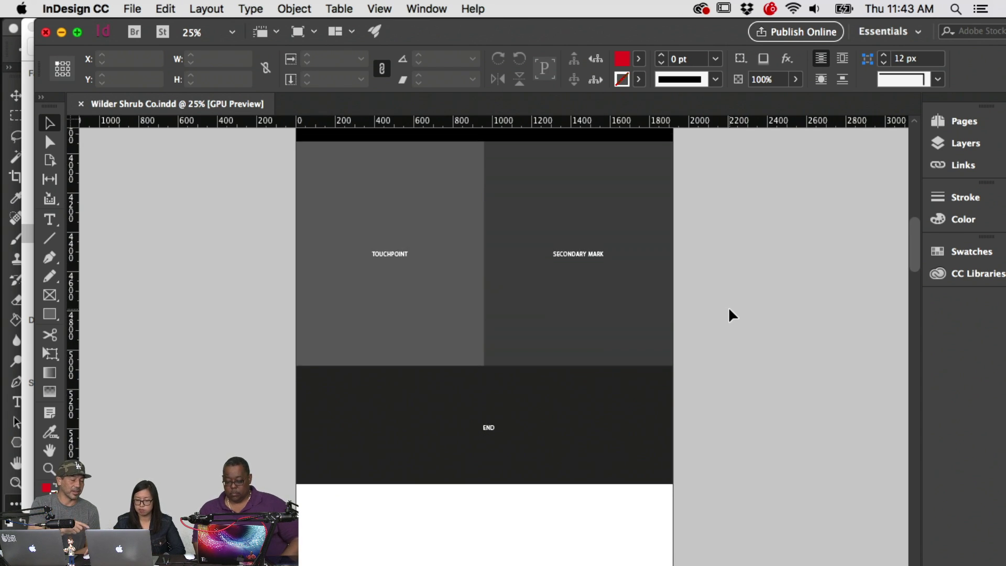
{"action": "scroll", "coordinate": [729, 309], "scroll_direction": "down", "scroll_amount": 20}
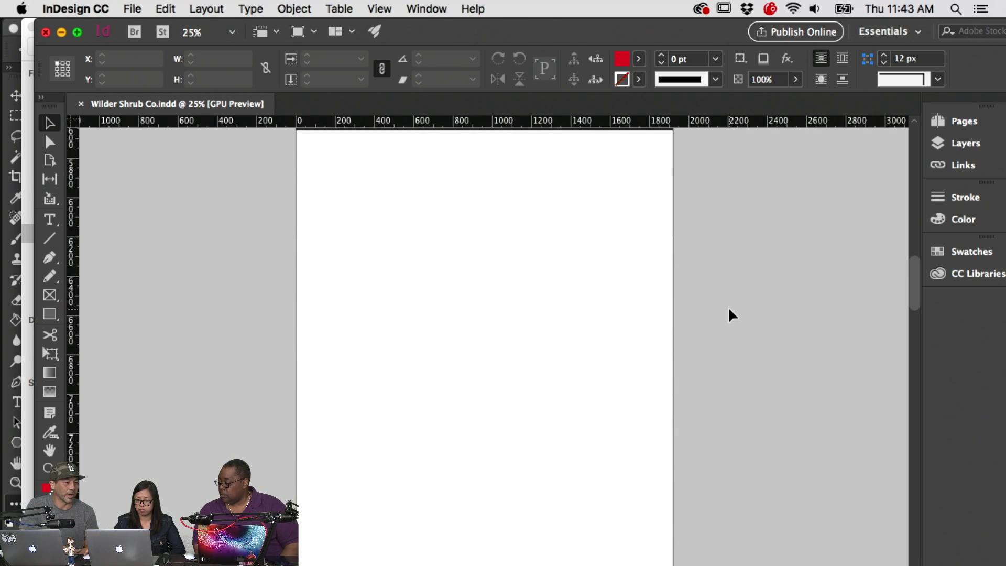
{"action": "scroll", "coordinate": [728, 307], "scroll_direction": "down", "scroll_amount": 20}
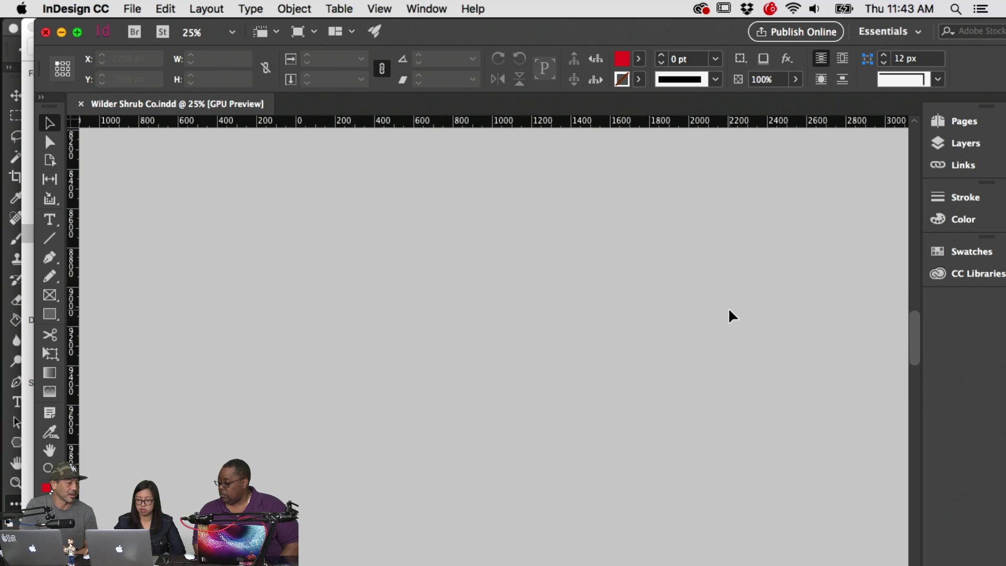
Examine the page template from the three hero placeholders through the title section to the cocktail and picnic table photos
{"action": "scroll", "coordinate": [729, 309], "scroll_direction": "down", "scroll_amount": 19}
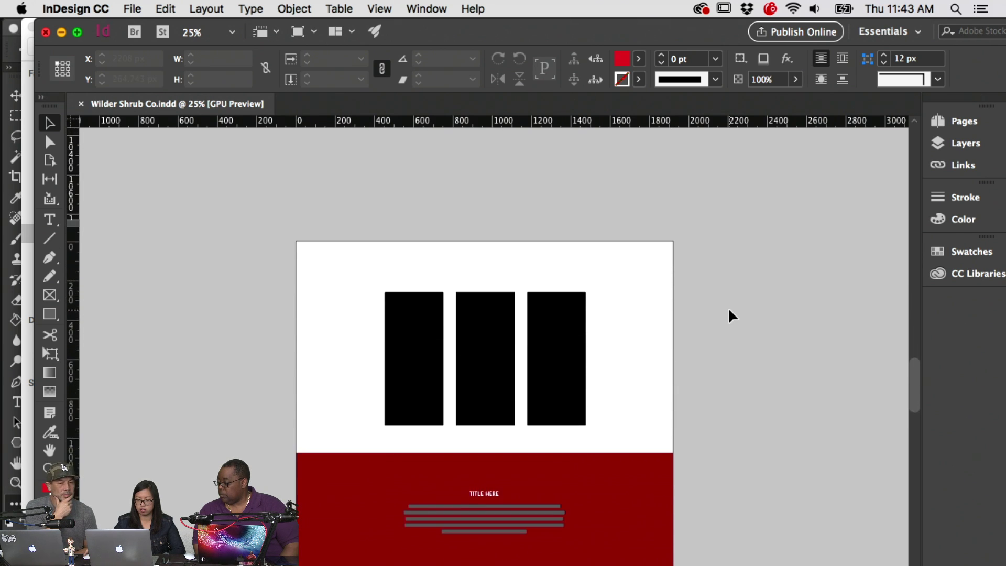
{"action": "scroll", "coordinate": [728, 307], "scroll_direction": "down", "scroll_amount": 3}
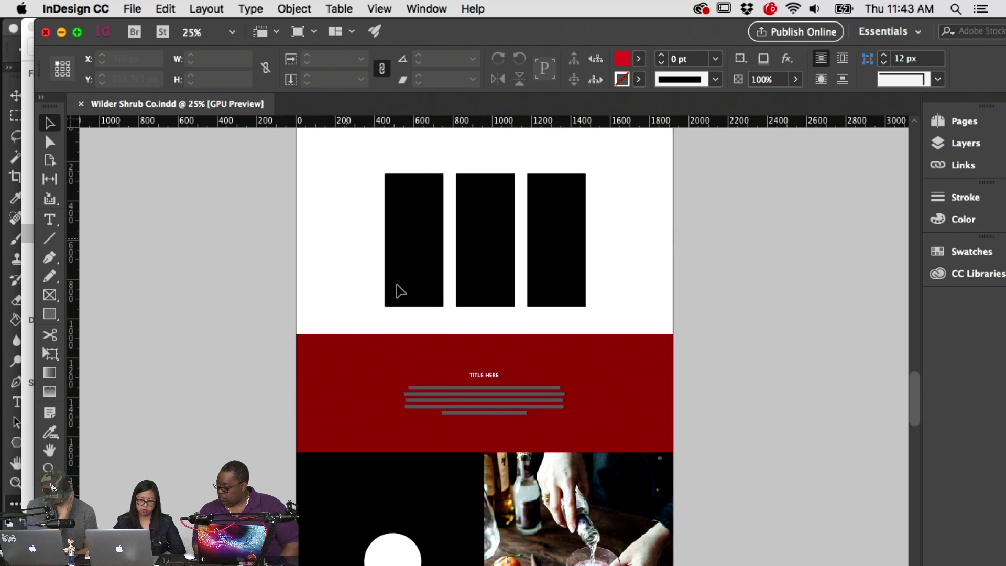
{"action": "scroll", "coordinate": [658, 283], "scroll_direction": "down", "scroll_amount": 9}
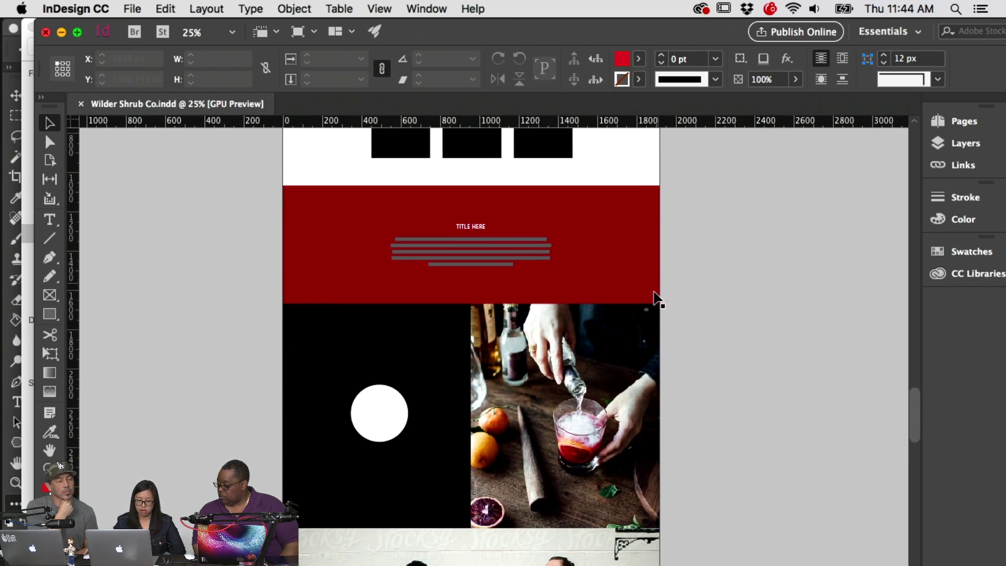
{"action": "scroll", "coordinate": [579, 396], "scroll_direction": "down", "scroll_amount": 3}
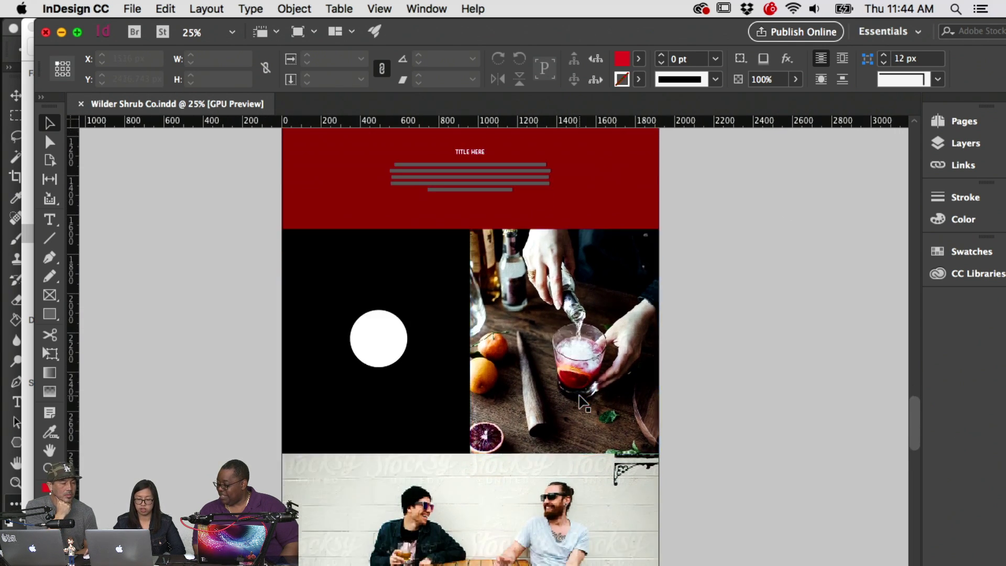
{"action": "scroll", "coordinate": [777, 354], "scroll_direction": "down", "scroll_amount": 4}
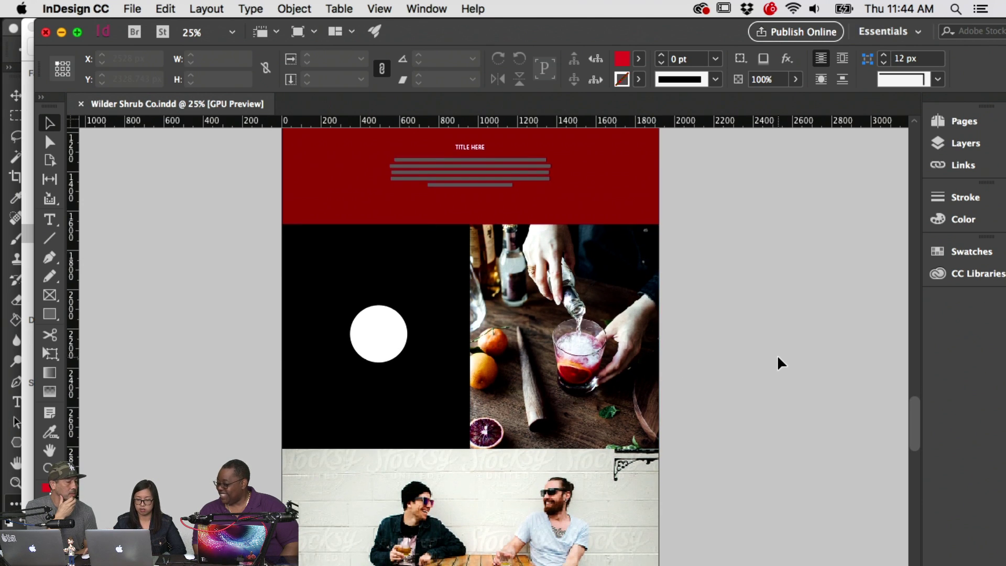
{"action": "scroll", "coordinate": [774, 355], "scroll_direction": "down", "scroll_amount": 5}
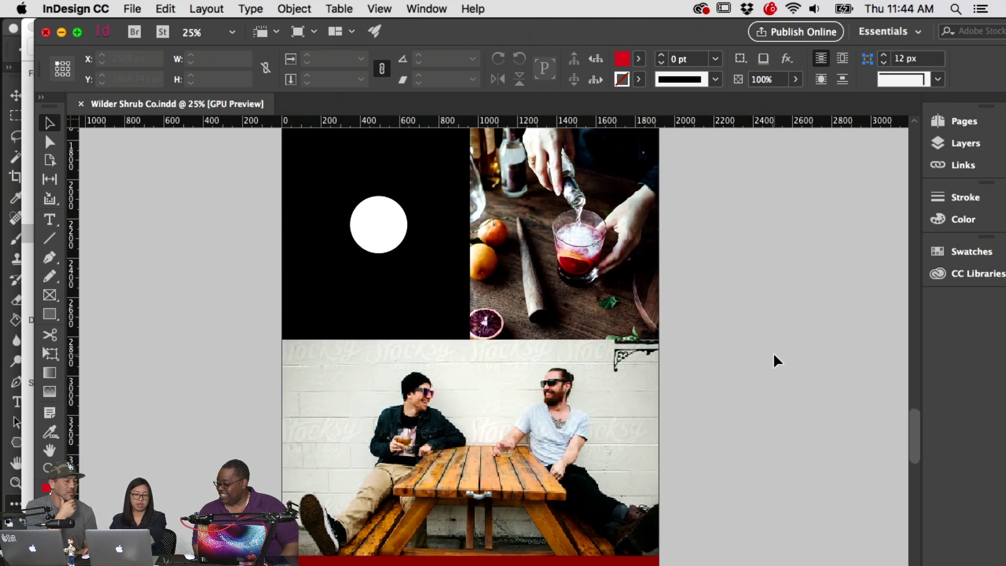
{"action": "scroll", "coordinate": [772, 352], "scroll_direction": "up", "scroll_amount": 2}
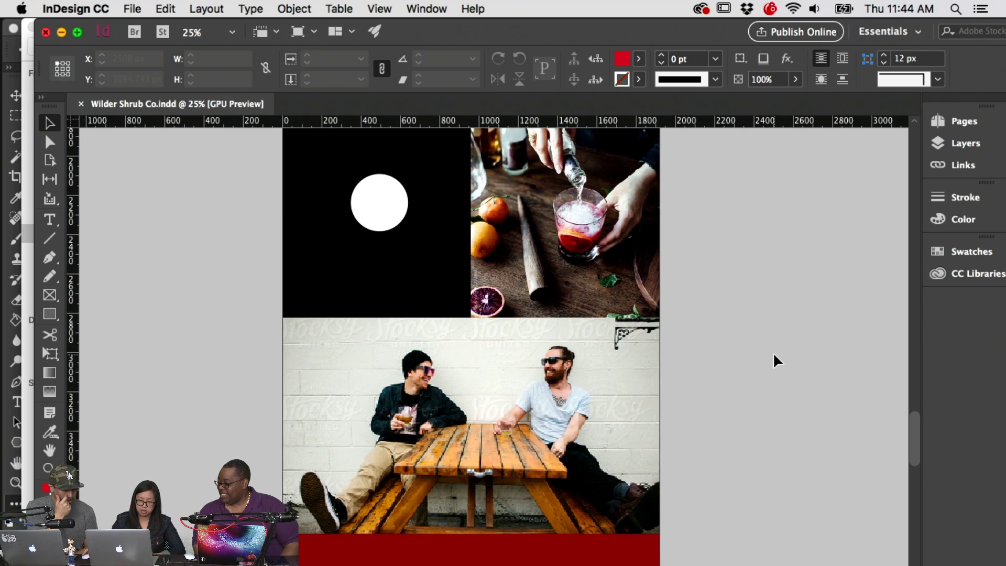
{"action": "scroll", "coordinate": [778, 353], "scroll_direction": "up", "scroll_amount": 3}
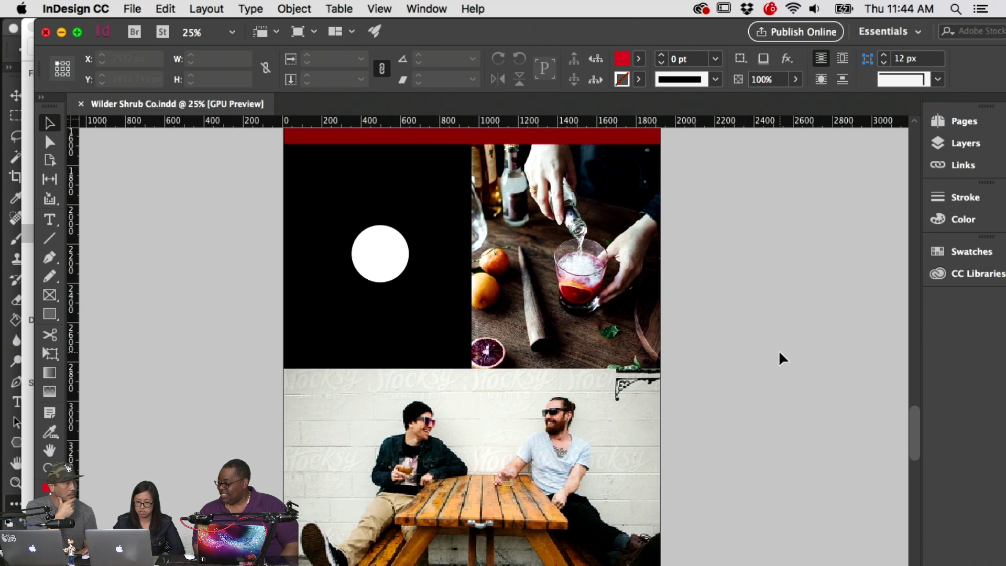
Examine the lower template sections, from the picnic table photo through the gray and black blocks to the six-pack mockup
{"action": "scroll", "coordinate": [778, 353], "scroll_direction": "down", "scroll_amount": 4}
{"action": "scroll", "coordinate": [777, 358], "scroll_direction": "down", "scroll_amount": 15}
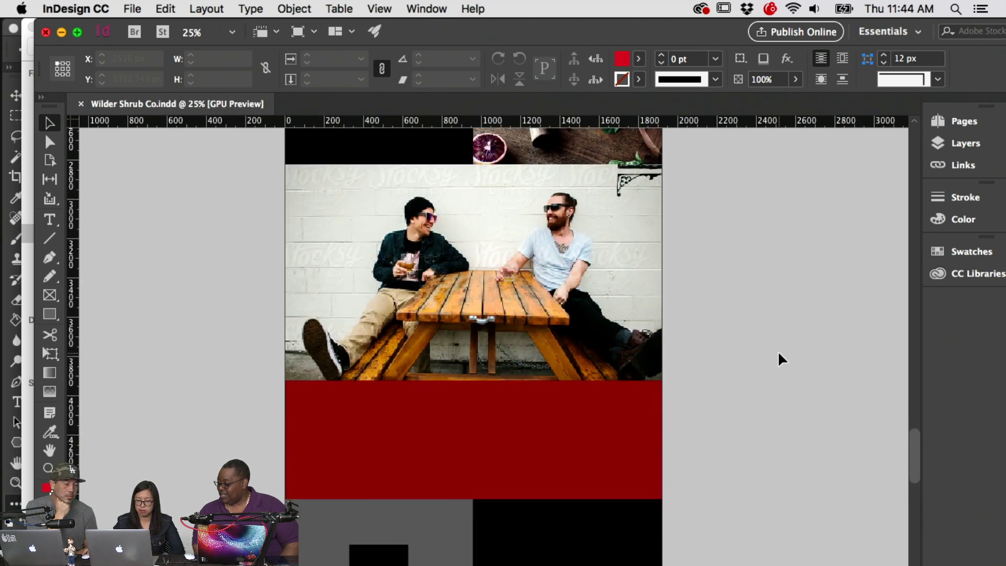
{"action": "scroll", "coordinate": [778, 354], "scroll_direction": "down", "scroll_amount": 3}
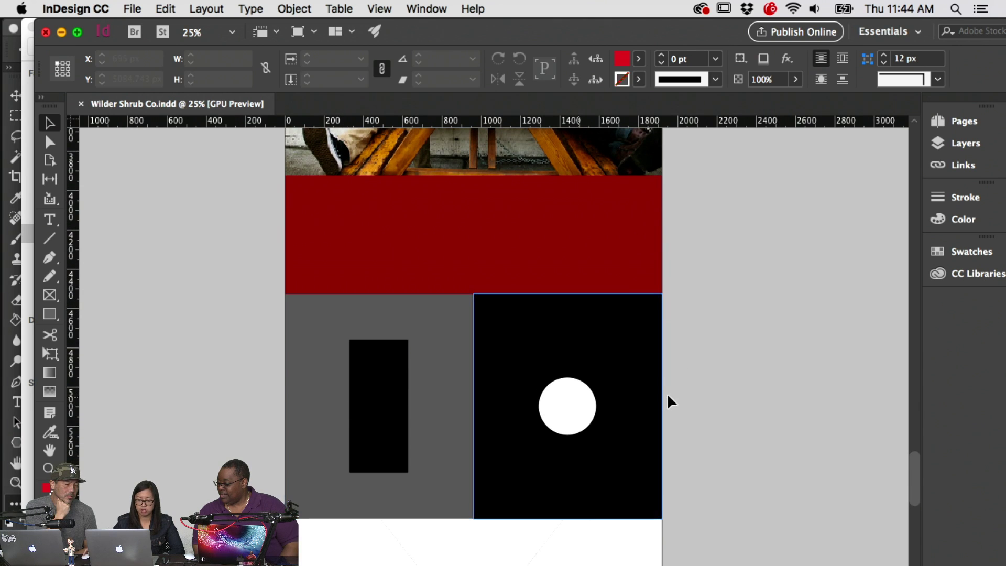
{"action": "scroll", "coordinate": [700, 401], "scroll_direction": "down", "scroll_amount": 15}
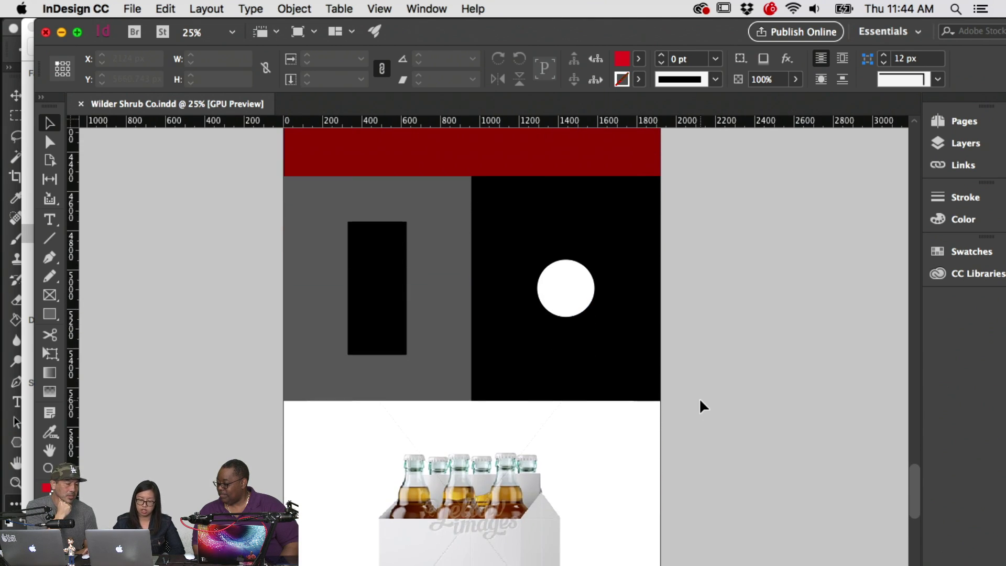
{"action": "scroll", "coordinate": [713, 404], "scroll_direction": "down", "scroll_amount": 1}
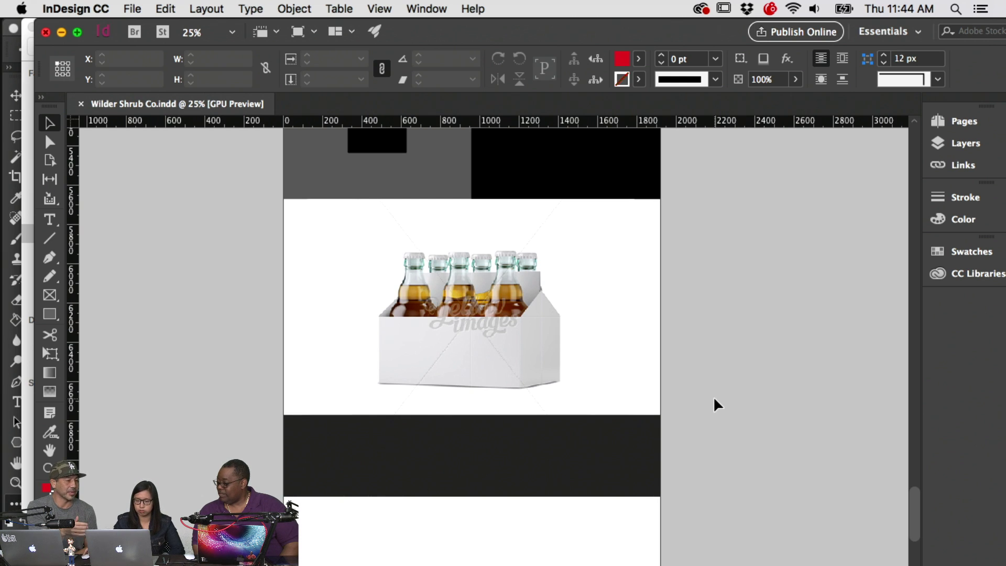
{"action": "scroll", "coordinate": [714, 399], "scroll_direction": "up", "scroll_amount": 2}
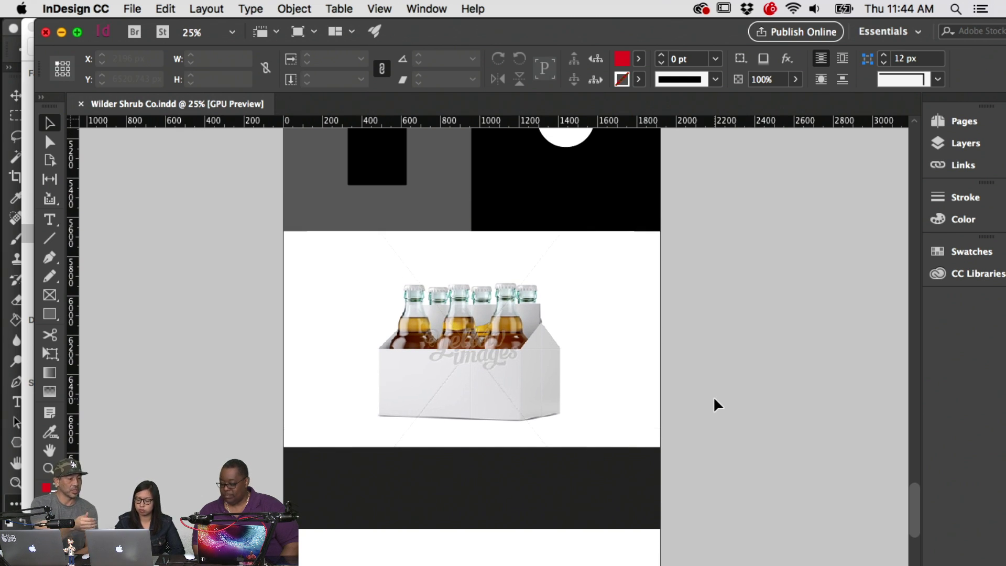
{"action": "scroll", "coordinate": [714, 399], "scroll_direction": "up", "scroll_amount": 2}
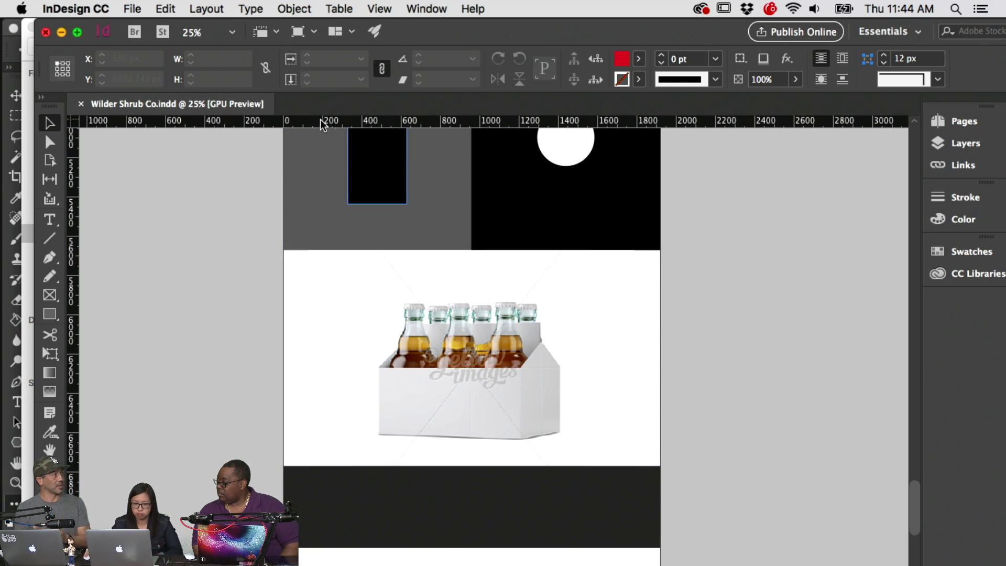
Switch to Acrobat and page through the Bivouac Ciderworks concept and retail goods presentations in full screen mode
{"action": "left_click", "coordinate": [45, 32]}
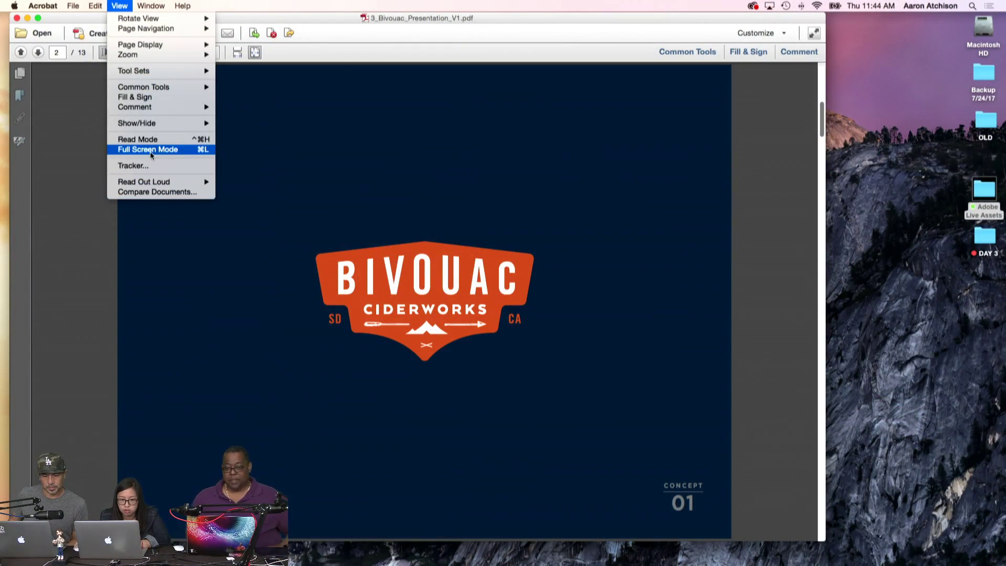
{"action": "left_click", "coordinate": [151, 150]}
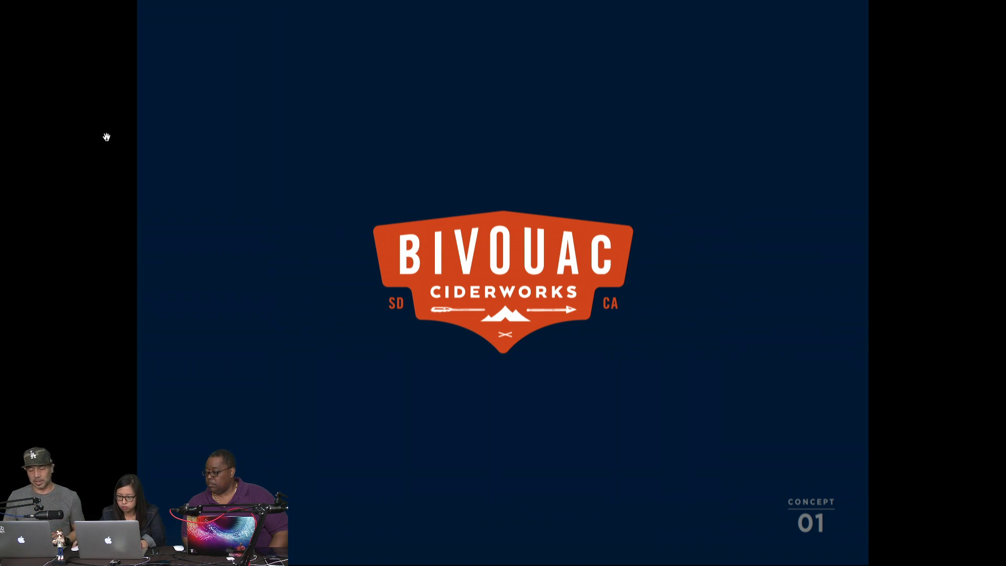
{"action": "key", "text": "Right"}
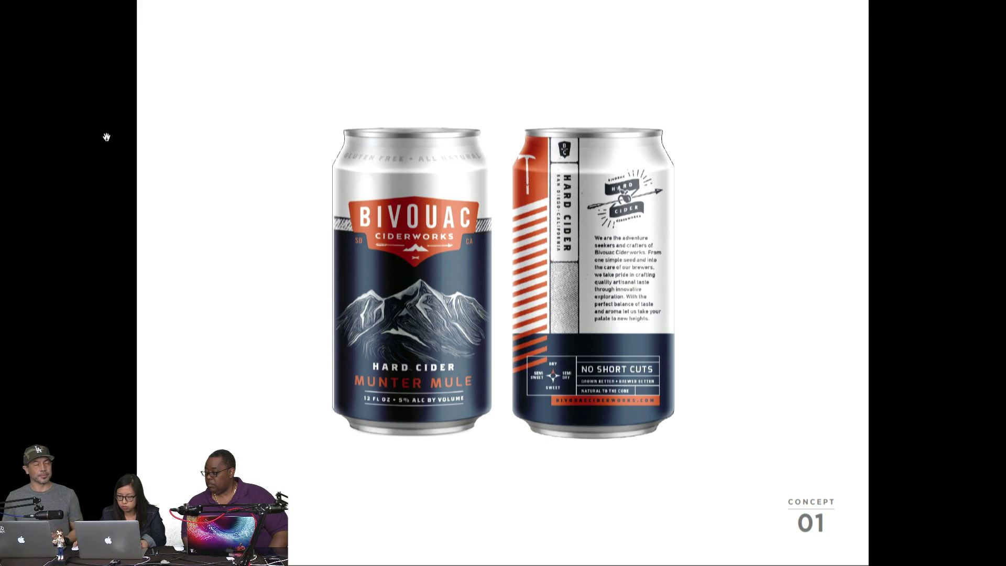
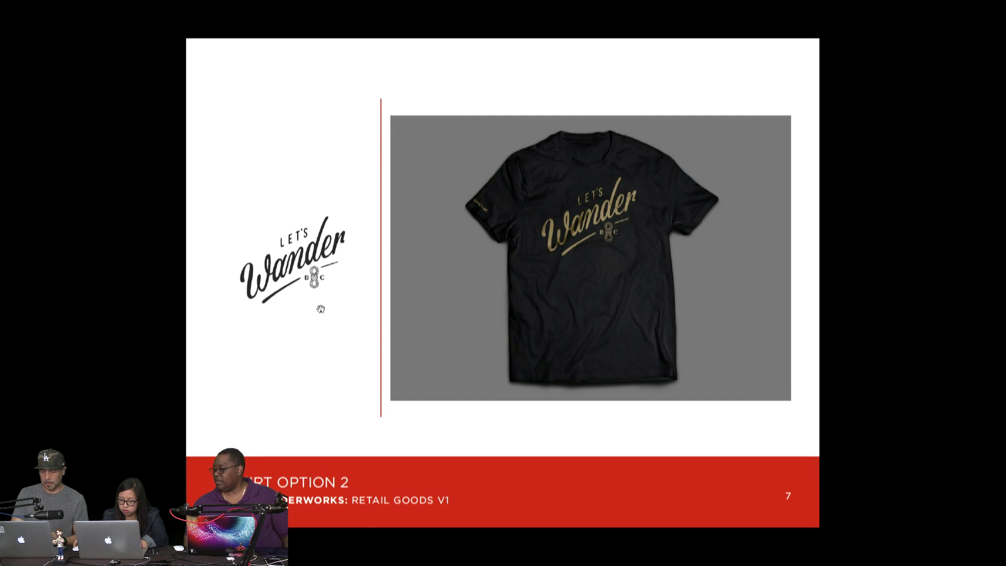
{"action": "key", "text": "Right"}
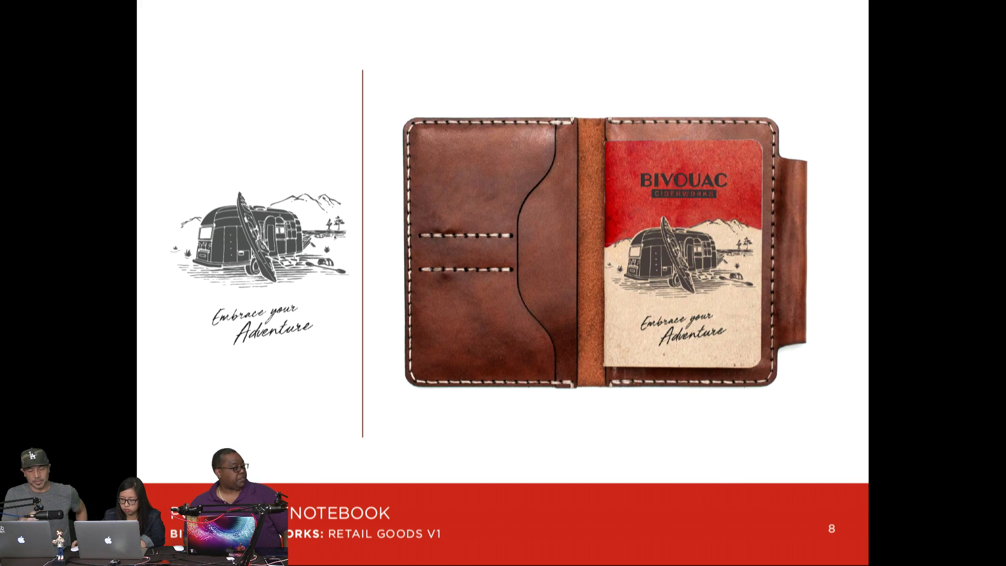
{"action": "key", "text": "Left"}
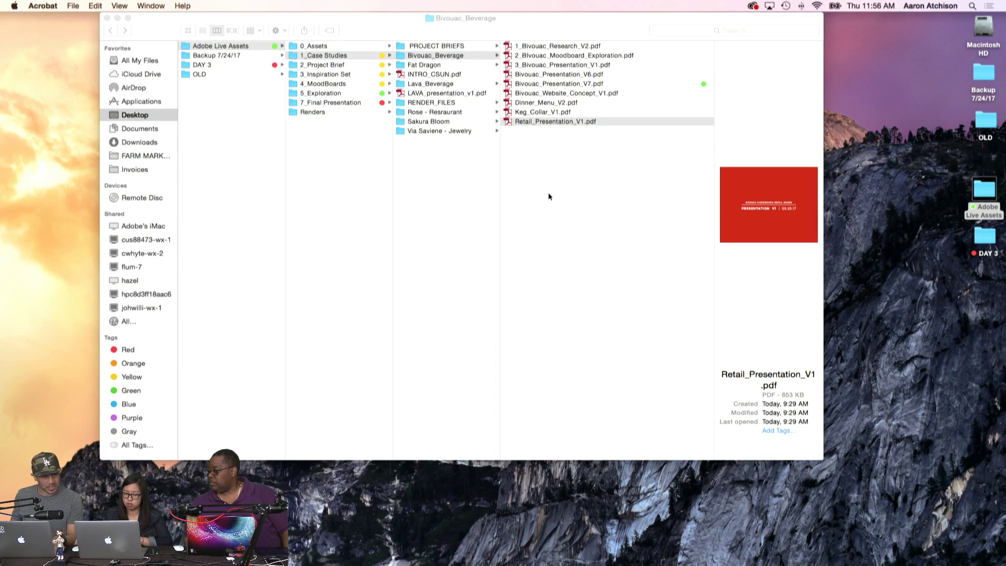
Switch back to the Wilder Shrub Co. layout in InDesign and check its sections from the sparkling shrub bottles to the six-pack
{"action": "left_click", "coordinate": [548, 196]}
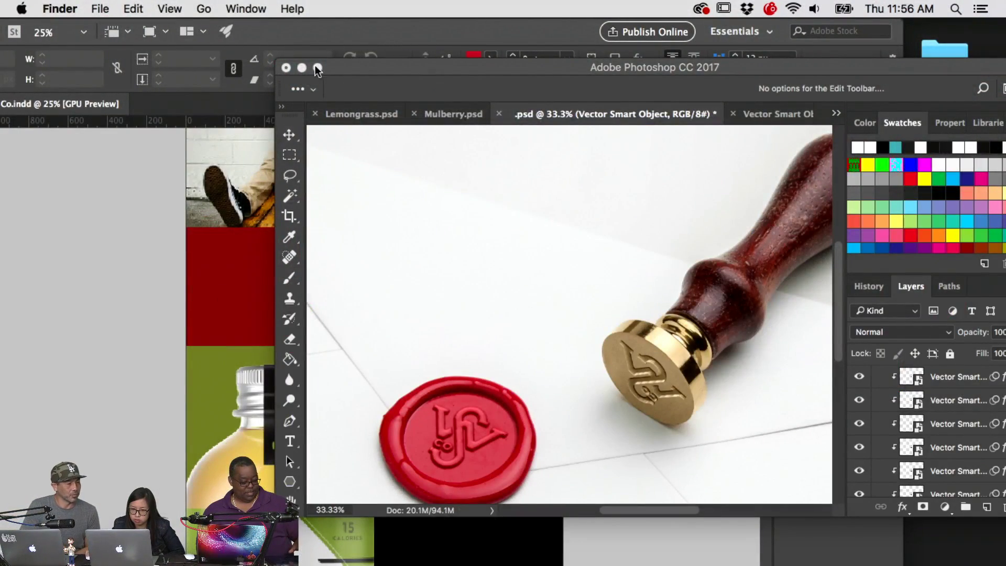
{"action": "left_click", "coordinate": [102, 228]}
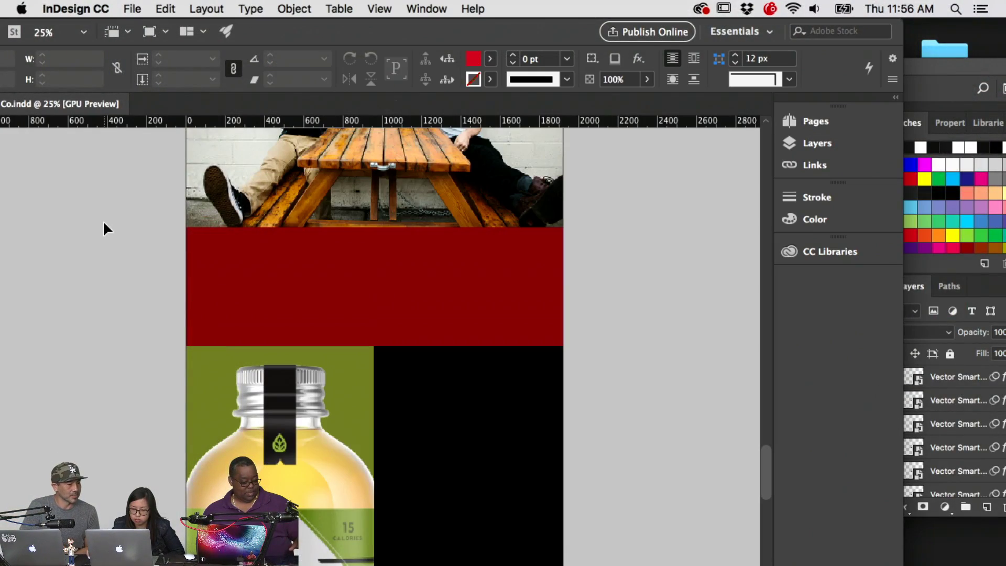
{"action": "scroll", "coordinate": [665, 283], "scroll_direction": "up", "scroll_amount": 5}
{"action": "scroll", "coordinate": [672, 333], "scroll_direction": "up", "scroll_amount": 10}
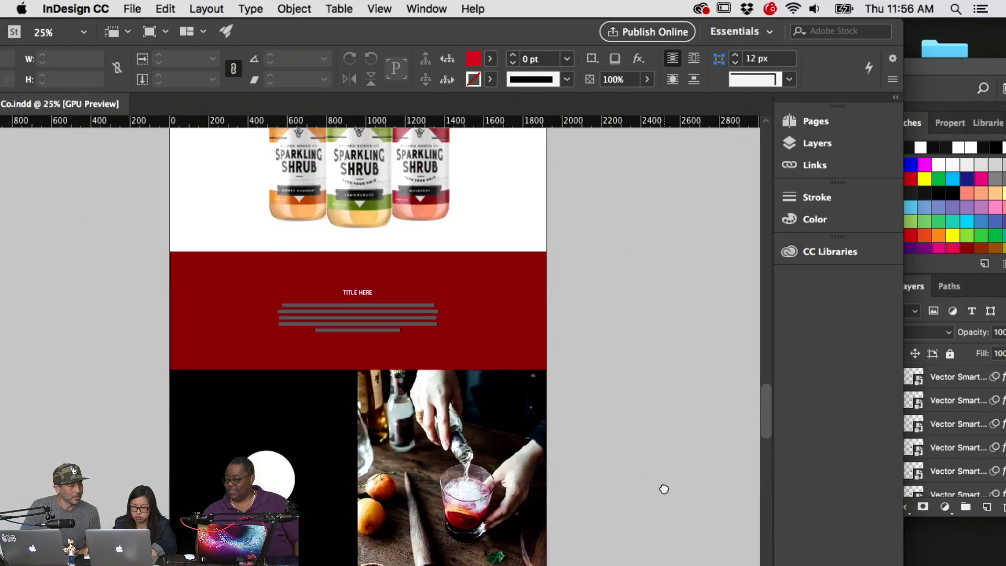
{"action": "scroll", "coordinate": [674, 313], "scroll_direction": "down", "scroll_amount": 15}
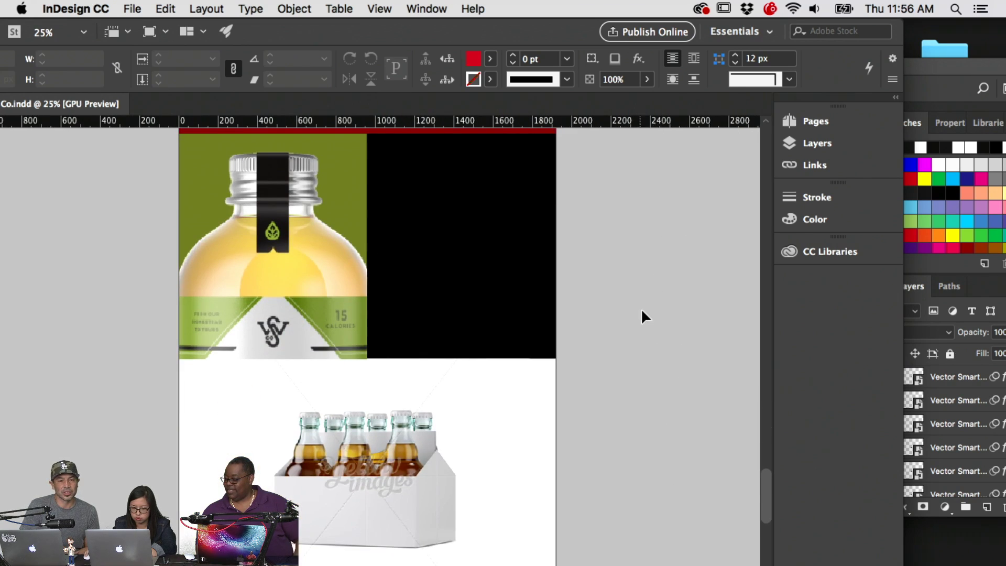
Place wax stamp.png from the Wax Seal Stamp PSD MockUp folder in DAY 3 > Graphic Burger into the black frame beside the bottle close-up
{"action": "left_click", "coordinate": [506, 314]}
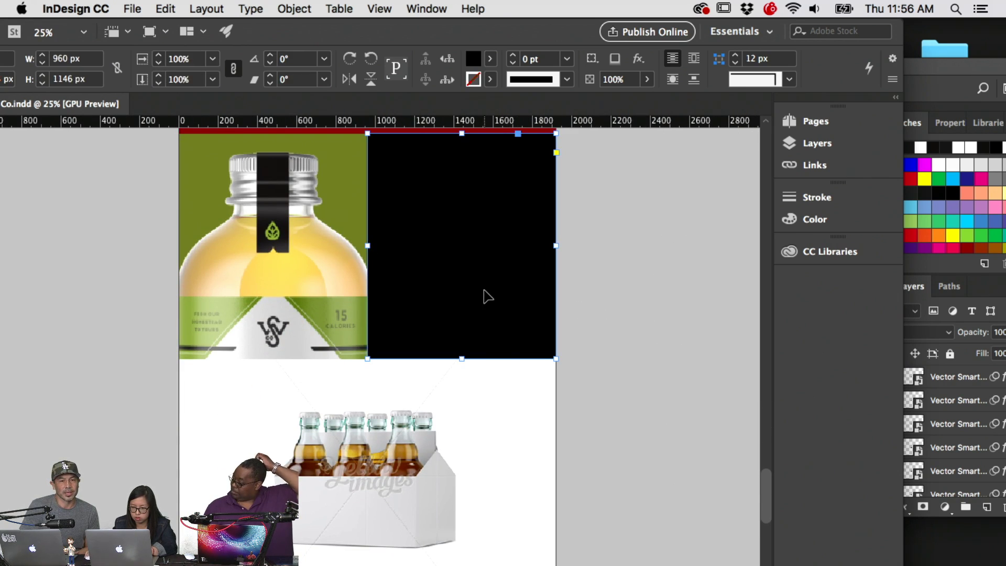
{"action": "key", "text": "super+d"}
{"action": "left_click", "coordinate": [286, 279]}
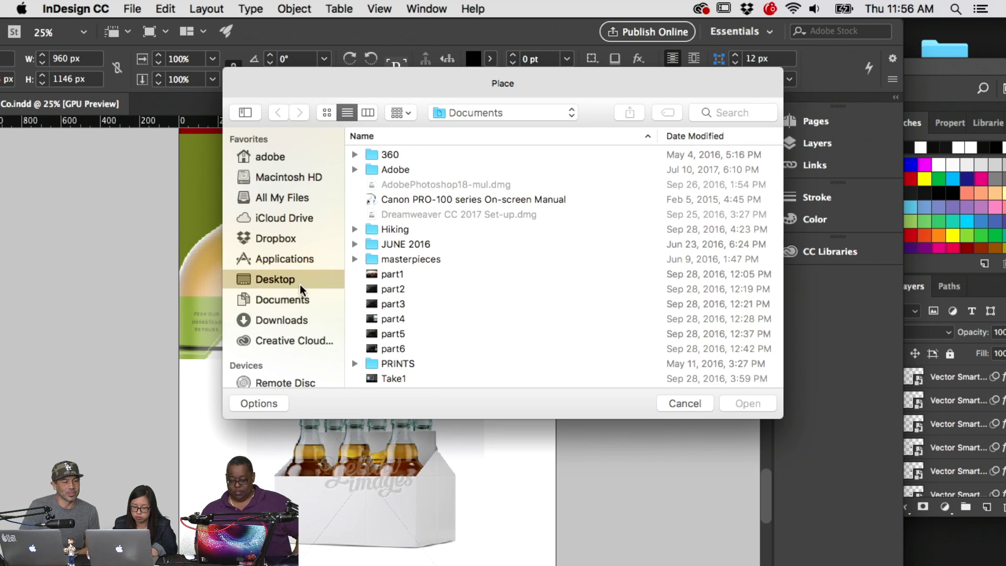
{"action": "scroll", "coordinate": [304, 310], "scroll_direction": "down", "scroll_amount": 5}
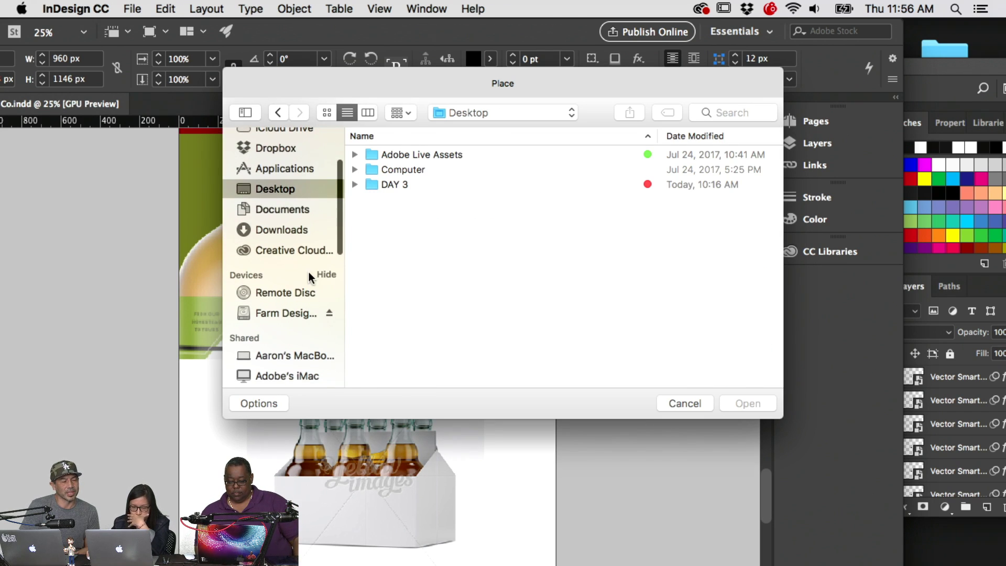
{"action": "left_click", "coordinate": [372, 113]}
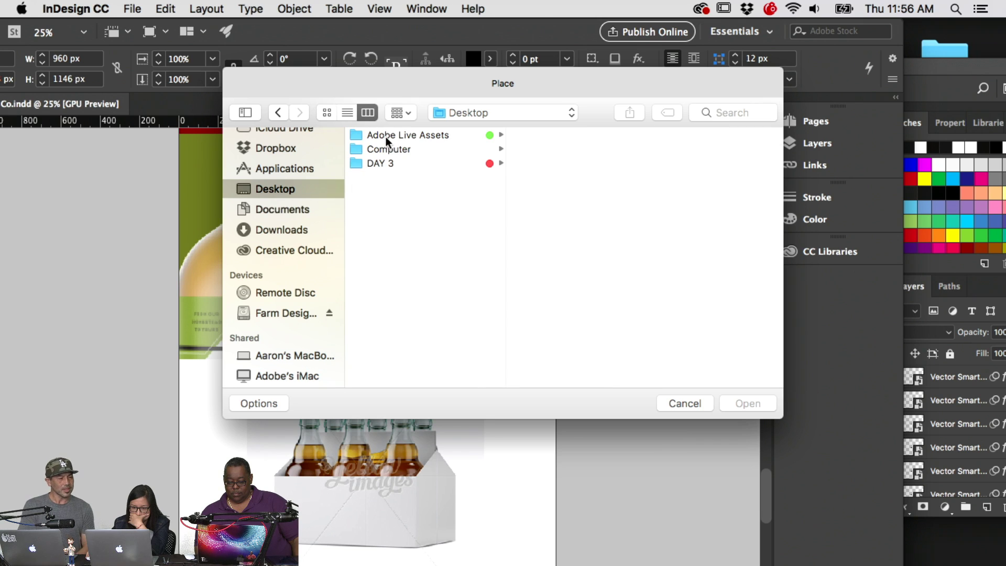
{"action": "left_click", "coordinate": [394, 160]}
{"action": "left_click", "coordinate": [578, 176]}
{"action": "left_click", "coordinate": [589, 164]}
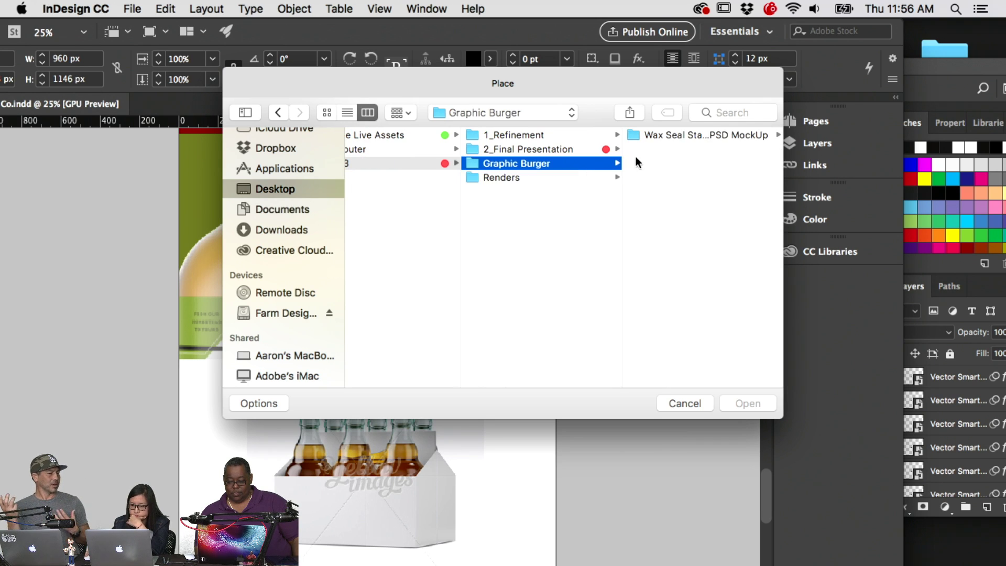
{"action": "left_click", "coordinate": [697, 134]}
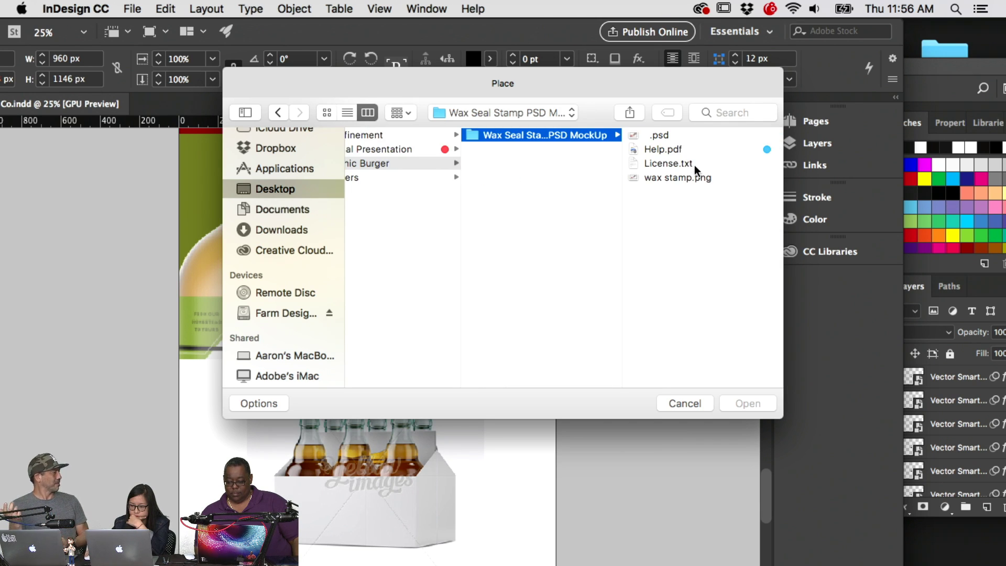
{"action": "left_click", "coordinate": [680, 177]}
{"action": "left_click", "coordinate": [745, 401]}
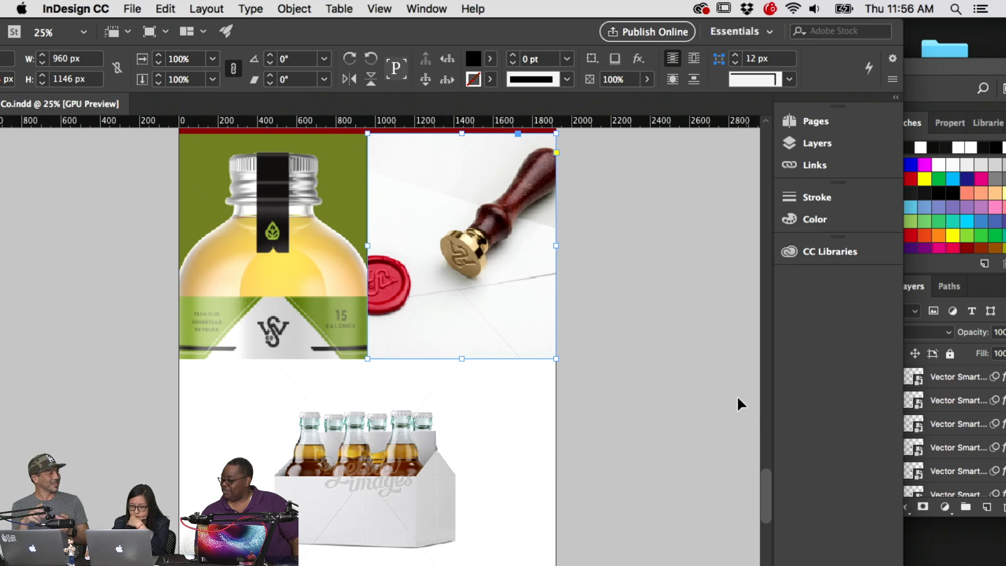
Reposition the wax stamp image inside its frame so the whole red seal and the stamp head show, and deselect it
{"action": "scroll", "coordinate": [602, 335], "scroll_direction": "up", "scroll_amount": 3}
{"action": "double_click", "coordinate": [514, 359]}
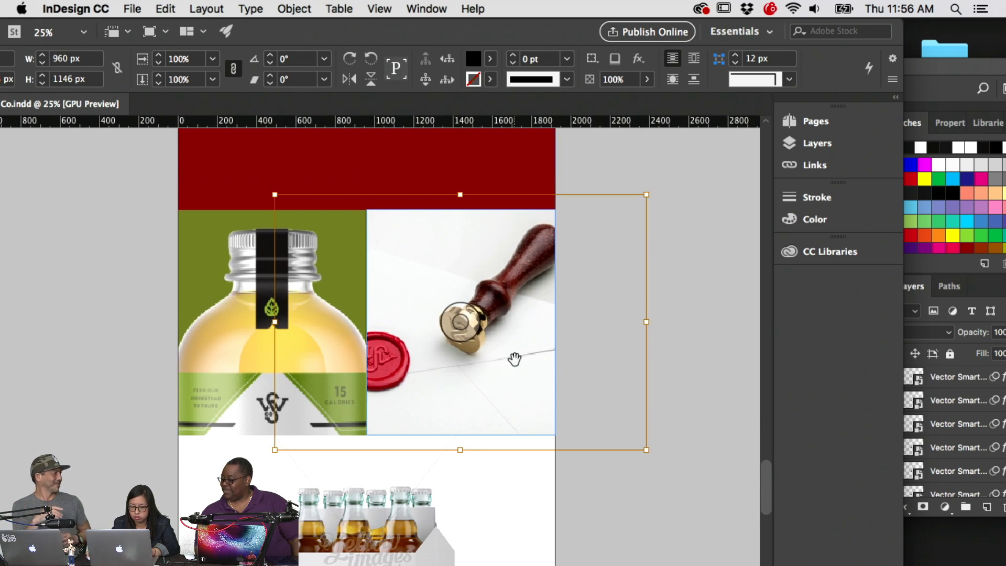
{"action": "left_click_drag", "start_coordinate": [514, 359], "coordinate": [463, 385]}
{"action": "scroll", "coordinate": [680, 335], "scroll_direction": "up", "scroll_amount": 5}
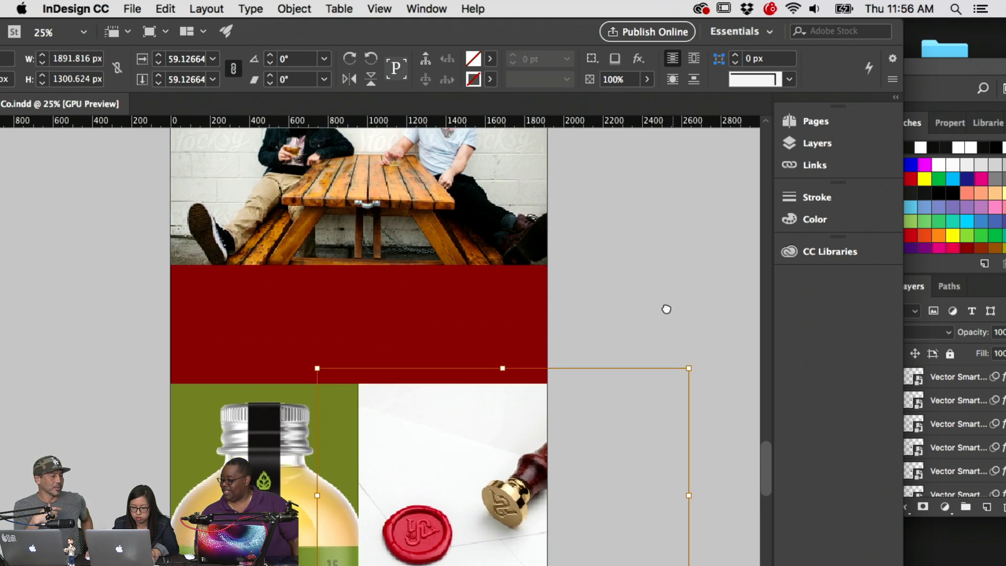
{"action": "scroll", "coordinate": [666, 309], "scroll_direction": "up", "scroll_amount": 10}
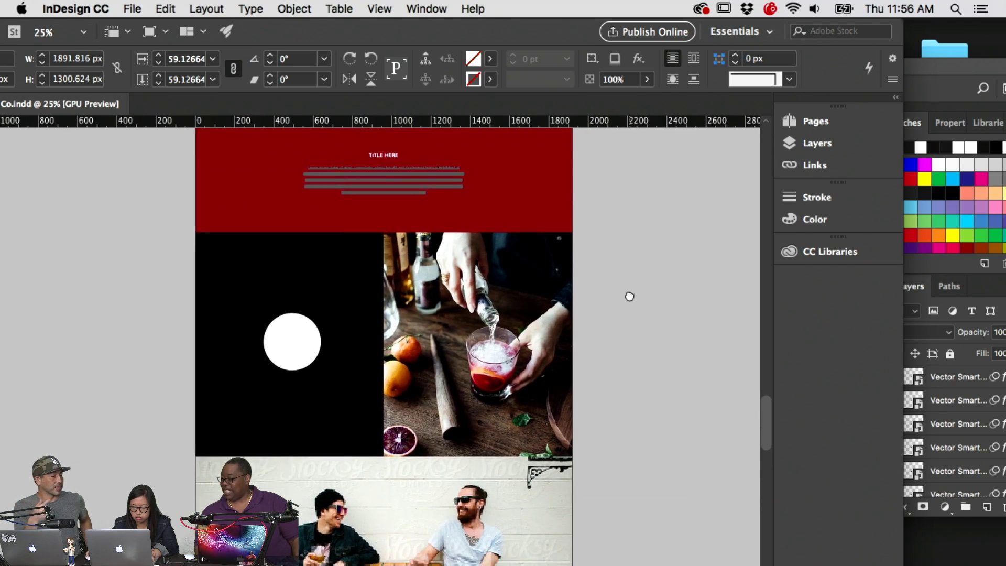
{"action": "scroll", "coordinate": [628, 296], "scroll_direction": "down", "scroll_amount": 10}
{"action": "left_click", "coordinate": [710, 295]}
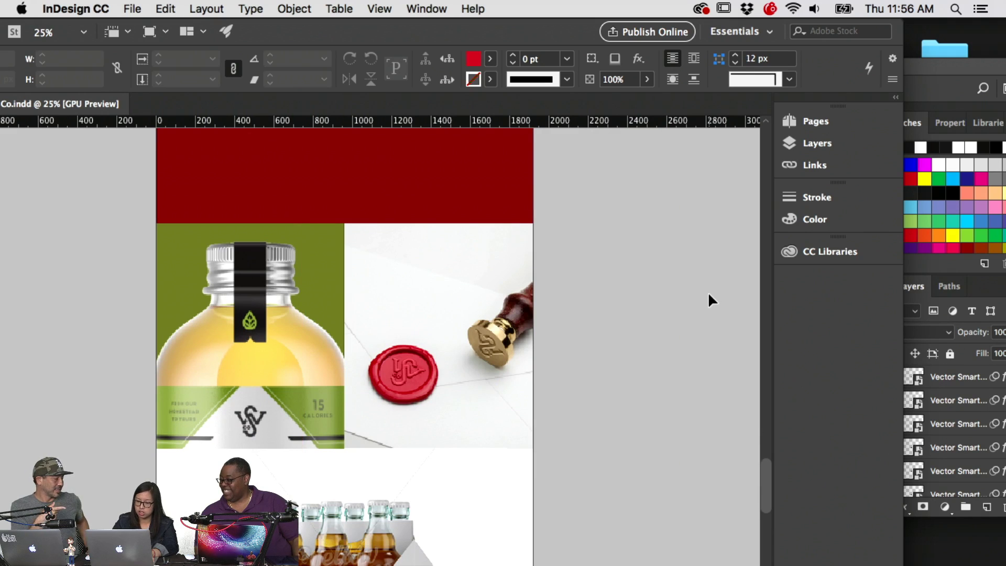
Examine the placed wax seal and engraved stamp head up close in the layout
{"action": "key", "text": "super+equal"}
{"action": "key", "text": "super+equal"}
{"action": "scroll", "coordinate": [628, 324], "scroll_direction": "right", "scroll_amount": 5}
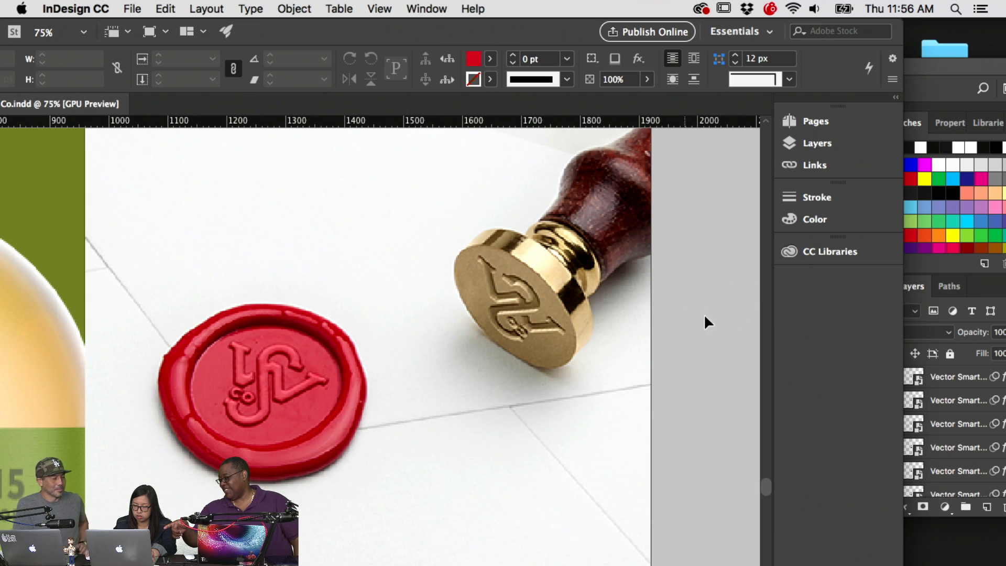
Switch to the wax stamp mockup in Photoshop, hide one vector smart object layer in the Stamp logo group and enlarge the window
{"action": "left_click", "coordinate": [939, 73]}
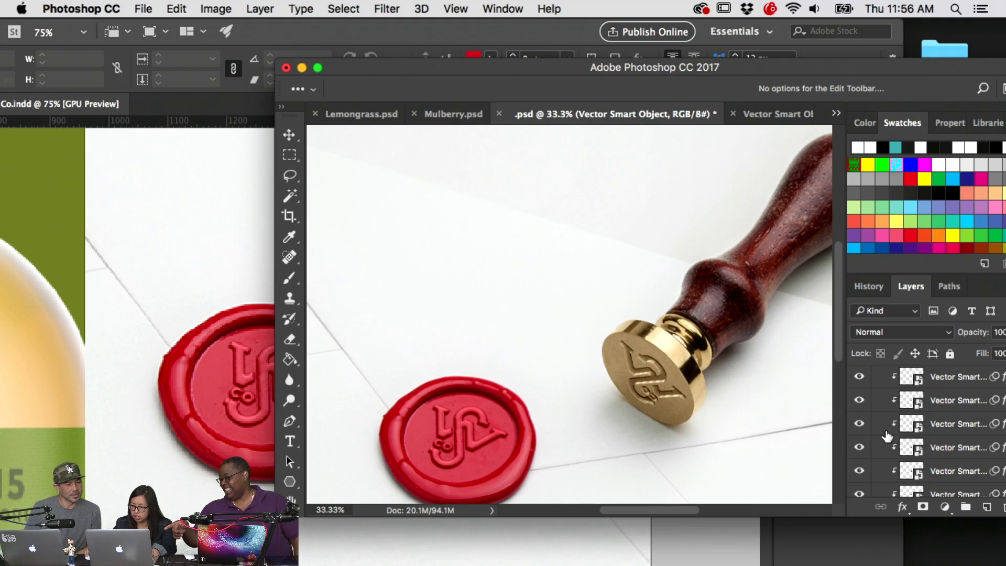
{"action": "left_click_drag", "start_coordinate": [661, 72], "coordinate": [479, 59]}
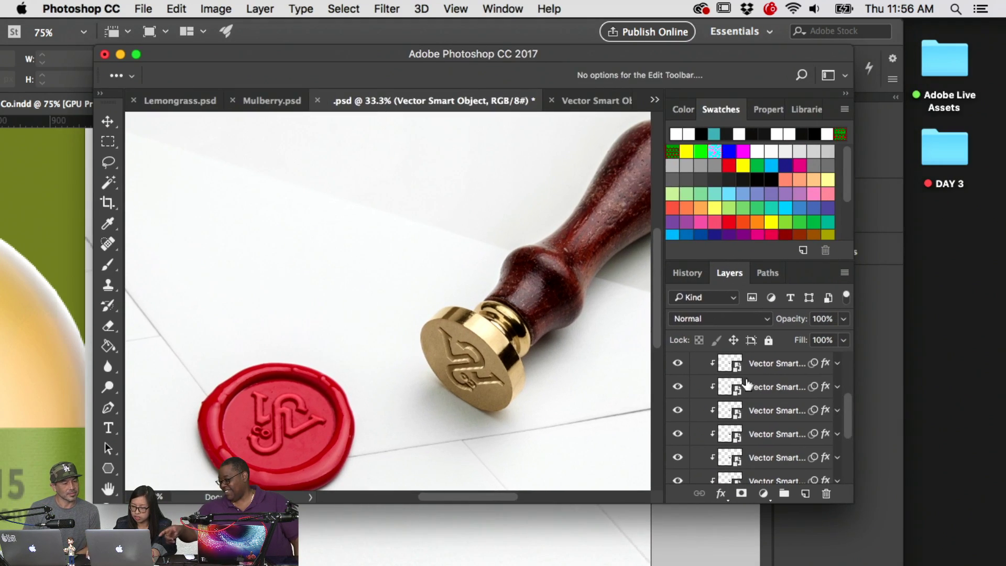
{"action": "left_click", "coordinate": [675, 365]}
{"action": "left_click_drag", "start_coordinate": [852, 501], "coordinate": [914, 559]}
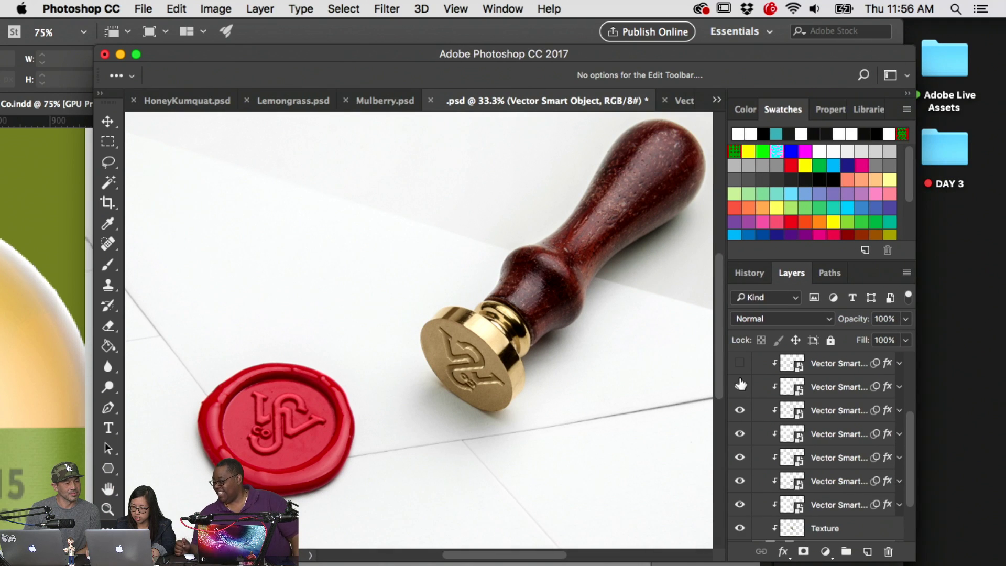
Toggle the Stamp logo group's visibility repeatedly to compare the brass stamp head with and without the engraving, leaving the group shown
{"action": "scroll", "coordinate": [740, 386], "scroll_direction": "up", "scroll_amount": 5}
{"action": "left_click", "coordinate": [738, 410]}
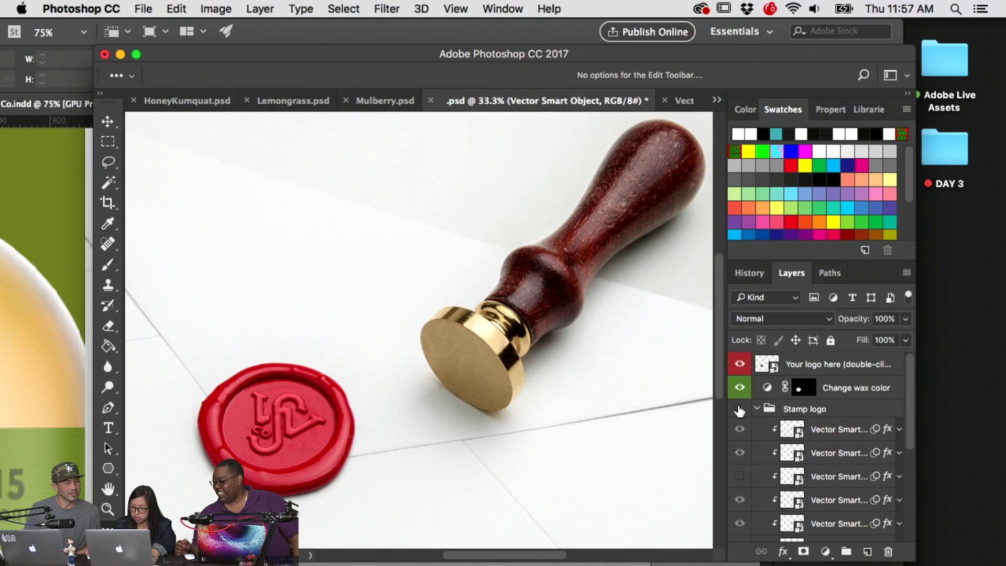
{"action": "left_click", "coordinate": [739, 409]}
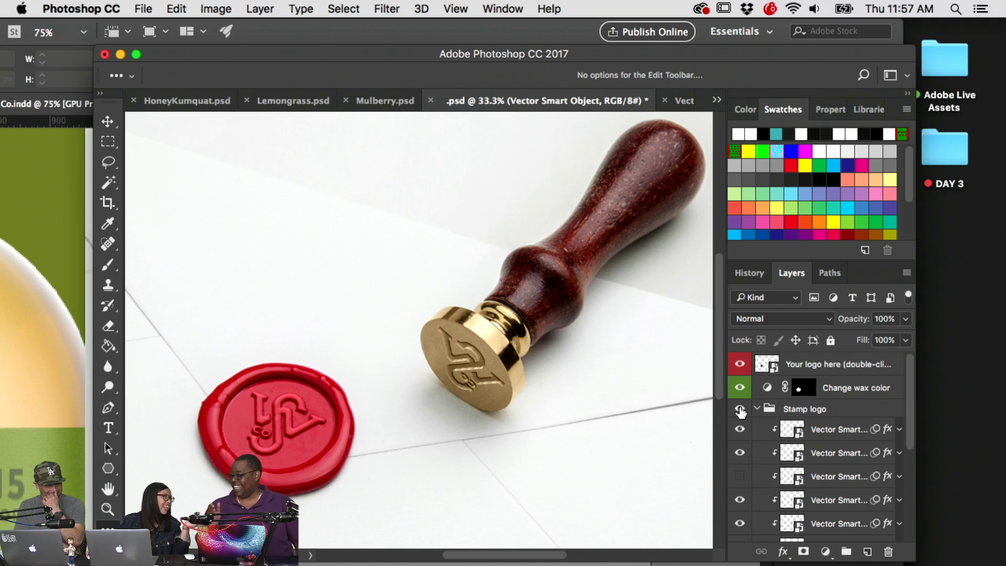
{"action": "left_click", "coordinate": [739, 409]}
{"action": "left_click", "coordinate": [739, 410]}
{"action": "left_click", "coordinate": [739, 409]}
{"action": "left_click", "coordinate": [739, 409]}
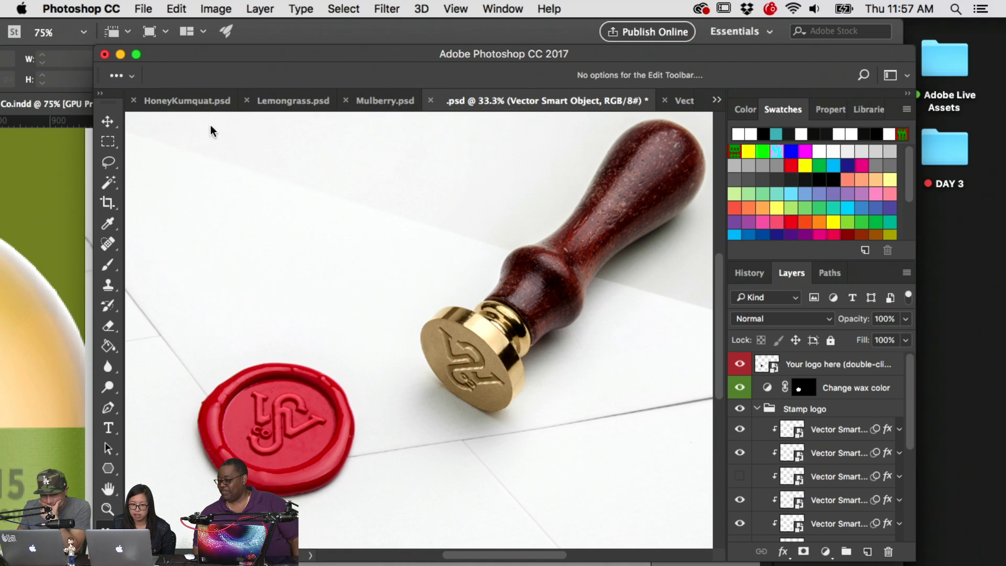
Switch back to the InDesign layout and review its sections from the wax stamp up to the bottles and down to the picnic table photo
{"action": "left_click", "coordinate": [82, 155]}
{"action": "key", "text": "super+minus"}
{"action": "key", "text": "super+minus"}
{"action": "key", "text": "super+minus"}
{"action": "key", "text": "super+minus"}
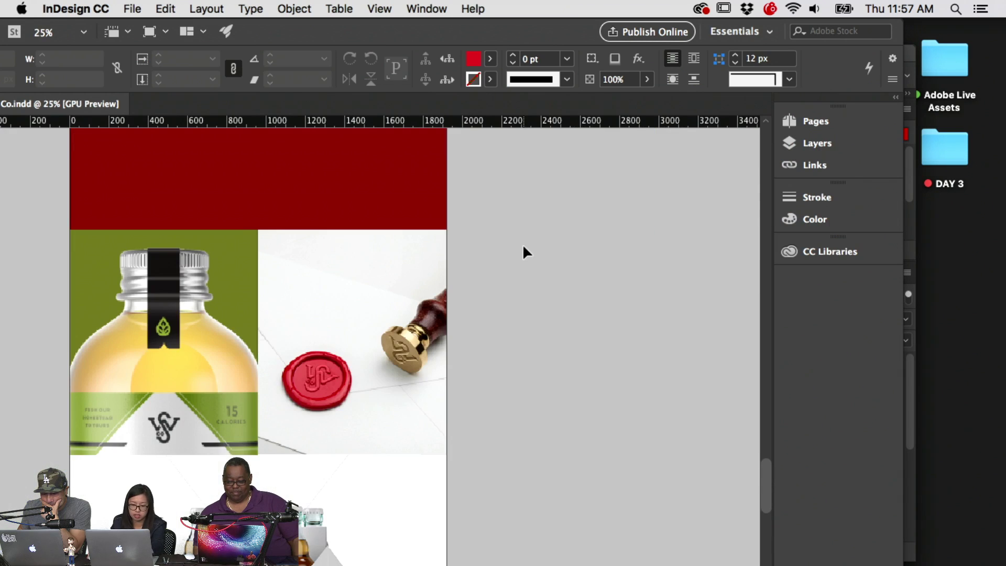
{"action": "scroll", "coordinate": [401, 417], "scroll_direction": "up", "scroll_amount": 5}
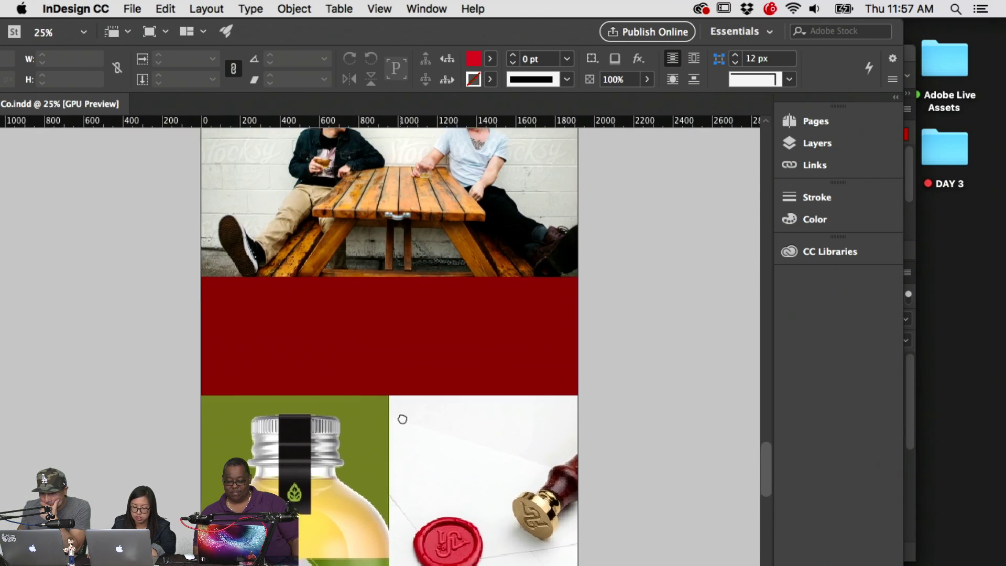
{"action": "key", "text": "super+minus"}
{"action": "scroll", "coordinate": [401, 408], "scroll_direction": "up", "scroll_amount": 5}
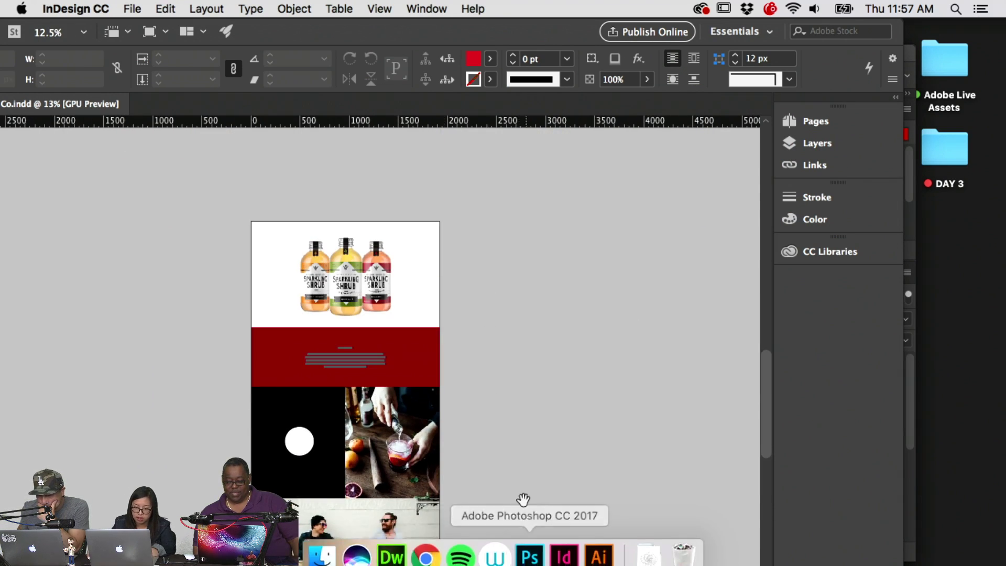
{"action": "key", "text": "super+equal"}
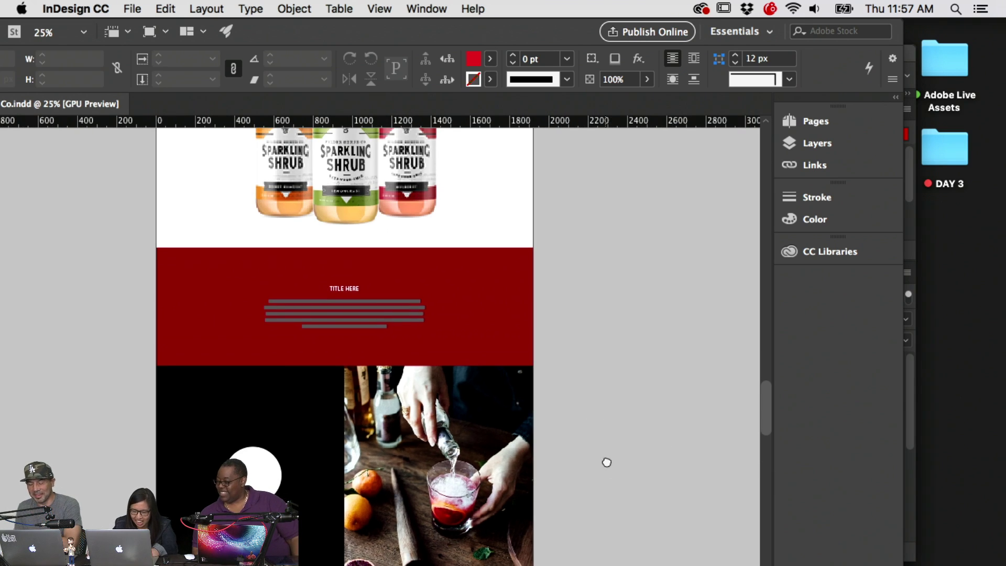
{"action": "scroll", "coordinate": [604, 460], "scroll_direction": "down", "scroll_amount": 10}
{"action": "scroll", "coordinate": [603, 460], "scroll_direction": "left", "scroll_amount": 2}
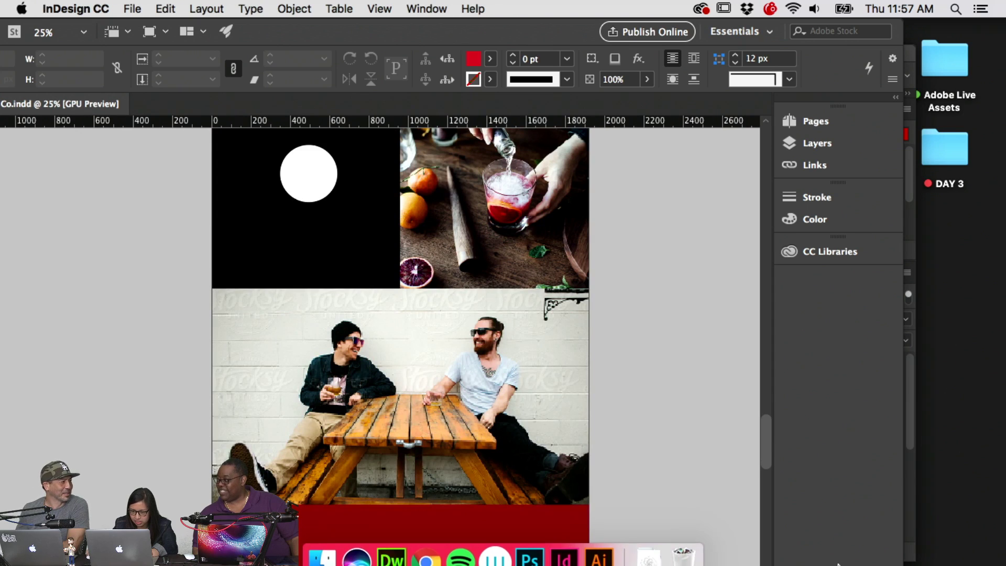
Switch to Explorations_V2.ai in Illustrator, look through the Sparkling Shrub bottle label artboards and deselect the monogram logo
{"action": "left_click", "coordinate": [597, 547]}
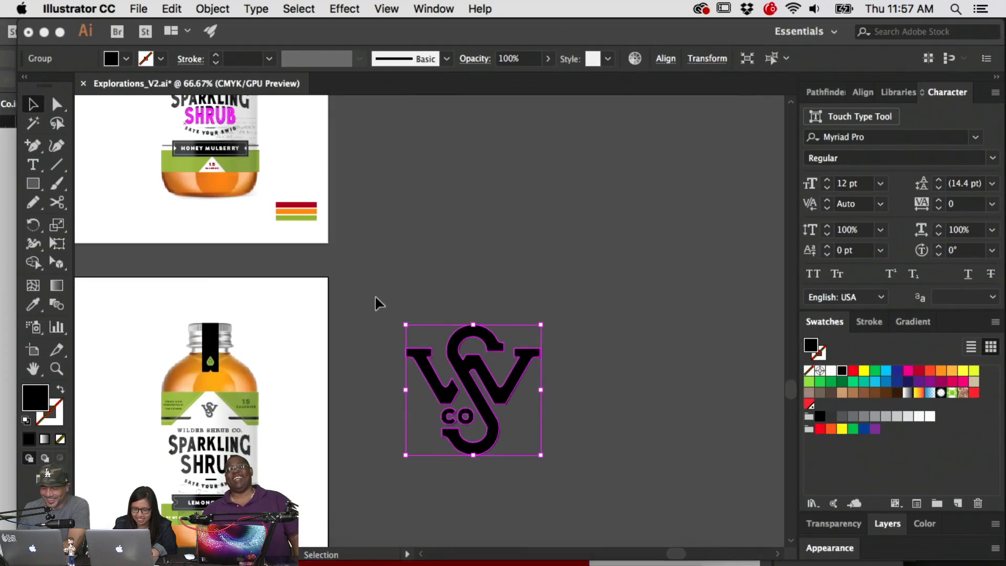
{"action": "scroll", "coordinate": [569, 278], "scroll_direction": "up", "scroll_amount": 5}
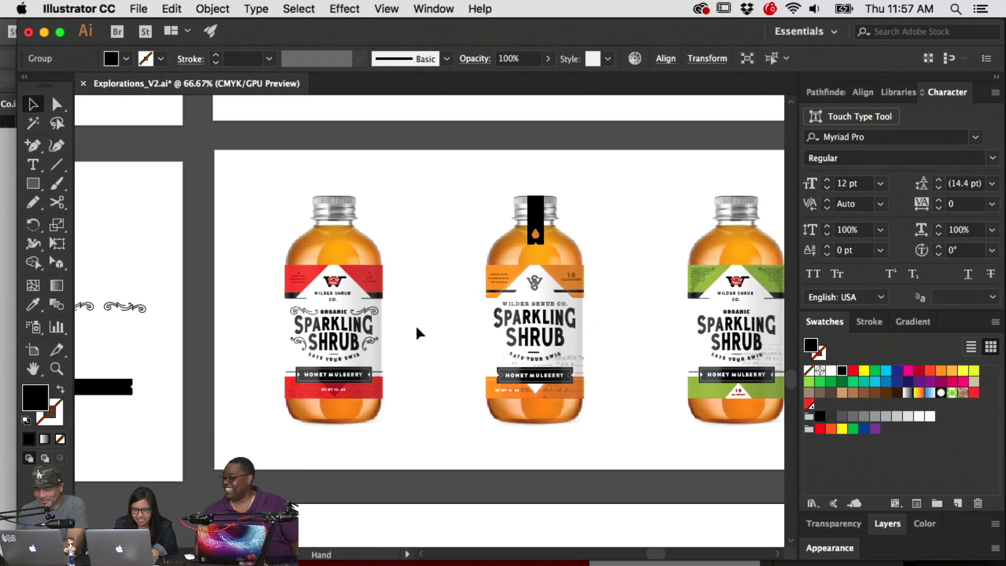
{"action": "scroll", "coordinate": [413, 317], "scroll_direction": "up", "scroll_amount": 2}
{"action": "scroll", "coordinate": [467, 337], "scroll_direction": "right", "scroll_amount": 6}
{"action": "scroll", "coordinate": [321, 289], "scroll_direction": "down", "scroll_amount": 5}
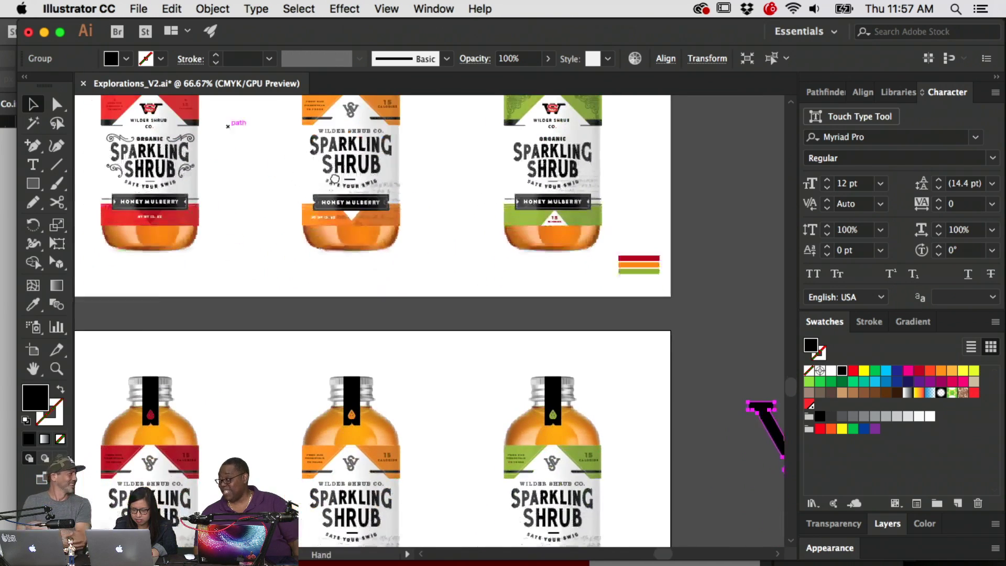
{"action": "scroll", "coordinate": [416, 332], "scroll_direction": "left", "scroll_amount": 3}
{"action": "scroll", "coordinate": [513, 407], "scroll_direction": "up", "scroll_amount": 10}
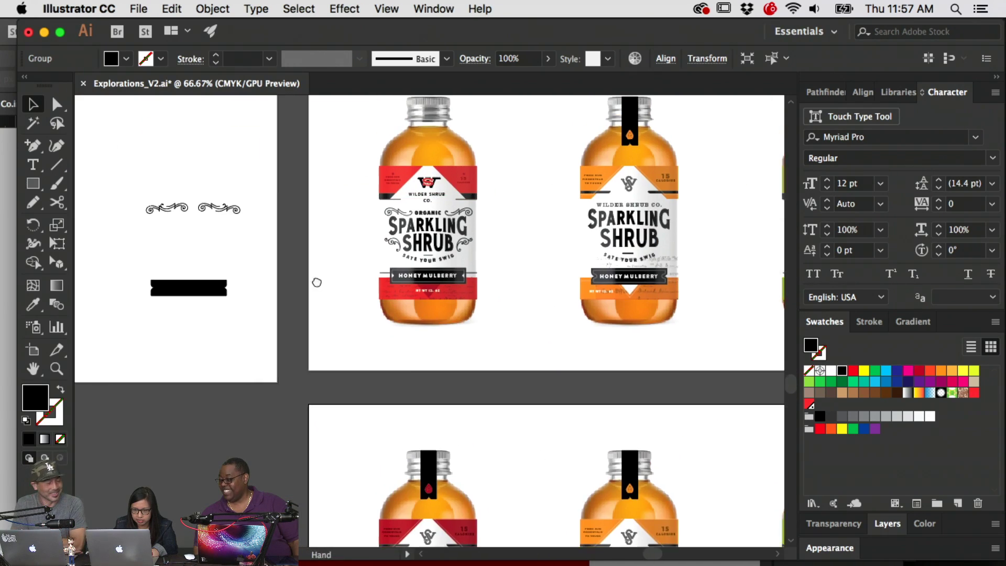
{"action": "scroll", "coordinate": [393, 242], "scroll_direction": "down", "scroll_amount": 6}
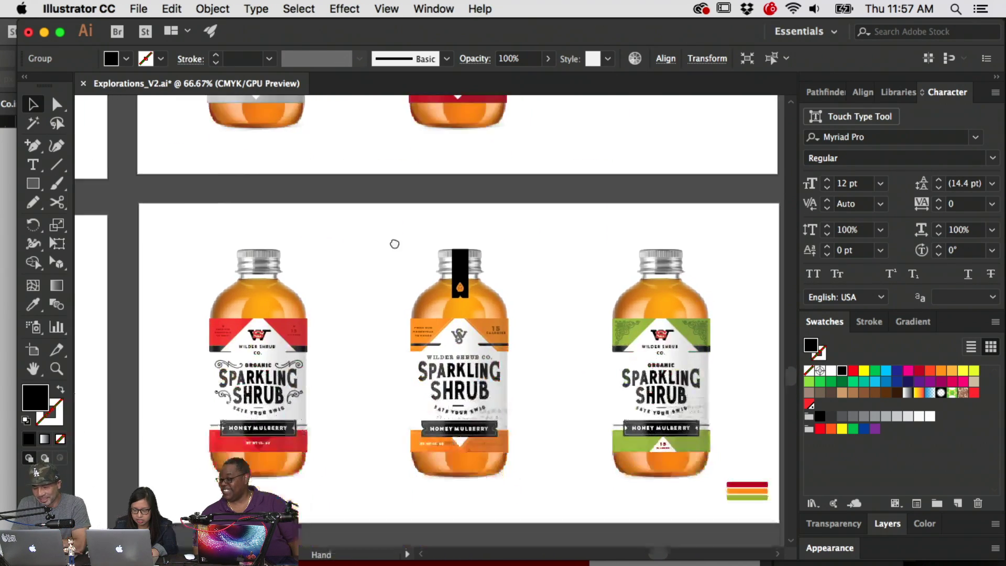
{"action": "scroll", "coordinate": [496, 281], "scroll_direction": "down", "scroll_amount": 2}
{"action": "scroll", "coordinate": [496, 281], "scroll_direction": "down", "scroll_amount": 2}
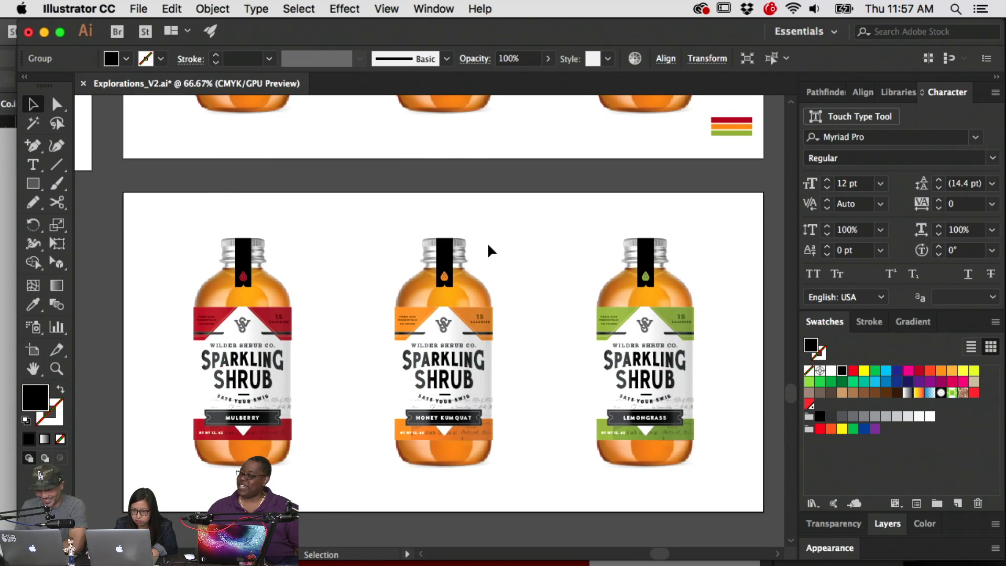
{"action": "left_click", "coordinate": [567, 301]}
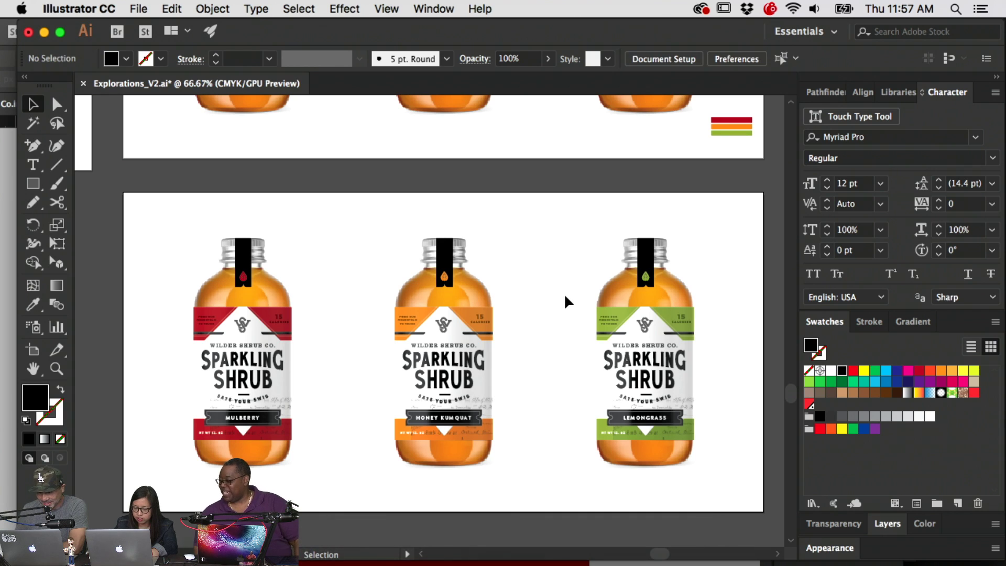
Inspect the bottle labels at 100% and select only the orange emblem on the middle Honey Mulberry bottle's black neck strip
{"action": "key", "text": "super+1"}
{"action": "scroll", "coordinate": [406, 471], "scroll_direction": "down", "scroll_amount": 8}
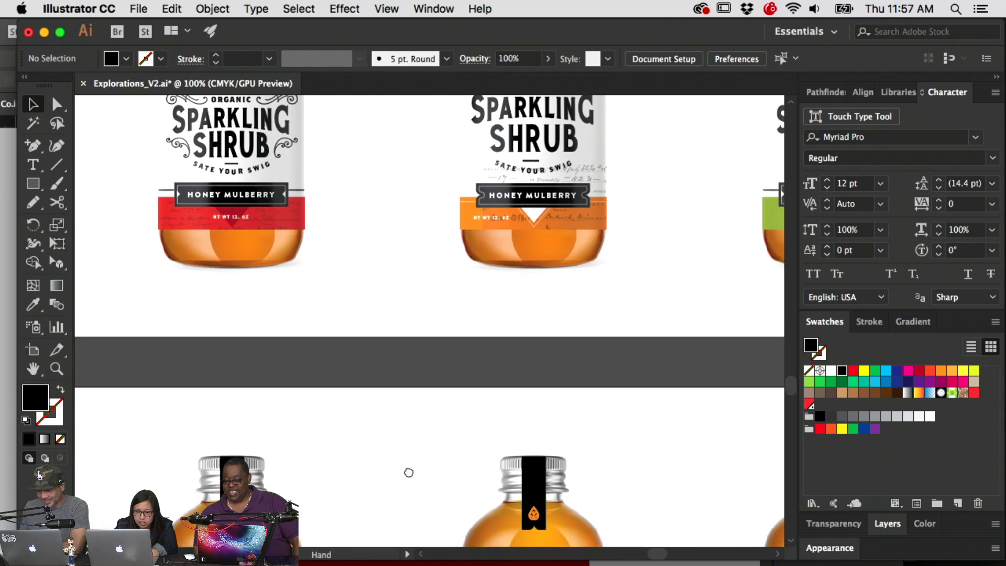
{"action": "scroll", "coordinate": [433, 496], "scroll_direction": "up", "scroll_amount": 5}
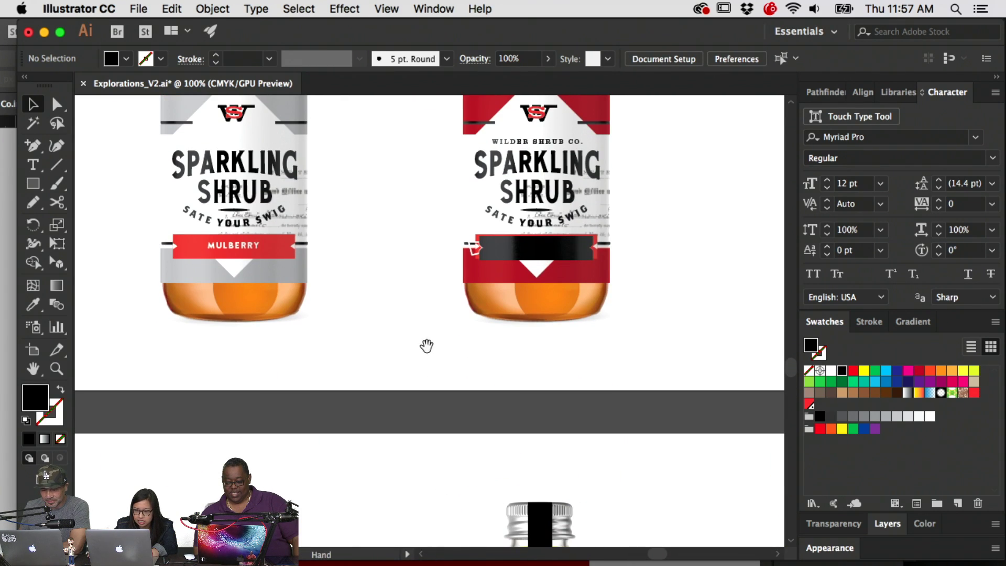
{"action": "scroll", "coordinate": [452, 373], "scroll_direction": "down", "scroll_amount": 6}
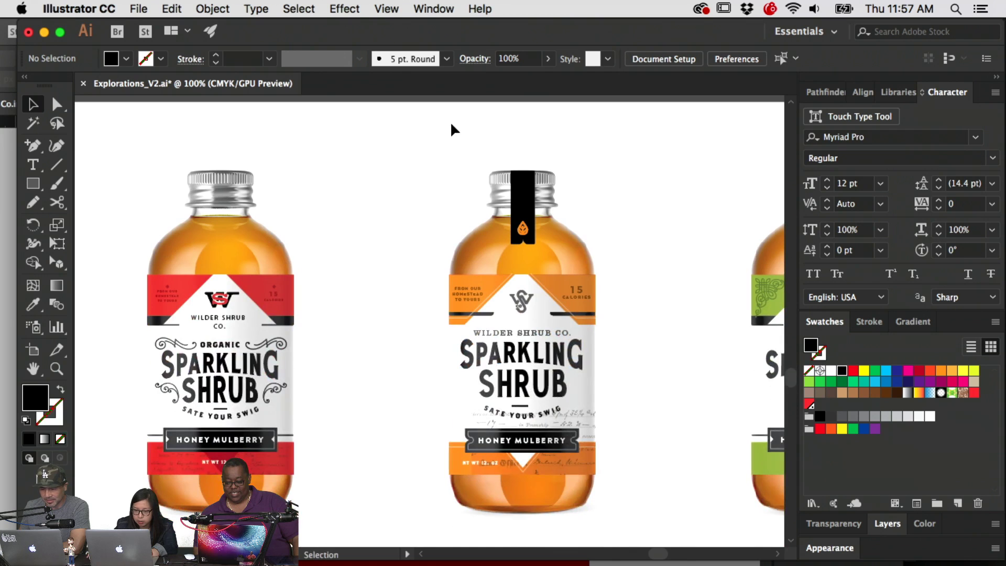
{"action": "left_click", "coordinate": [523, 231]}
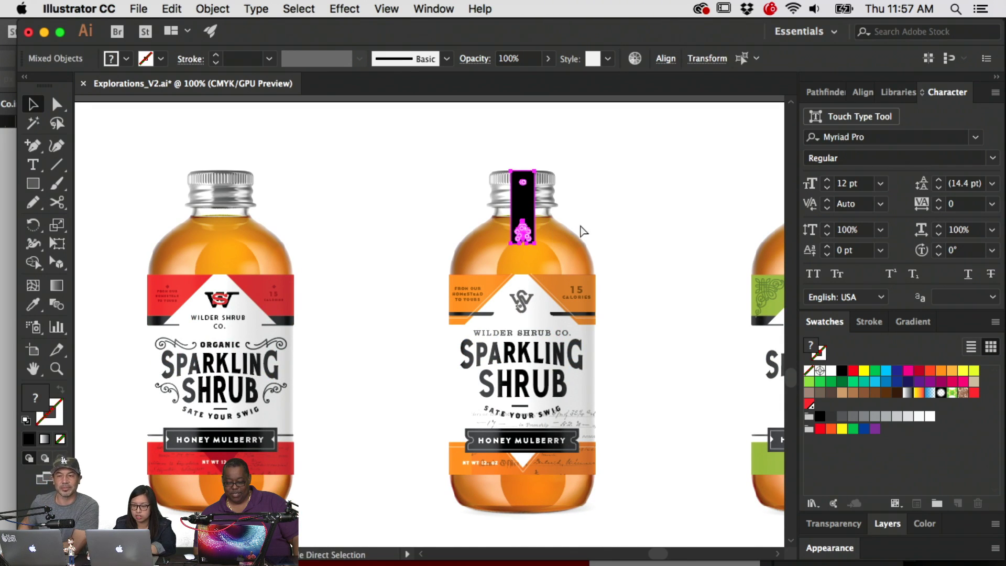
{"action": "left_click", "coordinate": [579, 227], "text": "super"}
{"action": "left_click", "coordinate": [523, 231], "text": "super"}
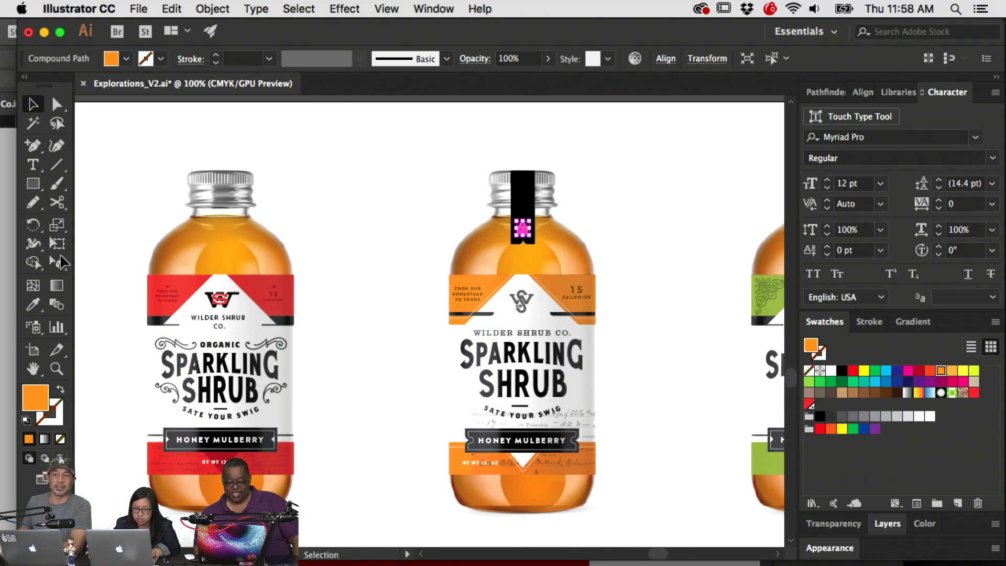
Select the WILDER SHRUB CO. and SPARKLING text together on the orange Honey Mulberry label to point out its typography
{"action": "scroll", "coordinate": [477, 313], "scroll_direction": "down", "scroll_amount": 5}
{"action": "scroll", "coordinate": [478, 313], "scroll_direction": "right", "scroll_amount": 5}
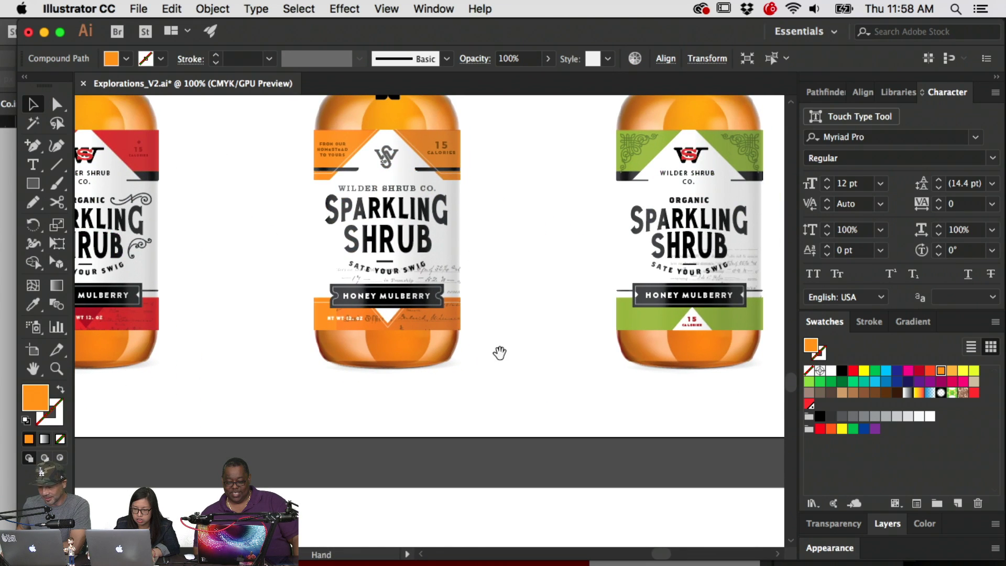
{"action": "scroll", "coordinate": [500, 372], "scroll_direction": "up", "scroll_amount": 1}
{"action": "scroll", "coordinate": [500, 372], "scroll_direction": "left", "scroll_amount": 1}
{"action": "left_click", "coordinate": [416, 209]}
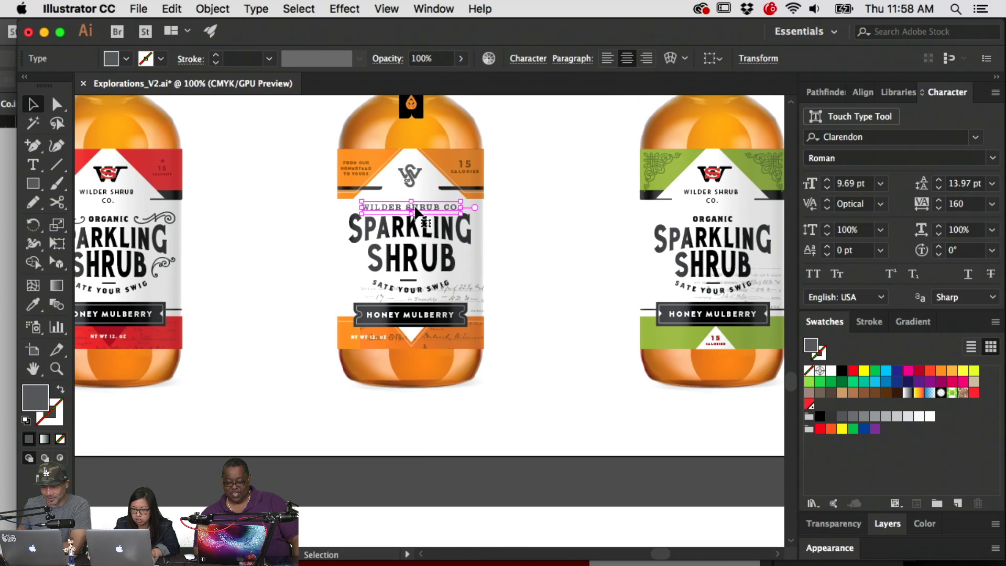
{"action": "left_click", "coordinate": [428, 230], "text": "shift"}
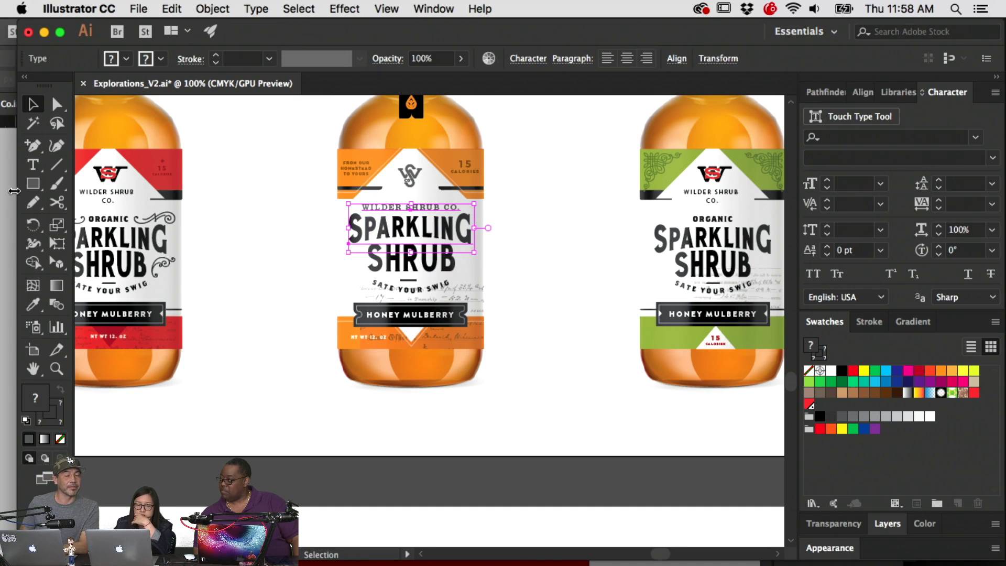
Examine the lettering artboard and the Smith and Co collage artboard, selecting the collage's old farm photo
{"action": "scroll", "coordinate": [293, 314], "scroll_direction": "up", "scroll_amount": 5}
{"action": "scroll", "coordinate": [293, 314], "scroll_direction": "left", "scroll_amount": 12}
{"action": "scroll", "coordinate": [495, 341], "scroll_direction": "left", "scroll_amount": 20}
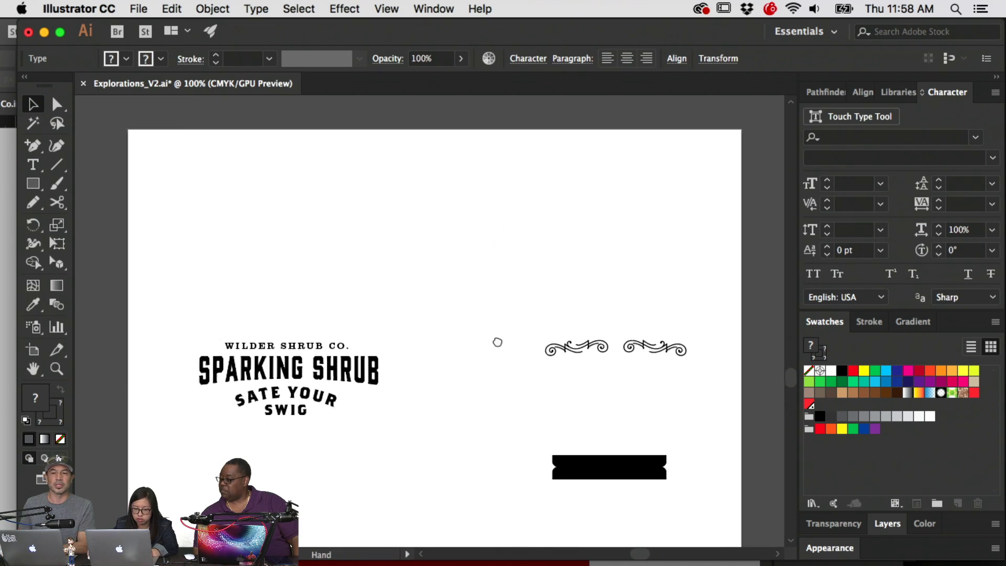
{"action": "key", "text": "p"}
{"action": "key", "text": "super+minus"}
{"action": "scroll", "coordinate": [289, 254], "scroll_direction": "left", "scroll_amount": 12}
{"action": "scroll", "coordinate": [290, 253], "scroll_direction": "down", "scroll_amount": 4}
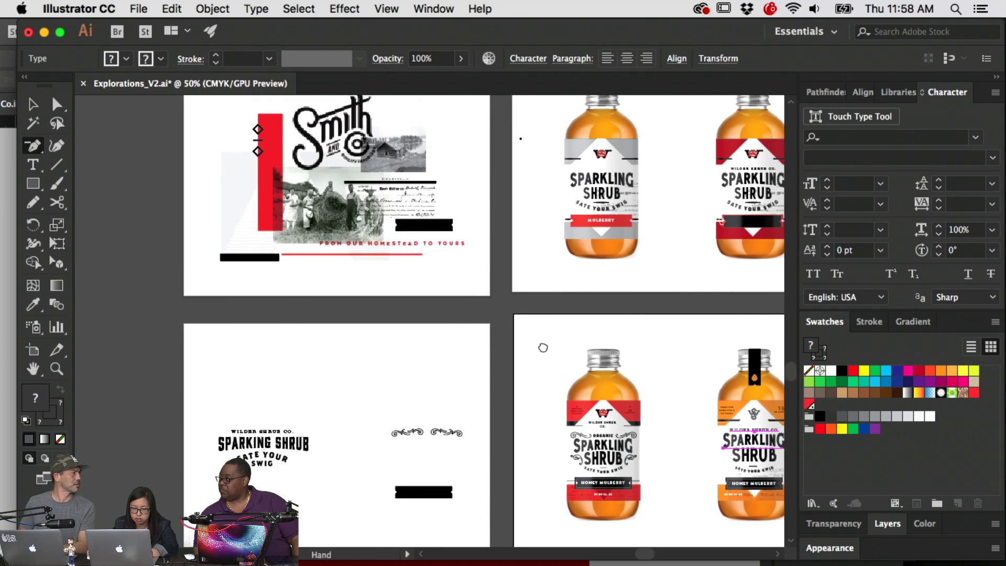
{"action": "key", "text": "v"}
{"action": "left_click", "coordinate": [341, 269]}
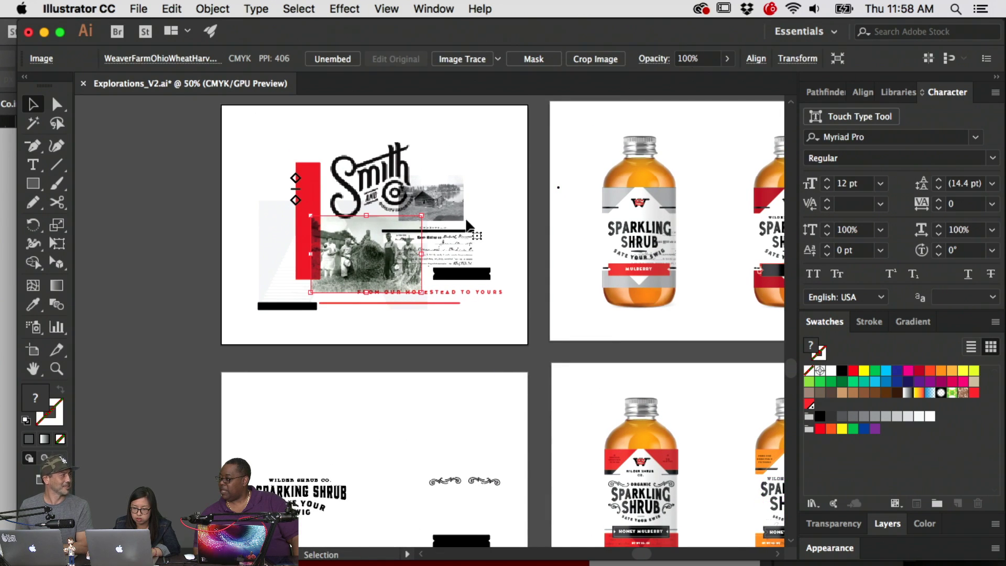
{"action": "left_click", "coordinate": [446, 217]}
{"action": "left_click", "coordinate": [366, 260]}
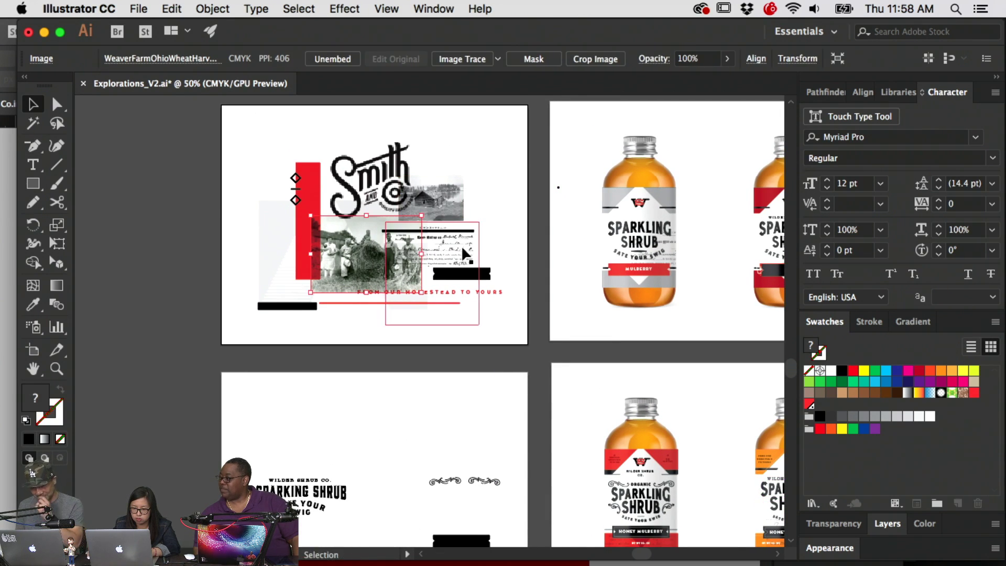
Move the collage's clipped handwritten homestead document onto the empty canvas beside the artboards, release its clipping mask and select the full image
{"action": "left_click", "coordinate": [454, 255]}
{"action": "scroll", "coordinate": [375, 285], "scroll_direction": "left", "scroll_amount": 10}
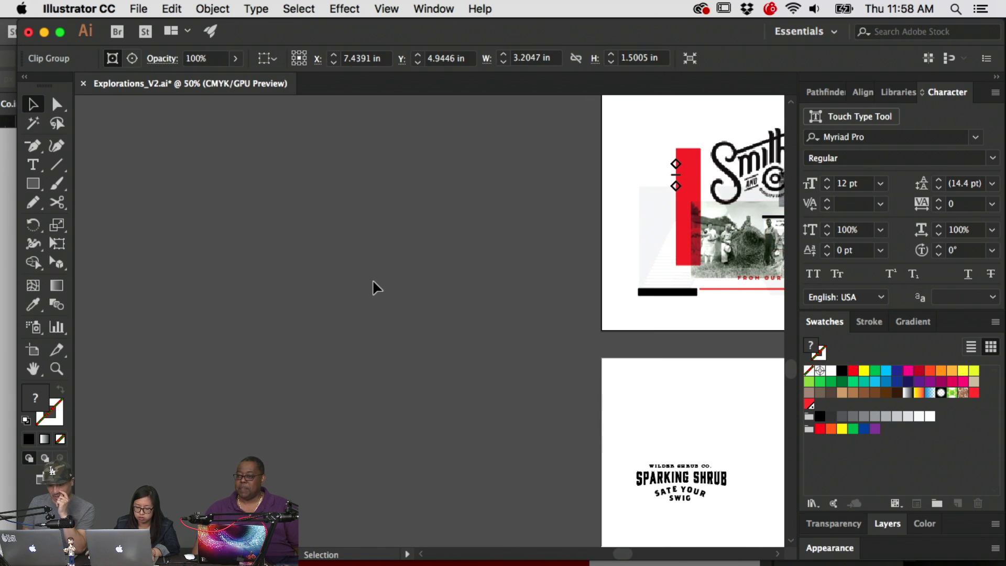
{"action": "key", "text": "super+x"}
{"action": "key", "text": "super+v"}
{"action": "key", "text": "super+alt+7"}
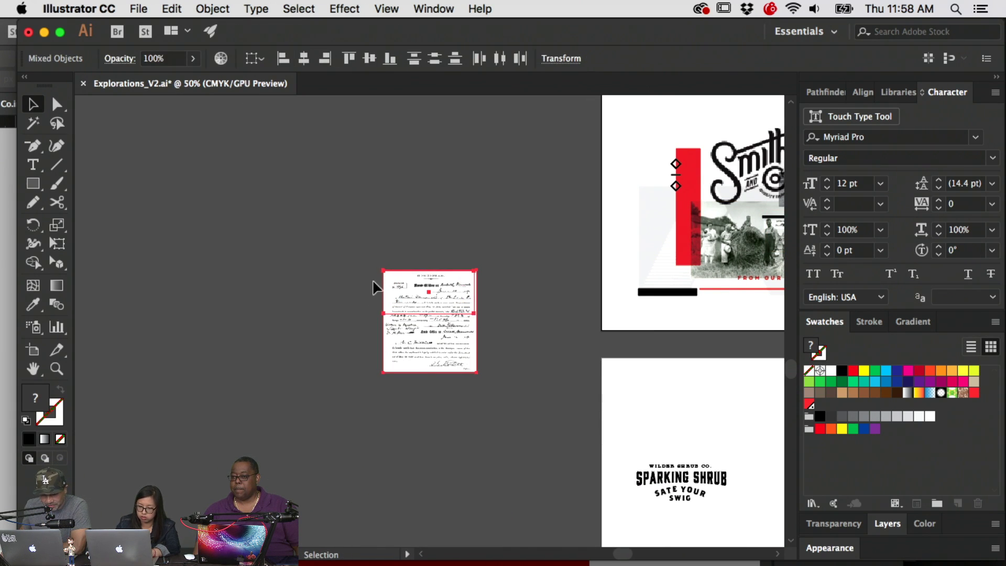
{"action": "left_click", "coordinate": [571, 331]}
{"action": "left_click", "coordinate": [456, 332]}
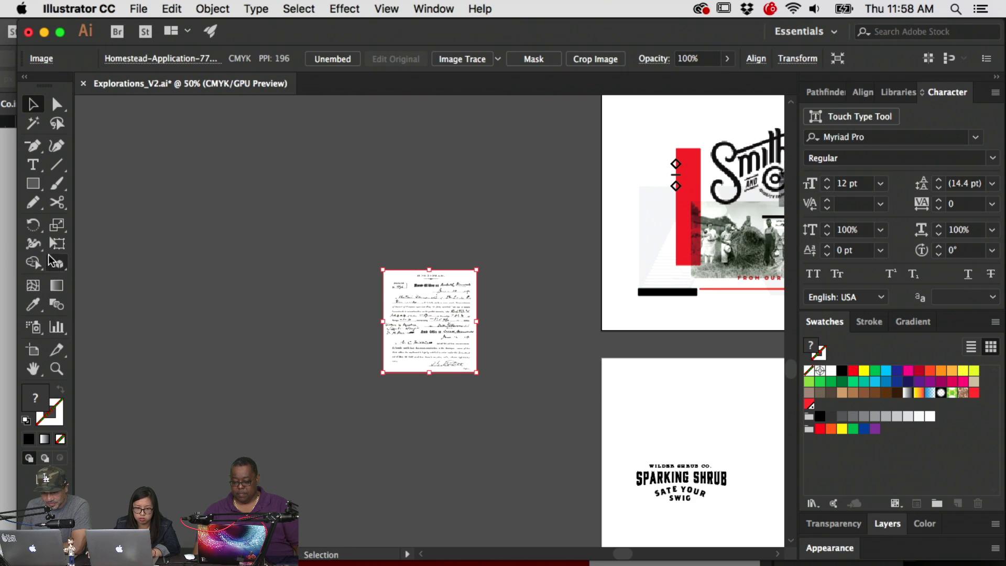
Switch to InDesign and paste the homestead document onto the dark red title band below the three bottles
{"action": "left_click", "coordinate": [7, 261]}
{"action": "scroll", "coordinate": [656, 331], "scroll_direction": "up", "scroll_amount": 5}
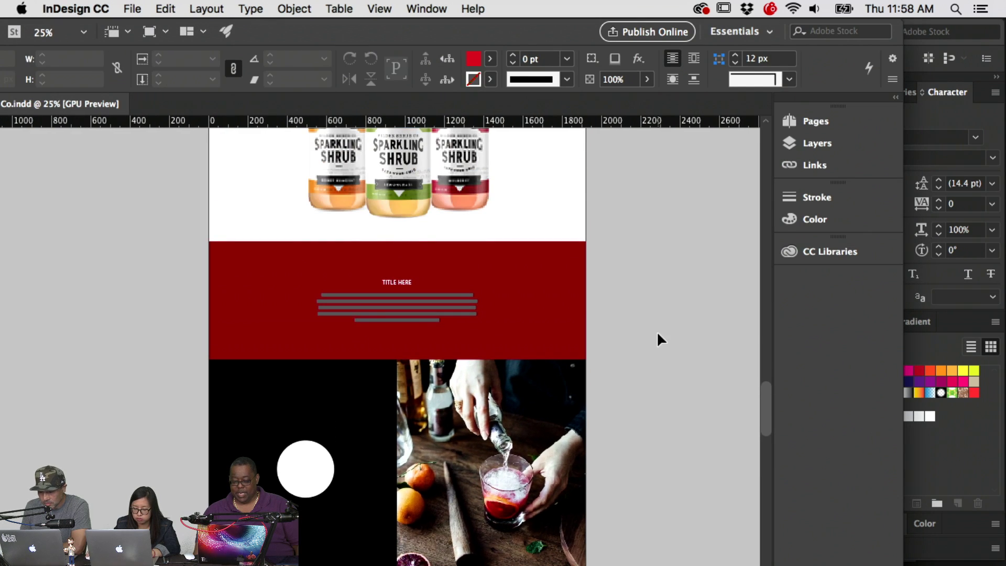
{"action": "key", "text": "super+equal"}
{"action": "scroll", "coordinate": [662, 356], "scroll_direction": "right", "scroll_amount": 3}
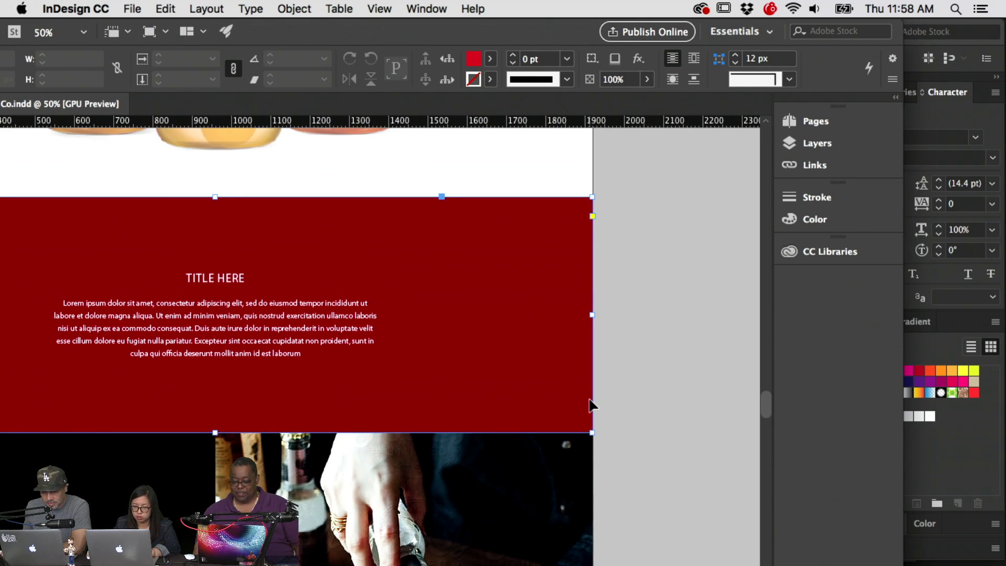
{"action": "key", "text": "super+v"}
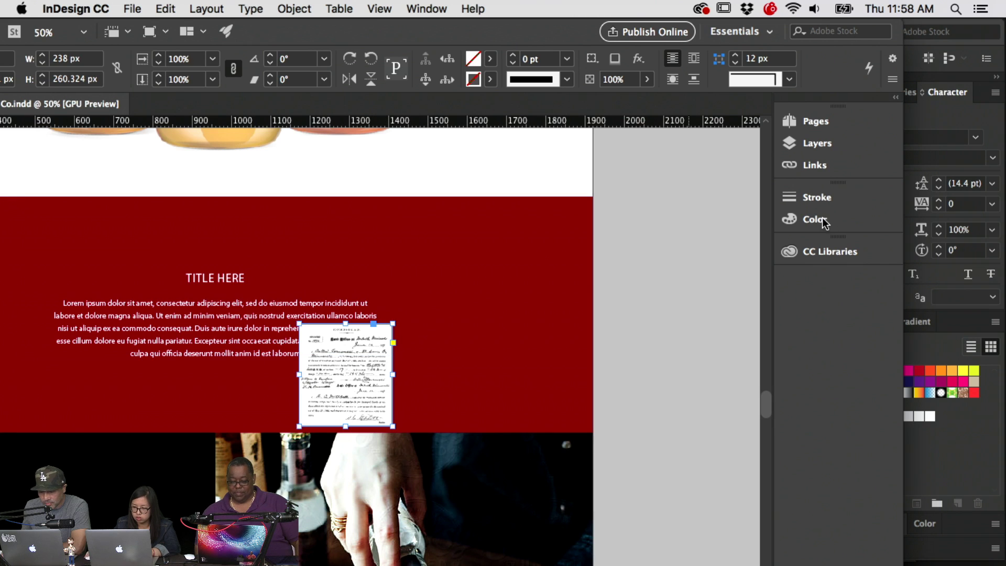
Set the pasted homestead document's blending mode to Multiply in its transparency effects
{"action": "left_click", "coordinate": [310, 8]}
{"action": "mouse_move", "coordinate": [368, 323]}
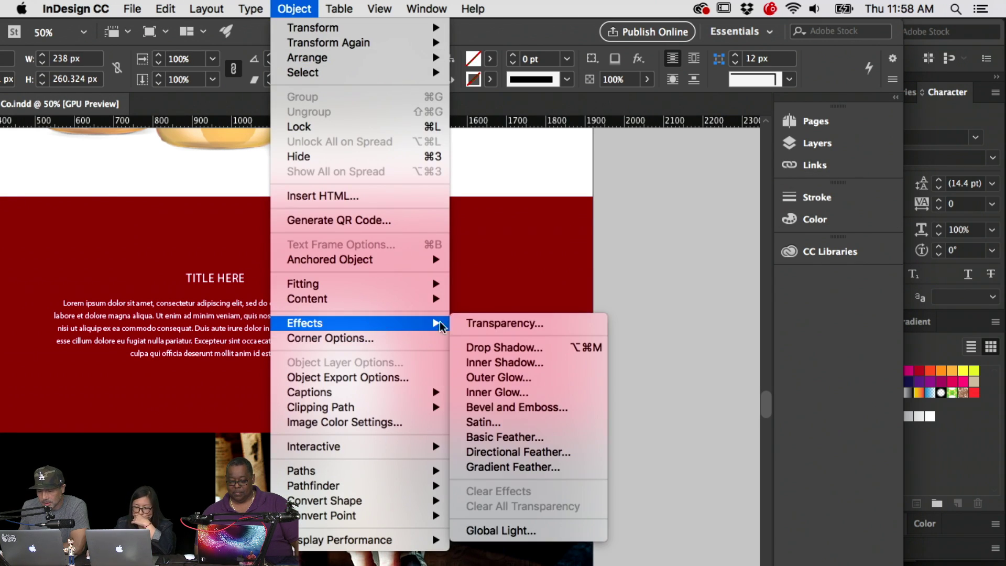
{"action": "left_click", "coordinate": [484, 330]}
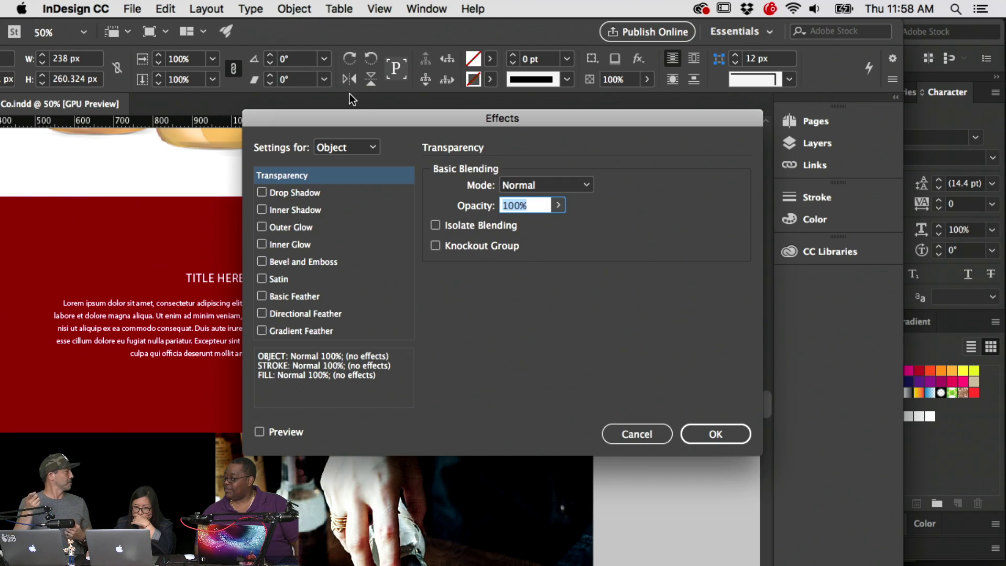
{"action": "left_click", "coordinate": [526, 185]}
{"action": "left_click", "coordinate": [525, 222]}
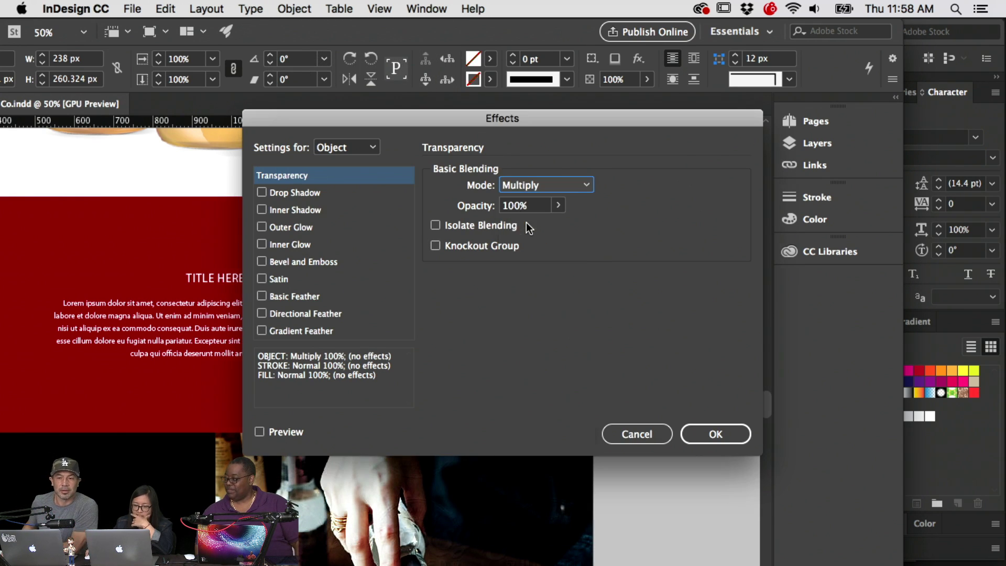
{"action": "left_click", "coordinate": [732, 436]}
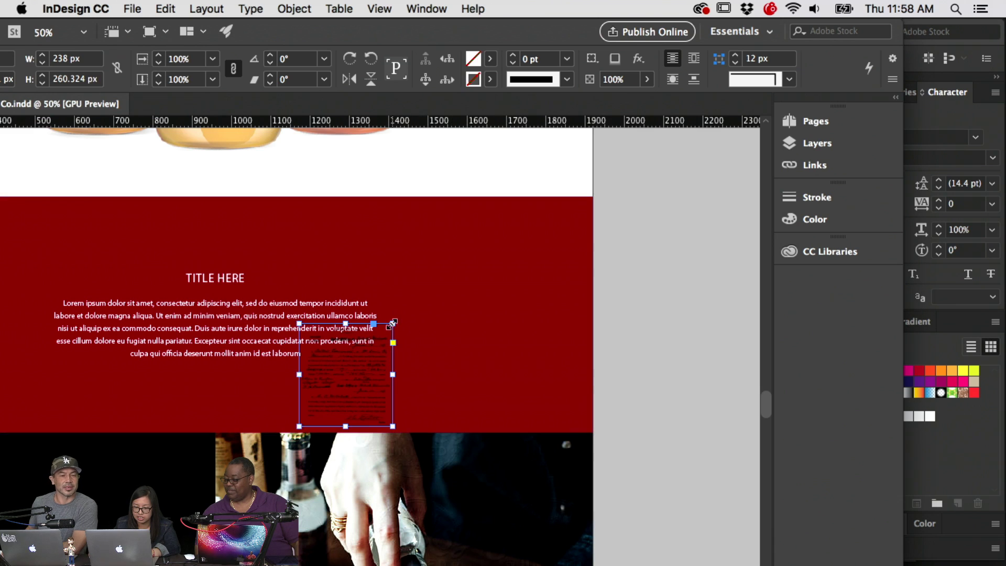
Enlarge the homestead document proportionally to about 833 px wide and trim its frame slightly on the top and left sides
{"action": "left_click_drag", "start_coordinate": [392, 324], "coordinate": [642, 184]}
{"action": "key", "text": "super+z"}
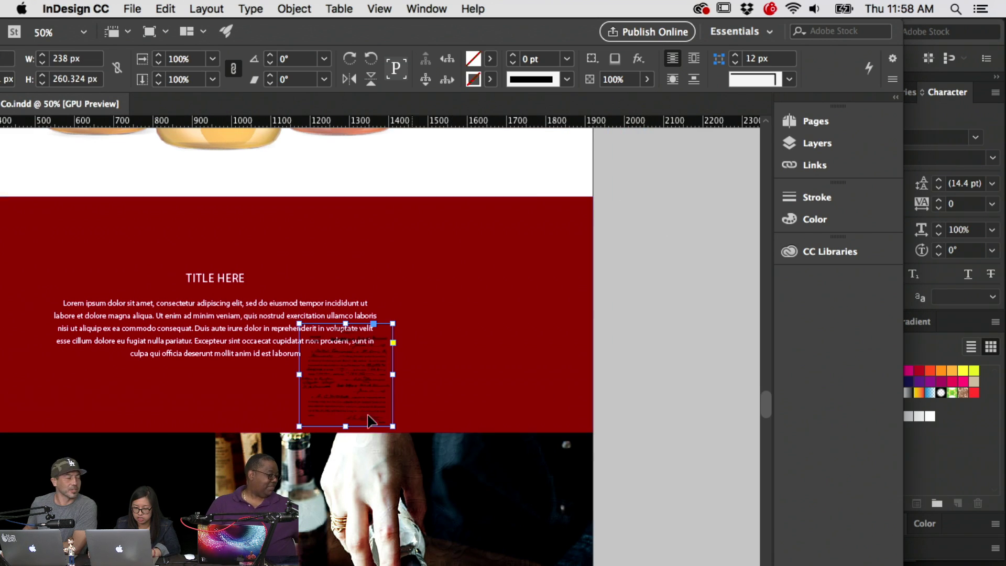
{"action": "left_click_drag", "start_coordinate": [392, 427], "coordinate": [587, 490]}
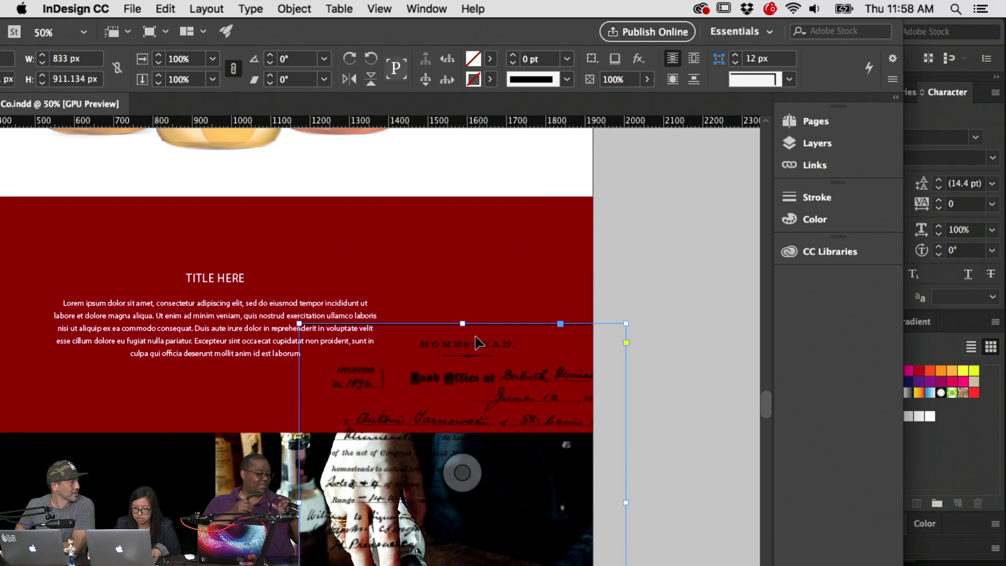
{"action": "left_click_drag", "start_coordinate": [463, 325], "coordinate": [462, 327]}
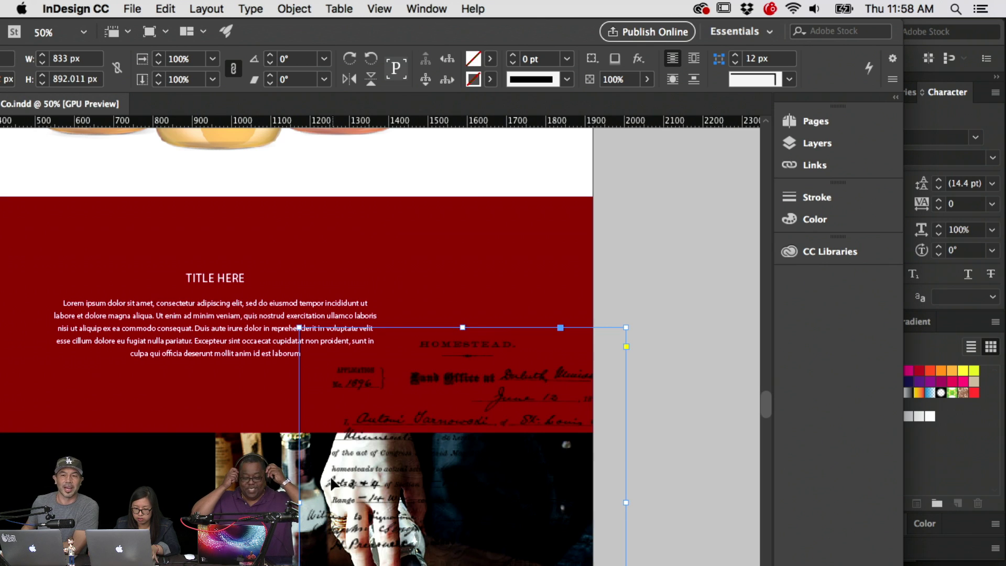
{"action": "left_click_drag", "start_coordinate": [301, 502], "coordinate": [305, 503]}
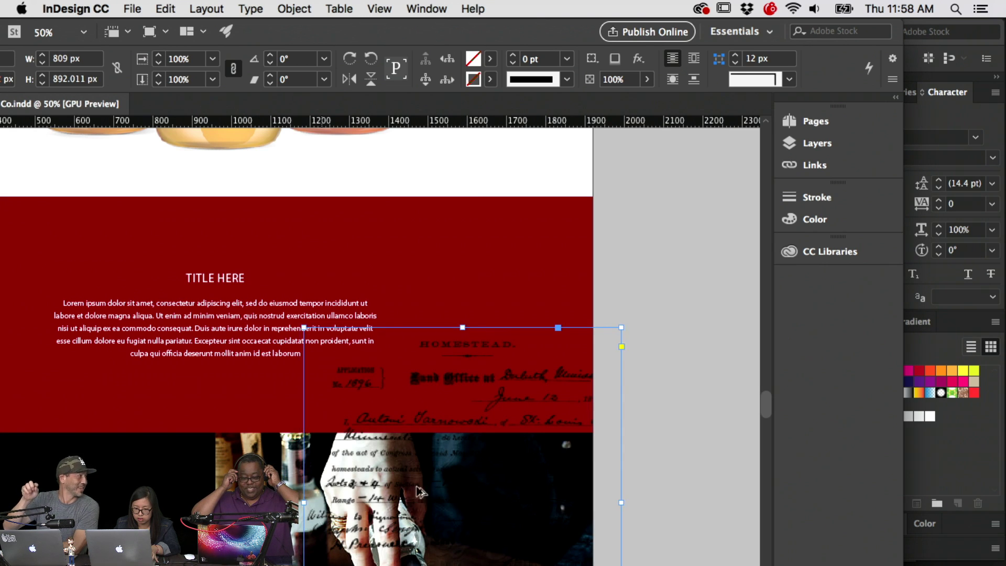
Move the homestead document up over the red band's right part and crop its frame to the band's height, about 599 px
{"action": "left_click_drag", "start_coordinate": [648, 357], "coordinate": [704, 396]}
{"action": "left_click_drag", "start_coordinate": [624, 435], "coordinate": [615, 292]}
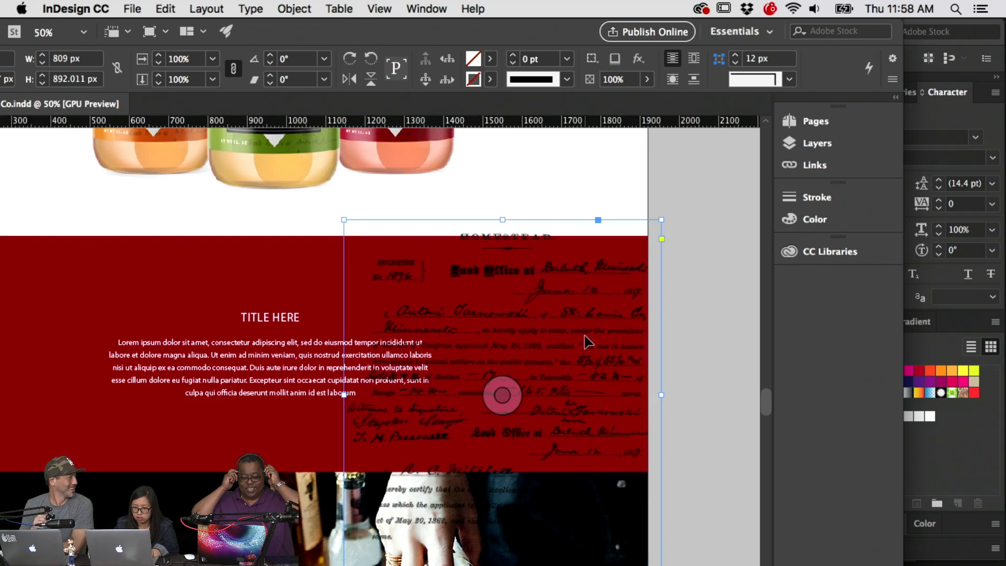
{"action": "left_click_drag", "start_coordinate": [588, 342], "coordinate": [588, 352]}
{"action": "scroll", "coordinate": [622, 467], "scroll_direction": "down", "scroll_amount": 5}
{"action": "scroll", "coordinate": [622, 466], "scroll_direction": "left", "scroll_amount": 1}
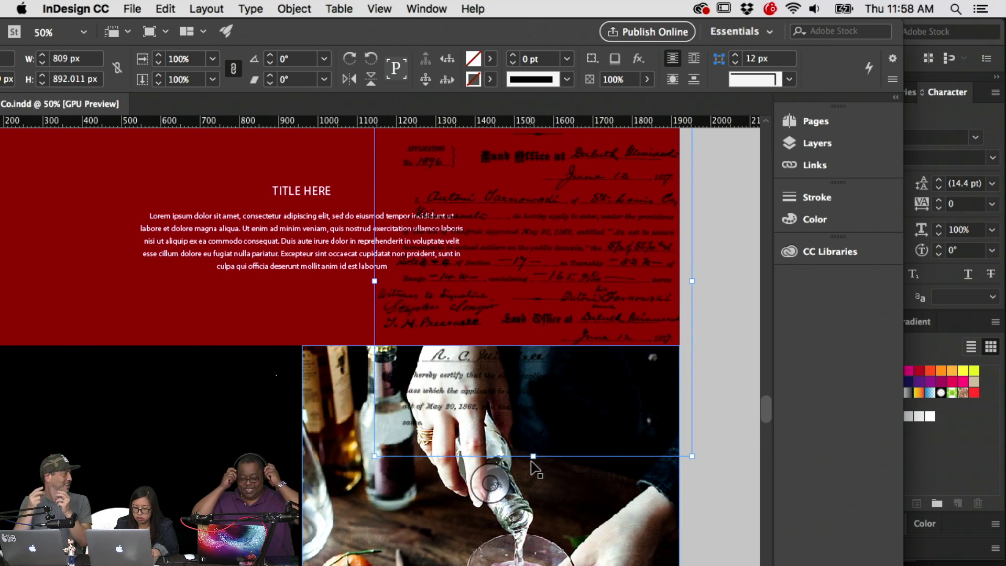
{"action": "left_click_drag", "start_coordinate": [533, 457], "coordinate": [534, 344]}
{"action": "scroll", "coordinate": [564, 399], "scroll_direction": "up", "scroll_amount": 5}
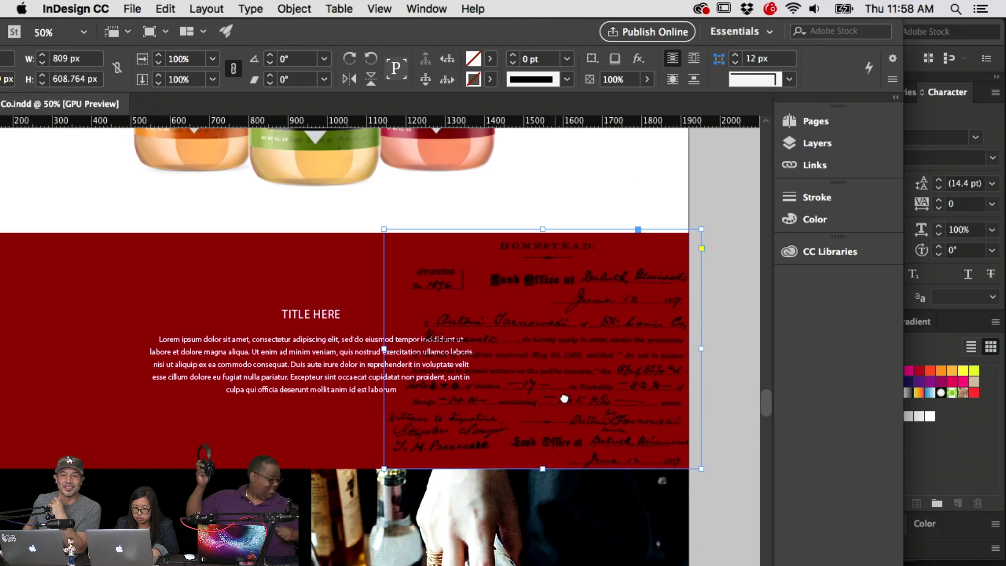
{"action": "left_click_drag", "start_coordinate": [543, 229], "coordinate": [542, 233]}
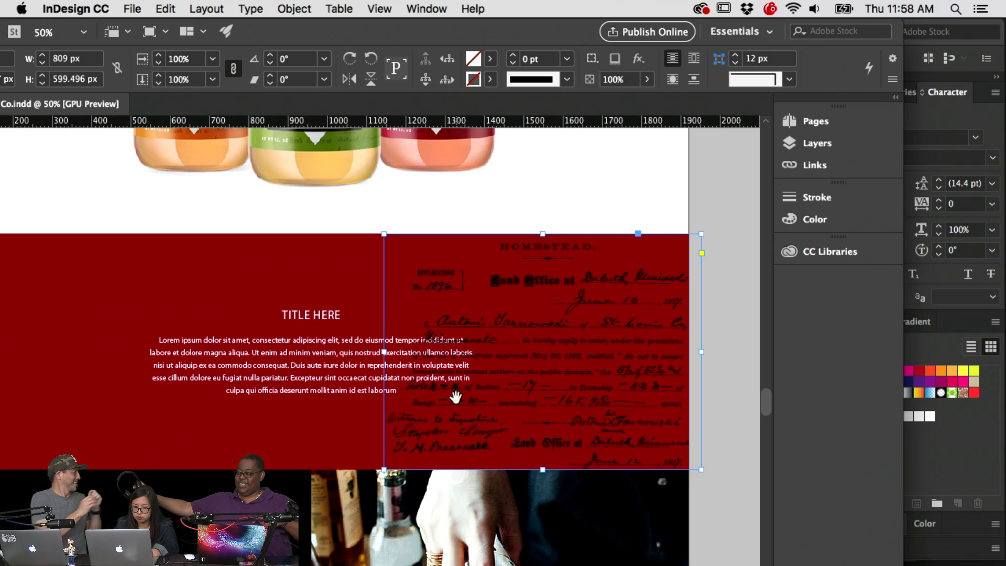
Reduce the homestead document's opacity to 50%
{"action": "left_click_drag", "start_coordinate": [455, 397], "coordinate": [510, 401]}
{"action": "key", "text": "super+minus"}
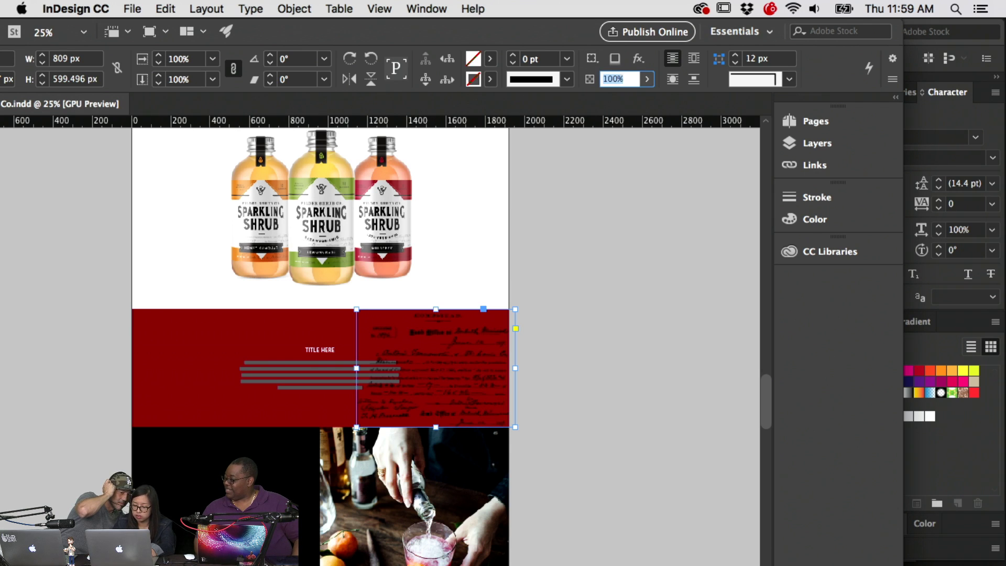
{"action": "type", "text": "60"}
{"action": "key", "text": "Return"}
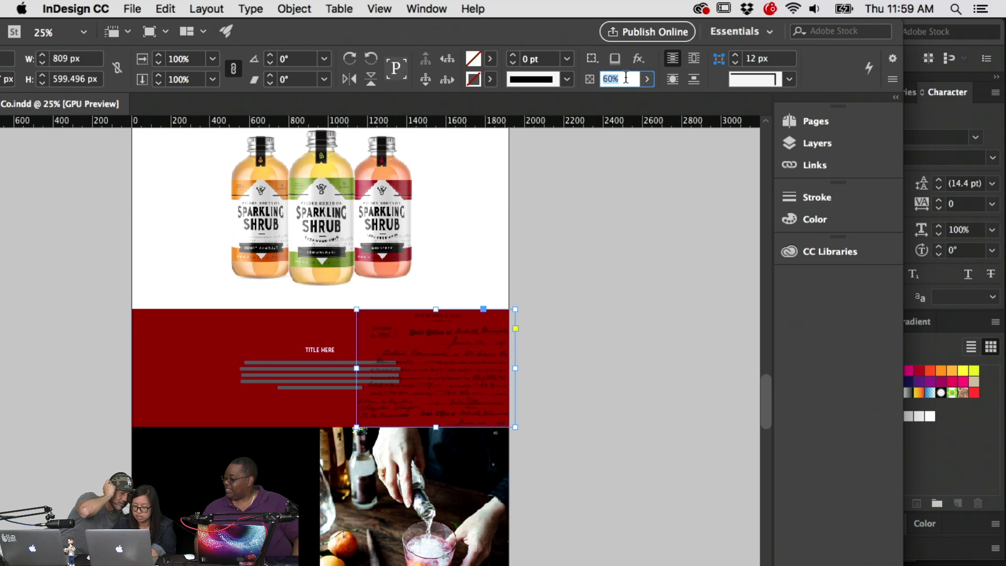
{"action": "type", "text": "50"}
{"action": "key", "text": "Return"}
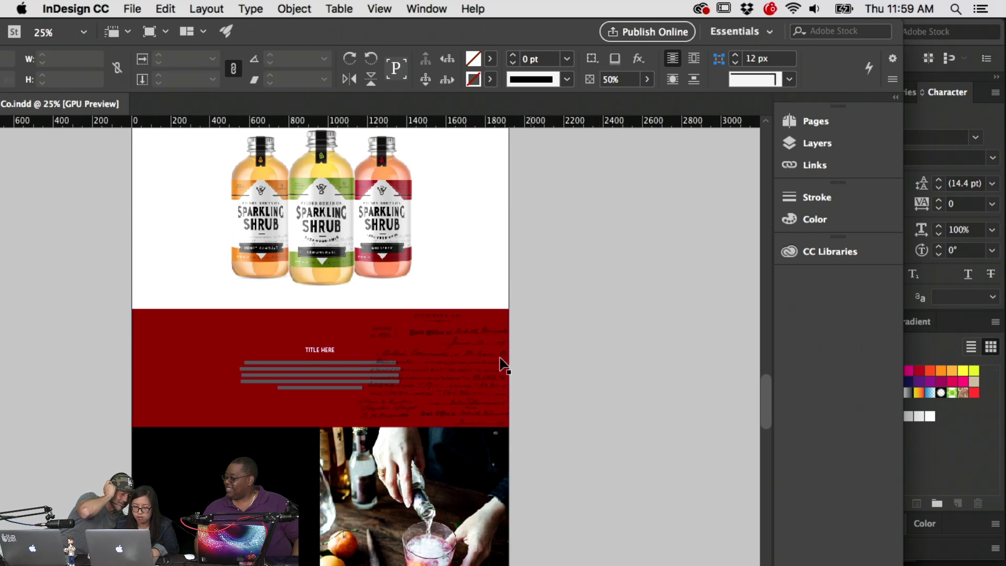
Apply a linear Gradient Feather at 0° to the document, with reversed gradient stops so it fades out toward the centered text
{"action": "left_click", "coordinate": [294, 7]}
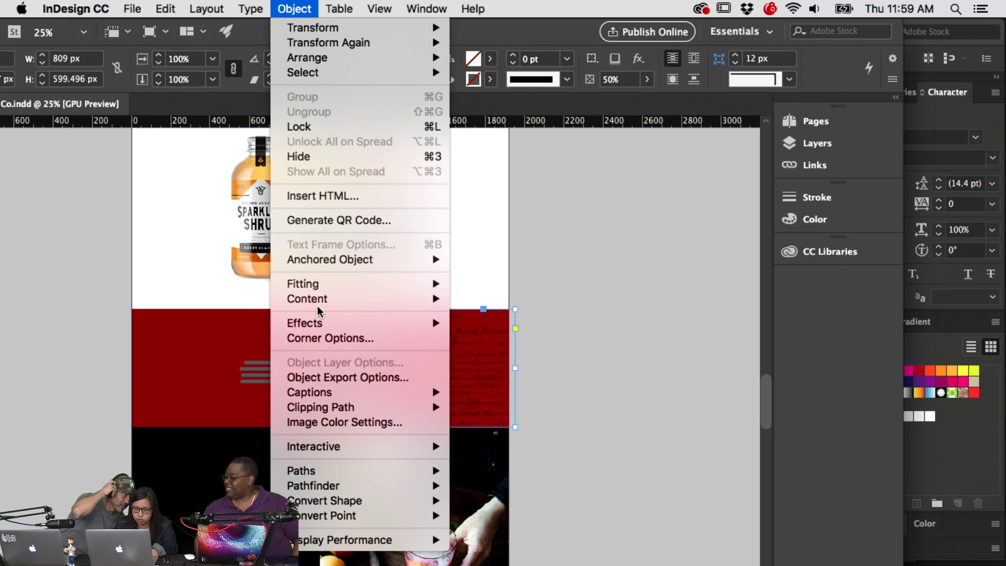
{"action": "mouse_move", "coordinate": [319, 321]}
{"action": "left_click", "coordinate": [510, 465]}
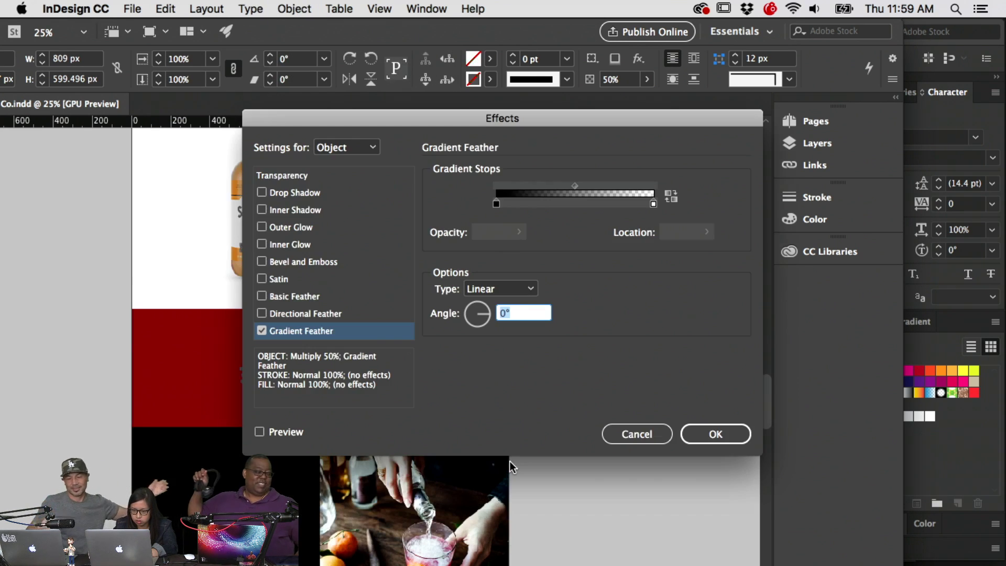
{"action": "left_click_drag", "start_coordinate": [482, 125], "coordinate": [647, 223]}
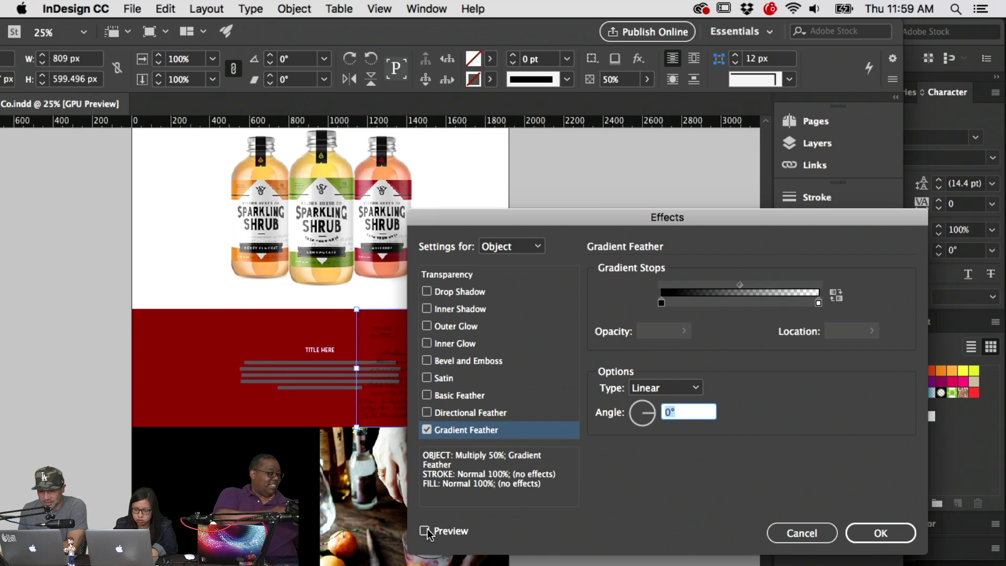
{"action": "left_click", "coordinate": [426, 531]}
{"action": "left_click", "coordinate": [836, 296]}
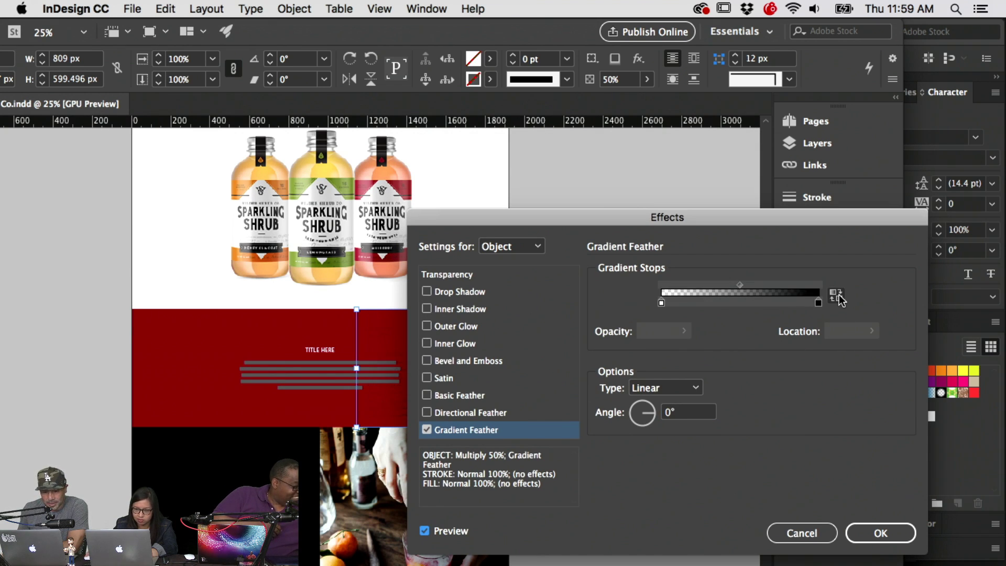
{"action": "left_click_drag", "start_coordinate": [650, 220], "coordinate": [757, 231]}
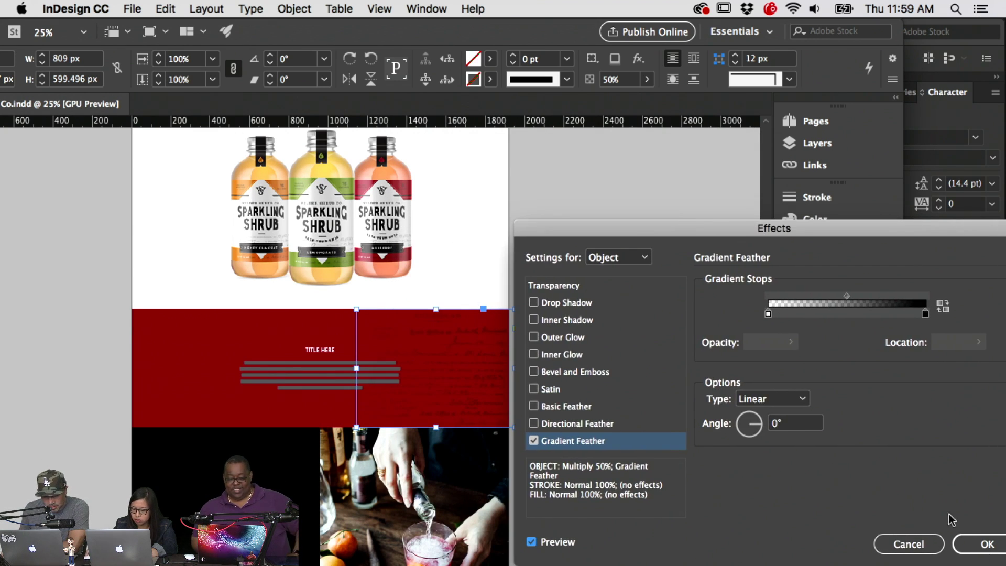
{"action": "left_click", "coordinate": [975, 543]}
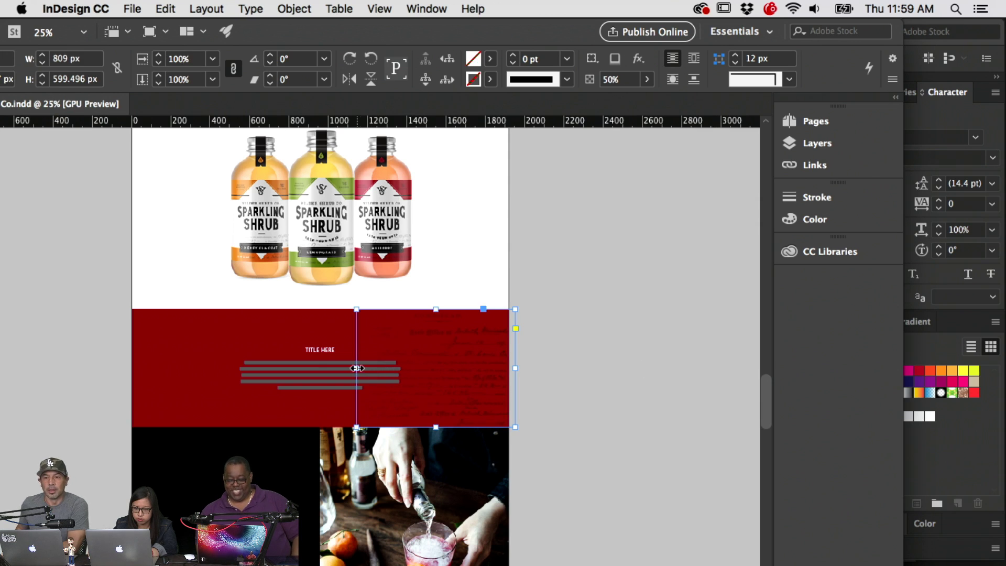
Extend the document frame's left edge toward the band's center and enlarge the handwritten image inside it to match
{"action": "left_click_drag", "start_coordinate": [356, 368], "coordinate": [329, 368]}
{"action": "double_click", "coordinate": [462, 372]}
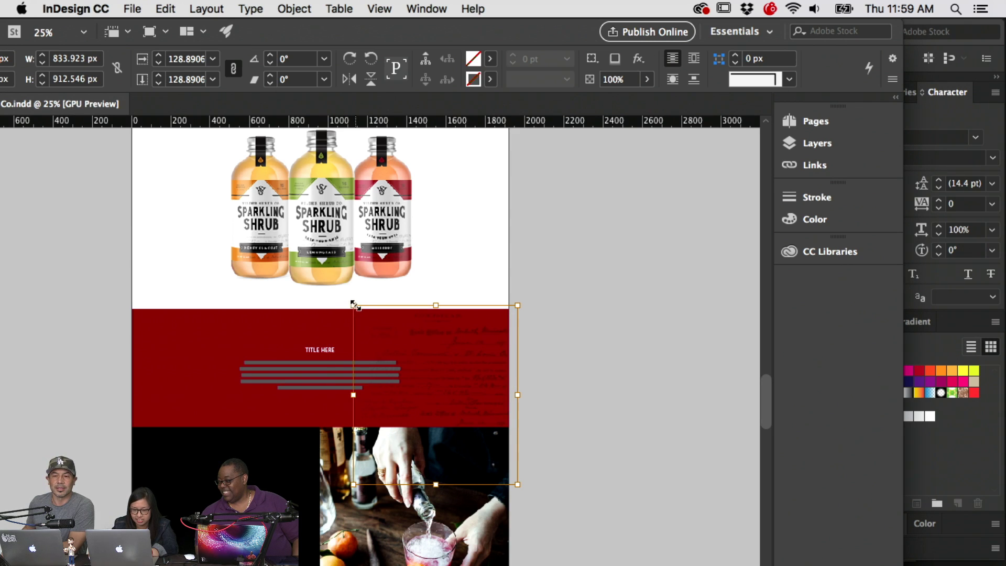
{"action": "left_click_drag", "start_coordinate": [353, 305], "coordinate": [321, 271]}
{"action": "left_click", "coordinate": [348, 367]}
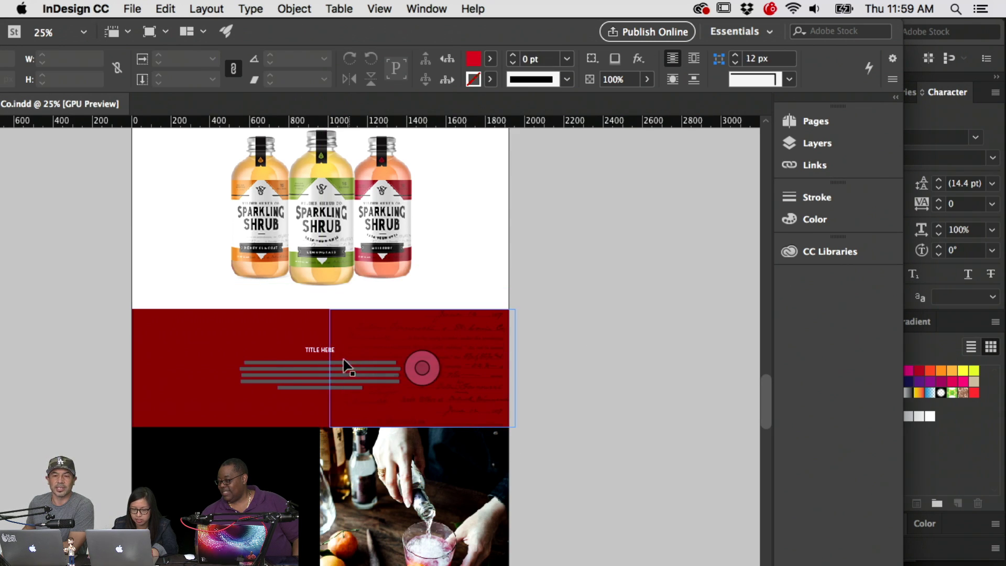
Select the title and paragraph placeholders together, then deselect them and examine their legibility over the faded document at 50% zoom
{"action": "left_click", "coordinate": [321, 350]}
{"action": "left_click", "coordinate": [318, 381], "text": "shift"}
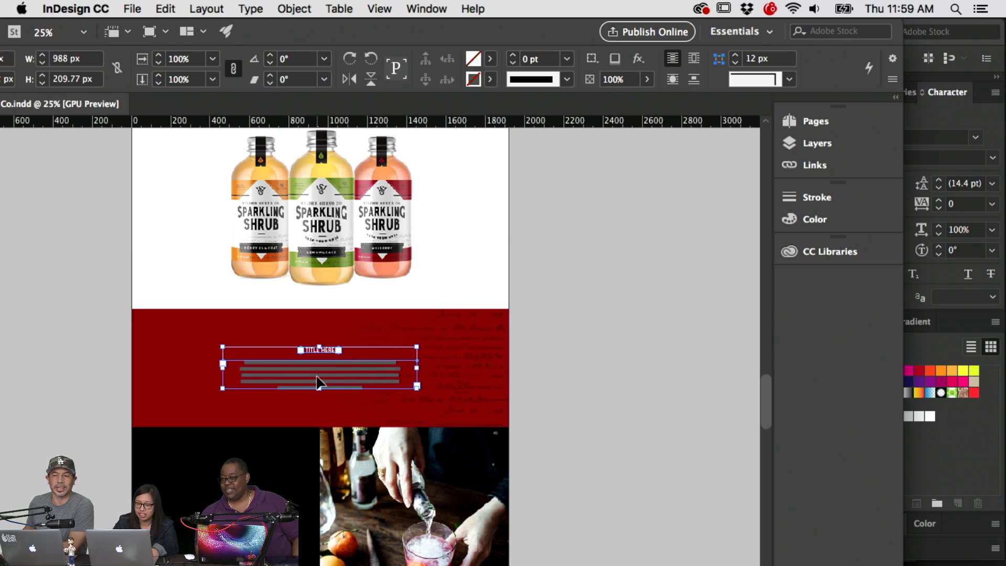
{"action": "left_click_drag", "start_coordinate": [341, 376], "coordinate": [368, 398]}
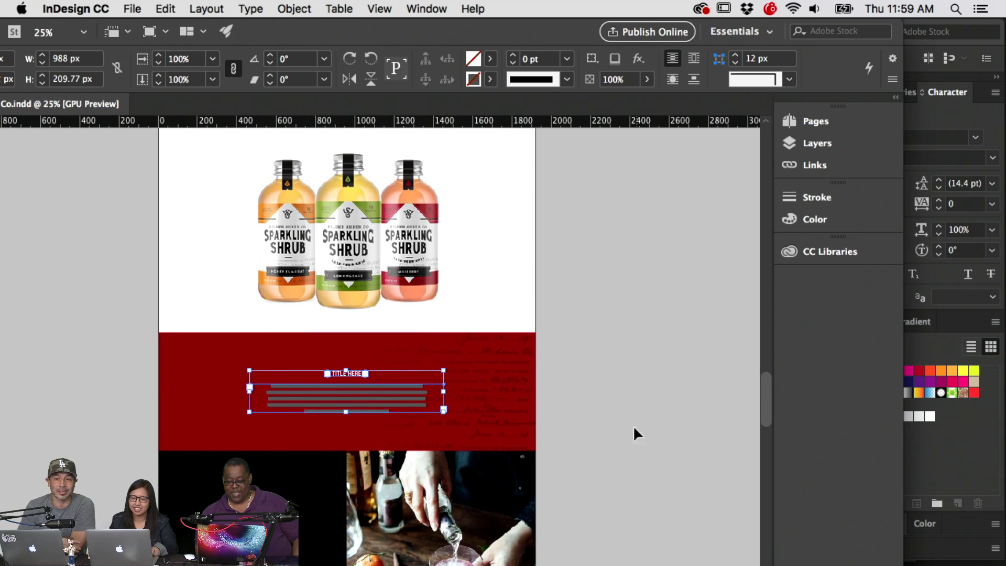
{"action": "left_click_drag", "start_coordinate": [633, 433], "coordinate": [675, 413]}
{"action": "left_click", "coordinate": [675, 413]}
{"action": "key", "text": "super+equal"}
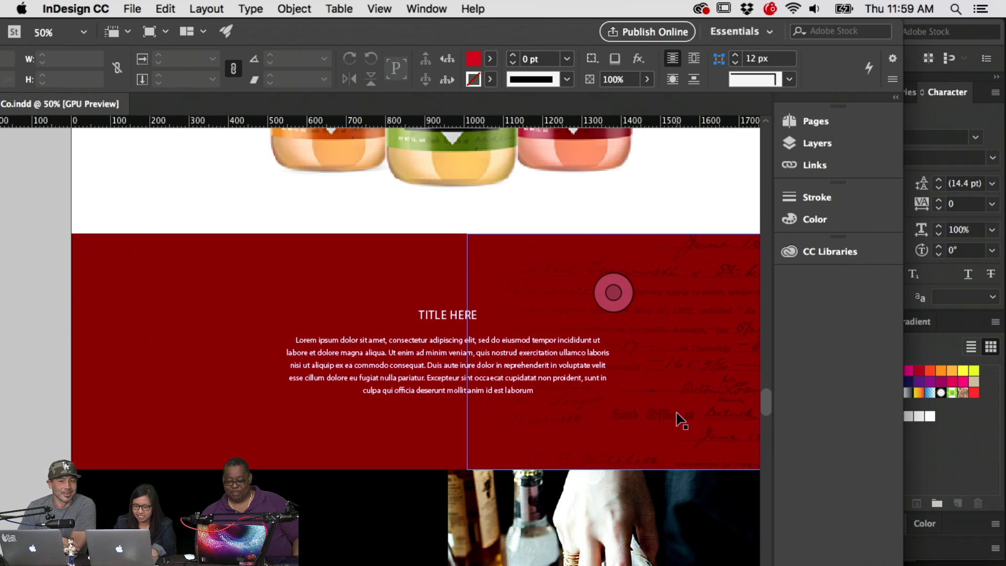
Bring the layout window's tools into view and switch from text editing in the placeholder paragraph to the Direct Selection tool
{"action": "left_click", "coordinate": [396, 351]}
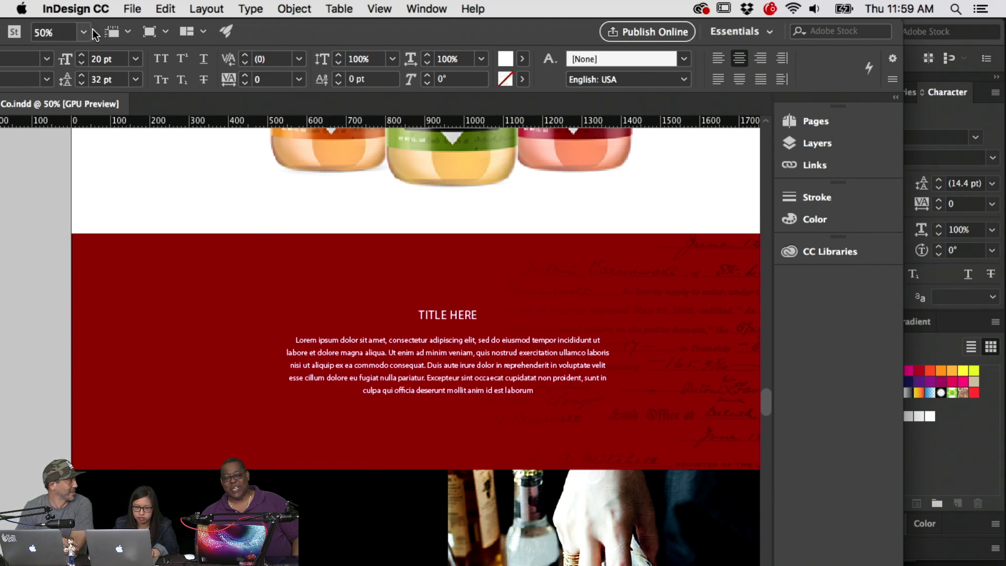
{"action": "double_click", "coordinate": [398, 33]}
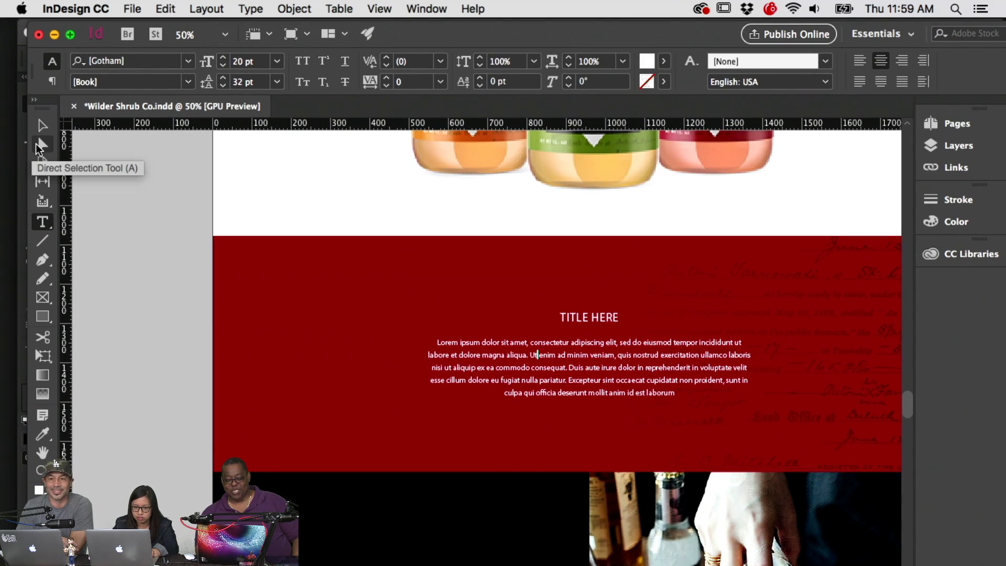
{"action": "left_click", "coordinate": [42, 144]}
{"action": "scroll", "coordinate": [175, 328], "scroll_direction": "right", "scroll_amount": 3}
{"action": "scroll", "coordinate": [551, 376], "scroll_direction": "up", "scroll_amount": 5}
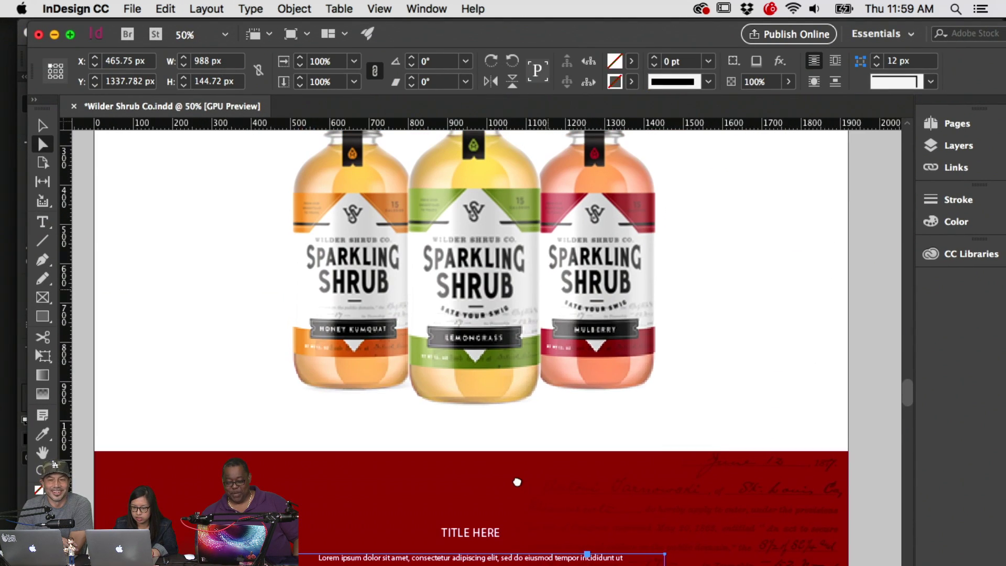
Switch to Illustrator and look through the label explorations for the Wilder Shrub Co. wordmark, ending on the orange Honey Mulberry bottle
{"action": "left_click_drag", "start_coordinate": [503, 54], "coordinate": [524, 274]}
{"action": "left_click", "coordinate": [405, 166]}
{"action": "scroll", "coordinate": [519, 243], "scroll_direction": "right", "scroll_amount": 10}
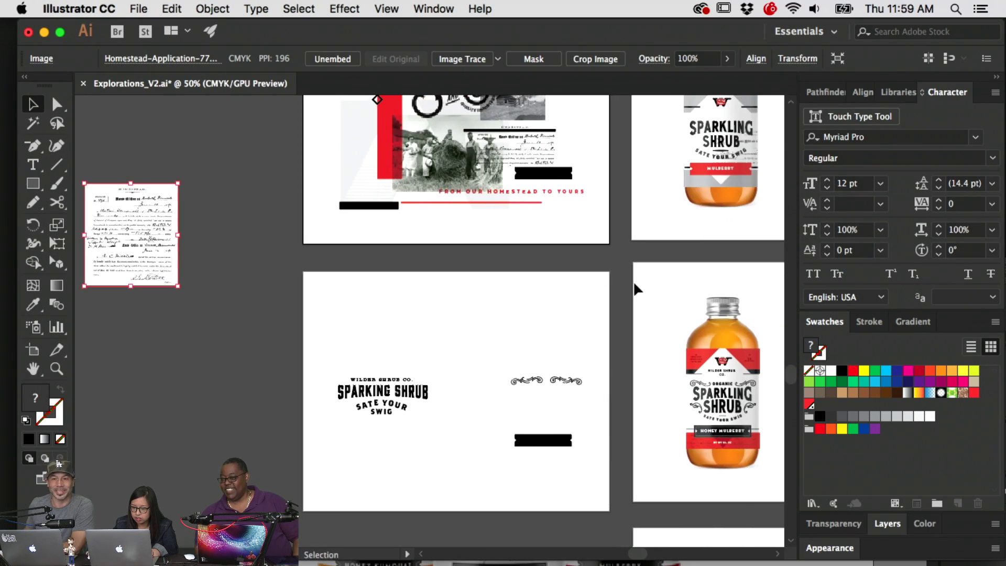
{"action": "scroll", "coordinate": [466, 265], "scroll_direction": "down", "scroll_amount": 6}
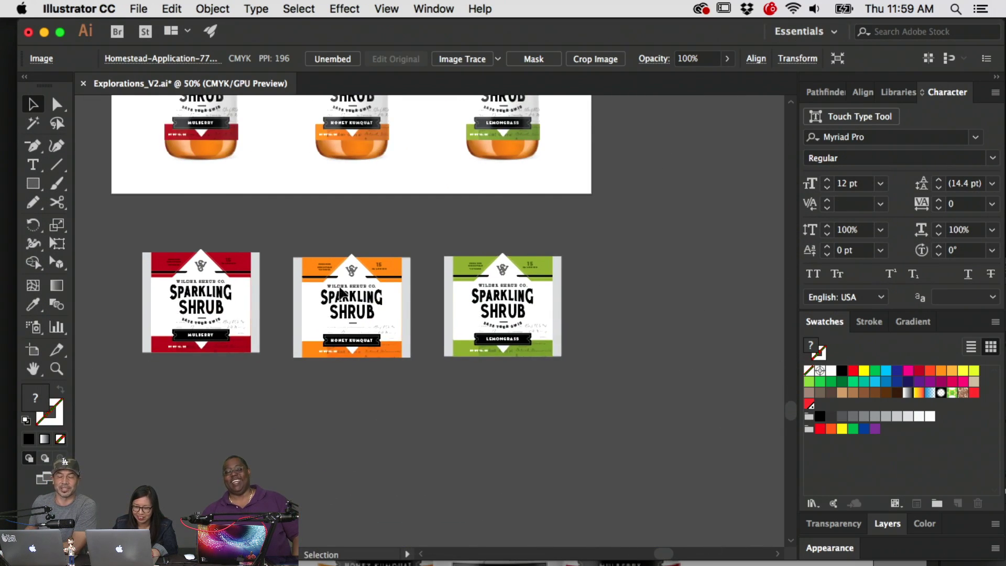
{"action": "key", "text": "super+1"}
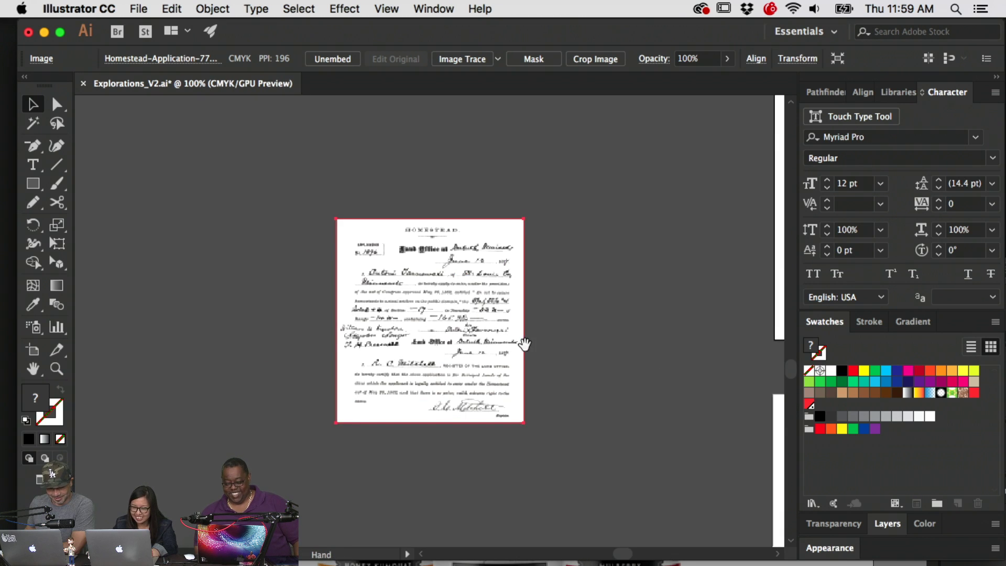
{"action": "scroll", "coordinate": [524, 344], "scroll_direction": "right", "scroll_amount": 5}
{"action": "scroll", "coordinate": [529, 324], "scroll_direction": "down", "scroll_amount": 8}
{"action": "left_click", "coordinate": [373, 262]}
{"action": "scroll", "coordinate": [315, 246], "scroll_direction": "right", "scroll_amount": 6}
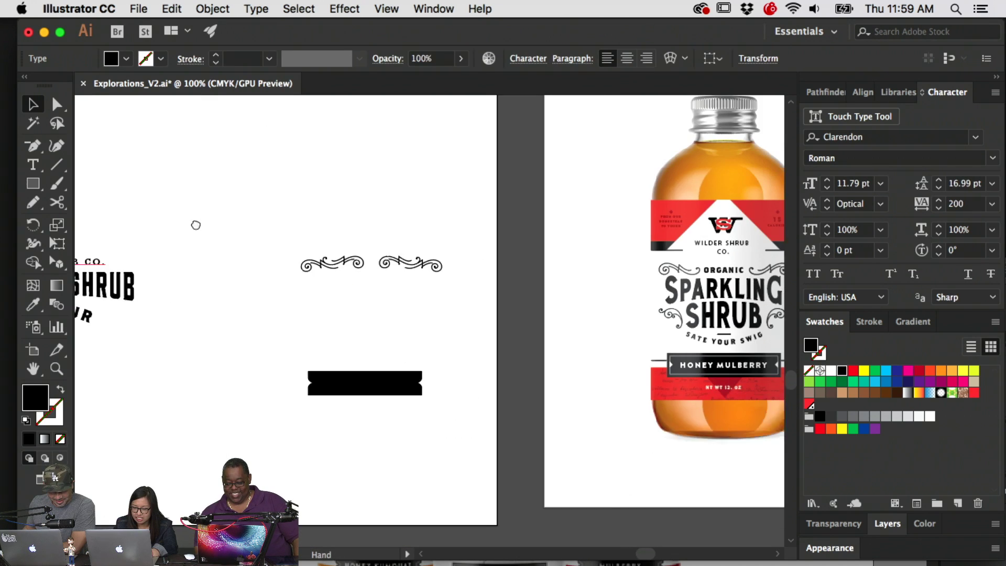
{"action": "scroll", "coordinate": [199, 235], "scroll_direction": "right", "scroll_amount": 10}
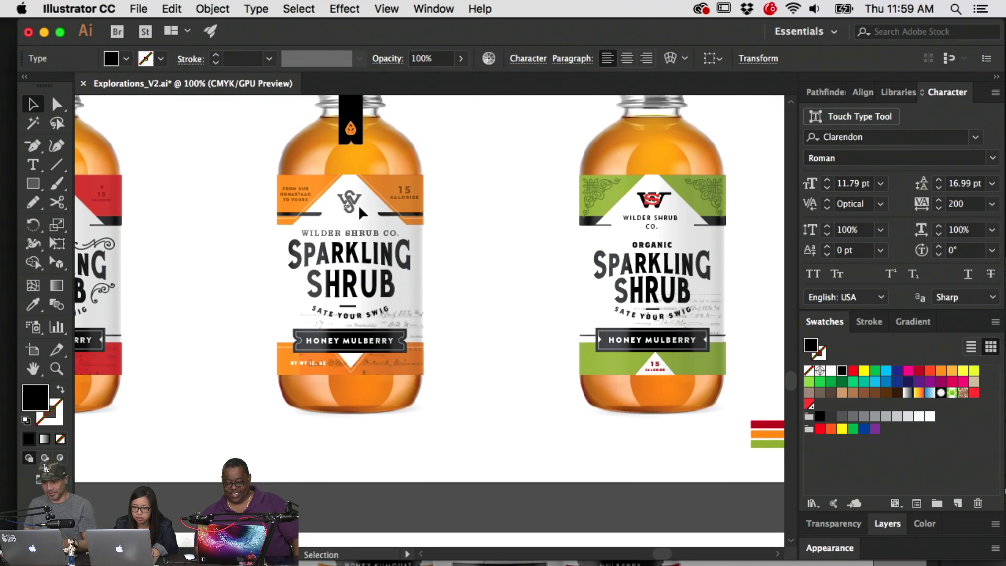
{"action": "left_click", "coordinate": [388, 234]}
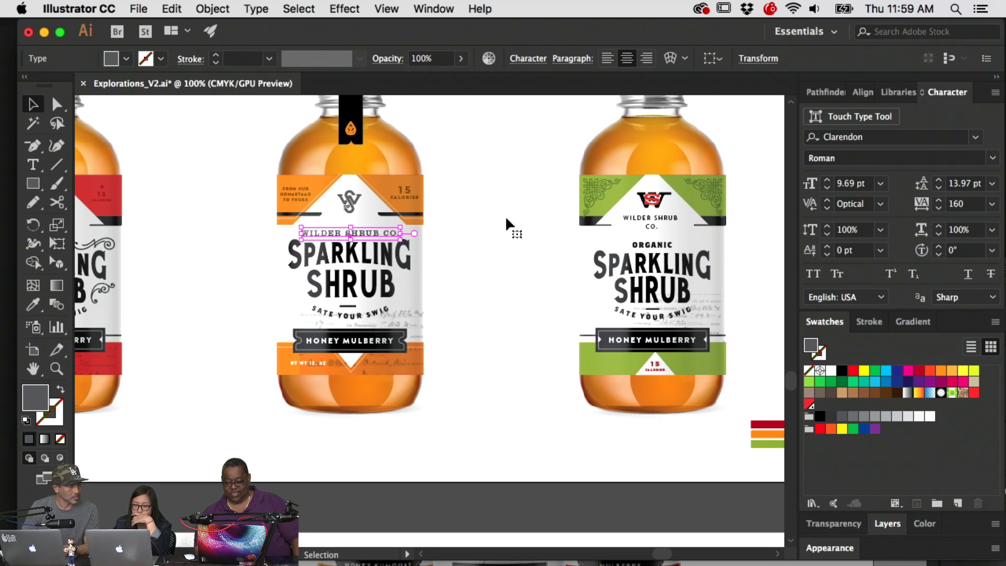
{"action": "scroll", "coordinate": [506, 221], "scroll_direction": "up", "scroll_amount": 3}
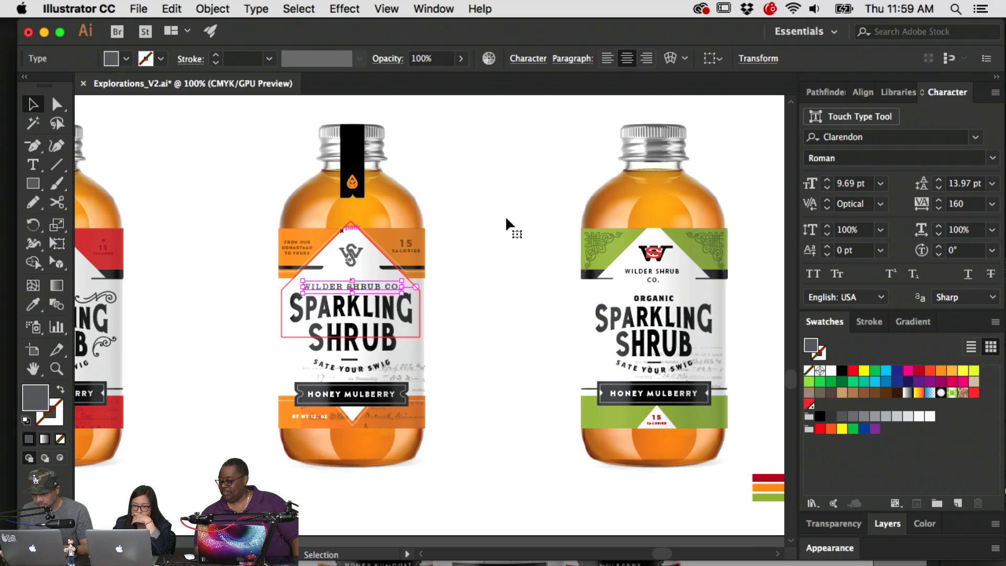
Switch to InDesign, review the black panel, photos and red bands at 25% zoom, and return to Illustrator
{"action": "left_click", "coordinate": [44, 32]}
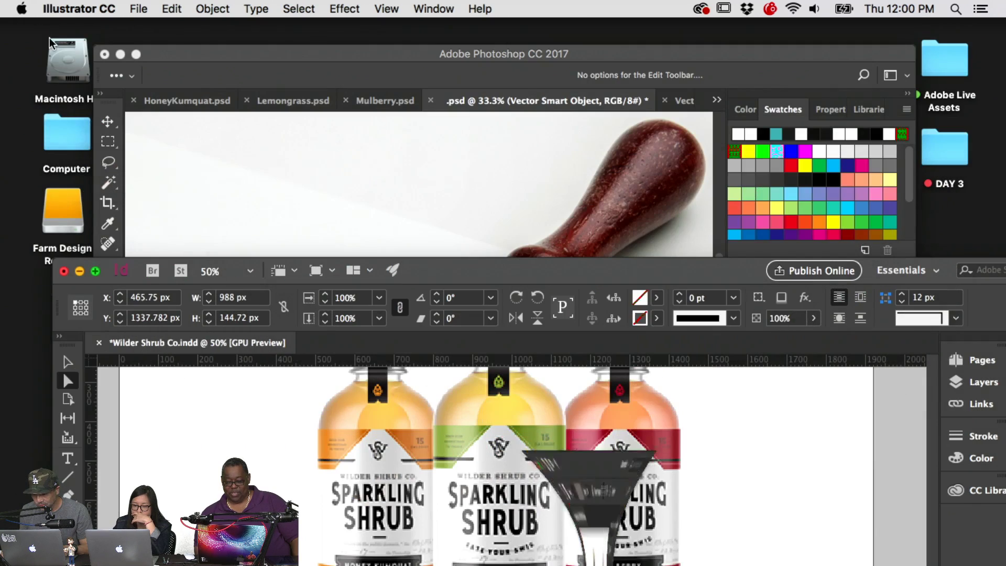
{"action": "left_click", "coordinate": [471, 265]}
{"action": "left_click_drag", "start_coordinate": [474, 247], "coordinate": [473, 10]}
{"action": "key", "text": "super+minus"}
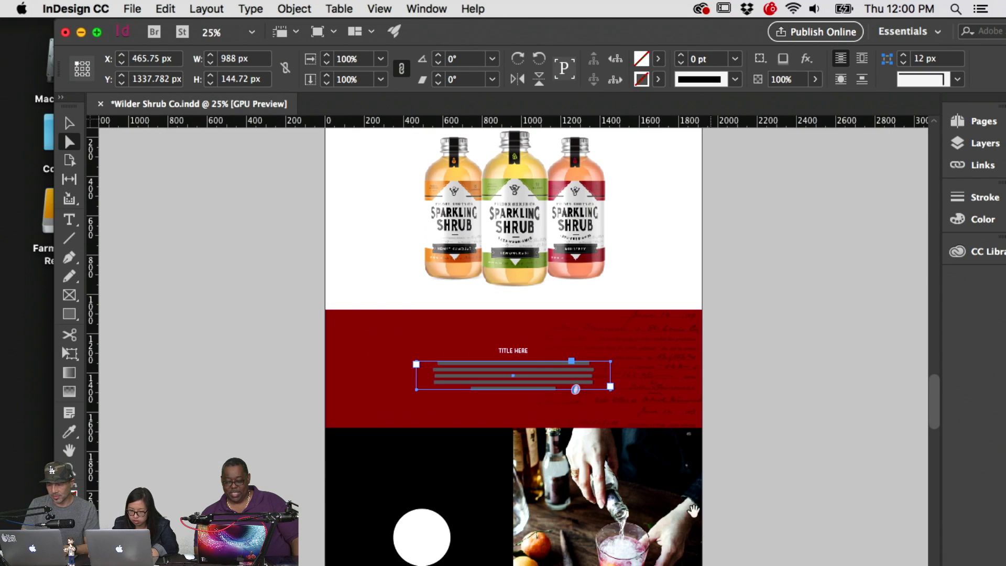
{"action": "scroll", "coordinate": [692, 511], "scroll_direction": "down", "scroll_amount": 10}
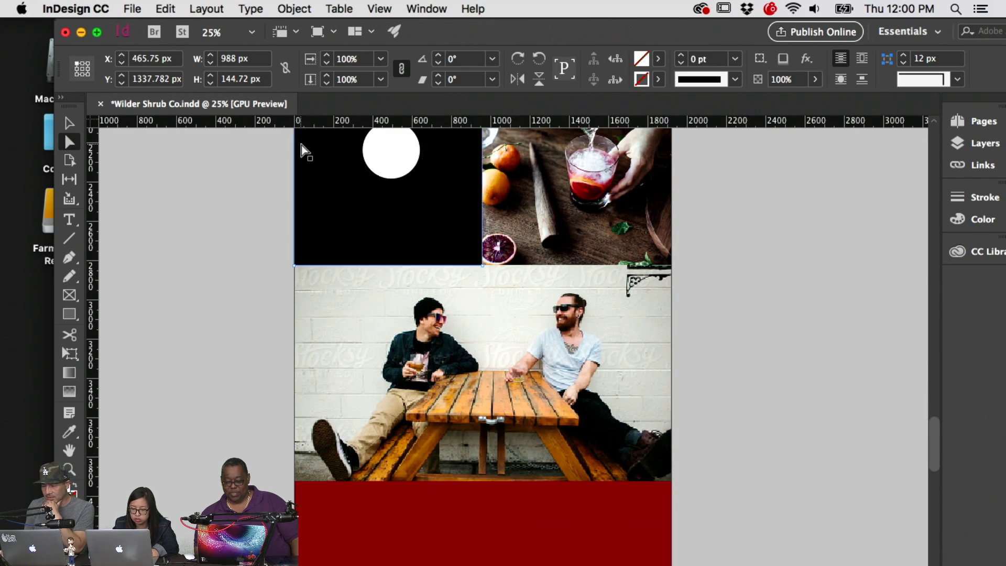
{"action": "scroll", "coordinate": [303, 147], "scroll_direction": "down", "scroll_amount": 4}
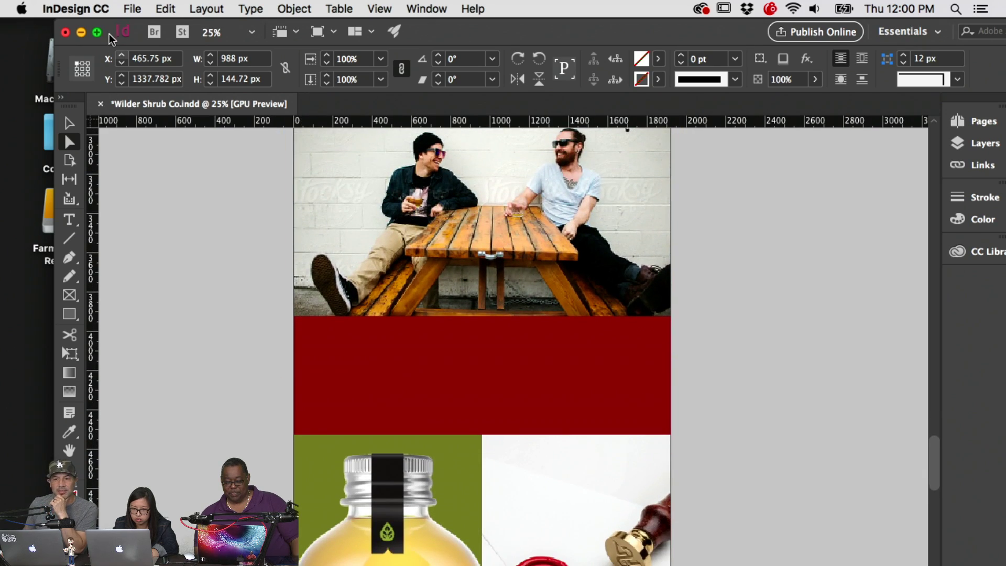
{"action": "left_click", "coordinate": [81, 32]}
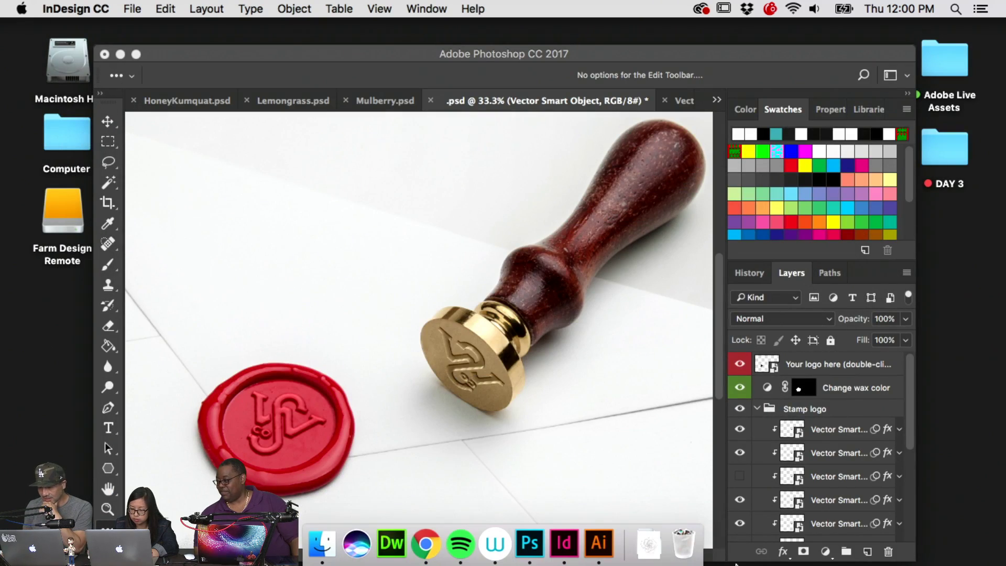
{"action": "left_click", "coordinate": [602, 543]}
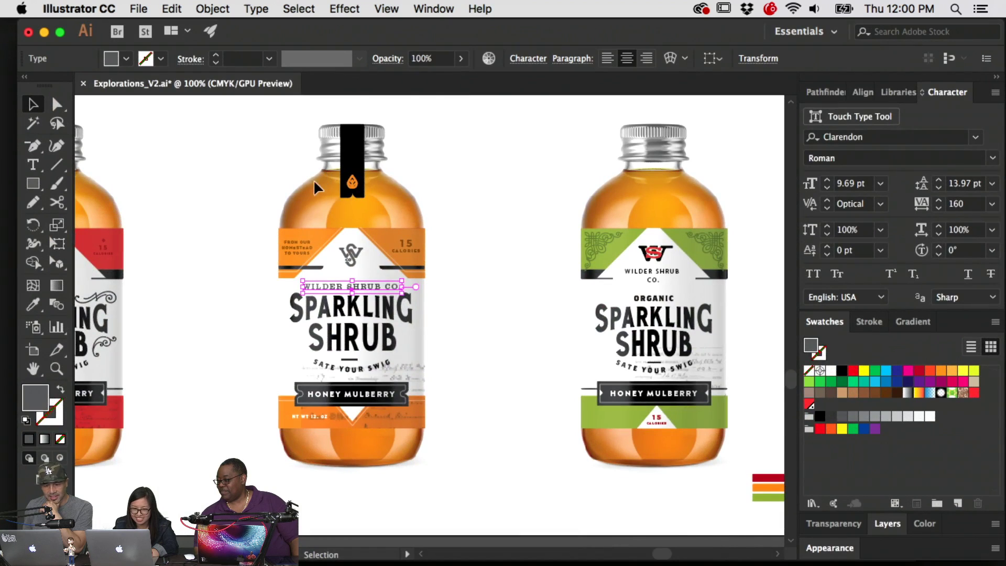
Copy the monogram and Wilder Shrub Co. wordmark from the orange bottle label into the empty space above the black Sparking Shrub lettering
{"action": "scroll", "coordinate": [472, 312], "scroll_direction": "left", "scroll_amount": 4}
{"action": "scroll", "coordinate": [471, 313], "scroll_direction": "up", "scroll_amount": 3}
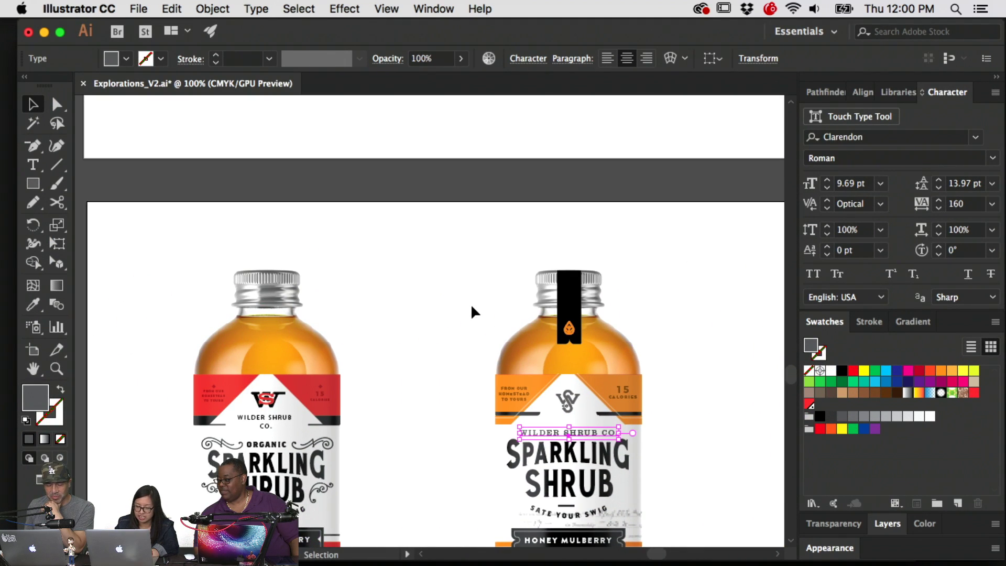
{"action": "left_click", "coordinate": [567, 401]}
{"action": "left_click", "coordinate": [586, 433], "text": "shift"}
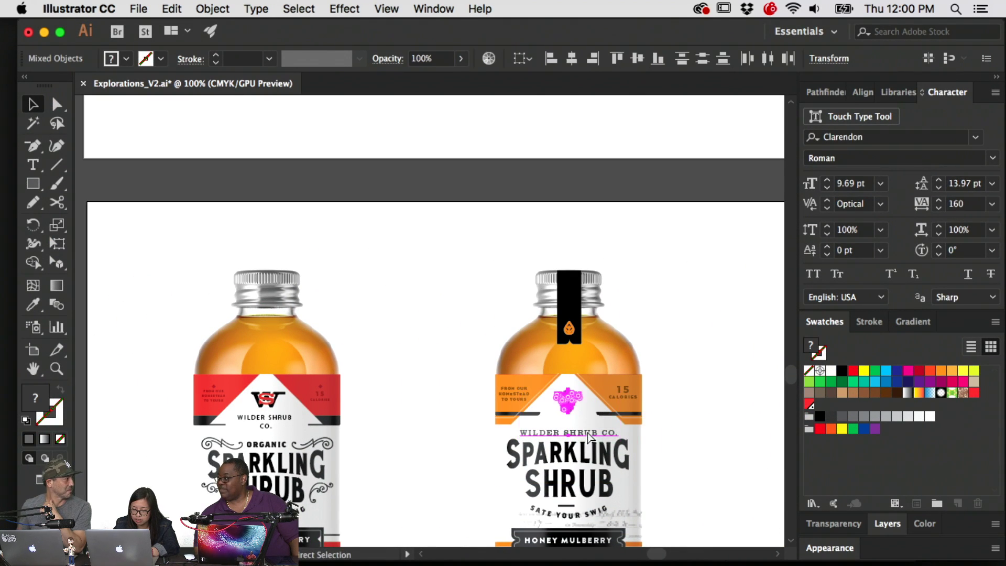
{"action": "left_click_drag", "start_coordinate": [597, 399], "coordinate": [745, 377]}
{"action": "left_click_drag", "start_coordinate": [366, 388], "coordinate": [831, 435]}
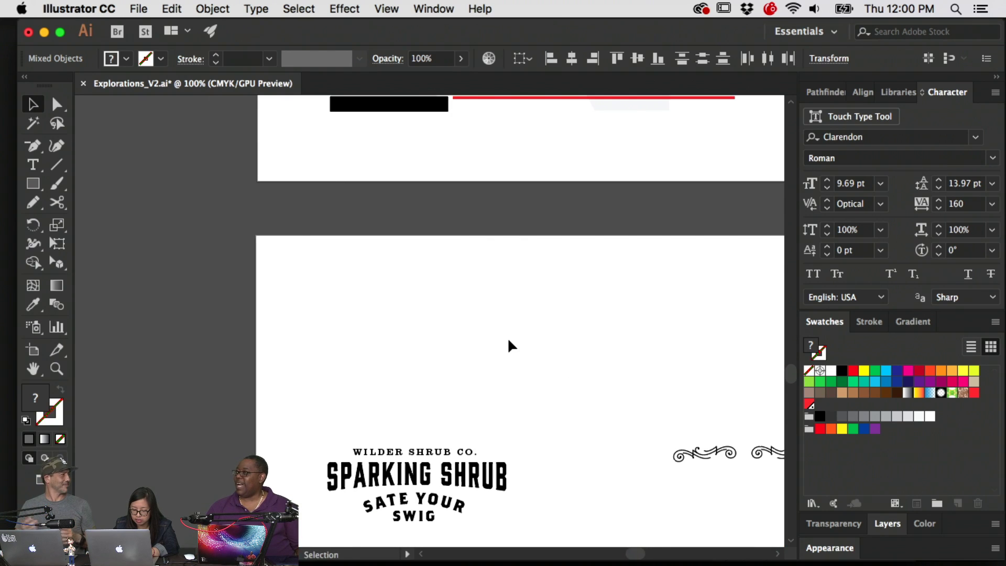
{"action": "key", "text": "super+v"}
{"action": "left_click", "coordinate": [532, 328]}
Move the copied wordmark up close beneath the monogram and centre the two horizontally
{"action": "key", "text": "p"}
{"action": "key", "text": "super+equal"}
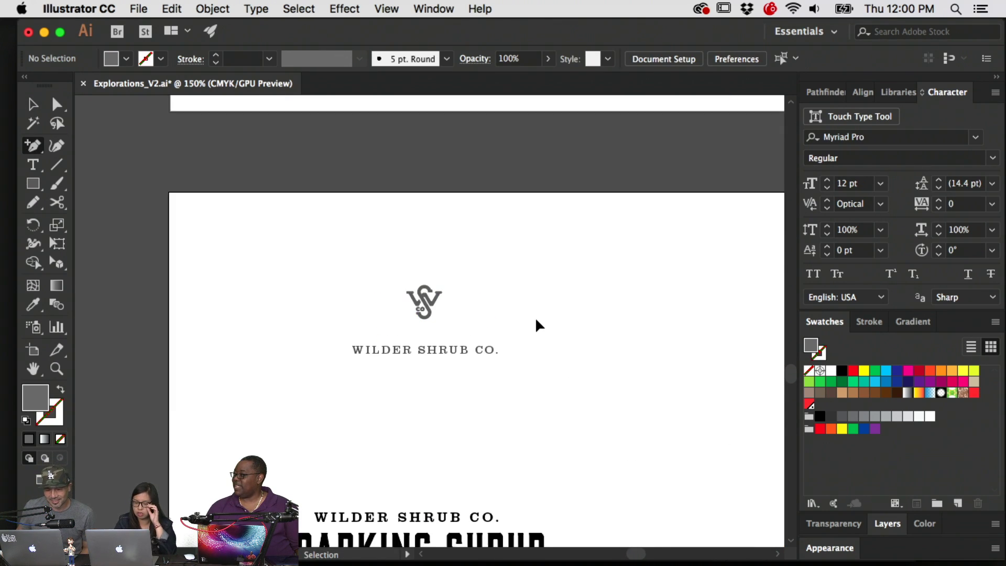
{"action": "key", "text": "super+equal"}
{"action": "key", "text": "v"}
{"action": "left_click_drag", "start_coordinate": [516, 362], "coordinate": [520, 345]}
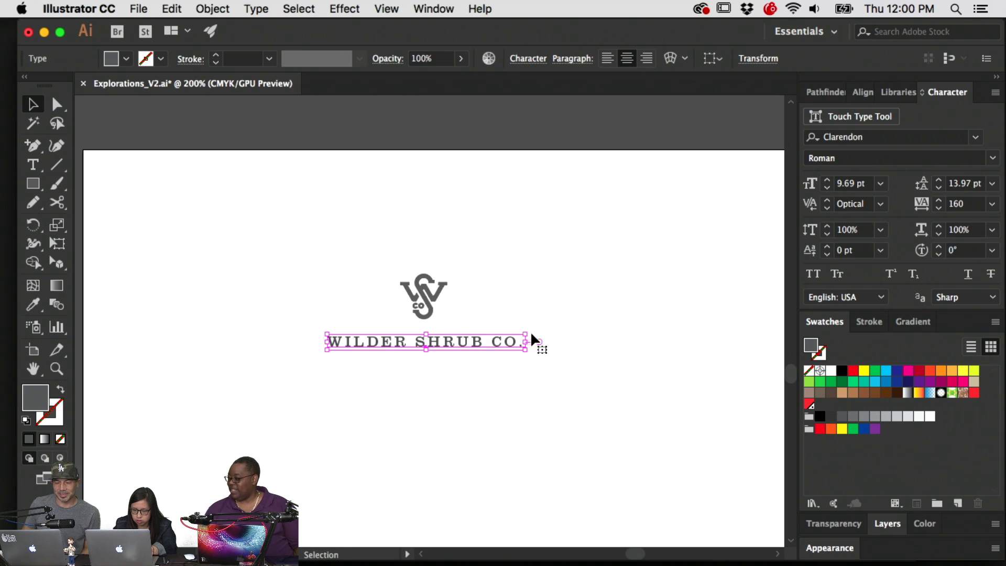
{"action": "left_click", "coordinate": [575, 372]}
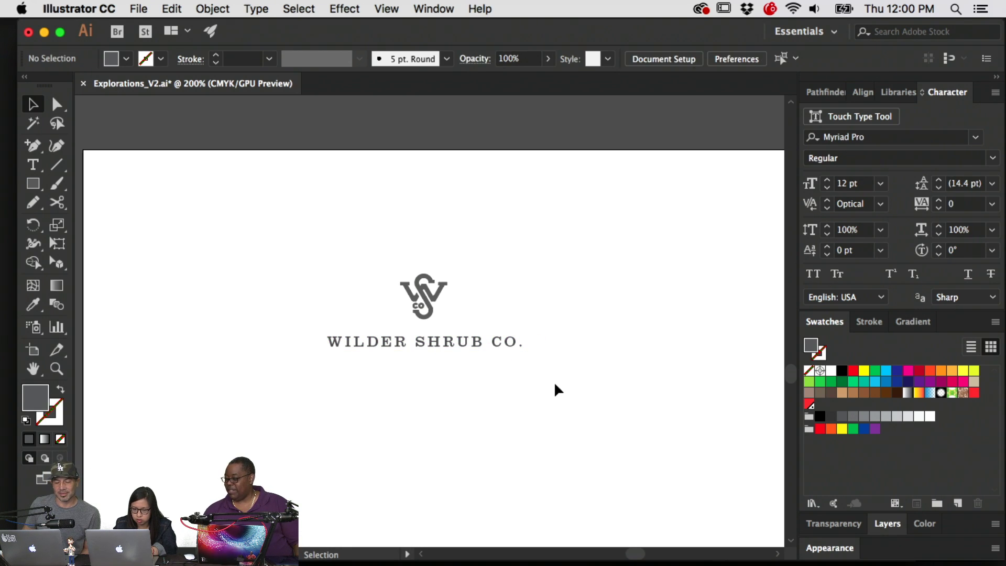
{"action": "left_click_drag", "start_coordinate": [486, 338], "coordinate": [443, 270]}
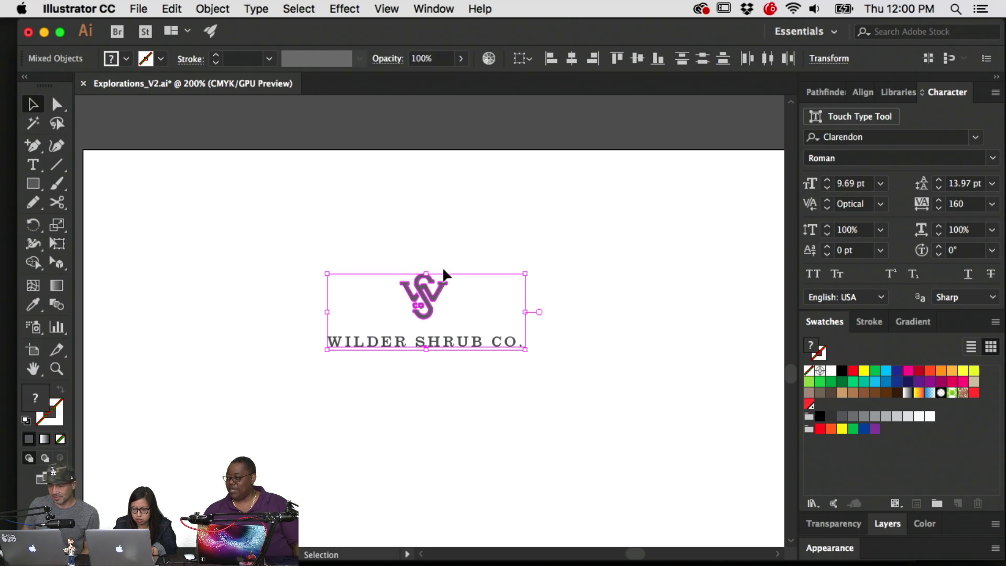
{"action": "left_click", "coordinate": [430, 308]}
{"action": "left_click", "coordinate": [571, 58]}
{"action": "left_click", "coordinate": [675, 492]}
Turn the monogram and wordmark into one outlined group, fill it white and copy it
{"action": "left_click_drag", "start_coordinate": [629, 449], "coordinate": [281, 236]}
{"action": "key", "text": "super+g"}
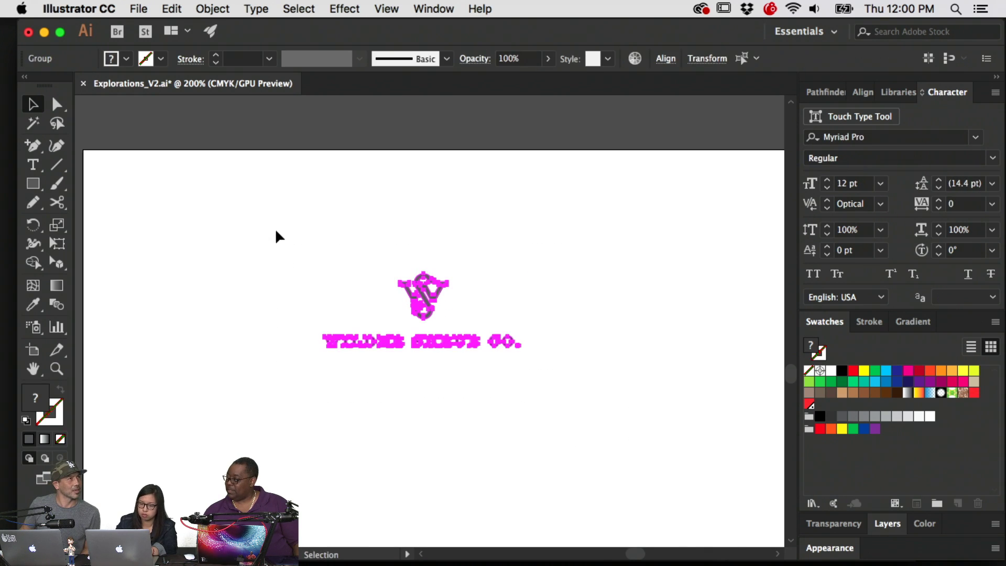
{"action": "left_click", "coordinate": [831, 370]}
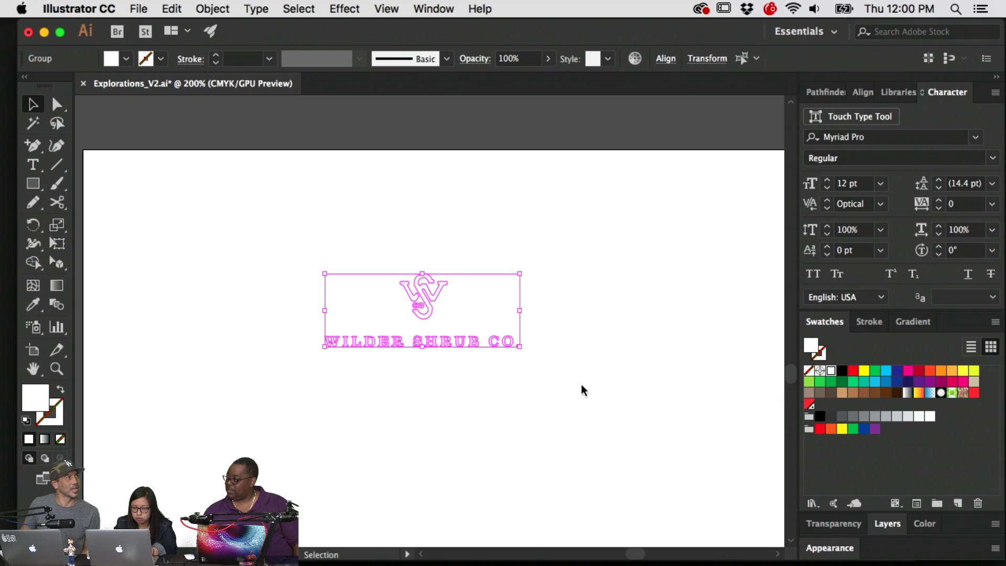
{"action": "left_click", "coordinate": [579, 388]}
{"action": "left_click_drag", "start_coordinate": [550, 375], "coordinate": [199, 227]}
{"action": "left_click", "coordinate": [199, 226]}
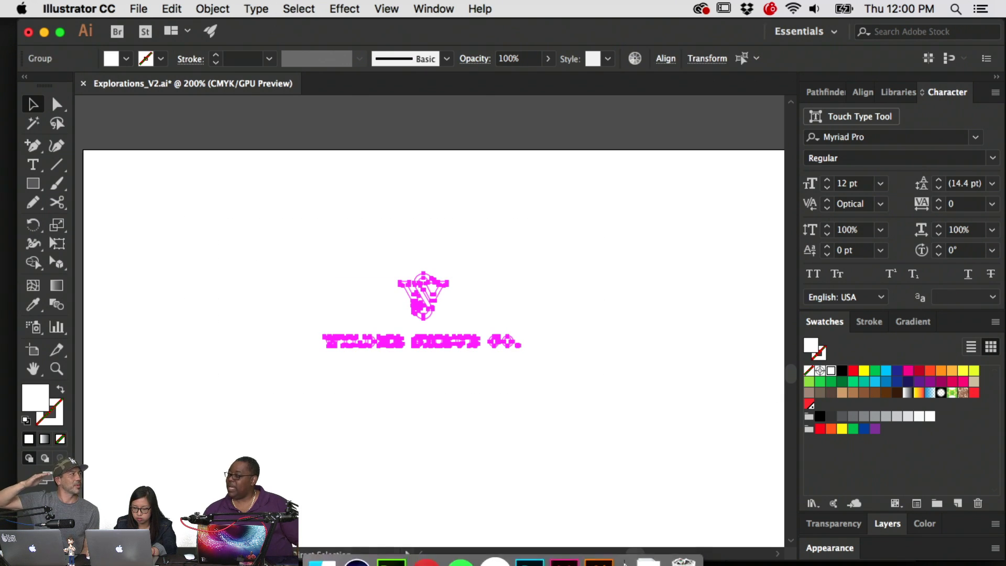
Switch to InDesign and delete the white circle from the black panel beside the cocktail photo
{"action": "left_click", "coordinate": [564, 544]}
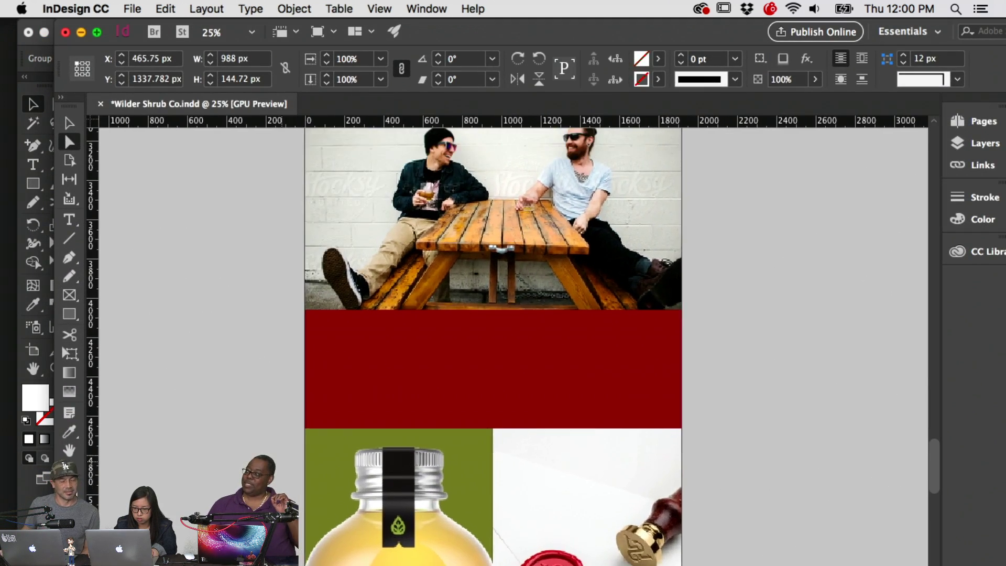
{"action": "scroll", "coordinate": [402, 521], "scroll_direction": "up", "scroll_amount": 10}
{"action": "left_click", "coordinate": [434, 469]}
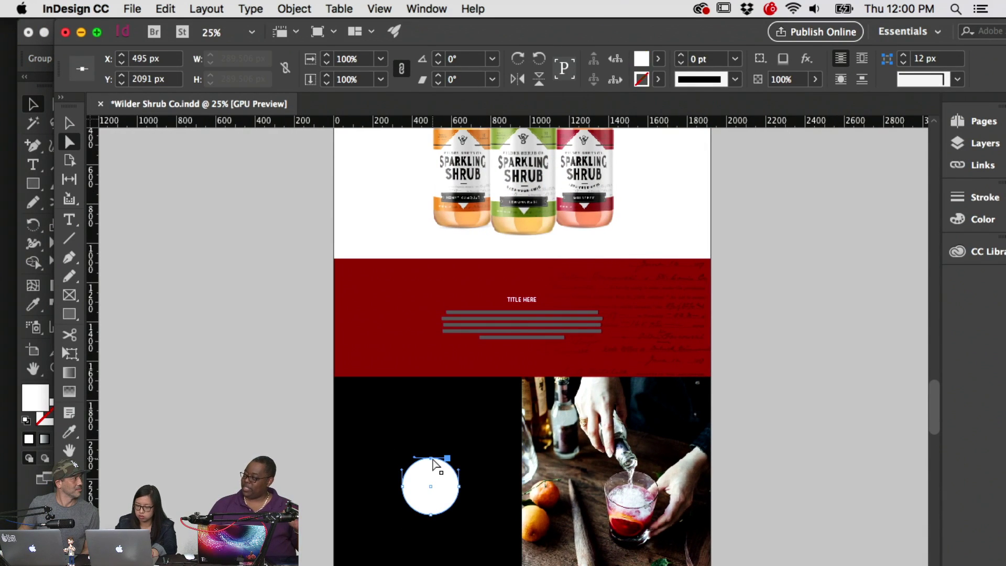
{"action": "key", "text": "Delete"}
Paste the white logo into the black panel and place it near the middle at about 493 px wide
{"action": "scroll", "coordinate": [432, 459], "scroll_direction": "down", "scroll_amount": 5}
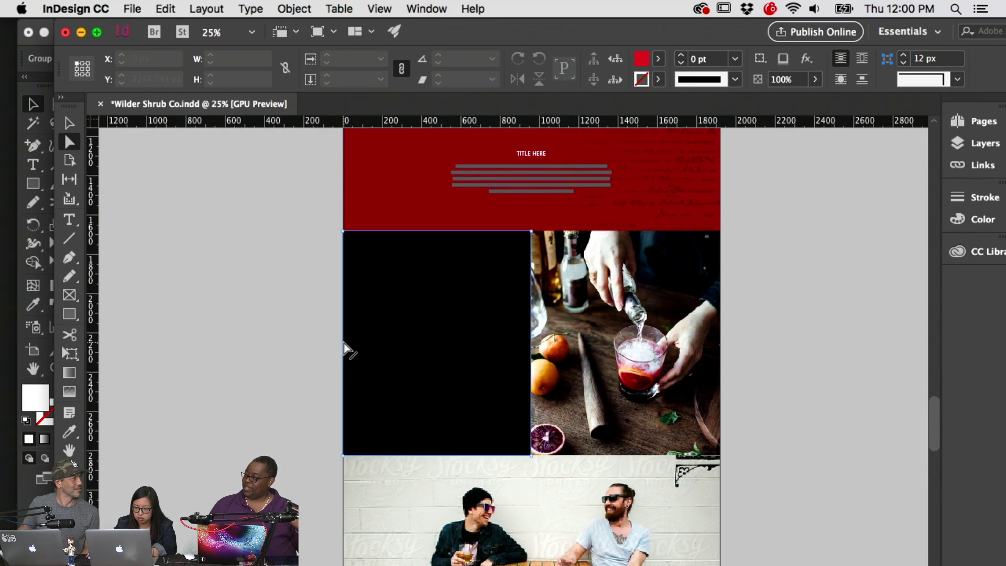
{"action": "left_click", "coordinate": [480, 345]}
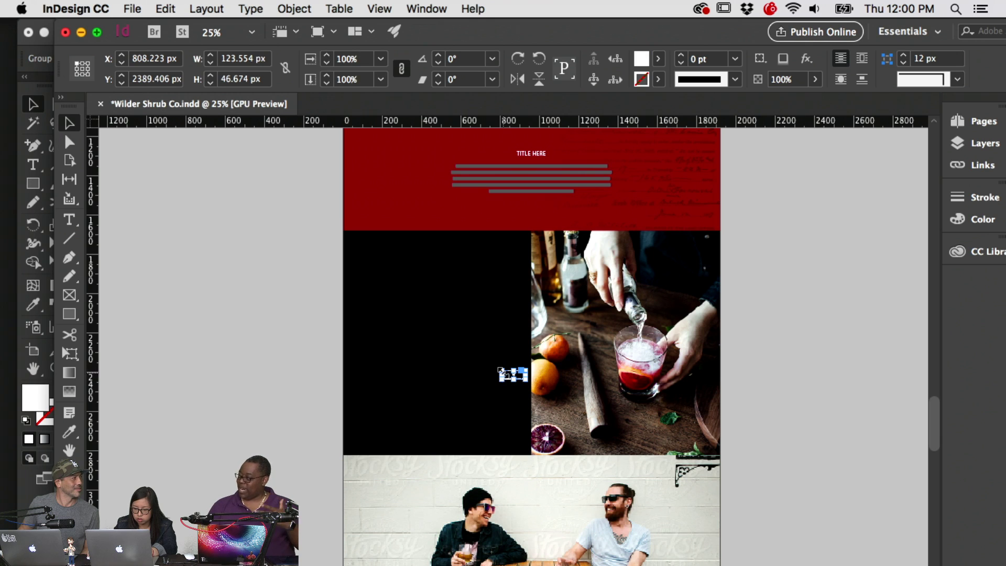
{"action": "left_click_drag", "start_coordinate": [501, 369], "coordinate": [451, 341]}
{"action": "left_click", "coordinate": [267, 325]}
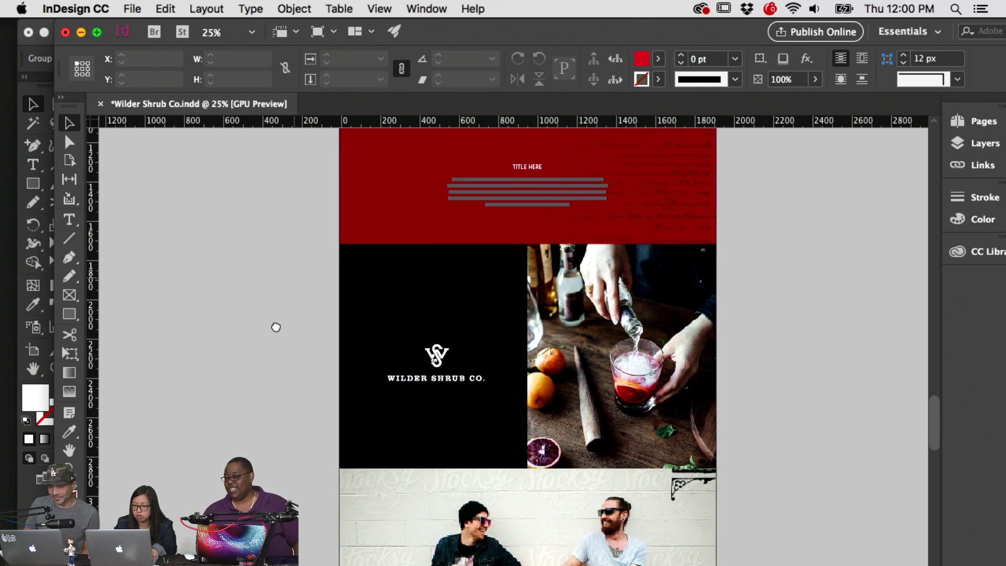
{"action": "scroll", "coordinate": [293, 388], "scroll_direction": "up", "scroll_amount": 3}
{"action": "left_click", "coordinate": [411, 474]}
{"action": "left_click", "coordinate": [415, 407], "text": "shift"}
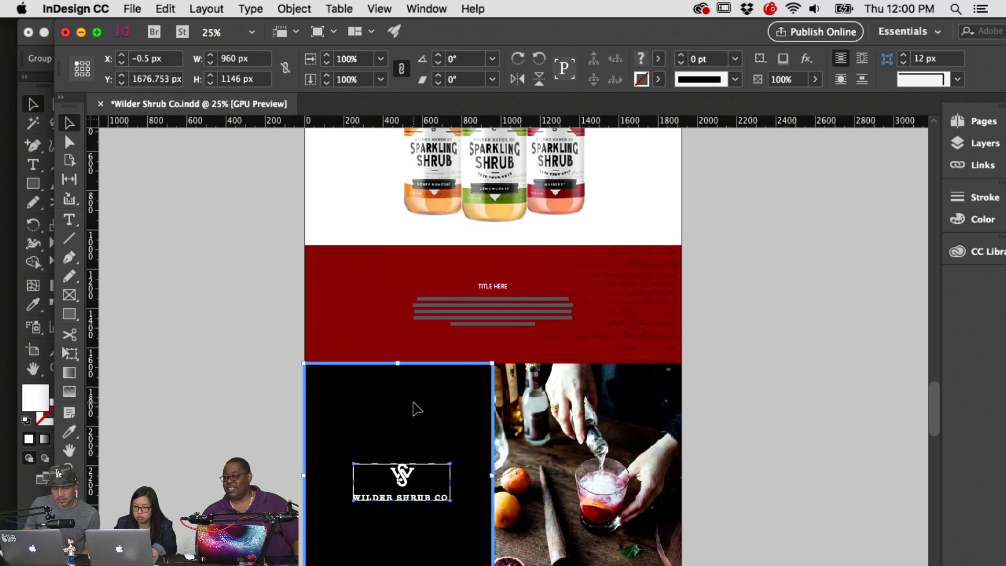
{"action": "left_click", "coordinate": [828, 254]}
{"action": "scroll", "coordinate": [756, 236], "scroll_direction": "up", "scroll_amount": 1}
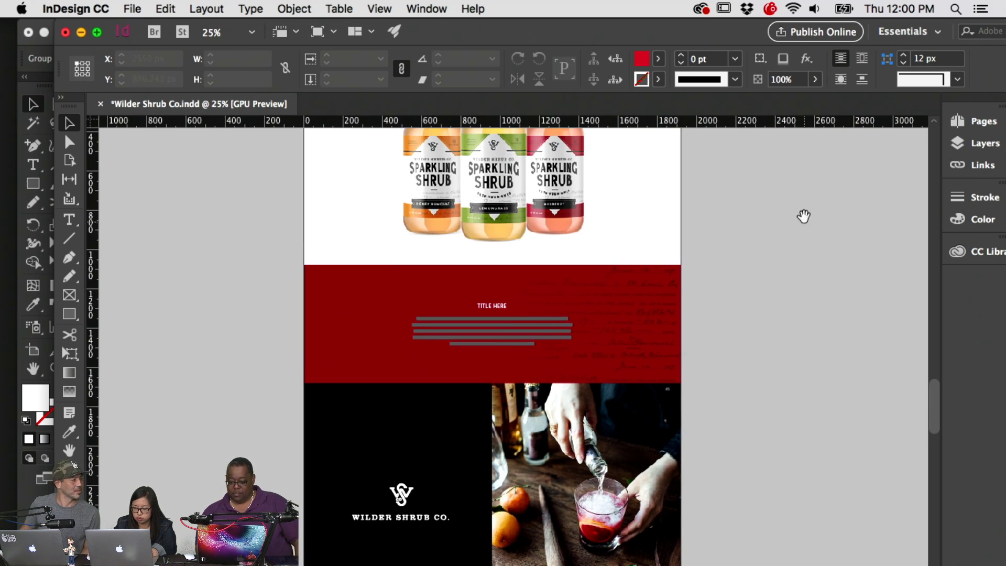
Enlarge the white logo on the black panel proportionally from its centre
{"action": "scroll", "coordinate": [803, 216], "scroll_direction": "down", "scroll_amount": 5}
{"action": "left_click", "coordinate": [370, 409]}
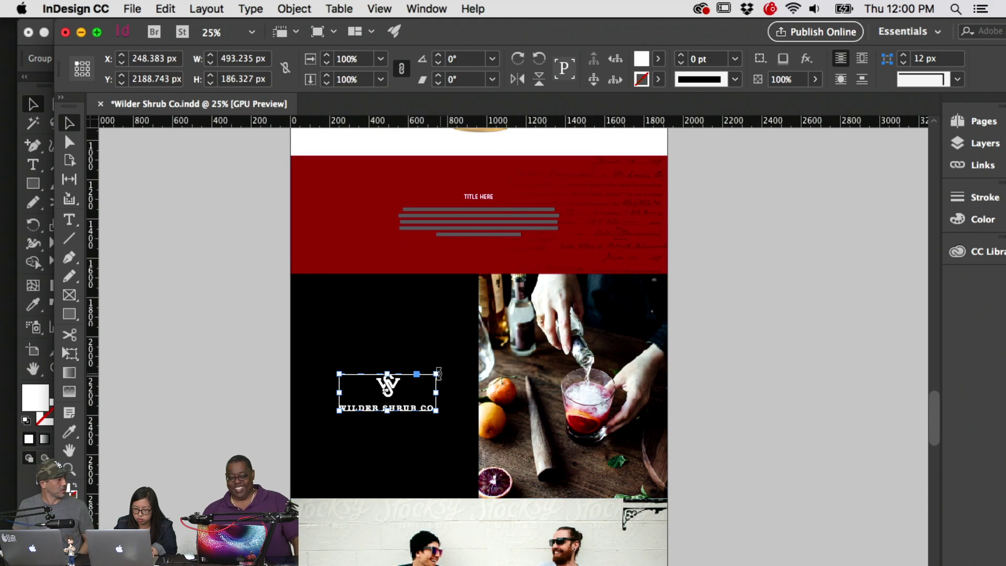
{"action": "left_click_drag", "start_coordinate": [438, 373], "coordinate": [441, 369]}
{"action": "left_click", "coordinate": [764, 358]}
Select the logo with the black panel as key object, look for the alignment options, and clear the selection
{"action": "left_click", "coordinate": [392, 390]}
{"action": "left_click", "coordinate": [393, 326], "text": "shift"}
{"action": "left_click", "coordinate": [393, 326]}
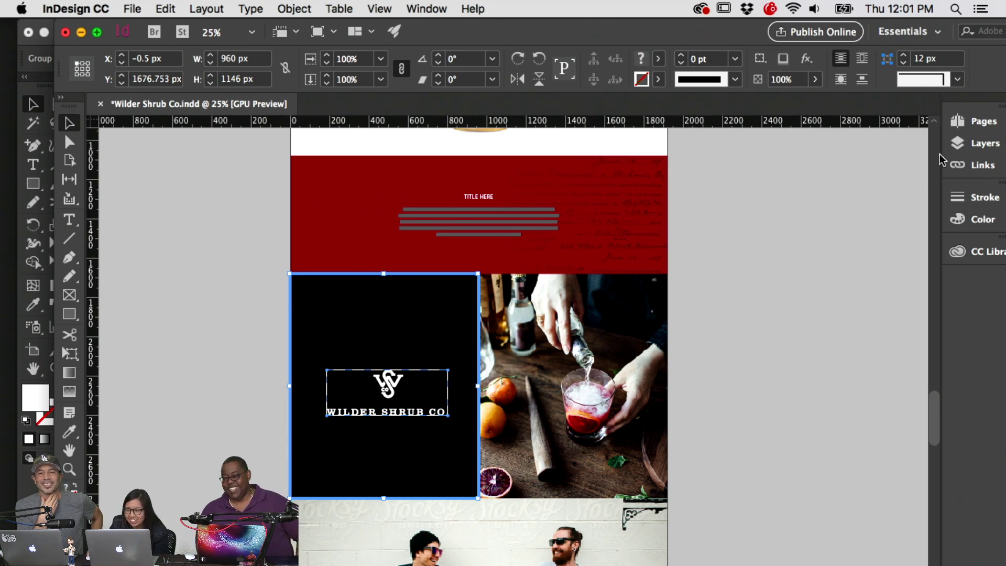
{"action": "left_click_drag", "start_coordinate": [735, 42], "coordinate": [673, 34]}
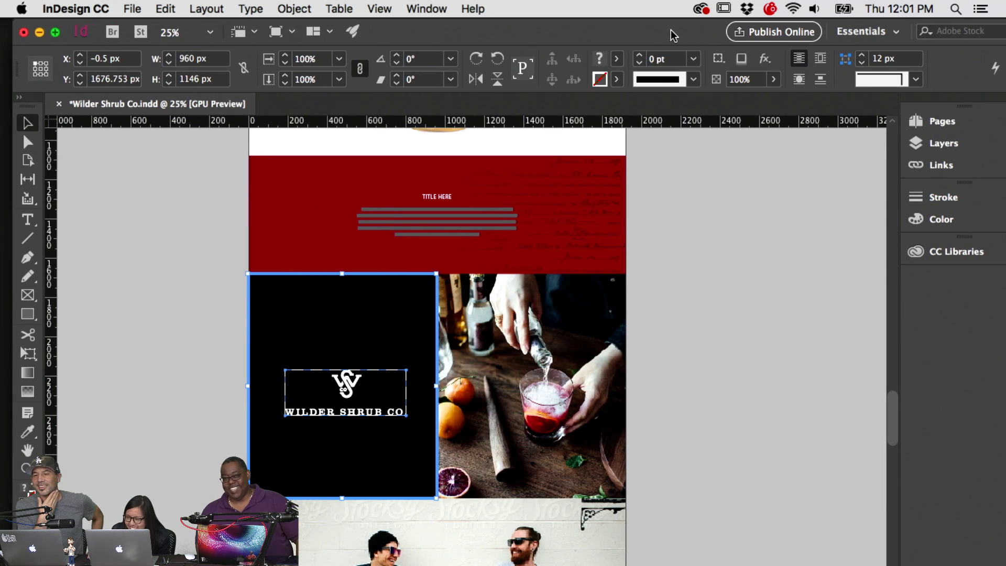
{"action": "left_click", "coordinate": [413, 9]}
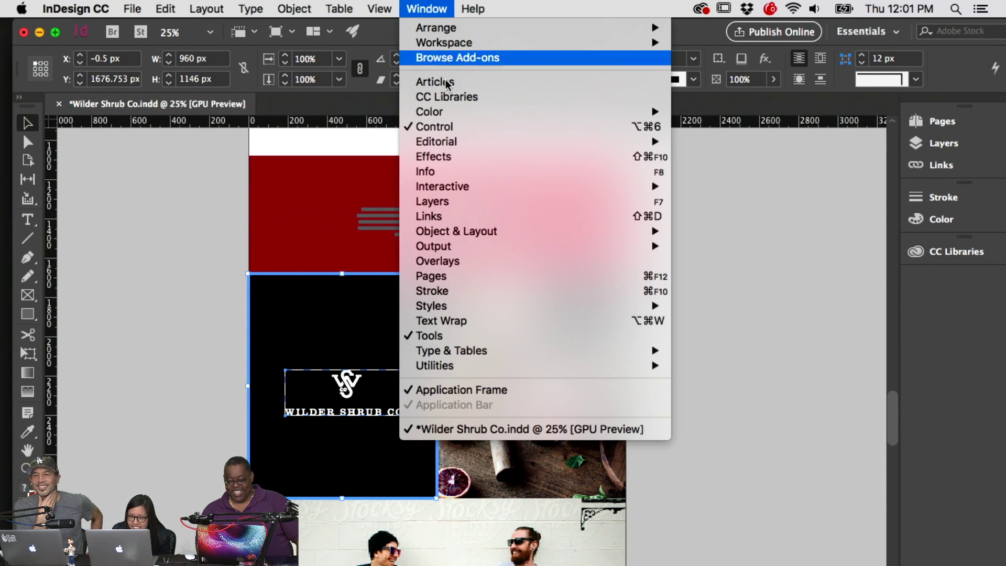
{"action": "left_click", "coordinate": [742, 242]}
{"action": "left_click", "coordinate": [209, 351]}
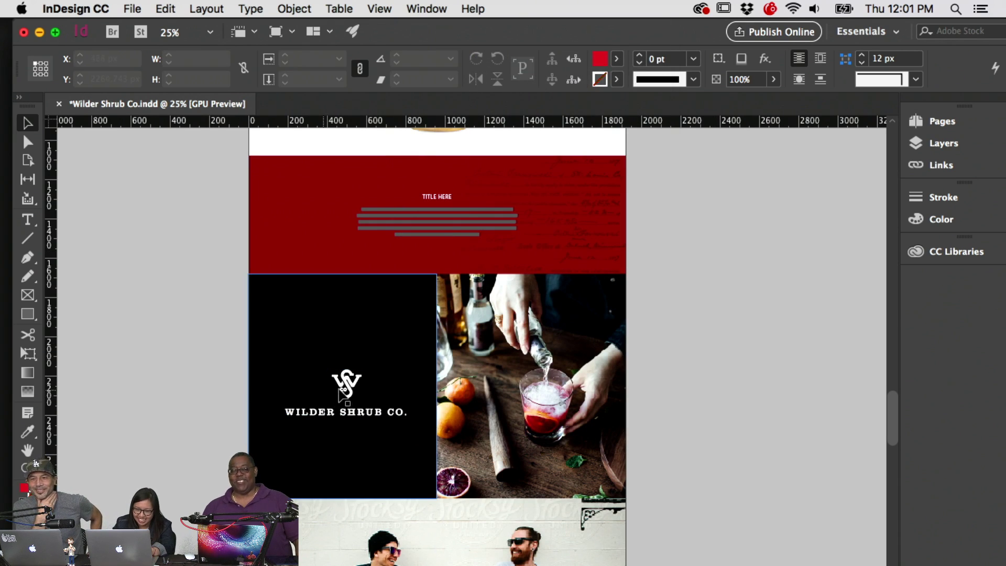
Shift the white logo slightly higher on the black panel and clear the selection
{"action": "left_click", "coordinate": [360, 351]}
{"action": "left_click", "coordinate": [358, 385]}
{"action": "left_click", "coordinate": [357, 385]}
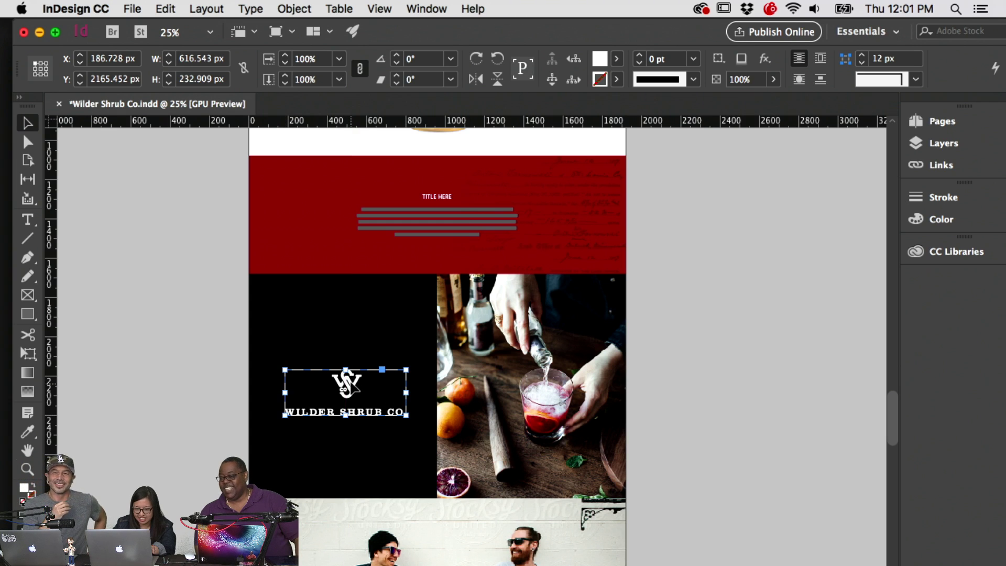
{"action": "left_click_drag", "start_coordinate": [350, 386], "coordinate": [349, 381]}
{"action": "left_click", "coordinate": [324, 419]}
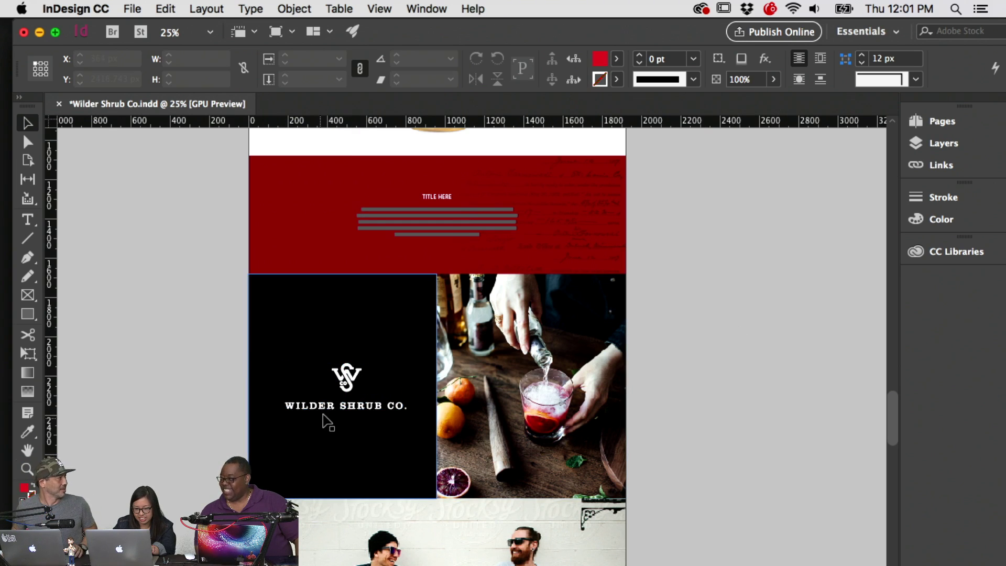
{"action": "left_click", "coordinate": [341, 413]}
{"action": "left_click", "coordinate": [377, 419]}
{"action": "left_click", "coordinate": [752, 413]}
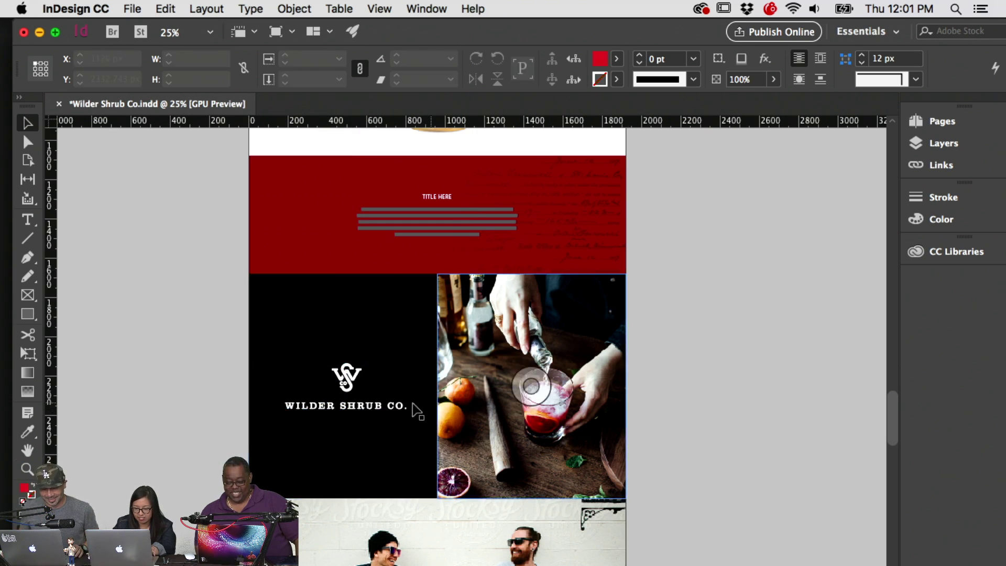
{"action": "left_click_drag", "start_coordinate": [373, 411], "coordinate": [373, 409]}
{"action": "left_click", "coordinate": [779, 429]}
Draw a text frame about 1017 px wide and 180 px high in the empty red band and enter "SATE YOUR SIP"
{"action": "scroll", "coordinate": [775, 293], "scroll_direction": "down", "scroll_amount": 5}
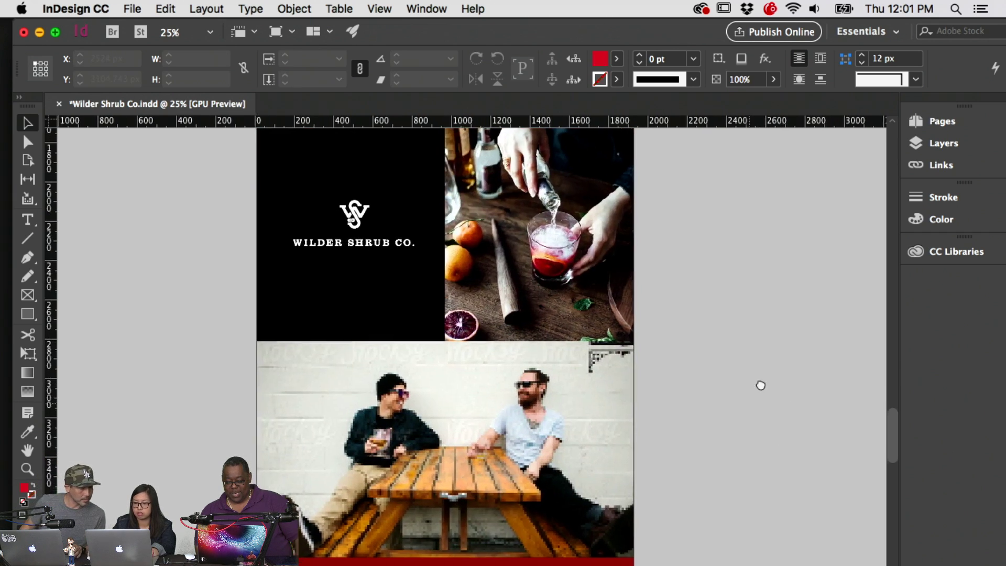
{"action": "scroll", "coordinate": [760, 385], "scroll_direction": "down", "scroll_amount": 10}
{"action": "scroll", "coordinate": [756, 270], "scroll_direction": "up", "scroll_amount": 8}
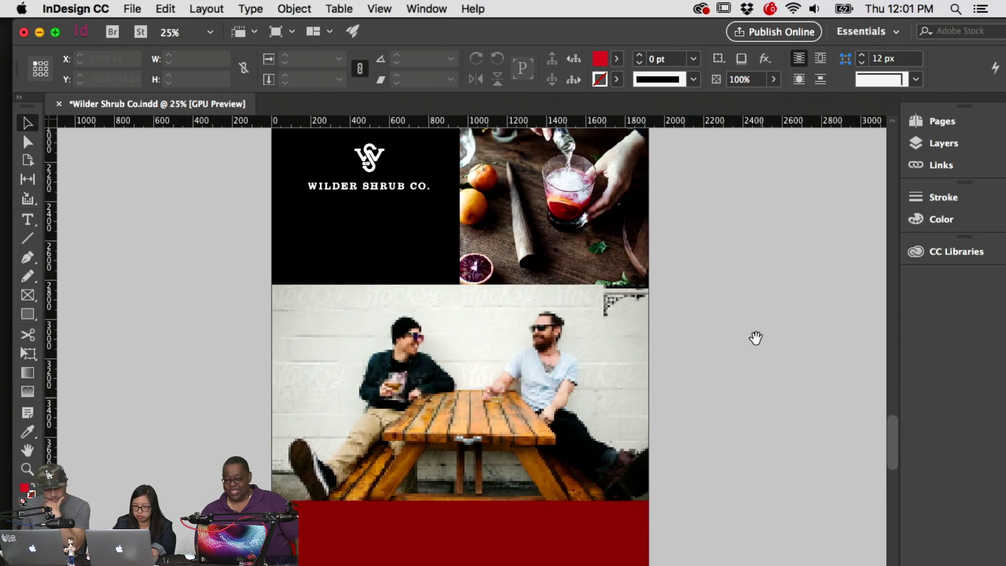
{"action": "scroll", "coordinate": [749, 330], "scroll_direction": "up", "scroll_amount": 5}
{"action": "mouse_move", "coordinate": [584, 563]}
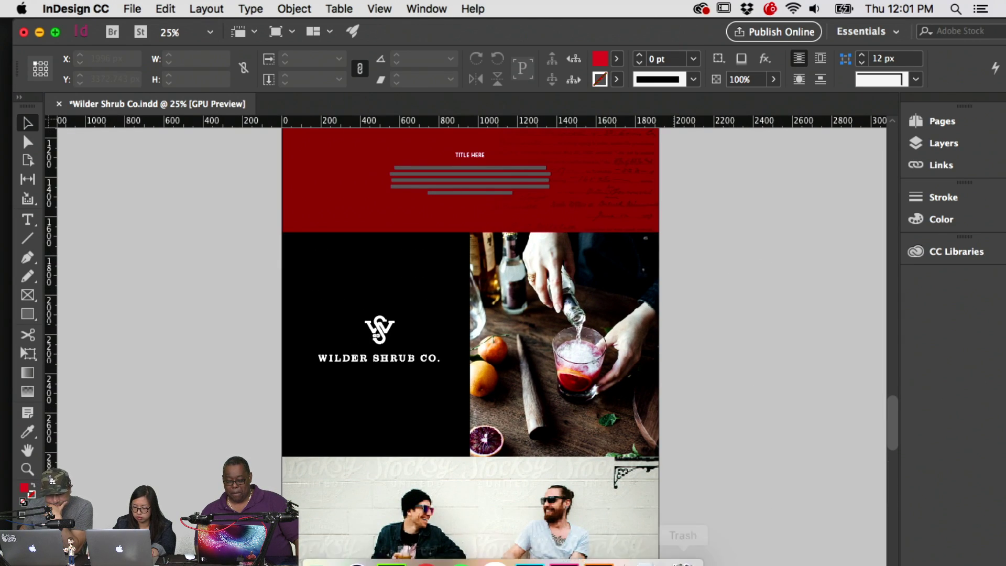
{"action": "scroll", "coordinate": [707, 180], "scroll_direction": "down", "scroll_amount": 10}
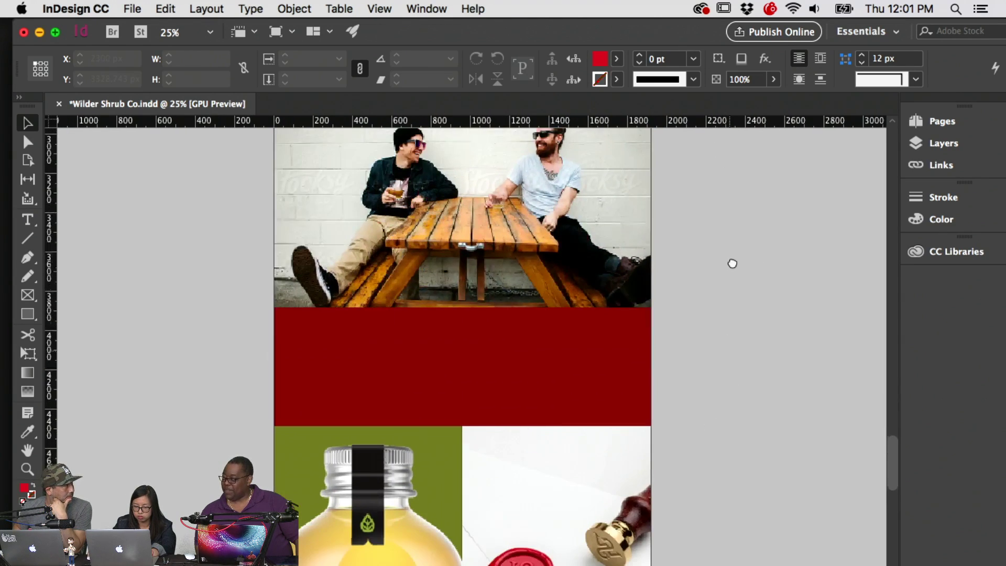
{"action": "left_click", "coordinate": [27, 220]}
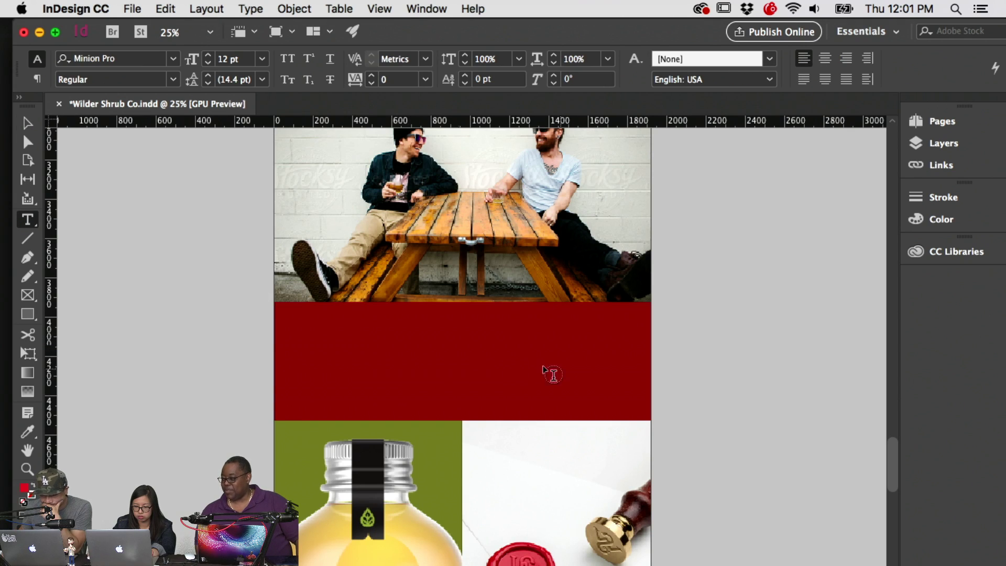
{"action": "left_click_drag", "start_coordinate": [371, 356], "coordinate": [569, 385]}
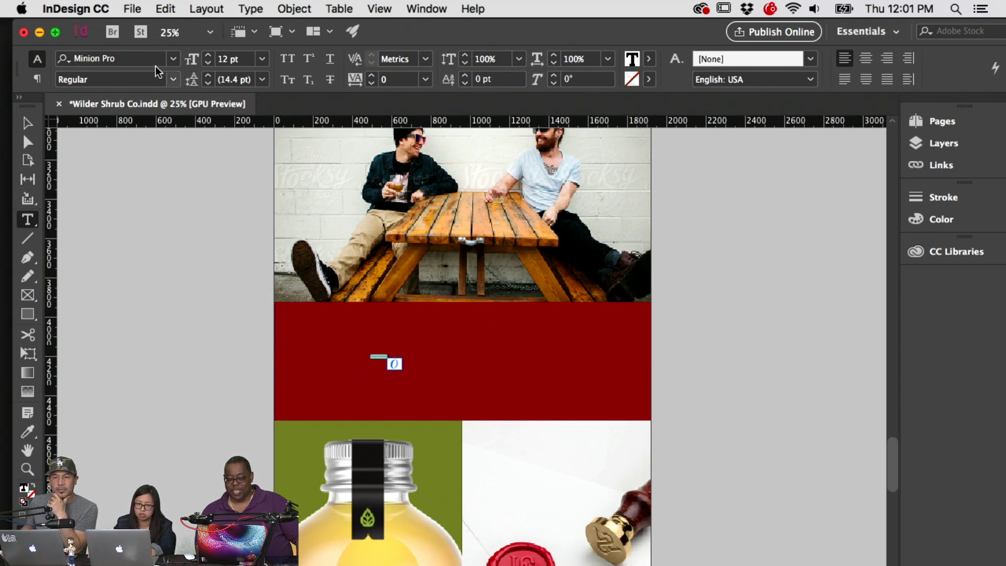
Set the font of the selected red band text to Brothers (T1)
{"action": "double_click", "coordinate": [109, 59]}
{"action": "type", "text": "bor"}
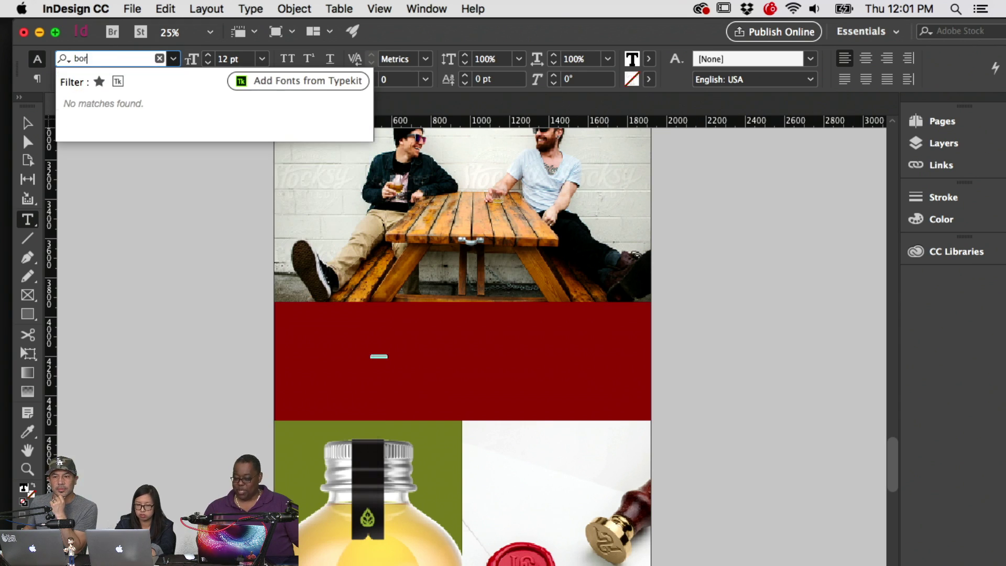
{"action": "type", "text": "th"}
{"action": "key", "text": "BackSpace"}
{"action": "key", "text": "BackSpace"}
{"action": "key", "text": "BackSpace"}
{"action": "key", "text": "BackSpace"}
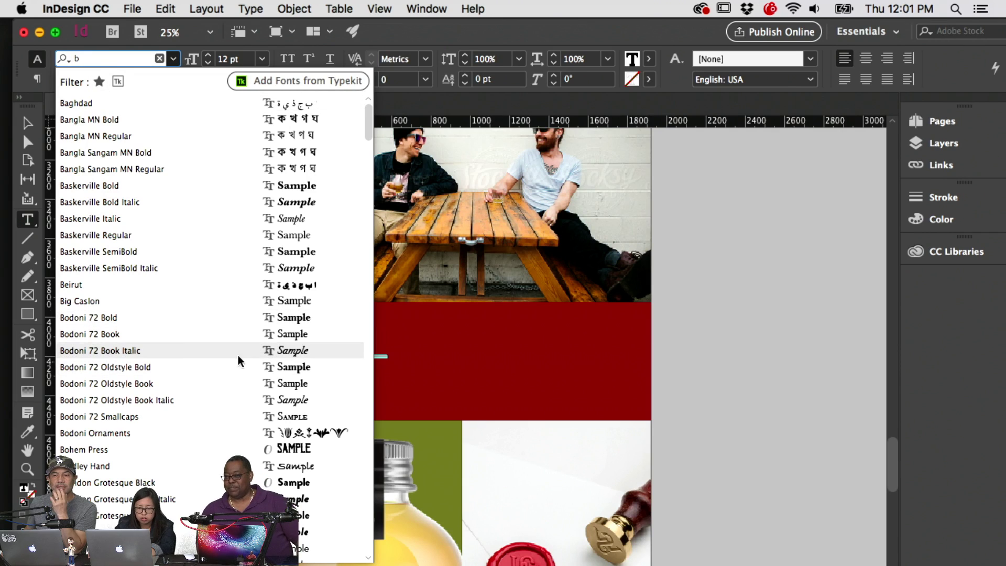
{"action": "scroll", "coordinate": [190, 346], "scroll_direction": "down", "scroll_amount": 5}
{"action": "scroll", "coordinate": [190, 346], "scroll_direction": "down", "scroll_amount": 3}
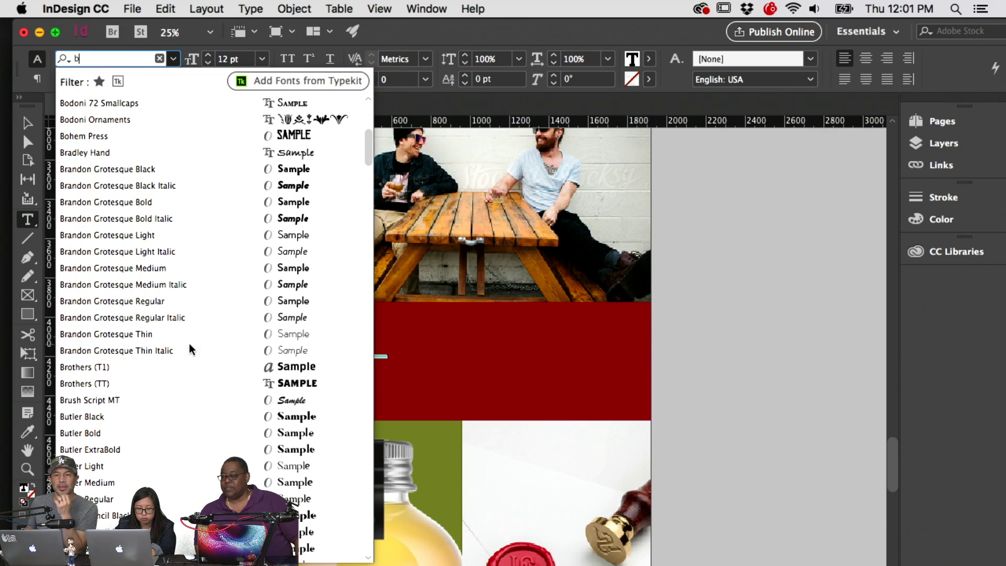
{"action": "left_click", "coordinate": [151, 367]}
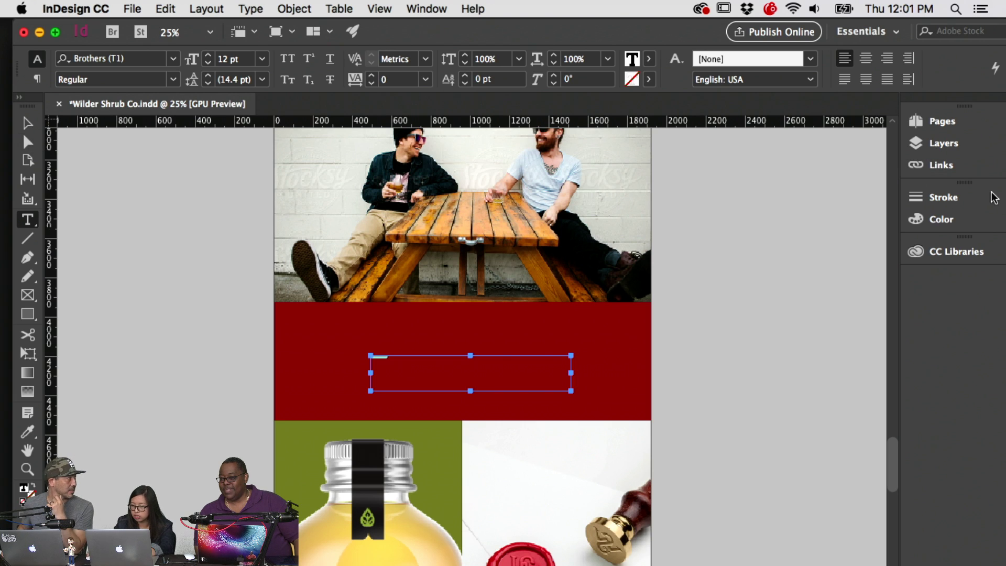
Show the document's color swatches and color the selected red band text with [Paper]
{"action": "left_click", "coordinate": [426, 9]}
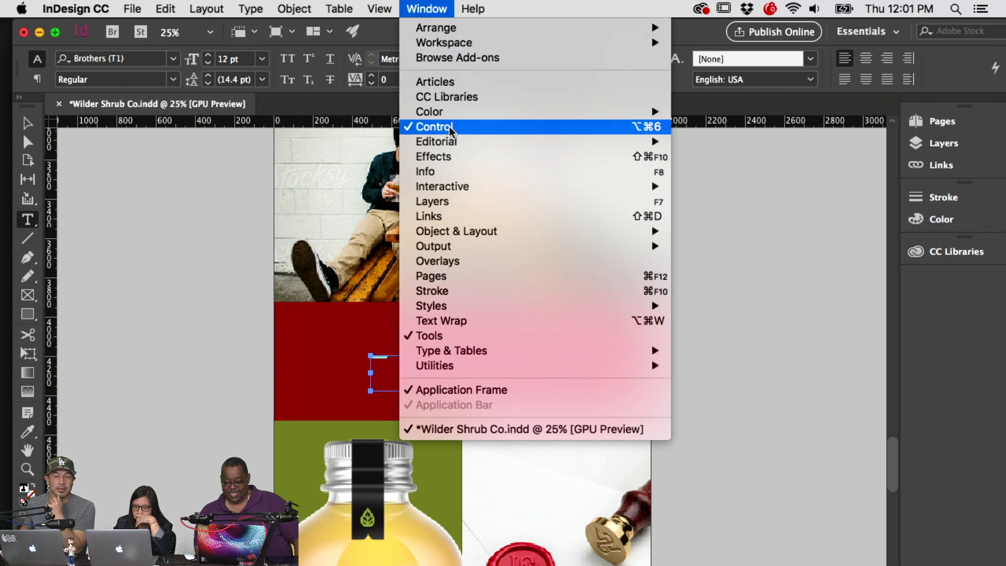
{"action": "mouse_move", "coordinate": [634, 112]}
{"action": "left_click", "coordinate": [712, 156]}
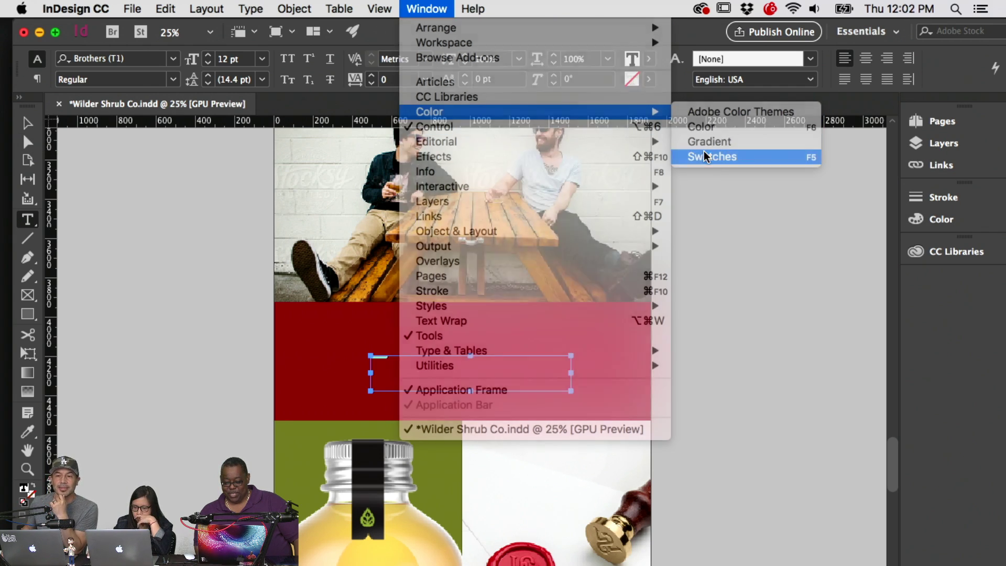
{"action": "left_click", "coordinate": [729, 237]}
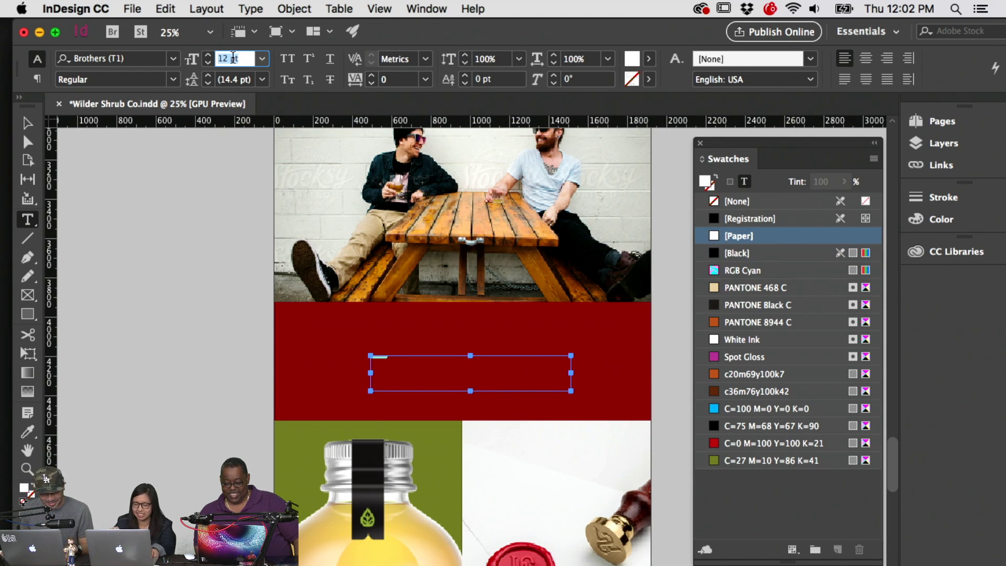
Set the "SATE YOUR SIP" text to 50 pt with a tracking of 120
{"action": "type", "text": "30"}
{"action": "key", "text": "Return"}
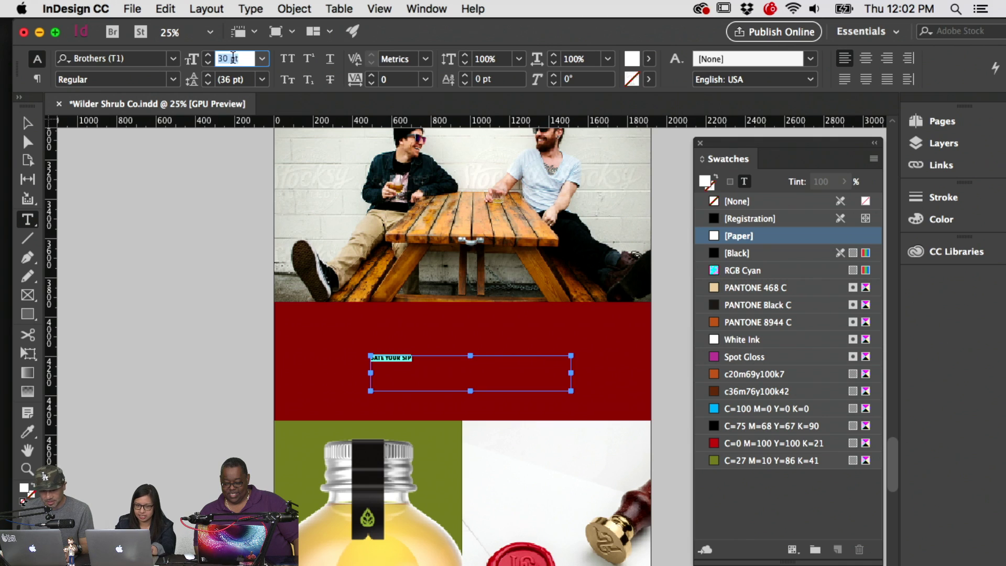
{"action": "type", "text": "50"}
{"action": "key", "text": "Return"}
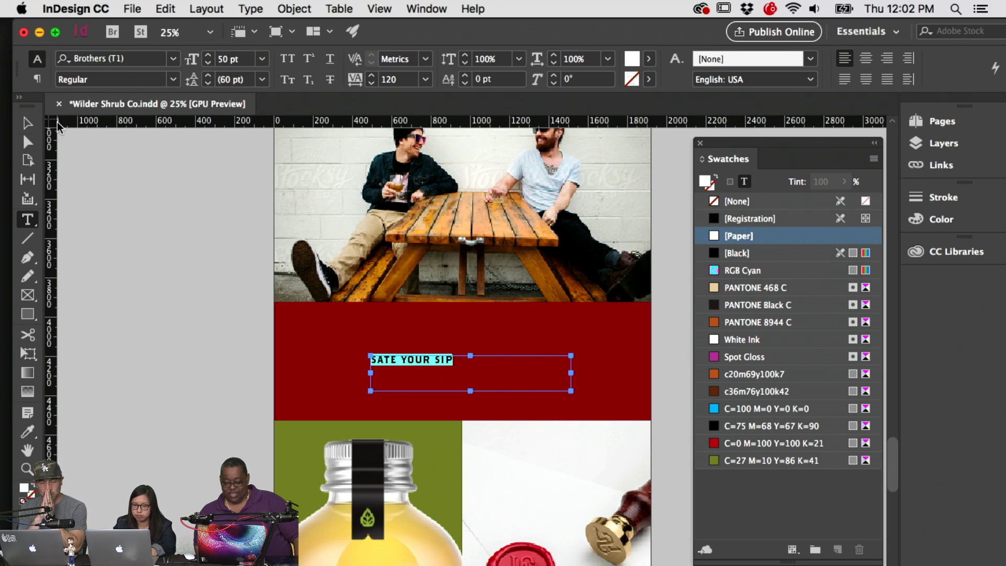
Select the whole "SATE YOUR SIP" headline and enlarge it to 70 pt
{"action": "left_click", "coordinate": [28, 142]}
{"action": "left_click", "coordinate": [439, 365]}
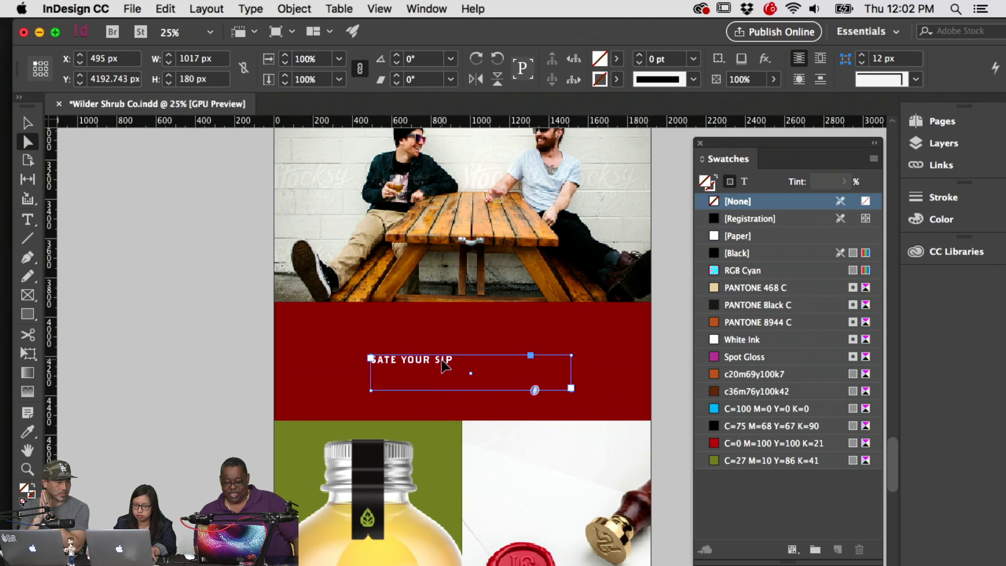
{"action": "double_click", "coordinate": [444, 365]}
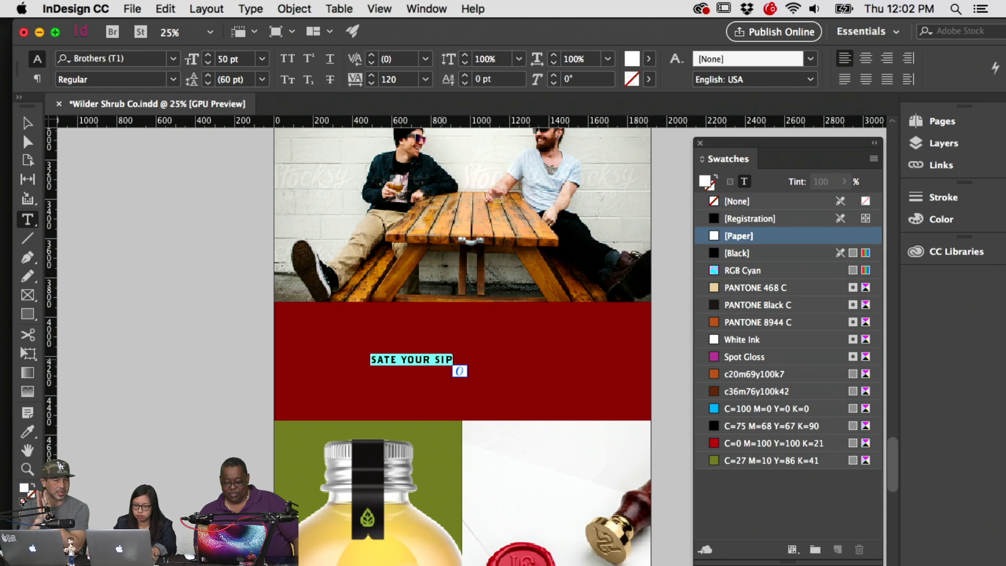
{"action": "left_click", "coordinate": [209, 54]}
{"action": "left_click", "coordinate": [209, 55]}
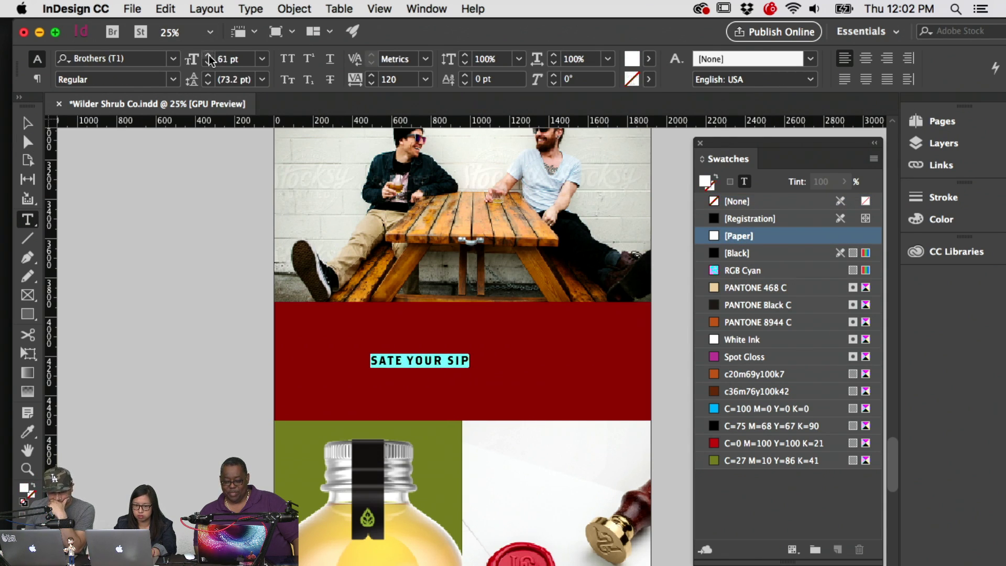
{"action": "left_click", "coordinate": [208, 54]}
{"action": "left_click", "coordinate": [240, 55]}
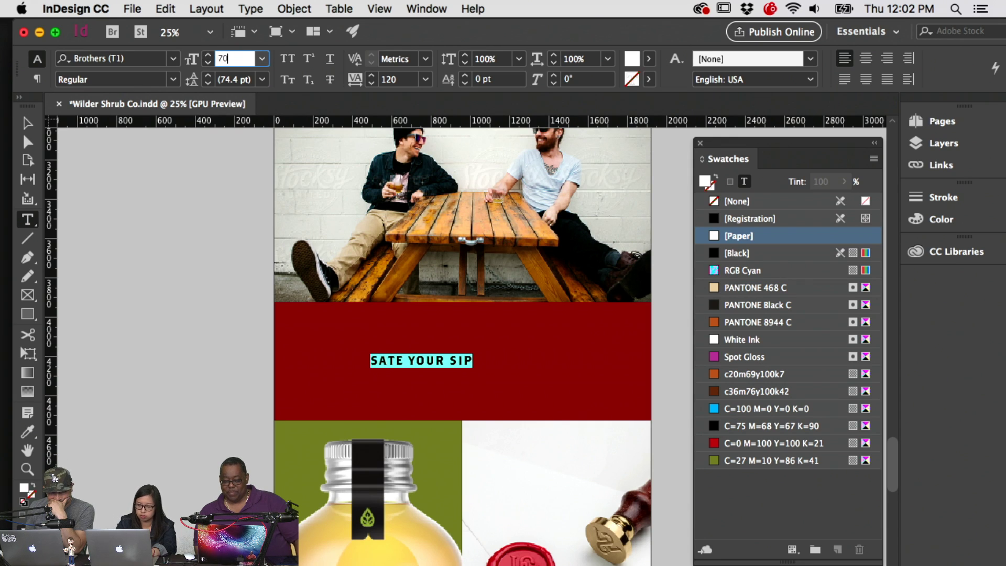
{"action": "type", "text": "70"}
{"action": "key", "text": "Return"}
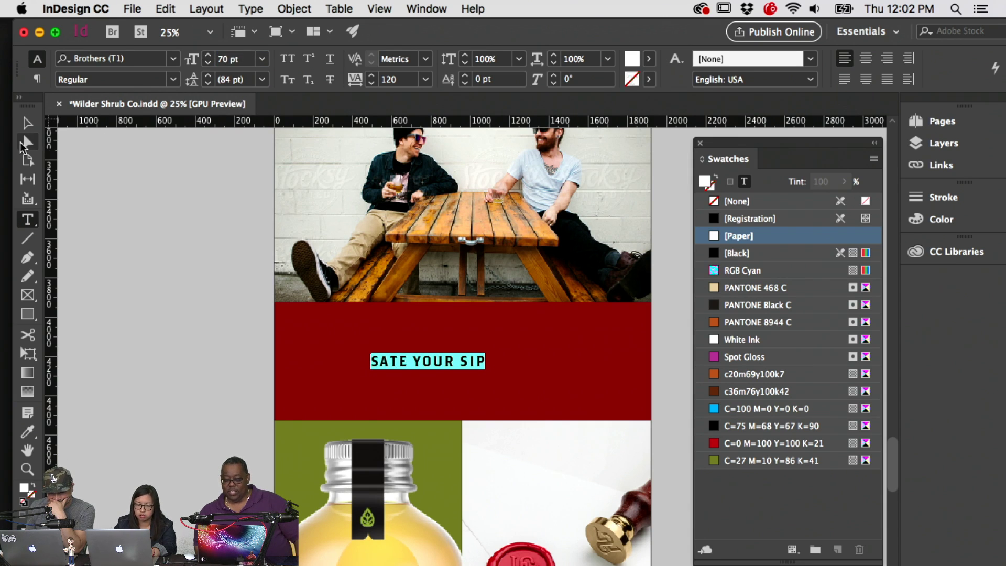
Fit the text frame tightly to the "SATE YOUR SIP" headline and move it to the middle of the red band
{"action": "key", "text": "Escape"}
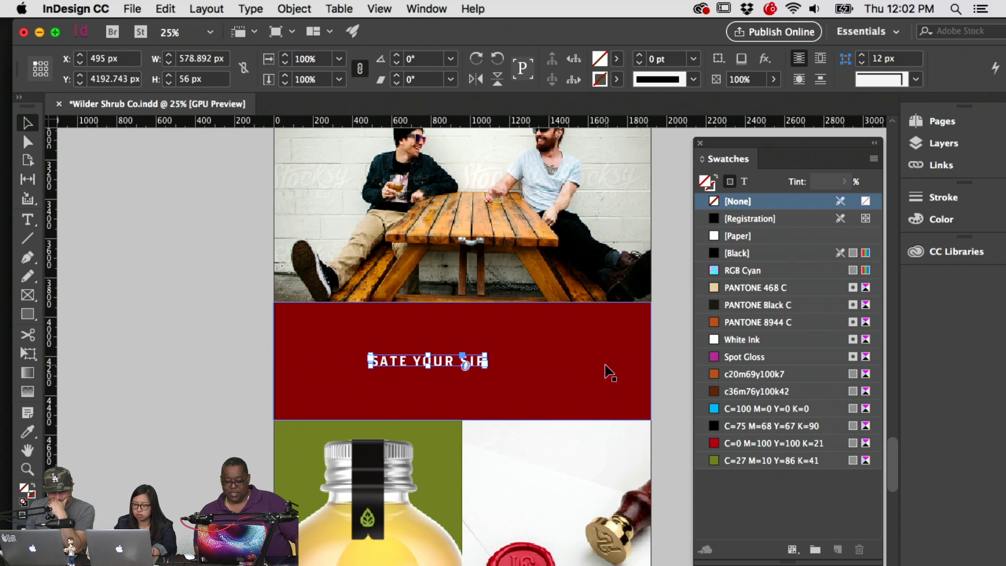
{"action": "left_click", "coordinate": [607, 371], "text": "shift"}
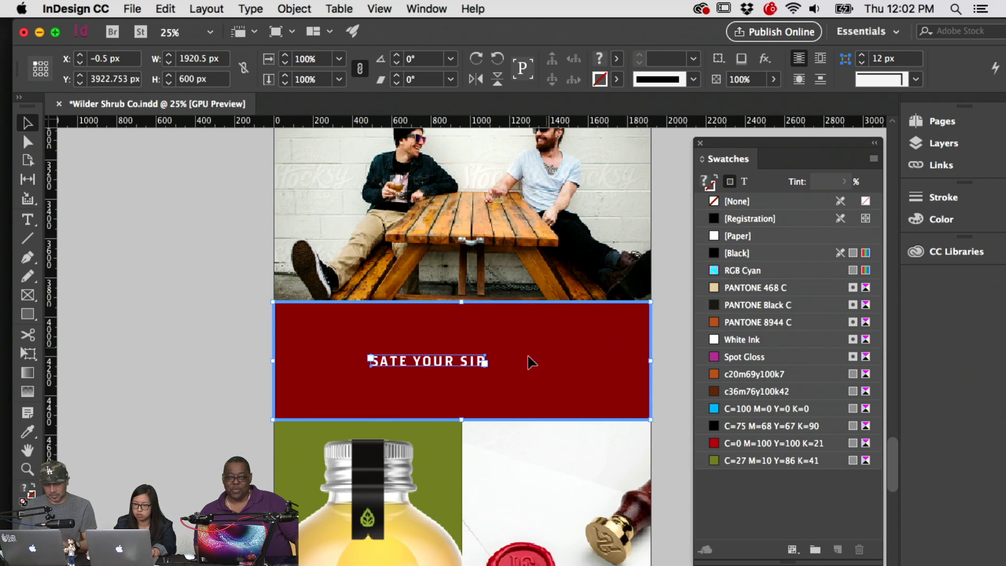
{"action": "left_click", "coordinate": [144, 350]}
{"action": "left_click_drag", "start_coordinate": [397, 366], "coordinate": [467, 365]}
{"action": "left_click", "coordinate": [680, 366]}
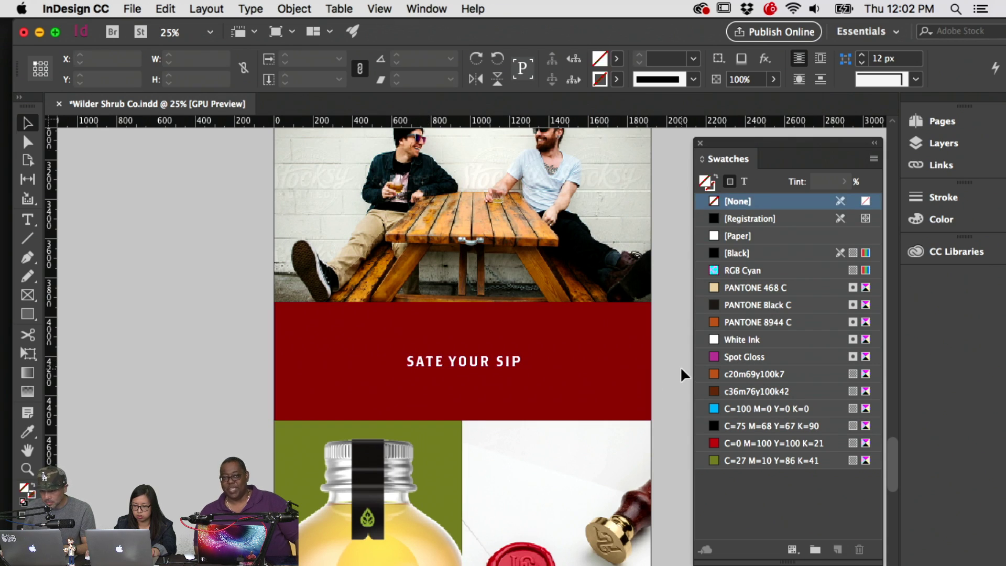
Recolor the black panel beside the cocktail photo to [Paper] and the logo on it to [Black]
{"action": "scroll", "coordinate": [640, 369], "scroll_direction": "right", "scroll_amount": 1}
{"action": "scroll", "coordinate": [641, 366], "scroll_direction": "right", "scroll_amount": 2}
{"action": "scroll", "coordinate": [642, 365], "scroll_direction": "down", "scroll_amount": 5}
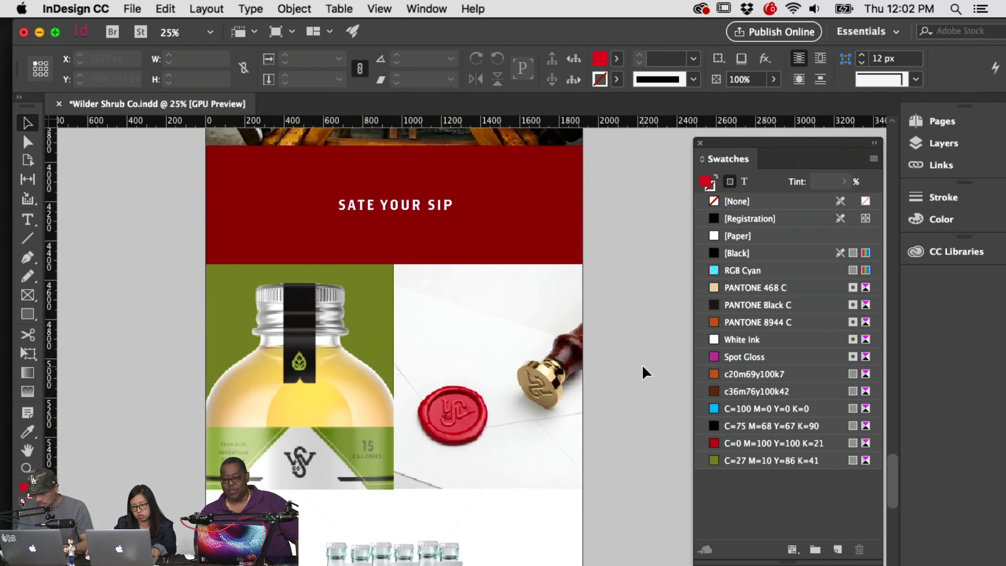
{"action": "scroll", "coordinate": [642, 364], "scroll_direction": "down", "scroll_amount": 15}
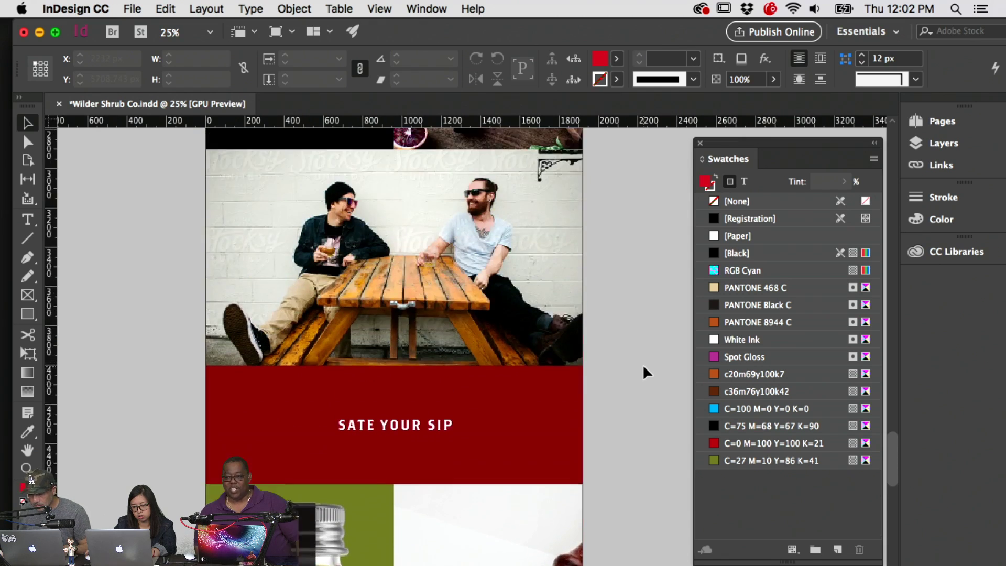
{"action": "scroll", "coordinate": [642, 364], "scroll_direction": "up", "scroll_amount": 3}
{"action": "scroll", "coordinate": [643, 366], "scroll_direction": "down", "scroll_amount": 20}
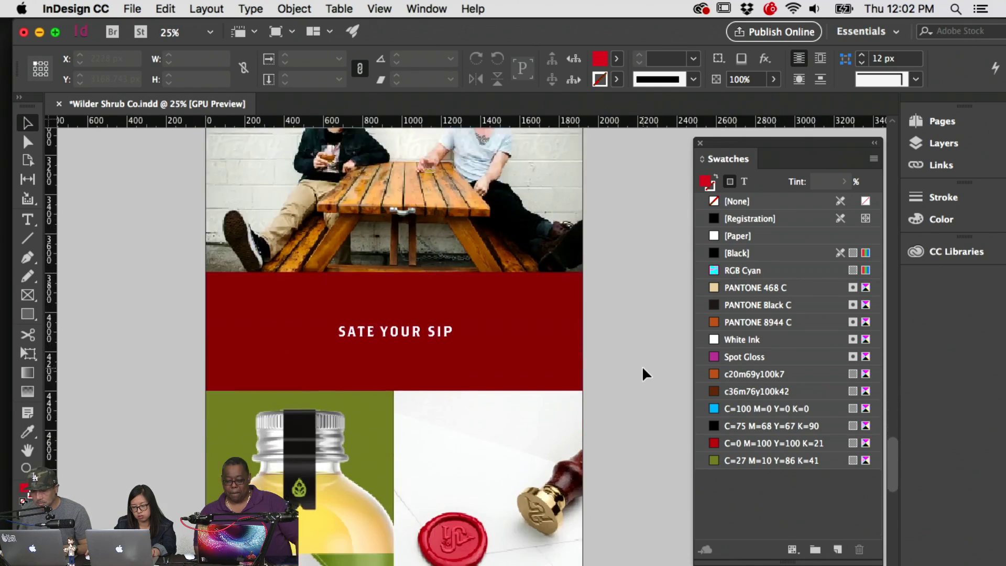
{"action": "scroll", "coordinate": [642, 366], "scroll_direction": "up", "scroll_amount": 12}
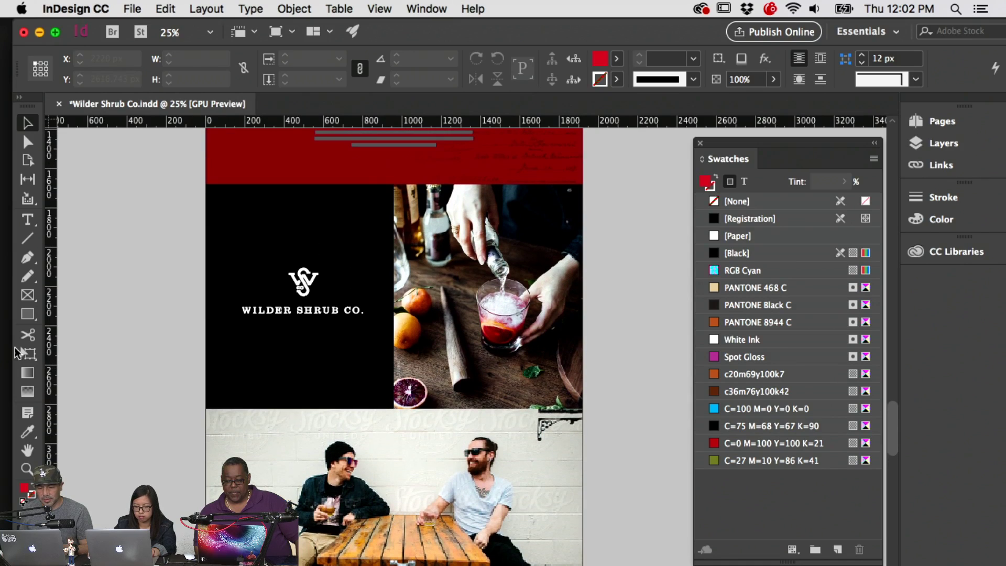
{"action": "left_click", "coordinate": [249, 361]}
{"action": "left_click", "coordinate": [736, 240]}
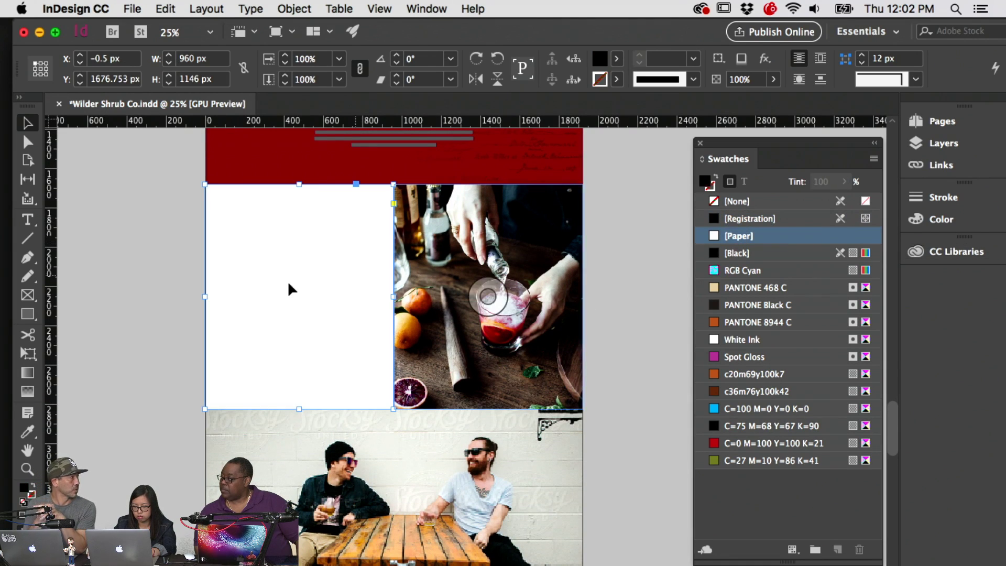
{"action": "left_click", "coordinate": [294, 281]}
{"action": "left_click", "coordinate": [734, 256]}
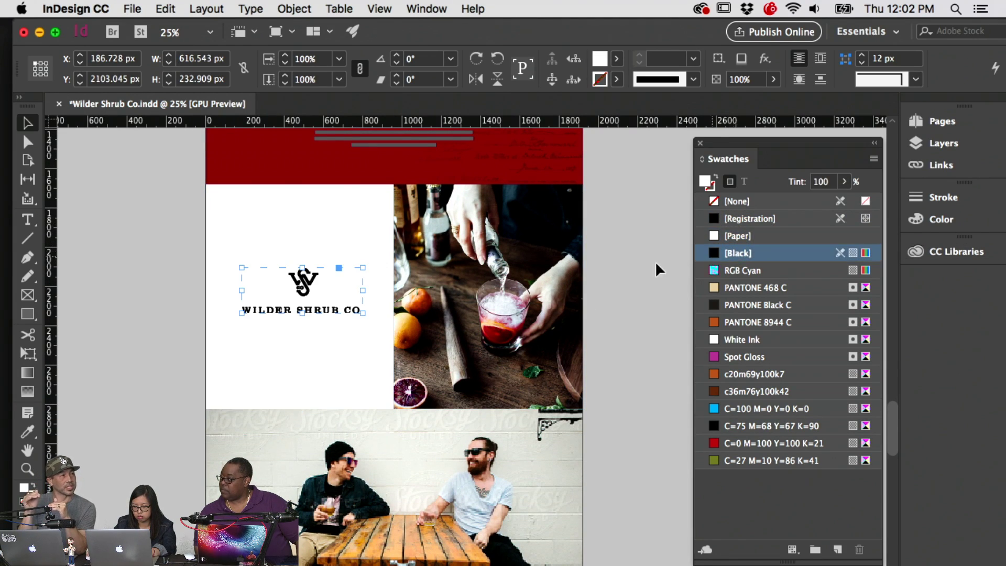
{"action": "left_click", "coordinate": [659, 272]}
{"action": "scroll", "coordinate": [659, 272], "scroll_direction": "up", "scroll_amount": 5}
{"action": "scroll", "coordinate": [658, 271], "scroll_direction": "down", "scroll_amount": 5}
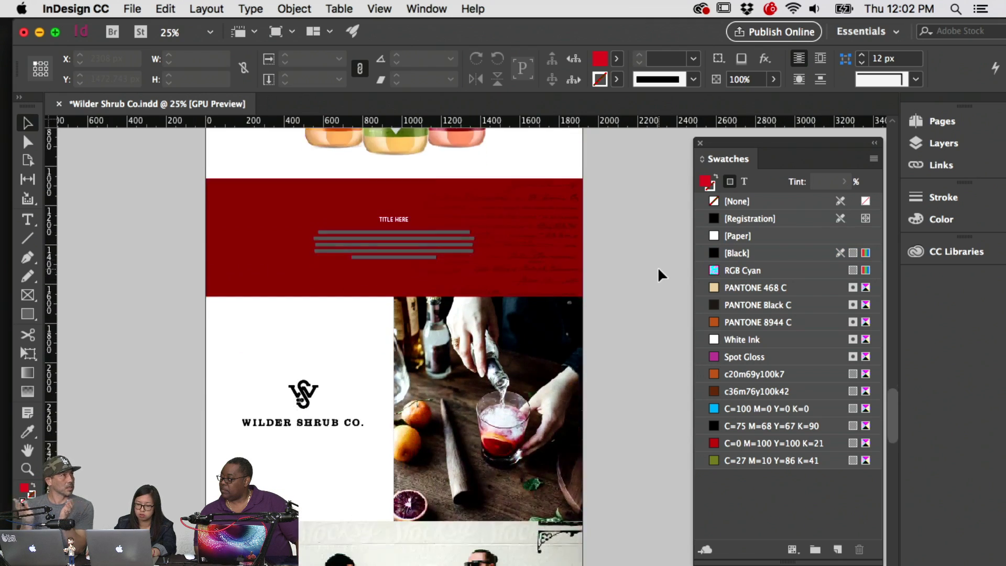
{"action": "scroll", "coordinate": [658, 266], "scroll_direction": "down", "scroll_amount": 15}
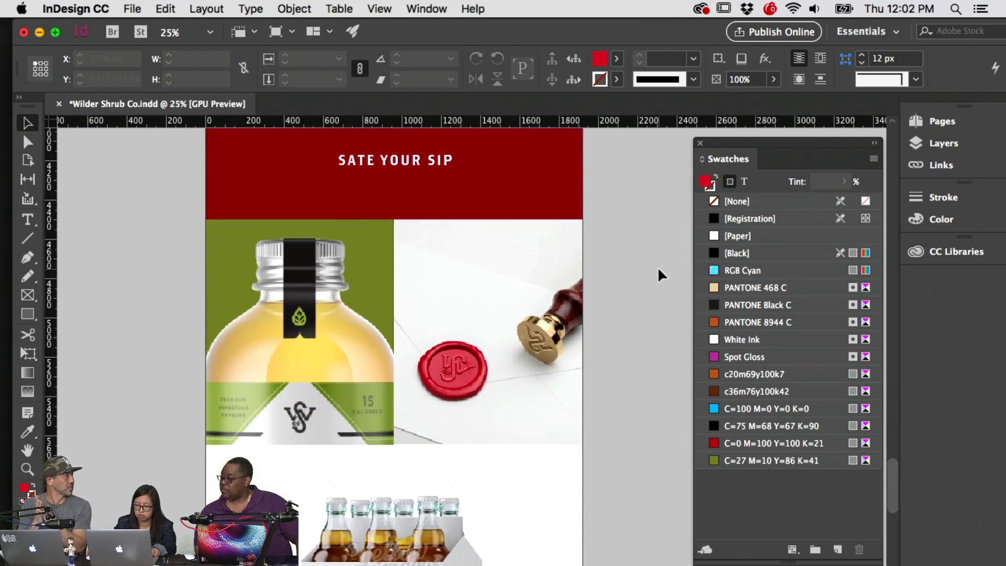
{"action": "scroll", "coordinate": [657, 269], "scroll_direction": "down", "scroll_amount": 4}
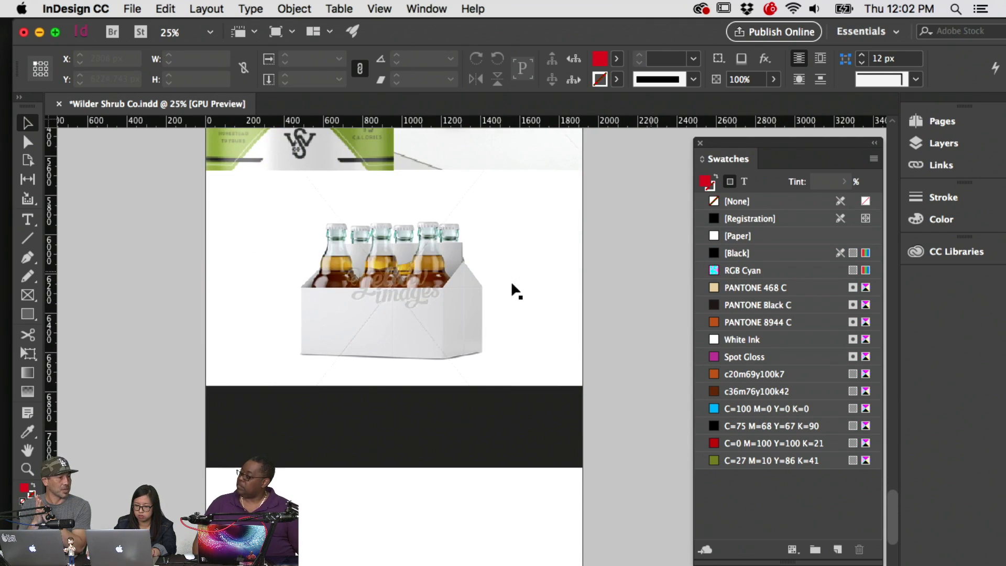
Delete the six-pack bottle carrier image from the white section above the dark band
{"action": "left_click", "coordinate": [400, 297]}
{"action": "key", "text": "Delete"}
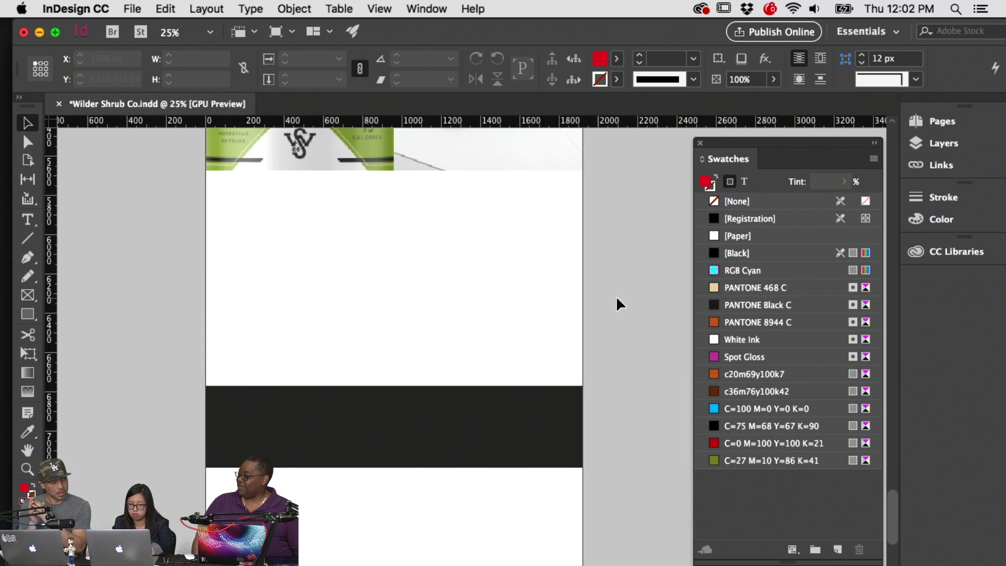
{"action": "left_click", "coordinate": [539, 411]}
Duplicate the middle and right bottles of the top trio onto the pasteboard and show the frame edges and guides
{"action": "scroll", "coordinate": [604, 408], "scroll_direction": "up", "scroll_amount": 10}
{"action": "left_click_drag", "start_coordinate": [625, 355], "coordinate": [637, 488]}
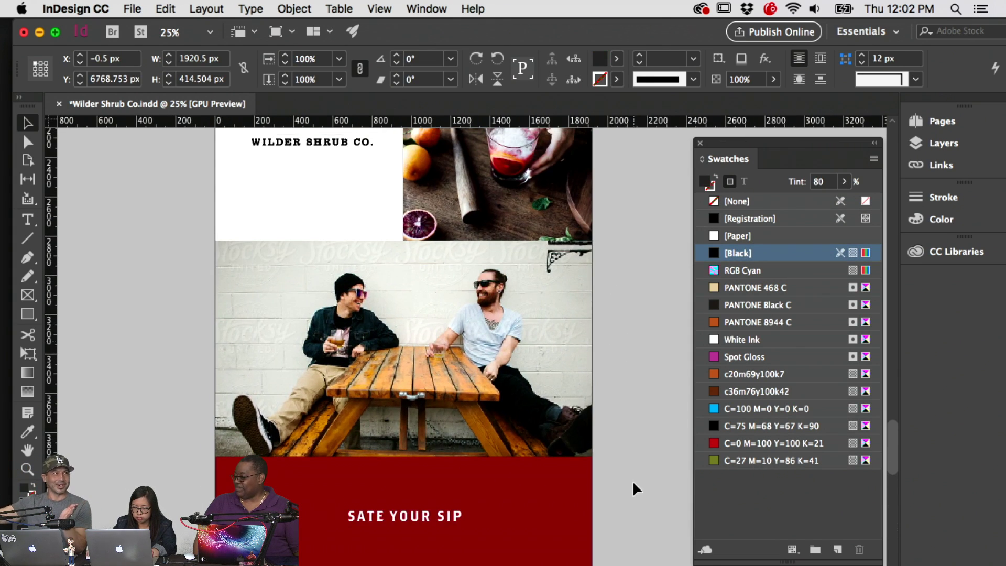
{"action": "left_click_drag", "start_coordinate": [625, 341], "coordinate": [632, 488]}
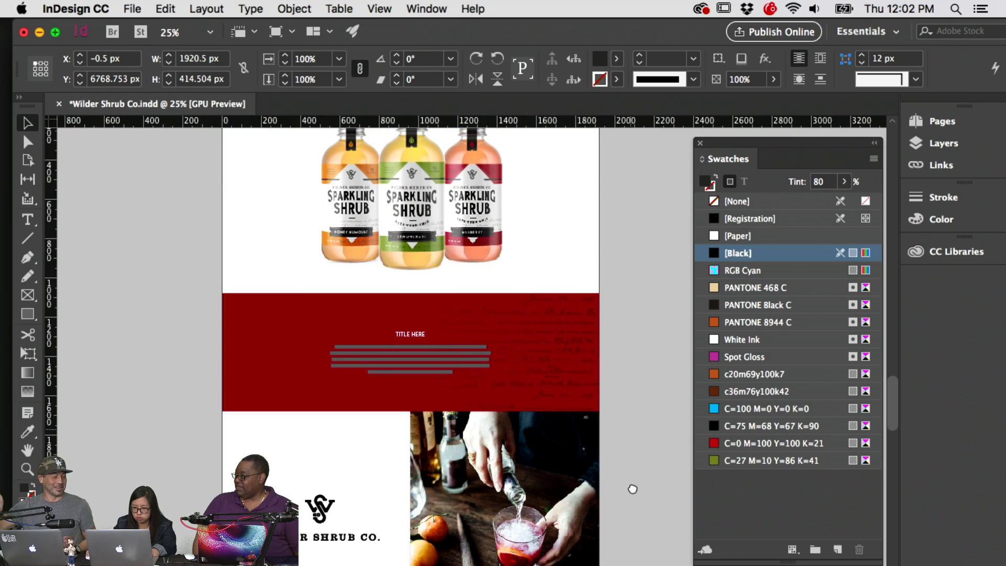
{"action": "scroll", "coordinate": [645, 466], "scroll_direction": "down", "scroll_amount": 10}
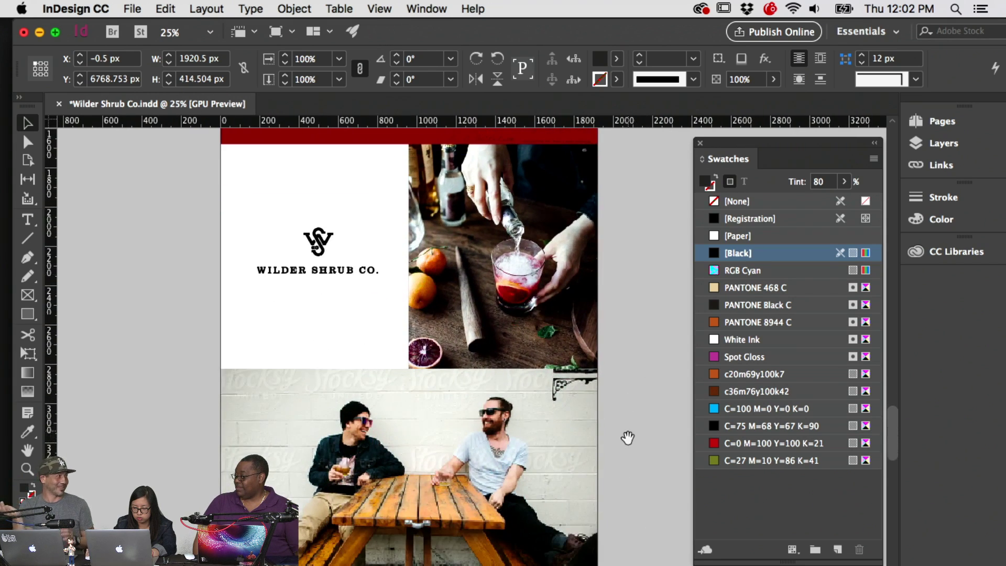
{"action": "scroll", "coordinate": [627, 417], "scroll_direction": "up", "scroll_amount": 12}
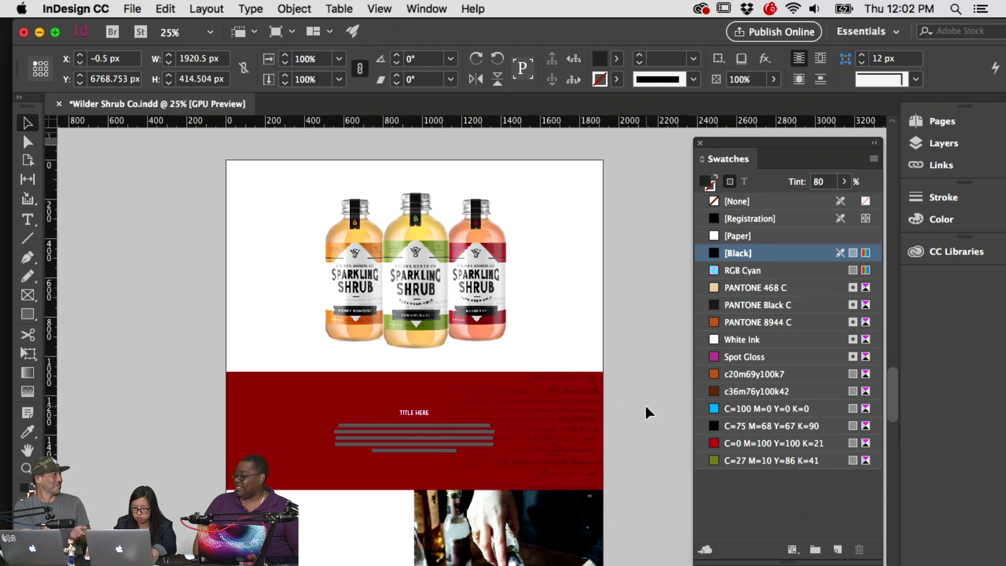
{"action": "left_click", "coordinate": [432, 342]}
{"action": "scroll", "coordinate": [494, 331], "scroll_direction": "right", "scroll_amount": 4}
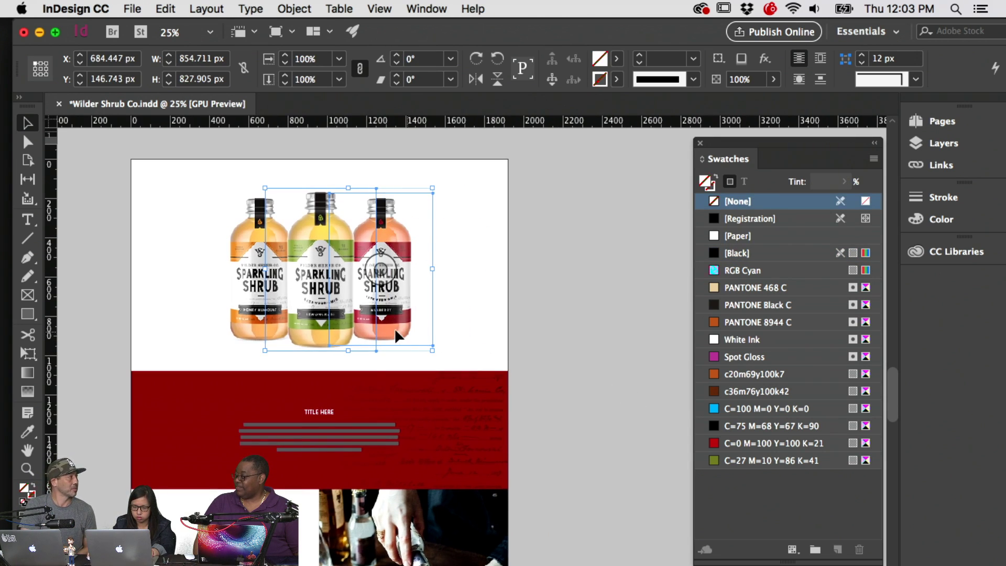
{"action": "left_click_drag", "start_coordinate": [395, 328], "coordinate": [602, 350]}
{"action": "key", "text": "w"}
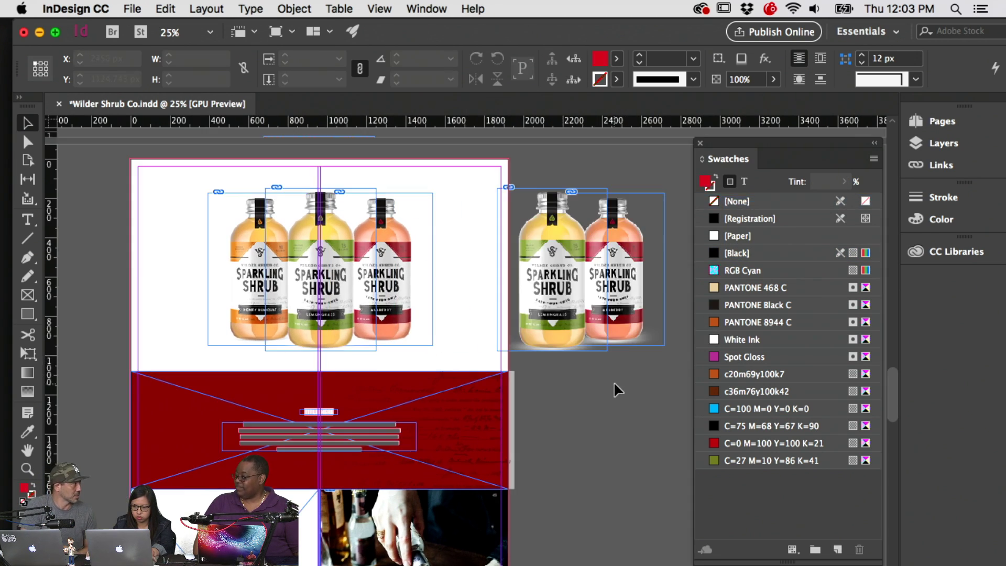
Replace the Lemongrass bottle in the middle frame with the Mulberry bottle using Paste Into, and fit the frame to its content
{"action": "left_click", "coordinate": [619, 325]}
{"action": "left_click", "coordinate": [321, 293]}
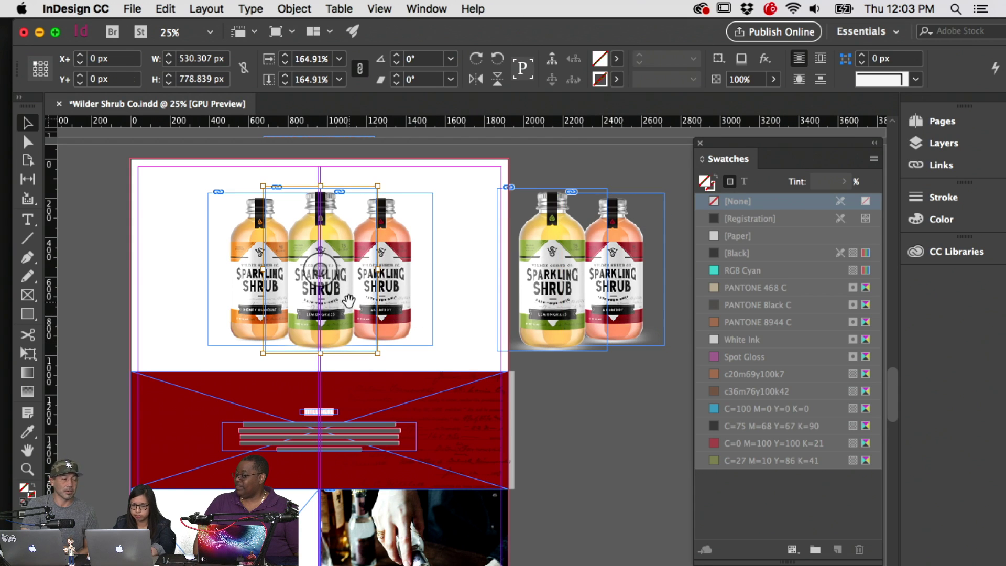
{"action": "key", "text": "Delete"}
{"action": "right_click", "coordinate": [349, 306]}
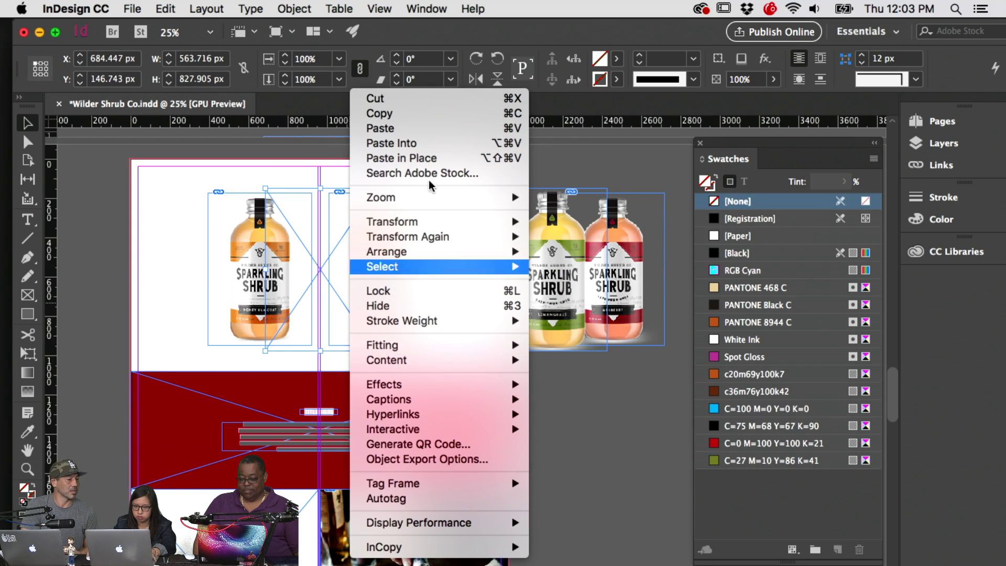
{"action": "left_click", "coordinate": [409, 143]}
{"action": "double_click", "coordinate": [324, 226]}
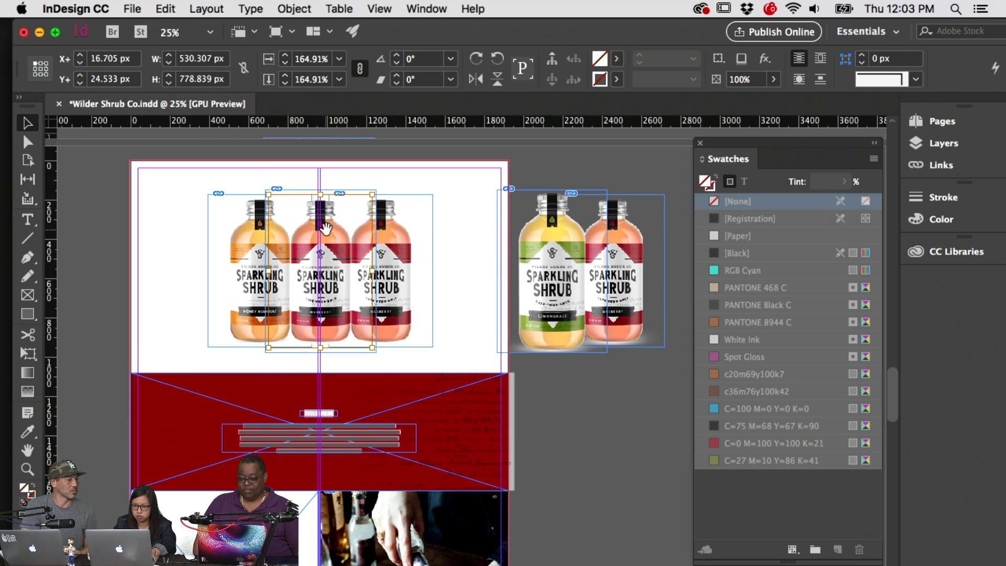
{"action": "left_click", "coordinate": [807, 71]}
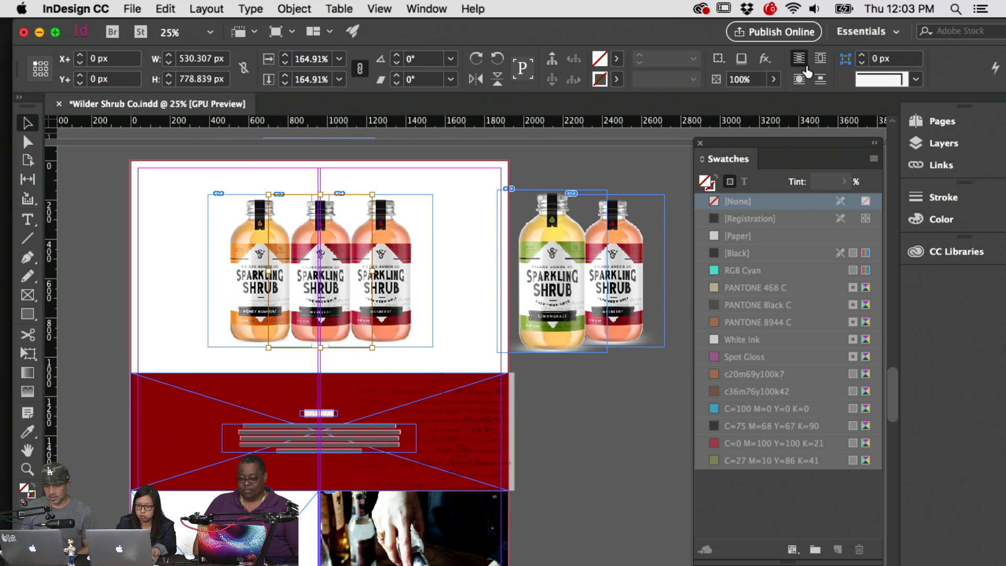
Cut the Lemongrass bottle from the pasteboard copy and paste it into the right frame in place of the Mulberry bottle
{"action": "double_click", "coordinate": [537, 238]}
{"action": "scroll", "coordinate": [471, 241], "scroll_direction": "up", "scroll_amount": 1}
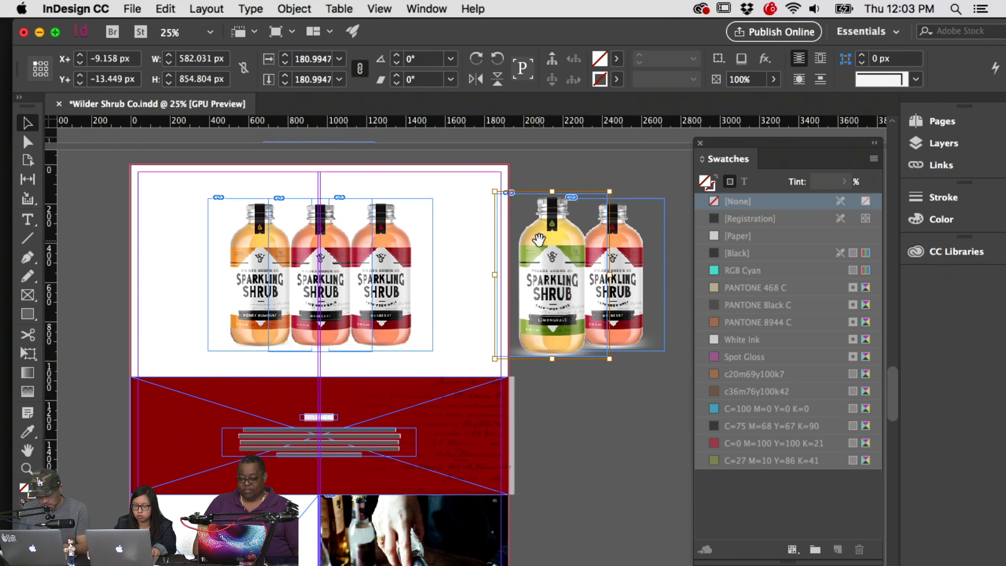
{"action": "key", "text": "ctrl+x"}
{"action": "double_click", "coordinate": [417, 242]}
{"action": "key", "text": "ctrl+x"}
{"action": "right_click", "coordinate": [410, 246]}
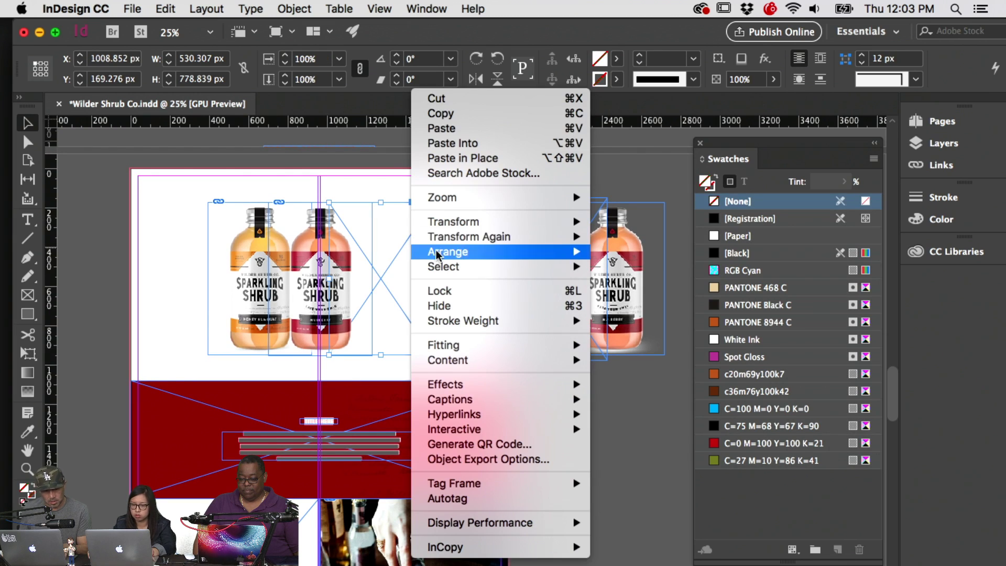
{"action": "left_click", "coordinate": [491, 147]}
Delete the leftover bottle frames from the pasteboard and return to the clean preview
{"action": "left_click", "coordinate": [608, 349]}
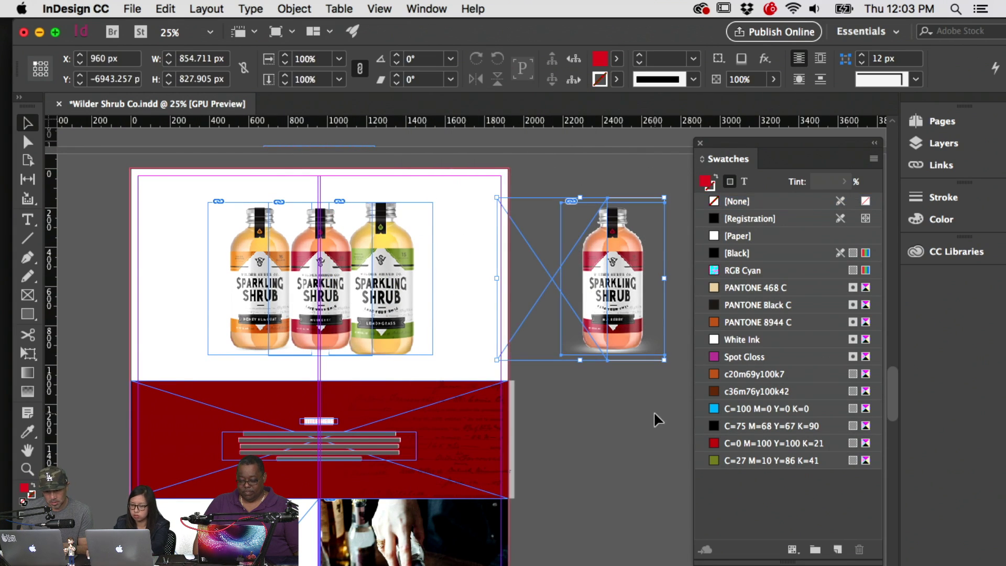
{"action": "key", "text": "Delete"}
{"action": "key", "text": "w"}
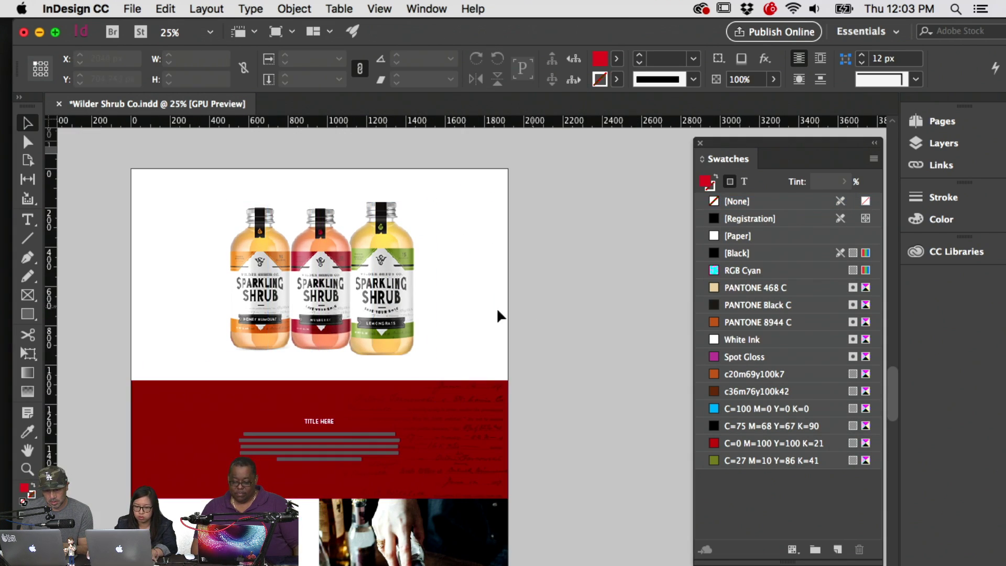
Scale the Lemongrass bottle down to a frame of about 489 × 718 px, matching the height of the Honey Kumquat bottle
{"action": "key", "text": "ctrl+equal"}
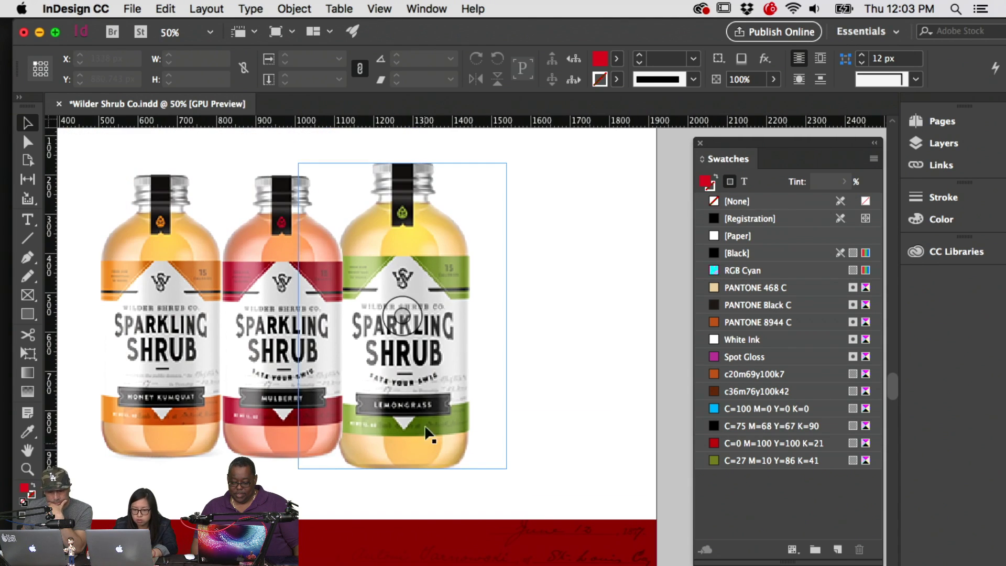
{"action": "left_click", "coordinate": [441, 421]}
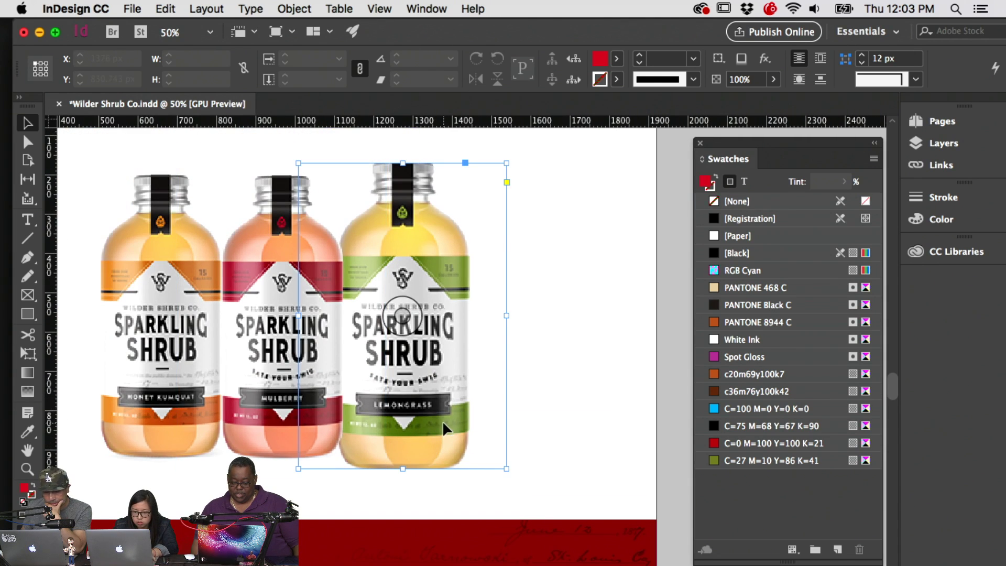
{"action": "key", "text": "w"}
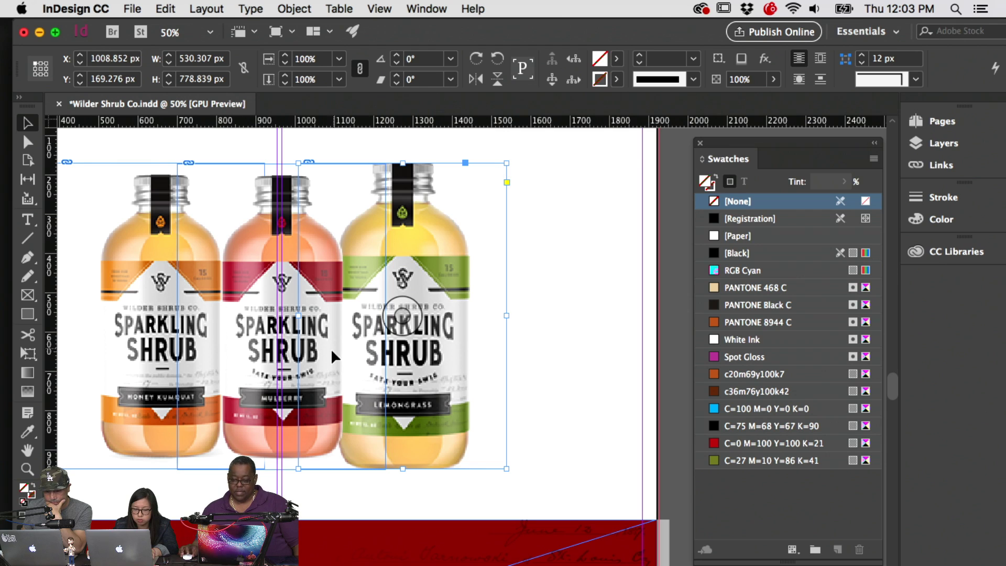
{"action": "left_click_drag", "start_coordinate": [506, 468], "coordinate": [499, 458]}
{"action": "left_click_drag", "start_coordinate": [500, 161], "coordinate": [490, 176]}
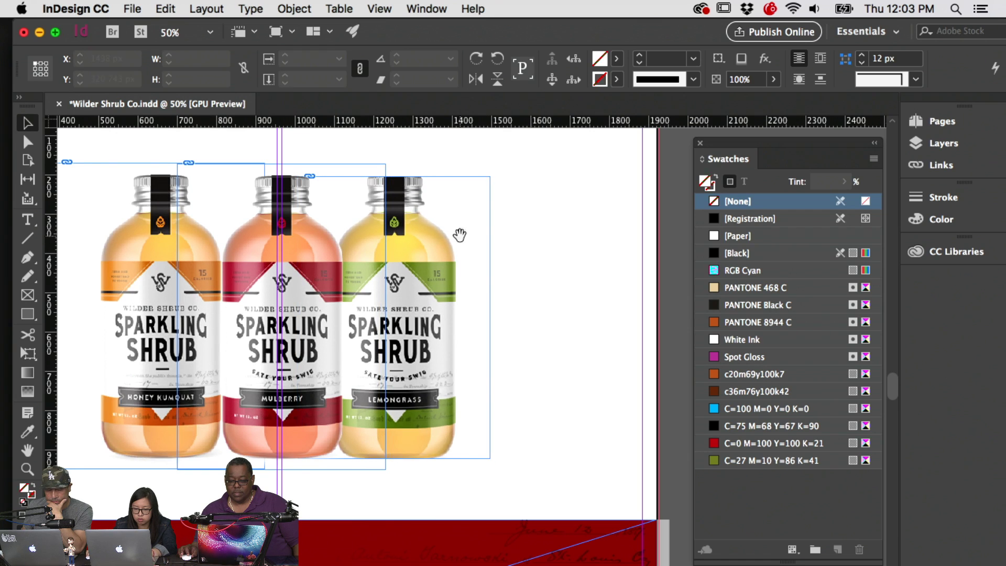
Enlarge the middle Mulberry bottle about its center to roughly 574 × 843 px
{"action": "scroll", "coordinate": [367, 315], "scroll_direction": "left", "scroll_amount": 5}
{"action": "left_click", "coordinate": [331, 380]}
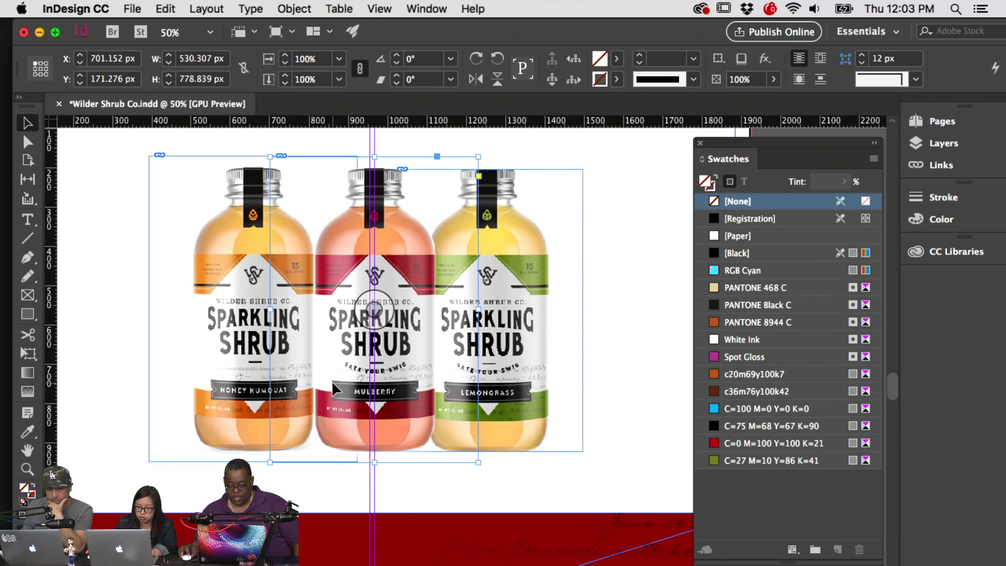
{"action": "left_click_drag", "start_coordinate": [478, 156], "coordinate": [487, 144]}
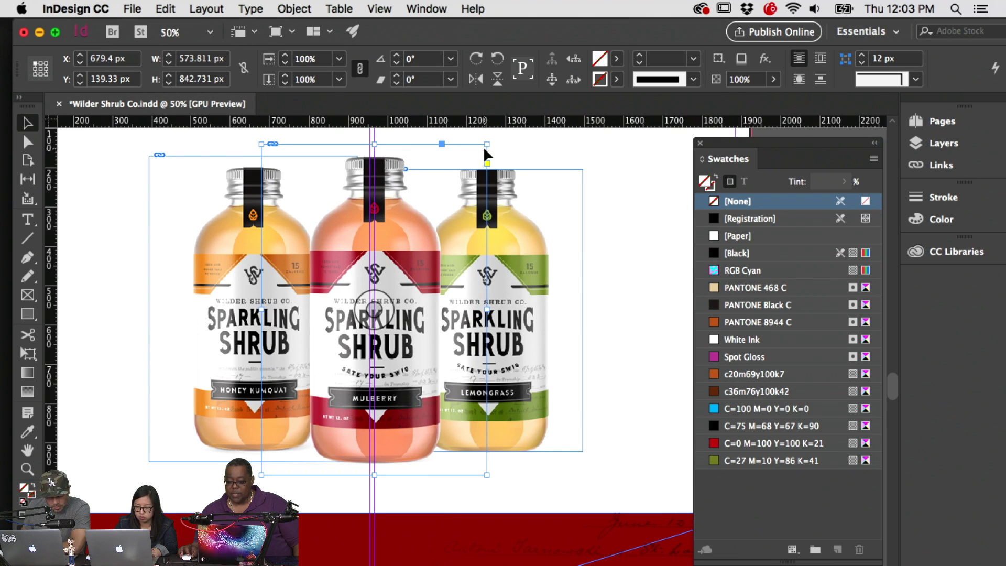
Fit the right frame to the full Lemongrass bottle image, about 536 × 788 px
{"action": "left_click", "coordinate": [520, 210]}
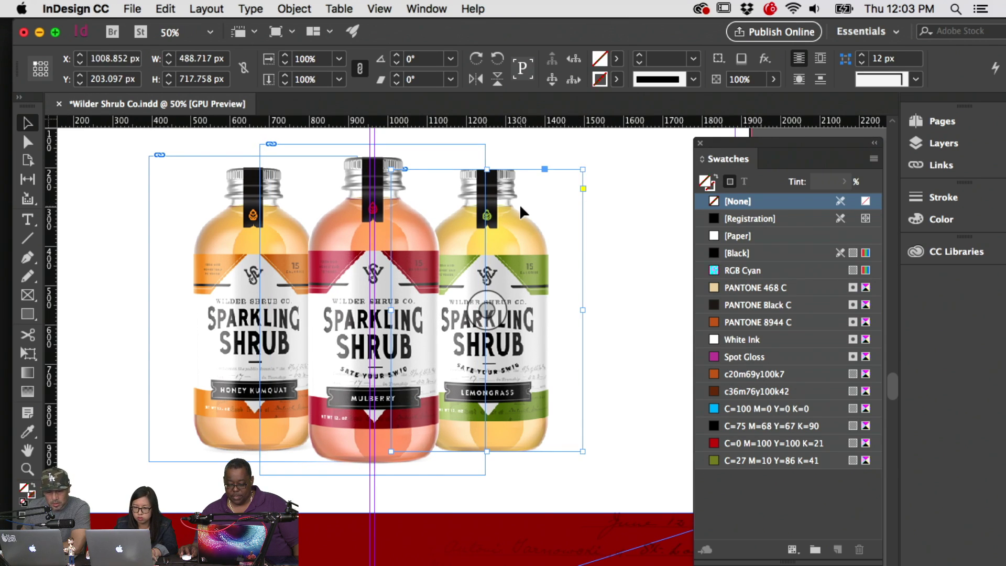
{"action": "double_click", "coordinate": [520, 207]}
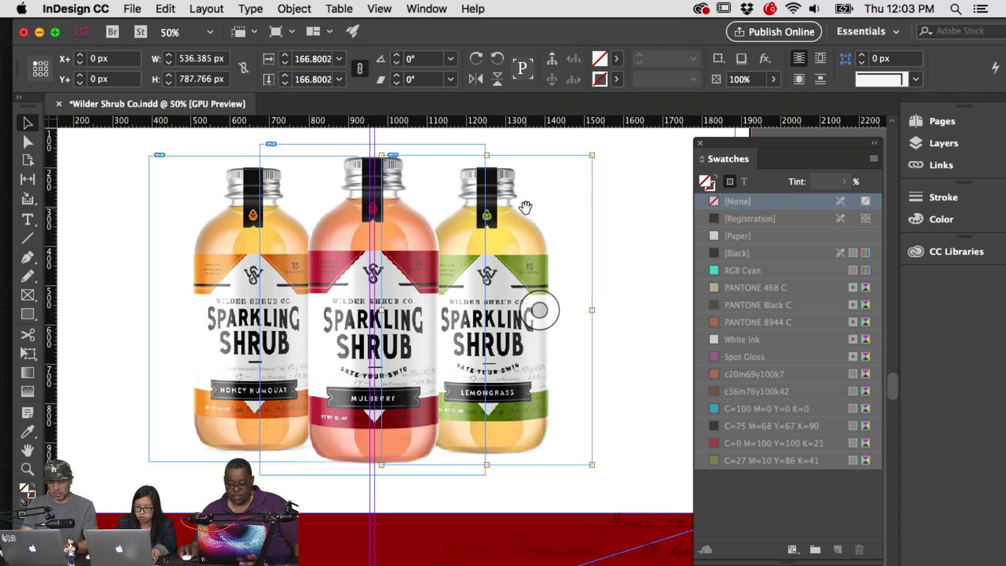
{"action": "left_click", "coordinate": [645, 272]}
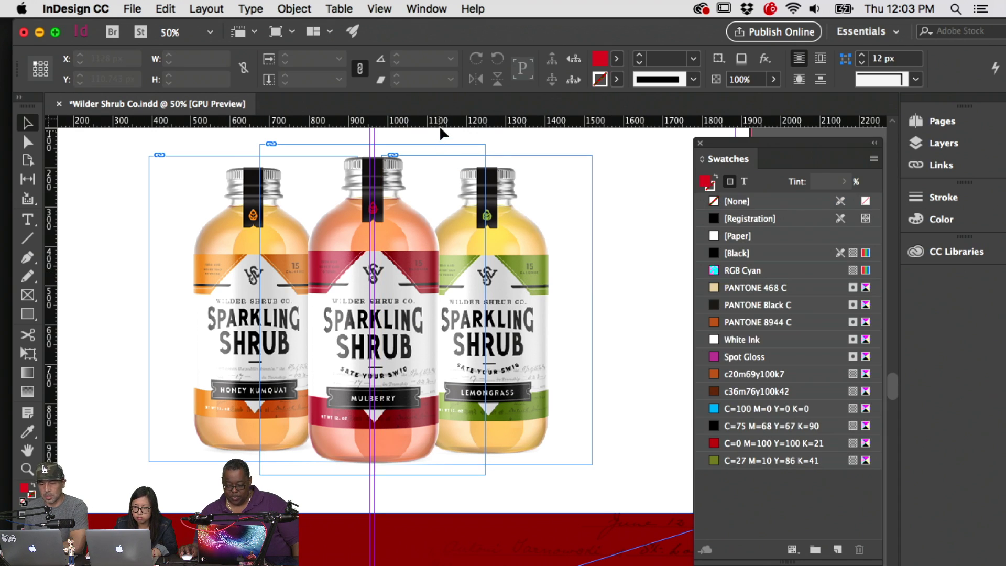
Add horizontal guides at the outer bottles' caps and bases, and scale the Lemongrass bottle to about 531 × 780 px between them
{"action": "left_click_drag", "start_coordinate": [439, 125], "coordinate": [442, 168]}
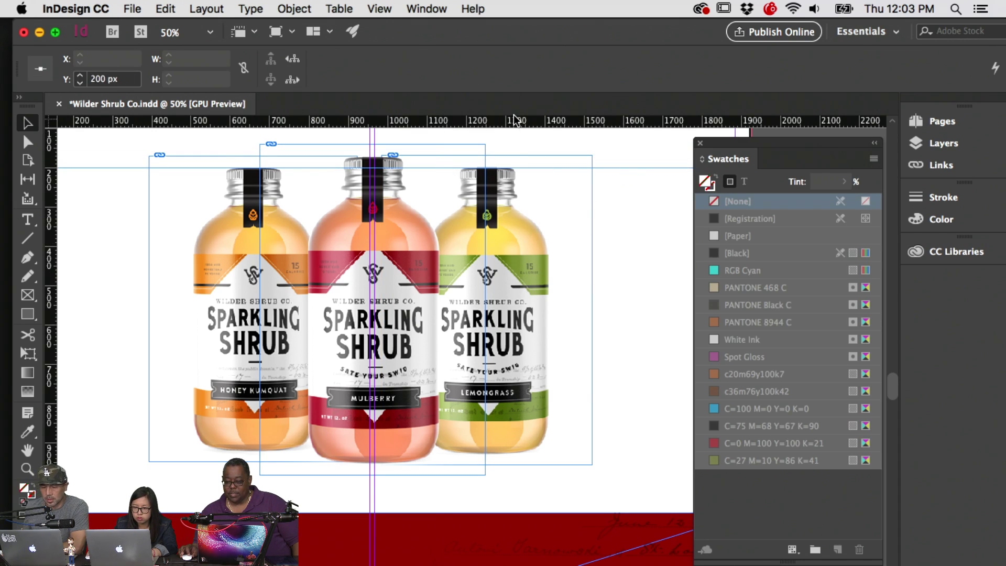
{"action": "left_click_drag", "start_coordinate": [515, 120], "coordinate": [544, 449]}
{"action": "left_click", "coordinate": [532, 431]}
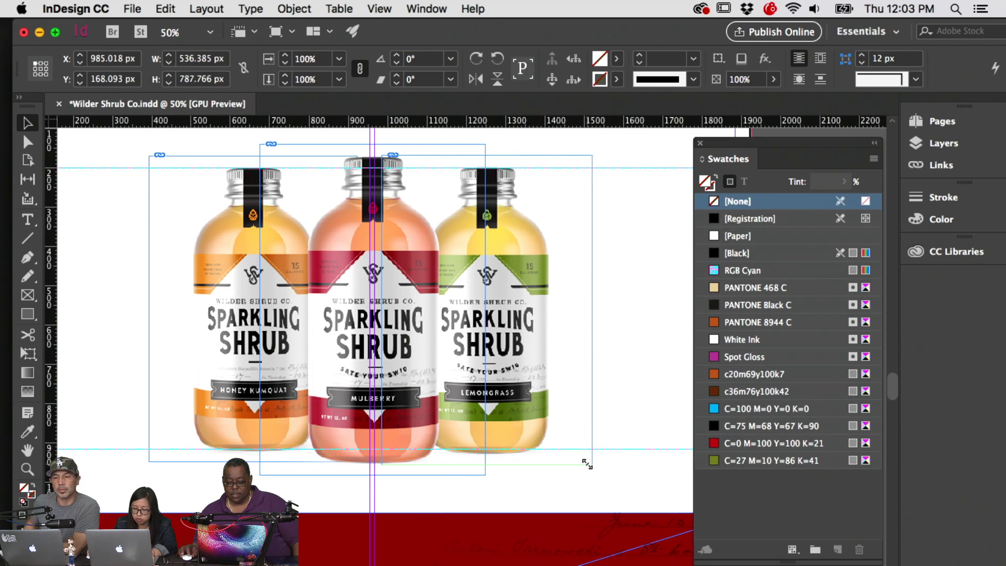
{"action": "left_click_drag", "start_coordinate": [586, 463], "coordinate": [586, 460]}
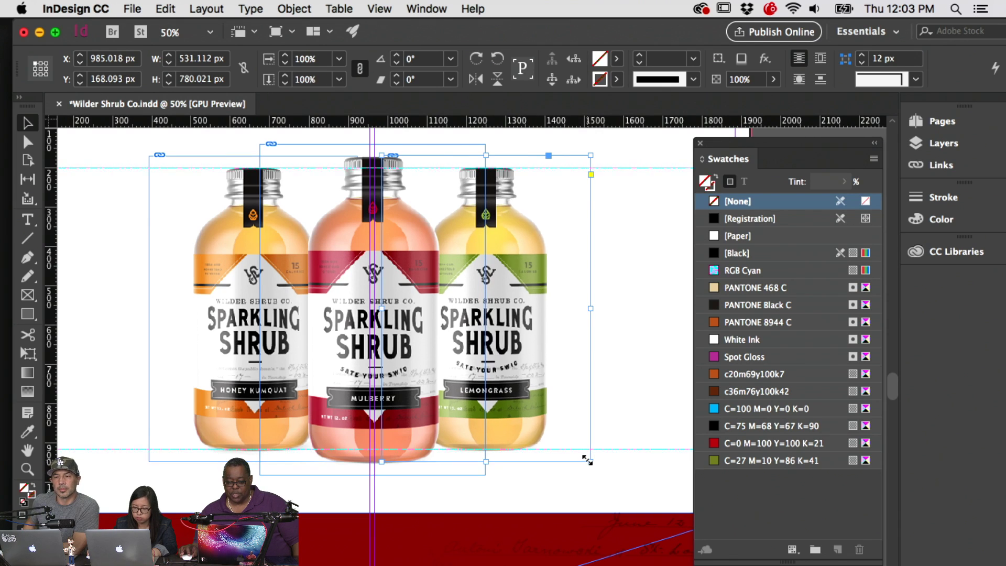
{"action": "left_click", "coordinate": [651, 354]}
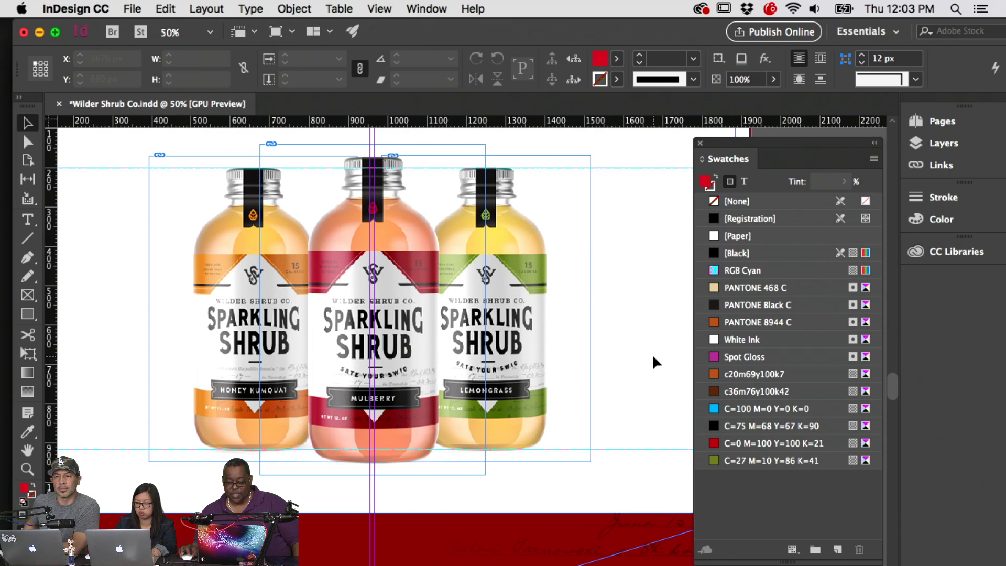
Review the page in preview, from the rearranged bottle trio through the photo sections to the emptied white section
{"action": "key", "text": "w"}
{"action": "key", "text": "super+minus"}
{"action": "key", "text": "super+minus"}
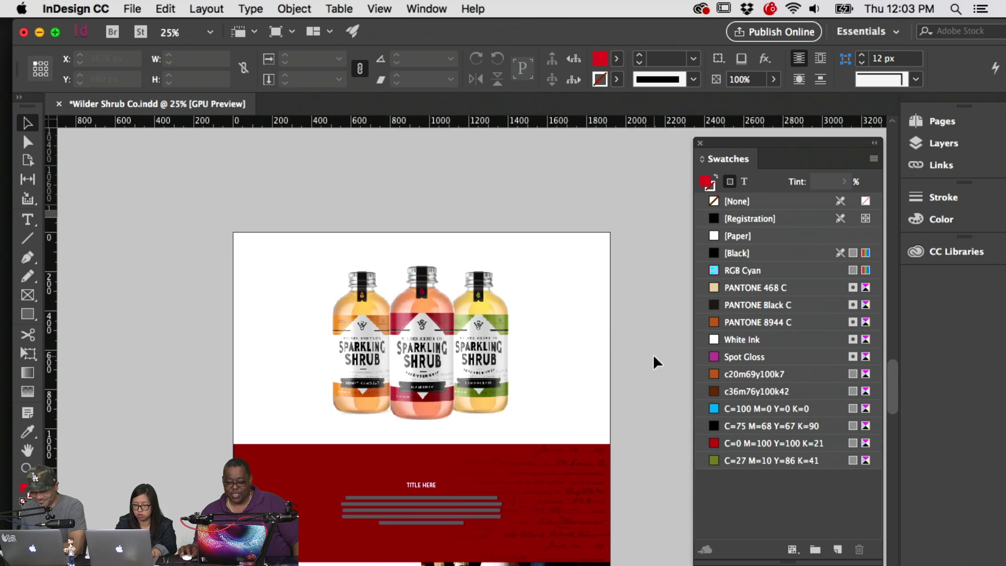
{"action": "scroll", "coordinate": [602, 340], "scroll_direction": "down", "scroll_amount": 5}
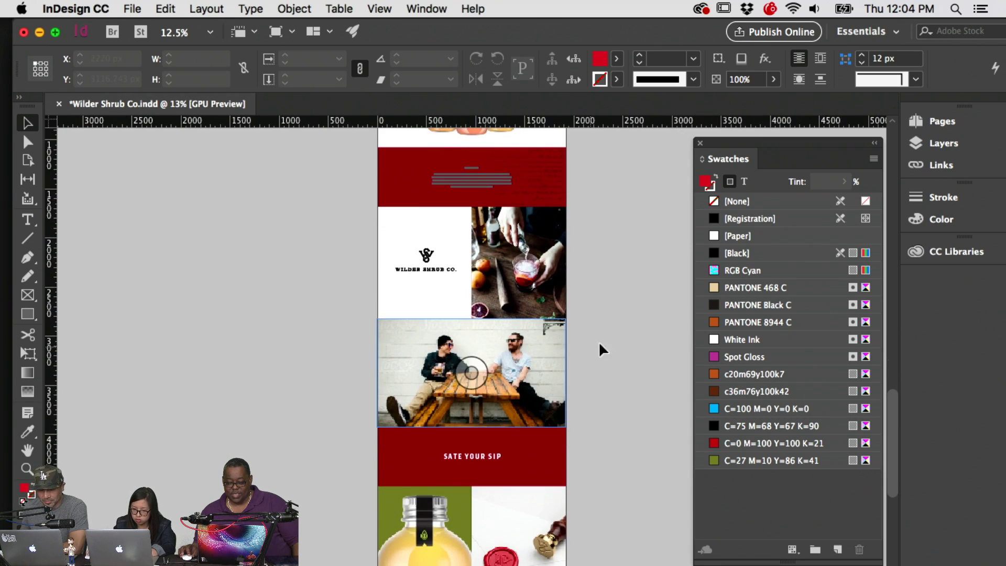
{"action": "key", "text": "super+equal"}
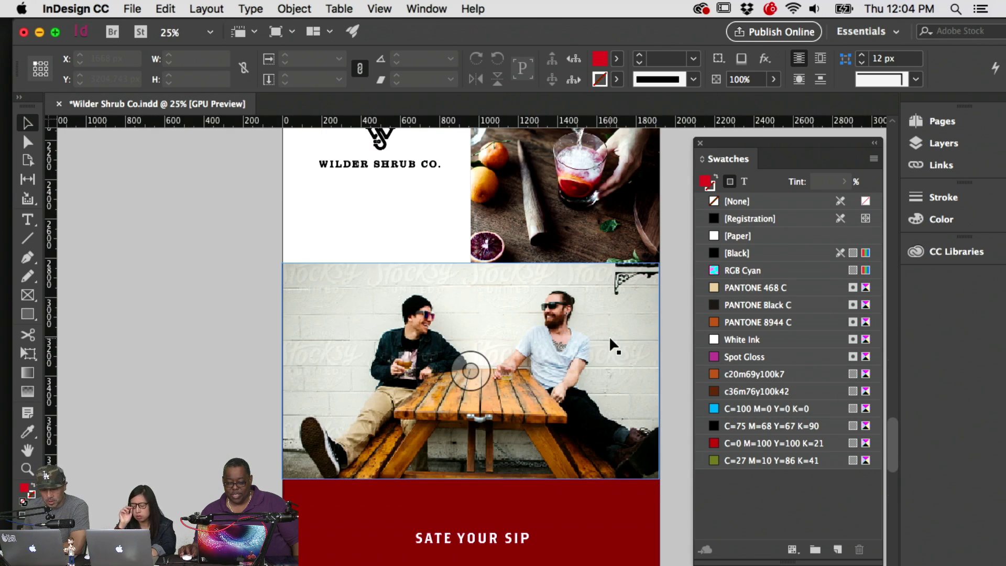
{"action": "scroll", "coordinate": [330, 267], "scroll_direction": "up", "scroll_amount": 5}
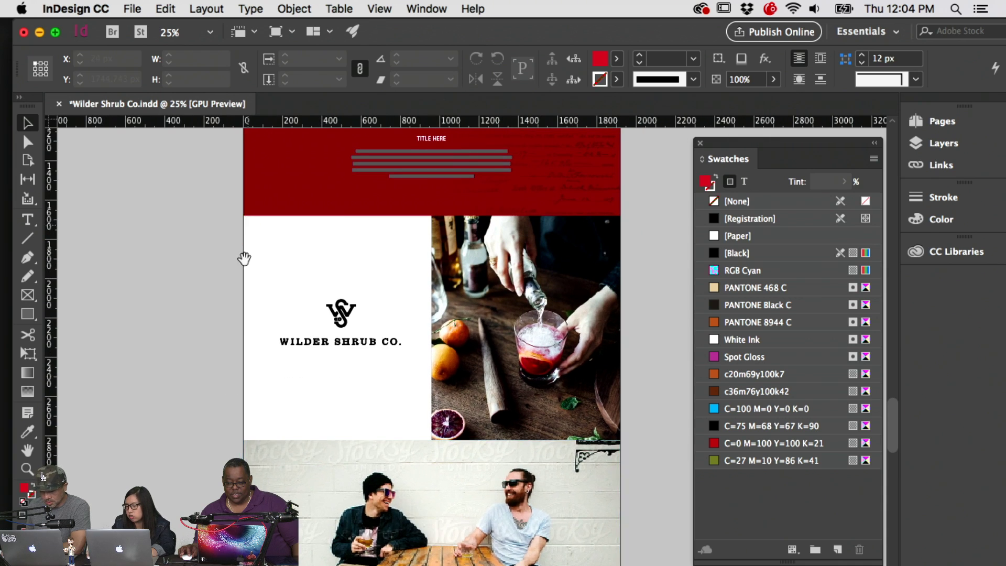
{"action": "scroll", "coordinate": [244, 258], "scroll_direction": "up", "scroll_amount": 3}
{"action": "scroll", "coordinate": [283, 290], "scroll_direction": "up", "scroll_amount": 1}
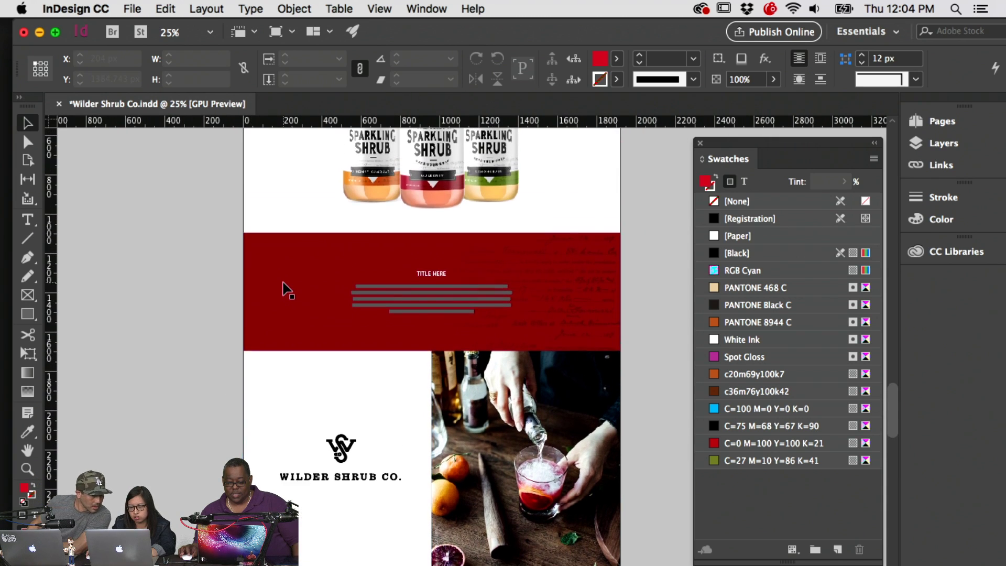
{"action": "scroll", "coordinate": [284, 289], "scroll_direction": "down", "scroll_amount": 6}
{"action": "scroll", "coordinate": [286, 287], "scroll_direction": "down", "scroll_amount": 14}
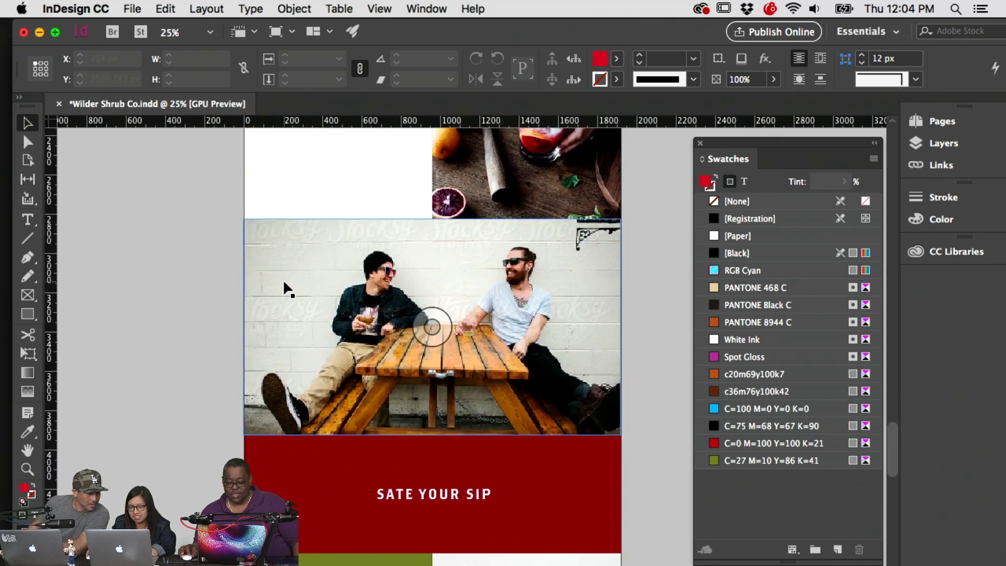
{"action": "scroll", "coordinate": [283, 283], "scroll_direction": "down", "scroll_amount": 13}
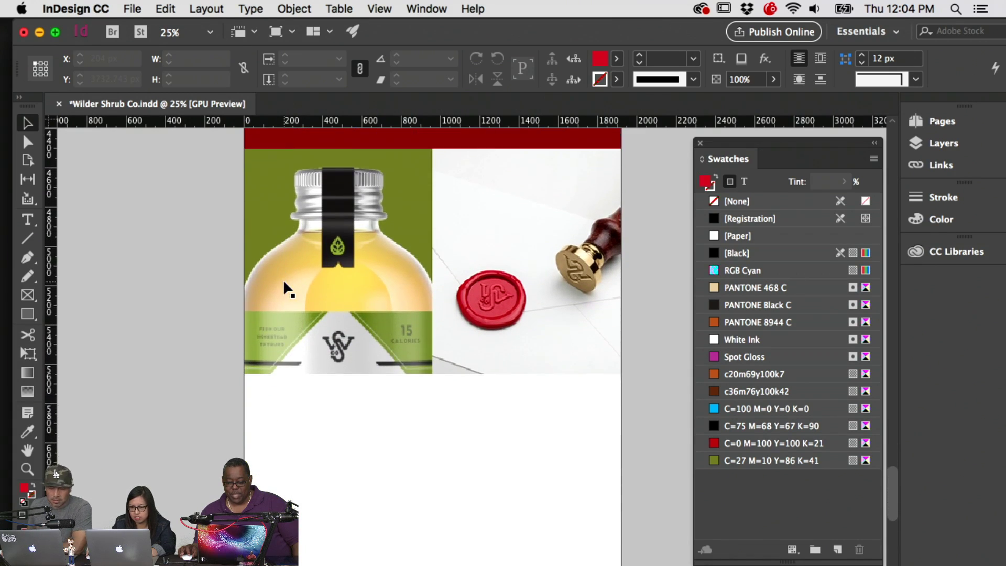
Review the layout from the dark band at the page's end up through the photo pair, SATE YOUR SIP band and logo section
{"action": "left_click", "coordinate": [461, 456]}
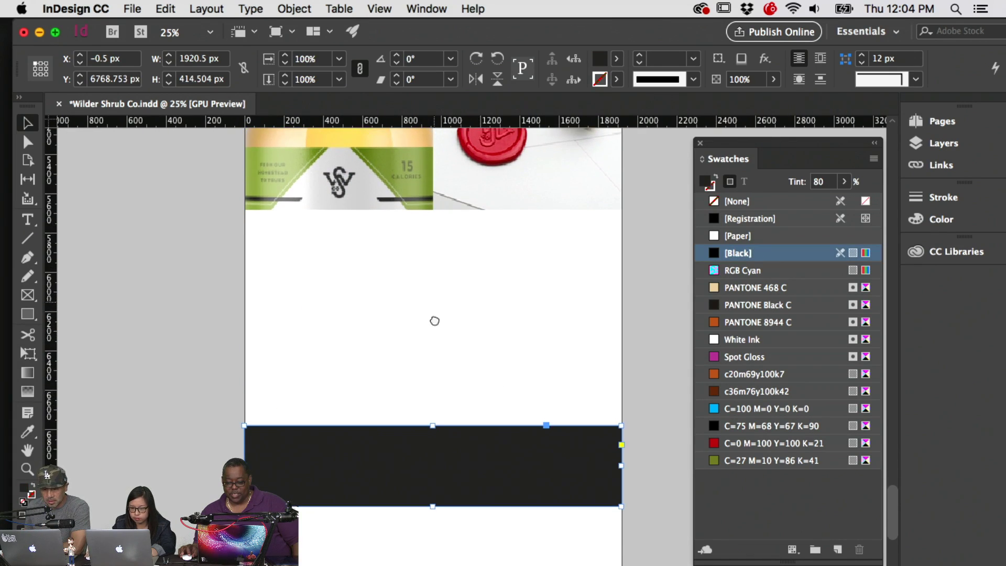
{"action": "scroll", "coordinate": [434, 319], "scroll_direction": "up", "scroll_amount": 14}
{"action": "scroll", "coordinate": [578, 313], "scroll_direction": "down", "scroll_amount": 14}
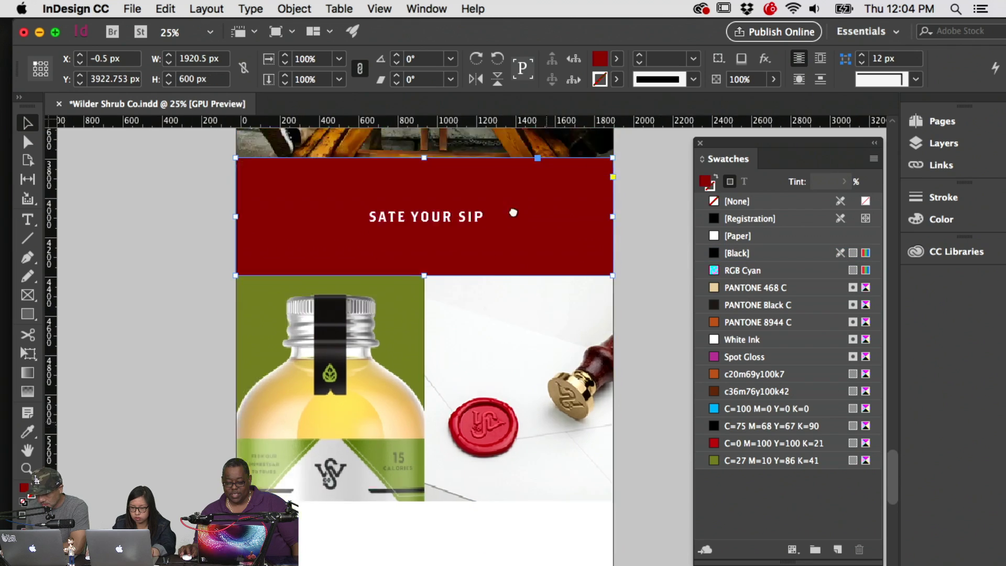
{"action": "scroll", "coordinate": [632, 437], "scroll_direction": "up", "scroll_amount": 11}
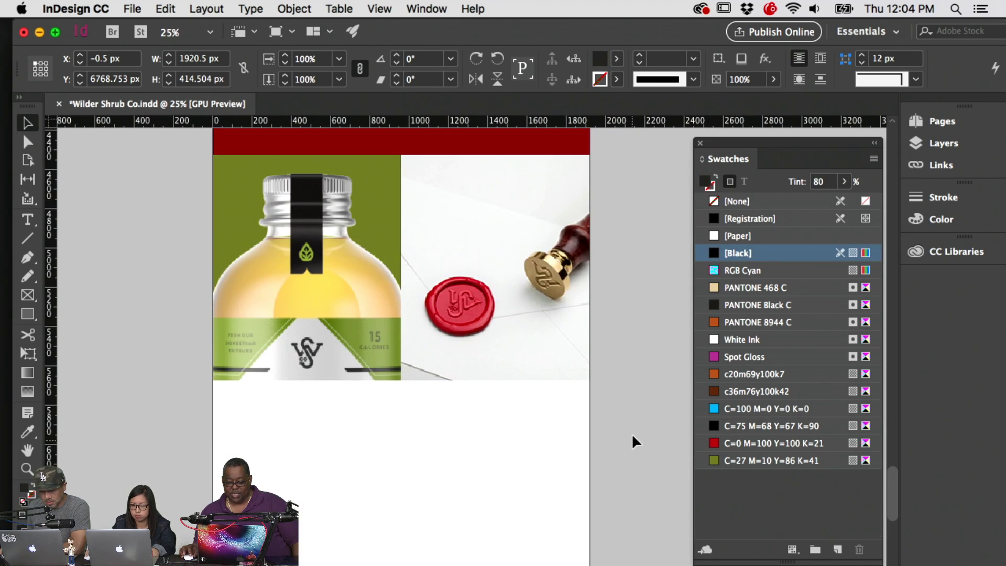
{"action": "left_click", "coordinate": [366, 285]}
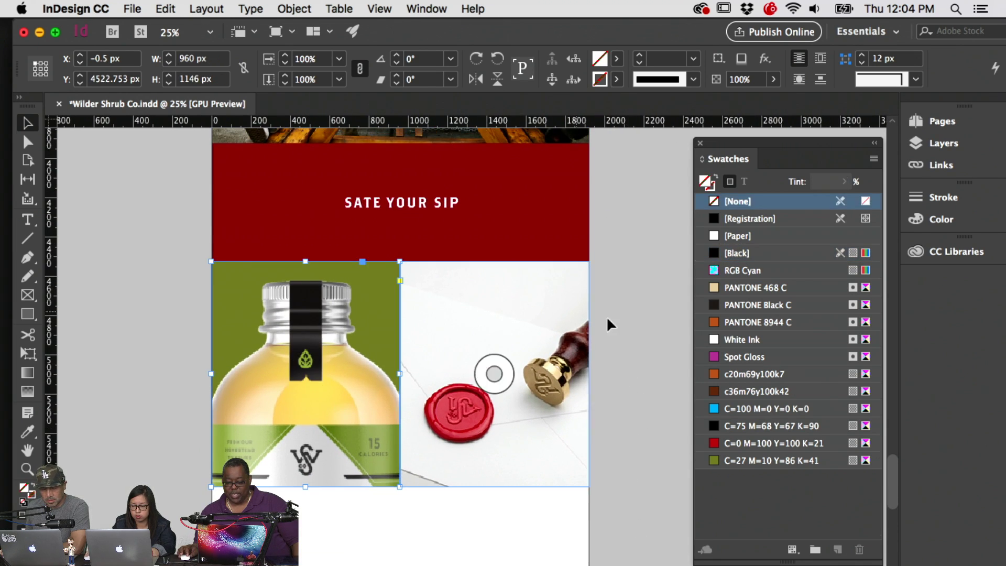
{"action": "left_click", "coordinate": [636, 319]}
{"action": "scroll", "coordinate": [635, 320], "scroll_direction": "up", "scroll_amount": 15}
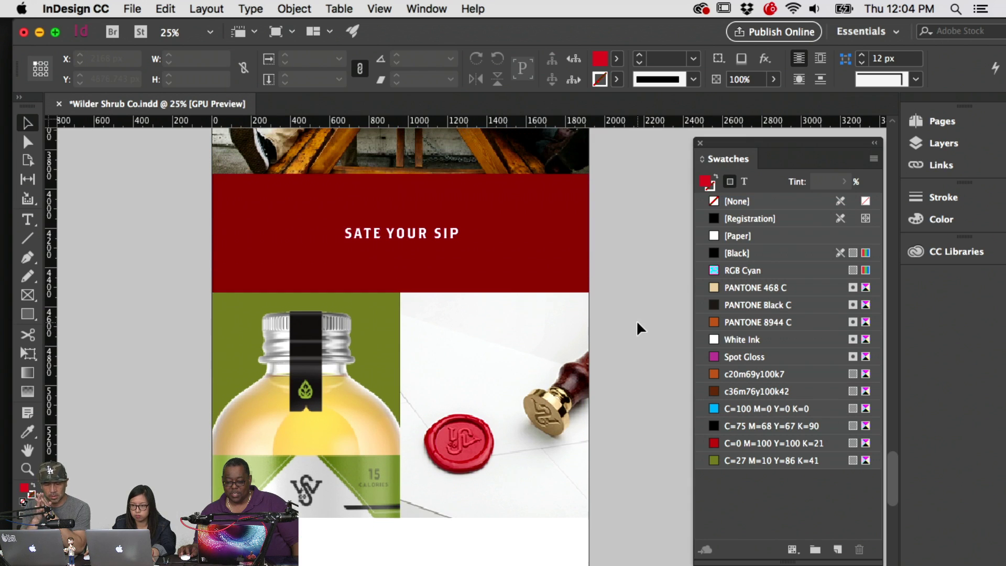
{"action": "scroll", "coordinate": [636, 320], "scroll_direction": "up", "scroll_amount": 8}
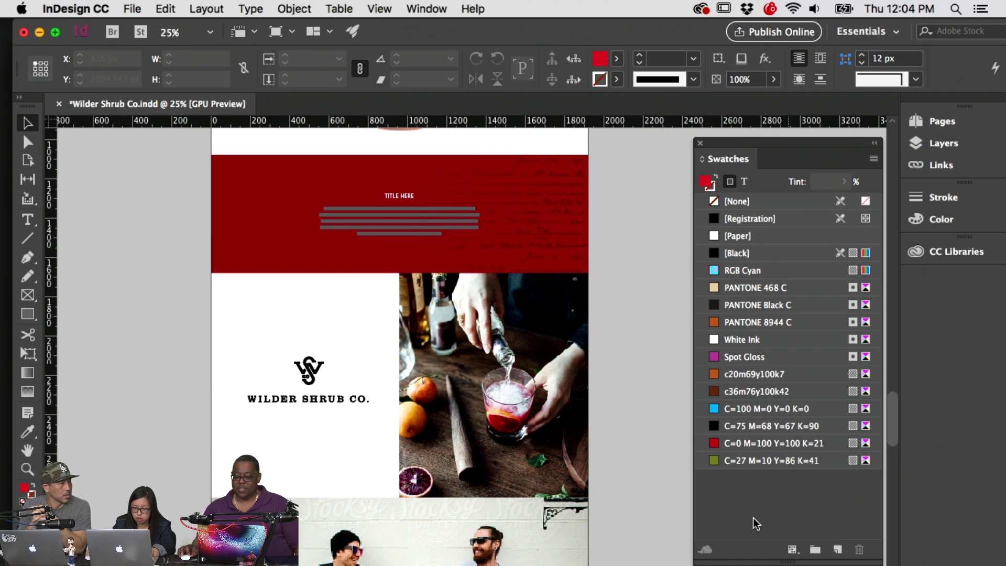
Switch to Illustrator and examine the farm harvest and cabin photos in the Explorations_V2.ai label art, and return to InDesign
{"action": "left_click", "coordinate": [39, 33]}
{"action": "left_click_drag", "start_coordinate": [270, 285], "coordinate": [492, 227]}
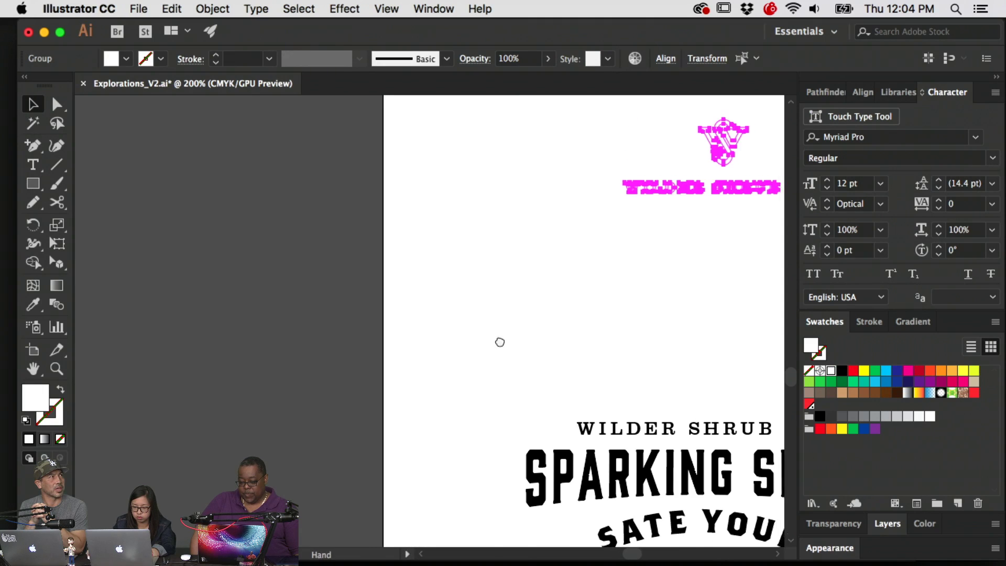
{"action": "left_click_drag", "start_coordinate": [500, 342], "coordinate": [390, 465]}
{"action": "key", "text": "super+minus"}
{"action": "key", "text": "super+minus"}
{"action": "left_click_drag", "start_coordinate": [376, 254], "coordinate": [403, 523]}
{"action": "left_click_drag", "start_coordinate": [611, 293], "coordinate": [584, 387]}
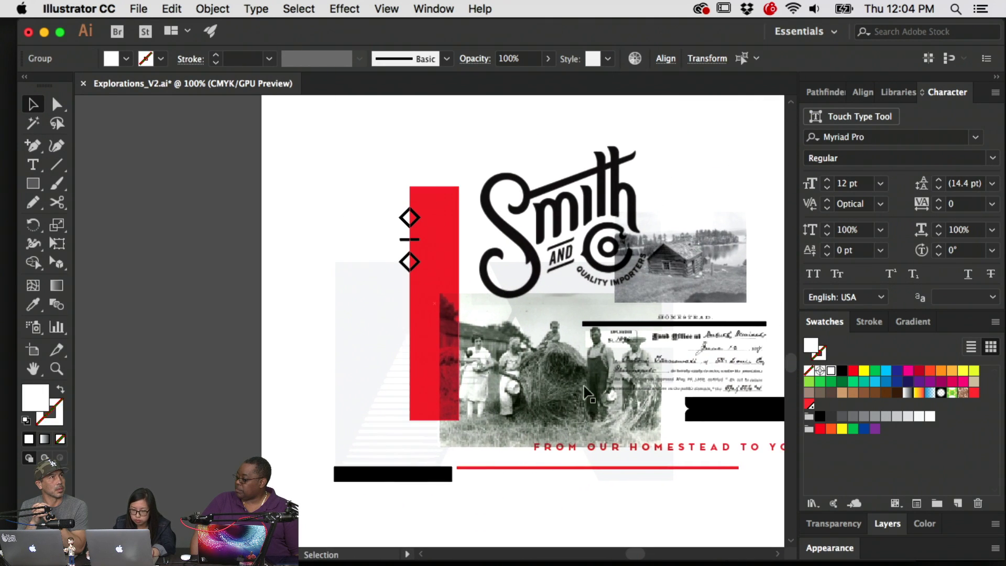
{"action": "double_click", "coordinate": [555, 396]}
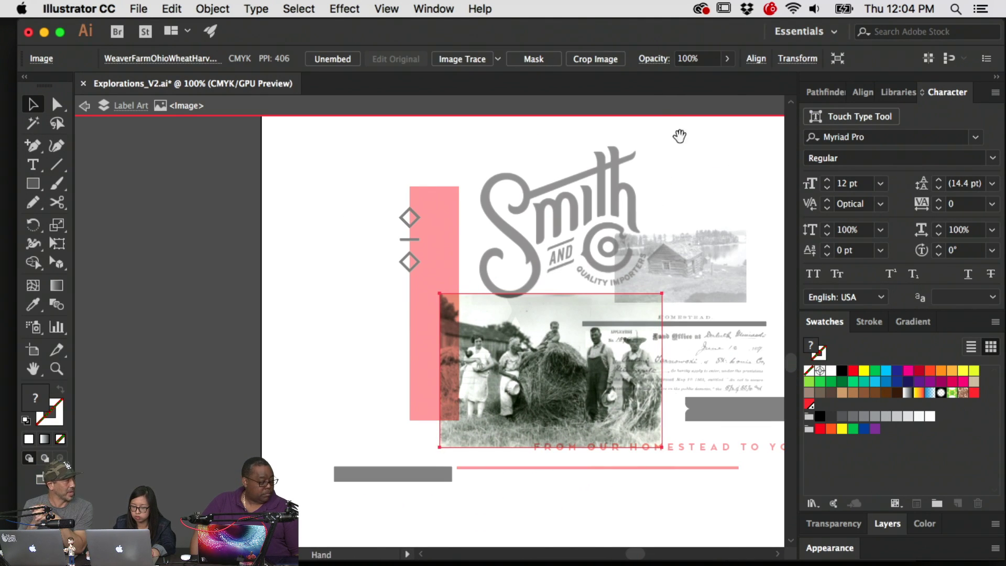
{"action": "key", "text": "Escape"}
{"action": "left_click_drag", "start_coordinate": [670, 173], "coordinate": [602, 148]}
{"action": "left_click", "coordinate": [597, 231]}
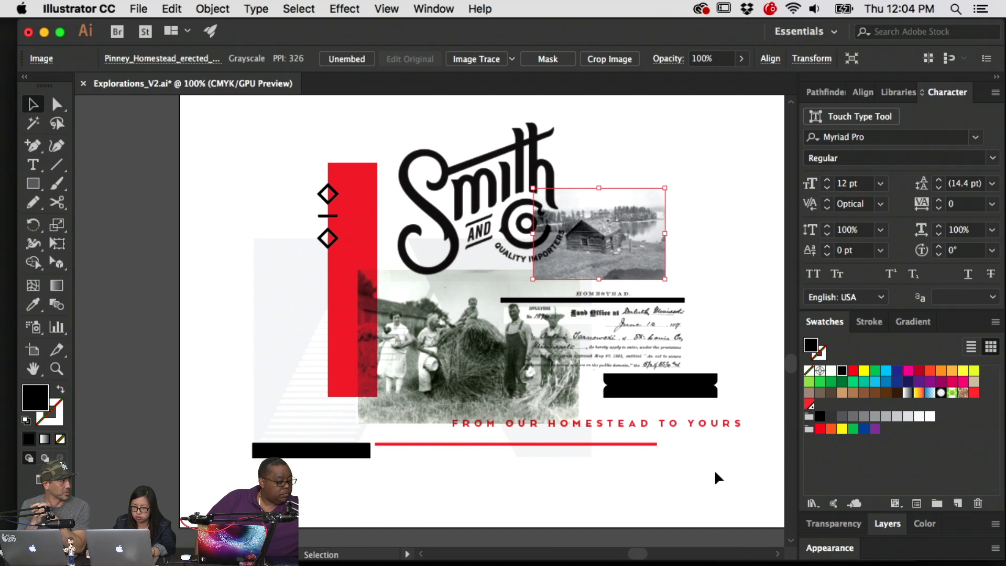
{"action": "mouse_move", "coordinate": [524, 556]}
{"action": "left_click", "coordinate": [576, 550]}
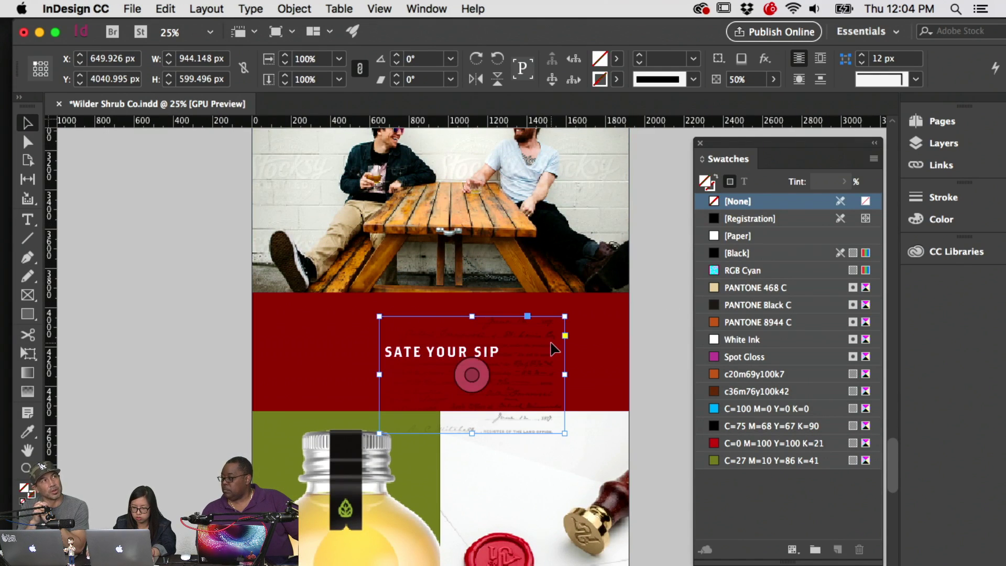
Start placing an image into the script texture frame on the SATE YOUR SIP band and browse to the Inspiration Set's Heritage folder
{"action": "left_click", "coordinate": [472, 374]}
{"action": "key", "text": "super+d"}
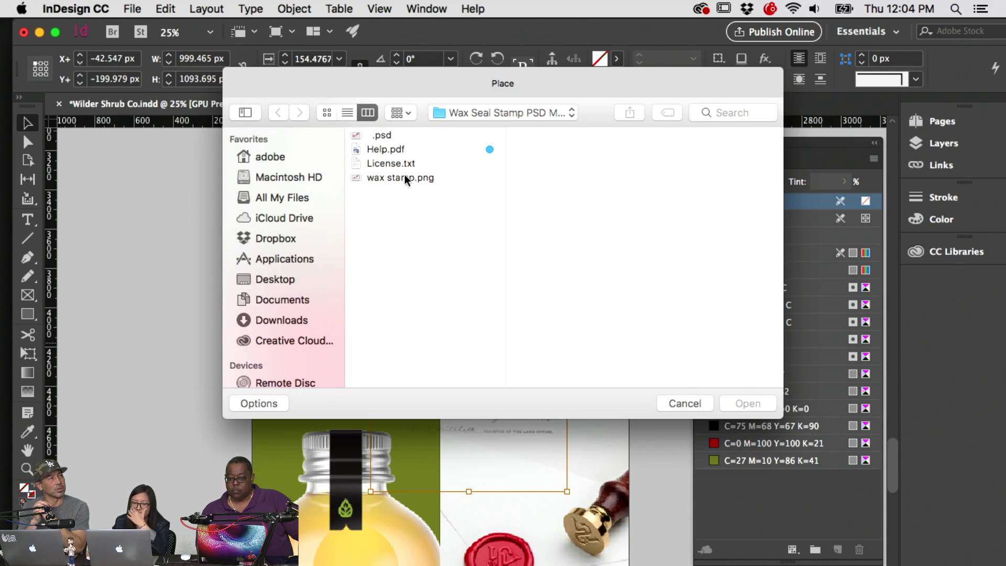
{"action": "scroll", "coordinate": [294, 220], "scroll_direction": "down", "scroll_amount": 2}
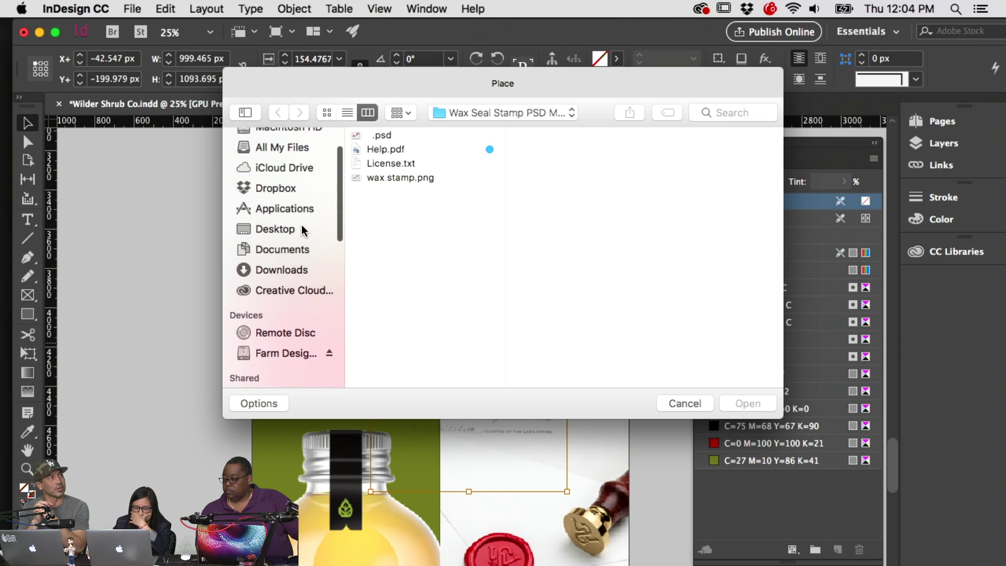
{"action": "left_click", "coordinate": [300, 226]}
{"action": "left_click", "coordinate": [432, 135]}
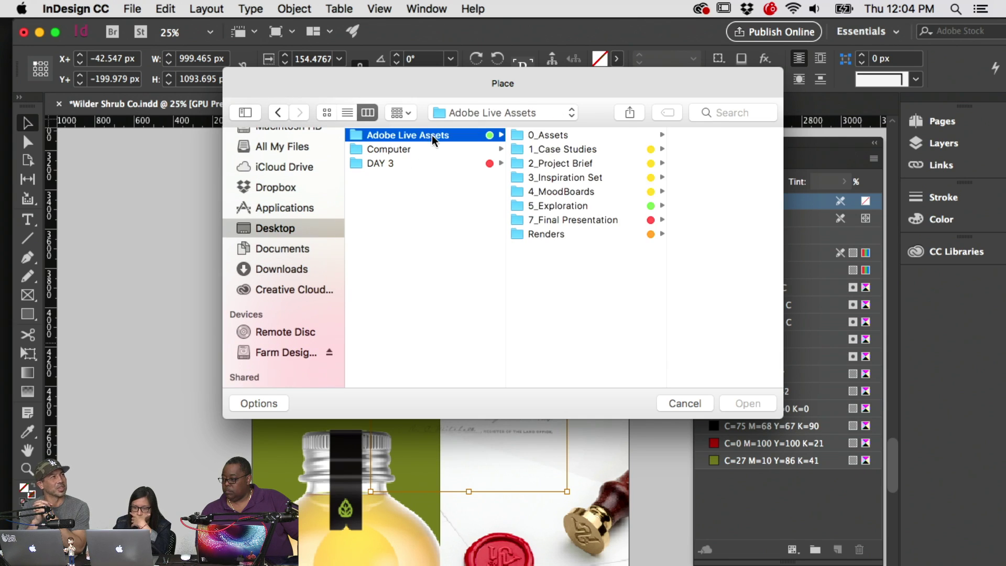
{"action": "left_click", "coordinate": [471, 163]}
{"action": "left_click", "coordinate": [461, 150]}
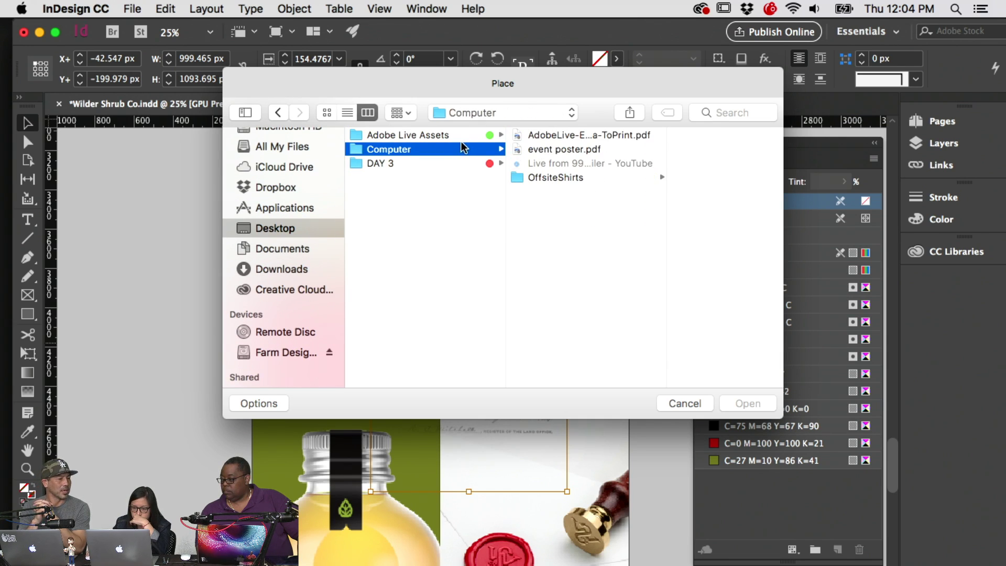
{"action": "left_click", "coordinate": [487, 135]}
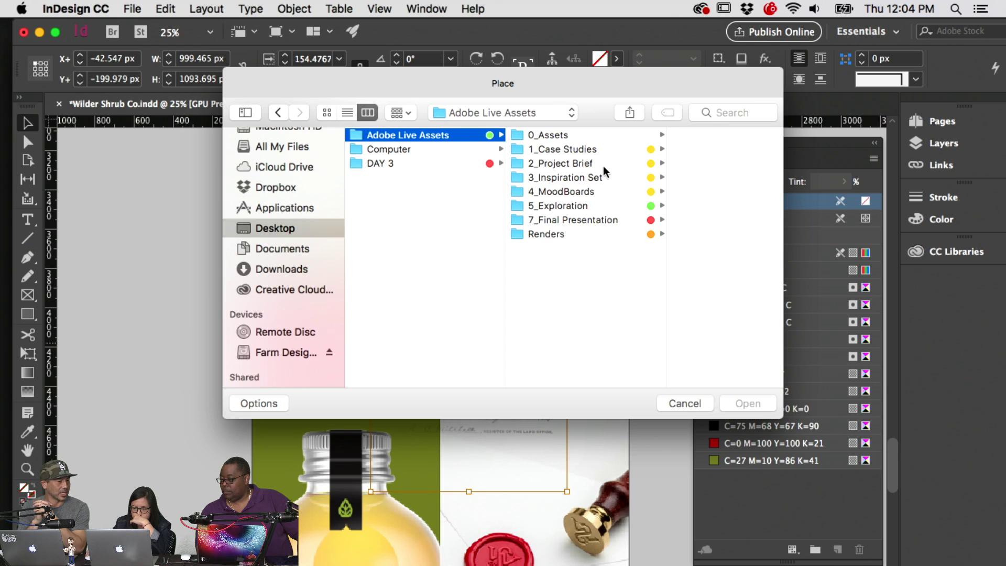
{"action": "left_click", "coordinate": [602, 177]}
{"action": "left_click", "coordinate": [672, 163]}
{"action": "left_click", "coordinate": [612, 149]}
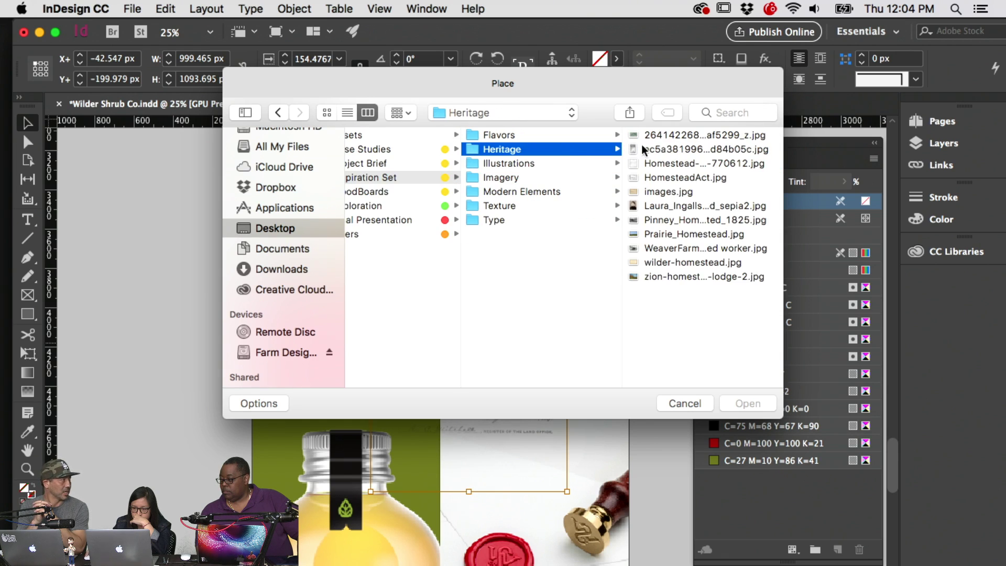
Replace the script texture on the red band with the Pinney_Homestead_erected_1825.jpg cabin photo
{"action": "left_click", "coordinate": [662, 149]}
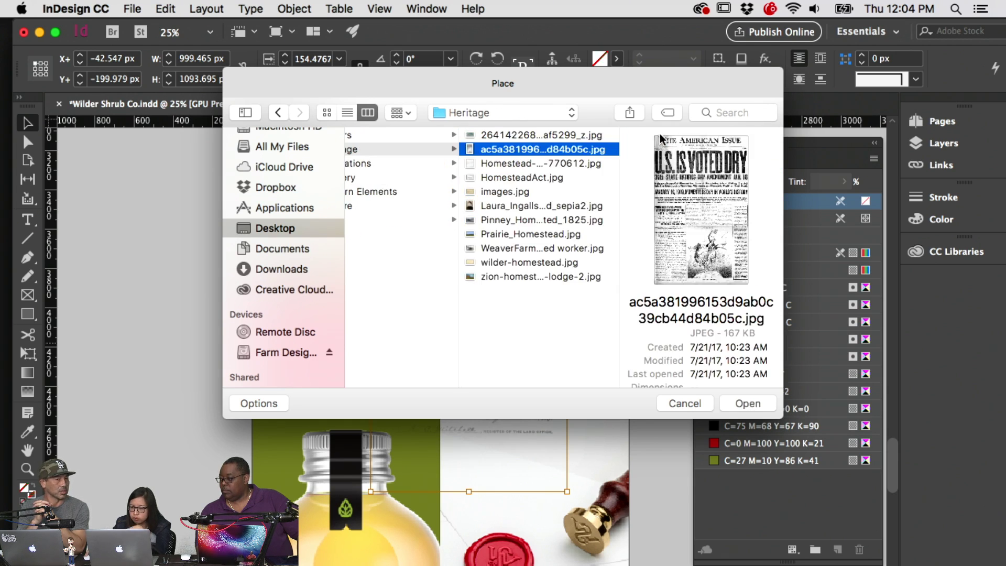
{"action": "key", "text": "Up"}
{"action": "key", "text": "Down"}
{"action": "key", "text": "Down"}
{"action": "key", "text": "Down"}
{"action": "key", "text": "Down"}
{"action": "key", "text": "Down"}
{"action": "key", "text": "Down"}
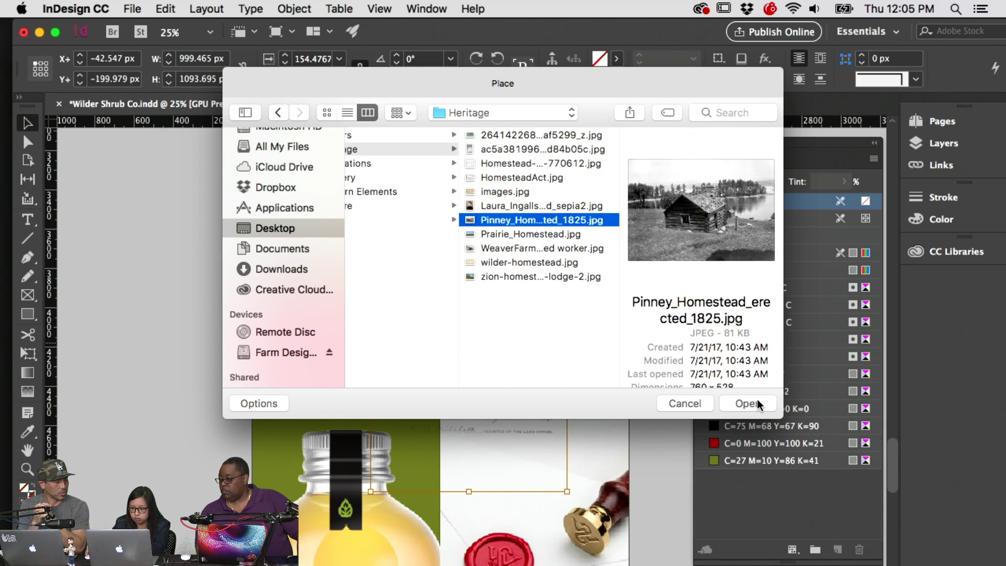
{"action": "left_click", "coordinate": [742, 403]}
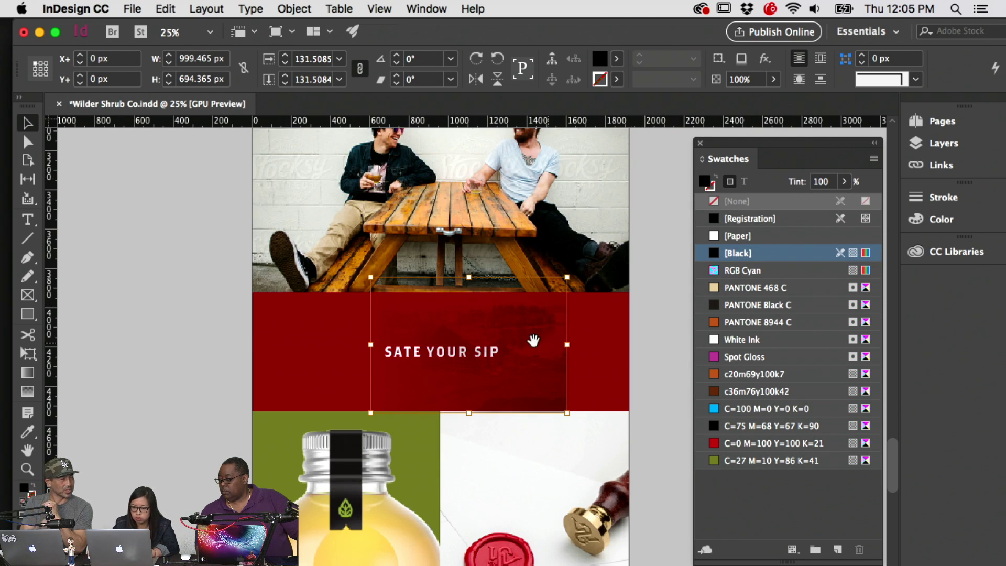
Move the cabin image flush with the red band's right edge and widen its frame leftward to 1083.5 px
{"action": "left_click_drag", "start_coordinate": [556, 363], "coordinate": [619, 366]}
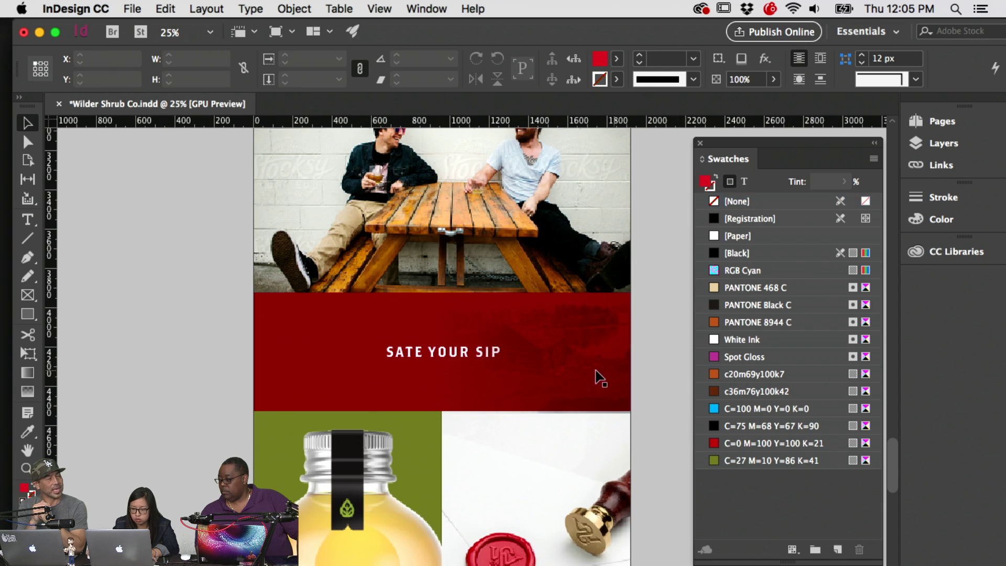
{"action": "key", "text": "w"}
{"action": "mouse_move", "coordinate": [434, 344]}
{"action": "left_mouse_down"}
{"action": "mouse_move", "coordinate": [350, 343]}
{"action": "mouse_move", "coordinate": [417, 344]}
{"action": "left_mouse_up"}
{"action": "key", "text": "w"}
{"action": "left_click", "coordinate": [675, 360]}
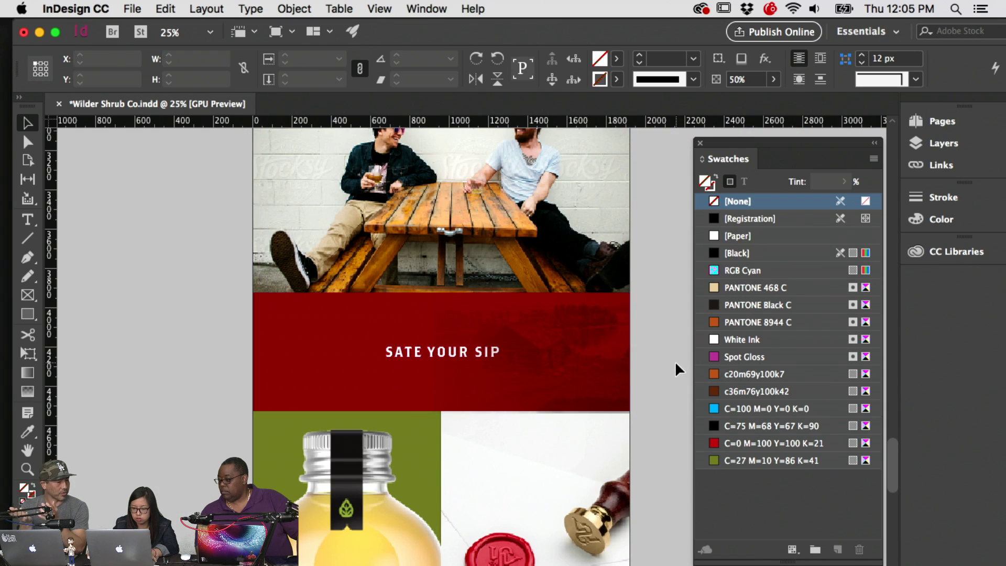
Set the cabin image's opacity to 70% and pull its left frame edge inward to a width of about 988 px
{"action": "left_click", "coordinate": [521, 343]}
{"action": "left_click", "coordinate": [754, 81]}
{"action": "type", "text": "70"}
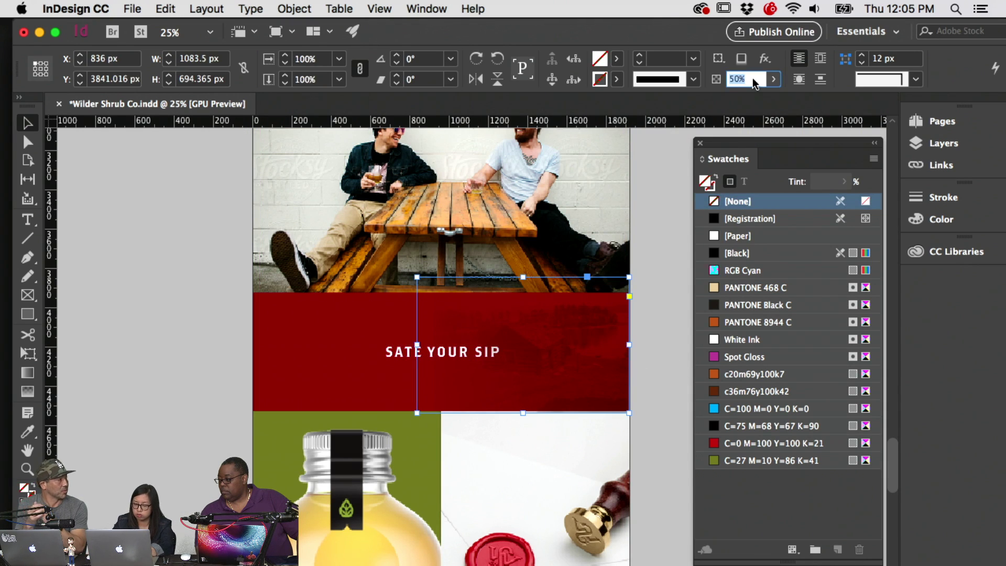
{"action": "key", "text": "Return"}
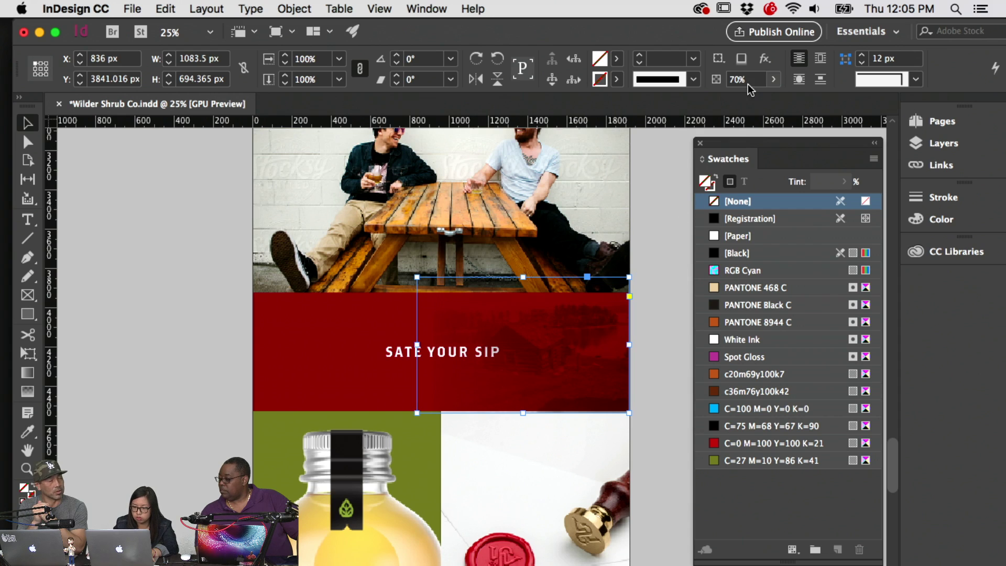
{"action": "left_click", "coordinate": [520, 341]}
{"action": "left_click", "coordinate": [519, 341]}
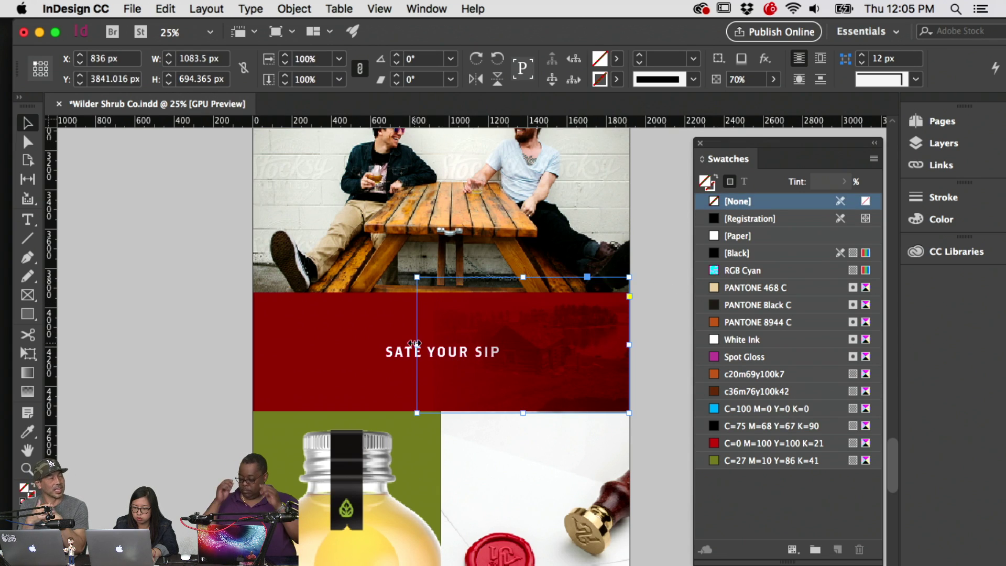
{"action": "left_click", "coordinate": [681, 342]}
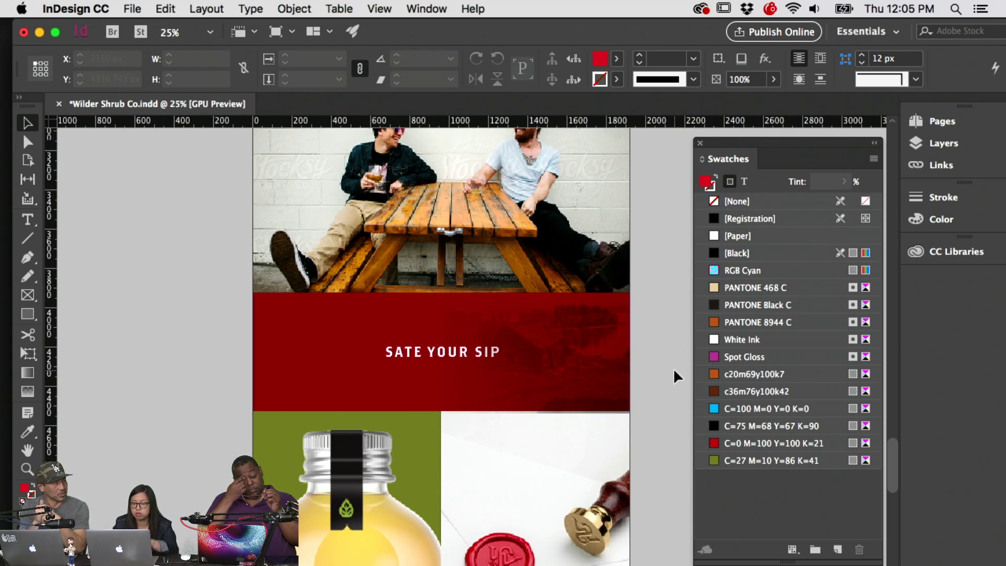
Bring the faded cabin image into the white Wilder Shrub Co. logo section and extend its frame upward to about 1145 px tall
{"action": "scroll", "coordinate": [673, 369], "scroll_direction": "up", "scroll_amount": 5}
{"action": "scroll", "coordinate": [674, 369], "scroll_direction": "up", "scroll_amount": 10}
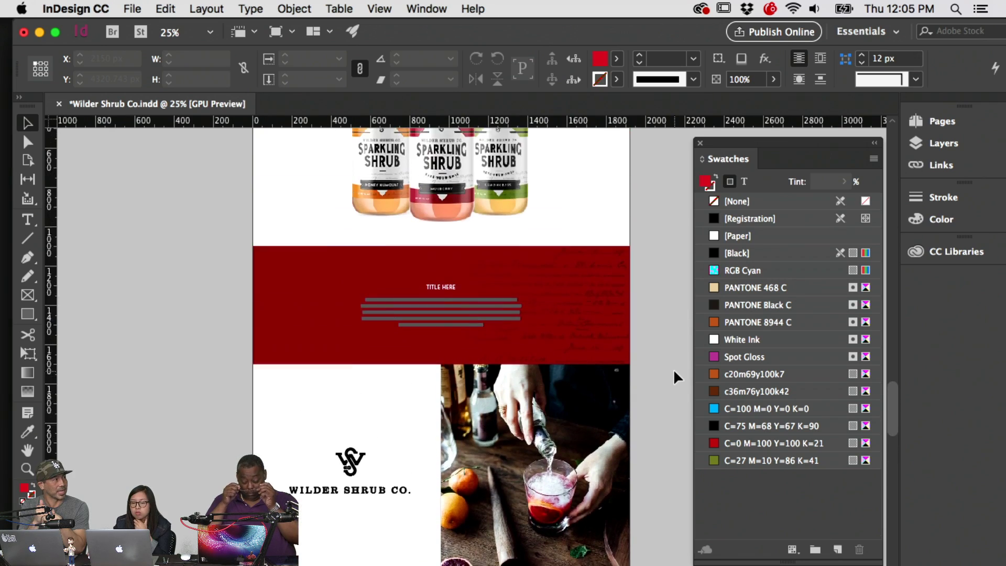
{"action": "scroll", "coordinate": [673, 368], "scroll_direction": "down", "scroll_amount": 7}
{"action": "scroll", "coordinate": [673, 368], "scroll_direction": "down", "scroll_amount": 5}
{"action": "left_click", "coordinate": [530, 352]}
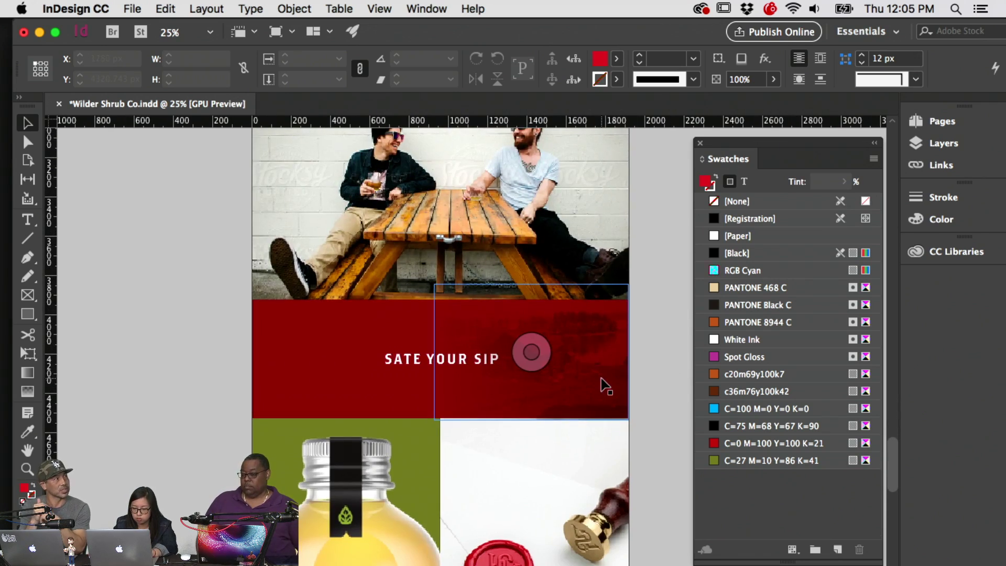
{"action": "scroll", "coordinate": [364, 373], "scroll_direction": "up", "scroll_amount": 12}
{"action": "left_click_drag", "start_coordinate": [466, 370], "coordinate": [334, 398]}
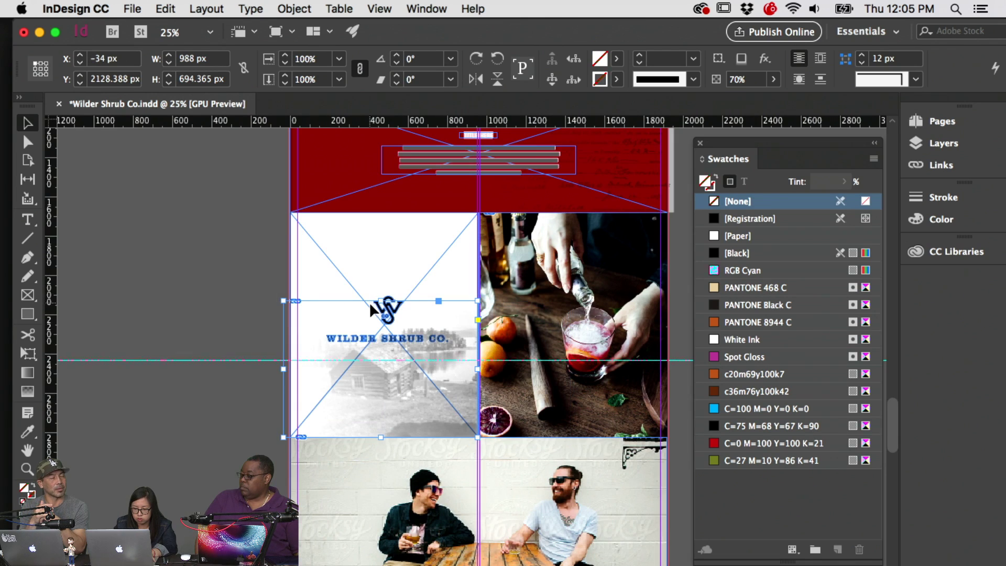
{"action": "left_click_drag", "start_coordinate": [381, 301], "coordinate": [385, 212]}
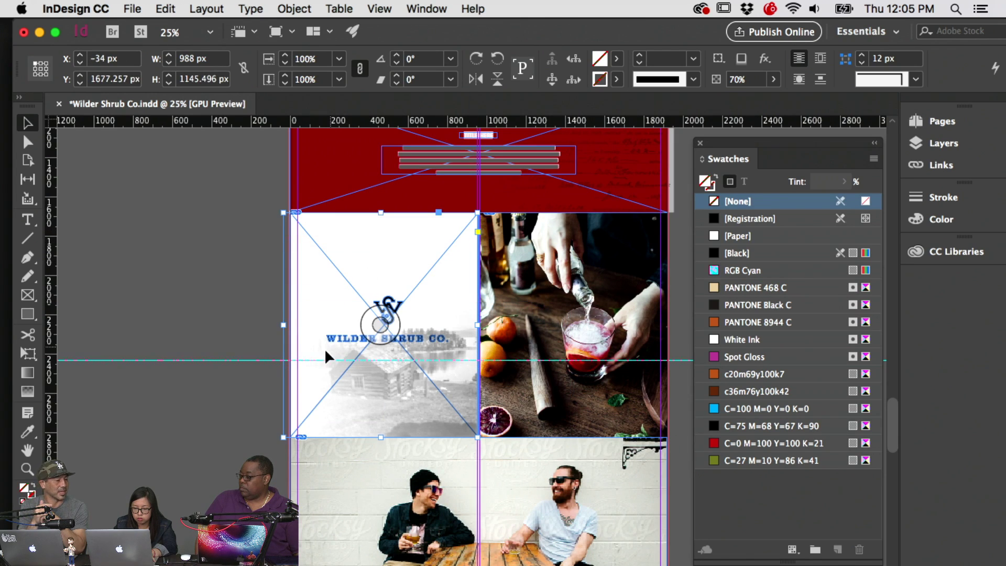
{"action": "left_click_drag", "start_coordinate": [286, 324], "coordinate": [278, 321]}
{"action": "key", "text": "w"}
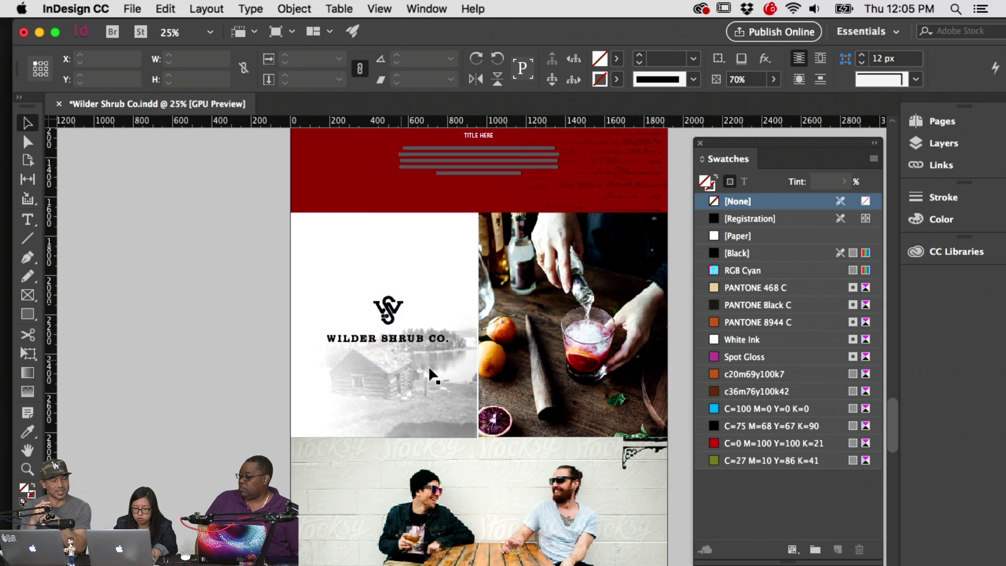
Scale the cabin photo inside the logo section's frame to about 1650 × 1146 px and shift it left
{"action": "left_click", "coordinate": [446, 382]}
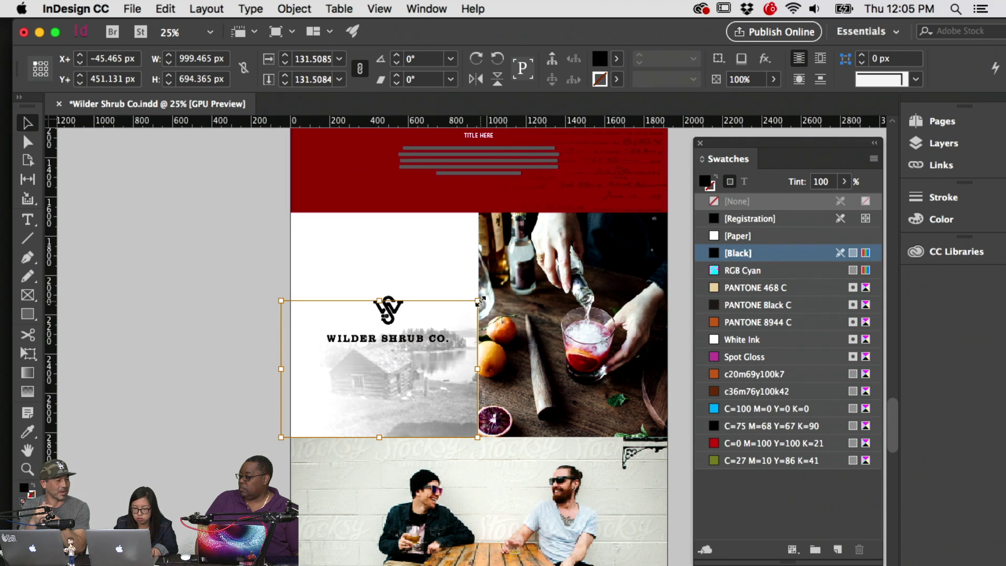
{"action": "left_click_drag", "start_coordinate": [478, 299], "coordinate": [540, 213]}
{"action": "left_click_drag", "start_coordinate": [417, 393], "coordinate": [386, 392]}
Flip the cabin photo inside the white Wilder Shrub Co. logo section horizontally
{"action": "right_click", "coordinate": [386, 392]}
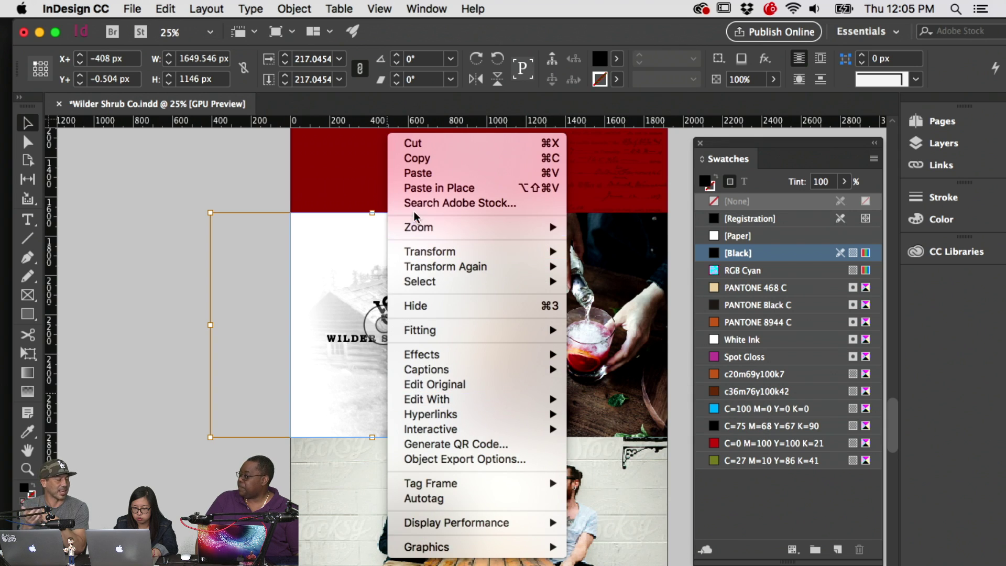
{"action": "left_click", "coordinate": [322, 409]}
{"action": "right_click", "coordinate": [350, 396]}
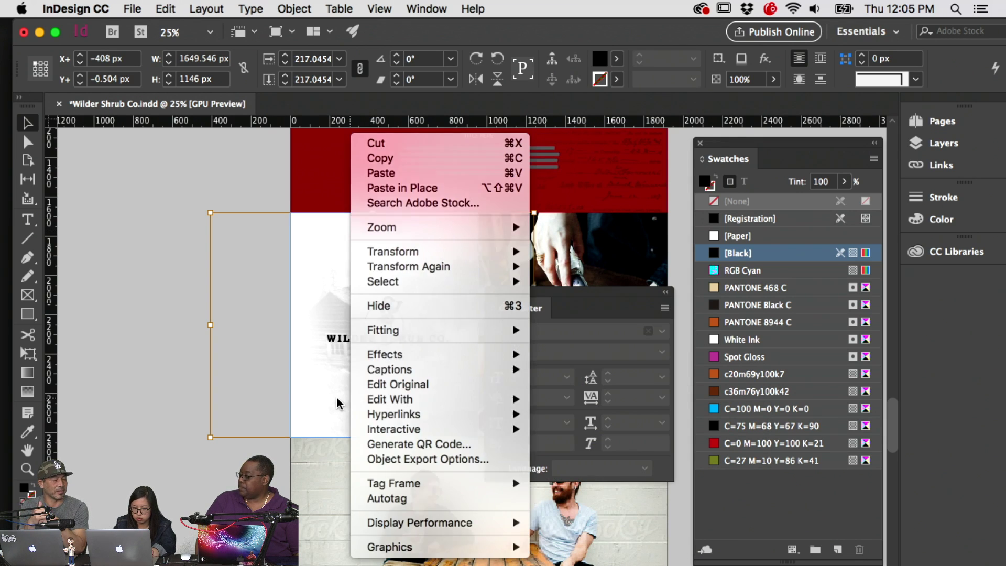
{"action": "left_click", "coordinate": [338, 403]}
{"action": "right_click", "coordinate": [343, 404]}
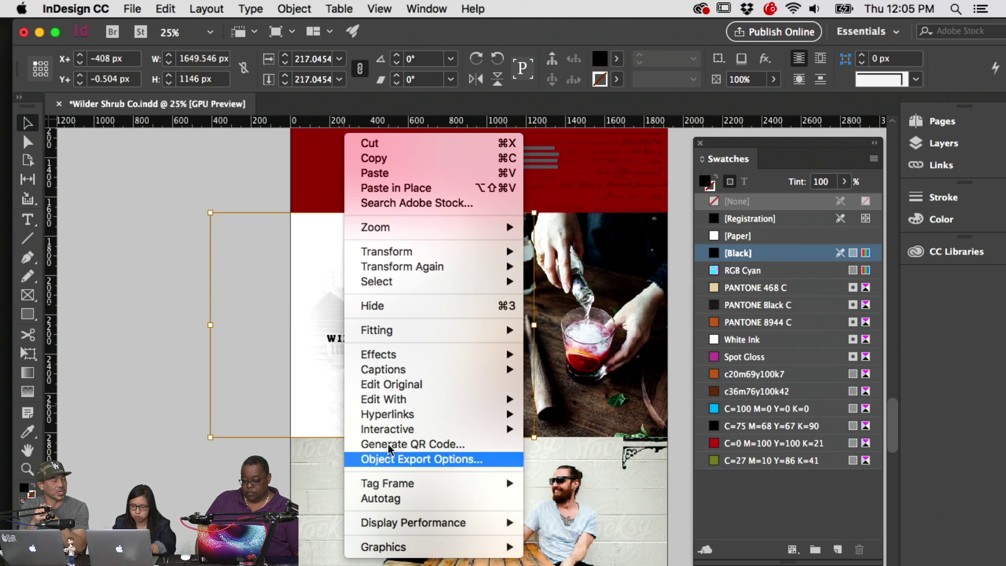
{"action": "mouse_move", "coordinate": [398, 252]}
{"action": "left_click", "coordinate": [578, 377]}
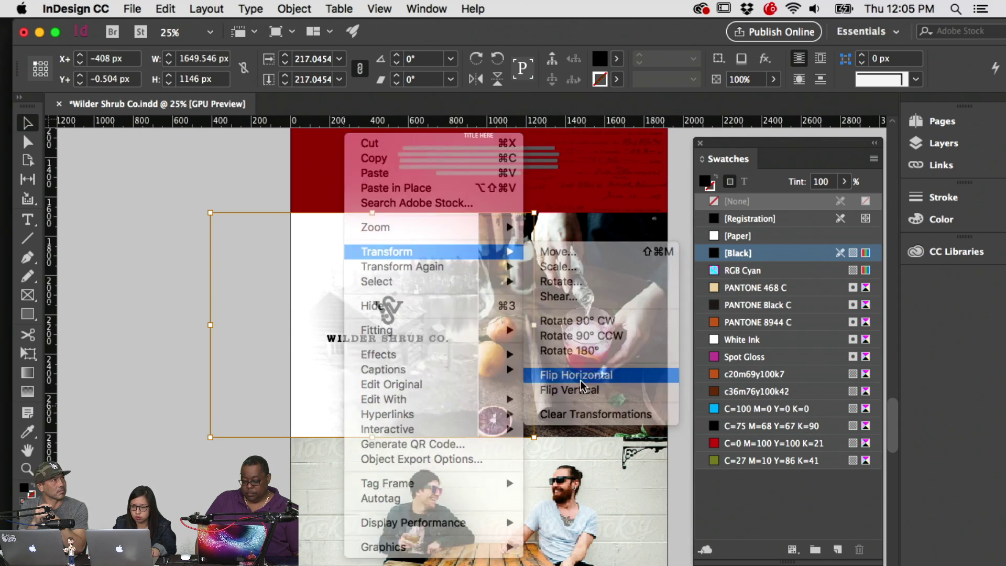
Shift the flipped cabin photo back into the logo section's frame, to an X offset of about 1112 px
{"action": "key", "text": "w"}
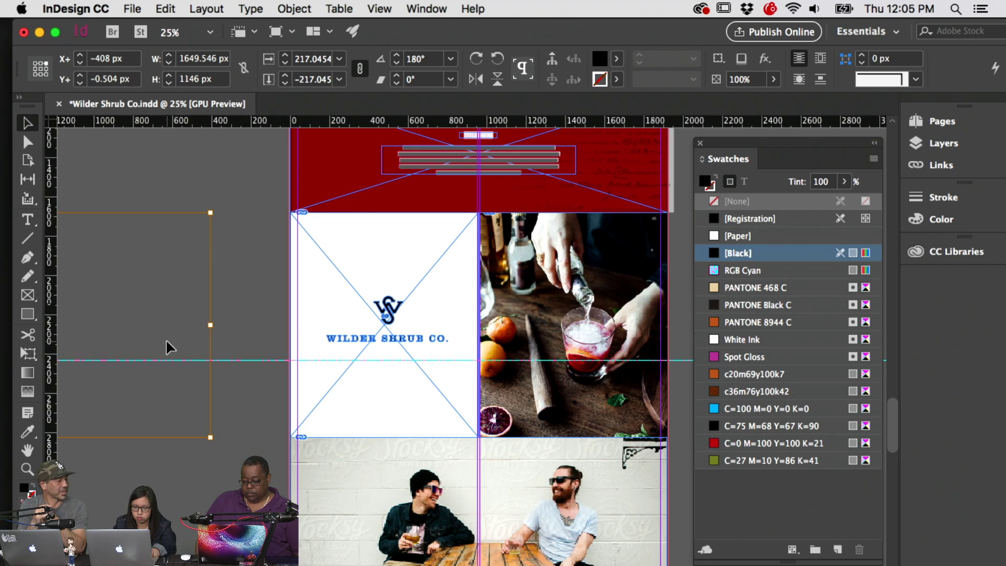
{"action": "left_click_drag", "start_coordinate": [212, 335], "coordinate": [503, 342]}
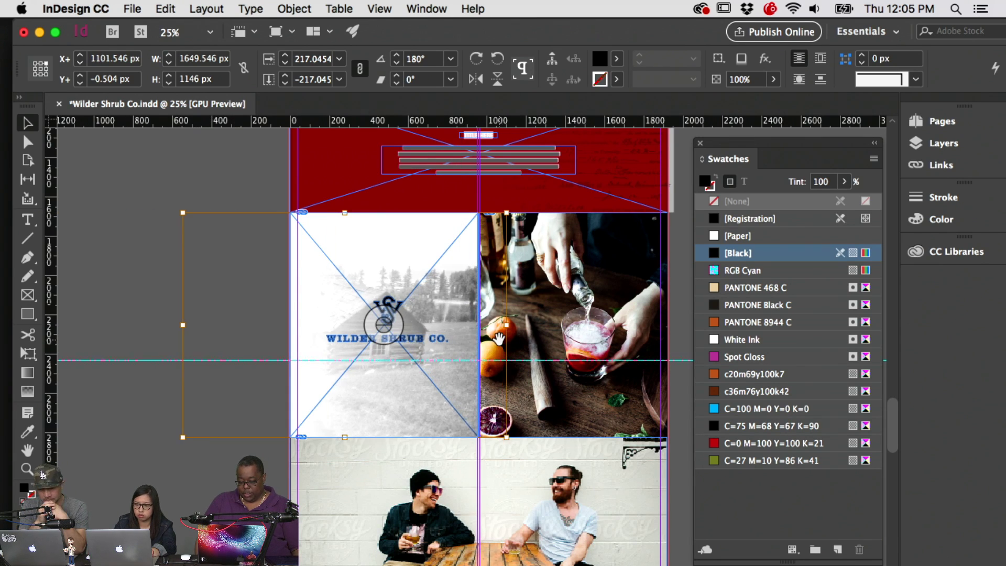
{"action": "key", "text": "shift+Right"}
{"action": "key", "text": "shift+Right"}
{"action": "key", "text": "shift+Right"}
{"action": "key", "text": "shift+Down"}
{"action": "key", "text": "shift+Down"}
{"action": "key", "text": "shift+Down"}
{"action": "key", "text": "shift+Up"}
{"action": "key", "text": "shift+Up"}
{"action": "key", "text": "shift+Up"}
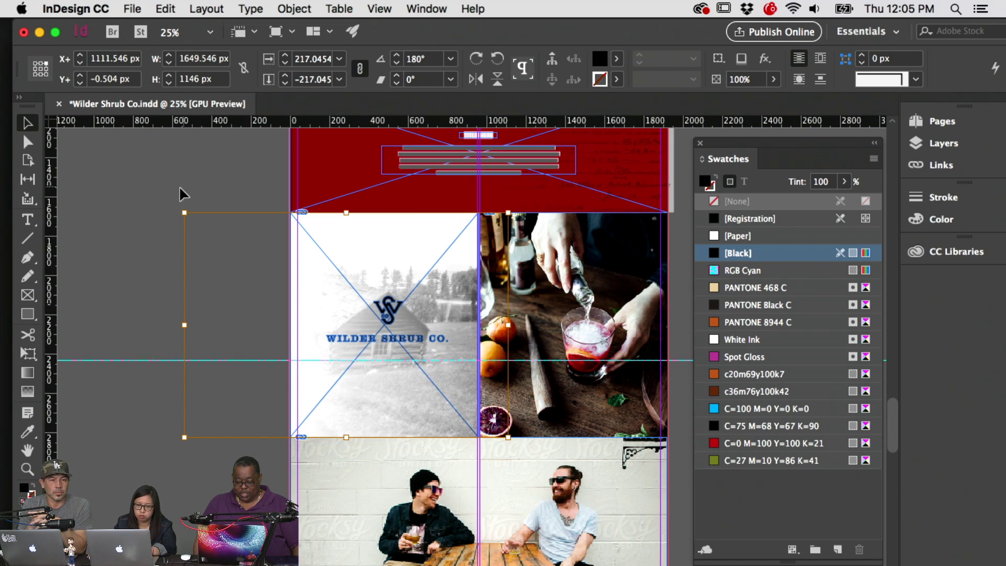
Scale the cabin photo down to about 1212 × 850 px, keeping its lower edge aligned with the logo section's frame
{"action": "left_click_drag", "start_coordinate": [184, 212], "coordinate": [272, 269]}
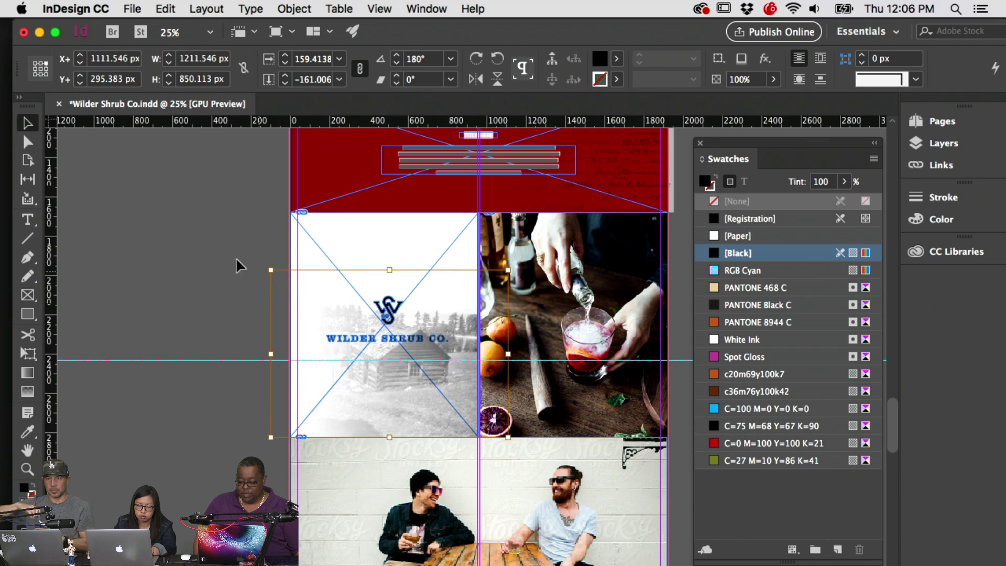
{"action": "left_click", "coordinate": [198, 231]}
{"action": "key", "text": "w"}
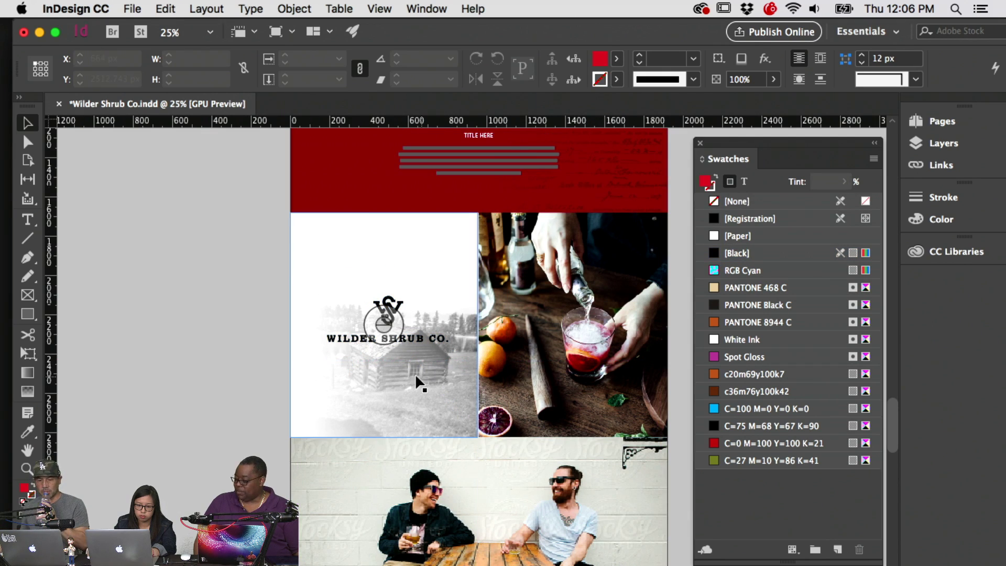
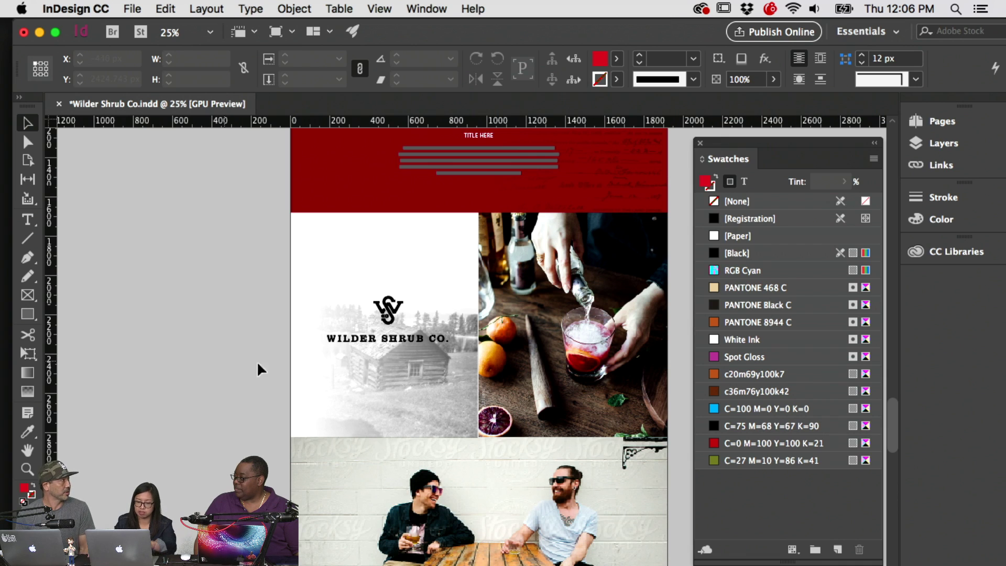
Move the cabin photo down inside the logo section's frame to a Y offset of about 429 px
{"action": "key", "text": "w"}
{"action": "key", "text": "w"}
{"action": "left_click", "coordinate": [396, 397]}
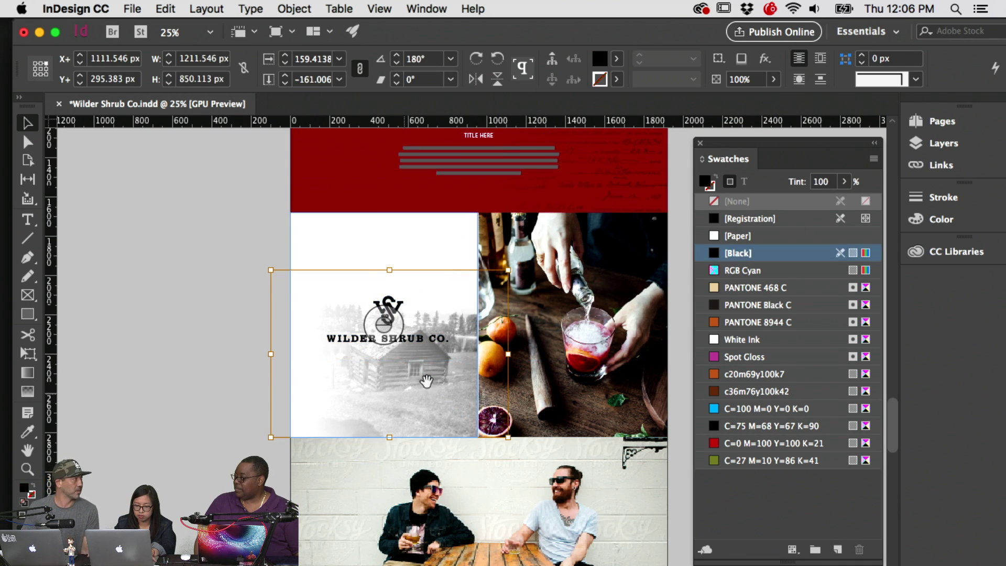
{"action": "left_click", "coordinate": [294, 9]}
{"action": "key", "text": "Escape"}
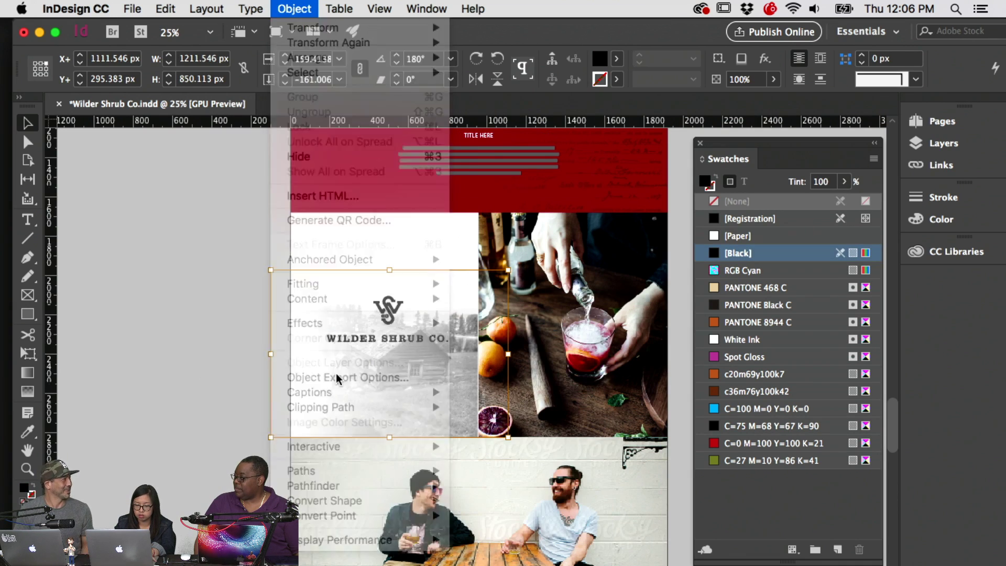
{"action": "double_click", "coordinate": [393, 393]}
{"action": "double_click", "coordinate": [396, 393]}
{"action": "left_click_drag", "start_coordinate": [407, 381], "coordinate": [408, 407]}
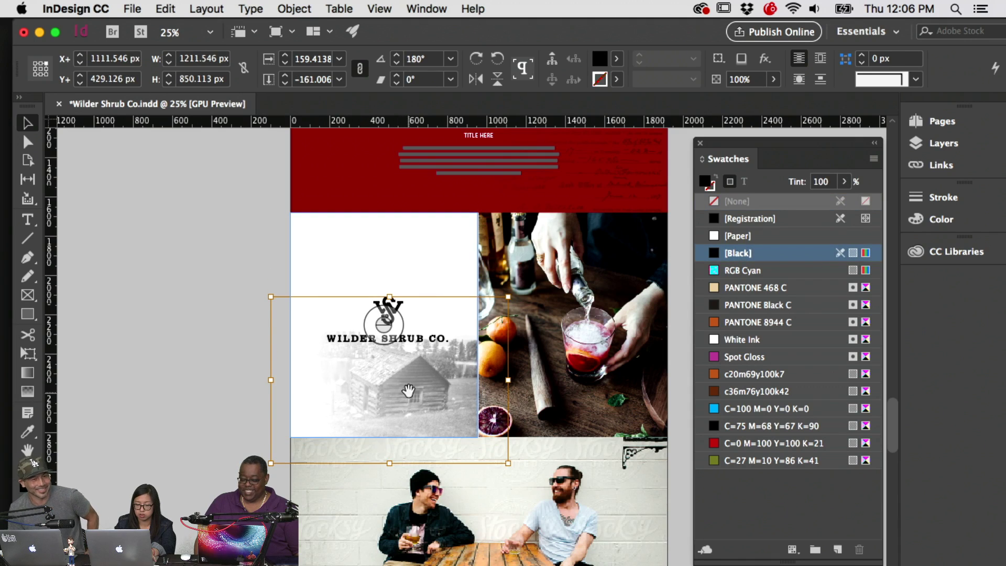
Scale the cabin photo to about 1020 × 716 px and lower it beneath the Wilder Shrub Co. name
{"action": "key", "text": "super+shift+a"}
{"action": "left_click", "coordinate": [394, 392]}
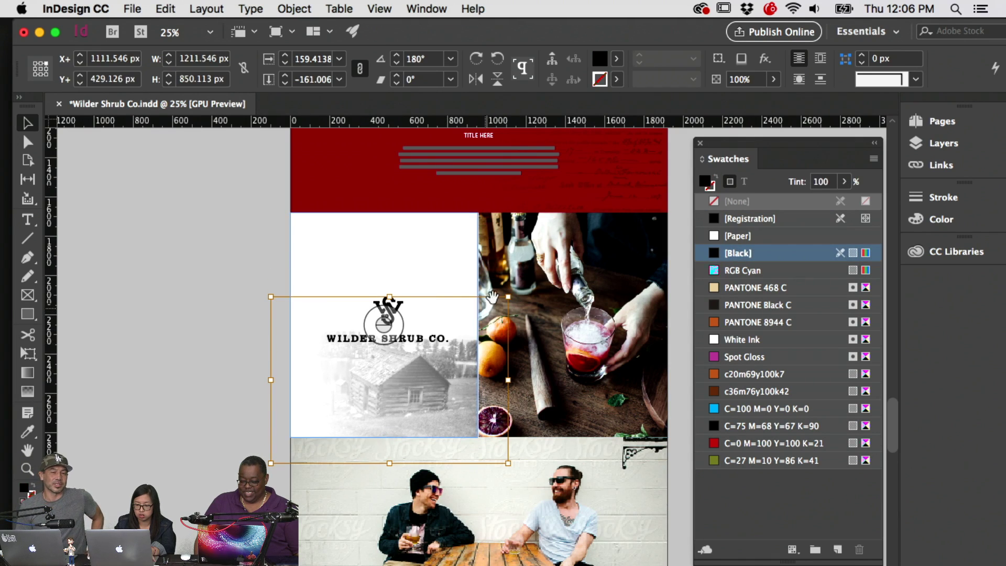
{"action": "left_click_drag", "start_coordinate": [511, 296], "coordinate": [490, 310]}
{"action": "left_click_drag", "start_coordinate": [405, 396], "coordinate": [405, 410]}
{"action": "left_click", "coordinate": [211, 363]}
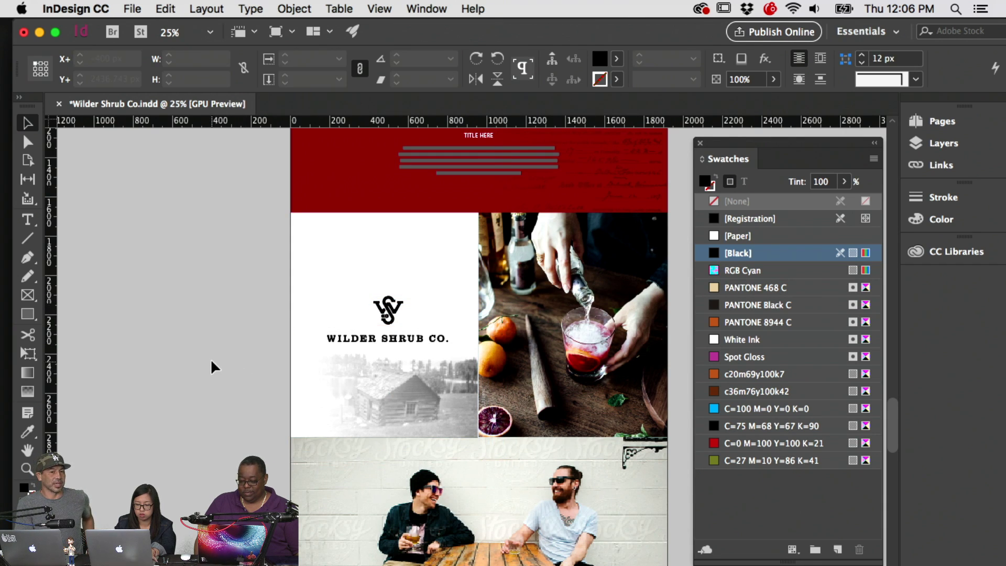
Apply a linear gradient feather at 90° to the cabin photo and shift the gradient midpoint toward the transparent stop
{"action": "left_click", "coordinate": [463, 394]}
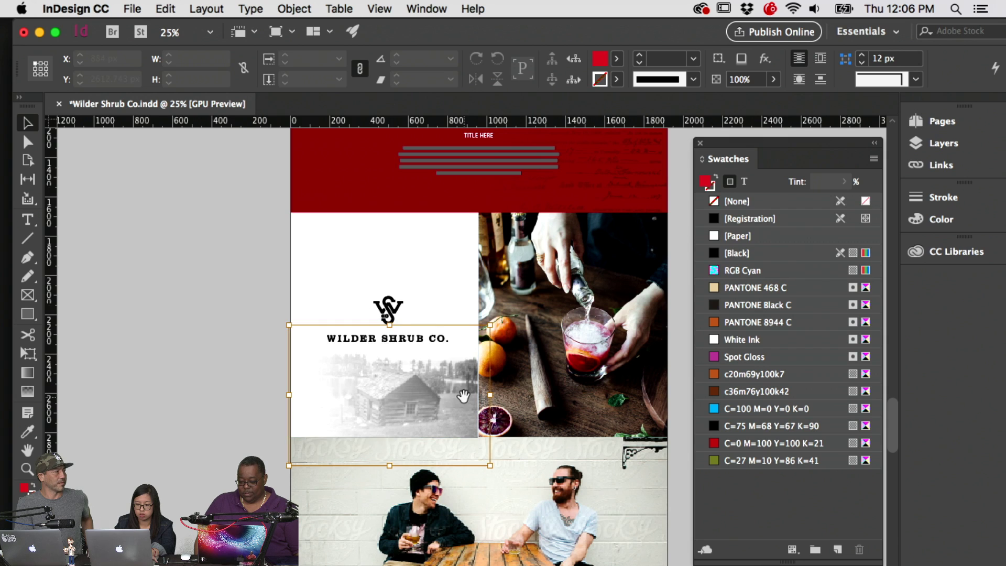
{"action": "left_click", "coordinate": [294, 9]}
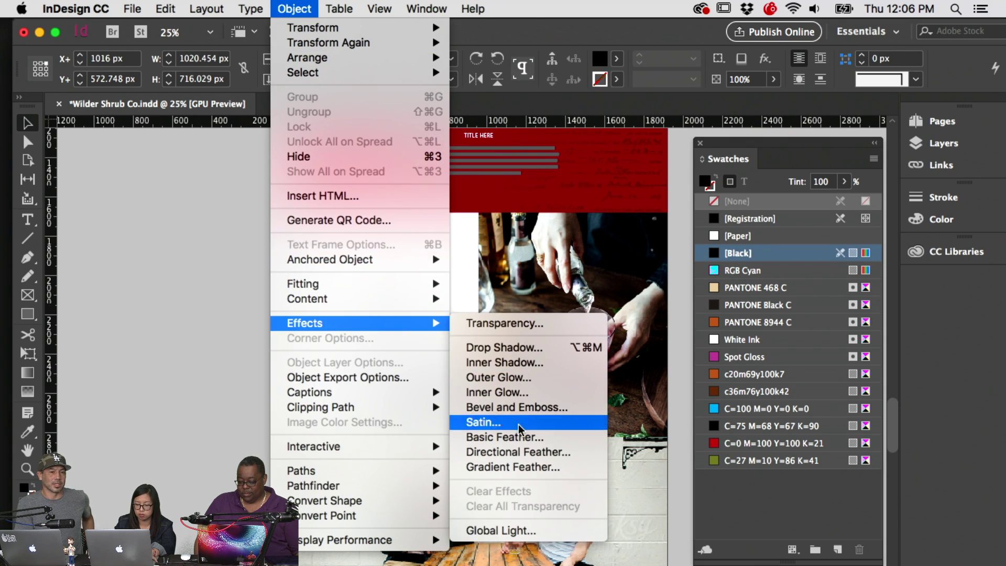
{"action": "left_click", "coordinate": [515, 461]}
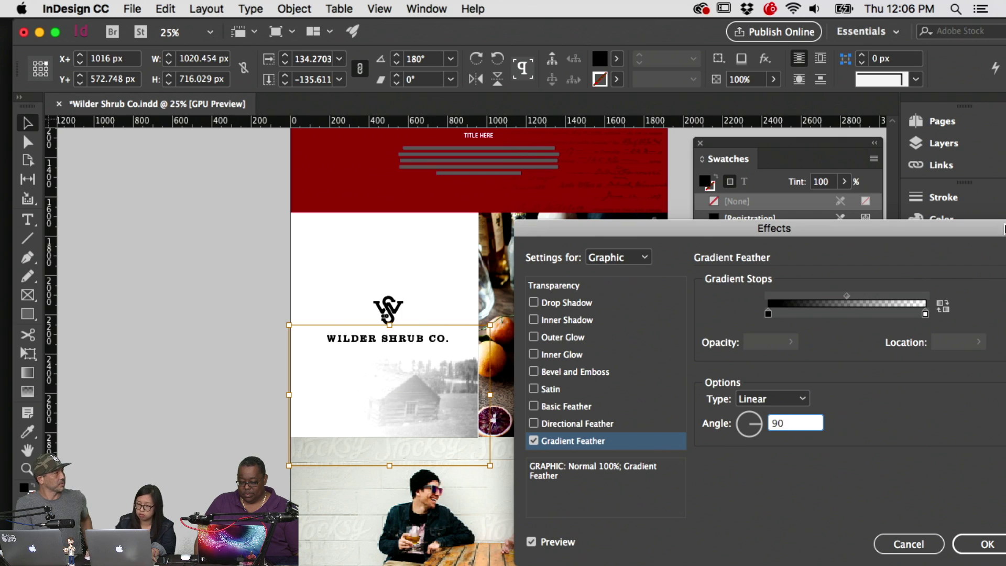
{"action": "key", "text": "Tab"}
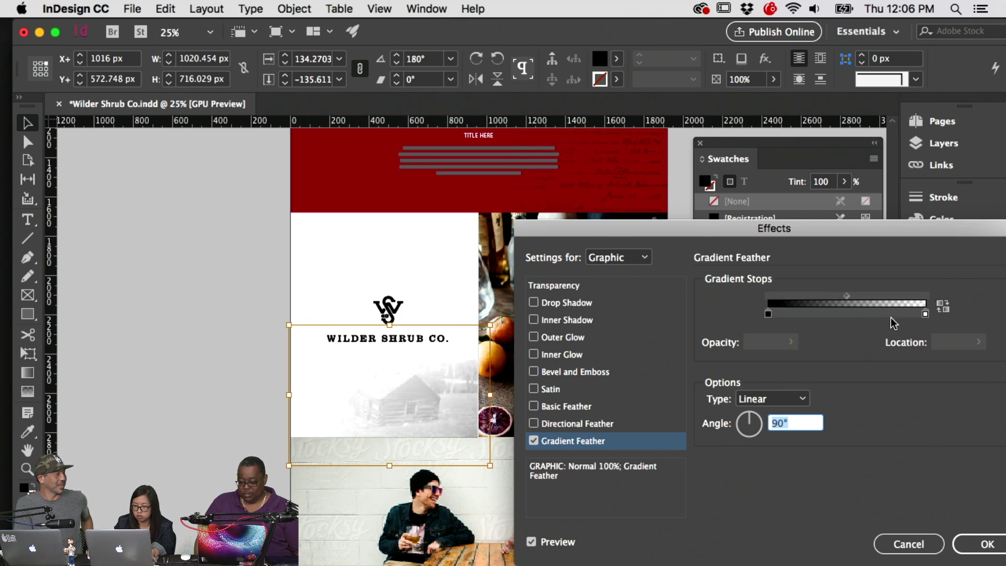
{"action": "left_click_drag", "start_coordinate": [850, 295], "coordinate": [877, 294]}
{"action": "left_click", "coordinate": [987, 543]}
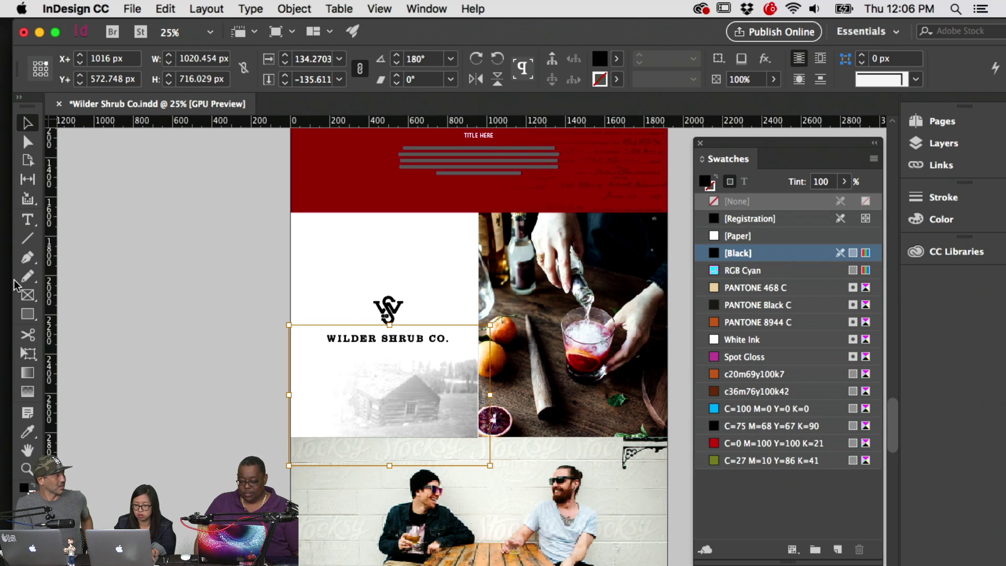
Widen the cabin image's frame to 960 px so it meets the cocktail photo
{"action": "left_click", "coordinate": [121, 284]}
{"action": "left_click", "coordinate": [393, 408]}
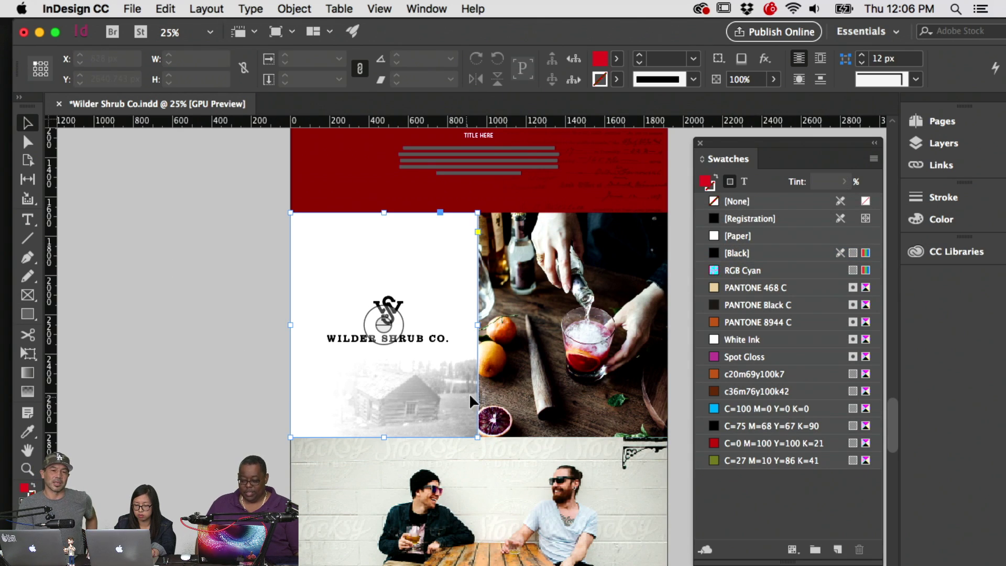
{"action": "left_click_drag", "start_coordinate": [477, 324], "coordinate": [478, 324]}
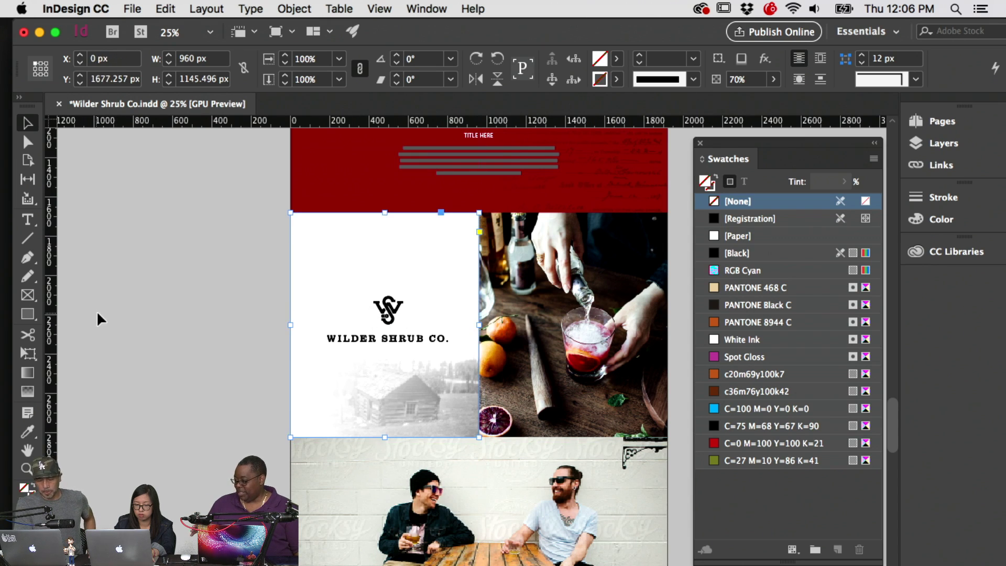
{"action": "left_click", "coordinate": [137, 312]}
Review the lower page sections down to the bottle and wax seal images
{"action": "scroll", "coordinate": [137, 313], "scroll_direction": "right", "scroll_amount": 5}
{"action": "scroll", "coordinate": [136, 312], "scroll_direction": "down", "scroll_amount": 2}
{"action": "scroll", "coordinate": [640, 326], "scroll_direction": "down", "scroll_amount": 6}
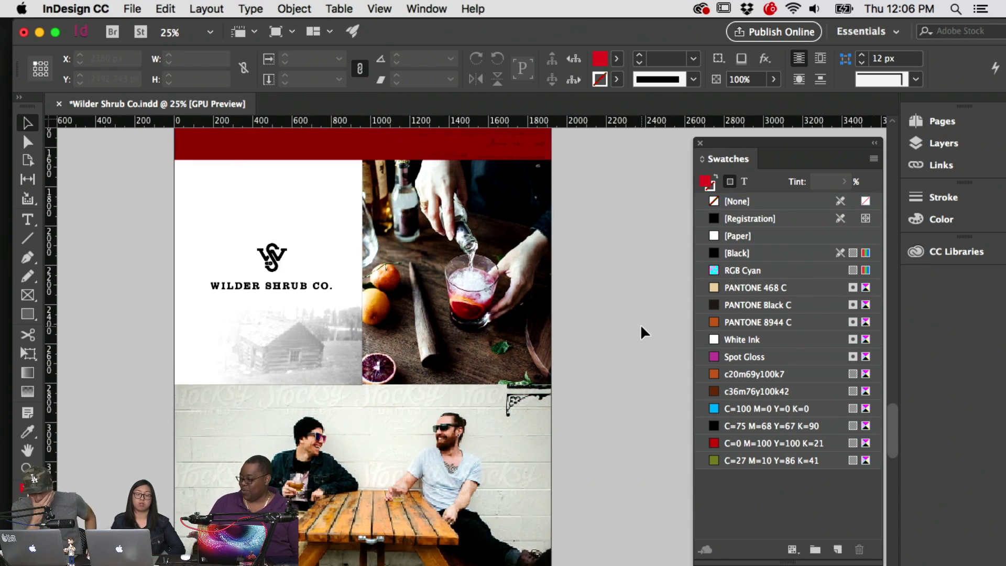
{"action": "scroll", "coordinate": [641, 325], "scroll_direction": "down", "scroll_amount": 10}
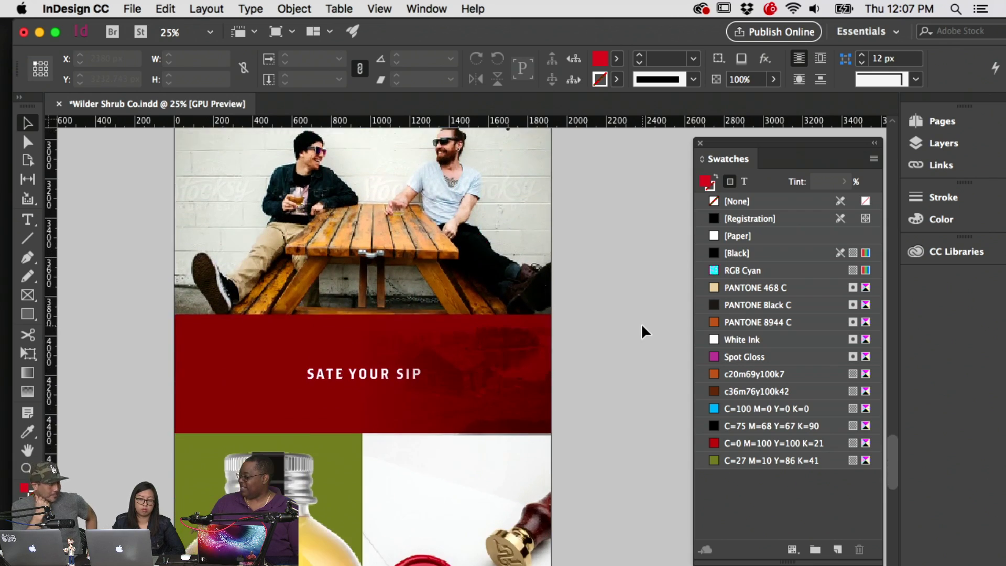
{"action": "scroll", "coordinate": [641, 326], "scroll_direction": "down", "scroll_amount": 1}
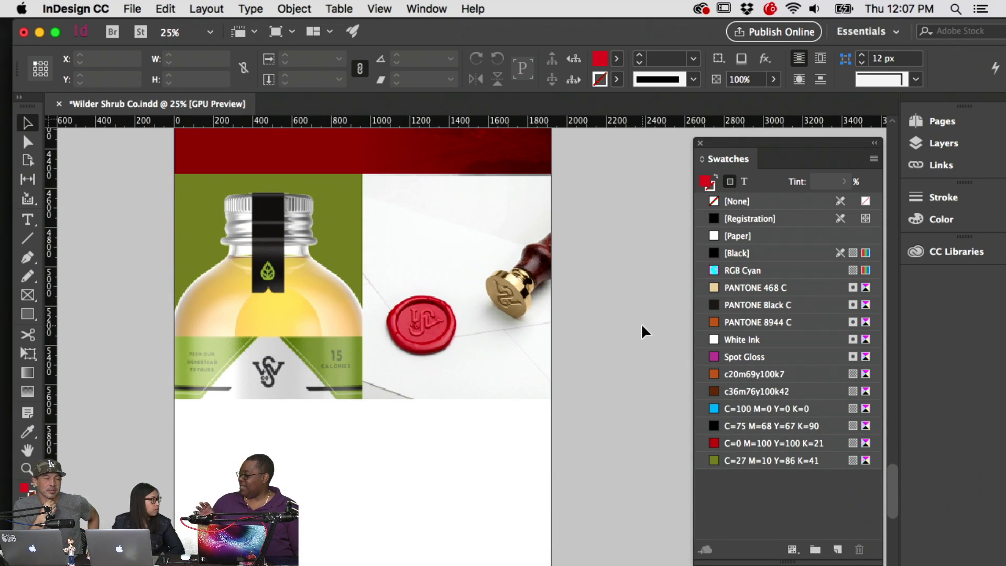
{"action": "scroll", "coordinate": [641, 326], "scroll_direction": "up", "scroll_amount": 1}
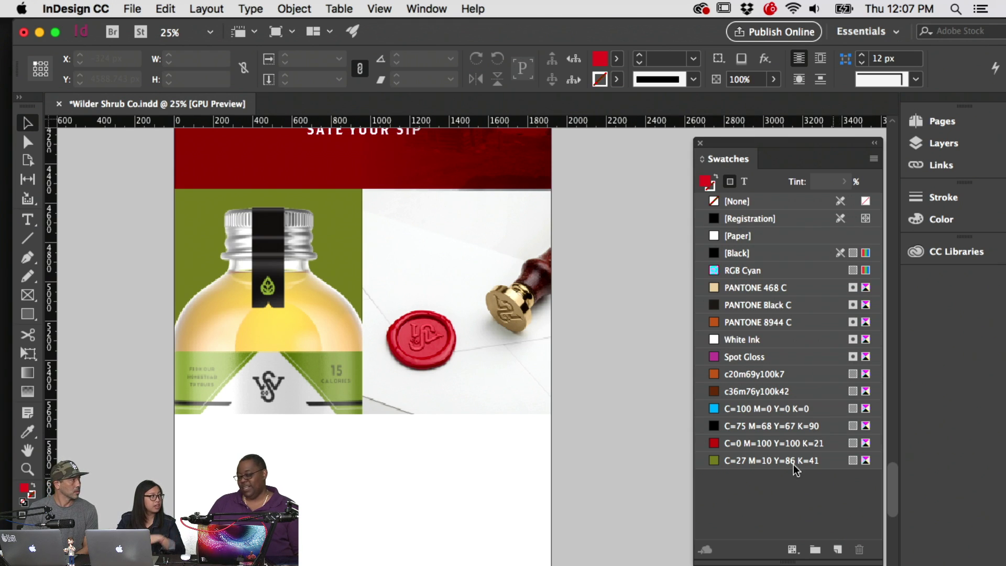
Minimize the InDesign and Illustrator windows and open the Images folder inside DAY 3 > 2_Final Presentation in Finder
{"action": "left_click", "coordinate": [40, 33]}
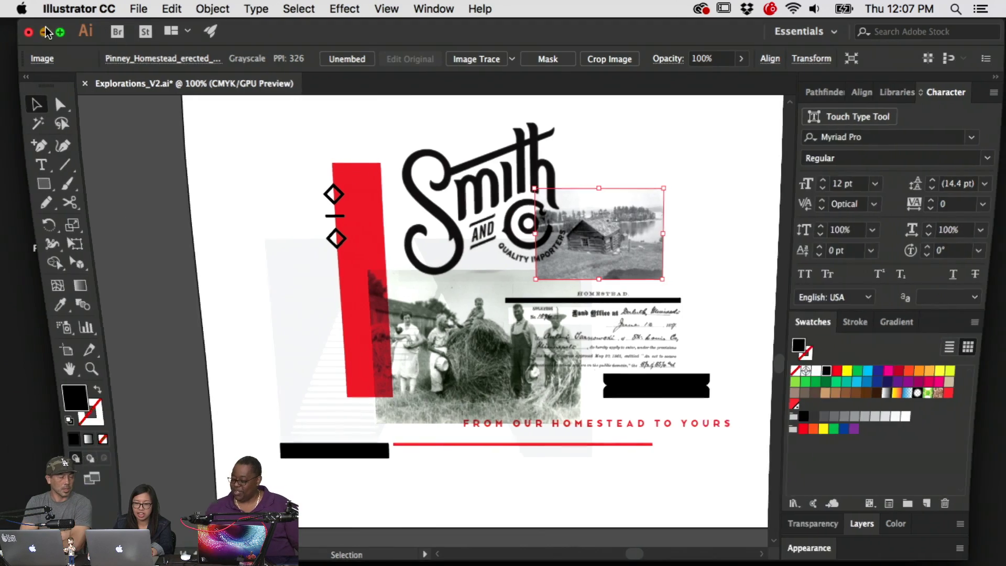
{"action": "left_click", "coordinate": [45, 32]}
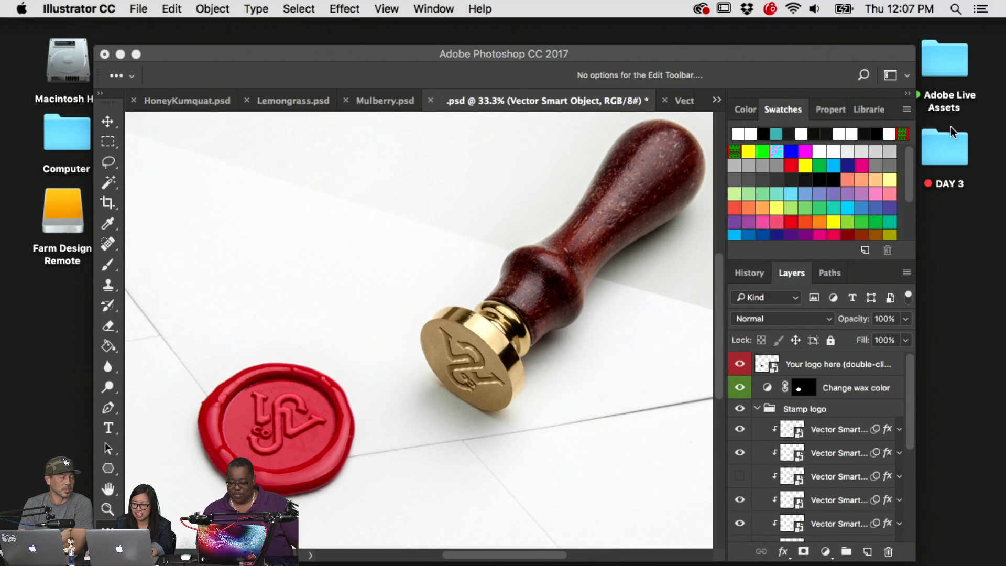
{"action": "double_click", "coordinate": [945, 147]}
{"action": "left_click", "coordinate": [464, 147]}
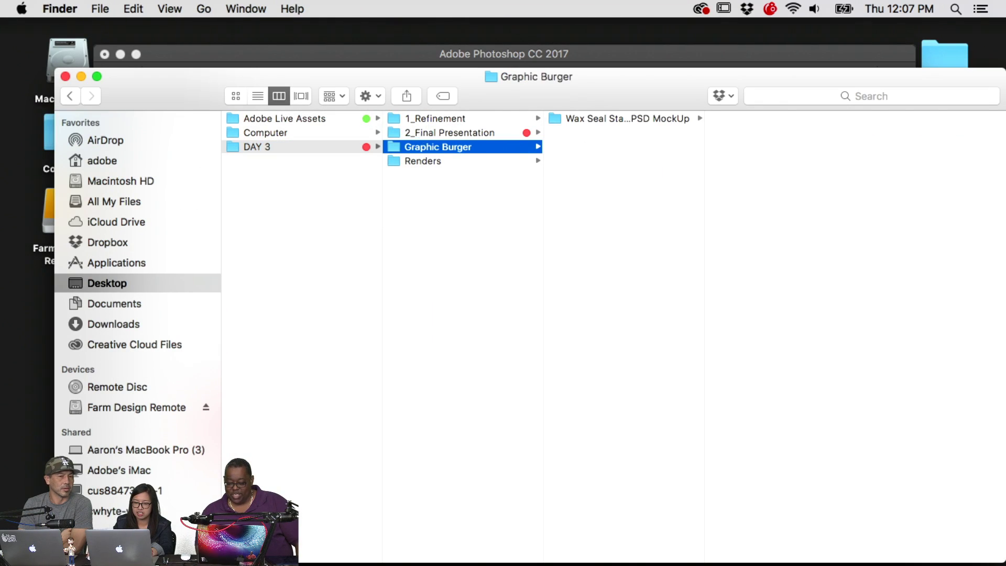
{"action": "left_click", "coordinate": [439, 132]}
{"action": "left_click", "coordinate": [612, 135]}
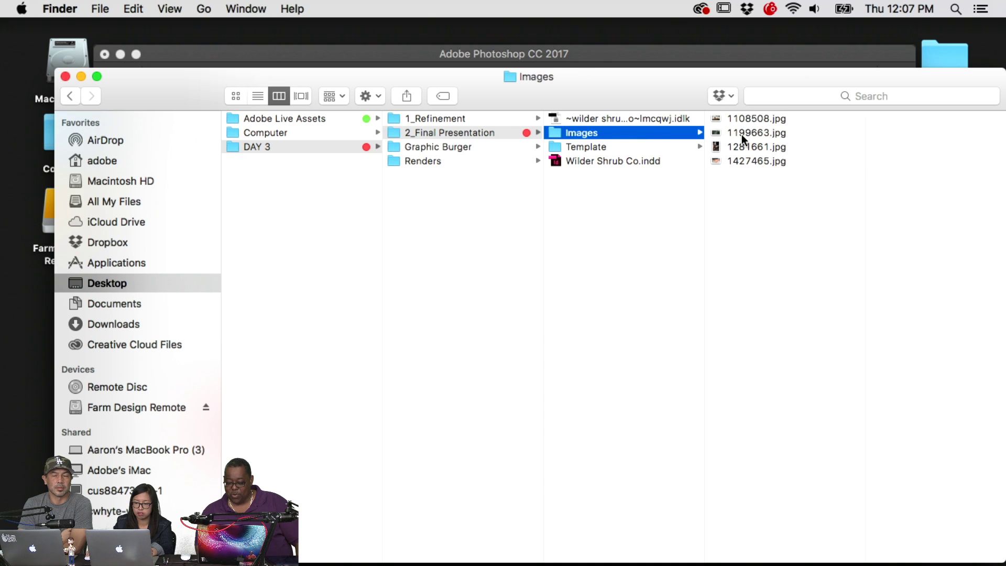
Preview all images in the folder together as thumbnails, and clear the Finder and Photoshop windows from the desktop
{"action": "left_click", "coordinate": [740, 133]}
{"action": "key", "text": "super+a"}
{"action": "key", "text": "space"}
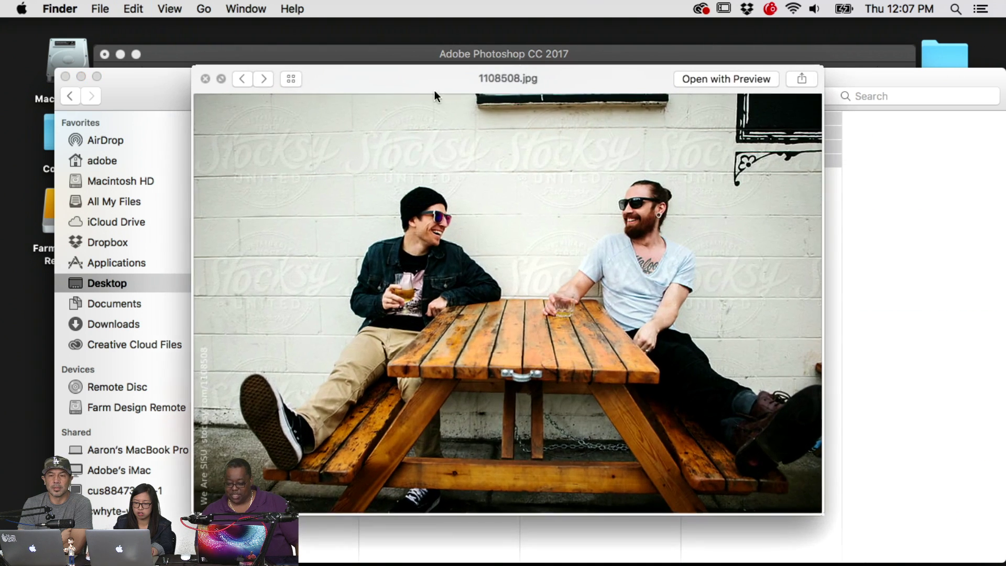
{"action": "left_click", "coordinate": [287, 79]}
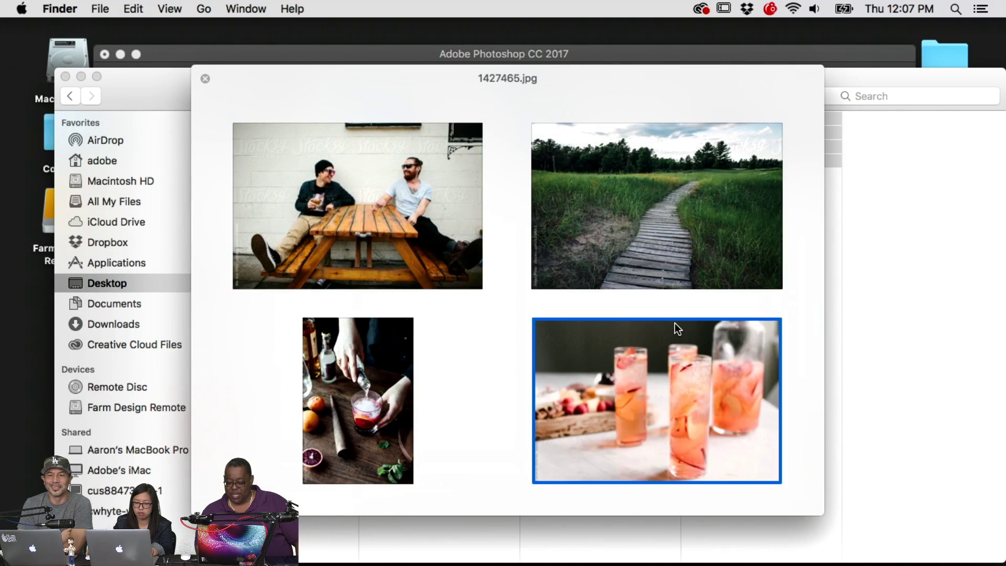
{"action": "key", "text": "space"}
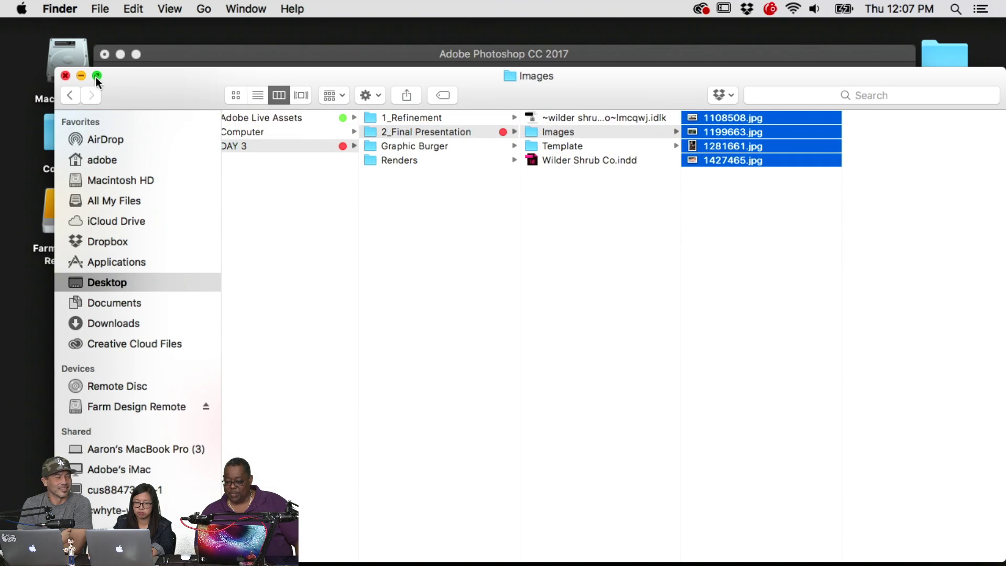
{"action": "left_click", "coordinate": [65, 76]}
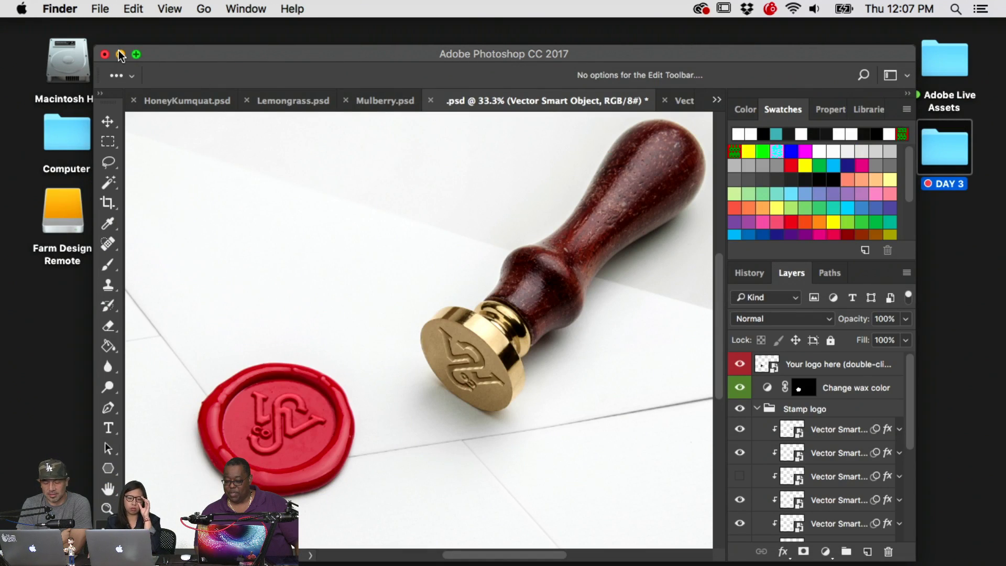
{"action": "left_click", "coordinate": [120, 54]}
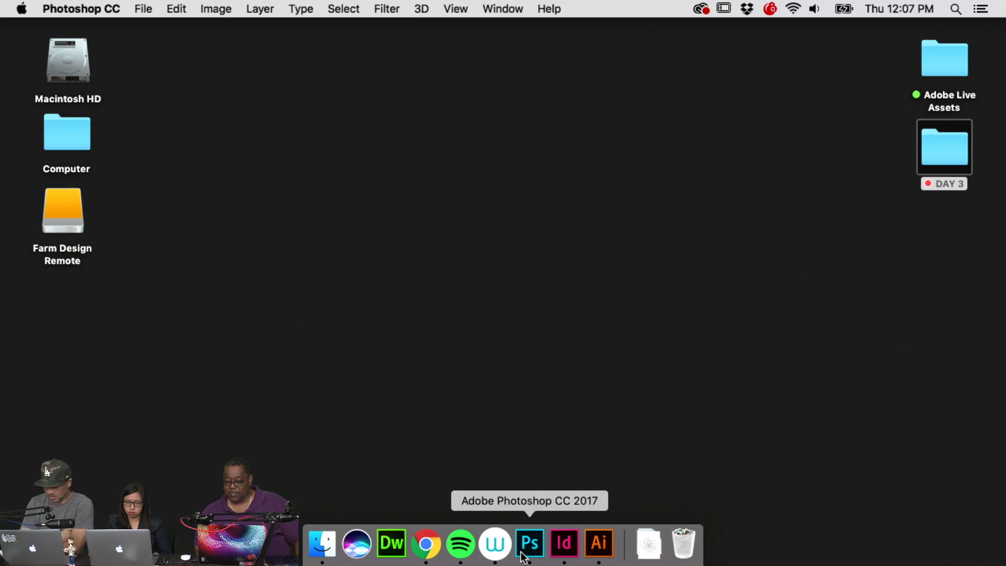
Look at the wax seal mockup in Photoshop, then switch to InDesign and inspect the bottle and wax seal images
{"action": "left_click", "coordinate": [523, 552]}
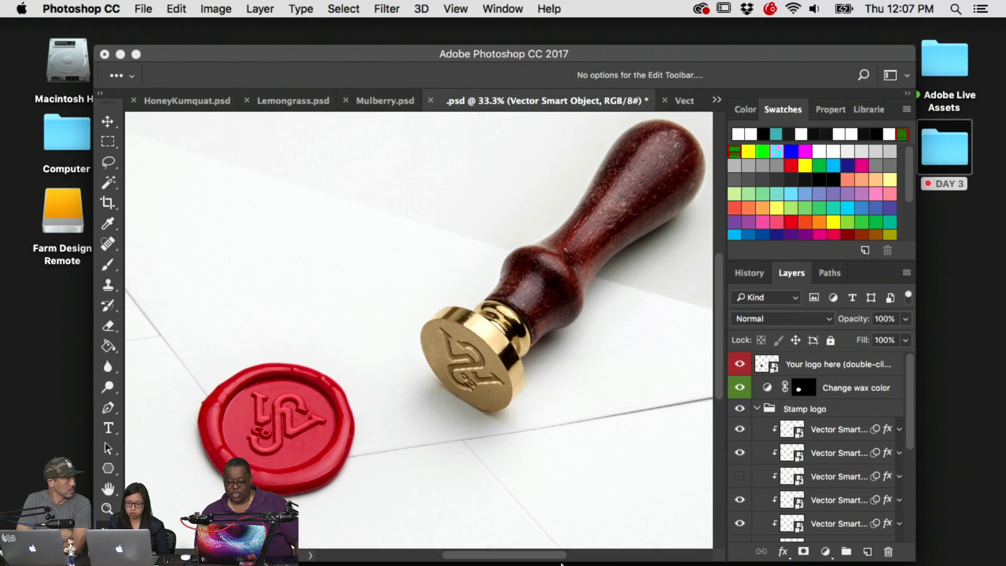
{"action": "left_click", "coordinate": [562, 555]}
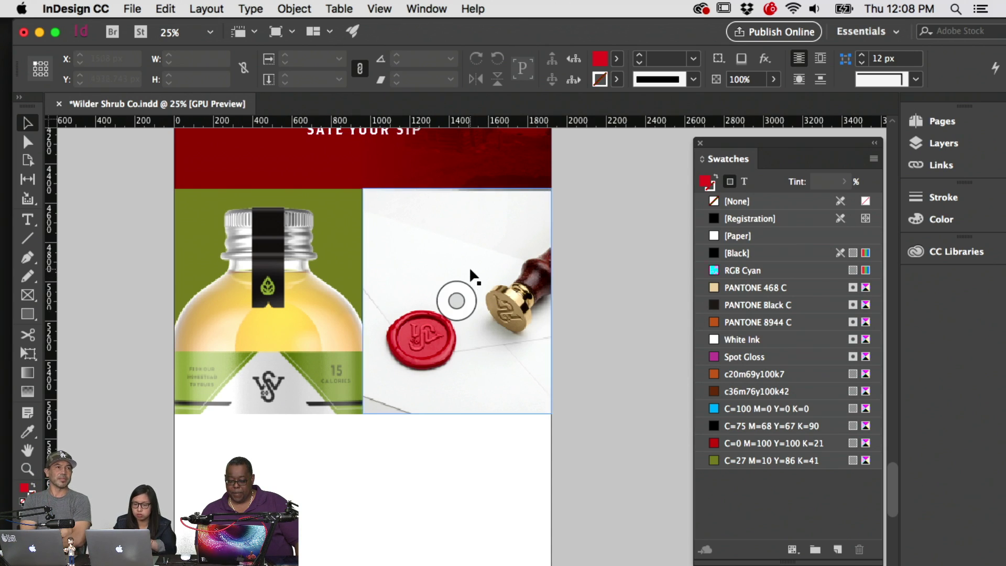
{"action": "left_click", "coordinate": [457, 301]}
{"action": "left_click", "coordinate": [474, 153]}
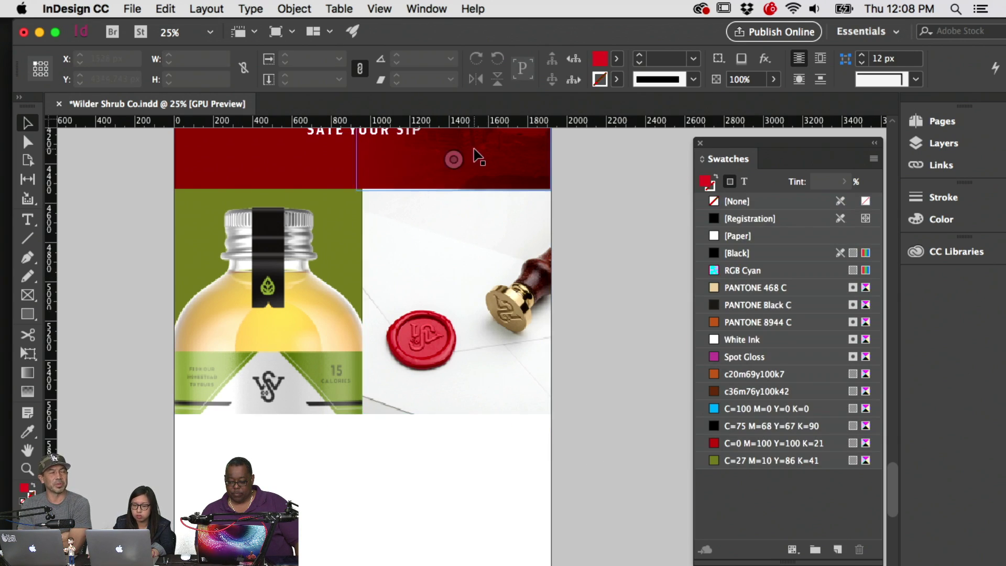
{"action": "left_click_drag", "start_coordinate": [453, 191], "coordinate": [460, 191]}
{"action": "left_click", "coordinate": [595, 230]}
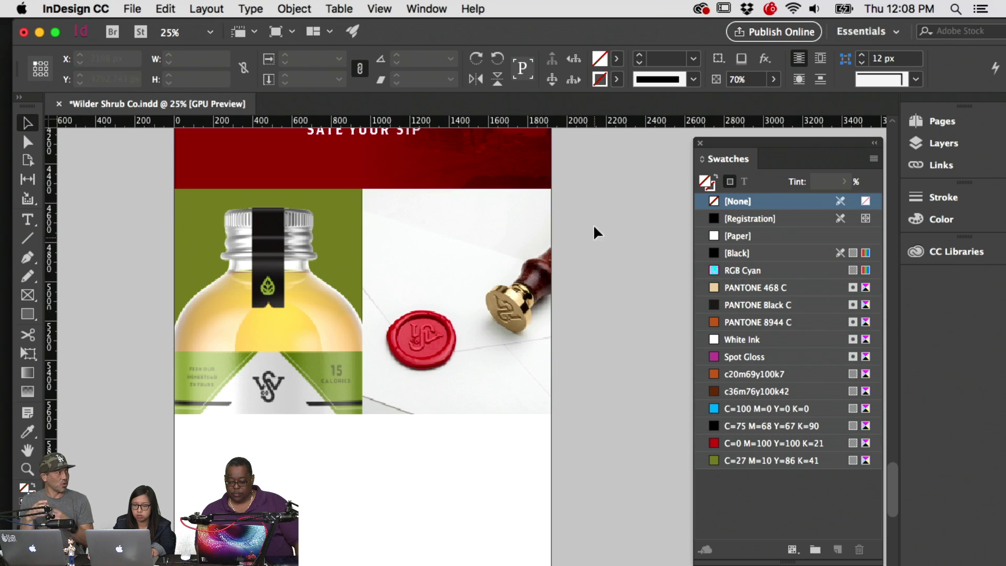
Replace the cabin image in the SATE YOUR SIP banner with the WeaverFarmOhioWheatHarvest1909 JPEG from the Heritage folder
{"action": "left_click_drag", "start_coordinate": [595, 231], "coordinate": [596, 446]}
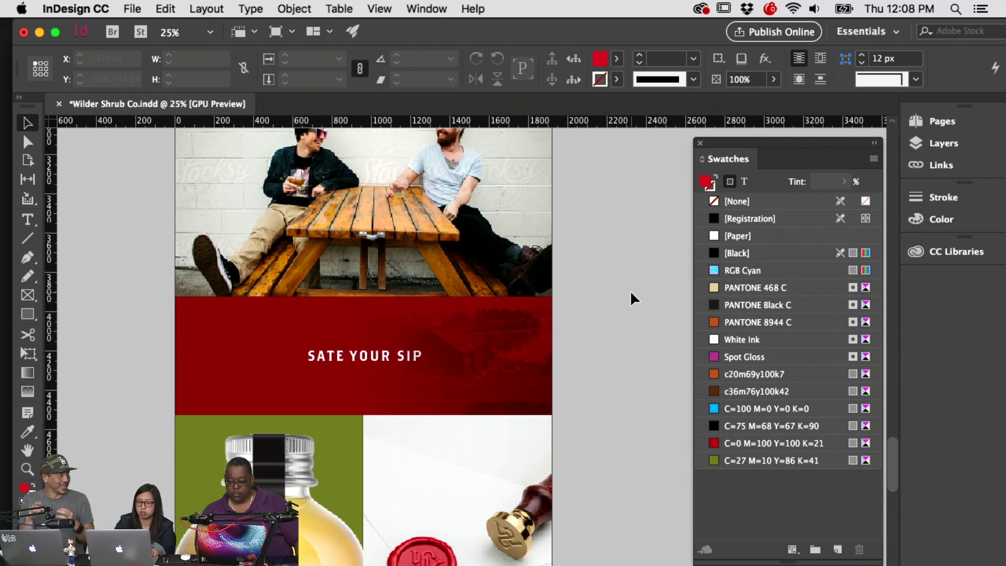
{"action": "key", "text": "super+minus"}
{"action": "scroll", "coordinate": [631, 286], "scroll_direction": "down", "scroll_amount": 2}
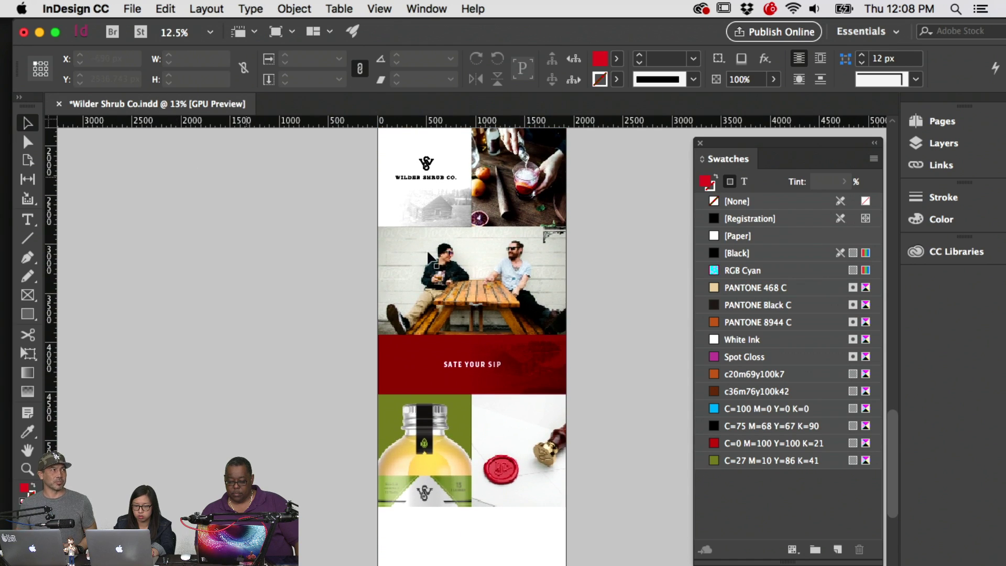
{"action": "left_click", "coordinate": [516, 360]}
{"action": "key", "text": "super+d"}
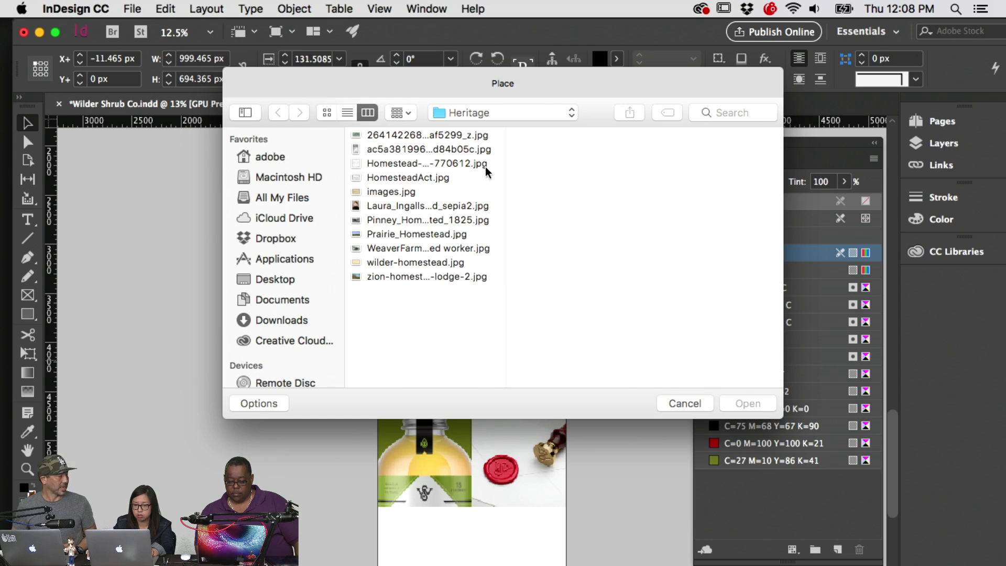
{"action": "left_click", "coordinate": [439, 249]}
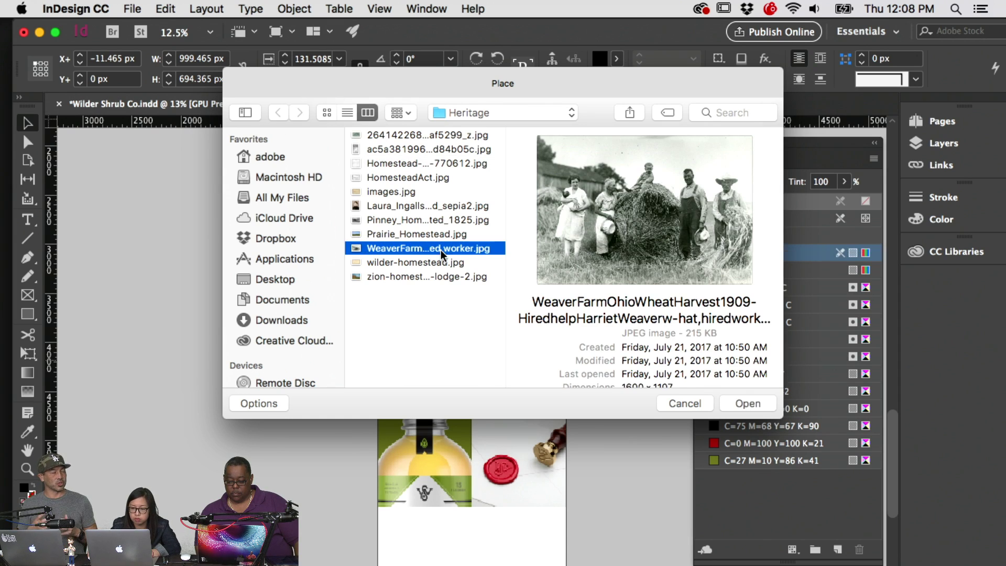
{"action": "left_click", "coordinate": [748, 404]}
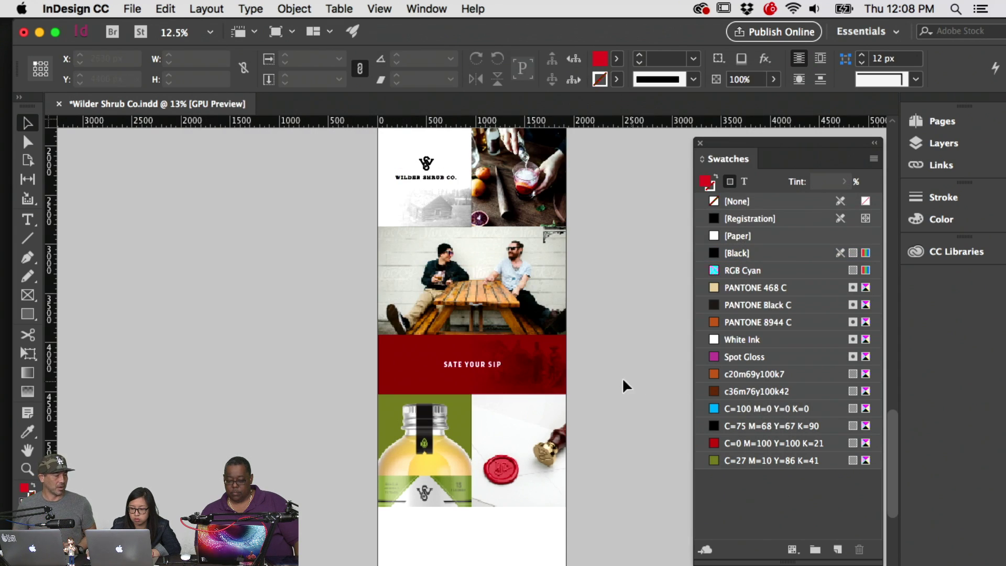
{"action": "left_click", "coordinate": [469, 328]}
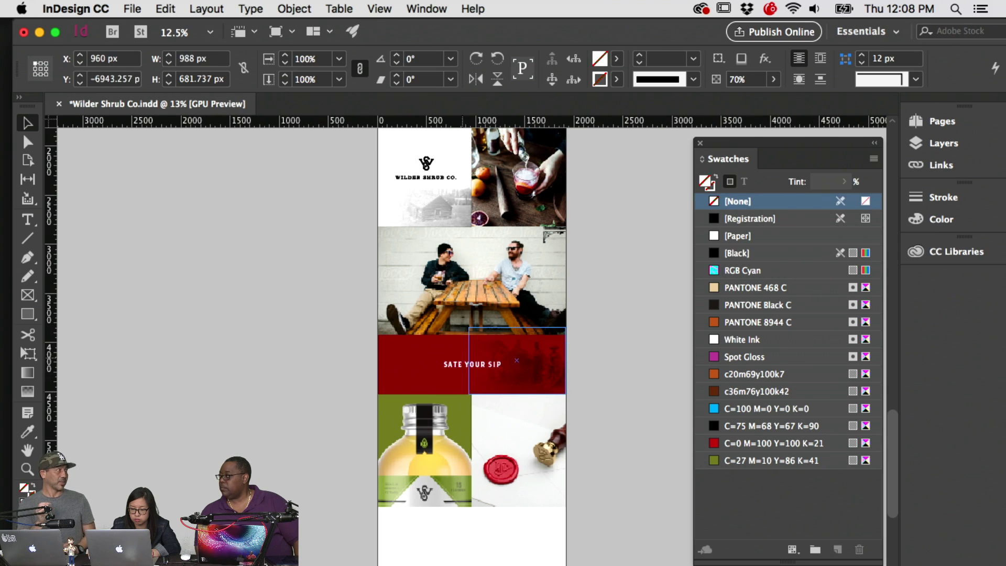
{"action": "left_click_drag", "start_coordinate": [468, 360], "coordinate": [377, 358]}
{"action": "double_click", "coordinate": [542, 365]}
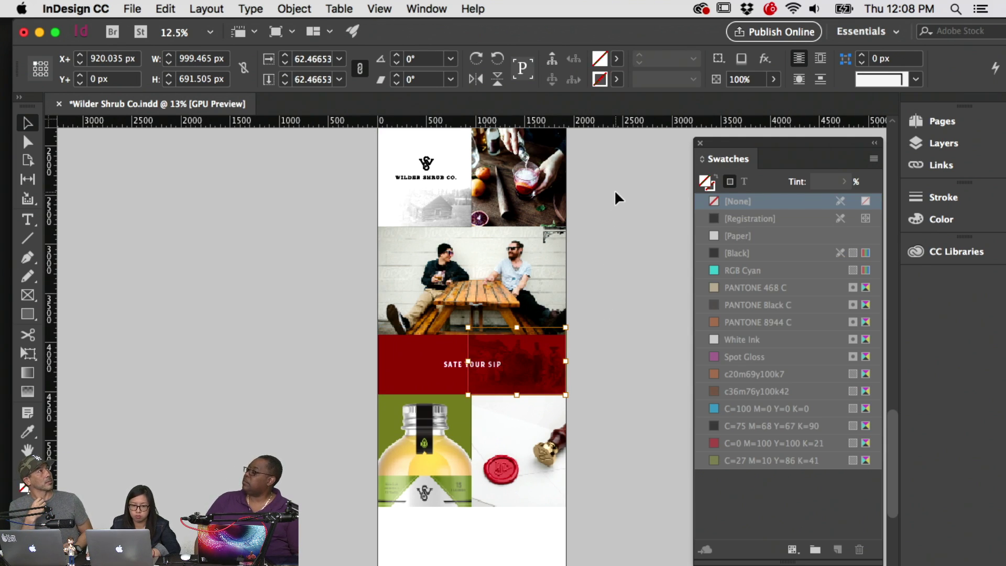
{"action": "key", "text": "super+z"}
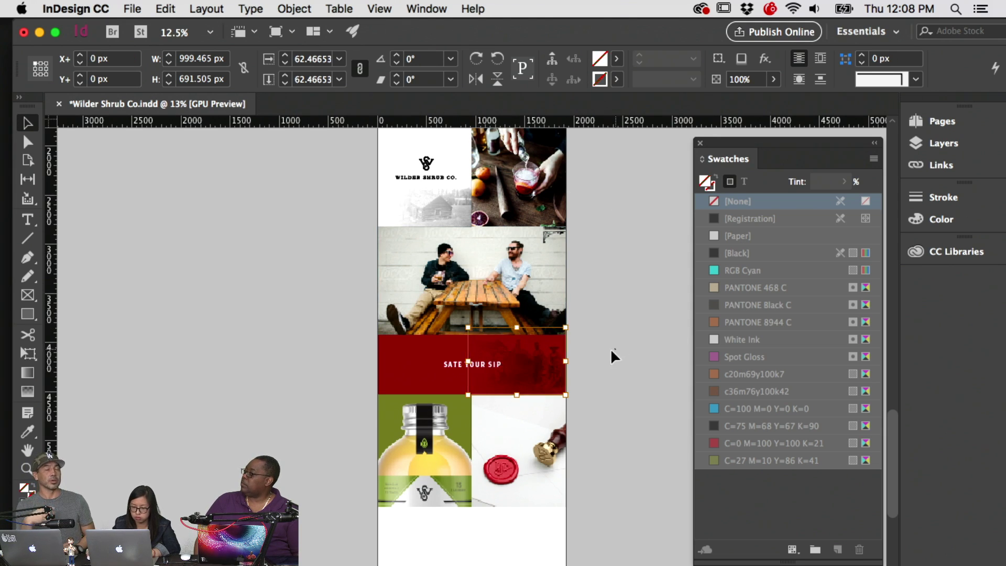
Widen the farm photo's frame to 1919.5 px across the banner, scale the photo to fill it, and shift it up about 114 px
{"action": "left_click", "coordinate": [479, 348]}
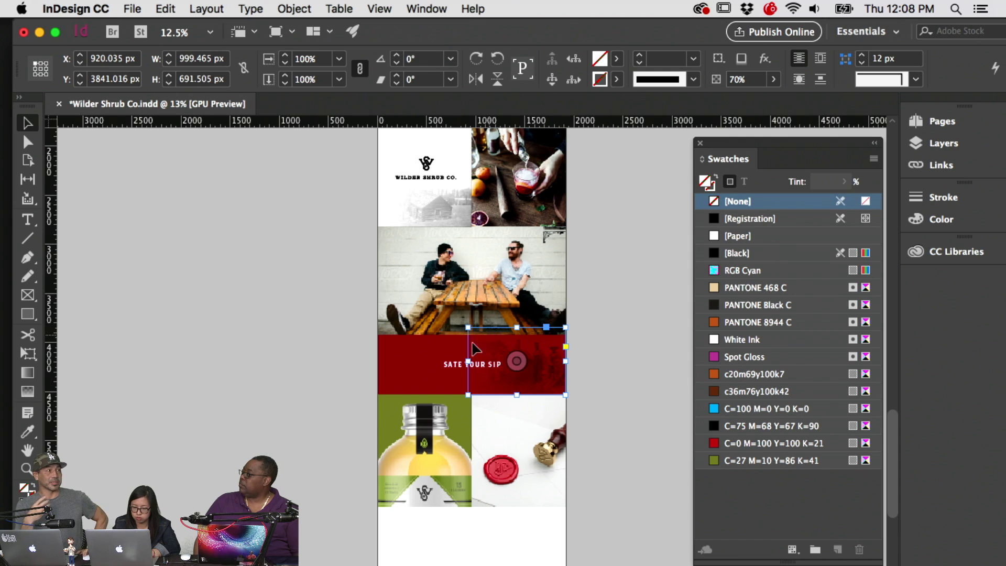
{"action": "left_click_drag", "start_coordinate": [467, 360], "coordinate": [378, 361]}
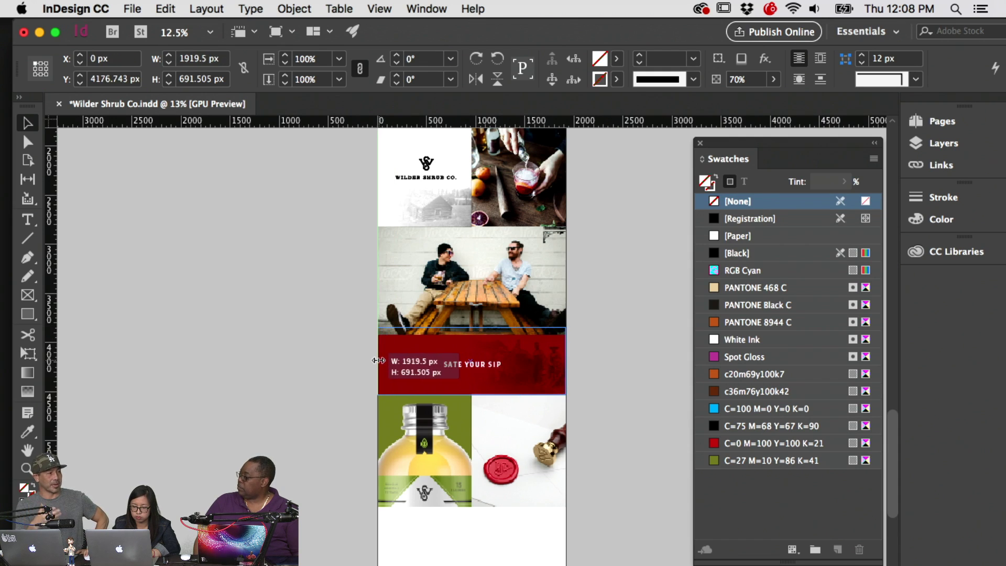
{"action": "double_click", "coordinate": [511, 365]}
{"action": "left_click_drag", "start_coordinate": [468, 397], "coordinate": [378, 439]}
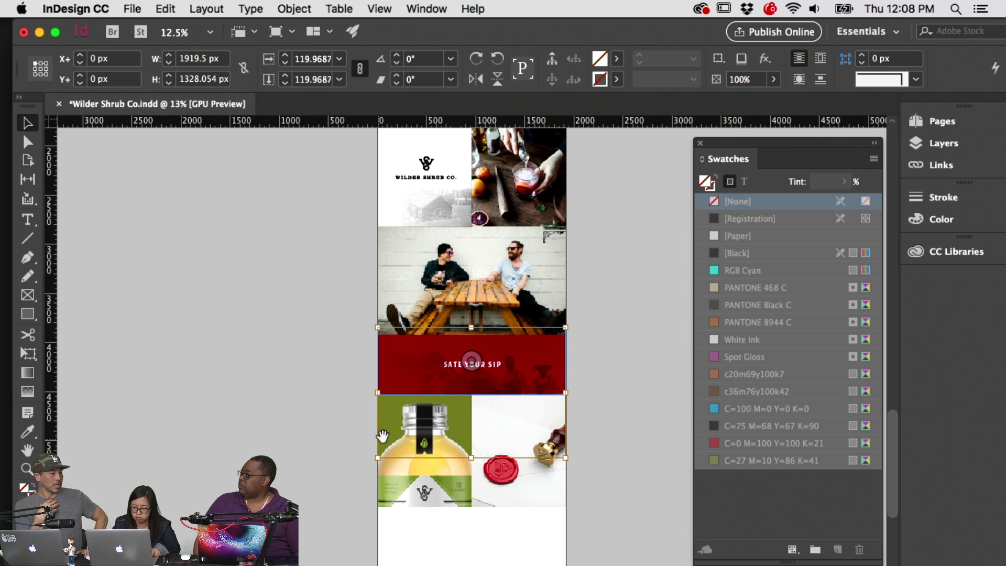
{"action": "left_click_drag", "start_coordinate": [541, 372], "coordinate": [541, 362]}
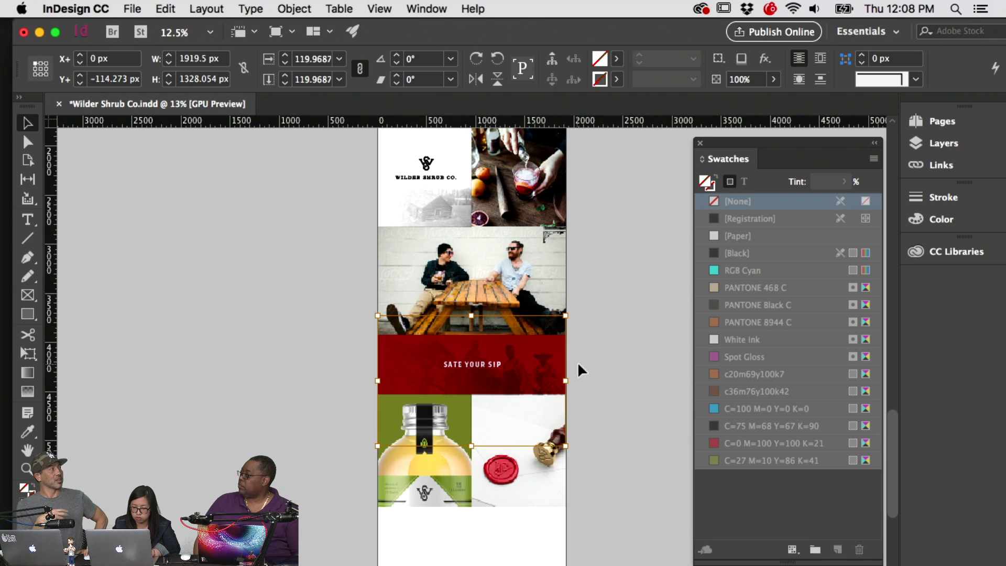
{"action": "key", "text": "Escape"}
Review the page layout from the sparkling shrub bottles down through both red banners to the bottle and wax seal images
{"action": "left_click", "coordinate": [496, 367]}
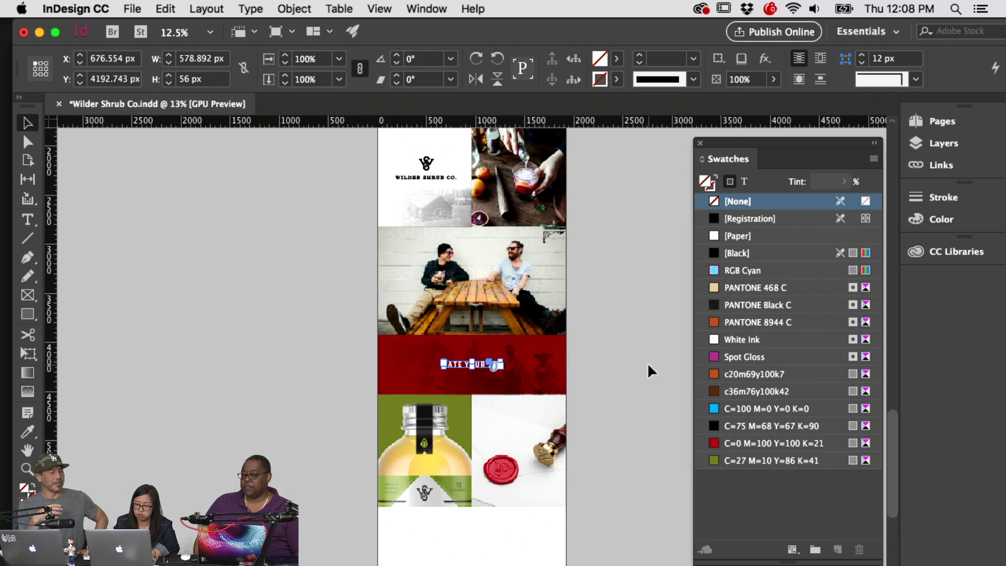
{"action": "left_click", "coordinate": [647, 363]}
{"action": "scroll", "coordinate": [646, 362], "scroll_direction": "up", "scroll_amount": 3}
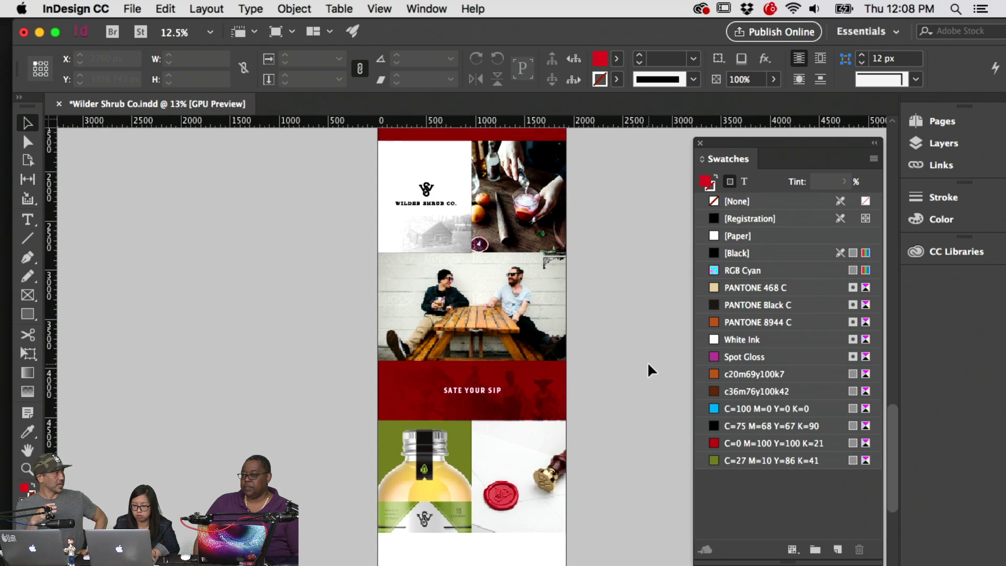
{"action": "scroll", "coordinate": [647, 361], "scroll_direction": "up", "scroll_amount": 5}
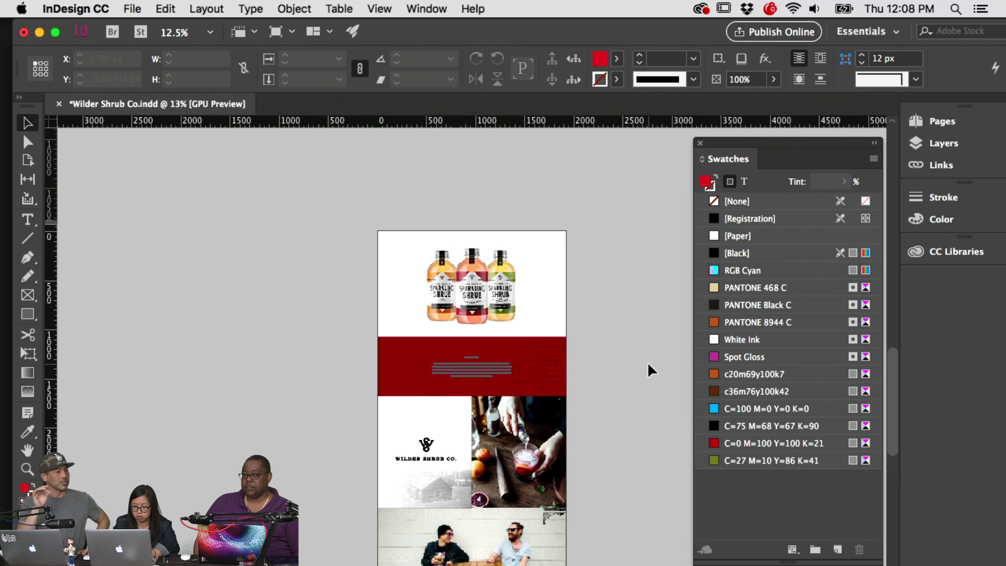
{"action": "key", "text": "super+equal"}
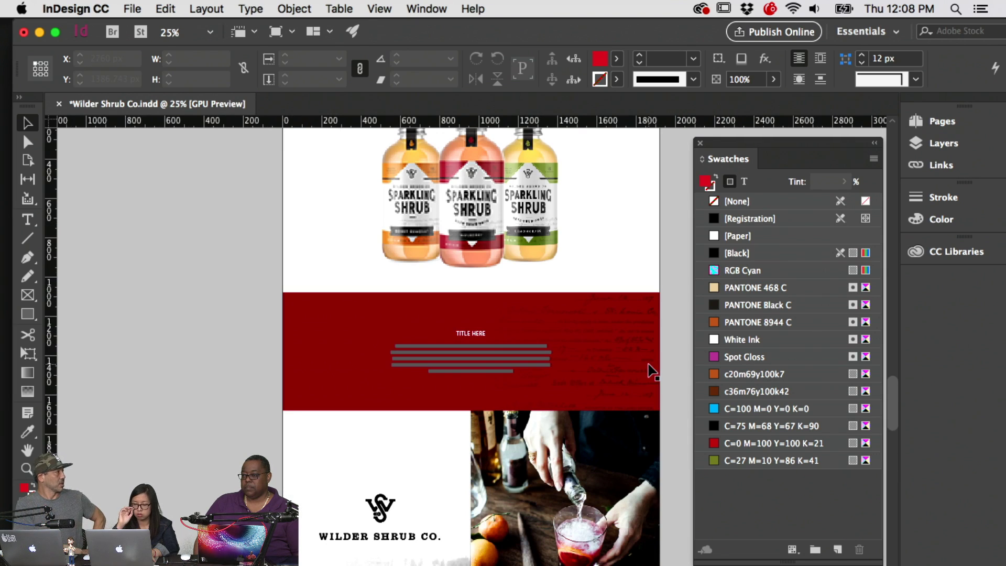
{"action": "scroll", "coordinate": [590, 343], "scroll_direction": "up", "scroll_amount": 3}
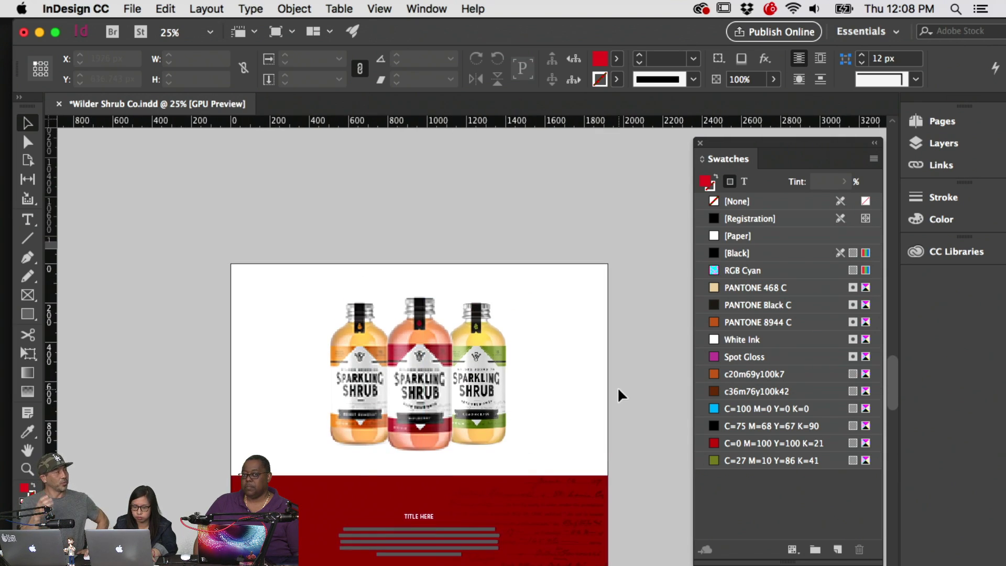
{"action": "scroll", "coordinate": [617, 386], "scroll_direction": "down", "scroll_amount": 3}
{"action": "scroll", "coordinate": [610, 242], "scroll_direction": "down", "scroll_amount": 5}
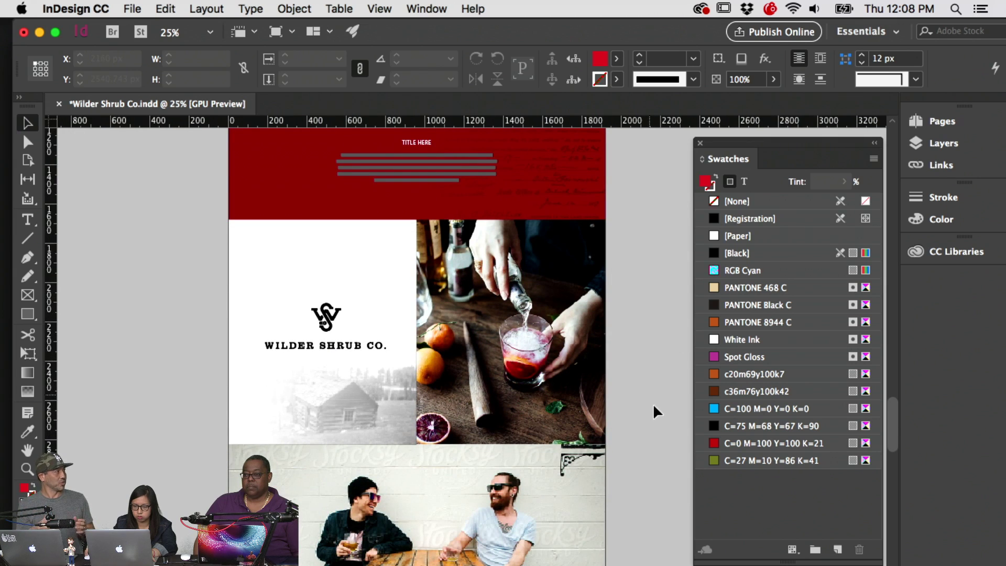
{"action": "scroll", "coordinate": [653, 410], "scroll_direction": "down", "scroll_amount": 15}
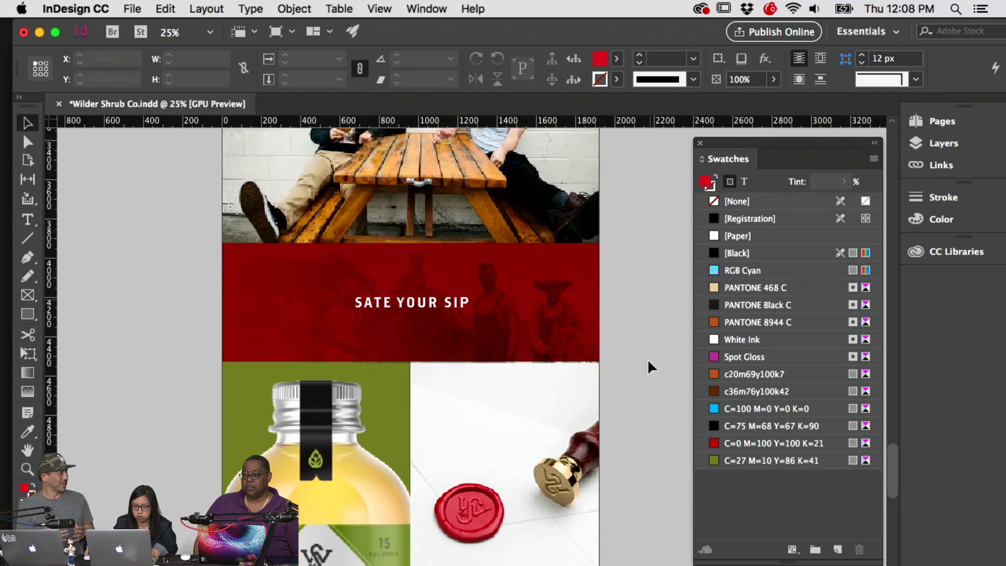
{"action": "scroll", "coordinate": [649, 365], "scroll_direction": "down", "scroll_amount": 4}
{"action": "scroll", "coordinate": [650, 344], "scroll_direction": "down", "scroll_amount": 1}
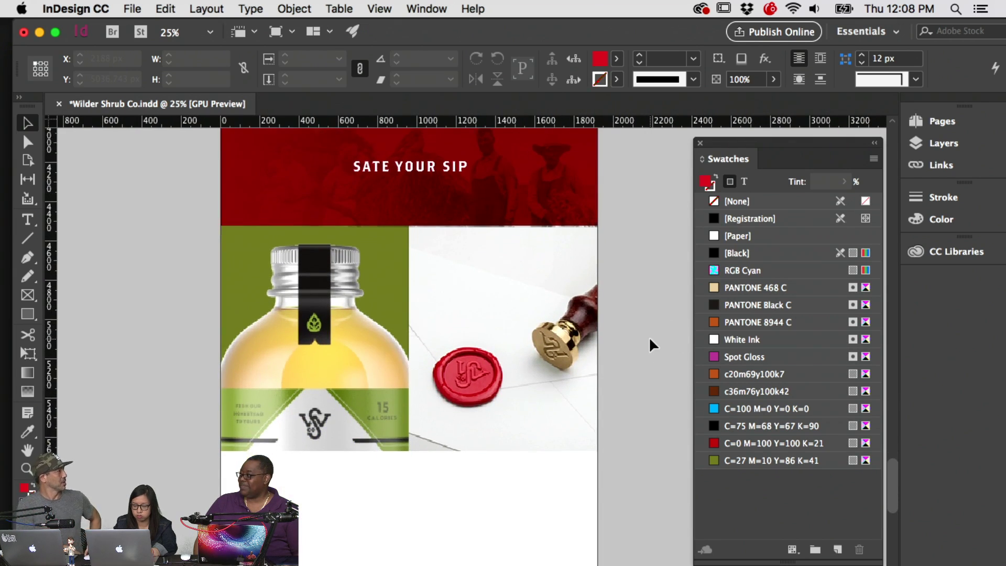
Move the dark bar up directly beneath the bottle and wax seal images and recolor it by sampling a duplicate of the red banner
{"action": "key", "text": "super+minus"}
{"action": "left_click_drag", "start_coordinate": [532, 538], "coordinate": [531, 428]}
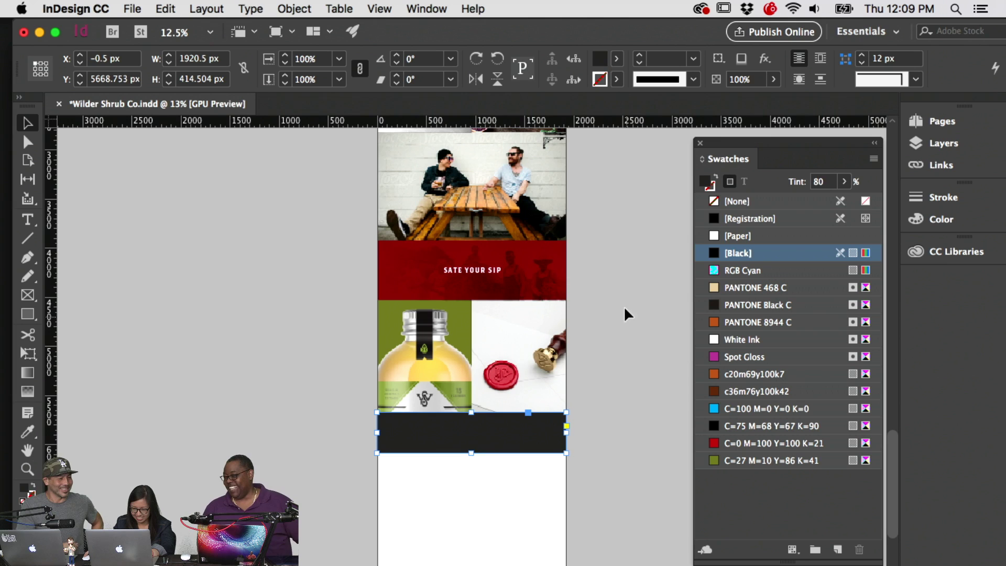
{"action": "left_click", "coordinate": [539, 285]}
{"action": "left_click_drag", "start_coordinate": [542, 286], "coordinate": [554, 510]}
{"action": "left_click", "coordinate": [539, 445]}
{"action": "key", "text": "i"}
{"action": "left_click", "coordinate": [529, 498]}
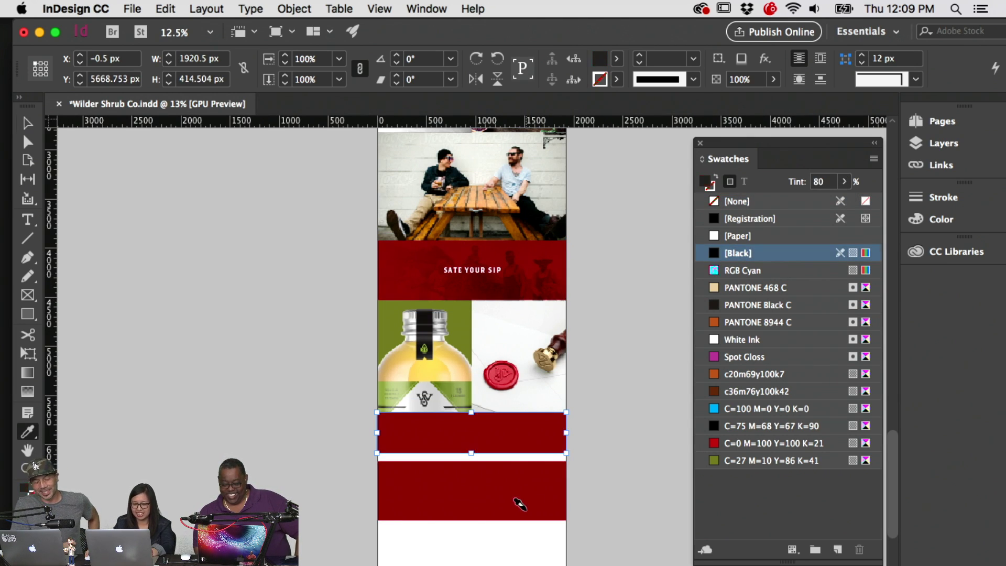
Delete the lower of the two red rectangles beneath the bottle and wax seal images
{"action": "key", "text": "v"}
{"action": "left_click", "coordinate": [539, 498]}
{"action": "key", "text": "Delete"}
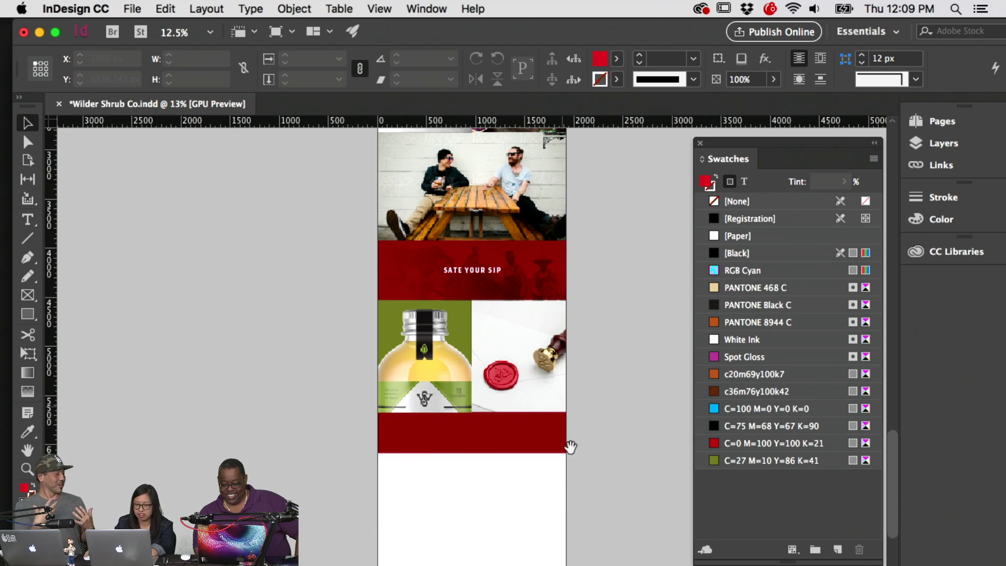
Move the remaining red band down to the bottom edge of the empty image frame, at Y 6768.753 px, and save the document
{"action": "left_click", "coordinate": [527, 509]}
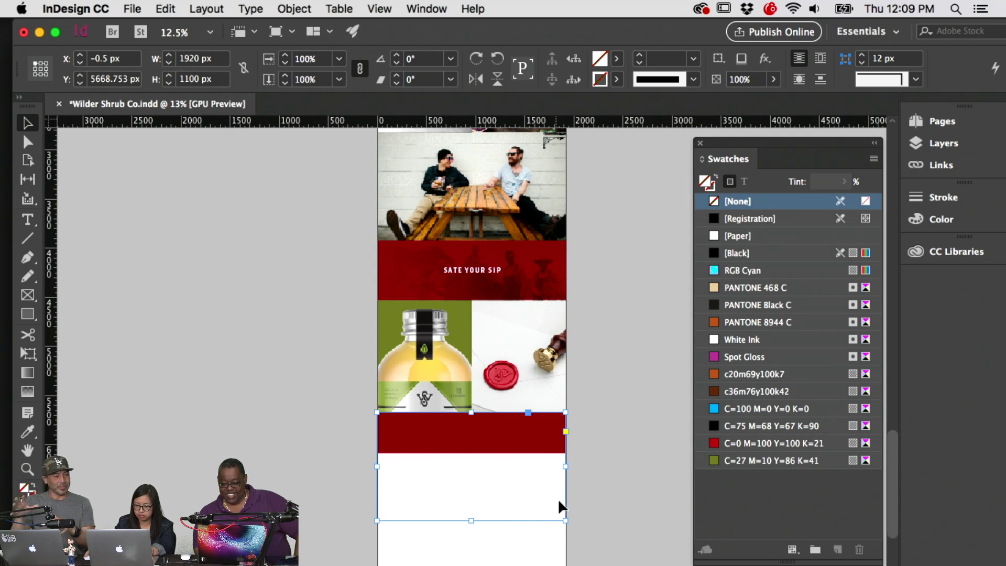
{"action": "left_click", "coordinate": [478, 448]}
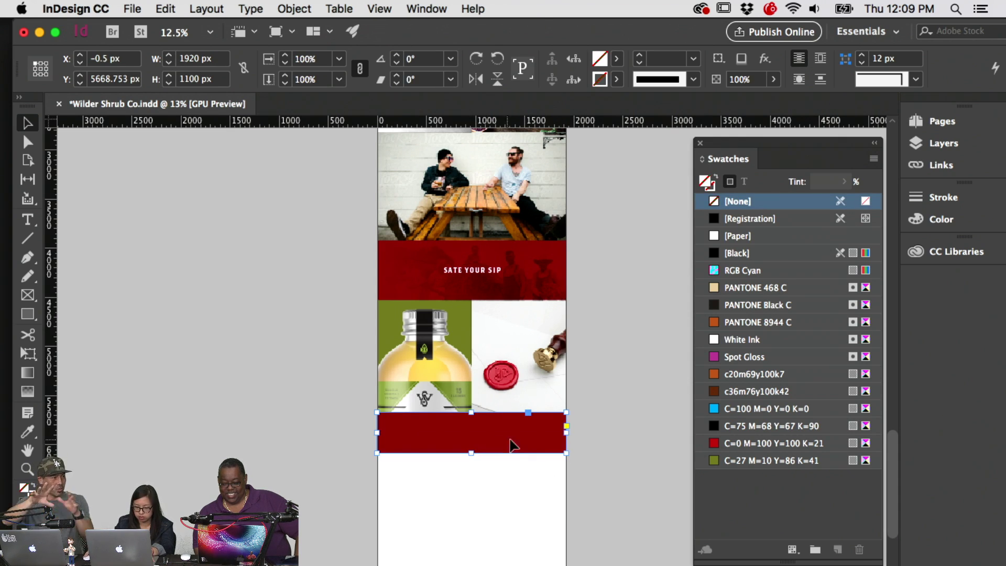
{"action": "left_click_drag", "start_coordinate": [512, 442], "coordinate": [541, 435]}
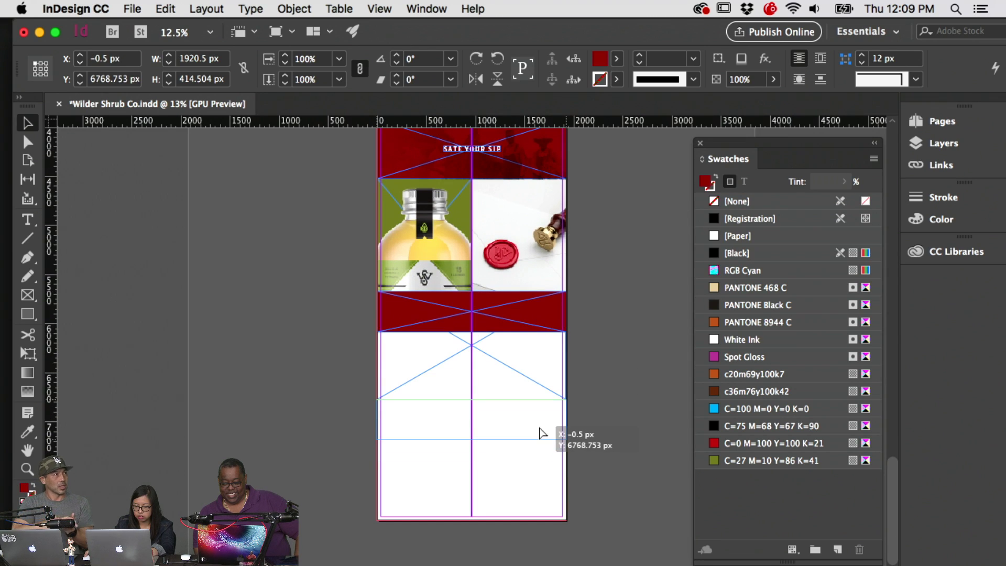
{"action": "left_click", "coordinate": [529, 481]}
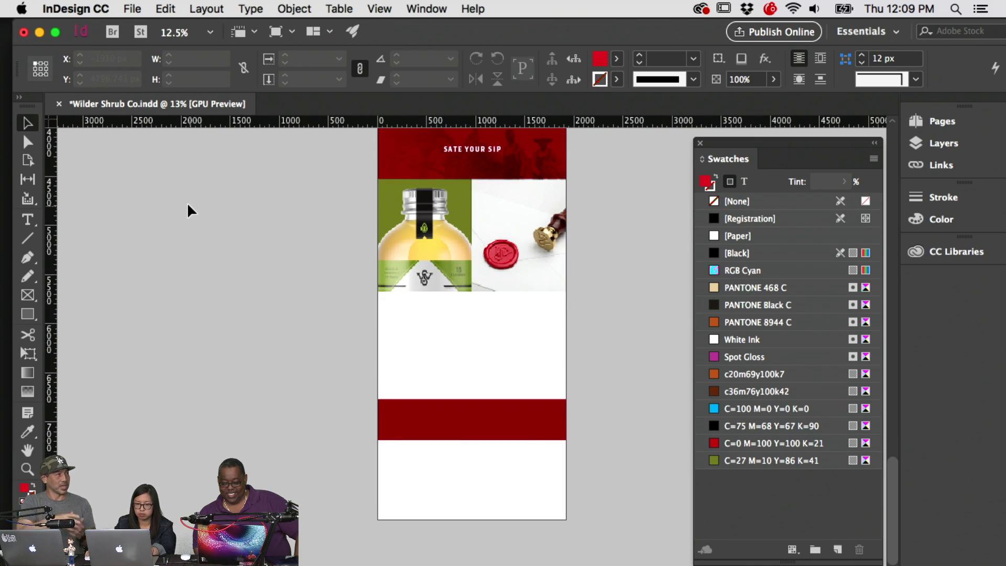
{"action": "key", "text": "super+s"}
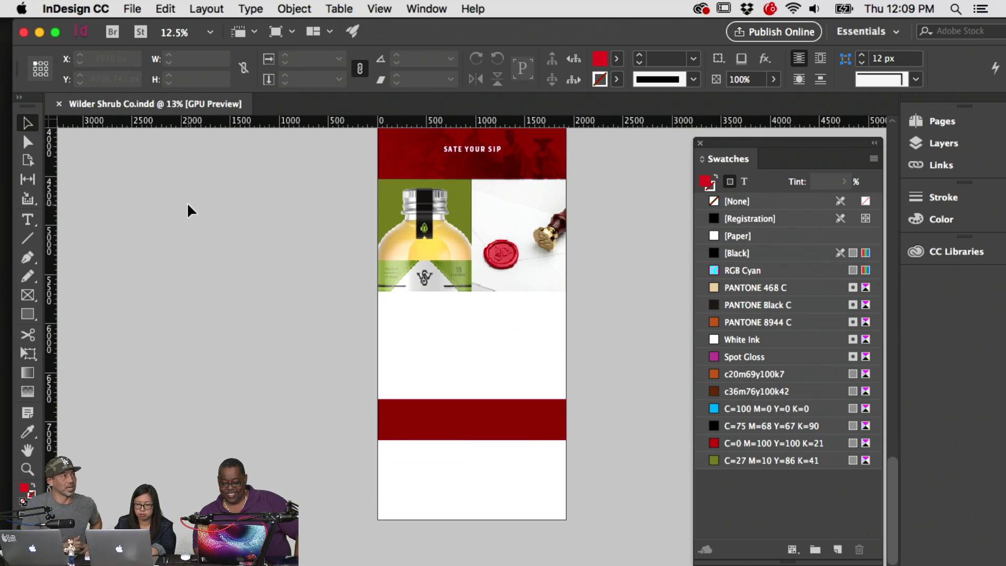
Minimize the layout, switch to Photoshop and close the wax seal stamp mockup without saving it
{"action": "left_click", "coordinate": [40, 34]}
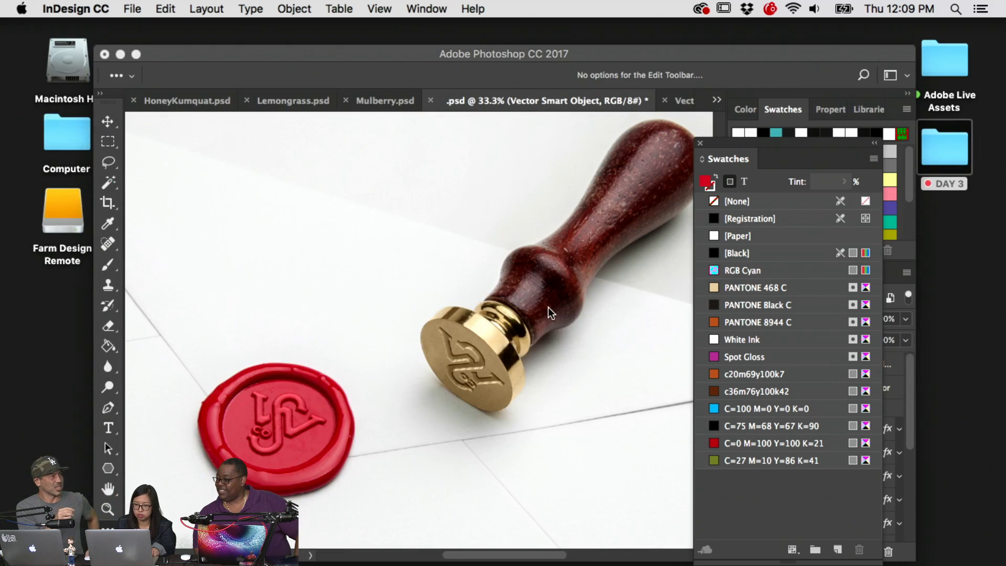
{"action": "left_click", "coordinate": [548, 307]}
{"action": "left_click", "coordinate": [431, 101]}
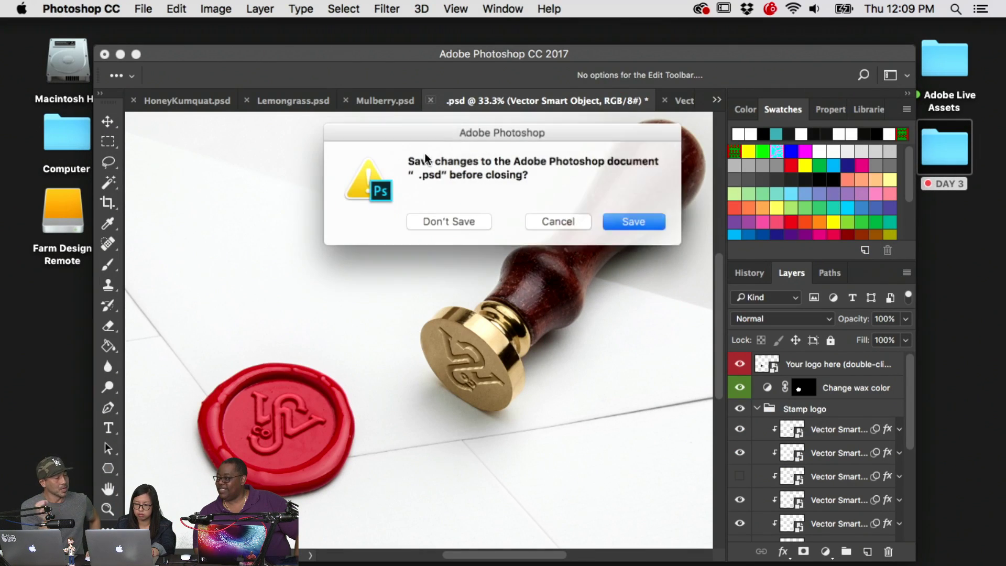
{"action": "left_click", "coordinate": [466, 222]}
{"action": "left_click", "coordinate": [392, 101]}
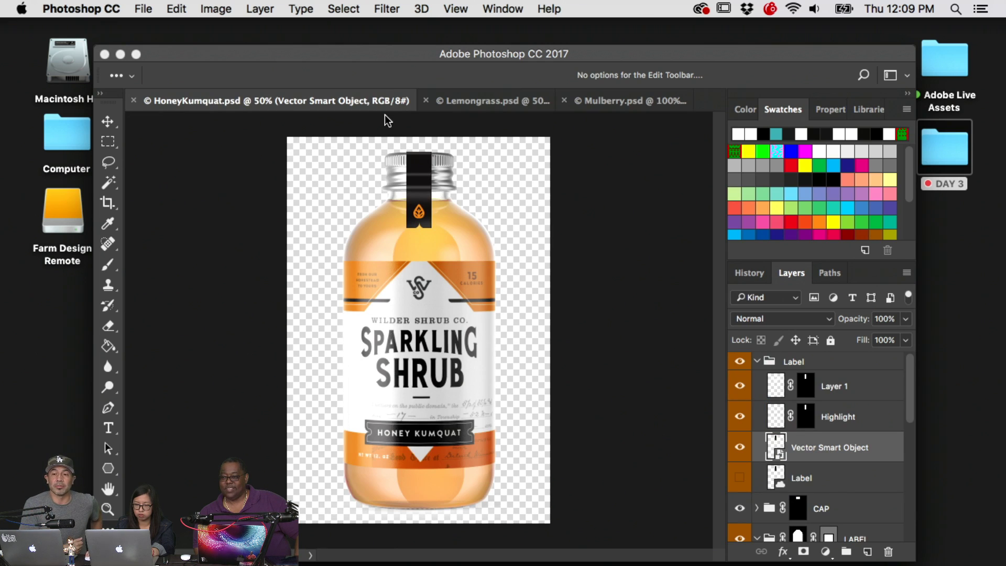
Bring up Lemongrass.psd and Mulberry.psd, and close the Photoshop window with all bottle documents
{"action": "left_click", "coordinate": [477, 102]}
{"action": "left_click", "coordinate": [611, 102]}
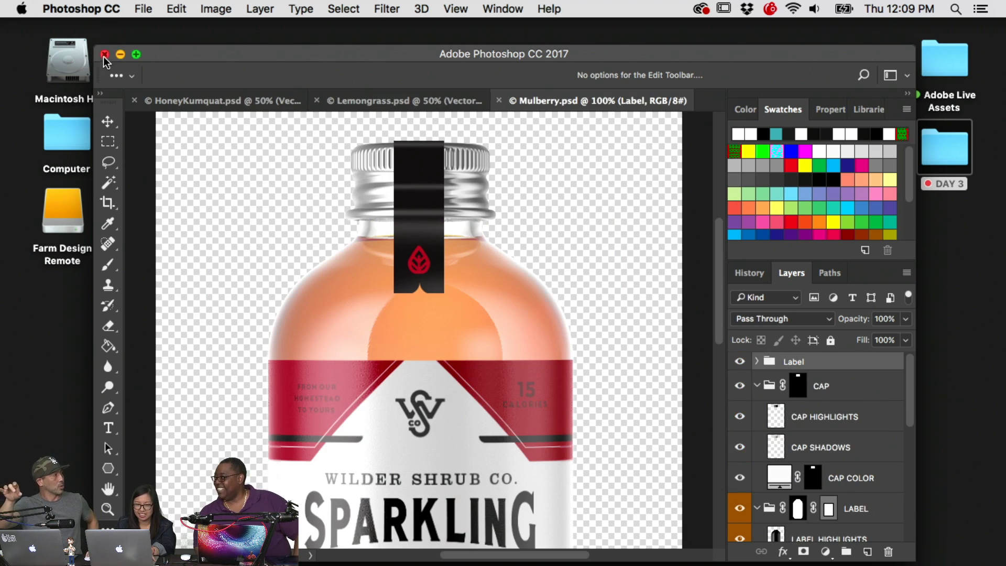
{"action": "left_click", "coordinate": [104, 55]}
Open the DAY 3 folder on the desktop and browse to the Psds folder inside Renders
{"action": "double_click", "coordinate": [950, 150]}
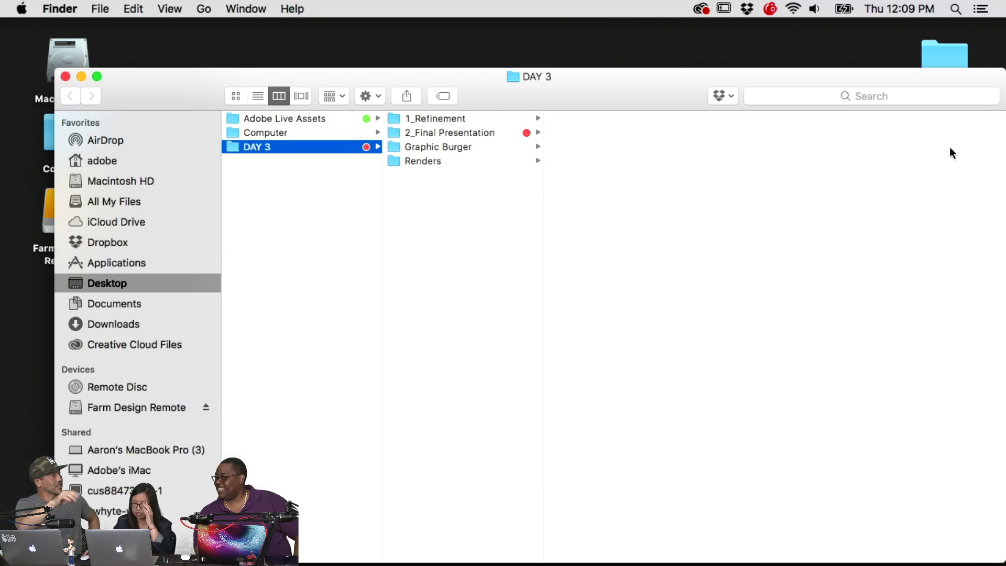
{"action": "left_click", "coordinate": [438, 160]}
{"action": "left_click", "coordinate": [451, 148]}
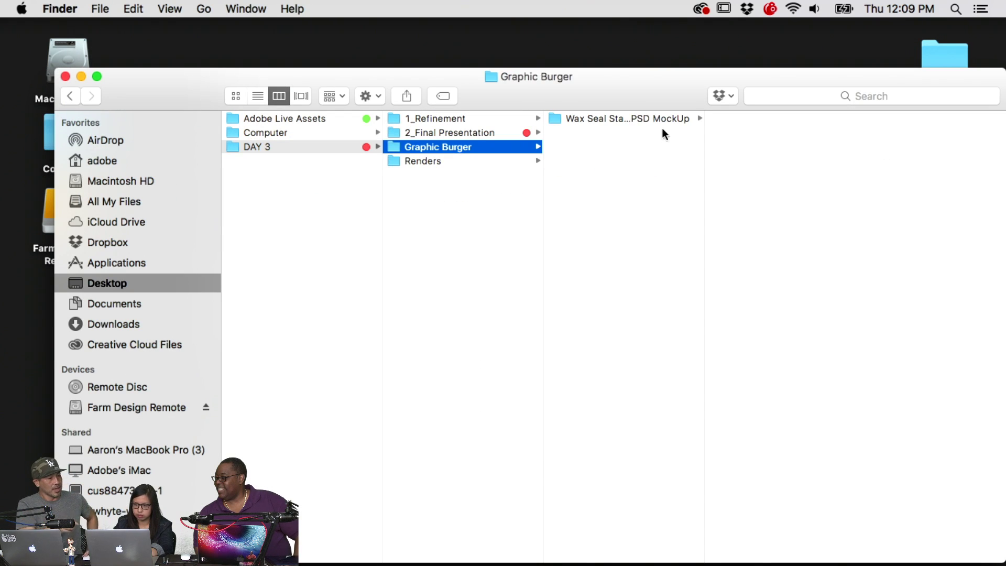
{"action": "left_click", "coordinate": [502, 158]}
{"action": "left_click", "coordinate": [607, 123]}
{"action": "left_click", "coordinate": [630, 132]}
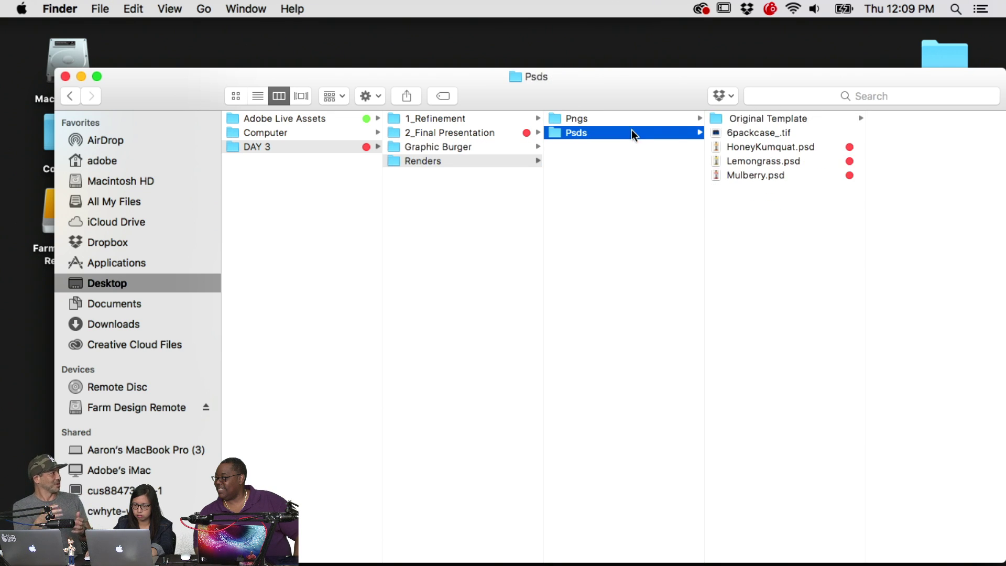
Open 6packcase_.tif in Preview to check the six-pack image, and close it
{"action": "left_click", "coordinate": [762, 118]}
{"action": "left_click", "coordinate": [757, 132]}
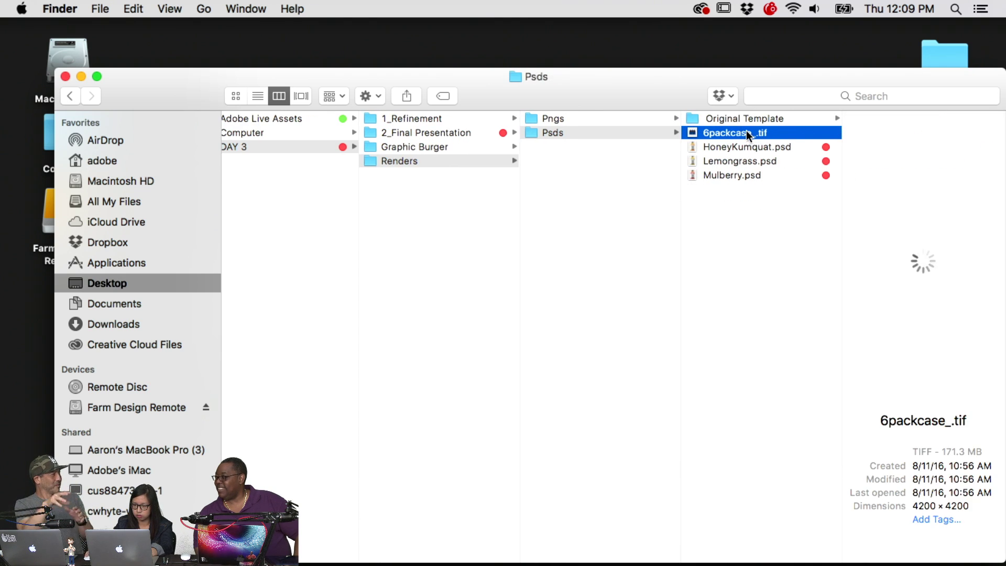
{"action": "double_click", "coordinate": [734, 133]}
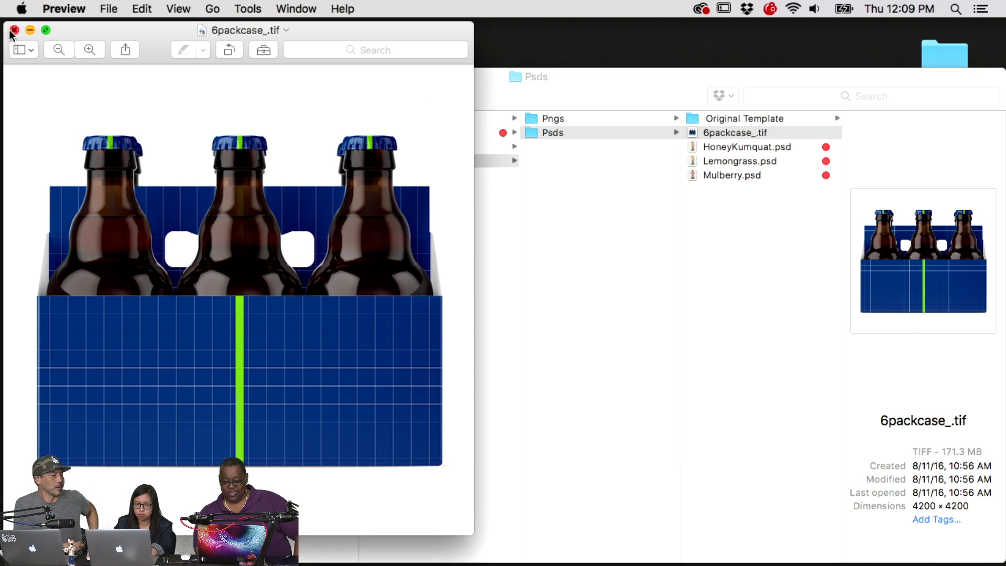
{"action": "left_click", "coordinate": [15, 30]}
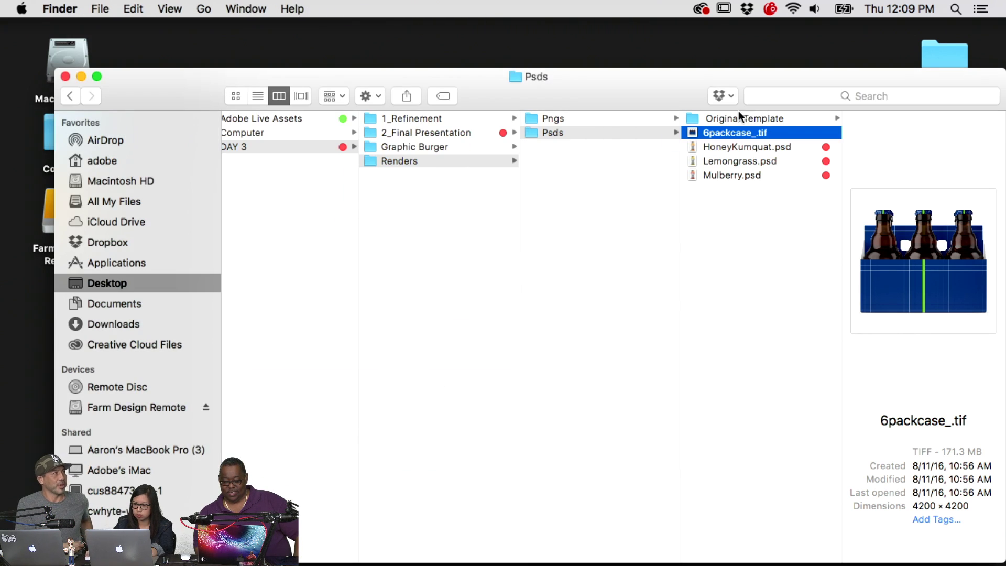
Bring 12830-6-pack.tif from the Original Template folder into the Psds folder and open it in Photoshop
{"action": "left_click", "coordinate": [754, 119]}
{"action": "left_click", "coordinate": [914, 120]}
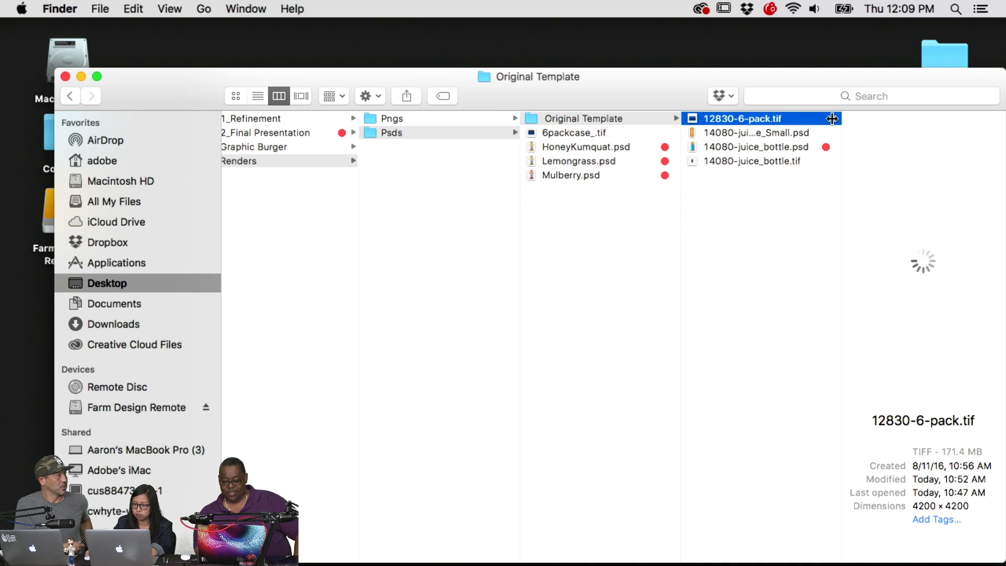
{"action": "left_click_drag", "start_coordinate": [690, 119], "coordinate": [594, 236]}
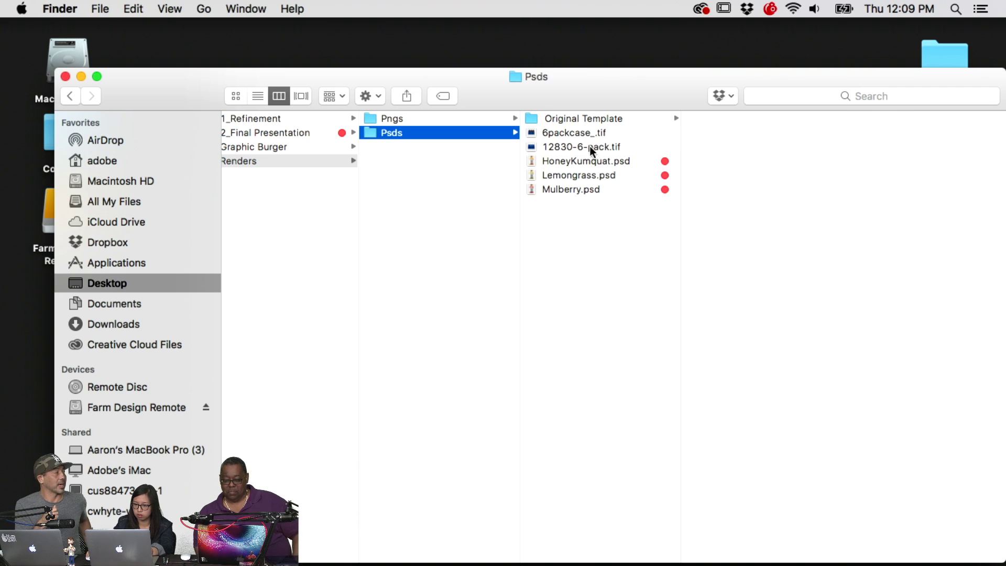
{"action": "left_click", "coordinate": [593, 148]}
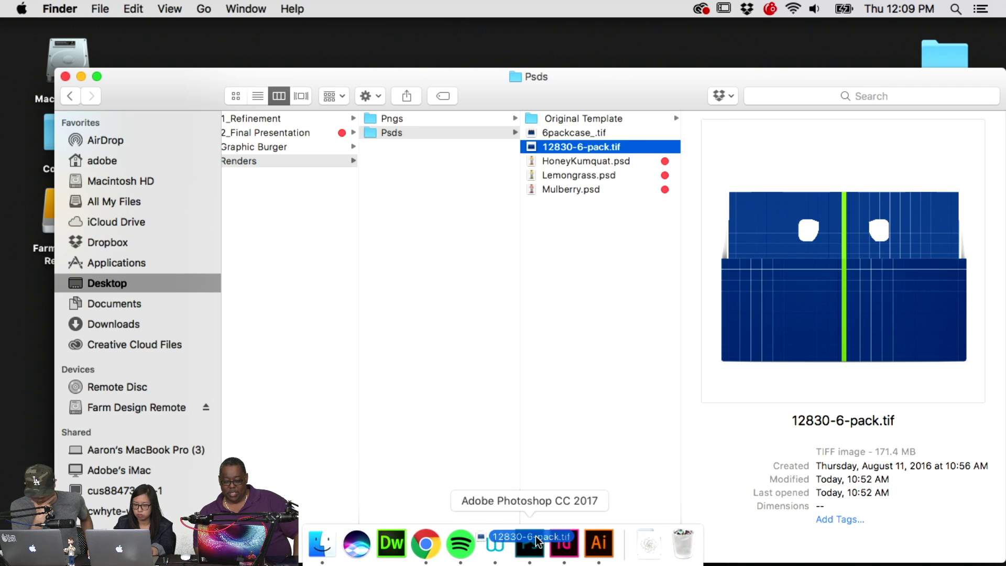
{"action": "left_click", "coordinate": [575, 544]}
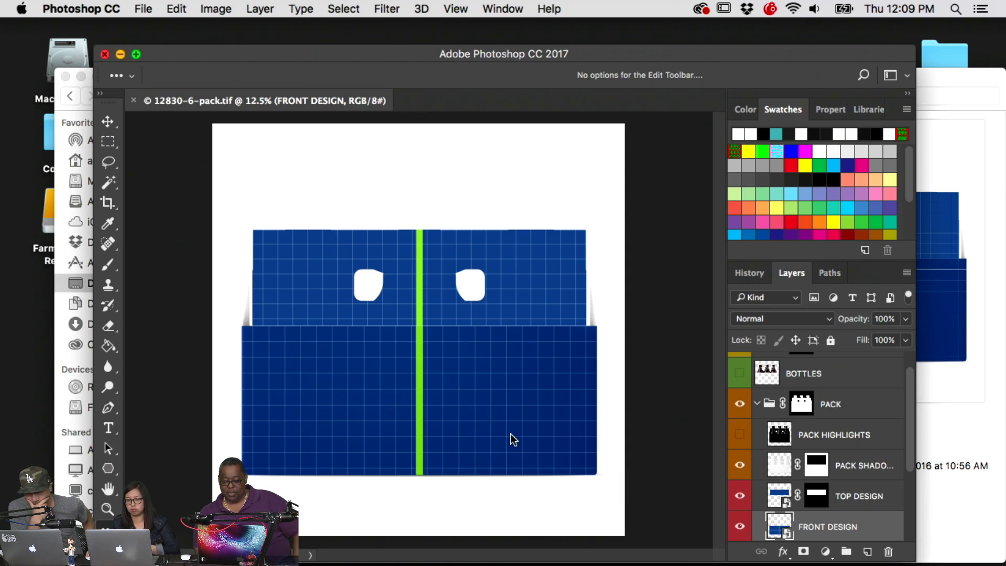
Switch back to InDesign and review the Wilder Shrub Co. page up to the bottles image, moving the Swatches panel out of the way
{"action": "mouse_move", "coordinate": [650, 561]}
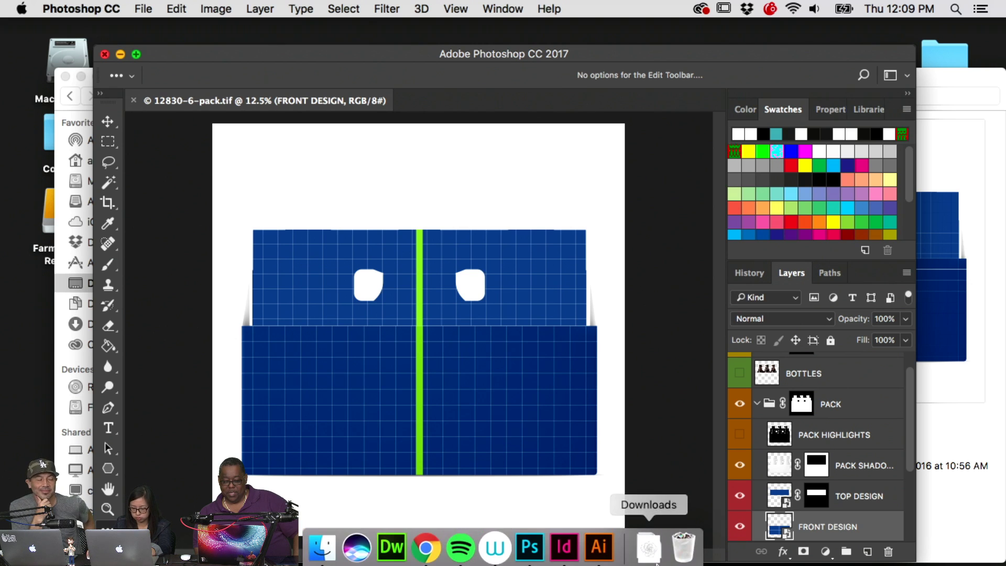
{"action": "left_click", "coordinate": [556, 545]}
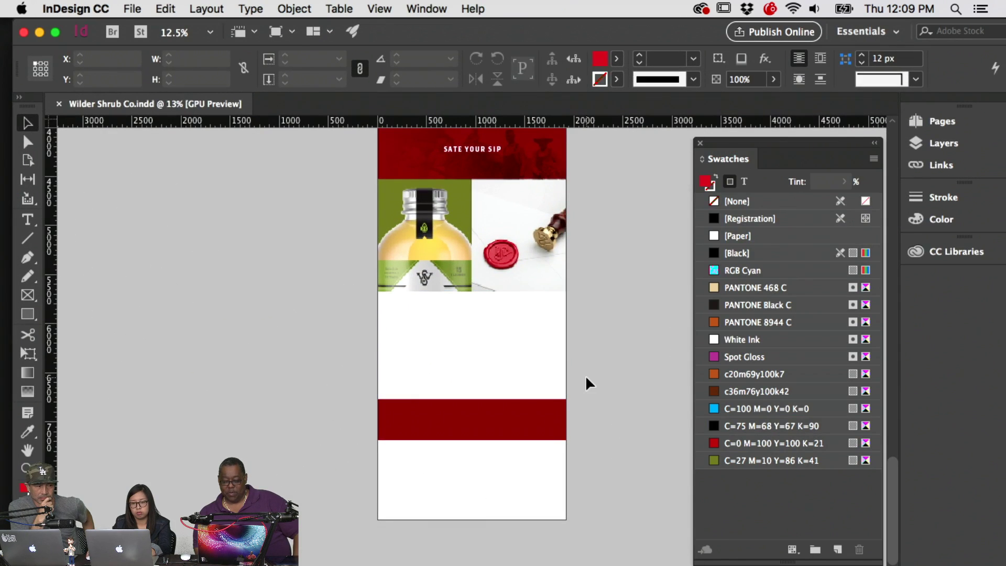
{"action": "scroll", "coordinate": [582, 373], "scroll_direction": "up", "scroll_amount": 10}
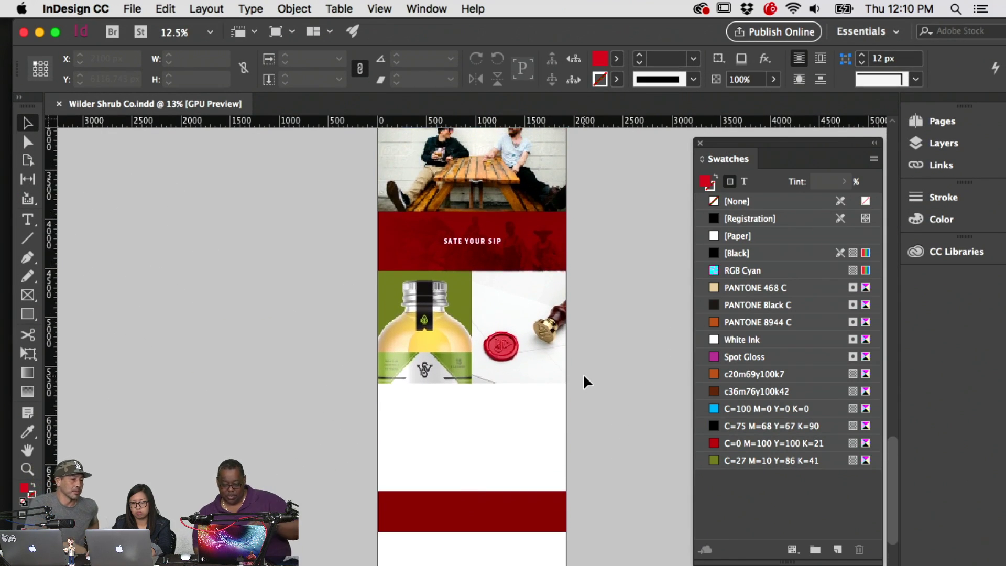
{"action": "scroll", "coordinate": [582, 373], "scroll_direction": "up", "scroll_amount": 8}
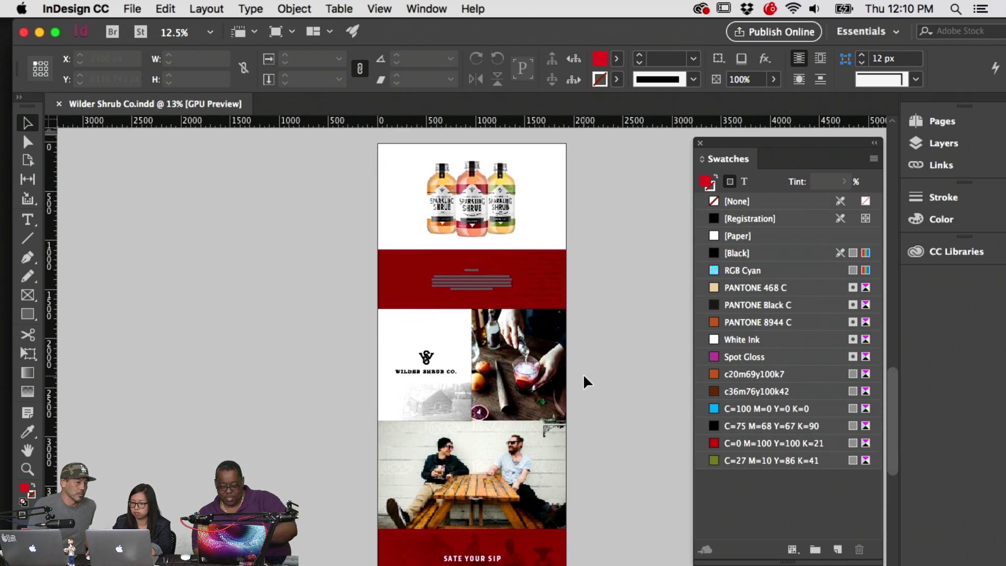
{"action": "scroll", "coordinate": [583, 373], "scroll_direction": "down", "scroll_amount": 4}
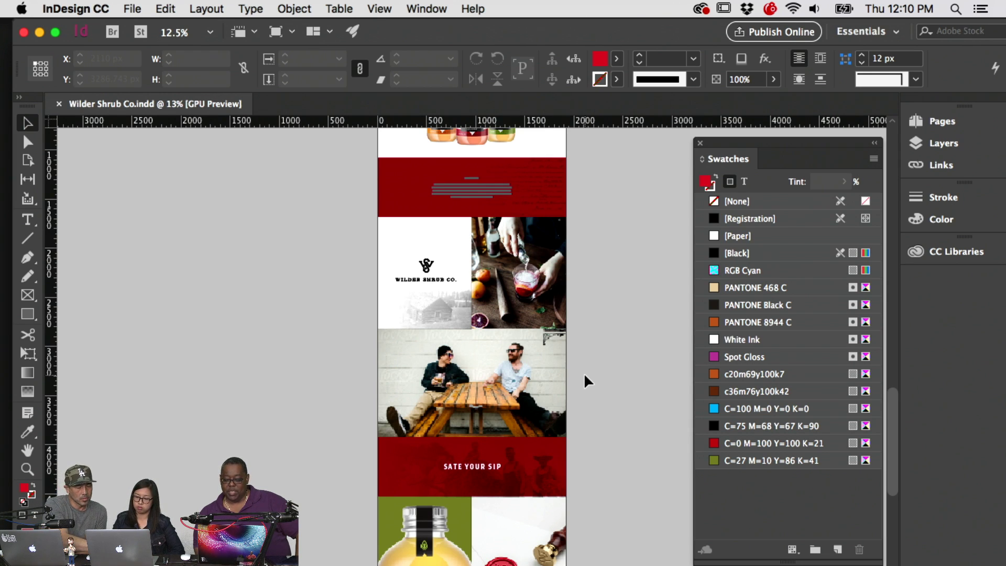
{"action": "key", "text": "super+equal"}
{"action": "key", "text": "super+equal"}
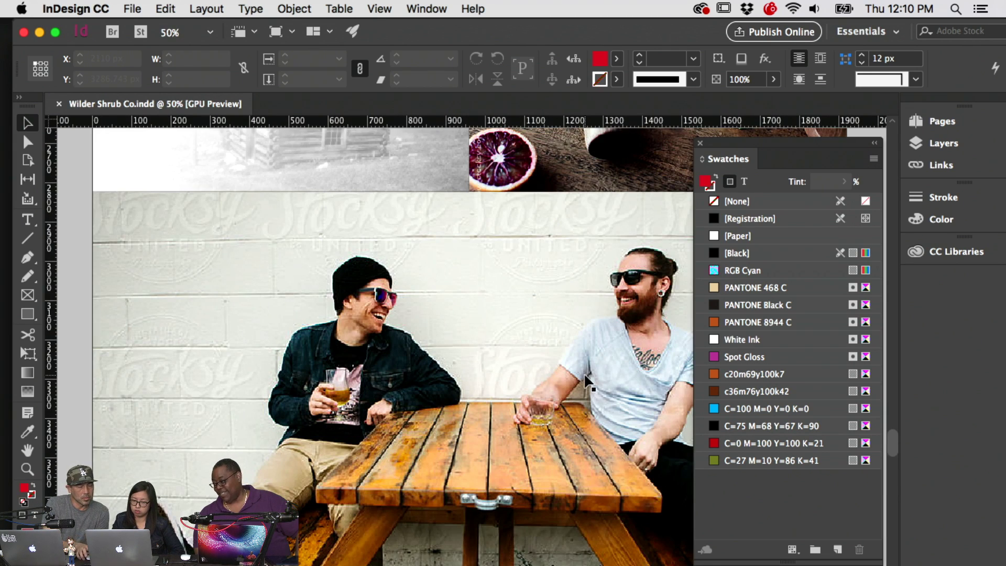
{"action": "left_click_drag", "start_coordinate": [800, 149], "coordinate": [828, 269]}
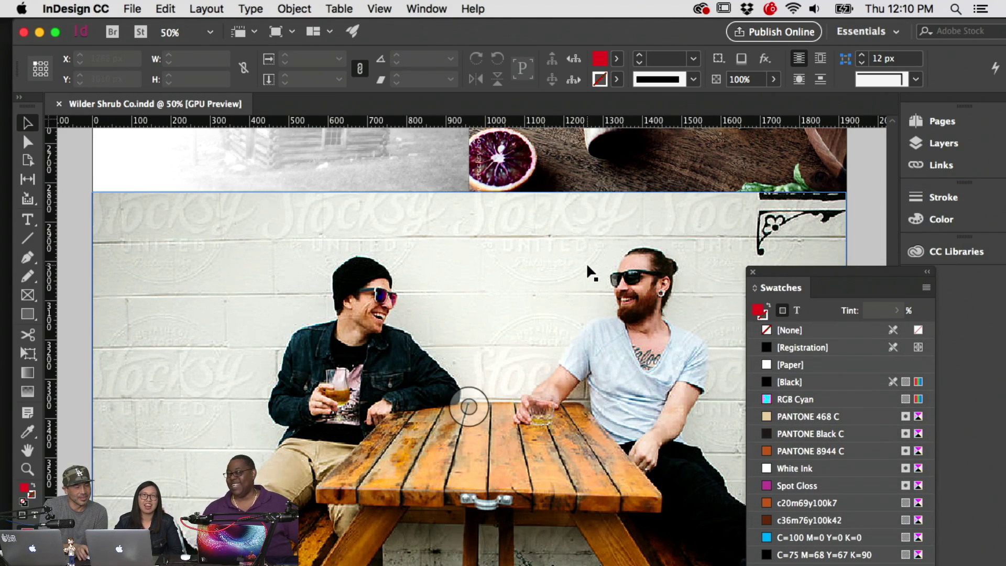
{"action": "scroll", "coordinate": [586, 262], "scroll_direction": "up", "scroll_amount": 10}
{"action": "scroll", "coordinate": [588, 270], "scroll_direction": "up", "scroll_amount": 15}
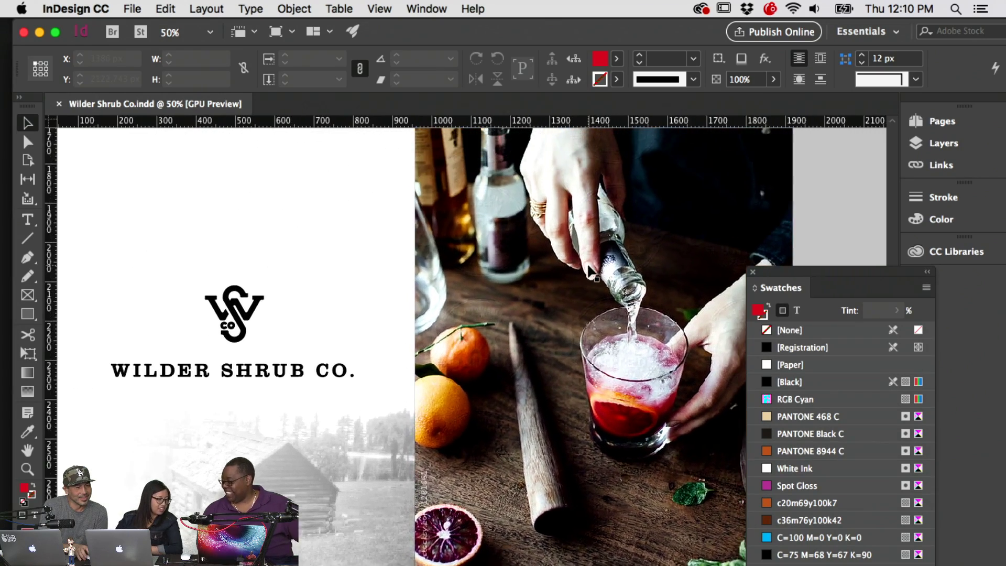
{"action": "scroll", "coordinate": [586, 262], "scroll_direction": "up", "scroll_amount": 10}
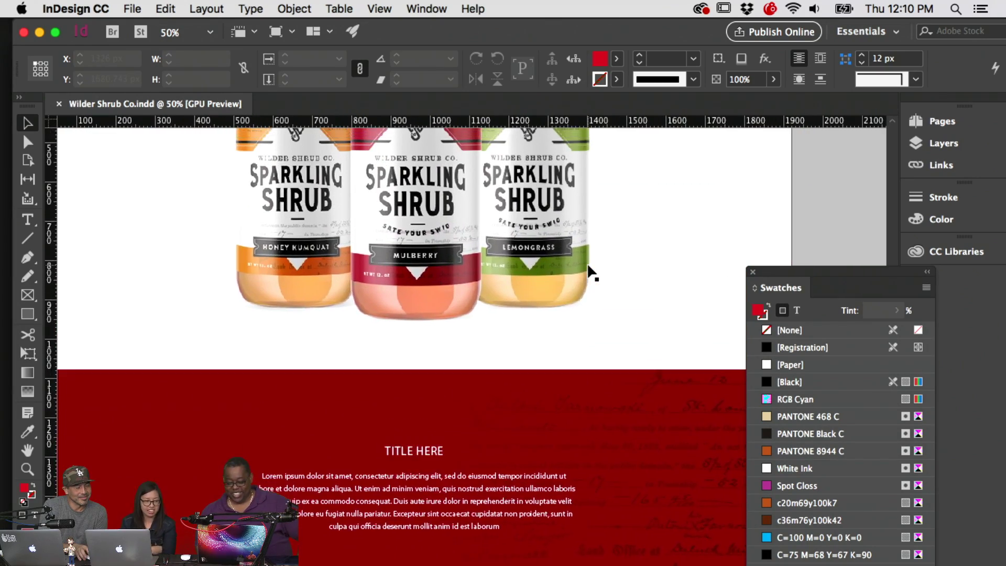
{"action": "scroll", "coordinate": [585, 266], "scroll_direction": "down", "scroll_amount": 2}
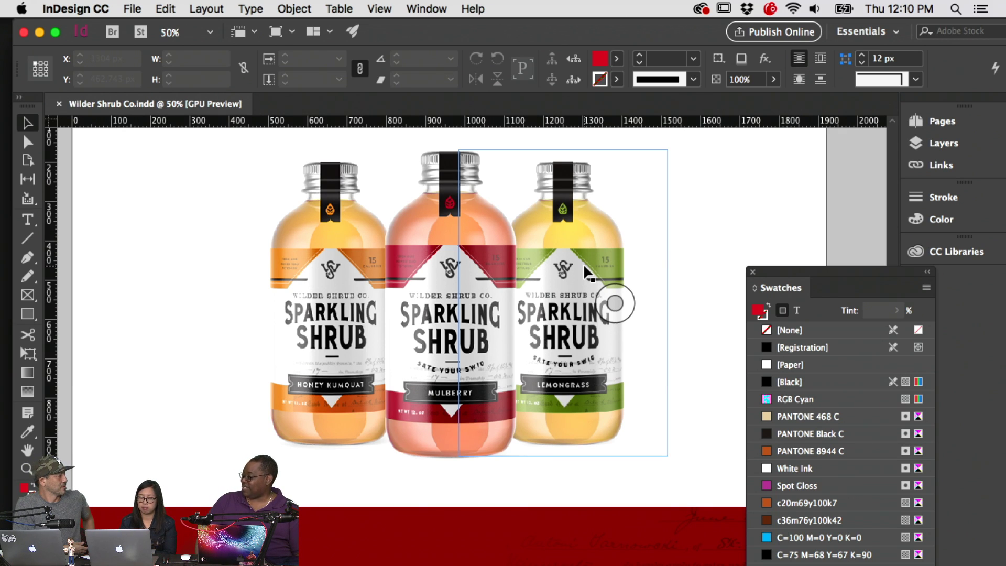
Replace the "TITLE HERE" placeholder heading in the red band below the bottles with "SHRUB"
{"action": "key", "text": "super+minus"}
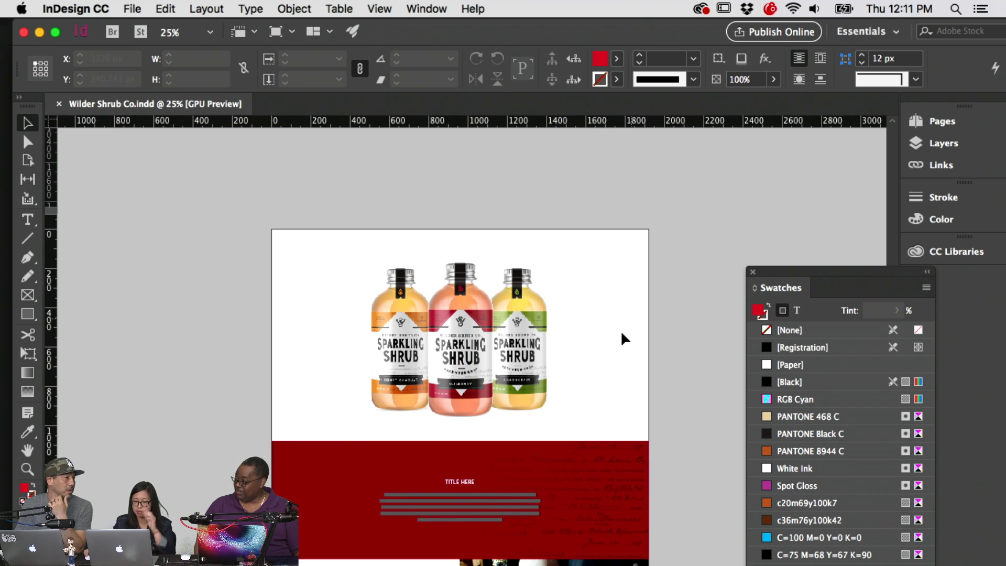
{"action": "scroll", "coordinate": [599, 252], "scroll_direction": "down", "scroll_amount": 10}
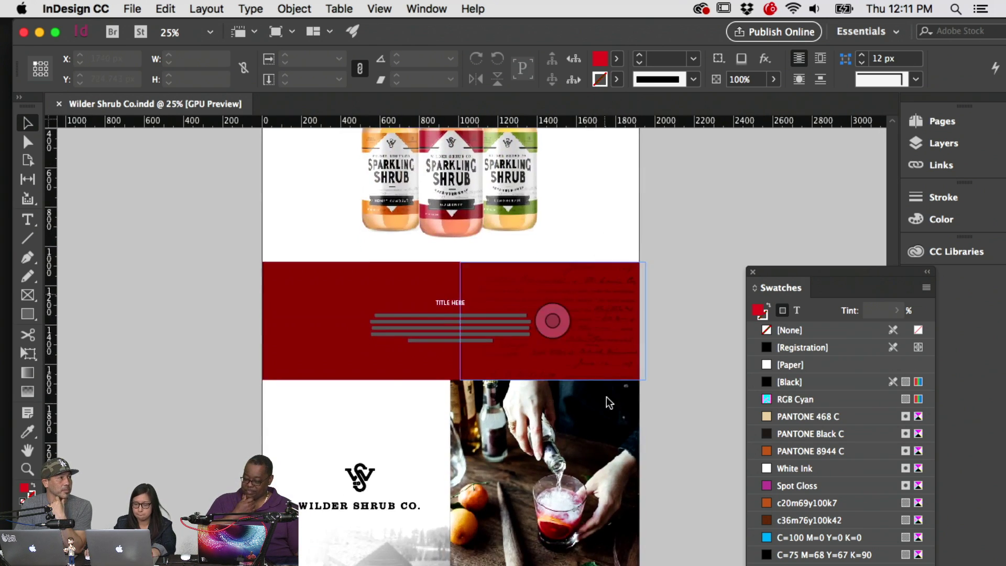
{"action": "scroll", "coordinate": [607, 259], "scroll_direction": "up", "scroll_amount": 3}
{"action": "key", "text": "super+equal"}
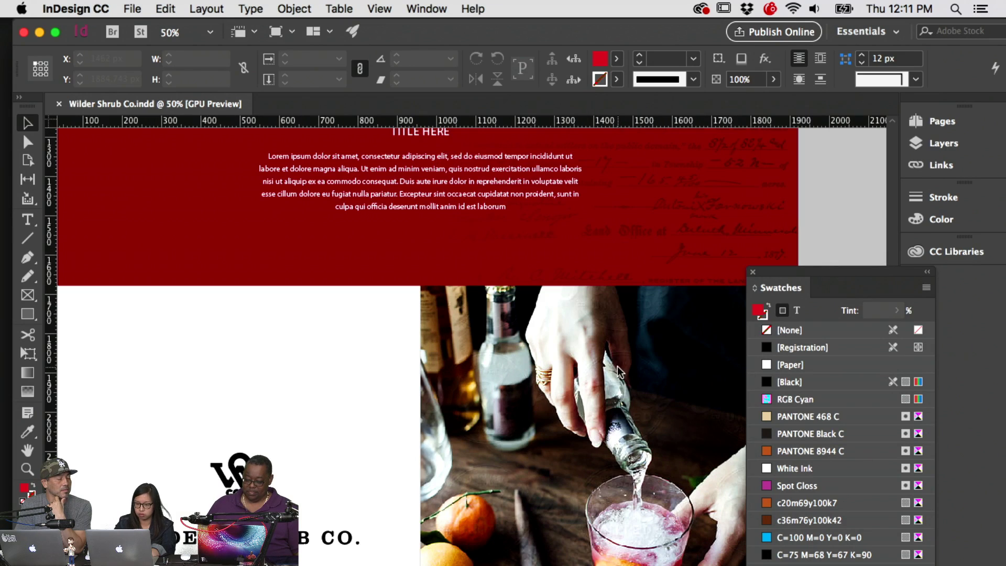
{"action": "scroll", "coordinate": [428, 320], "scroll_direction": "up", "scroll_amount": 3}
{"action": "double_click", "coordinate": [435, 245]}
{"action": "triple_click", "coordinate": [435, 245]}
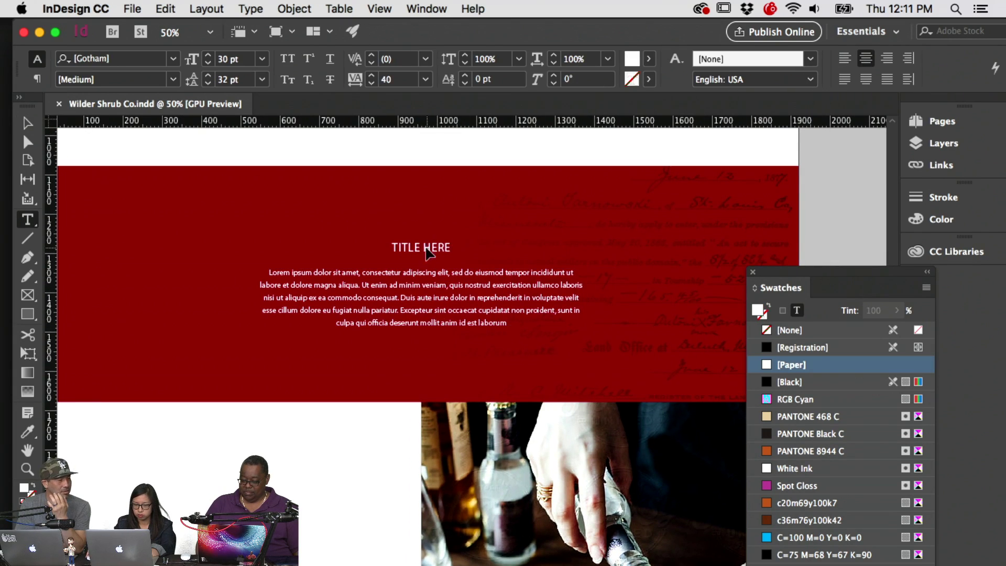
{"action": "type", "text": "SHU"}
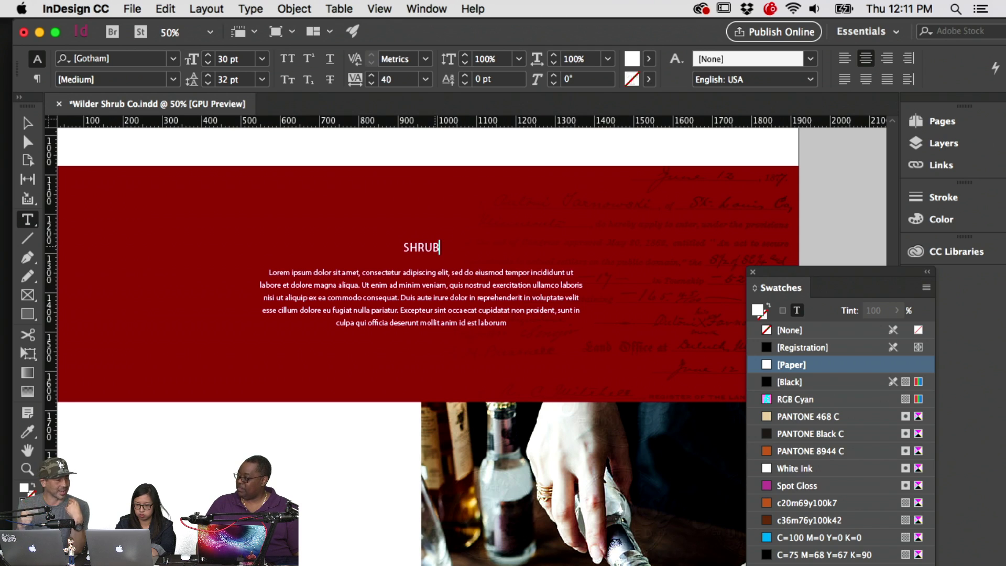
Replace the "SHRUB" heading in the red band below the bottles with "SPARKLING FRUIT SHUB"
{"action": "key", "text": "shift+super+Left"}
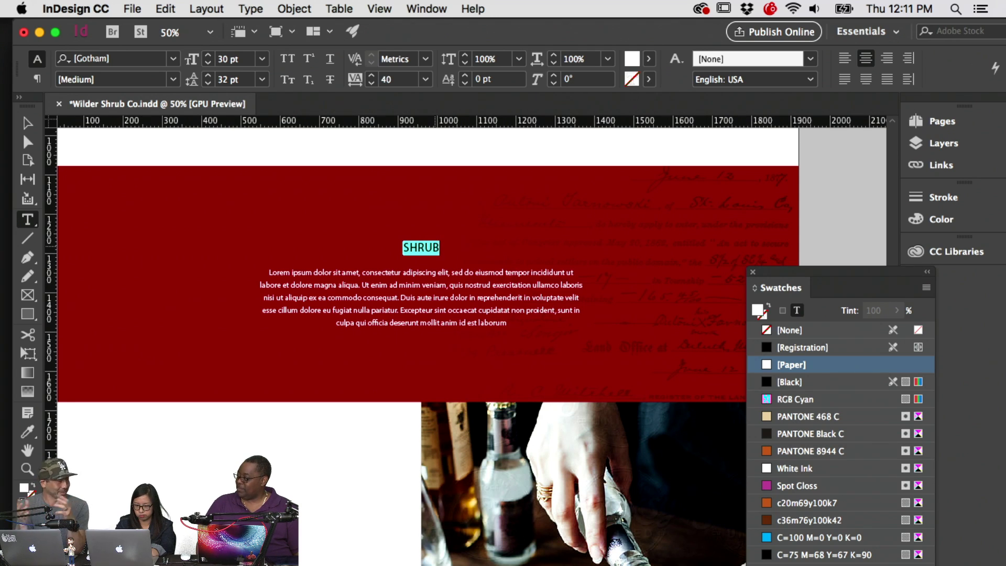
{"action": "type", "text": "SS"}
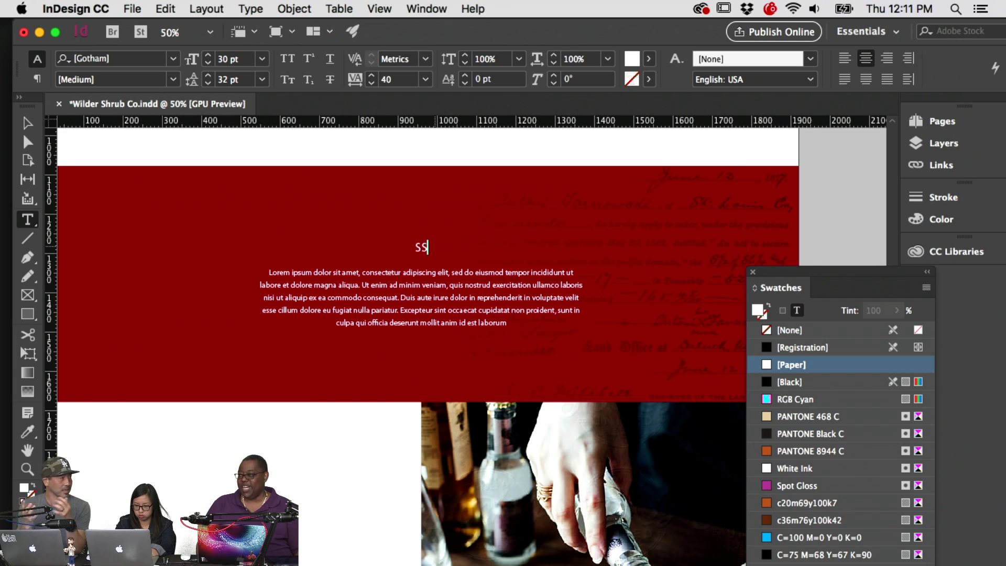
{"action": "key", "text": "shift+super+Left"}
{"action": "type", "text": "SPARKLING F"}
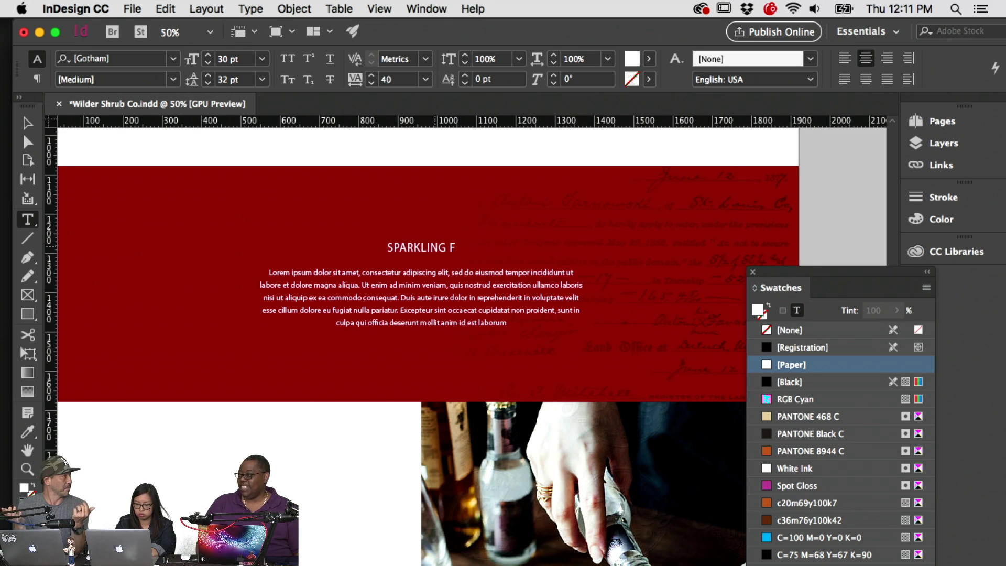
{"action": "key", "text": "BackSpace"}
{"action": "key", "text": "BackSpace"}
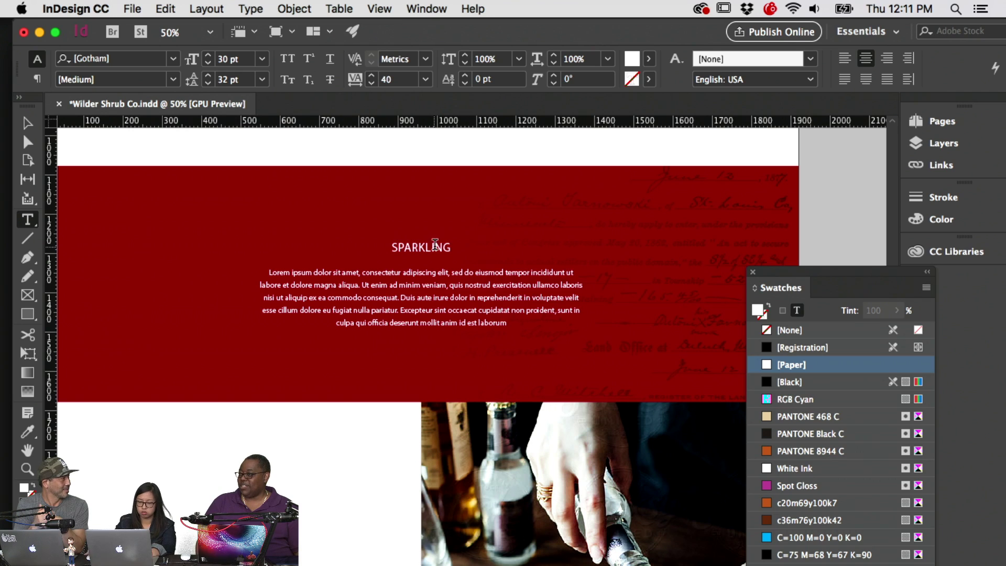
{"action": "left_click", "coordinate": [28, 123]}
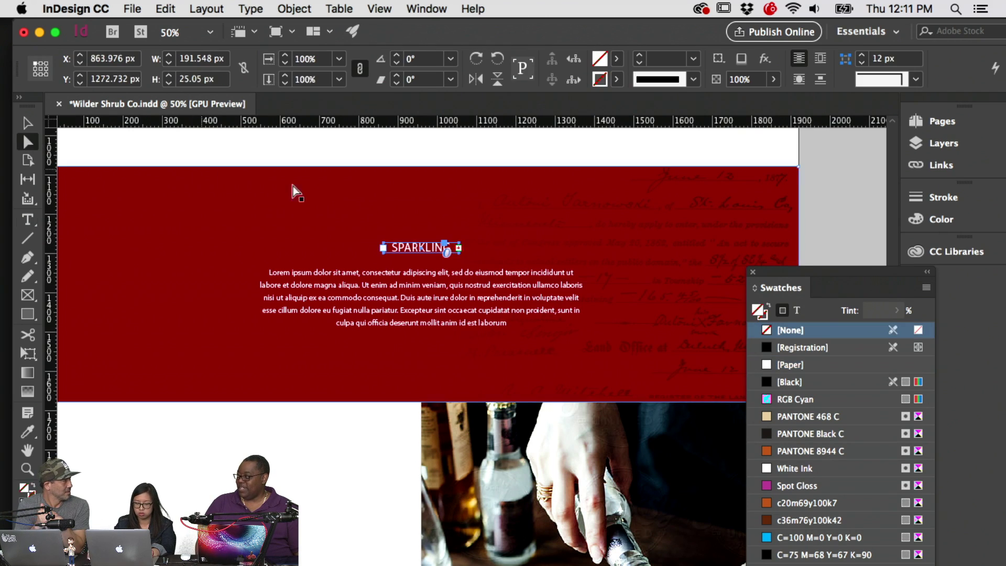
{"action": "left_click_drag", "start_coordinate": [418, 254], "coordinate": [341, 257]}
{"action": "key", "text": "super+z"}
{"action": "double_click", "coordinate": [419, 248]}
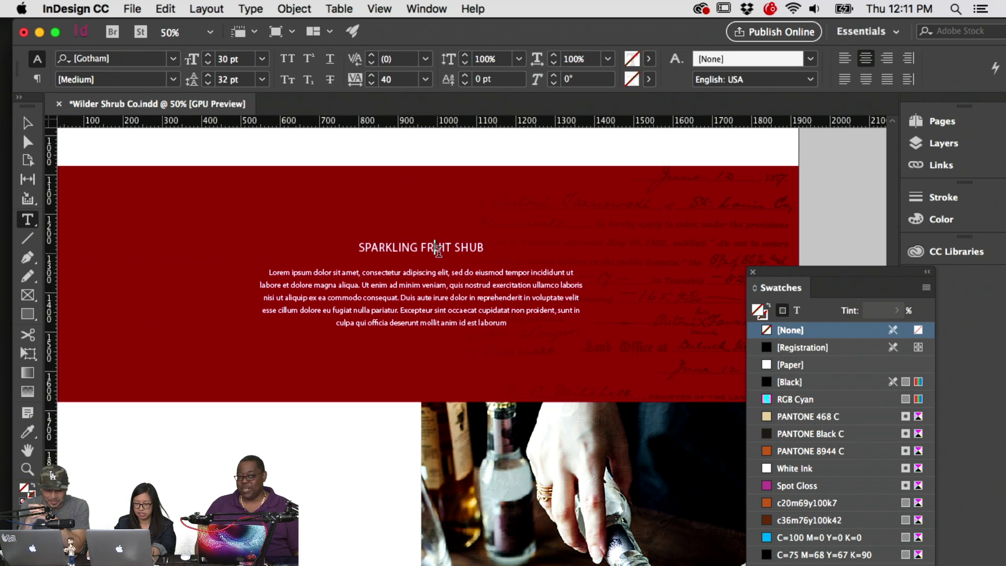
Set the font of the whole "SPARKLING FRUIT SHUB" heading to Brothers (T1)
{"action": "key", "text": "super+a"}
{"action": "left_click", "coordinate": [118, 60]}
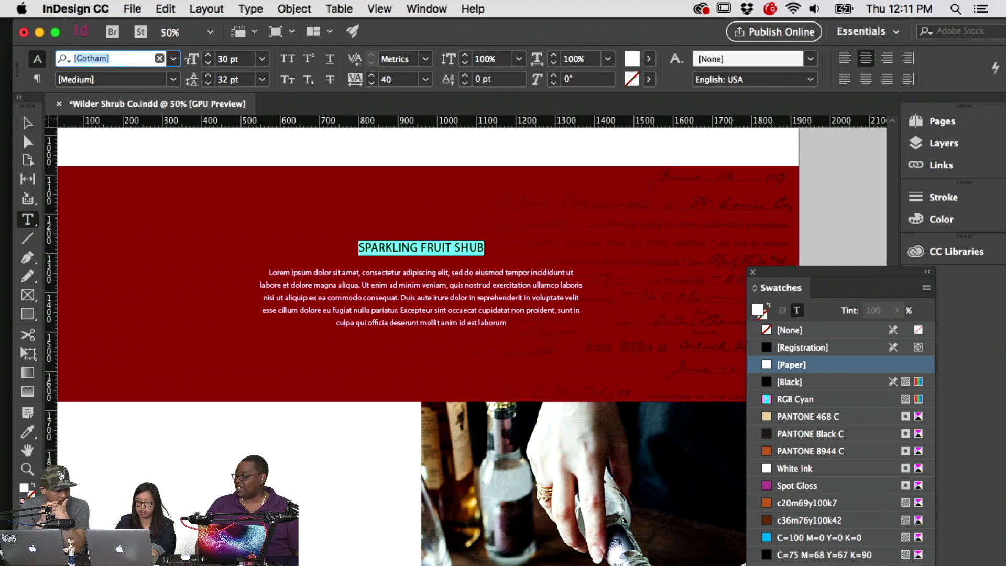
{"action": "type", "text": "k"}
{"action": "key", "text": "BackSpace"}
{"action": "type", "text": "brothe"}
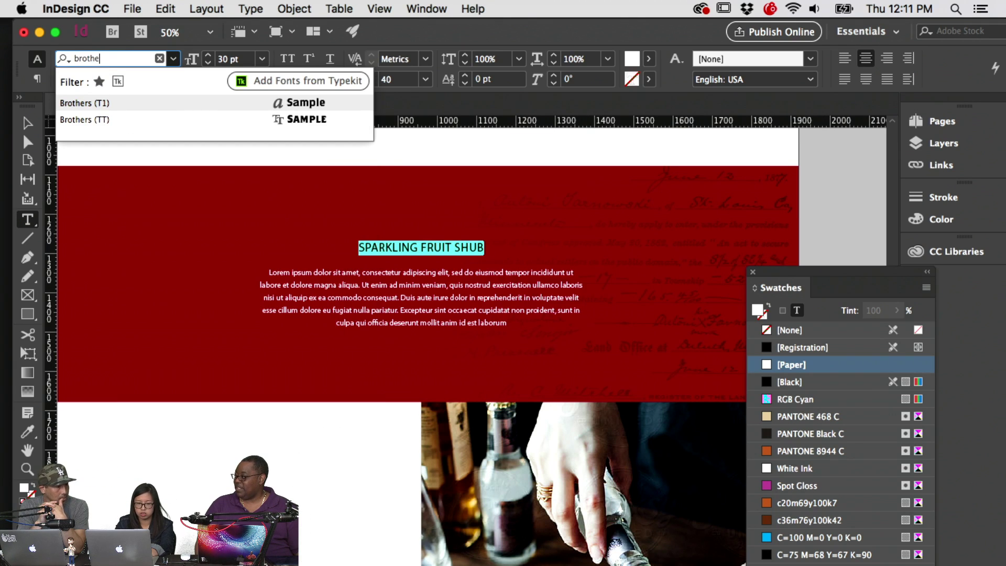
{"action": "key", "text": "Return"}
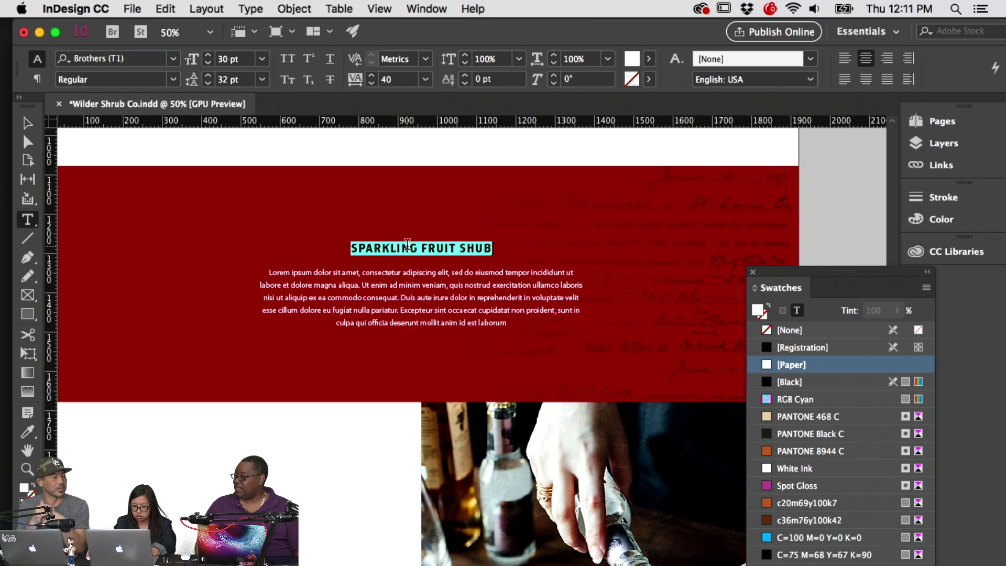
Increase the heading's tracking to 160 and widen its text frame so the words fit on one line
{"action": "triple_click", "coordinate": [407, 245]}
{"action": "key", "text": "alt+Right"}
{"action": "key", "text": "alt+Right"}
{"action": "key", "text": "alt+Right"}
{"action": "key", "text": "alt+Right"}
{"action": "key", "text": "alt+Right"}
{"action": "key", "text": "alt+Right"}
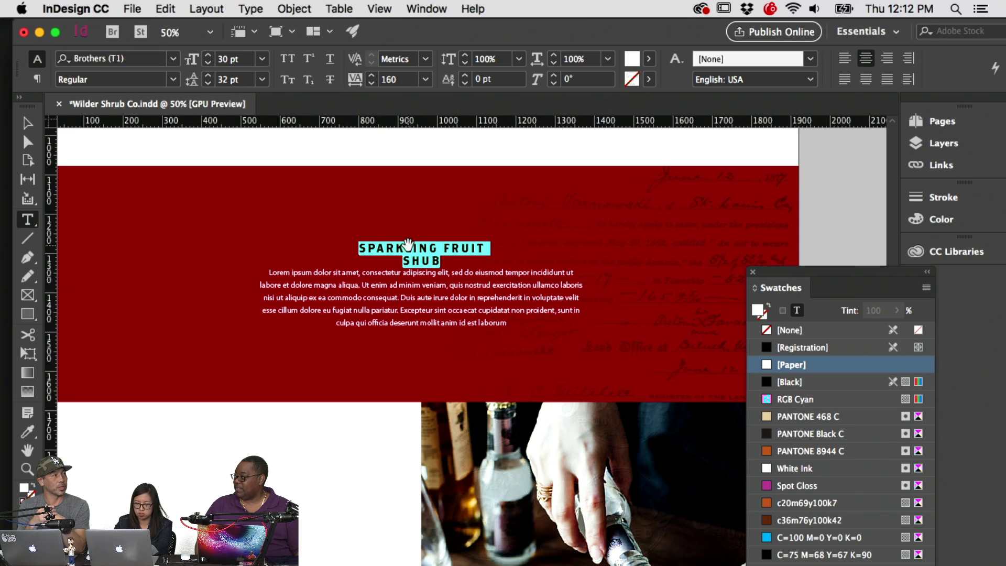
{"action": "key", "text": "Escape"}
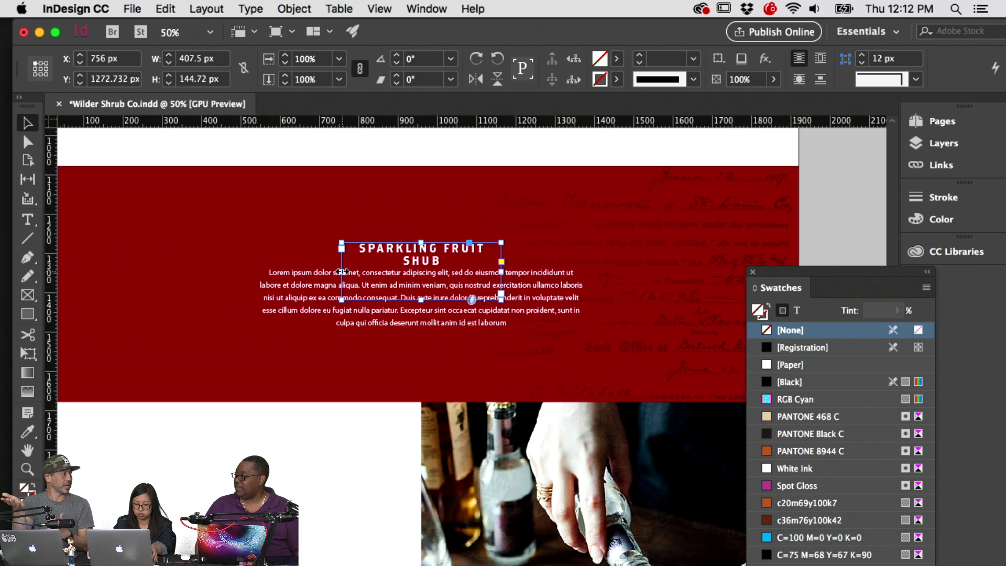
{"action": "left_click_drag", "start_coordinate": [342, 274], "coordinate": [291, 246]}
Enlarge the whole "SPARKLING FRUIT SHUB" heading to 39 pt
{"action": "double_click", "coordinate": [479, 252]}
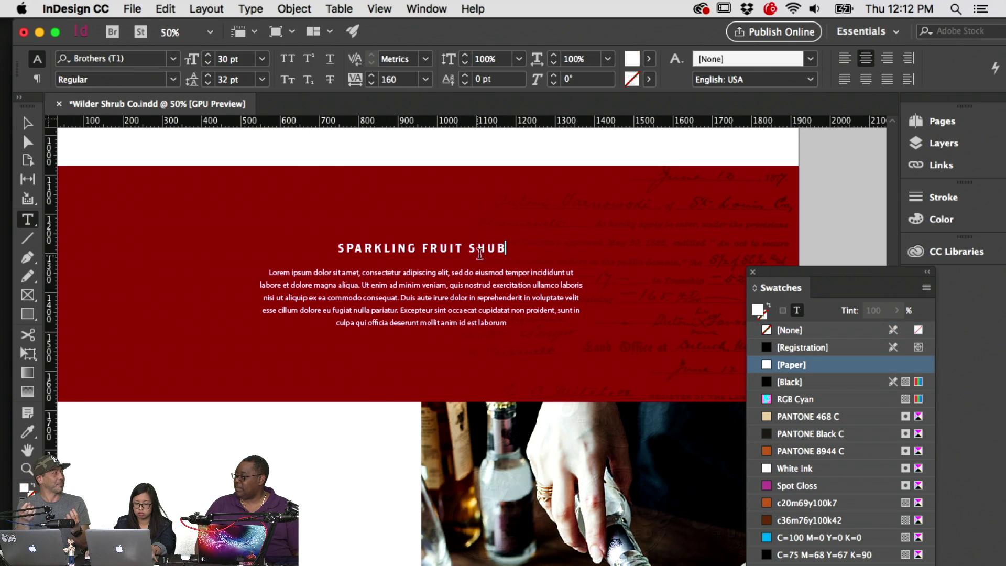
{"action": "triple_click", "coordinate": [485, 254]}
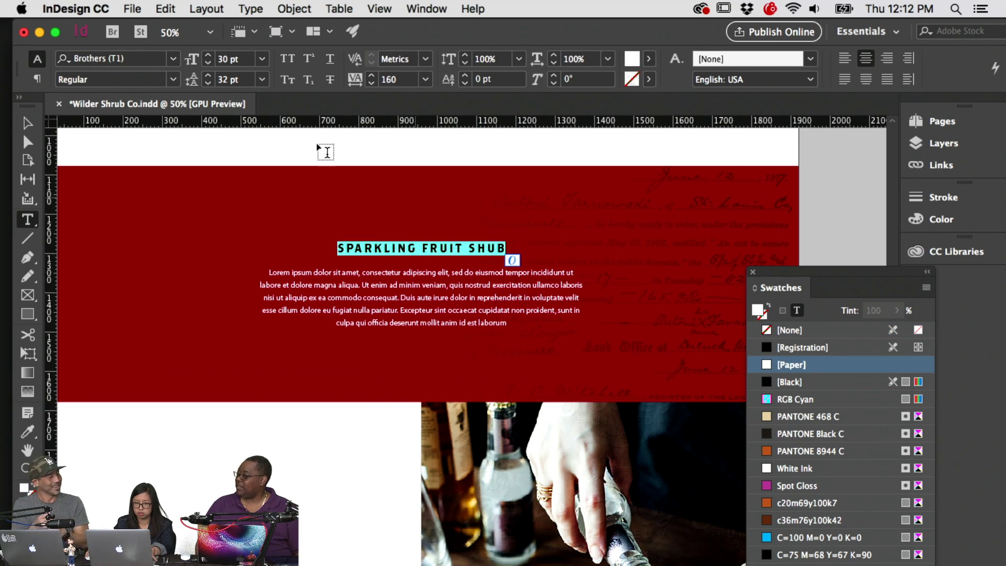
{"action": "left_click", "coordinate": [209, 55]}
{"action": "left_click", "coordinate": [208, 54]}
{"action": "left_click", "coordinate": [208, 55]}
{"action": "left_click", "coordinate": [208, 54]}
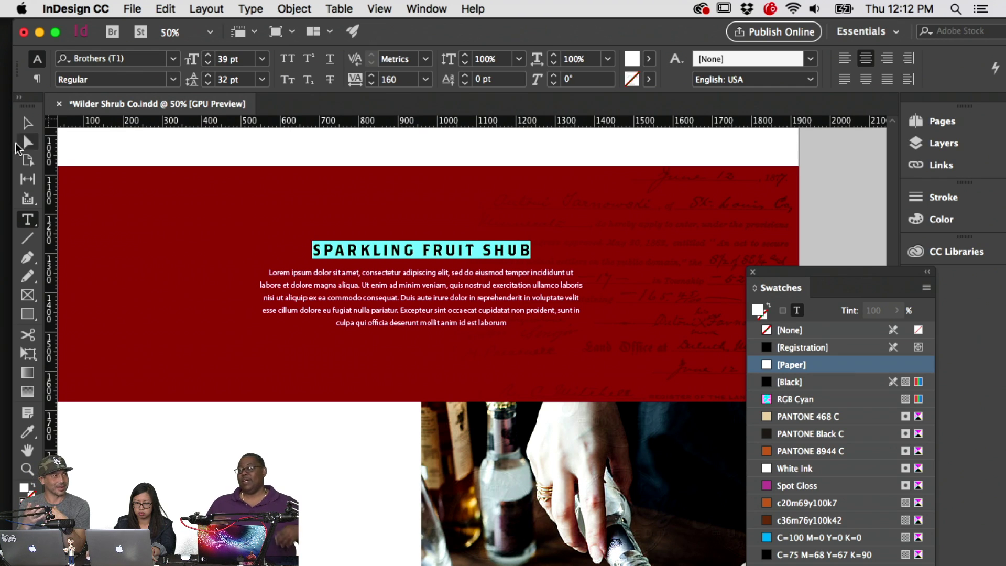
Fit the heading's frame to its text and shift the heading and paragraph together to centre them in the band
{"action": "left_click", "coordinate": [27, 139]}
{"action": "key", "text": "super+alt+c"}
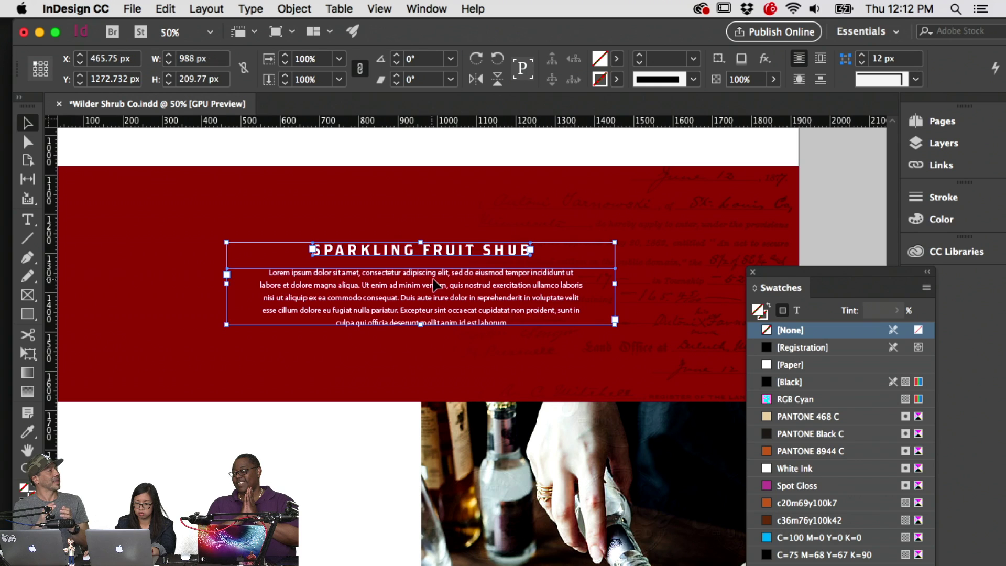
{"action": "left_click_drag", "start_coordinate": [434, 283], "coordinate": [433, 283]}
{"action": "key", "text": "super+minus"}
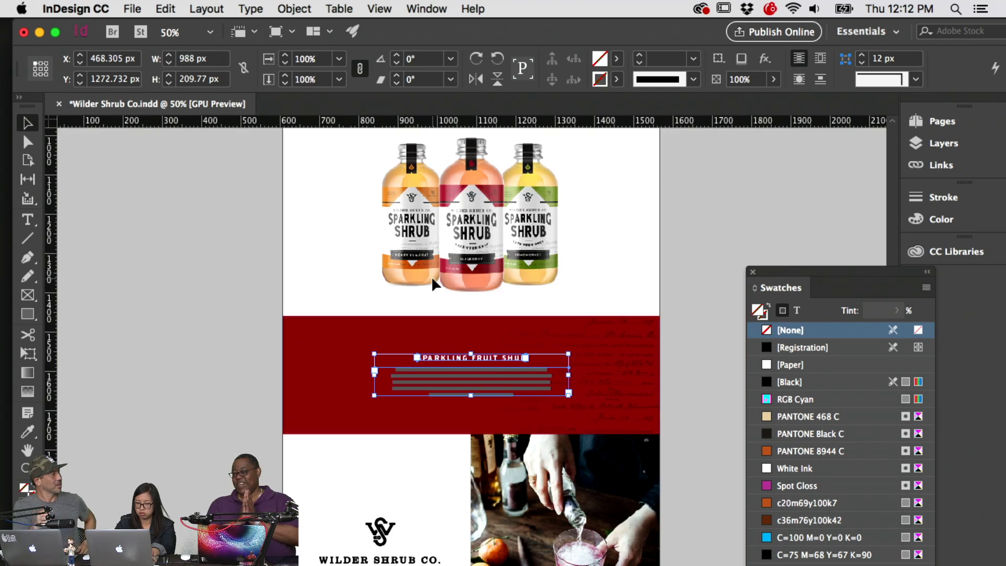
Trim the bottom edge of the farm workers image frame in the "SATE YOUR SIP" band, making it about 682 px tall
{"action": "left_click", "coordinate": [148, 309]}
{"action": "scroll", "coordinate": [180, 341], "scroll_direction": "down", "scroll_amount": 10}
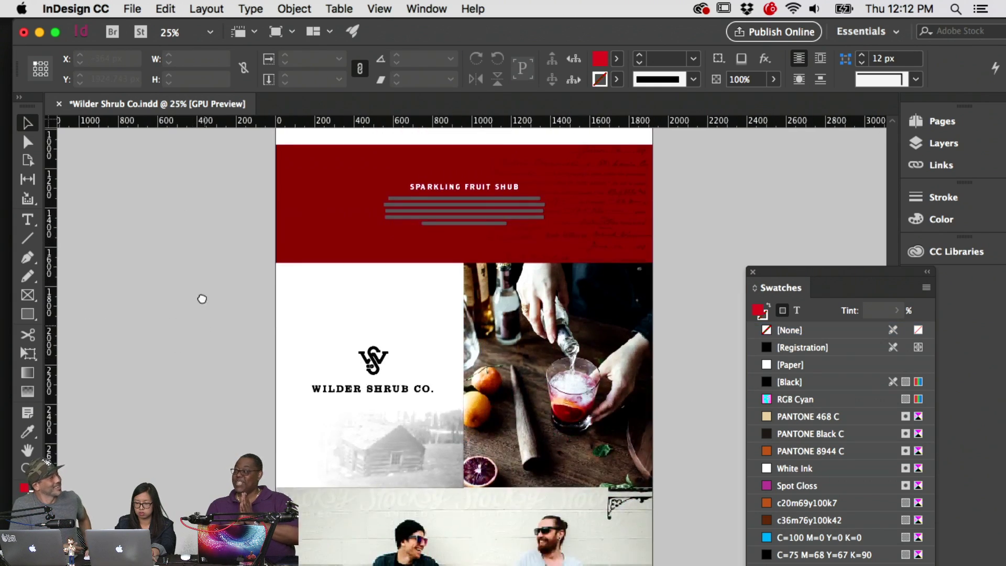
{"action": "scroll", "coordinate": [199, 256], "scroll_direction": "down", "scroll_amount": 2}
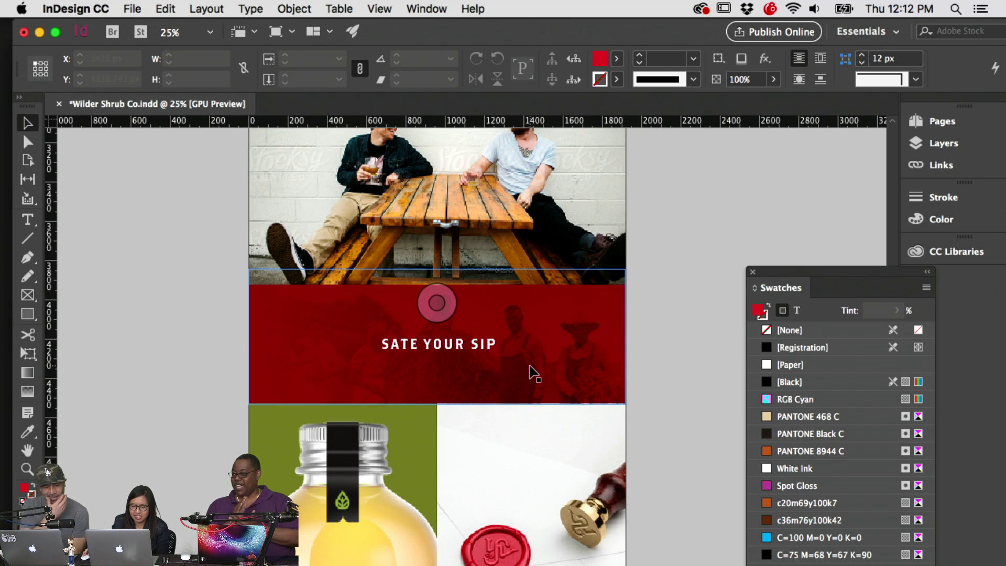
{"action": "left_click", "coordinate": [578, 364]}
{"action": "left_click", "coordinate": [658, 353]}
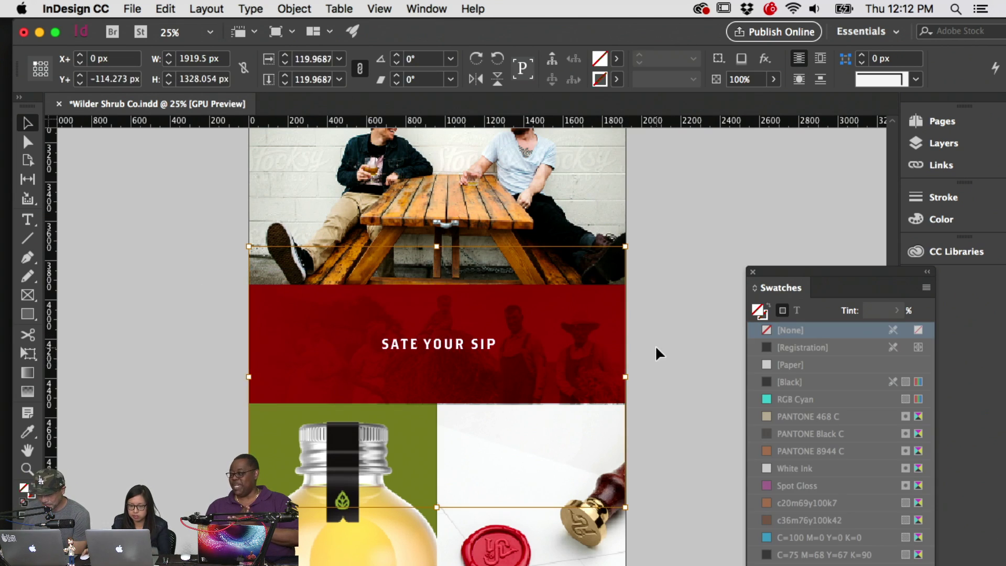
{"action": "left_click", "coordinate": [581, 377]}
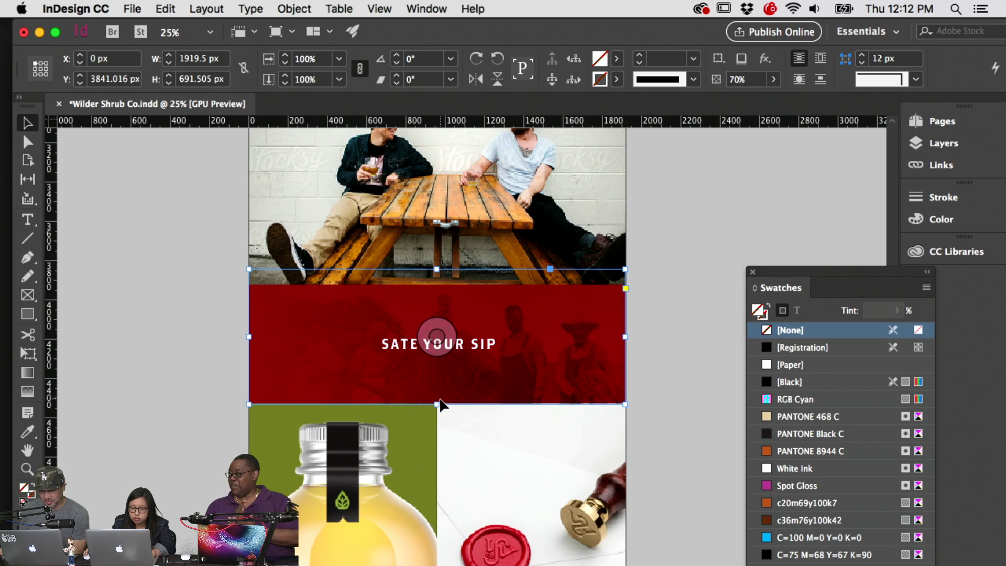
{"action": "left_click_drag", "start_coordinate": [436, 404], "coordinate": [437, 402]}
{"action": "left_click", "coordinate": [647, 347]}
{"action": "left_click", "coordinate": [579, 332]}
Extend both sides of the farm workers image frame past the page edges, making it about 1927 px wide
{"action": "key", "text": "w"}
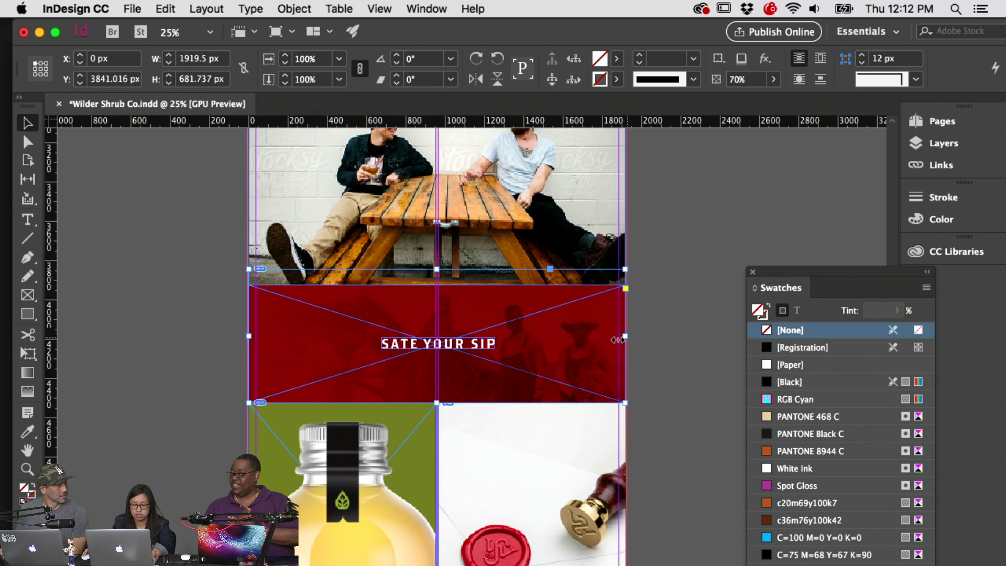
{"action": "left_click_drag", "start_coordinate": [623, 336], "coordinate": [626, 336]}
{"action": "left_click_drag", "start_coordinate": [246, 332], "coordinate": [240, 332]}
{"action": "left_click", "coordinate": [241, 332]}
{"action": "key", "text": "w"}
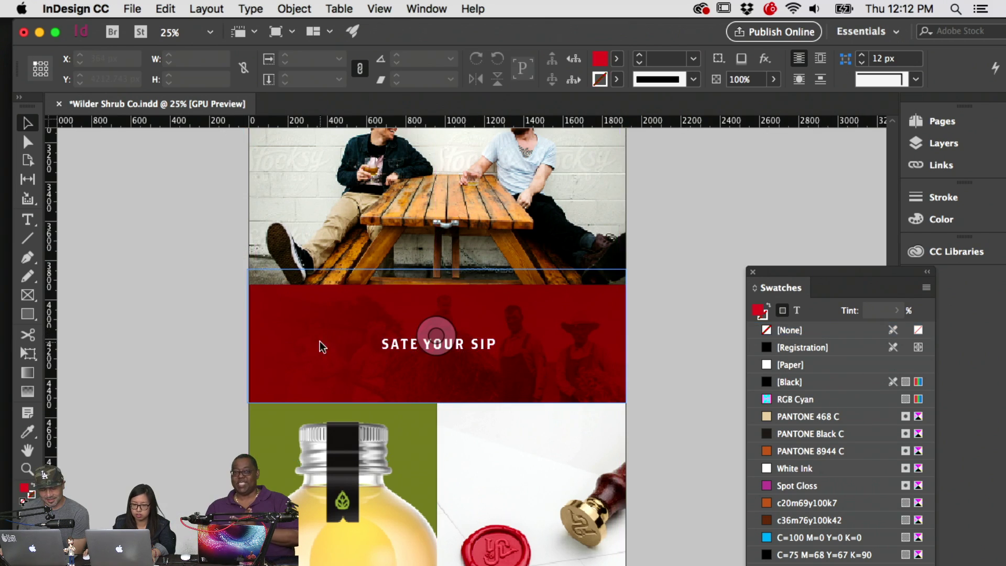
Remove the Gradient Feather effect from the farm workers image in the "SATE YOUR SIP" band
{"action": "left_click", "coordinate": [321, 341]}
{"action": "left_click", "coordinate": [291, 8]}
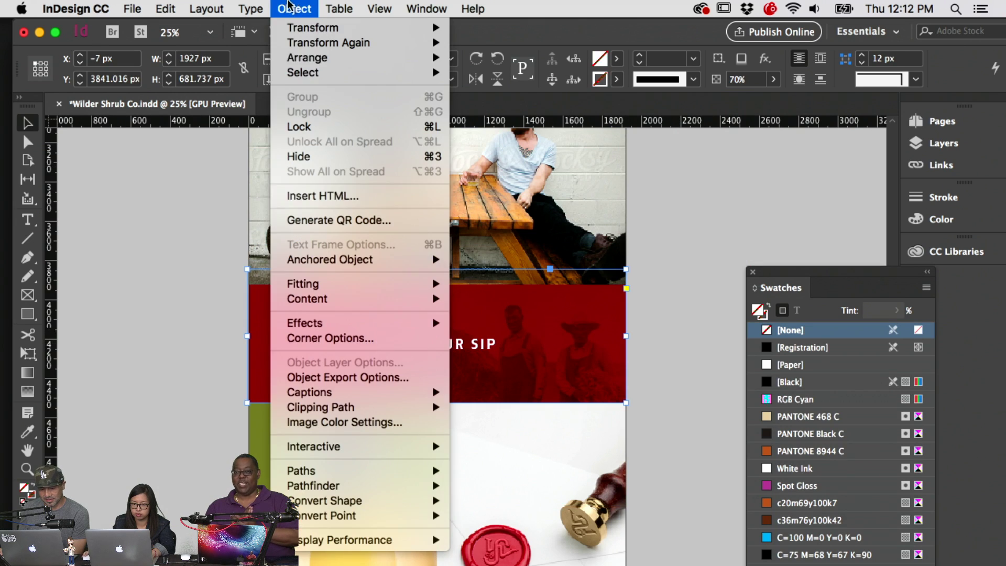
{"action": "mouse_move", "coordinate": [360, 322]}
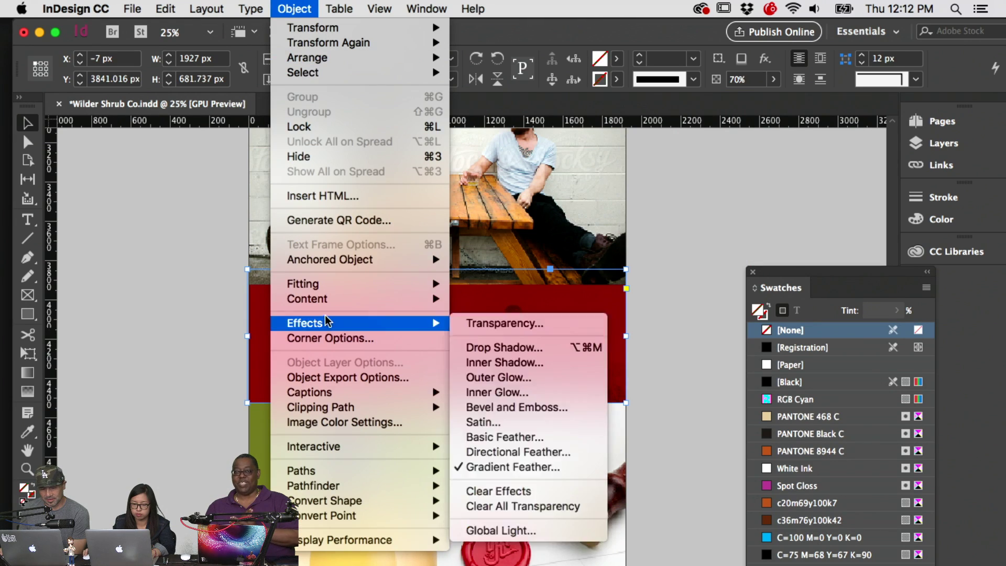
{"action": "left_click", "coordinate": [487, 468]}
{"action": "left_click", "coordinate": [533, 440]}
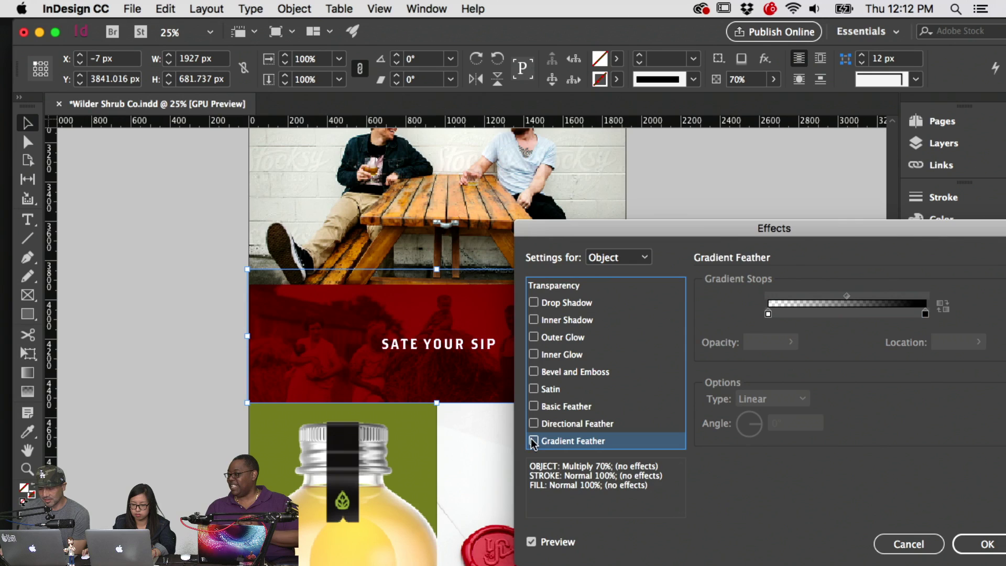
{"action": "left_click", "coordinate": [989, 544]}
Lower the opacity of the farm workers image to 50% and finally to 30%
{"action": "left_click", "coordinate": [748, 80]}
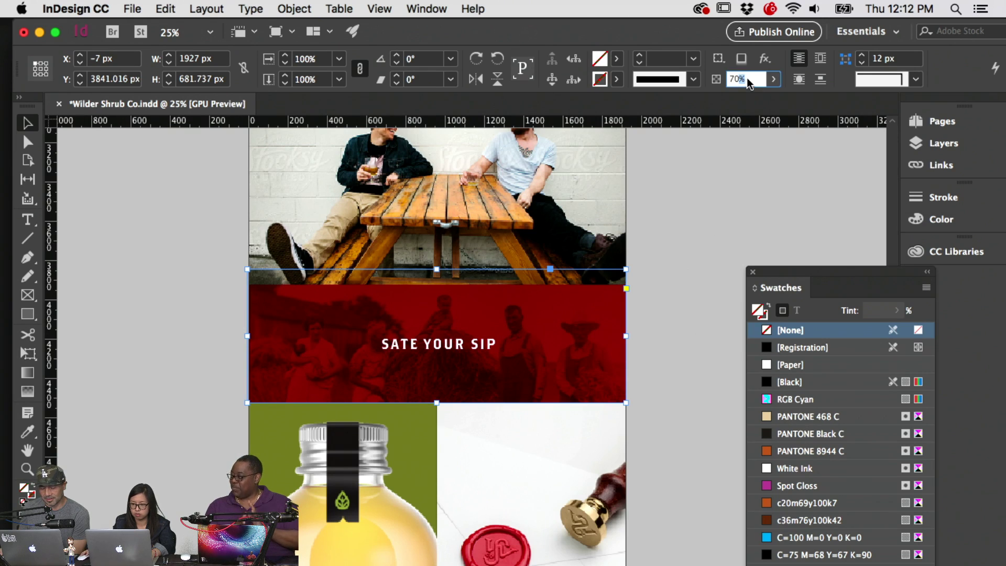
{"action": "type", "text": "50"}
{"action": "key", "text": "Return"}
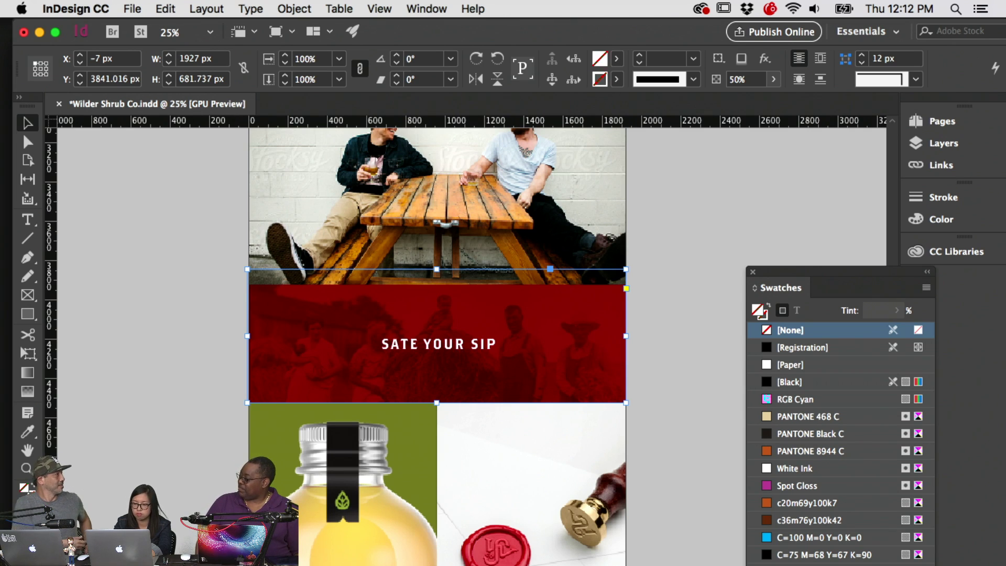
{"action": "double_click", "coordinate": [740, 79]}
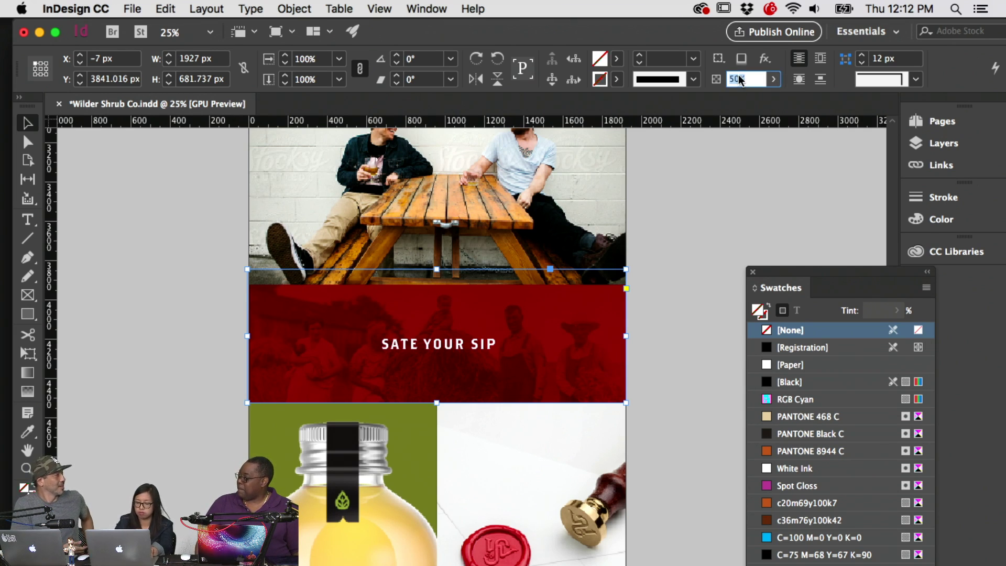
{"action": "key", "text": "Return"}
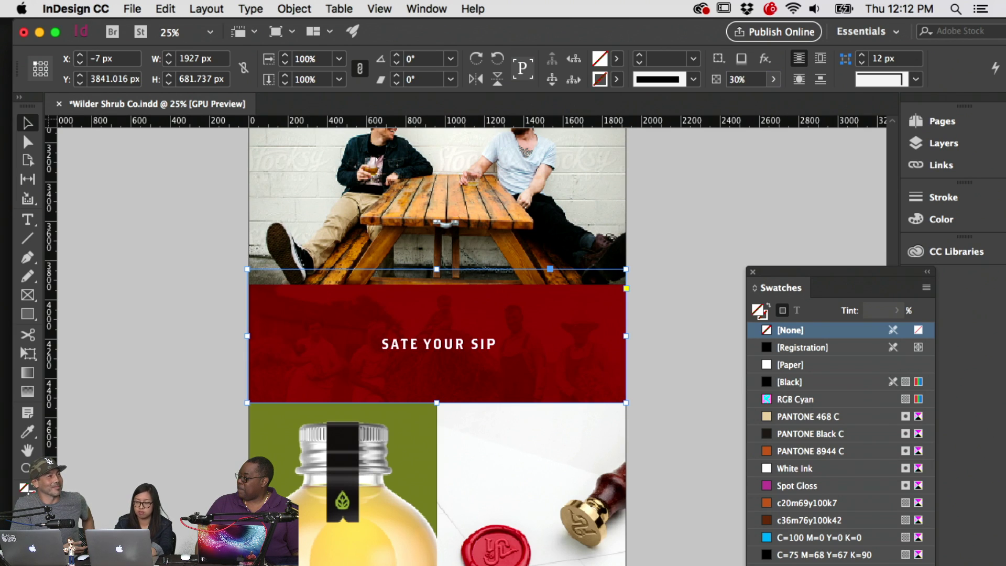
Check the page down to the end of the wax seal image, save the document and minimize its window
{"action": "left_click", "coordinate": [697, 177]}
{"action": "scroll", "coordinate": [689, 182], "scroll_direction": "down", "scroll_amount": 5}
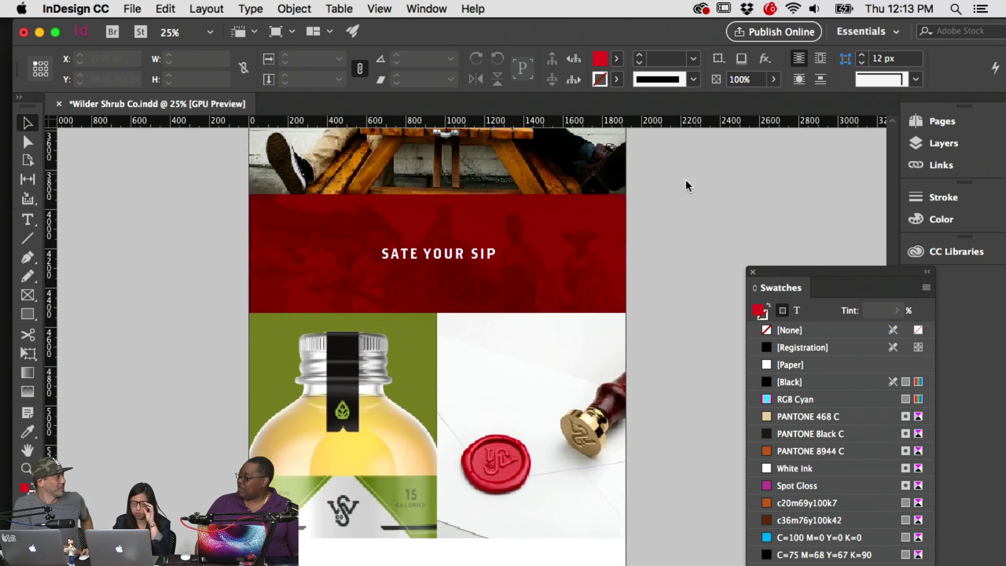
{"action": "scroll", "coordinate": [687, 186], "scroll_direction": "up", "scroll_amount": 1}
{"action": "scroll", "coordinate": [576, 189], "scroll_direction": "down", "scroll_amount": 2}
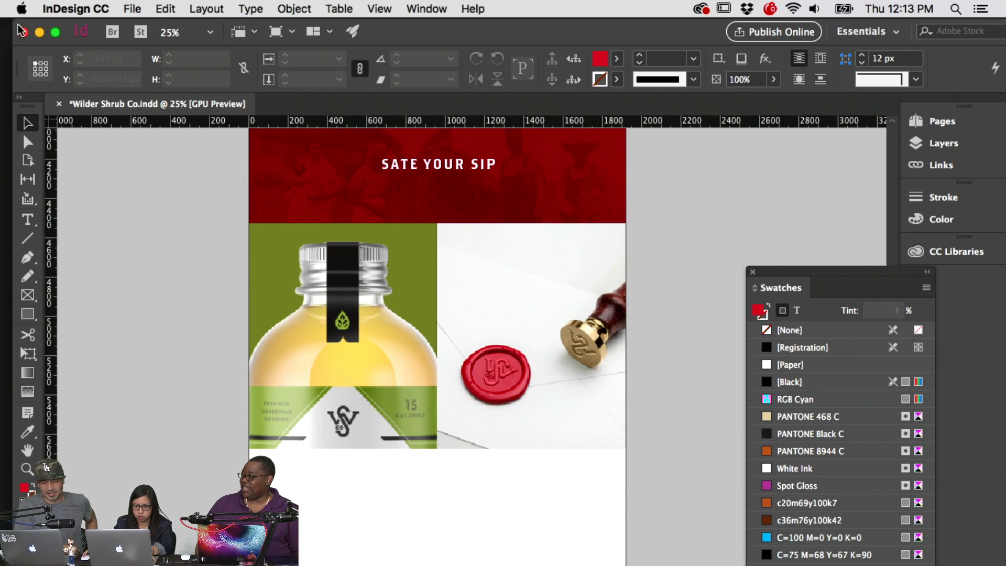
{"action": "key", "text": "super+s"}
{"action": "left_click", "coordinate": [33, 32]}
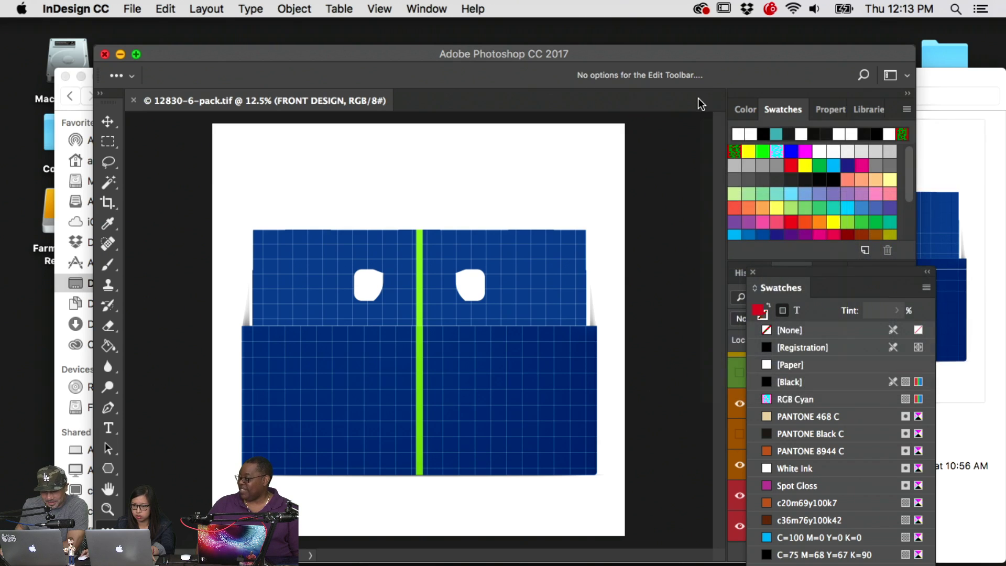
Place the HoneyKumquat, Lemongrass and Mulberry PNG bottle renders from the Pngs folder in Finder into the 12830-6-pack.tif document in Photoshop
{"action": "left_click", "coordinate": [958, 80]}
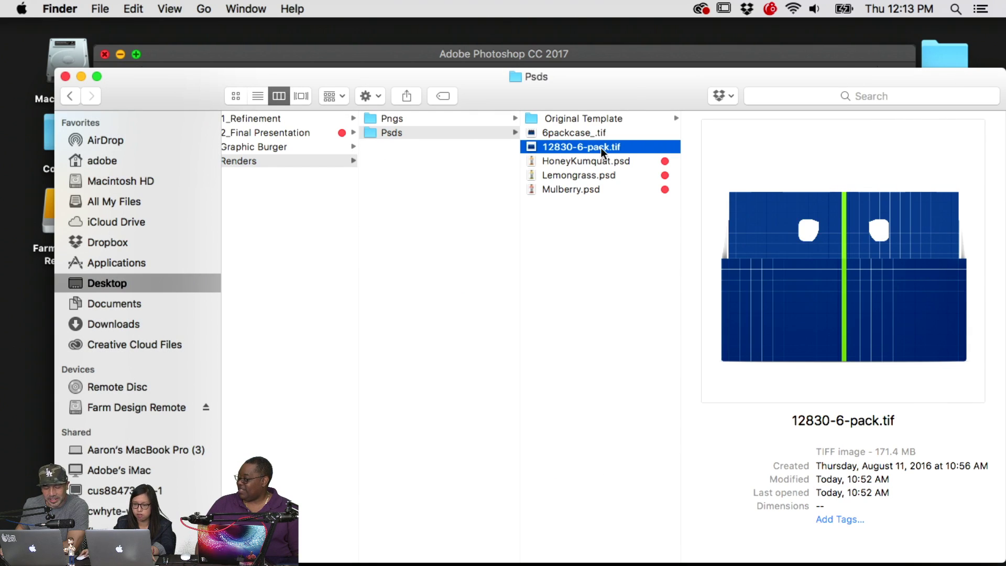
{"action": "left_click", "coordinate": [460, 119]}
{"action": "left_click", "coordinate": [566, 160]}
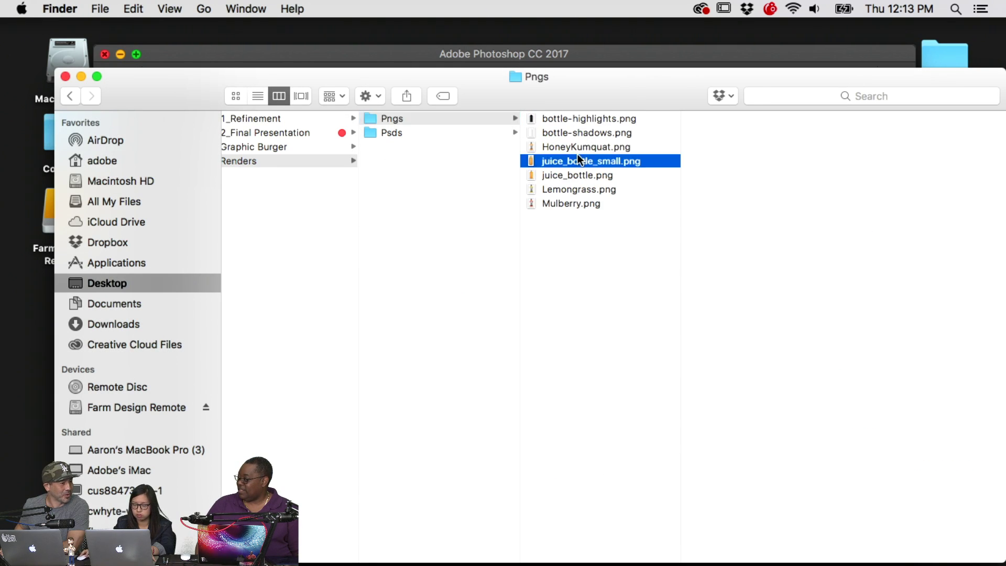
{"action": "left_click", "coordinate": [564, 188]}
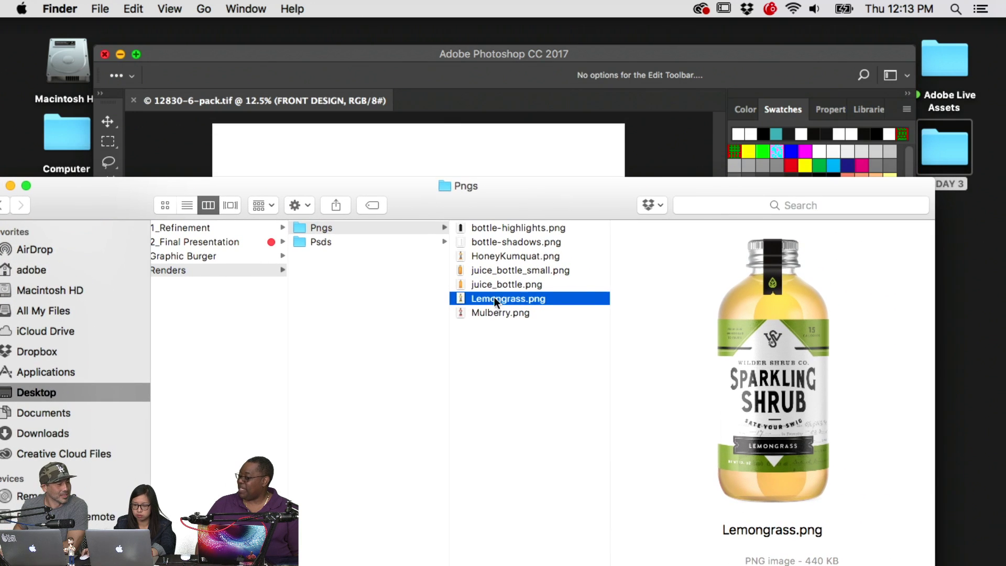
{"action": "left_click", "coordinate": [498, 313], "text": "super"}
{"action": "left_click", "coordinate": [492, 254], "text": "super"}
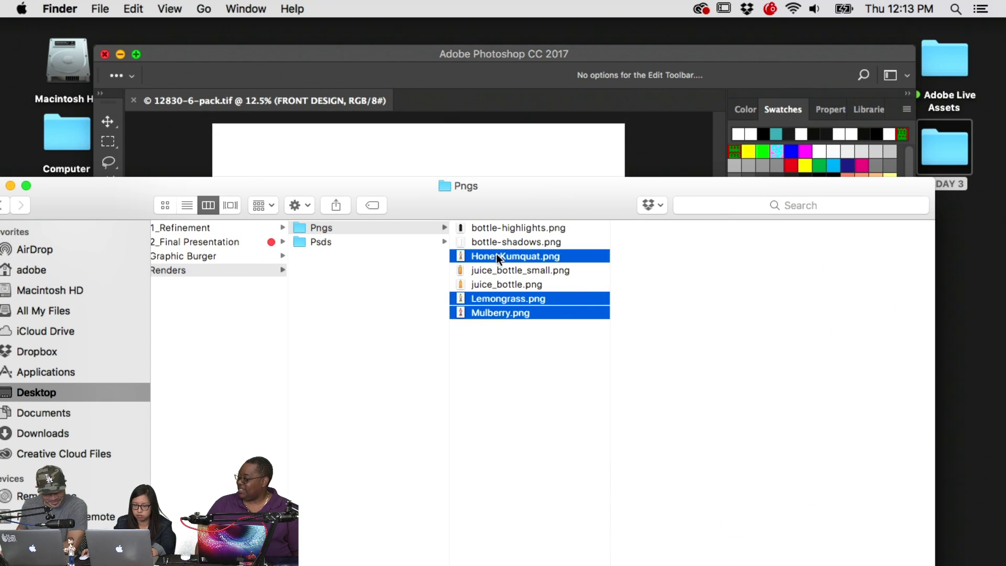
{"action": "left_click_drag", "start_coordinate": [496, 255], "coordinate": [426, 166]}
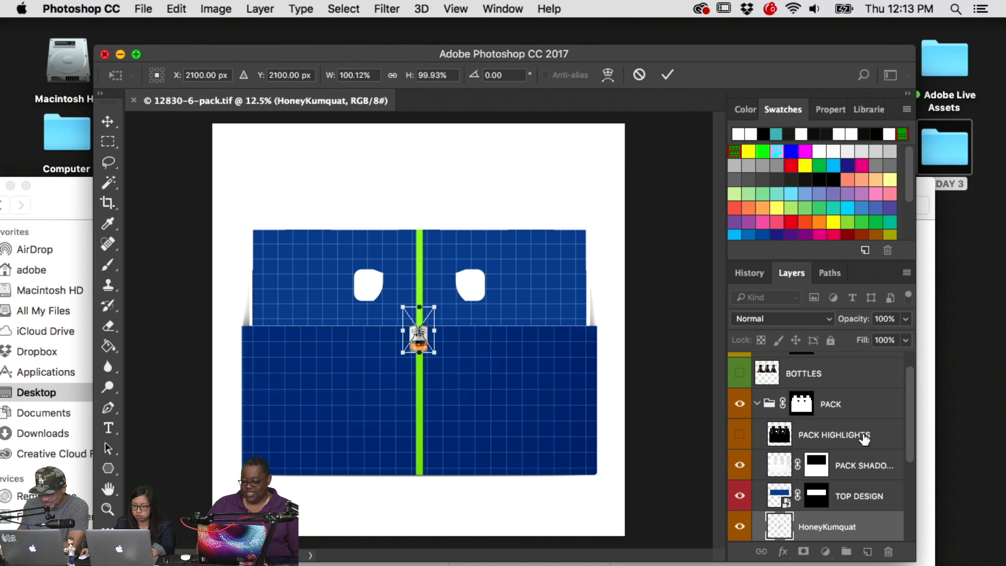
{"action": "key", "text": "Return"}
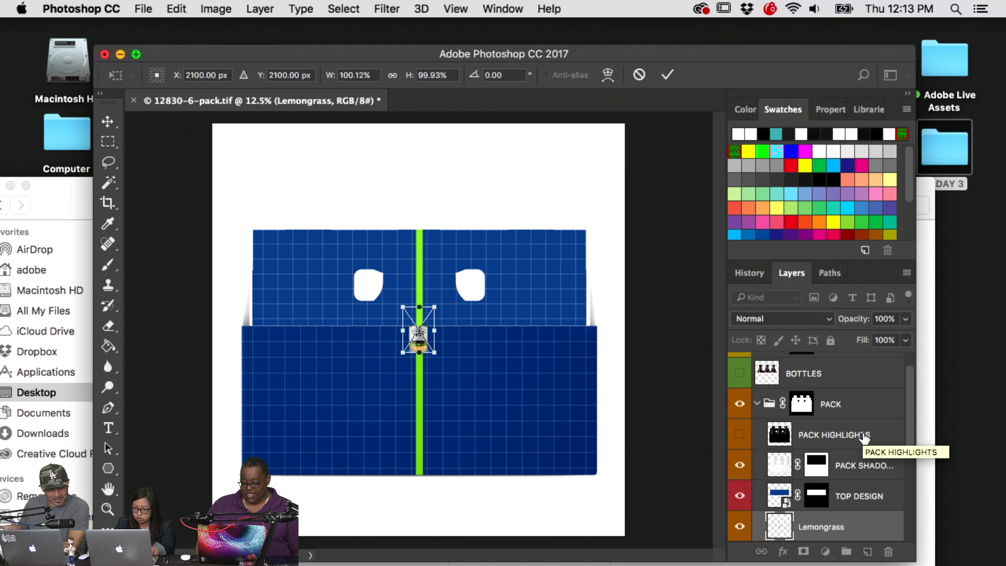
{"action": "scroll", "coordinate": [861, 451], "scroll_direction": "down", "scroll_amount": 5}
{"action": "scroll", "coordinate": [859, 467], "scroll_direction": "up", "scroll_amount": 8}
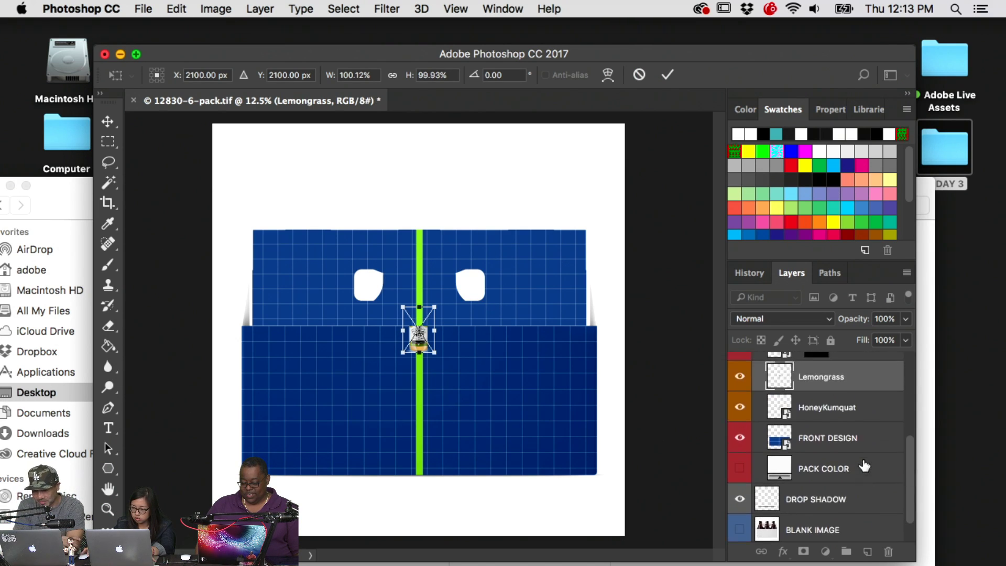
{"action": "scroll", "coordinate": [863, 464], "scroll_direction": "down", "scroll_amount": 3}
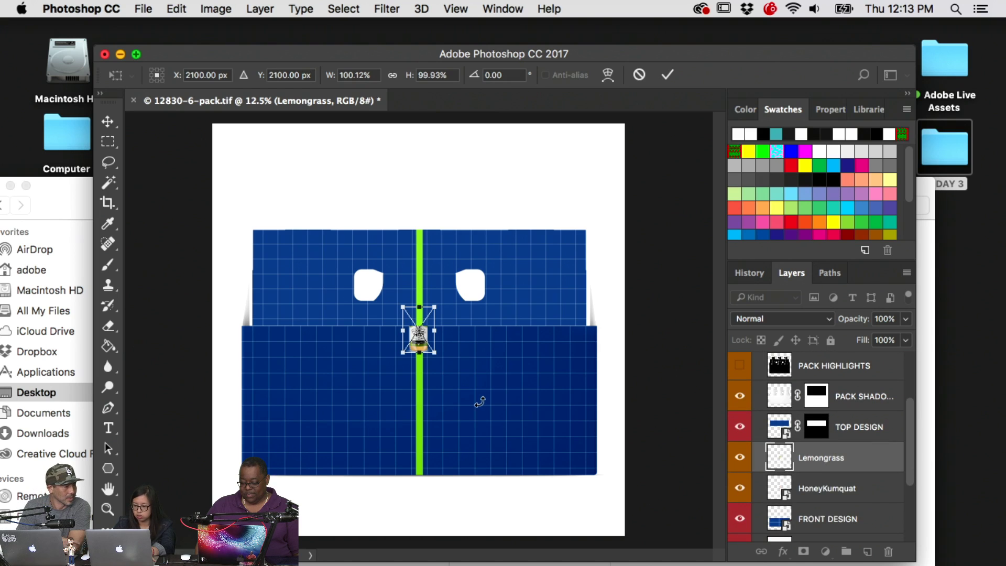
{"action": "key", "text": "Return"}
{"action": "key", "text": "Return"}
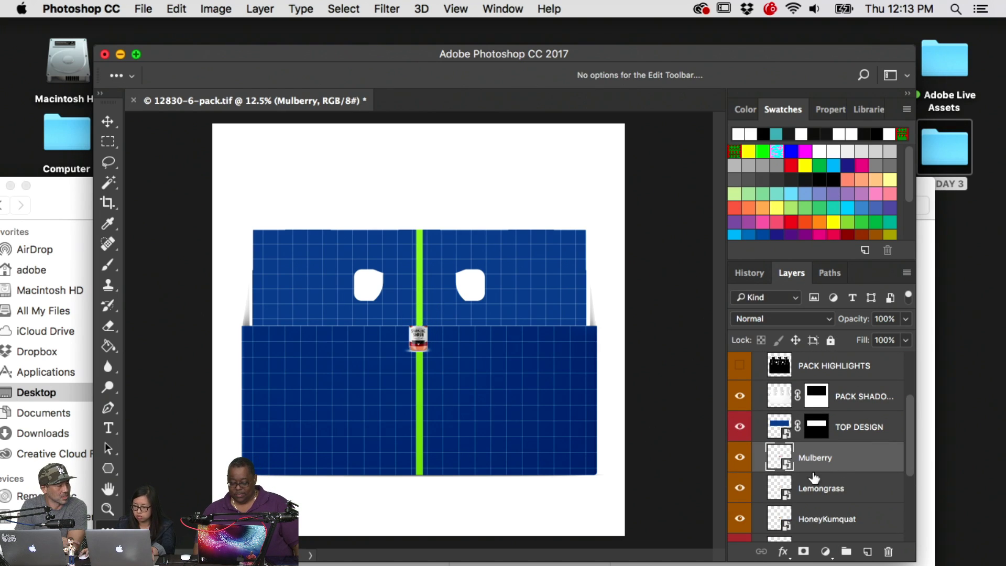
Move the Mulberry, Lemongrass and HoneyKumquat layers together to the top of the layer stack, above the CAPS group
{"action": "left_click", "coordinate": [855, 525], "text": "shift"}
{"action": "key", "text": "super+bracketright"}
{"action": "key", "text": "super+bracketright"}
{"action": "key", "text": "super+bracketright"}
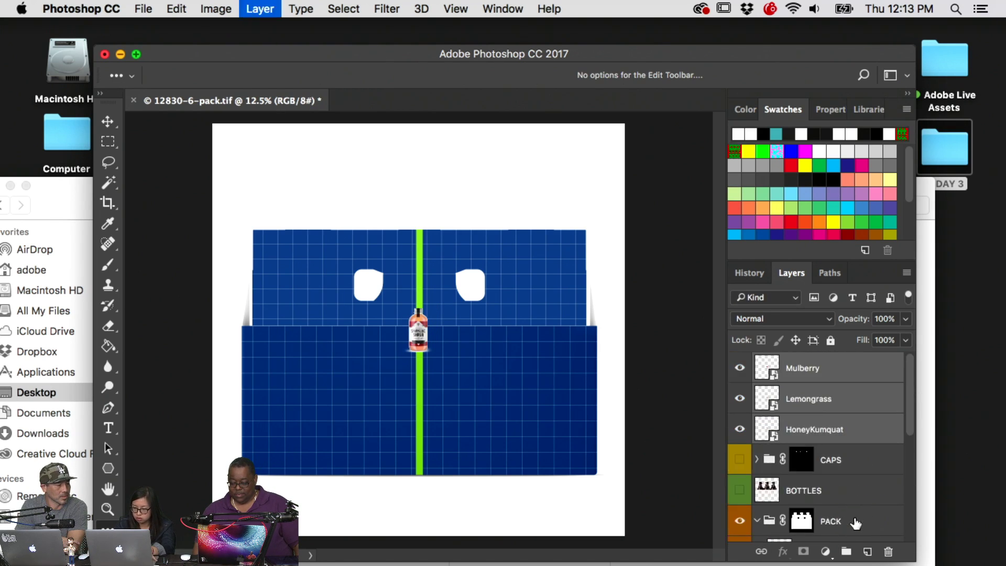
Scale the three selected bottle renders together to about 565% and position them over the left part of the six-pack carrier
{"action": "key", "text": "super+t"}
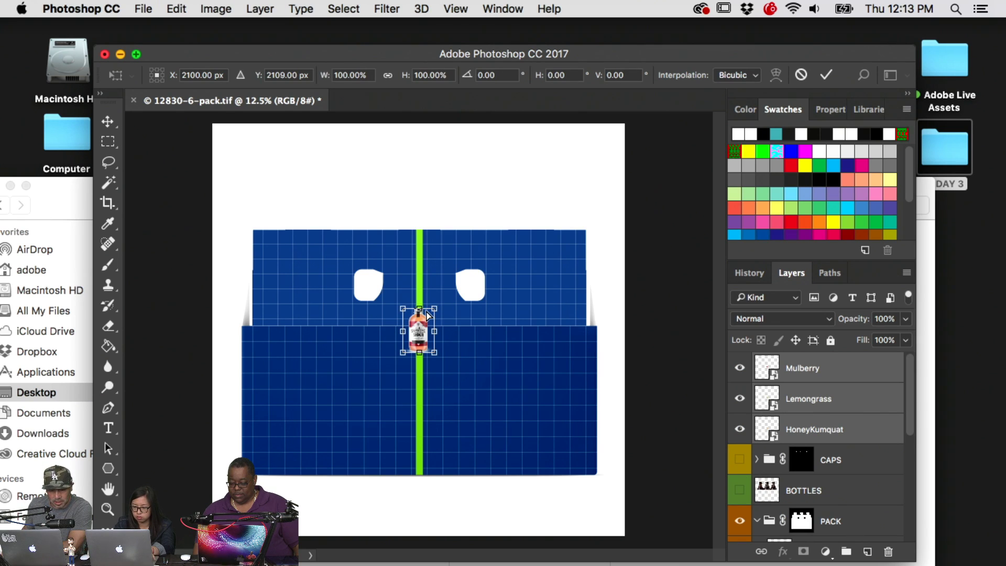
{"action": "key", "text": "super+t"}
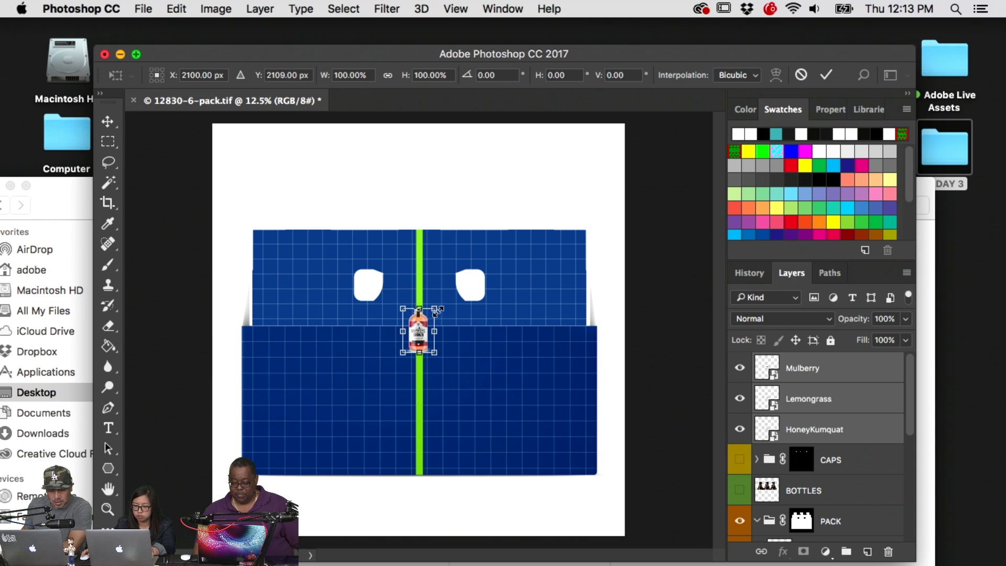
{"action": "left_click_drag", "start_coordinate": [436, 310], "coordinate": [491, 243]}
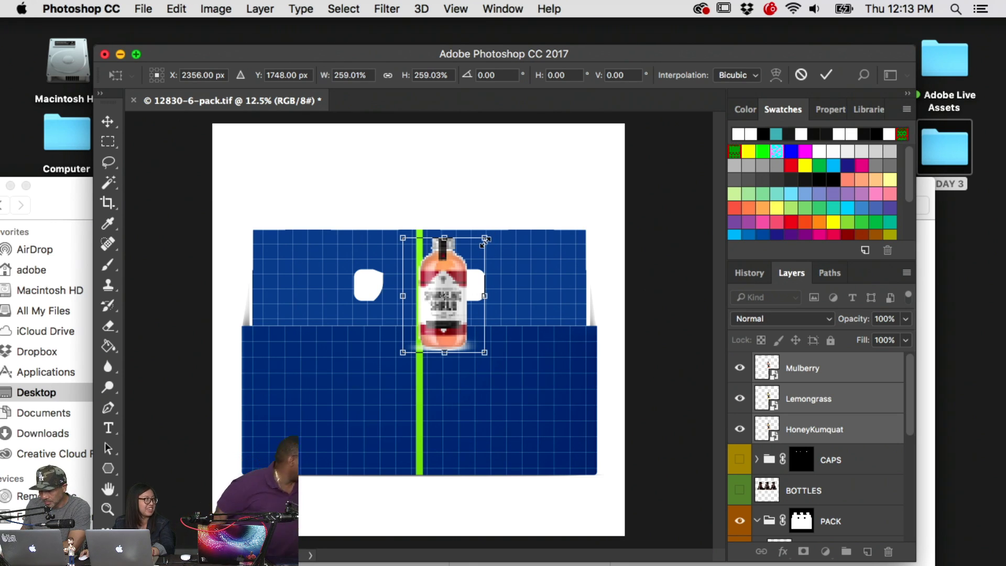
{"action": "left_click_drag", "start_coordinate": [485, 240], "coordinate": [315, 326]}
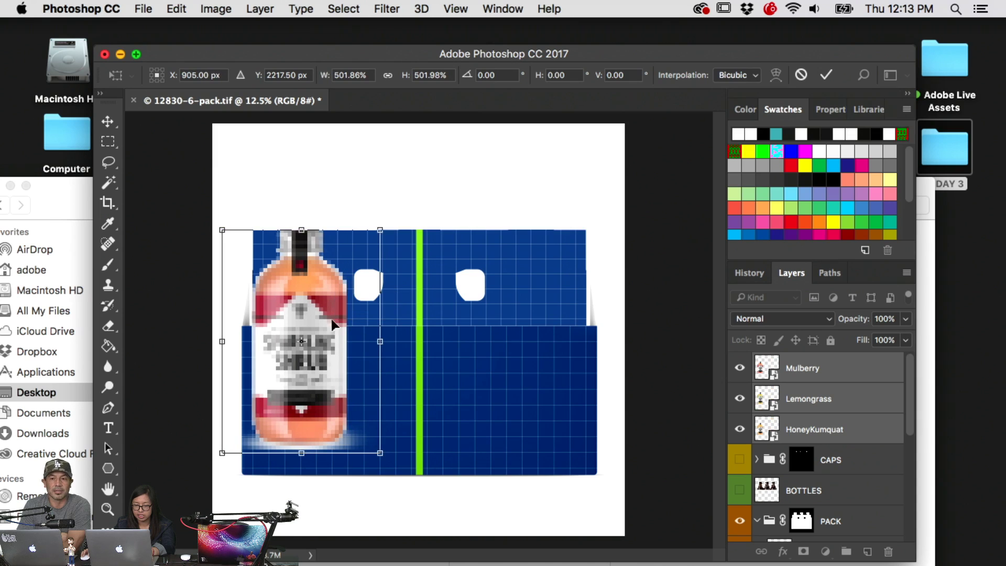
{"action": "left_click_drag", "start_coordinate": [388, 226], "coordinate": [402, 202]}
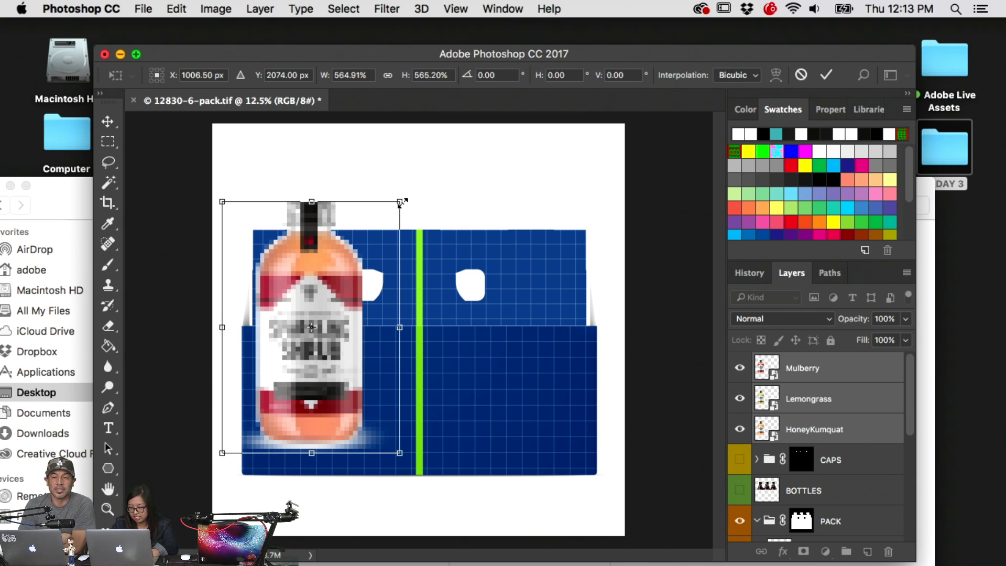
{"action": "key", "text": "Return"}
Move the Mulberry bottle to the middle of the carrier, directly beside the Lemongrass bottle
{"action": "left_click", "coordinate": [786, 380]}
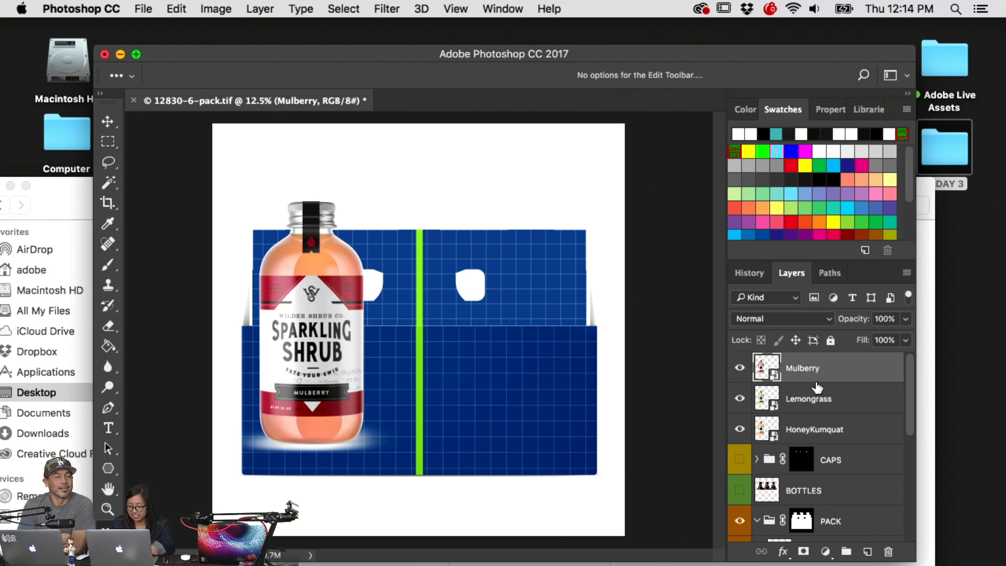
{"action": "key", "text": "ctrl+t"}
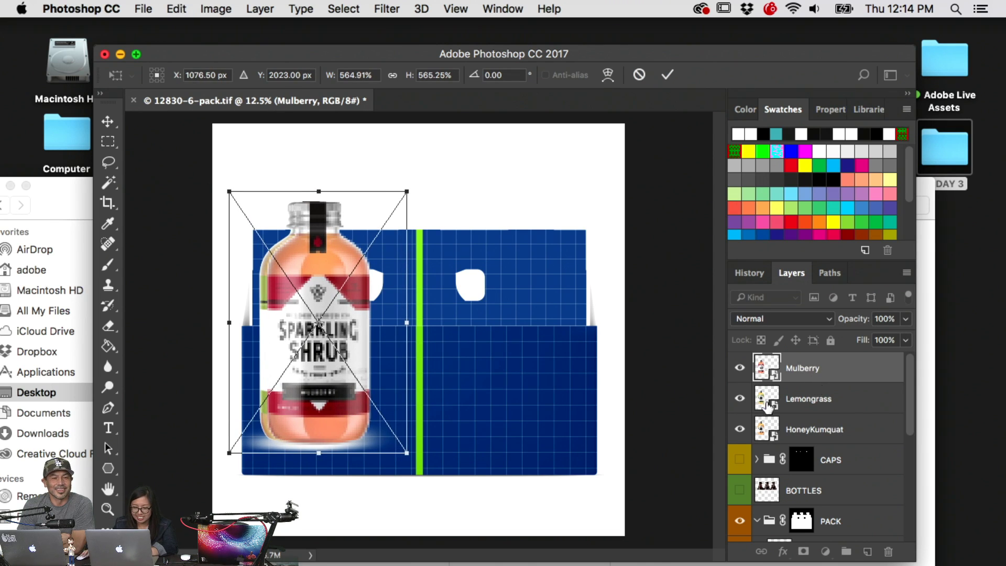
{"action": "left_click_drag", "start_coordinate": [330, 396], "coordinate": [414, 407]}
{"action": "key", "text": "Return"}
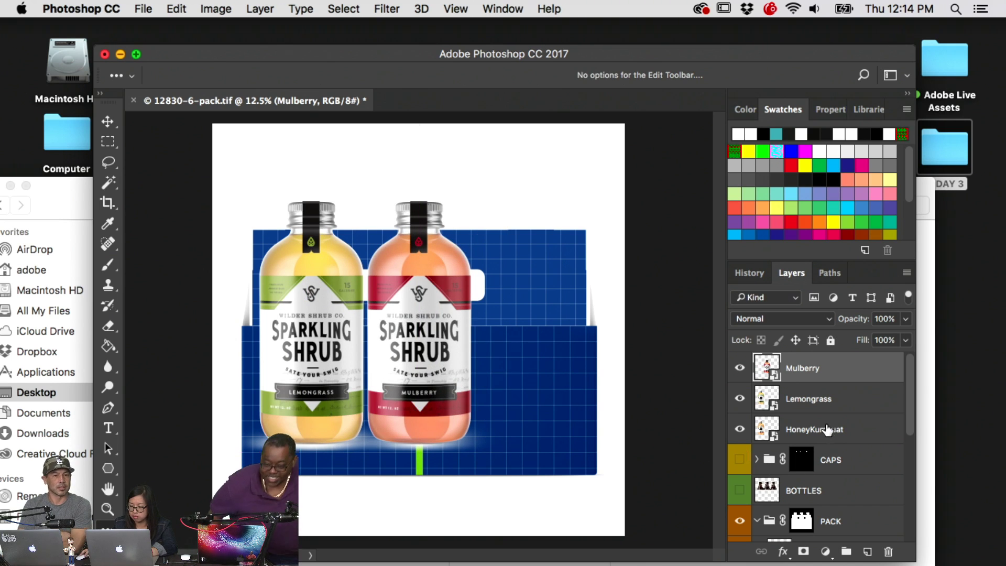
Reposition the HoneyKumquat bottle render on the carrier with Free Transform
{"action": "left_click", "coordinate": [796, 434]}
{"action": "key", "text": "ctrl+t"}
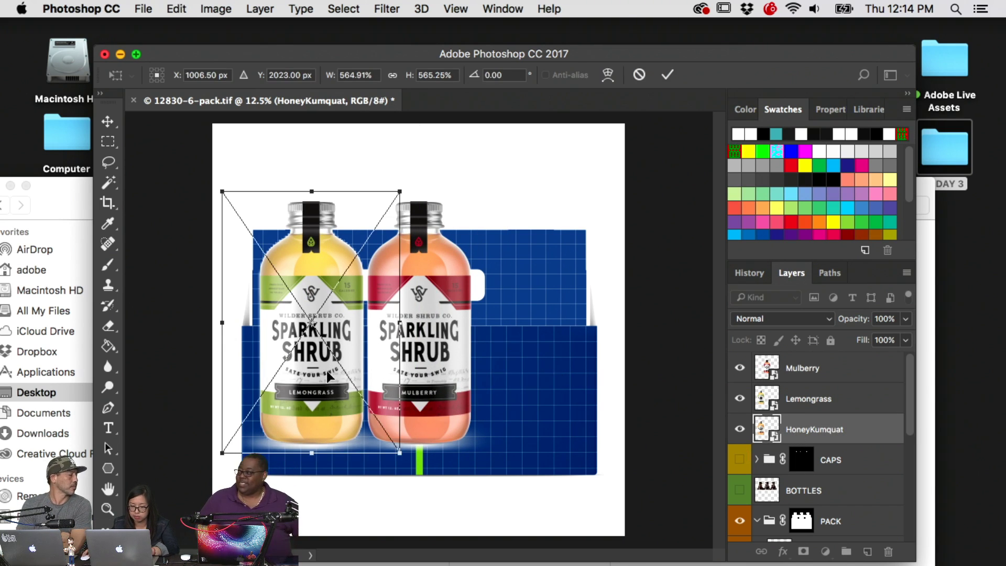
{"action": "left_click_drag", "start_coordinate": [512, 355], "coordinate": [296, 393]}
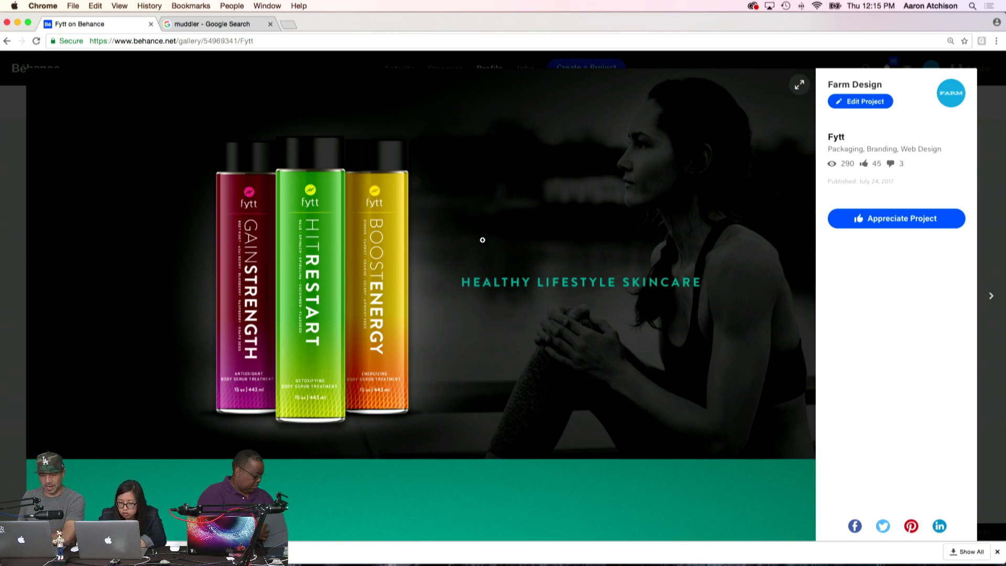
Switch to the Fytt project on Behance in Chrome and examine its product, ingredient and lifestyle images down to the brand process section
{"action": "scroll", "coordinate": [483, 240], "scroll_direction": "down", "scroll_amount": 5}
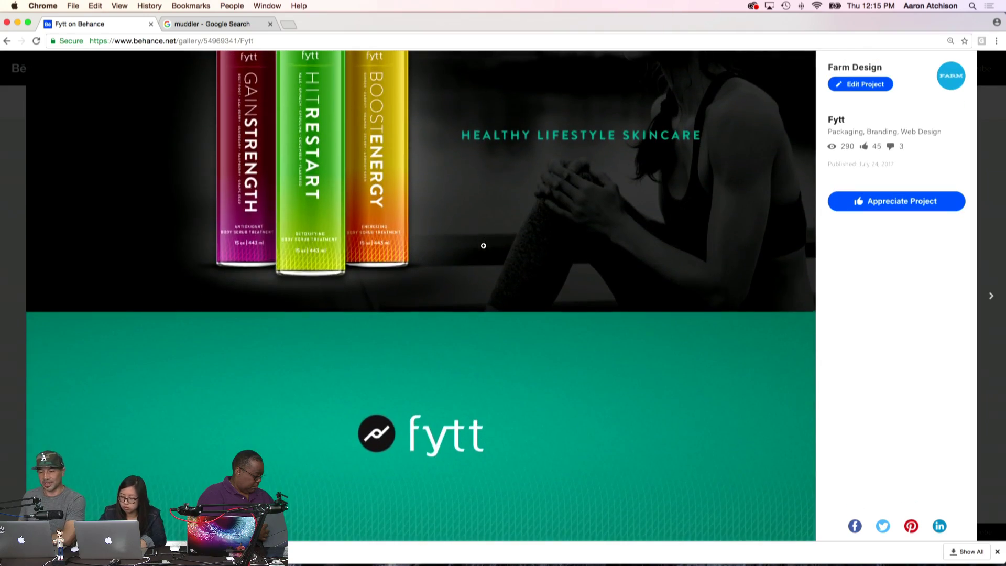
{"action": "scroll", "coordinate": [483, 245], "scroll_direction": "down", "scroll_amount": 8}
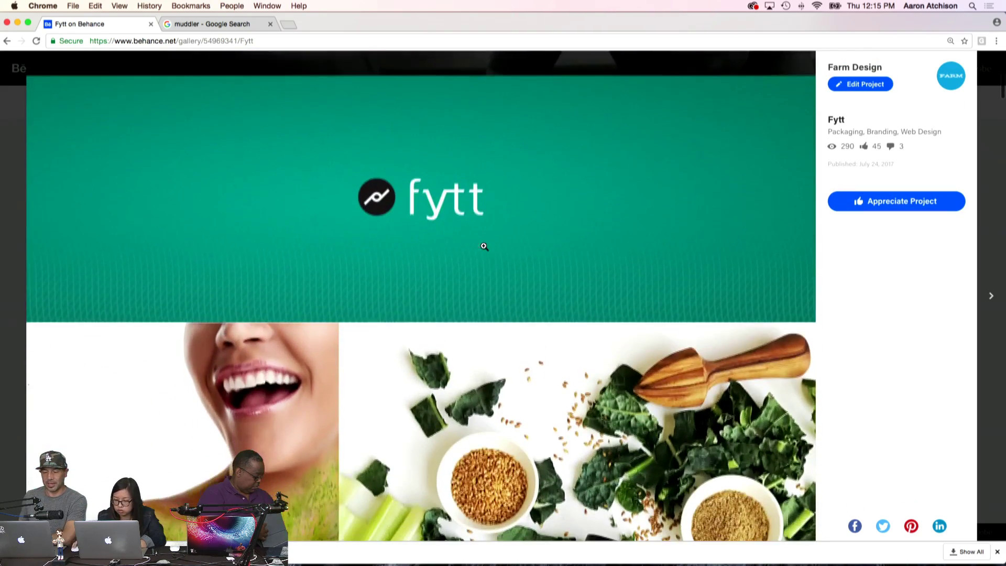
{"action": "scroll", "coordinate": [535, 300], "scroll_direction": "down", "scroll_amount": 7}
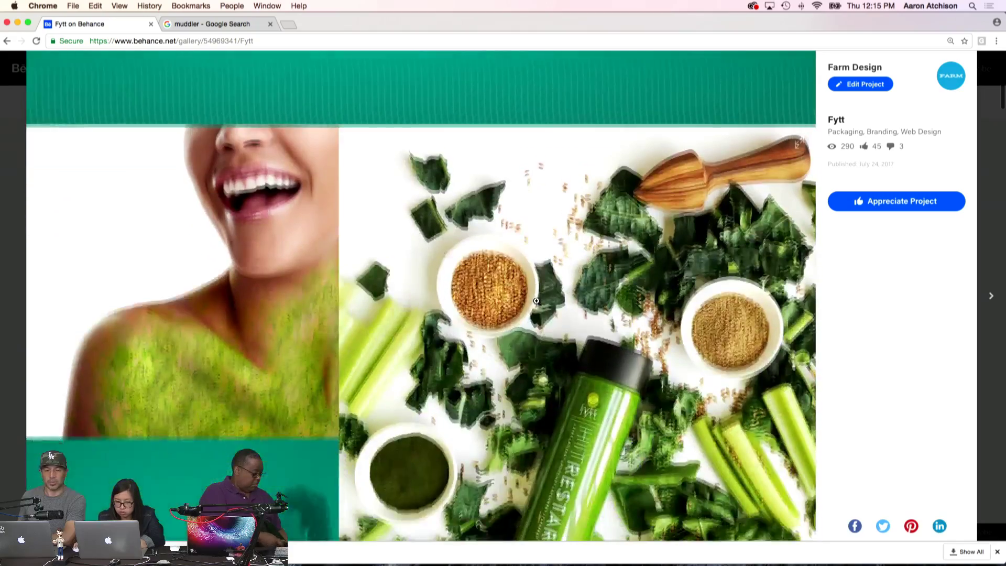
{"action": "scroll", "coordinate": [536, 300], "scroll_direction": "down", "scroll_amount": 10}
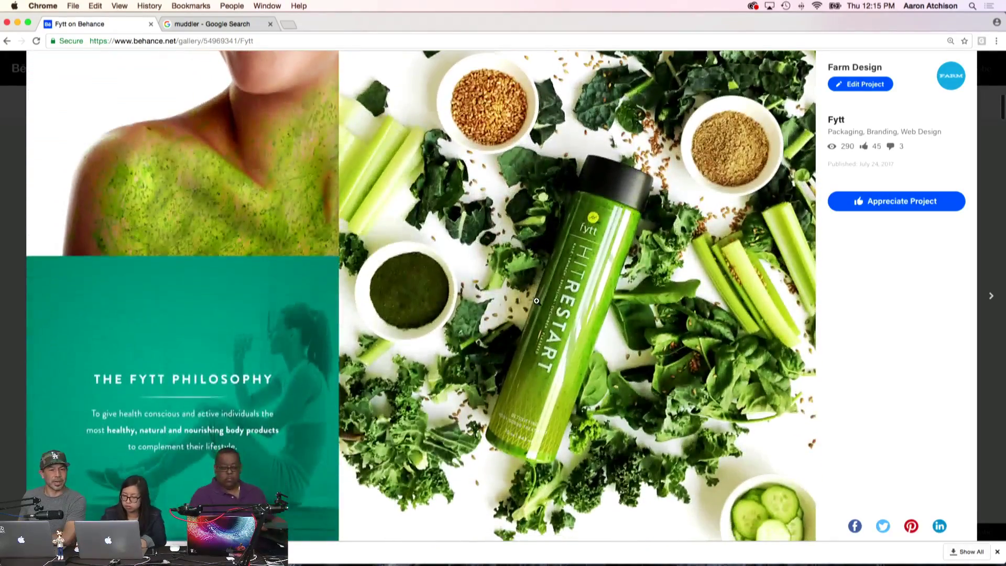
{"action": "scroll", "coordinate": [536, 301], "scroll_direction": "down", "scroll_amount": 10}
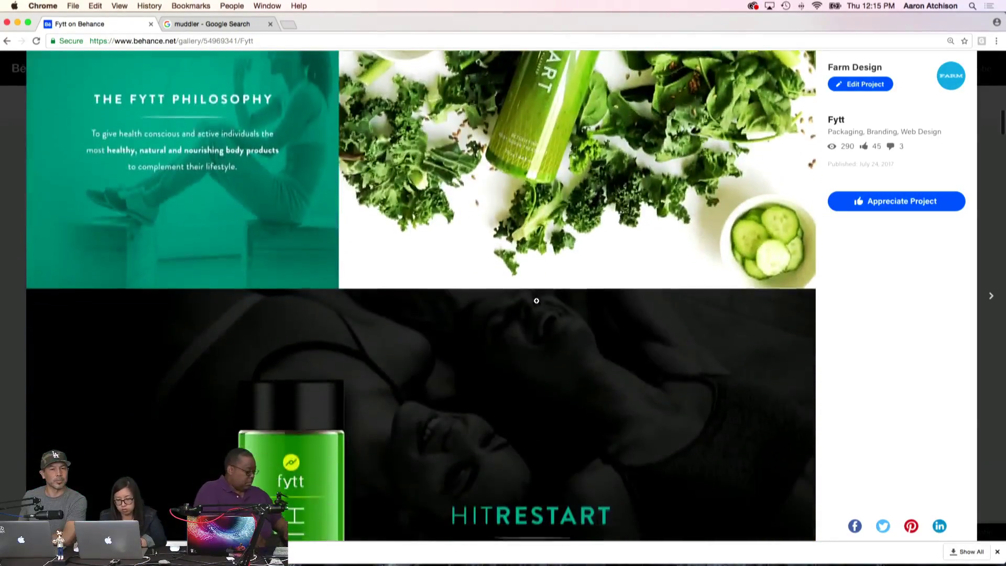
{"action": "scroll", "coordinate": [535, 301], "scroll_direction": "down", "scroll_amount": 8}
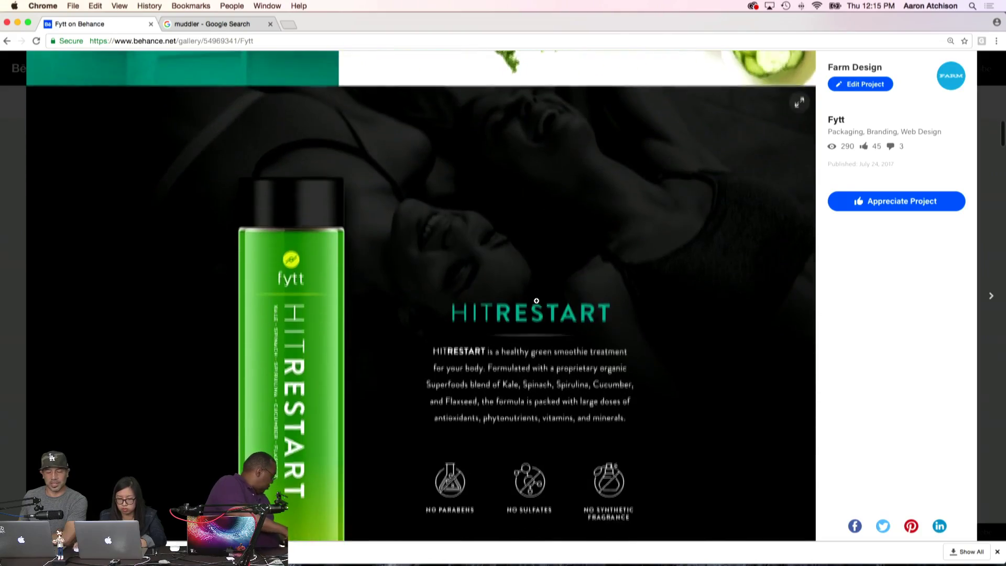
{"action": "scroll", "coordinate": [536, 300], "scroll_direction": "down", "scroll_amount": 5}
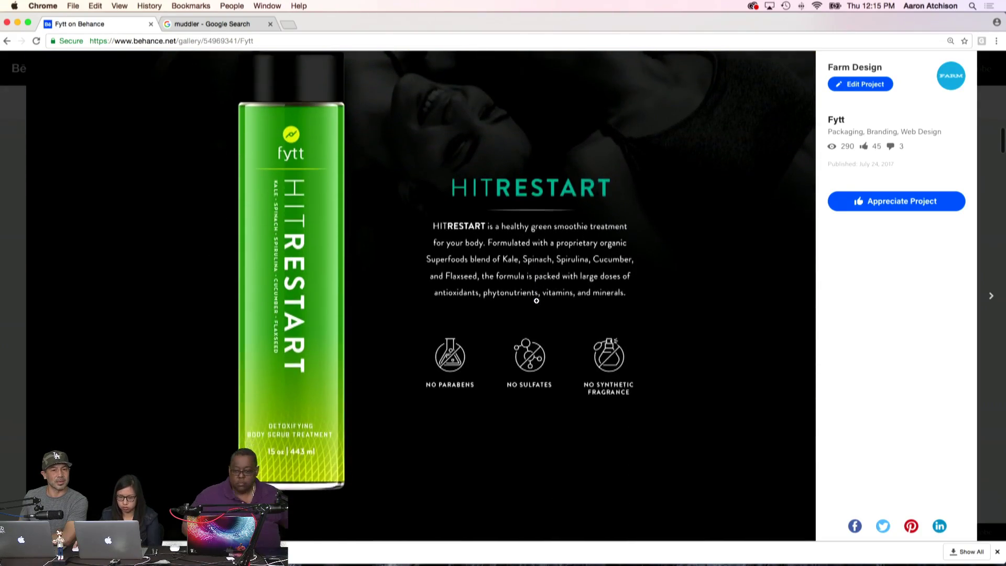
{"action": "scroll", "coordinate": [536, 301], "scroll_direction": "down", "scroll_amount": 9}
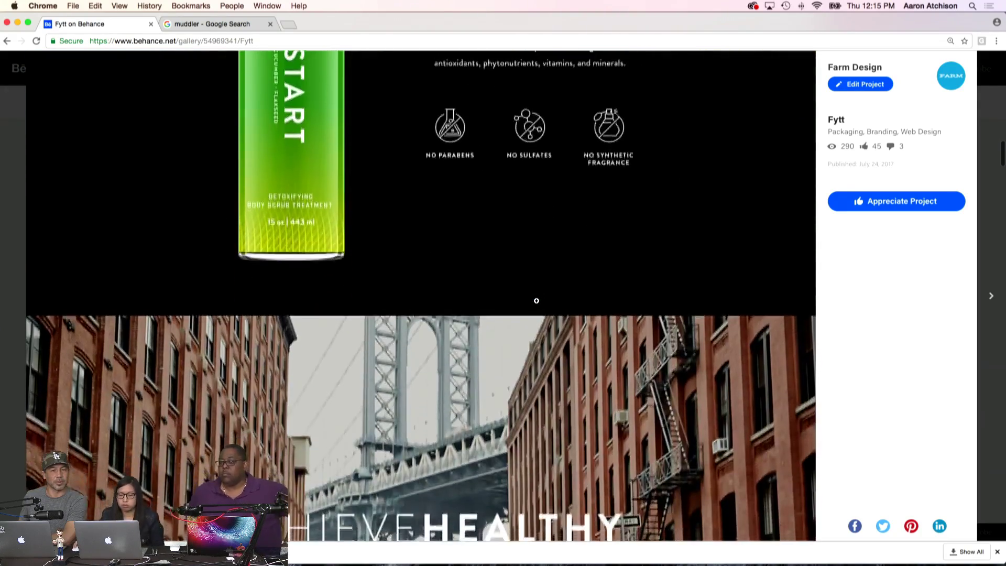
{"action": "scroll", "coordinate": [536, 301], "scroll_direction": "down", "scroll_amount": 10}
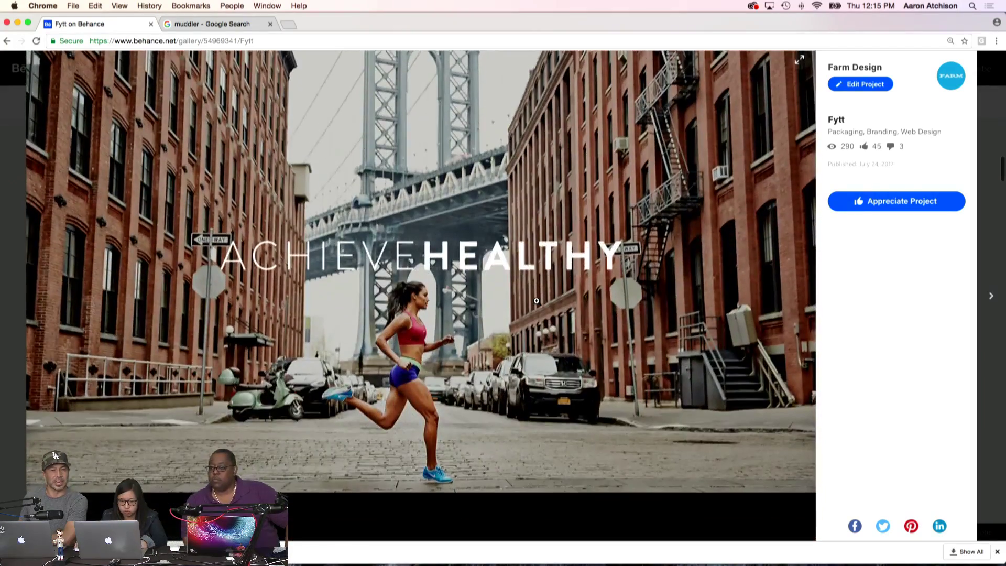
{"action": "scroll", "coordinate": [536, 301], "scroll_direction": "down", "scroll_amount": 2}
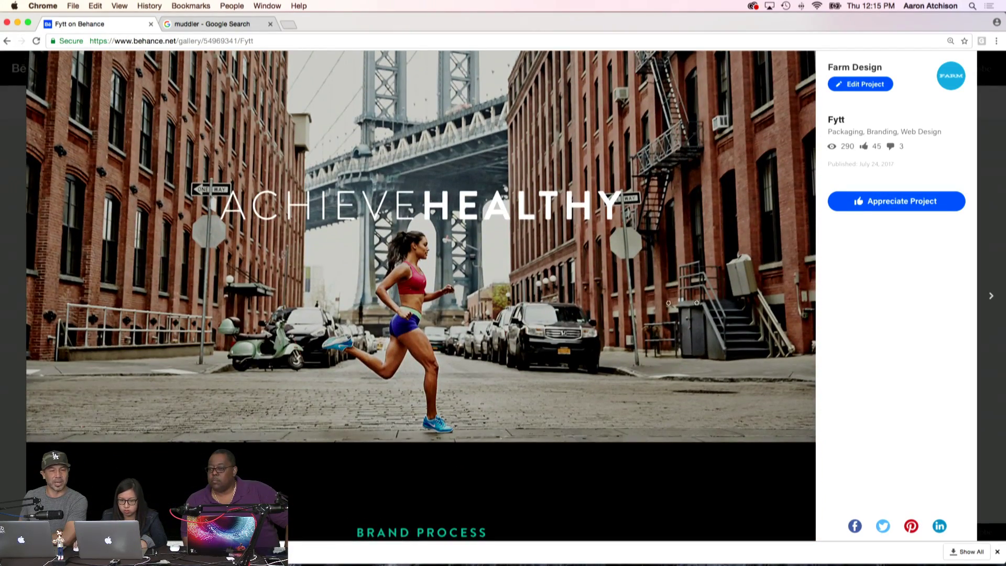
{"action": "scroll", "coordinate": [539, 302], "scroll_direction": "down", "scroll_amount": 12}
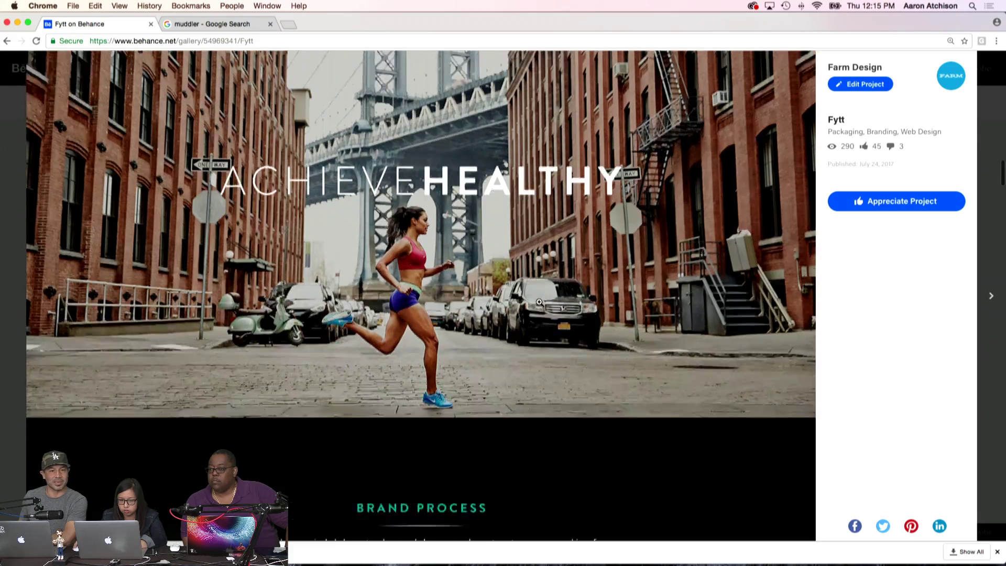
Examine the Fytt project's logo process, color system, typeface and texture exploration sections
{"action": "scroll", "coordinate": [539, 302], "scroll_direction": "down", "scroll_amount": 8}
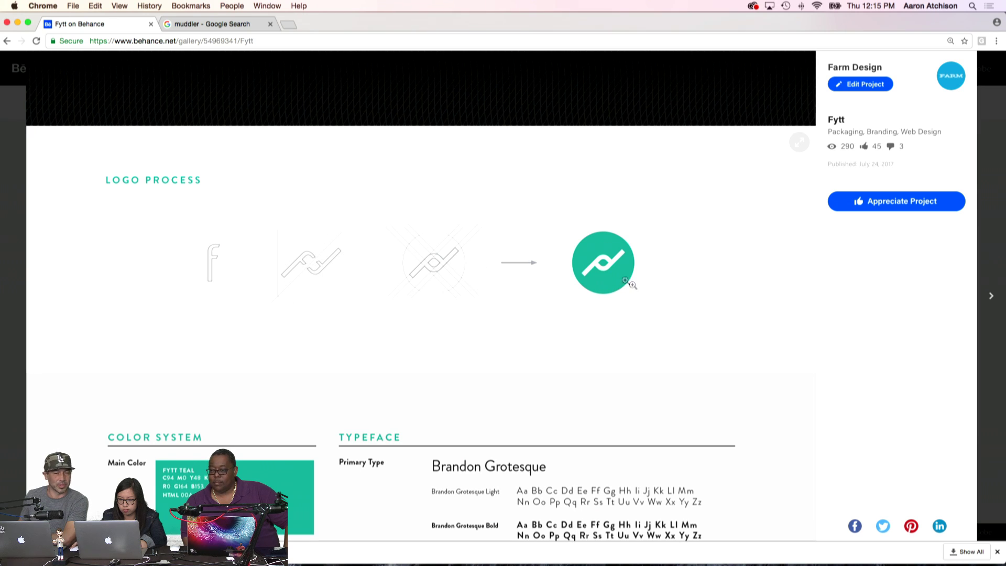
{"action": "scroll", "coordinate": [713, 458], "scroll_direction": "down", "scroll_amount": 3}
{"action": "scroll", "coordinate": [666, 452], "scroll_direction": "down", "scroll_amount": 5}
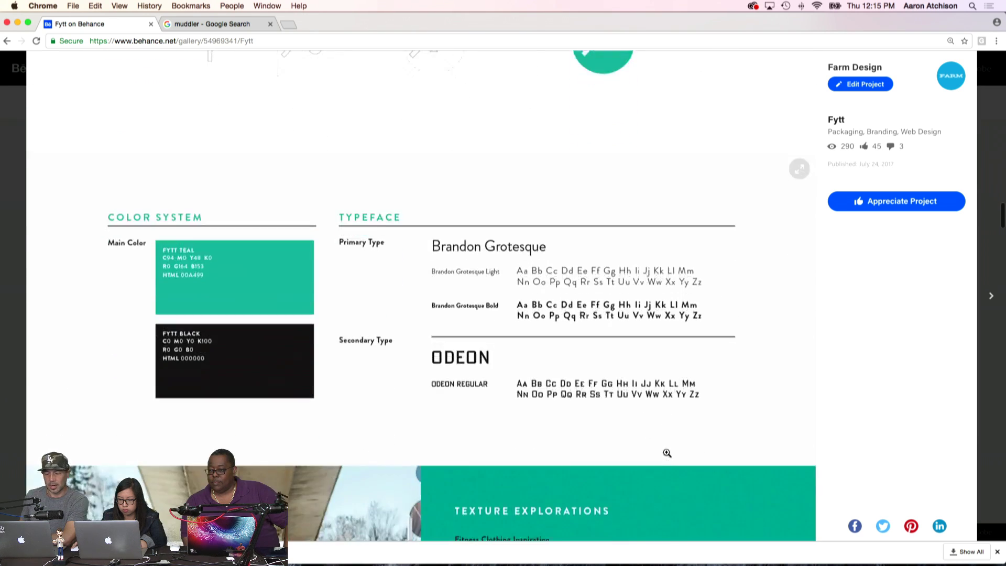
{"action": "scroll", "coordinate": [667, 452], "scroll_direction": "down", "scroll_amount": 1}
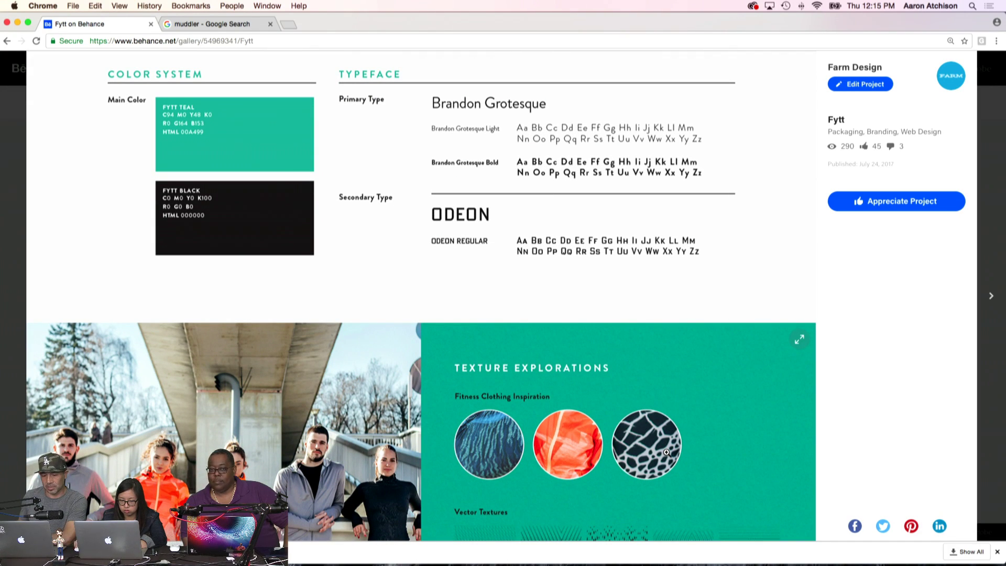
{"action": "scroll", "coordinate": [643, 348], "scroll_direction": "down", "scroll_amount": 4}
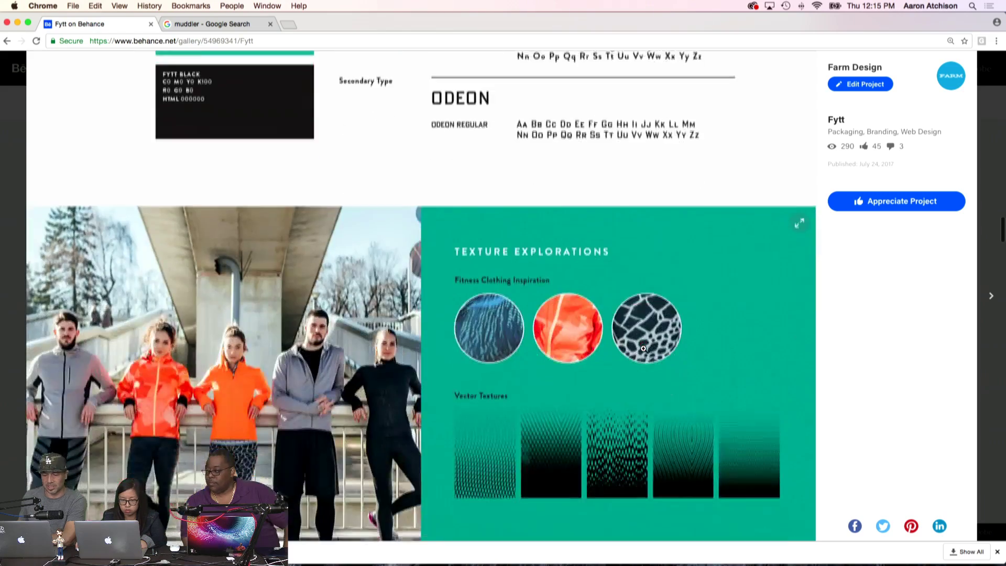
Examine the Fytt project's texture explorations, brand collateral photos and brand website mockups
{"action": "scroll", "coordinate": [643, 348], "scroll_direction": "down", "scroll_amount": 4}
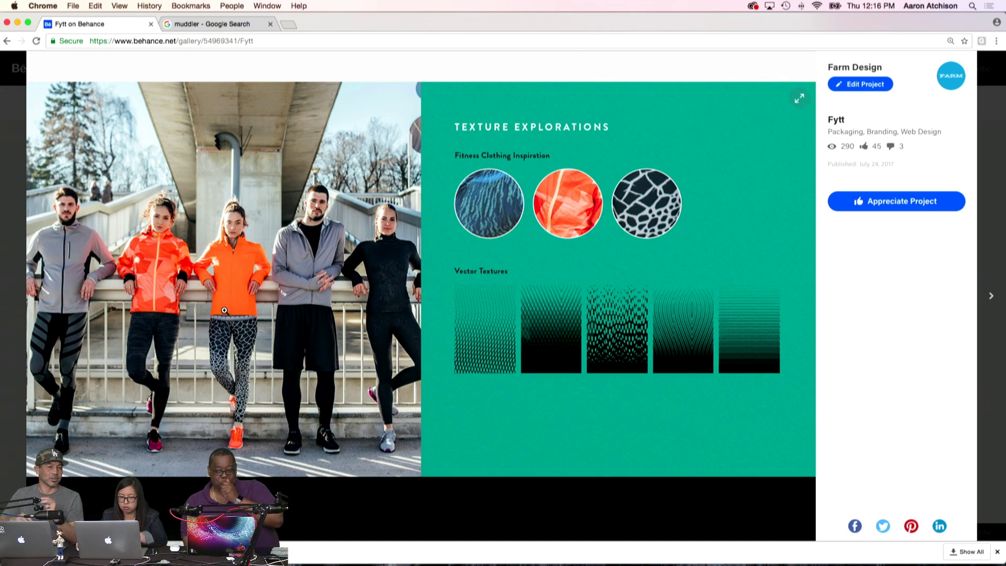
{"action": "scroll", "coordinate": [234, 316], "scroll_direction": "down", "scroll_amount": 1}
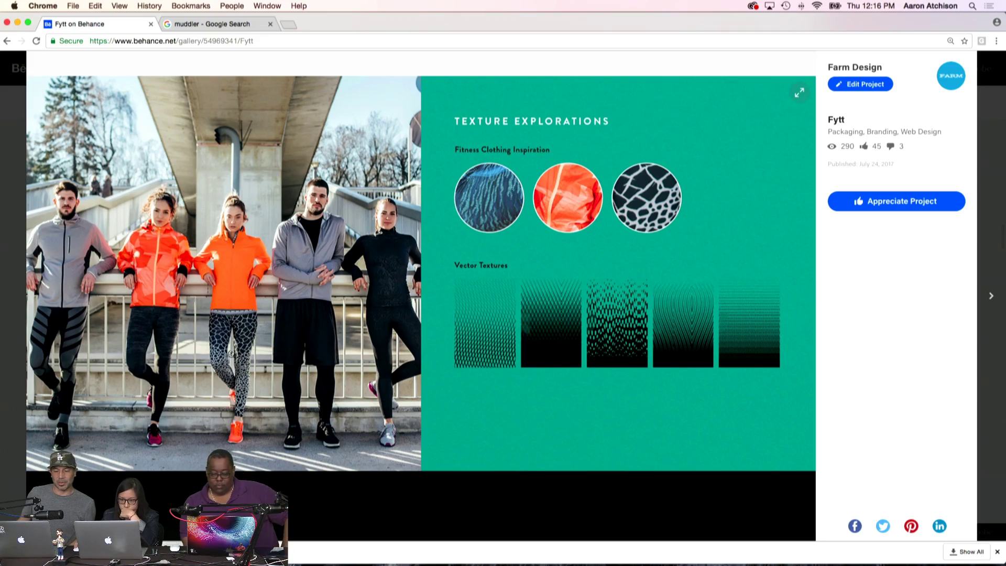
{"action": "scroll", "coordinate": [264, 343], "scroll_direction": "down", "scroll_amount": 5}
{"action": "scroll", "coordinate": [265, 346], "scroll_direction": "down", "scroll_amount": 10}
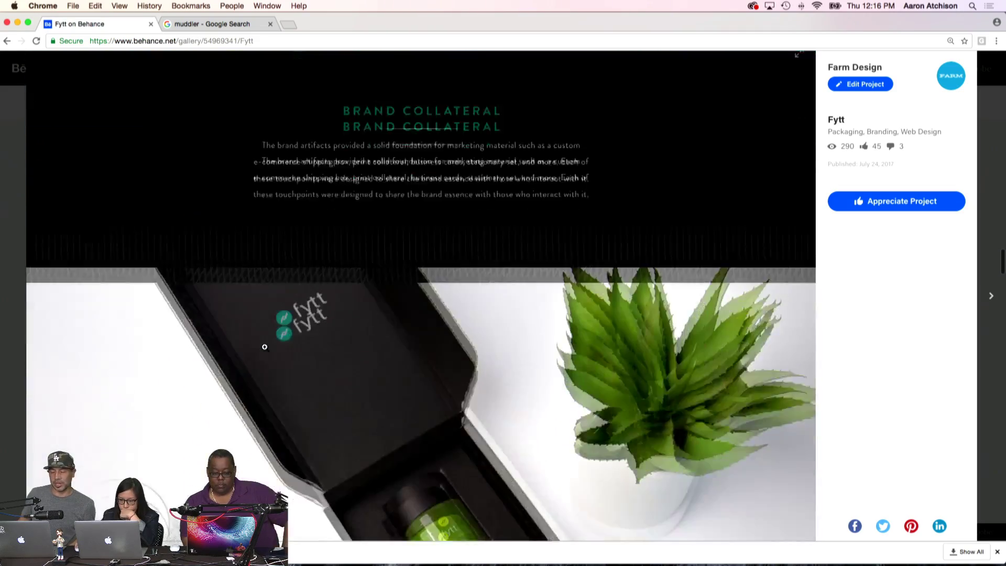
{"action": "scroll", "coordinate": [265, 347], "scroll_direction": "down", "scroll_amount": 8}
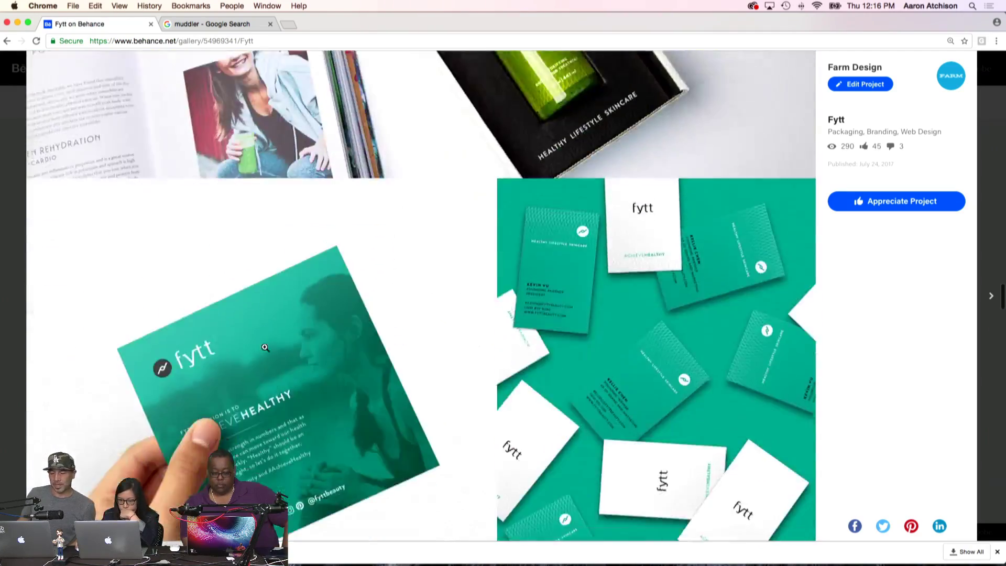
{"action": "scroll", "coordinate": [265, 347], "scroll_direction": "down", "scroll_amount": 13}
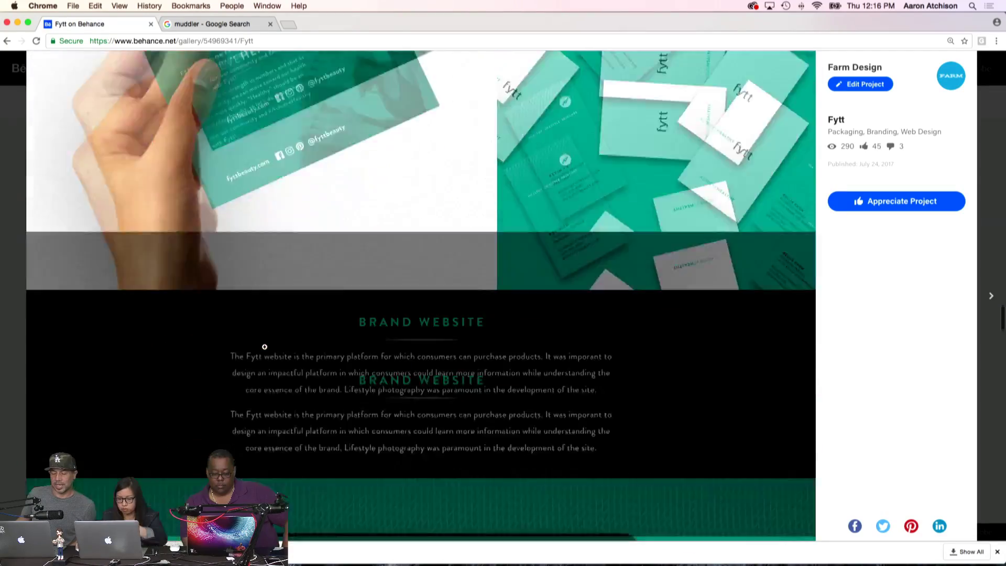
{"action": "scroll", "coordinate": [264, 347], "scroll_direction": "down", "scroll_amount": 7}
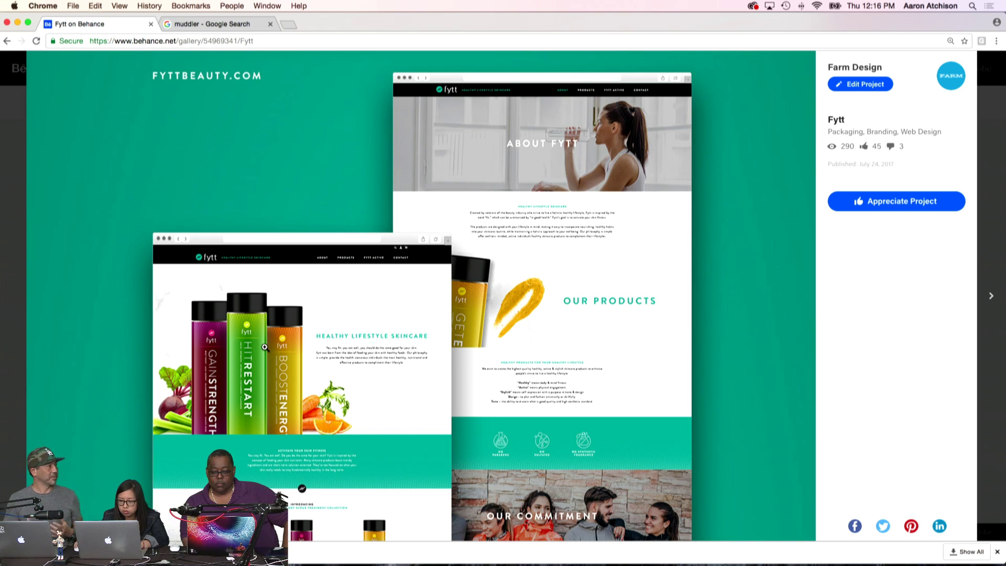
Go back to the Fytt promotional card and business cards, and review from there down to the website page mockups again
{"action": "scroll", "coordinate": [264, 347], "scroll_direction": "up", "scroll_amount": 13}
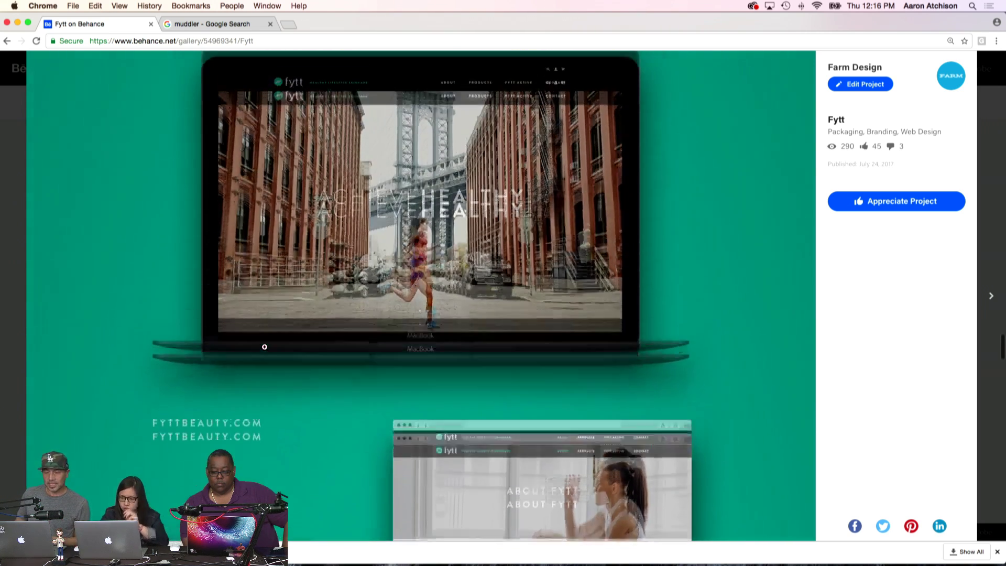
{"action": "scroll", "coordinate": [264, 347], "scroll_direction": "up", "scroll_amount": 12}
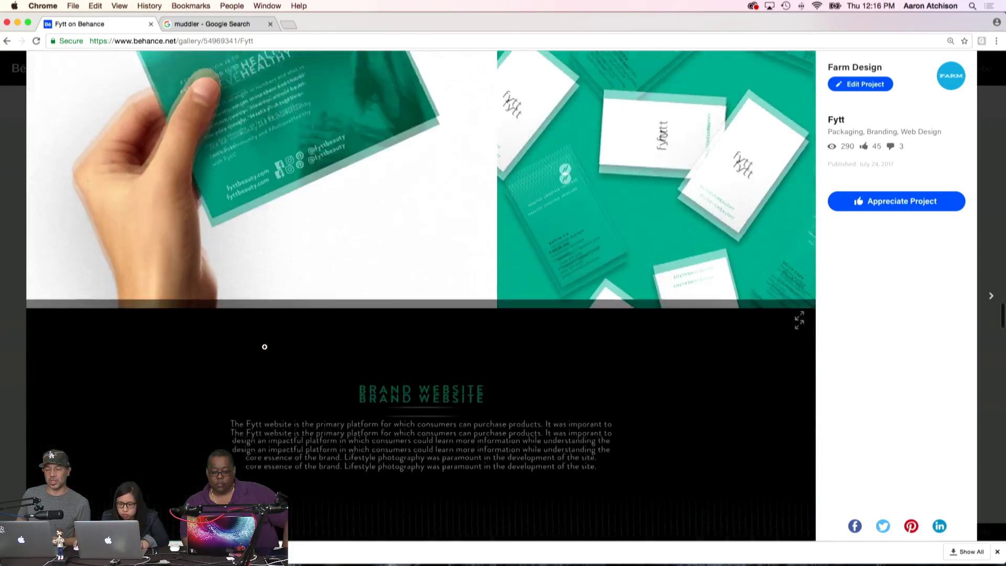
{"action": "scroll", "coordinate": [265, 347], "scroll_direction": "up", "scroll_amount": 5}
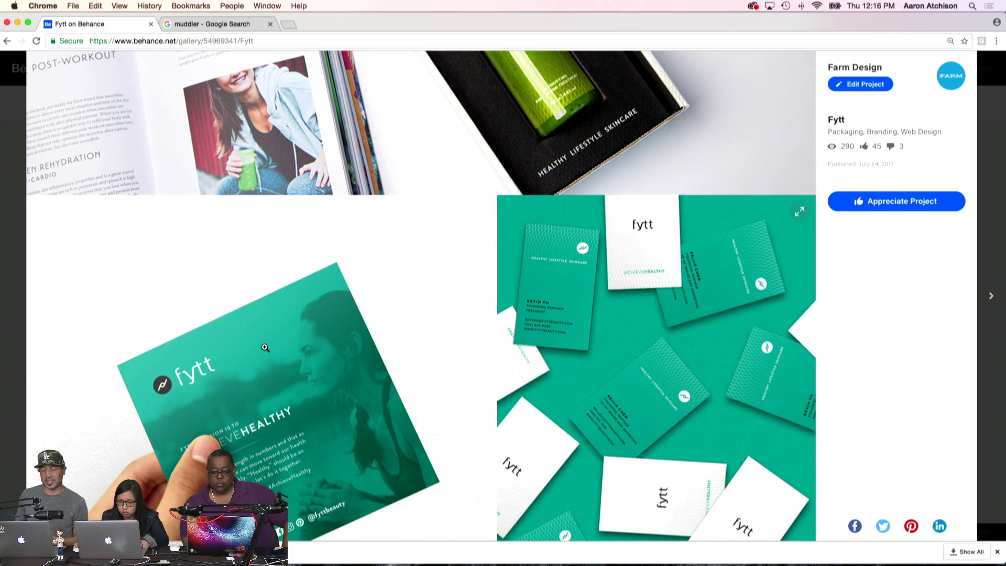
{"action": "scroll", "coordinate": [264, 347], "scroll_direction": "down", "scroll_amount": 5}
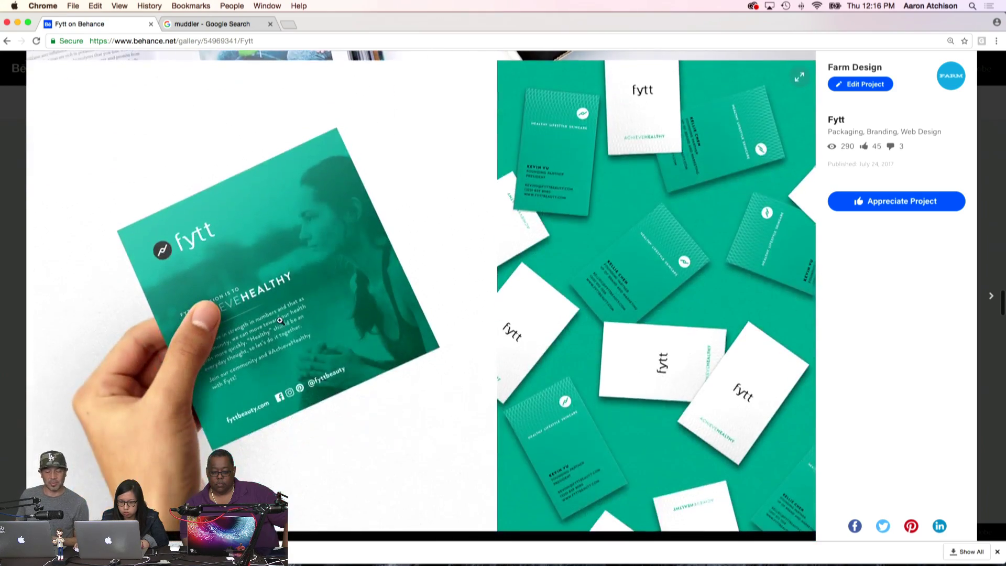
{"action": "scroll", "coordinate": [262, 300], "scroll_direction": "down", "scroll_amount": 15}
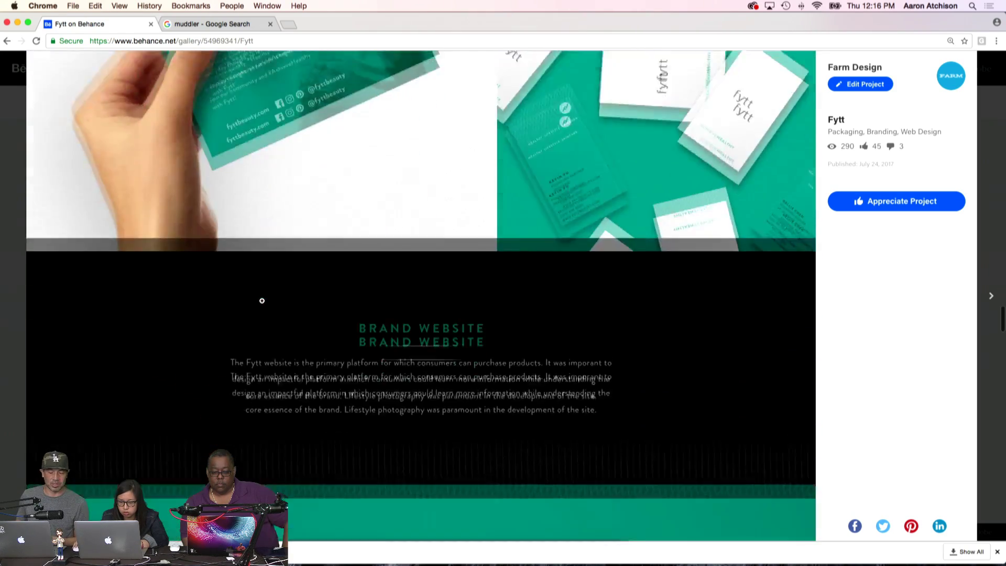
{"action": "scroll", "coordinate": [261, 300], "scroll_direction": "down", "scroll_amount": 15}
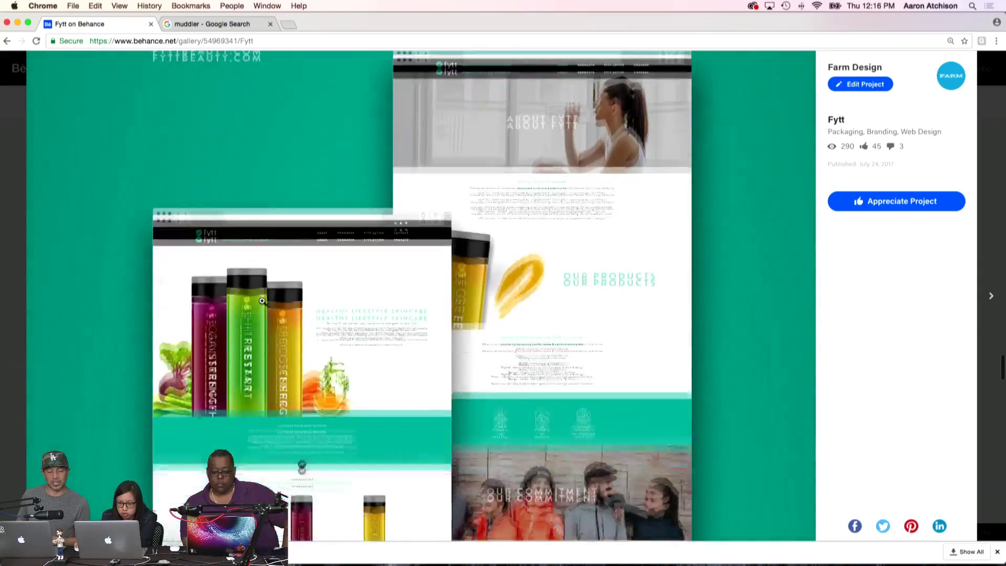
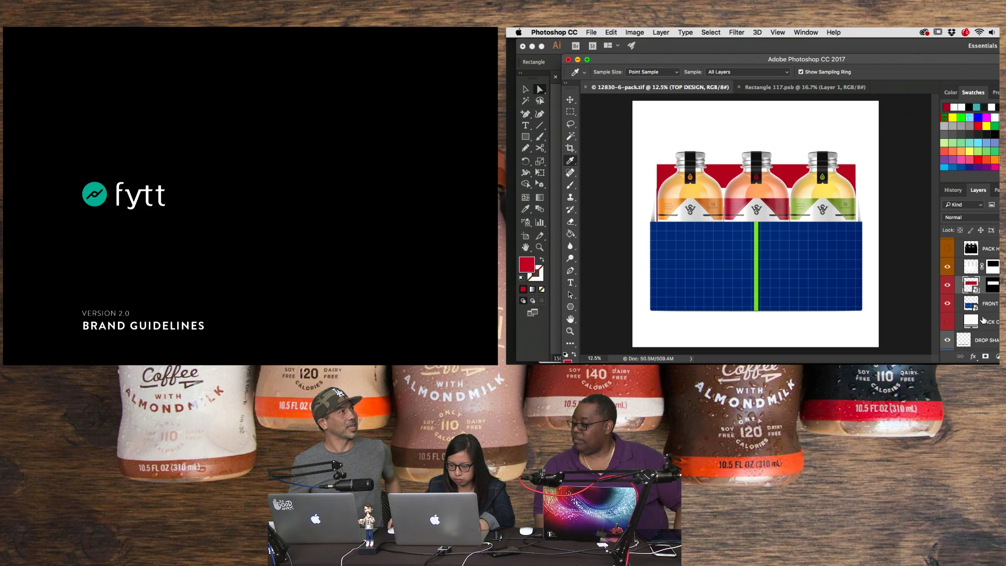
In Photoshop, open the six-pack's front panel smart object and save it to the Desktop as a PNG copy named Rectangle 1221
{"action": "double_click", "coordinate": [969, 305]}
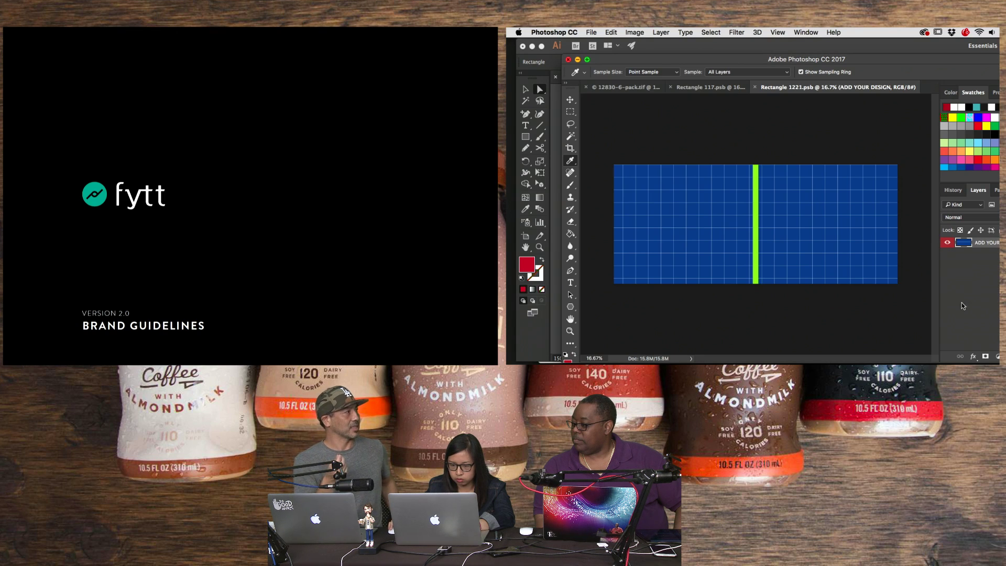
{"action": "left_click", "coordinate": [591, 32]}
{"action": "left_click", "coordinate": [606, 129]}
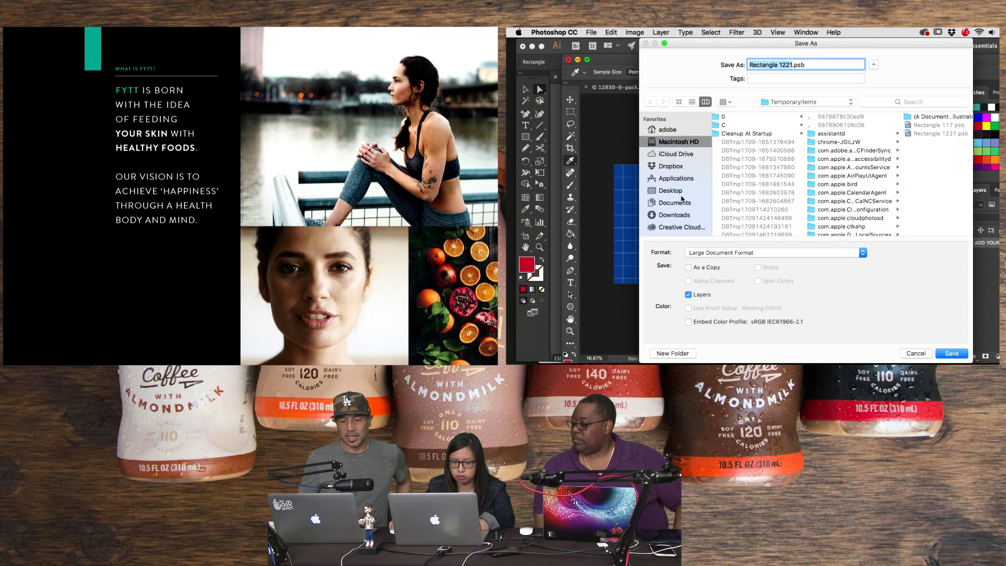
{"action": "left_click", "coordinate": [680, 190]}
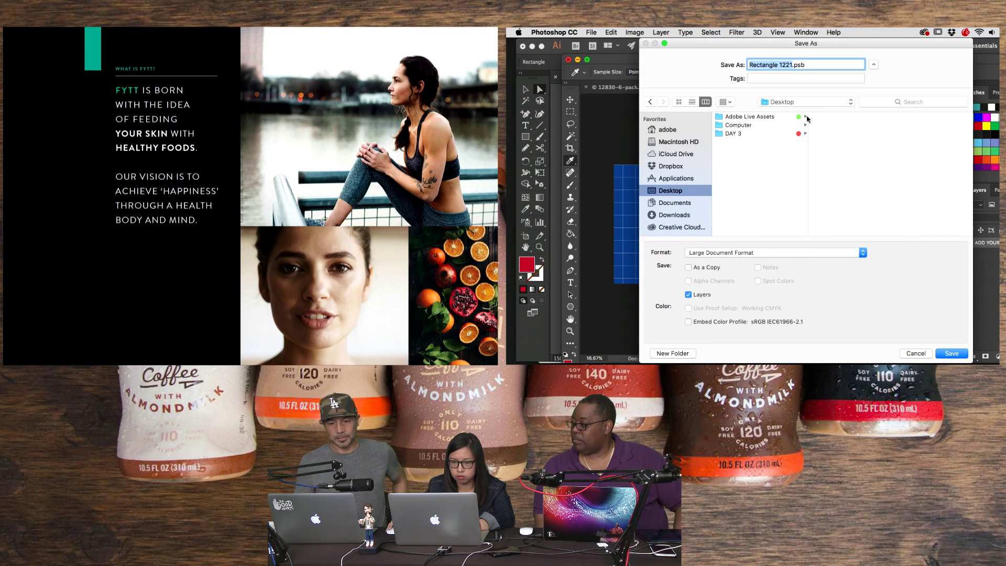
{"action": "left_click", "coordinate": [785, 253]}
{"action": "left_click", "coordinate": [775, 308]}
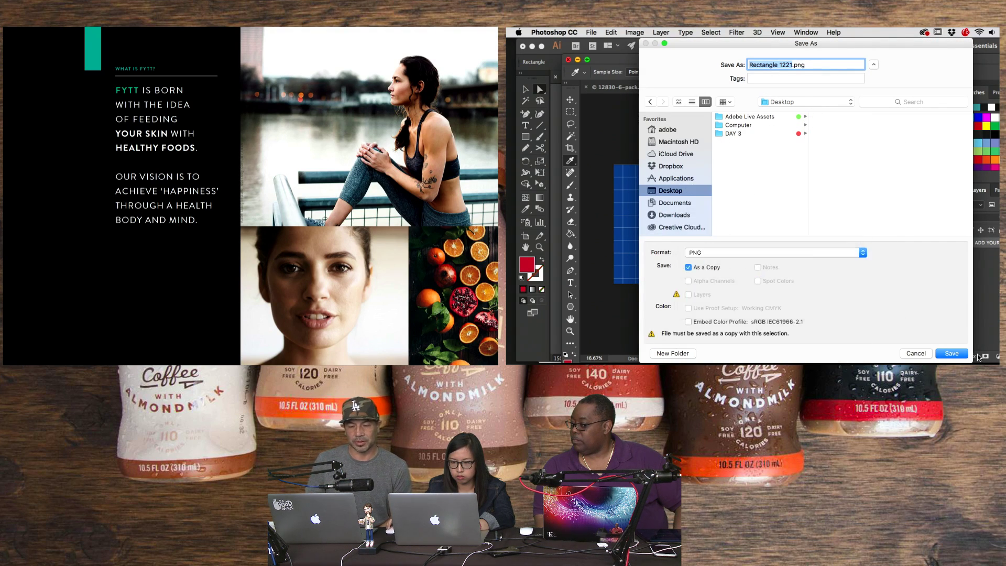
{"action": "left_click", "coordinate": [951, 353]}
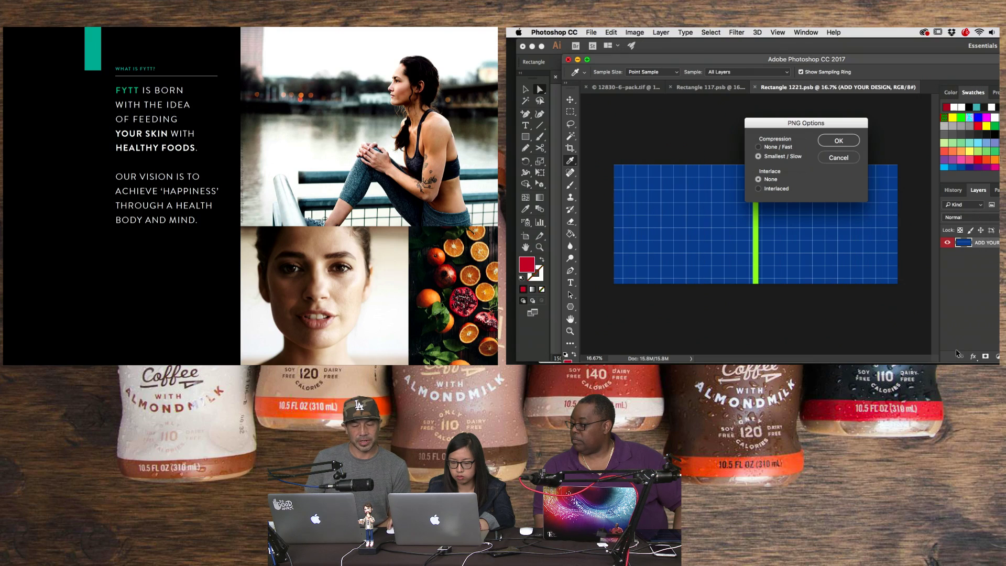
{"action": "left_click", "coordinate": [839, 140]}
Start another Save As of the front panel design to the Desktop and choose its file format
{"action": "left_click", "coordinate": [591, 31]}
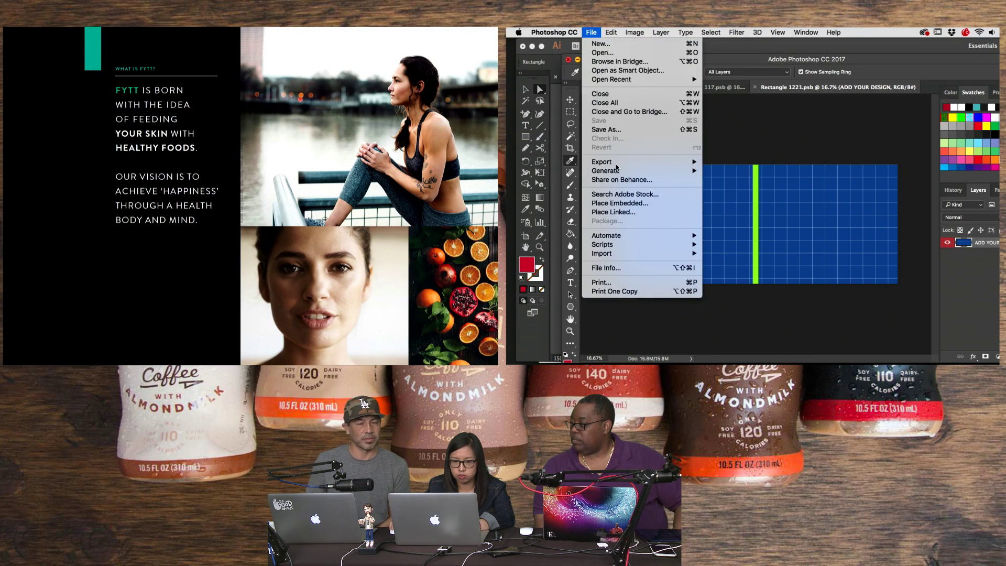
{"action": "left_click", "coordinate": [606, 130]}
{"action": "left_click", "coordinate": [670, 190]}
{"action": "left_click", "coordinate": [807, 254]}
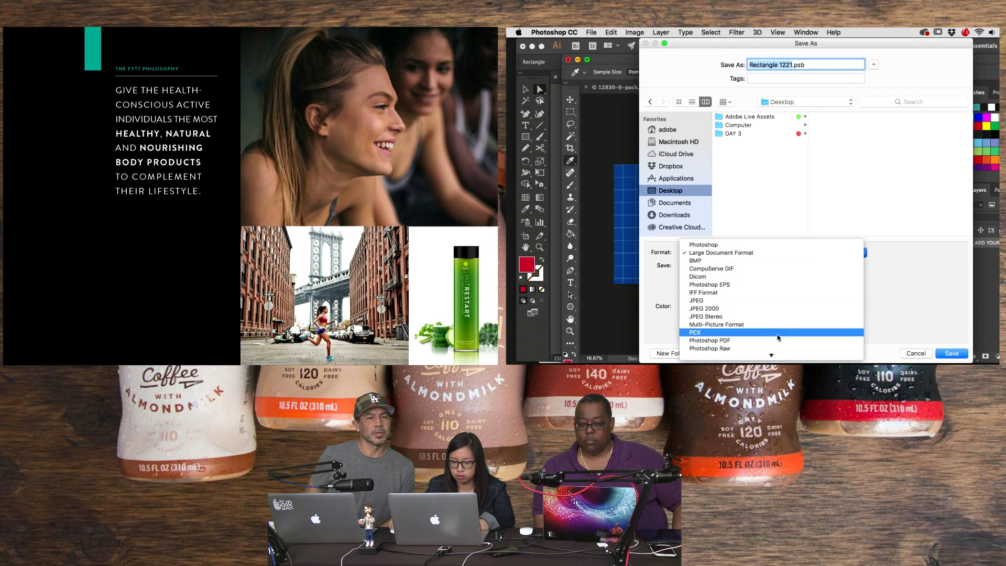
{"action": "mouse_move", "coordinate": [773, 355]}
{"action": "left_click", "coordinate": [760, 318]}
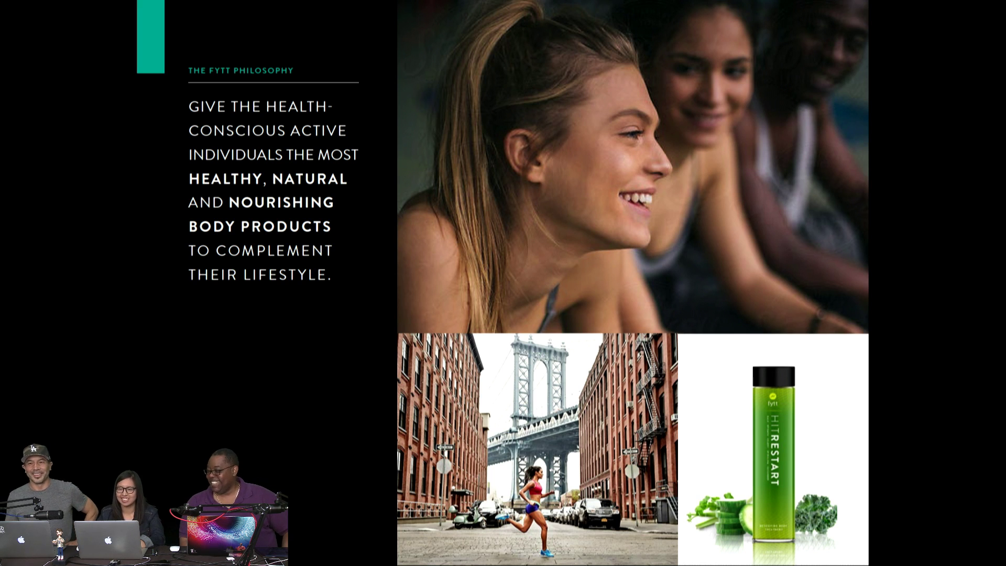
Switch to the Fytt brand guidelines document and examine its brand overview, logo usage, color palette, texture and typography pages
{"action": "key", "text": "Right"}
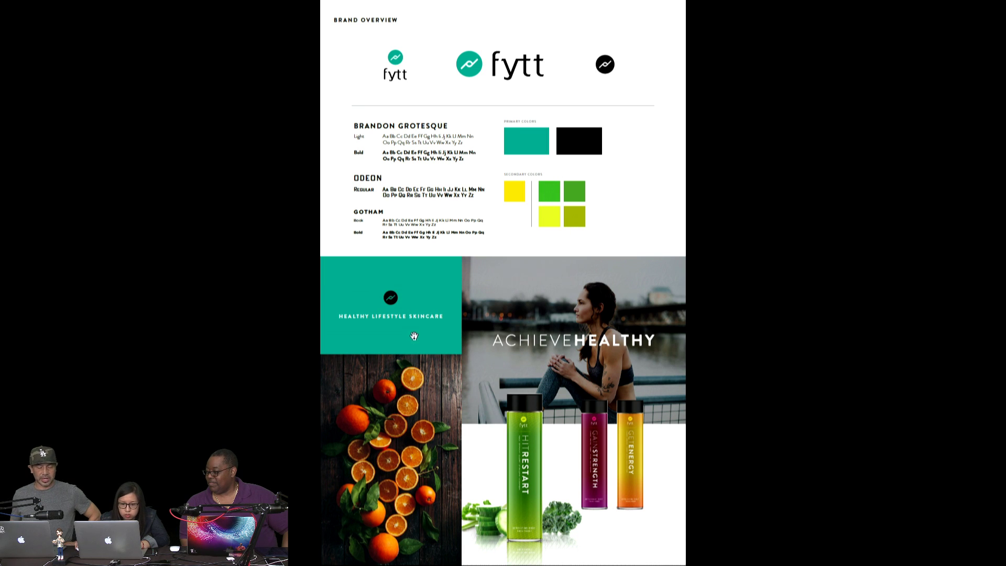
{"action": "key", "text": "Right"}
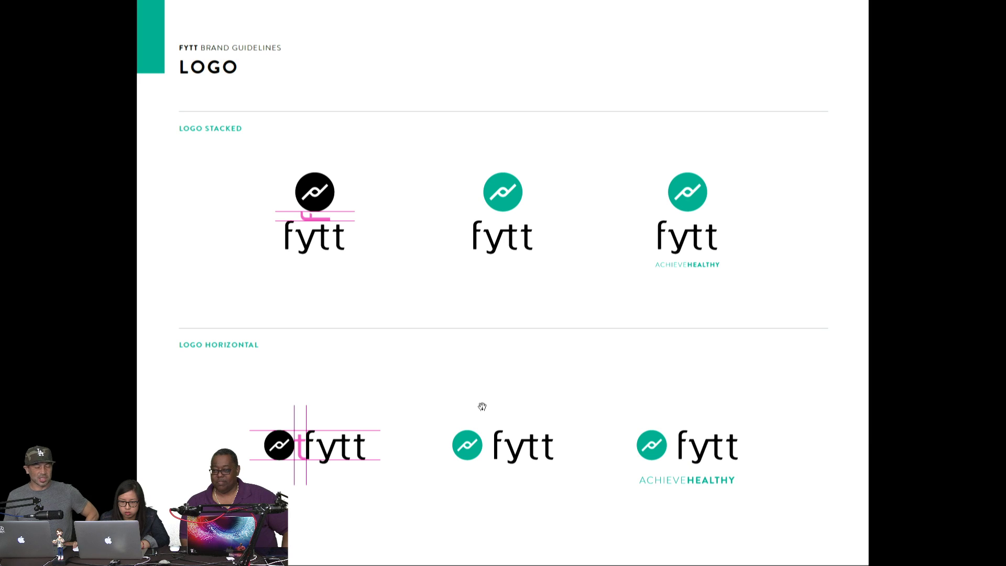
{"action": "key", "text": "Right"}
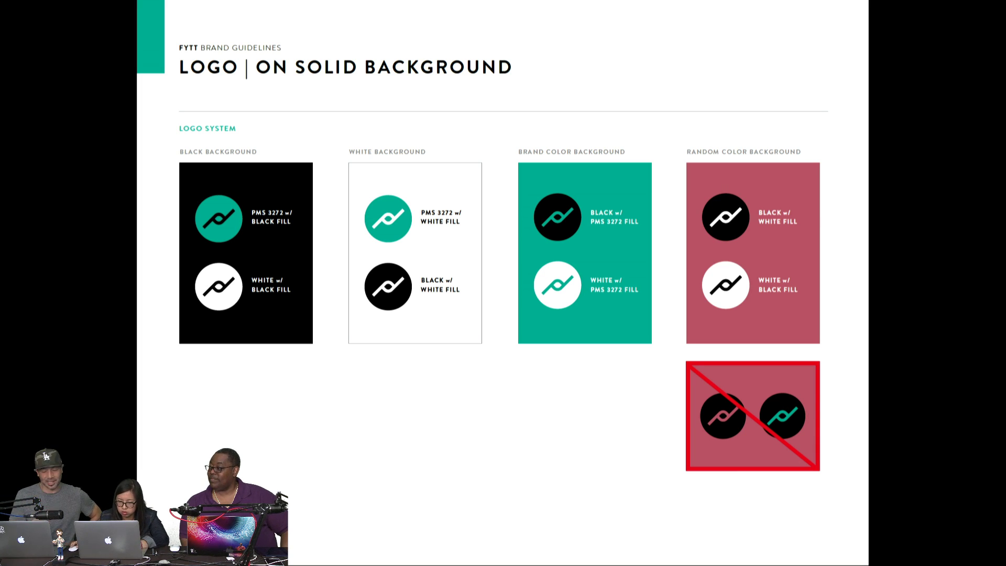
{"action": "key", "text": "Right"}
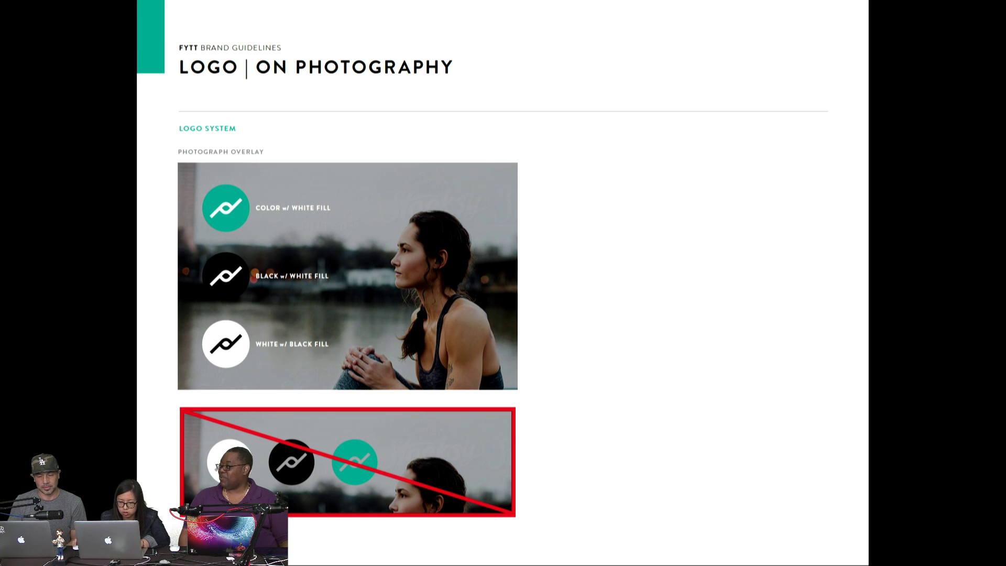
{"action": "key", "text": "Right"}
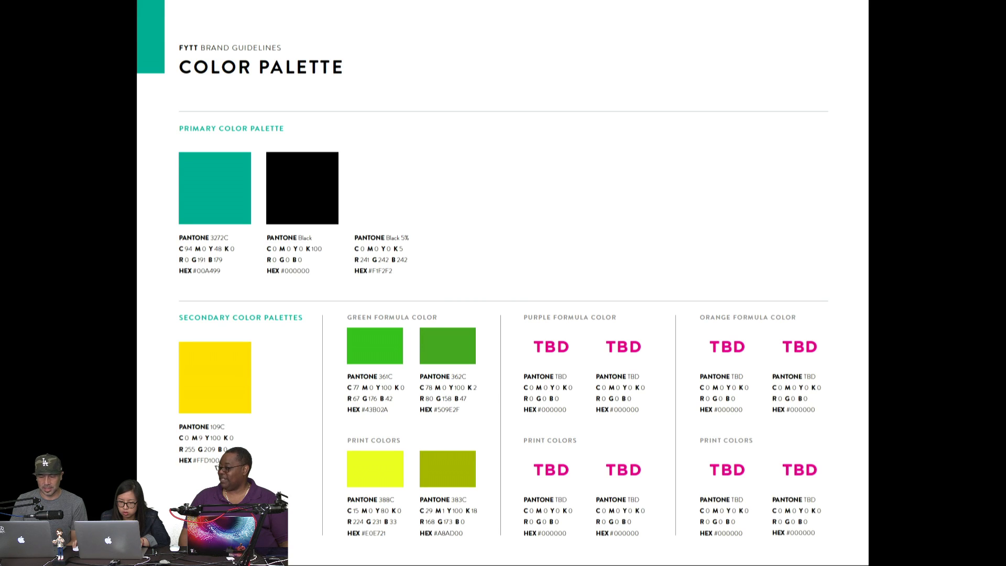
{"action": "key", "text": "Right"}
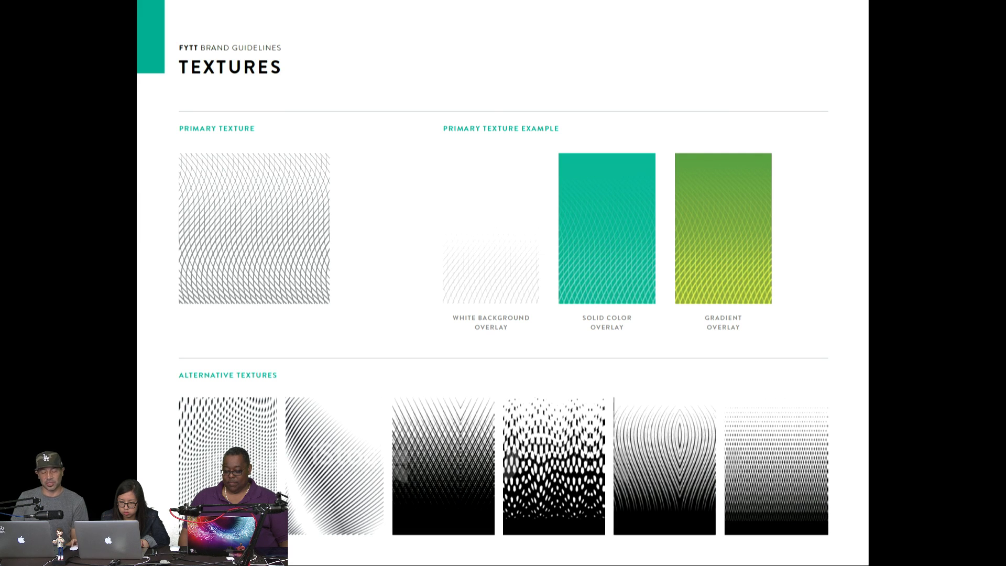
{"action": "key", "text": "Right"}
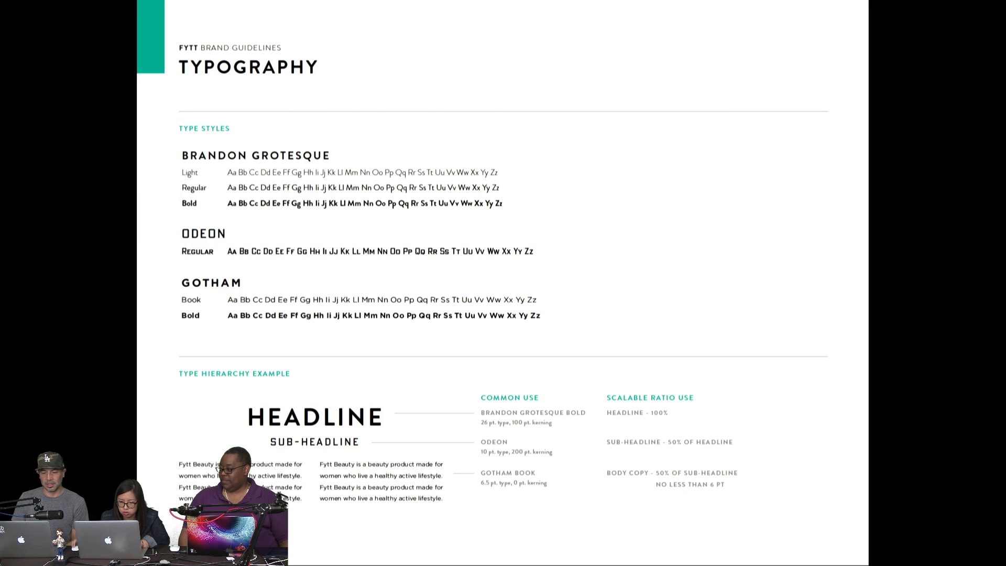
{"action": "key", "text": "Right"}
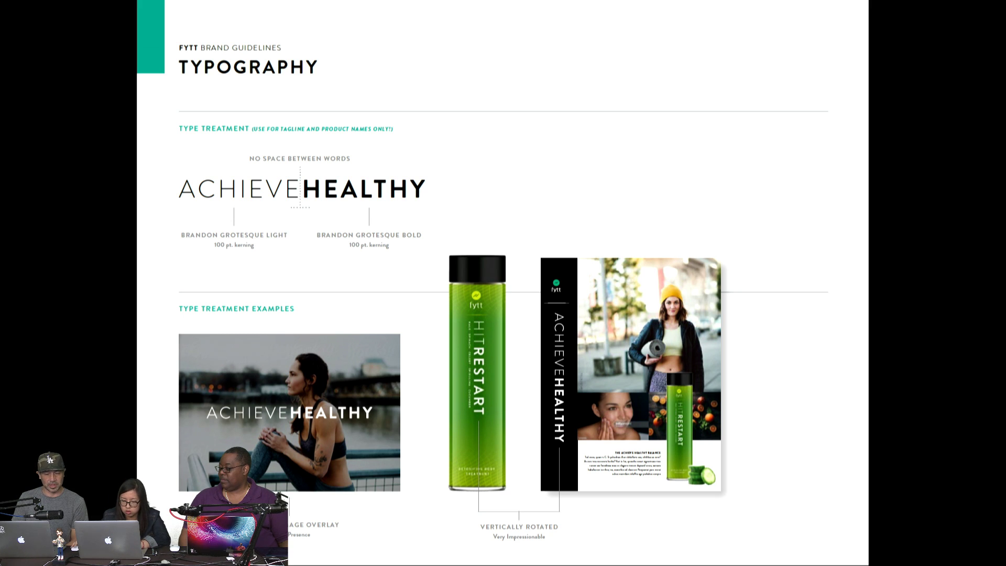
Examine the brand guidelines' packaging, stationery, social media, photo styling and stock photo pages
{"action": "key", "text": "Right"}
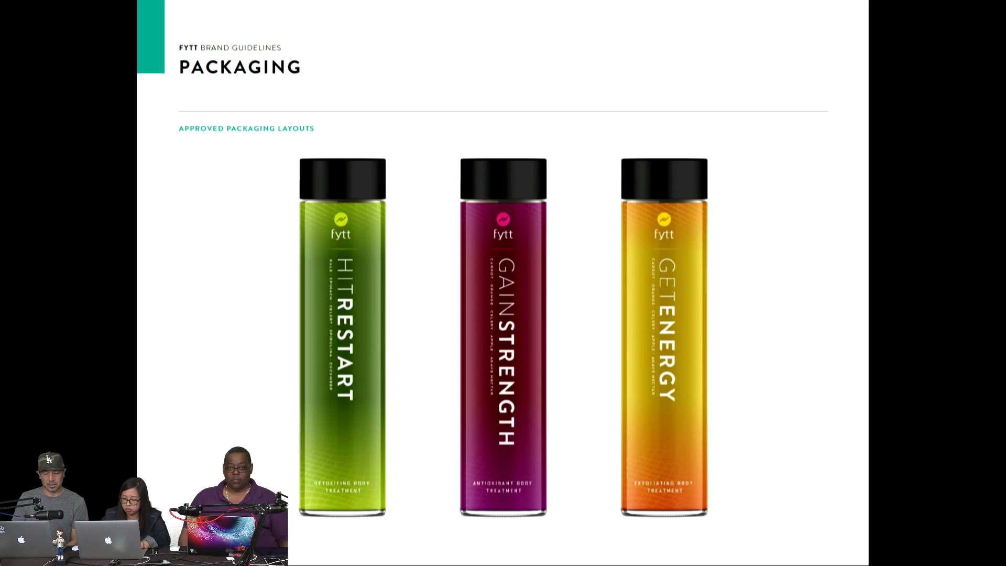
{"action": "key", "text": "Right"}
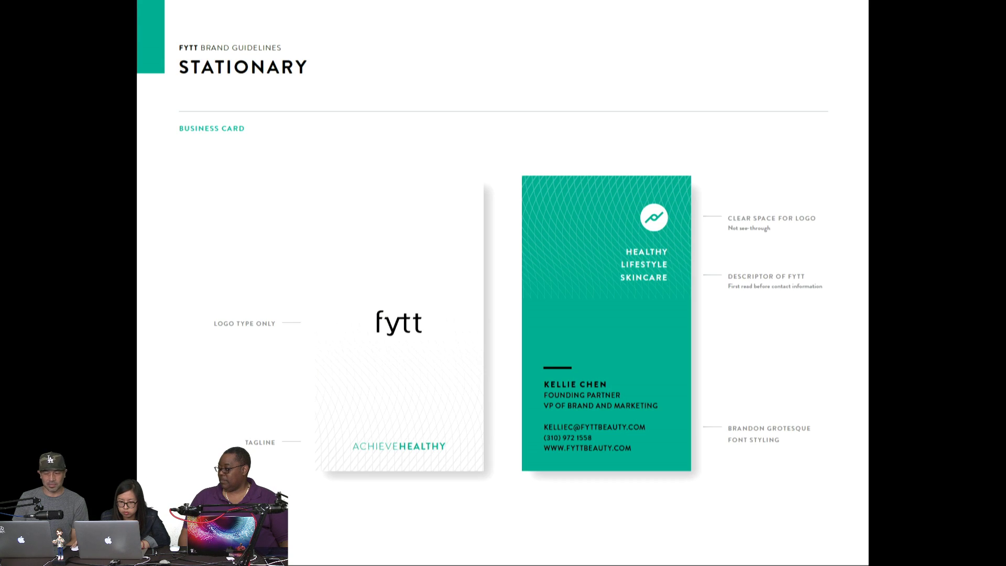
{"action": "key", "text": "Right"}
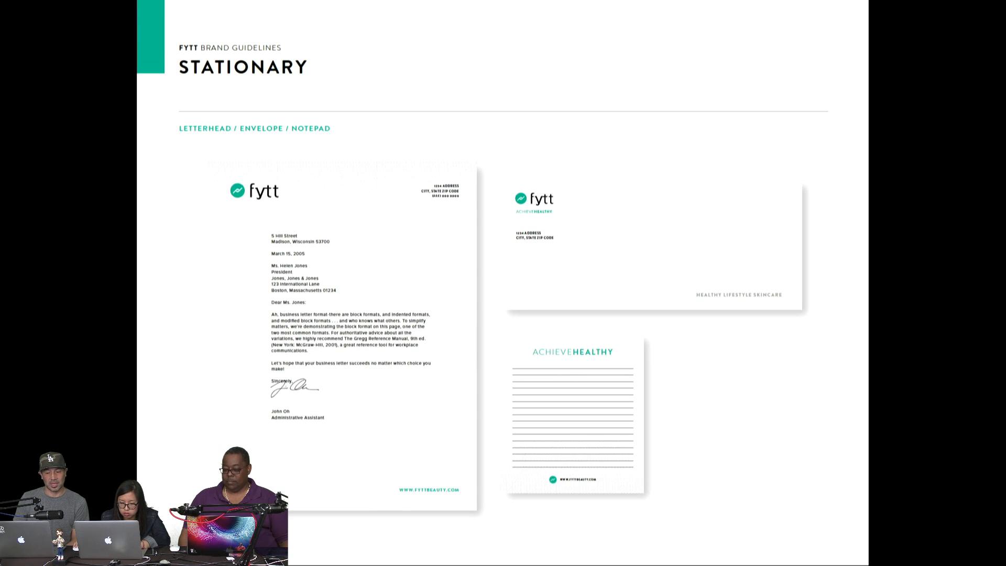
{"action": "key", "text": "Right"}
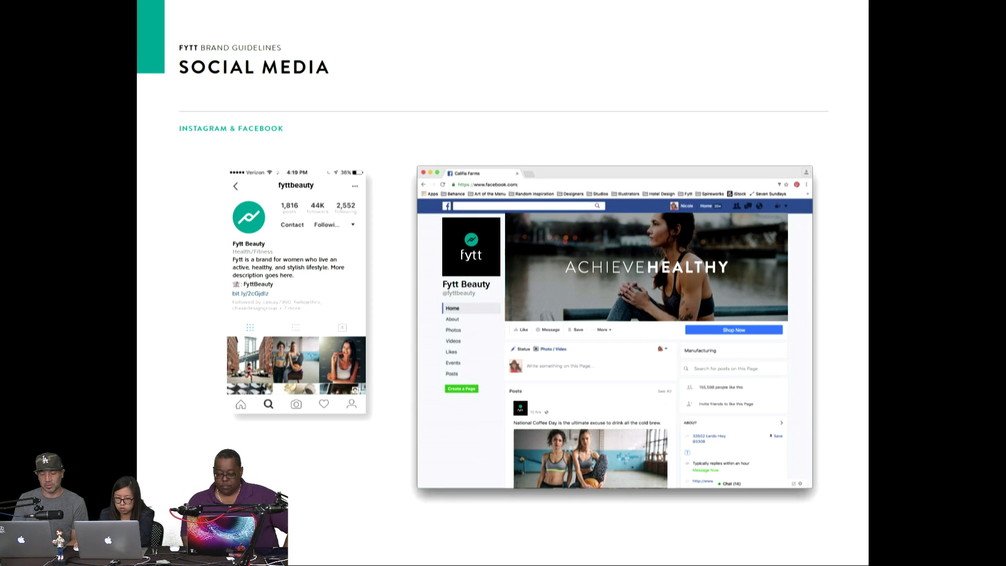
{"action": "key", "text": "Right"}
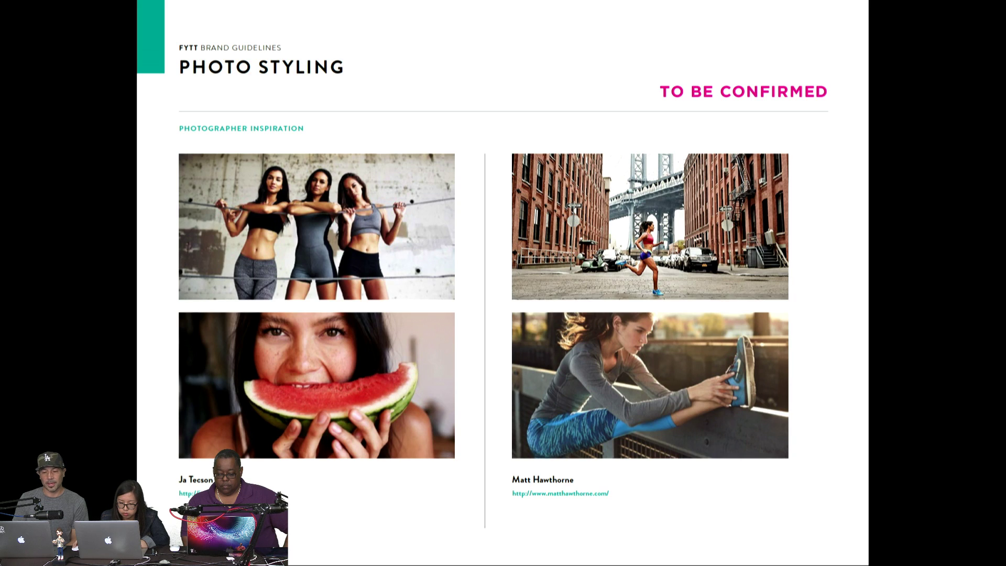
{"action": "key", "text": "Right"}
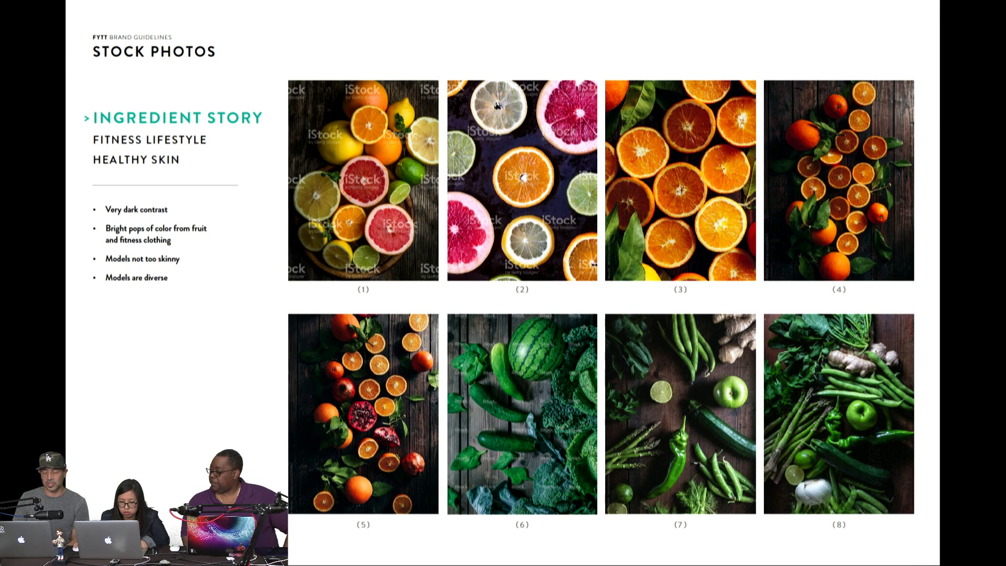
Examine the fitness lifestyle and healthy skin stock photo pages of the Fytt brand guidelines, and close the document
{"action": "key", "text": "Right"}
{"action": "key", "text": "Right"}
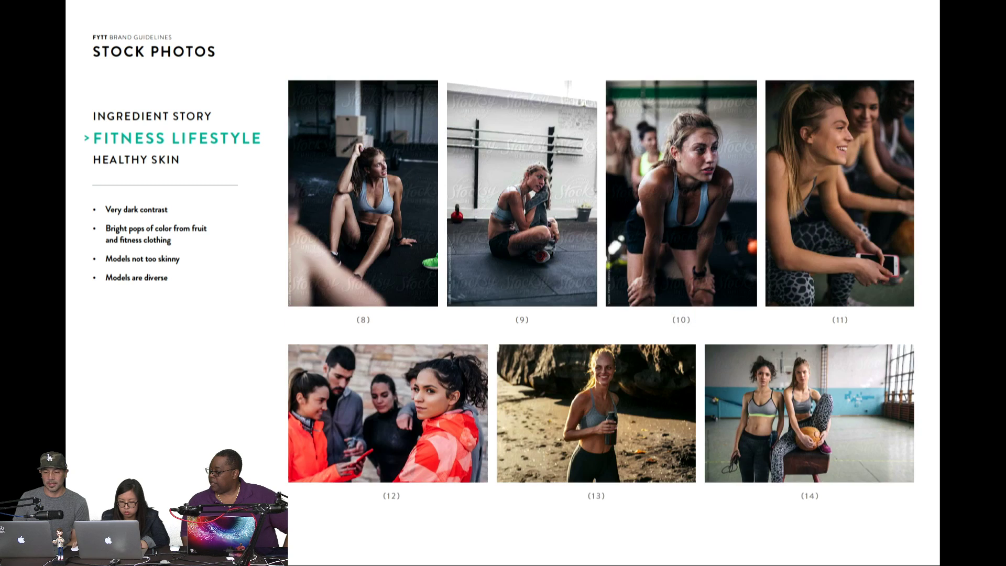
{"action": "key", "text": "Right"}
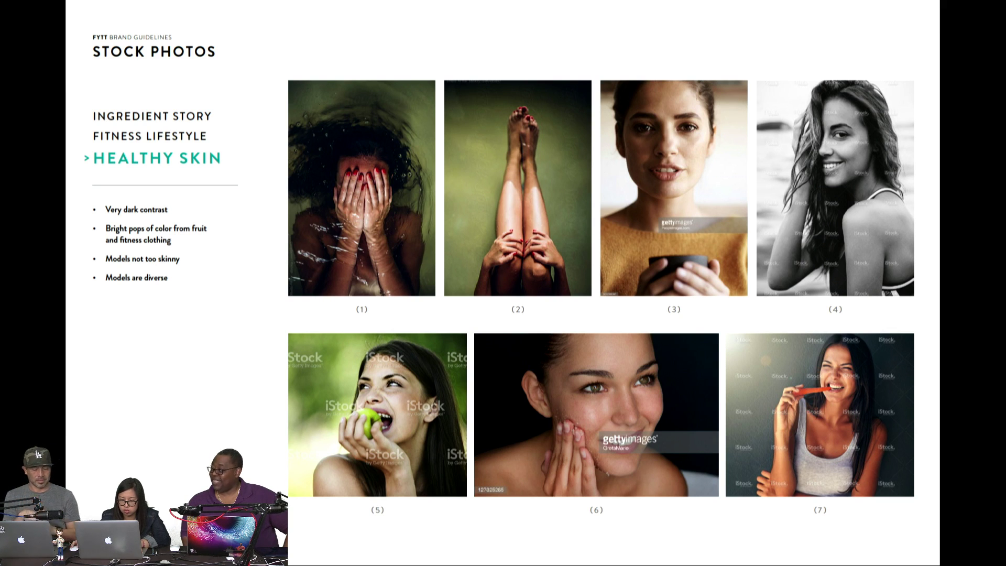
{"action": "key", "text": "Escape"}
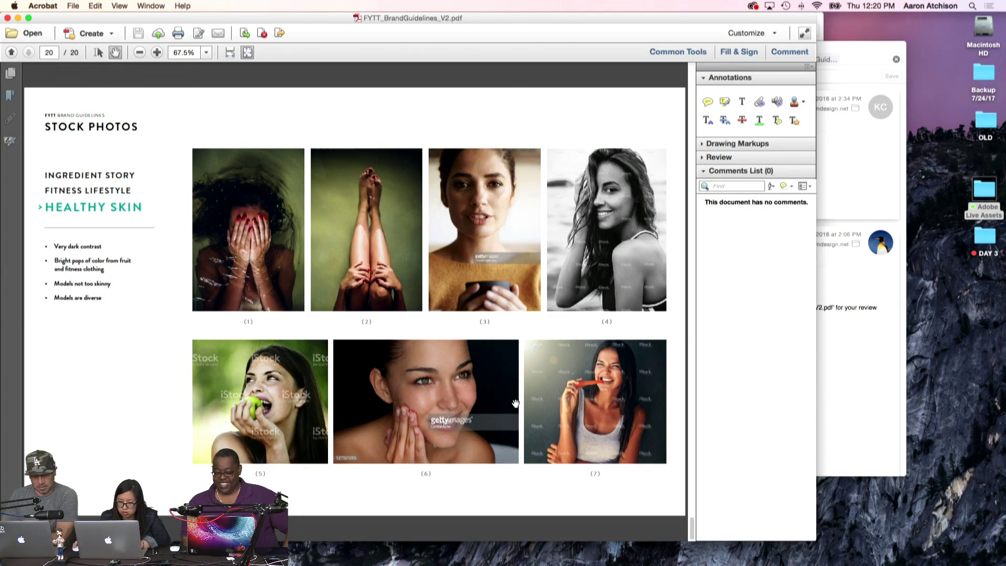
{"action": "left_click", "coordinate": [7, 18]}
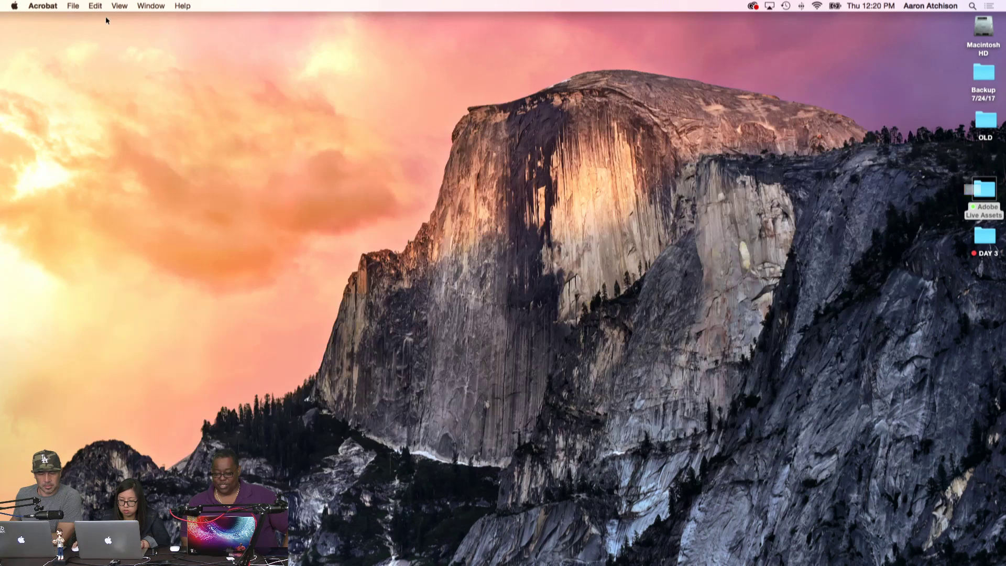
{"action": "left_click", "coordinate": [106, 18]}
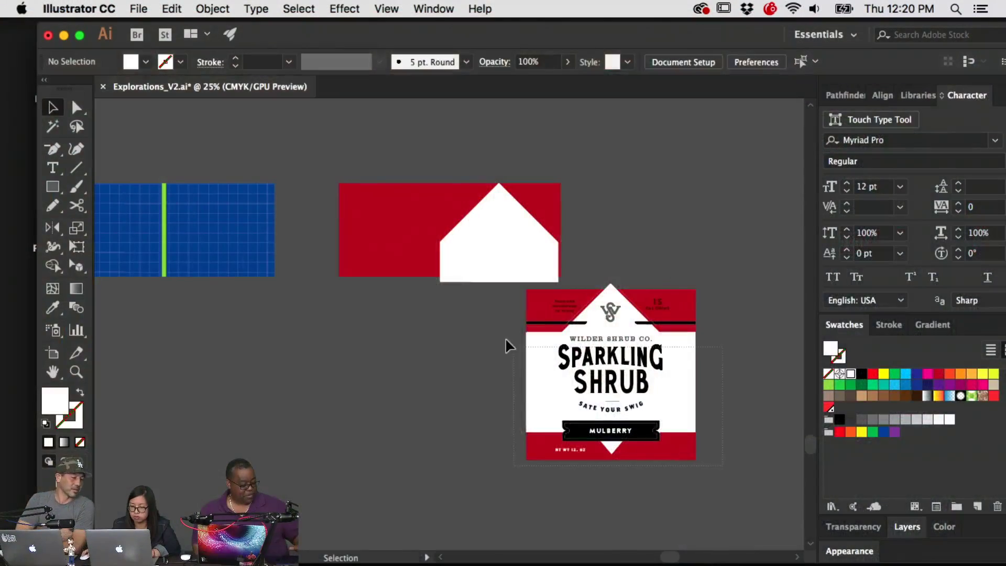
In Illustrator's Explorations_V2.ai, move the complete Mulberry label artwork farther right, away from the red panel
{"action": "left_click", "coordinate": [503, 335]}
{"action": "left_click_drag", "start_coordinate": [566, 270], "coordinate": [541, 275]}
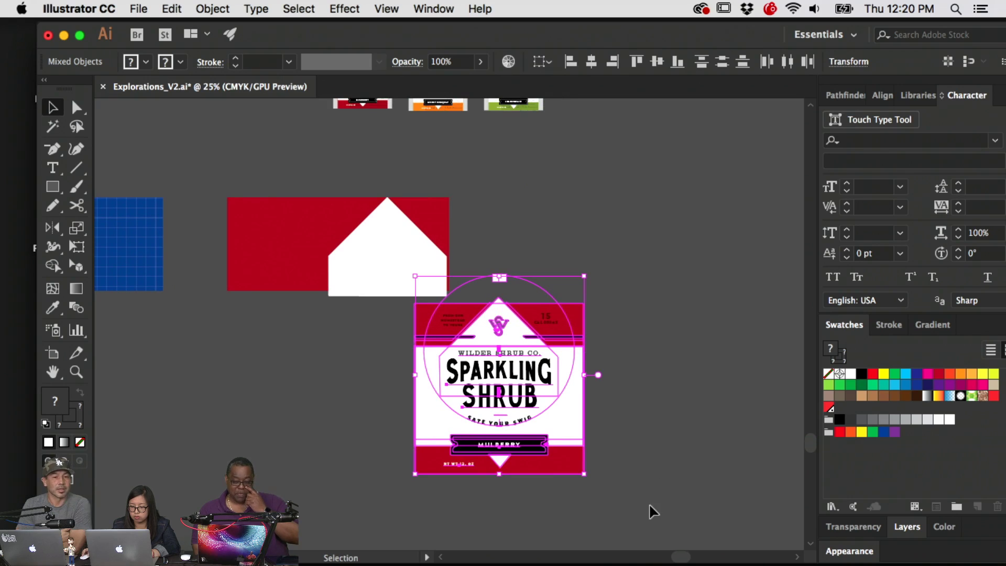
{"action": "left_click_drag", "start_coordinate": [501, 318], "coordinate": [670, 318]}
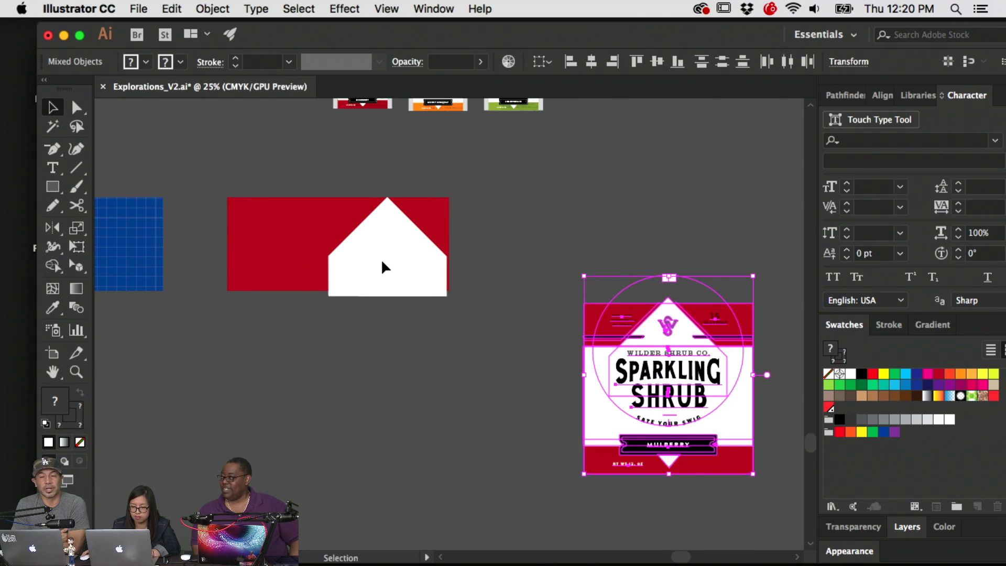
Enlarge the white pointed shape on the red panel, keeping its peak at the panel's upper edge
{"action": "left_click", "coordinate": [395, 269]}
{"action": "left_click_drag", "start_coordinate": [387, 360], "coordinate": [406, 465]}
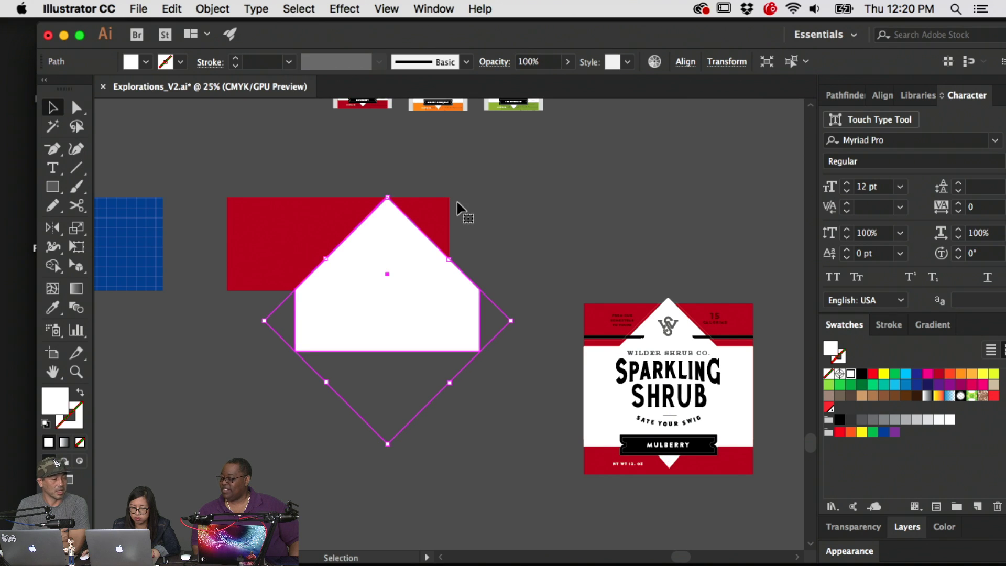
{"action": "left_click", "coordinate": [531, 257]}
{"action": "left_click_drag", "start_coordinate": [480, 218], "coordinate": [504, 237]}
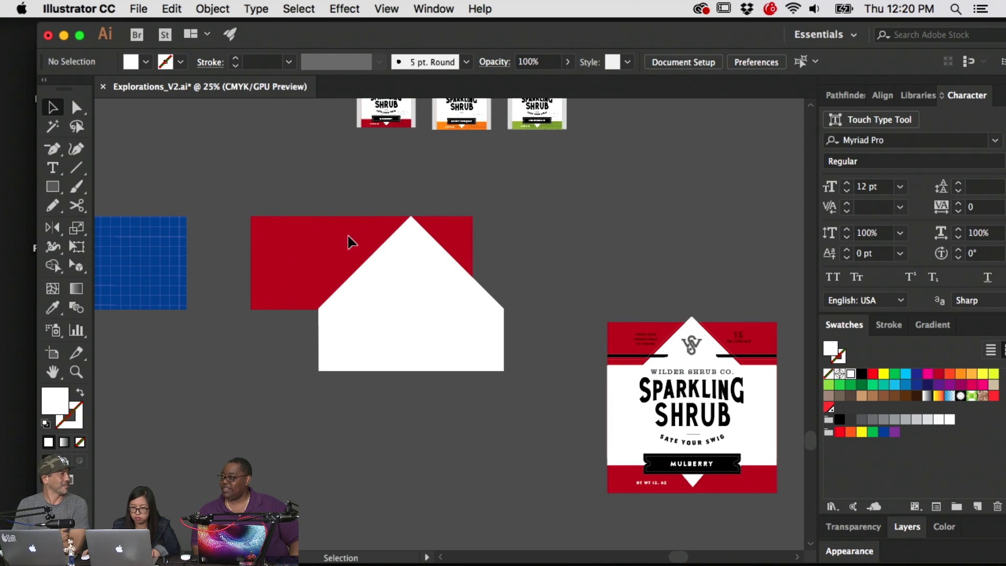
Bring the red rectangle to the front and use it as a clipping mask for the white pointed shape
{"action": "left_click", "coordinate": [321, 238]}
{"action": "key", "text": "super+shift+bracketright"}
{"action": "left_click_drag", "start_coordinate": [532, 367], "coordinate": [276, 206]}
{"action": "key", "text": "super+7"}
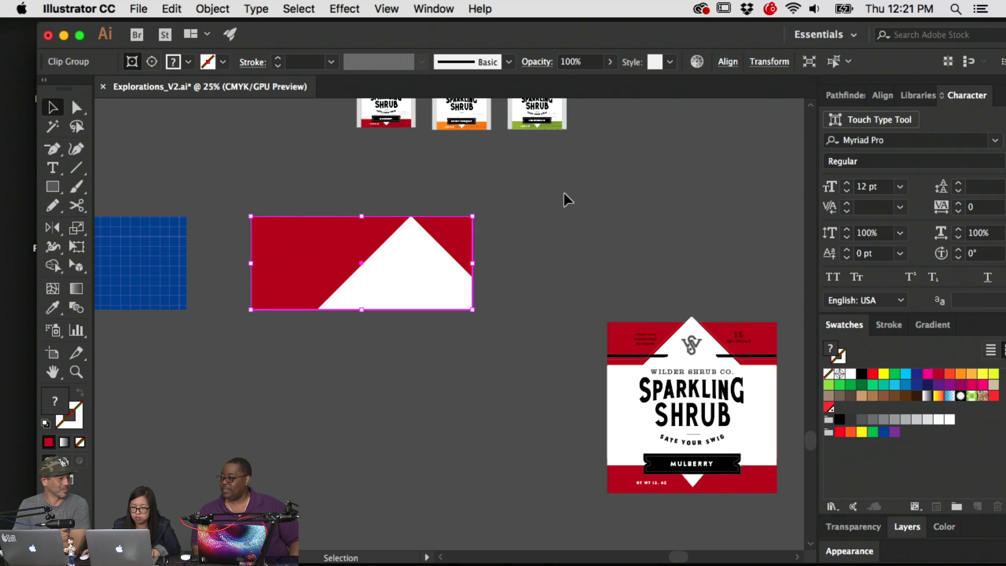
Move the clipped white shape sideways so its peak meets the red panel's upper-right corner, leaving a white corner triangle
{"action": "key", "text": "a"}
{"action": "left_click_drag", "start_coordinate": [426, 278], "coordinate": [467, 276]}
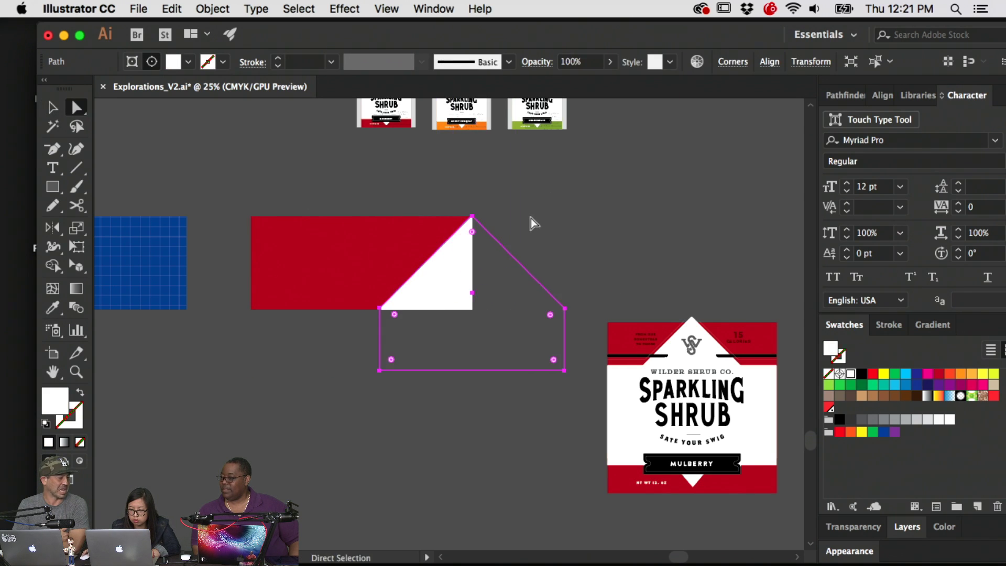
{"action": "left_click", "coordinate": [538, 231]}
{"action": "left_click_drag", "start_coordinate": [351, 293], "coordinate": [393, 353]}
{"action": "key", "text": "v"}
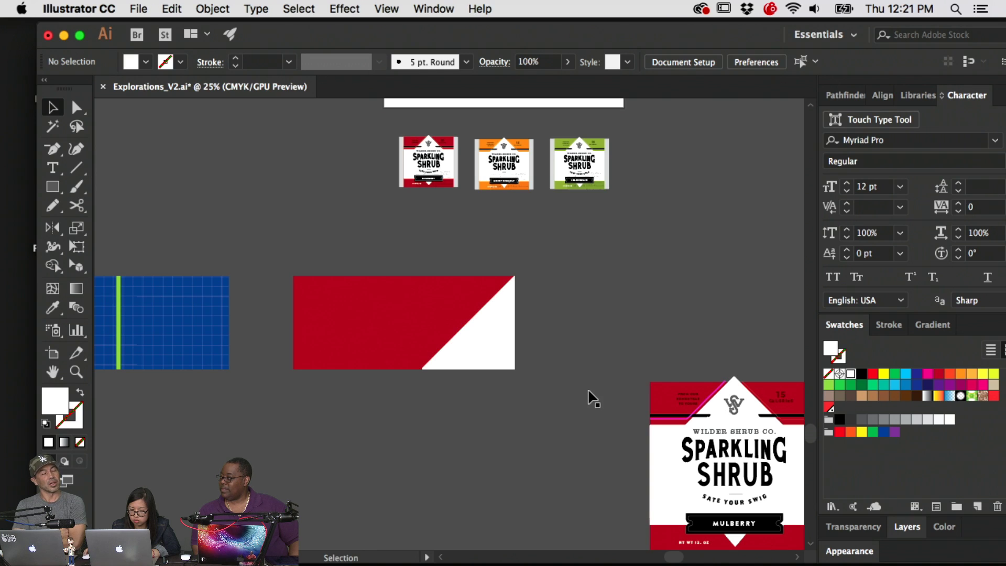
Slightly enlarge the WILDER SHRUB CO. and SPARKLING lines on the Mulberry label
{"action": "left_click_drag", "start_coordinate": [588, 399], "coordinate": [545, 353]}
{"action": "left_click", "coordinate": [704, 417]}
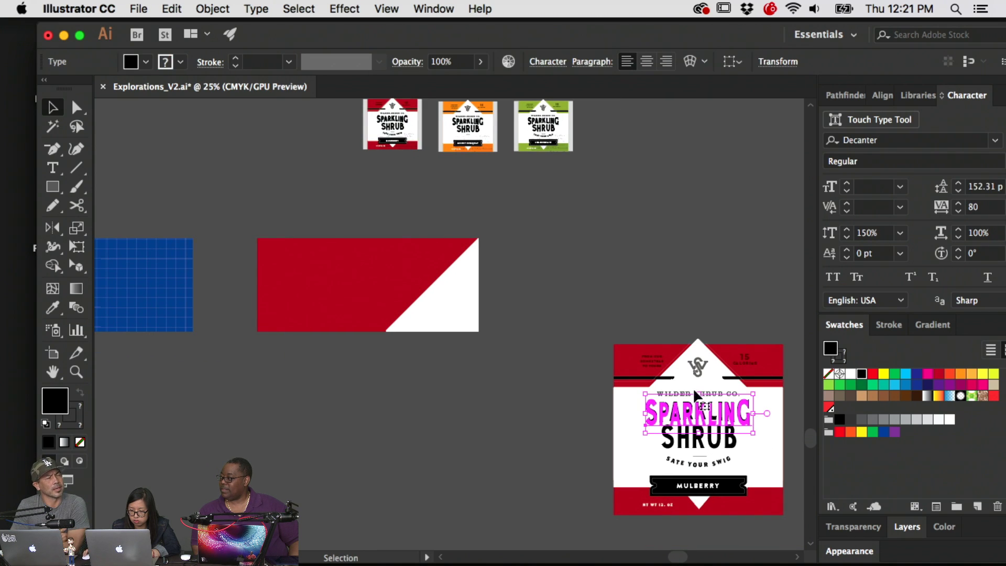
{"action": "left_click", "coordinate": [778, 439]}
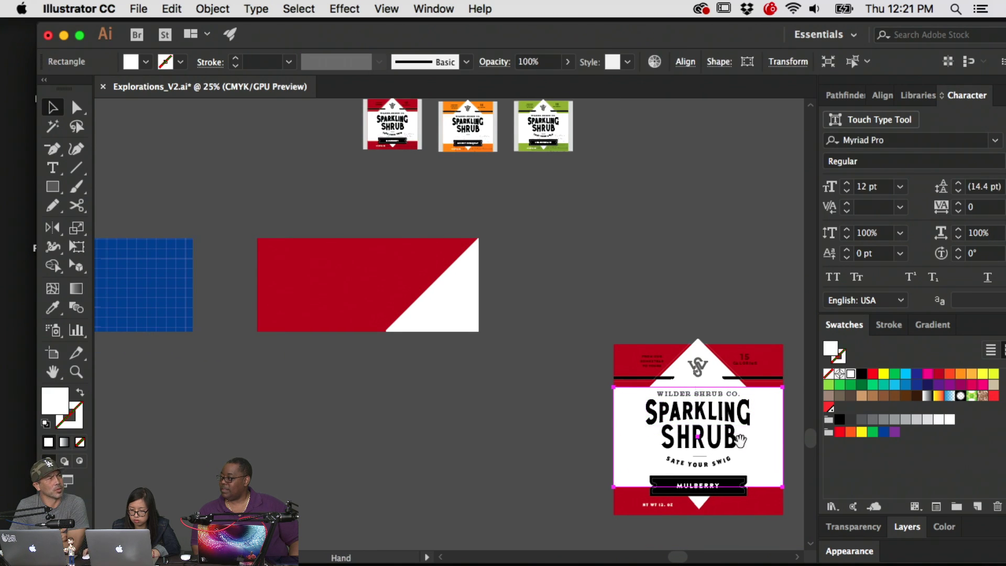
{"action": "left_click_drag", "start_coordinate": [785, 453], "coordinate": [733, 435]}
{"action": "left_click", "coordinate": [749, 401]}
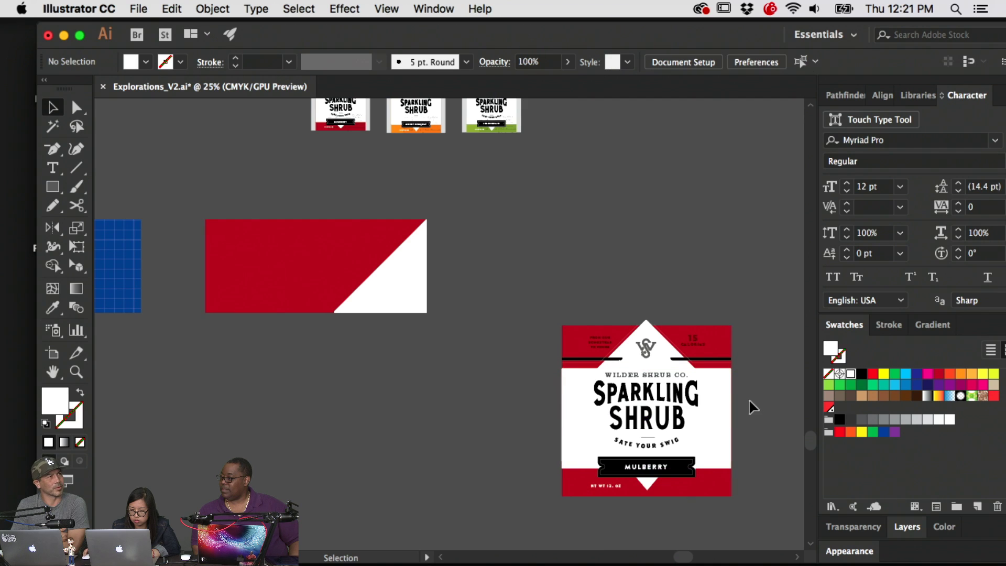
{"action": "left_click", "coordinate": [647, 388]}
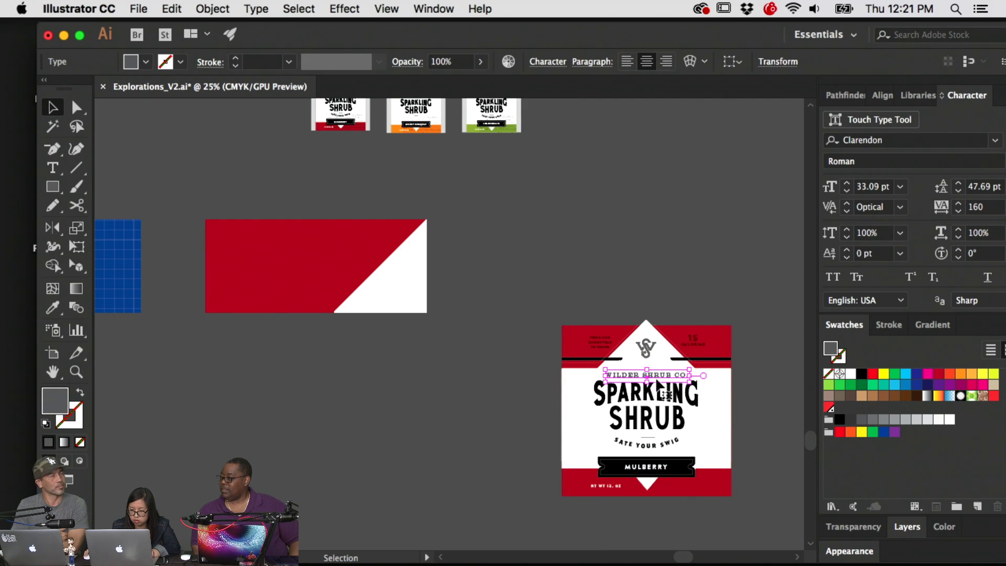
{"action": "left_click", "coordinate": [657, 423], "text": "shift"}
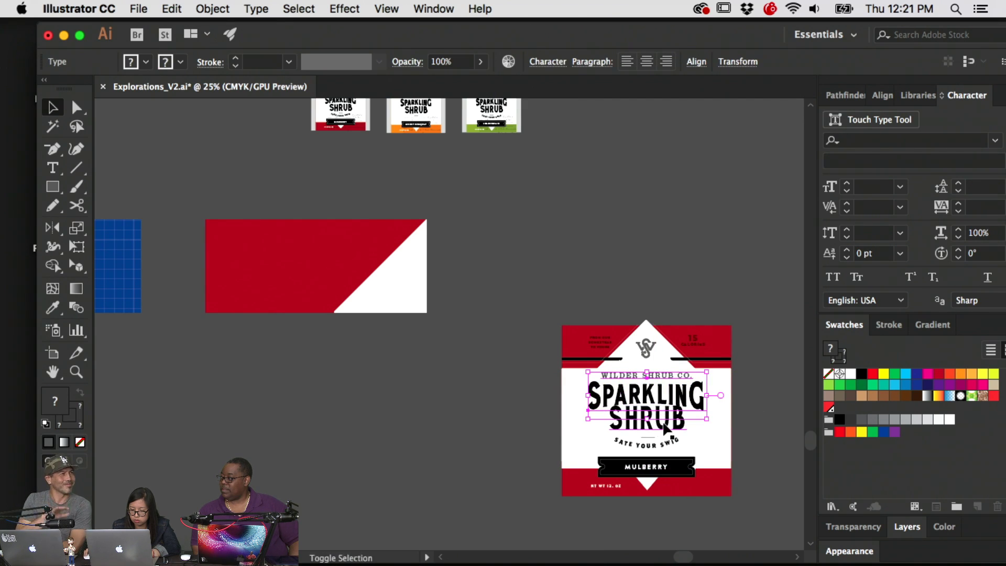
{"action": "scroll", "coordinate": [628, 419], "scroll_direction": "left", "scroll_amount": 5}
{"action": "key", "text": "super+v"}
{"action": "left_click_drag", "start_coordinate": [464, 324], "coordinate": [465, 290]}
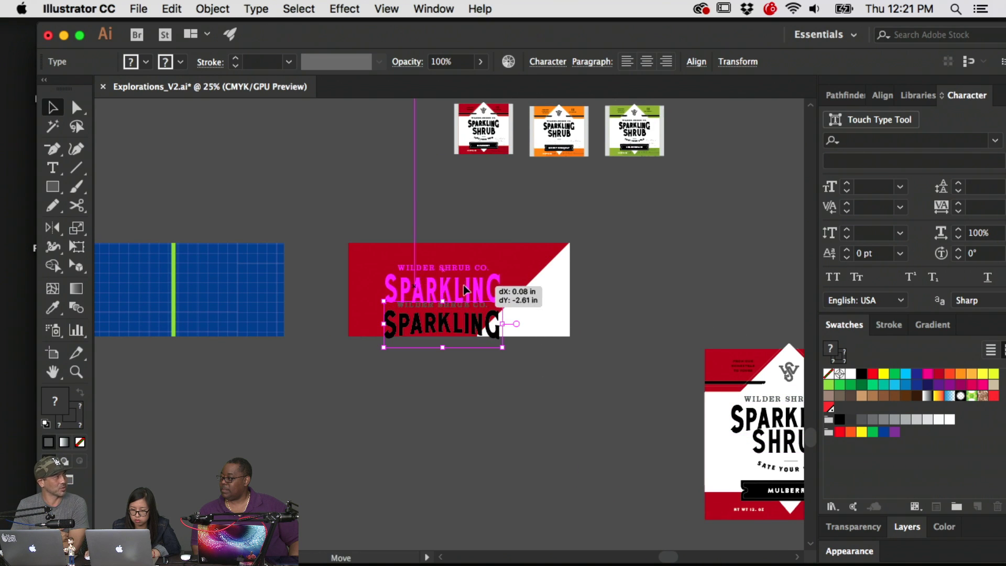
{"action": "key", "text": "super+z"}
{"action": "key", "text": "super+z"}
{"action": "left_click_drag", "start_coordinate": [715, 429], "coordinate": [529, 409]}
{"action": "key", "text": "super+z"}
Copy the label's WILDER SHRUB CO., SPARKLING and SHRUB lines onto the red area of the panel
{"action": "left_click", "coordinate": [643, 430], "text": "shift"}
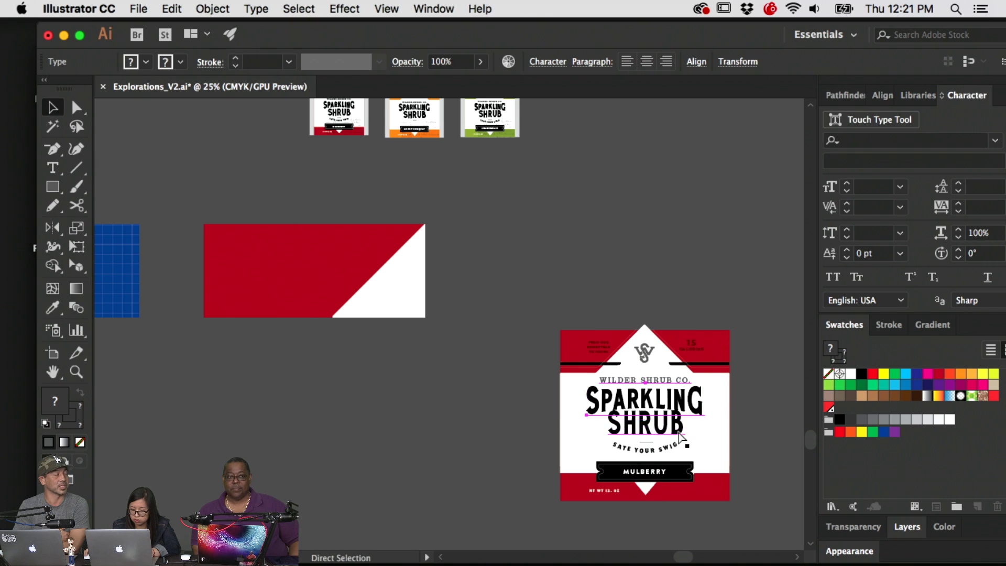
{"action": "left_click_drag", "start_coordinate": [392, 397], "coordinate": [602, 417]}
{"action": "key", "text": "super+v"}
{"action": "left_click_drag", "start_coordinate": [464, 300], "coordinate": [514, 276]}
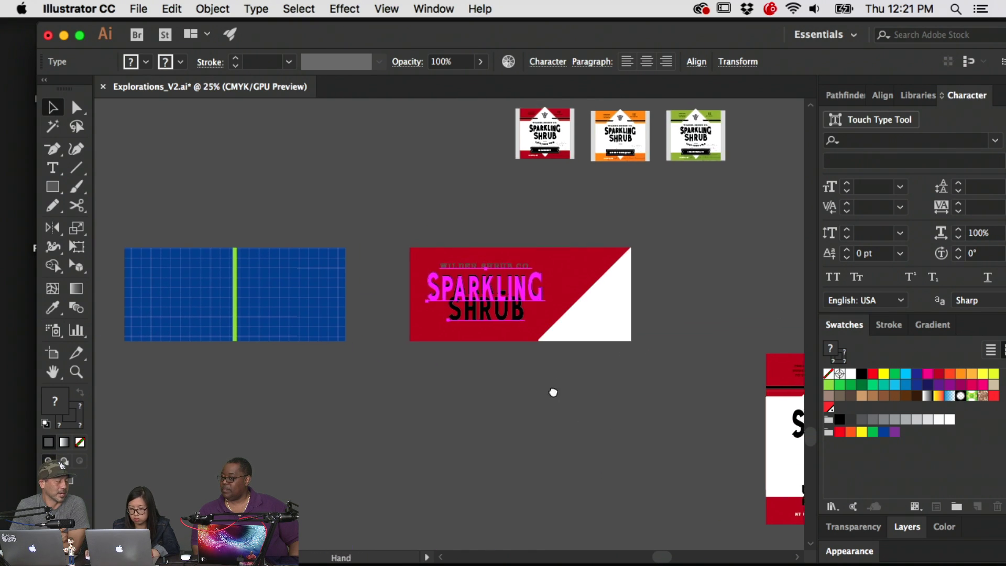
{"action": "left_click", "coordinate": [576, 413]}
Fill the WILDER SHRUB CO. line on the red panel with white
{"action": "scroll", "coordinate": [584, 419], "scroll_direction": "up", "scroll_amount": 3}
{"action": "scroll", "coordinate": [583, 419], "scroll_direction": "right", "scroll_amount": 3}
{"action": "key", "text": "super+equal"}
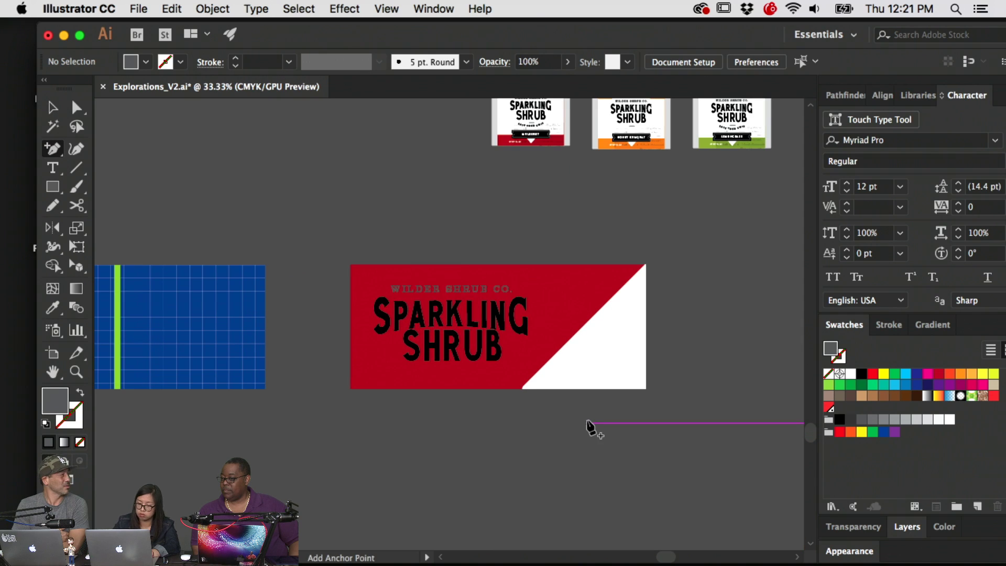
{"action": "left_click", "coordinate": [455, 292]}
{"action": "left_click", "coordinate": [456, 288], "text": "super"}
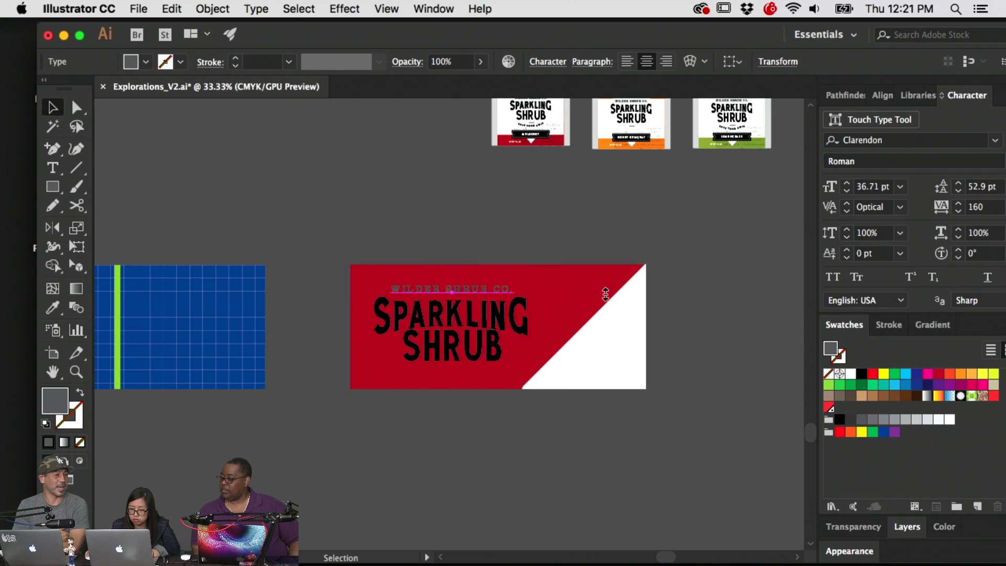
{"action": "key", "text": "a"}
{"action": "left_click", "coordinate": [850, 374]}
{"action": "key", "text": "v"}
{"action": "left_click", "coordinate": [722, 305]}
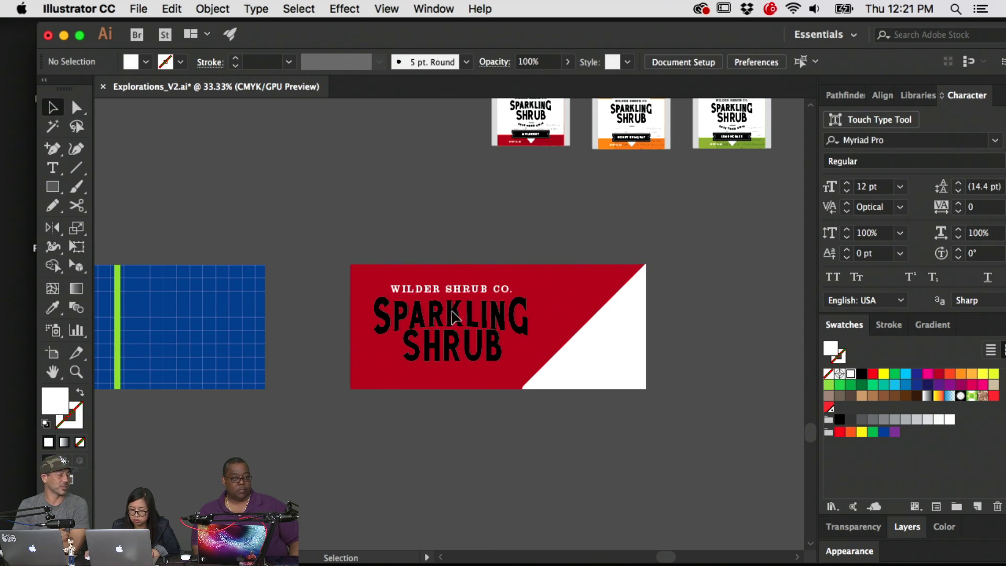
Fill the SPARKLING and SHRUB lines on the red panel with white
{"action": "left_click", "coordinate": [456, 314]}
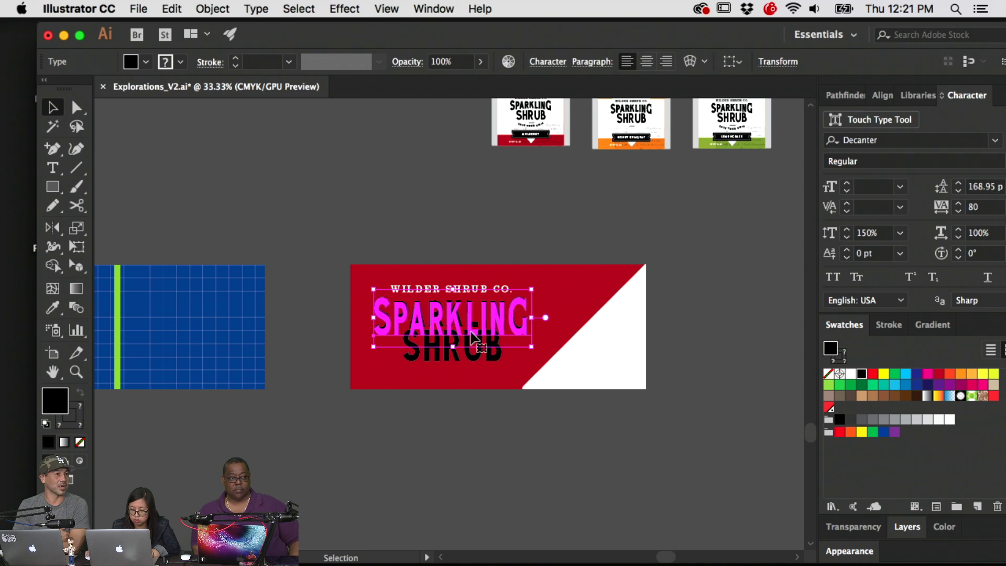
{"action": "left_click", "coordinate": [495, 358], "text": "shift"}
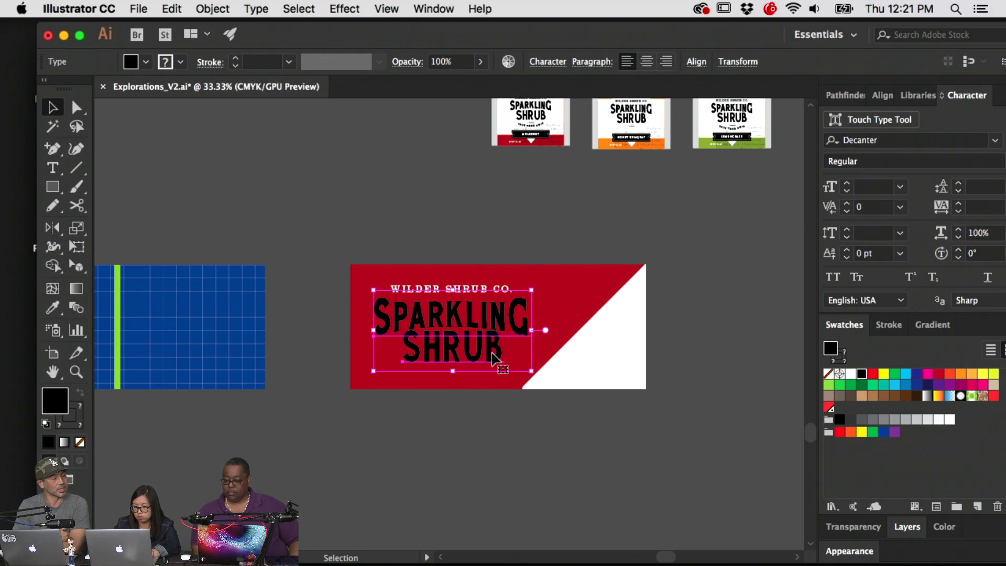
{"action": "left_click", "coordinate": [851, 373]}
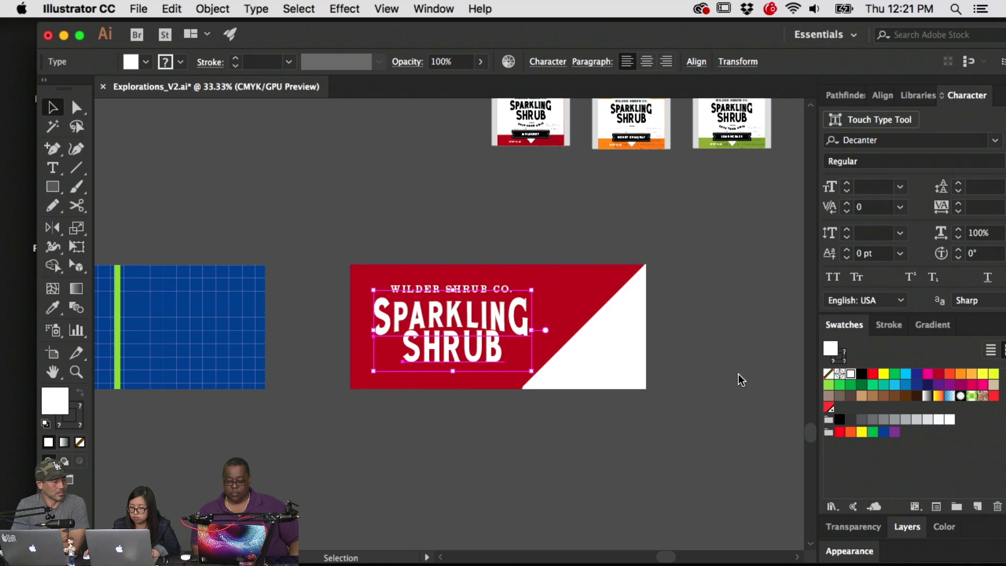
{"action": "left_click", "coordinate": [734, 373]}
{"action": "key", "text": "a"}
{"action": "left_click", "coordinate": [426, 354]}
{"action": "key", "text": "v"}
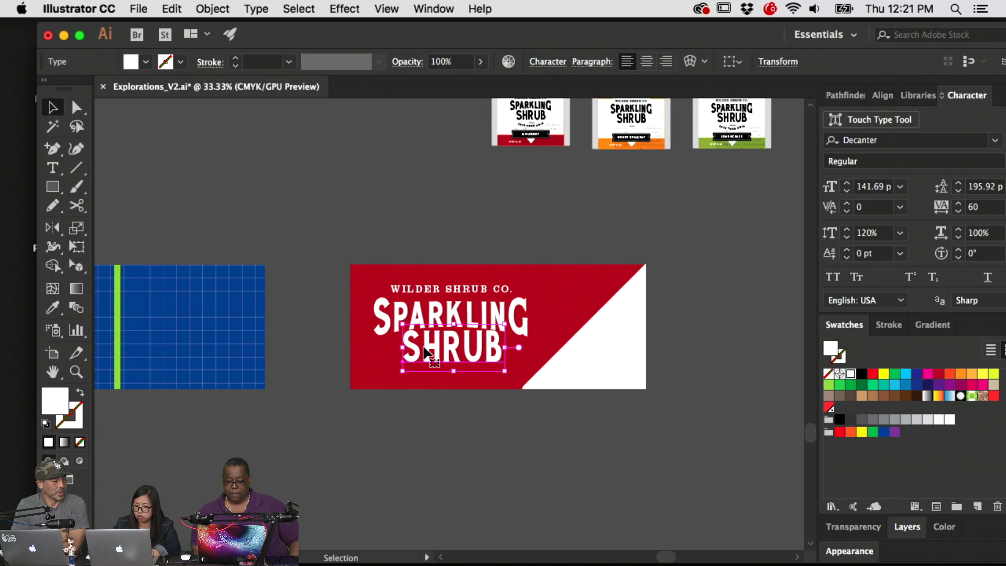
Paste a fresh copy of the label's complete WILDER SHRUB CO. SPARKLING SHRUB wordmark over the red panel
{"action": "scroll", "coordinate": [427, 353], "scroll_direction": "down", "scroll_amount": 5}
{"action": "scroll", "coordinate": [427, 353], "scroll_direction": "right", "scroll_amount": 8}
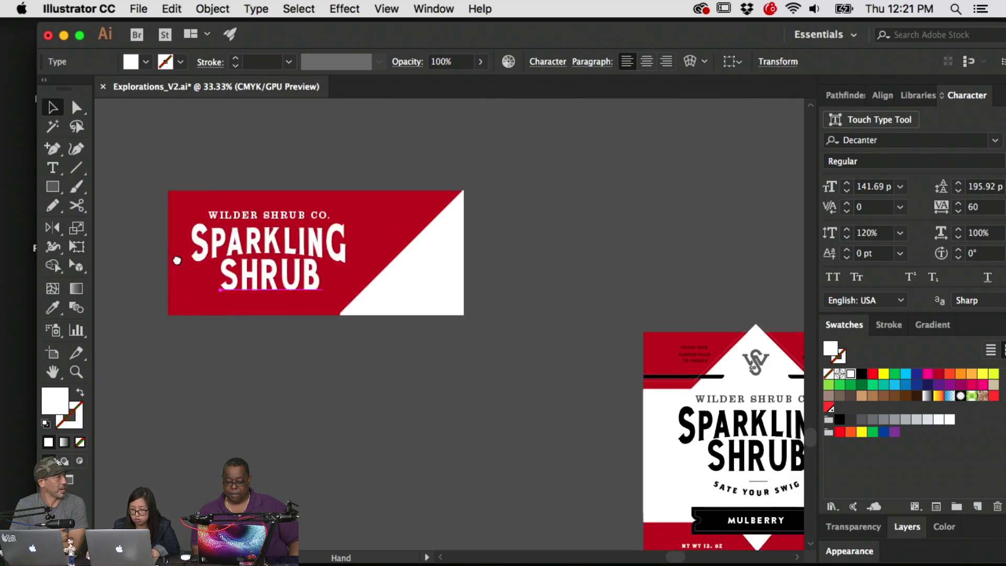
{"action": "left_click", "coordinate": [603, 422]}
{"action": "left_click", "coordinate": [686, 402], "text": "shift"}
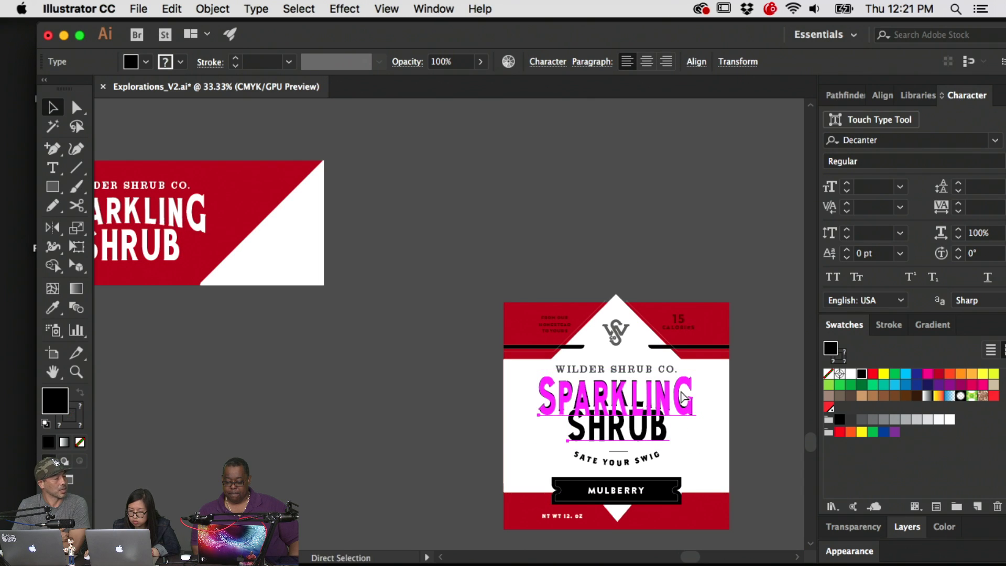
{"action": "left_click", "coordinate": [758, 398]}
{"action": "left_click", "coordinate": [654, 370]}
{"action": "left_click", "coordinate": [672, 408], "text": "shift"}
{"action": "left_click", "coordinate": [651, 429], "text": "shift"}
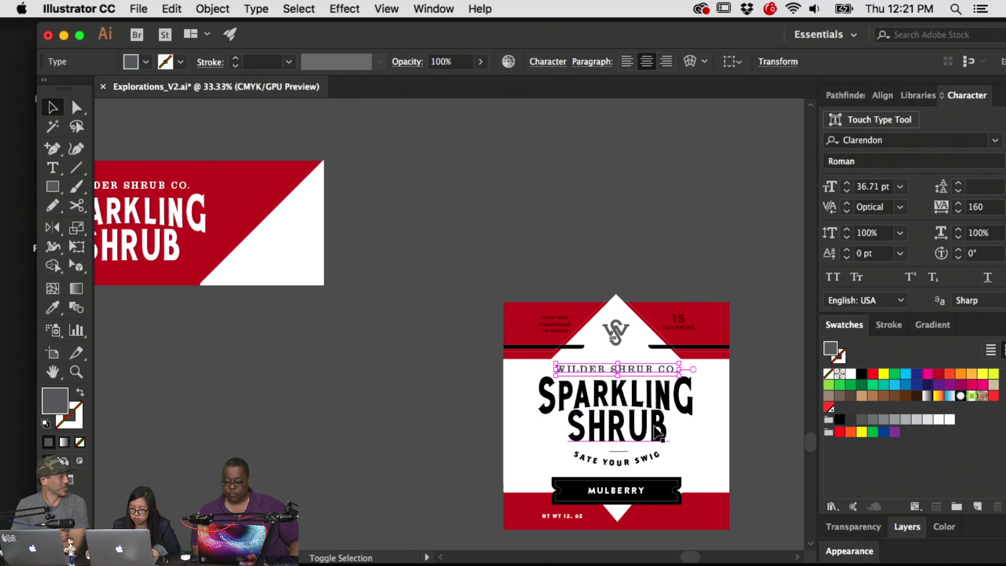
{"action": "left_click", "coordinate": [651, 429], "text": "shift"}
{"action": "scroll", "coordinate": [665, 428], "scroll_direction": "left", "scroll_amount": 8}
{"action": "scroll", "coordinate": [665, 428], "scroll_direction": "up", "scroll_amount": 2}
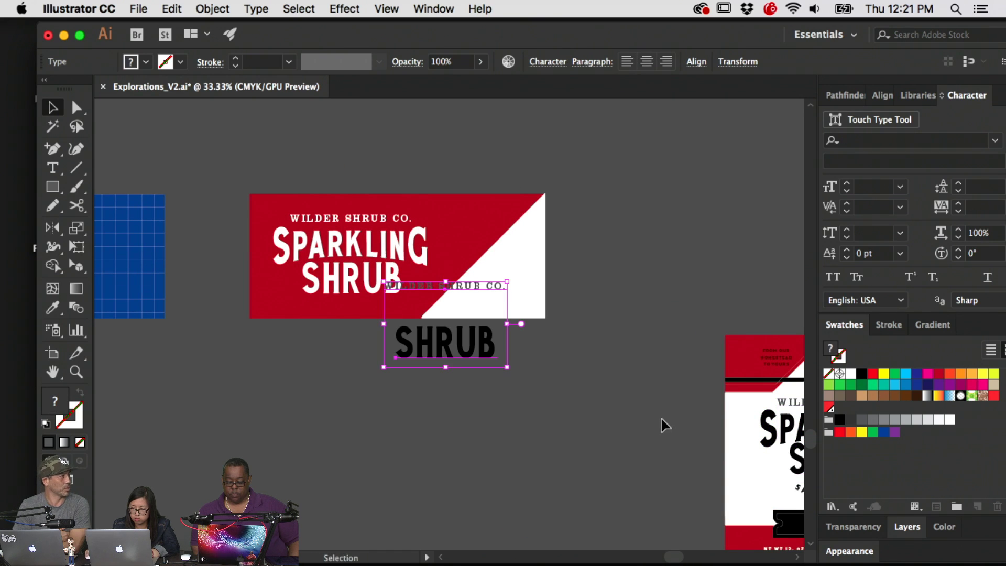
{"action": "left_click_drag", "start_coordinate": [669, 417], "coordinate": [475, 407]}
{"action": "left_click", "coordinate": [600, 424], "text": "shift"}
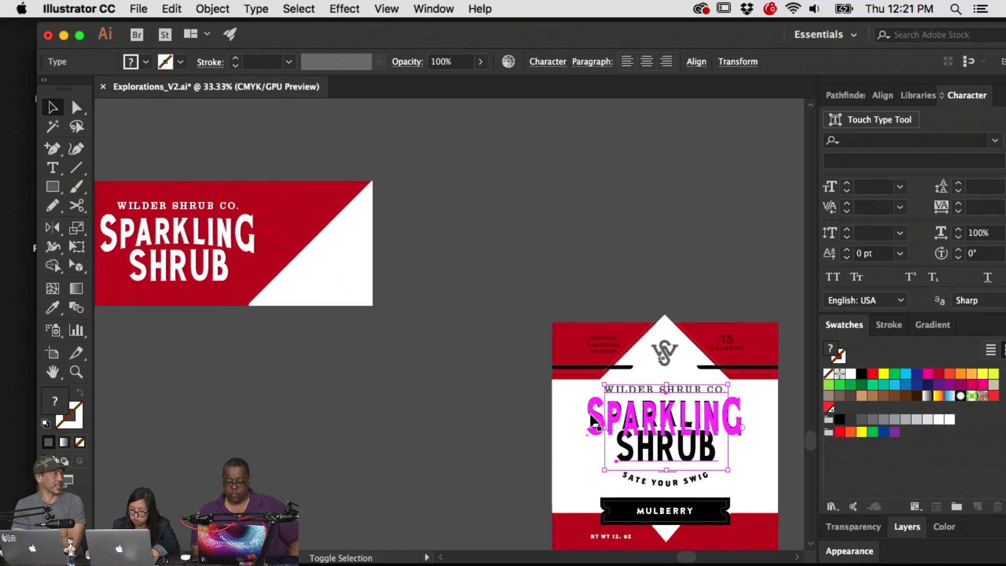
{"action": "left_click_drag", "start_coordinate": [333, 391], "coordinate": [498, 417]}
{"action": "key", "text": "super+v"}
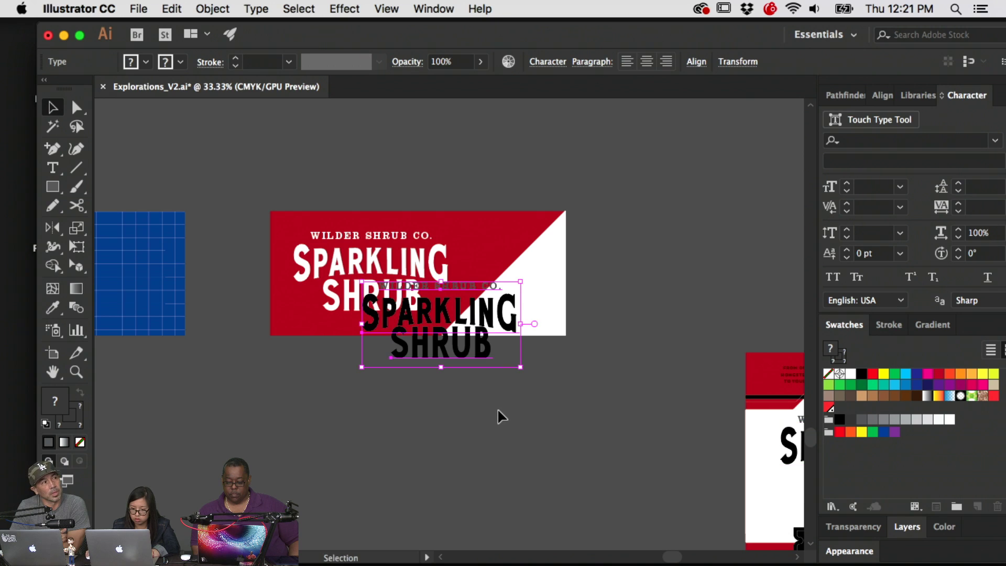
Replace the earlier lettering on the red panel with the pasted wordmark, grouped and filled with white
{"action": "key", "text": "super+g"}
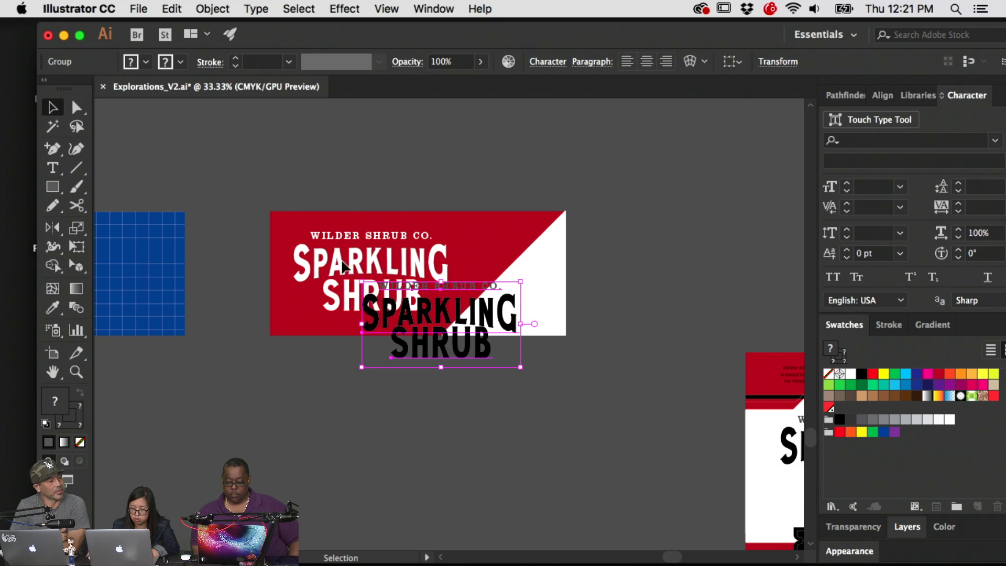
{"action": "left_click", "coordinate": [850, 374]}
{"action": "left_click", "coordinate": [339, 251]}
{"action": "key", "text": "Delete"}
{"action": "left_click", "coordinate": [348, 239]}
{"action": "left_click", "coordinate": [347, 236]}
{"action": "key", "text": "Delete"}
{"action": "left_click", "coordinate": [343, 287]}
{"action": "key", "text": "Delete"}
{"action": "left_click_drag", "start_coordinate": [419, 291], "coordinate": [353, 240]}
{"action": "left_click", "coordinate": [662, 271]}
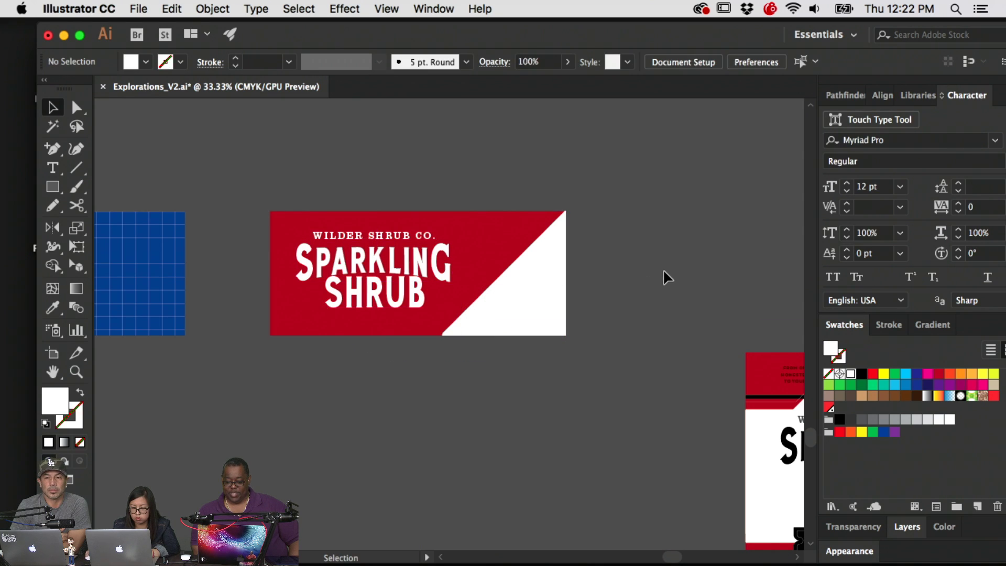
Center the white WILDER SHRUB CO. SPARKLING SHRUB wordmark vertically on the red panel
{"action": "left_click", "coordinate": [375, 242]}
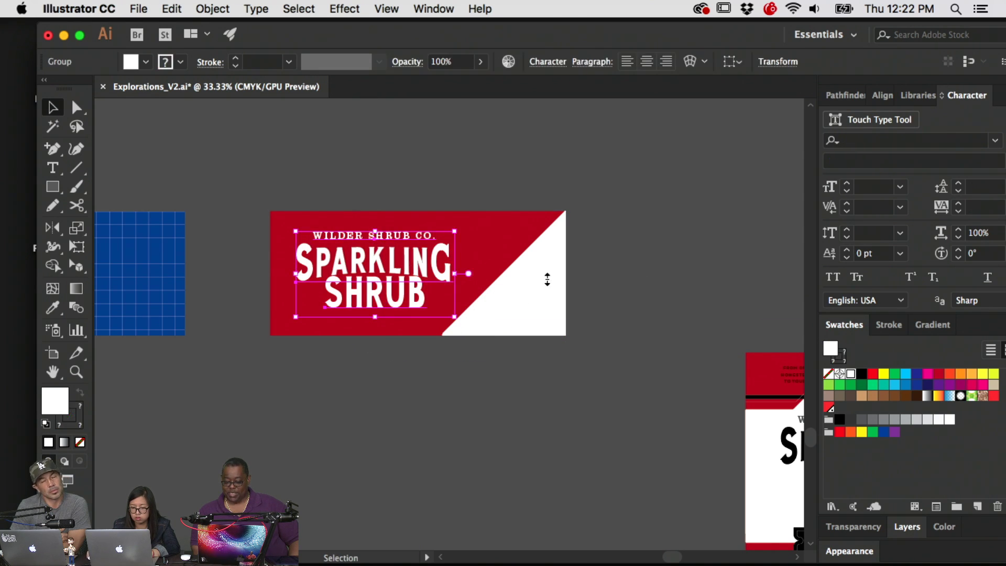
{"action": "scroll", "coordinate": [513, 273], "scroll_direction": "right", "scroll_amount": 2}
{"action": "left_click", "coordinate": [658, 293]}
{"action": "left_click_drag", "start_coordinate": [658, 294], "coordinate": [579, 293]}
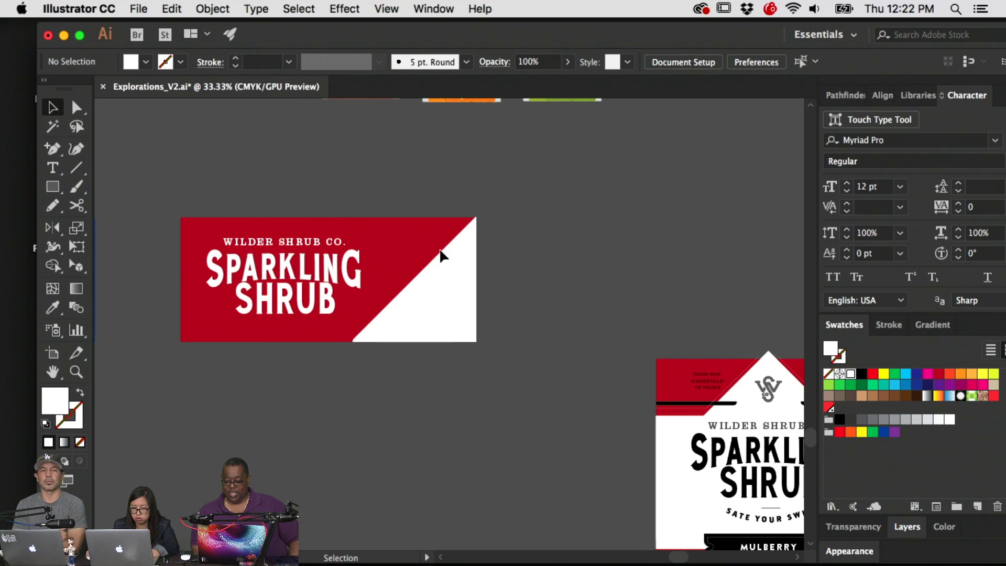
{"action": "left_click", "coordinate": [282, 247]}
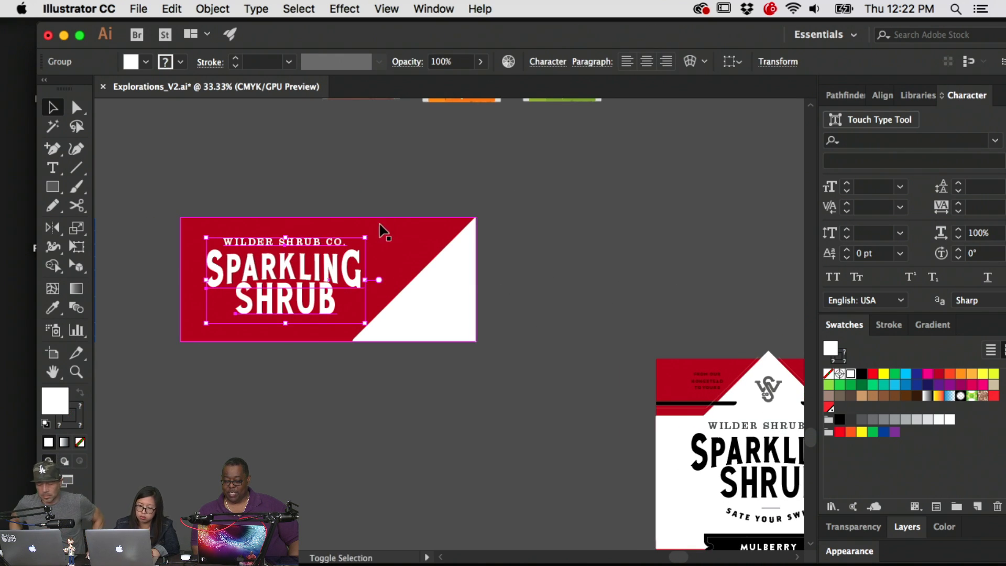
{"action": "left_click", "coordinate": [401, 233], "text": "shift"}
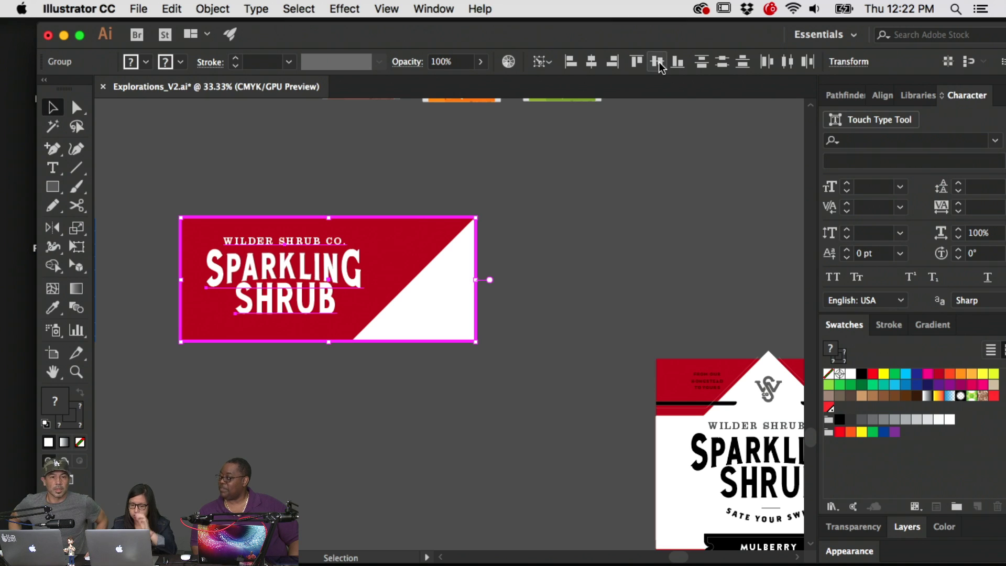
{"action": "left_click", "coordinate": [639, 261]}
Copy the black MULBERRY banner with its lettering from the large red label
{"action": "scroll", "coordinate": [639, 261], "scroll_direction": "down", "scroll_amount": 3}
{"action": "scroll", "coordinate": [478, 257], "scroll_direction": "right", "scroll_amount": 6}
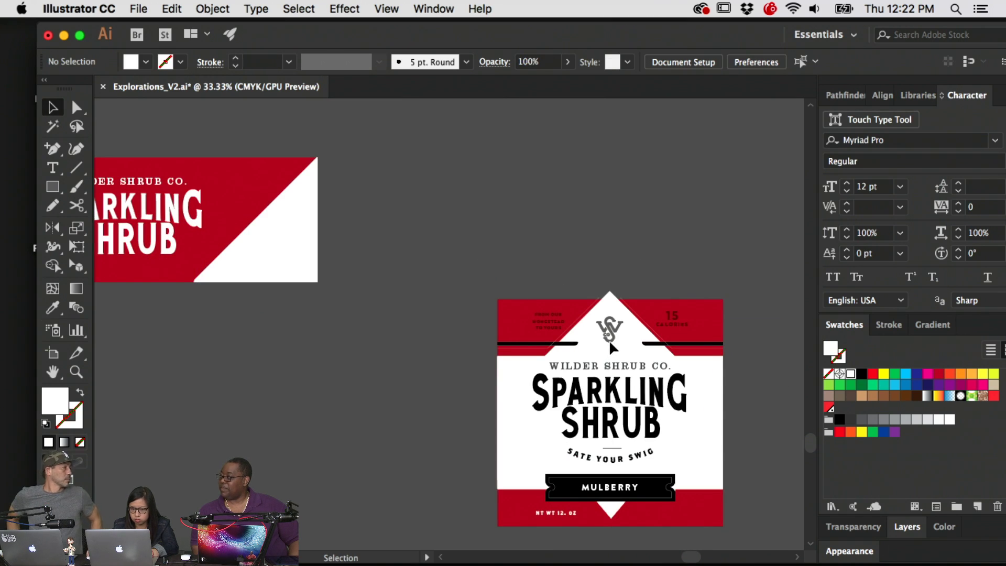
{"action": "left_click", "coordinate": [629, 495]}
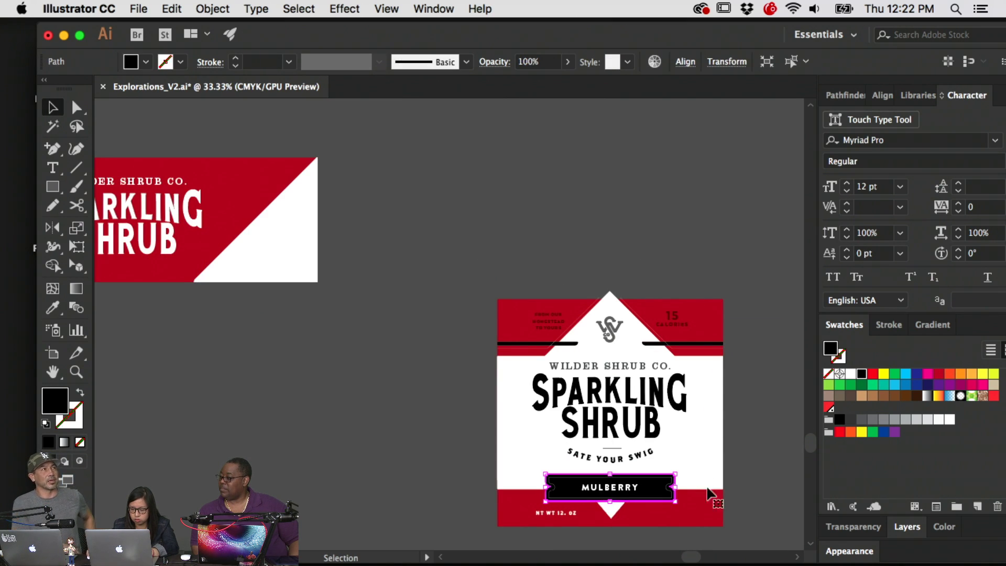
{"action": "left_click", "coordinate": [691, 482]}
{"action": "left_click", "coordinate": [706, 463], "text": "shift"}
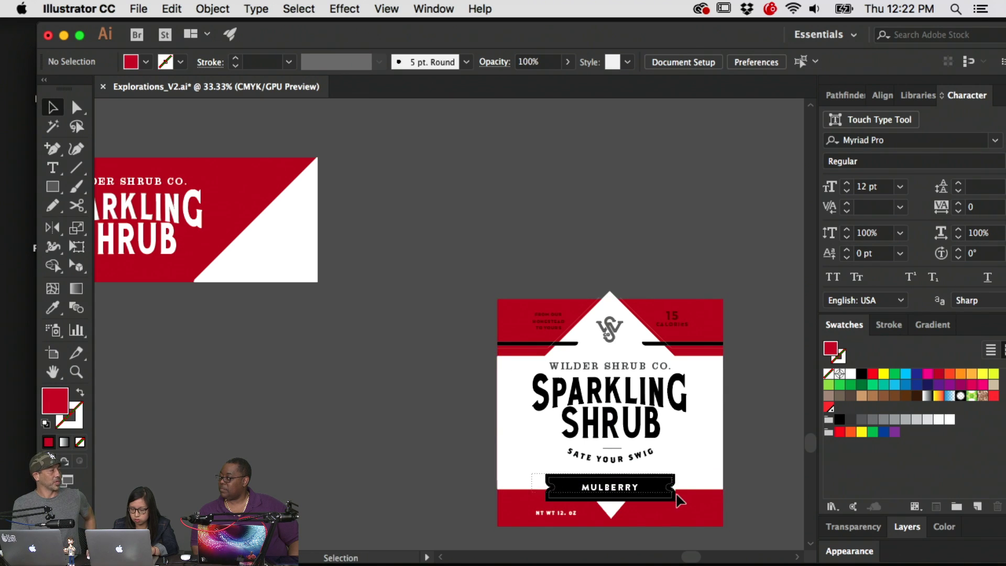
{"action": "left_click", "coordinate": [676, 499], "text": "shift"}
{"action": "left_click", "coordinate": [719, 486], "text": "shift"}
{"action": "scroll", "coordinate": [354, 442], "scroll_direction": "left", "scroll_amount": 10}
{"action": "scroll", "coordinate": [354, 443], "scroll_direction": "up", "scroll_amount": 2}
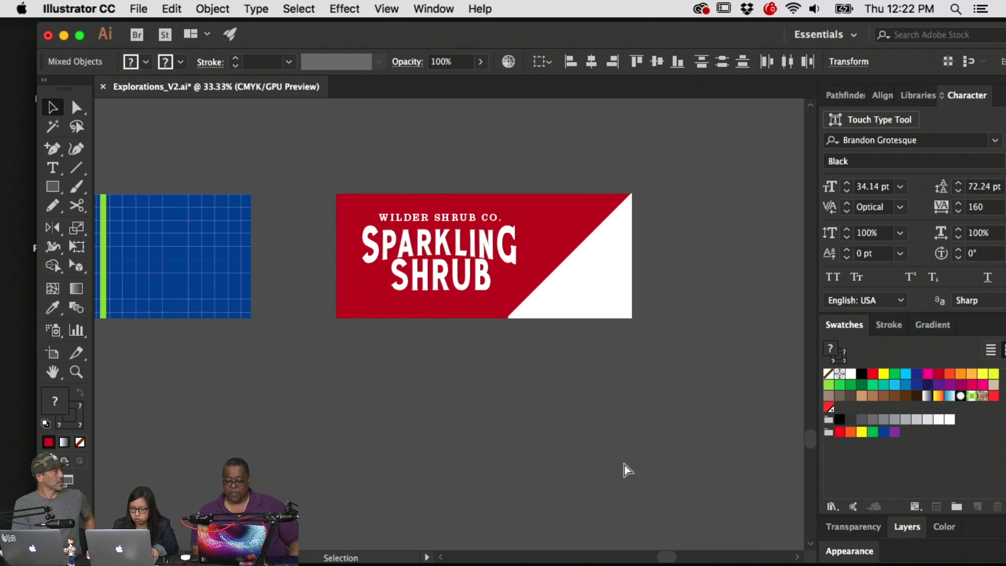
Paste the MULBERRY banner onto the red panel, slightly reduced and placed across the lower end of the white diagonal
{"action": "key", "text": "cmd+v"}
{"action": "left_click_drag", "start_coordinate": [491, 327], "coordinate": [617, 309]}
{"action": "left_click", "coordinate": [691, 307]}
{"action": "left_click", "coordinate": [579, 300]}
{"action": "left_click", "coordinate": [706, 291]}
{"action": "key", "text": "space"}
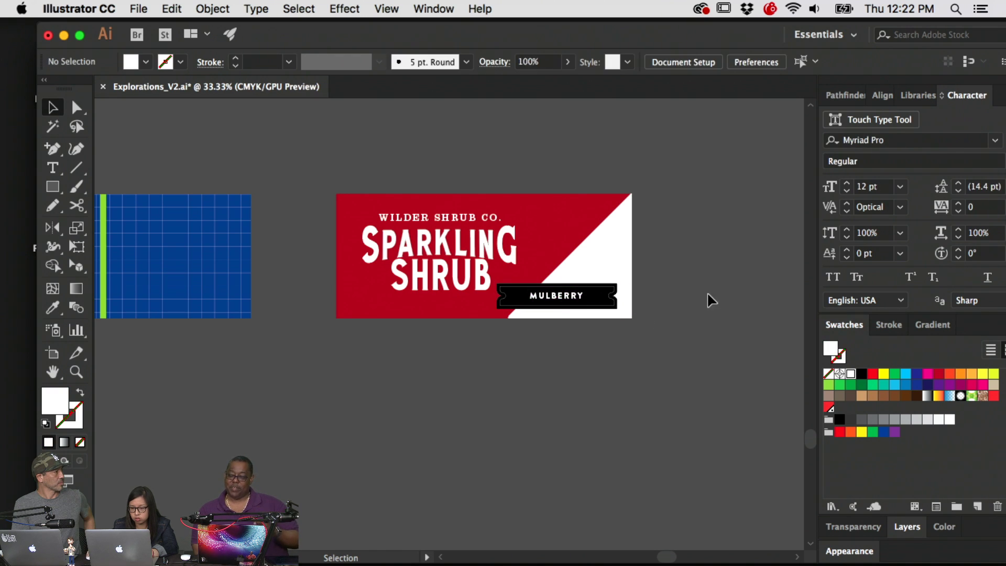
Nudge the white wordmark slightly left on the red panel, away from the MULBERRY banner
{"action": "left_click_drag", "start_coordinate": [692, 269], "coordinate": [683, 347]}
{"action": "left_click_drag", "start_coordinate": [778, 481], "coordinate": [521, 312]}
{"action": "scroll", "coordinate": [599, 285], "scroll_direction": "up", "scroll_amount": 2}
{"action": "left_click", "coordinate": [309, 294]}
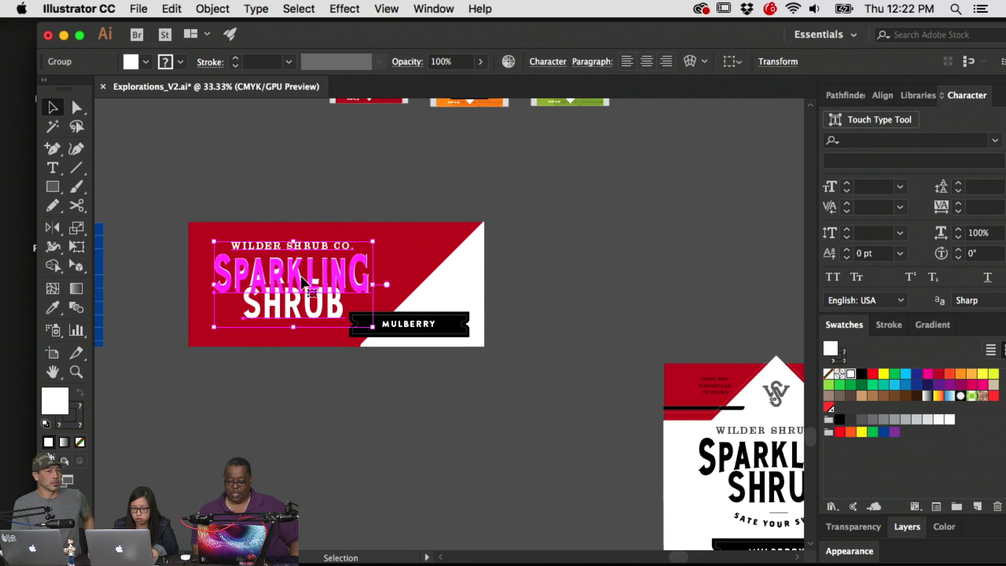
{"action": "left_click", "coordinate": [312, 314], "text": "shift"}
{"action": "left_click", "coordinate": [316, 222]}
{"action": "left_click", "coordinate": [262, 210]}
{"action": "left_click", "coordinate": [282, 306]}
{"action": "key", "text": "shift+Left"}
{"action": "key", "text": "shift+Left"}
{"action": "key", "text": "shift+Left"}
{"action": "key", "text": "shift+Left"}
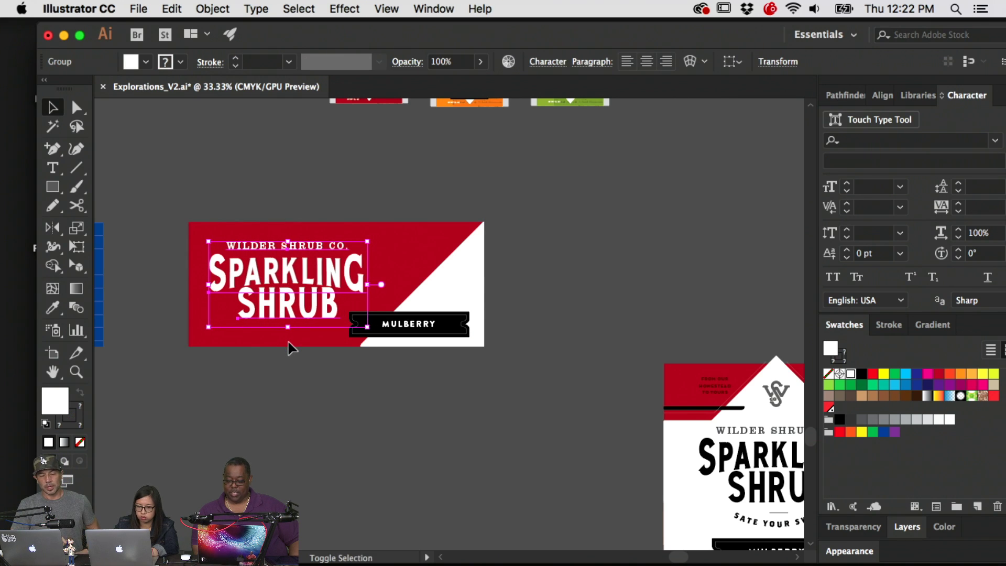
{"action": "left_click", "coordinate": [485, 297]}
Copy the black-and-white homestead photograph from the Smith and Co. collage artboard
{"action": "scroll", "coordinate": [484, 314], "scroll_direction": "up", "scroll_amount": 15}
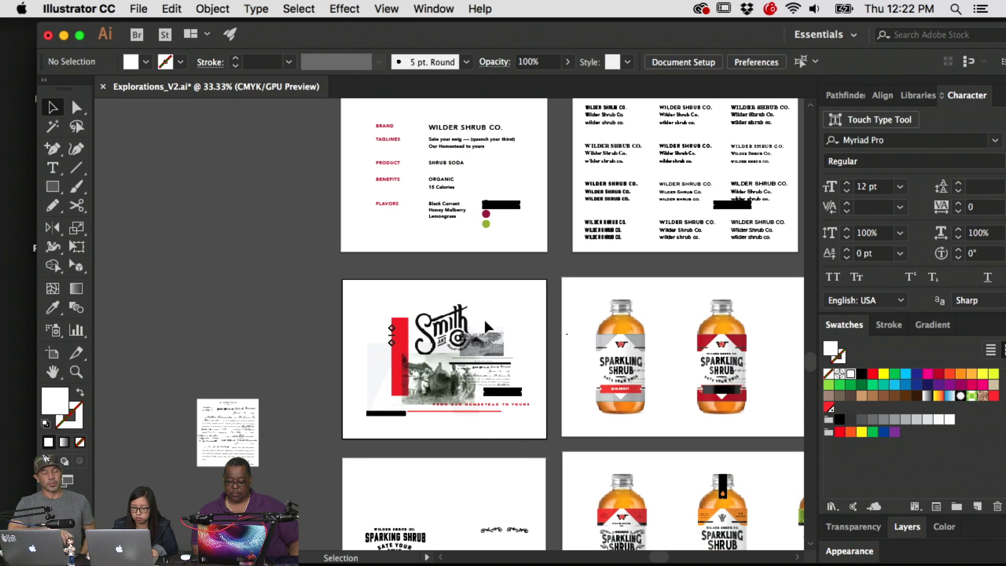
{"action": "key", "text": "a"}
{"action": "left_click", "coordinate": [496, 336]}
{"action": "key", "text": "super+c"}
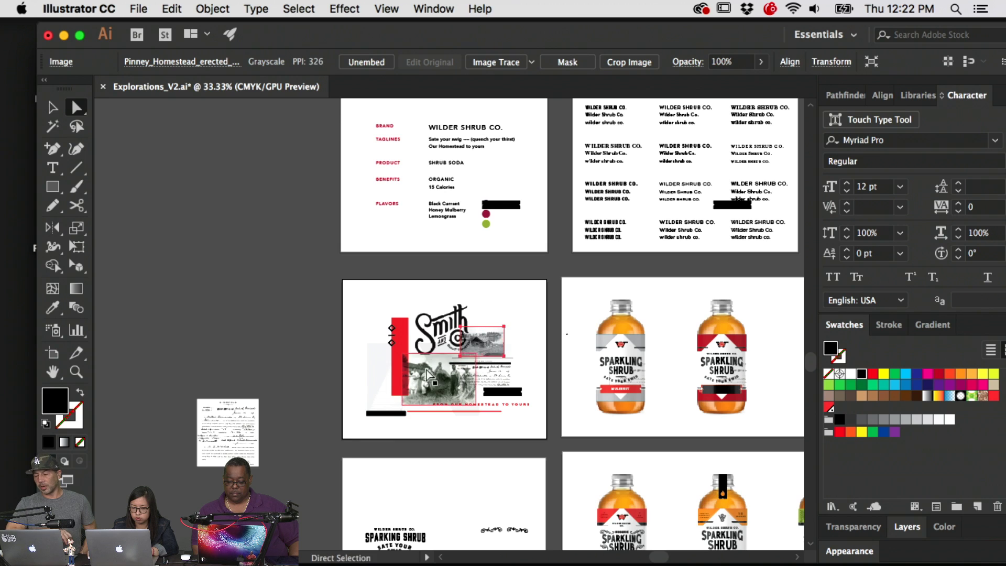
{"action": "left_click", "coordinate": [466, 386]}
{"action": "key", "text": "super+c"}
{"action": "left_click_drag", "start_coordinate": [482, 434], "coordinate": [428, 76]}
{"action": "scroll", "coordinate": [393, 276], "scroll_direction": "down", "scroll_amount": 10}
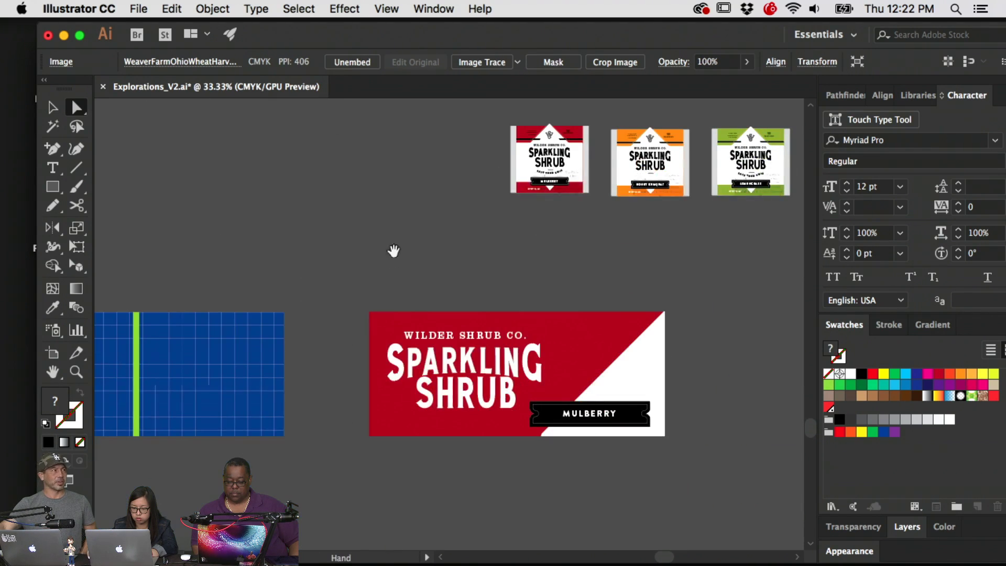
{"action": "scroll", "coordinate": [373, 242], "scroll_direction": "up", "scroll_amount": 20}
{"action": "left_click", "coordinate": [427, 320]}
{"action": "scroll", "coordinate": [445, 367], "scroll_direction": "down", "scroll_amount": 10}
{"action": "scroll", "coordinate": [450, 408], "scroll_direction": "right", "scroll_amount": 10}
{"action": "scroll", "coordinate": [481, 157], "scroll_direction": "down", "scroll_amount": 15}
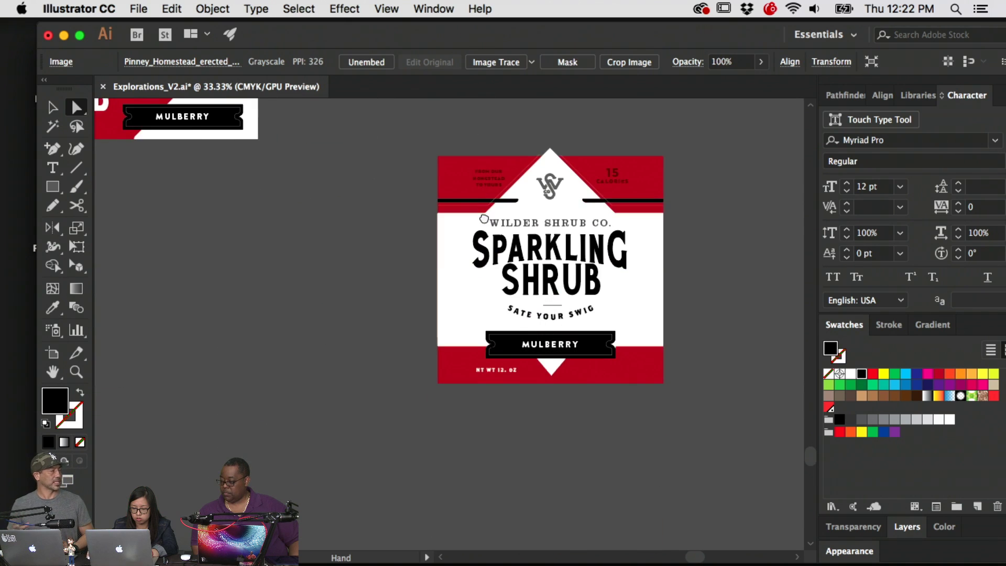
{"action": "scroll", "coordinate": [435, 314], "scroll_direction": "up", "scroll_amount": 5}
{"action": "scroll", "coordinate": [570, 457], "scroll_direction": "left", "scroll_amount": 5}
{"action": "scroll", "coordinate": [563, 433], "scroll_direction": "down", "scroll_amount": 4}
{"action": "scroll", "coordinate": [602, 371], "scroll_direction": "left", "scroll_amount": 3}
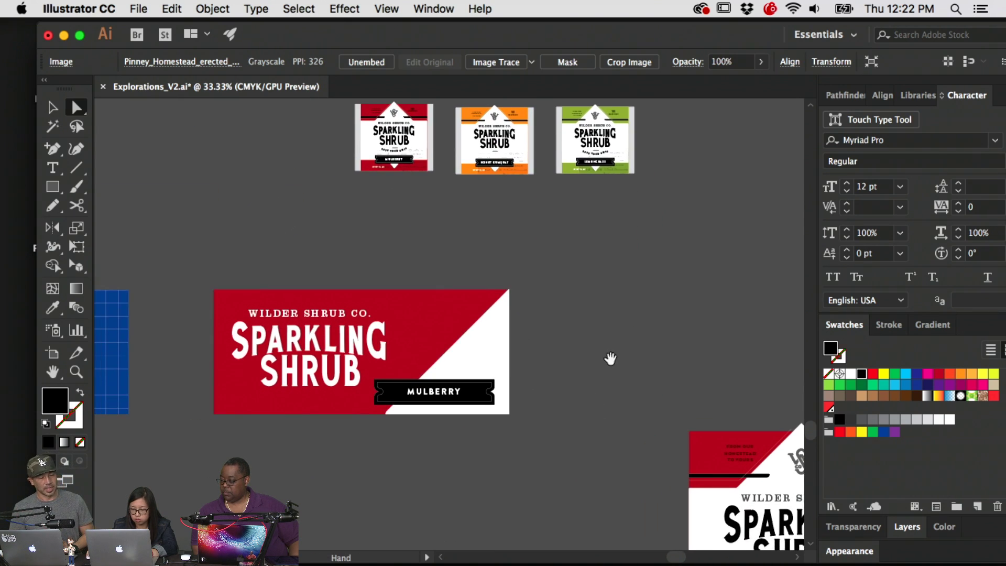
{"action": "scroll", "coordinate": [550, 343], "scroll_direction": "right", "scroll_amount": 8}
Copy the FROM OUR HOMESTEAD TO YOURS tagline from the label and paste it into the red panel's lower-left area
{"action": "left_click", "coordinate": [754, 410]}
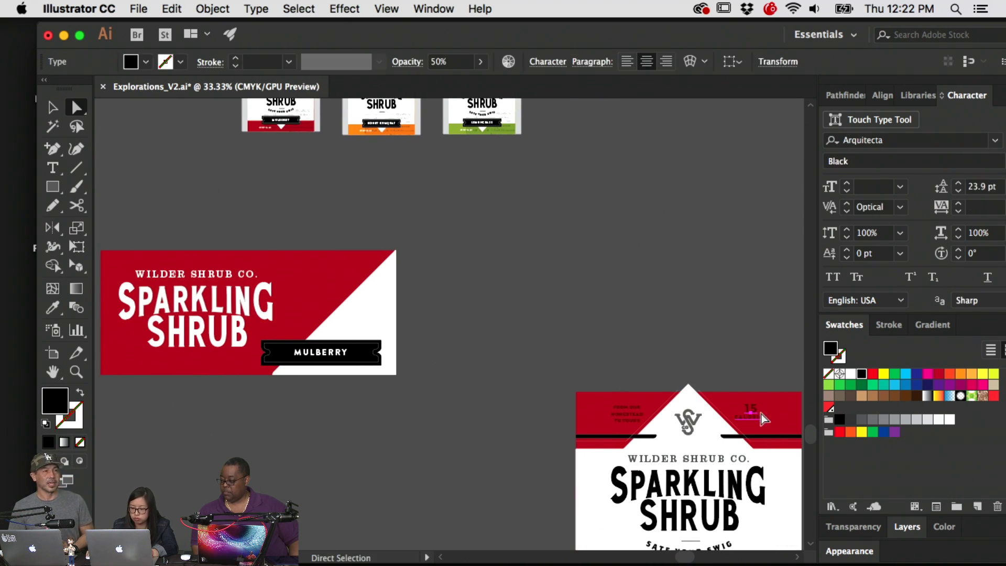
{"action": "left_click", "coordinate": [623, 407]}
{"action": "key", "text": "super+c"}
{"action": "scroll", "coordinate": [623, 407], "scroll_direction": "left", "scroll_amount": 10}
{"action": "key", "text": "super+v"}
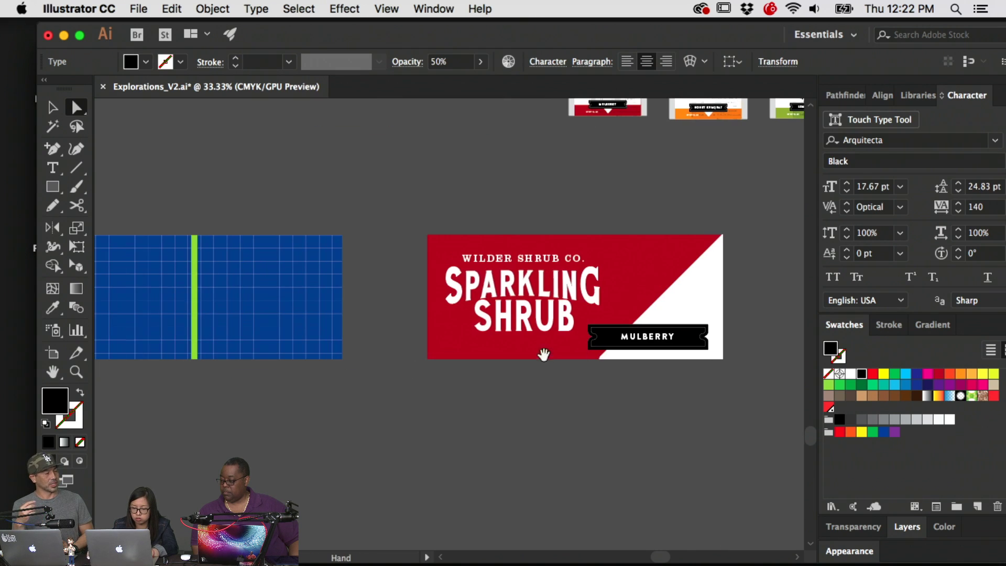
{"action": "mouse_move", "coordinate": [444, 331]}
{"action": "left_mouse_down"}
{"action": "mouse_move", "coordinate": [447, 341]}
{"action": "mouse_move", "coordinate": [449, 332]}
{"action": "left_mouse_up"}
Remove the line breaks so the pasted FROM OUR HOMESTEAD TO YOURS tagline runs on one line
{"action": "key", "text": "super+equal"}
{"action": "key", "text": "super+equal"}
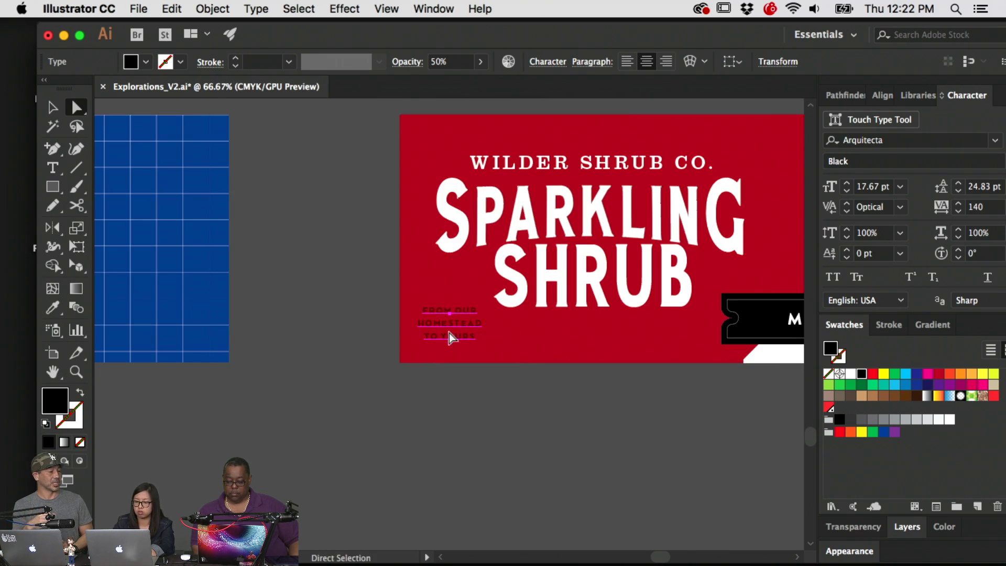
{"action": "key", "text": "t"}
{"action": "left_click", "coordinate": [429, 325]}
{"action": "key", "text": "Home"}
{"action": "key", "text": "BackSpace"}
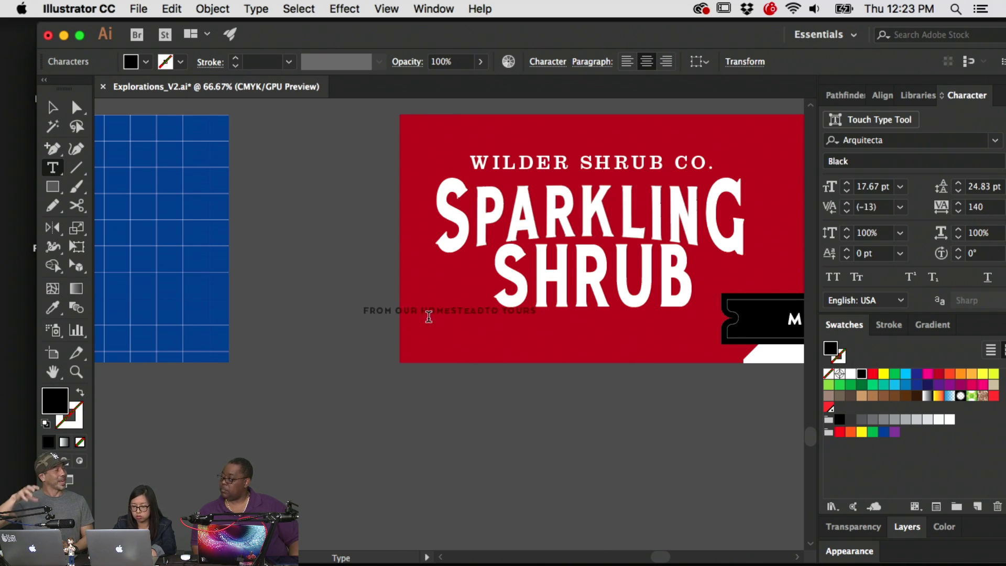
{"action": "left_click", "coordinate": [70, 108]}
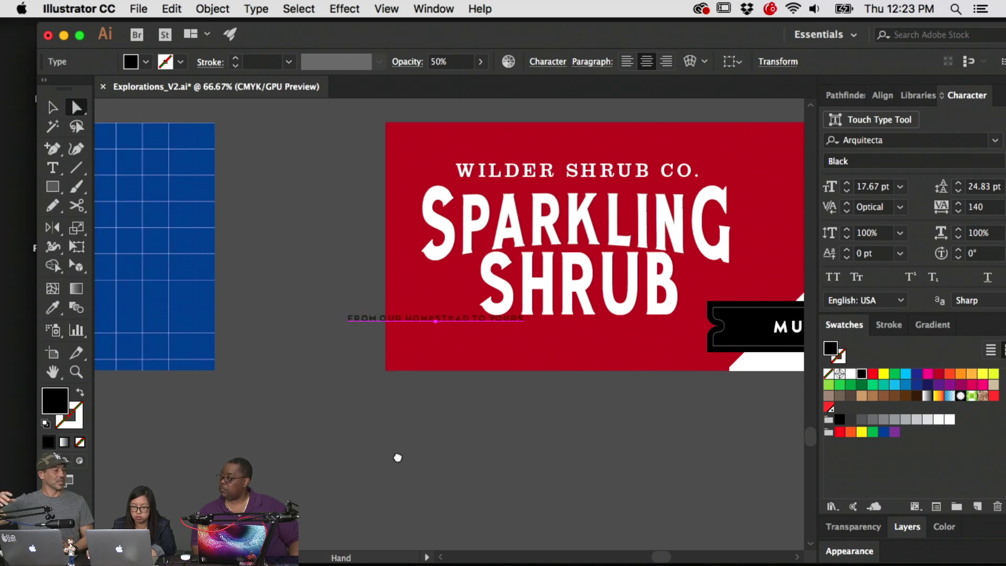
Move the tagline below the SHRUB lettering on the red panel and widen its tracking to 340
{"action": "scroll", "coordinate": [361, 366], "scroll_direction": "left", "scroll_amount": 5}
{"action": "key", "text": "v"}
{"action": "left_click_drag", "start_coordinate": [302, 329], "coordinate": [412, 351]}
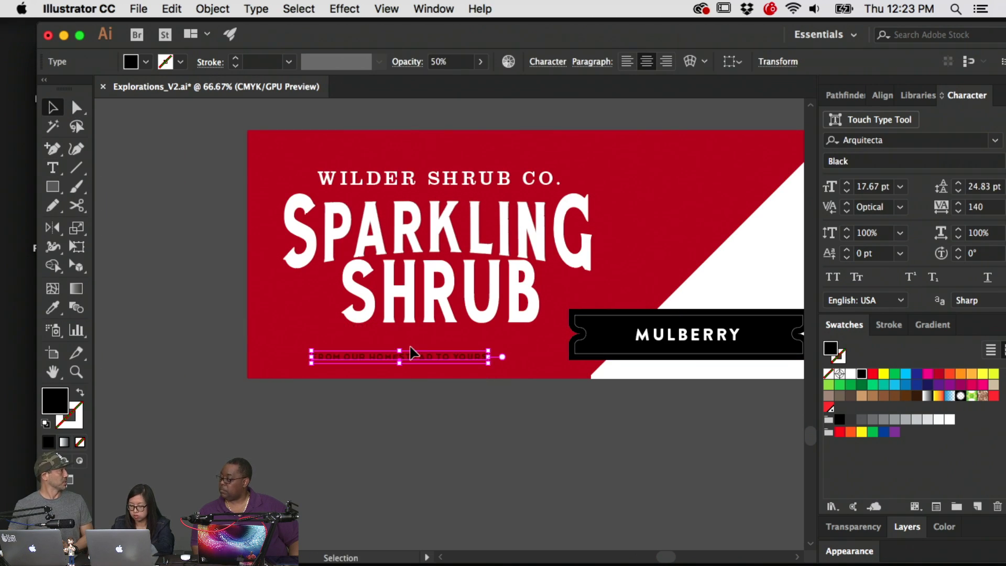
{"action": "key", "text": "alt+Right"}
{"action": "key", "text": "alt+Right"}
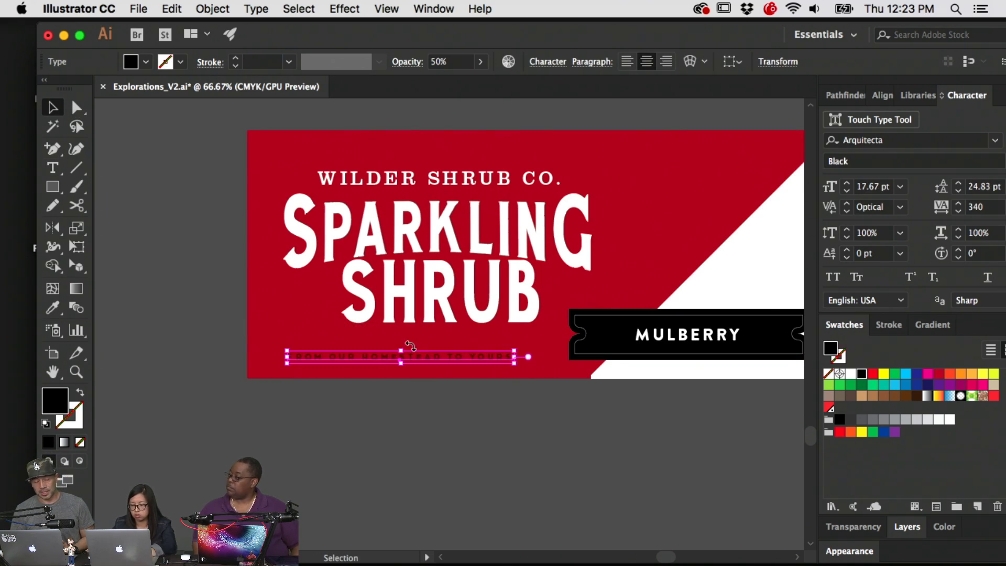
{"action": "left_click", "coordinate": [501, 425]}
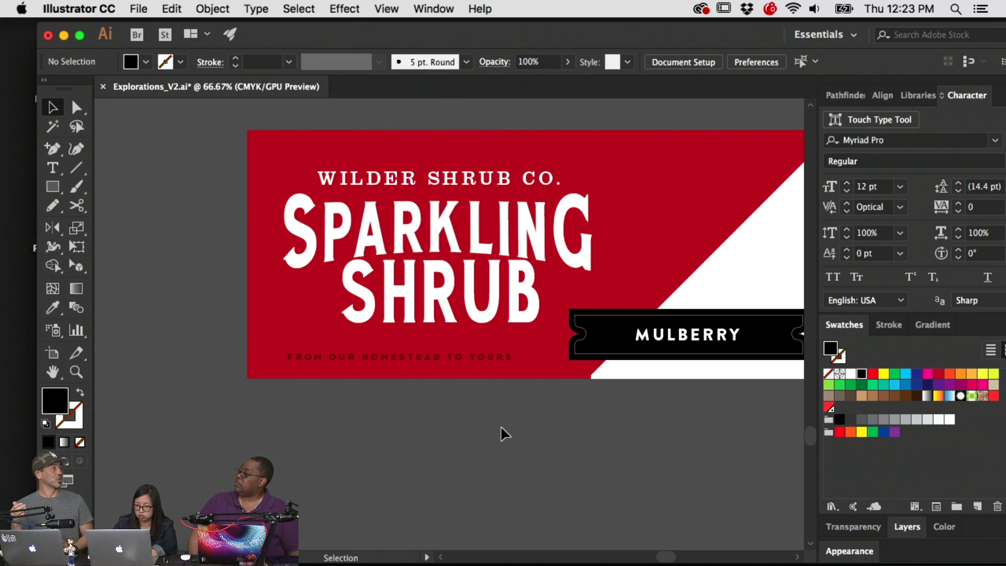
Align the bottom edges of the tagline and the MULBERRY banner on the red panel
{"action": "key", "text": "p"}
{"action": "key", "text": "super+minus"}
{"action": "left_click_drag", "start_coordinate": [441, 346], "coordinate": [501, 425]}
{"action": "key", "text": "v"}
{"action": "left_click", "coordinate": [521, 387]}
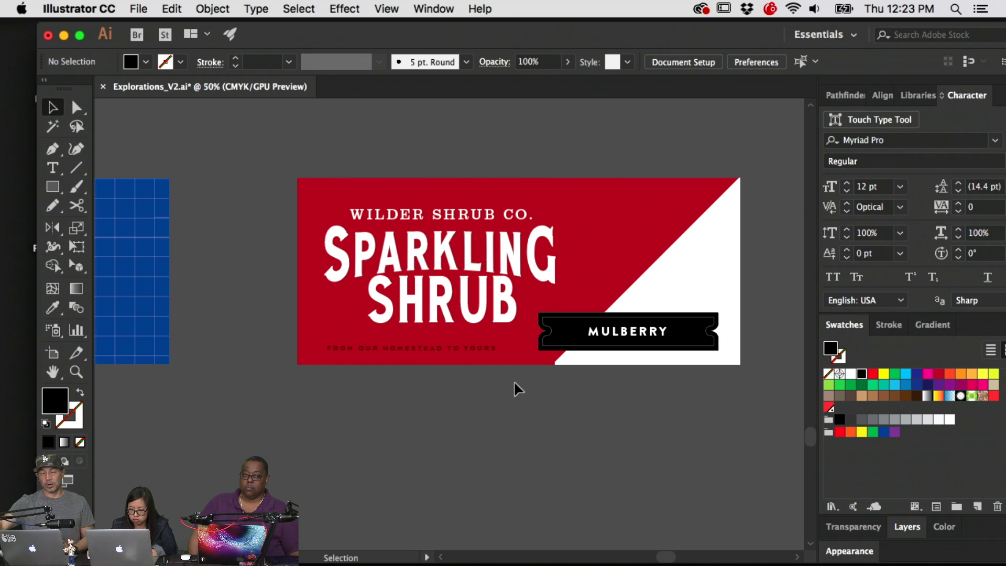
{"action": "left_click", "coordinate": [460, 349]}
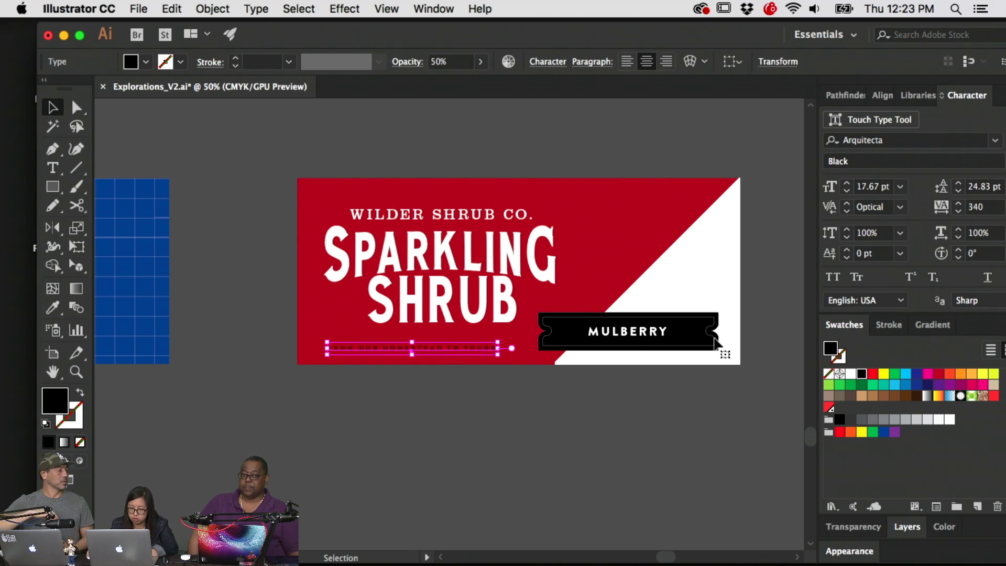
{"action": "left_click", "coordinate": [643, 338], "text": "shift"}
{"action": "left_click", "coordinate": [502, 365]}
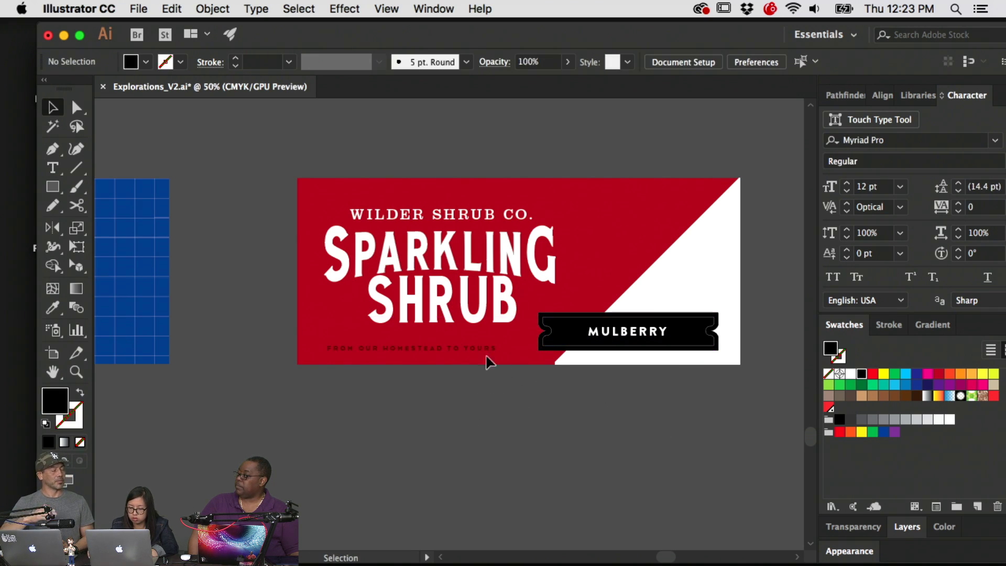
{"action": "left_click", "coordinate": [463, 354]}
{"action": "left_click", "coordinate": [577, 351], "text": "shift"}
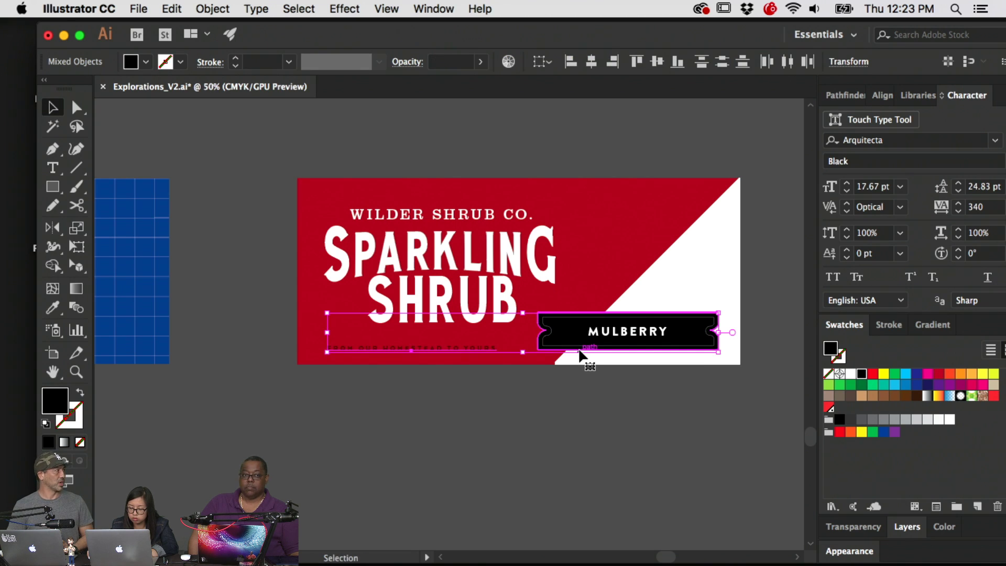
{"action": "left_click", "coordinate": [677, 62]}
{"action": "left_click", "coordinate": [797, 382]}
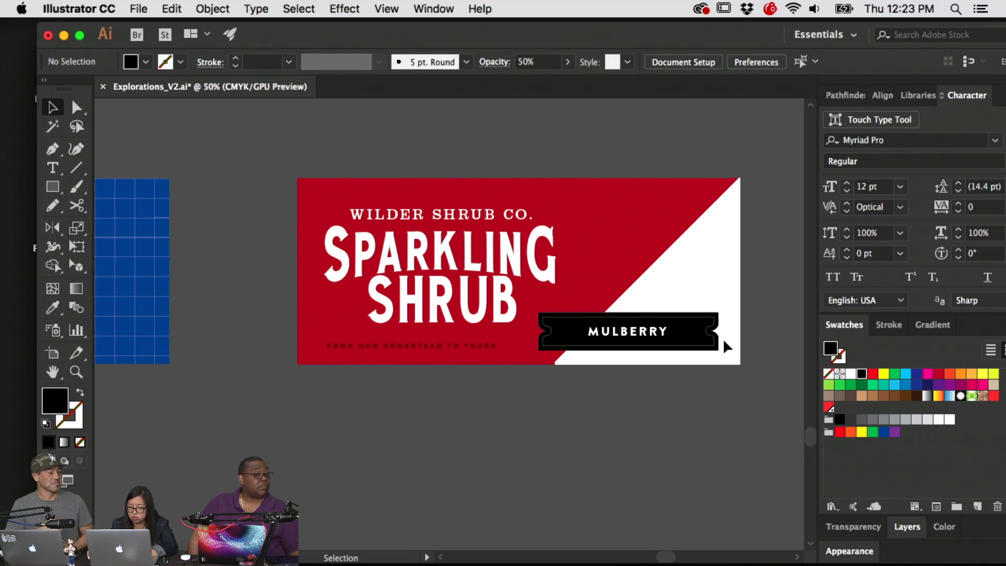
Move the MULBERRY banner right so its end slightly overlaps the panel's right edge
{"action": "left_click_drag", "start_coordinate": [681, 354], "coordinate": [686, 341]}
{"action": "key", "text": "super+z"}
{"action": "left_click_drag", "start_coordinate": [732, 364], "coordinate": [712, 332]}
{"action": "left_click", "coordinate": [667, 343]}
{"action": "left_click", "coordinate": [746, 372]}
{"action": "left_click", "coordinate": [718, 352]}
{"action": "left_click", "coordinate": [775, 347]}
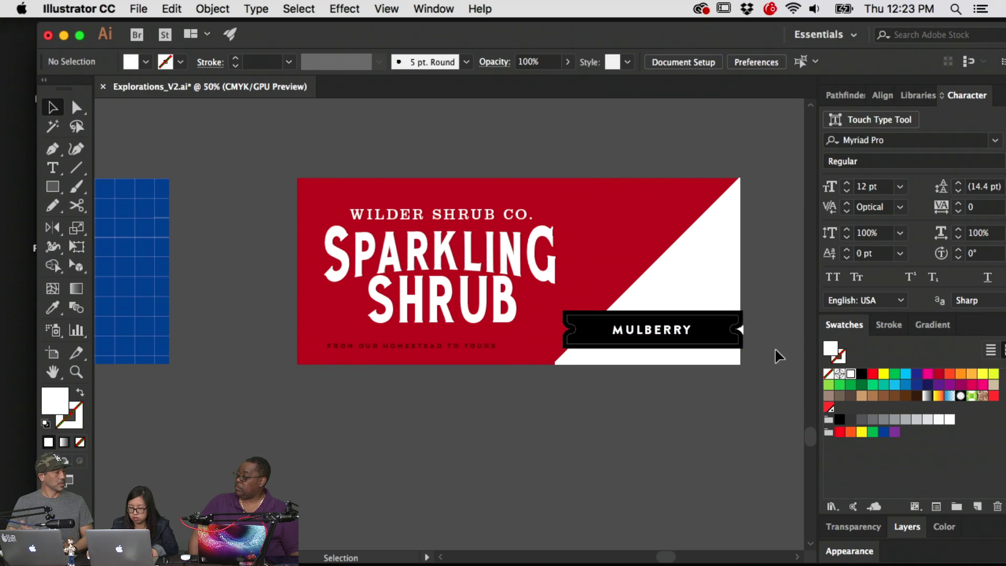
Replace the banner's MULBERRY text with 6 PACK CASE
{"action": "scroll", "coordinate": [738, 356], "scroll_direction": "up", "scroll_amount": 2}
{"action": "scroll", "coordinate": [739, 356], "scroll_direction": "right", "scroll_amount": 1}
{"action": "key", "text": "t"}
{"action": "double_click", "coordinate": [620, 375]}
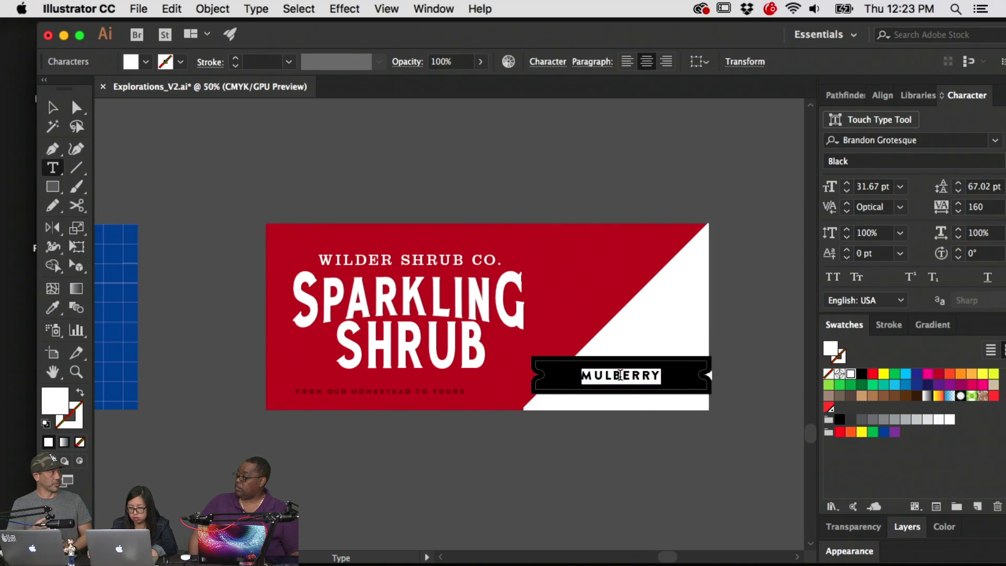
{"action": "key", "text": "BackSpace"}
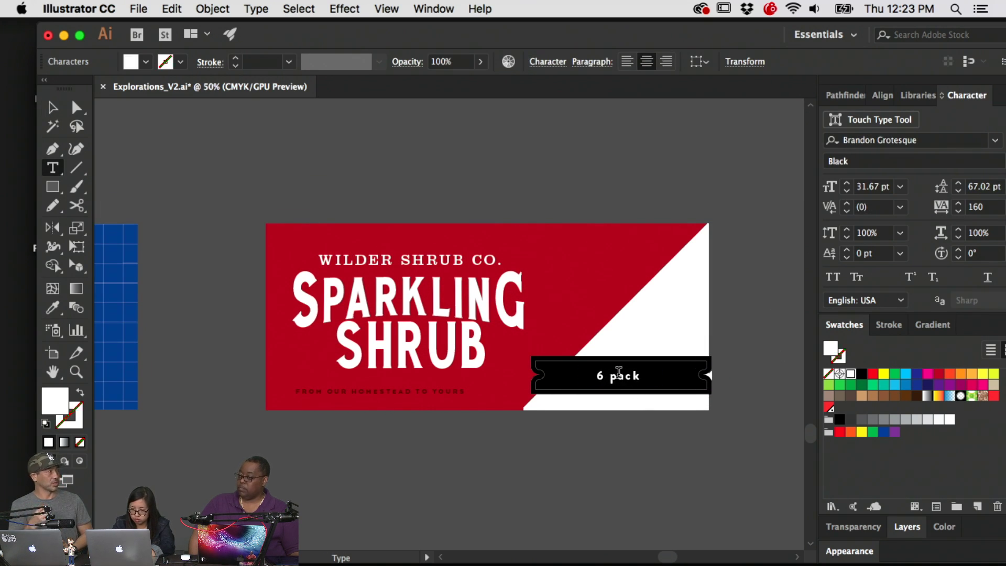
{"action": "type", "text": "6 PACK CASE"}
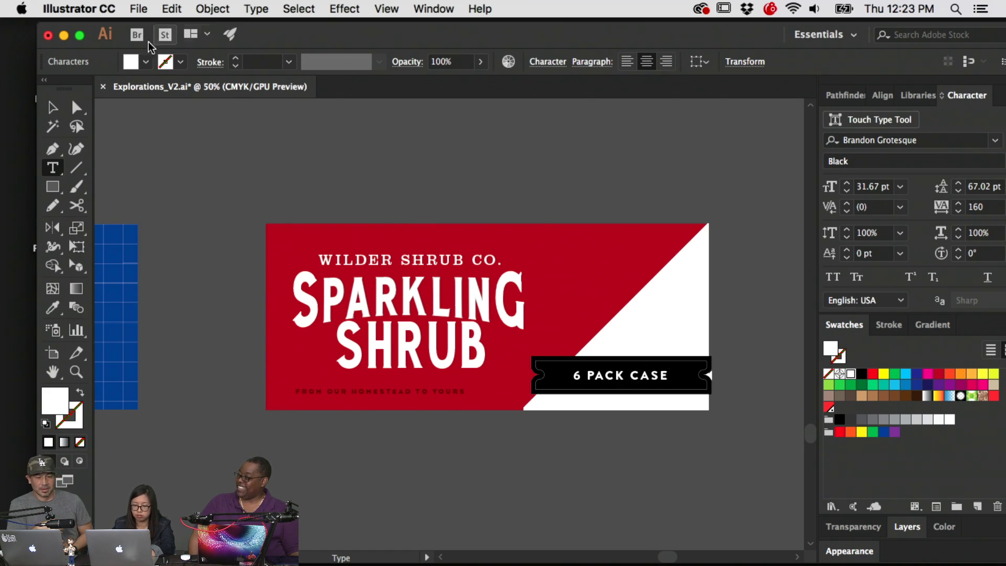
{"action": "key", "text": "Escape"}
{"action": "left_click", "coordinate": [767, 376]}
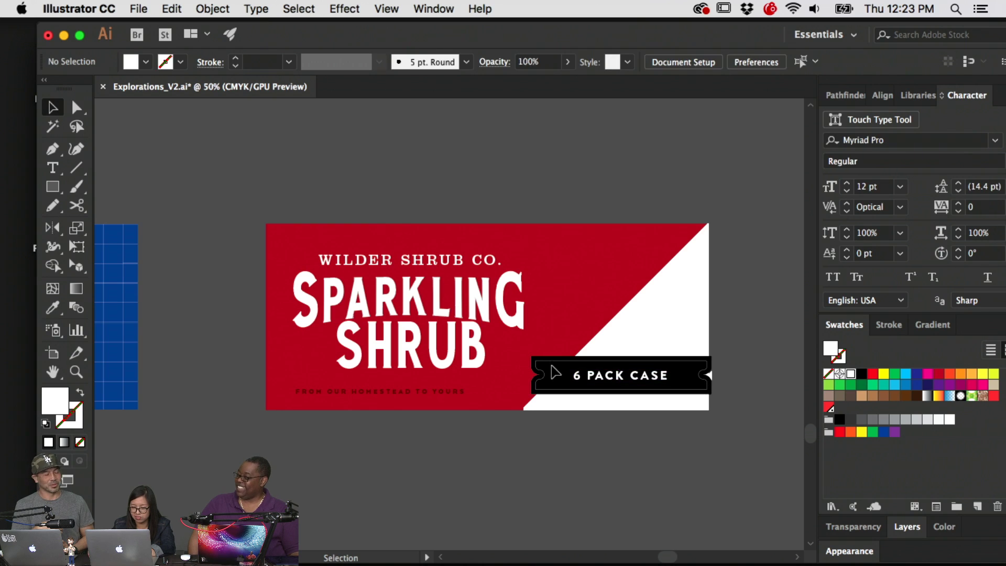
Nudge the 6 PACK CASE banner right so it extends farther past the panel's right edge
{"action": "left_click", "coordinate": [681, 373]}
{"action": "key", "text": "shift+Right"}
{"action": "key", "text": "shift+Right"}
{"action": "key", "text": "shift+Right"}
{"action": "key", "text": "shift+Right"}
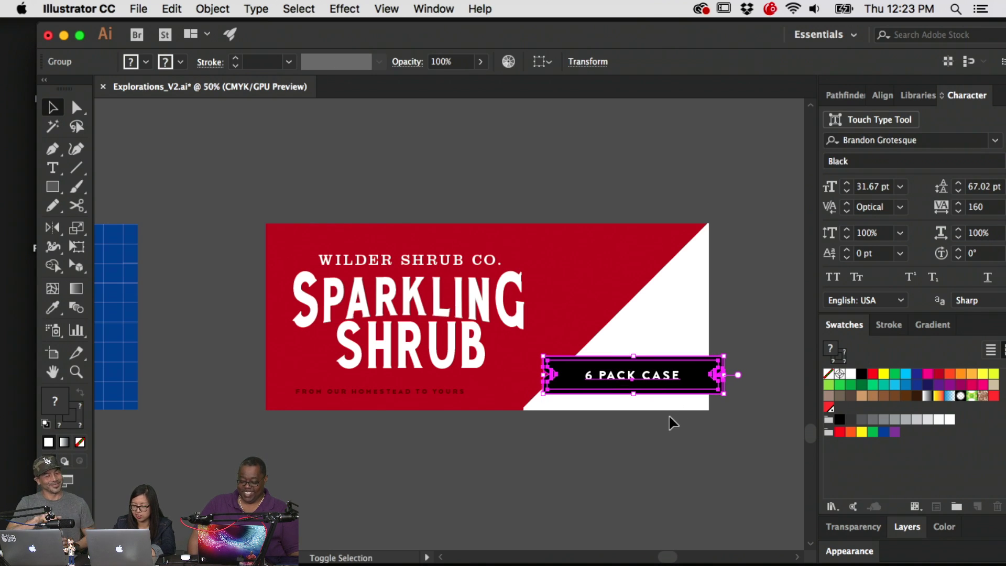
Shift the white diagonal shape slightly right so less of it covers the red panel
{"action": "key", "text": "a"}
{"action": "key", "text": "super+shift+a"}
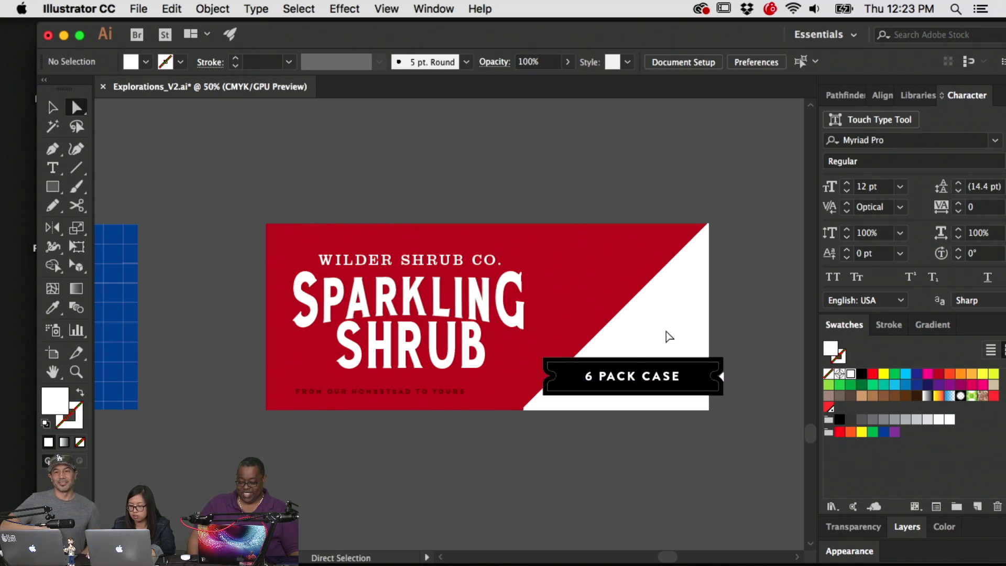
{"action": "key", "text": "super+a"}
{"action": "left_click", "coordinate": [658, 327]}
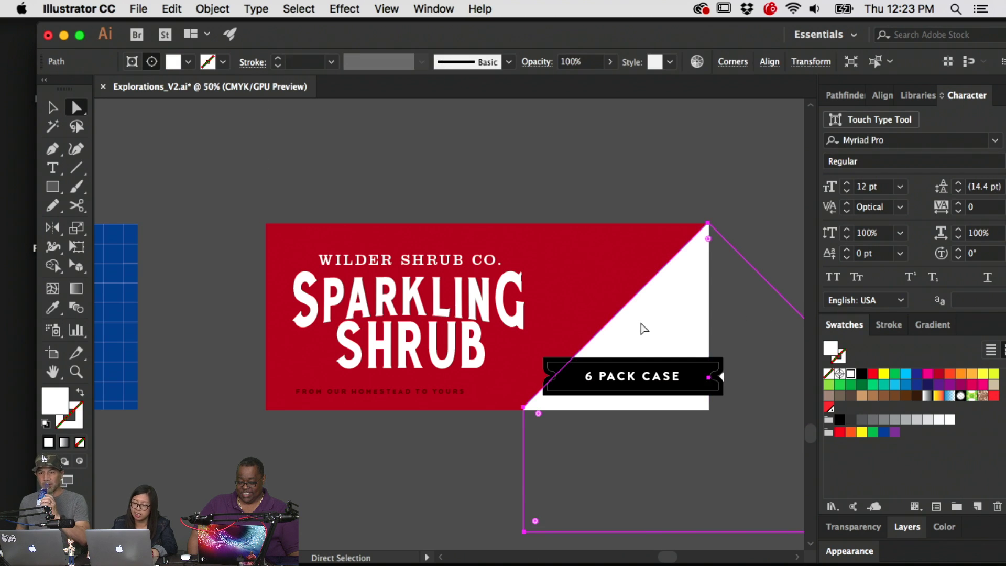
{"action": "mouse_move", "coordinate": [624, 325]}
{"action": "left_mouse_down"}
{"action": "mouse_move", "coordinate": [542, 314]}
{"action": "mouse_move", "coordinate": [636, 326]}
{"action": "left_mouse_up"}
{"action": "left_click", "coordinate": [571, 197]}
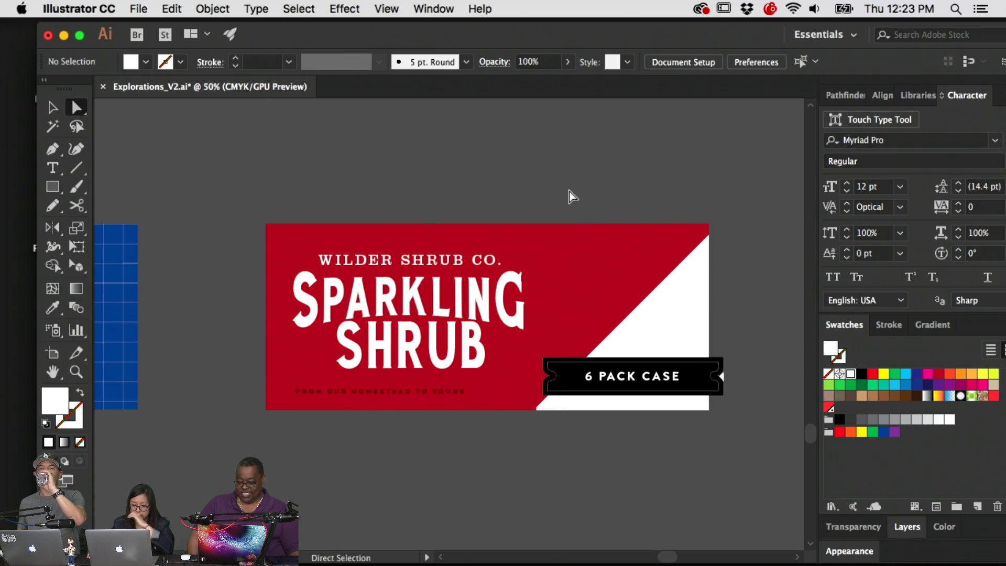
Scale the Wilder Shrub Co. Sparkling Shrub wordmark down slightly and nudge it up and left to line up with the tagline's left edge
{"action": "left_click", "coordinate": [468, 285]}
{"action": "left_click", "coordinate": [444, 356], "text": "super"}
{"action": "key", "text": "v"}
{"action": "left_click_drag", "start_coordinate": [528, 380], "coordinate": [526, 376]}
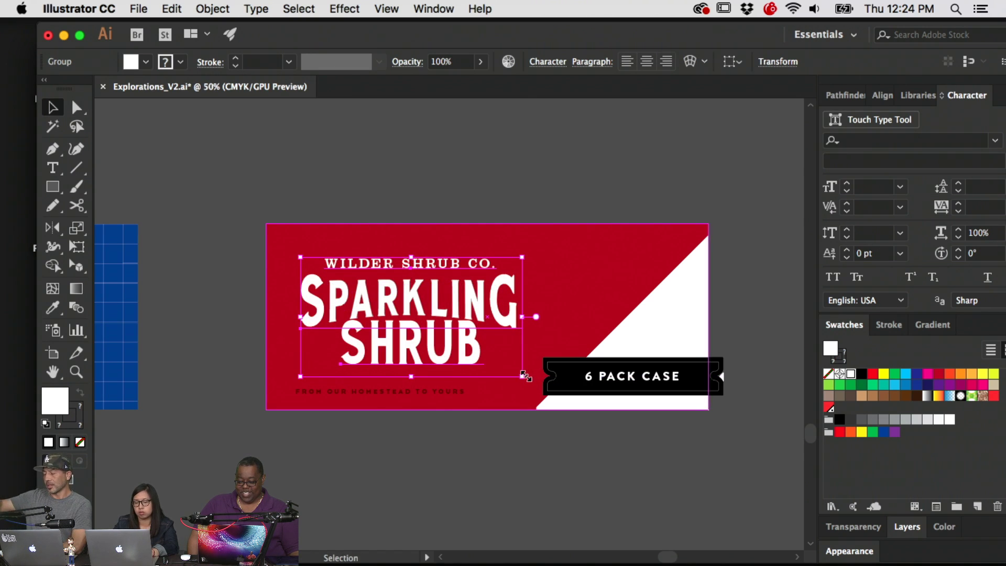
{"action": "key", "text": "shift+Up"}
{"action": "key", "text": "shift+Left"}
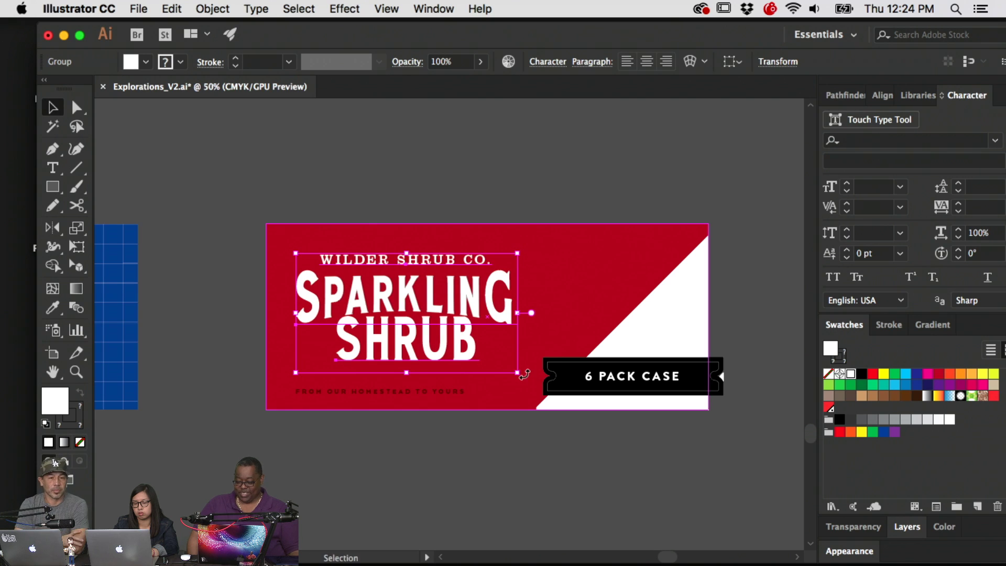
{"action": "key", "text": "shift+Left"}
{"action": "key", "text": "Right"}
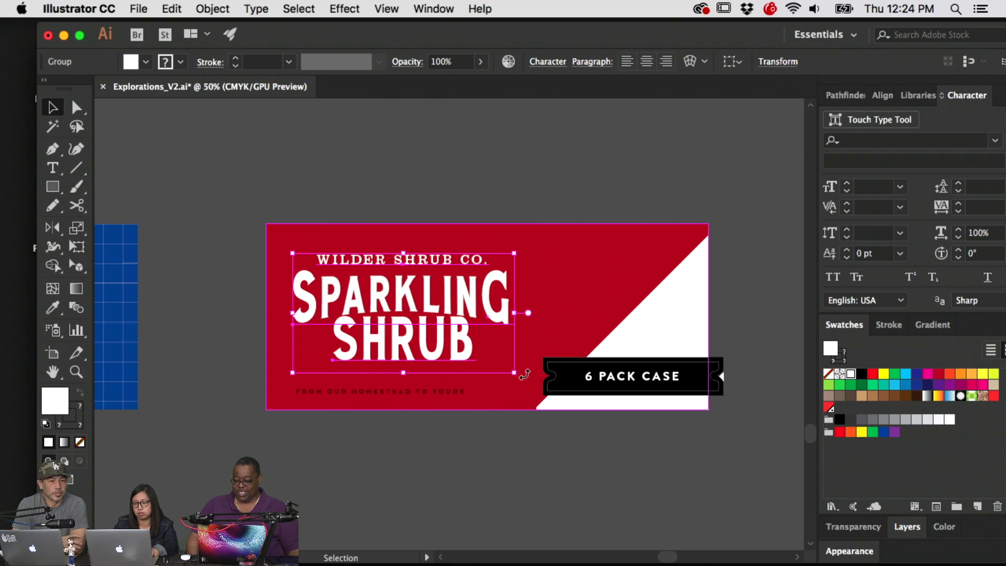
{"action": "left_click", "coordinate": [587, 503]}
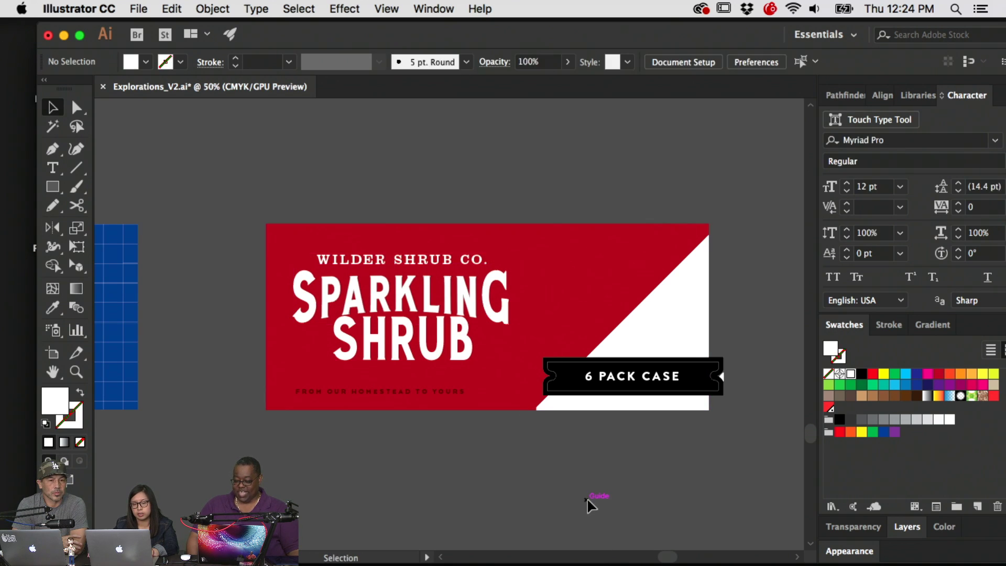
Nudge the word SHRUB down slightly inside the wordmark group to open the gap below SPARKLING
{"action": "left_click", "coordinate": [404, 337]}
{"action": "double_click", "coordinate": [406, 340]}
{"action": "left_click", "coordinate": [419, 352]}
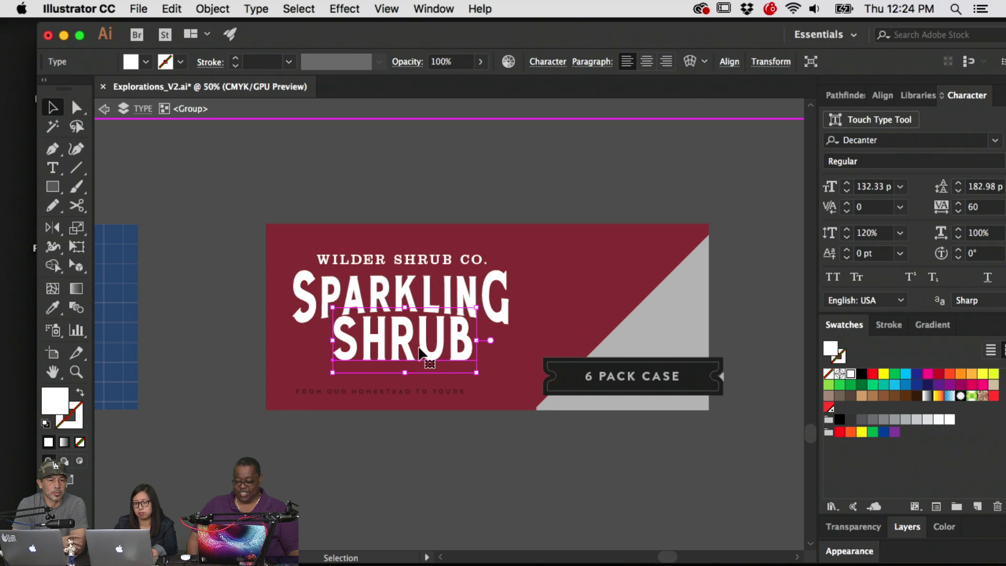
{"action": "key", "text": "Down"}
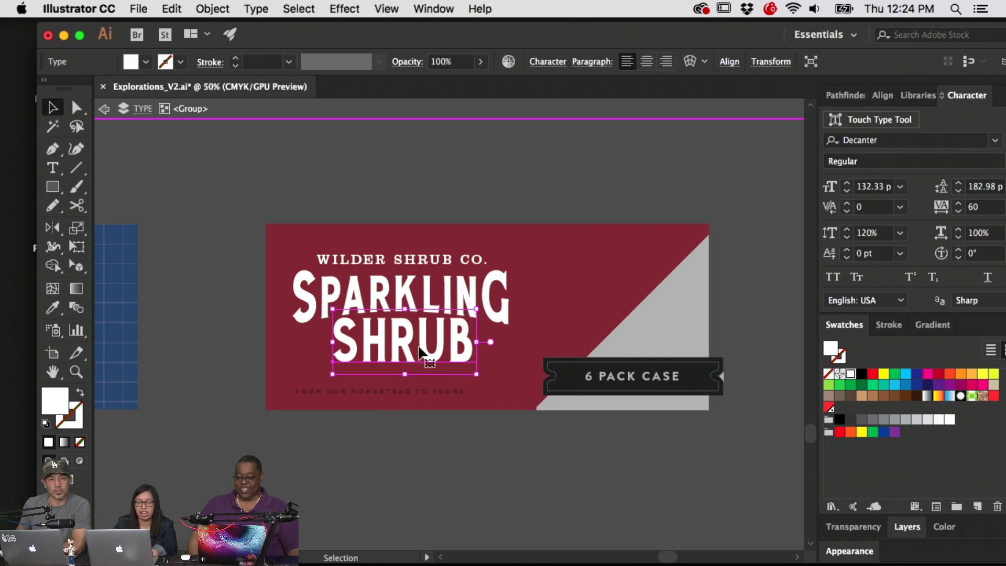
{"action": "left_click", "coordinate": [329, 150]}
{"action": "left_click", "coordinate": [341, 112]}
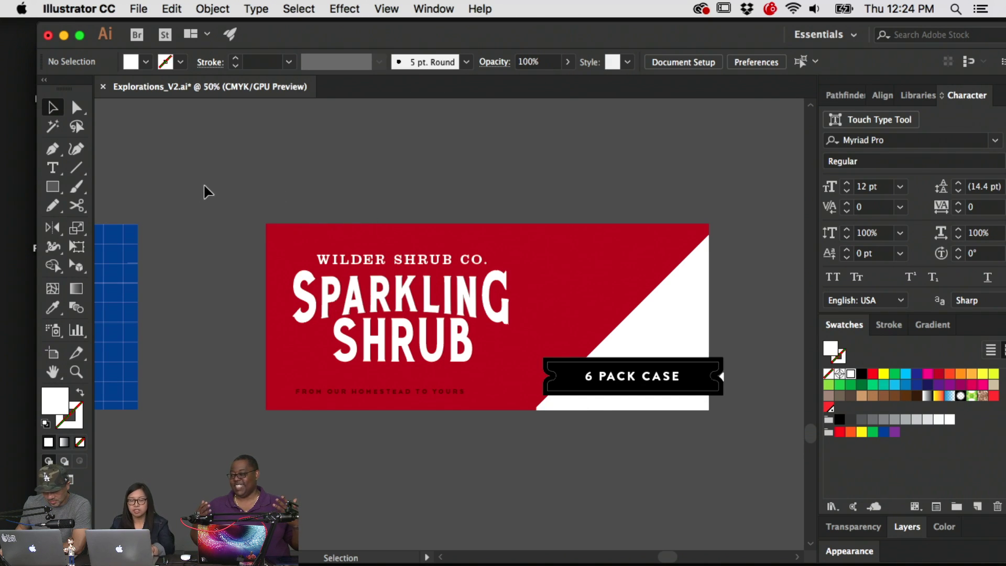
{"action": "key", "text": "super+a"}
{"action": "key", "text": "a"}
{"action": "left_click", "coordinate": [718, 464]}
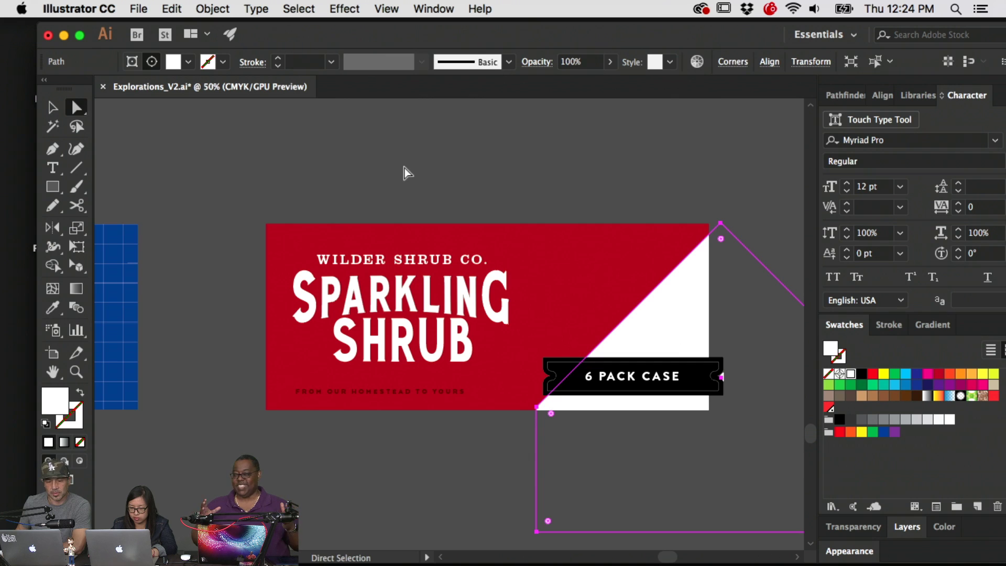
{"action": "left_click", "coordinate": [415, 175]}
Copy the thin white angled line from the bottle label and place it at the red panel's upper-right corner
{"action": "key", "text": "v"}
{"action": "left_click_drag", "start_coordinate": [461, 264], "coordinate": [400, 266]}
{"action": "scroll", "coordinate": [399, 266], "scroll_direction": "right", "scroll_amount": 15}
{"action": "scroll", "coordinate": [417, 240], "scroll_direction": "down", "scroll_amount": 2}
{"action": "left_click", "coordinate": [506, 462]}
{"action": "key", "text": "v"}
{"action": "scroll", "coordinate": [534, 422], "scroll_direction": "left", "scroll_amount": 10}
{"action": "scroll", "coordinate": [407, 419], "scroll_direction": "right", "scroll_amount": 10}
{"action": "left_click", "coordinate": [538, 427]}
{"action": "scroll", "coordinate": [701, 393], "scroll_direction": "left", "scroll_amount": 10}
{"action": "left_click", "coordinate": [514, 297]}
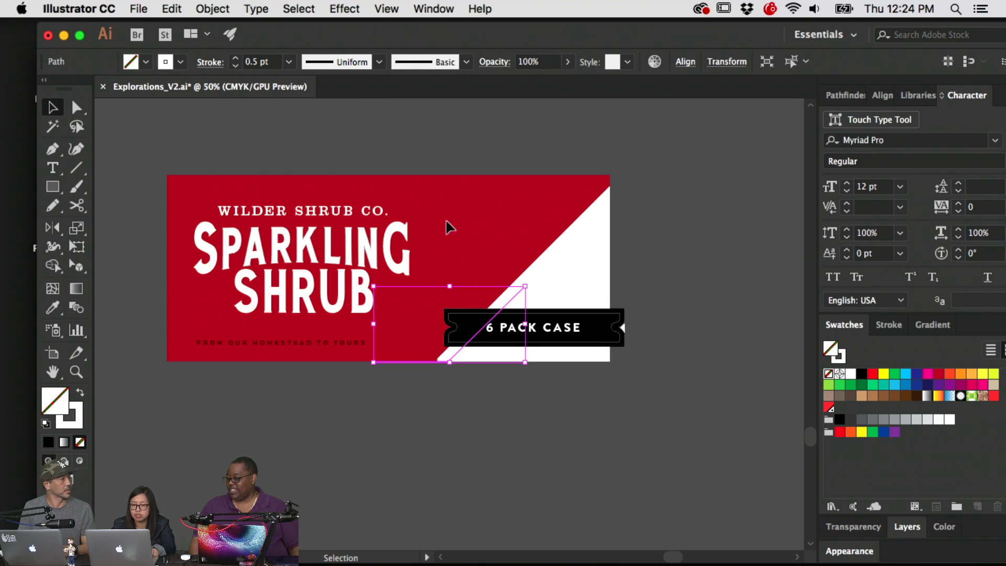
{"action": "left_click_drag", "start_coordinate": [514, 300], "coordinate": [553, 225]}
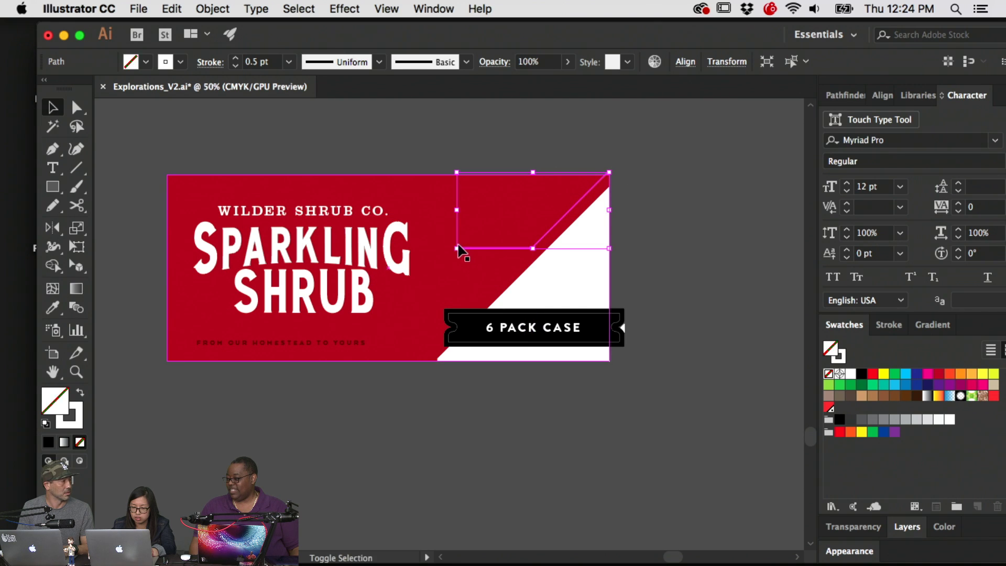
Enlarge the angled line alongside the white diagonal and extend its horizontal segment just past the panel's left edge
{"action": "left_click_drag", "start_coordinate": [456, 247], "coordinate": [299, 326]}
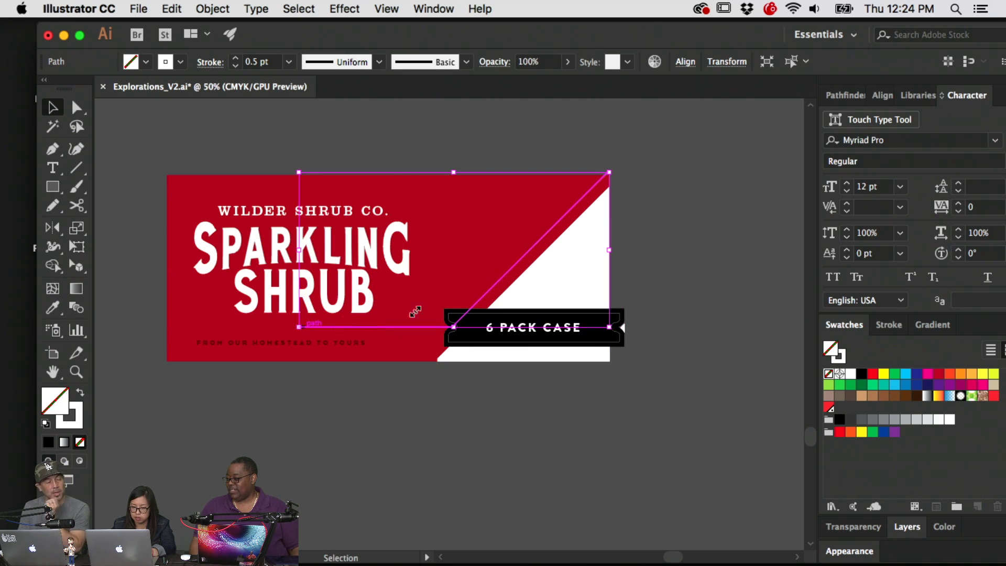
{"action": "left_click", "coordinate": [686, 196]}
{"action": "key", "text": "a"}
{"action": "left_click", "coordinate": [371, 327]}
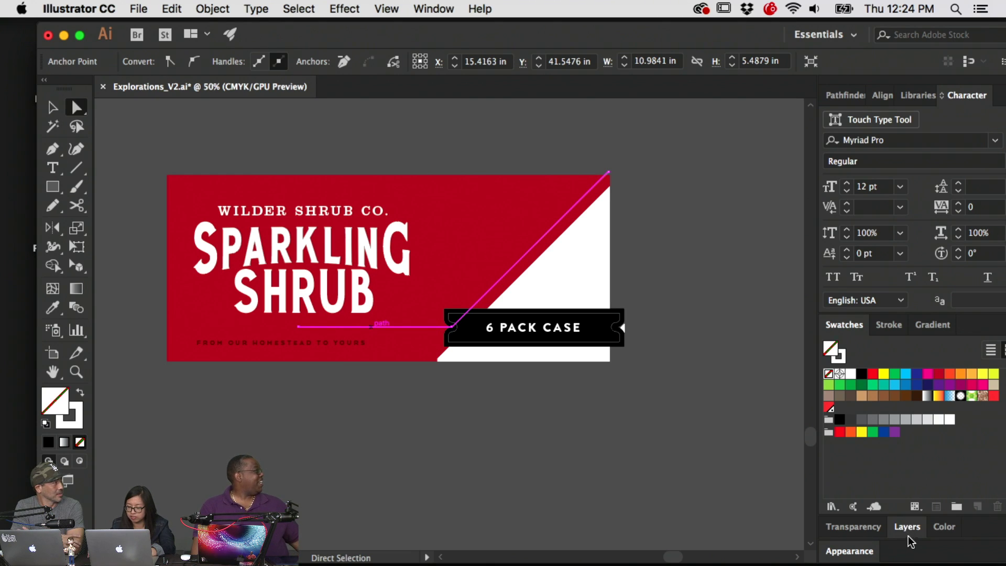
{"action": "left_click", "coordinate": [889, 324]}
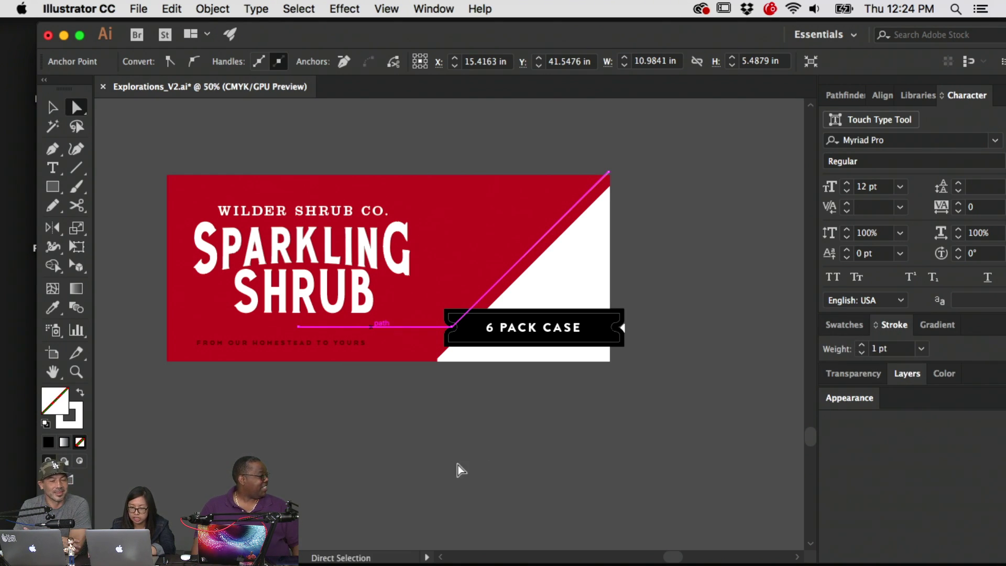
{"action": "left_click", "coordinate": [326, 392]}
{"action": "left_click_drag", "start_coordinate": [300, 328], "coordinate": [160, 329]}
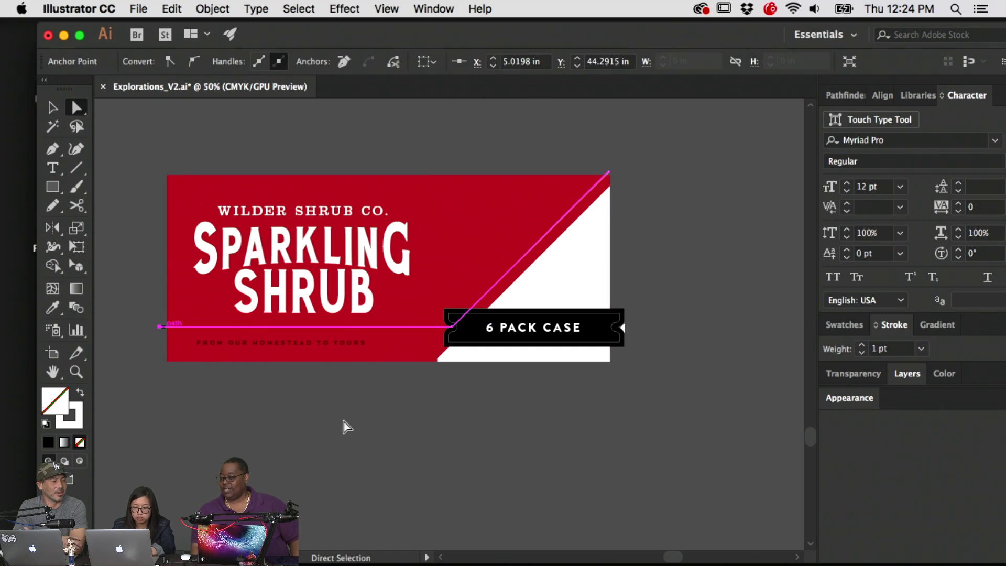
Nudge the 6 PACK CASE banner slightly left over the end of the horizontal line
{"action": "key", "text": "v"}
{"action": "left_click", "coordinate": [516, 431]}
{"action": "left_click", "coordinate": [524, 333]}
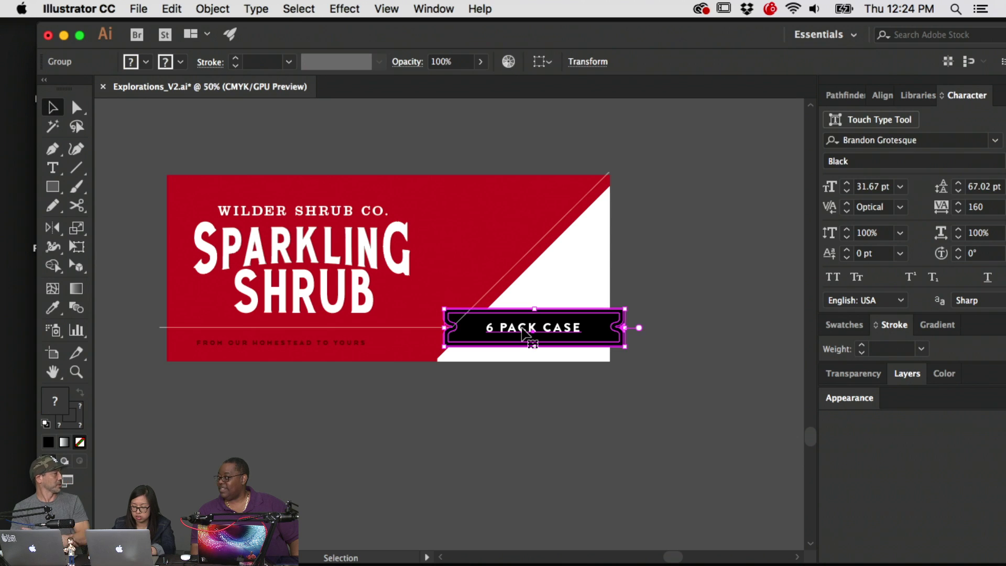
{"action": "left_click", "coordinate": [670, 315]}
{"action": "left_click", "coordinate": [530, 320]}
{"action": "key", "text": "shift+Left"}
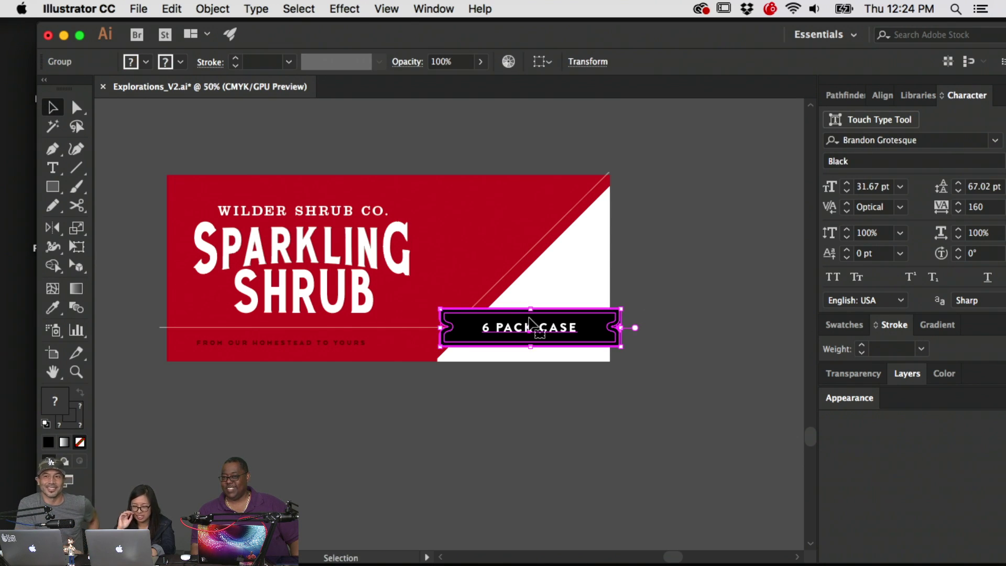
{"action": "left_click", "coordinate": [266, 252]}
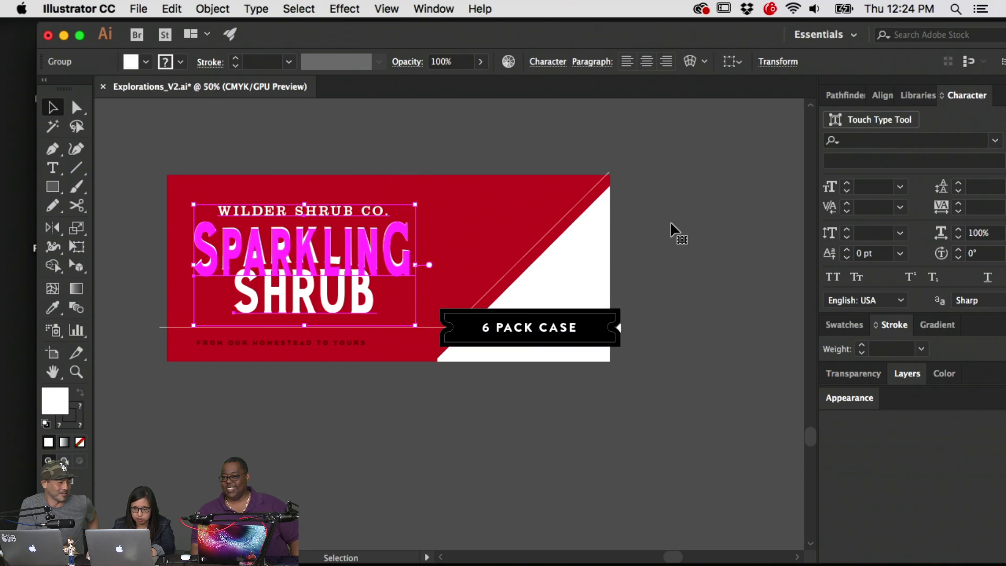
{"action": "left_click", "coordinate": [671, 301]}
Copy the WS Co monogram from the bottle label and place it in the white corner above the 6 PACK CASE banner
{"action": "left_click_drag", "start_coordinate": [671, 300], "coordinate": [467, 310]}
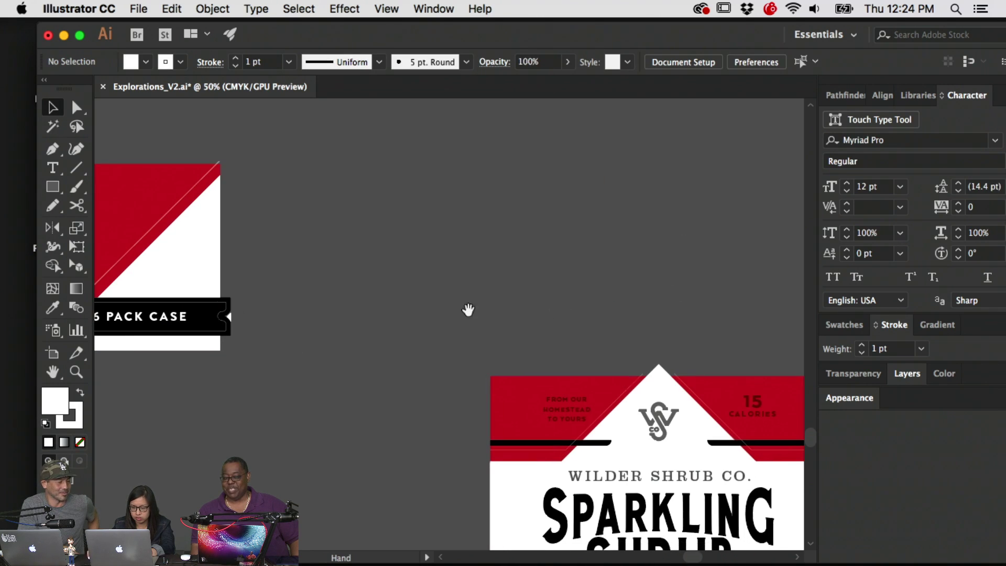
{"action": "left_click", "coordinate": [681, 424]}
{"action": "key", "text": "super+v"}
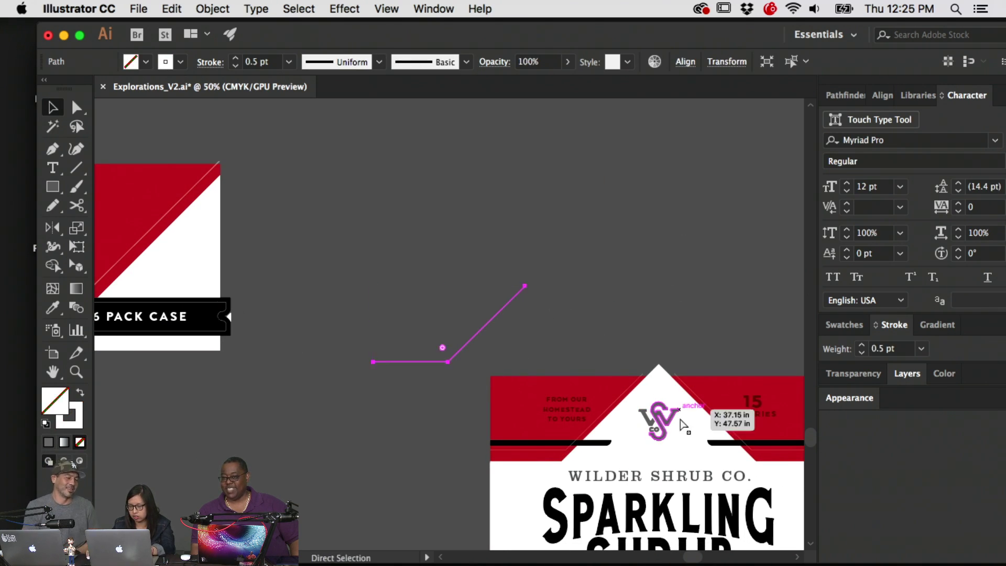
{"action": "key", "text": "super+z"}
{"action": "key", "text": "super+c"}
{"action": "left_click_drag", "start_coordinate": [397, 279], "coordinate": [618, 338]}
{"action": "left_click", "coordinate": [621, 337]}
{"action": "key", "text": "super+v"}
{"action": "left_click", "coordinate": [606, 288]}
{"action": "left_click_drag", "start_coordinate": [442, 333], "coordinate": [530, 321]}
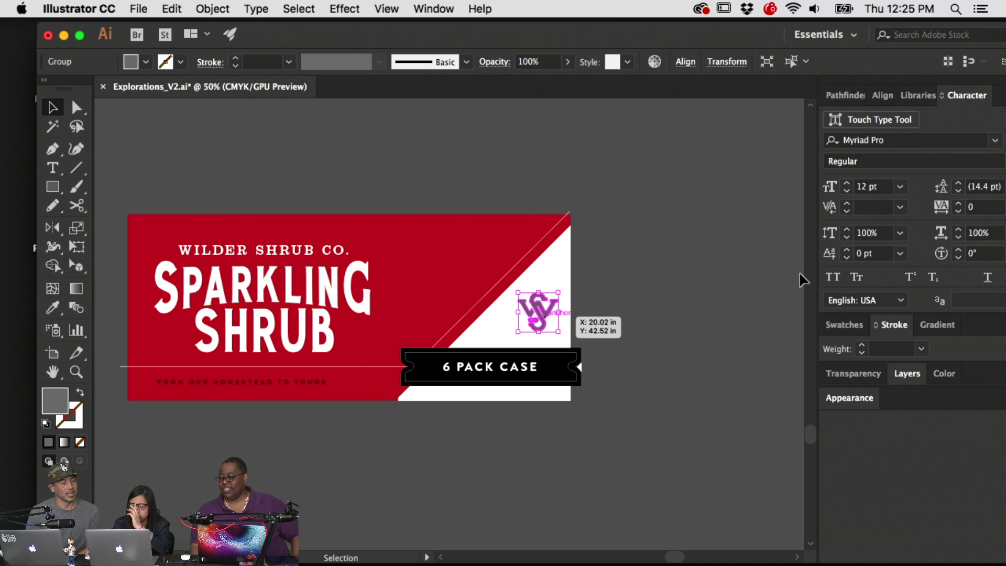
{"action": "left_click", "coordinate": [667, 297]}
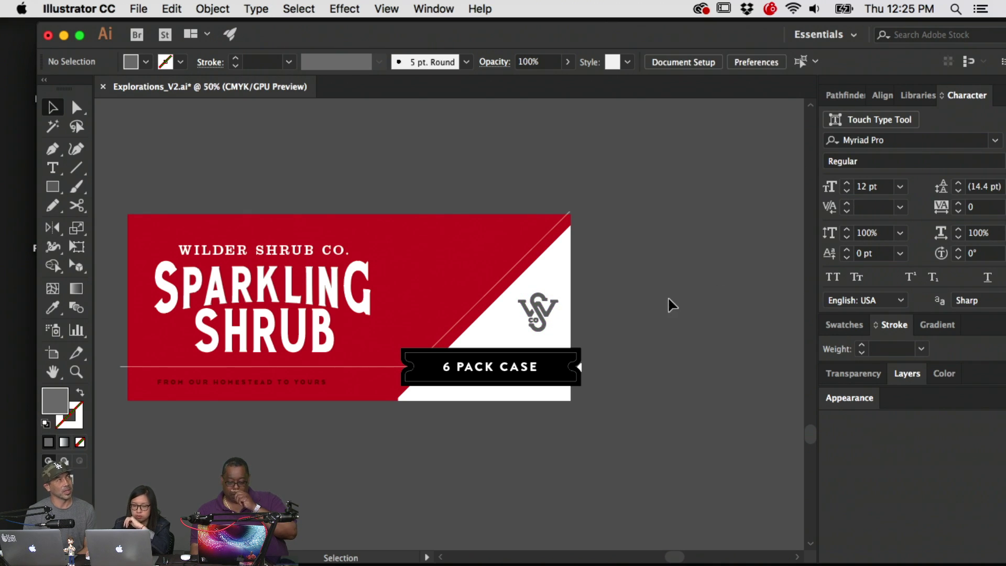
Try recoloring the monogram with the red sampled from the panel
{"action": "left_click", "coordinate": [542, 318]}
{"action": "key", "text": "i"}
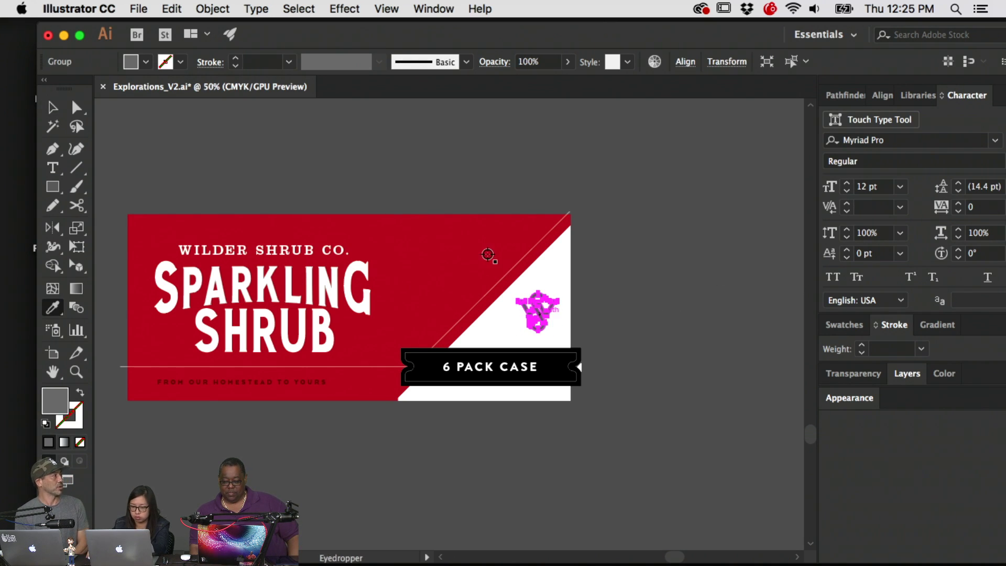
{"action": "left_click", "coordinate": [493, 255]}
{"action": "key", "text": "v"}
{"action": "left_click", "coordinate": [714, 270]}
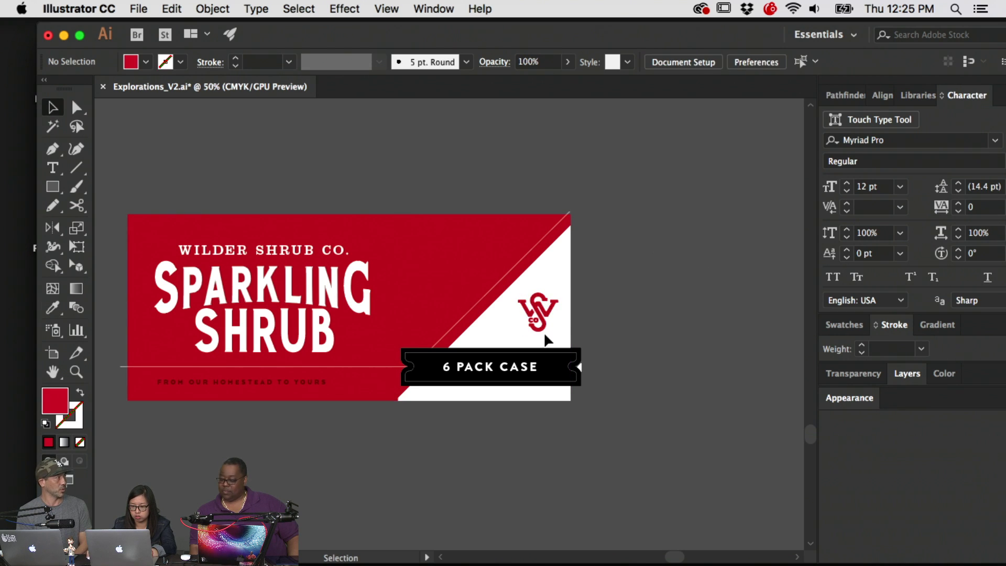
Recolor the monogram with the black sampled from the 6 PACK CASE banner
{"action": "left_click", "coordinate": [536, 312]}
{"action": "key", "text": "i"}
{"action": "left_click", "coordinate": [552, 362]}
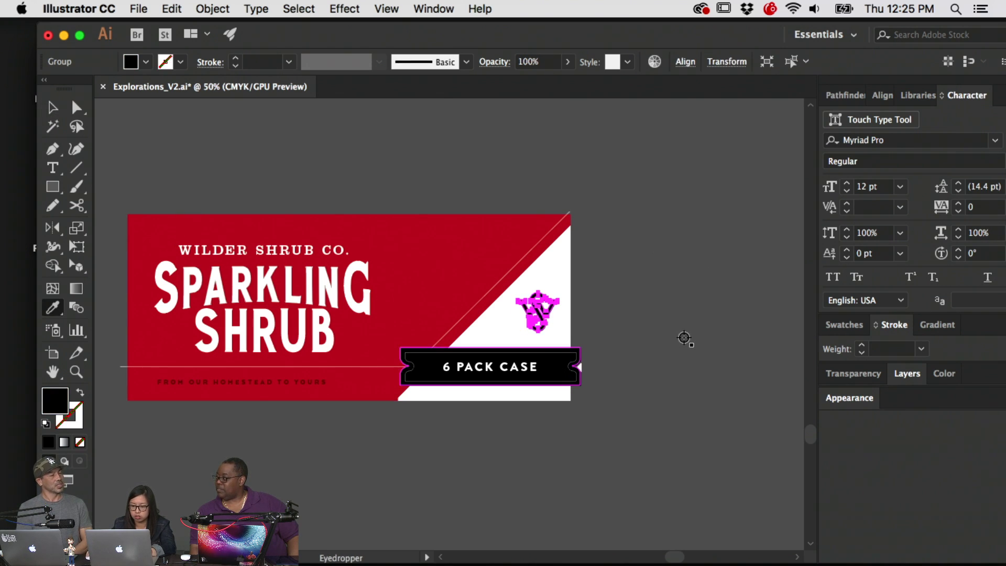
{"action": "key", "text": "v"}
{"action": "left_click", "coordinate": [684, 337]}
{"action": "key", "text": "space"}
{"action": "left_click_drag", "start_coordinate": [654, 345], "coordinate": [770, 352]}
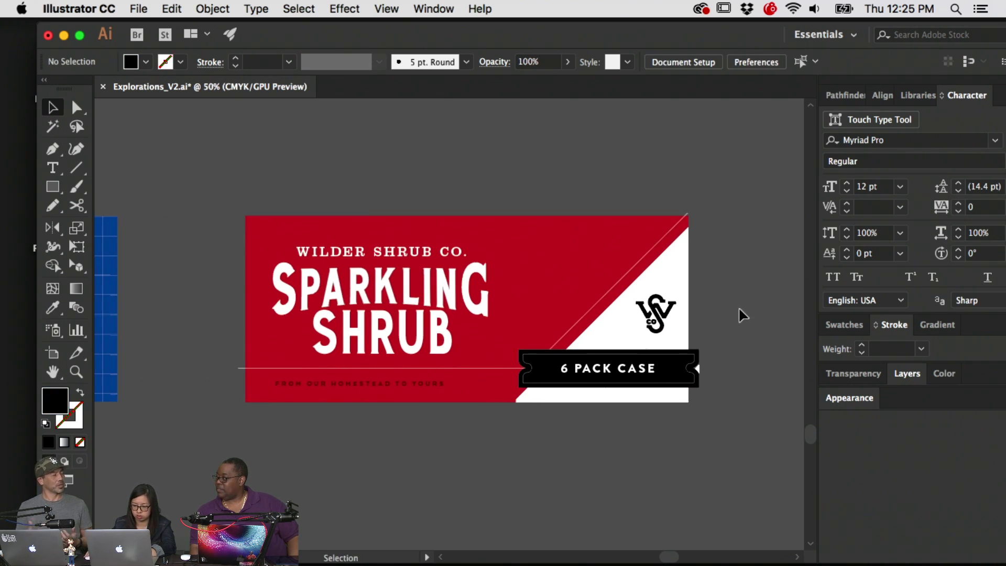
Move the monogram out of the white corner to the empty area just above the panel
{"action": "left_click_drag", "start_coordinate": [634, 326], "coordinate": [650, 308]}
{"action": "left_click", "coordinate": [758, 295]}
{"action": "left_click", "coordinate": [766, 313]}
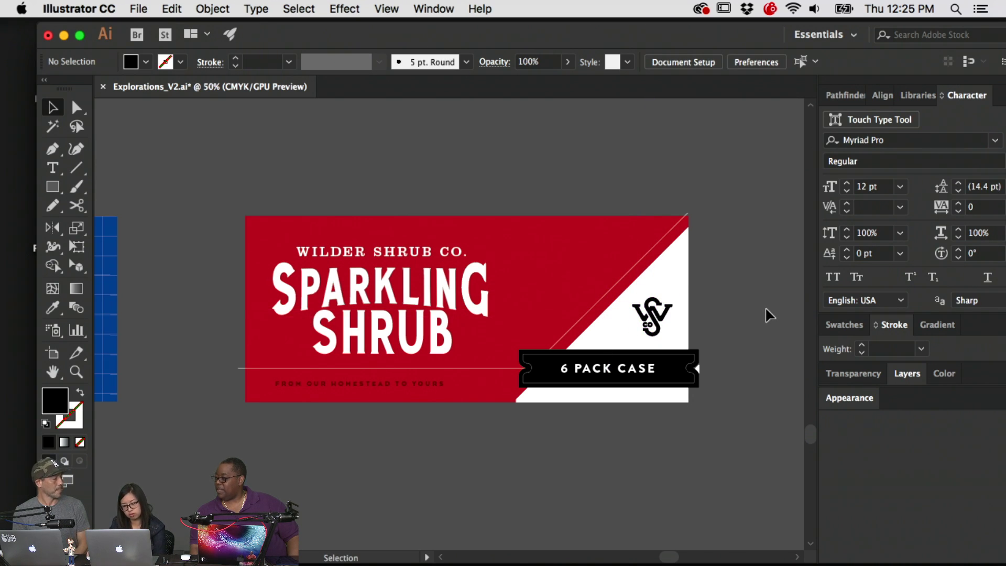
{"action": "left_click_drag", "start_coordinate": [665, 368], "coordinate": [667, 370]}
{"action": "left_click", "coordinate": [716, 443]}
{"action": "left_click_drag", "start_coordinate": [652, 315], "coordinate": [605, 189]}
{"action": "left_click", "coordinate": [711, 193]}
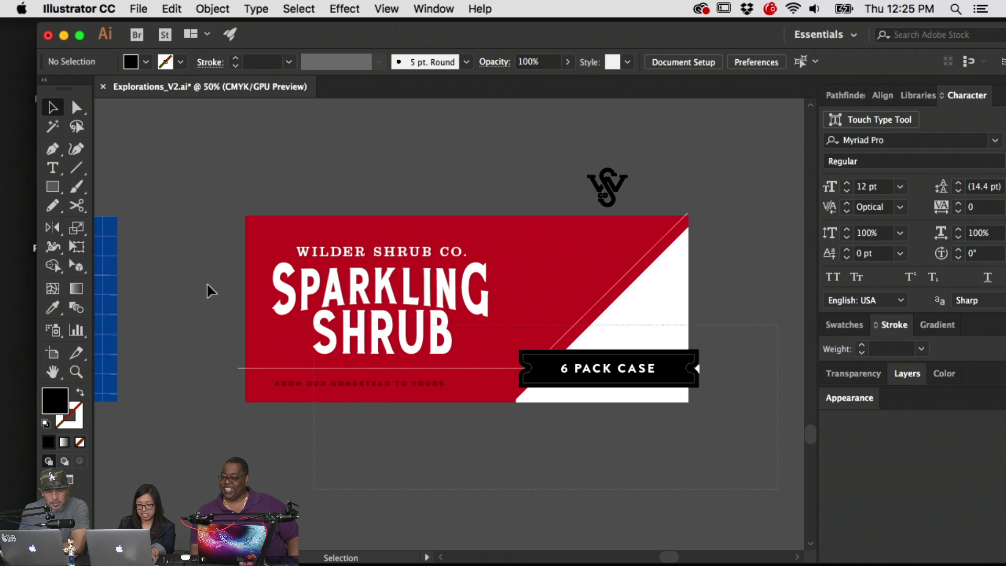
Try placing a copy of the wheat-harvest farm photograph from the Smith and Co. mood board on the red panel
{"action": "scroll", "coordinate": [105, 218], "scroll_direction": "left", "scroll_amount": 3}
{"action": "key", "text": "super+a"}
{"action": "left_click_drag", "start_coordinate": [417, 166], "coordinate": [387, 472]}
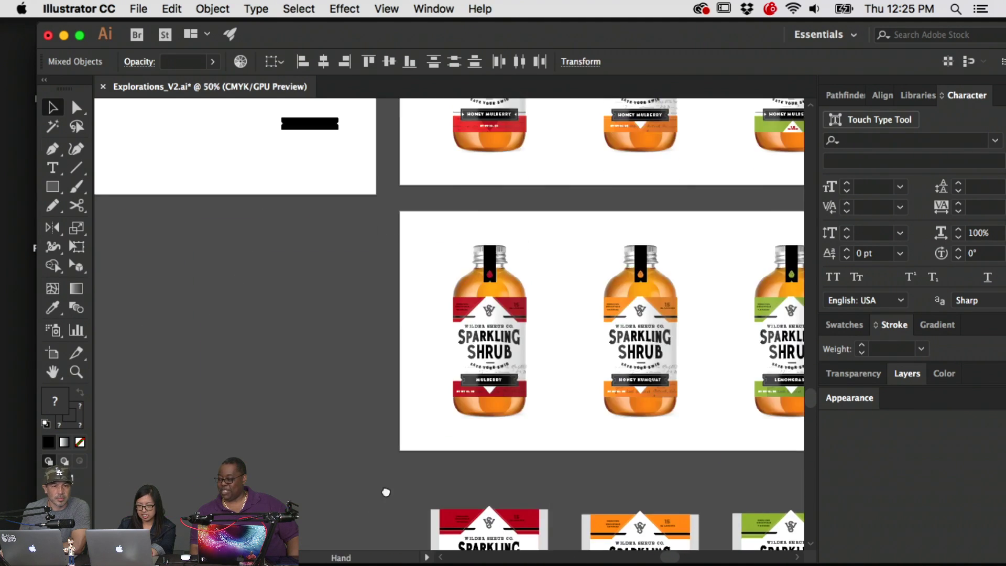
{"action": "scroll", "coordinate": [387, 472], "scroll_direction": "up", "scroll_amount": 10}
{"action": "left_click", "coordinate": [308, 313]}
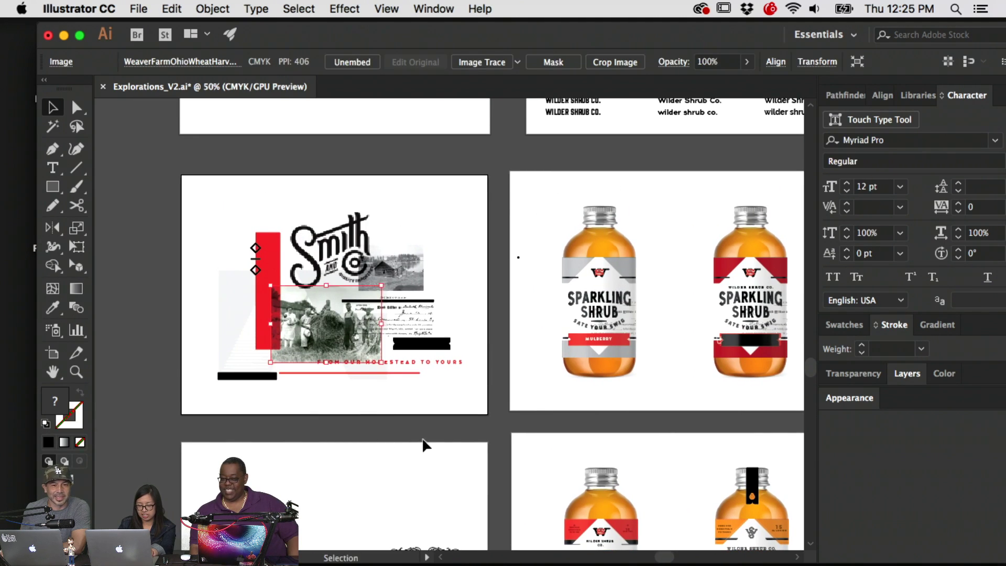
{"action": "scroll", "coordinate": [455, 343], "scroll_direction": "down", "scroll_amount": 15}
{"action": "scroll", "coordinate": [344, 224], "scroll_direction": "down", "scroll_amount": 3}
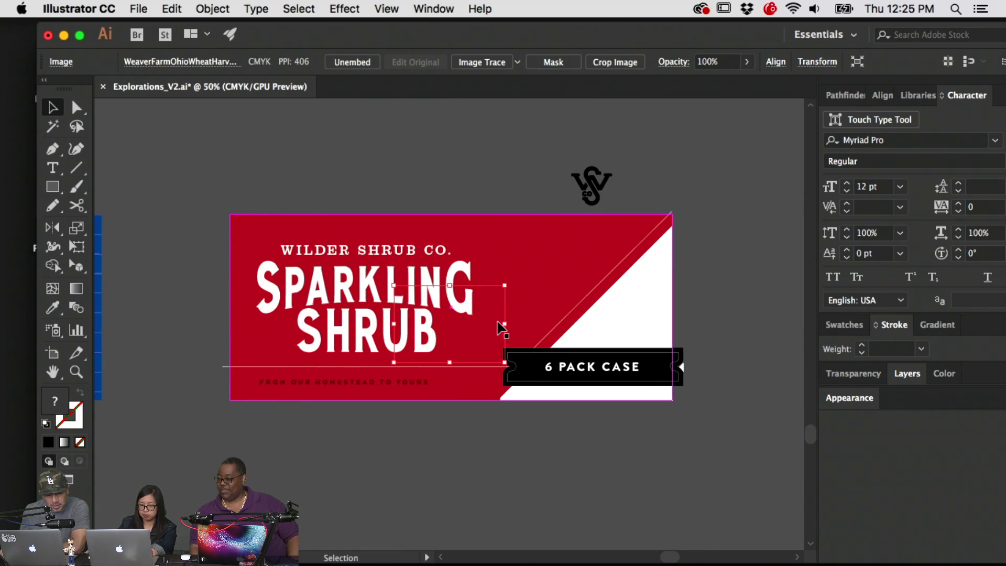
Clear the trial farm photograph from the case panel and move the monogram farther above the panel
{"action": "left_click", "coordinate": [500, 286]}
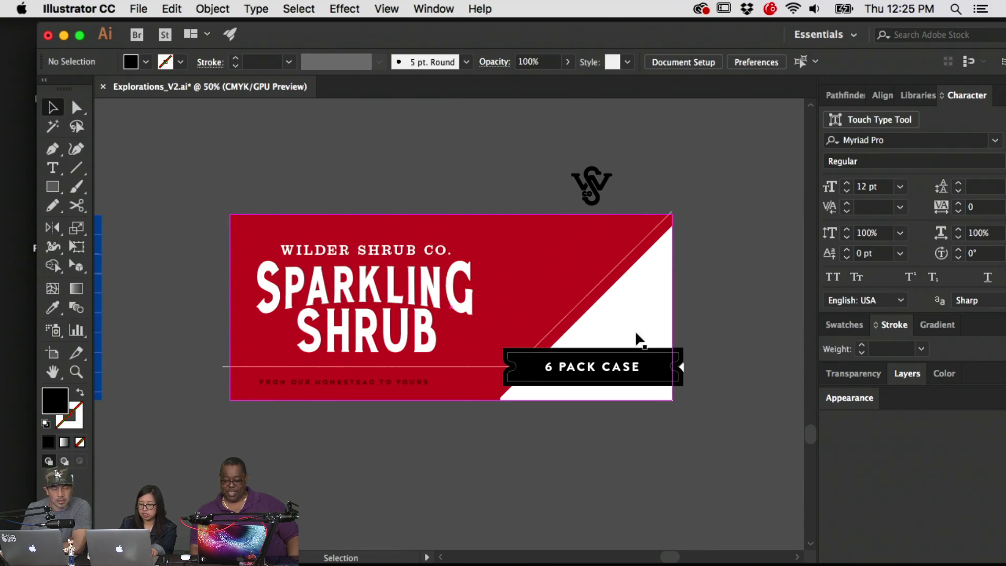
{"action": "key", "text": "super+a"}
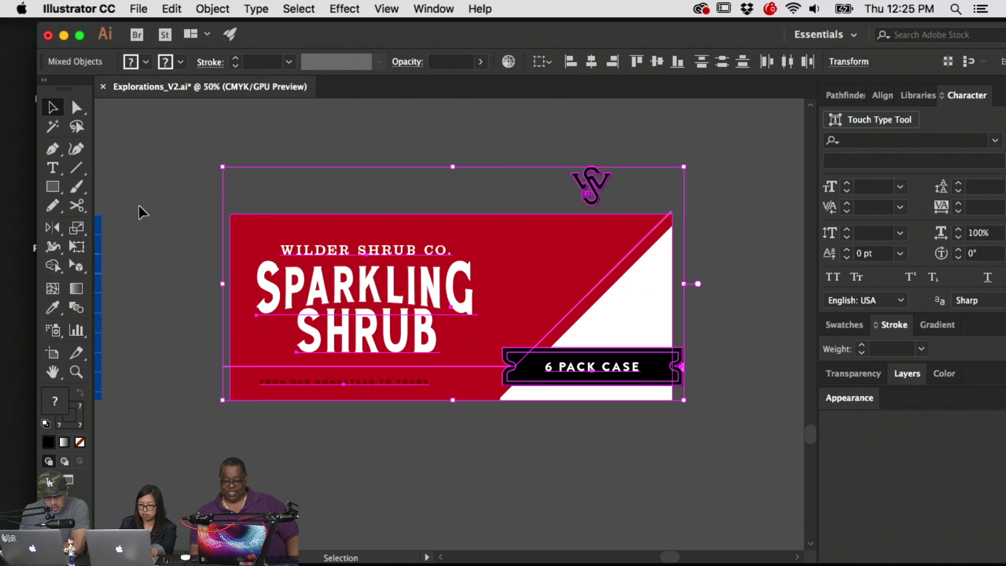
{"action": "left_click", "coordinate": [612, 190]}
{"action": "left_click_drag", "start_coordinate": [595, 183], "coordinate": [595, 135]}
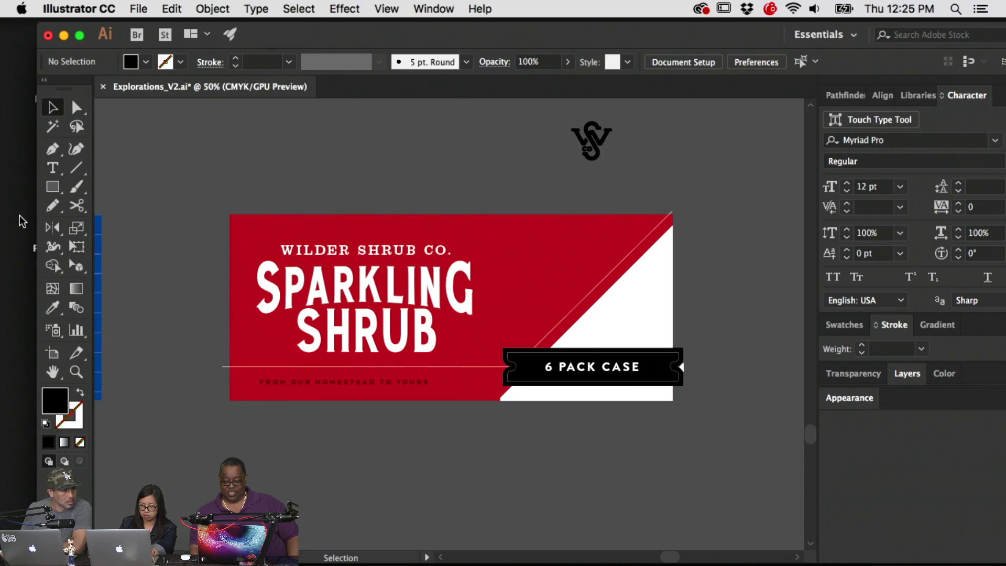
Review the bottle mockups and the flat mulberry, honey kumquat and lemongrass labels against the case panel design
{"action": "left_click_drag", "start_coordinate": [177, 202], "coordinate": [653, 434]}
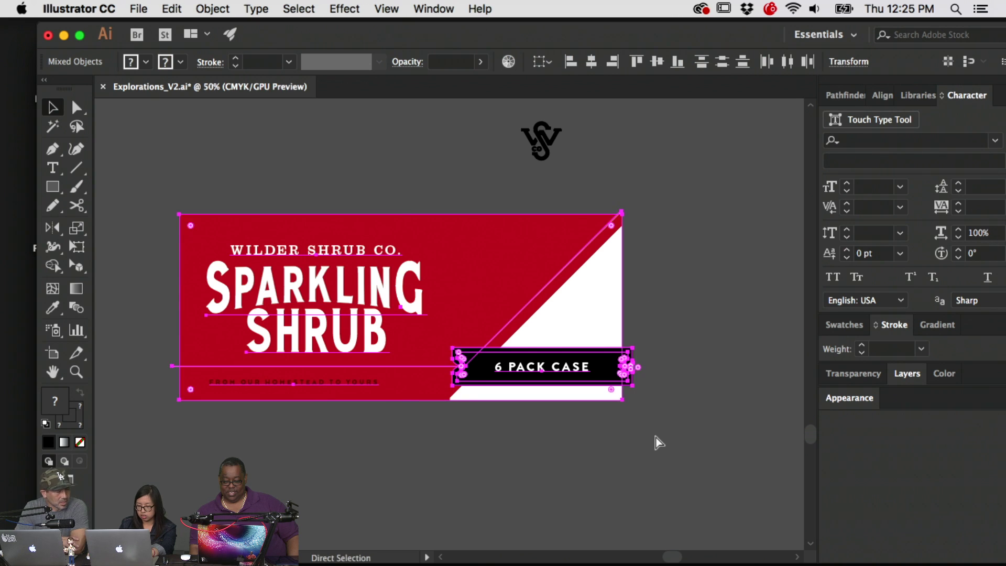
{"action": "left_click", "coordinate": [714, 303]}
{"action": "key", "text": "space"}
{"action": "left_click_drag", "start_coordinate": [246, 263], "coordinate": [335, 524]}
{"action": "left_click_drag", "start_coordinate": [319, 180], "coordinate": [408, 477]}
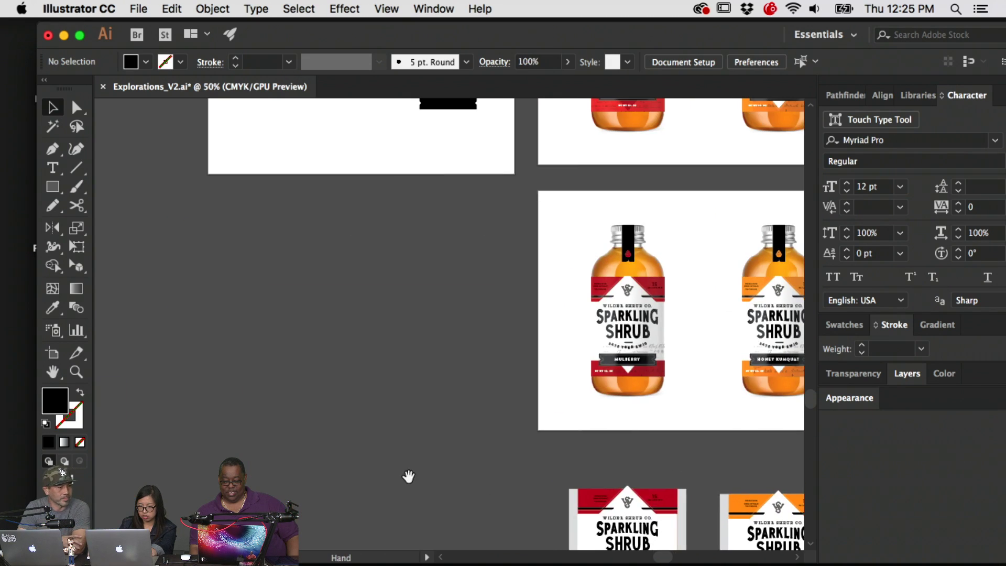
{"action": "left_click_drag", "start_coordinate": [336, 311], "coordinate": [455, 564]}
{"action": "left_click_drag", "start_coordinate": [340, 261], "coordinate": [333, 375]}
{"action": "left_click_drag", "start_coordinate": [366, 471], "coordinate": [254, 146]}
{"action": "left_click_drag", "start_coordinate": [471, 524], "coordinate": [335, 126]}
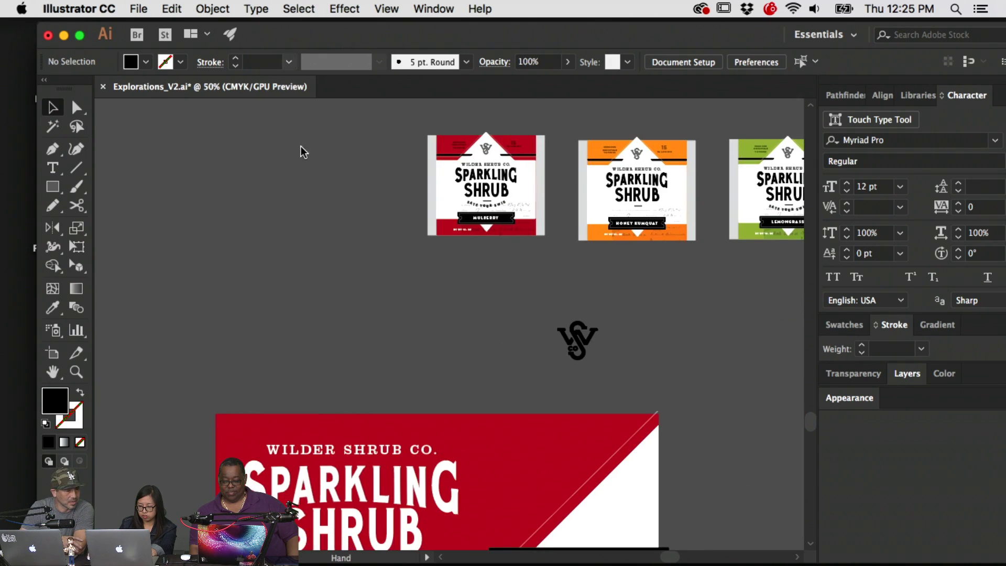
{"action": "left_click_drag", "start_coordinate": [358, 321], "coordinate": [342, 230]}
{"action": "left_click_drag", "start_coordinate": [351, 348], "coordinate": [347, 207]}
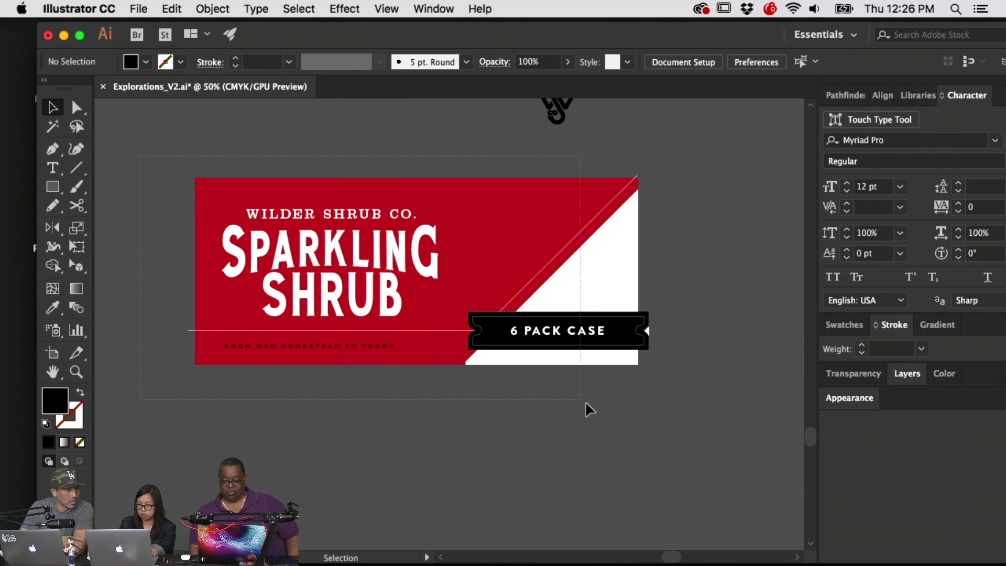
{"action": "left_click_drag", "start_coordinate": [581, 400], "coordinate": [674, 407]}
{"action": "key", "text": "space"}
{"action": "left_click_drag", "start_coordinate": [606, 312], "coordinate": [603, 535]}
{"action": "left_click_drag", "start_coordinate": [602, 262], "coordinate": [592, 556]}
{"action": "left_click_drag", "start_coordinate": [496, 109], "coordinate": [511, 245]}
{"action": "scroll", "coordinate": [559, 225], "scroll_direction": "down", "scroll_amount": 20}
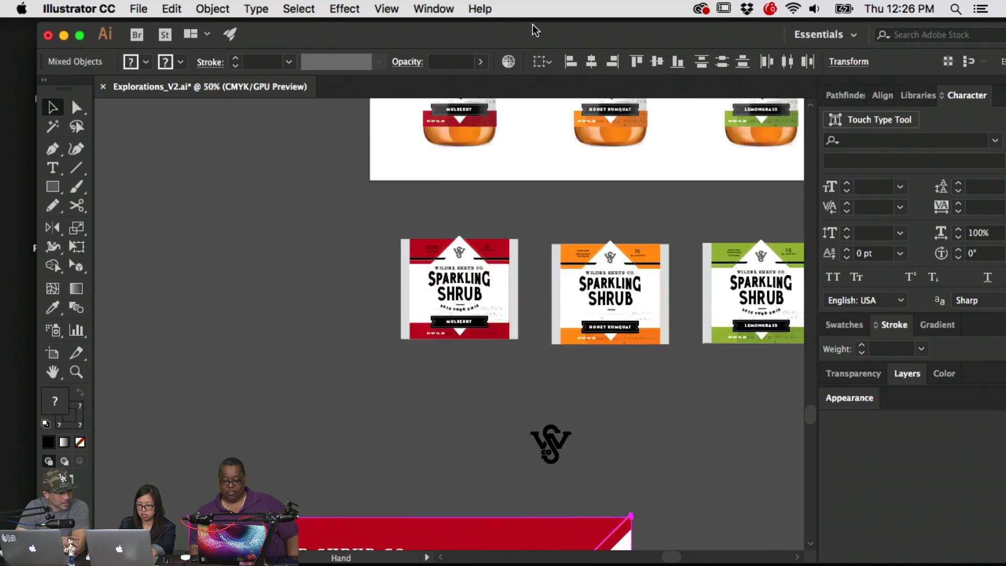
Copy the case panel artwork without the monogram and paste it into Rectangle 1221.psb in Photoshop as a Smart Object
{"action": "left_click", "coordinate": [791, 404]}
{"action": "scroll", "coordinate": [209, 202], "scroll_direction": "left", "scroll_amount": 3}
{"action": "key", "text": "super+a"}
{"action": "left_click", "coordinate": [778, 400]}
{"action": "key", "text": "a"}
{"action": "key", "text": "super+a"}
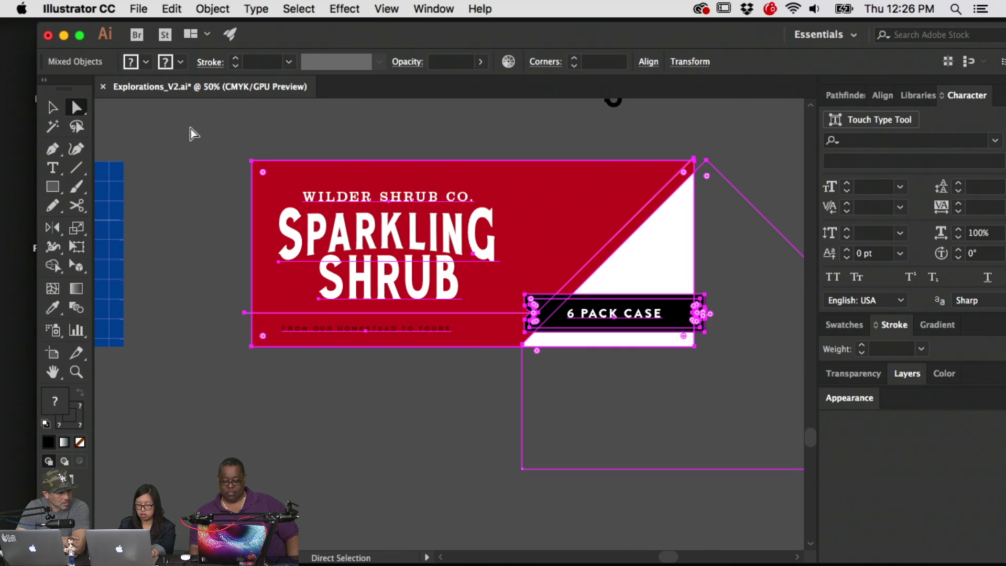
{"action": "left_click", "coordinate": [778, 442]}
{"action": "key", "text": "v"}
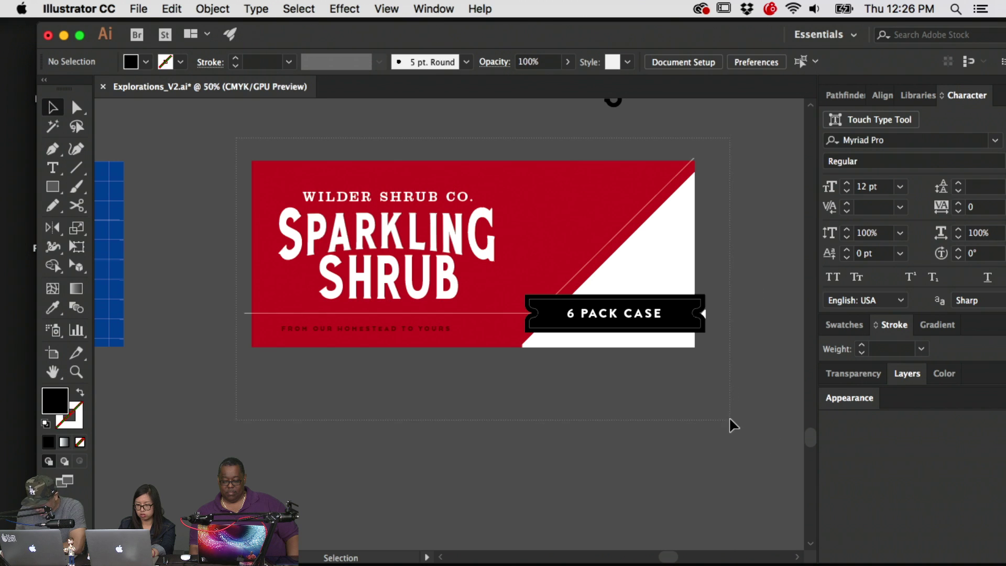
{"action": "key", "text": "super+a"}
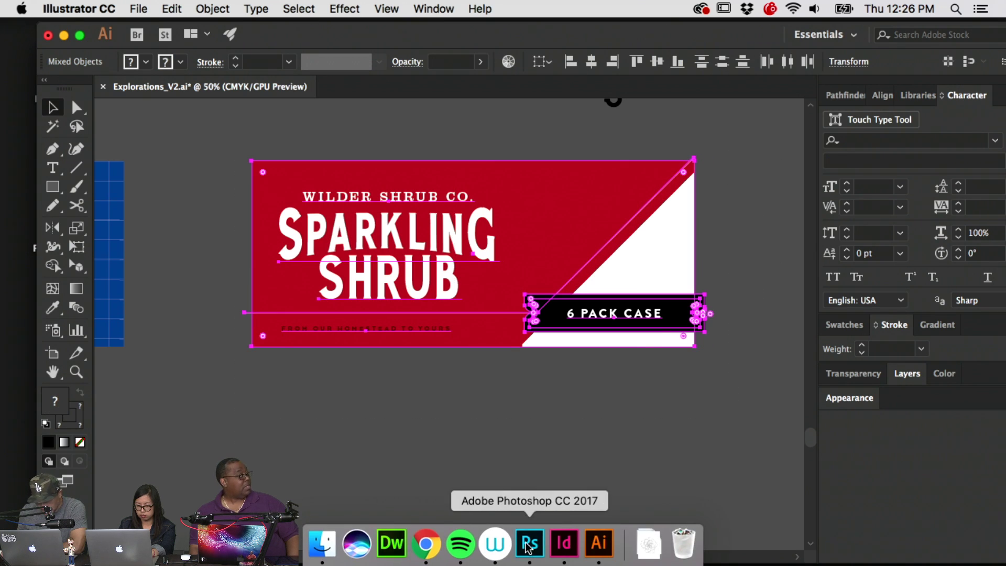
{"action": "left_click", "coordinate": [529, 544]}
{"action": "key", "text": "super+v"}
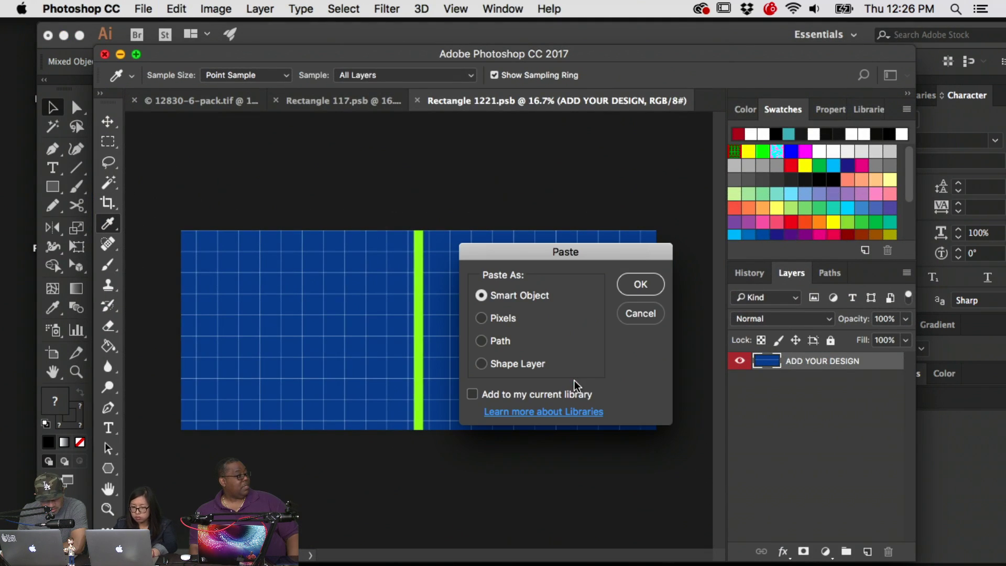
{"action": "left_click", "coordinate": [640, 286]}
Scale the pasted panel artwork to about 296% and align its upper-left corner with the blue template
{"action": "left_click_drag", "start_coordinate": [526, 384], "coordinate": [789, 558]}
{"action": "mouse_move", "coordinate": [516, 321]}
{"action": "left_mouse_down"}
{"action": "mouse_move", "coordinate": [507, 318]}
{"action": "mouse_move", "coordinate": [522, 332]}
{"action": "left_mouse_up"}
{"action": "left_click_drag", "start_coordinate": [309, 284], "coordinate": [165, 239]}
{"action": "key", "text": "shift+Down"}
{"action": "key", "text": "shift+Down"}
{"action": "key", "text": "shift+Down"}
{"action": "key", "text": "shift+Down"}
{"action": "key", "text": "shift+Down"}
{"action": "key", "text": "shift+Down"}
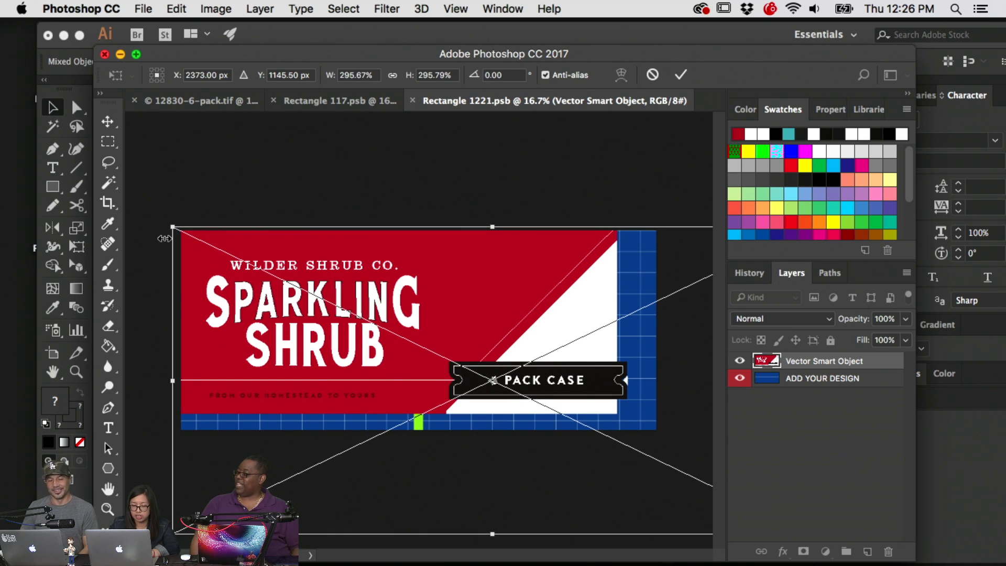
Enlarge the panel artwork to about 327% and reposition it to span the full width of the blue template
{"action": "key", "text": "super+minus"}
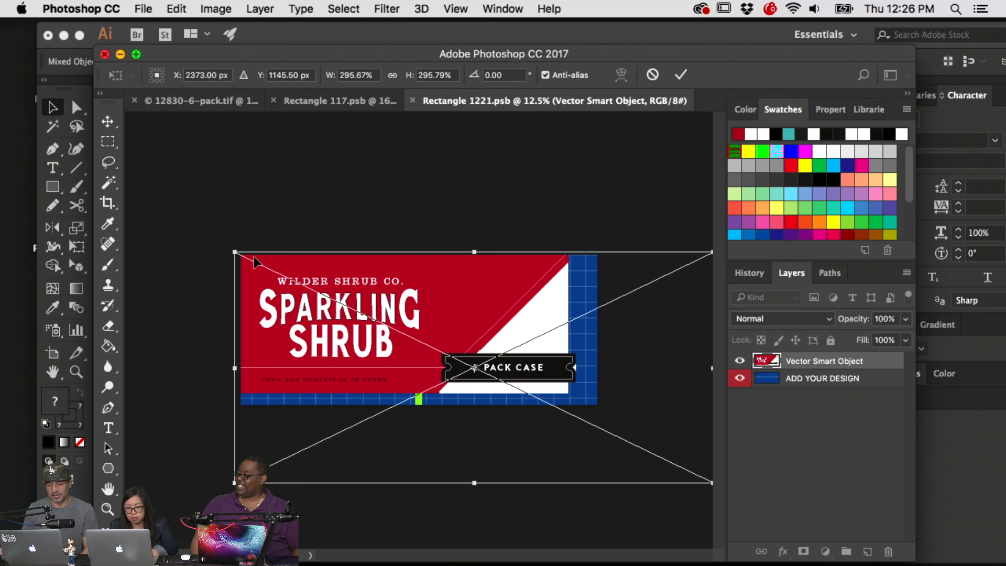
{"action": "left_click_drag", "start_coordinate": [267, 291], "coordinate": [297, 303]}
{"action": "left_click_drag", "start_coordinate": [267, 264], "coordinate": [232, 247]}
{"action": "left_click_drag", "start_coordinate": [343, 304], "coordinate": [361, 313]}
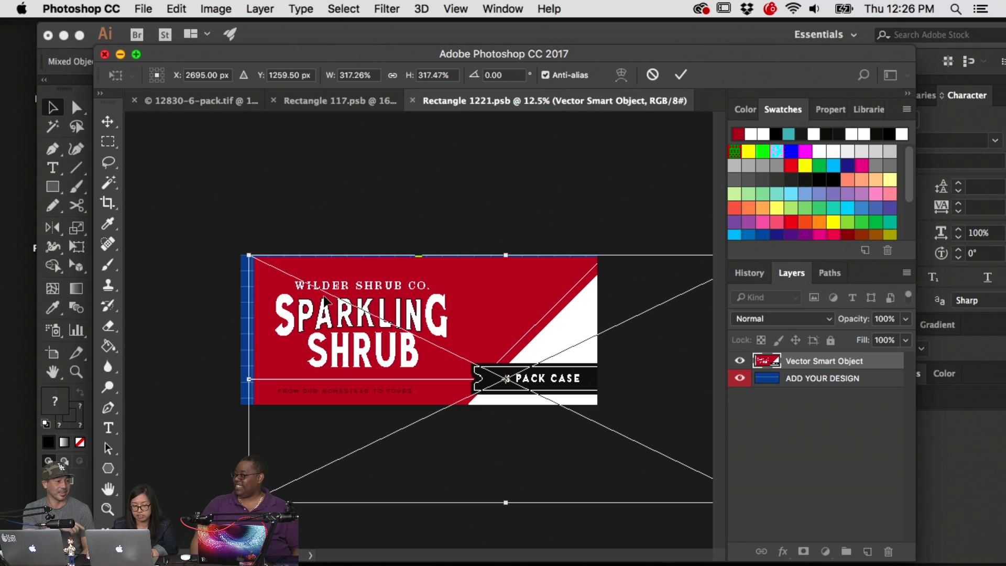
{"action": "left_click_drag", "start_coordinate": [252, 255], "coordinate": [232, 245]}
{"action": "key", "text": "Down"}
{"action": "key", "text": "Down"}
{"action": "key", "text": "Down"}
{"action": "key", "text": "Down"}
{"action": "key", "text": "Down"}
{"action": "key", "text": "Down"}
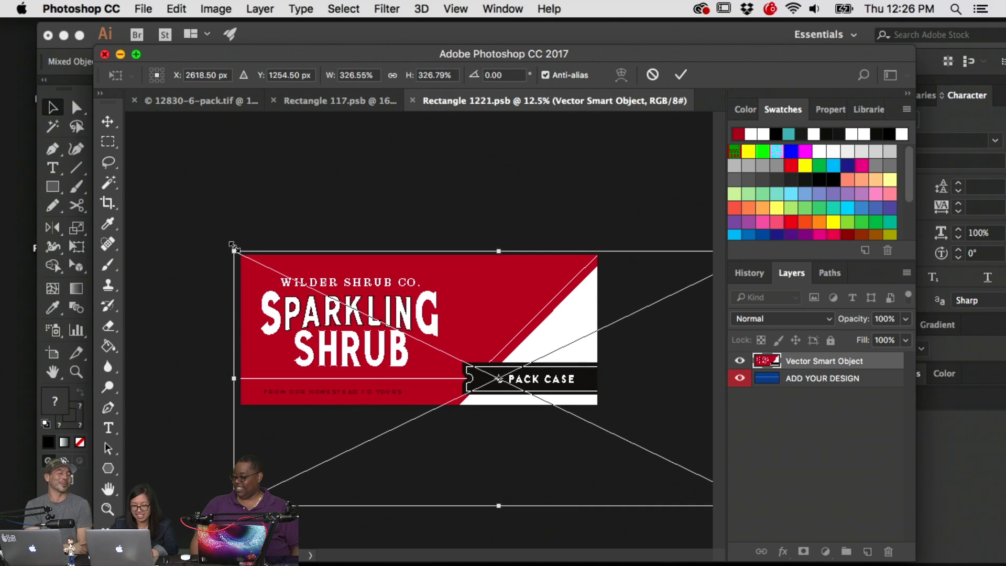
Nudge the panel artwork up to Y 1222.50 px and apply the transform
{"action": "key", "text": "Up"}
{"action": "key", "text": "Up"}
{"action": "key", "text": "Up"}
{"action": "key", "text": "Up"}
{"action": "key", "text": "Up"}
{"action": "key", "text": "Up"}
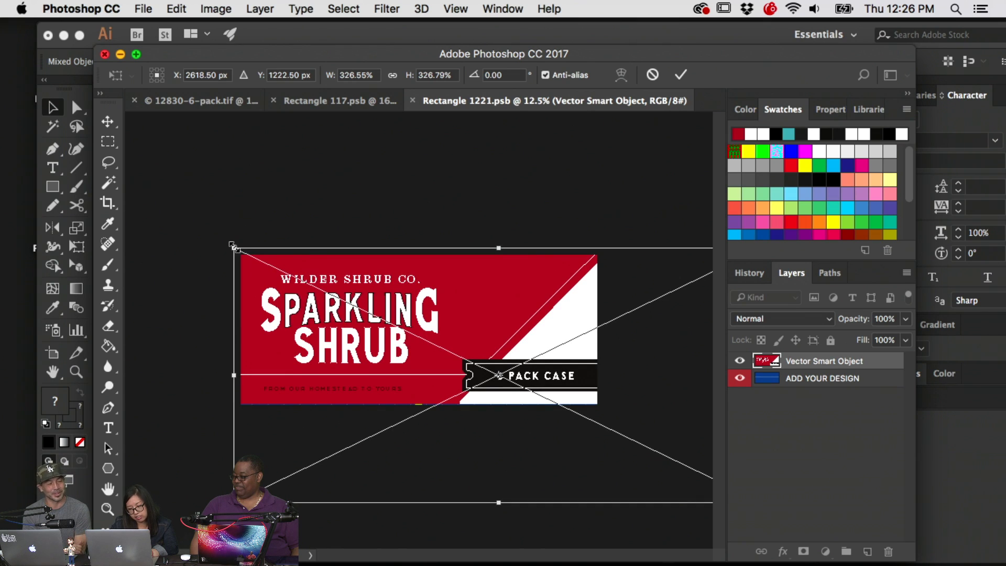
{"action": "key", "text": "Return"}
Save the panel design and check it on the carton in the 12830-6-pack.tif mockup
{"action": "key", "text": "i"}
{"action": "key", "text": "super+s"}
{"action": "left_click", "coordinate": [329, 102]}
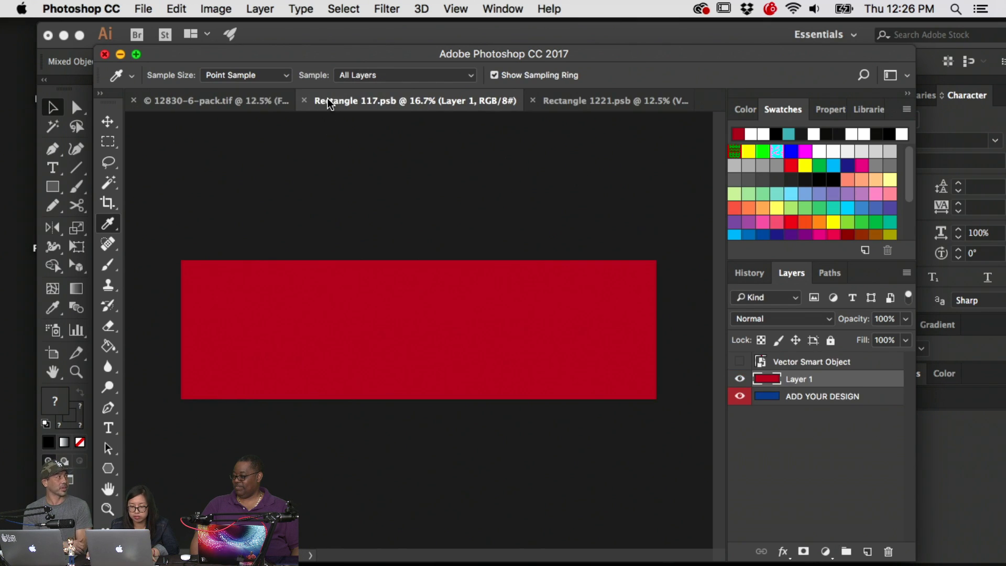
{"action": "left_click", "coordinate": [238, 101]}
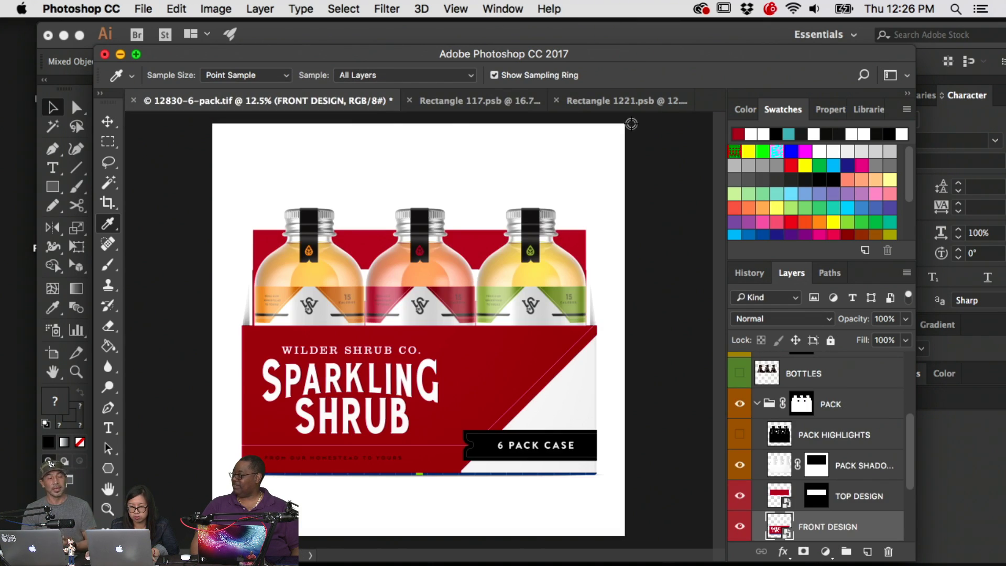
Hide the ADD YOUR DESIGN layer in Rectangle 1221.psb and enlarge the panel artwork to about 331%, nudged right, to fill the canvas
{"action": "left_click", "coordinate": [618, 102]}
{"action": "left_click", "coordinate": [728, 378]}
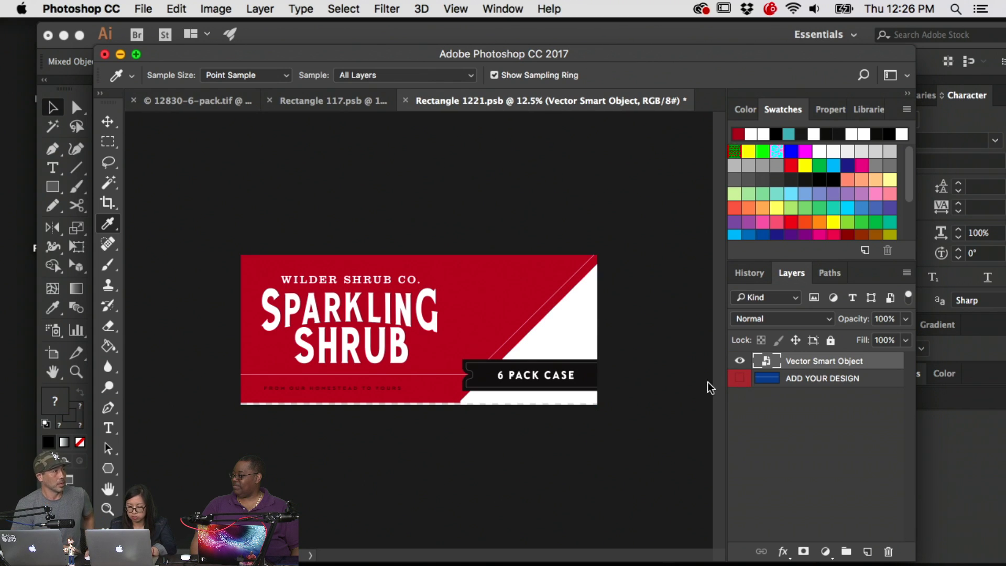
{"action": "key", "text": "super+t"}
{"action": "left_click_drag", "start_coordinate": [233, 502], "coordinate": [226, 505]}
{"action": "key", "text": "shift+Right"}
{"action": "key", "text": "shift+Right"}
{"action": "key", "text": "shift+Right"}
{"action": "key", "text": "shift+Right"}
{"action": "key", "text": "shift+Right"}
{"action": "key", "text": "shift+Right"}
{"action": "key", "text": "shift+Right"}
{"action": "key", "text": "shift+Right"}
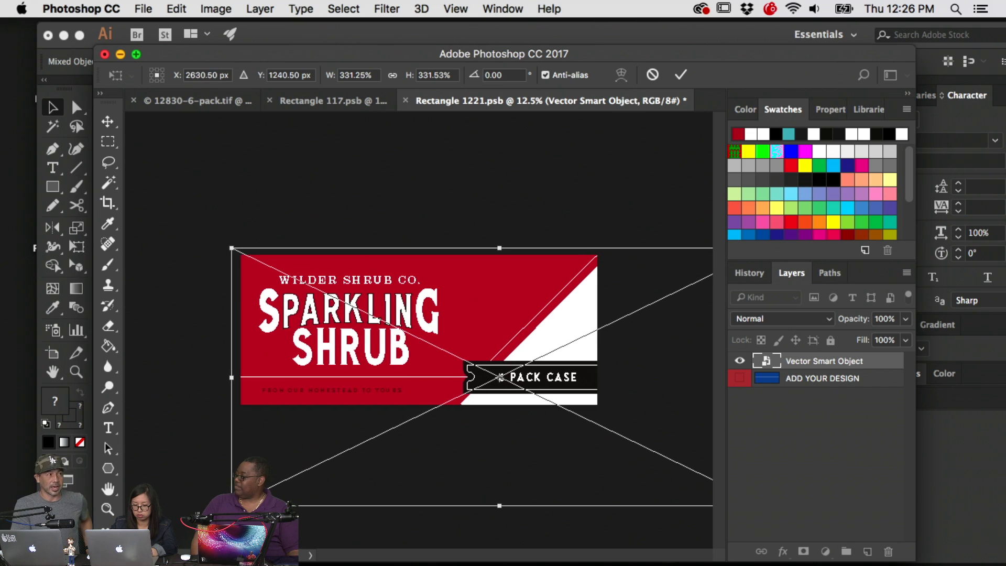
{"action": "key", "text": "Return"}
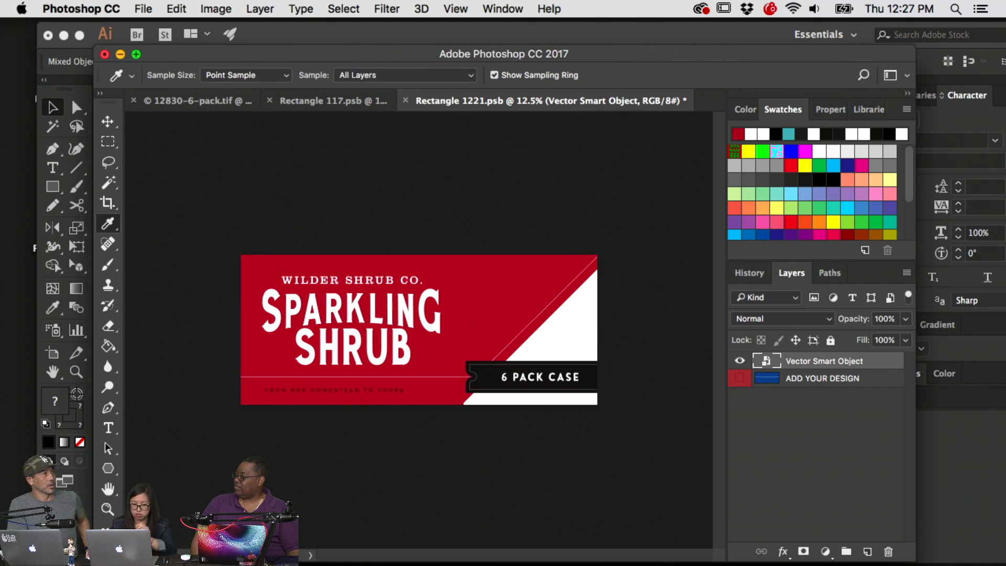
Switch to Illustrator and copy the handwritten homestead application scan lying beside the Smith and Co. mood board
{"action": "key", "text": "super+Tab"}
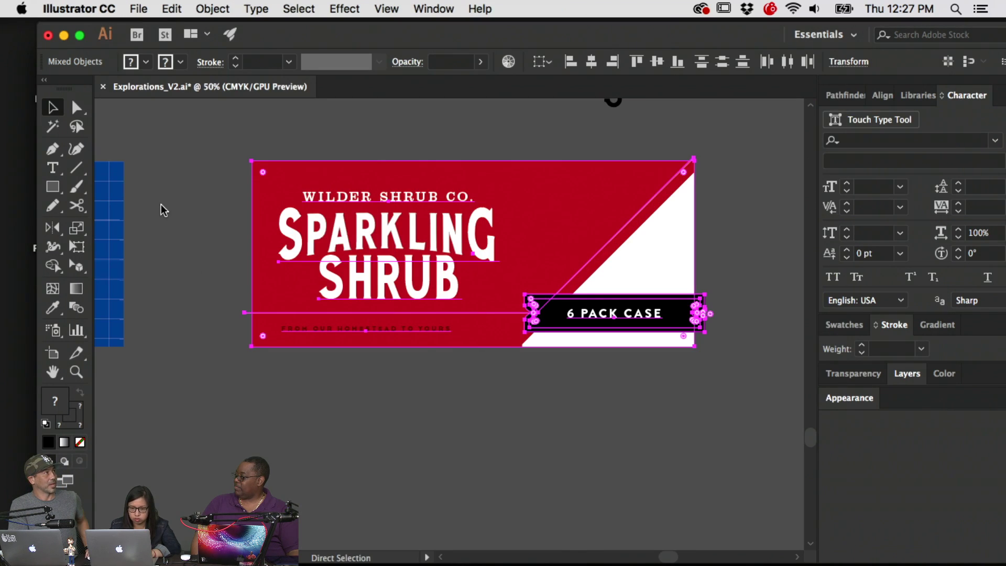
{"action": "left_click_drag", "start_coordinate": [235, 216], "coordinate": [273, 562]}
{"action": "left_click_drag", "start_coordinate": [284, 149], "coordinate": [353, 560]}
{"action": "scroll", "coordinate": [384, 433], "scroll_direction": "up", "scroll_amount": 10}
{"action": "key", "text": "super+shift+a"}
{"action": "left_click", "coordinate": [476, 461]}
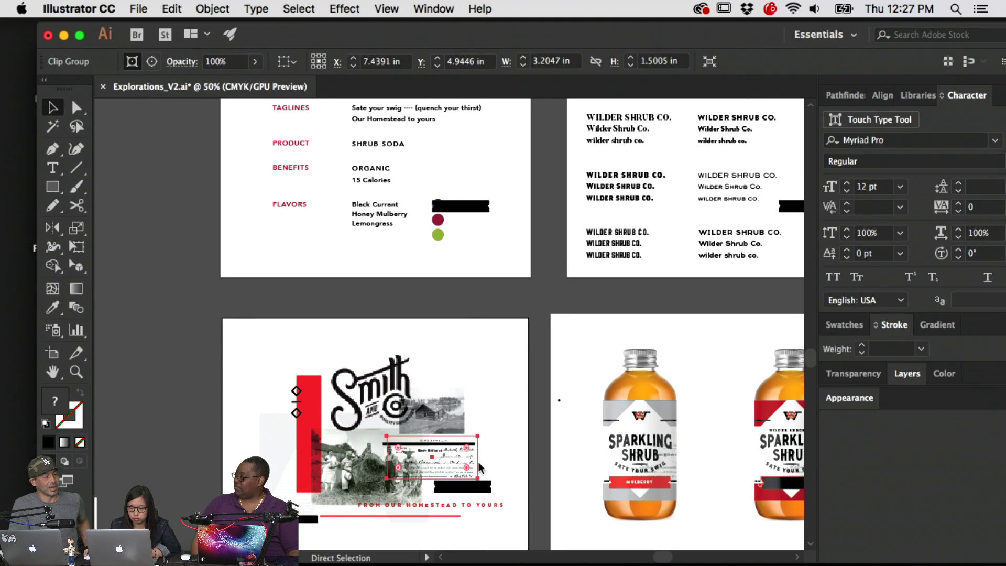
{"action": "scroll", "coordinate": [549, 285], "scroll_direction": "down", "scroll_amount": 5}
{"action": "scroll", "coordinate": [550, 285], "scroll_direction": "left", "scroll_amount": 10}
{"action": "left_click", "coordinate": [464, 427]}
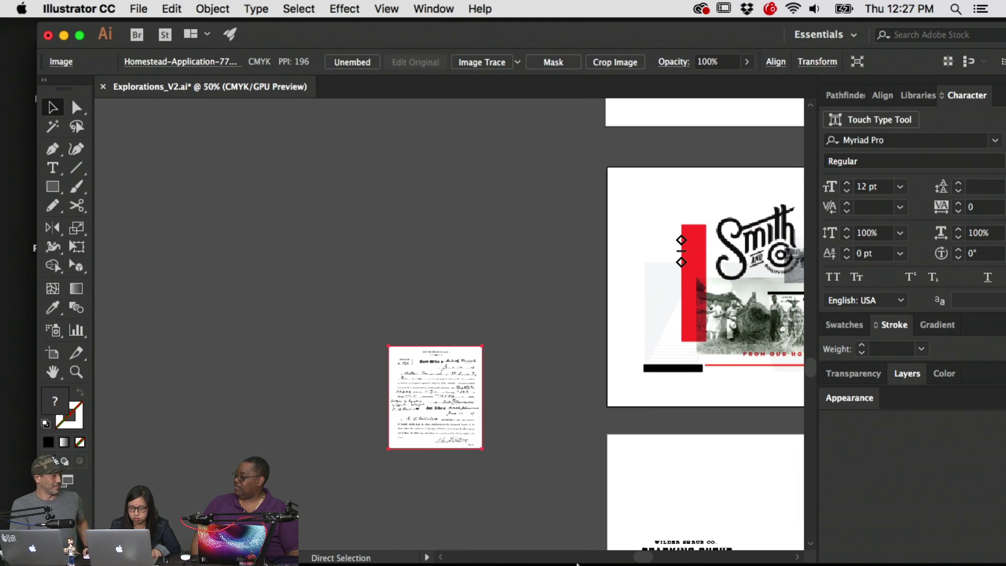
Try placing the homestead application scan over the white corner in Photoshop's Rectangle 1221.psb, enlarged to about 848%
{"action": "left_click", "coordinate": [523, 541]}
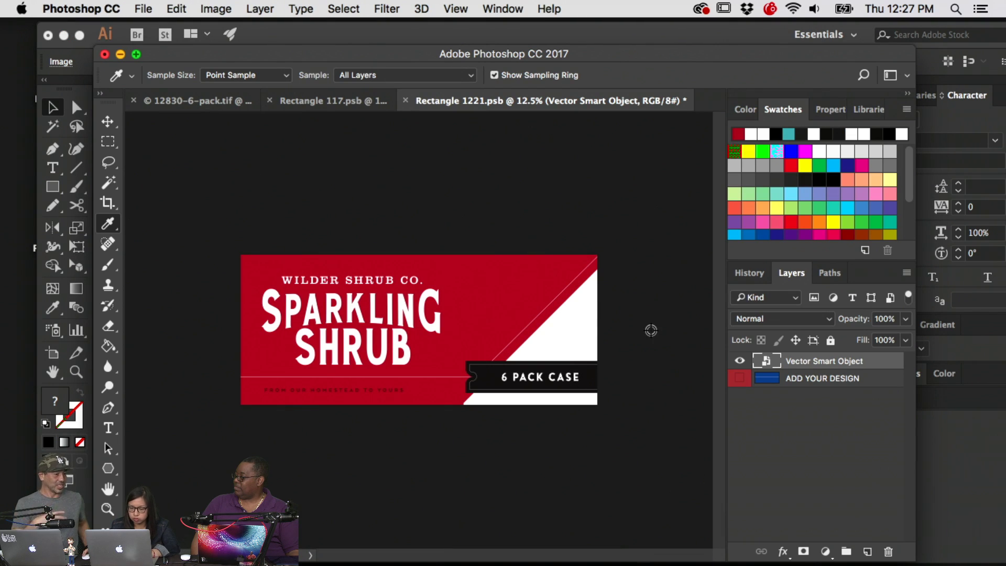
{"action": "key", "text": "super+v"}
{"action": "left_click", "coordinate": [637, 283]}
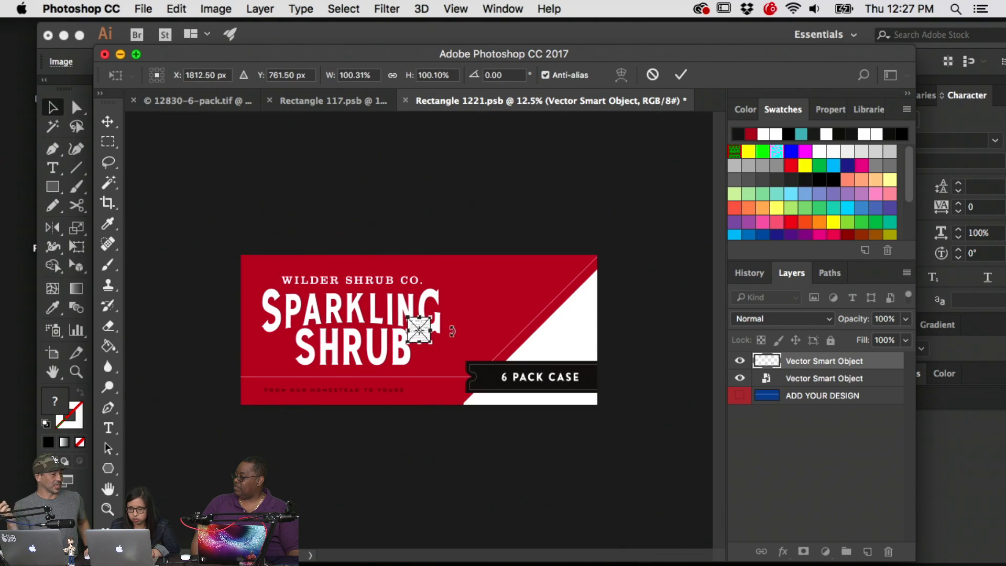
{"action": "left_click_drag", "start_coordinate": [427, 343], "coordinate": [580, 536]}
{"action": "left_click_drag", "start_coordinate": [532, 348], "coordinate": [602, 261]}
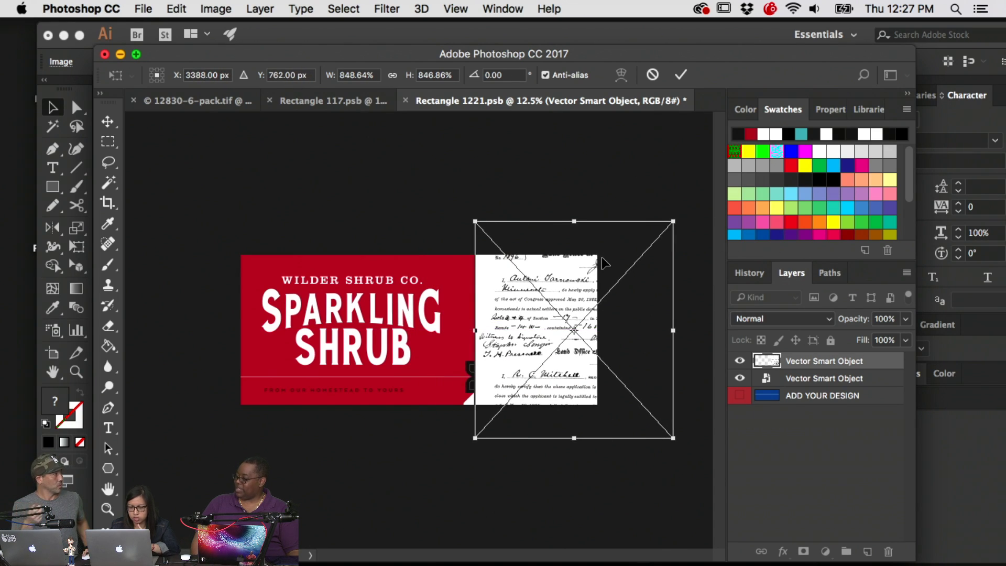
{"action": "key", "text": "Escape"}
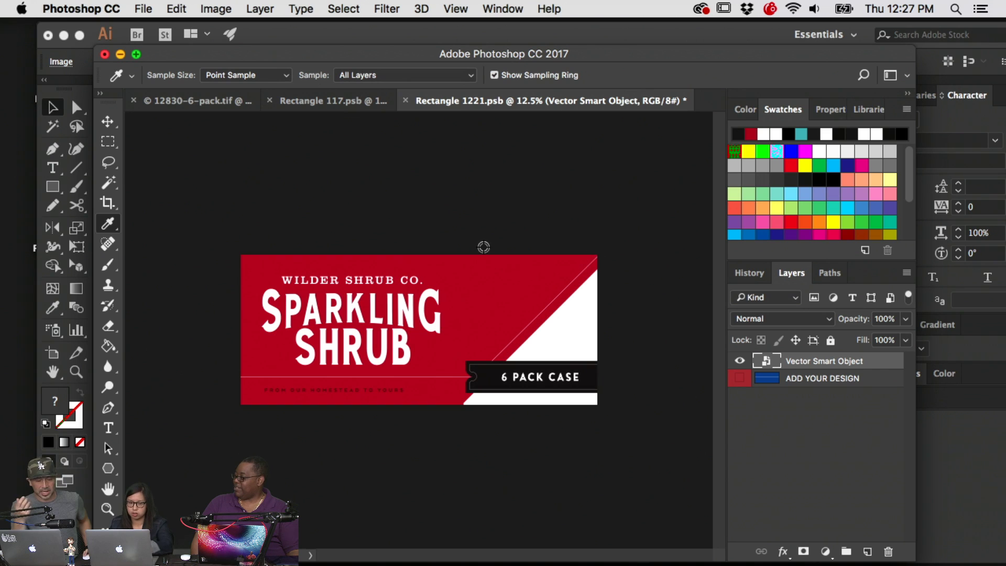
Paste the homestead application scan at the case panel in Illustrator and move it onto the panel's white corner
{"action": "left_click", "coordinate": [82, 64]}
{"action": "left_click", "coordinate": [441, 194]}
{"action": "scroll", "coordinate": [563, 348], "scroll_direction": "down", "scroll_amount": 5}
{"action": "scroll", "coordinate": [564, 348], "scroll_direction": "right", "scroll_amount": 5}
{"action": "scroll", "coordinate": [291, 220], "scroll_direction": "up", "scroll_amount": 2}
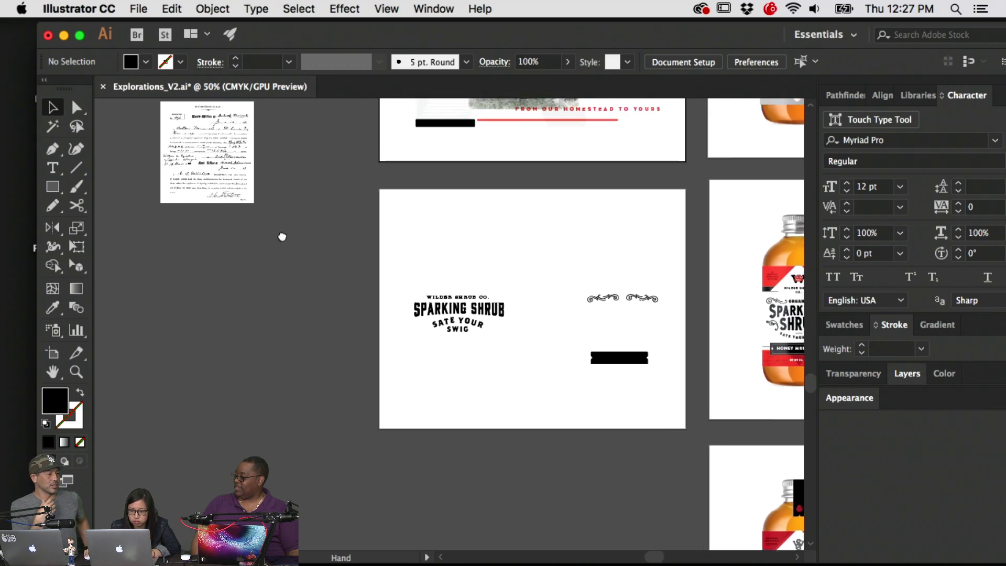
{"action": "scroll", "coordinate": [251, 168], "scroll_direction": "down", "scroll_amount": 4}
{"action": "scroll", "coordinate": [265, 197], "scroll_direction": "up", "scroll_amount": 5}
{"action": "scroll", "coordinate": [265, 197], "scroll_direction": "left", "scroll_amount": 3}
{"action": "left_click", "coordinate": [273, 204]}
{"action": "key", "text": "Delete"}
{"action": "scroll", "coordinate": [330, 153], "scroll_direction": "down", "scroll_amount": 15}
{"action": "scroll", "coordinate": [382, 328], "scroll_direction": "right", "scroll_amount": 6}
{"action": "key", "text": "cmd+v"}
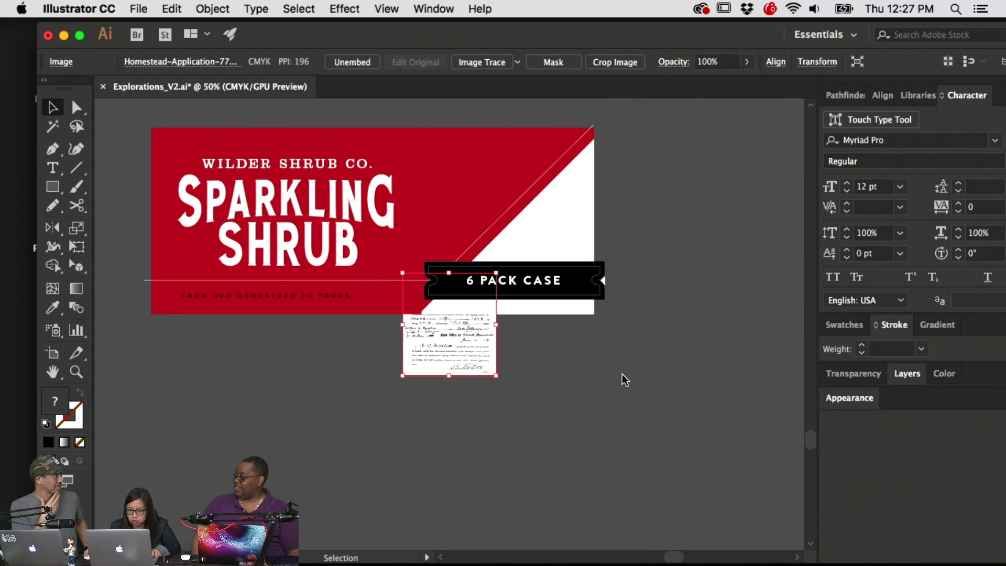
{"action": "left_click_drag", "start_coordinate": [485, 337], "coordinate": [532, 233]}
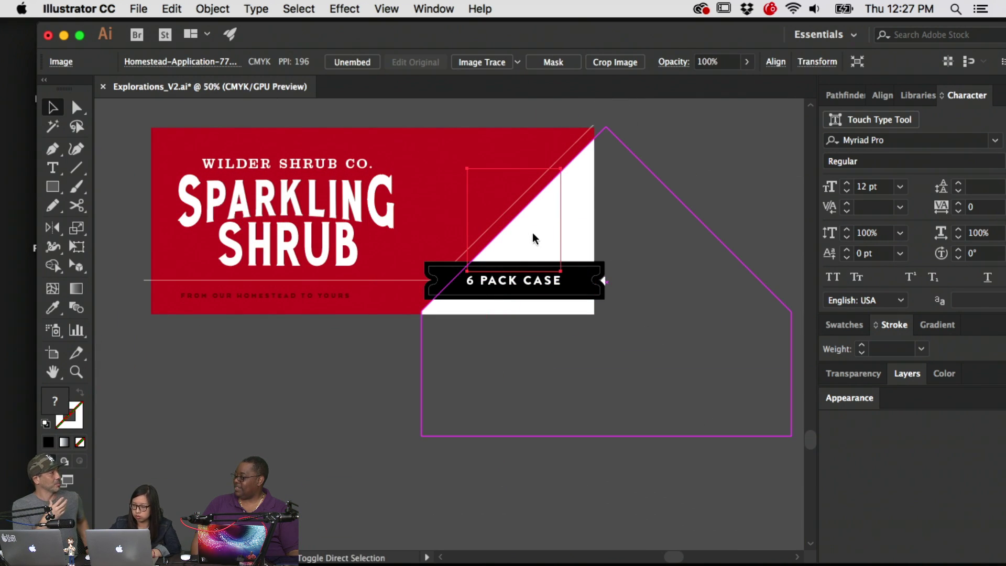
Try pasting the homestead application scan onto the Label Art layer, at the lower edge of the case panel
{"action": "left_click", "coordinate": [906, 374]}
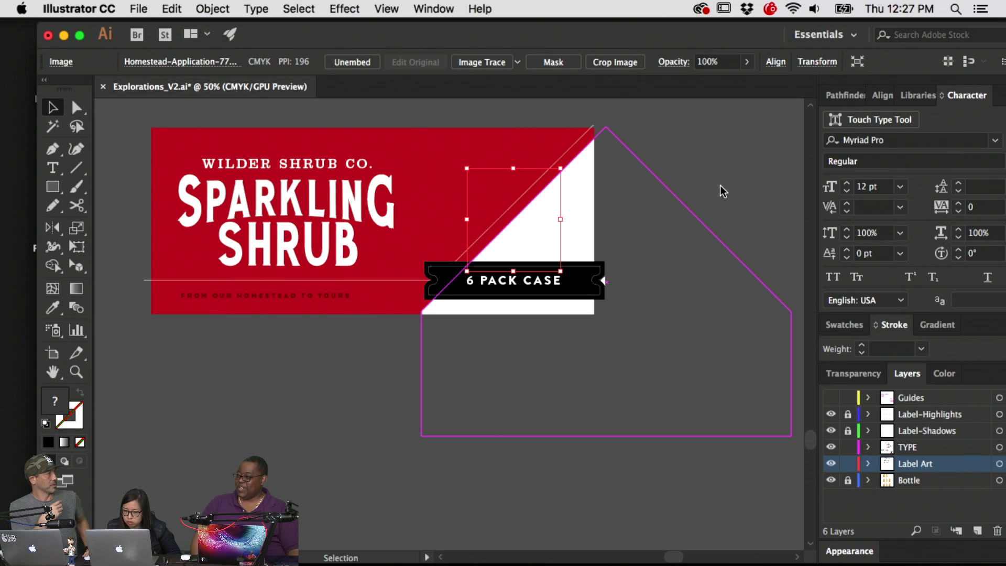
{"action": "left_click", "coordinate": [998, 464]}
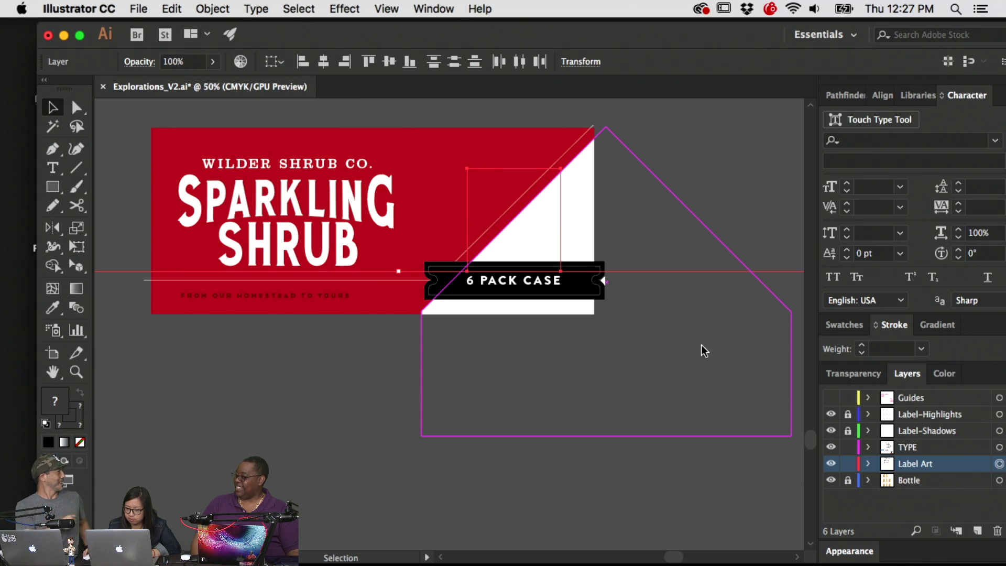
{"action": "left_click", "coordinate": [549, 451]}
{"action": "key", "text": "super+v"}
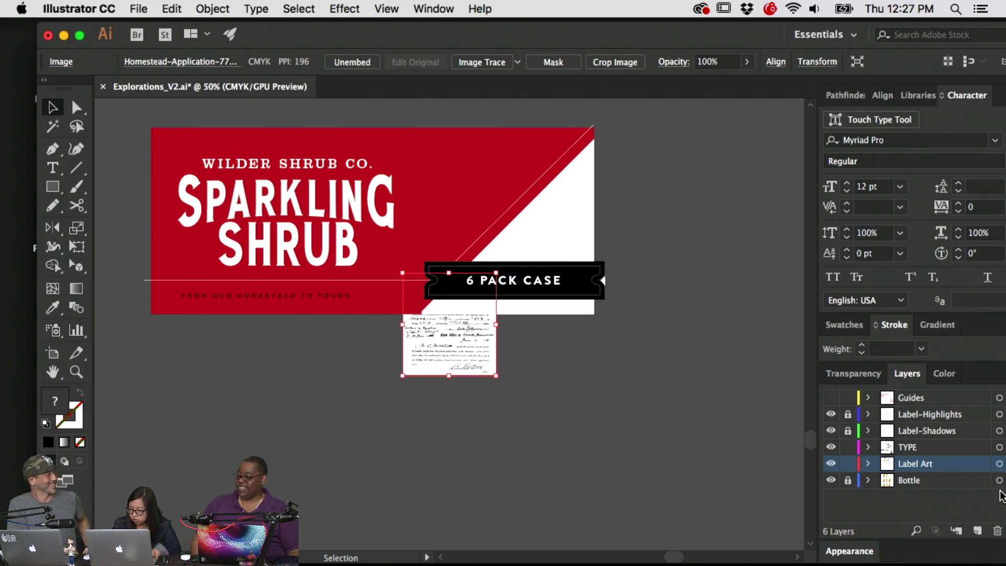
{"action": "left_click", "coordinate": [507, 338]}
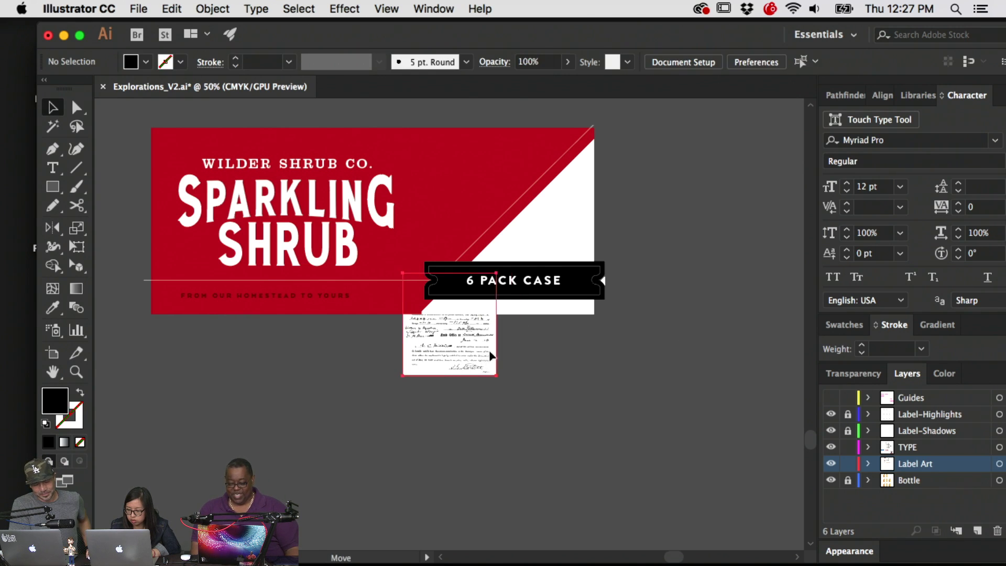
{"action": "left_click_drag", "start_coordinate": [484, 351], "coordinate": [513, 348]}
Transfer the homestead scan to the TYPE layer over the panel's white corner and bring the 6 PACK CASE banner to the front
{"action": "key", "text": "super+x"}
{"action": "left_click", "coordinate": [909, 447]}
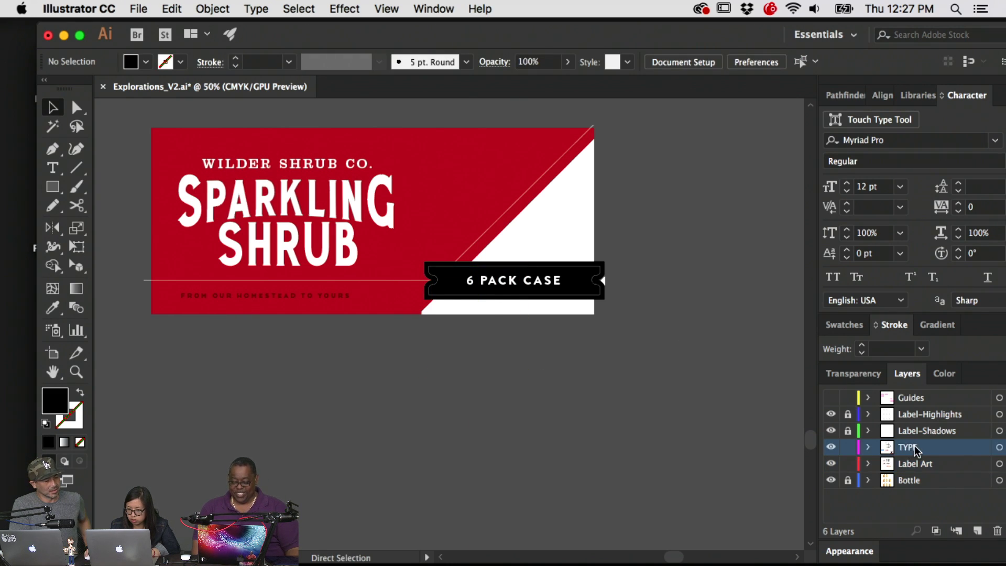
{"action": "key", "text": "super+v"}
{"action": "left_click_drag", "start_coordinate": [471, 314], "coordinate": [492, 267]}
{"action": "left_click", "coordinate": [560, 291]}
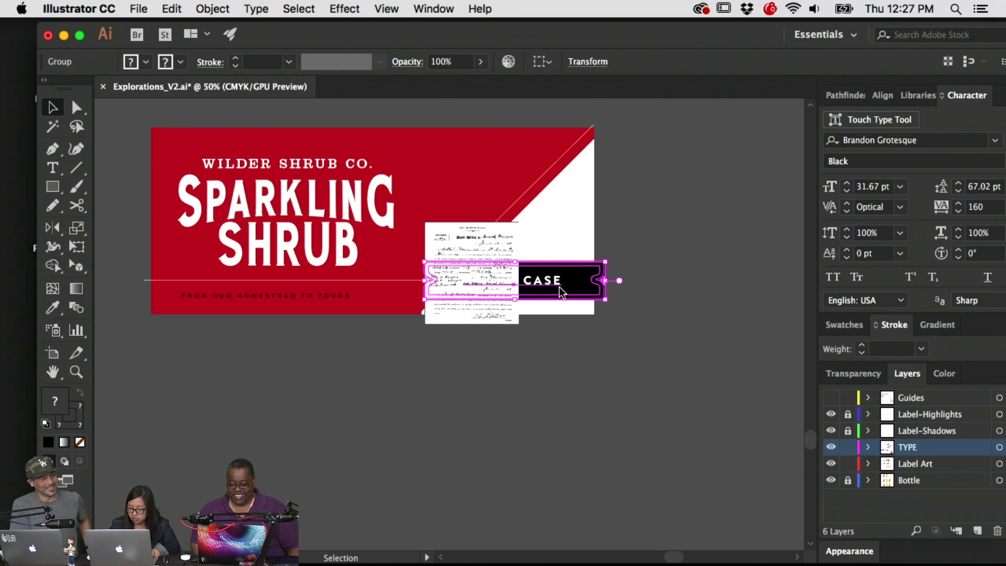
{"action": "key", "text": "shift+super+bracketright"}
Set the homestead scan's blending mode to Multiply
{"action": "left_click", "coordinate": [599, 195]}
{"action": "left_click", "coordinate": [488, 238]}
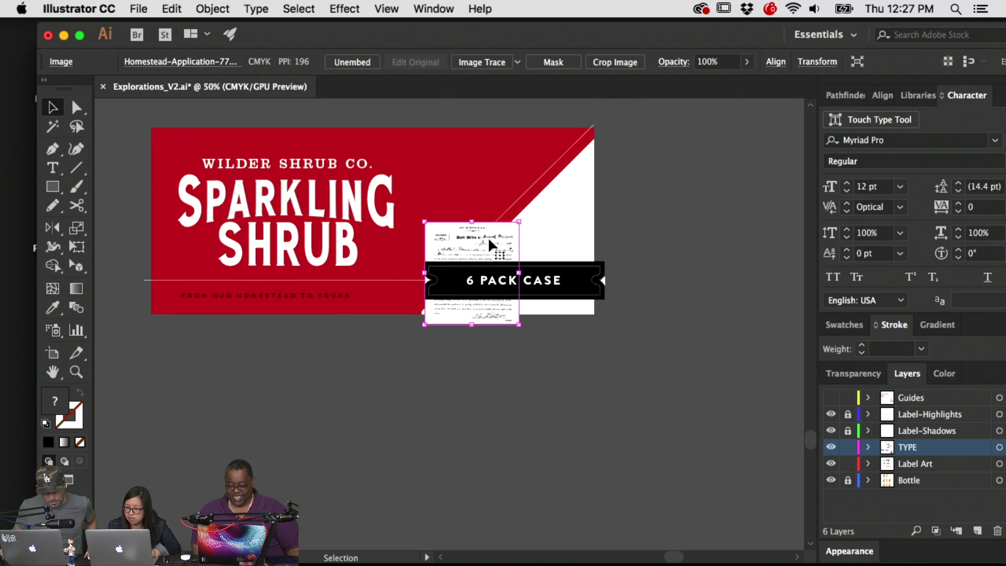
{"action": "left_click", "coordinate": [843, 376]}
{"action": "left_click", "coordinate": [852, 399]}
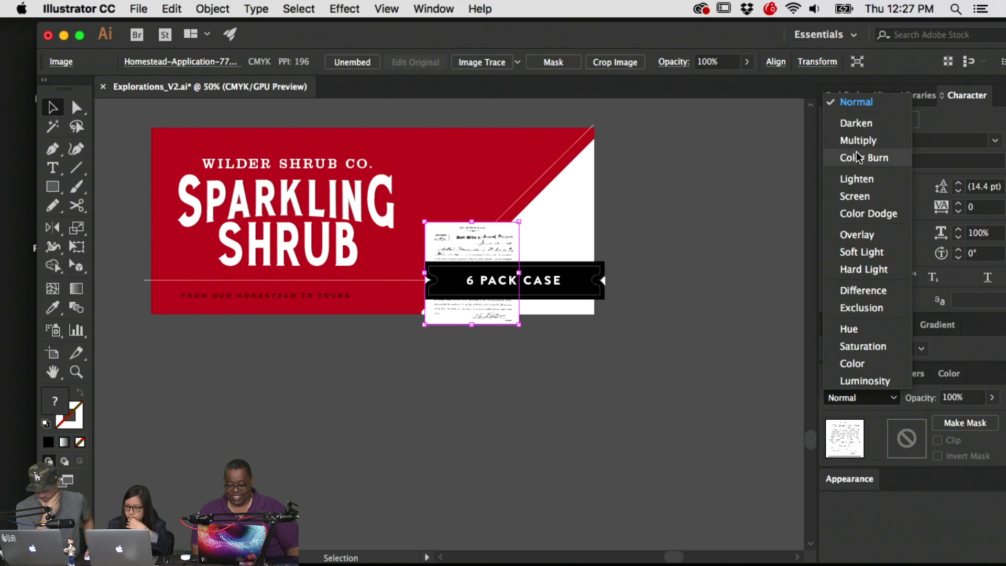
{"action": "left_click", "coordinate": [851, 140]}
Enlarge the homestead scan to span the panel's white corner and adjoining red area, and set its opacity to 50%
{"action": "left_click_drag", "start_coordinate": [519, 221], "coordinate": [652, 175]}
{"action": "left_click_drag", "start_coordinate": [605, 320], "coordinate": [581, 353]}
{"action": "left_click", "coordinate": [721, 62]}
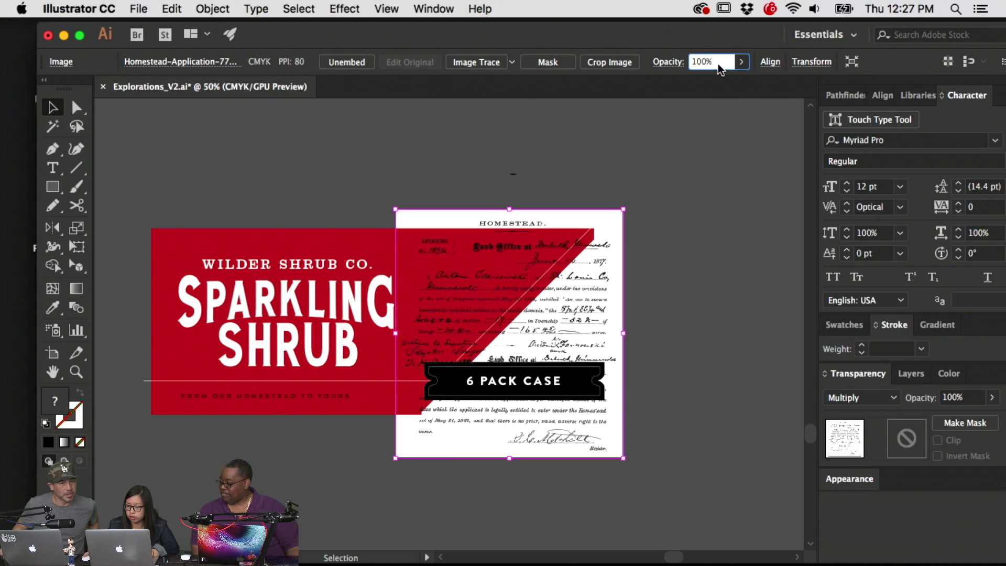
{"action": "key", "text": "Return"}
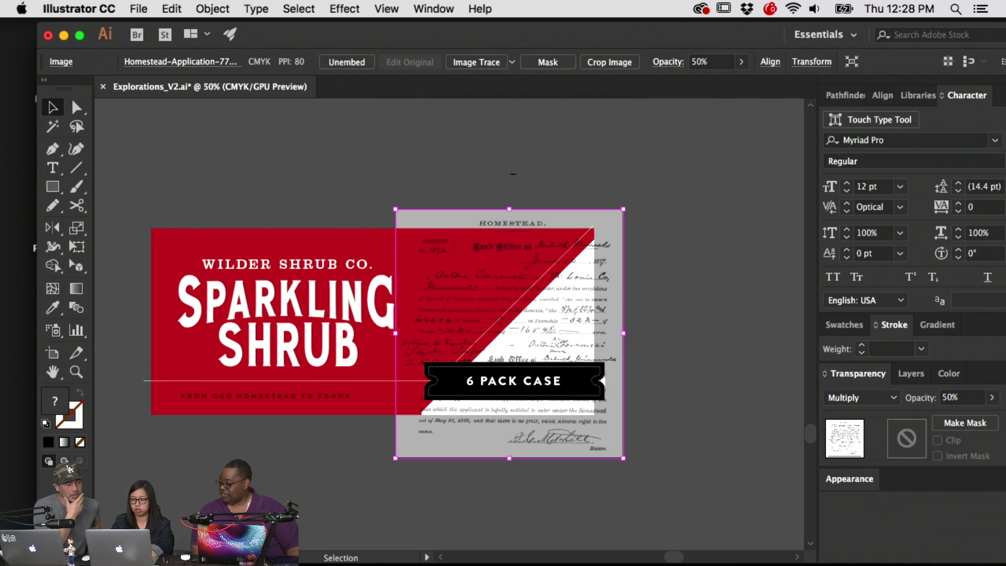
{"action": "left_click", "coordinate": [284, 155]}
Switch to InDesign, examine the bottle labels and textured red band in Wilder Shrub Co.indd, and save the document
{"action": "scroll", "coordinate": [419, 314], "scroll_direction": "up", "scroll_amount": 10}
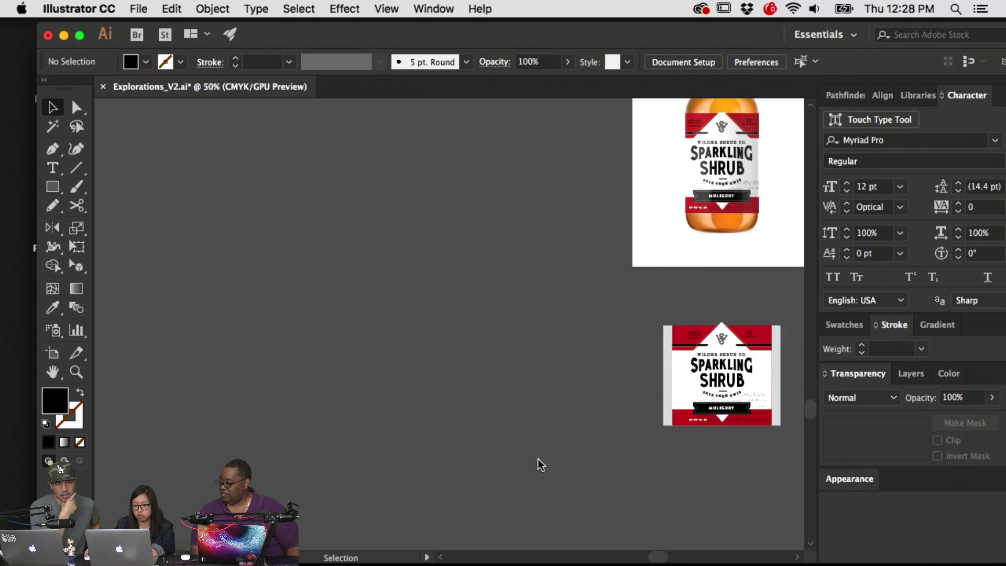
{"action": "left_click", "coordinate": [566, 544]}
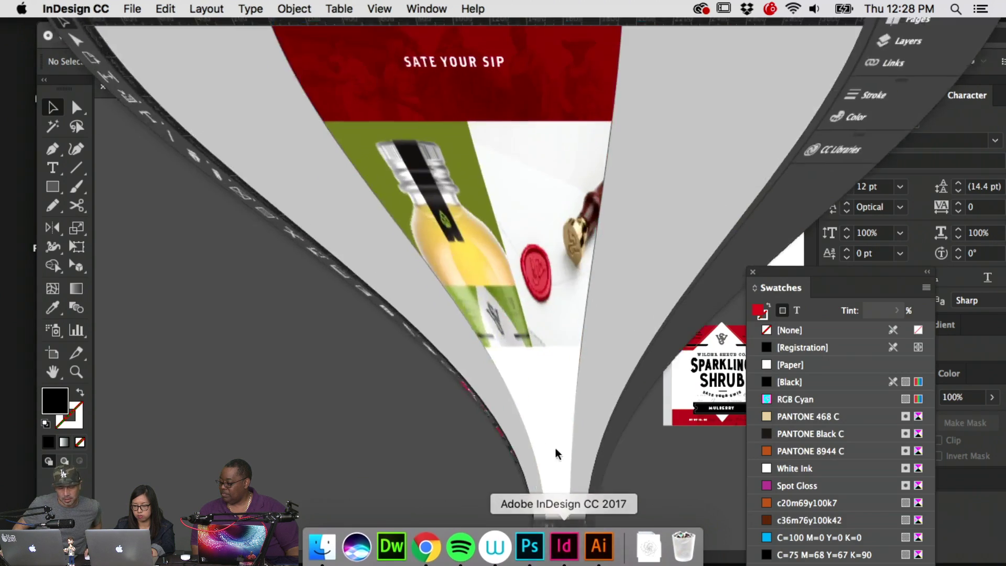
{"action": "scroll", "coordinate": [620, 325], "scroll_direction": "up", "scroll_amount": 15}
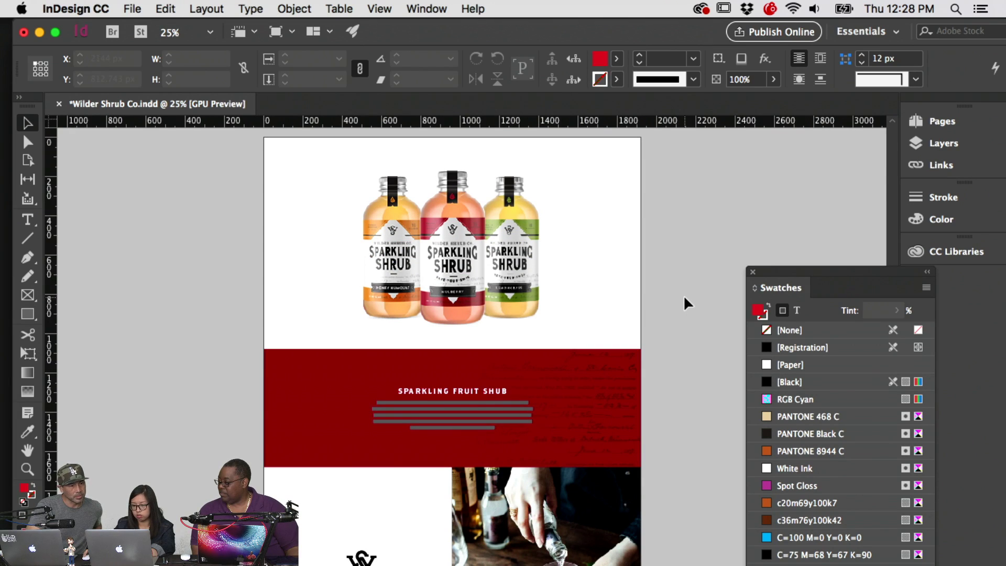
{"action": "scroll", "coordinate": [683, 297], "scroll_direction": "down", "scroll_amount": 1}
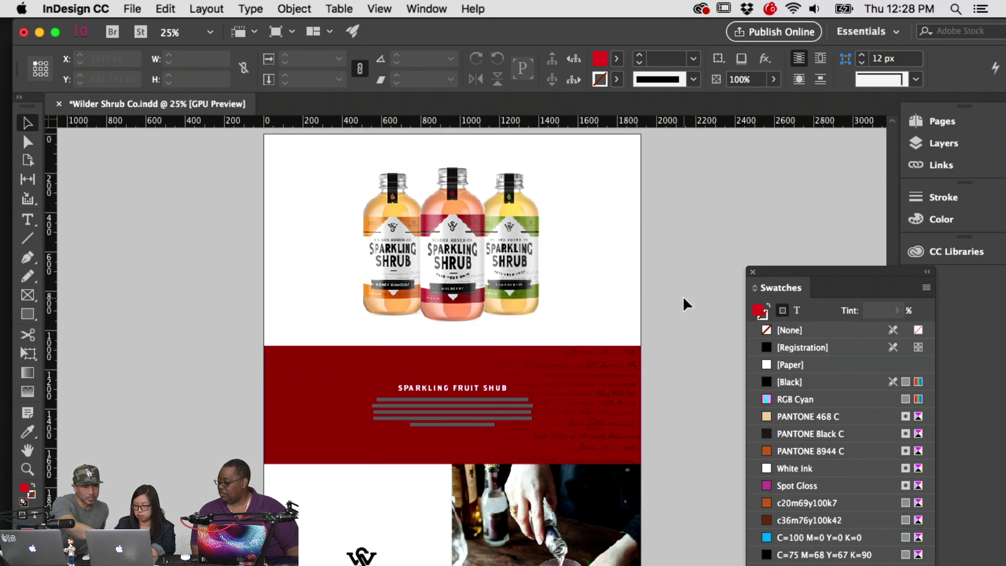
{"action": "key", "text": "super+equal"}
{"action": "scroll", "coordinate": [615, 455], "scroll_direction": "up", "scroll_amount": 5}
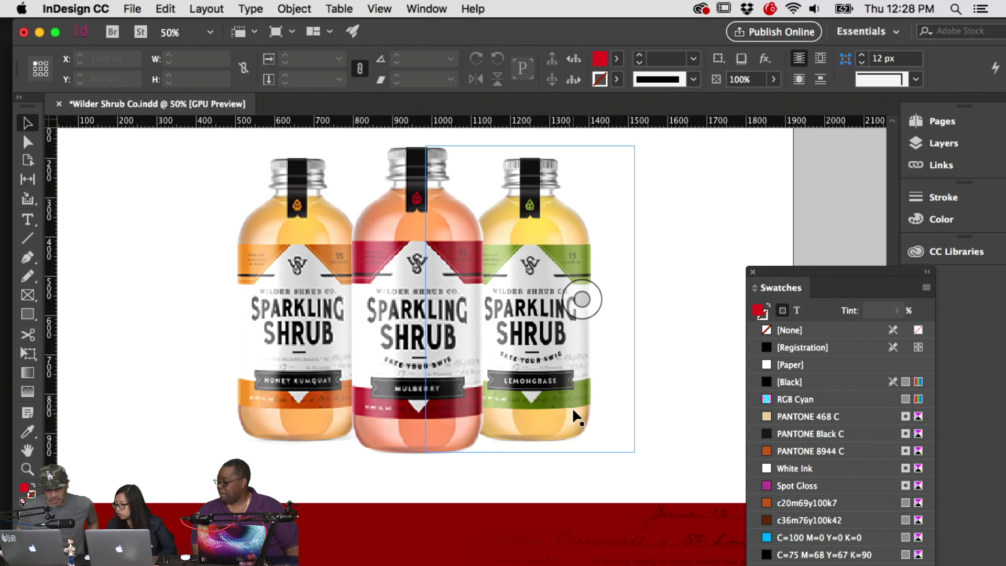
{"action": "key", "text": "super+minus"}
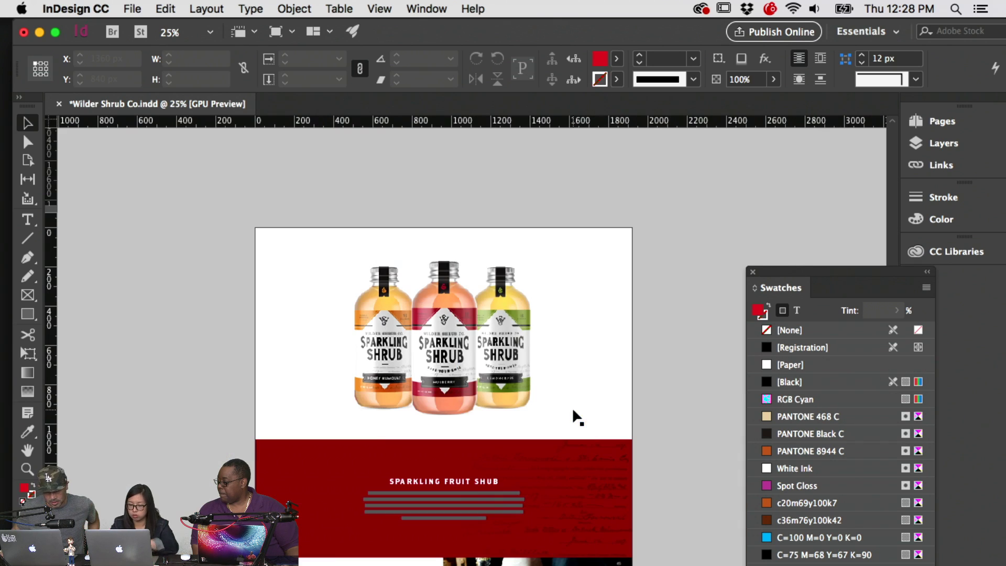
{"action": "scroll", "coordinate": [635, 442], "scroll_direction": "down", "scroll_amount": 3}
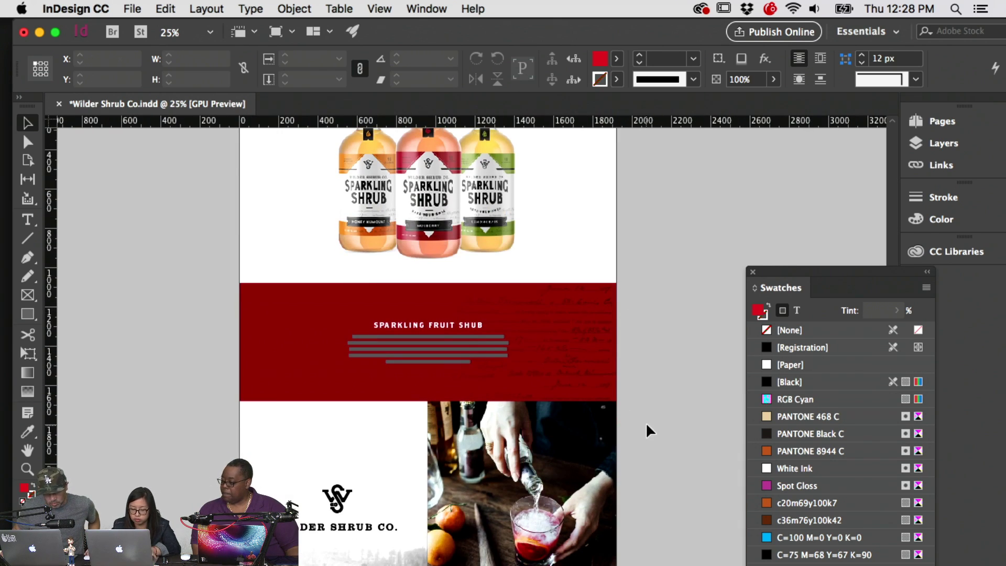
{"action": "key", "text": "super+s"}
{"action": "mouse_move", "coordinate": [648, 563]}
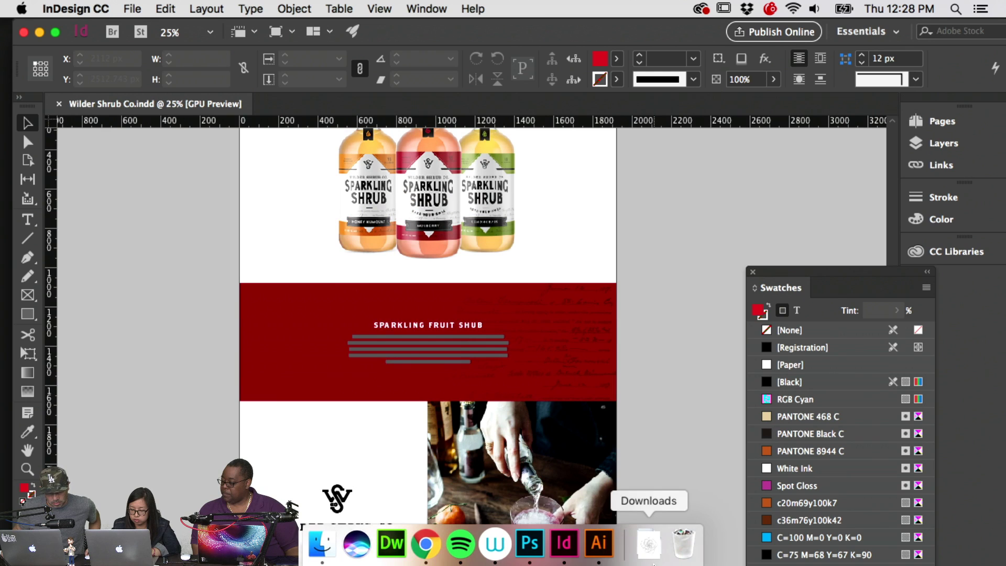
{"action": "left_click", "coordinate": [529, 543]}
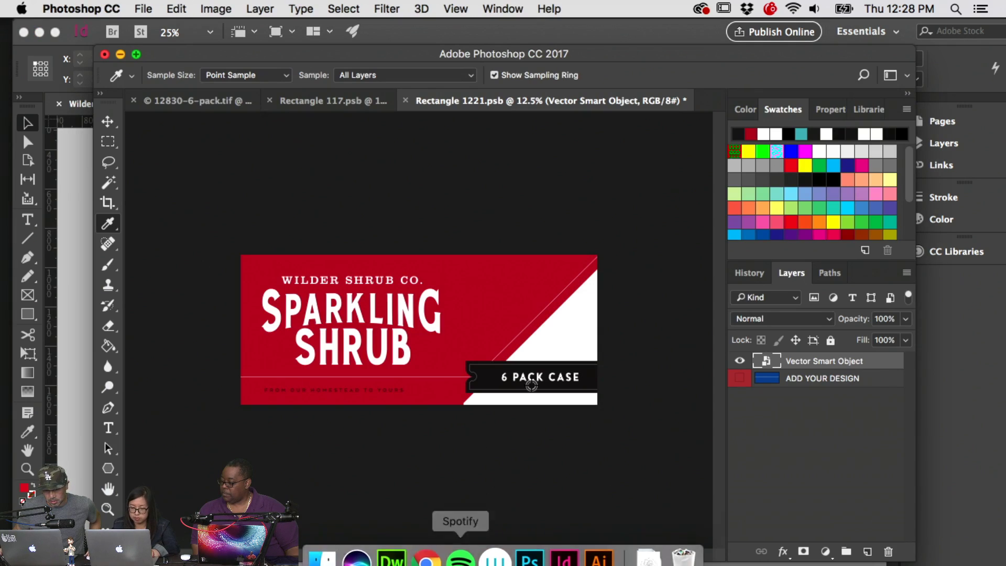
{"action": "left_click", "coordinate": [77, 172]}
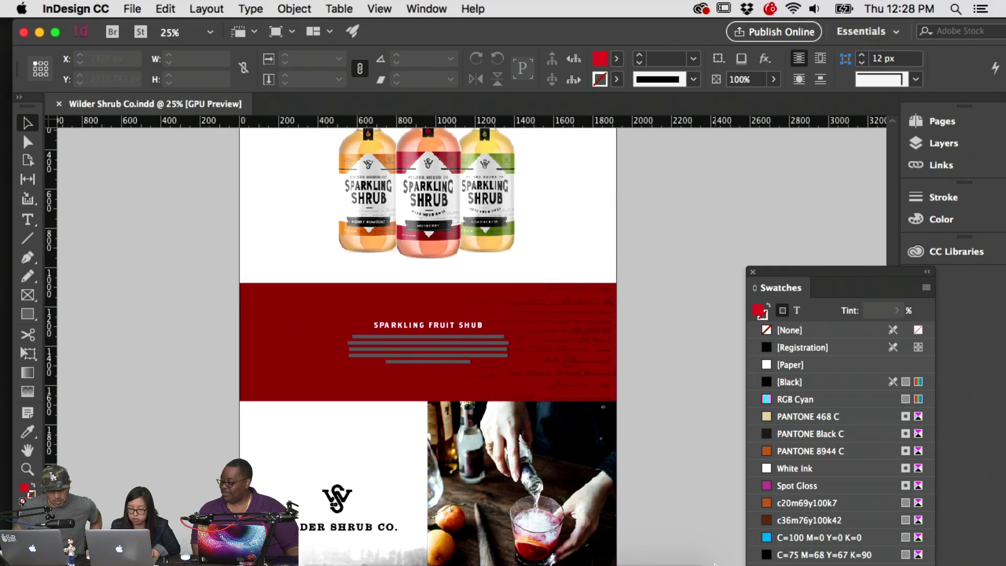
Switch to Illustrator and draw a black rectangle about 7 in wide over the scan, fitted to the panel's top, right and bottom edges
{"action": "left_click", "coordinate": [601, 542]}
{"action": "left_click_drag", "start_coordinate": [499, 331], "coordinate": [410, 237]}
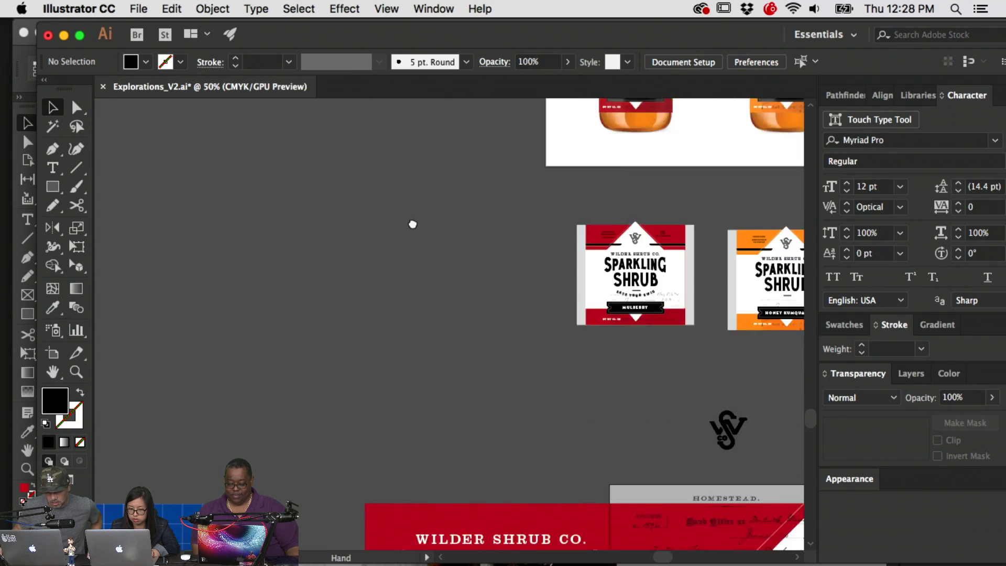
{"action": "scroll", "coordinate": [299, 321], "scroll_direction": "down", "scroll_amount": 10}
{"action": "scroll", "coordinate": [298, 321], "scroll_direction": "right", "scroll_amount": 5}
{"action": "scroll", "coordinate": [321, 226], "scroll_direction": "up", "scroll_amount": 3}
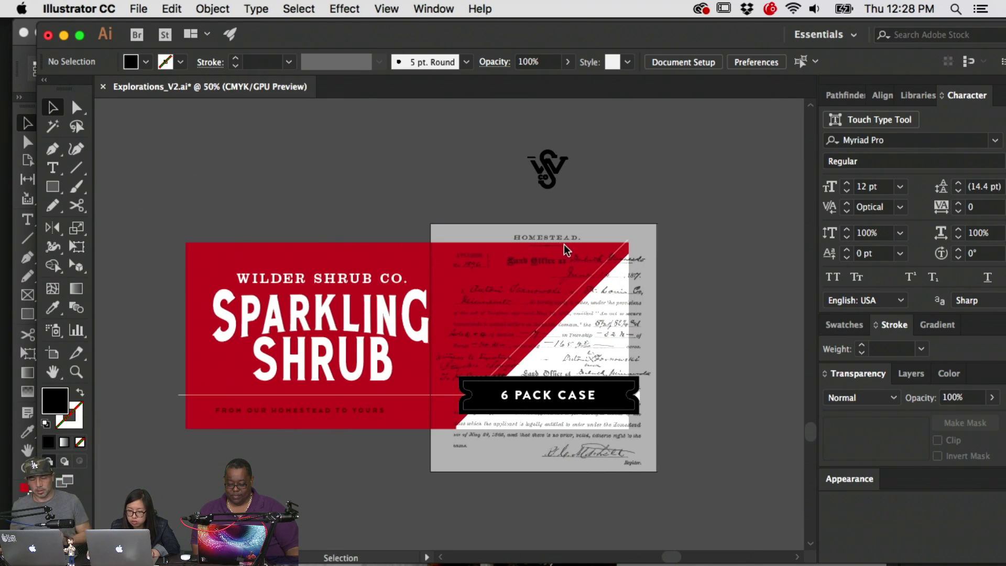
{"action": "left_click", "coordinate": [52, 186]}
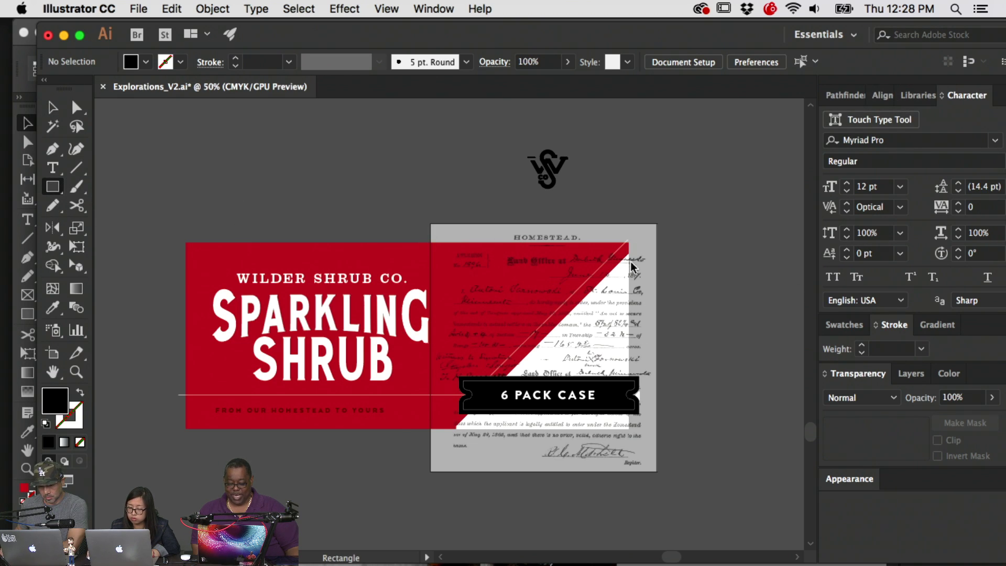
{"action": "key", "text": "v"}
{"action": "left_click", "coordinate": [556, 264]}
{"action": "left_click", "coordinate": [52, 186]}
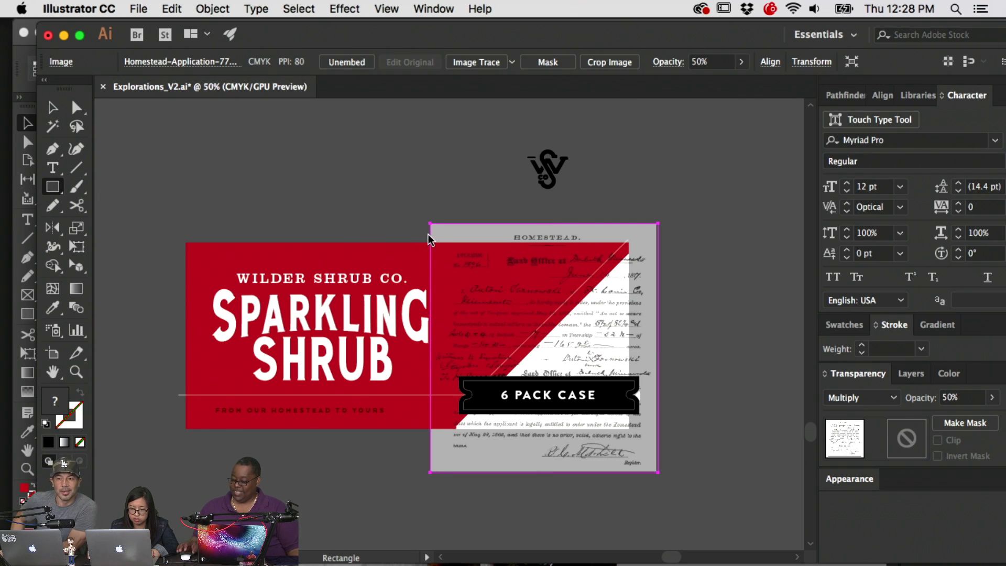
{"action": "left_click", "coordinate": [911, 373]}
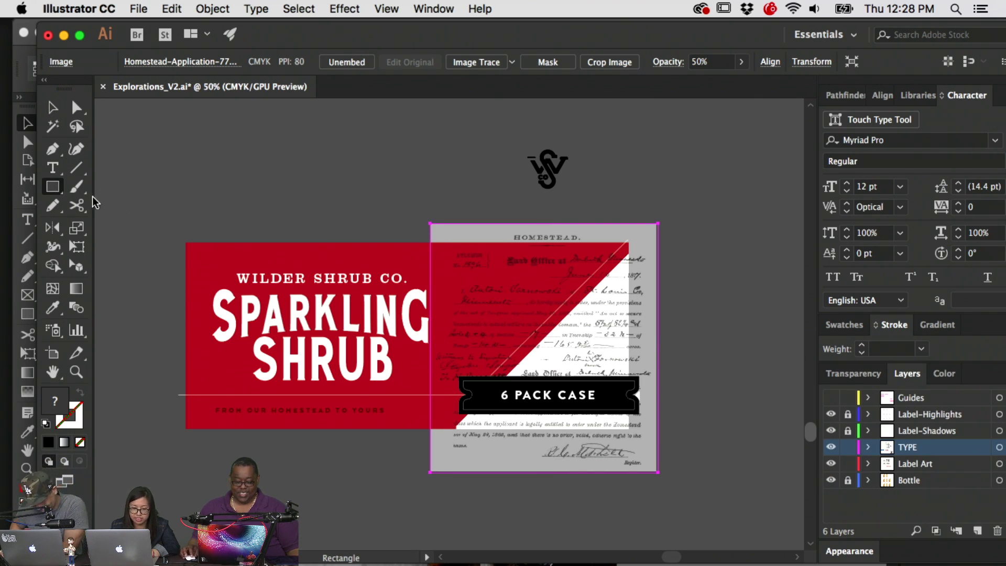
{"action": "left_click_drag", "start_coordinate": [343, 180], "coordinate": [496, 326]}
{"action": "key", "text": "v"}
{"action": "left_click_drag", "start_coordinate": [439, 202], "coordinate": [574, 270]}
{"action": "left_click_drag", "start_coordinate": [475, 390], "coordinate": [431, 429]}
Make a clipping mask from the black rectangle and the homestead scan
{"action": "left_click", "coordinate": [532, 460], "text": "shift"}
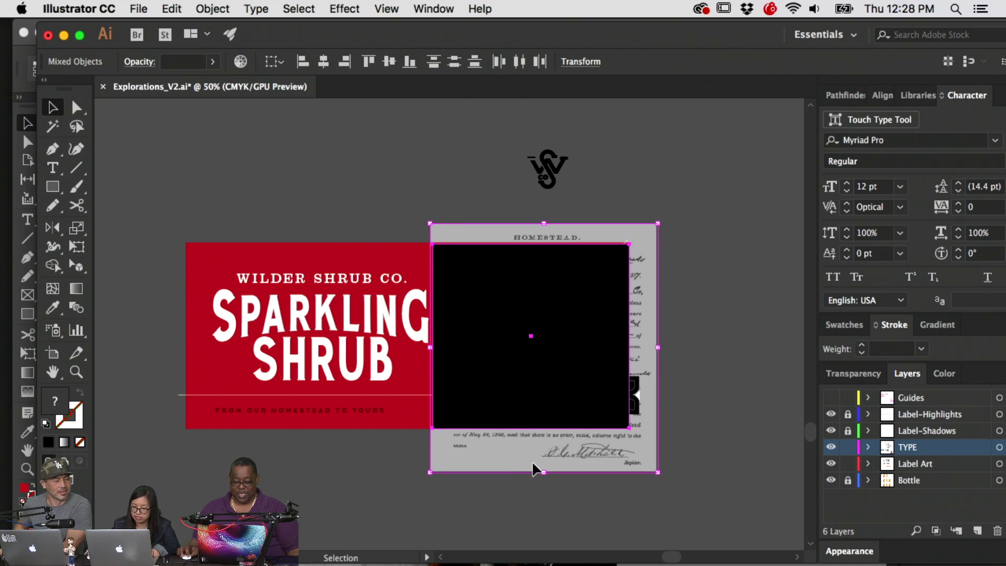
{"action": "key", "text": "super+7"}
{"action": "left_click", "coordinate": [597, 511]}
Lower the top edge of the scan's clipping mask to slightly above the 6 PACK CASE banner
{"action": "left_click", "coordinate": [503, 306]}
{"action": "key", "text": "a"}
{"action": "left_click", "coordinate": [603, 231]}
{"action": "left_click", "coordinate": [589, 244]}
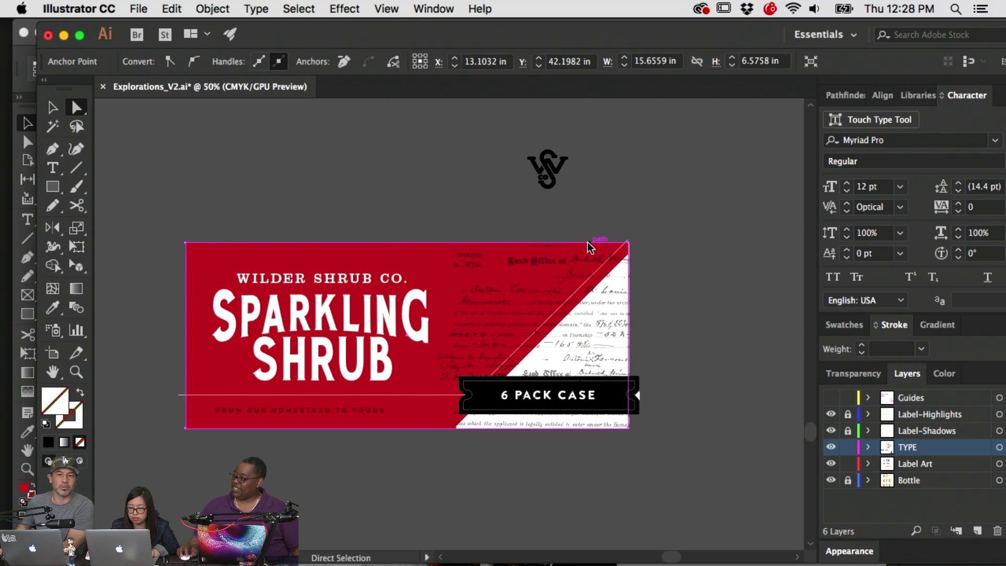
{"action": "left_click", "coordinate": [433, 244]}
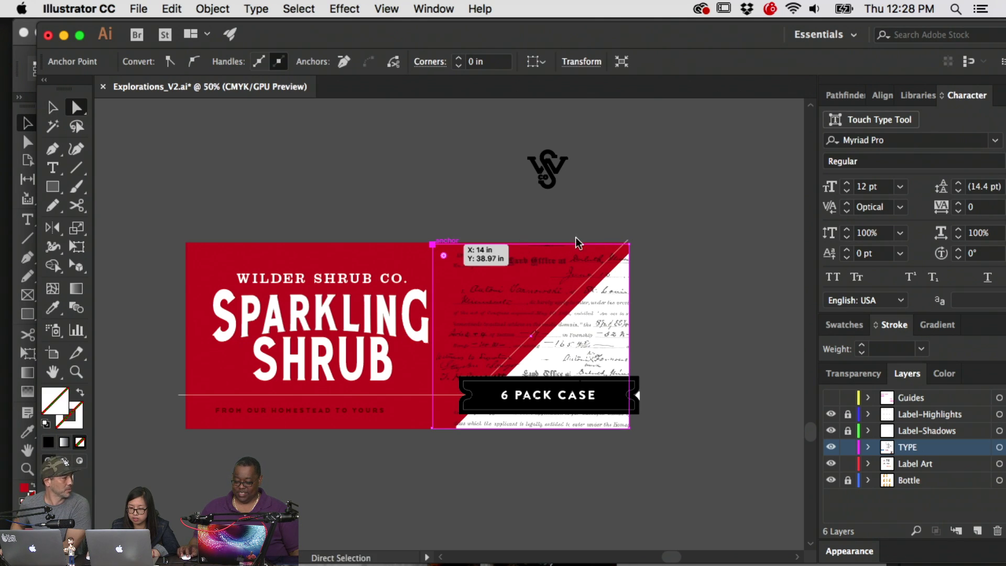
{"action": "left_click", "coordinate": [629, 244]}
{"action": "key", "text": "Down"}
{"action": "key", "text": "Down"}
{"action": "key", "text": "Down"}
{"action": "key", "text": "Down"}
{"action": "key", "text": "Down"}
{"action": "key", "text": "Down"}
{"action": "key", "text": "Down"}
{"action": "key", "text": "Down"}
{"action": "key", "text": "Down"}
{"action": "key", "text": "Down"}
{"action": "key", "text": "Down"}
{"action": "key", "text": "Down"}
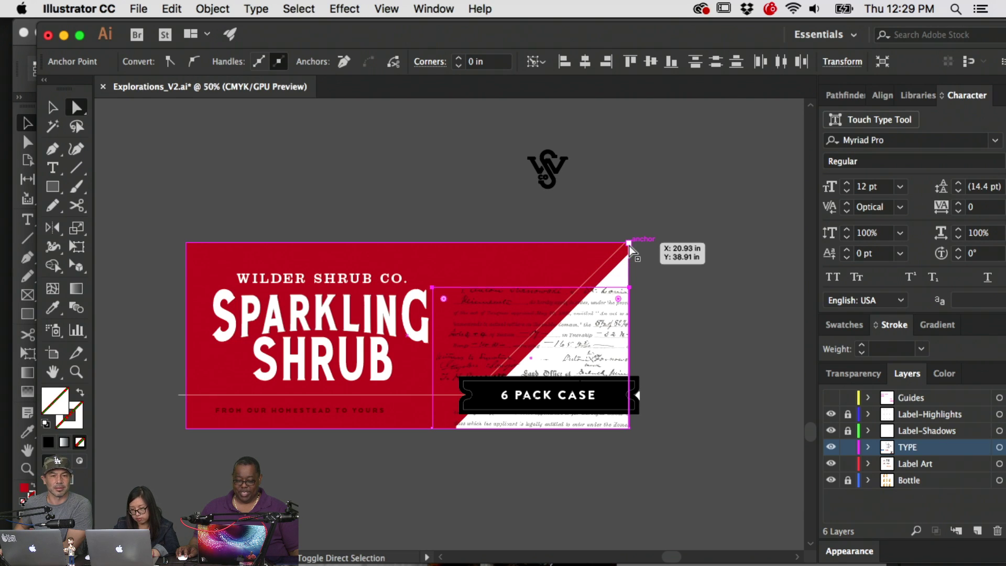
{"action": "key", "text": "Down"}
{"action": "key", "text": "Down"}
{"action": "key", "text": "Down"}
{"action": "key", "text": "Down"}
{"action": "key", "text": "Down"}
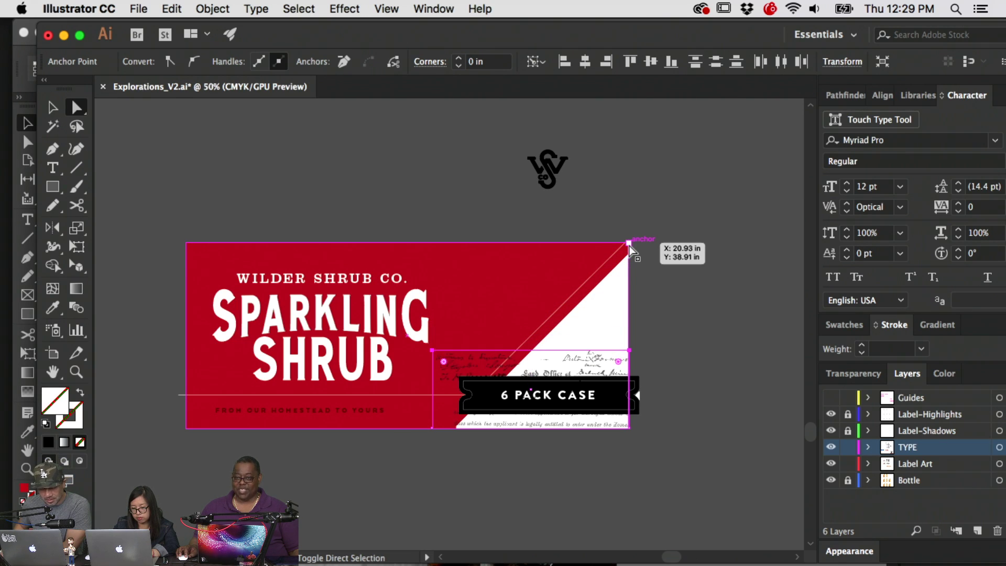
{"action": "key", "text": "v"}
Enlarge the clipped homestead scan proportionally from its lower right corner, extending it up and farther into the red area
{"action": "left_click", "coordinate": [624, 359]}
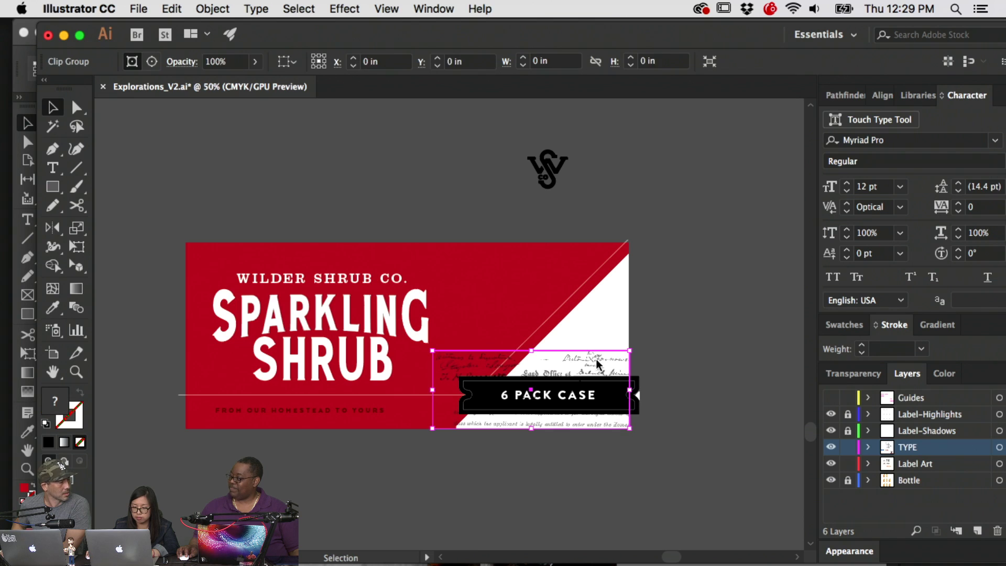
{"action": "left_click_drag", "start_coordinate": [432, 350], "coordinate": [416, 342]}
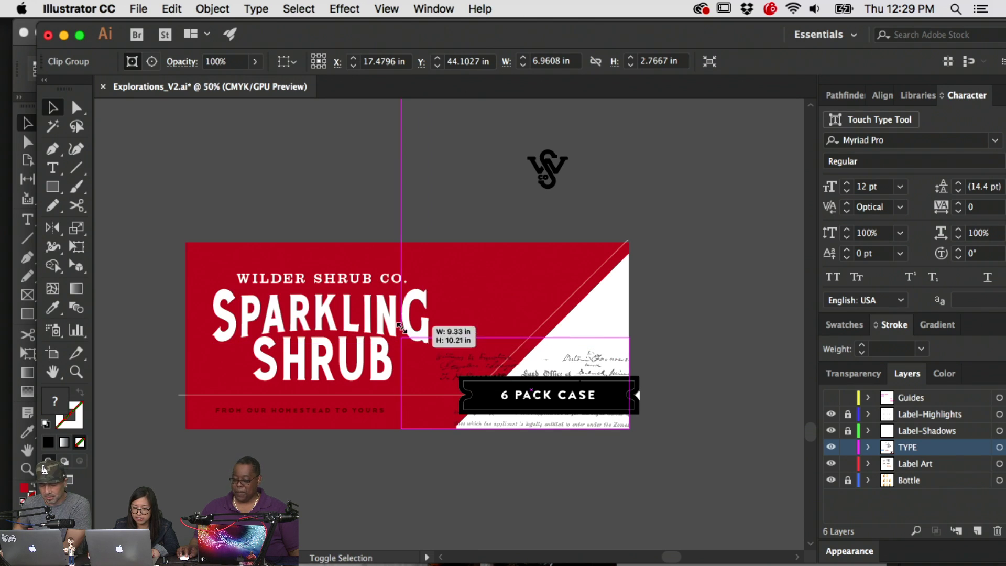
{"action": "left_click", "coordinate": [714, 306]}
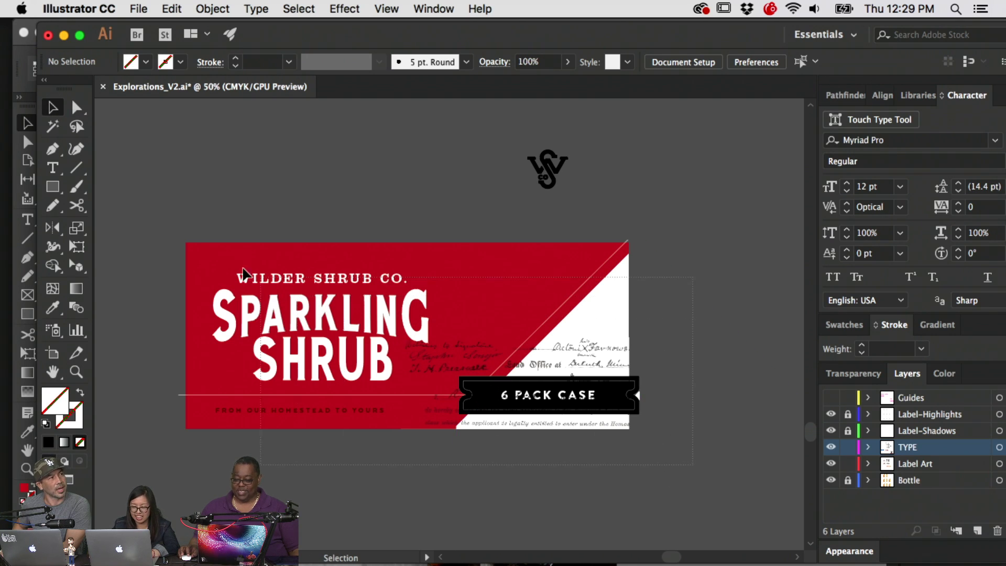
{"action": "left_click", "coordinate": [170, 240]}
{"action": "left_click", "coordinate": [221, 190]}
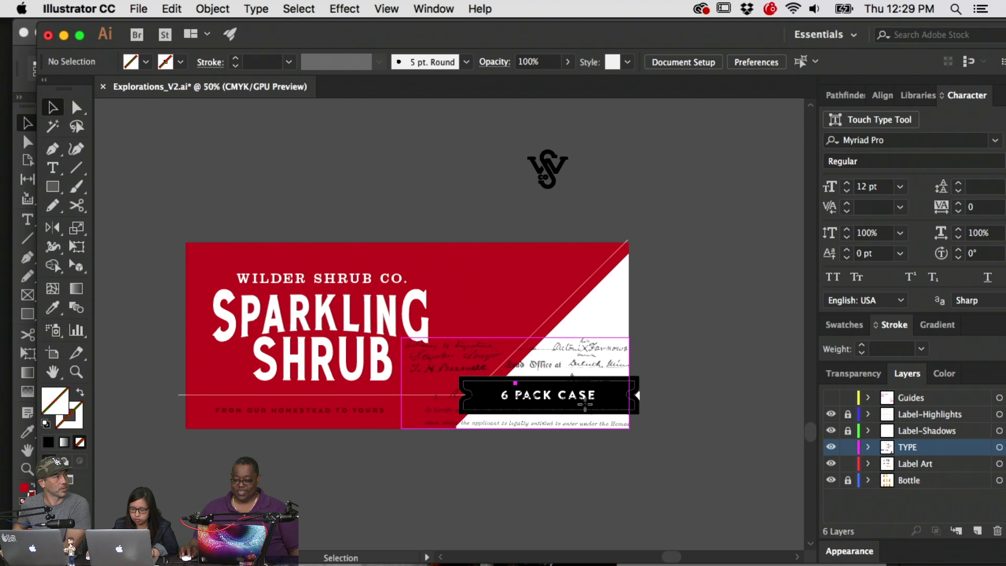
Select and copy the complete red Sparkling Shrub panel artwork, including the title, tagline, 6 PACK CASE banner and homestead scan
{"action": "left_click", "coordinate": [587, 421]}
{"action": "left_click", "coordinate": [640, 410]}
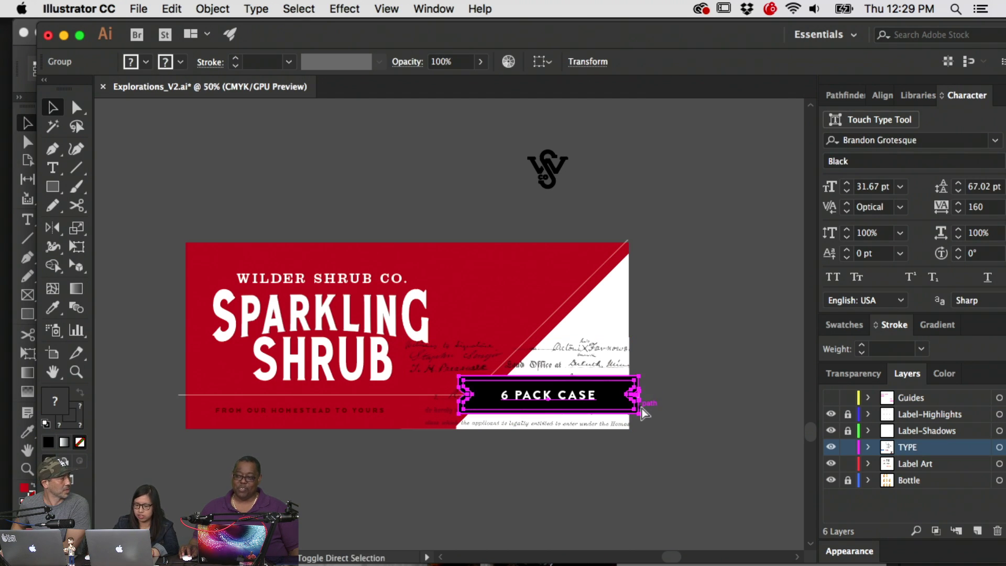
{"action": "left_click_drag", "start_coordinate": [665, 441], "coordinate": [212, 224]}
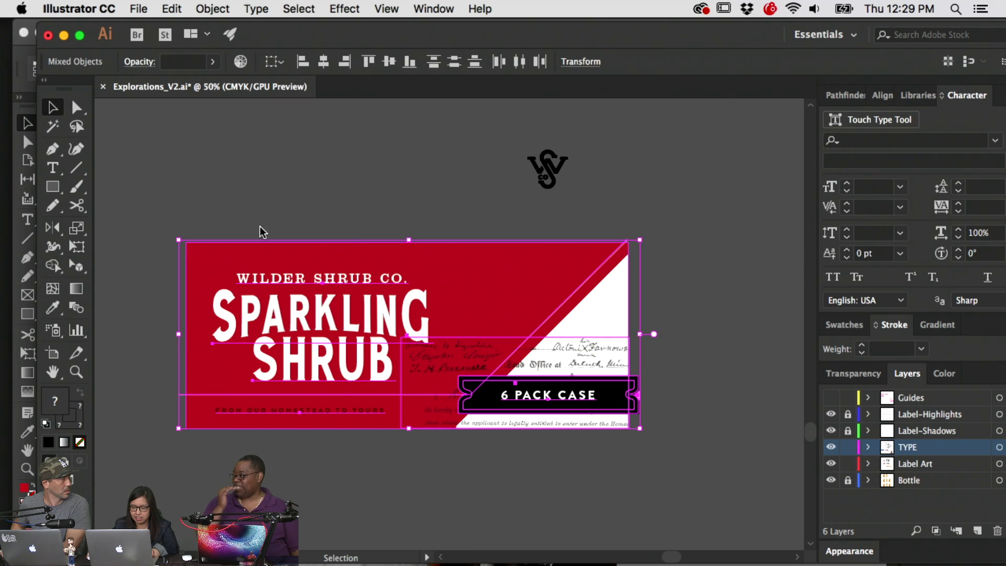
{"action": "left_click", "coordinate": [672, 437]}
{"action": "scroll", "coordinate": [479, 395], "scroll_direction": "left", "scroll_amount": 3}
{"action": "left_click_drag", "start_coordinate": [90, 241], "coordinate": [90, 241]}
{"action": "left_click", "coordinate": [752, 432]}
{"action": "left_click_drag", "start_coordinate": [752, 432], "coordinate": [211, 225]}
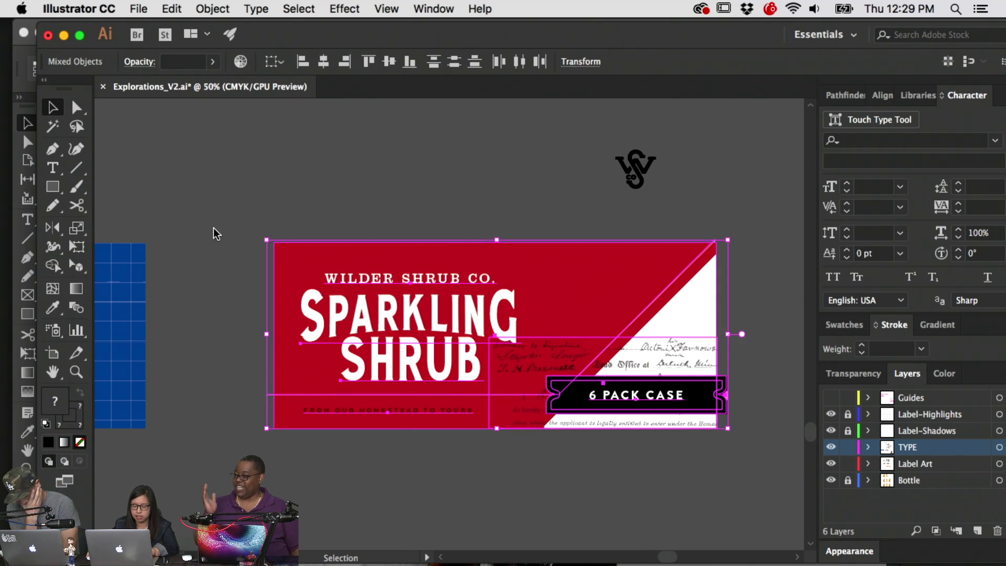
Switch to Photoshop and replace the existing Vector Smart Object in Rectangle 1221.psb with the copied artwork, pasted as a Smart Object
{"action": "mouse_move", "coordinate": [550, 560]}
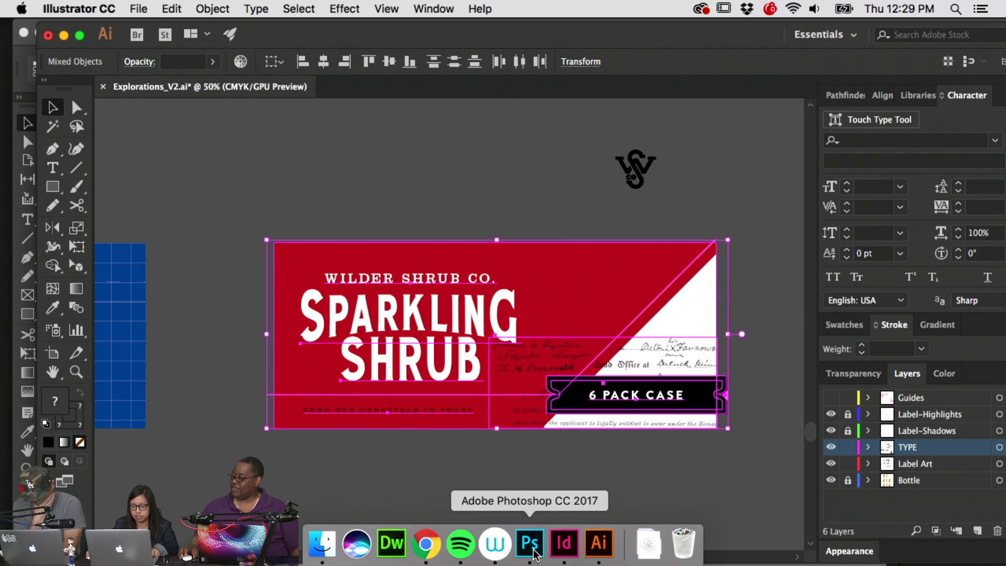
{"action": "left_click", "coordinate": [533, 550]}
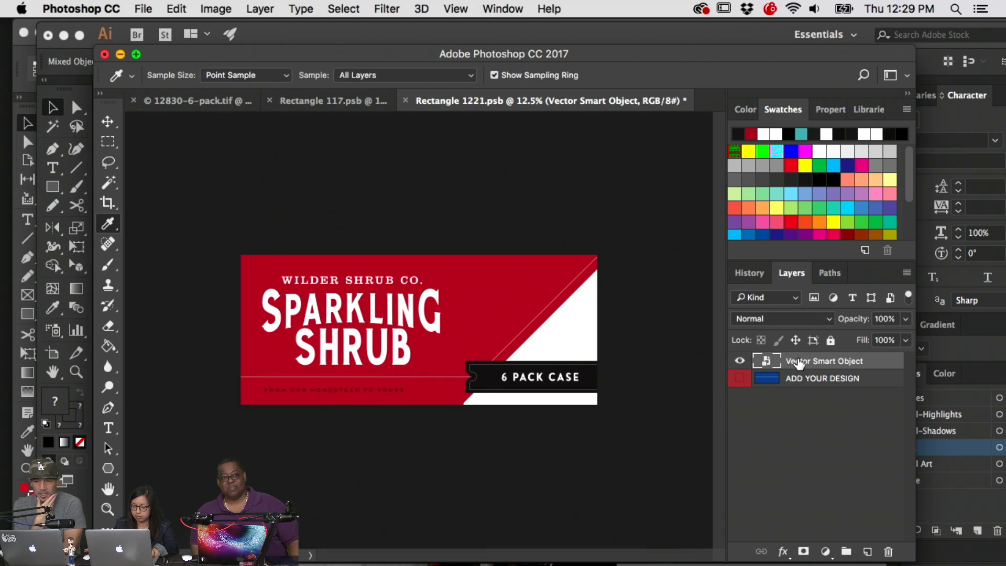
{"action": "key", "text": "Delete"}
{"action": "key", "text": "super+v"}
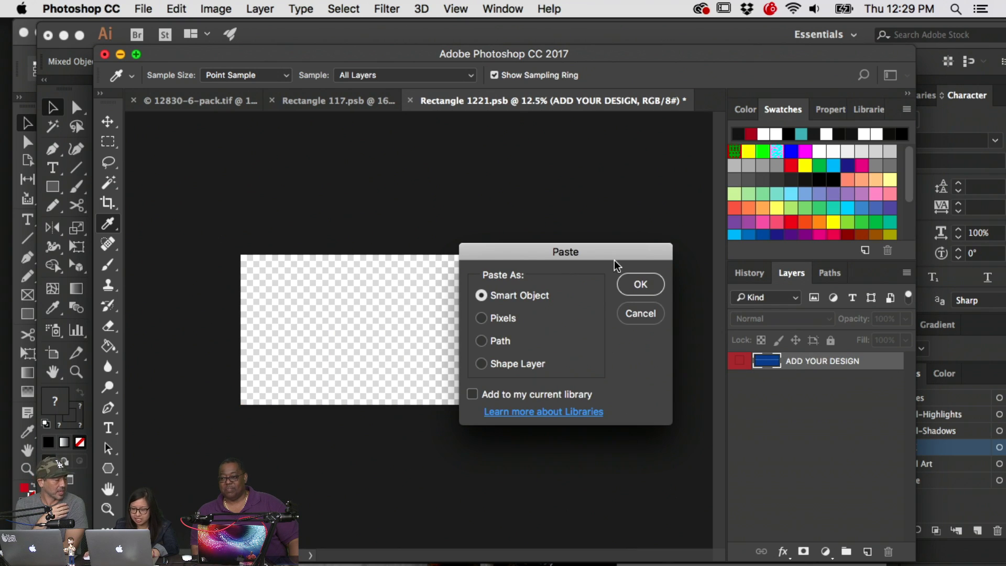
{"action": "left_click", "coordinate": [640, 284]}
Scale the pasted artwork to about 324% and position it so the red panel covers the canvas
{"action": "left_click_drag", "start_coordinate": [441, 320], "coordinate": [344, 271]}
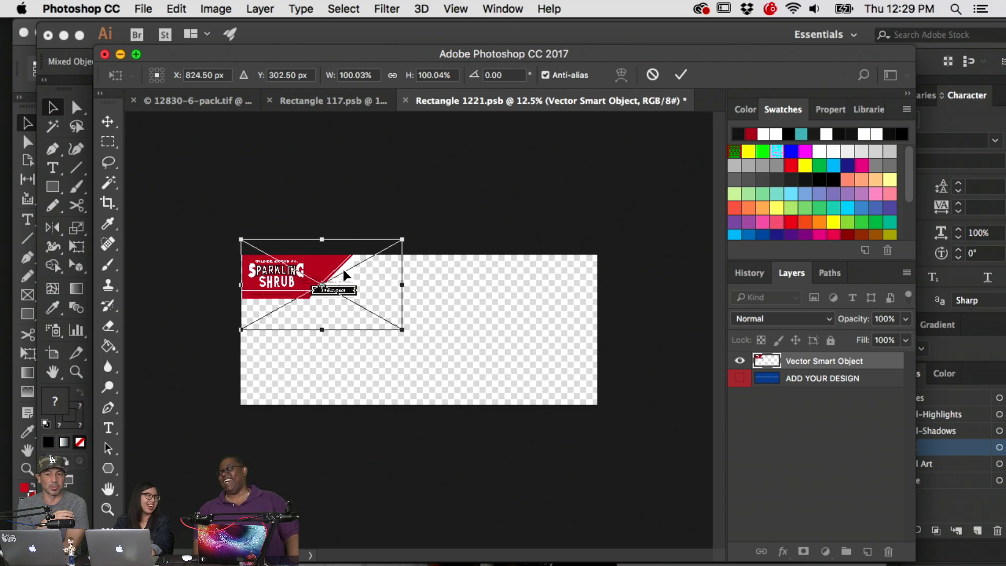
{"action": "key", "text": "Left"}
{"action": "key", "text": "Left"}
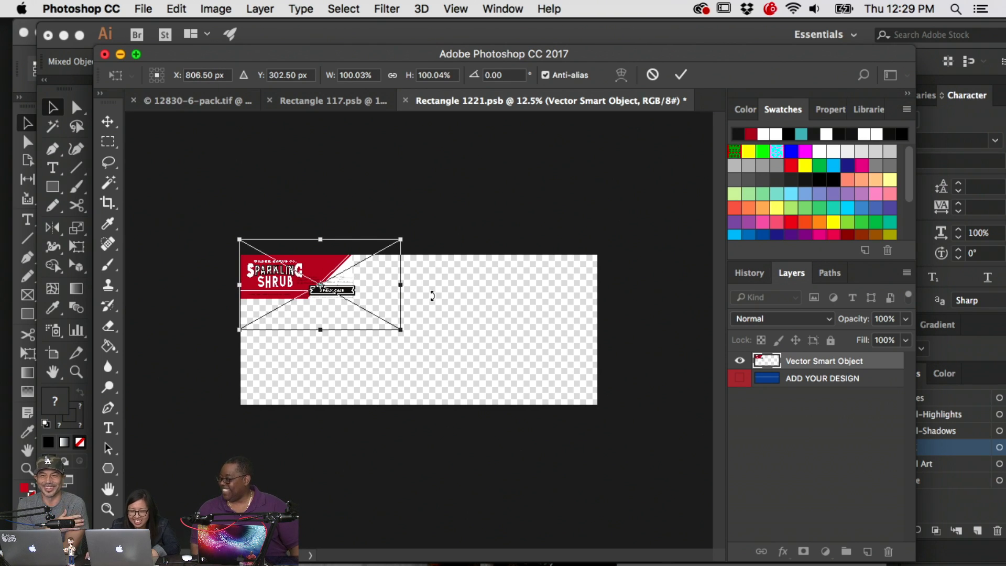
{"action": "left_click_drag", "start_coordinate": [401, 330], "coordinate": [686, 488]}
{"action": "left_click_drag", "start_coordinate": [358, 289], "coordinate": [423, 296]}
{"action": "left_click_drag", "start_coordinate": [290, 241], "coordinate": [212, 198]}
{"action": "left_click_drag", "start_coordinate": [290, 283], "coordinate": [312, 299]}
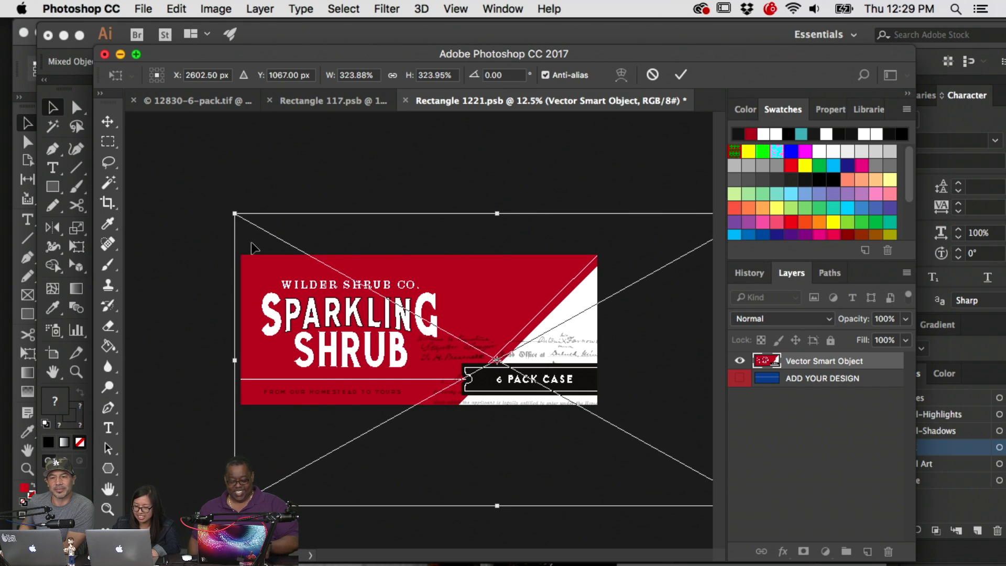
{"action": "key", "text": "Up"}
{"action": "key", "text": "Up"}
{"action": "key", "text": "Up"}
{"action": "key", "text": "Up"}
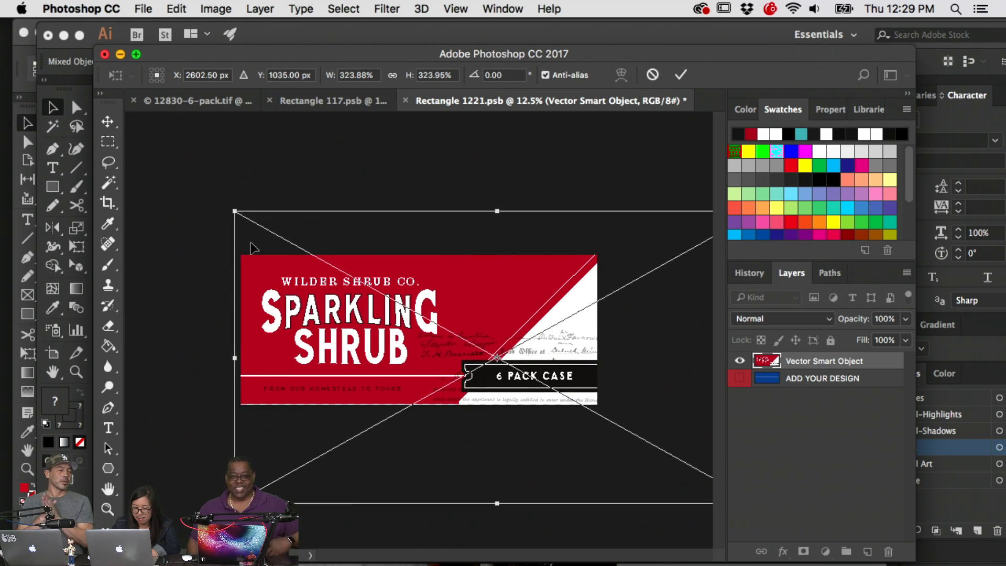
{"action": "key", "text": "Down"}
{"action": "key", "text": "Down"}
{"action": "key", "text": "Down"}
{"action": "key", "text": "Down"}
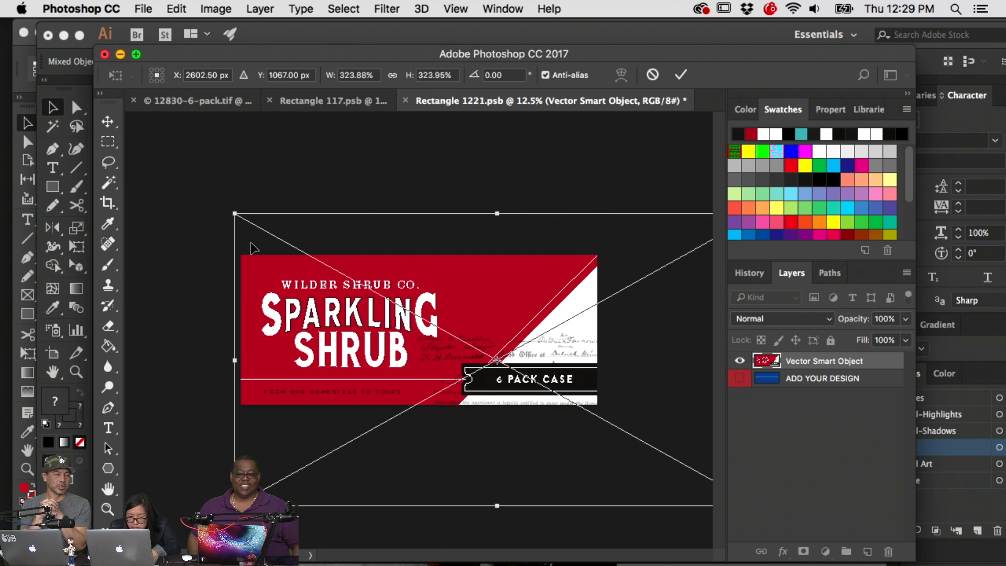
Commit the placement, then transform the artwork again to nudge it up to Y 1051 px, flush with the canvas's upper edge
{"action": "key", "text": "Return"}
{"action": "key", "text": "i"}
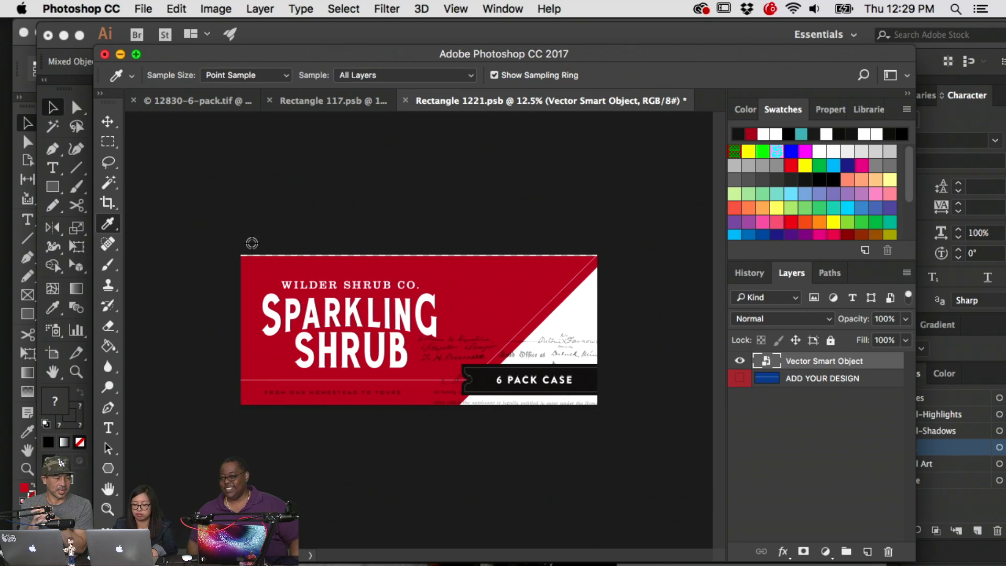
{"action": "key", "text": "ctrl+t"}
{"action": "key", "text": "Up"}
{"action": "key", "text": "Up"}
{"action": "key", "text": "Up"}
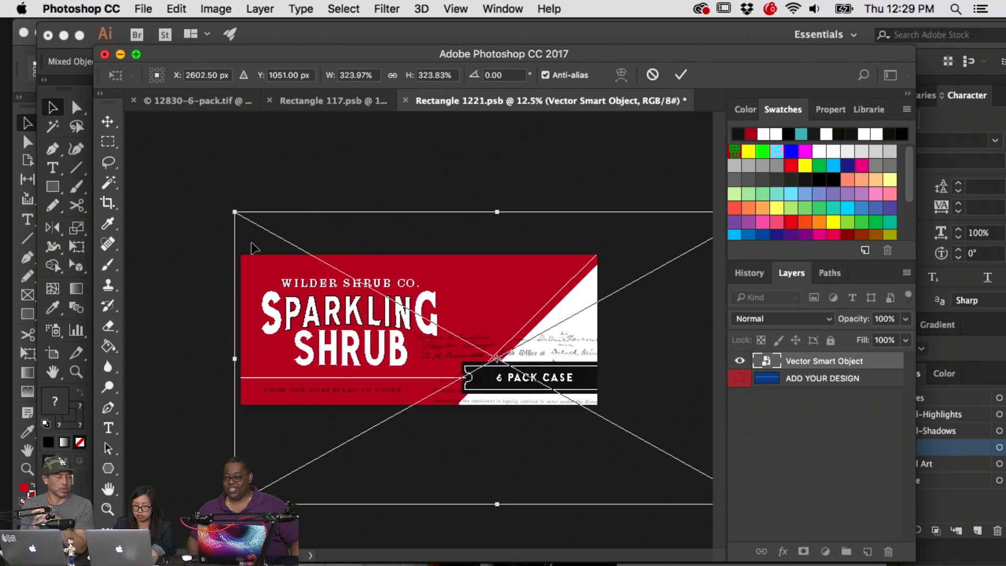
{"action": "key", "text": "Return"}
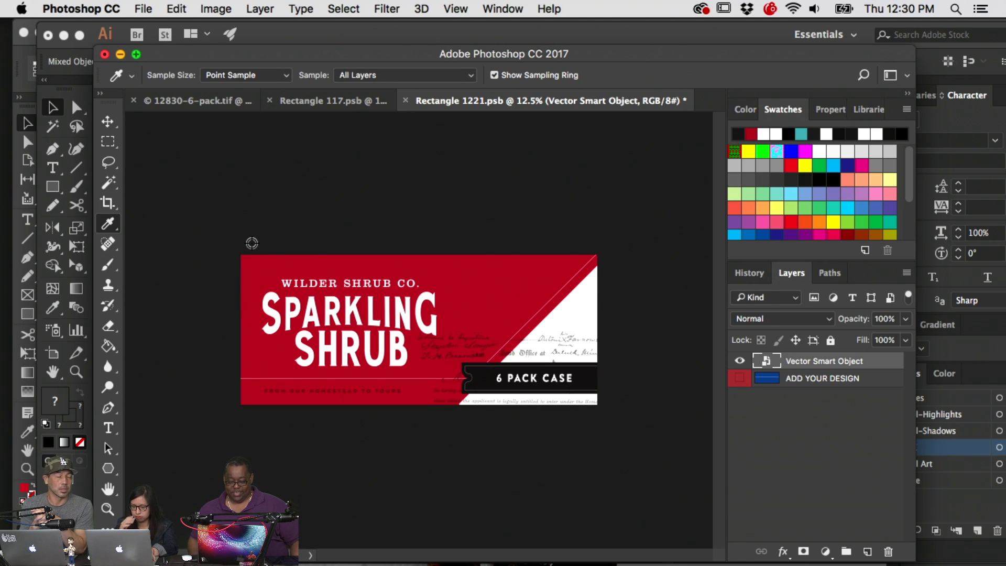
Save Rectangle 1221.psb and close Rectangle 117.psb, returning to the 12830-6-pack.tif mockup
{"action": "key", "text": "cmd+s"}
{"action": "left_click", "coordinate": [340, 101]}
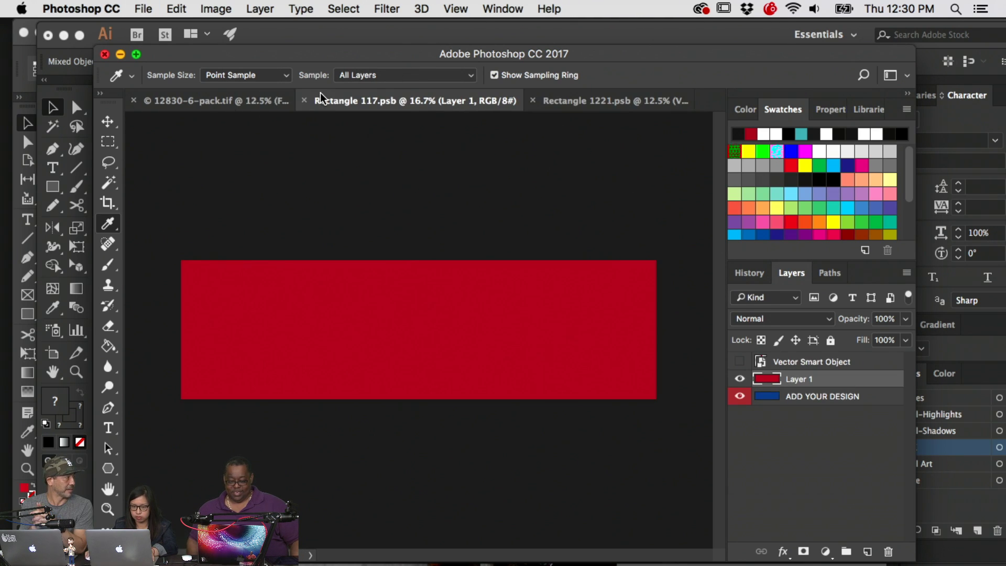
{"action": "left_click", "coordinate": [313, 101]}
{"action": "left_click", "coordinate": [254, 102]}
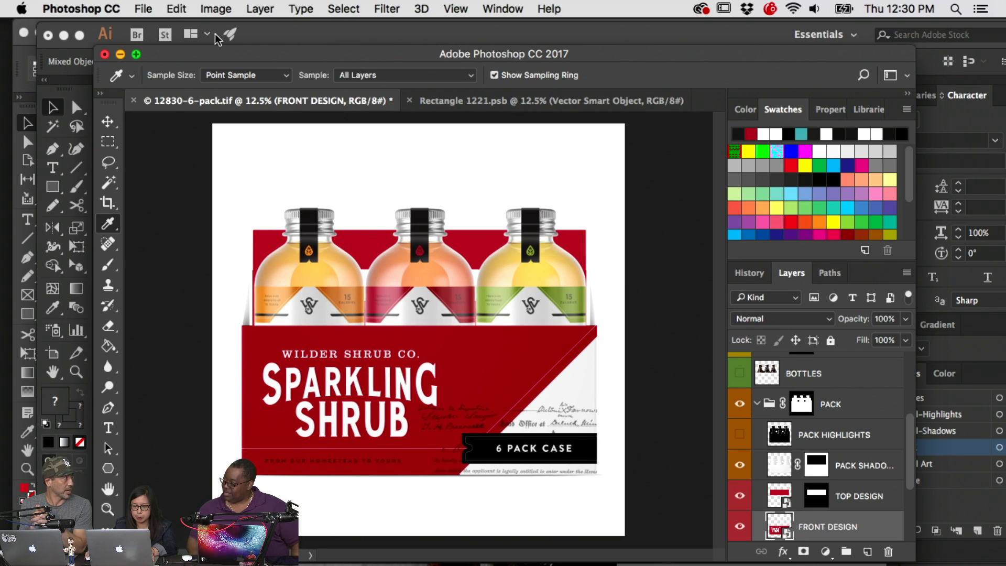
Open the Vector Smart Object of Rectangle 1221.psb for editing in Illustrator and locate the case panel artwork
{"action": "left_click", "coordinate": [545, 102]}
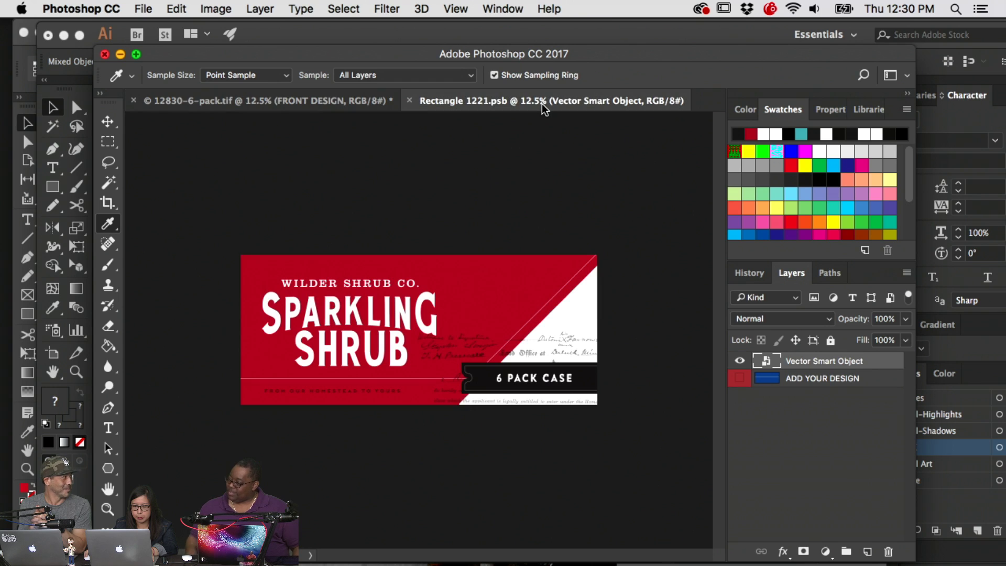
{"action": "double_click", "coordinate": [766, 361]}
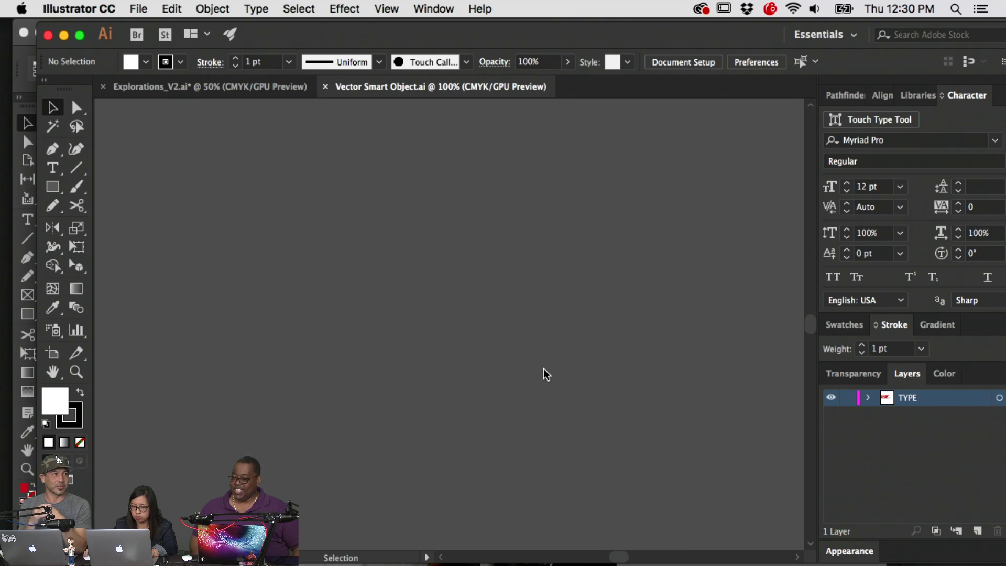
{"action": "key", "text": "super+minus"}
{"action": "key", "text": "super+minus"}
{"action": "key", "text": "super+minus"}
{"action": "key", "text": "super+minus"}
{"action": "key", "text": "super+minus"}
{"action": "key", "text": "super+minus"}
{"action": "key", "text": "super+minus"}
{"action": "key", "text": "super+minus"}
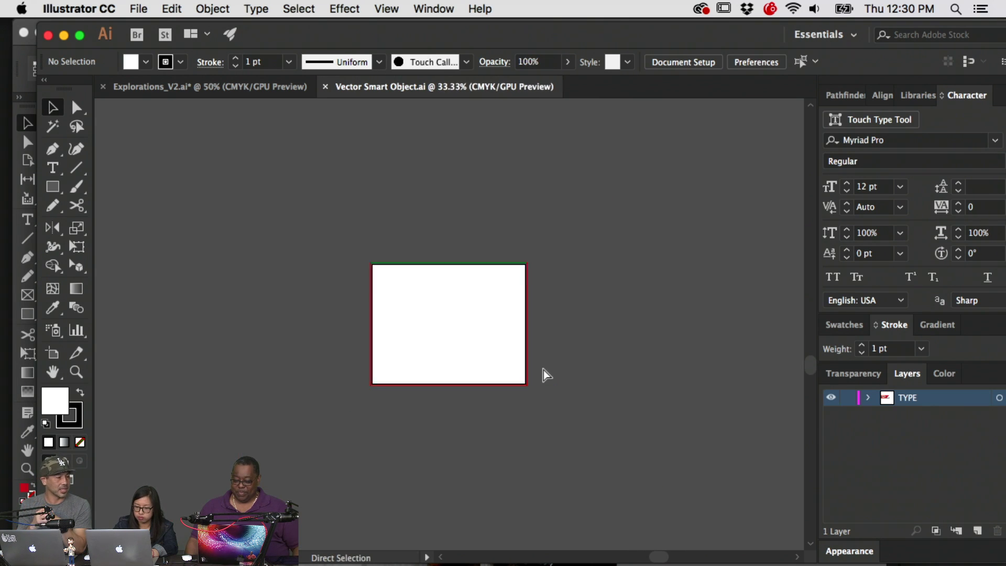
{"action": "key", "text": "super+equal"}
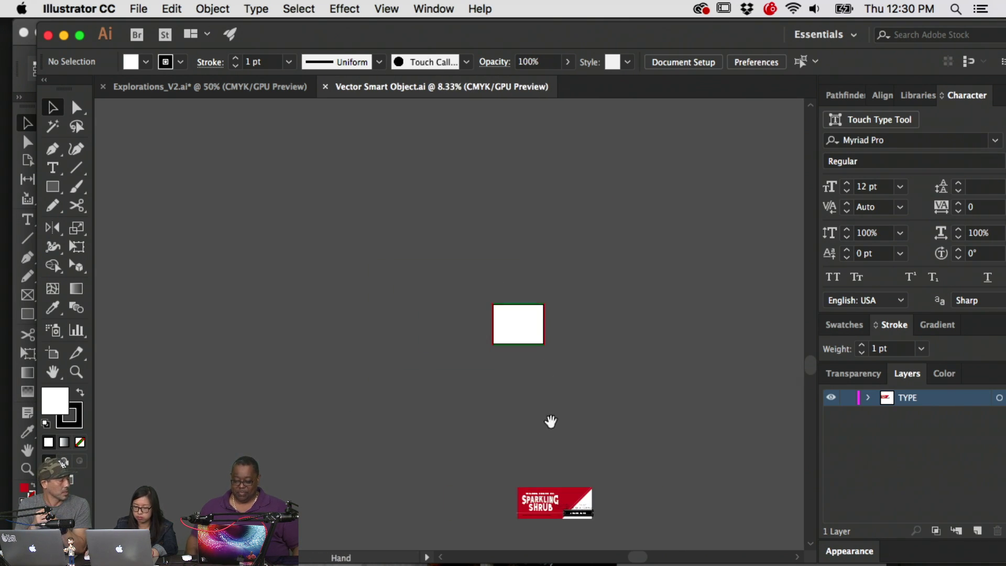
{"action": "left_click_drag", "start_coordinate": [542, 373], "coordinate": [484, 296]}
Move the grouped WILDER SHRUB CO. SPARKLING SHRUB title slightly up on the red panel
{"action": "key", "text": "super+equal"}
{"action": "key", "text": "super+equal"}
{"action": "key", "text": "super+equal"}
{"action": "key", "text": "super+equal"}
{"action": "key", "text": "plus"}
{"action": "key", "text": "space"}
{"action": "key", "text": "v"}
{"action": "left_click", "coordinate": [449, 337]}
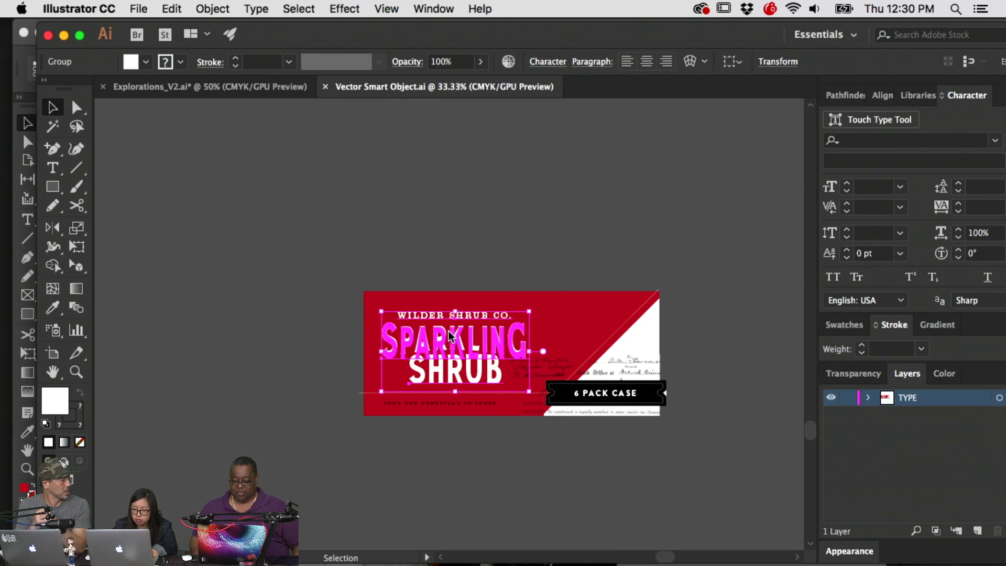
{"action": "key", "text": "super+equal"}
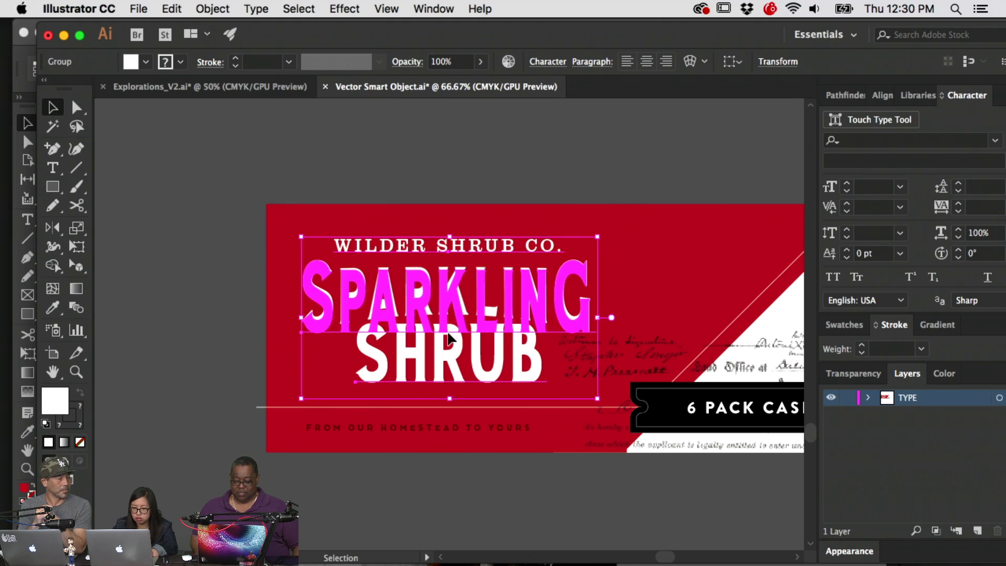
{"action": "left_click", "coordinate": [527, 486]}
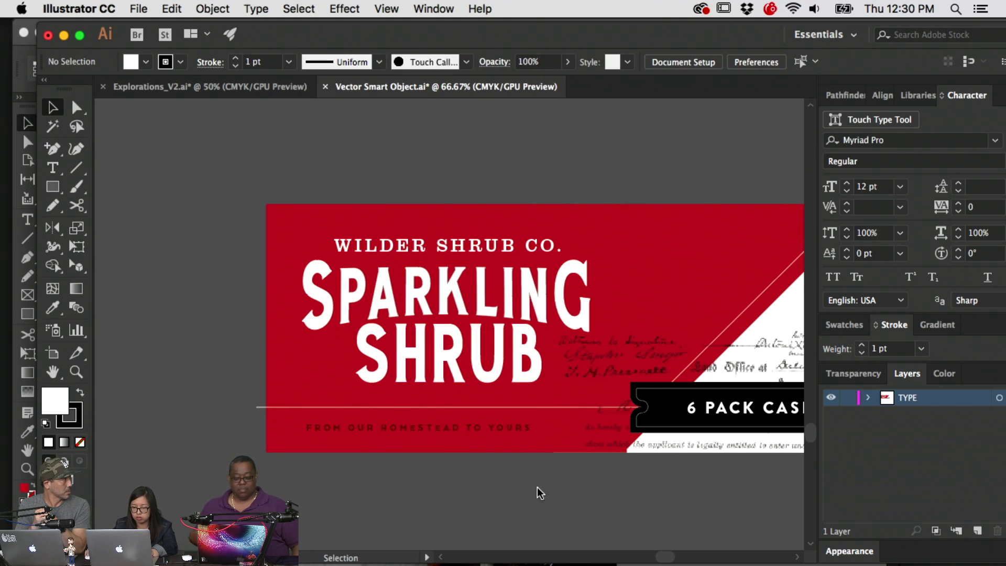
{"action": "scroll", "coordinate": [514, 482], "scroll_direction": "right", "scroll_amount": 4}
{"action": "left_click", "coordinate": [335, 259]}
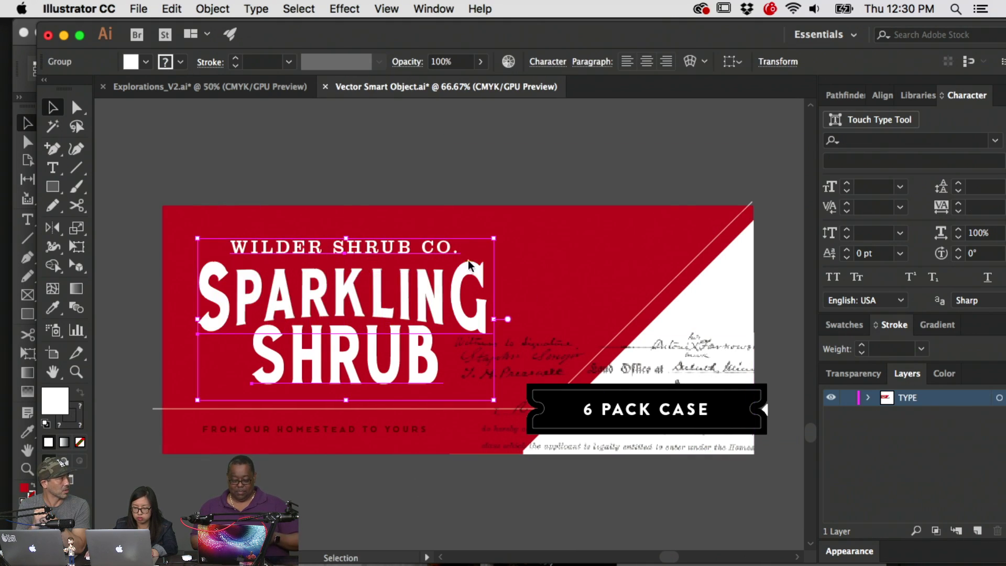
{"action": "left_click", "coordinate": [382, 494]}
Save and close Vector Smart Object.ai, then switch back to Photoshop and save the updated Rectangle 1221.psb
{"action": "key", "text": "super+s"}
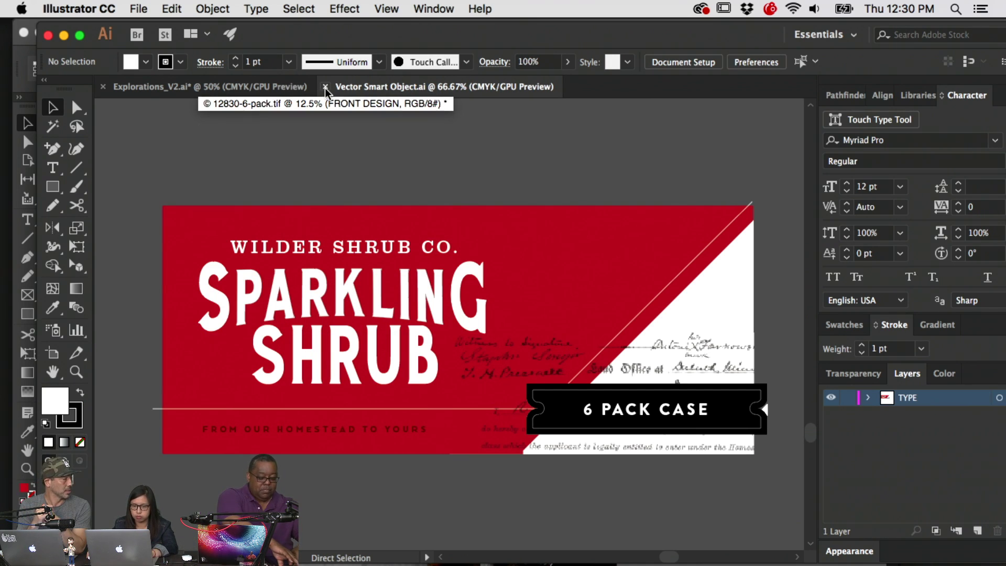
{"action": "left_click", "coordinate": [324, 87]}
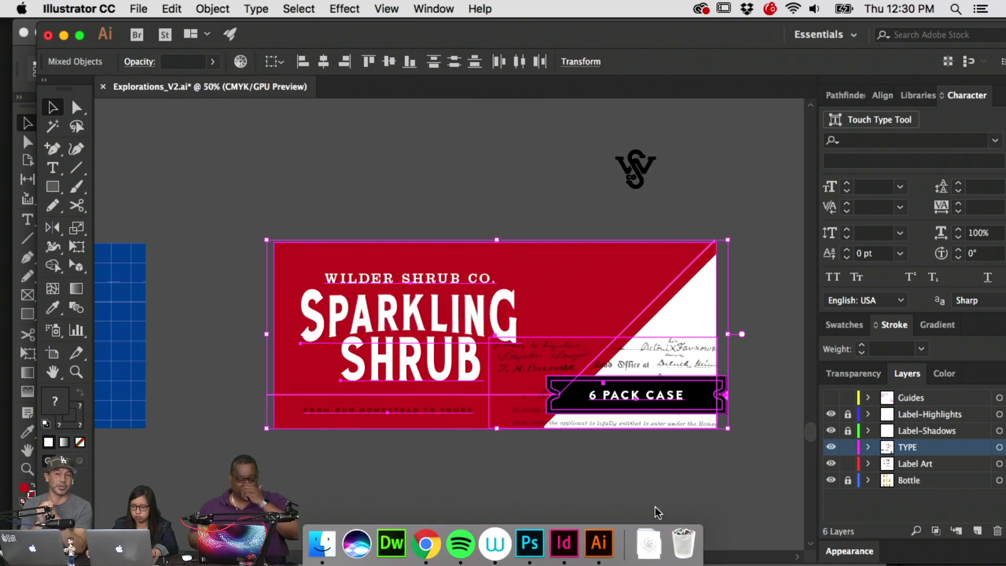
{"action": "left_click", "coordinate": [530, 544]}
{"action": "key", "text": "super+s"}
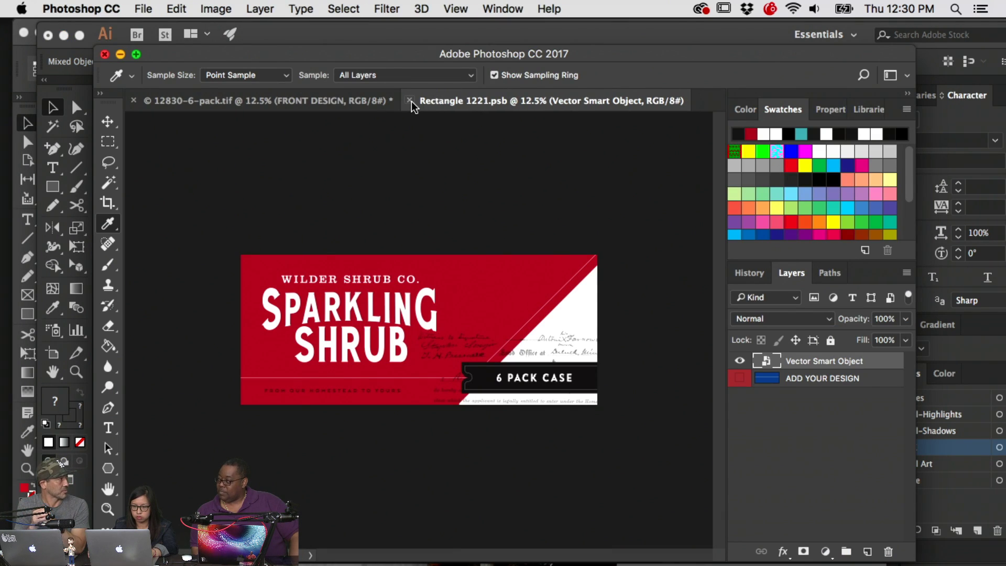
Close the Rectangle 1221.psb smart object and hide the BACKGROUND layer of the six-pack mockup
{"action": "left_click", "coordinate": [410, 102]}
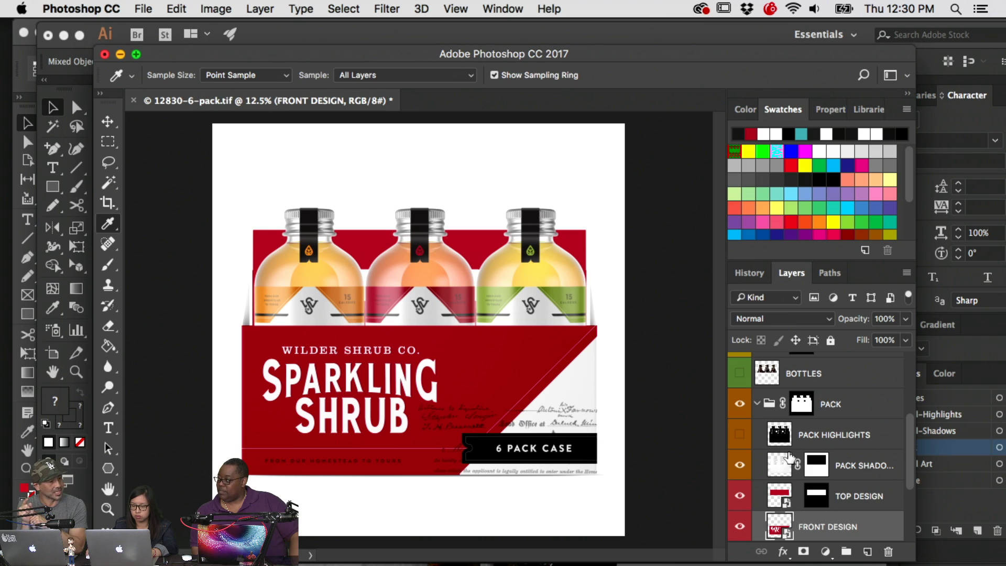
{"action": "scroll", "coordinate": [786, 455], "scroll_direction": "down", "scroll_amount": 4}
{"action": "left_click", "coordinate": [739, 526]}
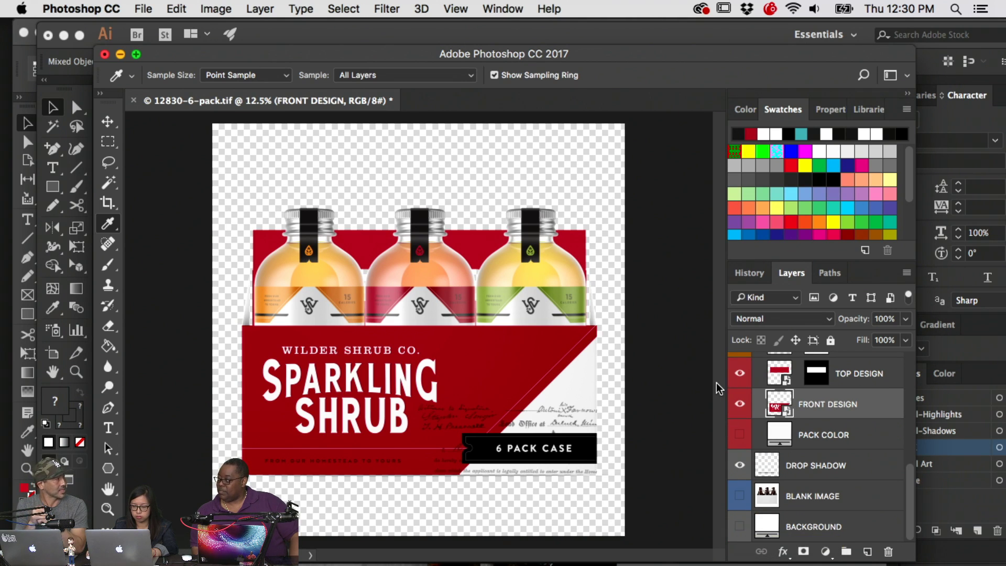
{"action": "key", "text": "super+minus"}
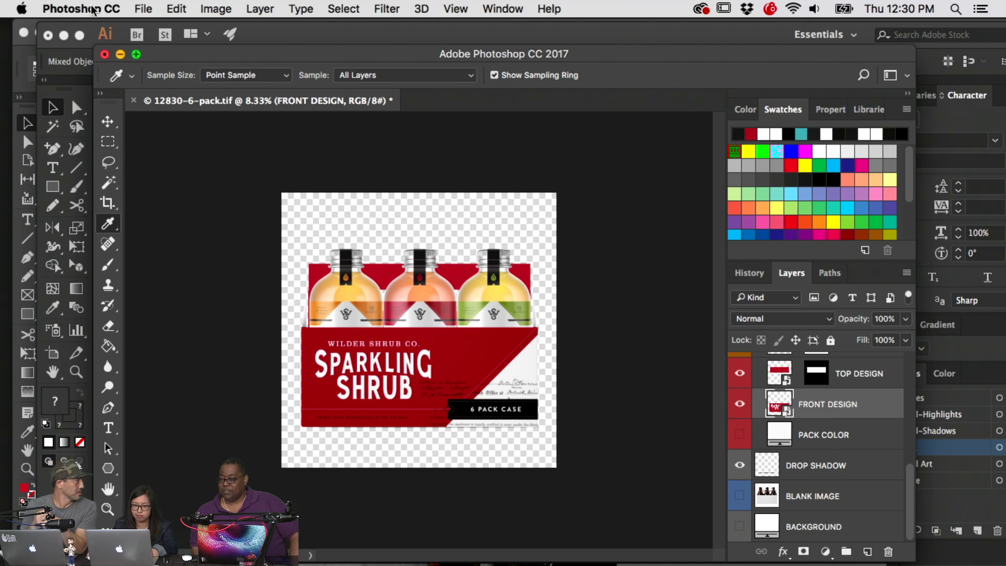
Save a copy of the six-pack mockup in PNG format as 12830-6-pack.png in the Pngs folder
{"action": "left_click", "coordinate": [143, 9]}
{"action": "left_click", "coordinate": [157, 171]}
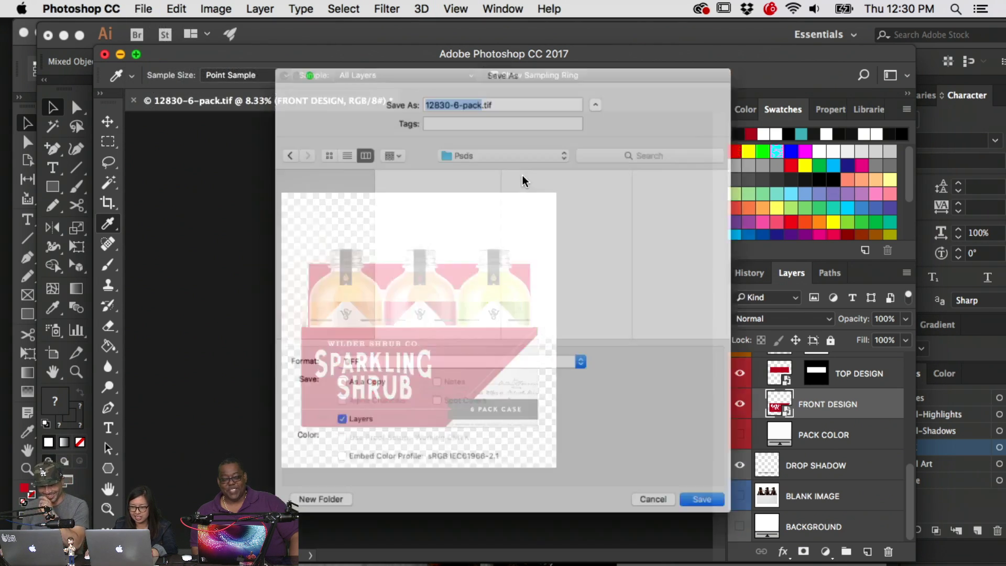
{"action": "left_click", "coordinate": [598, 151]}
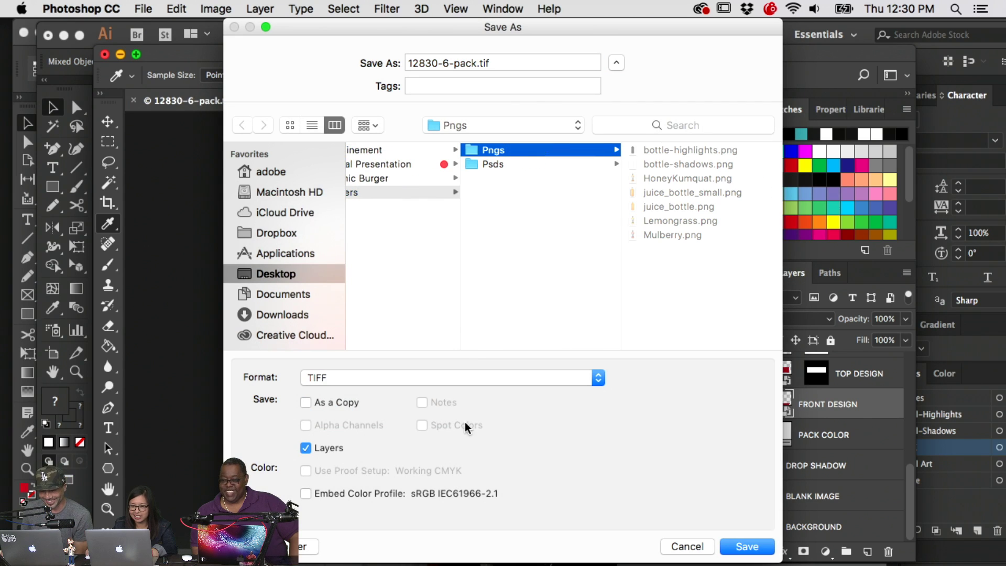
{"action": "left_click", "coordinate": [430, 384]}
{"action": "left_click", "coordinate": [381, 319]}
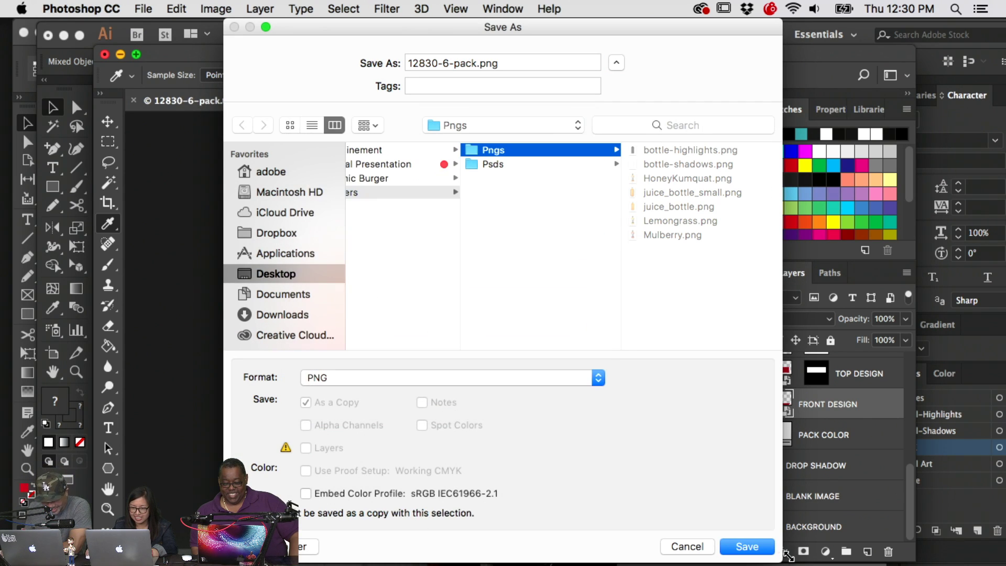
{"action": "left_click", "coordinate": [746, 547]}
{"action": "left_click", "coordinate": [553, 187]}
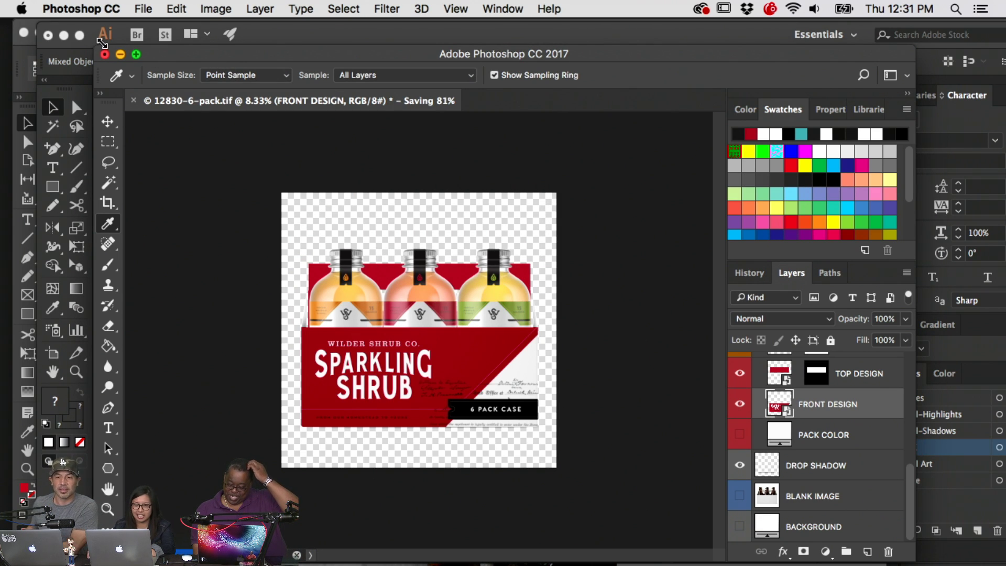
Minimize the Photoshop and Illustrator windows and, in InDesign, select the empty white frame below the bottle and wax seal images
{"action": "left_click", "coordinate": [120, 55]}
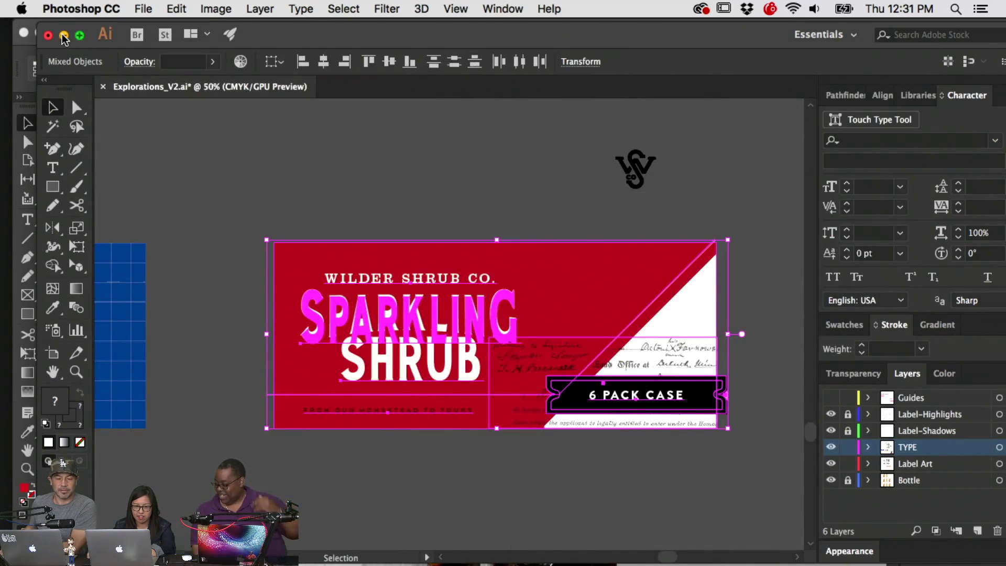
{"action": "left_click", "coordinate": [63, 35]}
{"action": "scroll", "coordinate": [691, 294], "scroll_direction": "down", "scroll_amount": 6}
{"action": "scroll", "coordinate": [686, 283], "scroll_direction": "down", "scroll_amount": 15}
{"action": "left_click", "coordinate": [449, 258]}
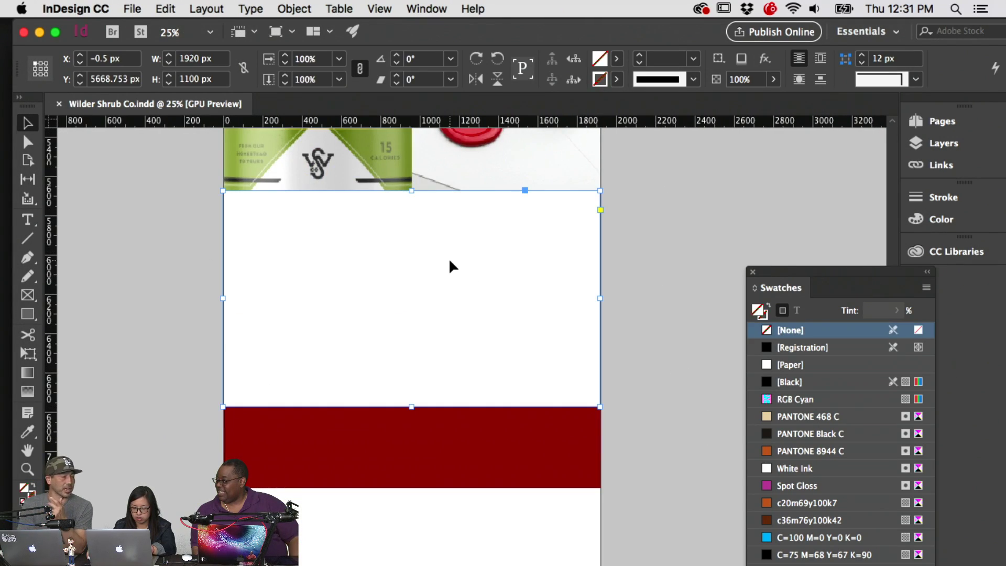
{"action": "key", "text": "super+d"}
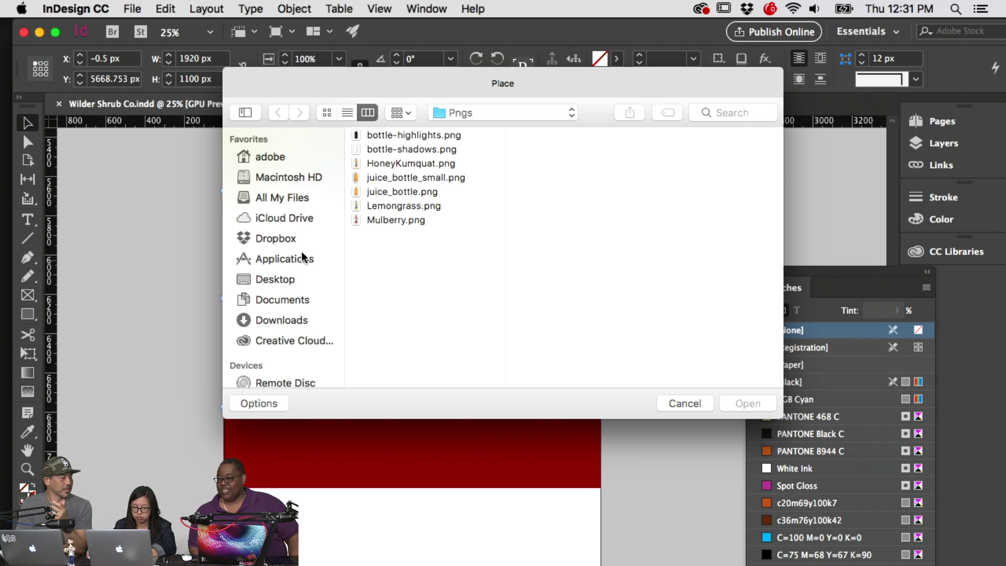
{"action": "left_click", "coordinate": [291, 281]}
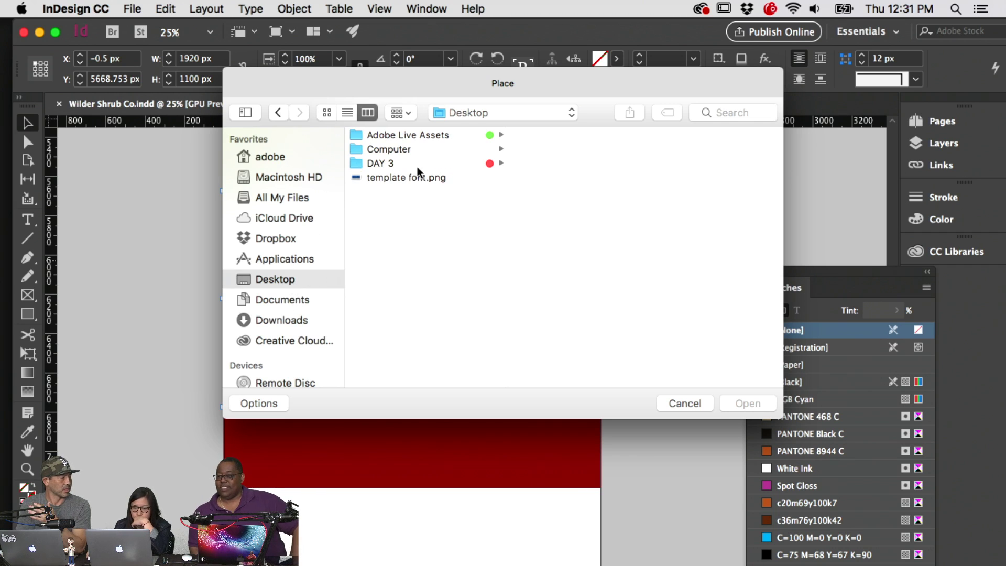
{"action": "left_click", "coordinate": [419, 163]}
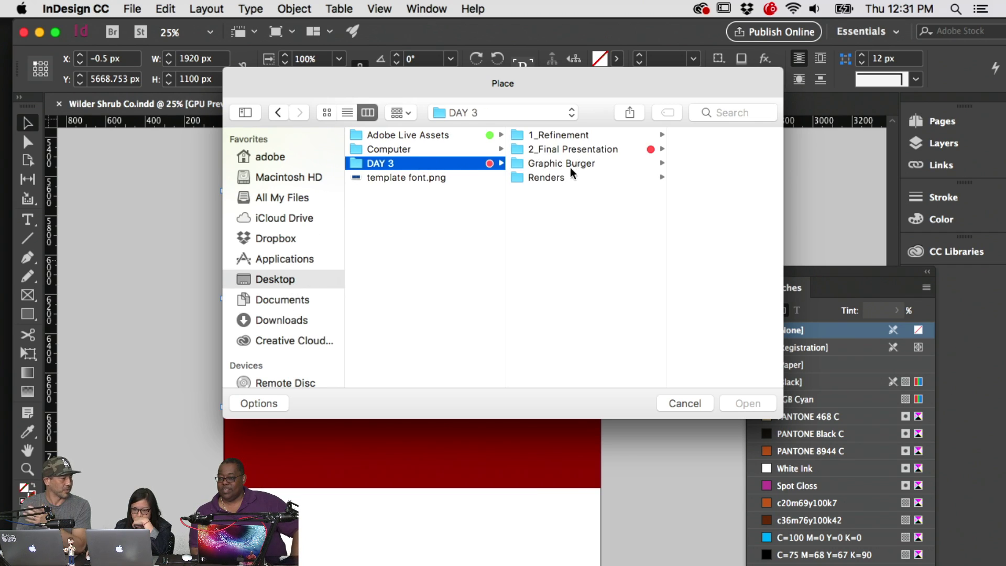
{"action": "left_click", "coordinate": [564, 175]}
{"action": "left_click", "coordinate": [680, 151]}
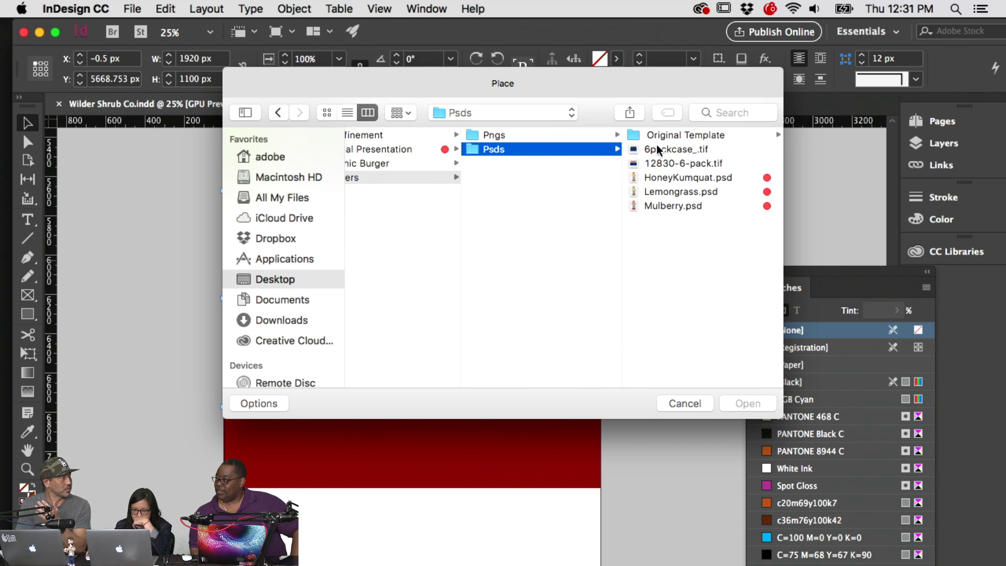
{"action": "left_click", "coordinate": [542, 136]}
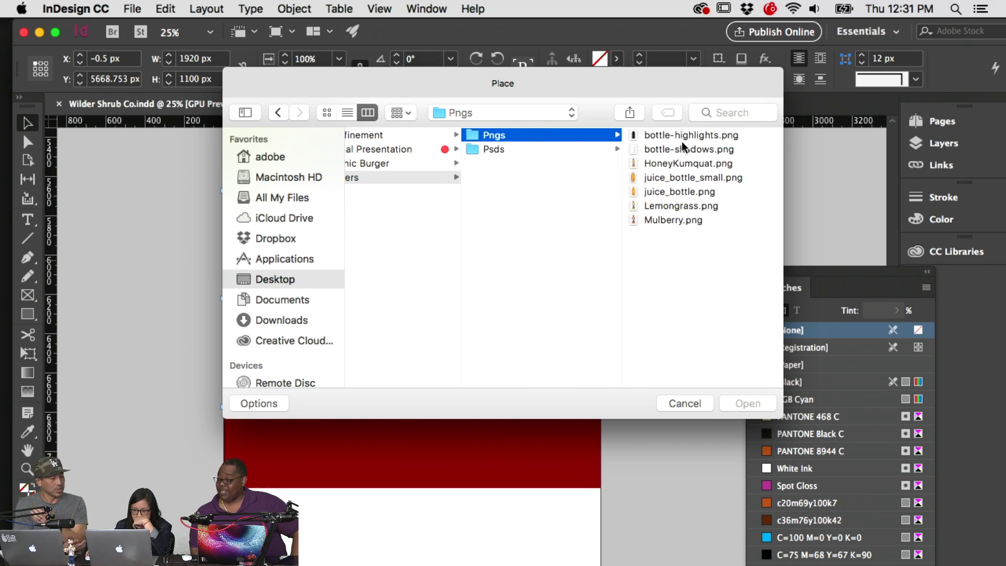
{"action": "left_click", "coordinate": [672, 402]}
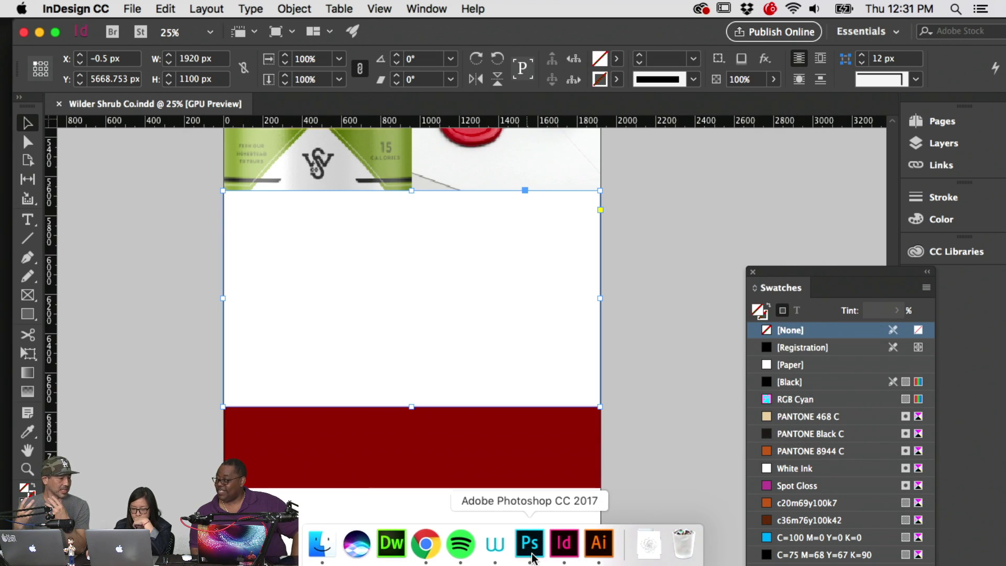
Switch to Photoshop and check the Pngs folder for the exported six-pack file without saving again
{"action": "left_click", "coordinate": [531, 558]}
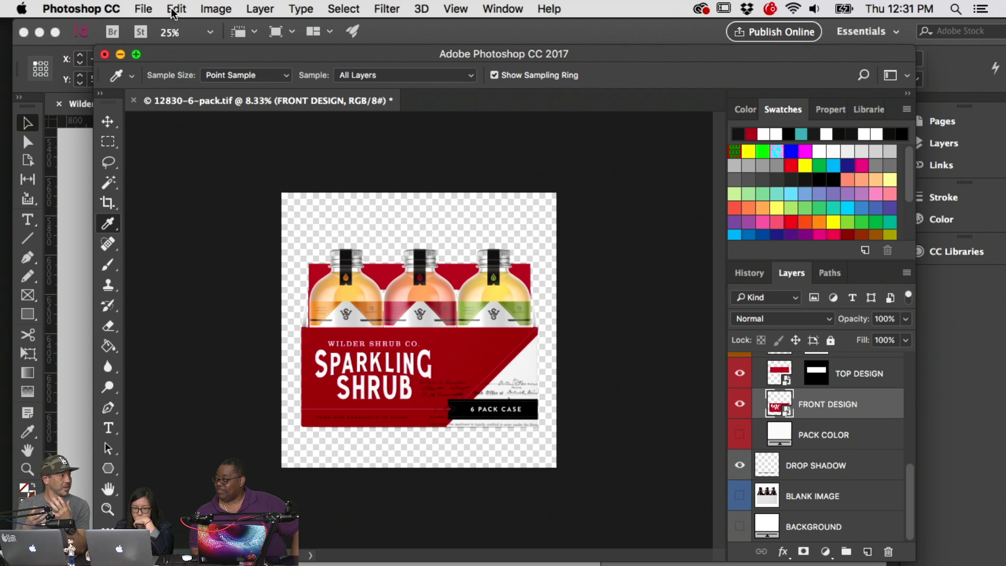
{"action": "left_click", "coordinate": [141, 9]}
{"action": "left_click", "coordinate": [168, 173]}
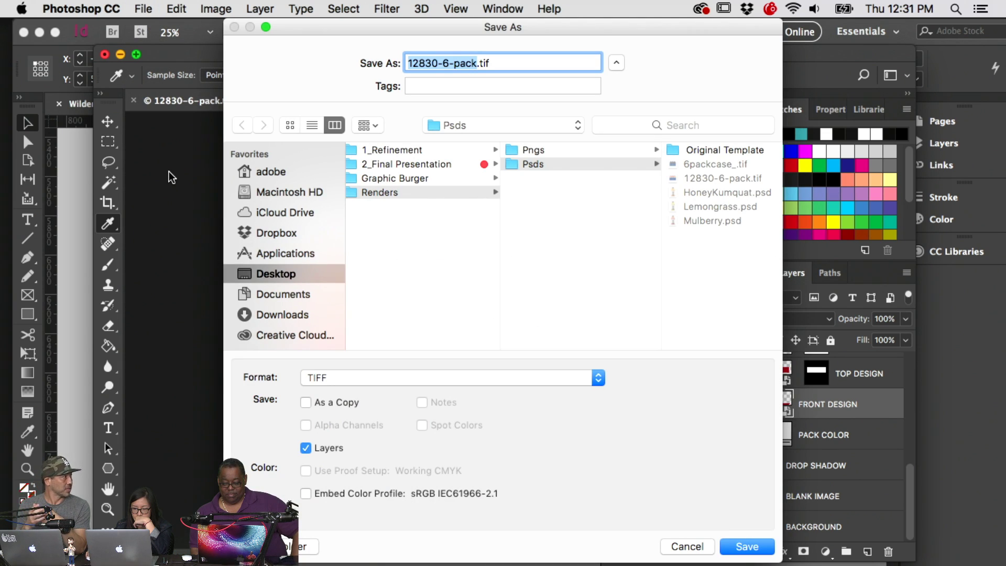
{"action": "left_click", "coordinate": [536, 151]}
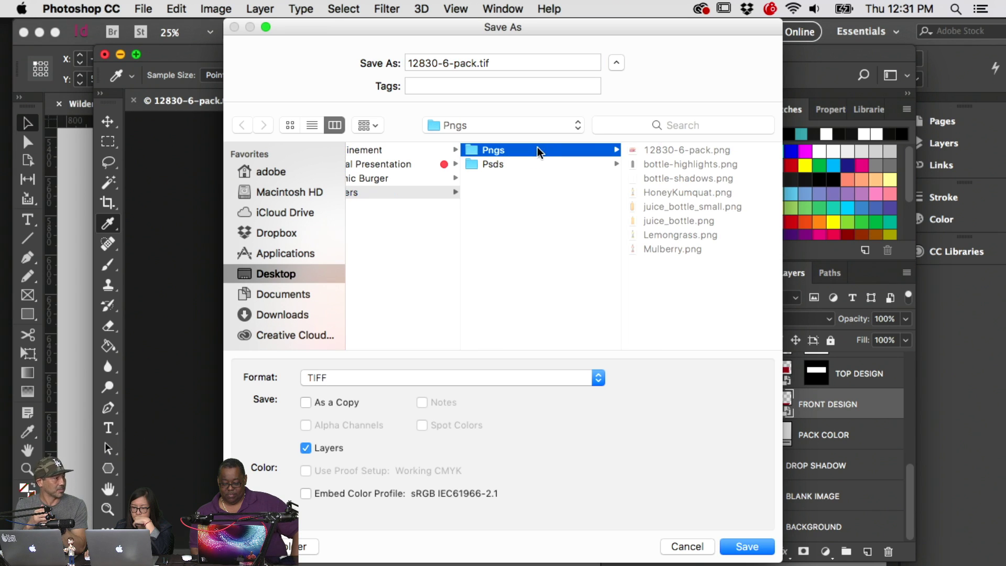
{"action": "left_click", "coordinate": [686, 546]}
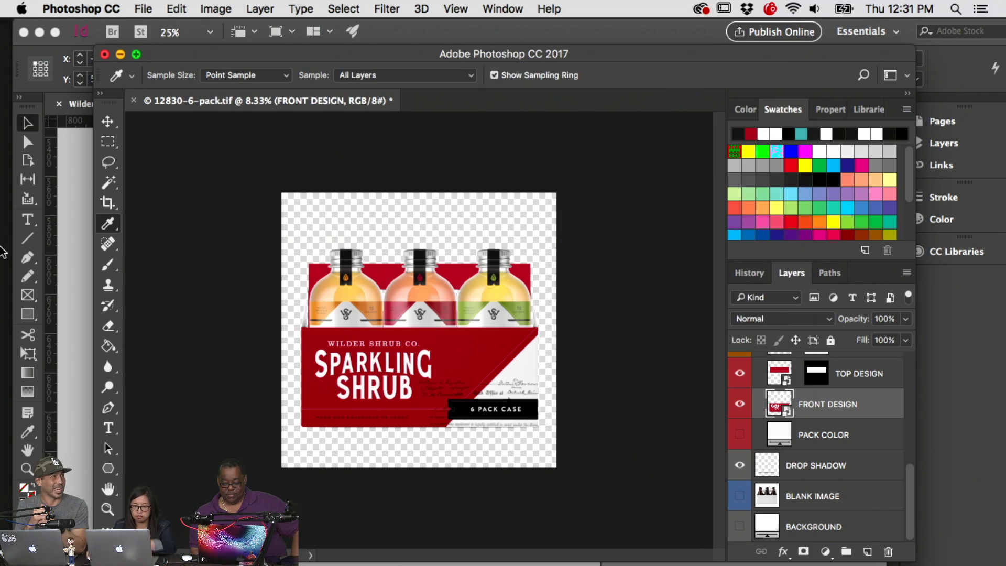
Return to InDesign and place 12830-6-pack.png into the empty white frame above the dark red band
{"action": "key", "text": "super+Tab"}
{"action": "scroll", "coordinate": [462, 303], "scroll_direction": "down", "scroll_amount": 2}
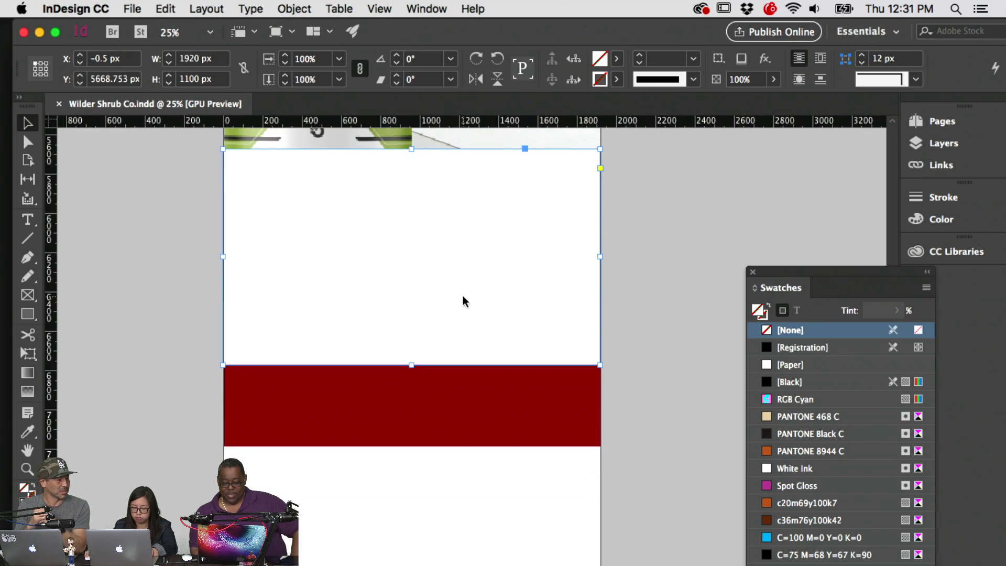
{"action": "key", "text": "super+d"}
{"action": "left_click", "coordinate": [397, 134]}
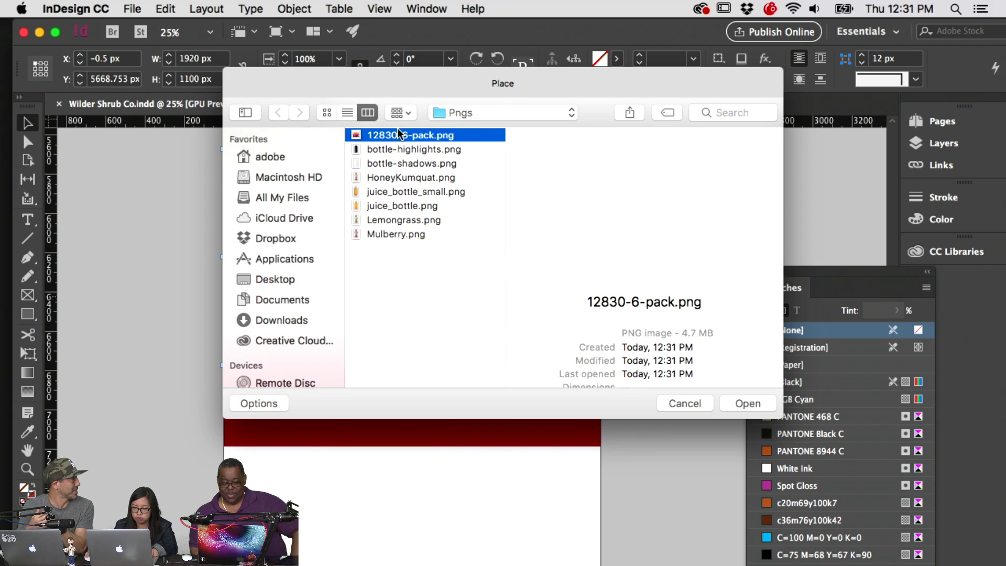
{"action": "left_click", "coordinate": [743, 404]}
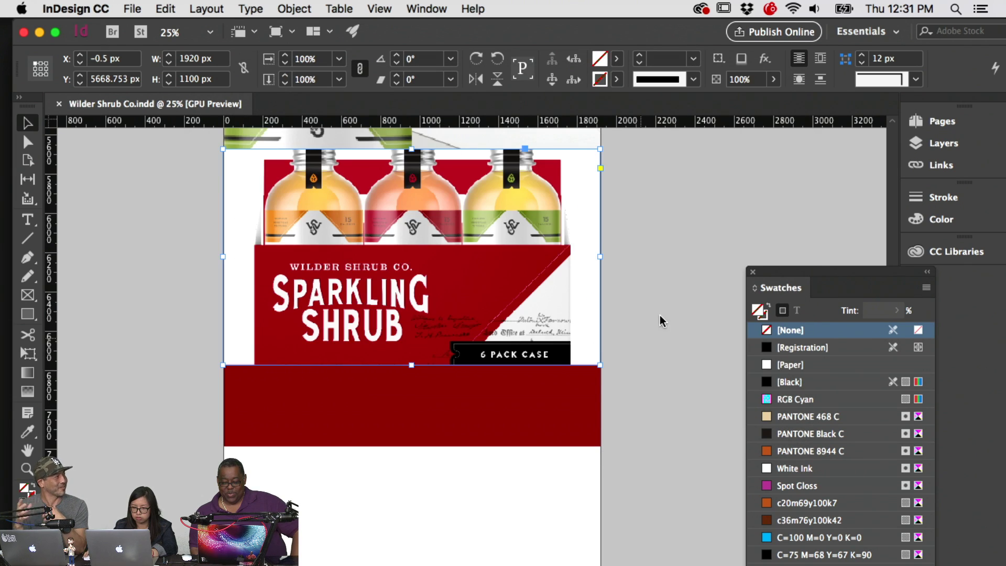
Scale the six-pack image down proportionally within its frame to about 1202 px wide
{"action": "scroll", "coordinate": [530, 435], "scroll_direction": "up", "scroll_amount": 5}
{"action": "left_click_drag", "start_coordinate": [589, 207], "coordinate": [533, 266]}
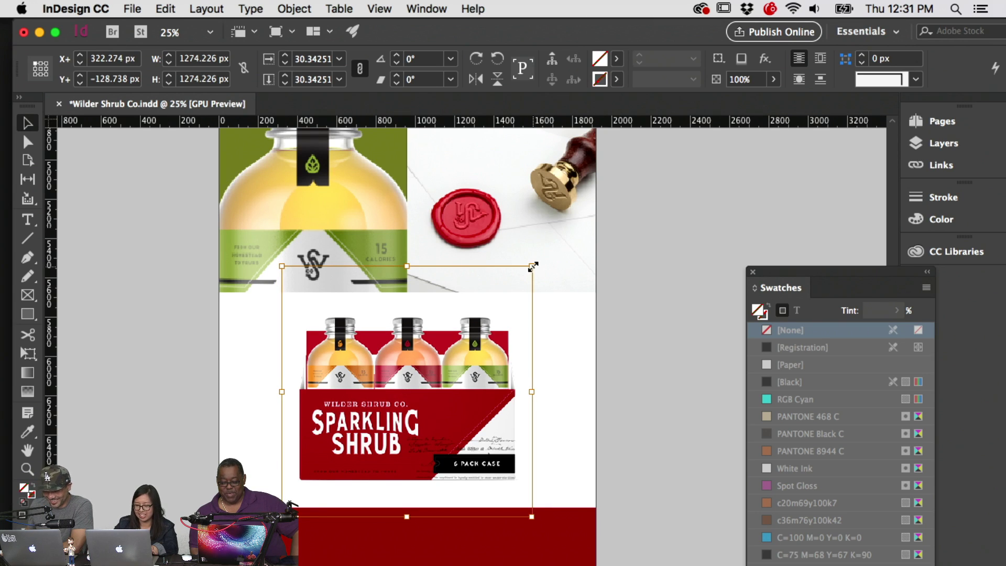
{"action": "key", "text": "shift+Down"}
{"action": "key", "text": "shift+Down"}
{"action": "left_click_drag", "start_coordinate": [530, 273], "coordinate": [522, 278]}
{"action": "left_click", "coordinate": [699, 279]}
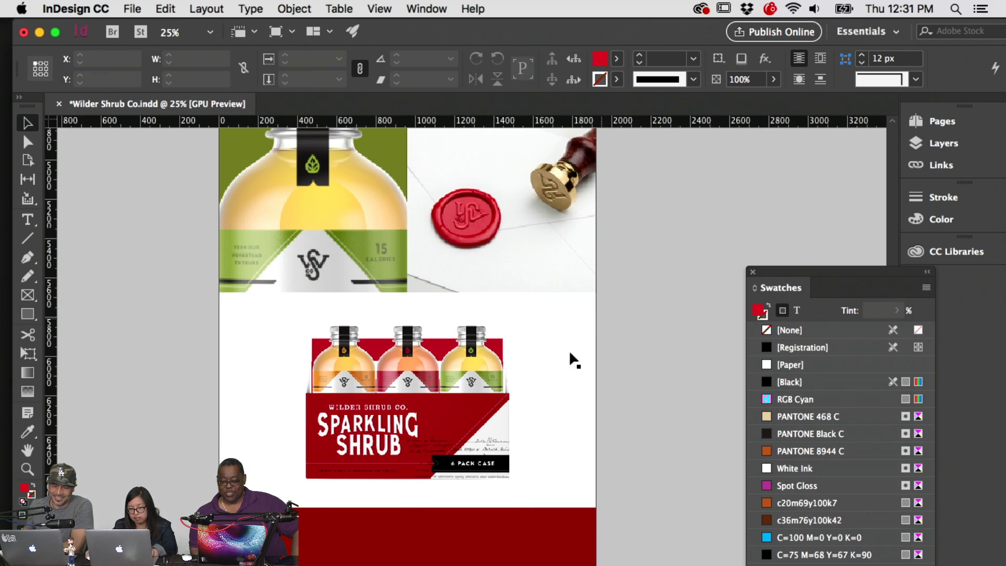
Nudge the six-pack image down inside its frame to a Y offset of about -22 px
{"action": "left_click", "coordinate": [482, 416]}
{"action": "key", "text": "shift+Down"}
{"action": "key", "text": "shift+Down"}
{"action": "key", "text": "shift+Down"}
{"action": "key", "text": "shift+Down"}
{"action": "key", "text": "Down"}
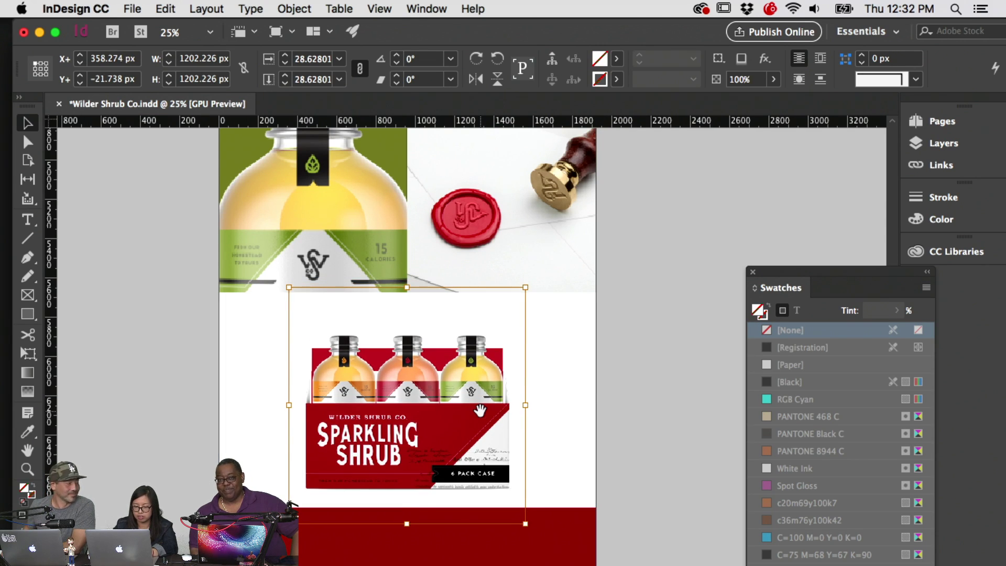
{"action": "left_click", "coordinate": [655, 387]}
Fill the dark red band below the six-pack image with the [Black] swatch
{"action": "scroll", "coordinate": [605, 470], "scroll_direction": "down", "scroll_amount": 4}
{"action": "left_click", "coordinate": [586, 464]}
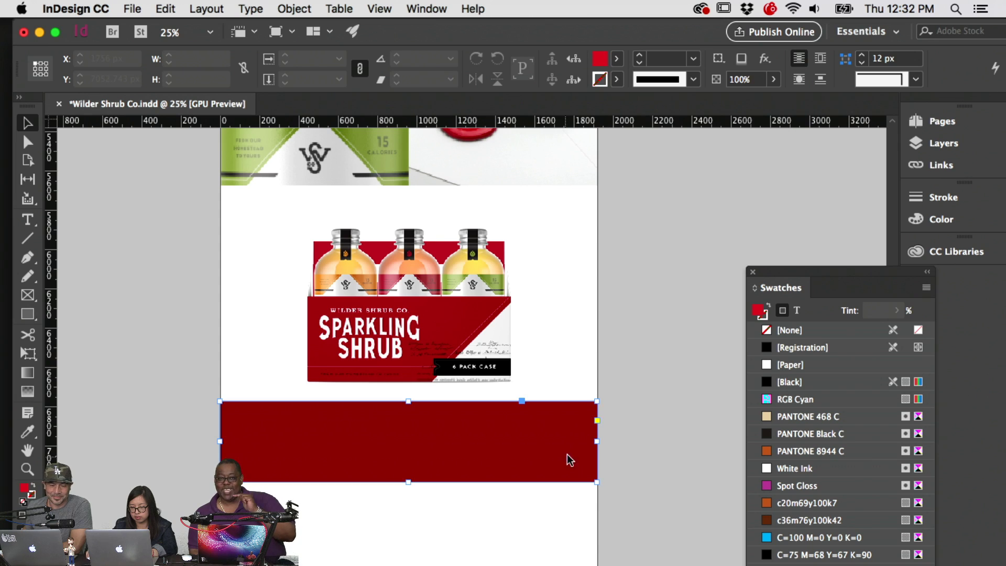
{"action": "left_click", "coordinate": [785, 385]}
Move the six-pack image slightly upward within its white frame
{"action": "scroll", "coordinate": [602, 346], "scroll_direction": "up", "scroll_amount": 2}
{"action": "left_click", "coordinate": [519, 362]}
{"action": "left_click", "coordinate": [560, 366]}
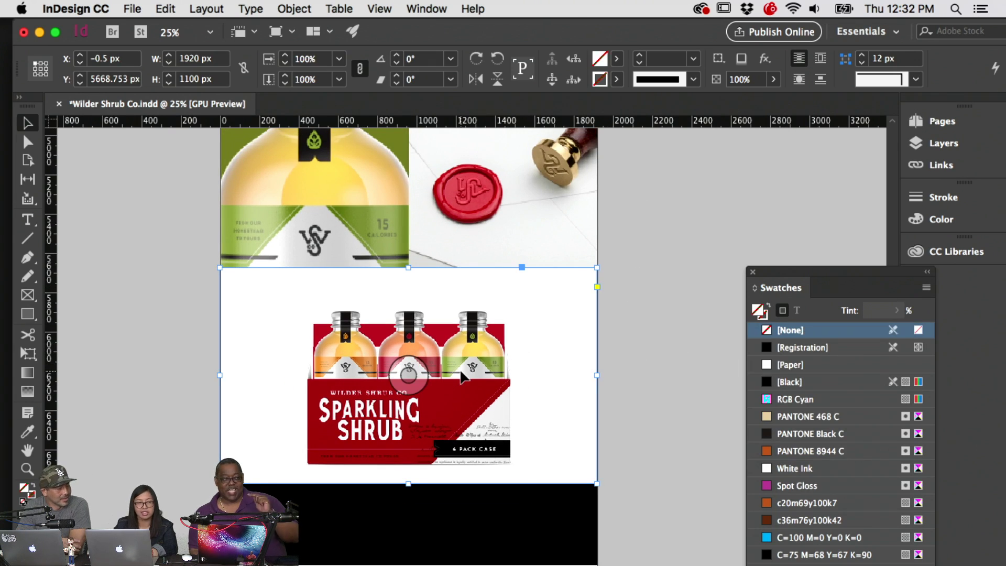
{"action": "double_click", "coordinate": [461, 376]}
{"action": "left_click_drag", "start_coordinate": [461, 376], "coordinate": [460, 369]}
{"action": "left_click", "coordinate": [677, 386]}
Review the layout up to the top of the page and save the Wilder Shrub Co.indd document
{"action": "scroll", "coordinate": [679, 388], "scroll_direction": "up", "scroll_amount": 3}
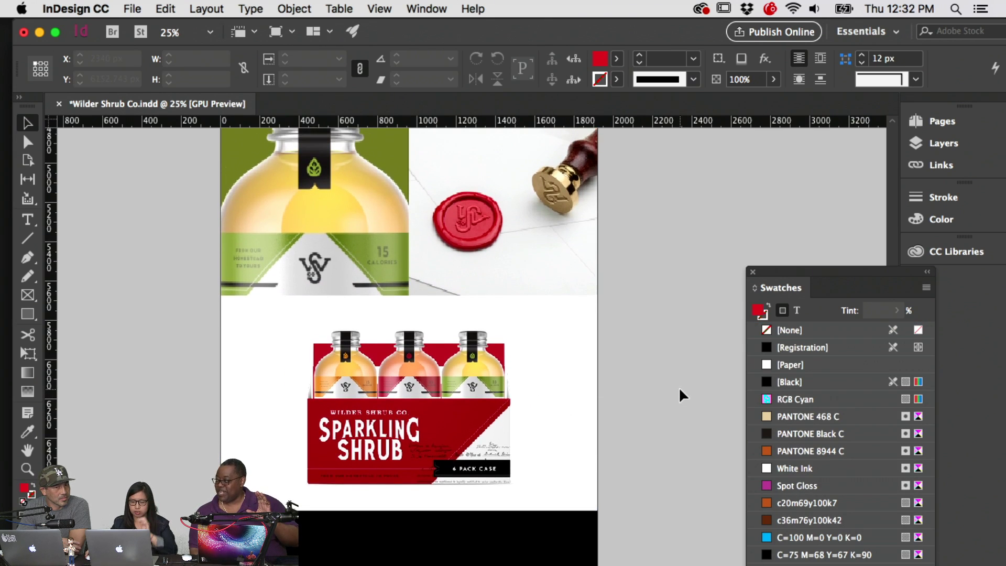
{"action": "scroll", "coordinate": [678, 386], "scroll_direction": "down", "scroll_amount": 6}
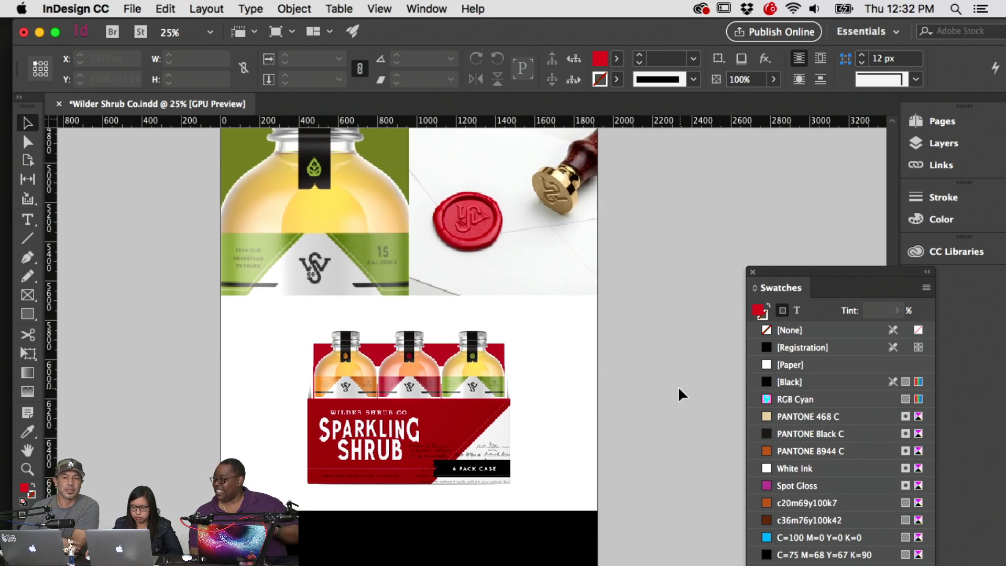
{"action": "scroll", "coordinate": [678, 385], "scroll_direction": "up", "scroll_amount": 20}
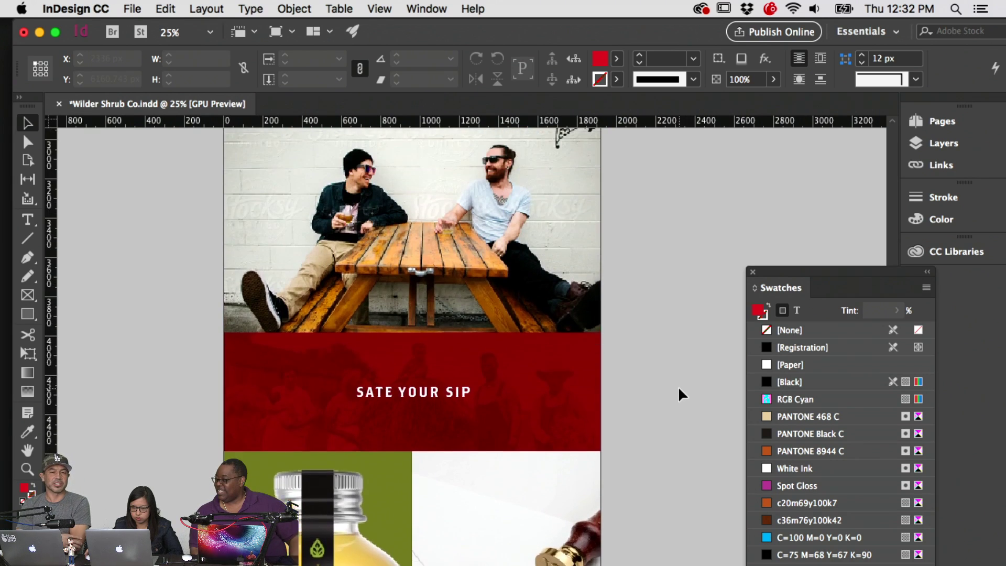
{"action": "scroll", "coordinate": [678, 386], "scroll_direction": "up", "scroll_amount": 12}
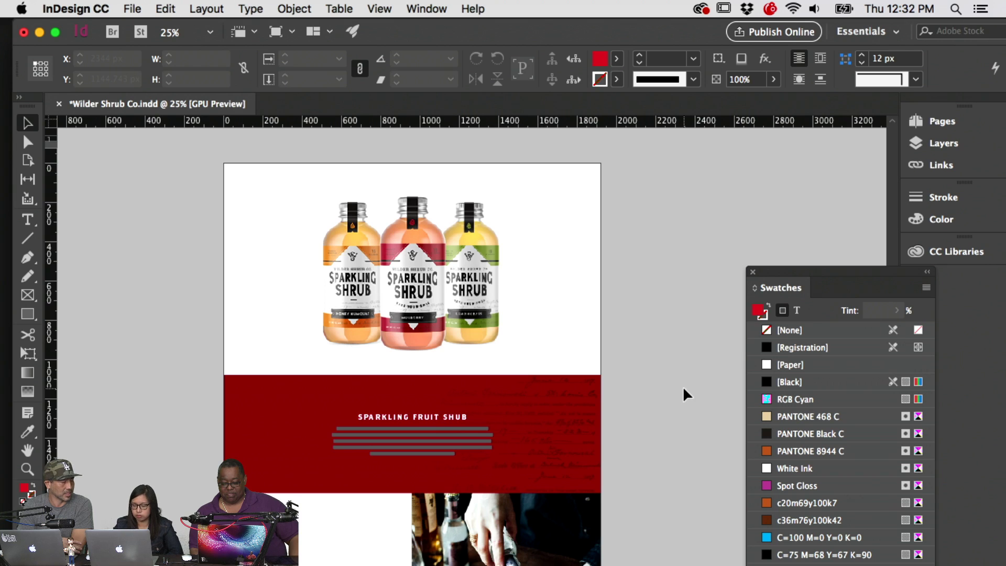
{"action": "key", "text": "super+equal"}
{"action": "key", "text": "super+minus"}
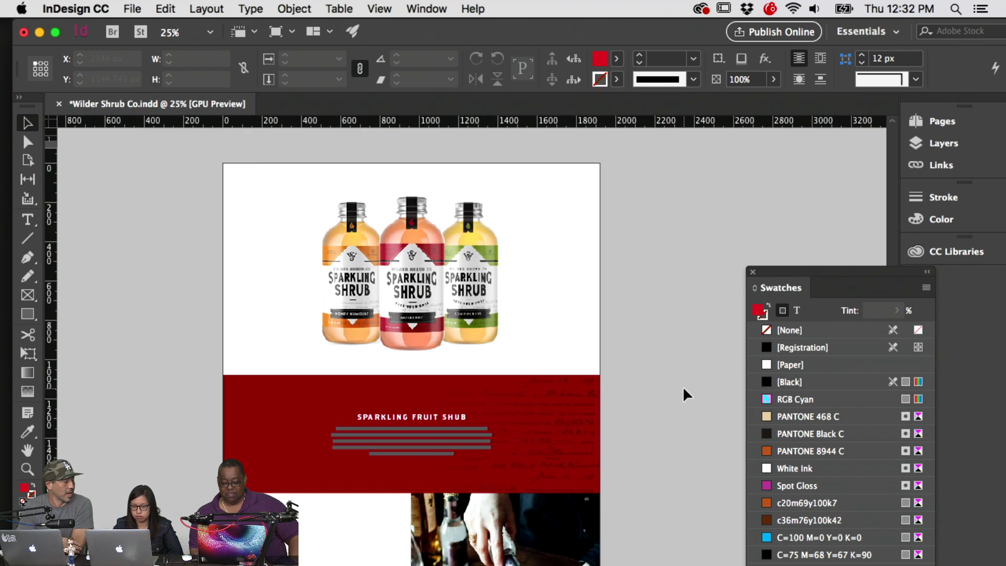
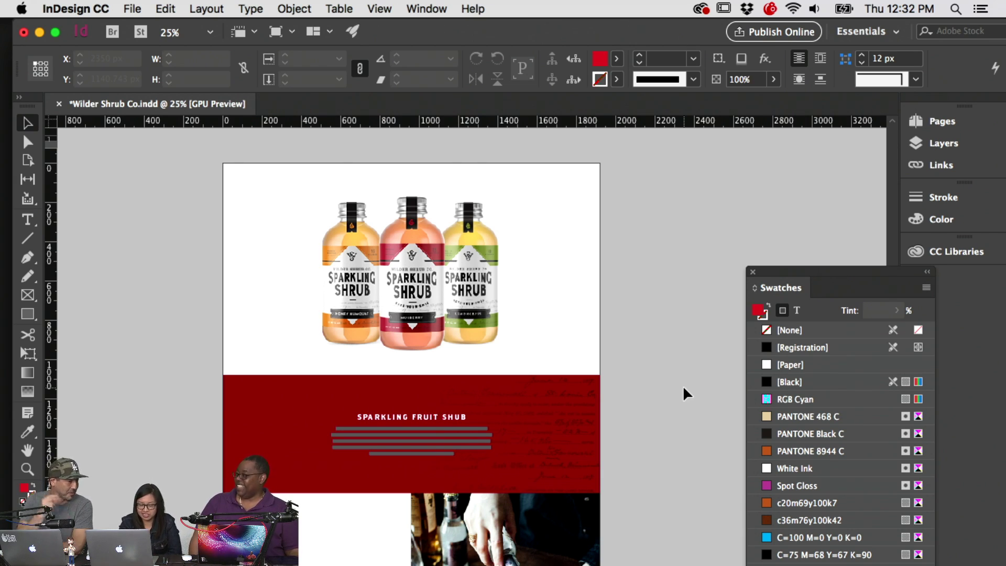
{"action": "key", "text": "super+s"}
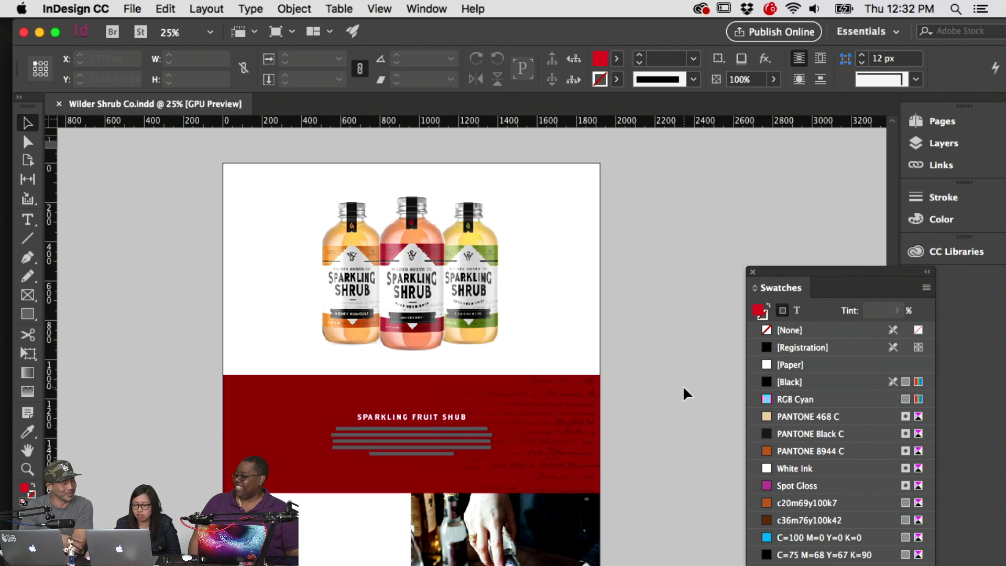
{"action": "scroll", "coordinate": [675, 389], "scroll_direction": "down", "scroll_amount": 1}
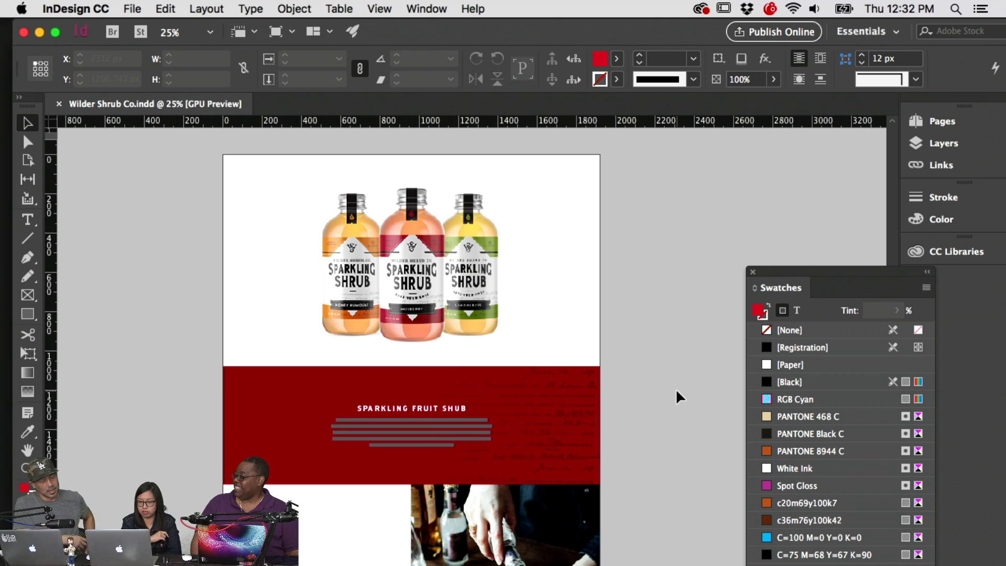
Review the layout from the top bottles section down to the six-pack image and back up to the page top
{"action": "scroll", "coordinate": [676, 392], "scroll_direction": "down", "scroll_amount": 10}
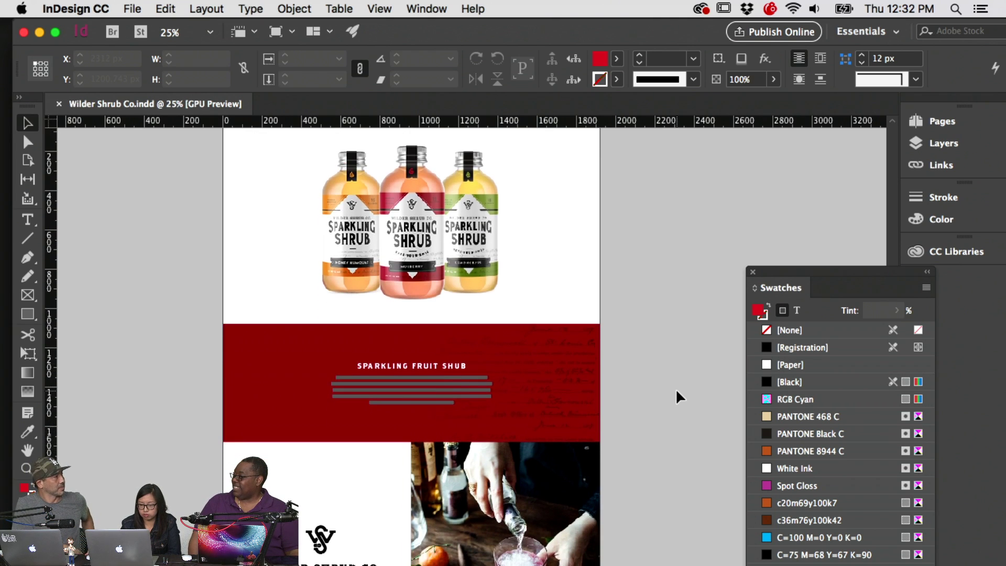
{"action": "scroll", "coordinate": [674, 394], "scroll_direction": "down", "scroll_amount": 20}
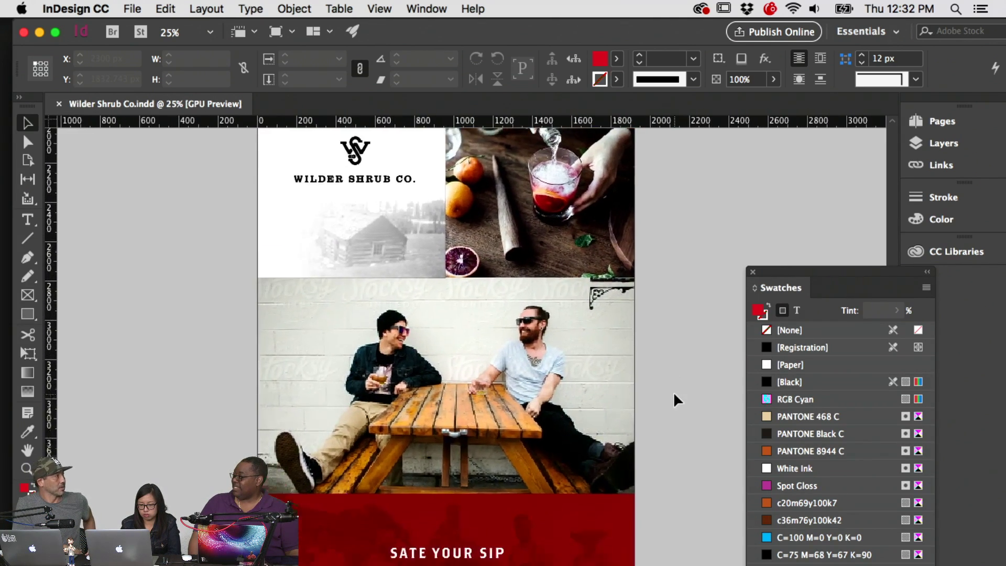
{"action": "scroll", "coordinate": [674, 391], "scroll_direction": "down", "scroll_amount": 20}
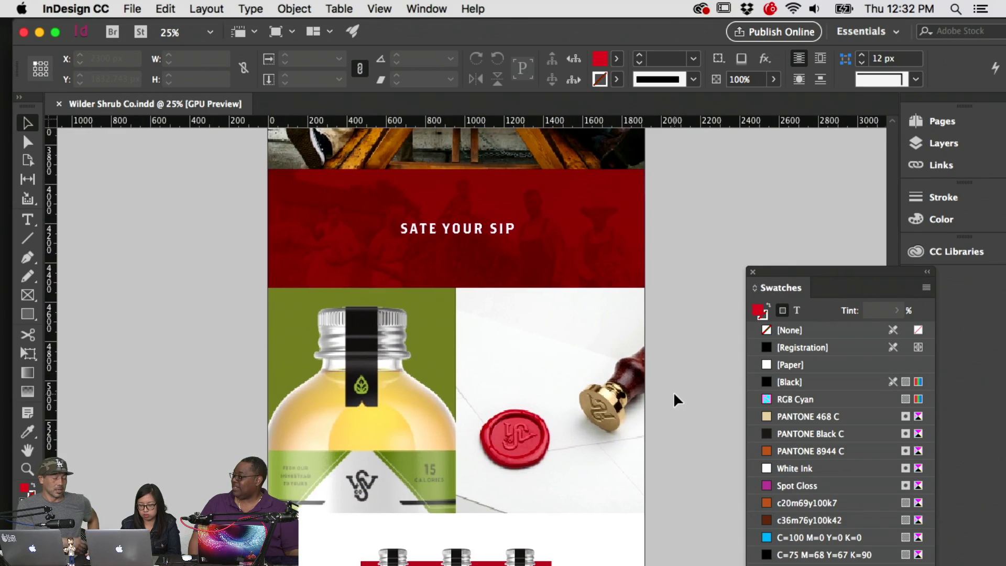
{"action": "scroll", "coordinate": [673, 392], "scroll_direction": "down", "scroll_amount": 2}
{"action": "left_click", "coordinate": [415, 151]}
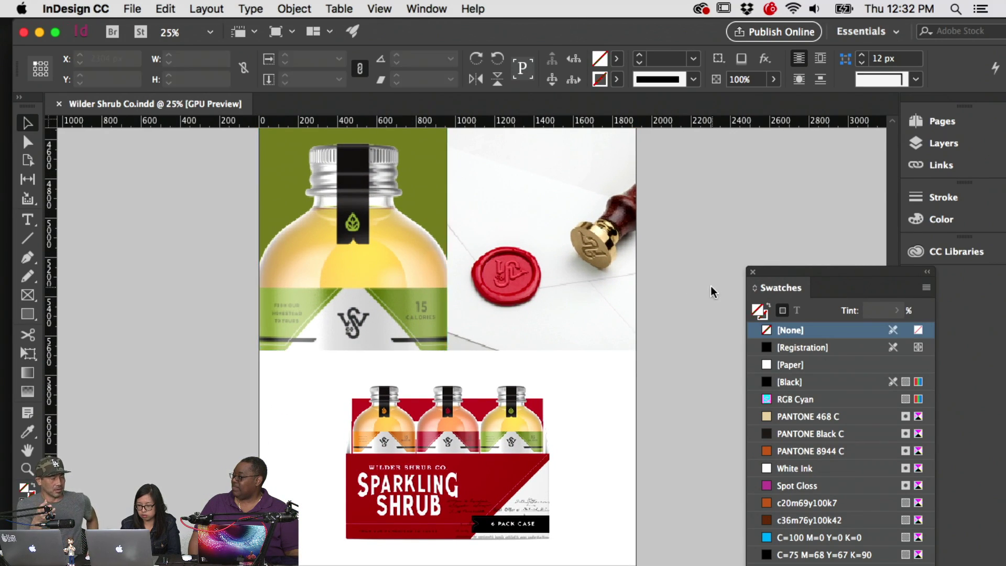
{"action": "left_click", "coordinate": [711, 287]}
{"action": "scroll", "coordinate": [711, 287], "scroll_direction": "up", "scroll_amount": 10}
{"action": "scroll", "coordinate": [711, 287], "scroll_direction": "up", "scroll_amount": 15}
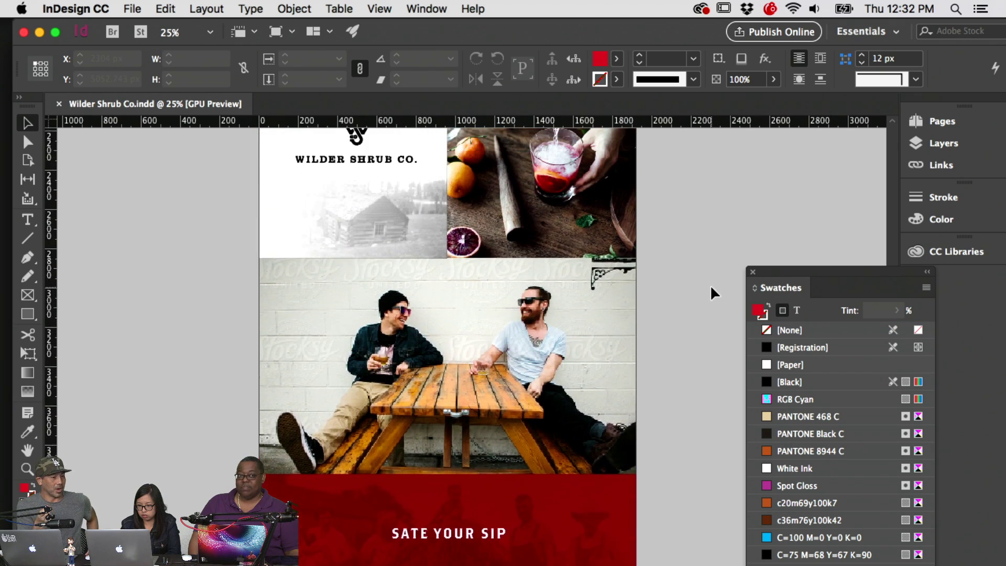
{"action": "scroll", "coordinate": [710, 287], "scroll_direction": "up", "scroll_amount": 2}
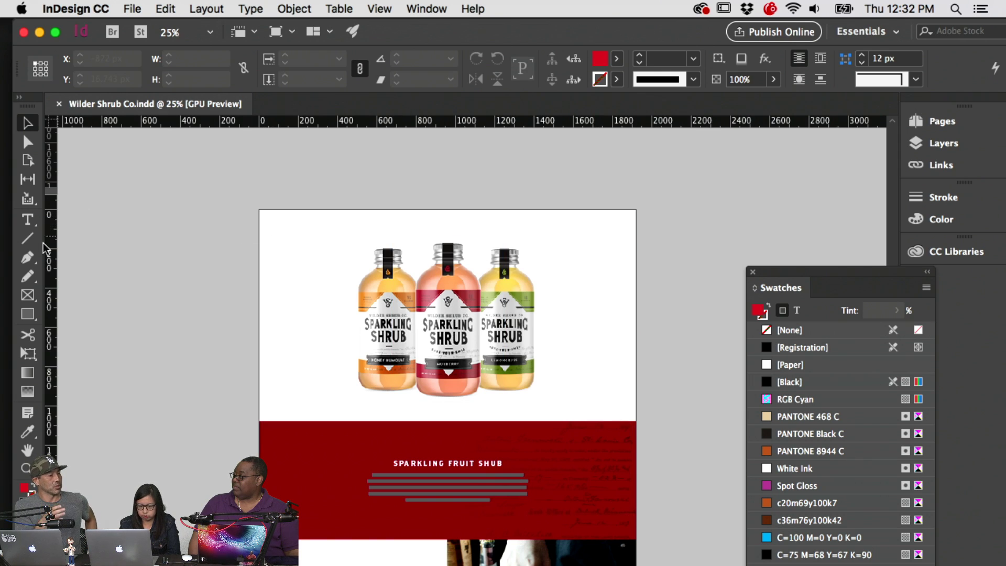
Draw a red-filled rectangle about 1927 x 1077 px covering the white bottles section at the top of the page
{"action": "left_click", "coordinate": [29, 314]}
{"action": "key", "text": "w"}
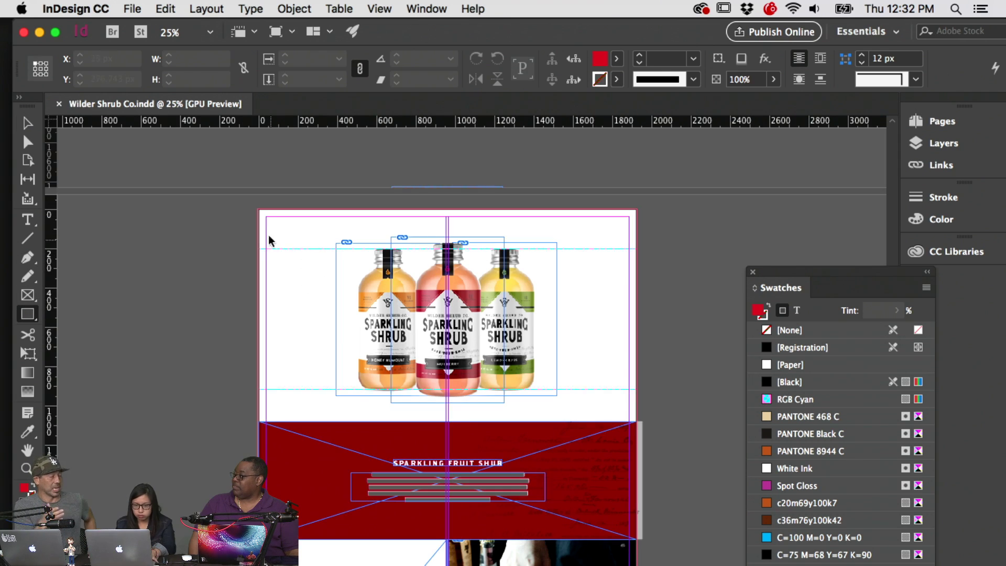
{"action": "left_click_drag", "start_coordinate": [257, 211], "coordinate": [640, 417]}
{"action": "key", "text": "w"}
{"action": "key", "text": "v"}
{"action": "key", "text": "super+shift+a"}
{"action": "left_click", "coordinate": [597, 368]}
Place 1199663.jpg from the Desktop folder DAY 3 > 2_Final Presentation > Images into the red rectangle
{"action": "key", "text": "super+d"}
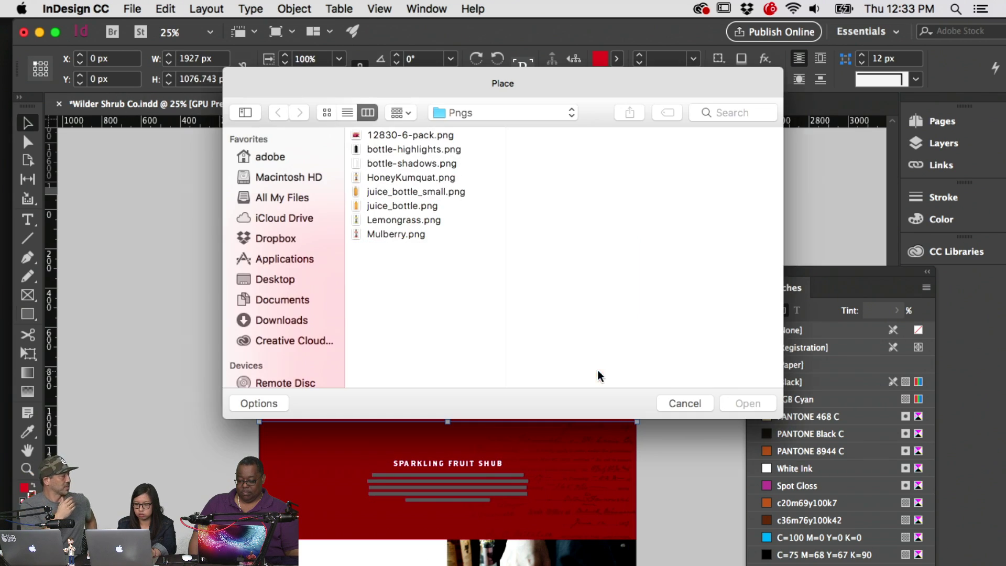
{"action": "left_click", "coordinate": [401, 163]}
{"action": "left_click", "coordinate": [415, 219]}
{"action": "left_click", "coordinate": [283, 277]}
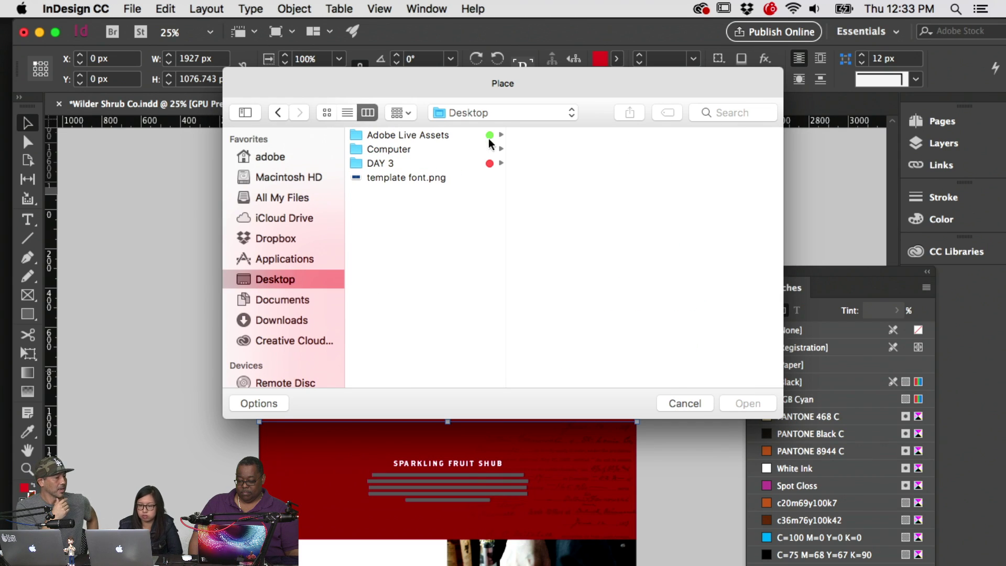
{"action": "left_click", "coordinate": [416, 163]}
{"action": "left_click", "coordinate": [552, 134]}
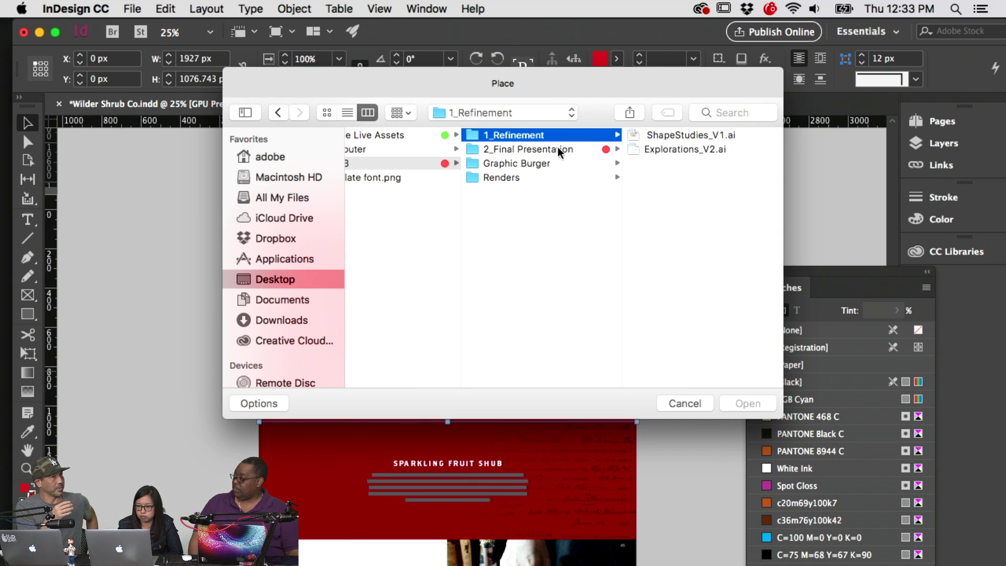
{"action": "left_click", "coordinate": [539, 154]}
{"action": "left_click", "coordinate": [672, 149]}
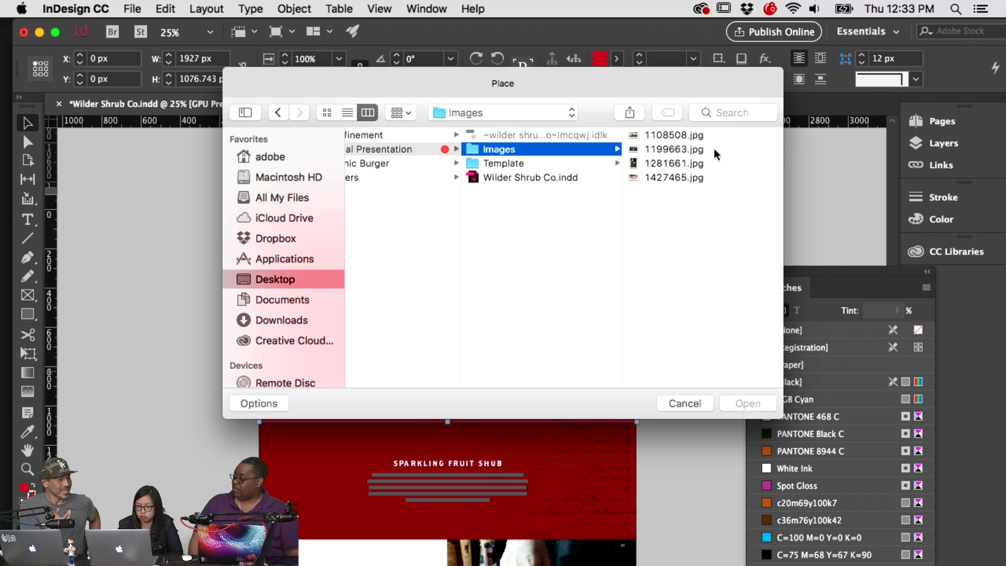
{"action": "left_click", "coordinate": [674, 149]}
{"action": "left_click", "coordinate": [744, 402]}
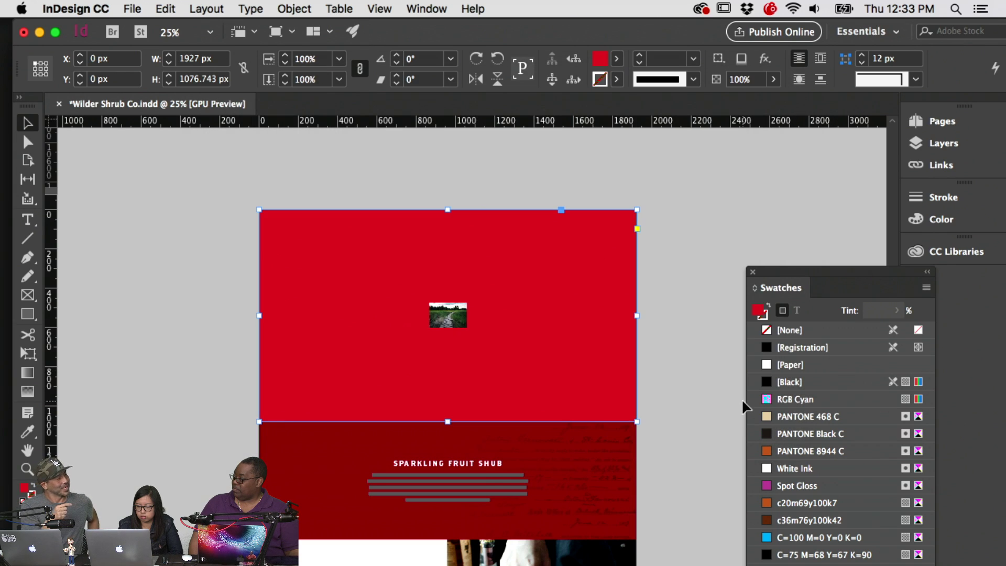
Enlarge the boardwalk photo to fill its frame and send the frame behind the three bottles
{"action": "left_click", "coordinate": [436, 304]}
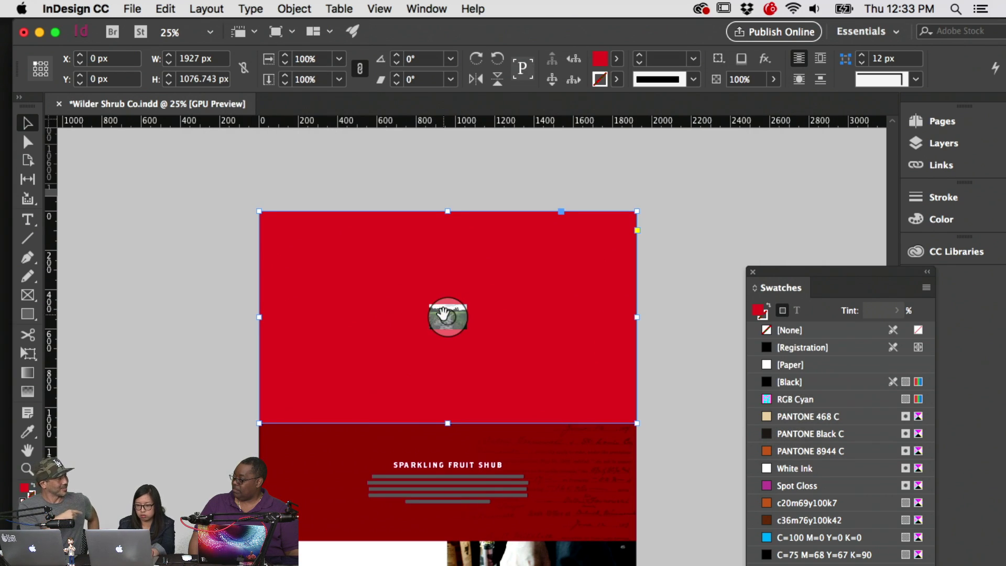
{"action": "left_click_drag", "start_coordinate": [466, 304], "coordinate": [633, 220]}
{"action": "left_click", "coordinate": [619, 288]}
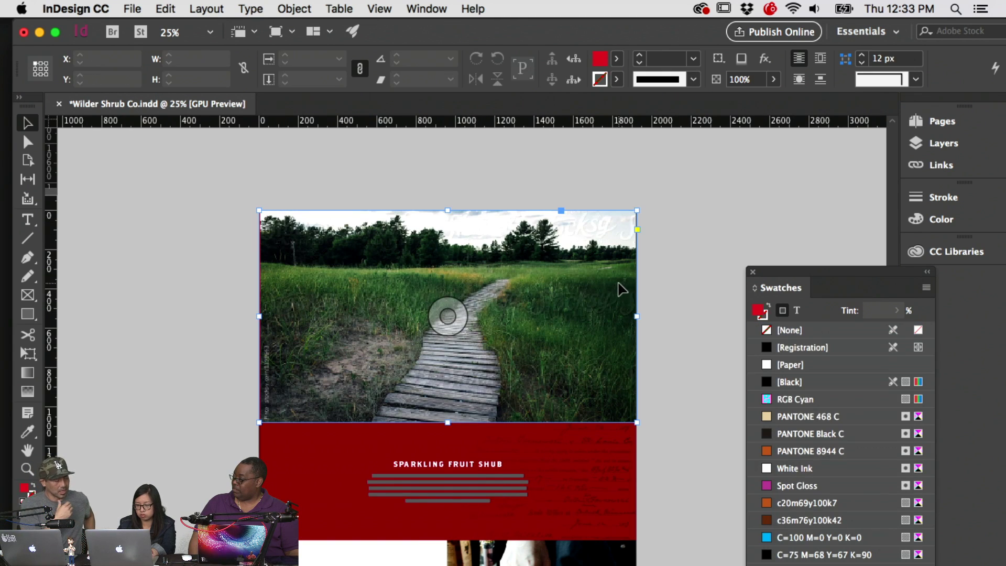
{"action": "left_click", "coordinate": [702, 330]}
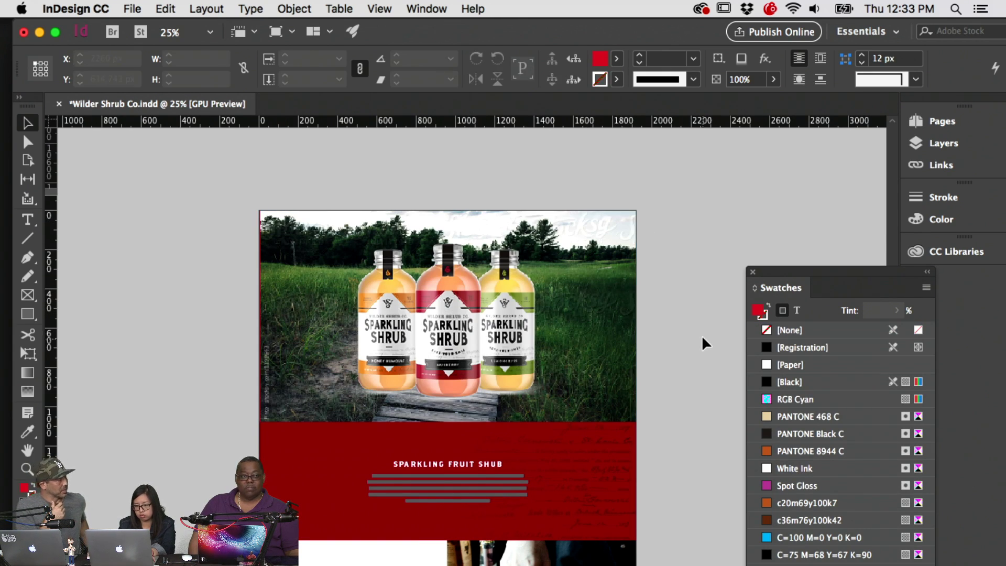
{"action": "scroll", "coordinate": [702, 335], "scroll_direction": "down", "scroll_amount": 3}
Shift the boardwalk photo upward within its frame to a Y offset of about -190 px
{"action": "left_click", "coordinate": [622, 331]}
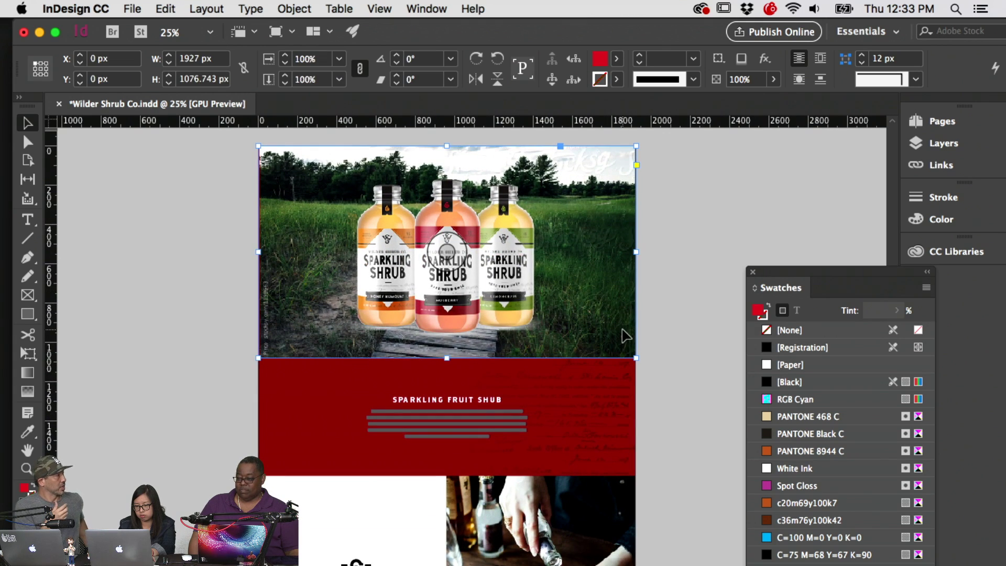
{"action": "double_click", "coordinate": [618, 334]}
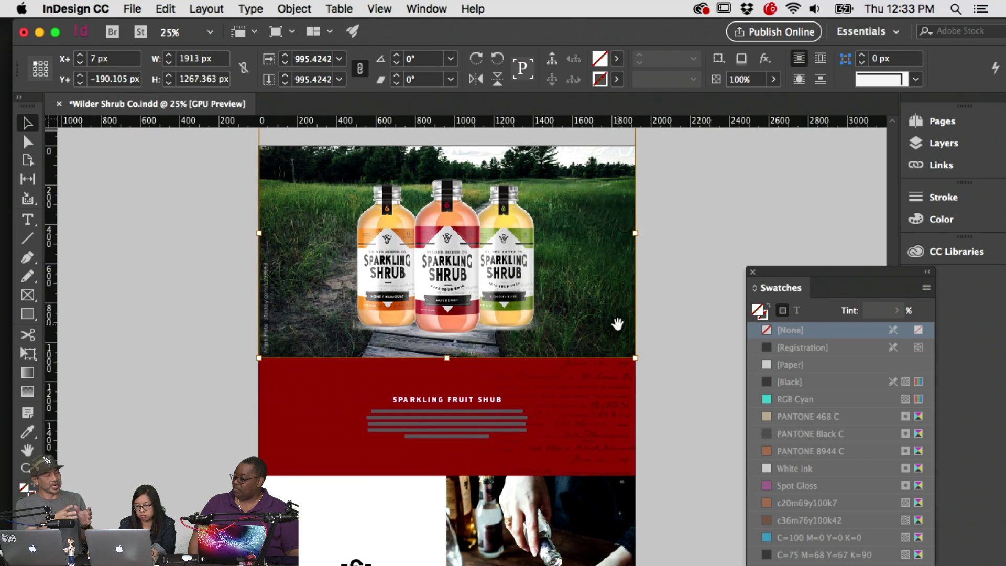
{"action": "left_click_drag", "start_coordinate": [616, 324], "coordinate": [616, 319]}
{"action": "key", "text": "Escape"}
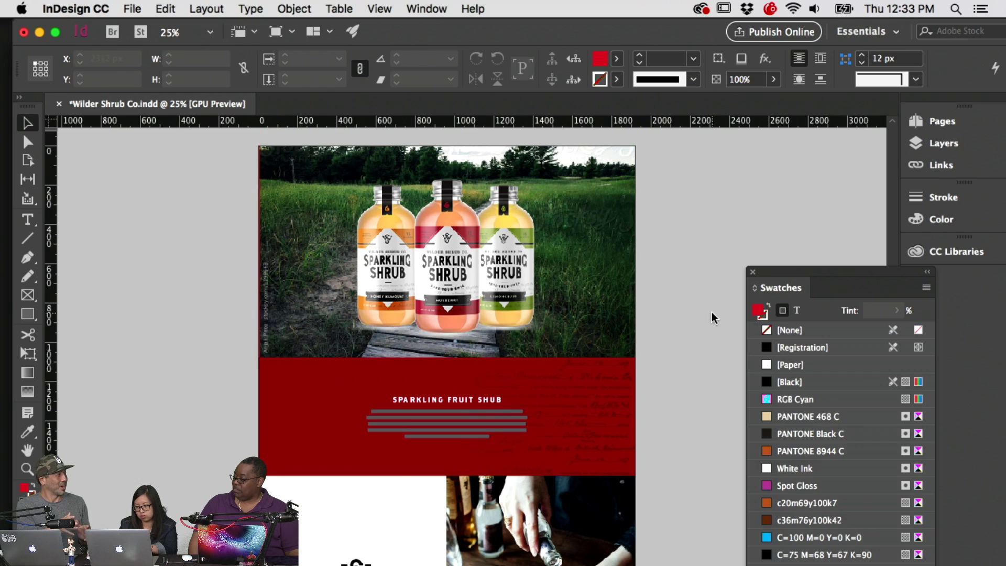
Lower the opacity of the boardwalk photo behind the bottles to 55%
{"action": "left_click", "coordinate": [773, 79]}
{"action": "left_click_drag", "start_coordinate": [774, 99], "coordinate": [742, 102]}
{"action": "left_click", "coordinate": [747, 174]}
{"action": "scroll", "coordinate": [747, 175], "scroll_direction": "down", "scroll_amount": 3}
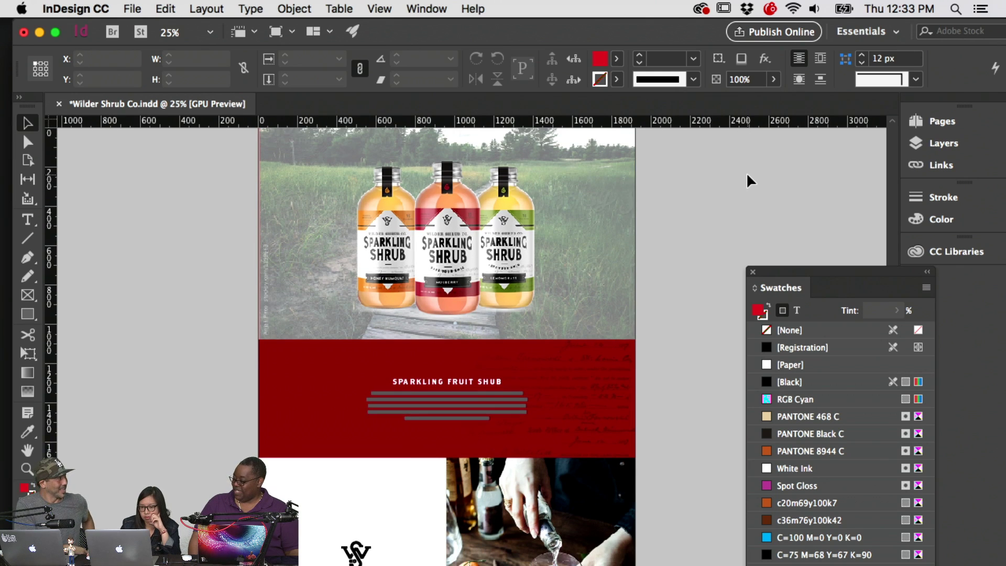
{"action": "scroll", "coordinate": [746, 178], "scroll_direction": "up", "scroll_amount": 5}
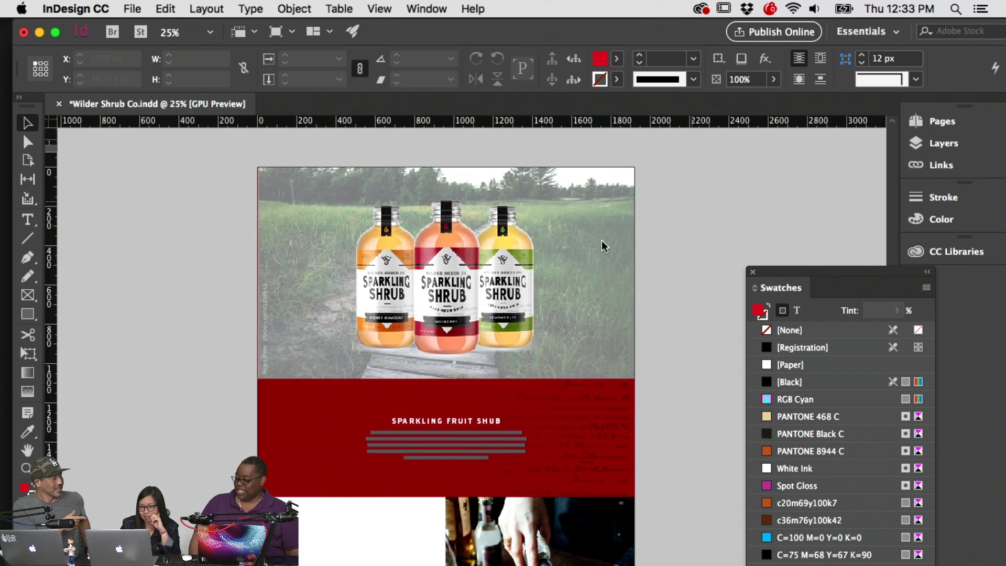
Extend the boardwalk photo slightly at its right edge so it covers the frame
{"action": "left_click", "coordinate": [597, 249]}
{"action": "left_click_drag", "start_coordinate": [634, 252], "coordinate": [645, 253]}
{"action": "left_click", "coordinate": [689, 250]}
{"action": "scroll", "coordinate": [696, 241], "scroll_direction": "down", "scroll_amount": 2}
Apply a linear Gradient Feather at 90° with reversed stops to the photo, fading it out toward the bottom
{"action": "left_click", "coordinate": [554, 240]}
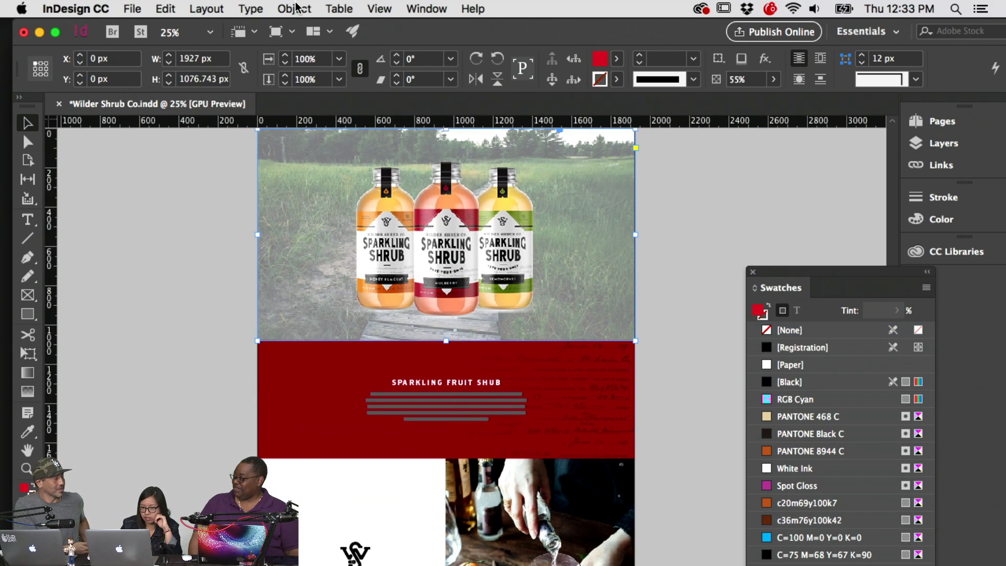
{"action": "left_click", "coordinate": [295, 9]}
{"action": "mouse_move", "coordinate": [328, 322]}
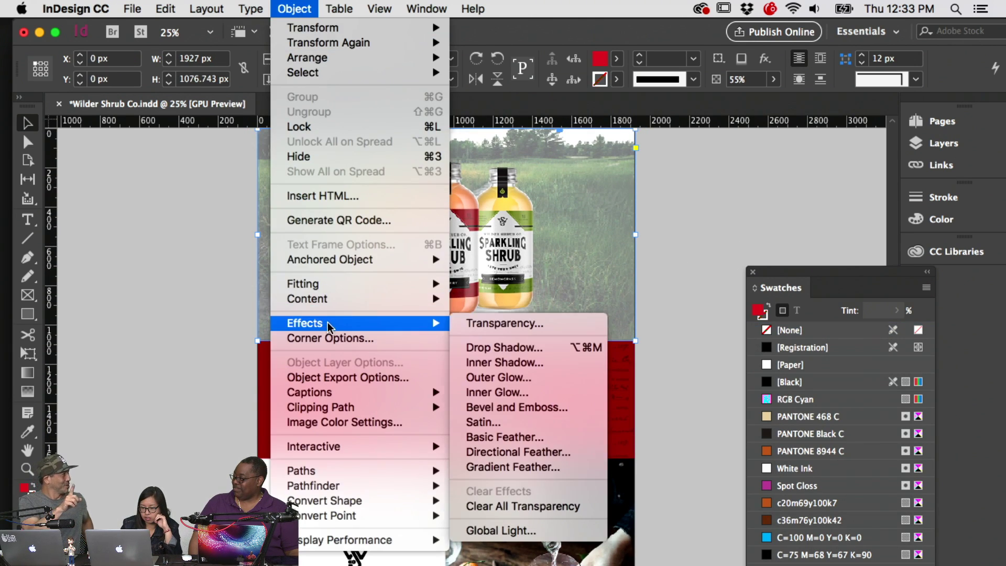
{"action": "left_click", "coordinate": [531, 466]}
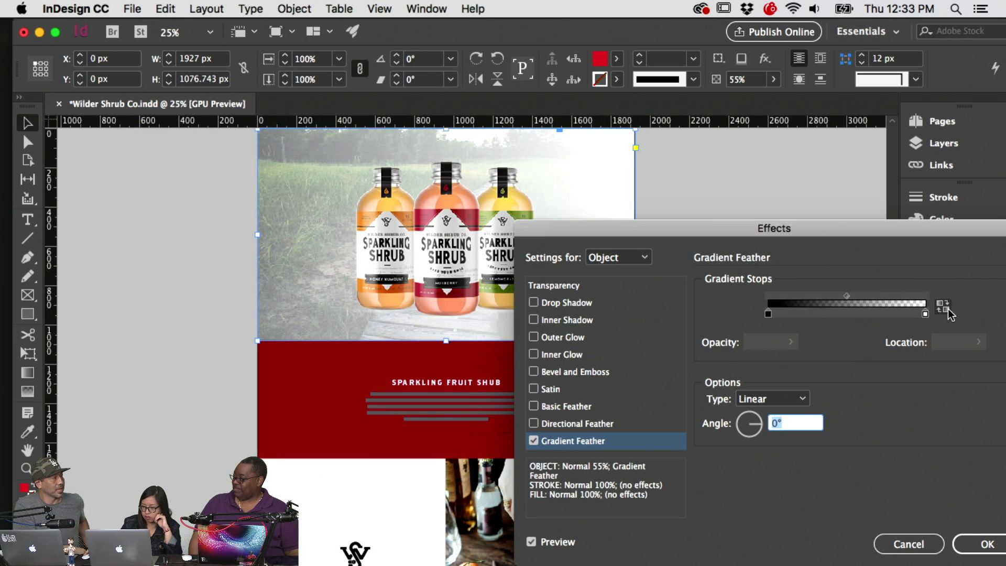
{"action": "left_click", "coordinate": [780, 394]}
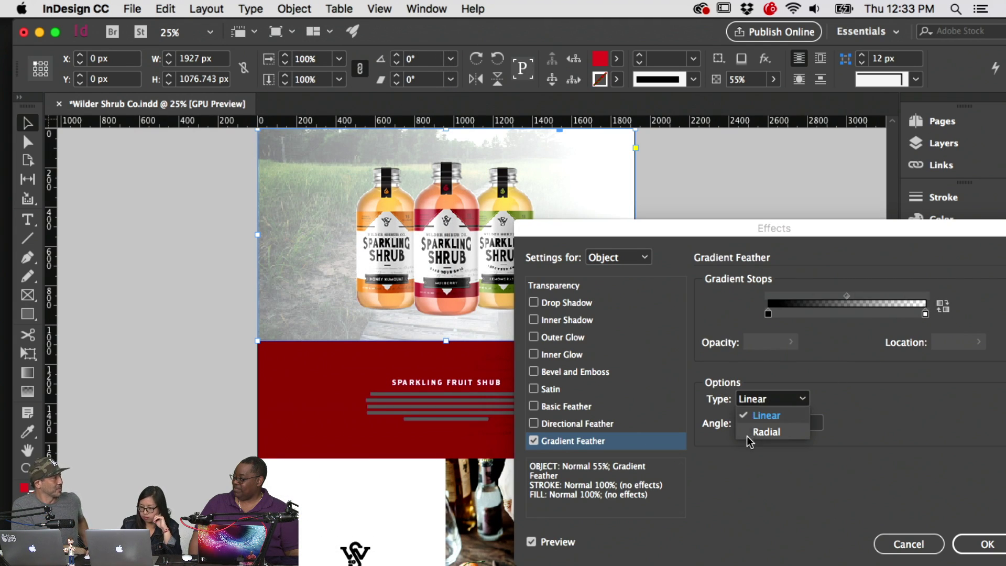
{"action": "left_click", "coordinate": [792, 419]}
{"action": "left_click", "coordinate": [790, 424]}
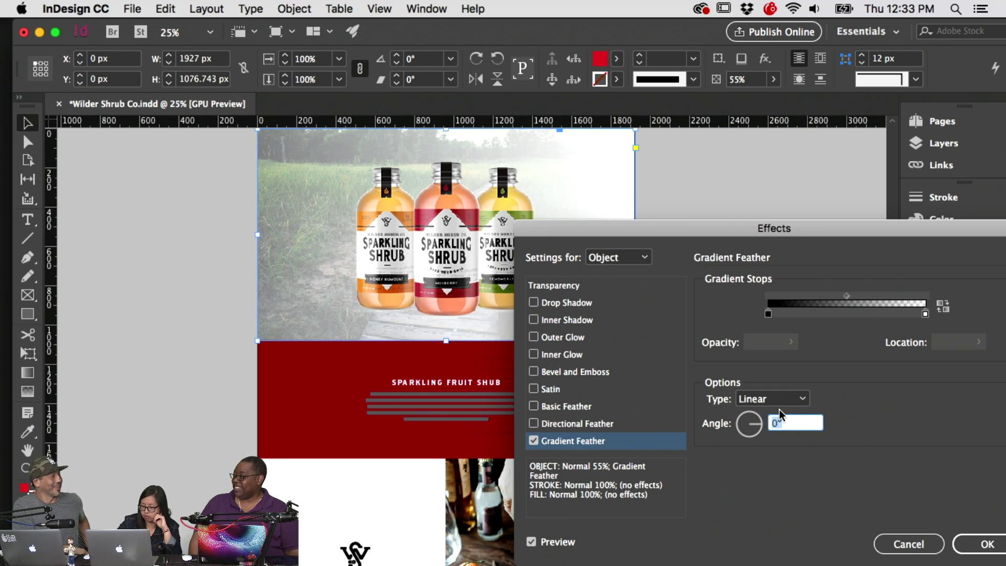
{"action": "left_click", "coordinate": [942, 306]}
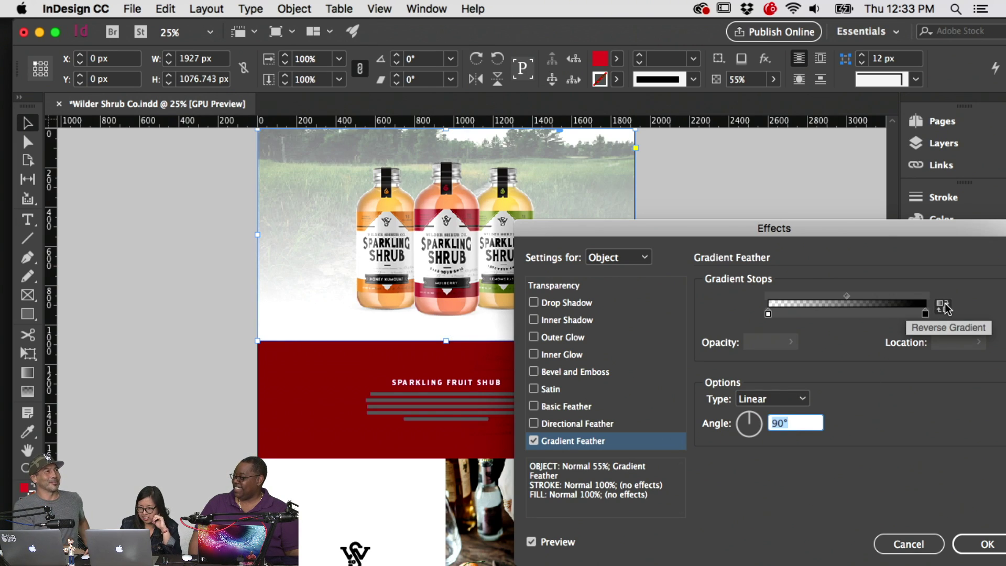
{"action": "left_click", "coordinate": [992, 545]}
{"action": "left_click", "coordinate": [726, 219]}
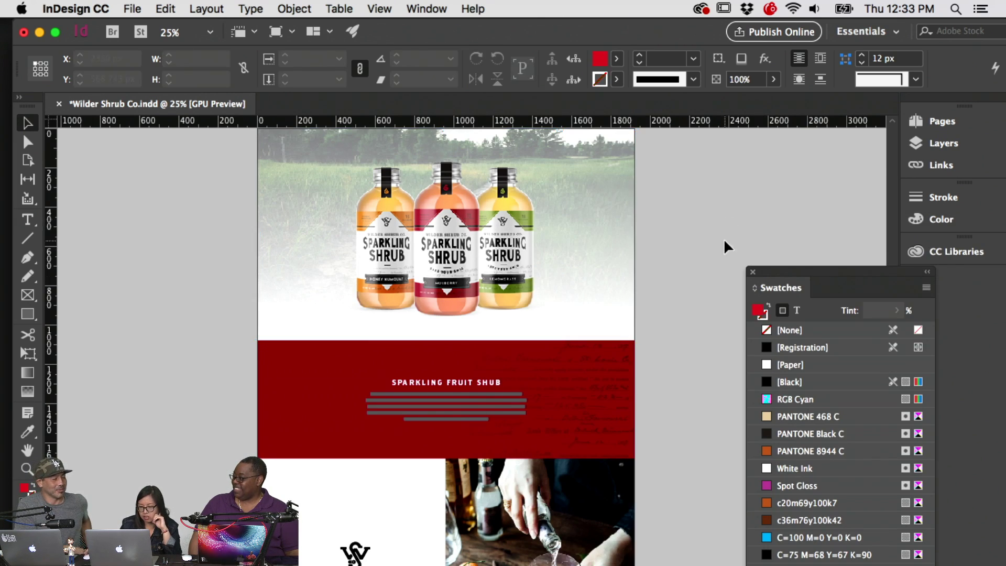
Examine the whole layout down to the black band and back up, ending with a 12.5% overview
{"action": "scroll", "coordinate": [724, 238], "scroll_direction": "down", "scroll_amount": 2}
{"action": "scroll", "coordinate": [725, 241], "scroll_direction": "down", "scroll_amount": 3}
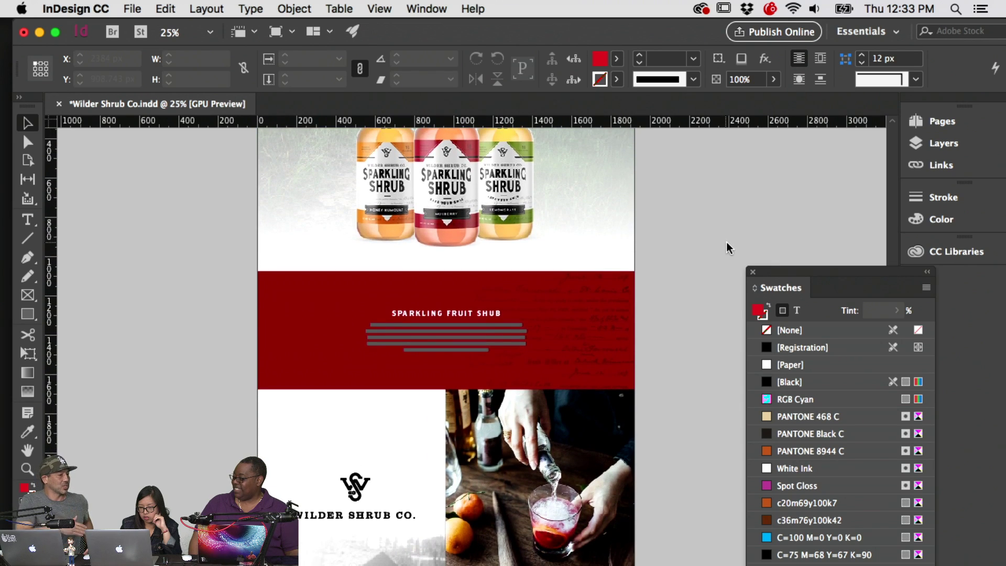
{"action": "scroll", "coordinate": [725, 240], "scroll_direction": "down", "scroll_amount": 15}
{"action": "scroll", "coordinate": [725, 241], "scroll_direction": "down", "scroll_amount": 10}
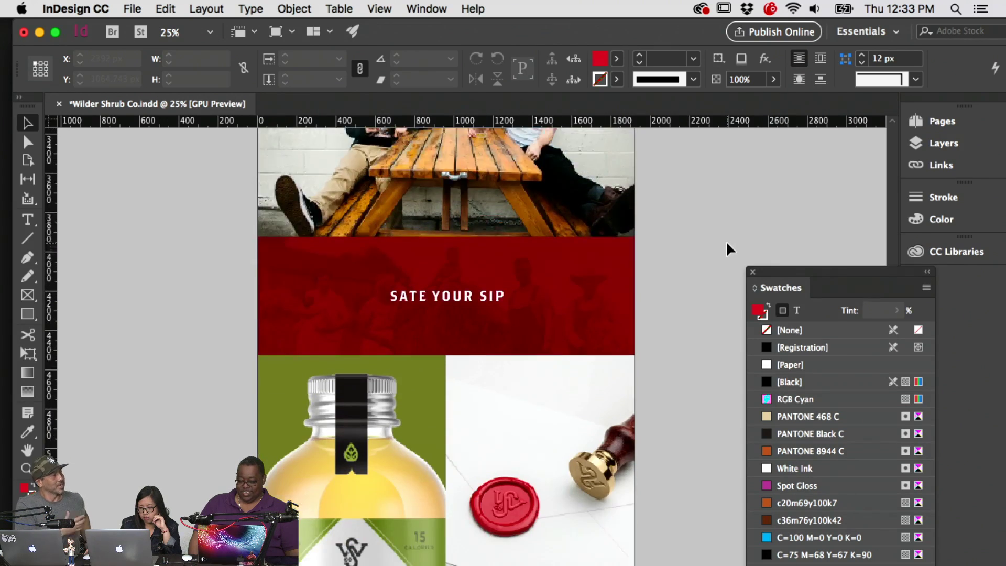
{"action": "scroll", "coordinate": [726, 241], "scroll_direction": "down", "scroll_amount": 6}
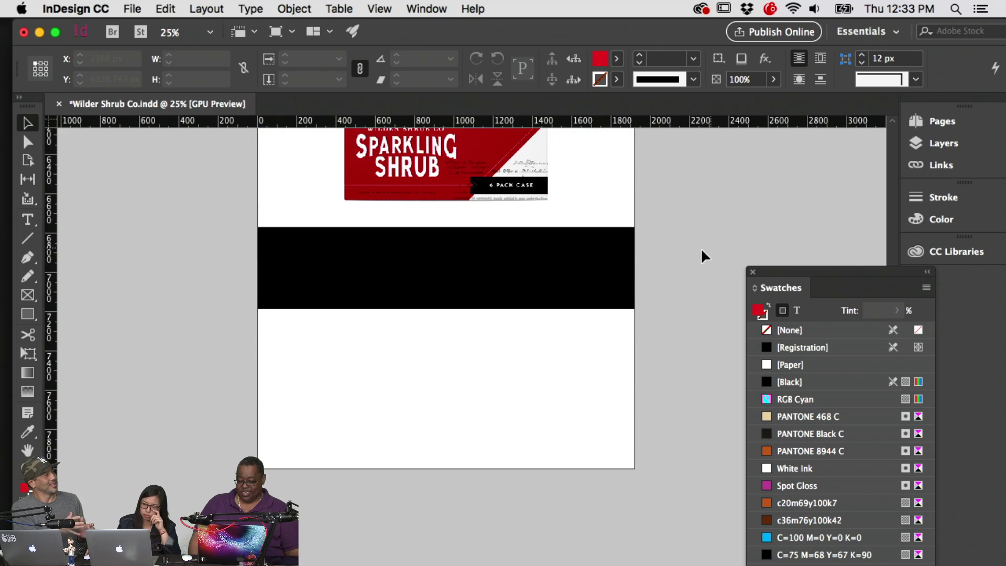
{"action": "scroll", "coordinate": [699, 246], "scroll_direction": "up", "scroll_amount": 20}
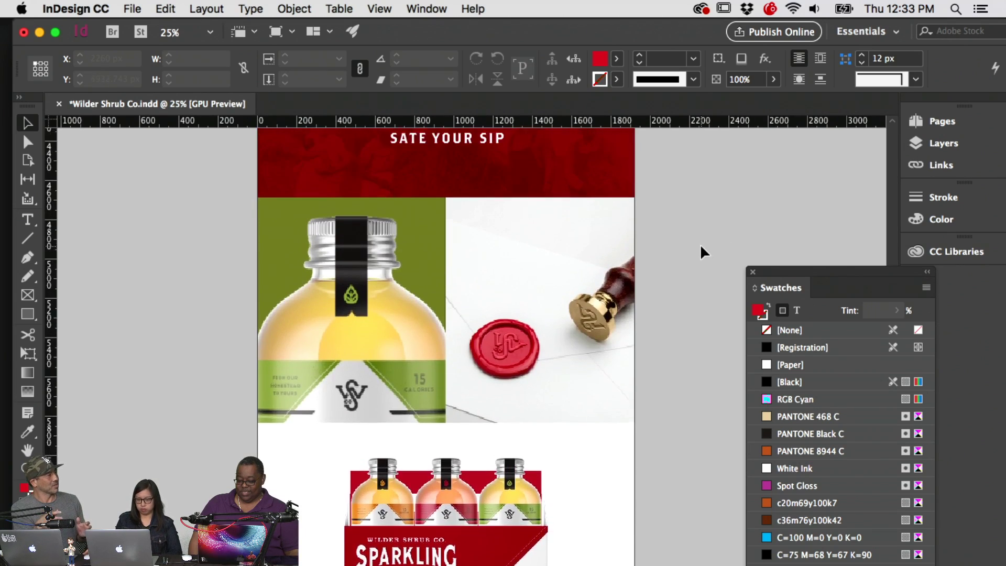
{"action": "scroll", "coordinate": [700, 243], "scroll_direction": "down", "scroll_amount": 3}
{"action": "scroll", "coordinate": [699, 244], "scroll_direction": "up", "scroll_amount": 10}
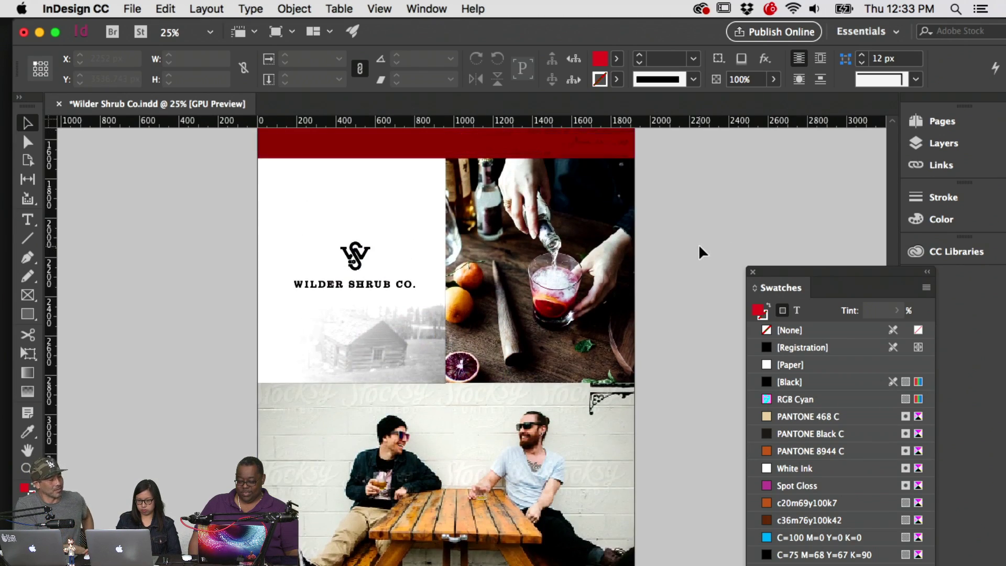
{"action": "scroll", "coordinate": [699, 244], "scroll_direction": "down", "scroll_amount": 15}
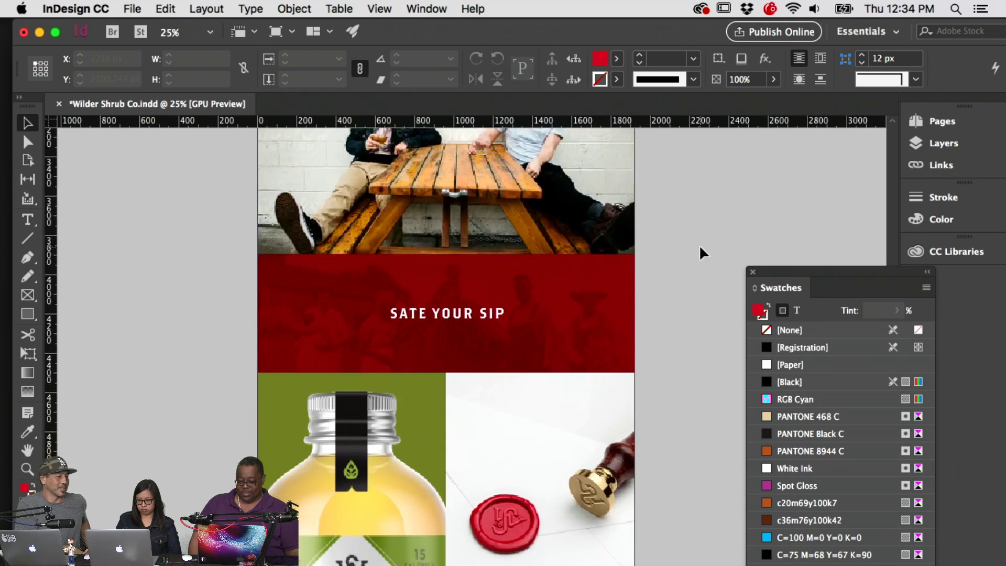
{"action": "scroll", "coordinate": [699, 244], "scroll_direction": "up", "scroll_amount": 10}
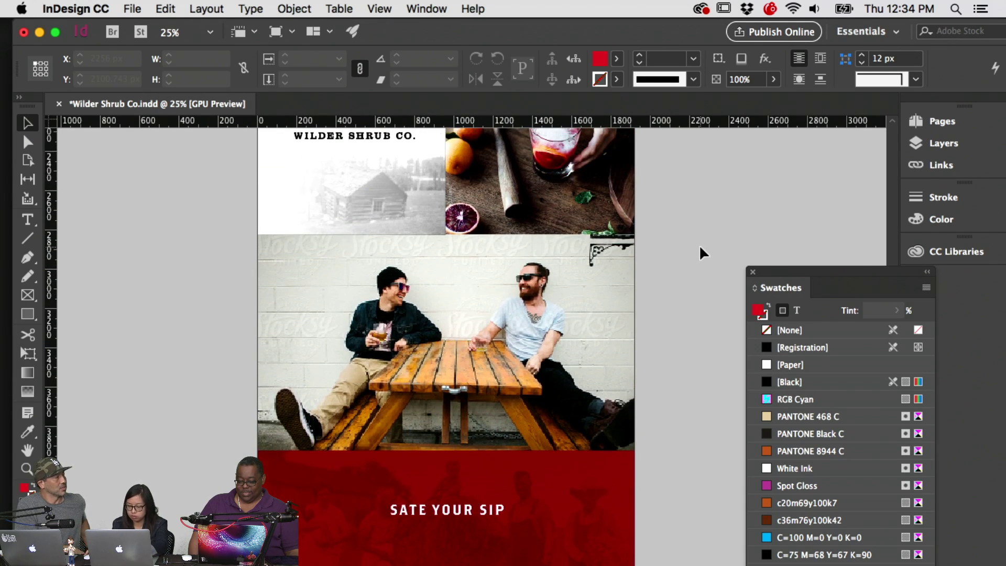
{"action": "key", "text": "super+minus"}
{"action": "scroll", "coordinate": [671, 350], "scroll_direction": "down", "scroll_amount": 2}
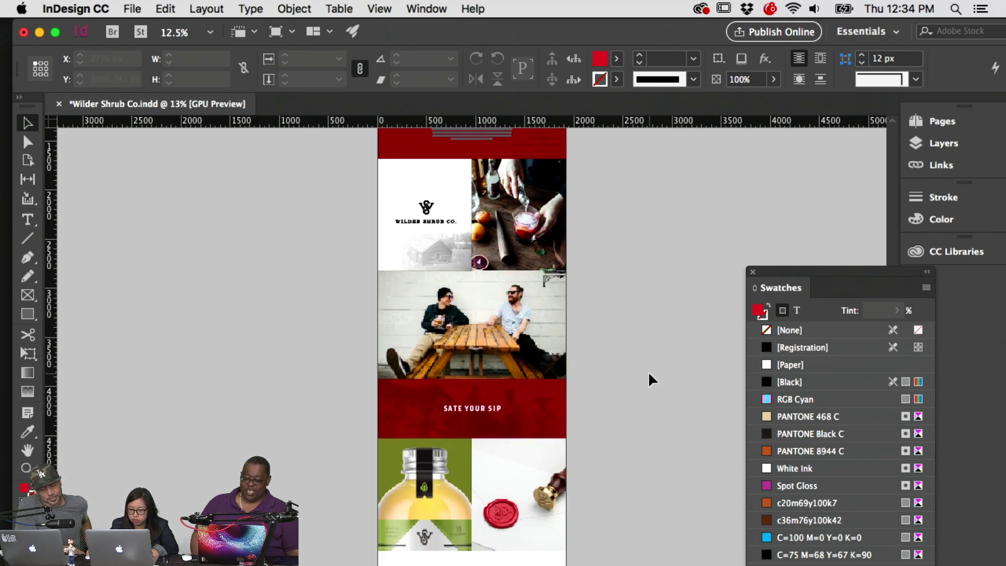
Save the layout document
{"action": "scroll", "coordinate": [648, 370], "scroll_direction": "up", "scroll_amount": 3}
{"action": "key", "text": "super+s"}
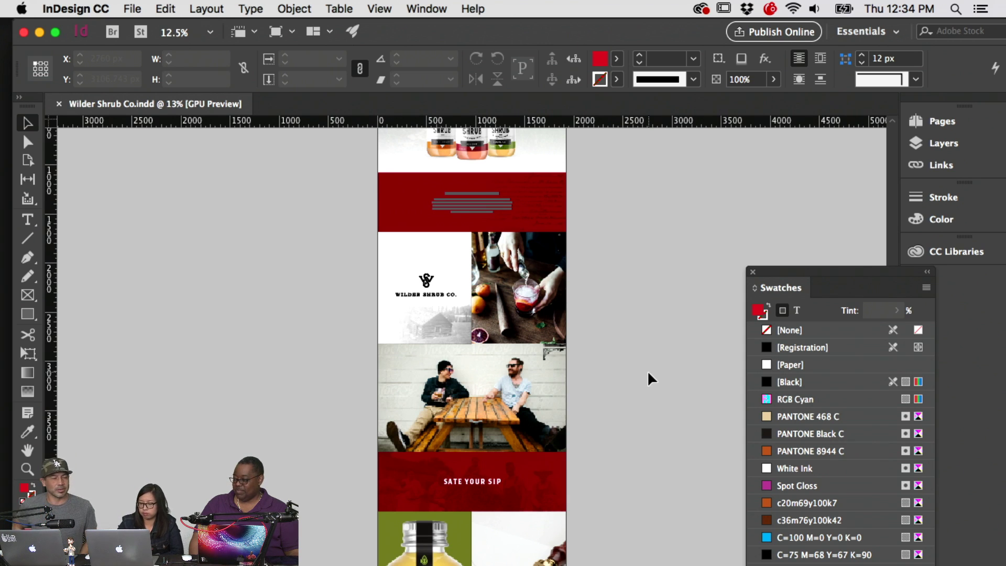
Set the lorem ipsum paragraph under the SPARKLING FRUIT SHUB heading in JaneAusten at 23 pt
{"action": "key", "text": "super+equal"}
{"action": "scroll", "coordinate": [648, 373], "scroll_direction": "up", "scroll_amount": 10}
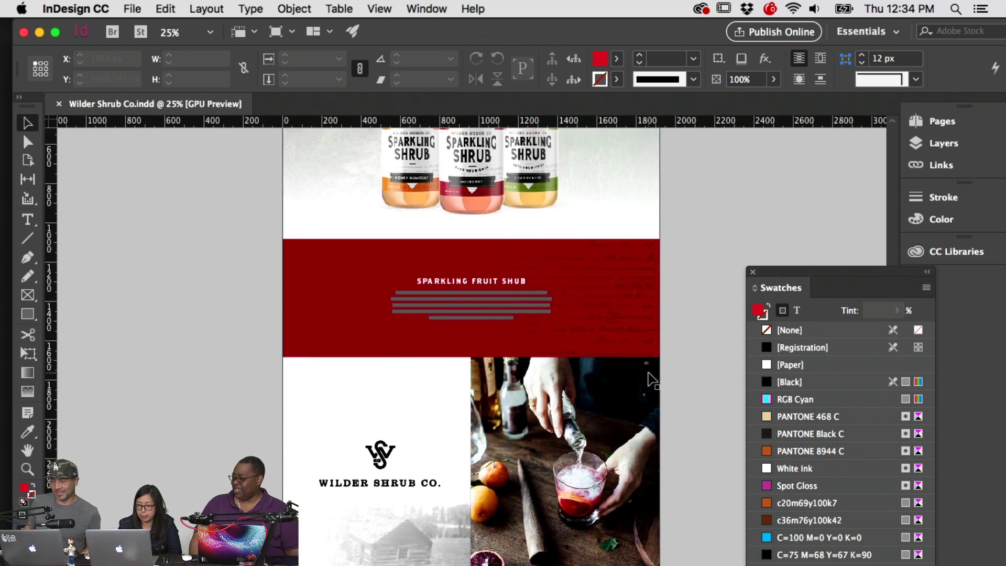
{"action": "key", "text": "super+equal"}
{"action": "key", "text": "t"}
{"action": "left_click", "coordinate": [518, 405]}
{"action": "key", "text": "alt+super+q"}
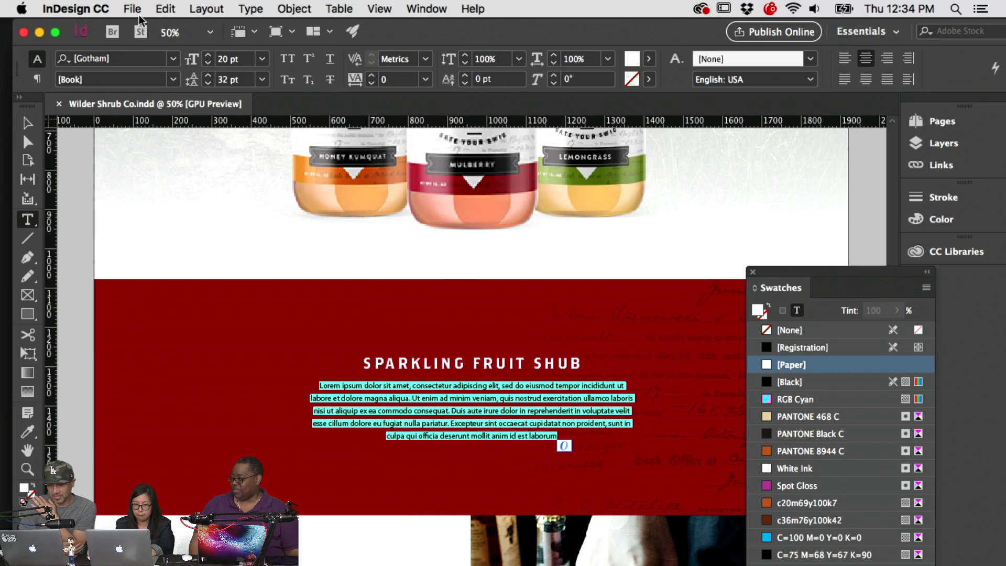
{"action": "left_click", "coordinate": [105, 59]}
{"action": "type", "text": "JANE"}
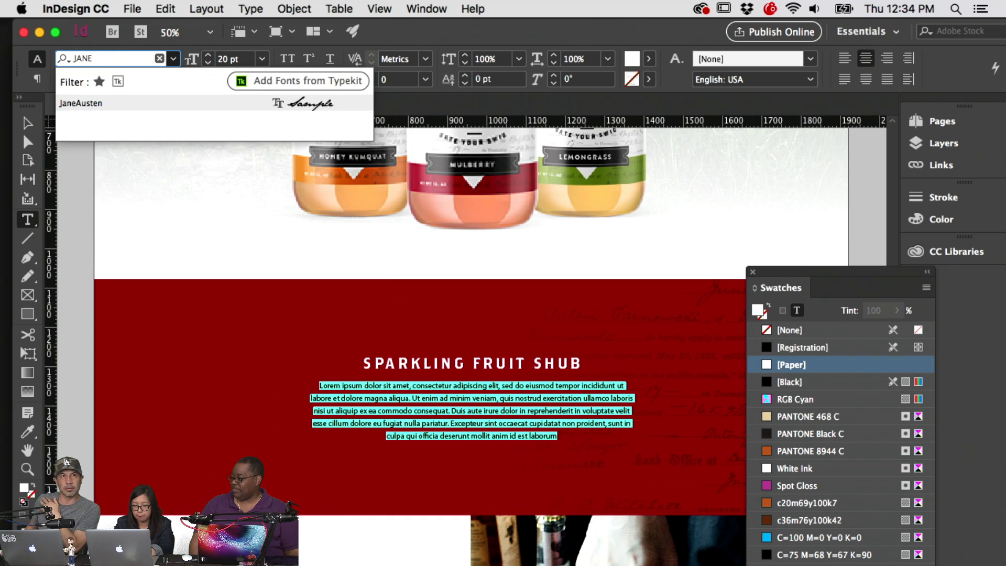
{"action": "key", "text": "Return"}
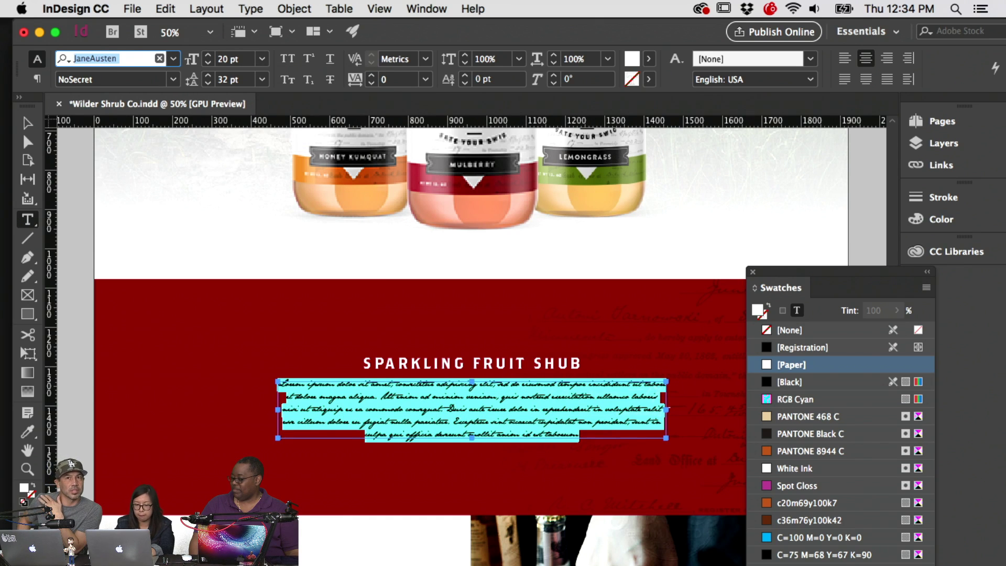
{"action": "left_click", "coordinate": [209, 57]}
{"action": "left_click", "coordinate": [209, 56]}
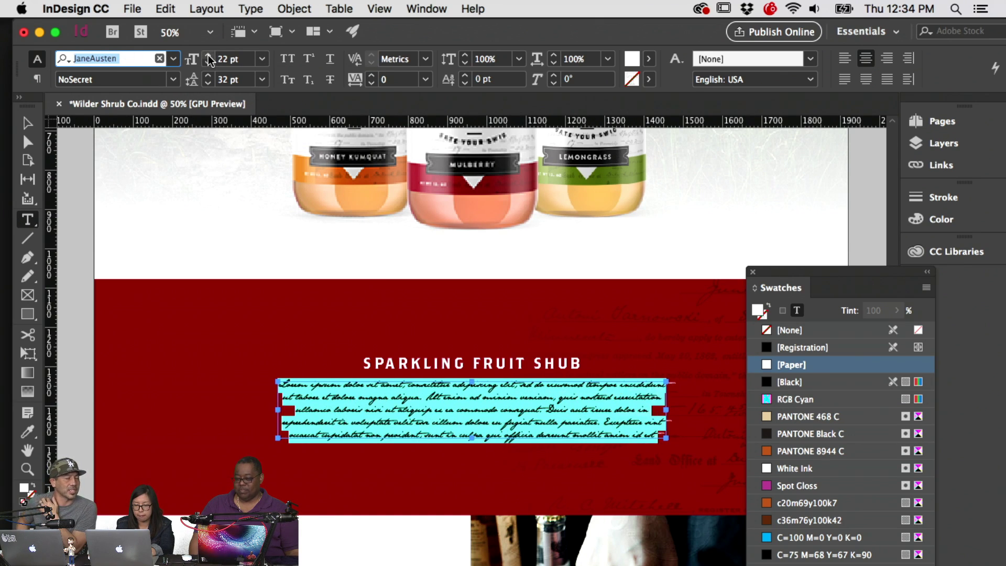
{"action": "left_click", "coordinate": [209, 56]}
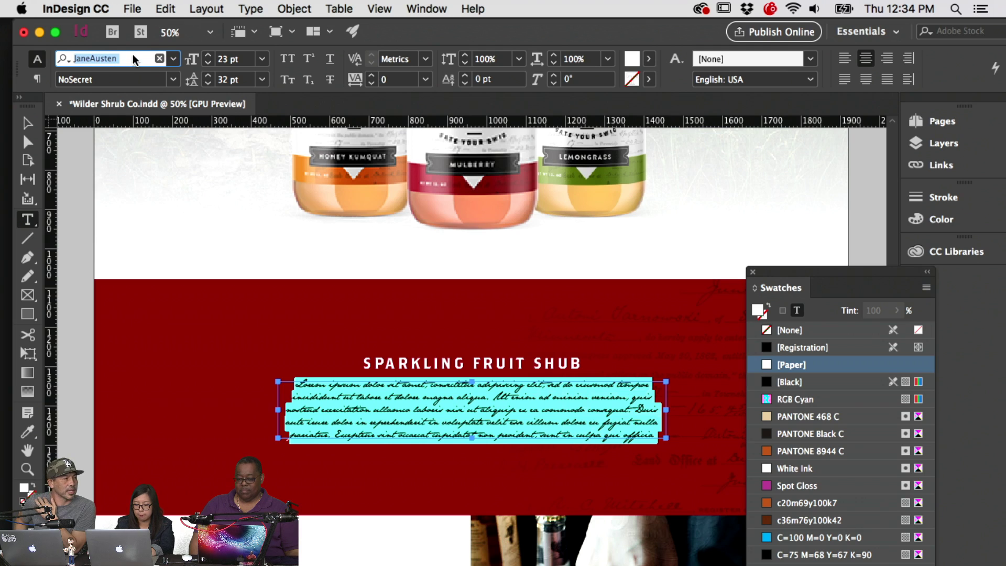
Change the paragraph's font to Mighty River and its size to 28 pt
{"action": "type", "text": "MIGHT"}
{"action": "key", "text": "Return"}
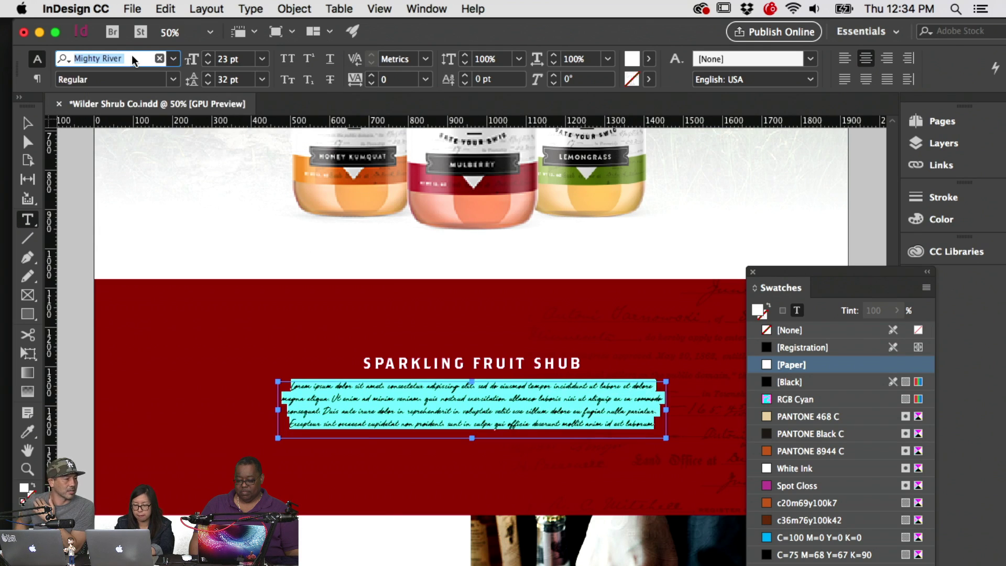
{"action": "left_click", "coordinate": [208, 56]}
{"action": "left_click", "coordinate": [208, 56]}
{"action": "left_click", "coordinate": [208, 56]}
{"action": "left_click", "coordinate": [209, 57]}
{"action": "left_click", "coordinate": [208, 57]}
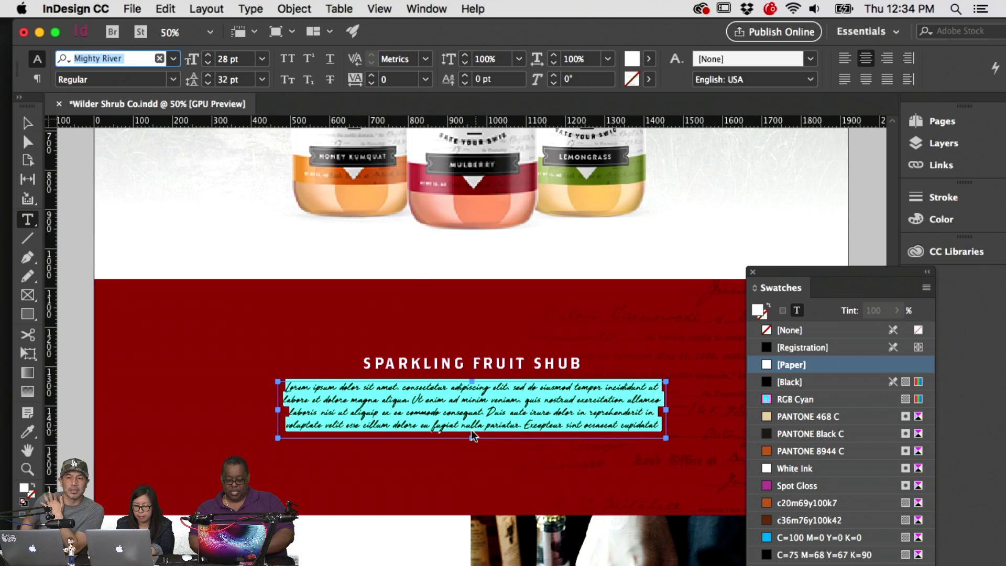
Enlarge the paragraph's text frame to about 1085 × 262 px
{"action": "left_click", "coordinate": [473, 477]}
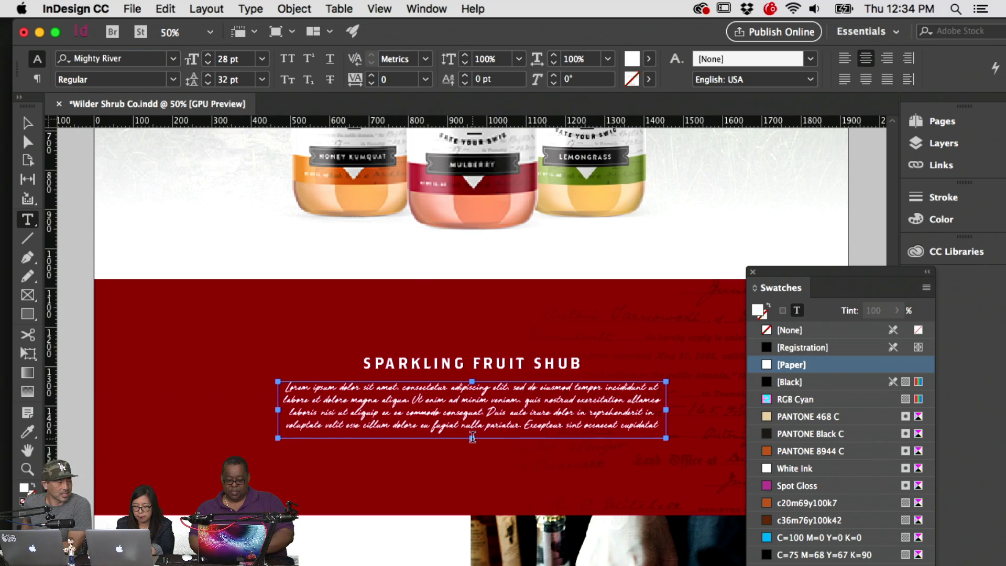
{"action": "left_click", "coordinate": [27, 123]}
{"action": "left_click_drag", "start_coordinate": [472, 438], "coordinate": [473, 482]}
{"action": "left_click_drag", "start_coordinate": [278, 433], "coordinate": [258, 431]}
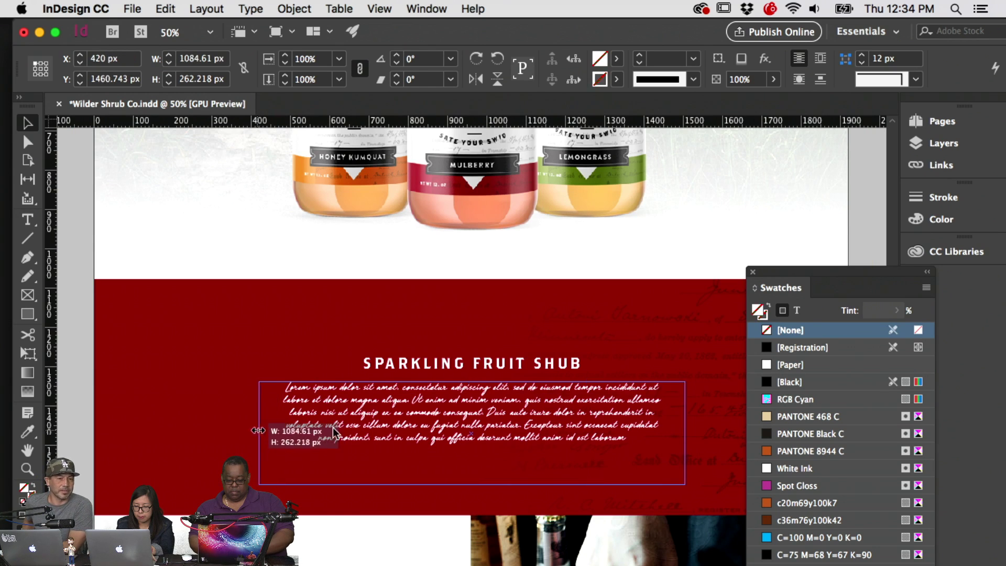
Set the whole paragraph to 35 pt with 36 pt leading
{"action": "double_click", "coordinate": [294, 414]}
{"action": "key", "text": "super+a"}
{"action": "left_click", "coordinate": [208, 61]}
{"action": "left_click", "coordinate": [208, 61]}
{"action": "left_click", "coordinate": [208, 61]}
{"action": "left_click", "coordinate": [208, 56]}
{"action": "left_click", "coordinate": [208, 56]}
{"action": "left_click", "coordinate": [208, 56]}
{"action": "left_click", "coordinate": [208, 56]}
{"action": "left_click", "coordinate": [208, 56]}
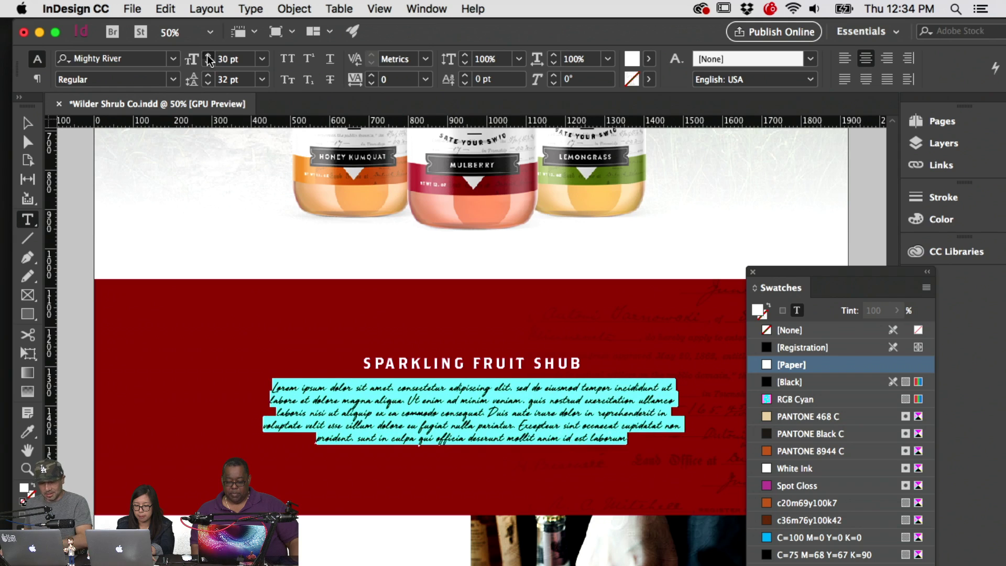
{"action": "left_click", "coordinate": [208, 55]}
{"action": "left_click", "coordinate": [208, 56]}
{"action": "key", "text": "alt+Down"}
{"action": "key", "text": "alt+Down"}
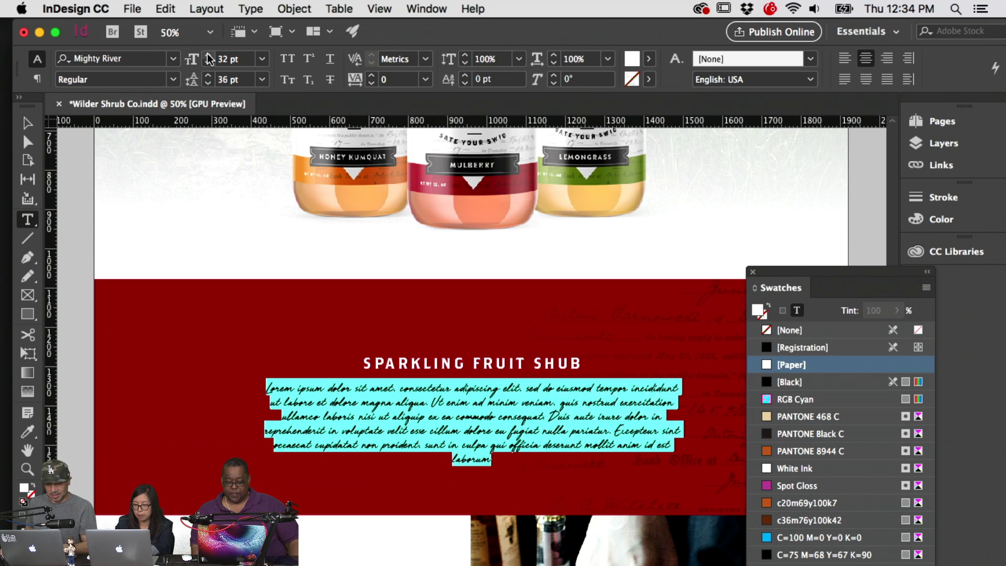
{"action": "left_click", "coordinate": [208, 56]}
{"action": "left_click", "coordinate": [208, 56]}
{"action": "left_click", "coordinate": [208, 56]}
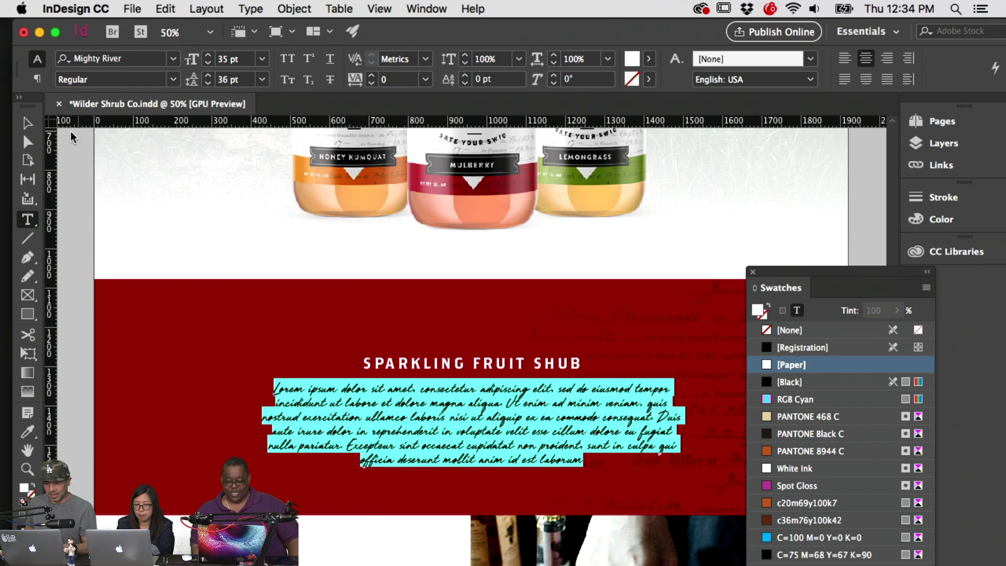
Check the script paragraph within the page at 25%, and undo all of its font, size, leading and frame changes
{"action": "left_click", "coordinate": [27, 139]}
{"action": "left_click", "coordinate": [154, 181]}
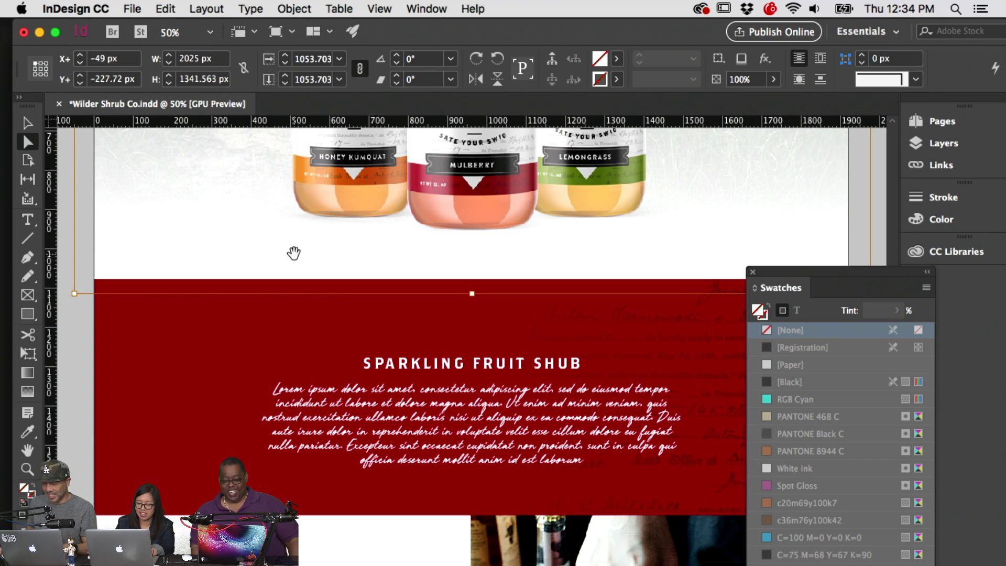
{"action": "key", "text": "super+minus"}
{"action": "scroll", "coordinate": [721, 355], "scroll_direction": "down", "scroll_amount": 5}
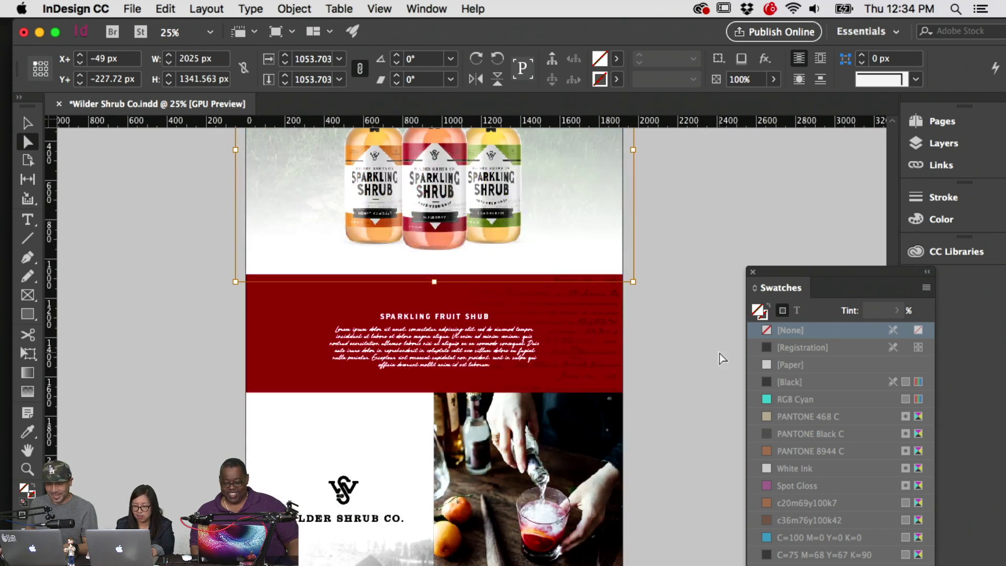
{"action": "left_click", "coordinate": [684, 344]}
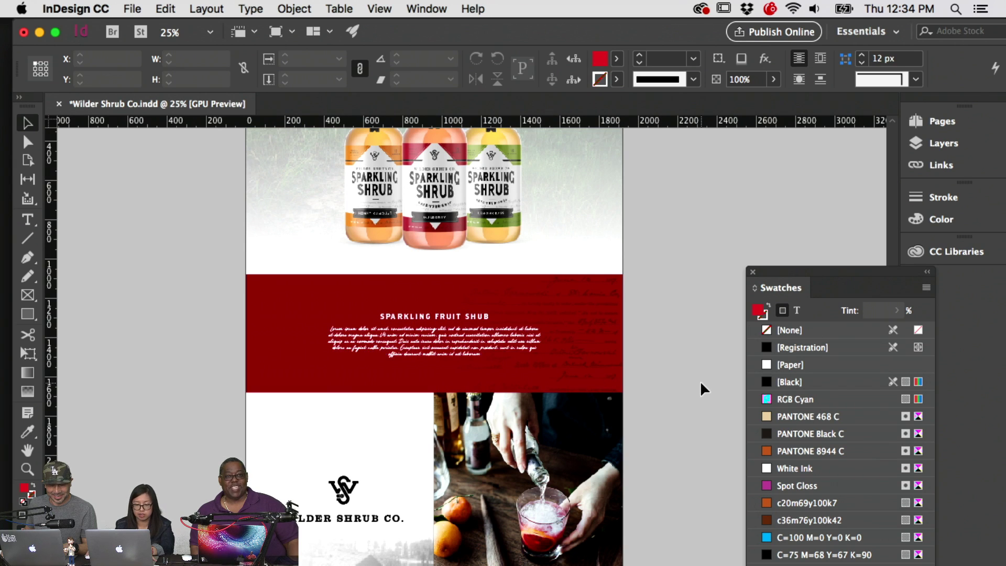
{"action": "key", "text": "super+z"}
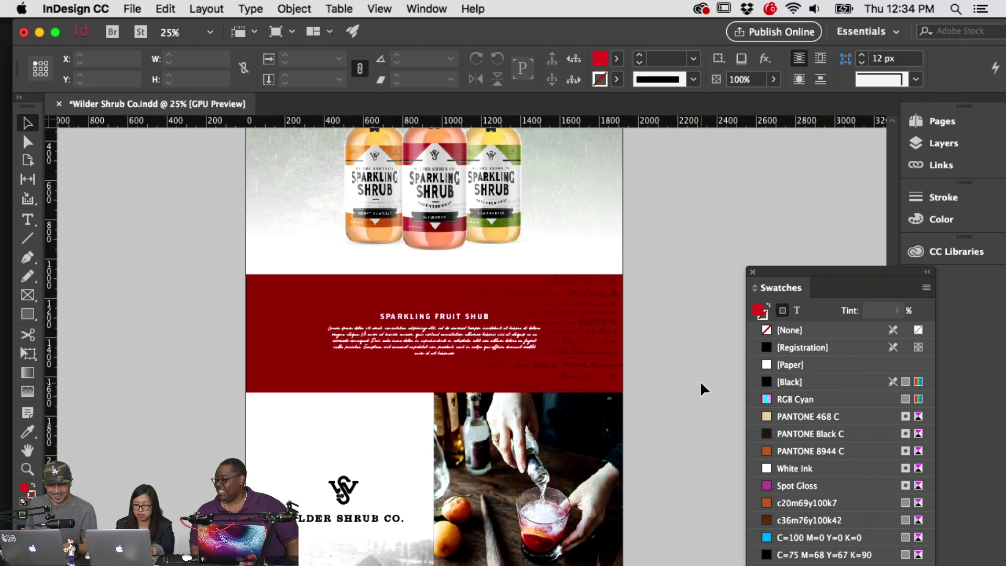
{"action": "left_click", "coordinate": [699, 380]}
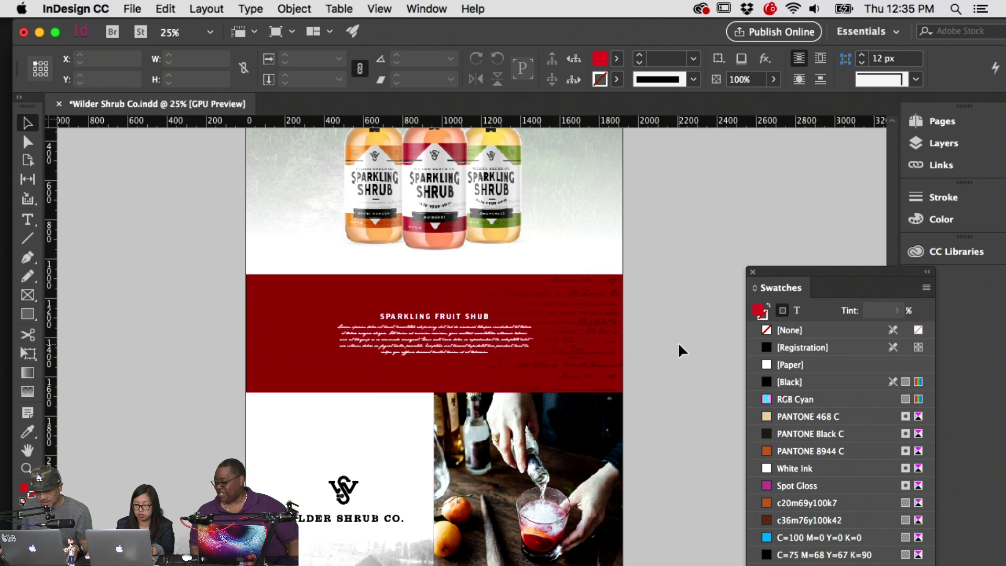
{"action": "key", "text": "super+z"}
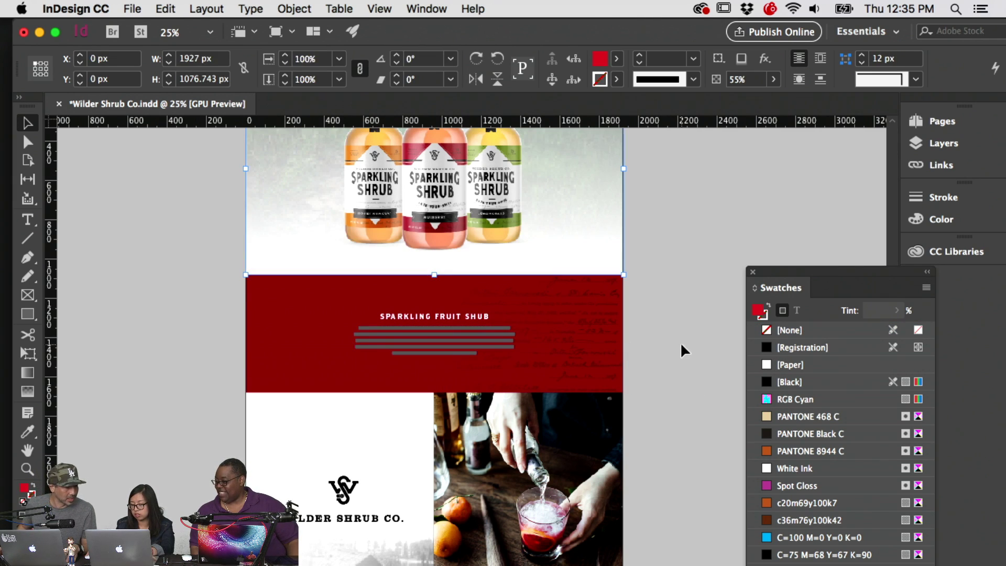
Scale the wax-seal photo inside its frame to about 67.5% and reposition it to show the seal and stamp
{"action": "scroll", "coordinate": [680, 342], "scroll_direction": "down", "scroll_amount": 12}
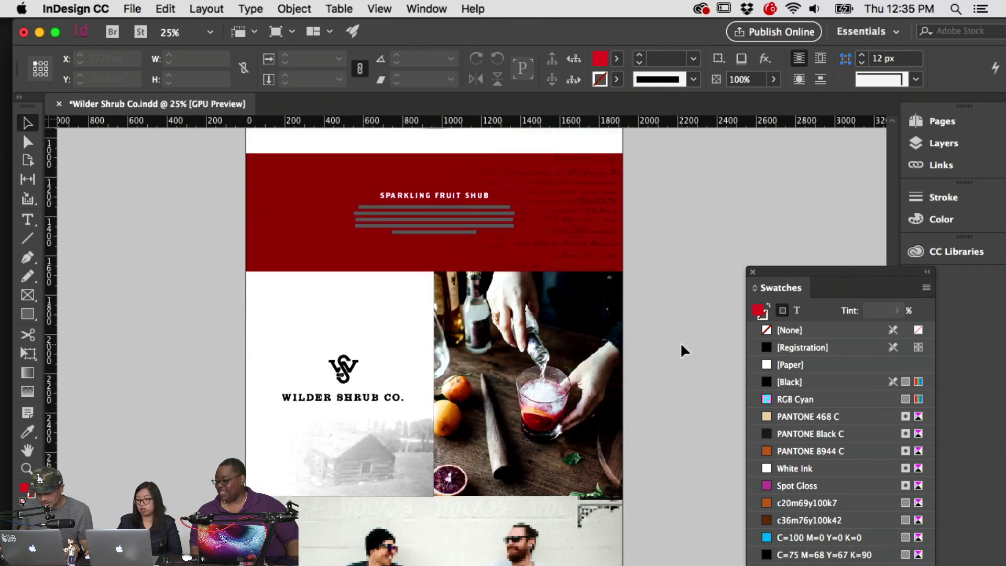
{"action": "scroll", "coordinate": [680, 342], "scroll_direction": "down", "scroll_amount": 12}
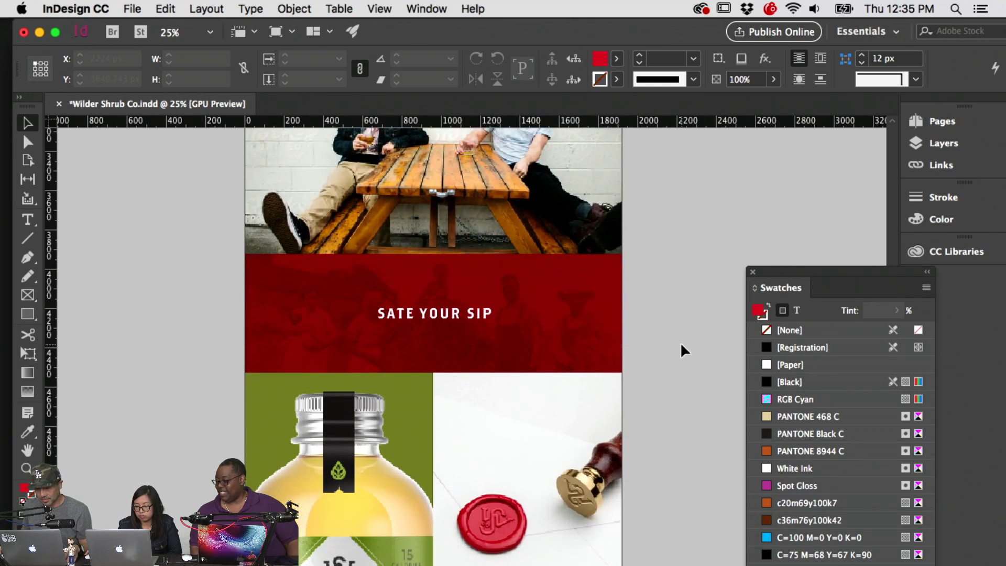
{"action": "left_click", "coordinate": [325, 362]}
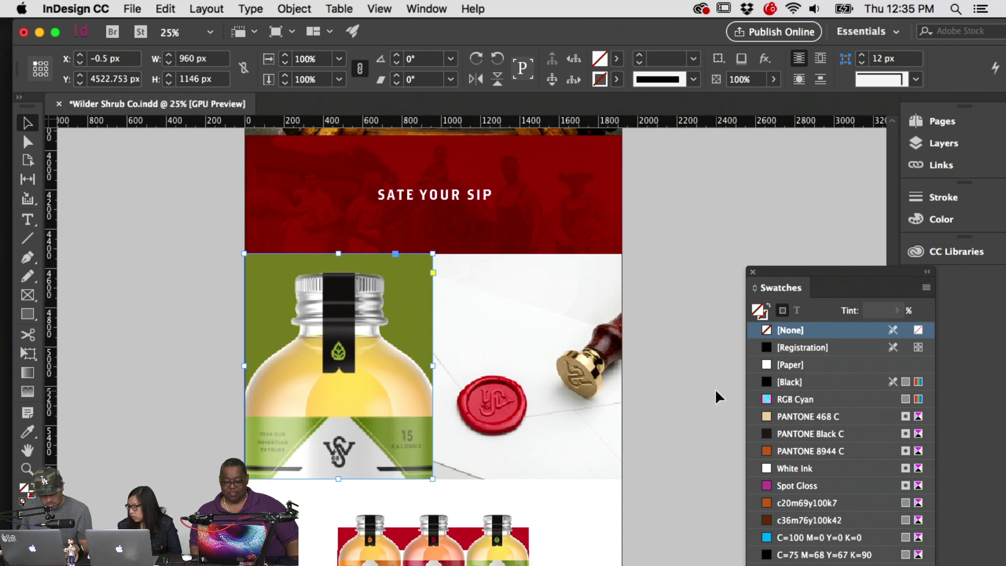
{"action": "scroll", "coordinate": [586, 382], "scroll_direction": "down", "scroll_amount": 1}
{"action": "left_click", "coordinate": [526, 342]}
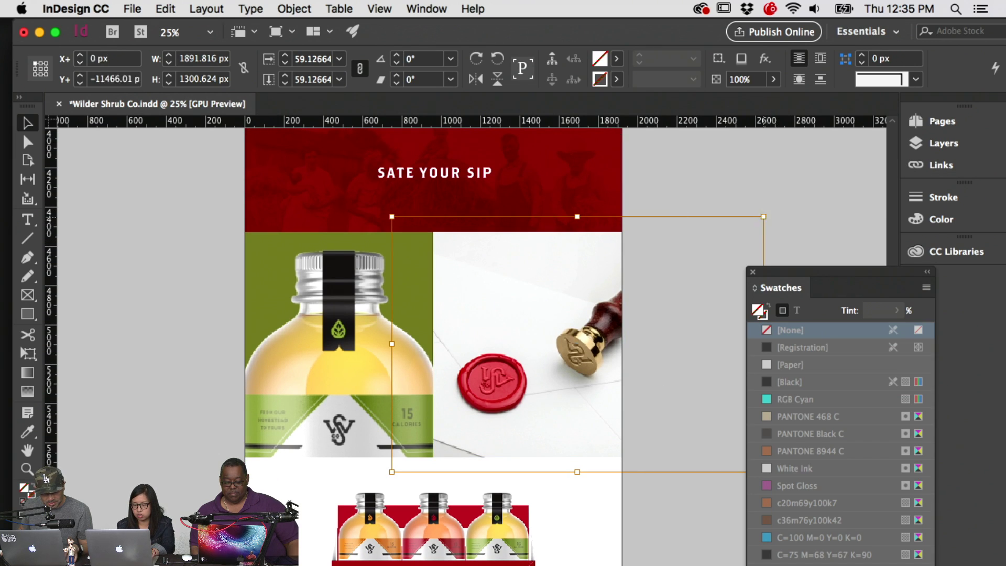
{"action": "left_click_drag", "start_coordinate": [766, 213], "coordinate": [799, 188]}
{"action": "left_click_drag", "start_coordinate": [572, 330], "coordinate": [563, 338]}
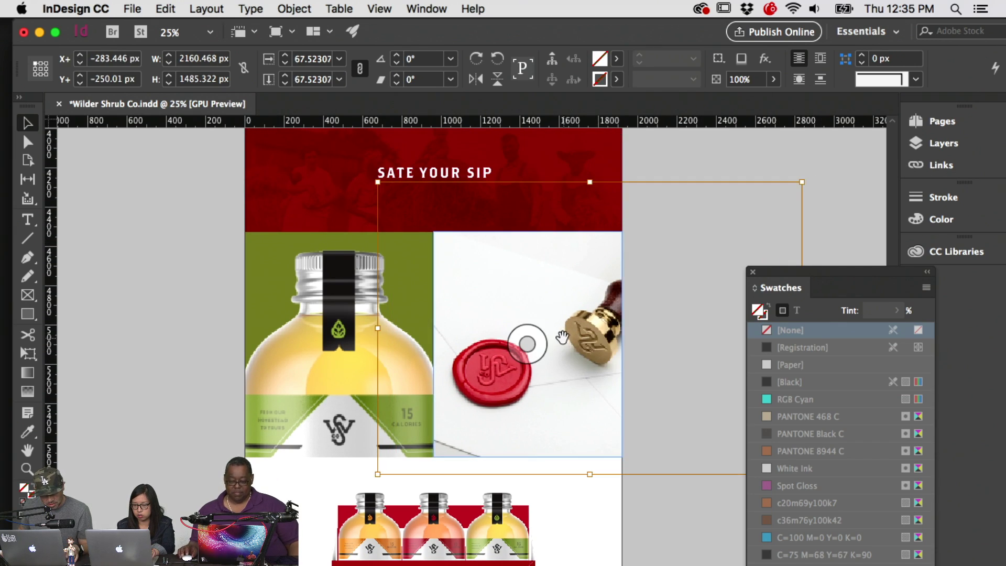
Examine the Sparkling Shrub six-pack carton image above the black band at 50% zoom
{"action": "left_click", "coordinate": [711, 152]}
{"action": "key", "text": "super+minus"}
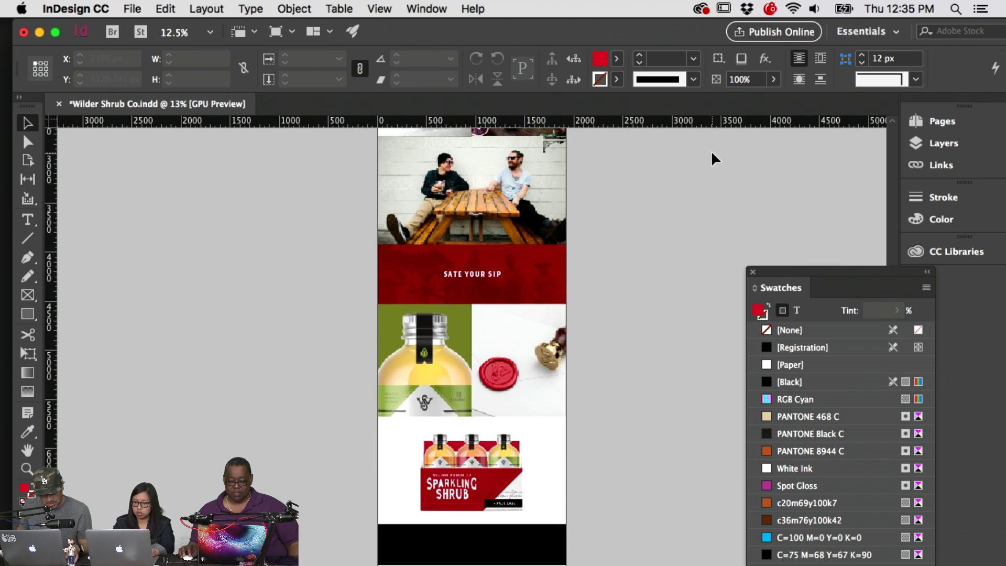
{"action": "scroll", "coordinate": [685, 377], "scroll_direction": "down", "scroll_amount": 5}
{"action": "key", "text": "super+equal"}
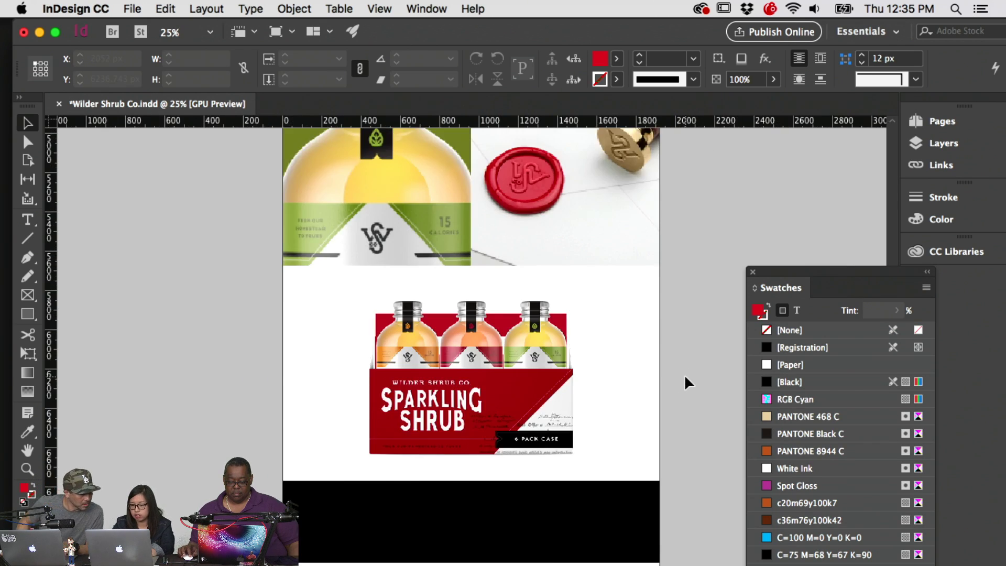
{"action": "key", "text": "super+equal"}
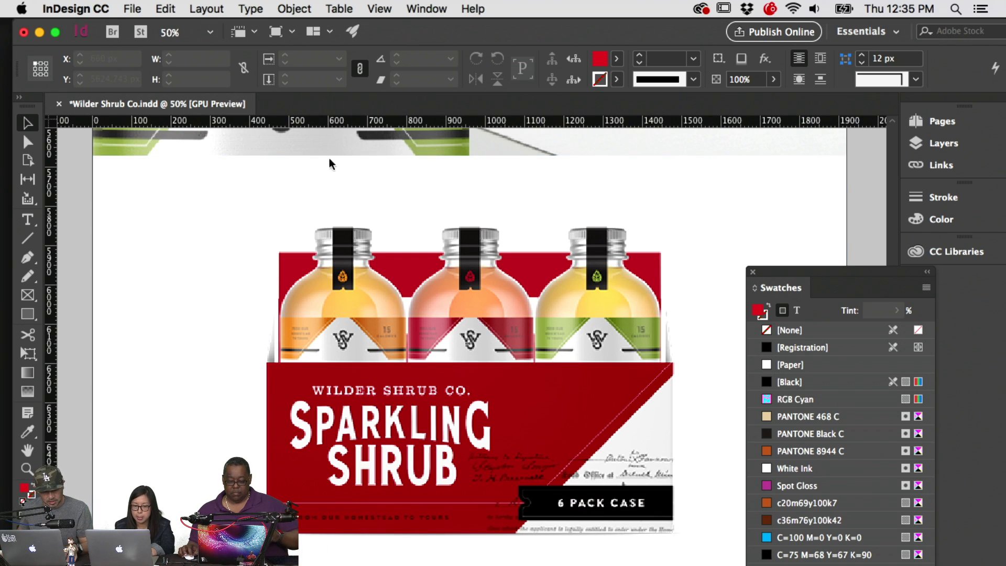
{"action": "left_click", "coordinate": [622, 421]}
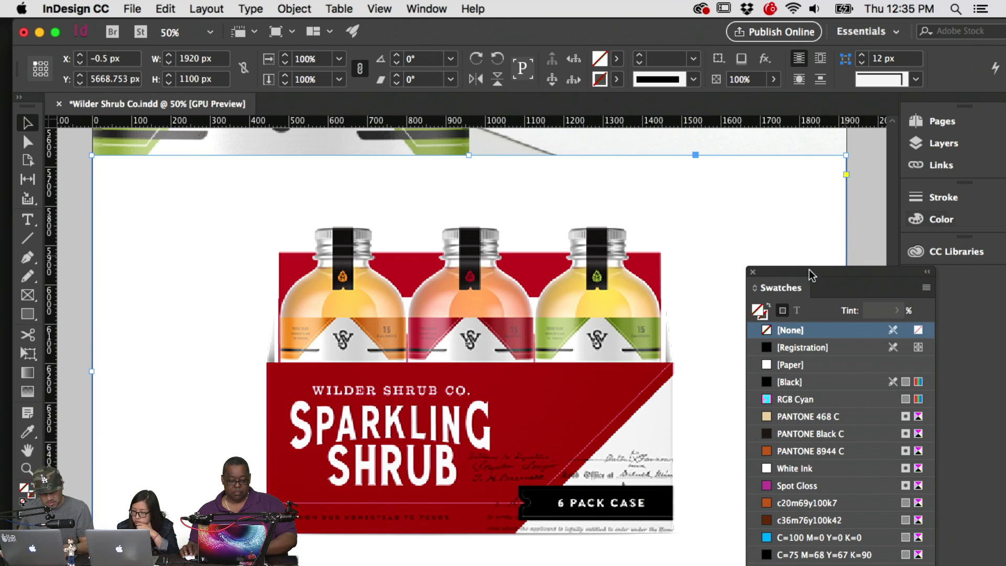
{"action": "left_click", "coordinate": [469, 370]}
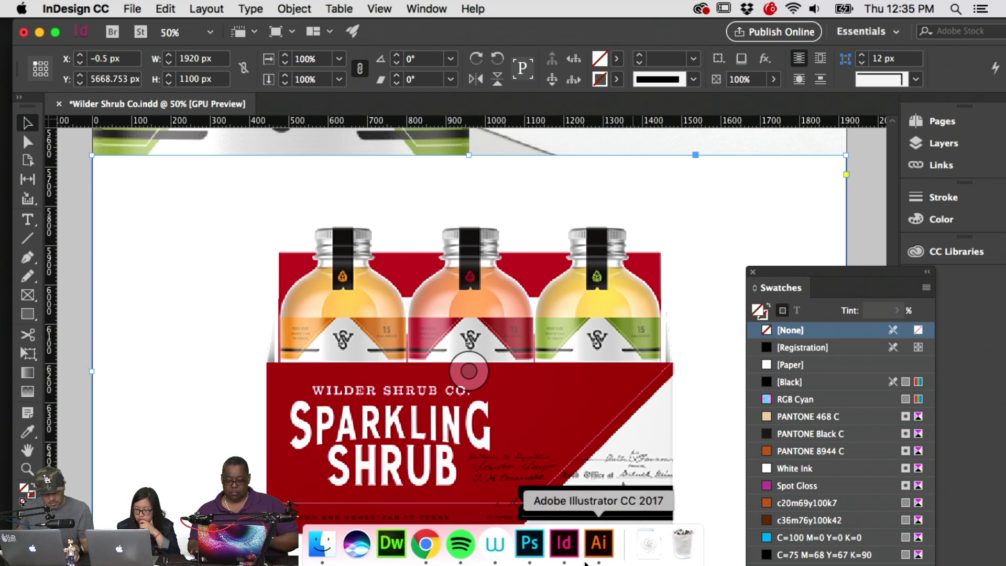
Switch to Photoshop and open the six-pack's FRONT DESIGN smart object and its nested Vector Smart Object in Illustrator
{"action": "left_click", "coordinate": [545, 547]}
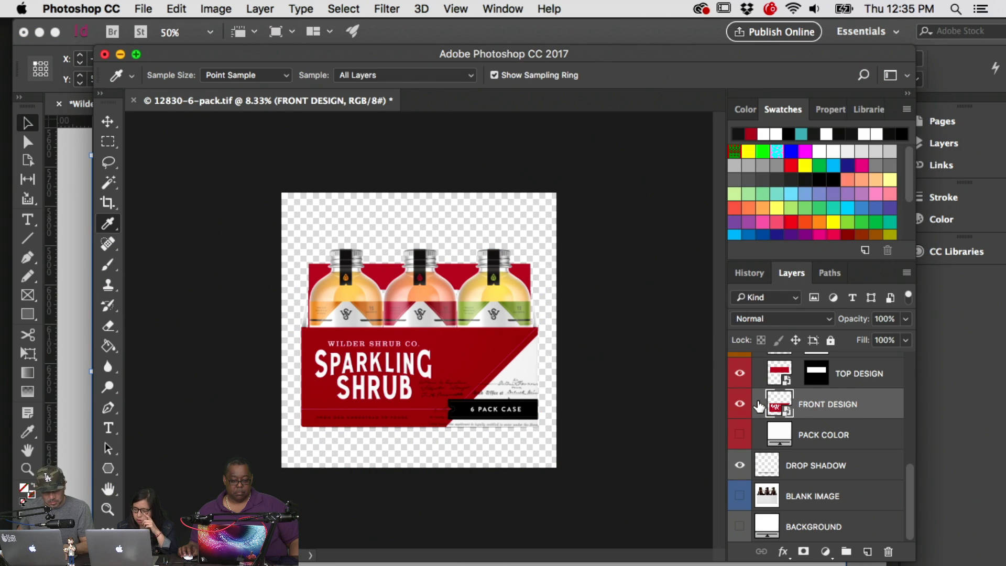
{"action": "double_click", "coordinate": [785, 411]}
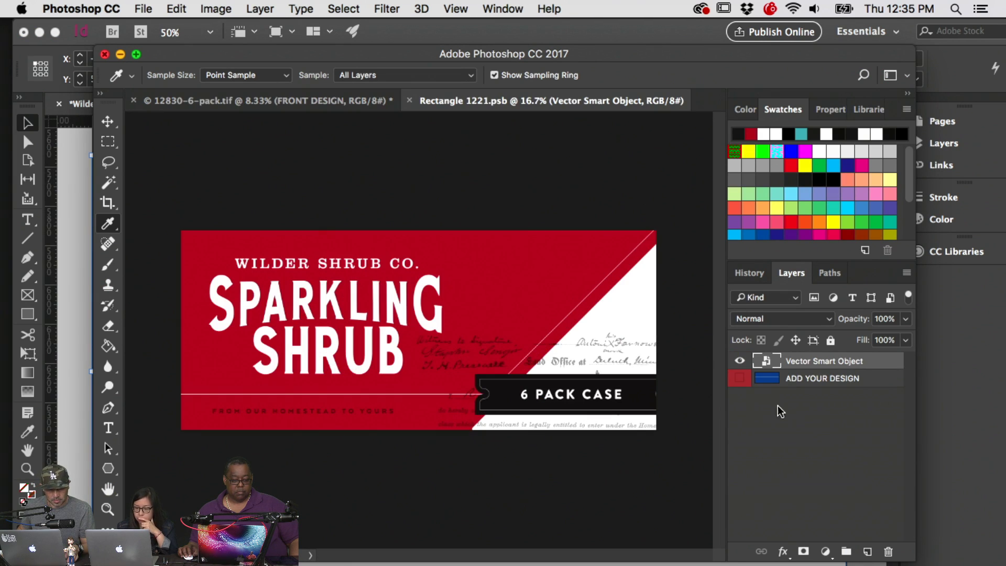
{"action": "double_click", "coordinate": [761, 361]}
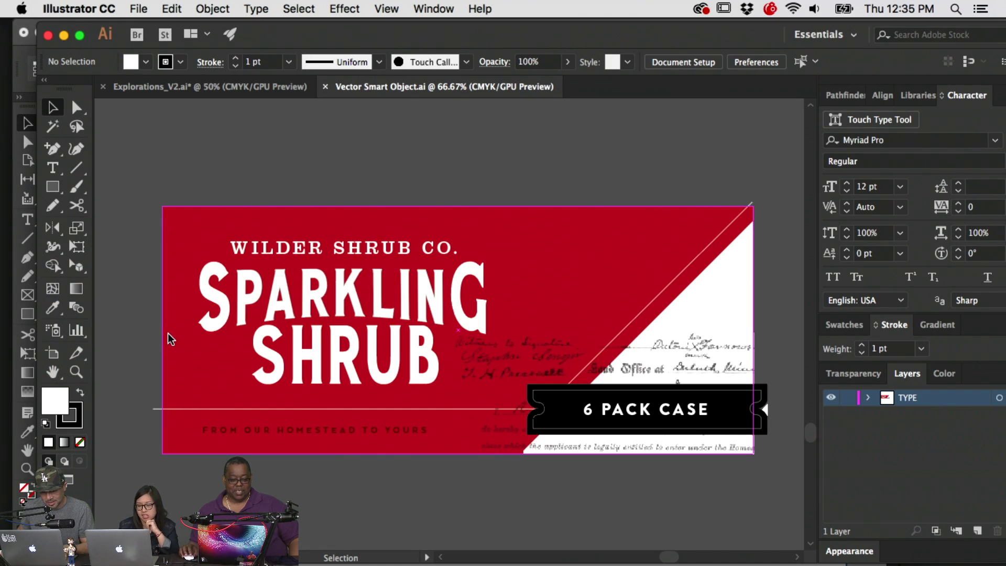
Switch to the Explorations_V2.ai document and select the wheat harvest family photo in the Smith and Co. collage
{"action": "left_click", "coordinate": [220, 87]}
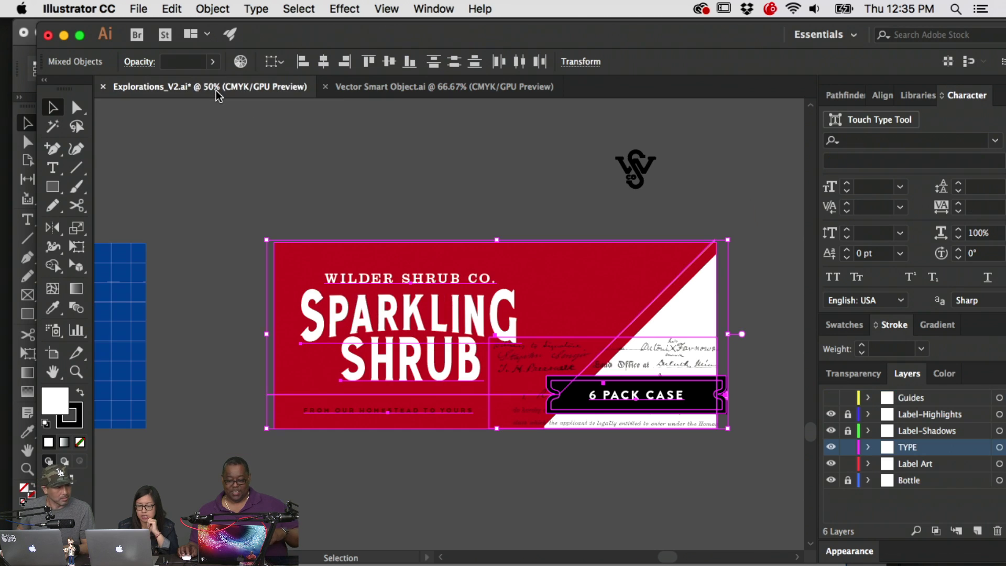
{"action": "scroll", "coordinate": [417, 312], "scroll_direction": "up", "scroll_amount": 10}
{"action": "scroll", "coordinate": [417, 311], "scroll_direction": "left", "scroll_amount": 10}
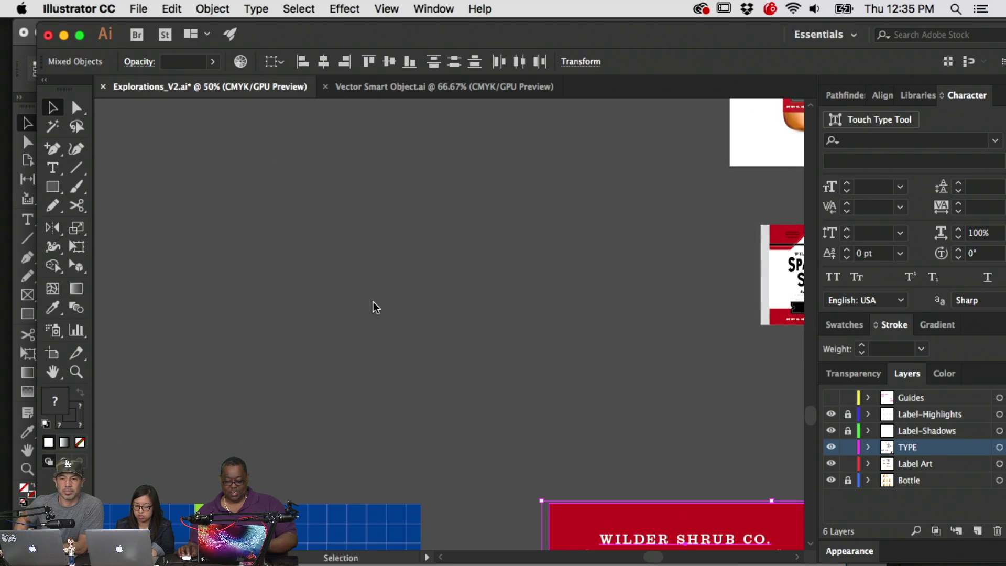
{"action": "key", "text": "super+minus"}
{"action": "key", "text": "super+minus"}
{"action": "key", "text": "super+minus"}
{"action": "scroll", "coordinate": [318, 220], "scroll_direction": "up", "scroll_amount": 10}
{"action": "scroll", "coordinate": [319, 220], "scroll_direction": "left", "scroll_amount": 3}
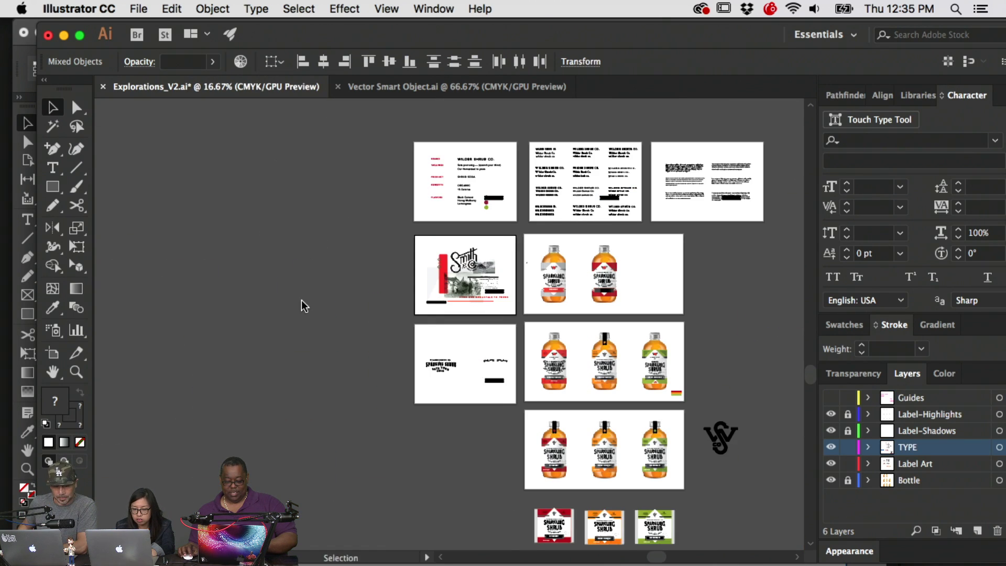
{"action": "key", "text": "super+plus"}
{"action": "key", "text": "super+plus"}
{"action": "key", "text": "super+plus"}
{"action": "left_click_drag", "start_coordinate": [218, 134], "coordinate": [372, 530]}
{"action": "scroll", "coordinate": [234, 379], "scroll_direction": "up", "scroll_amount": 10}
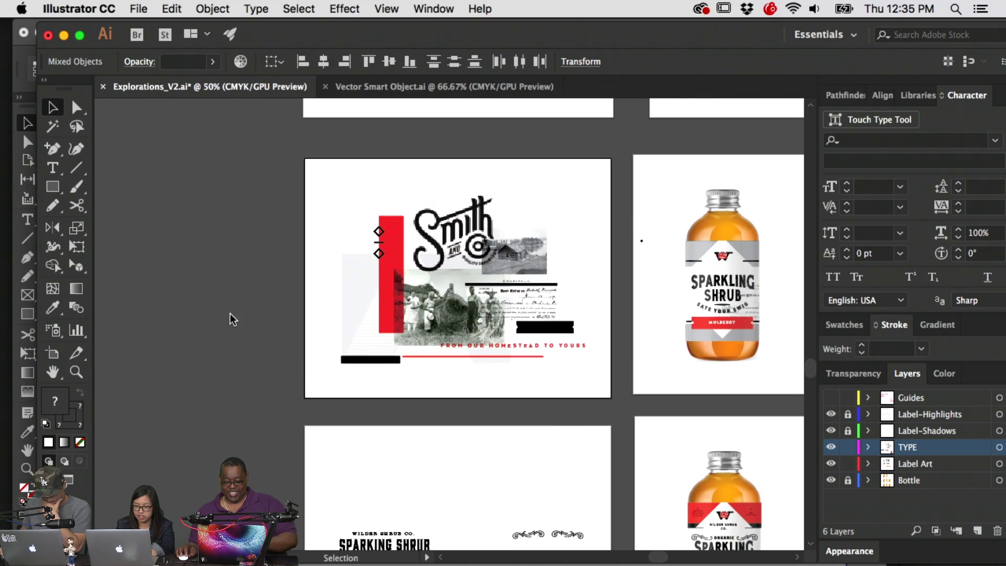
{"action": "left_click", "coordinate": [449, 319]}
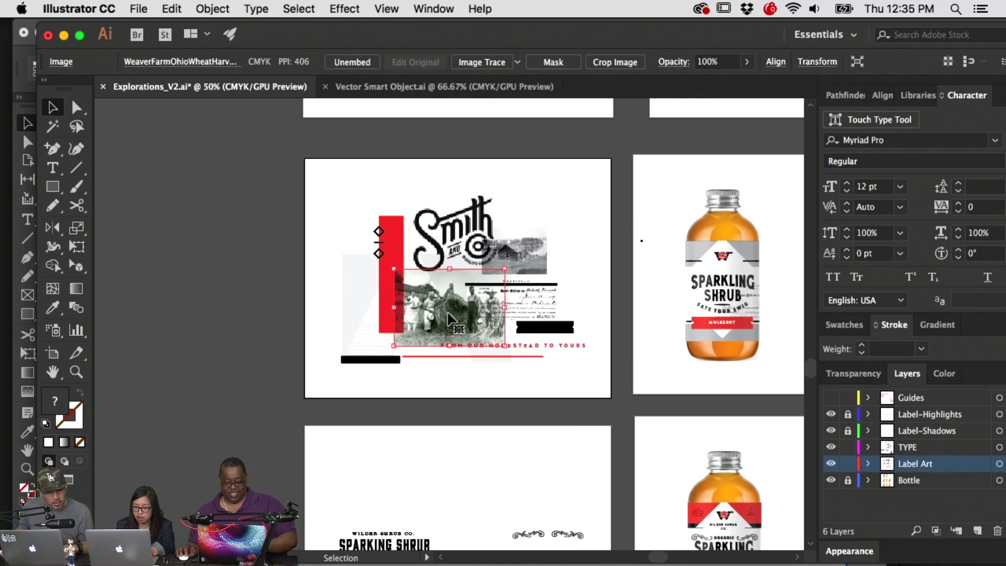
{"action": "left_click", "coordinate": [523, 258]}
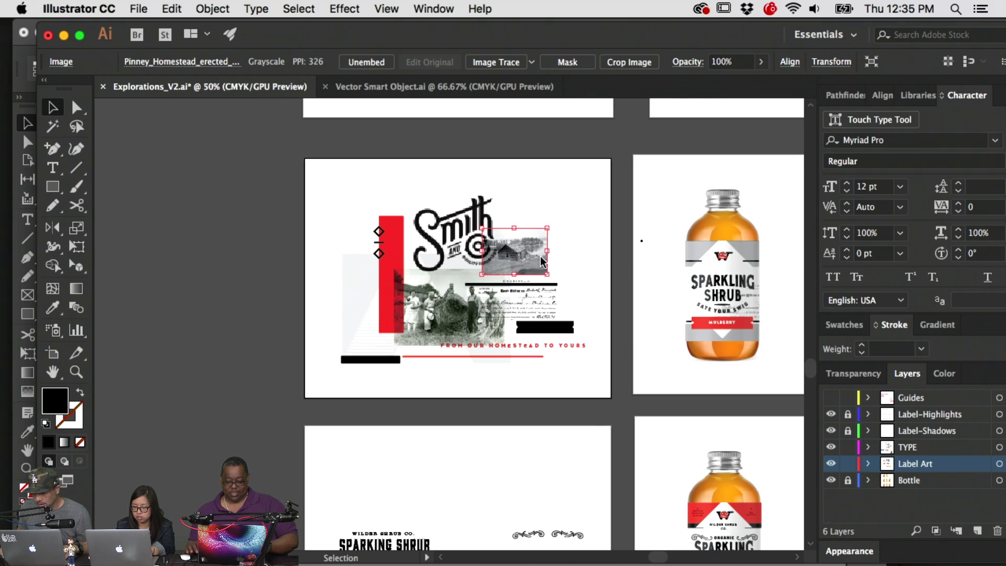
{"action": "left_click_drag", "start_coordinate": [545, 272], "coordinate": [652, 354]}
{"action": "key", "text": "super+z"}
{"action": "key", "text": "super+z"}
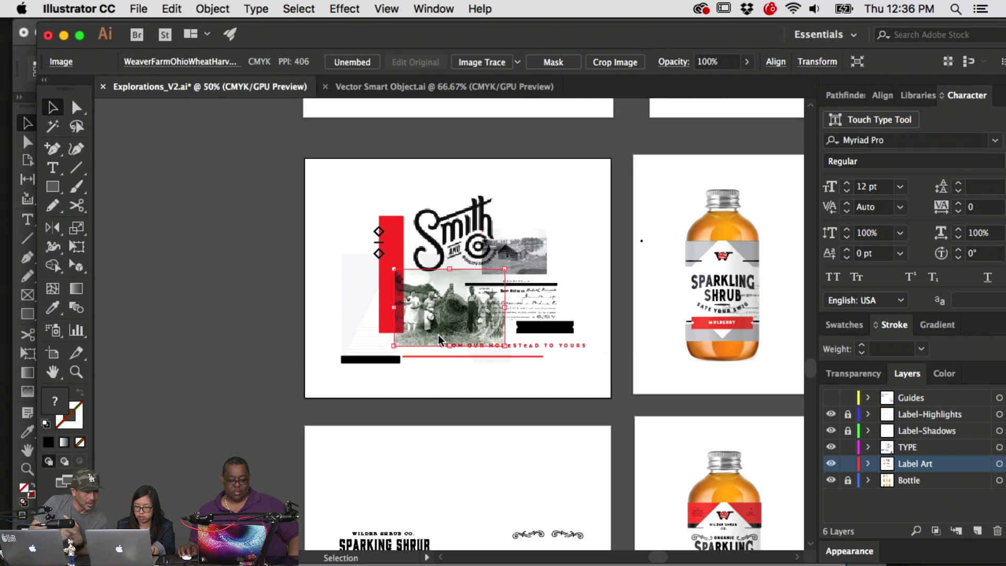
Paste the harvest photo into the Vector Smart Object artwork, enlarge it, and send it behind the Sparkling Shrub lettering
{"action": "left_click", "coordinate": [375, 87]}
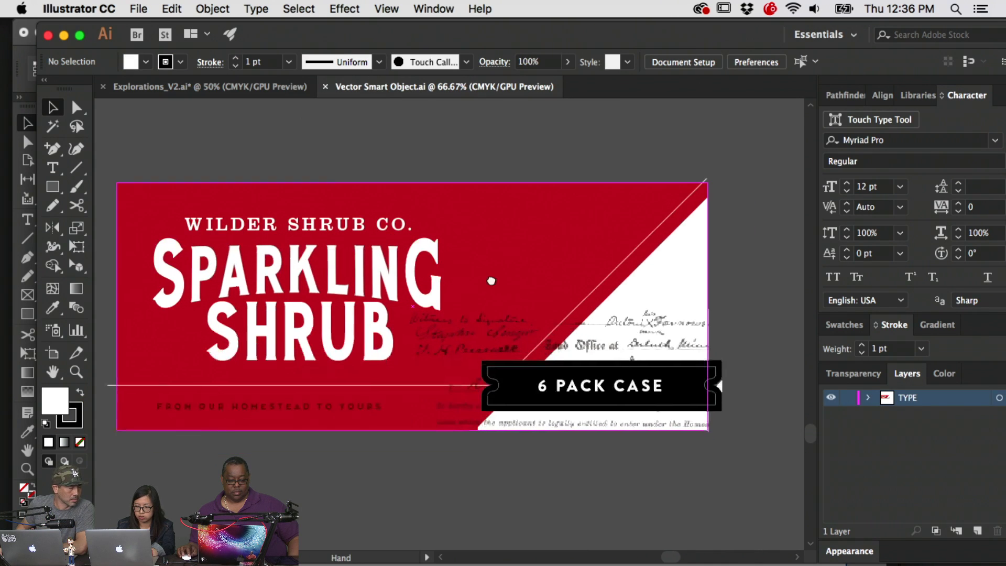
{"action": "key", "text": "super+v"}
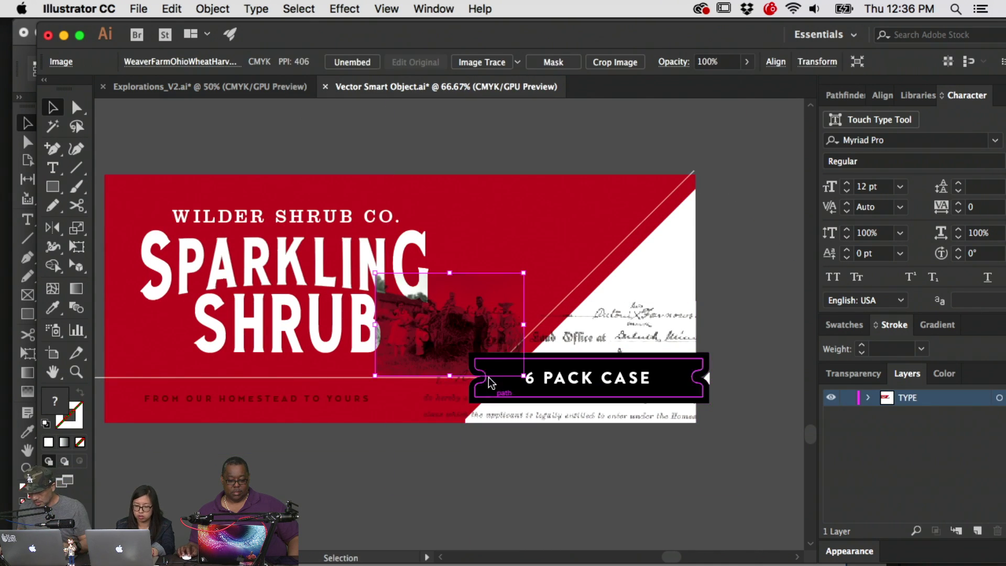
{"action": "left_click_drag", "start_coordinate": [375, 273], "coordinate": [202, 153]}
{"action": "left_click_drag", "start_coordinate": [588, 198], "coordinate": [667, 206]}
{"action": "key", "text": "super+shift+bracketleft"}
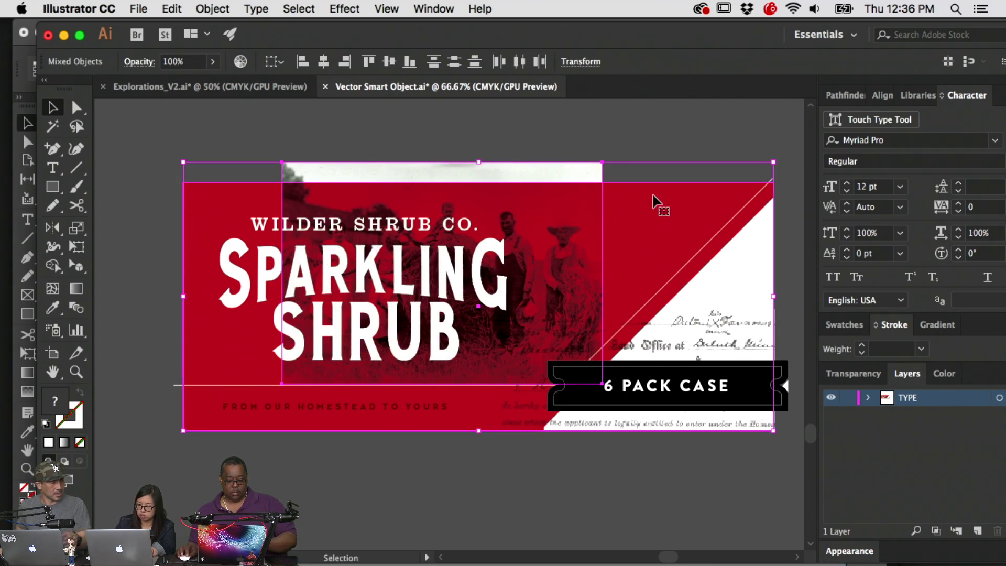
Move the harvest photo flush with the red panel's left edge just above the white line, and enlarge it slightly
{"action": "key", "text": "super+shift+a"}
{"action": "left_click_drag", "start_coordinate": [500, 178], "coordinate": [428, 198]}
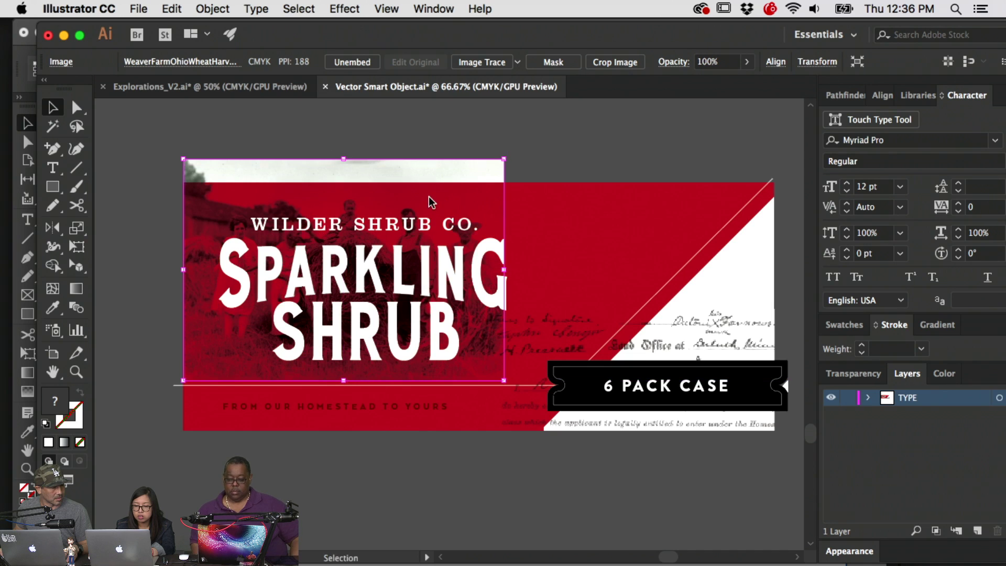
{"action": "left_click", "coordinate": [592, 151]}
{"action": "left_click", "coordinate": [455, 190]}
{"action": "left_click_drag", "start_coordinate": [504, 159], "coordinate": [522, 146]}
{"action": "left_click", "coordinate": [601, 149]}
Scale the Wilder Shrub Co. Sparkling Shrub lettering group down slightly about its centre
{"action": "left_click", "coordinate": [423, 249]}
{"action": "left_click", "coordinate": [395, 343], "text": "shift"}
{"action": "left_click", "coordinate": [395, 347]}
{"action": "left_click_drag", "start_coordinate": [512, 217], "coordinate": [508, 219]}
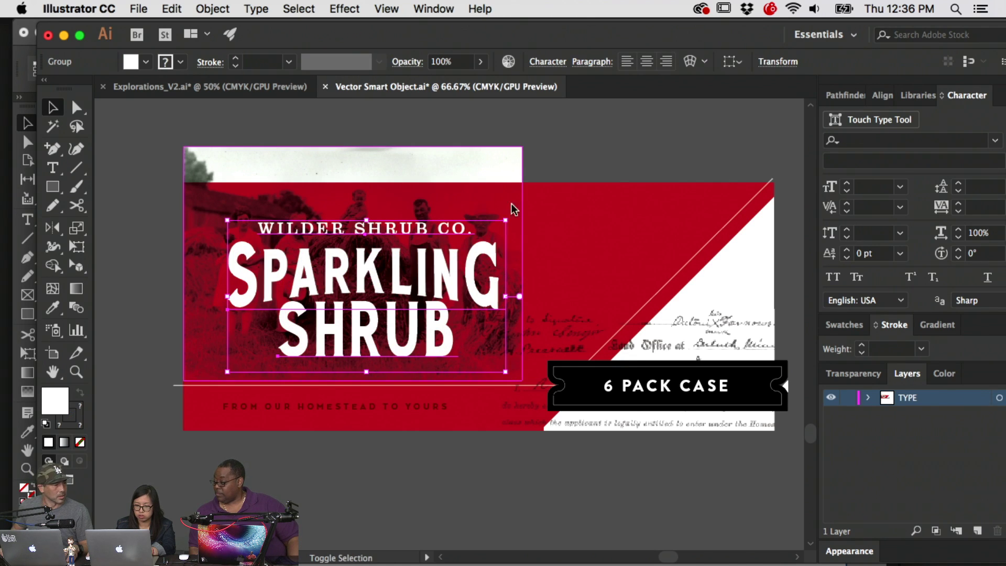
{"action": "left_click", "coordinate": [605, 141]}
{"action": "left_click", "coordinate": [492, 209]}
{"action": "key", "text": "c"}
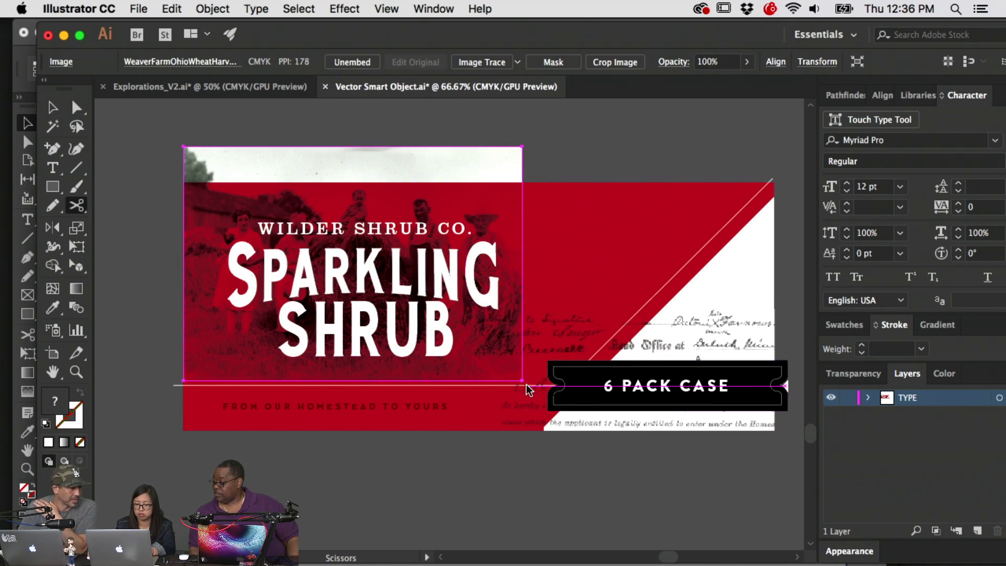
{"action": "left_click", "coordinate": [522, 379]}
{"action": "left_click", "coordinate": [662, 315]}
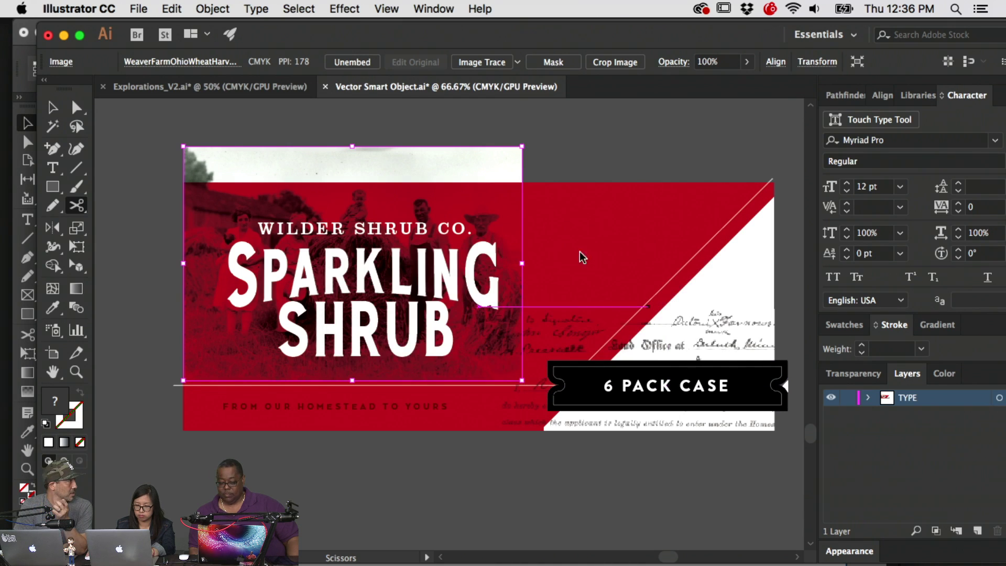
Enlarge the harvest photo a little more and nudge it down behind the red panel
{"action": "key", "text": "v"}
{"action": "left_click_drag", "start_coordinate": [522, 146], "coordinate": [533, 132]}
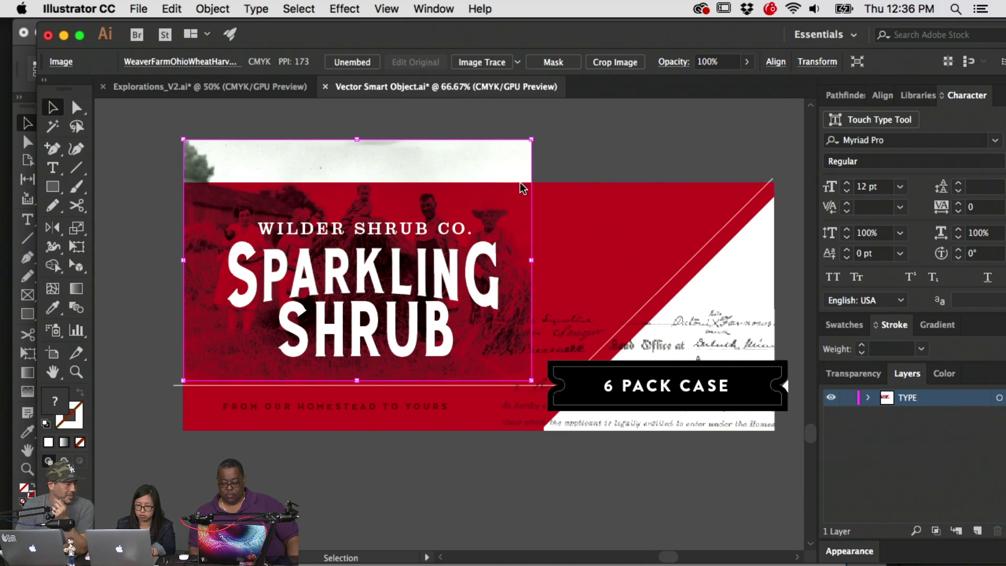
{"action": "left_click", "coordinate": [609, 160]}
{"action": "left_click", "coordinate": [457, 182]}
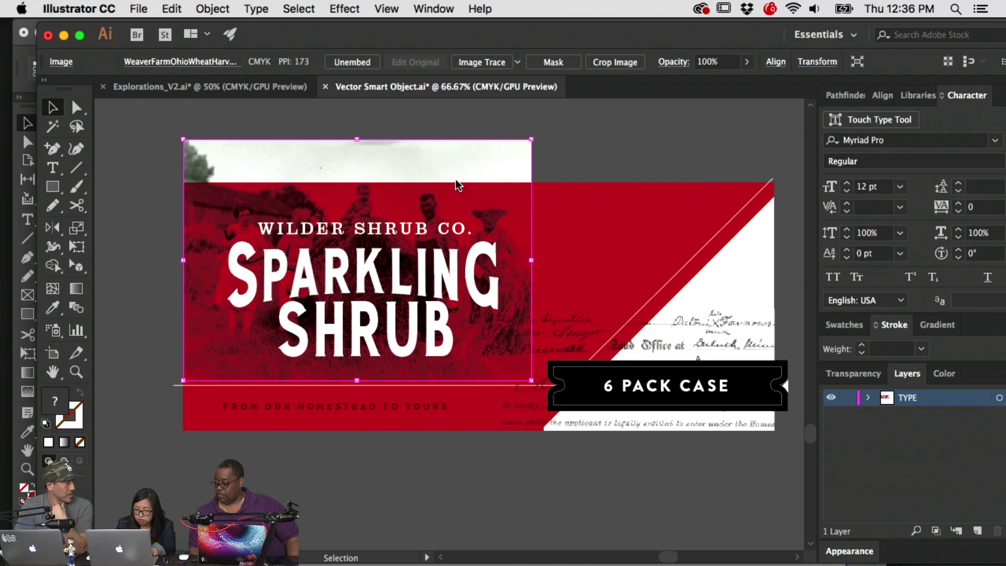
{"action": "left_click_drag", "start_coordinate": [456, 182], "coordinate": [457, 182]}
{"action": "left_click", "coordinate": [570, 146]}
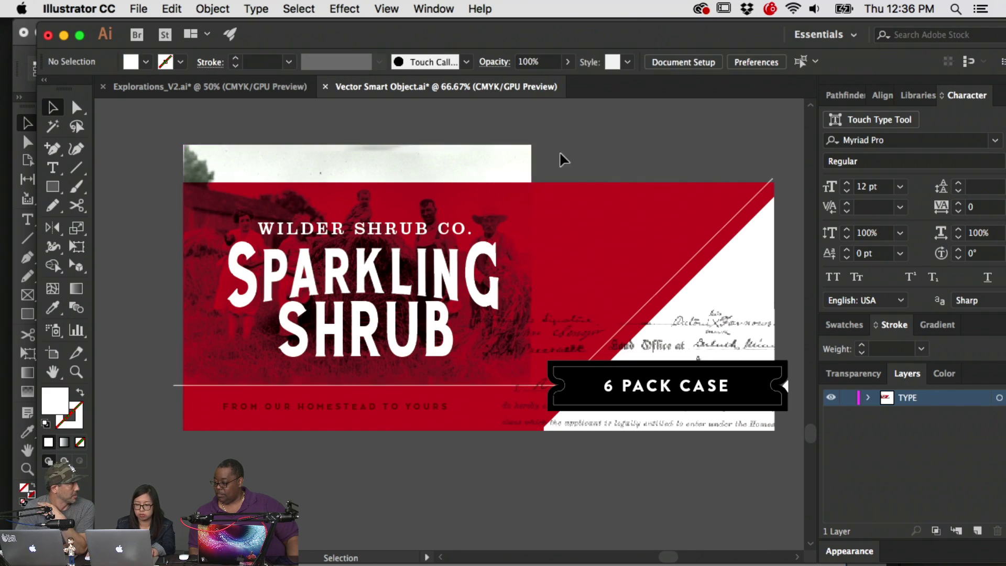
Shrink the Sparkling Shrub lettering group a little further, keeping it centred over the photo
{"action": "left_click", "coordinate": [418, 246]}
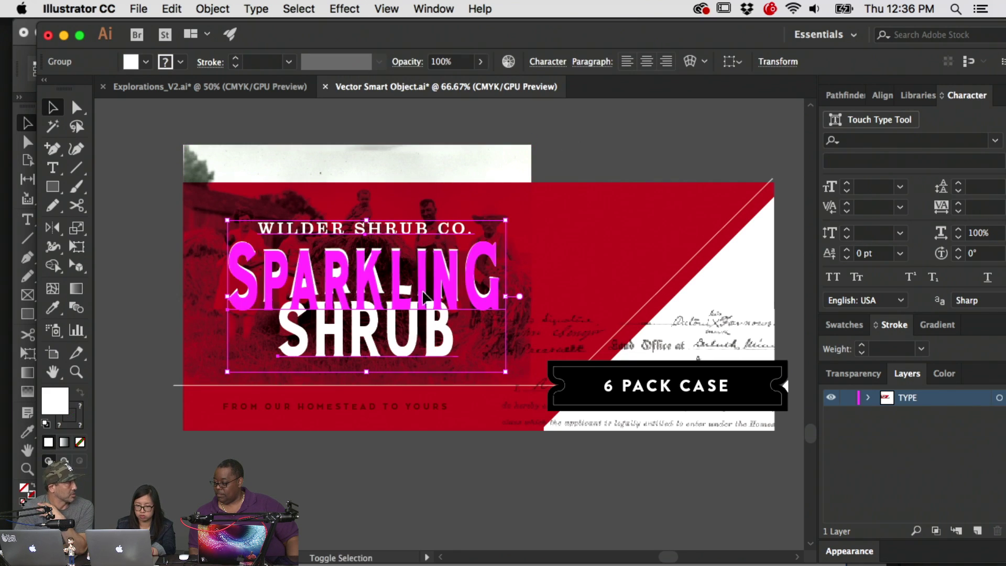
{"action": "left_click", "coordinate": [422, 297], "text": "shift"}
{"action": "left_click", "coordinate": [423, 292], "text": "shift"}
{"action": "left_click_drag", "start_coordinate": [505, 221], "coordinate": [497, 224]}
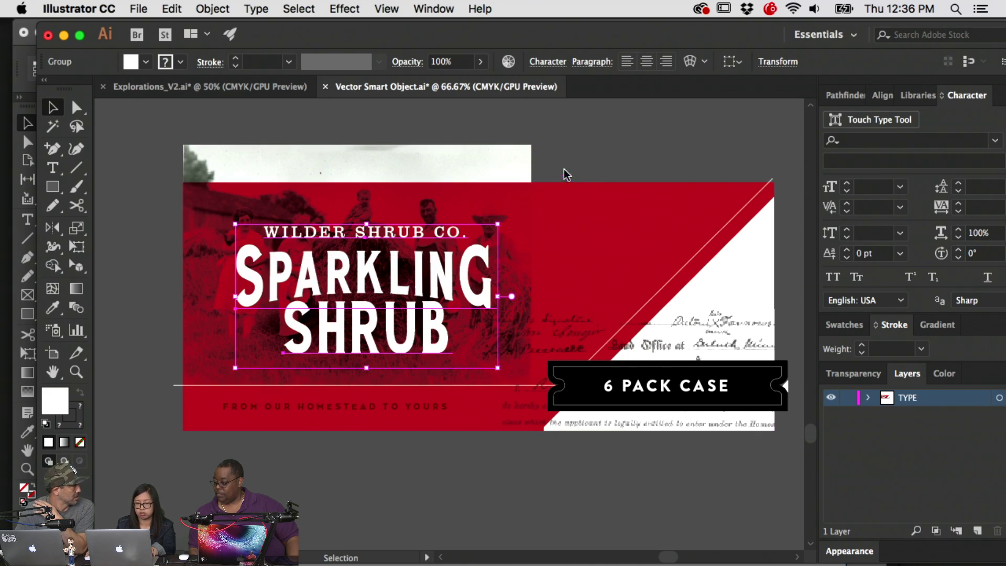
{"action": "left_click", "coordinate": [579, 155]}
{"action": "left_click", "coordinate": [635, 219]}
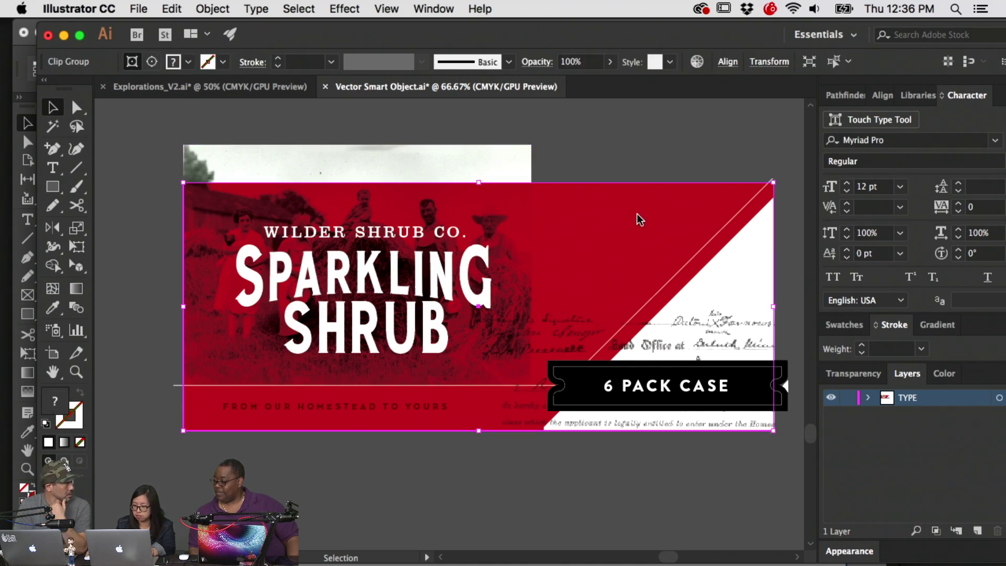
{"action": "left_click", "coordinate": [157, 169]}
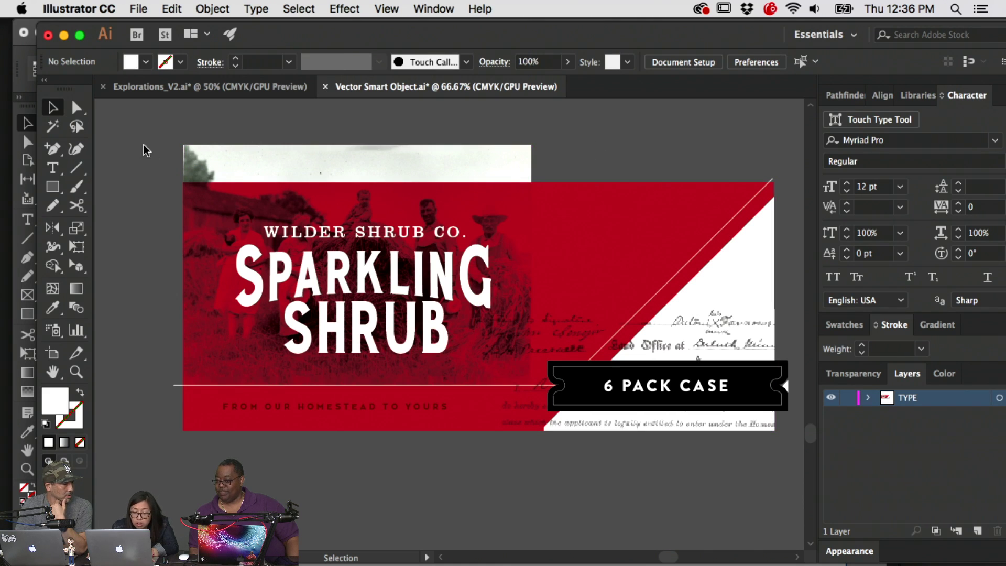
{"action": "scroll", "coordinate": [135, 141], "scroll_direction": "right", "scroll_amount": 2}
{"action": "left_click_drag", "start_coordinate": [118, 121], "coordinate": [559, 431]}
{"action": "left_click_drag", "start_coordinate": [770, 522], "coordinate": [776, 523]}
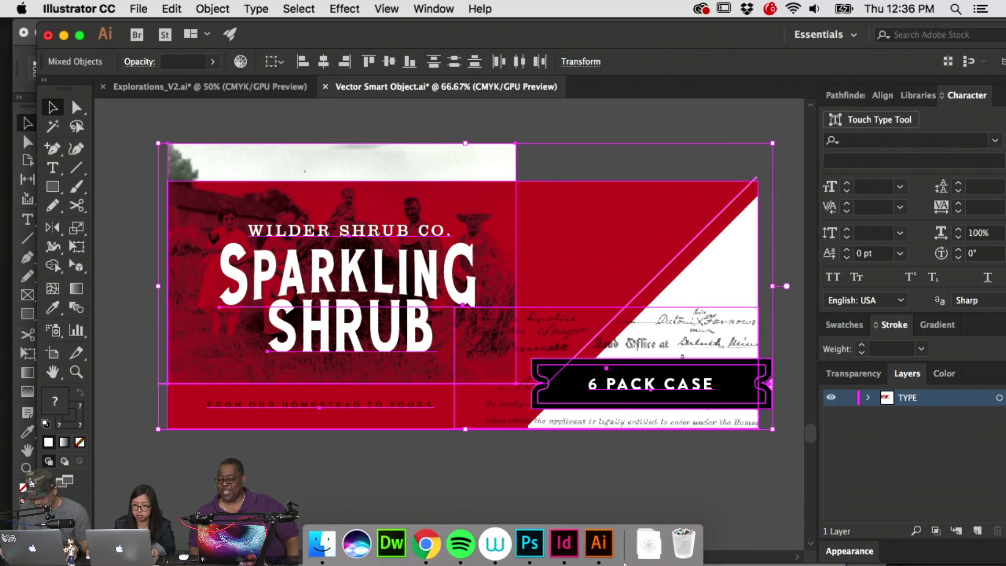
{"action": "left_click", "coordinate": [347, 111]}
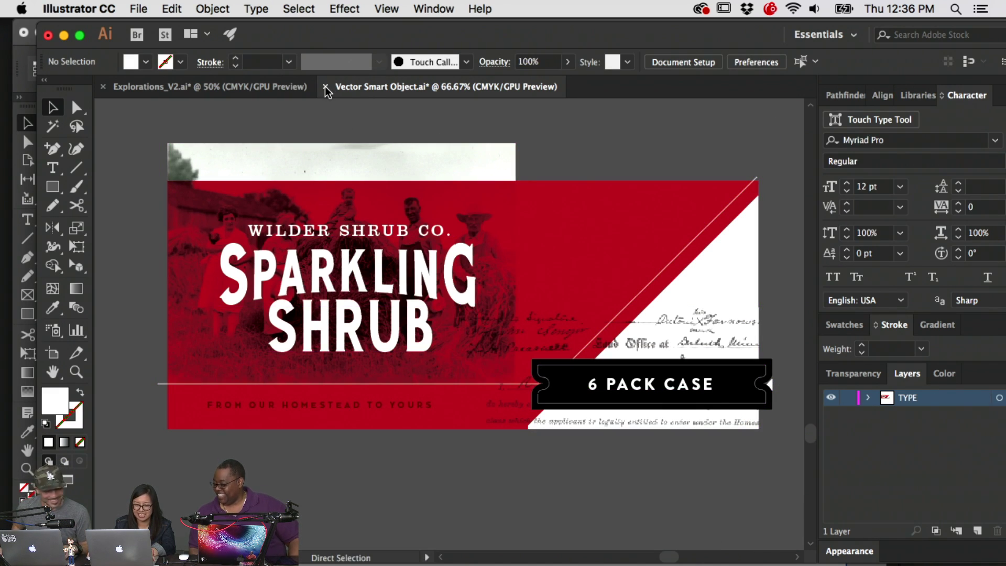
Save the vector artwork, save Rectangle 1221.psb in Photoshop, and check the front panel in the 12830-6-pack.tif mockup
{"action": "key", "text": "super+s"}
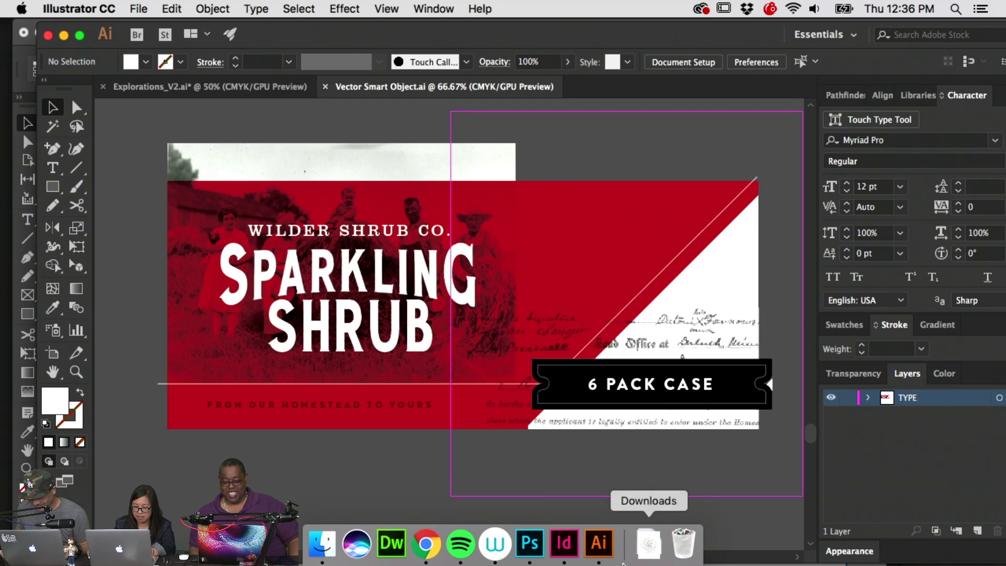
{"action": "left_click", "coordinate": [525, 542]}
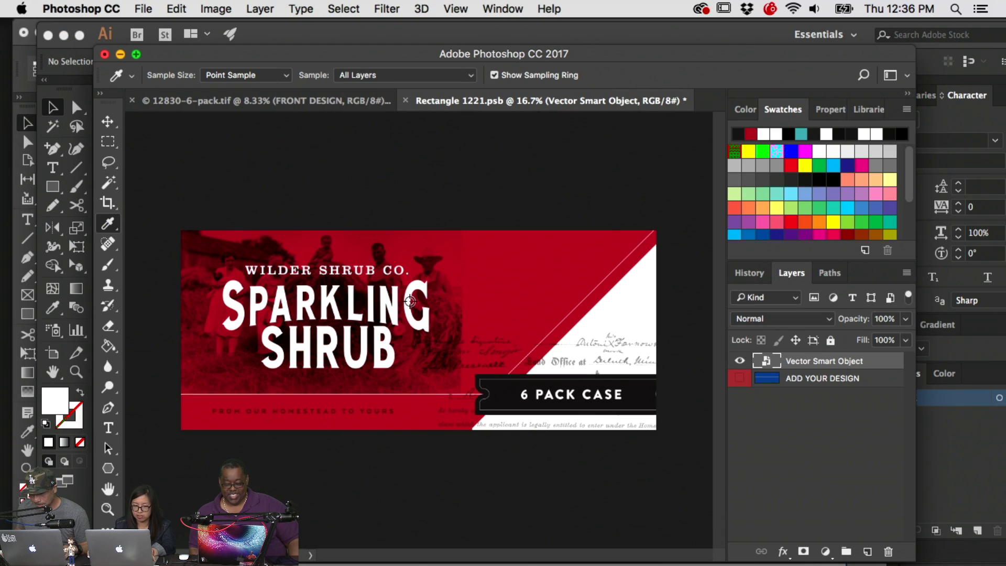
{"action": "key", "text": "super+s"}
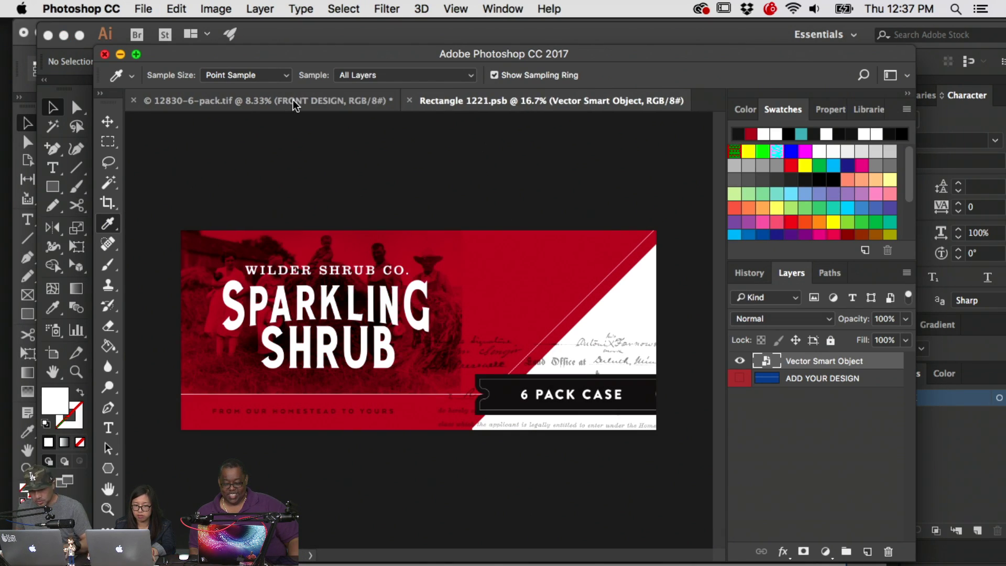
{"action": "left_click", "coordinate": [295, 102]}
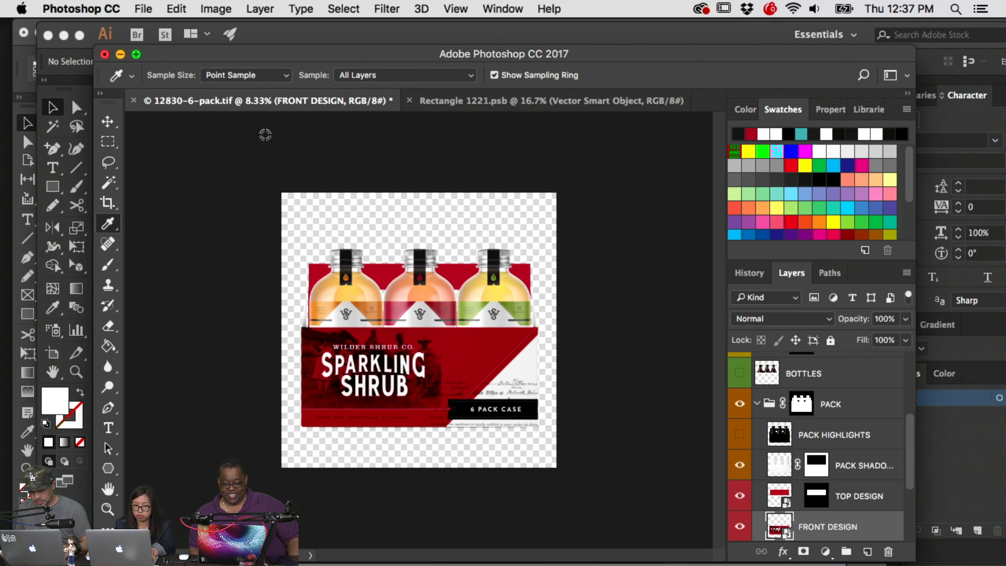
Switch back to Illustrator and set the harvest photo's opacity to 50%
{"action": "left_click", "coordinate": [309, 36]}
{"action": "left_click", "coordinate": [378, 206]}
{"action": "left_click", "coordinate": [717, 62]}
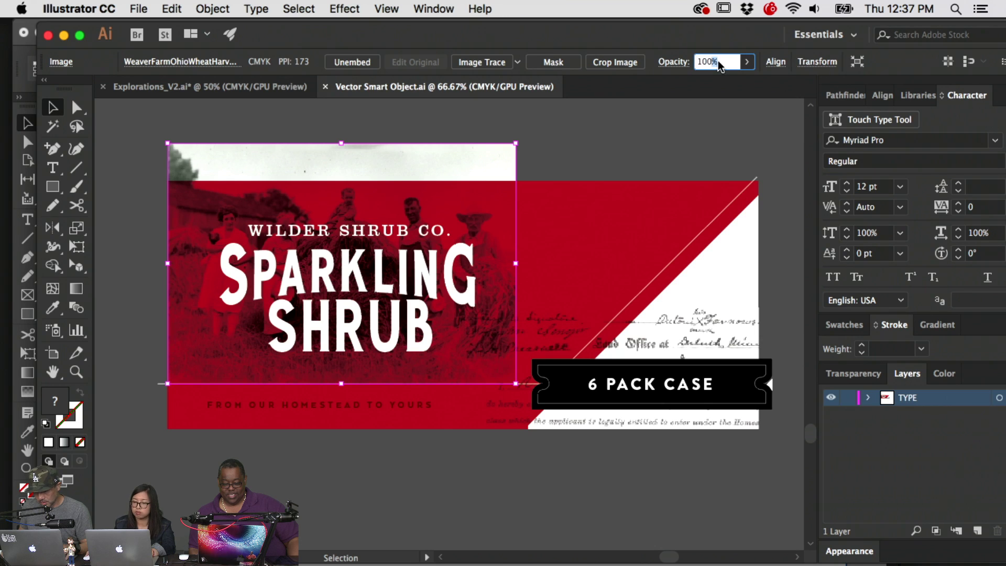
{"action": "type", "text": "50"}
{"action": "key", "text": "Return"}
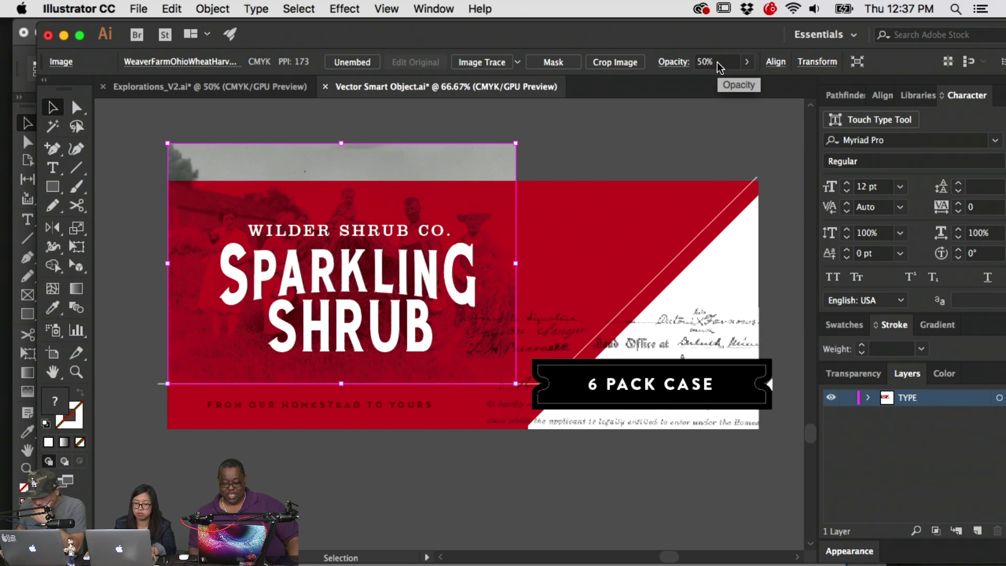
{"action": "left_click", "coordinate": [615, 168]}
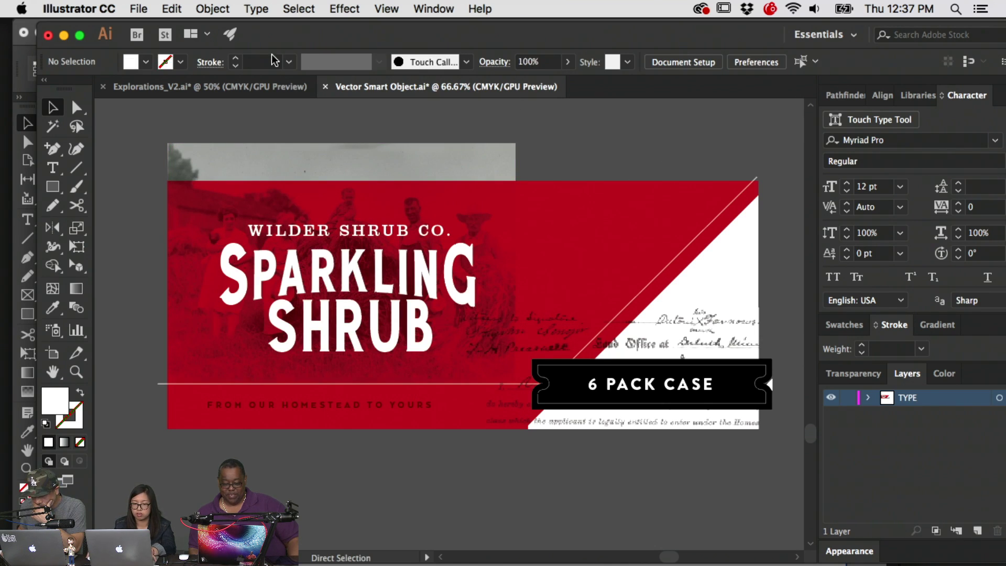
Save the vector artwork, minimize Illustrator, save Rectangle 1221.psb in Photoshop, and return to the 12830-6-pack.tif mockup
{"action": "key", "text": "super+s"}
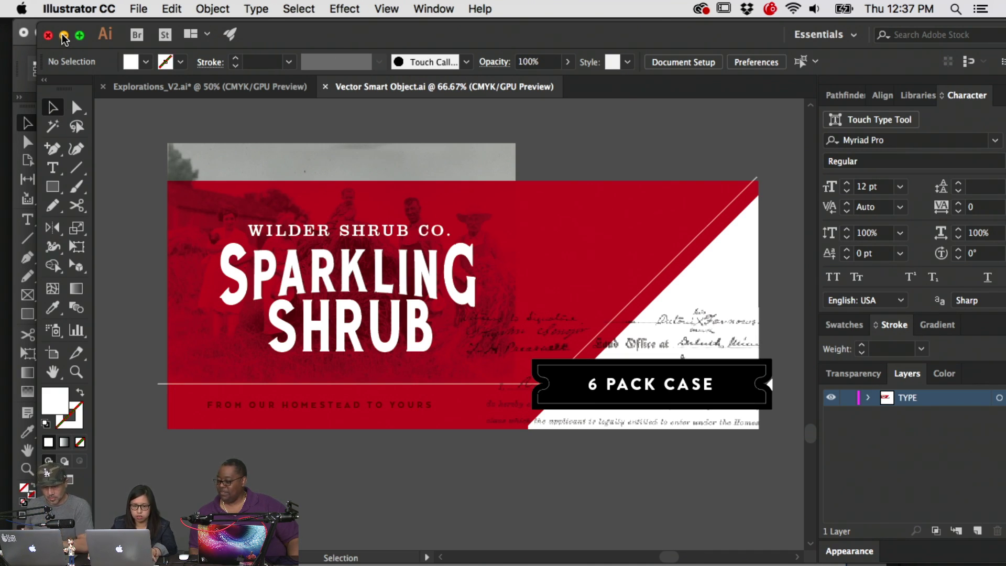
{"action": "left_click", "coordinate": [63, 36]}
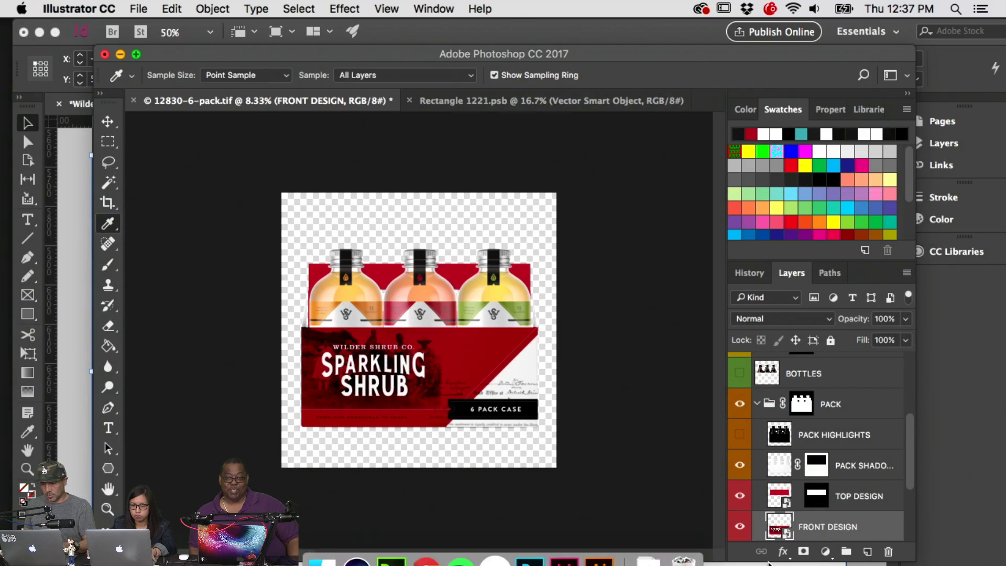
{"action": "left_click", "coordinate": [545, 105]}
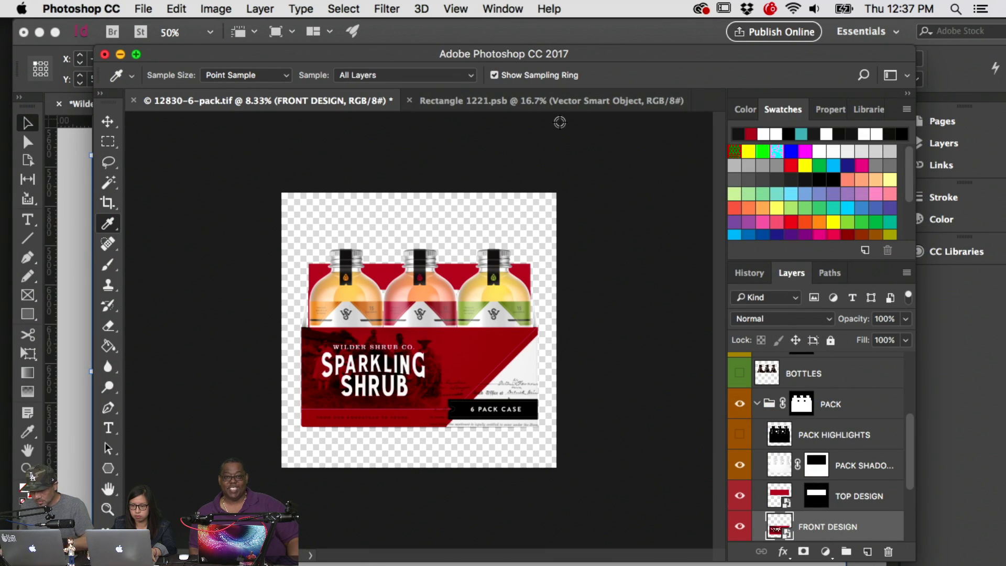
{"action": "key", "text": "super+s"}
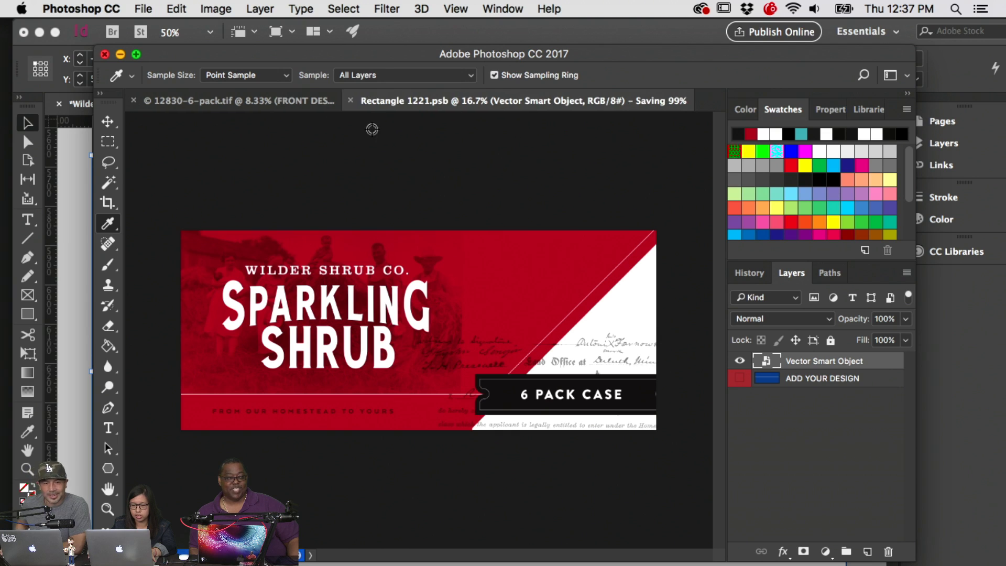
{"action": "left_click", "coordinate": [258, 103]}
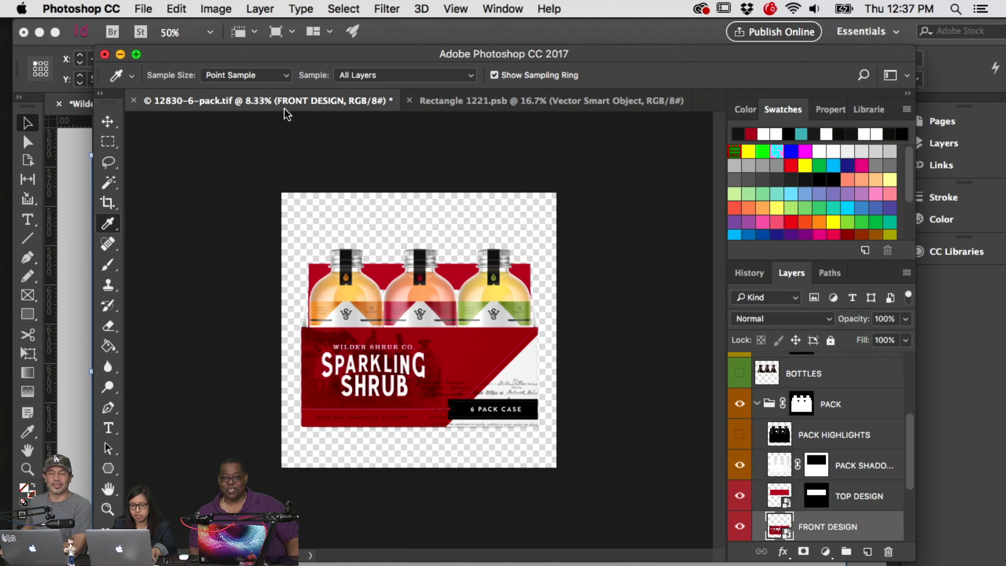
Save the 12830-6-pack.tif mockup and try to save it under another format
{"action": "key", "text": "super+s"}
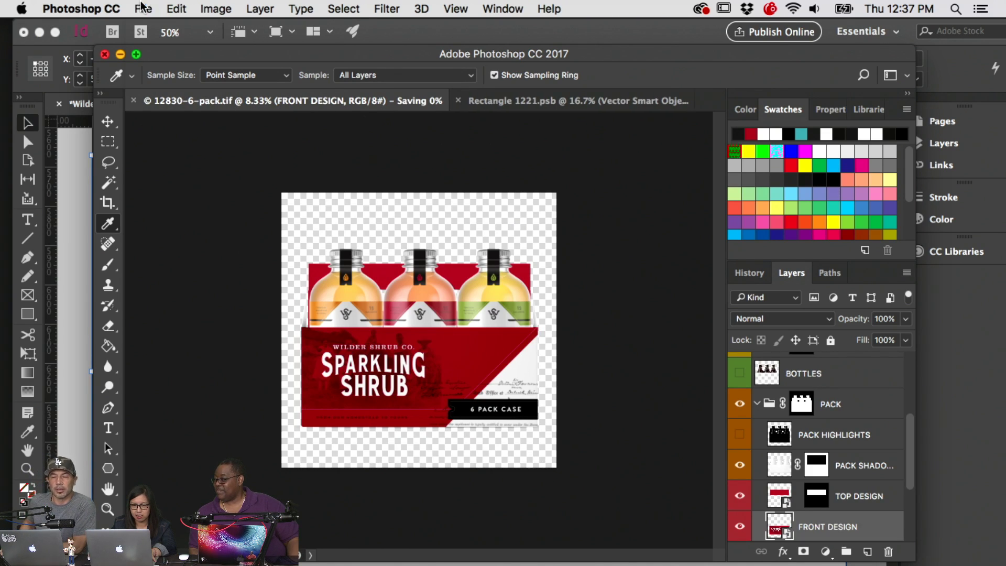
{"action": "left_click", "coordinate": [144, 9]}
{"action": "left_click", "coordinate": [168, 164]}
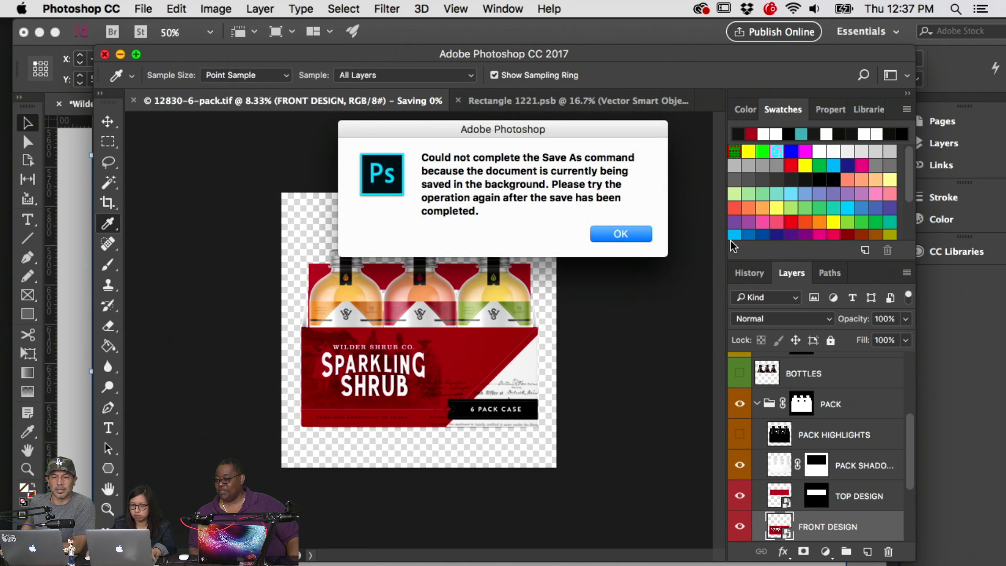
{"action": "left_click", "coordinate": [645, 239]}
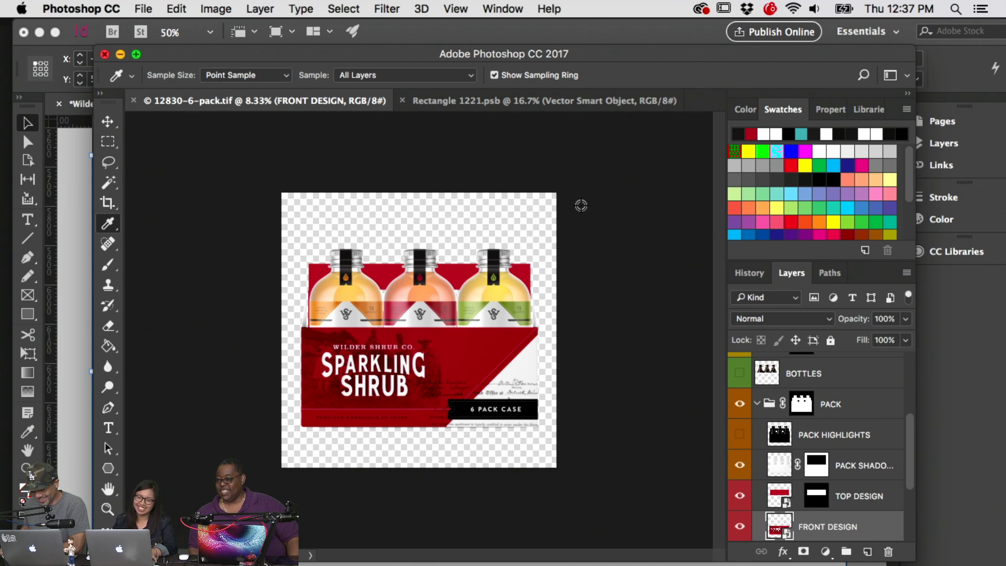
Export the mockup as a PNG, replacing 12830-6-pack.png in the Renders folder's Pngs subfolder
{"action": "left_click", "coordinate": [141, 8]}
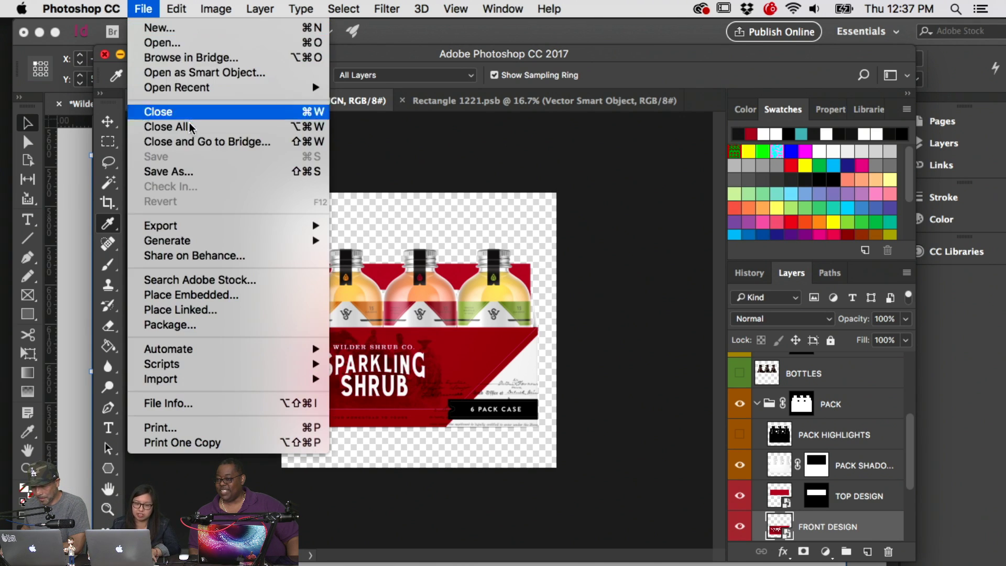
{"action": "left_click", "coordinate": [180, 168]}
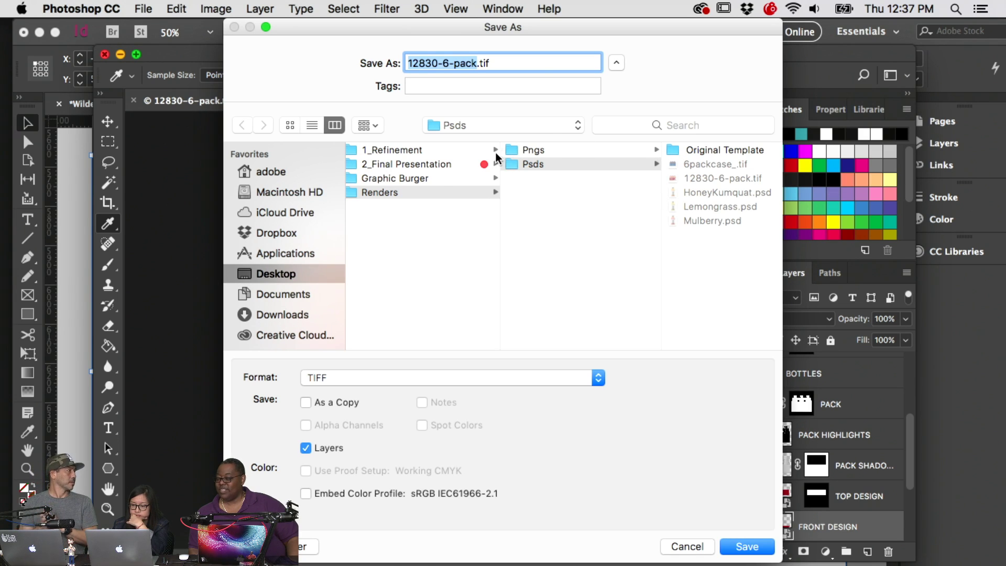
{"action": "left_click", "coordinate": [563, 149]}
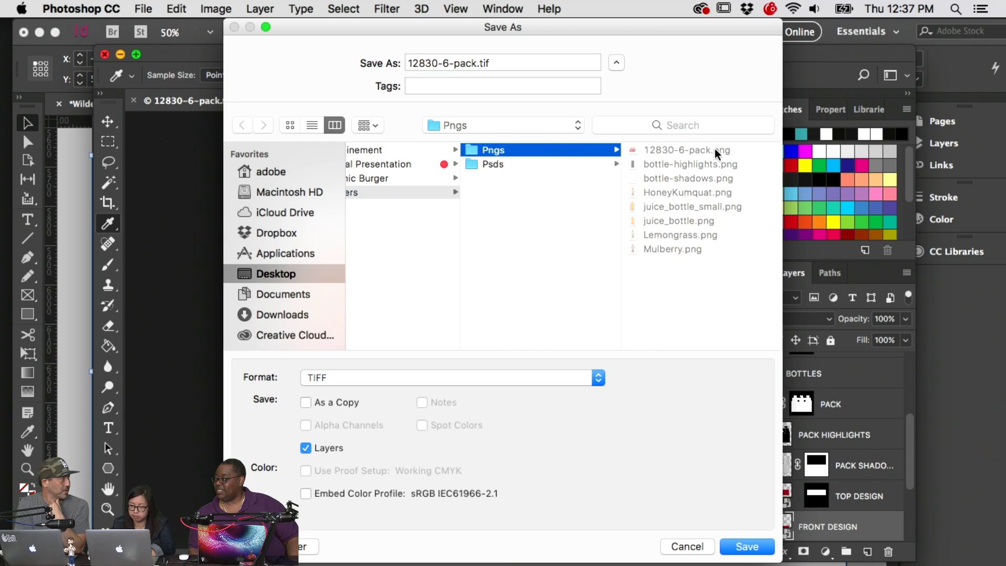
{"action": "left_click", "coordinate": [661, 149]}
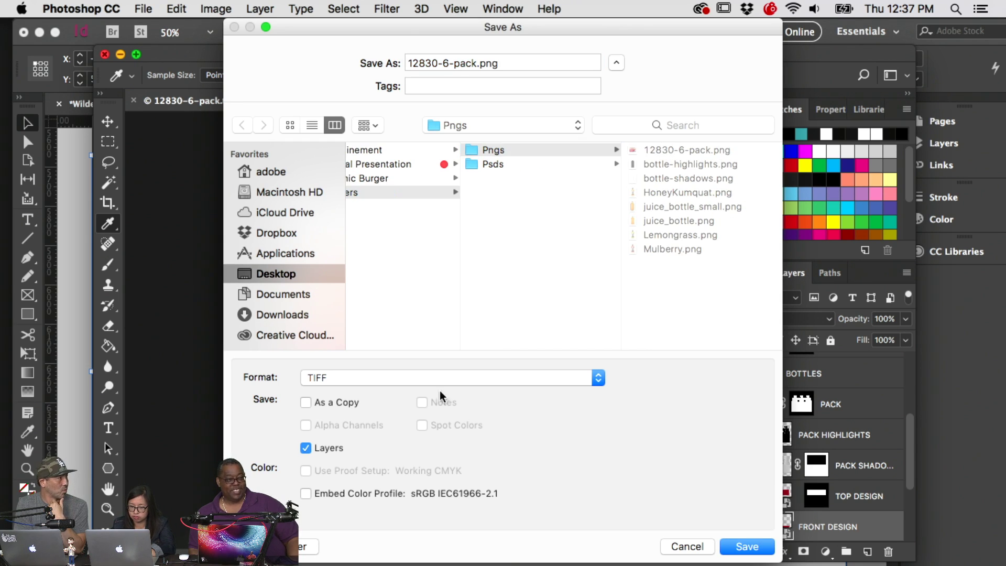
{"action": "left_click", "coordinate": [368, 376]}
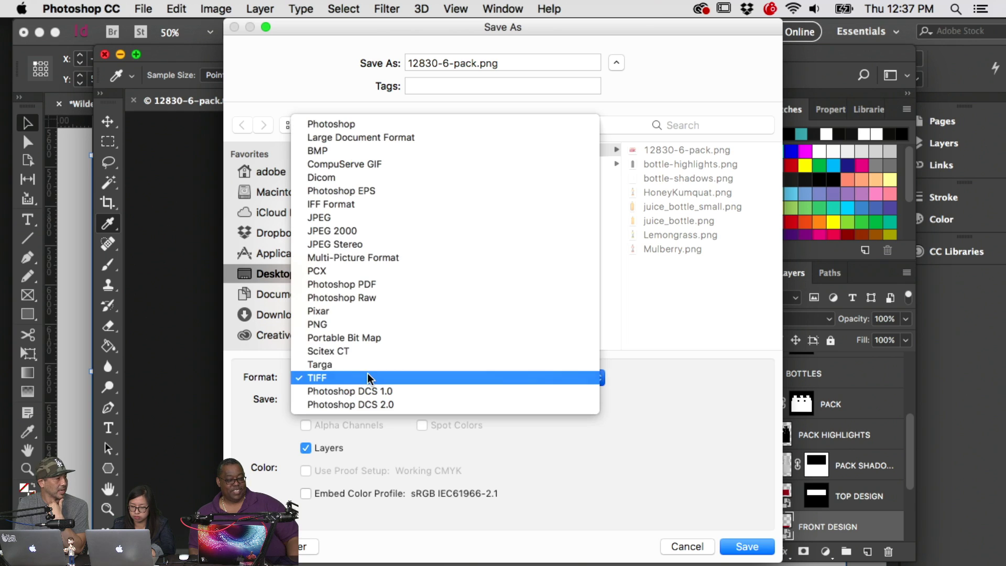
{"action": "left_click", "coordinate": [369, 324]}
{"action": "left_click", "coordinate": [741, 550]}
{"action": "left_click", "coordinate": [635, 137]}
{"action": "left_click", "coordinate": [555, 189]}
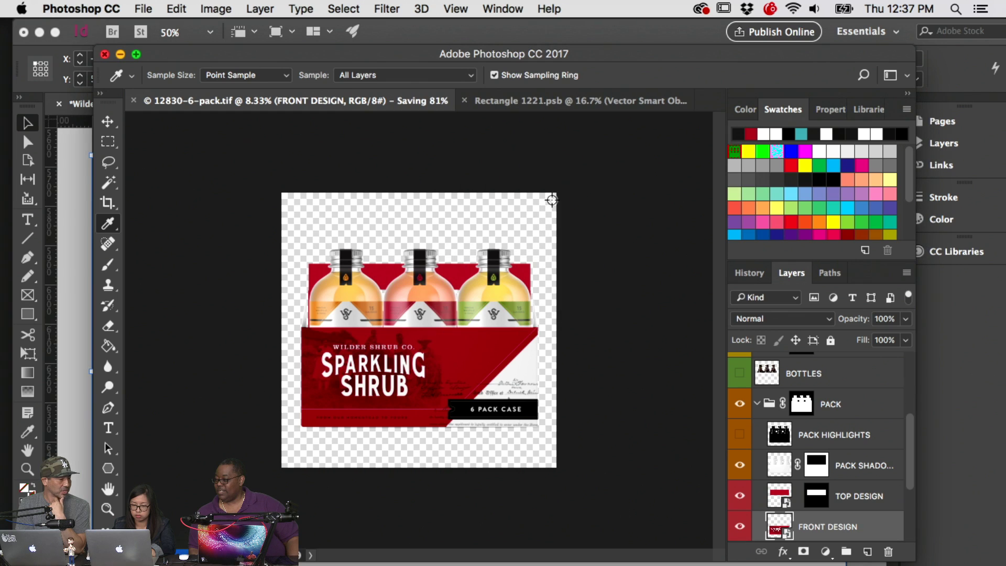
Switch to InDesign, inspect the link information of the placed six-pack image, and return to Photoshop to check on the PNG save
{"action": "left_click", "coordinate": [61, 178]}
{"action": "left_click", "coordinate": [469, 370]}
{"action": "left_click", "coordinate": [932, 172]}
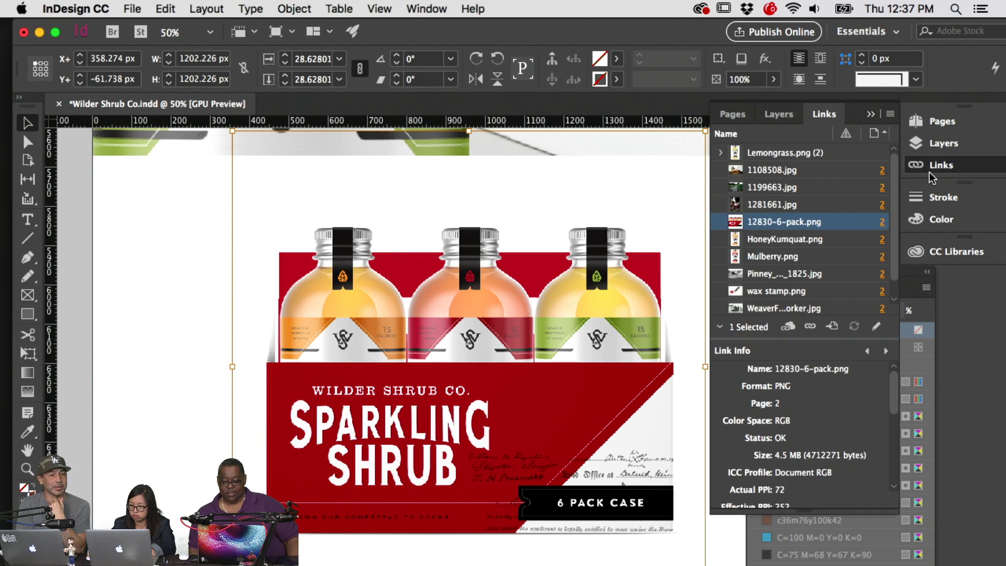
{"action": "left_click", "coordinate": [469, 370]}
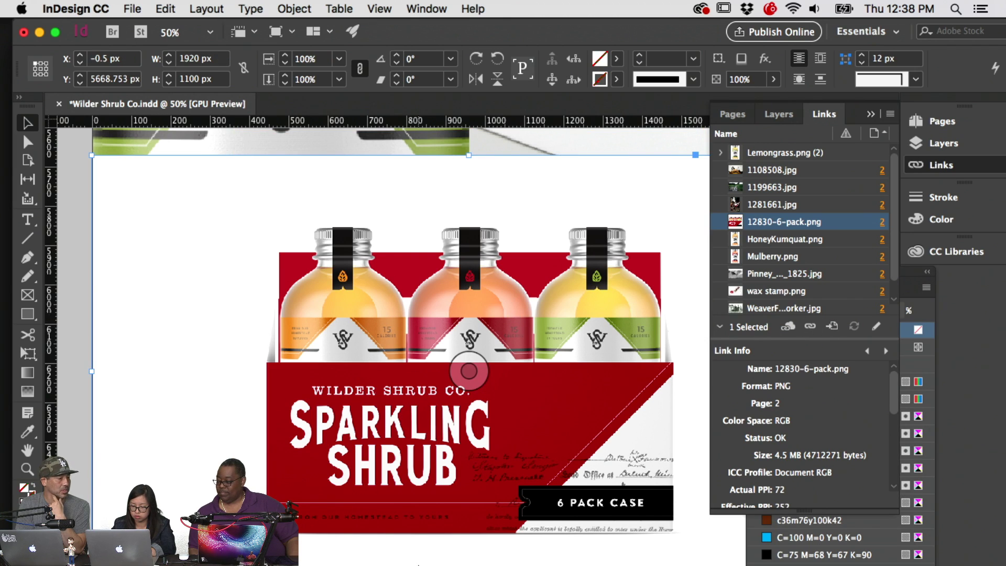
{"action": "left_click", "coordinate": [530, 543]}
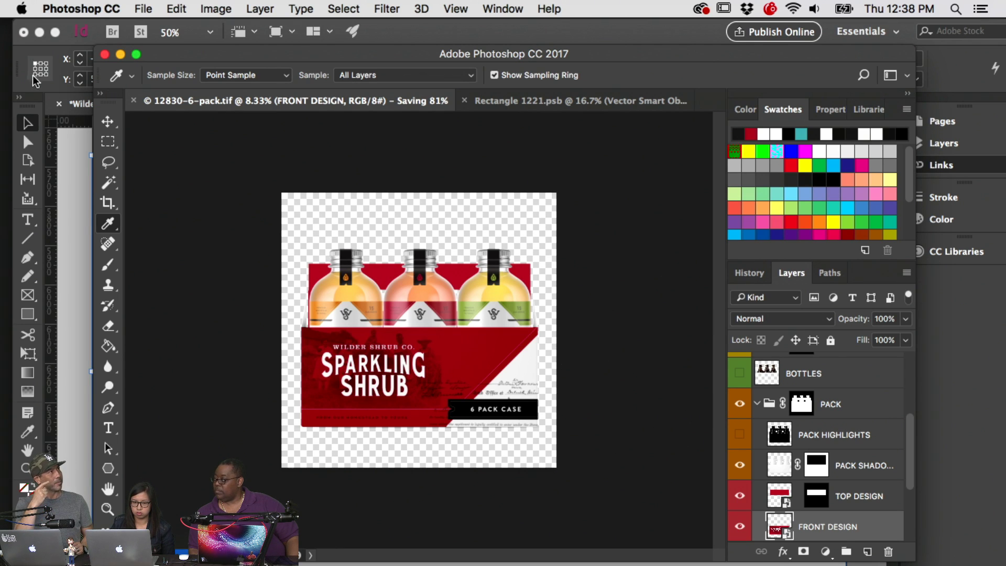
{"action": "key", "text": "v"}
{"action": "left_click", "coordinate": [195, 161]}
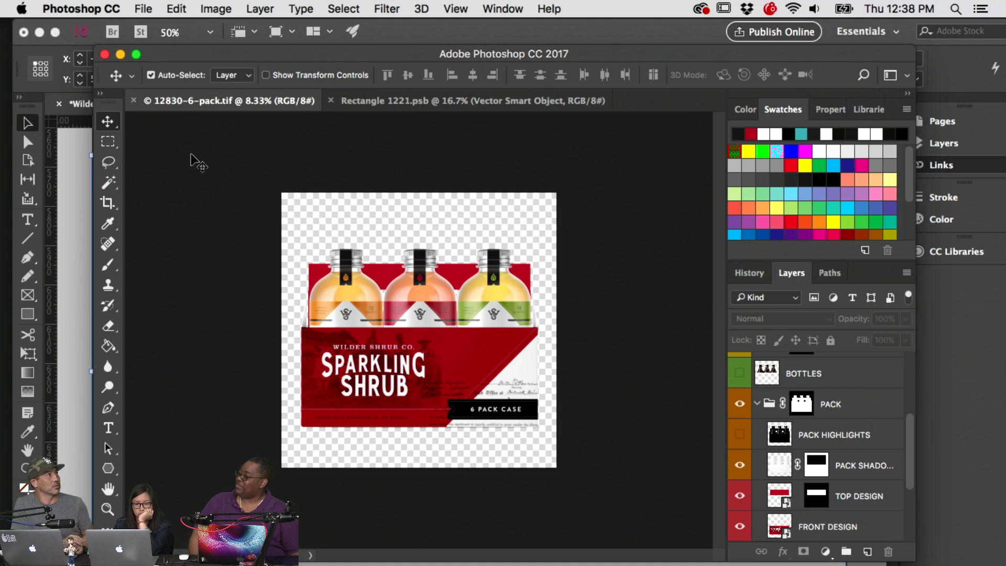
Switch to InDesign, update the modified link of the placed 12830-6-pack.png, and deselect the image
{"action": "left_click", "coordinate": [69, 172]}
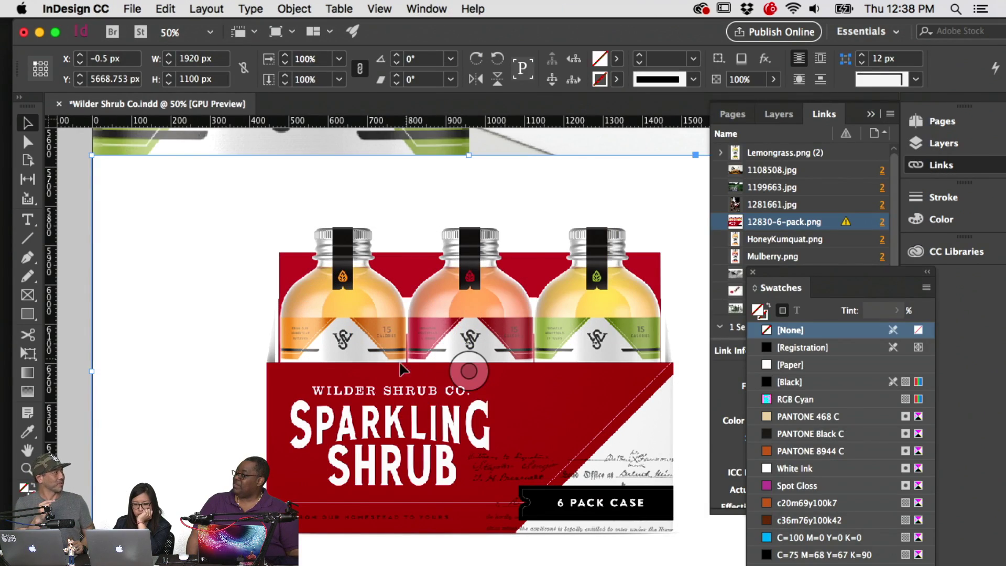
{"action": "left_click", "coordinate": [384, 369]}
{"action": "left_click_drag", "start_coordinate": [842, 277], "coordinate": [889, 373]}
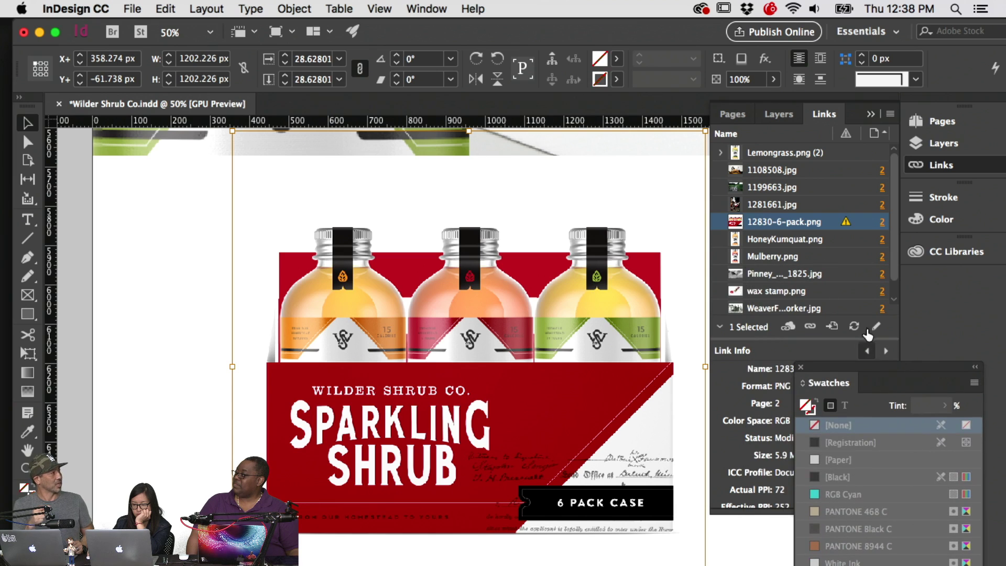
{"action": "left_click", "coordinate": [853, 326]}
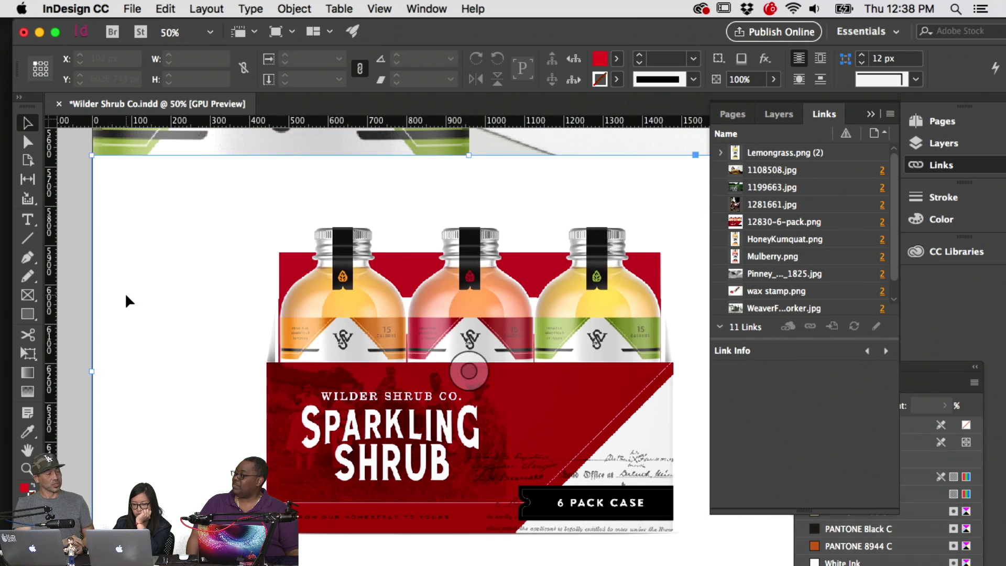
{"action": "key", "text": "super+minus"}
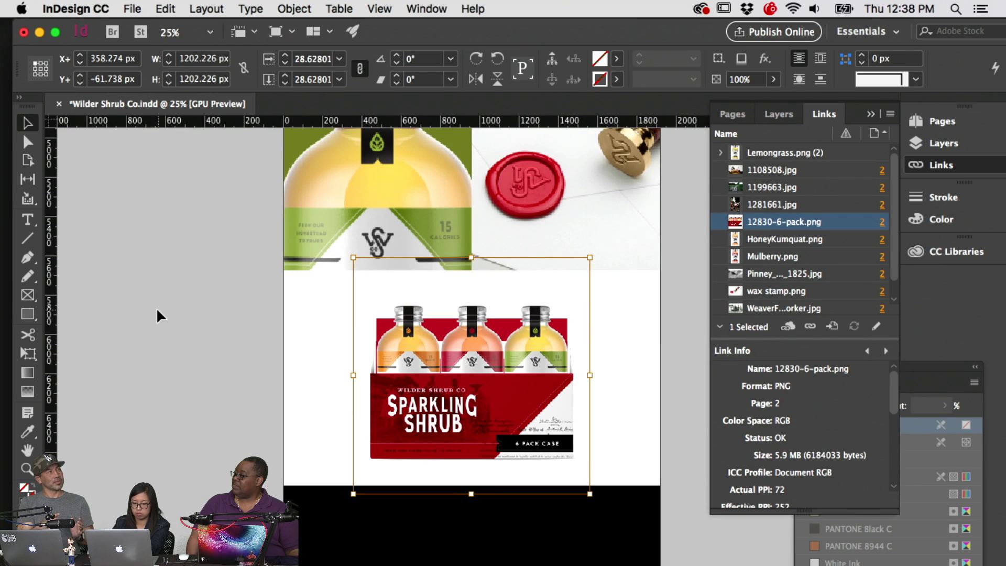
{"action": "left_click", "coordinate": [157, 307]}
Open the meadow background photo behind the three bottles in the page's opening section for editing with Photoshop CC 2017
{"action": "scroll", "coordinate": [157, 307], "scroll_direction": "up", "scroll_amount": 3}
{"action": "scroll", "coordinate": [158, 312], "scroll_direction": "up", "scroll_amount": 10}
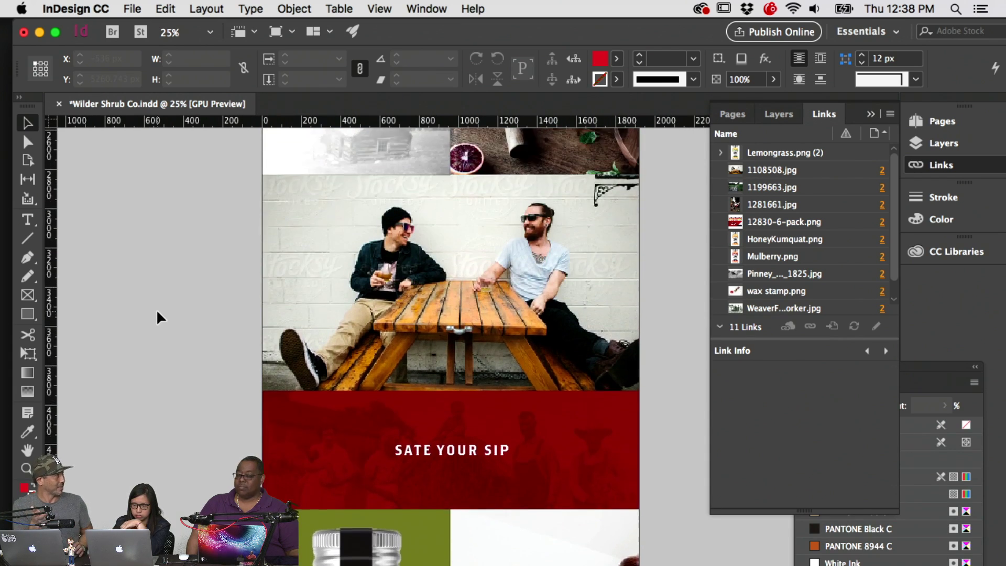
{"action": "scroll", "coordinate": [156, 314], "scroll_direction": "up", "scroll_amount": 10}
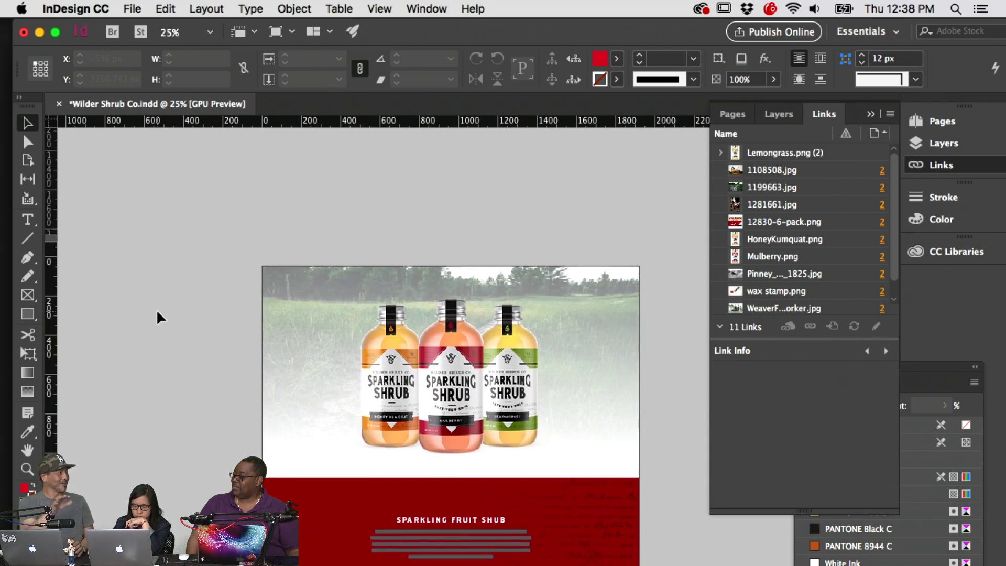
{"action": "scroll", "coordinate": [156, 314], "scroll_direction": "down", "scroll_amount": 8}
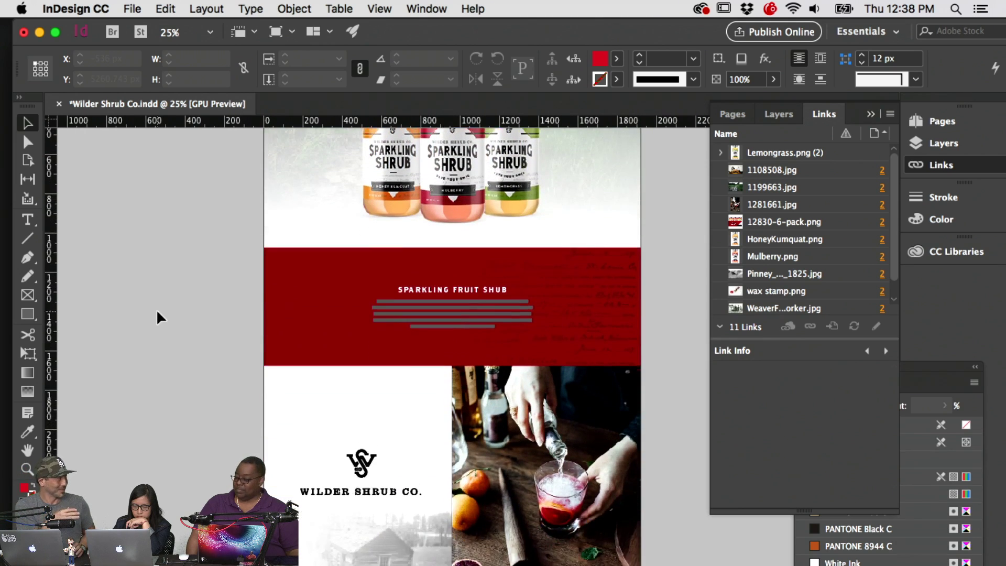
{"action": "scroll", "coordinate": [157, 312], "scroll_direction": "up", "scroll_amount": 4}
{"action": "left_click", "coordinate": [600, 252]}
{"action": "right_click", "coordinate": [599, 251]}
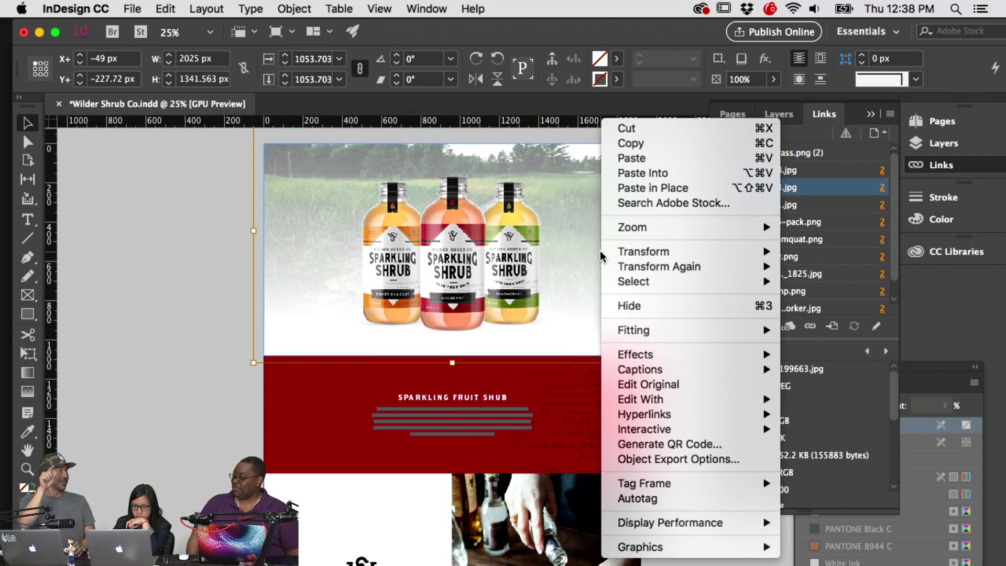
{"action": "mouse_move", "coordinate": [663, 399]}
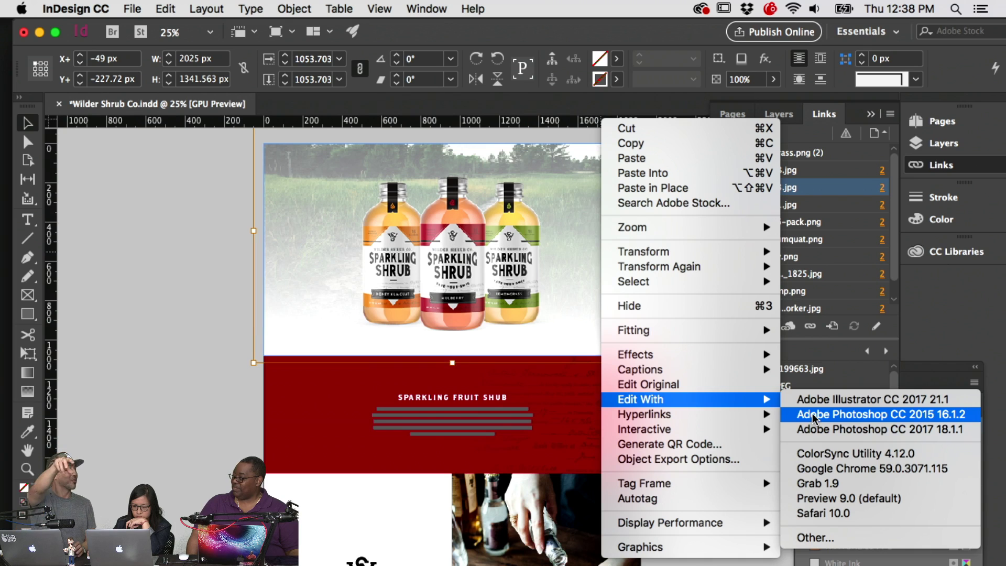
{"action": "left_click", "coordinate": [809, 430]}
Convert the meadow photo 1199663.jpg to grayscale, discarding its color information
{"action": "left_click", "coordinate": [204, 8]}
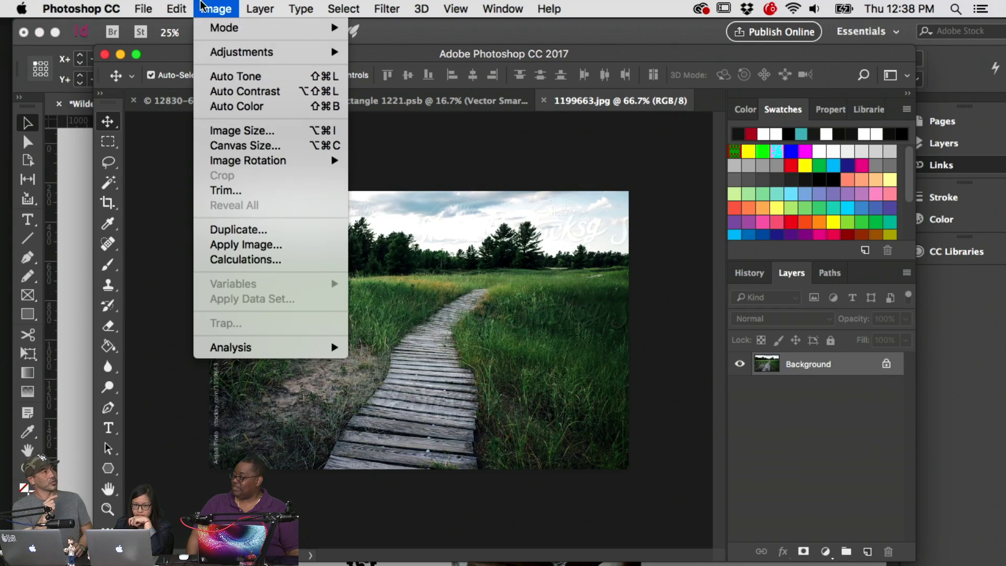
{"action": "mouse_move", "coordinate": [259, 29]}
{"action": "left_click", "coordinate": [371, 45]}
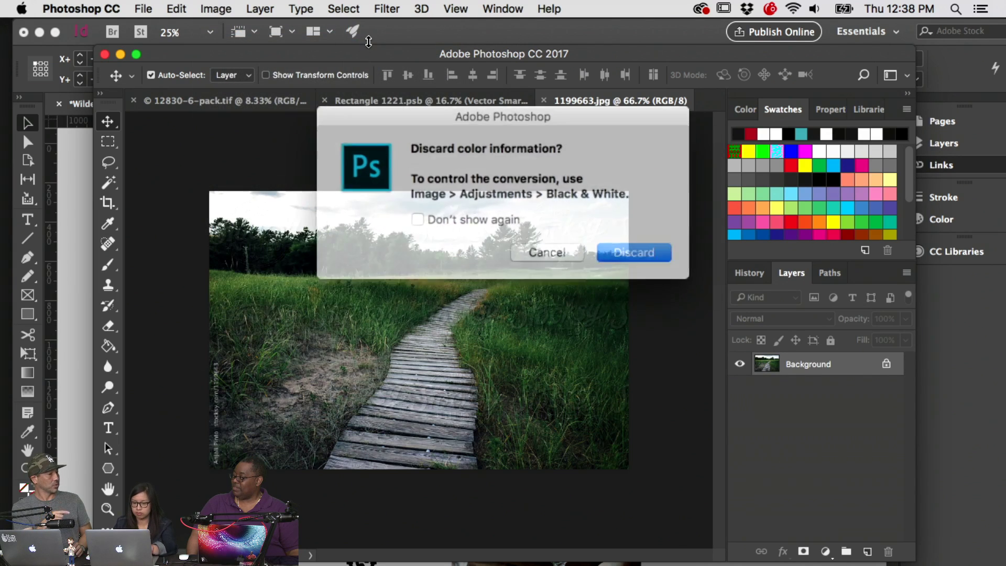
{"action": "key", "text": "Return"}
Increase the meadow photo's contrast with Levels, setting the input black point to 4 and the white point to 180
{"action": "key", "text": "super+l"}
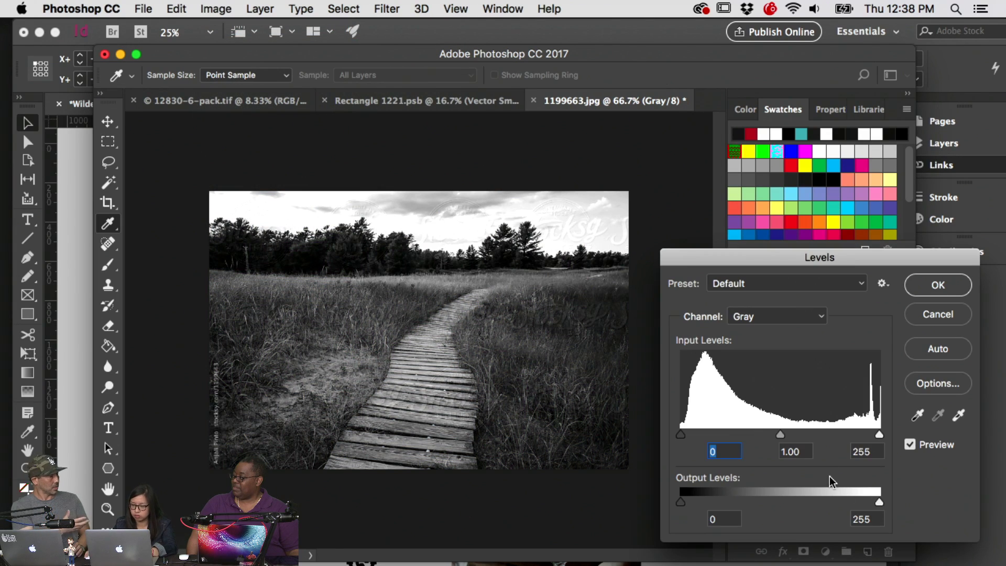
{"action": "left_click_drag", "start_coordinate": [879, 435], "coordinate": [834, 435]}
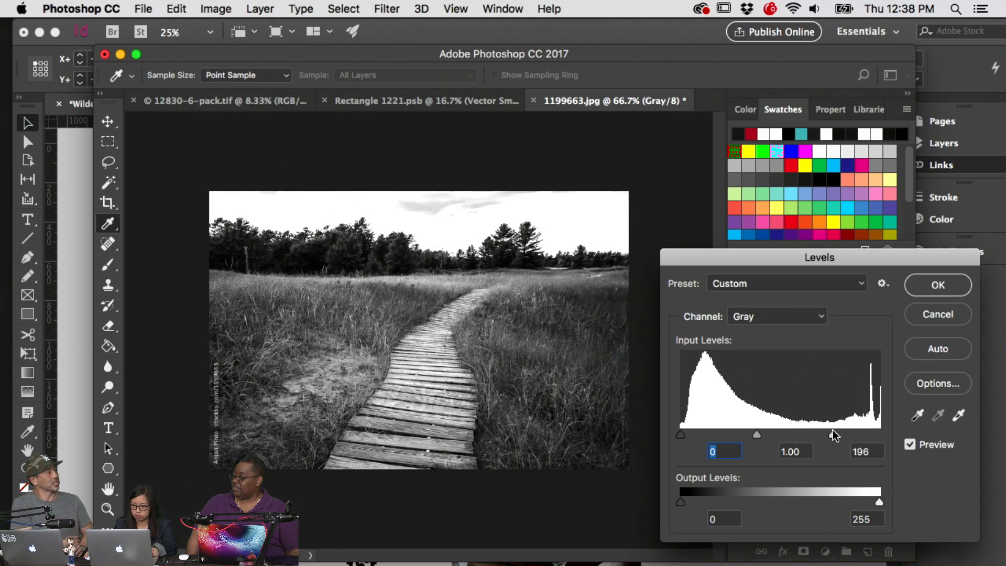
{"action": "left_click_drag", "start_coordinate": [680, 435], "coordinate": [684, 434]}
{"action": "left_click_drag", "start_coordinate": [843, 436], "coordinate": [821, 436]}
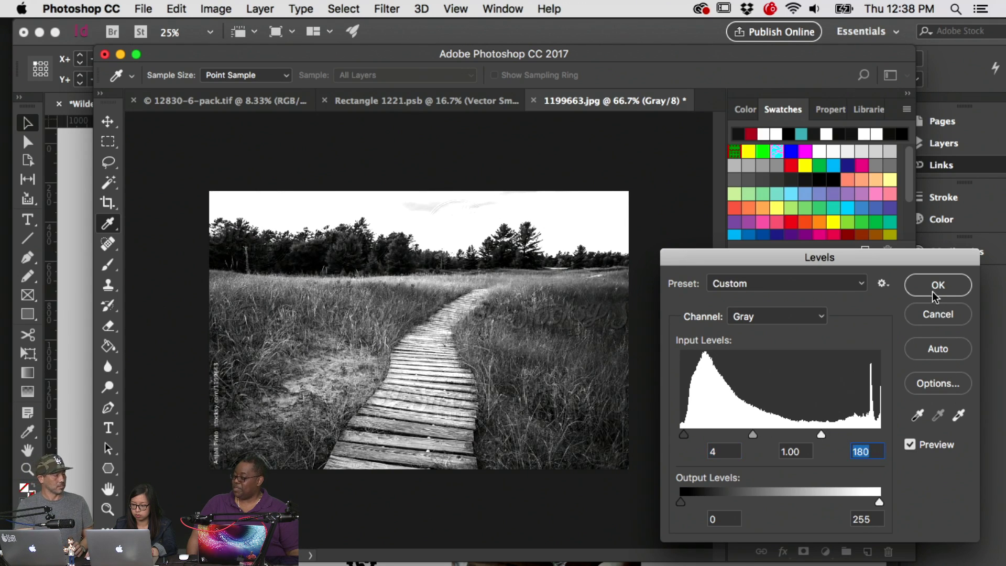
{"action": "left_click", "coordinate": [938, 285]}
Save the grayscale photo as 1199663-BW.jpg in the Images folder, in JPEG format at quality 11, Baseline Optimized
{"action": "left_click", "coordinate": [143, 9]}
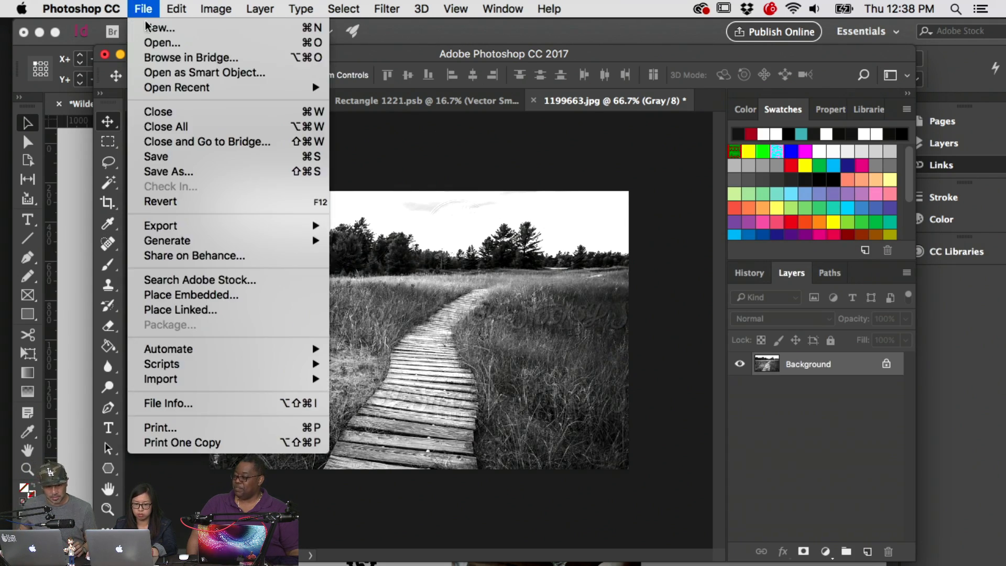
{"action": "left_click", "coordinate": [171, 172]}
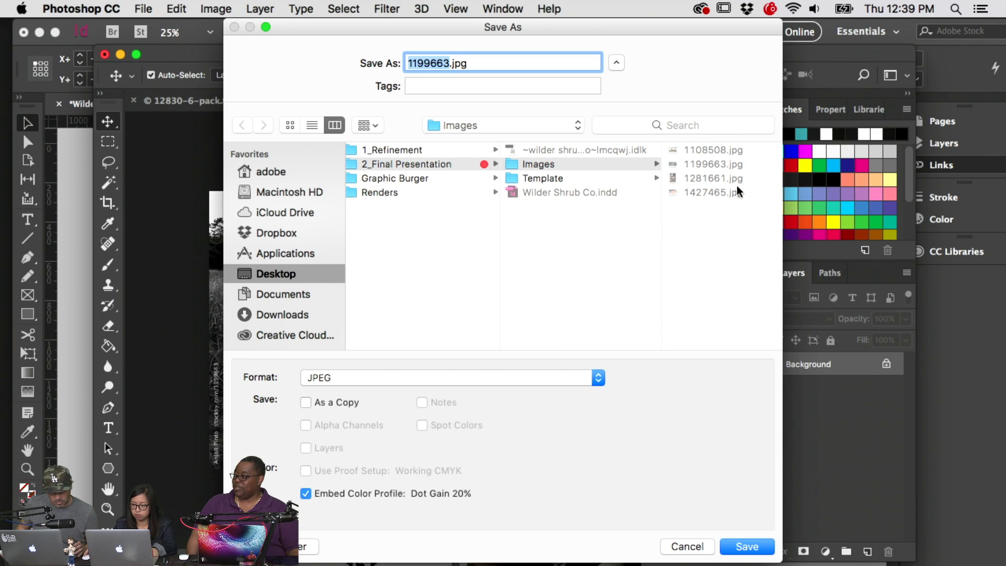
{"action": "left_click", "coordinate": [366, 380]}
{"action": "left_click", "coordinate": [363, 378]}
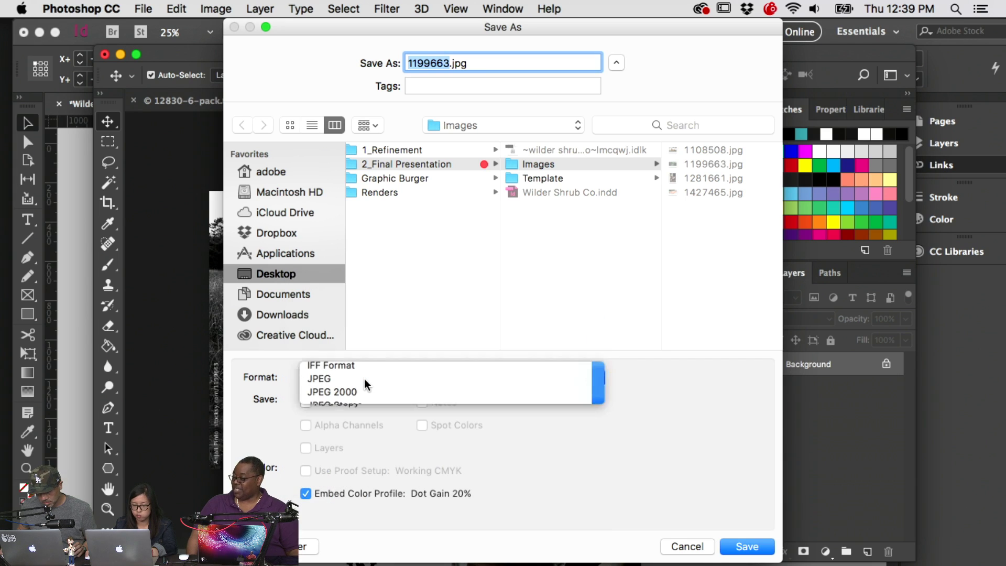
{"action": "key", "text": "Right"}
{"action": "type", "text": "-BW"}
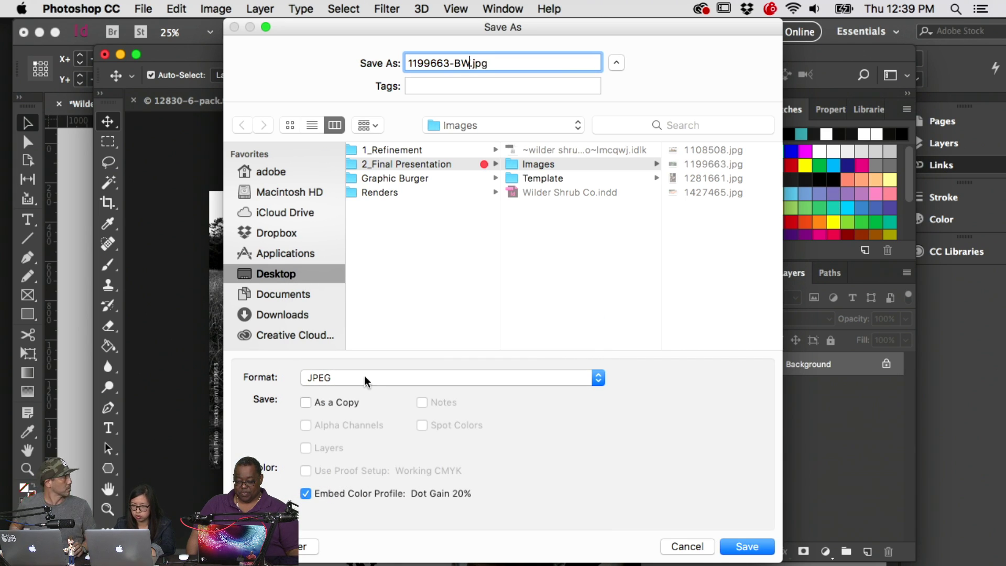
{"action": "key", "text": "Return"}
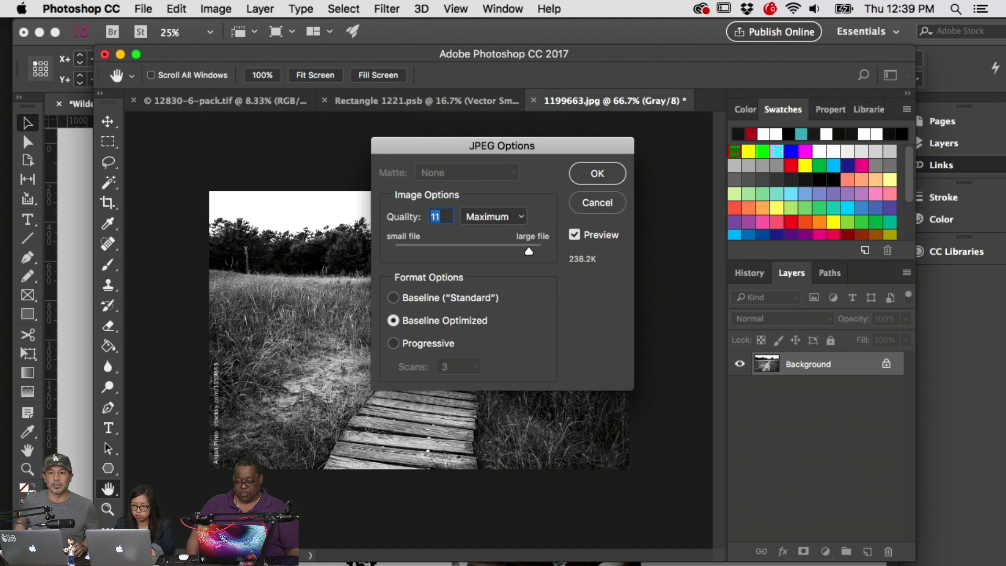
{"action": "key", "text": "Return"}
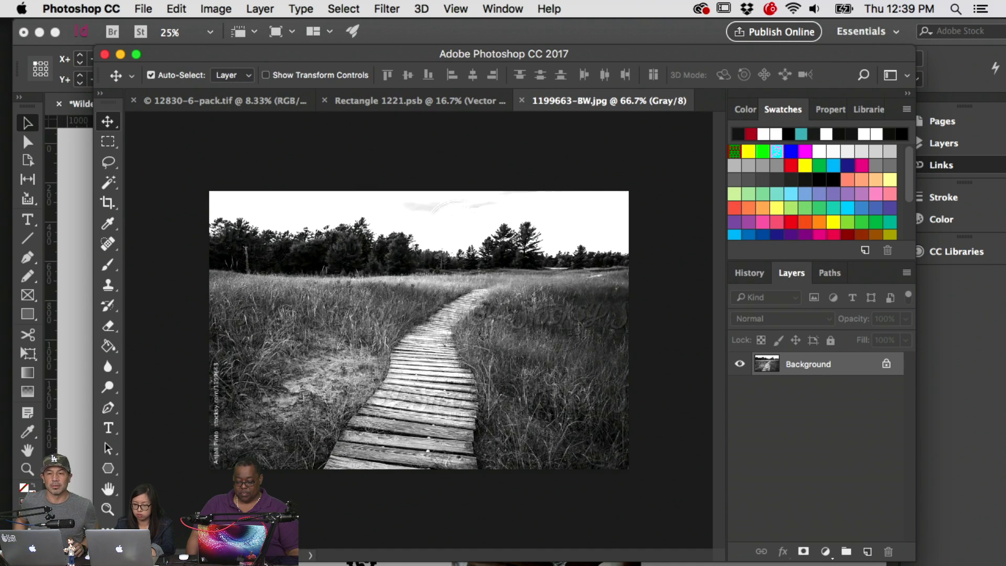
Switch to InDesign and replace the opening section's meadow photo with 1199663-BW.jpg from the Images folder
{"action": "left_click", "coordinate": [71, 344]}
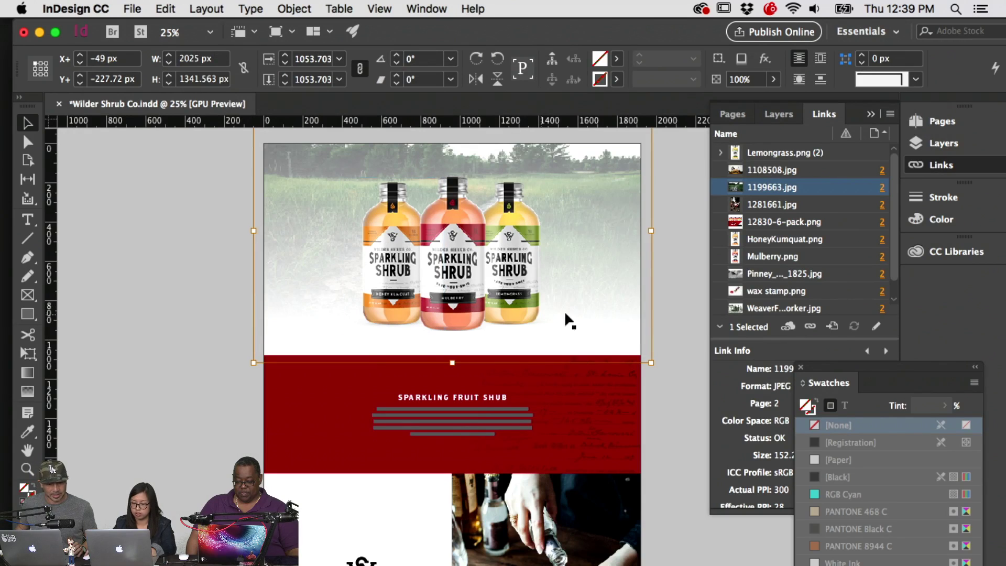
{"action": "left_click", "coordinate": [675, 294]}
{"action": "left_click", "coordinate": [624, 287]}
{"action": "key", "text": "super+d"}
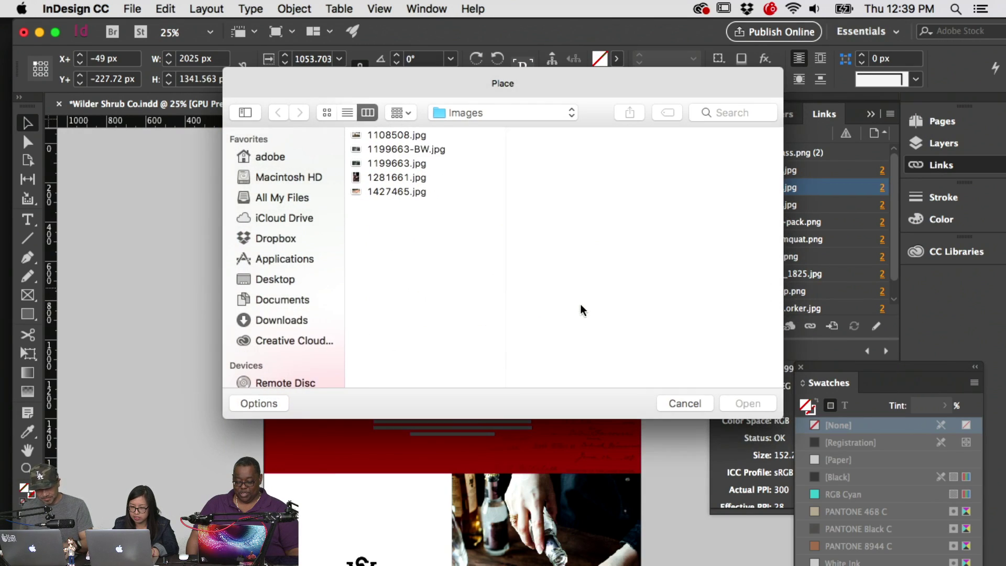
{"action": "left_click", "coordinate": [406, 149]}
{"action": "left_click", "coordinate": [766, 403]}
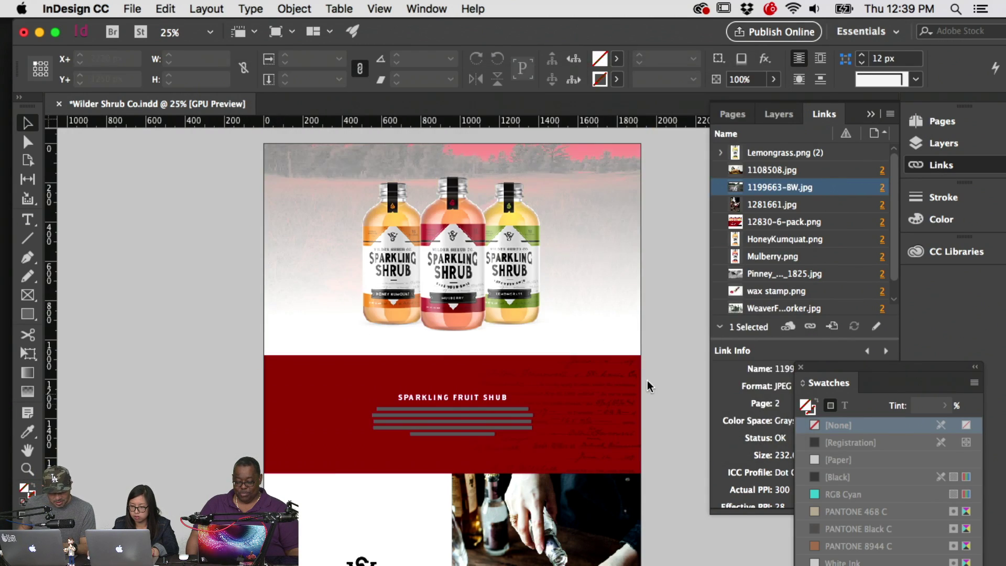
Remove the red fill color from the black-and-white meadow photo by setting it to None
{"action": "key", "text": "super+a"}
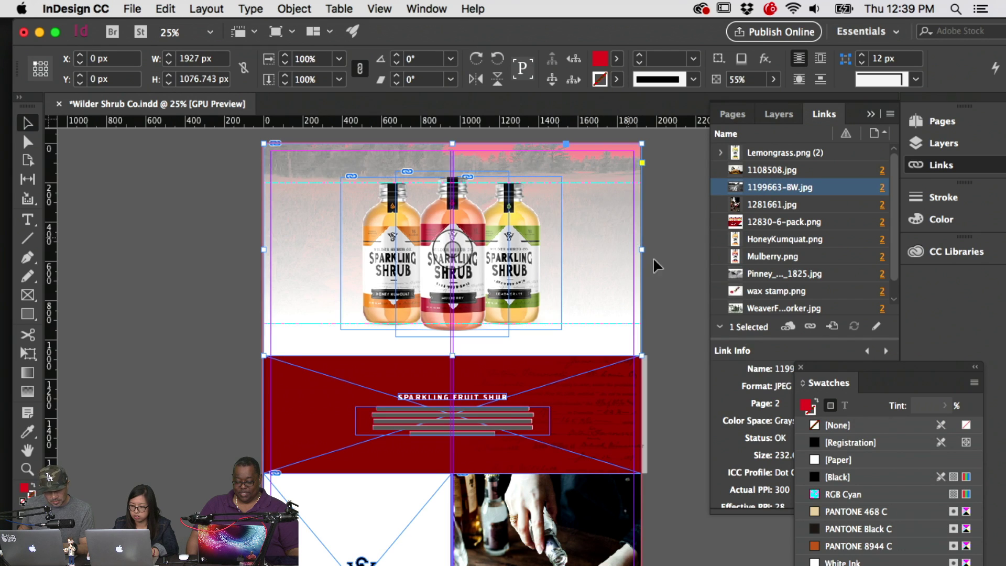
{"action": "left_click", "coordinate": [838, 425]}
{"action": "left_click", "coordinate": [683, 332]}
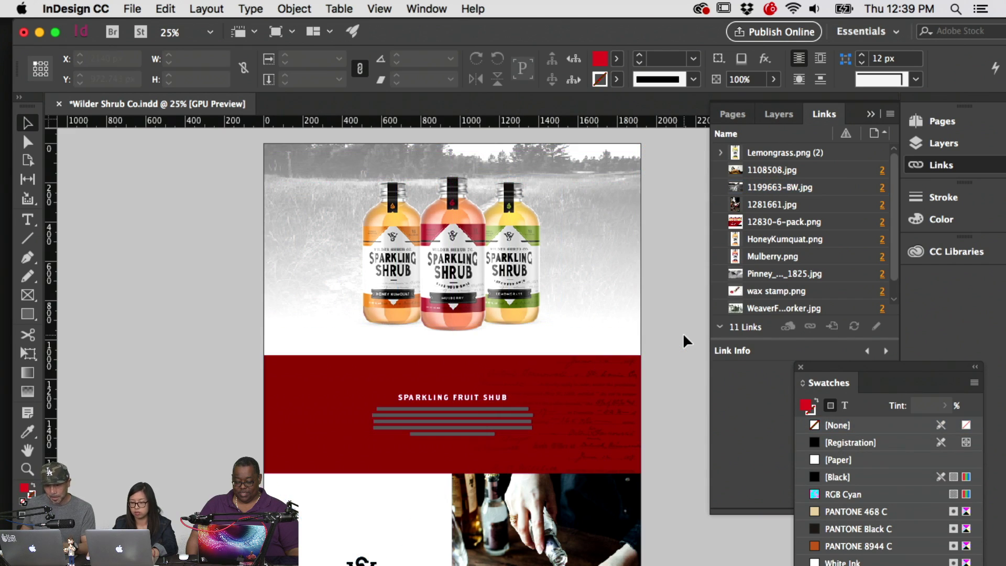
Save the document and show the AdobeLive library in CC Libraries
{"action": "scroll", "coordinate": [683, 332], "scroll_direction": "down", "scroll_amount": 10}
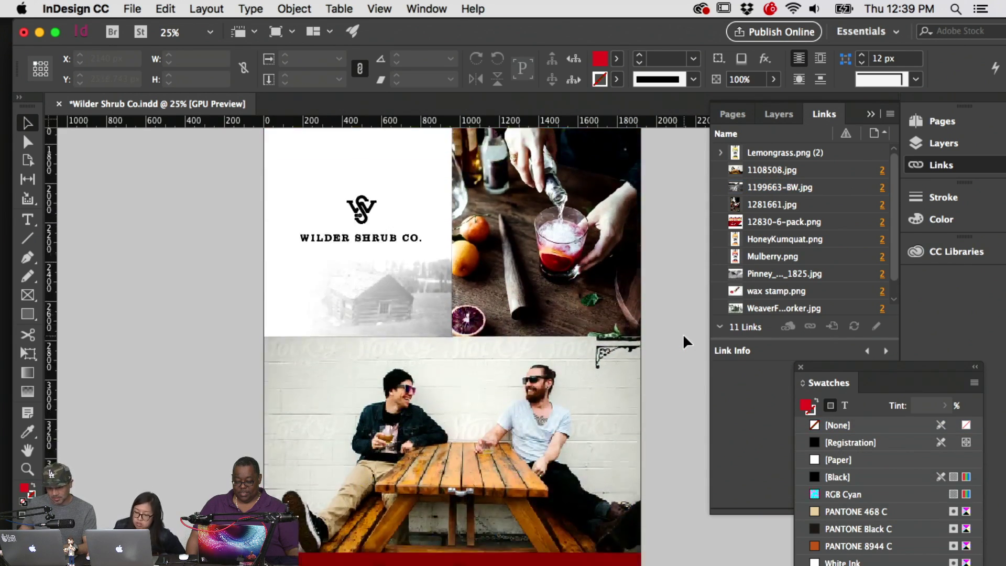
{"action": "scroll", "coordinate": [683, 334], "scroll_direction": "down", "scroll_amount": 12}
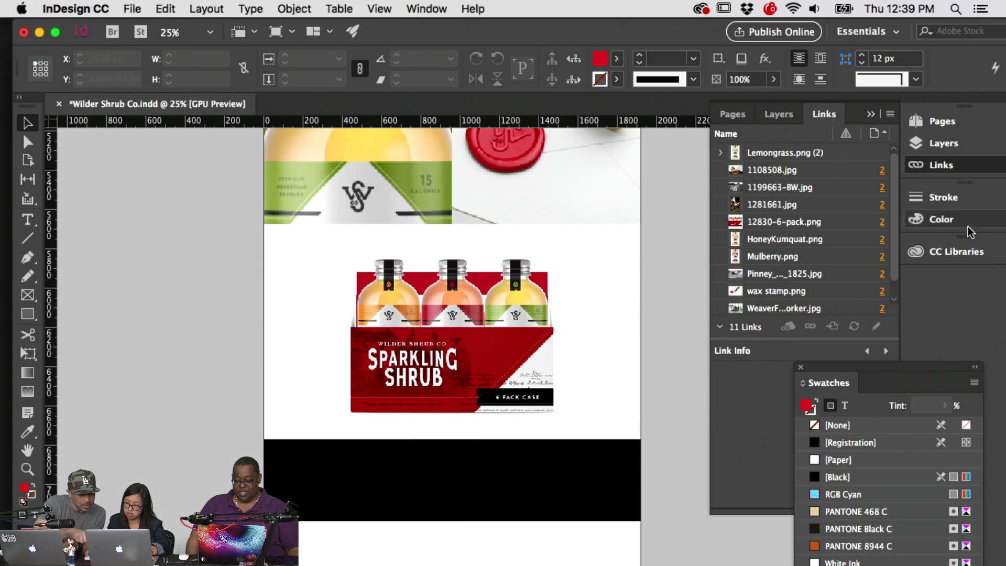
{"action": "key", "text": "super+s"}
{"action": "left_click", "coordinate": [945, 253]}
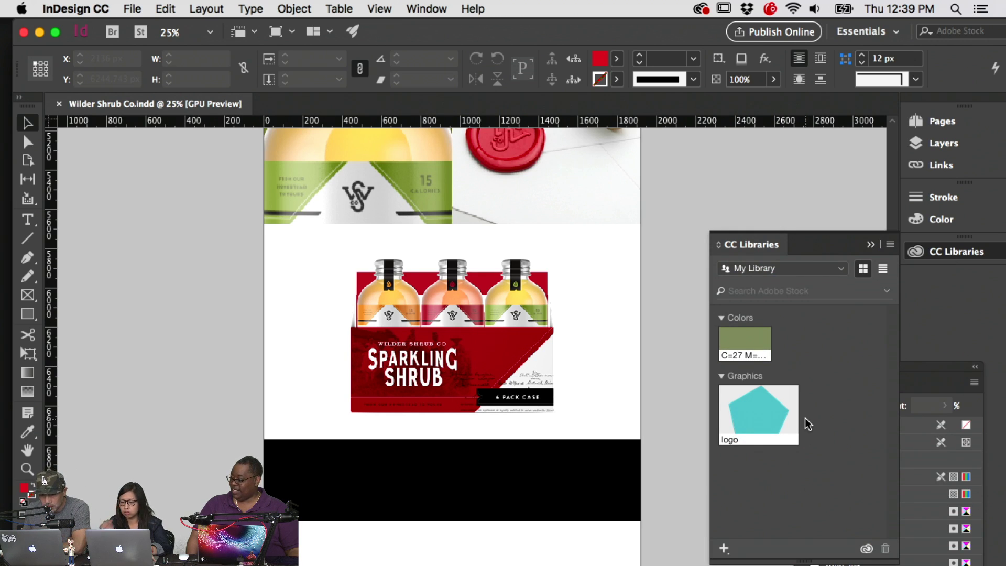
{"action": "left_click", "coordinate": [789, 268]}
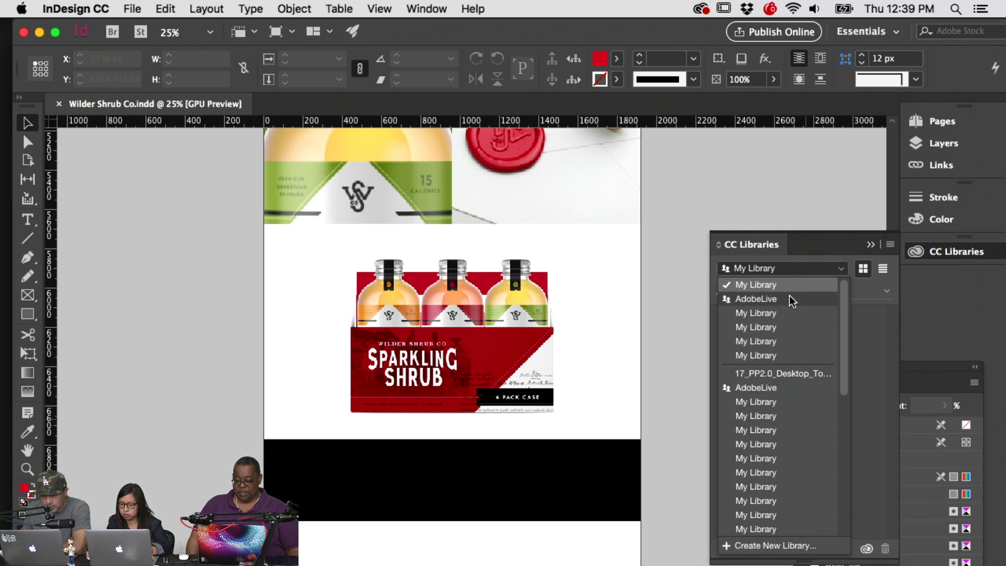
{"action": "left_click", "coordinate": [789, 298]}
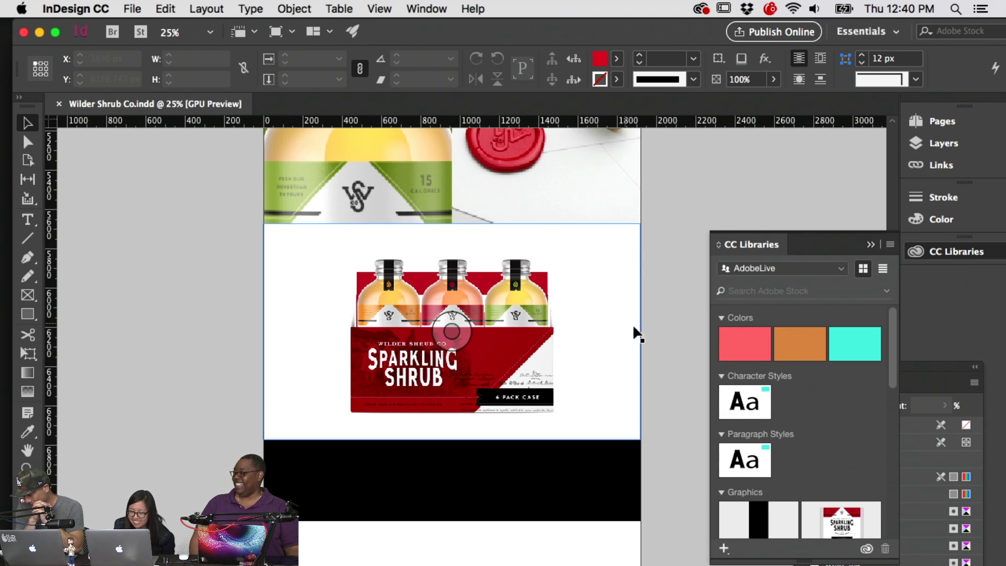
Review the layout from the six-pack section up to the red text section, with frames and guides shown and hidden
{"action": "scroll", "coordinate": [670, 344], "scroll_direction": "up", "scroll_amount": 3}
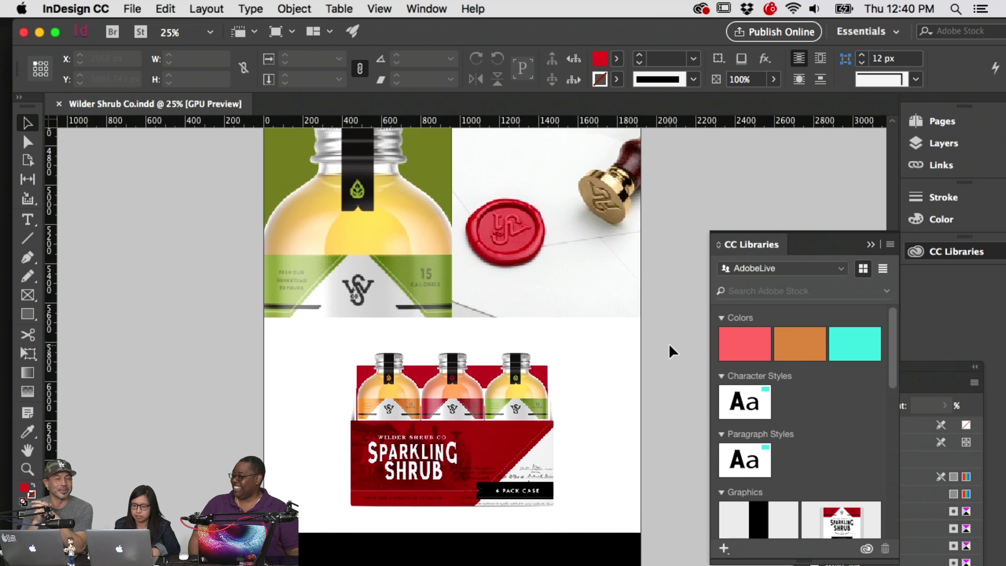
{"action": "scroll", "coordinate": [668, 343], "scroll_direction": "down", "scroll_amount": 5}
{"action": "scroll", "coordinate": [668, 342], "scroll_direction": "up", "scroll_amount": 3}
{"action": "scroll", "coordinate": [668, 341], "scroll_direction": "up", "scroll_amount": 15}
{"action": "scroll", "coordinate": [668, 341], "scroll_direction": "up", "scroll_amount": 5}
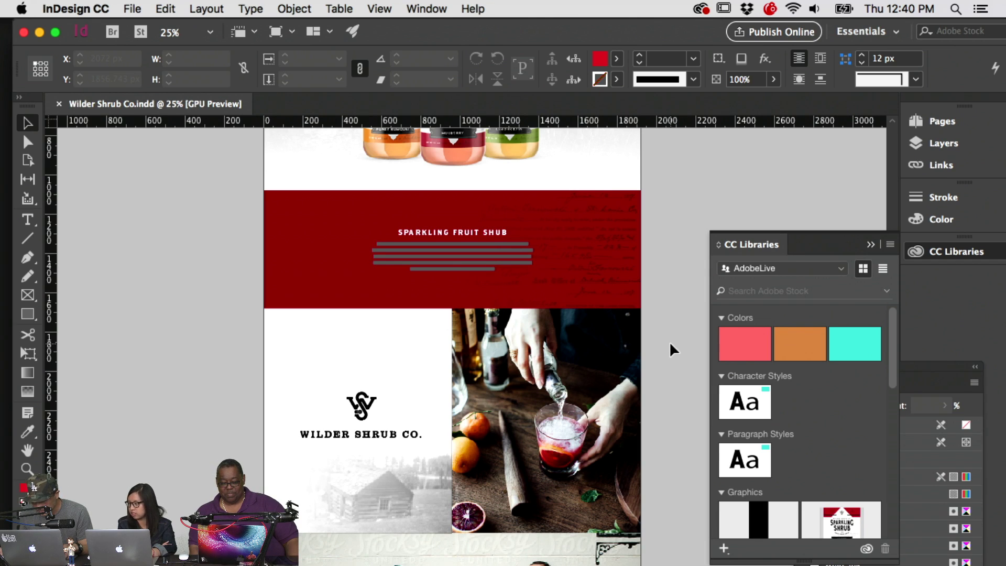
{"action": "key", "text": "w"}
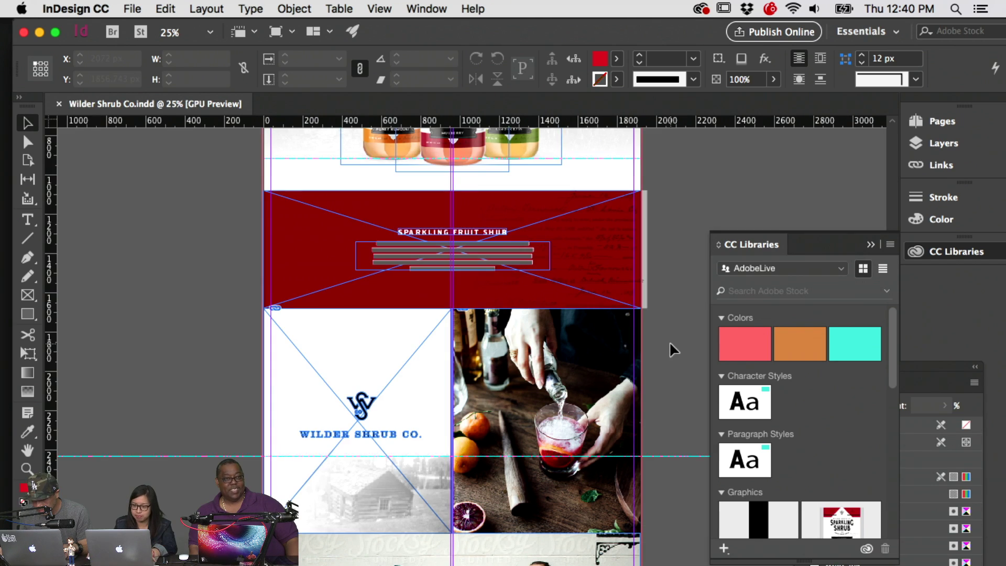
{"action": "key", "text": "w"}
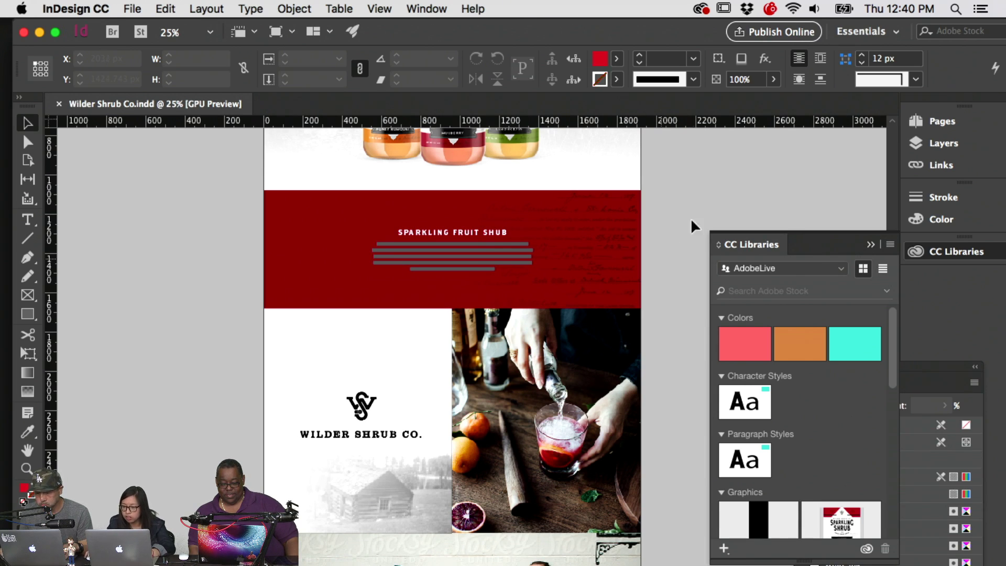
Undock CC Libraries as a floating panel higher in the workspace and make it taller
{"action": "left_click_drag", "start_coordinate": [777, 242], "coordinate": [789, 163]}
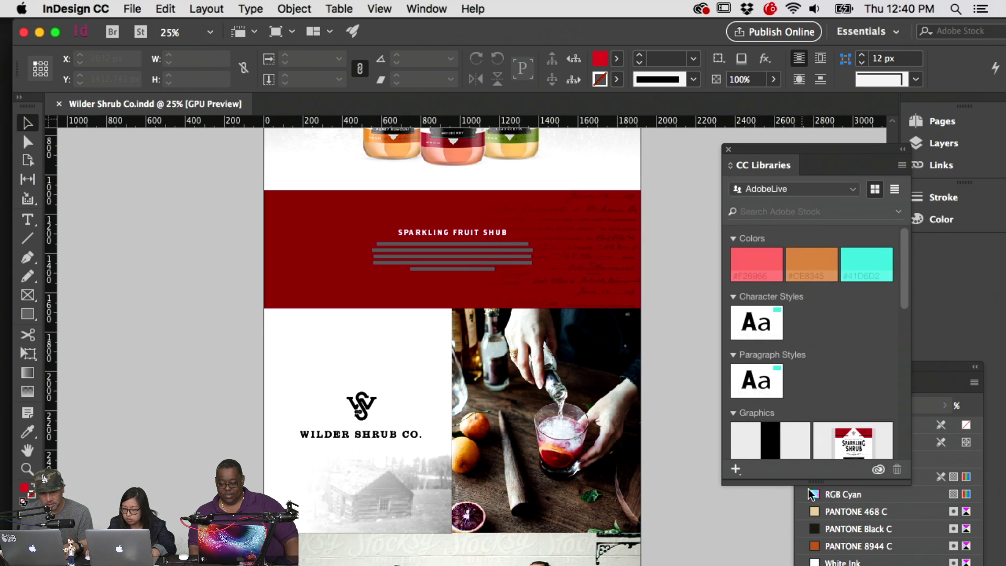
{"action": "left_click_drag", "start_coordinate": [816, 483], "coordinate": [818, 498]}
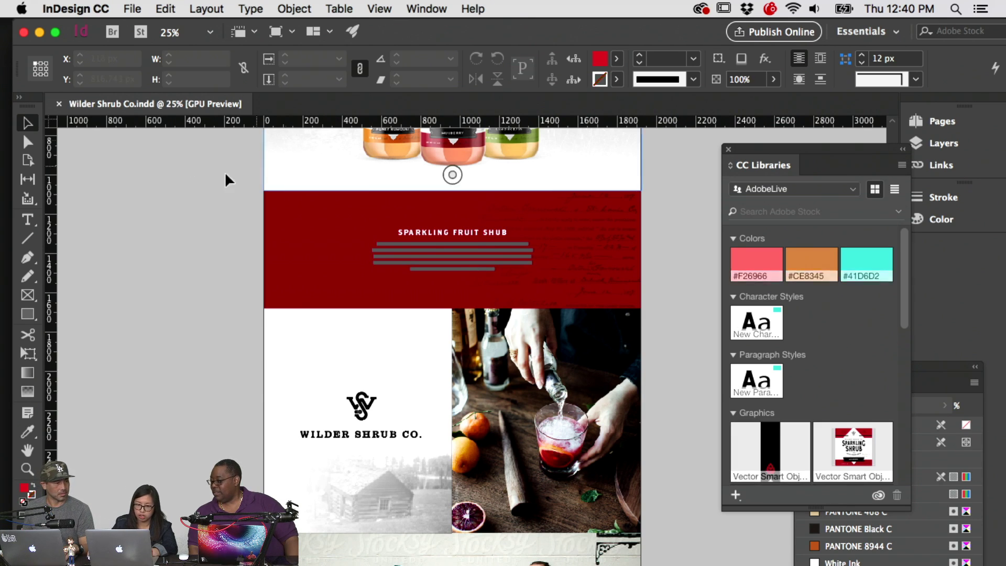
{"action": "mouse_move", "coordinate": [768, 564]}
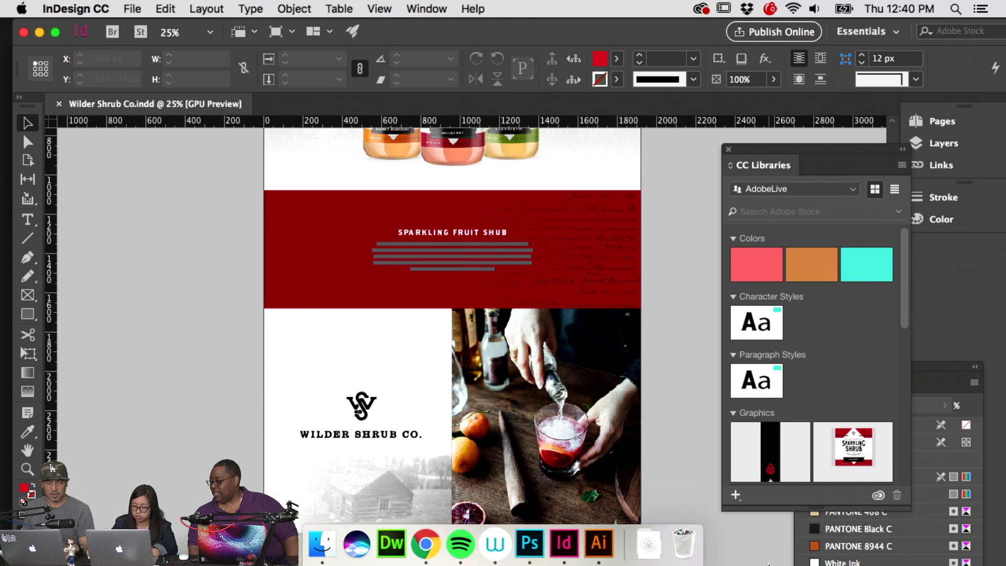
{"action": "left_click", "coordinate": [518, 543]}
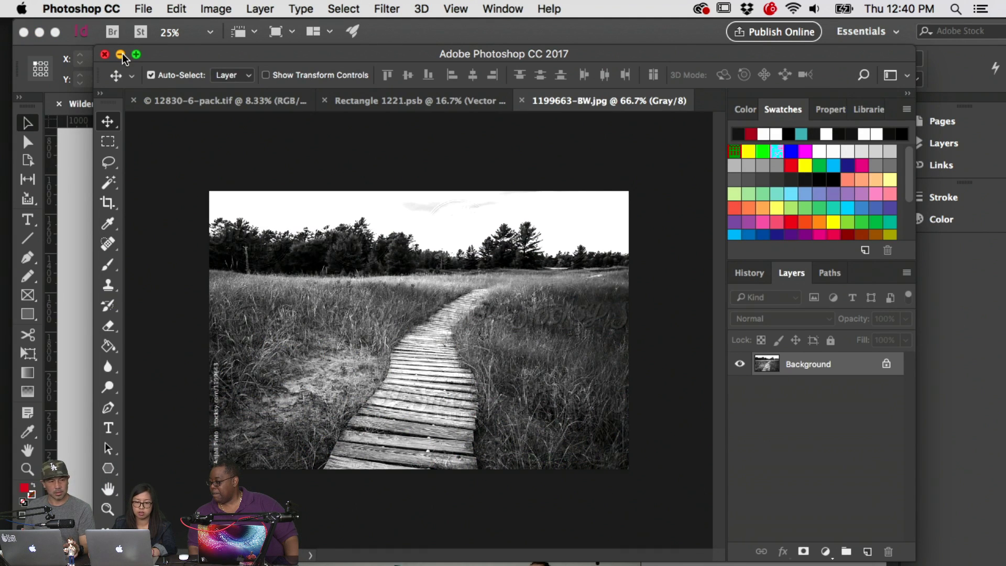
{"action": "key", "text": "super+Tab"}
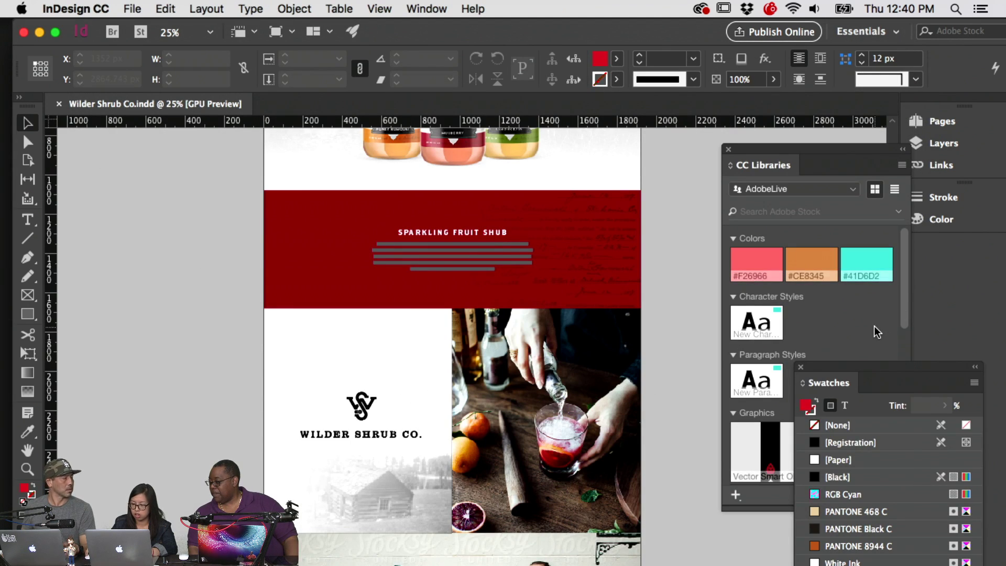
{"action": "left_click", "coordinate": [874, 325]}
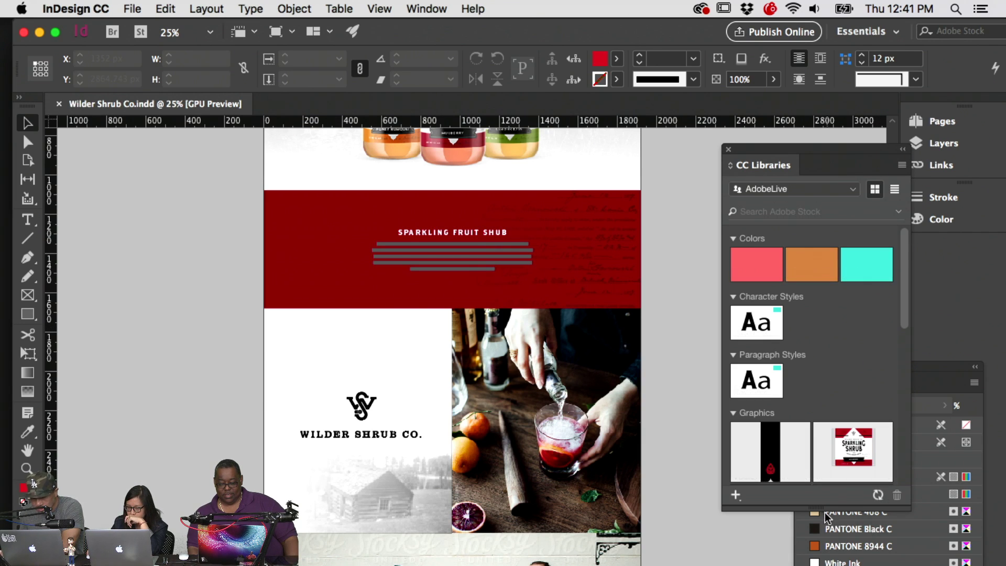
Place the moddler graphic from the AdobeLive library on the pasteboard beside the opening section, about 293 px wide
{"action": "left_click_drag", "start_coordinate": [899, 507], "coordinate": [899, 563]}
{"action": "scroll", "coordinate": [828, 415], "scroll_direction": "down", "scroll_amount": 1}
{"action": "scroll", "coordinate": [828, 416], "scroll_direction": "down", "scroll_amount": 8}
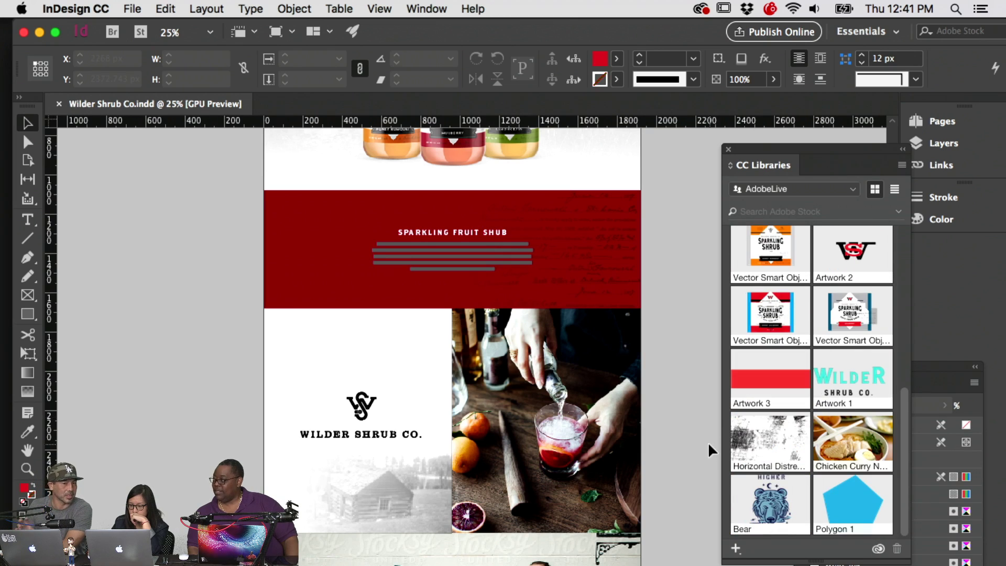
{"action": "scroll", "coordinate": [681, 438], "scroll_direction": "down", "scroll_amount": 3}
{"action": "scroll", "coordinate": [703, 440], "scroll_direction": "up", "scroll_amount": 10}
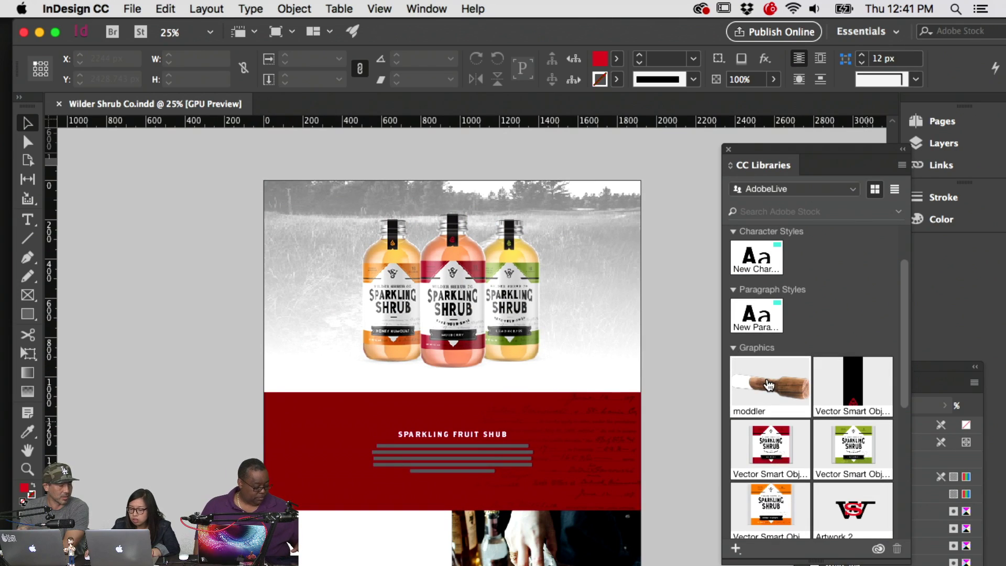
{"action": "left_click_drag", "start_coordinate": [770, 385], "coordinate": [704, 379]}
{"action": "left_click_drag", "start_coordinate": [391, 375], "coordinate": [155, 326]}
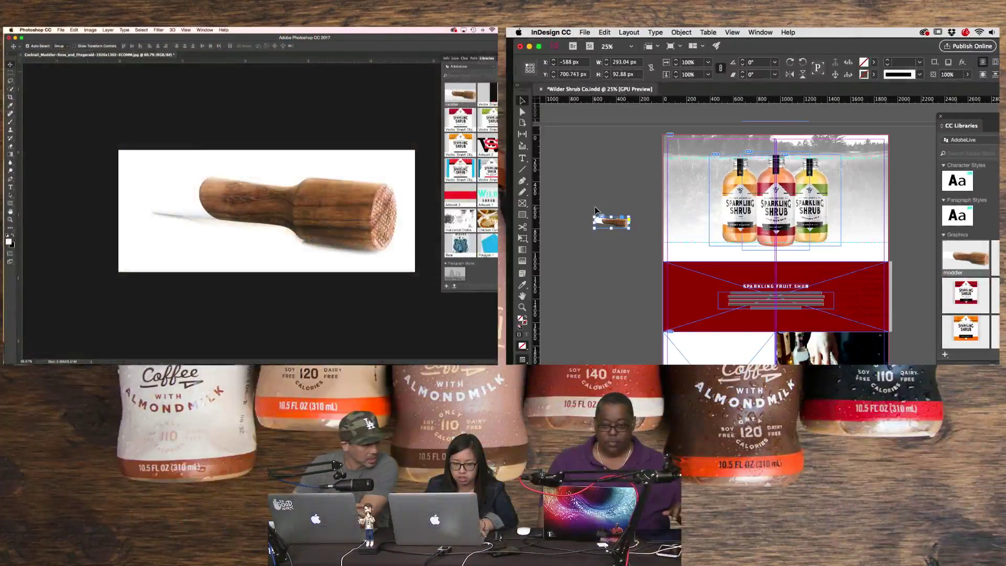
Enlarge the wooden muddler image to about 599 px wide and move it to the base of the Honey Kumquat bottle
{"action": "left_click_drag", "start_coordinate": [628, 229], "coordinate": [698, 249]}
{"action": "key", "text": "super+z"}
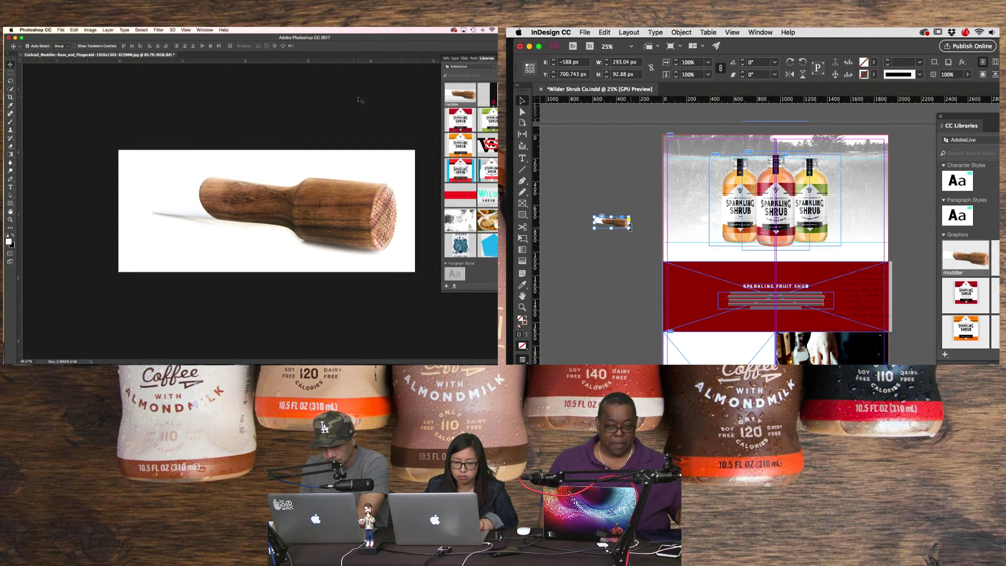
{"action": "left_click_drag", "start_coordinate": [629, 228], "coordinate": [713, 243]}
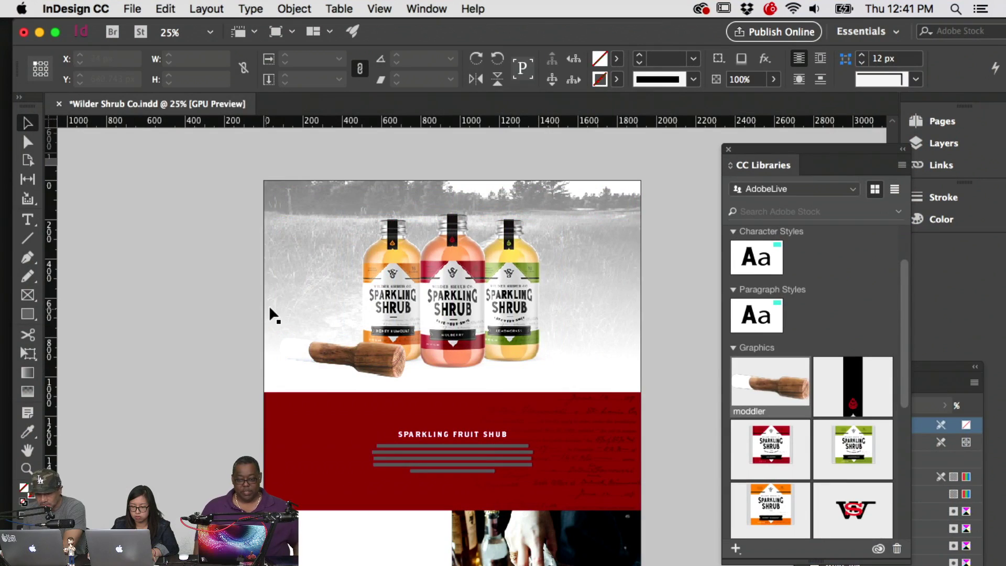
Raise the meadow photo frame's lower edge to just above the bottle bases and move the muddler right against the Mulberry bottle
{"action": "left_click", "coordinate": [667, 209]}
{"action": "left_click_drag", "start_coordinate": [452, 392], "coordinate": [452, 351]}
{"action": "left_click", "coordinate": [354, 363]}
{"action": "left_click_drag", "start_coordinate": [354, 362], "coordinate": [384, 360]}
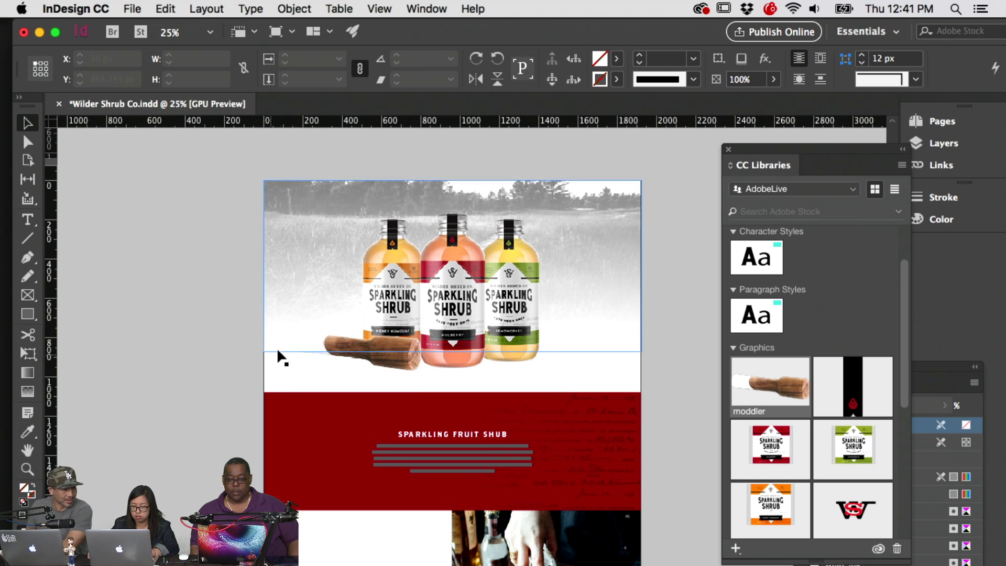
{"action": "left_click", "coordinate": [293, 378]}
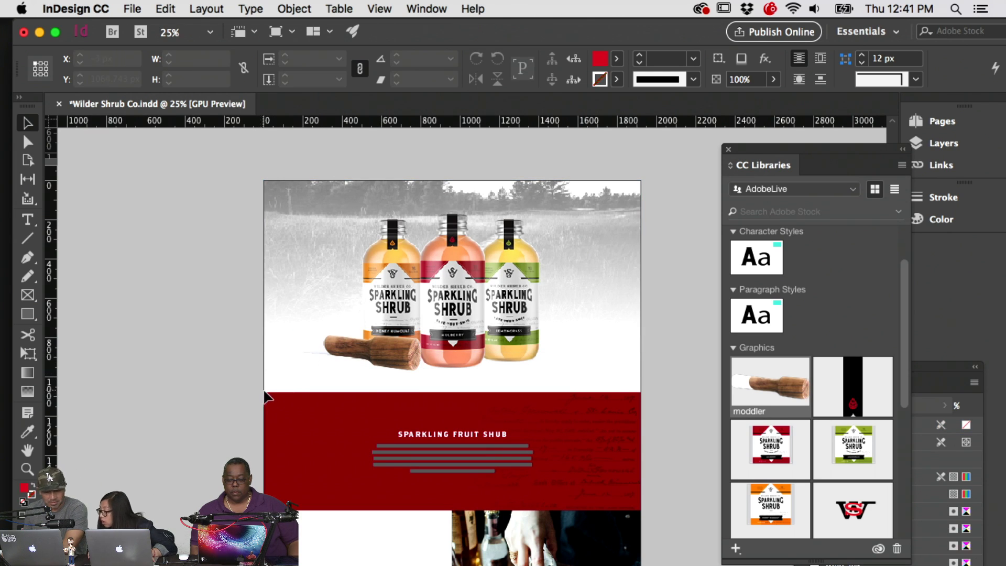
{"action": "key", "text": "super+equal"}
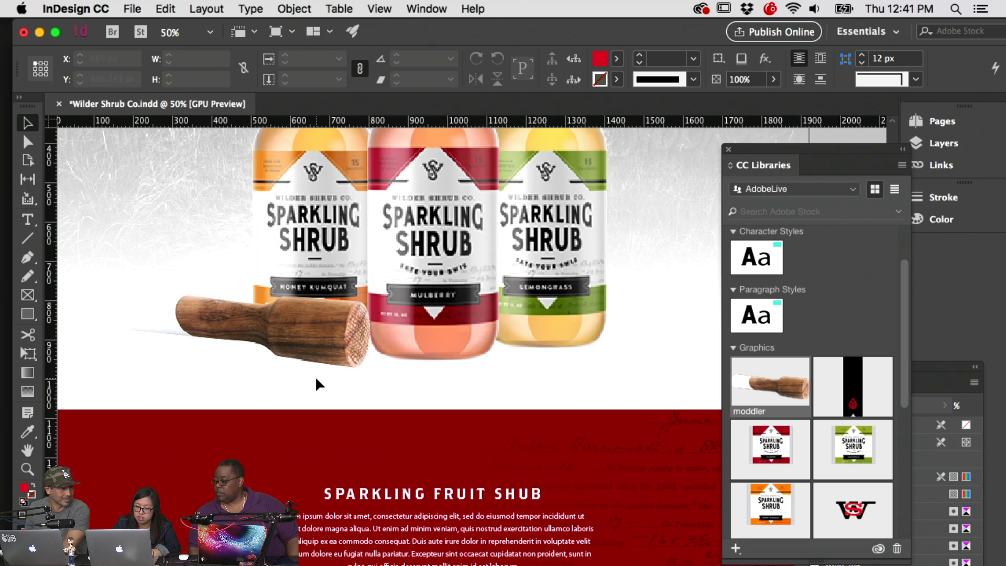
Move the muddler left, away from the Mulberry bottle, to about X 160 px and Y 774 px
{"action": "left_click", "coordinate": [314, 331]}
{"action": "left_click_drag", "start_coordinate": [370, 368], "coordinate": [322, 358]}
{"action": "scroll", "coordinate": [366, 399], "scroll_direction": "left", "scroll_amount": 3}
{"action": "scroll", "coordinate": [366, 398], "scroll_direction": "up", "scroll_amount": 1}
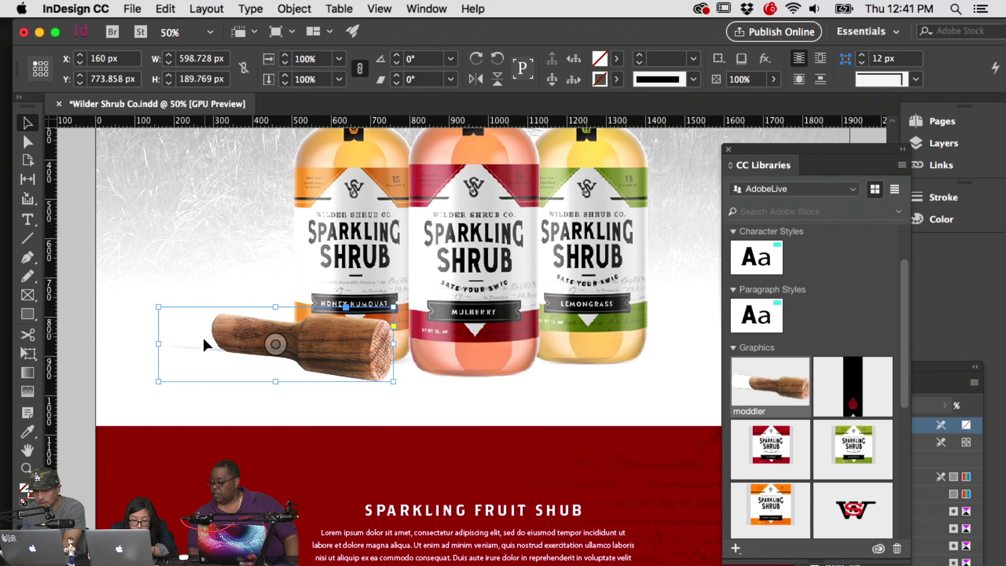
{"action": "left_click", "coordinate": [243, 394]}
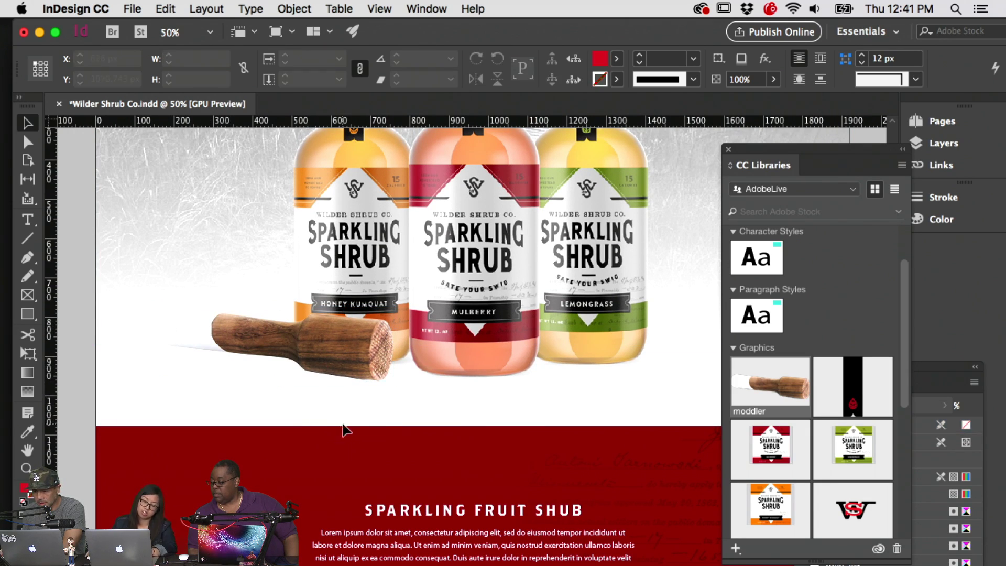
Scale the muddler down to about 560 by 177 px and position it at about X 156 px, Y 805 px
{"action": "key", "text": "super+minus"}
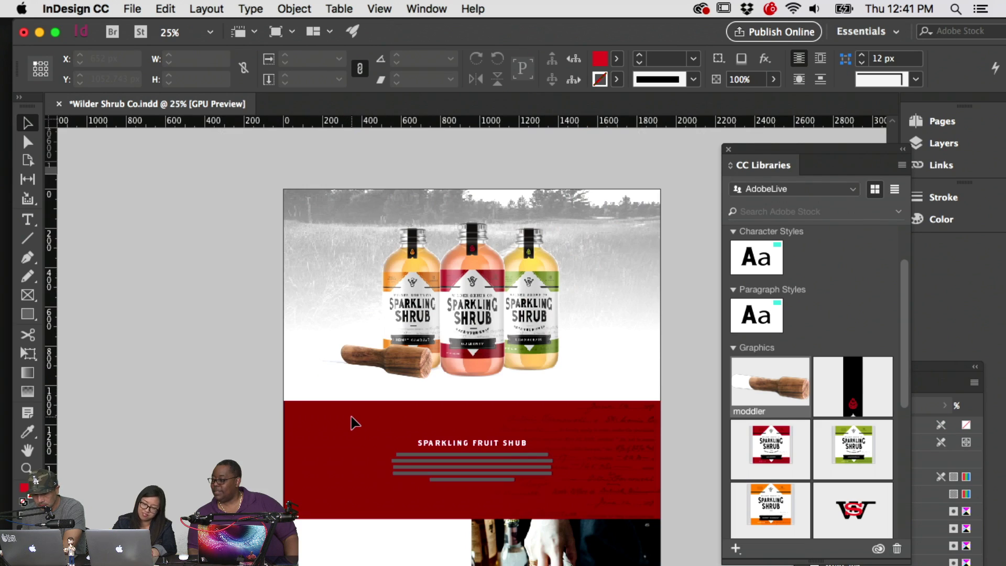
{"action": "left_click", "coordinate": [367, 372]}
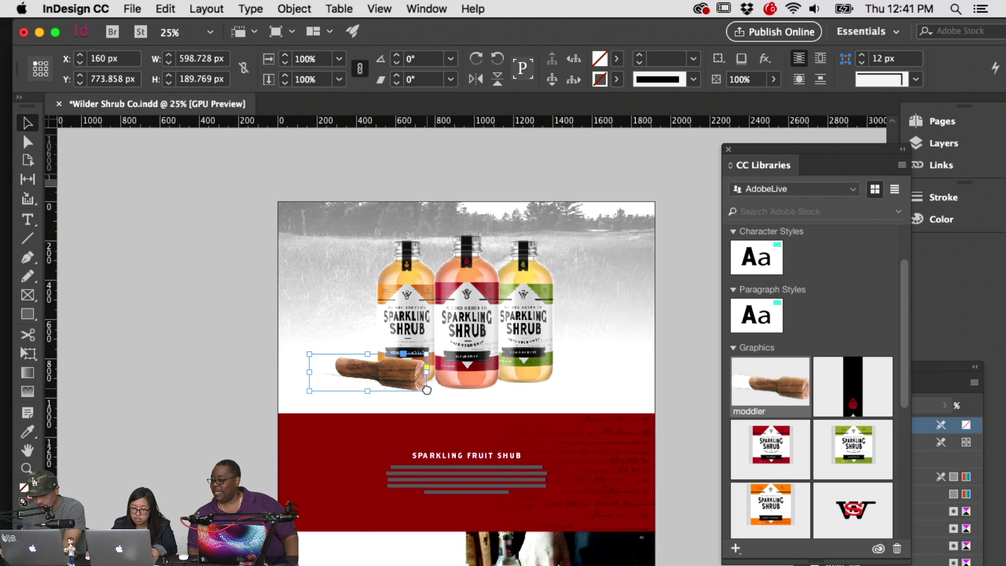
{"action": "left_click_drag", "start_coordinate": [424, 389], "coordinate": [394, 392]}
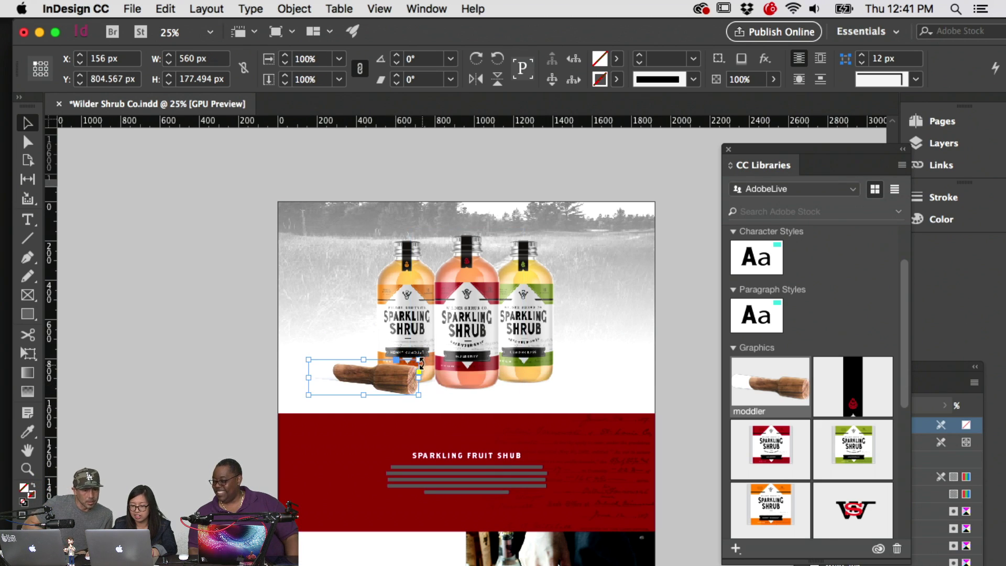
Place a copy of the muddler, rotated -1°, in front of the Lemongrass bottle at about X 1007 px, Y 800 px
{"action": "left_click_drag", "start_coordinate": [424, 356], "coordinate": [573, 388]}
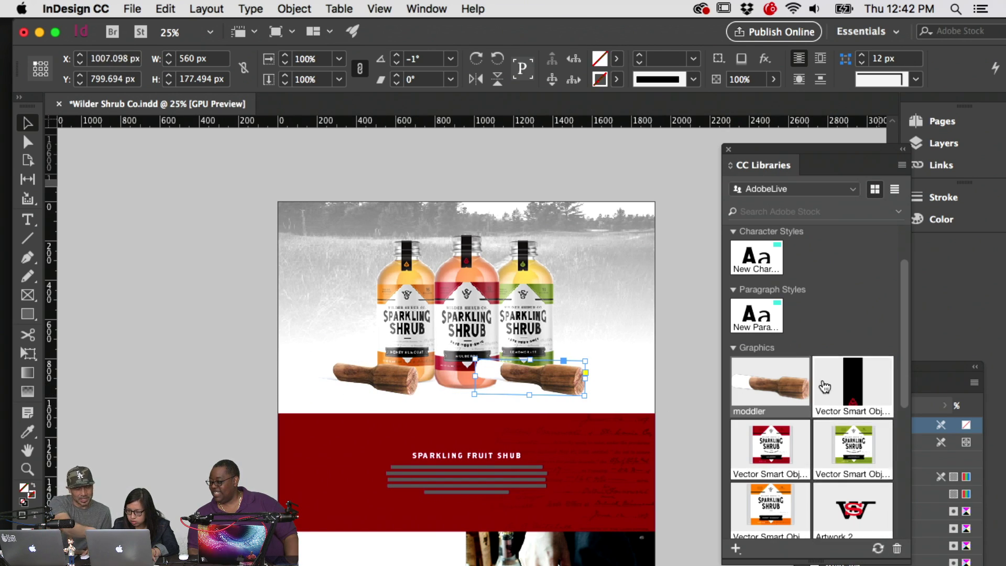
{"action": "left_click_drag", "start_coordinate": [578, 382], "coordinate": [746, 466]}
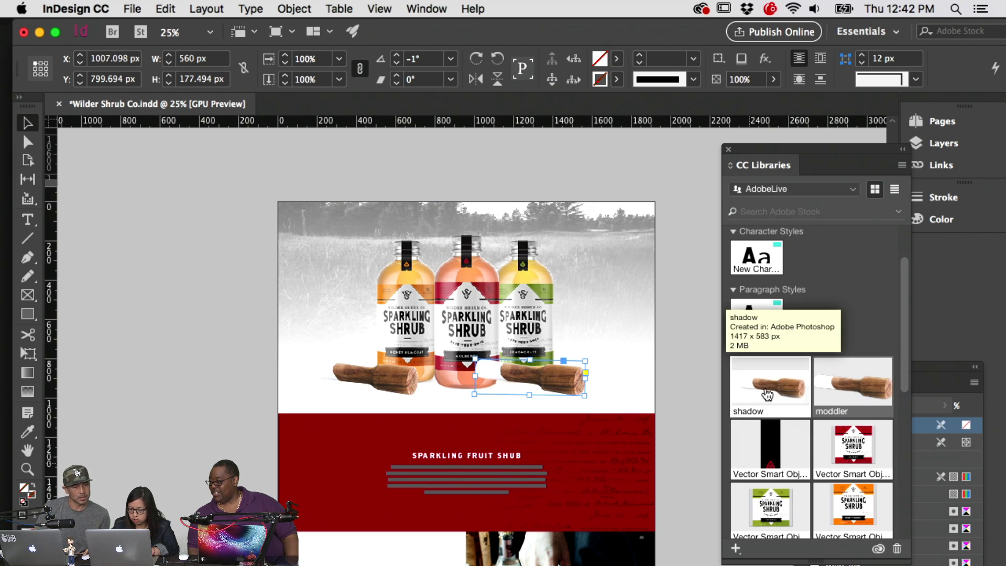
Place the shadow muddler graphic from the library in front of the Lemongrass bottle, at about X 1350 px, Y 869 px
{"action": "left_click_drag", "start_coordinate": [780, 383], "coordinate": [679, 376]}
{"action": "left_click_drag", "start_coordinate": [556, 377], "coordinate": [578, 388]}
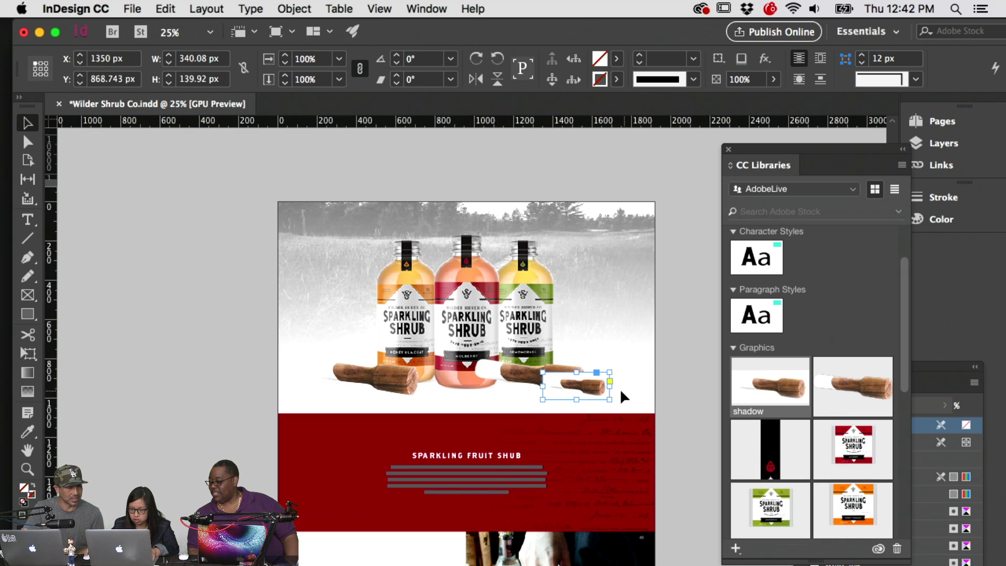
{"action": "key", "text": "Delete"}
{"action": "left_click_drag", "start_coordinate": [585, 391], "coordinate": [445, 389]}
{"action": "key", "text": "super+z"}
{"action": "left_click", "coordinate": [460, 390]}
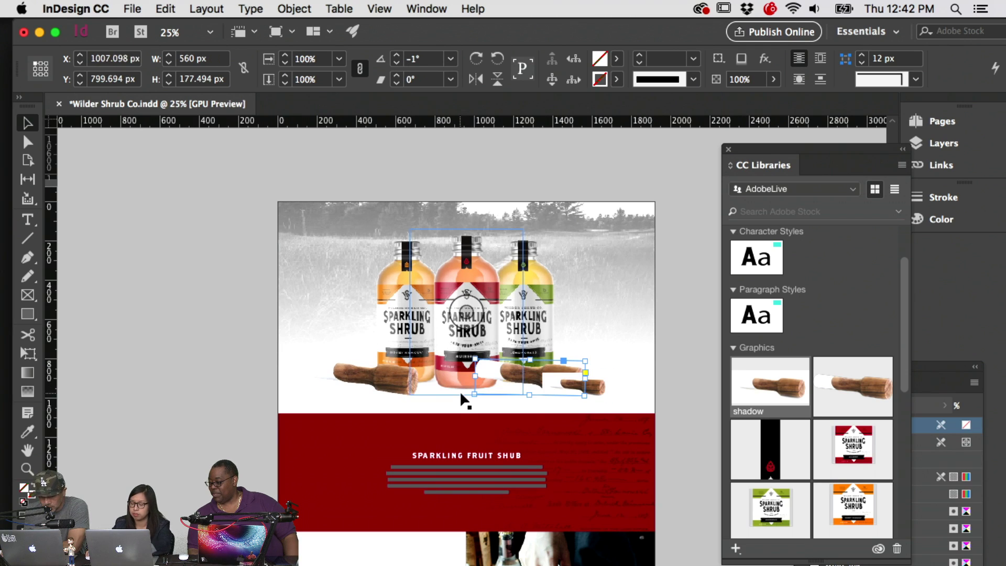
Delete the small shadow muddler graphic and the muddler copy in front of the Lemongrass bottle
{"action": "left_click", "coordinate": [416, 385]}
{"action": "left_click", "coordinate": [583, 386]}
{"action": "key", "text": "Delete"}
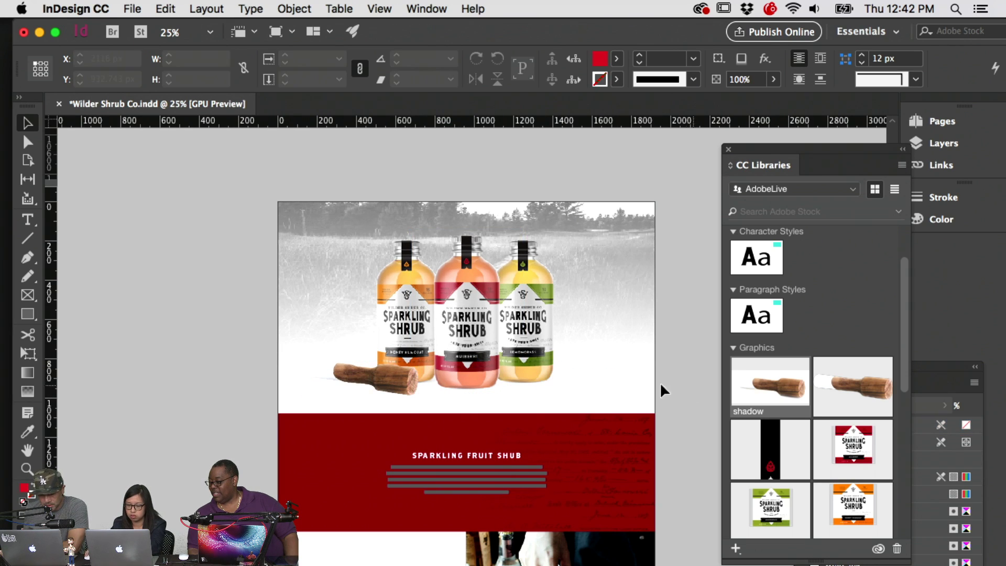
Copy the muddler to about X 923 px, Y 800 px and replace the copy's image with the moddler library graphic
{"action": "left_click_drag", "start_coordinate": [385, 394], "coordinate": [536, 386]}
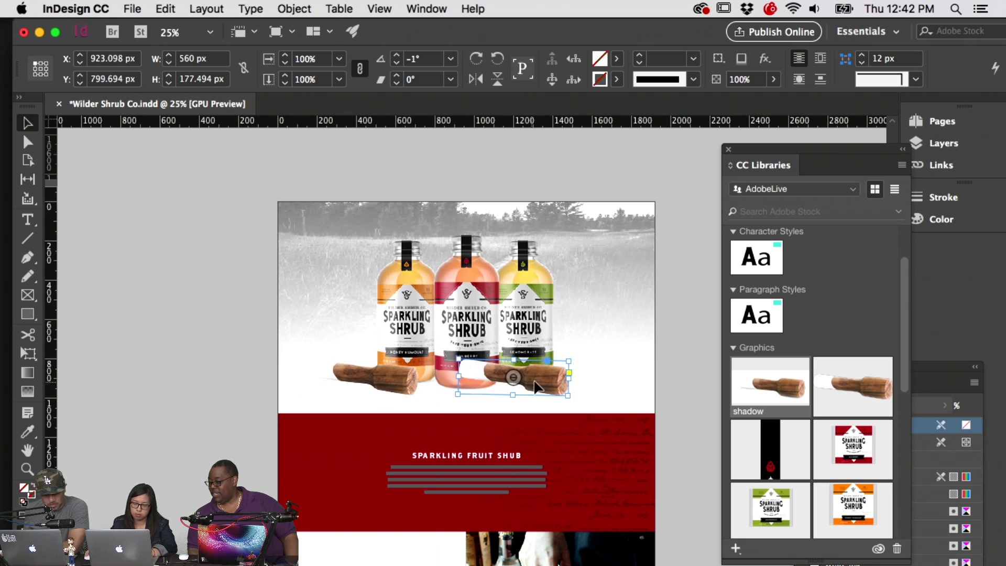
{"action": "double_click", "coordinate": [534, 380]}
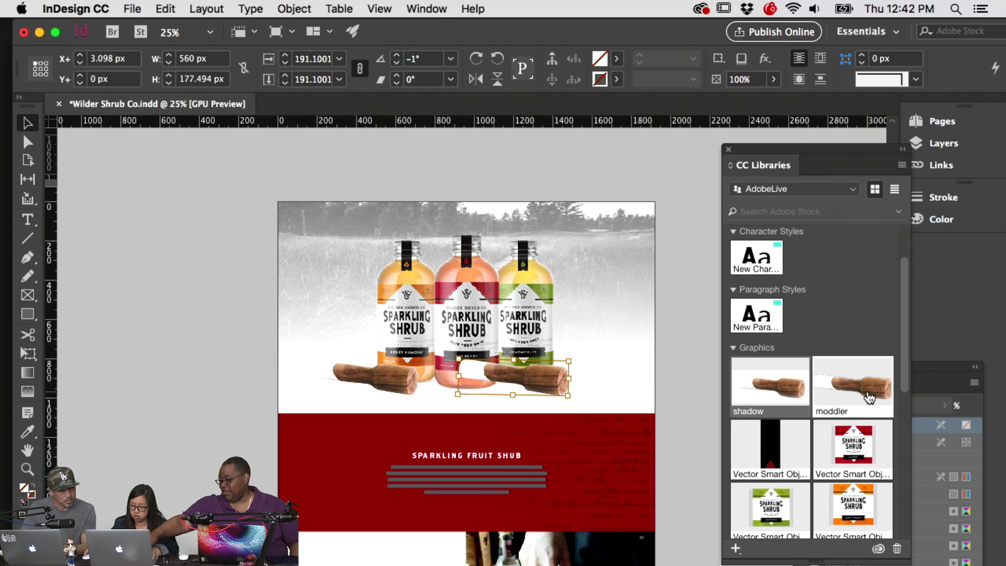
{"action": "left_click_drag", "start_coordinate": [872, 391], "coordinate": [527, 381]}
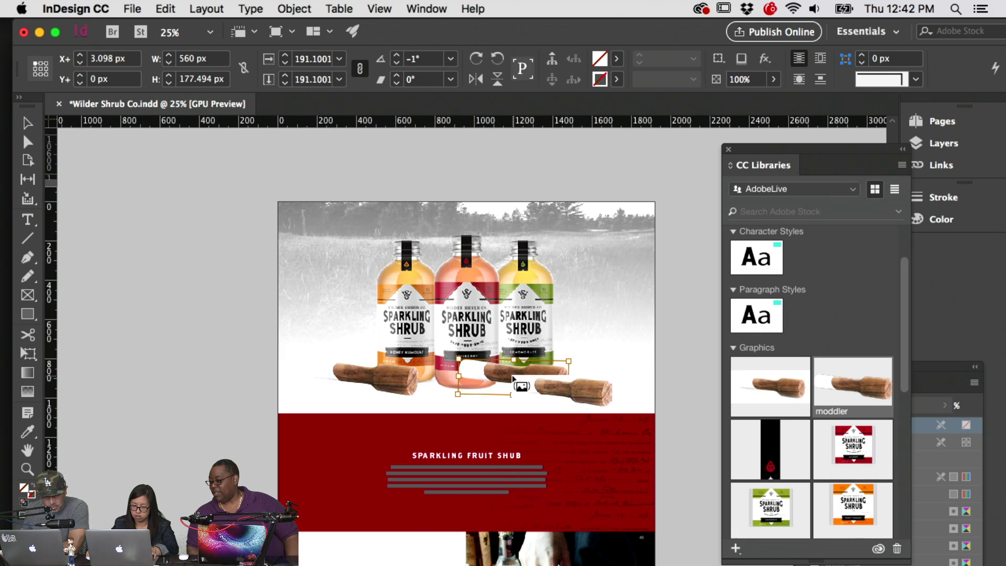
{"action": "key", "text": "super+z"}
{"action": "key", "text": "super+z"}
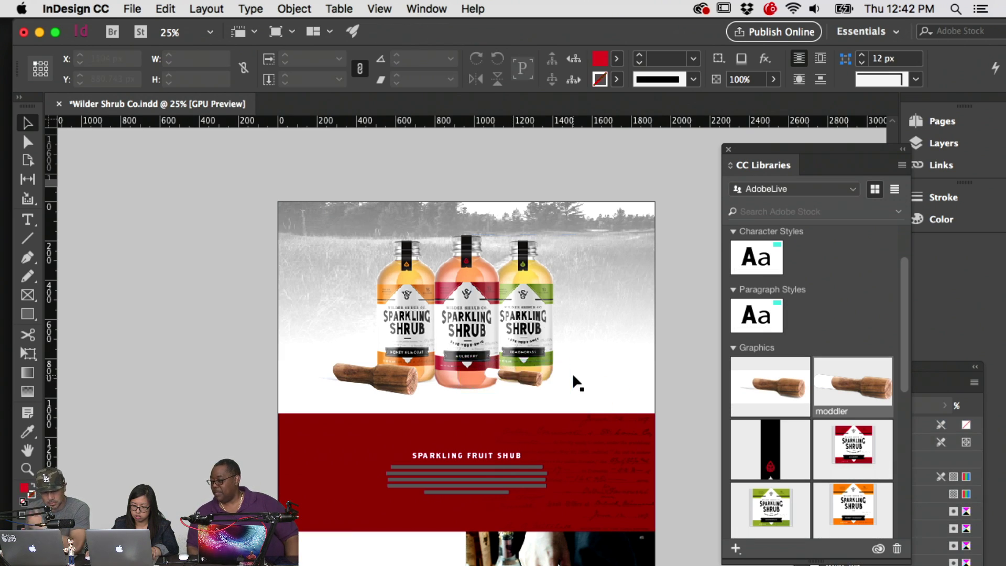
{"action": "left_click", "coordinate": [523, 377]}
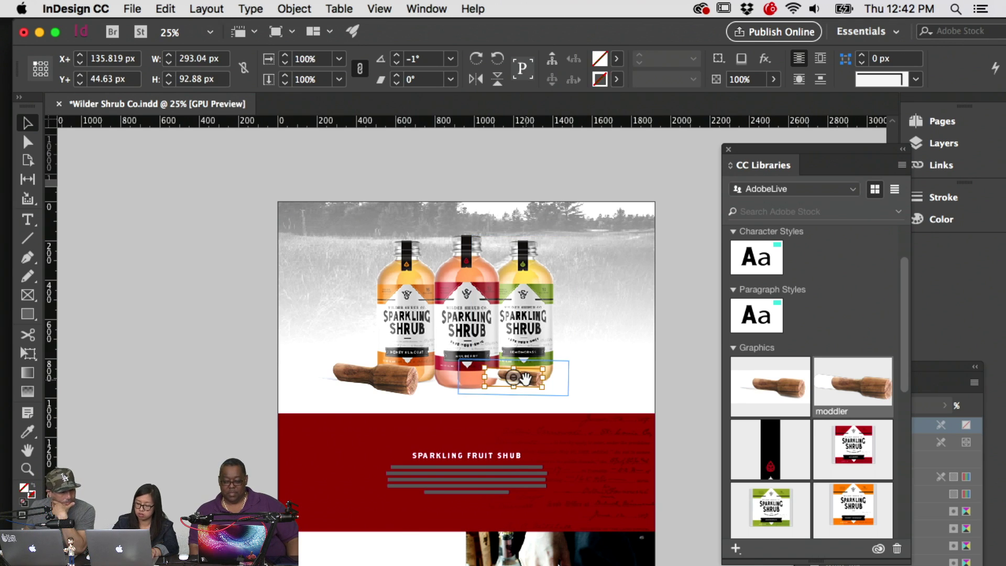
Scale the copied muddler's image proportionally to a width of 560 px
{"action": "key", "text": "super+equal"}
{"action": "scroll", "coordinate": [523, 340], "scroll_direction": "left", "scroll_amount": 5}
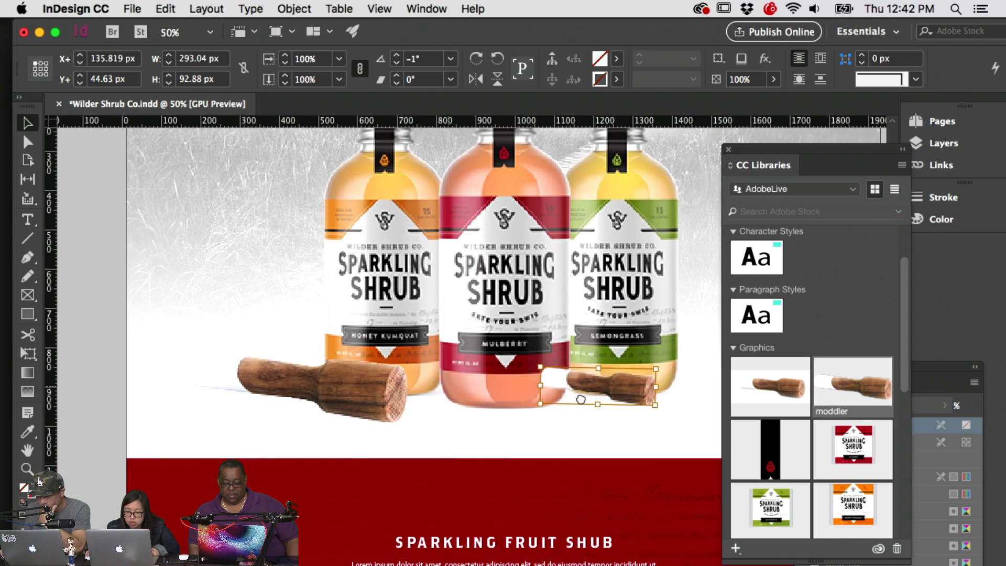
{"action": "left_click", "coordinate": [349, 376]}
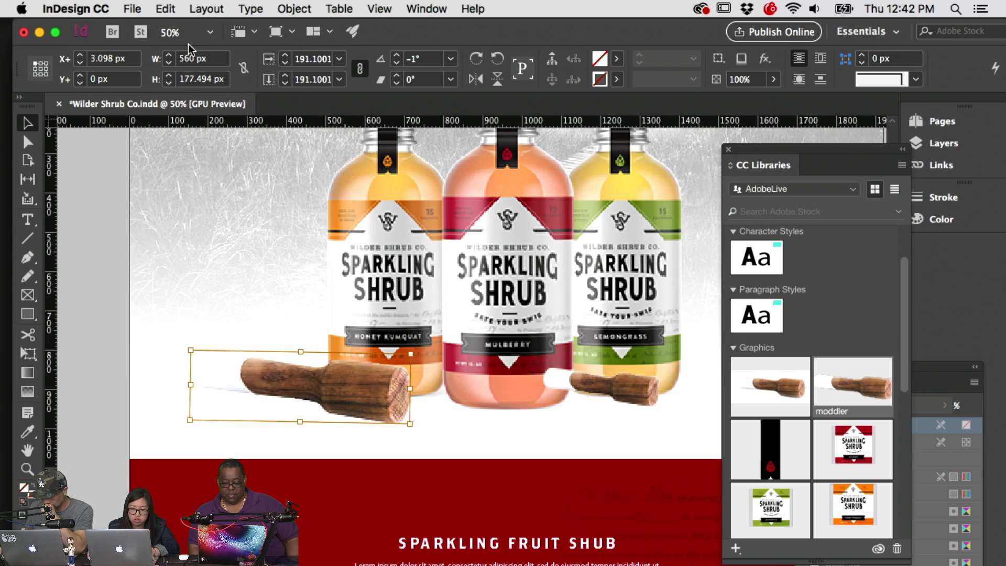
{"action": "left_click", "coordinate": [631, 393]}
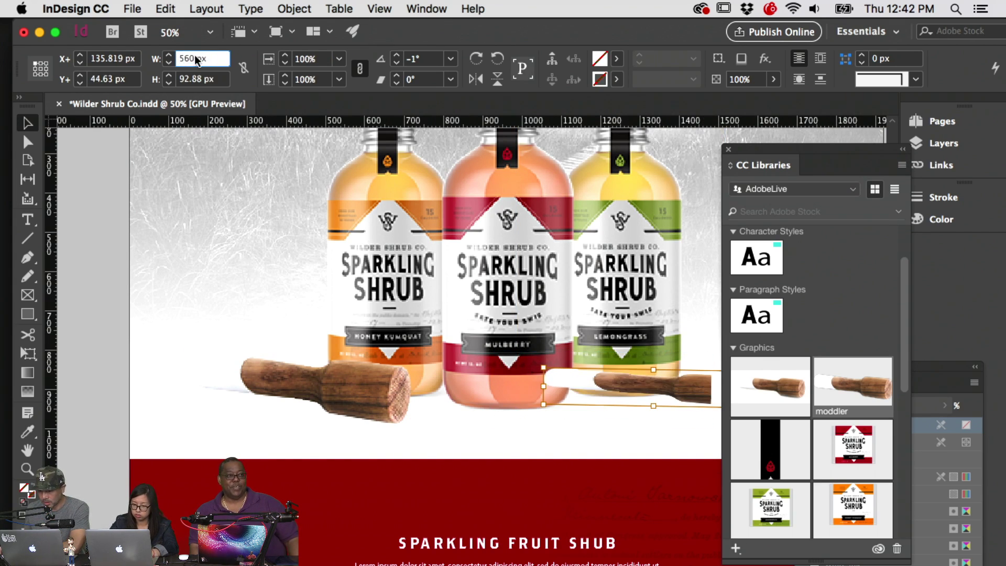
{"action": "key", "text": "Return"}
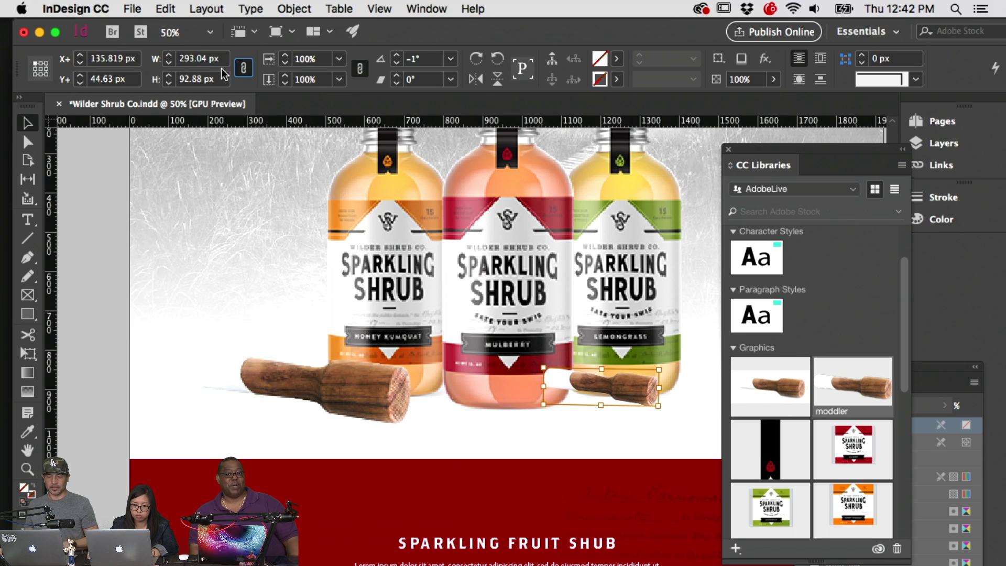
{"action": "type", "text": "560"}
{"action": "key", "text": "Return"}
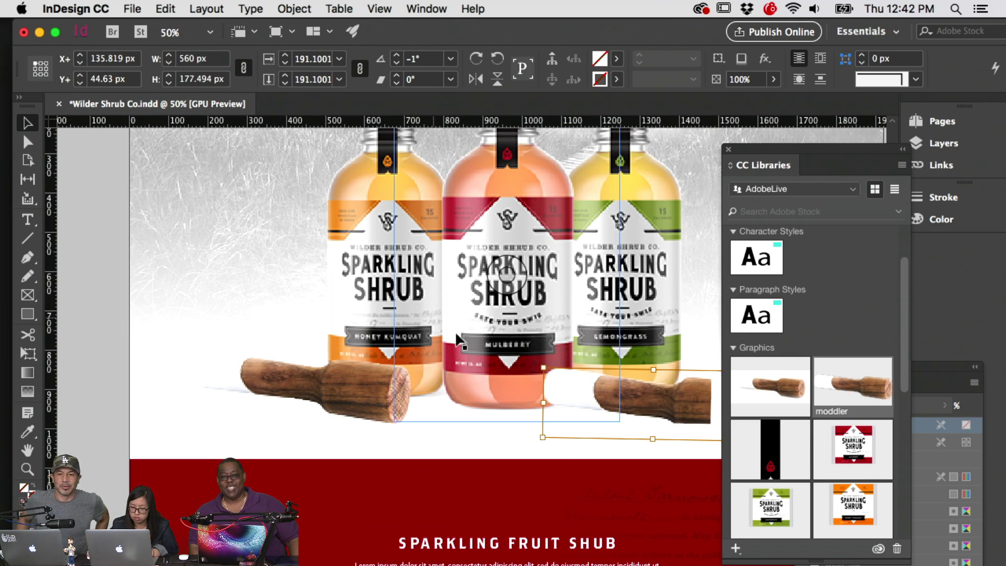
Align the muddler copy with the original muddler at about X 158 px, Y 800 px
{"action": "left_click", "coordinate": [681, 429]}
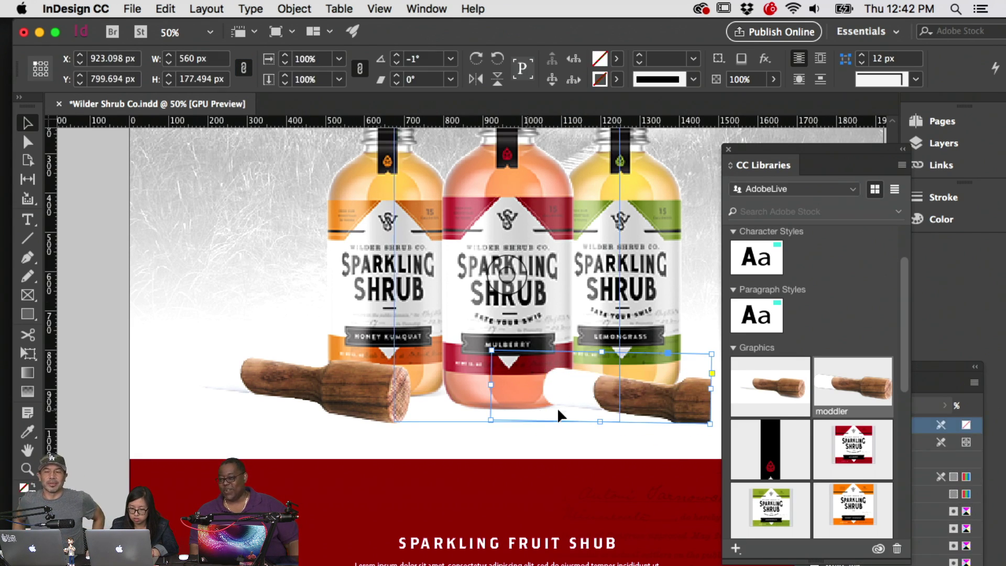
{"action": "left_click", "coordinate": [382, 386], "text": "shift"}
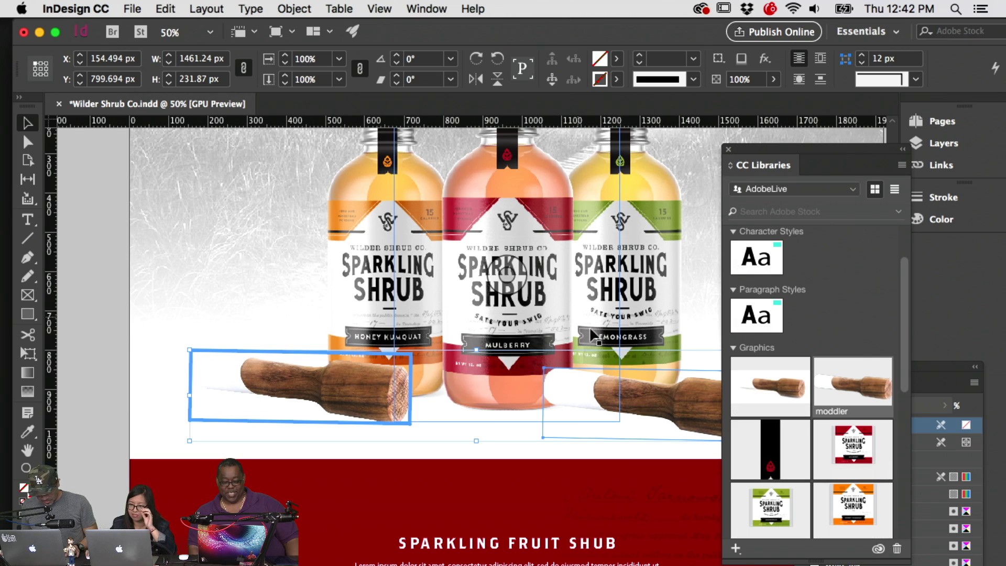
{"action": "left_click", "coordinate": [581, 420]}
{"action": "left_click_drag", "start_coordinate": [579, 413], "coordinate": [339, 389]}
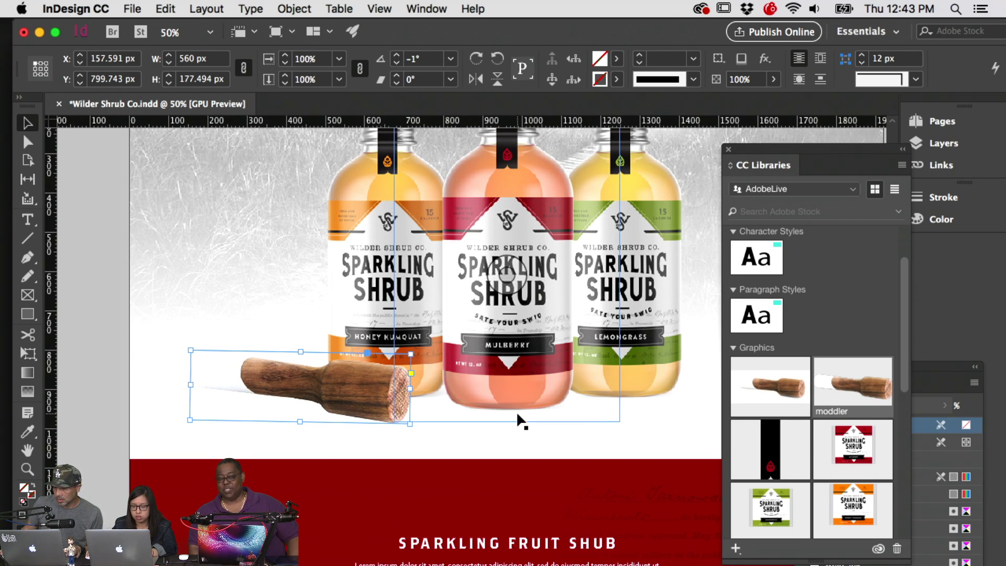
Move the Mulberry bottle to about X 654 px and the front muddler to about X 543 px, Y 854 px
{"action": "left_click_drag", "start_coordinate": [516, 410], "coordinate": [508, 411]}
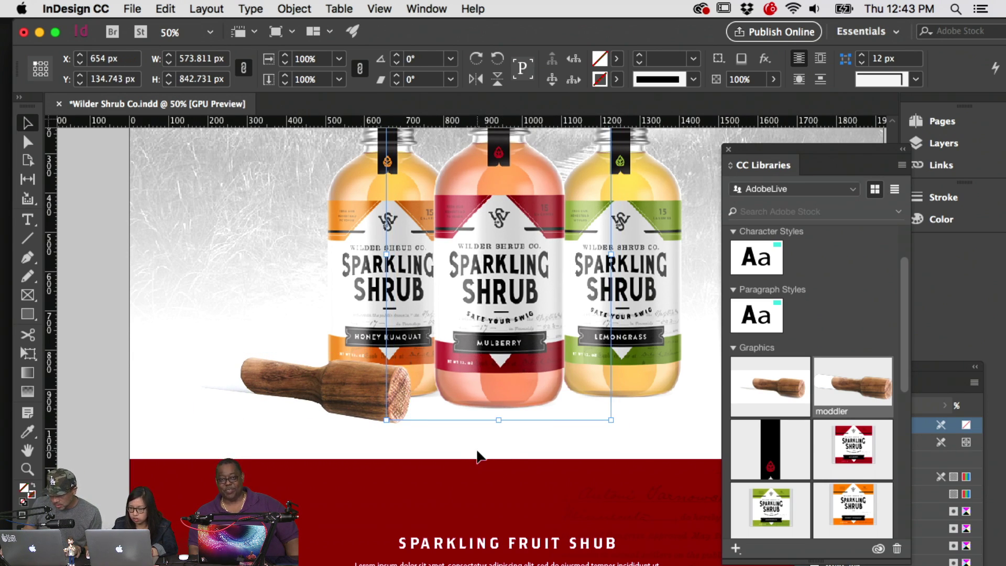
{"action": "left_click", "coordinate": [332, 411]}
{"action": "left_click_drag", "start_coordinate": [332, 411], "coordinate": [589, 411]}
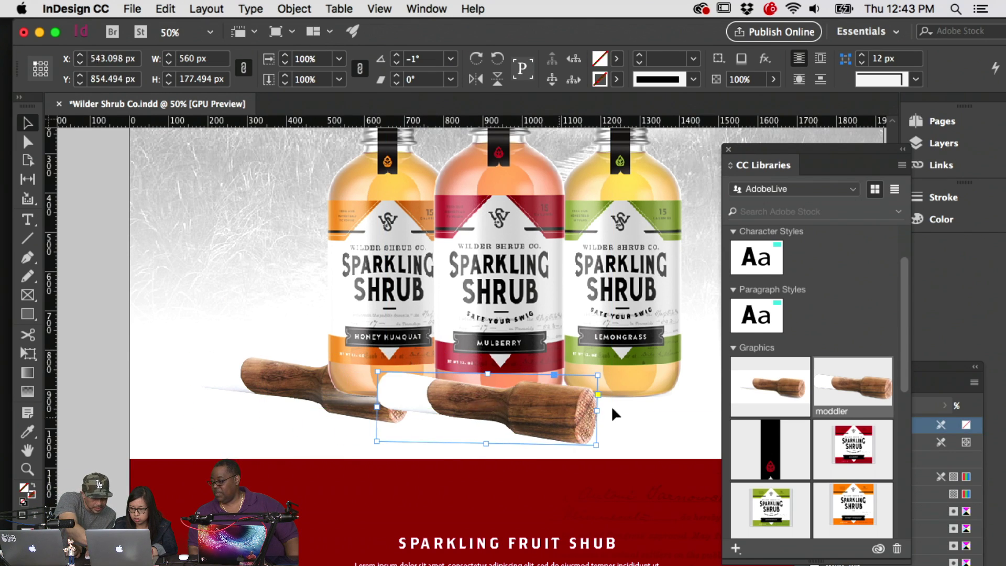
Place the shadow muddler graphic below the bottles at about X 966 px, Y 935 px and delete the moved front muddler
{"action": "left_click_drag", "start_coordinate": [758, 400], "coordinate": [524, 399]}
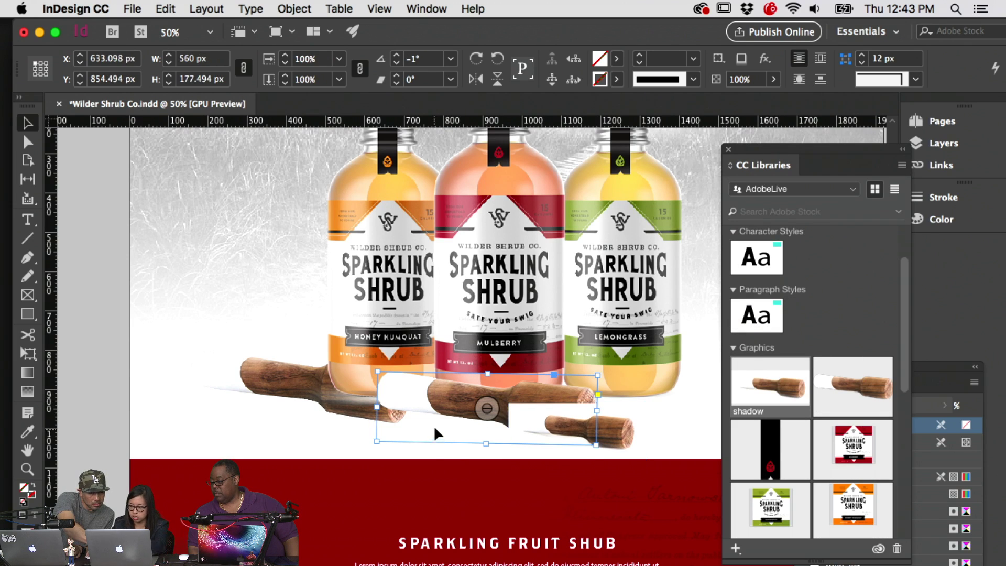
{"action": "key", "text": "super+z"}
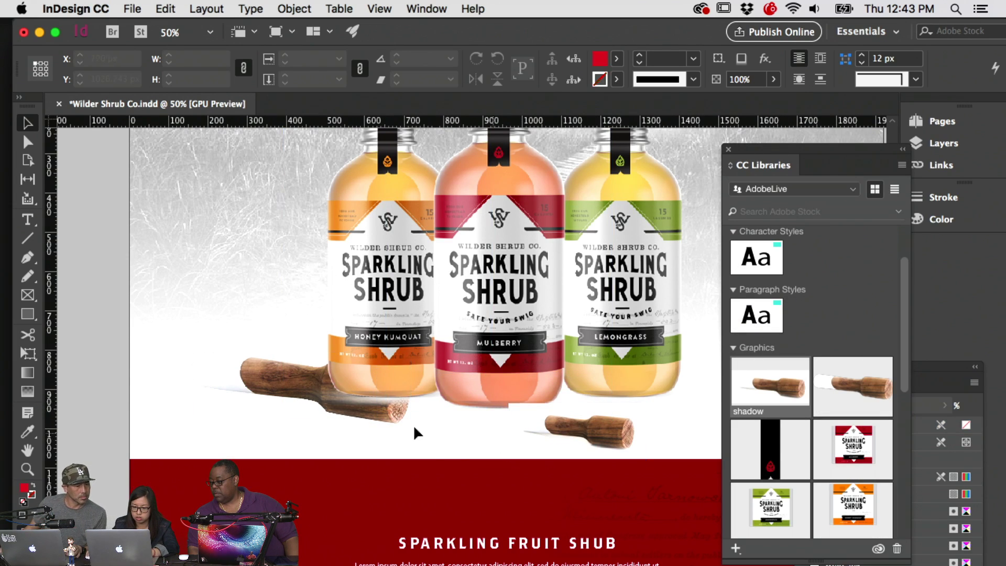
Try to match the shadow muddler to the large muddler by setting its frame width to 560 px
{"action": "left_click", "coordinate": [394, 415]}
{"action": "left_click", "coordinate": [260, 372]}
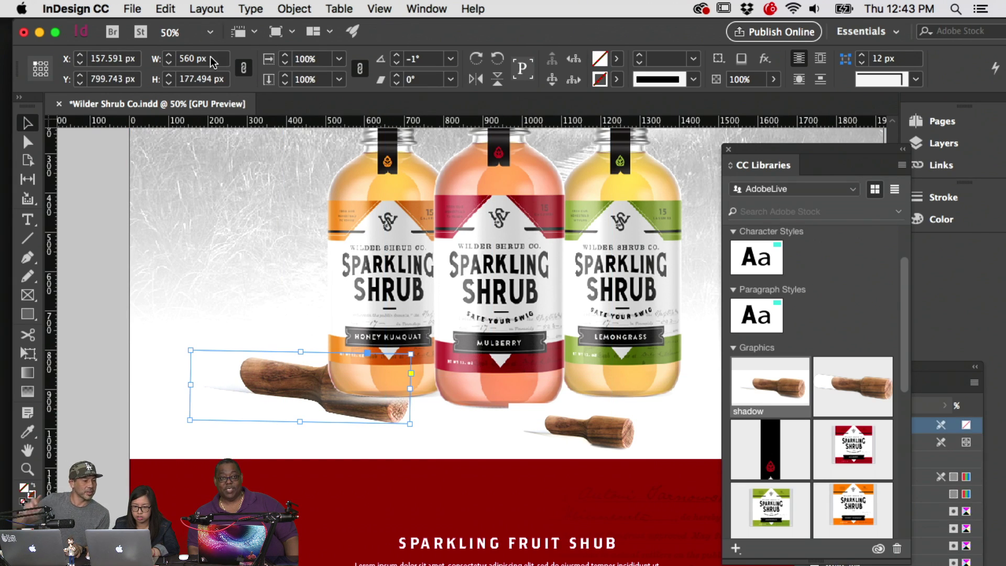
{"action": "left_click", "coordinate": [587, 430]}
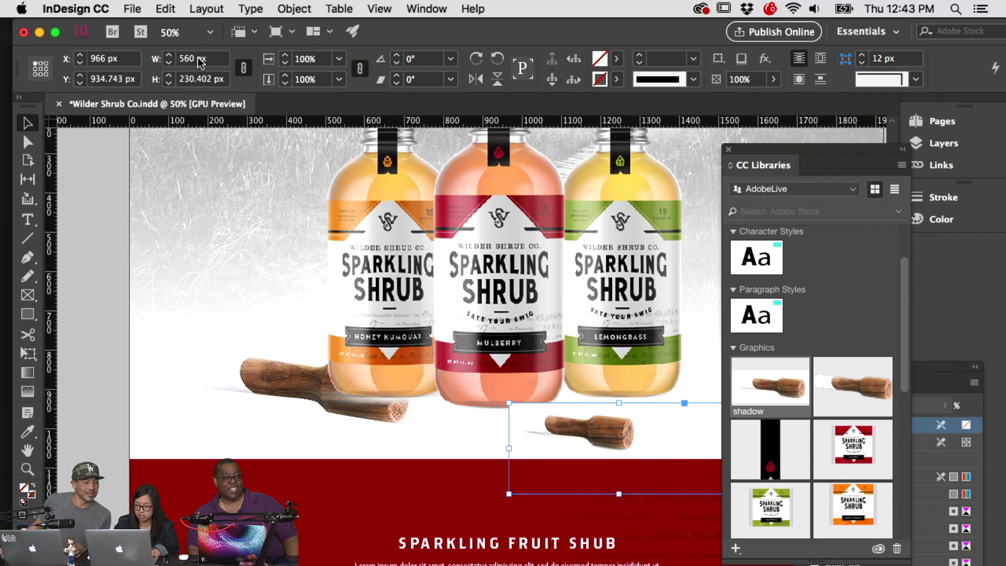
{"action": "double_click", "coordinate": [532, 430]}
{"action": "key", "text": "Escape"}
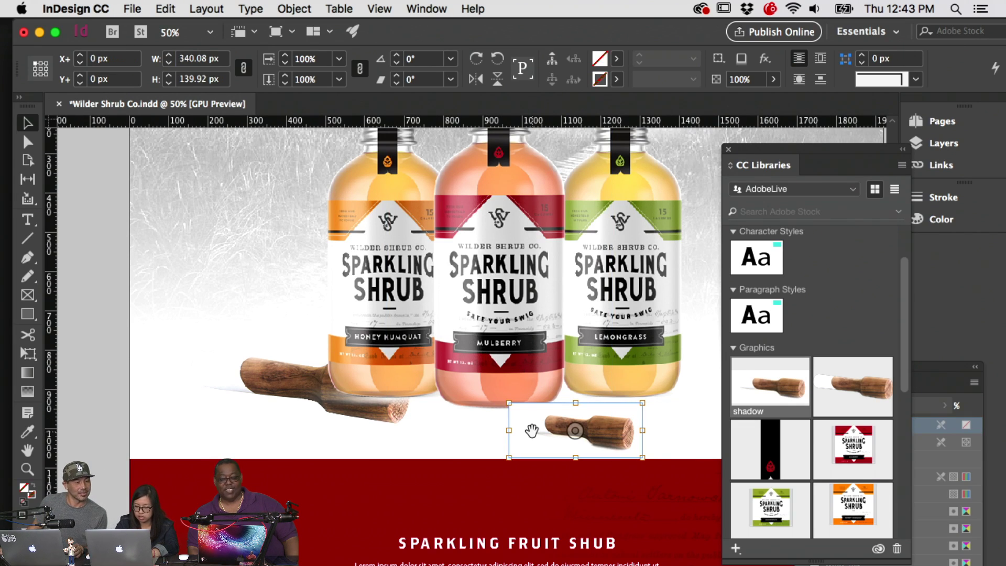
{"action": "left_click_drag", "start_coordinate": [590, 448], "coordinate": [388, 427]}
{"action": "key", "text": "super+z"}
Move the small shadow muddler over the large muddler, to about X 377 px, Y 869 px
{"action": "left_click", "coordinate": [363, 432]}
{"action": "left_click", "coordinate": [381, 419]}
{"action": "left_click", "coordinate": [523, 430], "text": "shift"}
{"action": "left_click", "coordinate": [513, 438]}
{"action": "left_click_drag", "start_coordinate": [581, 449], "coordinate": [325, 398]}
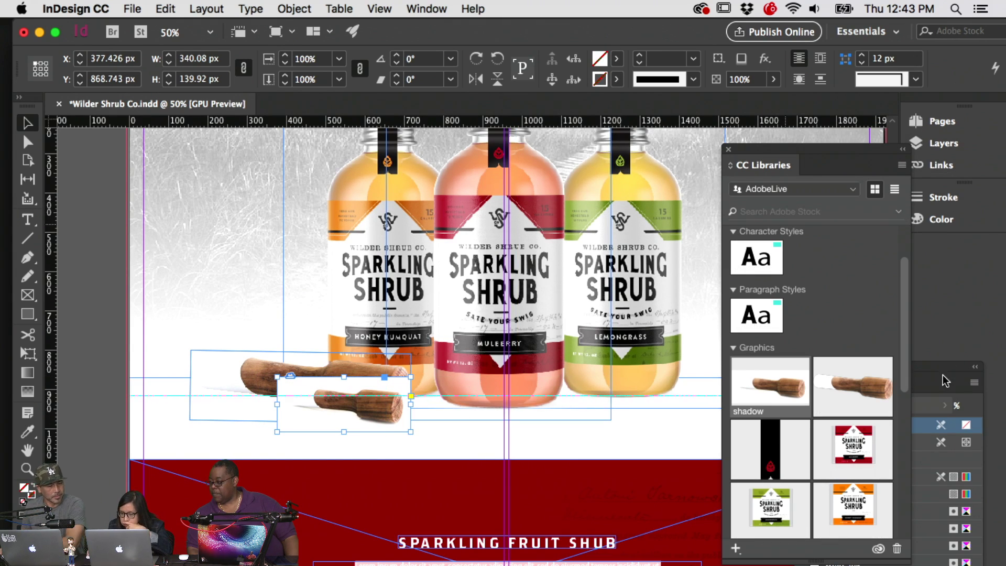
Set the shadow muddler's transparency blending mode to Multiply in the object effects
{"action": "left_click", "coordinate": [944, 390]}
{"action": "left_click", "coordinate": [368, 7]}
{"action": "mouse_move", "coordinate": [293, 9]}
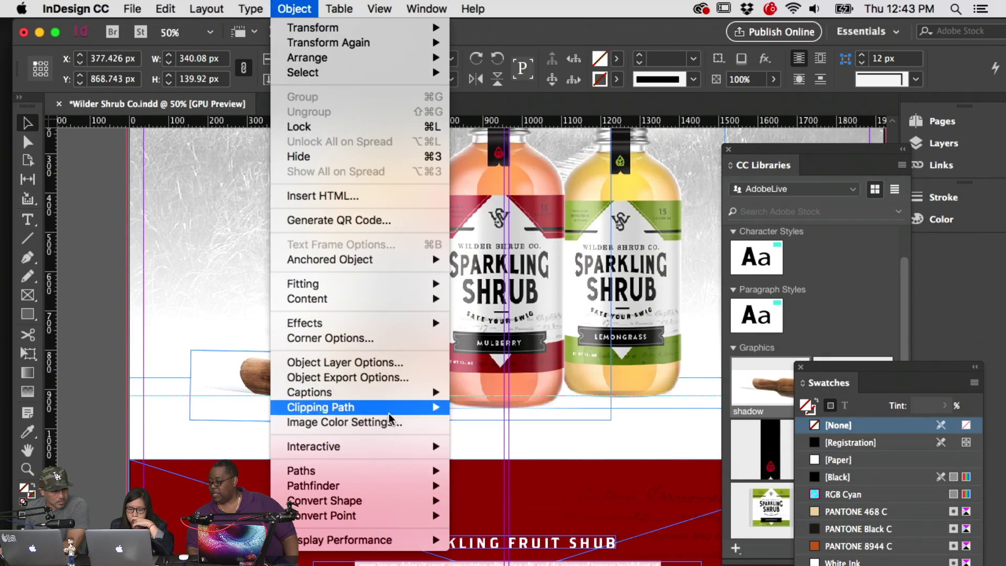
{"action": "mouse_move", "coordinate": [409, 324]}
{"action": "left_click", "coordinate": [499, 325]}
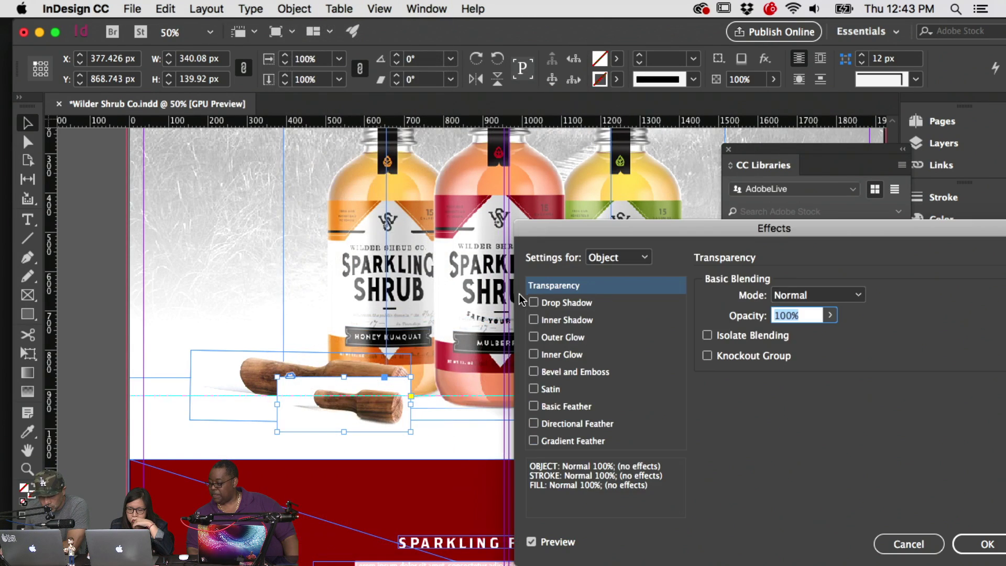
{"action": "left_click", "coordinate": [794, 295]}
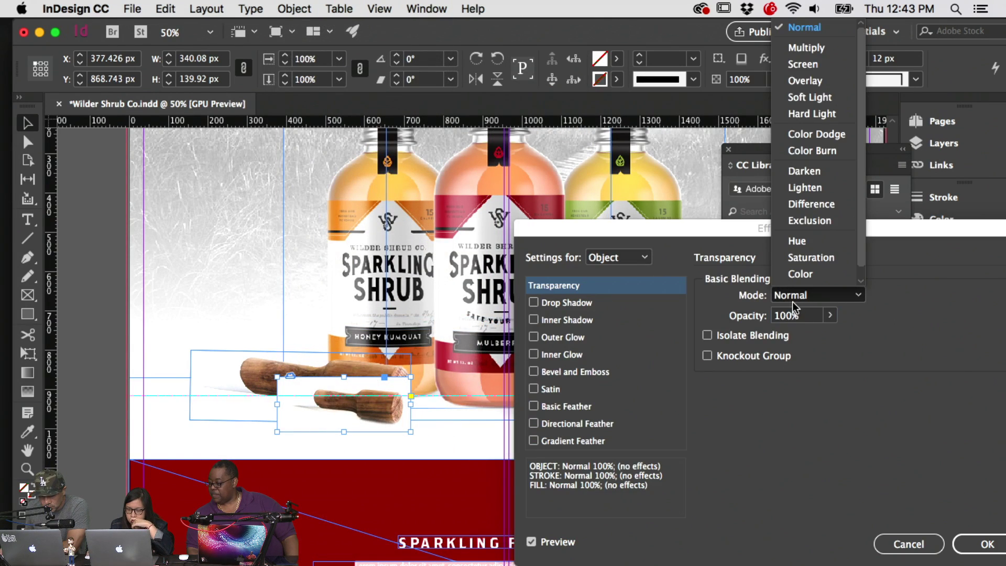
{"action": "left_click", "coordinate": [806, 48]}
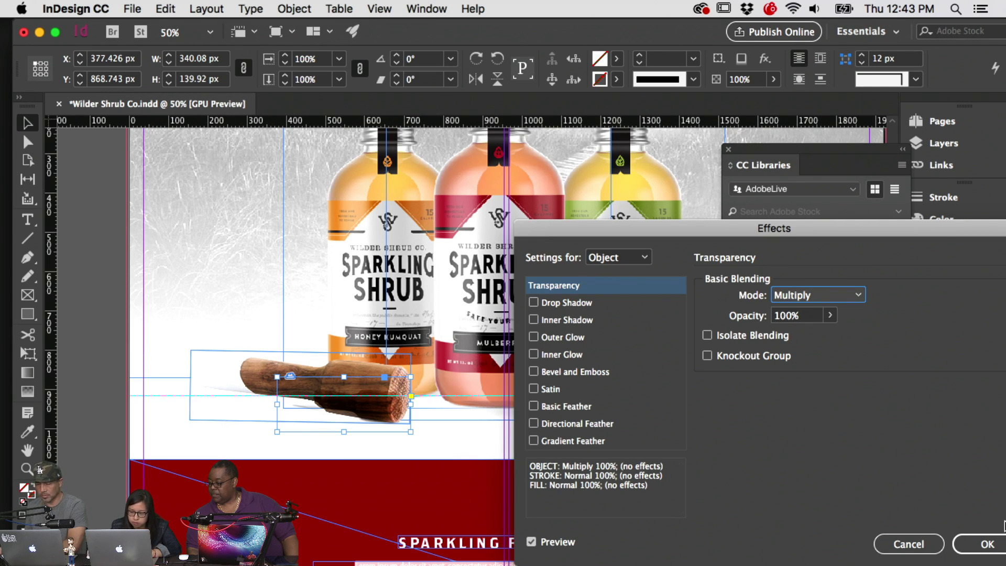
{"action": "left_click", "coordinate": [984, 548]}
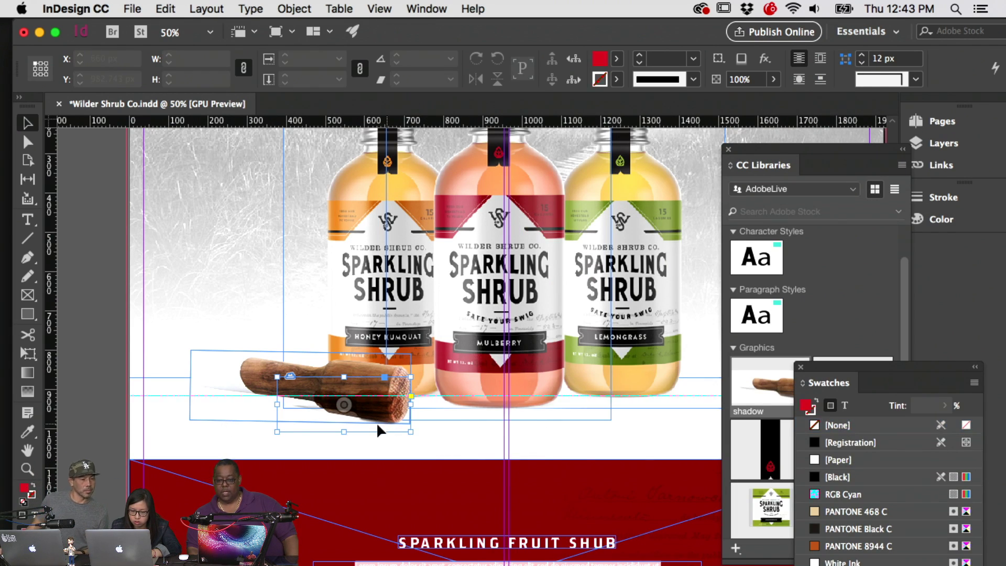
Enlarge the shadow muddler over the large muddler to about 657 by 270 px, at about X 100 px, Y 755 px
{"action": "left_click_drag", "start_coordinate": [274, 376], "coordinate": [192, 341]}
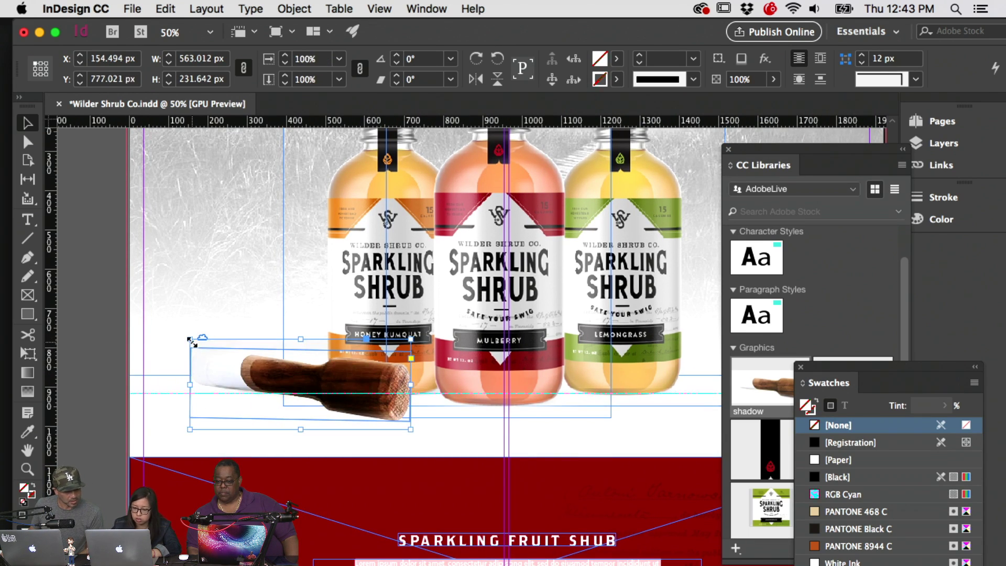
{"action": "left_click_drag", "start_coordinate": [411, 428], "coordinate": [425, 436]}
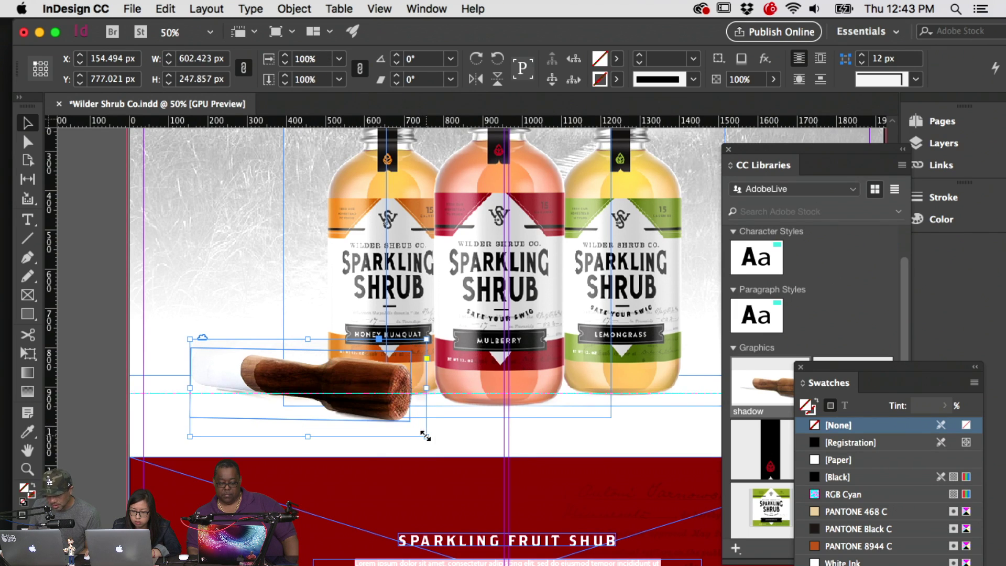
{"action": "left_click_drag", "start_coordinate": [190, 339], "coordinate": [168, 330]}
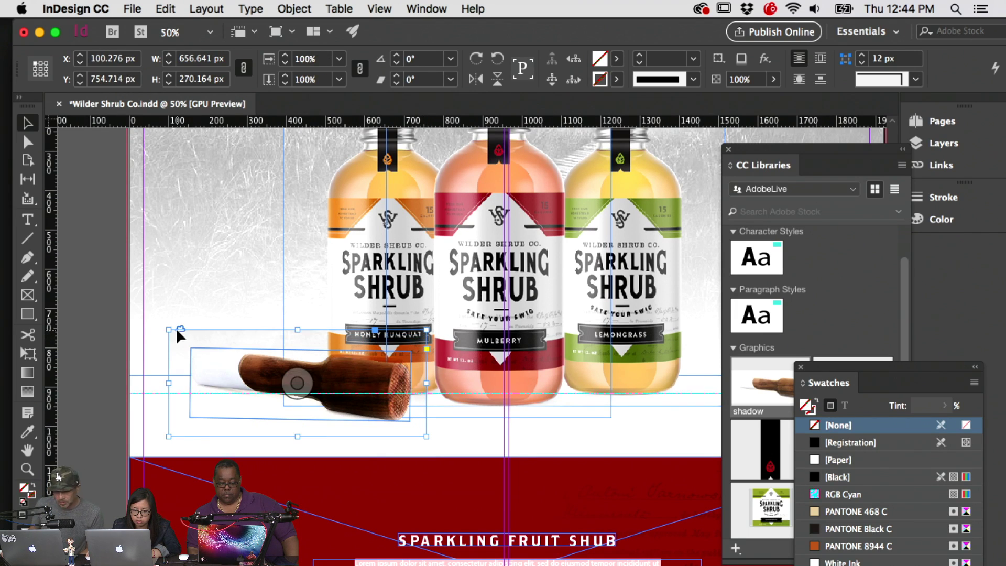
Try to realign the enlarged shadow muddler with the muddler underneath, and undo the last two changes
{"action": "left_click_drag", "start_coordinate": [251, 386], "coordinate": [292, 382]}
{"action": "left_click", "coordinate": [308, 454]}
{"action": "left_click", "coordinate": [387, 422]}
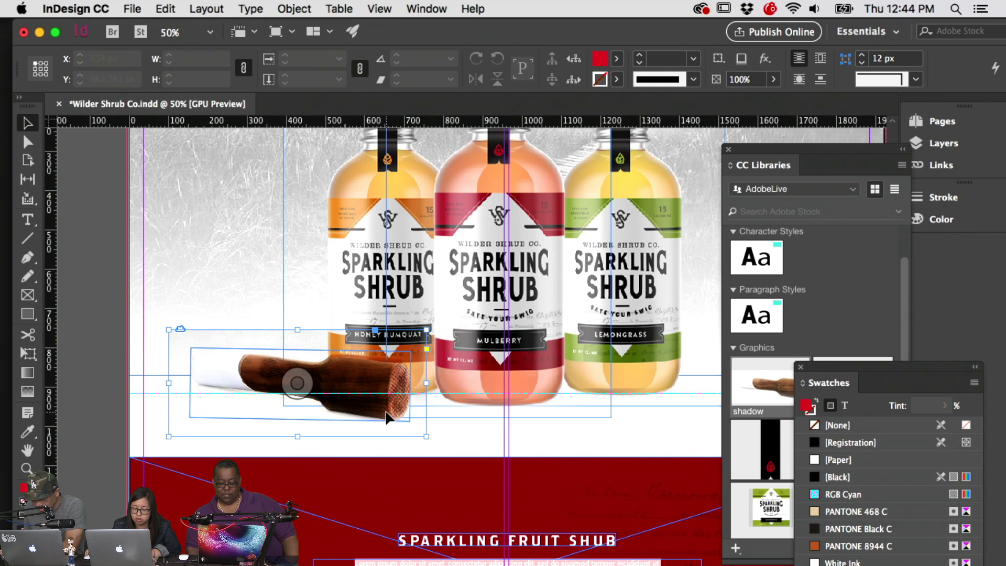
{"action": "left_click", "coordinate": [398, 417]}
{"action": "left_click", "coordinate": [397, 417]}
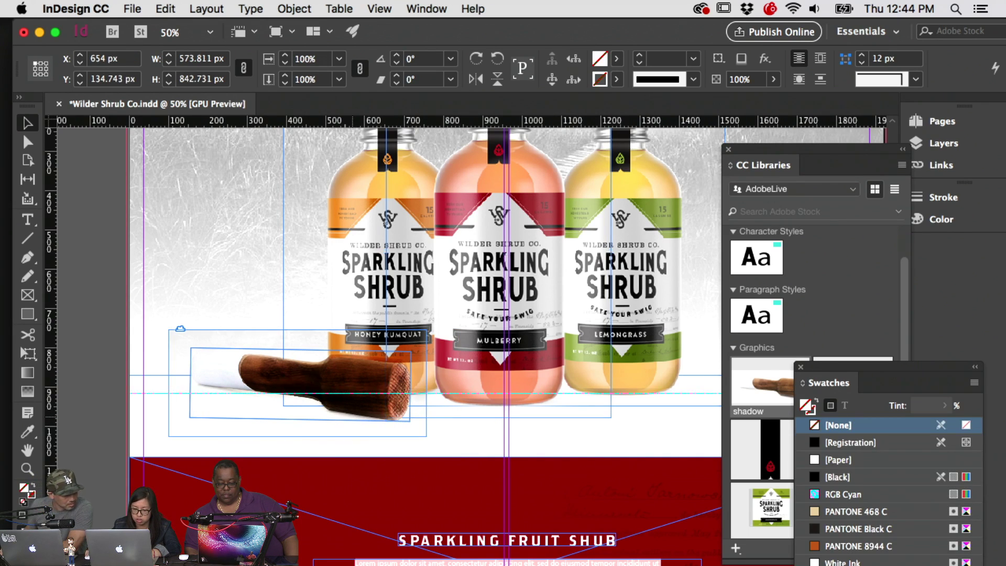
{"action": "left_click_drag", "start_coordinate": [287, 406], "coordinate": [283, 420]}
{"action": "key", "text": "super+z"}
{"action": "key", "text": "super+z"}
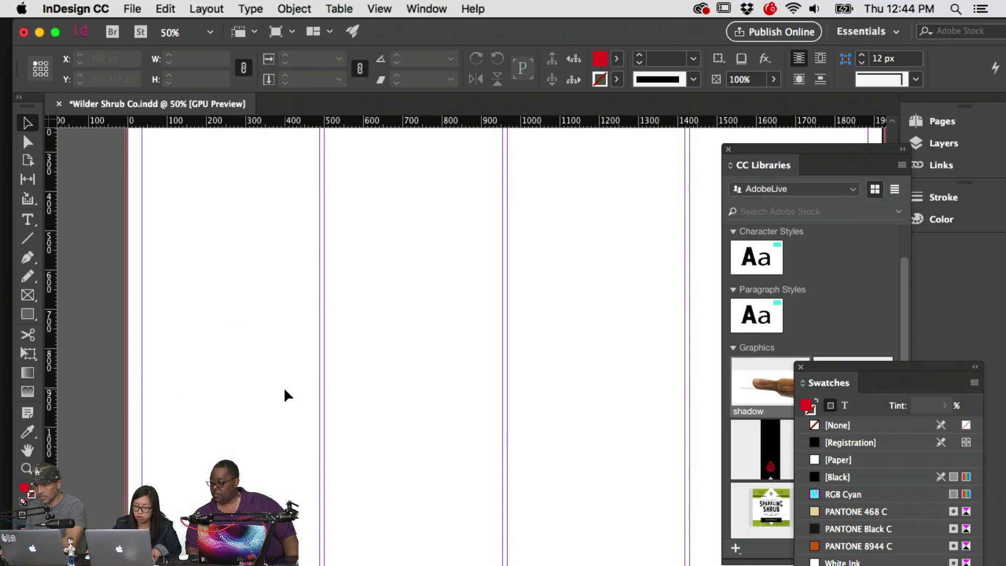
Undo the last change to the shadow muddler and preview the opening section without frame edges and guides
{"action": "key", "text": "super+z"}
{"action": "key", "text": "super+minus"}
{"action": "key", "text": "super+minus"}
{"action": "key", "text": "super+minus"}
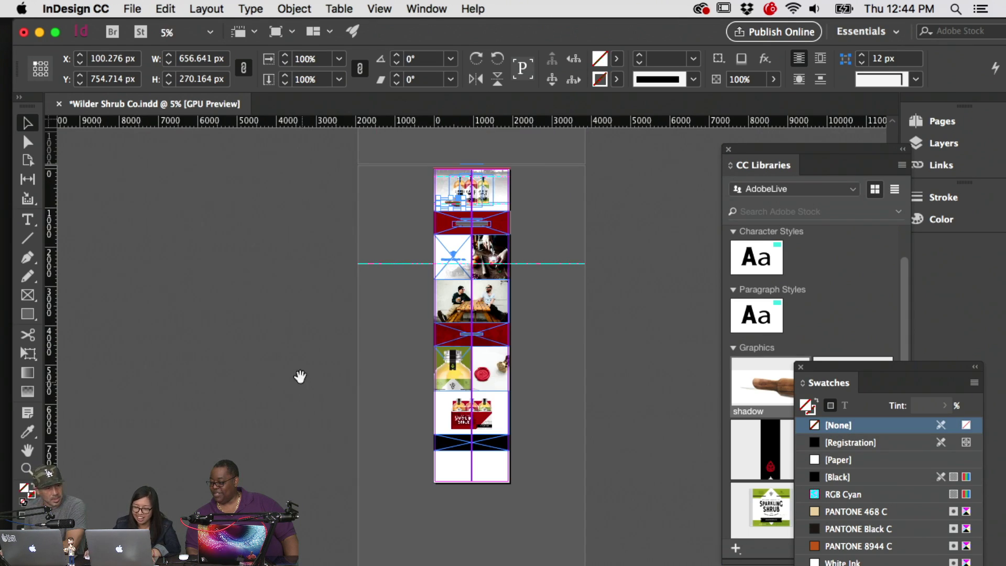
{"action": "key", "text": "super+equal"}
{"action": "key", "text": "super+equal"}
{"action": "key", "text": "super+equal"}
{"action": "key", "text": "super+equal"}
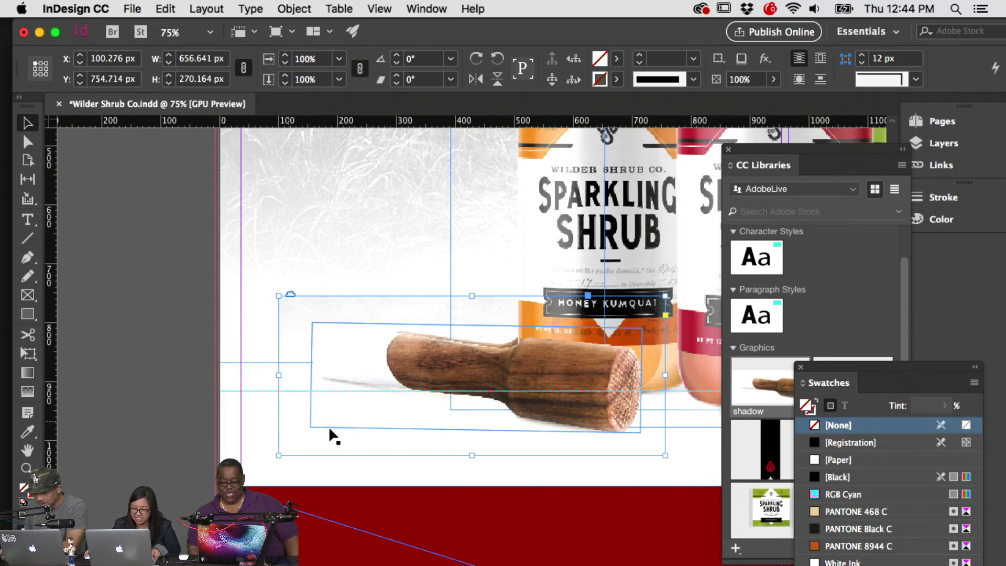
{"action": "left_click", "coordinate": [163, 419]}
{"action": "key", "text": "w"}
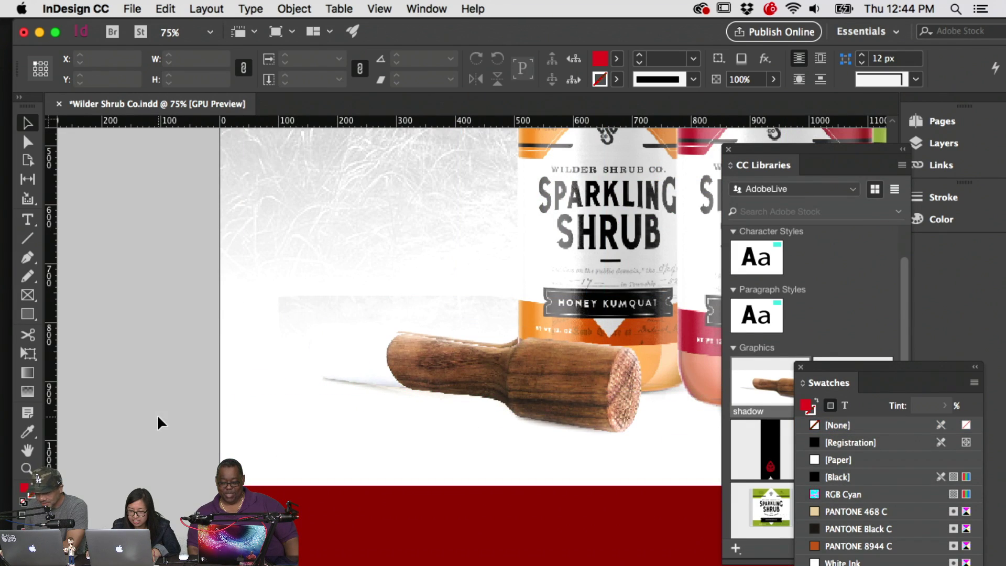
Nudge the shadow muddler down to about Y 761 px so it lines up with the muddler underneath
{"action": "left_click", "coordinate": [370, 425]}
{"action": "key", "text": "shift+Left"}
{"action": "key", "text": "shift+Left"}
{"action": "key", "text": "shift+Left"}
{"action": "key", "text": "shift+Left"}
{"action": "key", "text": "shift+Left"}
{"action": "key", "text": "shift+Left"}
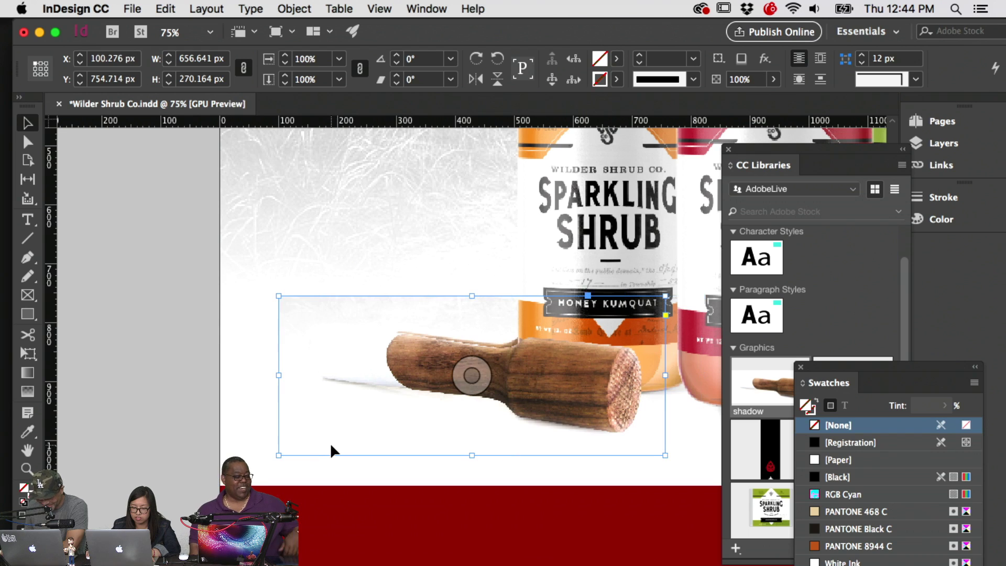
{"action": "key", "text": "Down"}
{"action": "key", "text": "Down"}
{"action": "key", "text": "Down"}
{"action": "key", "text": "Down"}
{"action": "key", "text": "Down"}
{"action": "key", "text": "Down"}
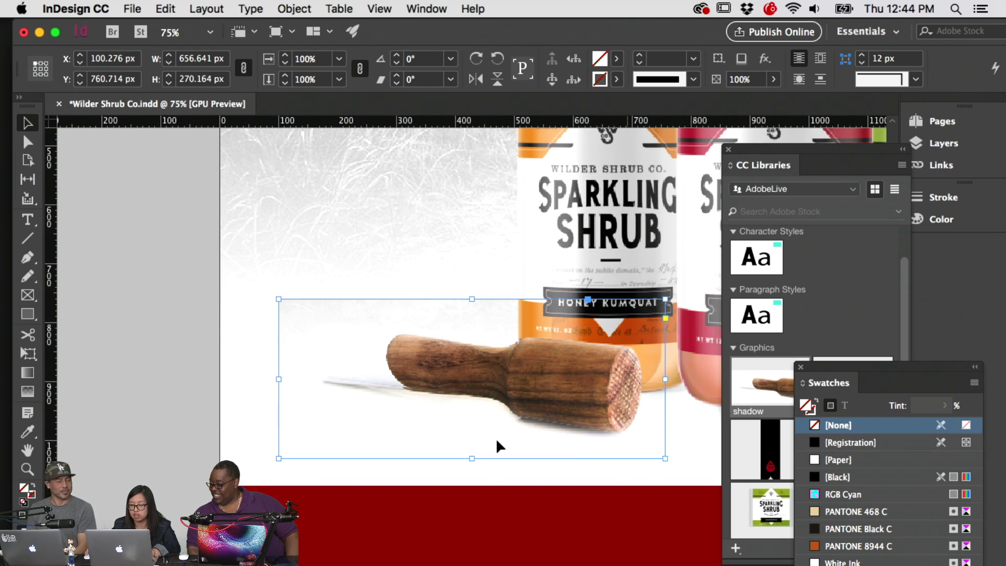
Crop the shadow muddler's frame from its lower-left corner to about 650 by 267 px
{"action": "left_click_drag", "start_coordinate": [282, 455], "coordinate": [282, 451]}
{"action": "key", "text": "super+z"}
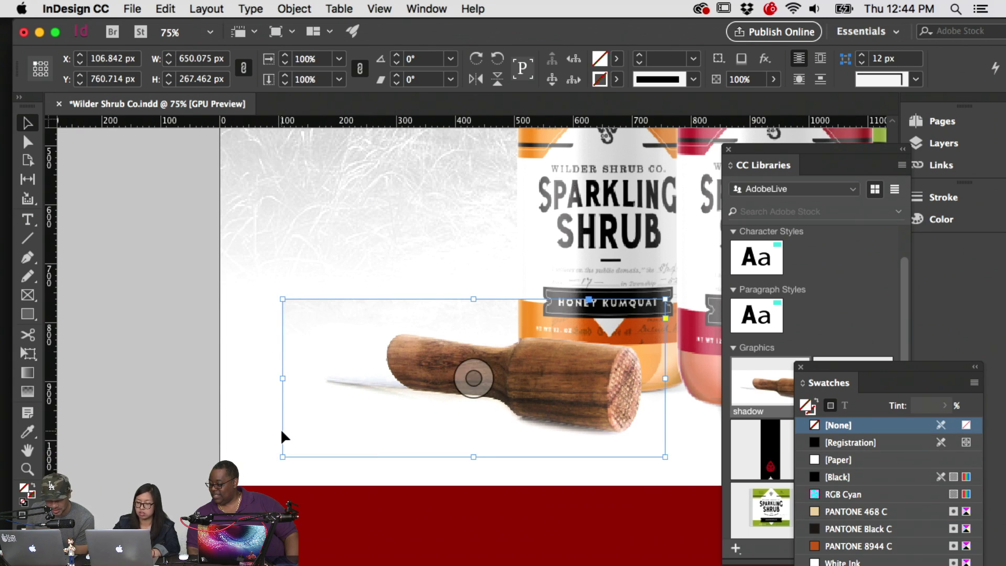
{"action": "key", "text": "super+minus"}
{"action": "key", "text": "super+minus"}
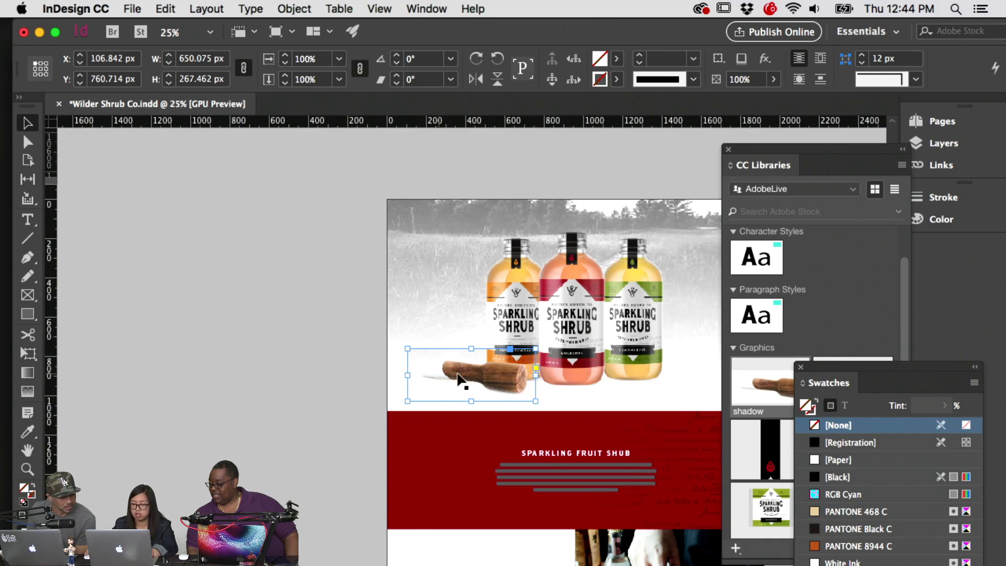
Deselect the muddler, check it in front of the bottles and save the document
{"action": "key", "text": "shift+super+a"}
{"action": "left_click_drag", "start_coordinate": [436, 330], "coordinate": [538, 388]}
{"action": "left_click", "coordinate": [414, 387]}
{"action": "left_click", "coordinate": [561, 400]}
{"action": "scroll", "coordinate": [458, 386], "scroll_direction": "right", "scroll_amount": 5}
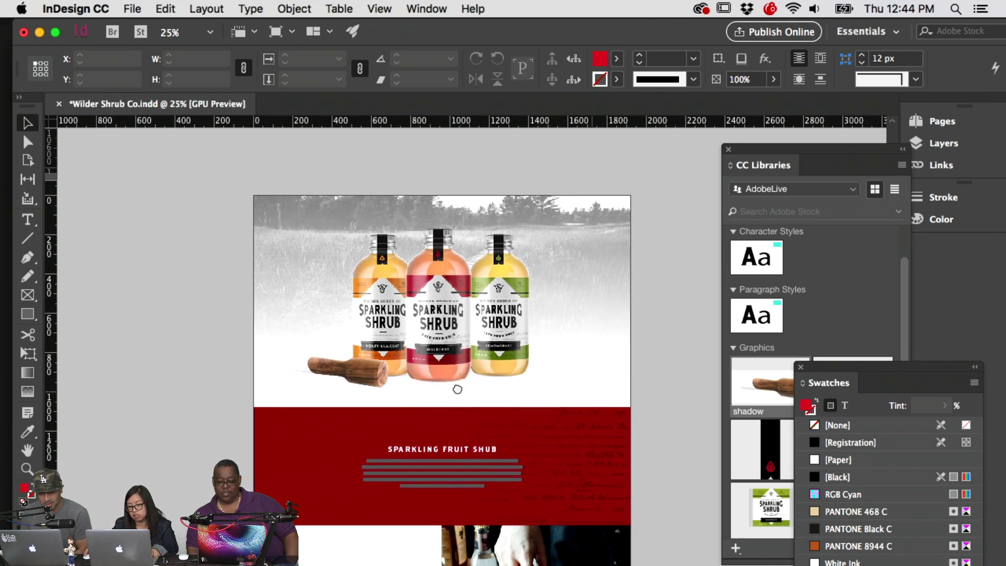
{"action": "scroll", "coordinate": [701, 380], "scroll_direction": "down", "scroll_amount": 2}
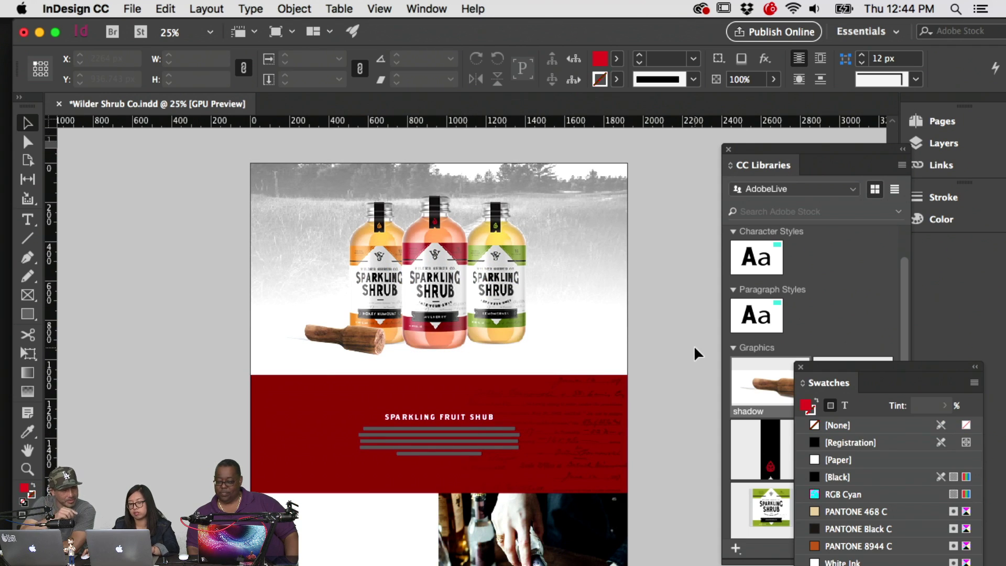
{"action": "key", "text": "super+s"}
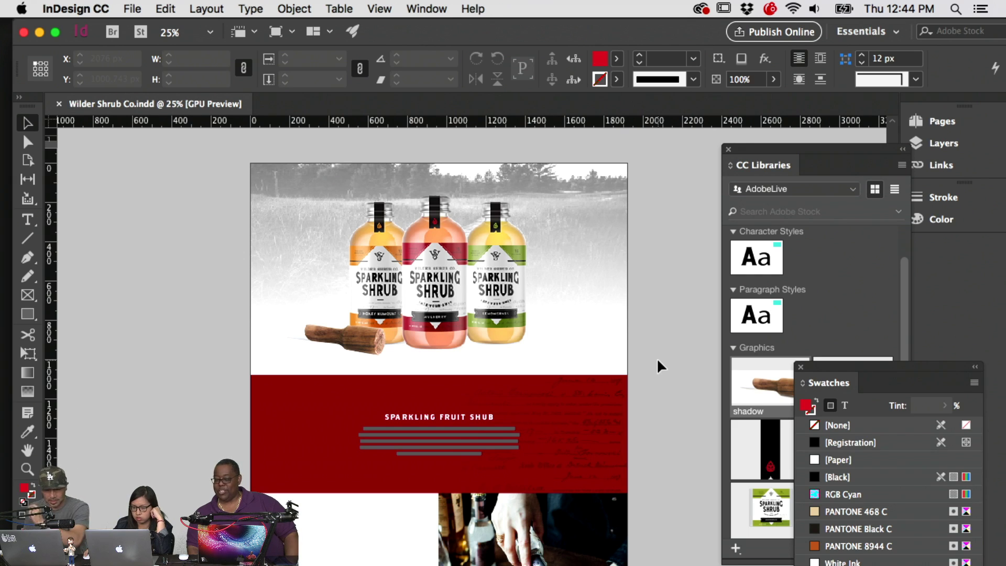
{"action": "scroll", "coordinate": [687, 366], "scroll_direction": "down", "scroll_amount": 3}
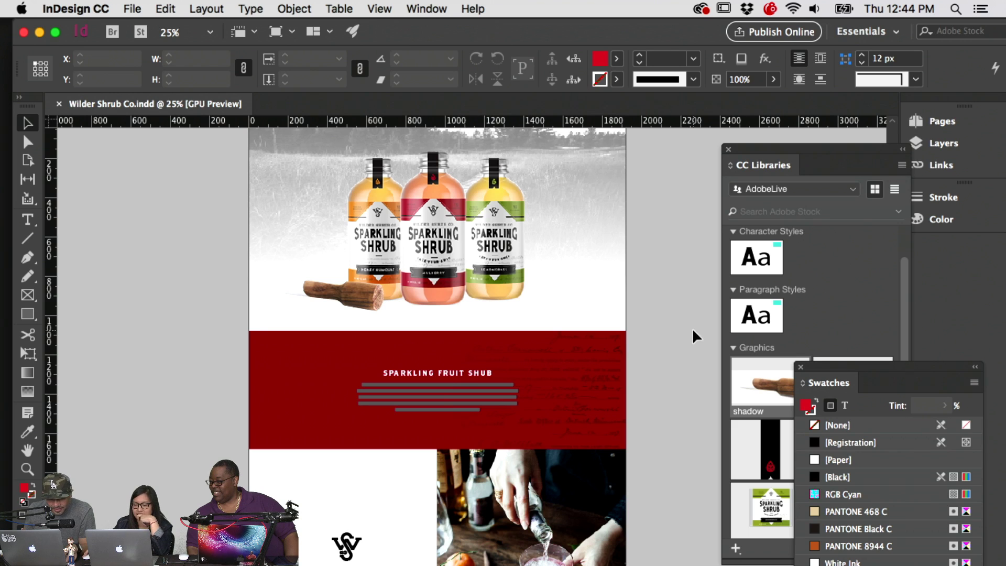
{"action": "scroll", "coordinate": [693, 335], "scroll_direction": "down", "scroll_amount": 5}
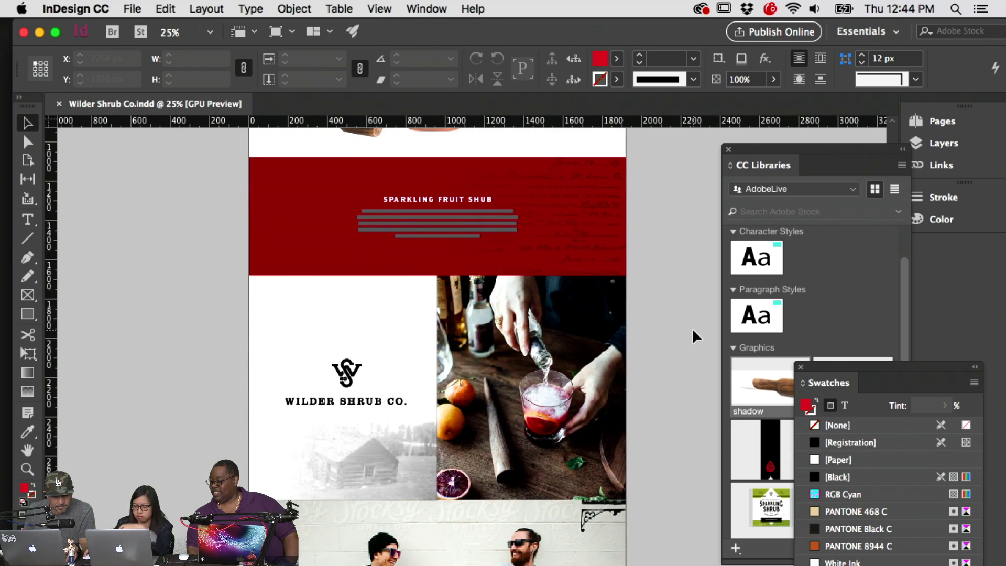
{"action": "key", "text": "super+equal"}
{"action": "scroll", "coordinate": [695, 337], "scroll_direction": "up", "scroll_amount": 3}
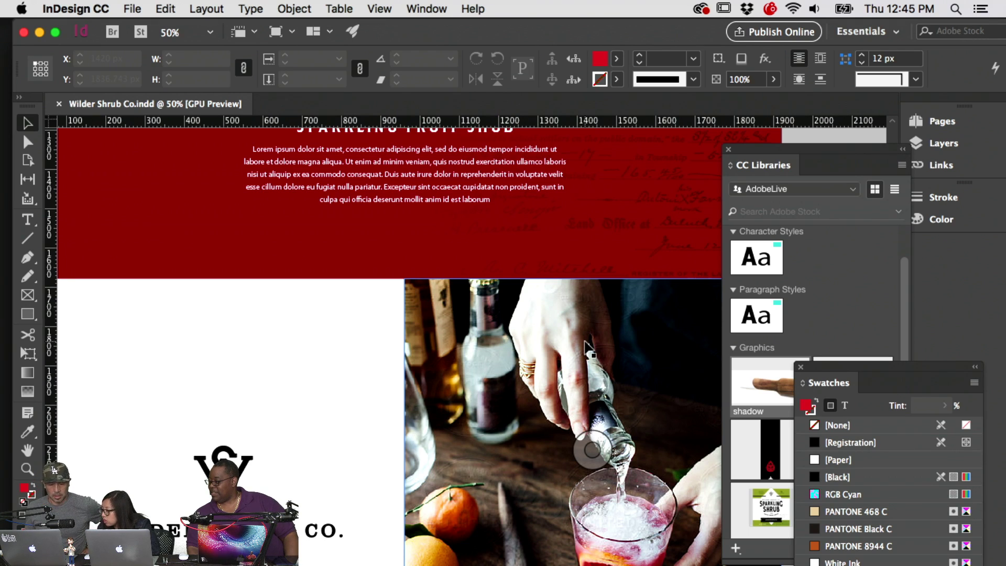
{"action": "left_click_drag", "start_coordinate": [585, 346], "coordinate": [699, 259]}
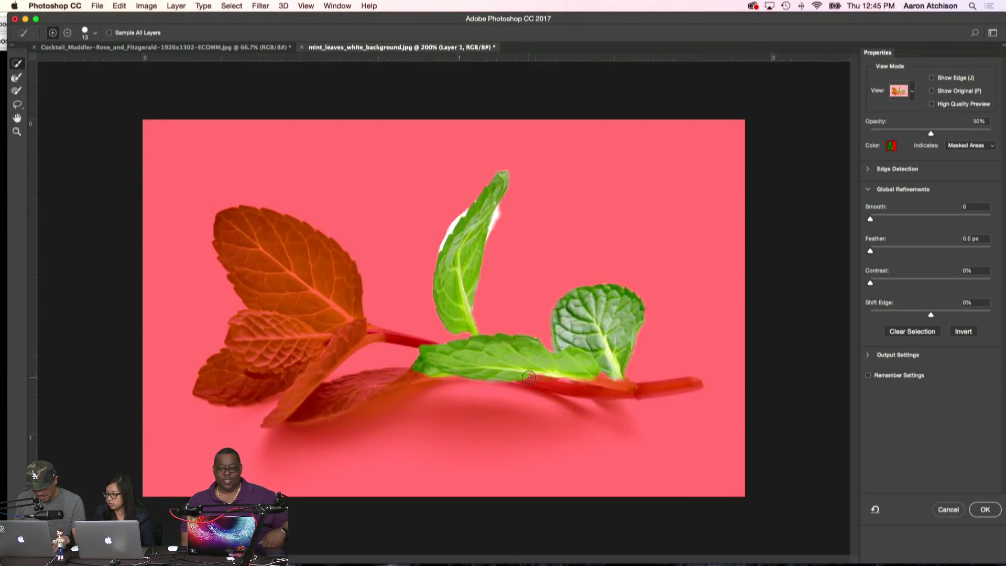
Switch to Photoshop and add the mint sprig's stem to the selection in Select and Mask
{"action": "mouse_move", "coordinate": [530, 377]}
{"action": "left_mouse_down"}
{"action": "mouse_move", "coordinate": [623, 390]}
{"action": "mouse_move", "coordinate": [600, 393]}
{"action": "mouse_move", "coordinate": [662, 390]}
{"action": "left_mouse_up"}
{"action": "key", "text": "bracketleft"}
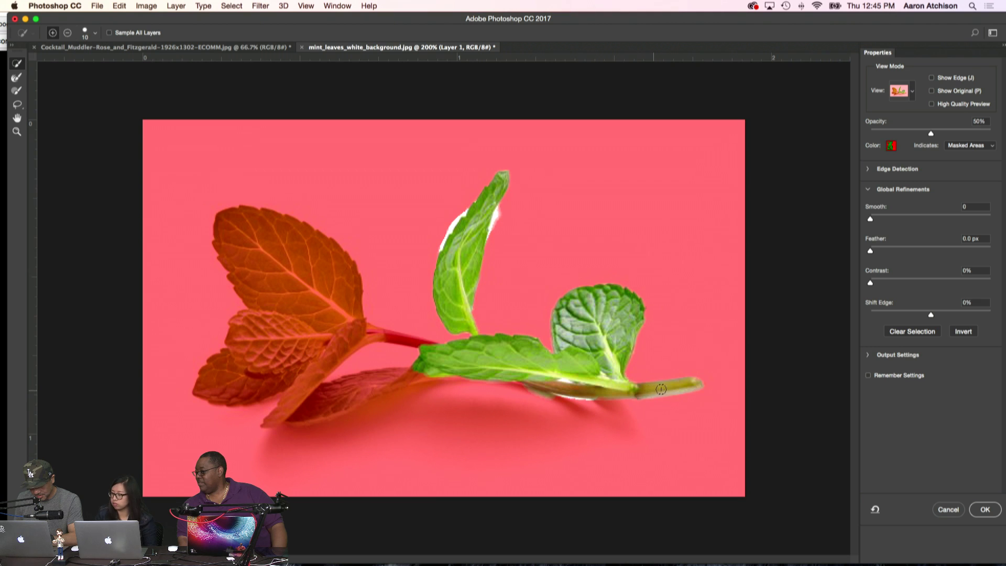
{"action": "mouse_move", "coordinate": [425, 344]}
{"action": "left_mouse_down"}
{"action": "mouse_move", "coordinate": [346, 341]}
{"action": "mouse_move", "coordinate": [355, 338]}
{"action": "left_mouse_up"}
{"action": "key", "text": "super+minus"}
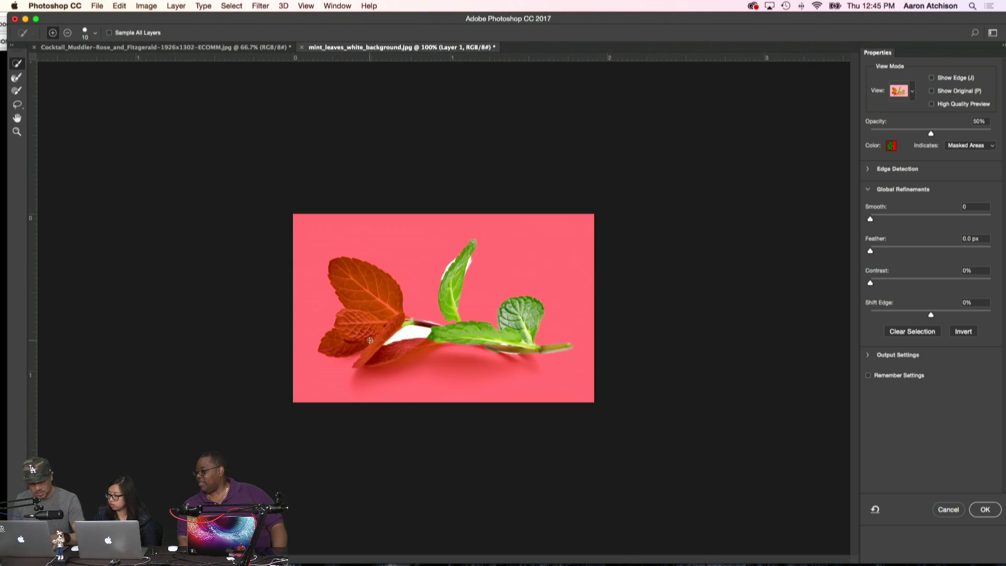
Subtract the white background below the stem and along the upright mint leaf's left edge from the selection
{"action": "key", "text": "super+plus"}
{"action": "key", "text": "super+plus"}
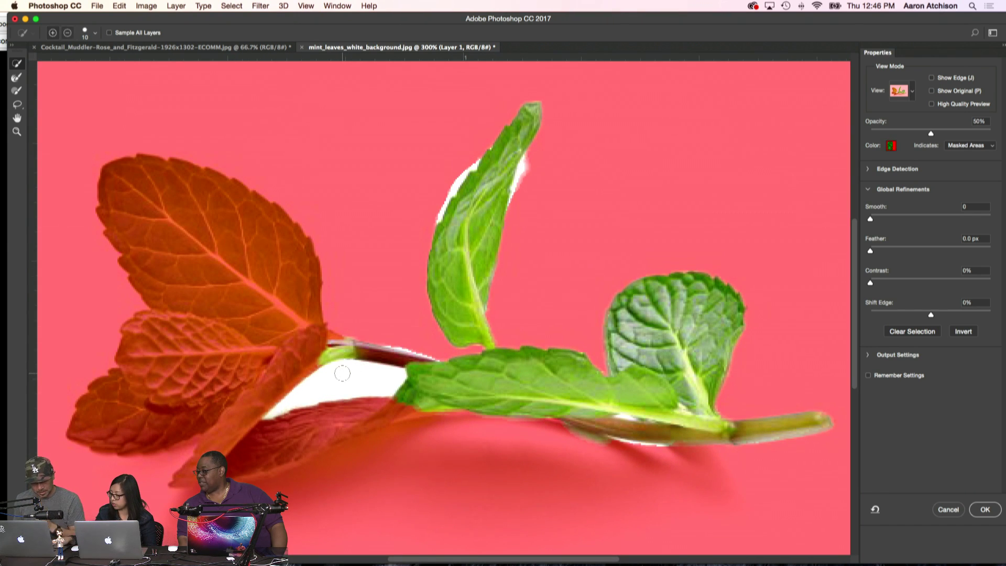
{"action": "left_click", "coordinate": [342, 375], "text": "alt"}
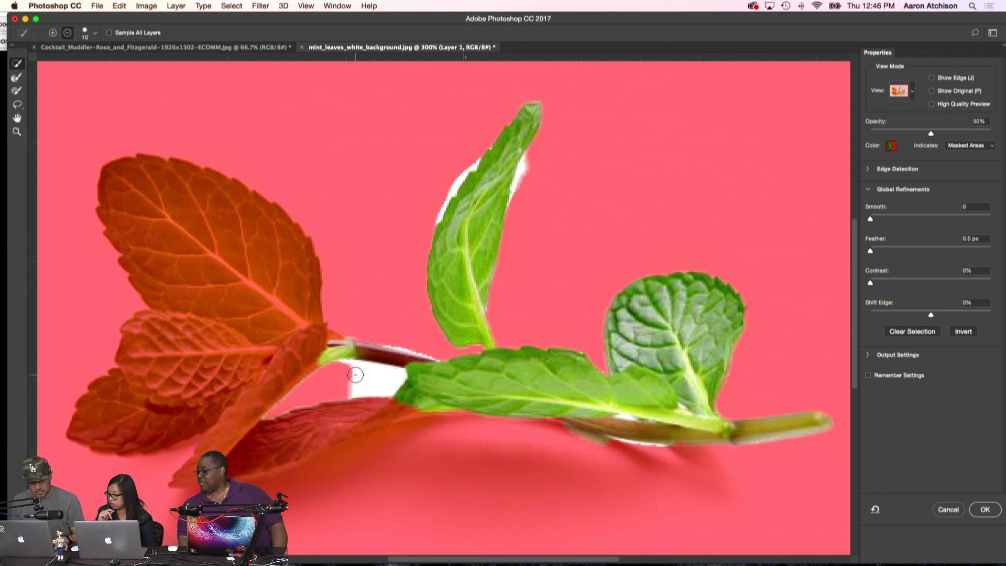
{"action": "left_click", "coordinate": [366, 378], "text": "alt"}
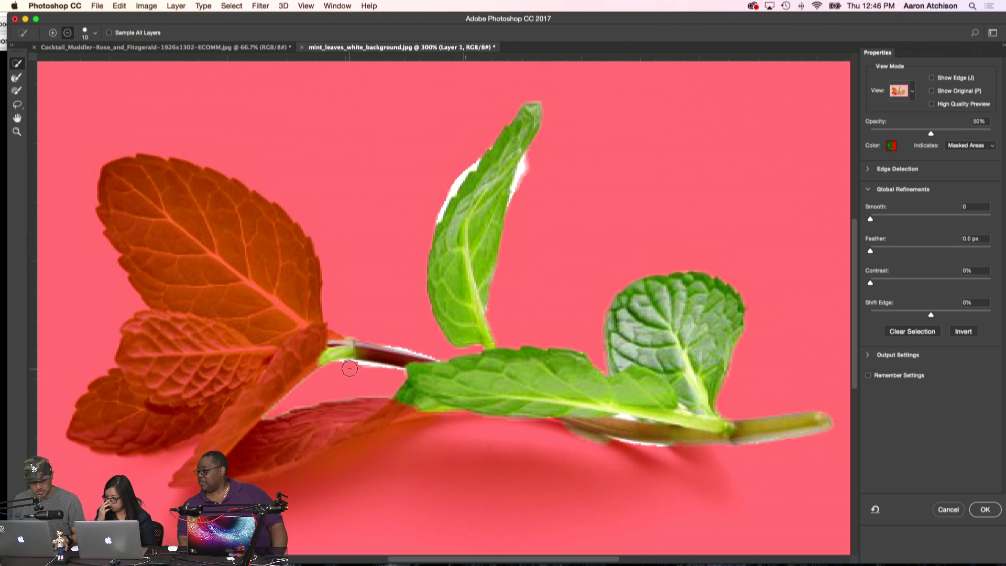
{"action": "left_click_drag", "start_coordinate": [345, 369], "coordinate": [385, 374]}
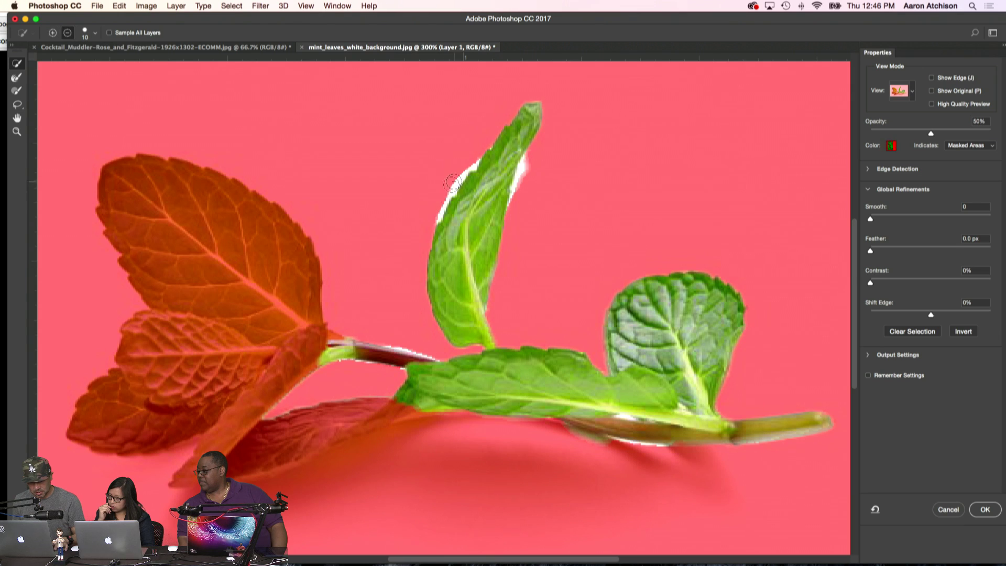
{"action": "left_click_drag", "start_coordinate": [433, 213], "coordinate": [470, 160]}
{"action": "key", "text": "alt"}
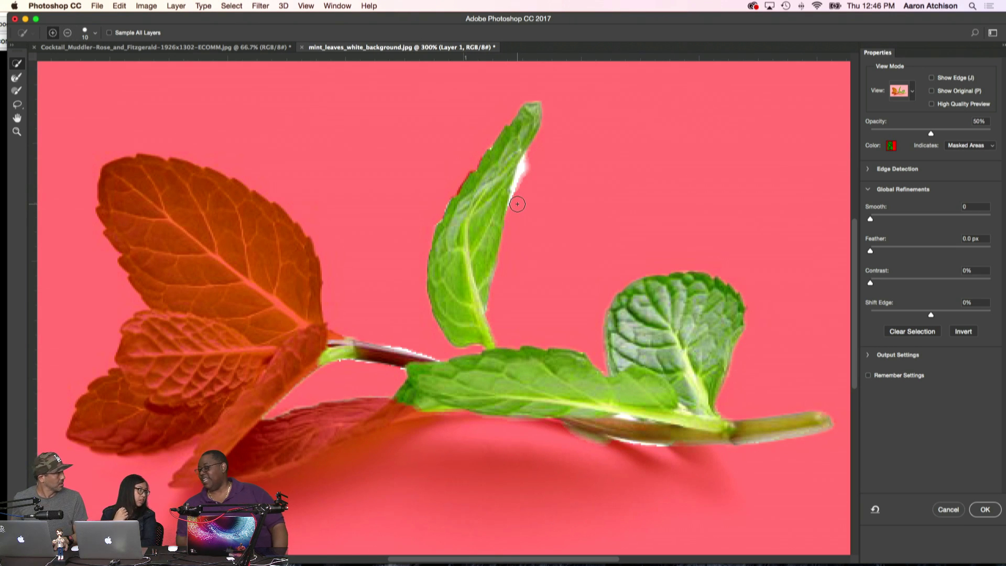
Add the remaining leaves at the left end of the mint sprig to the selection
{"action": "mouse_move", "coordinate": [249, 271]}
{"action": "left_mouse_down"}
{"action": "mouse_move", "coordinate": [231, 246]}
{"action": "mouse_move", "coordinate": [205, 283]}
{"action": "left_mouse_up"}
{"action": "mouse_move", "coordinate": [255, 303]}
{"action": "left_mouse_down"}
{"action": "mouse_move", "coordinate": [142, 207]}
{"action": "mouse_move", "coordinate": [236, 302]}
{"action": "mouse_move", "coordinate": [245, 326]}
{"action": "mouse_move", "coordinate": [191, 351]}
{"action": "mouse_move", "coordinate": [164, 348]}
{"action": "mouse_move", "coordinate": [145, 367]}
{"action": "mouse_move", "coordinate": [208, 371]}
{"action": "mouse_move", "coordinate": [266, 355]}
{"action": "mouse_move", "coordinate": [284, 367]}
{"action": "mouse_move", "coordinate": [168, 411]}
{"action": "mouse_move", "coordinate": [111, 416]}
{"action": "left_mouse_up"}
{"action": "mouse_move", "coordinate": [237, 409]}
{"action": "left_mouse_down"}
{"action": "mouse_move", "coordinate": [191, 478]}
{"action": "mouse_move", "coordinate": [391, 408]}
{"action": "mouse_move", "coordinate": [304, 454]}
{"action": "mouse_move", "coordinate": [252, 464]}
{"action": "left_mouse_up"}
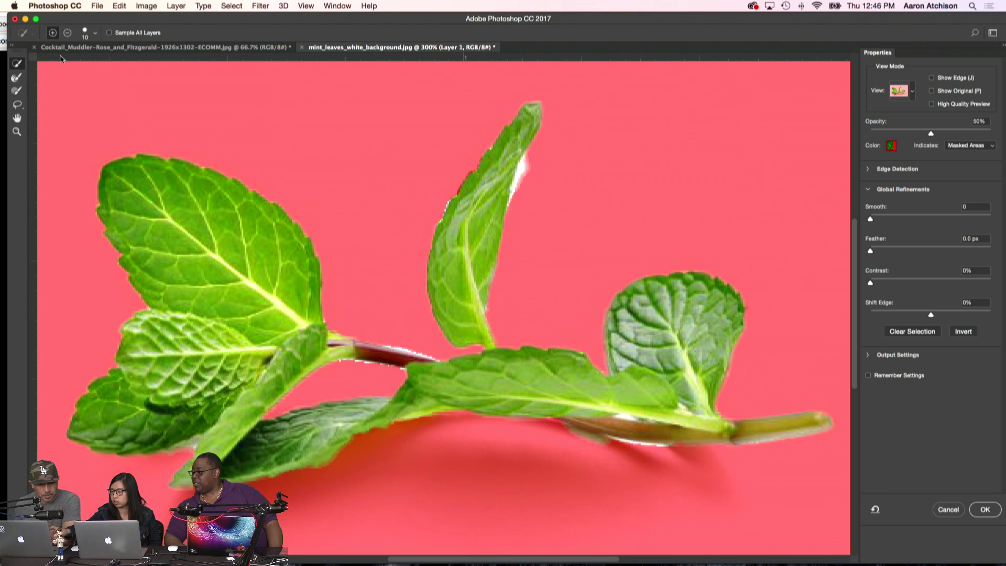
Refine the selection edge with the Refine Edge Brush beside the upright leaf, around the stem and under the right end
{"action": "left_click", "coordinate": [17, 79]}
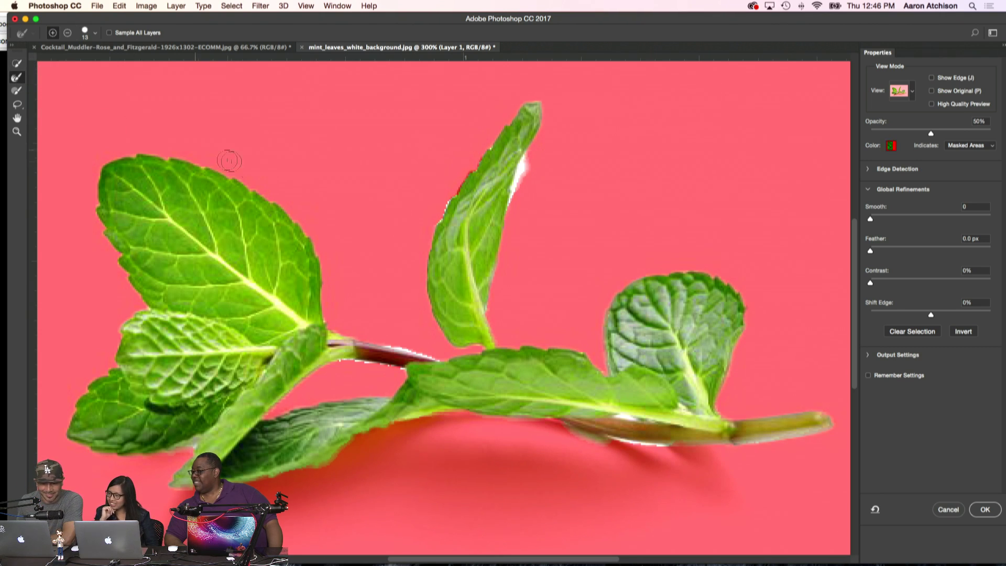
{"action": "mouse_move", "coordinate": [531, 191]}
{"action": "left_mouse_down"}
{"action": "mouse_move", "coordinate": [516, 199]}
{"action": "mouse_move", "coordinate": [526, 162]}
{"action": "mouse_move", "coordinate": [538, 165]}
{"action": "left_mouse_up"}
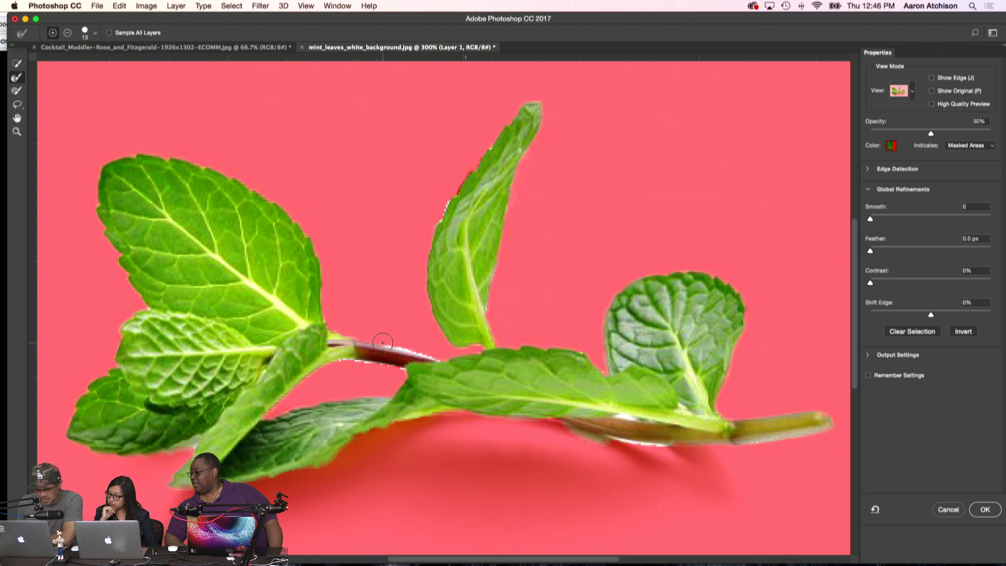
{"action": "key", "text": "bracketleft"}
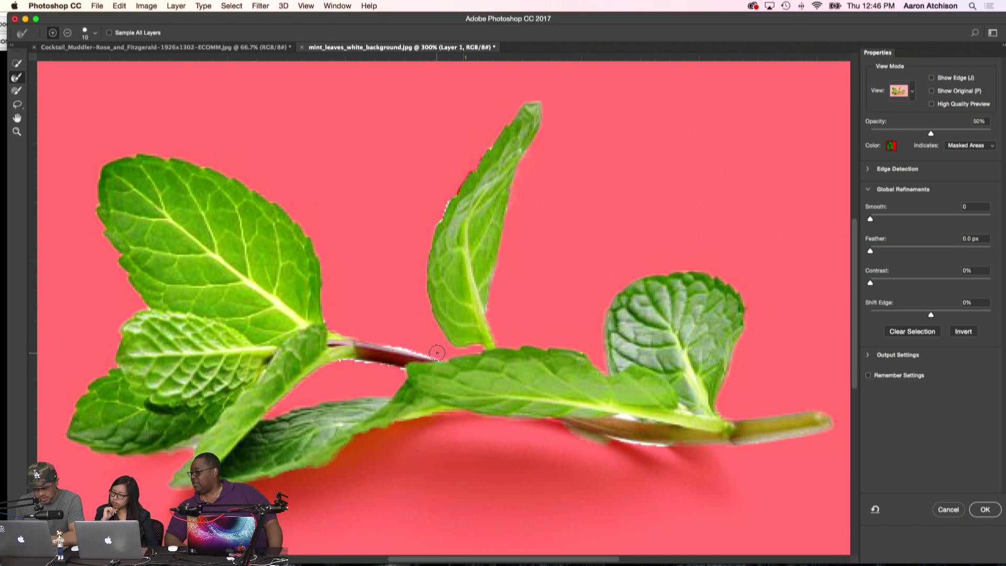
{"action": "left_click_drag", "start_coordinate": [435, 352], "coordinate": [389, 339]}
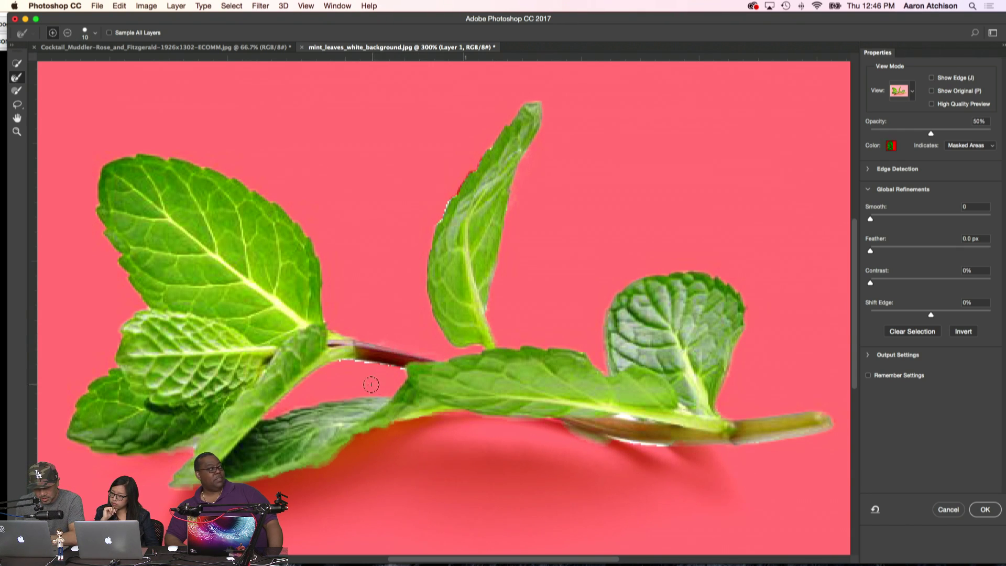
{"action": "left_click_drag", "start_coordinate": [398, 376], "coordinate": [358, 366]}
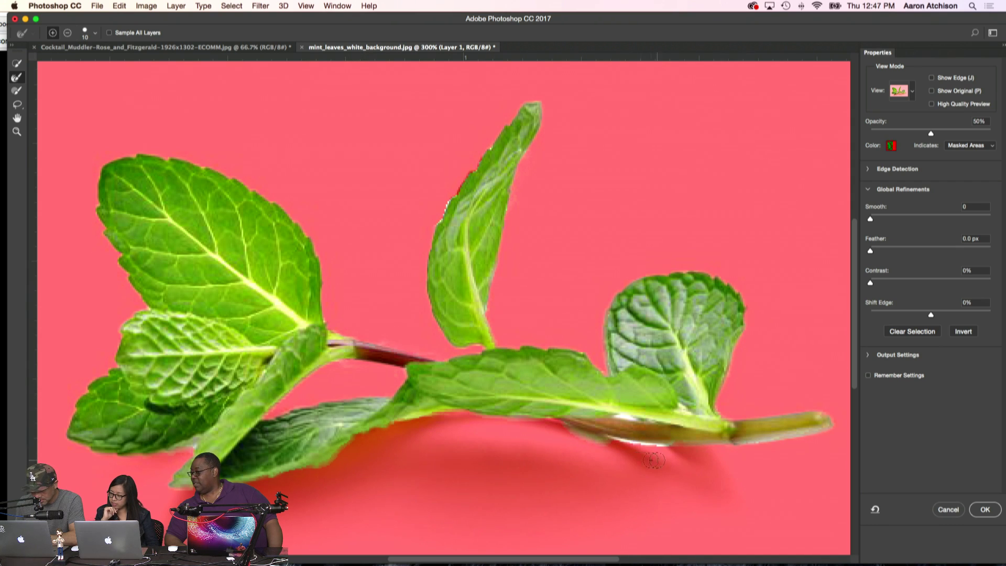
{"action": "mouse_move", "coordinate": [672, 456]}
{"action": "left_mouse_down"}
{"action": "mouse_move", "coordinate": [619, 447]}
{"action": "mouse_move", "coordinate": [655, 474]}
{"action": "left_mouse_up"}
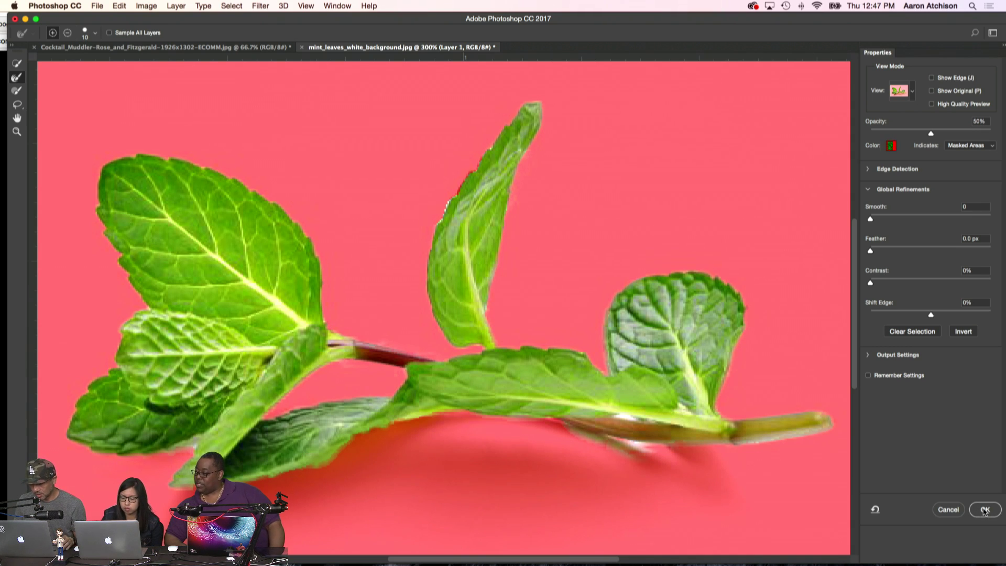
Output the mint sprig selection as New Layer with Layer Mask
{"action": "left_click", "coordinate": [867, 356]}
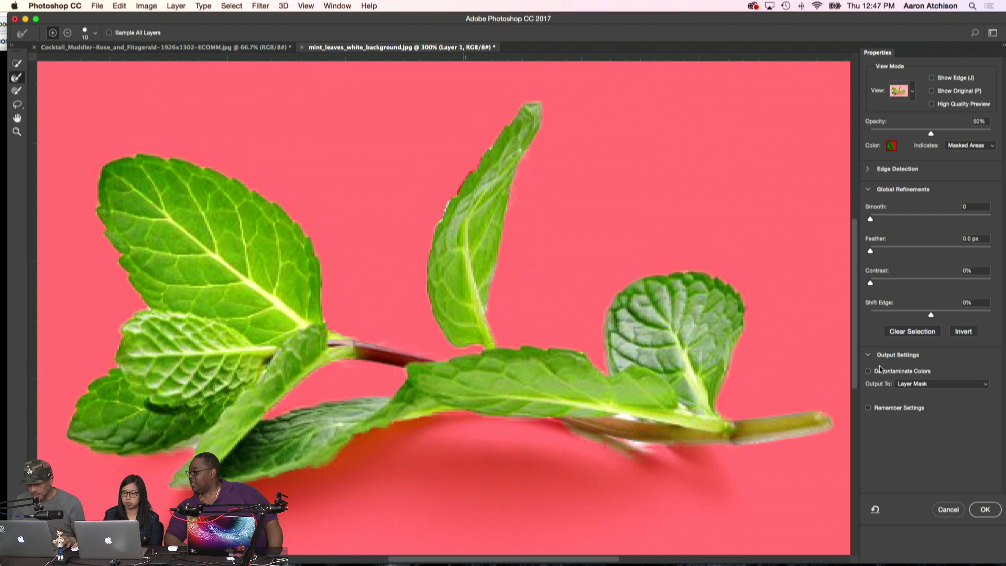
{"action": "left_click", "coordinate": [947, 386]}
{"action": "left_click", "coordinate": [931, 373]}
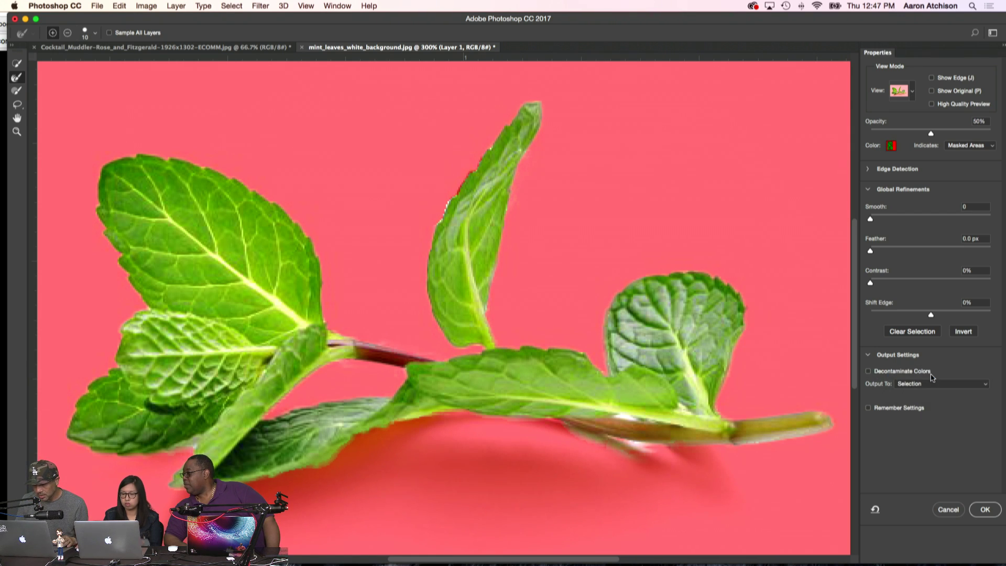
{"action": "left_click", "coordinate": [929, 388]}
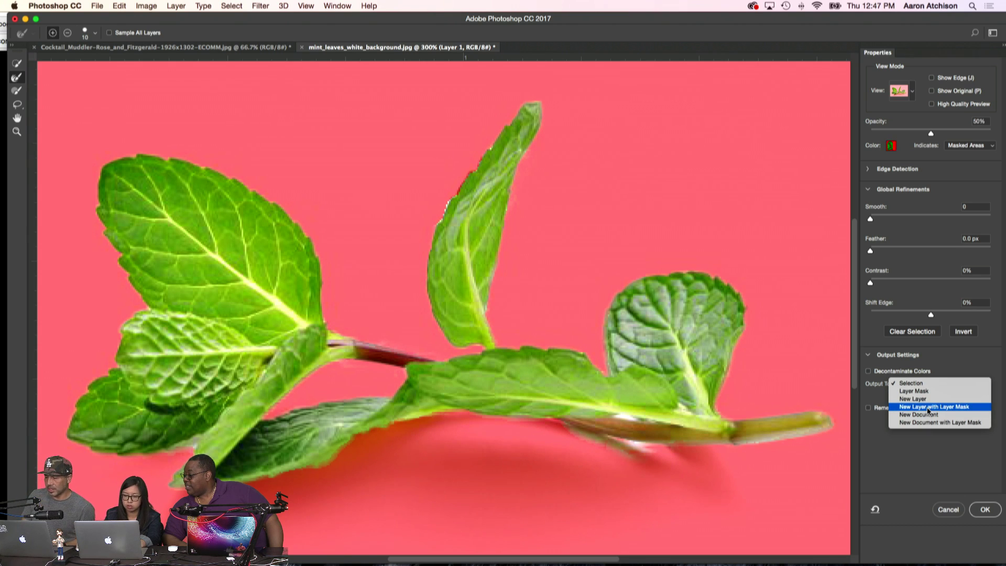
{"action": "left_click", "coordinate": [927, 408]}
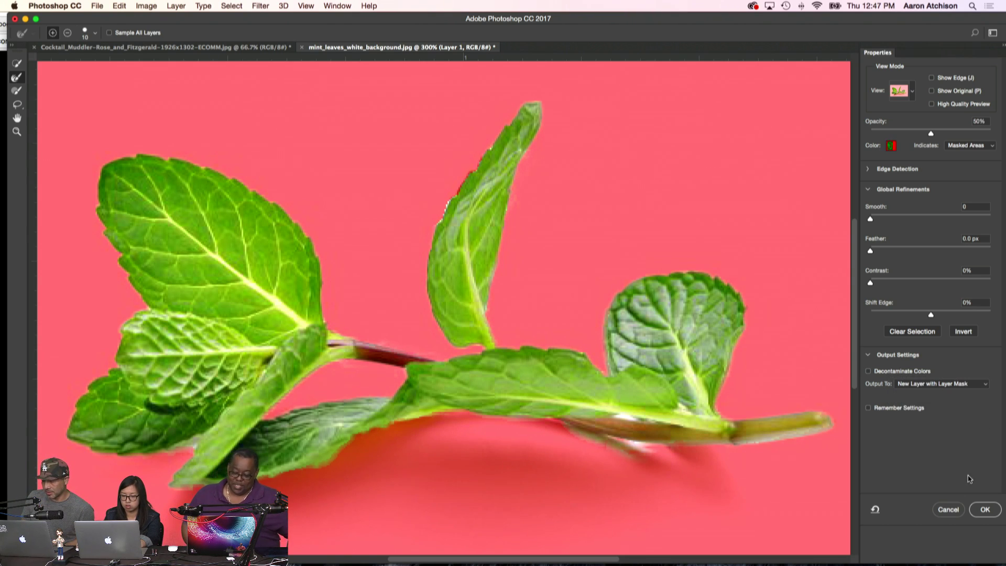
{"action": "left_click", "coordinate": [984, 510]}
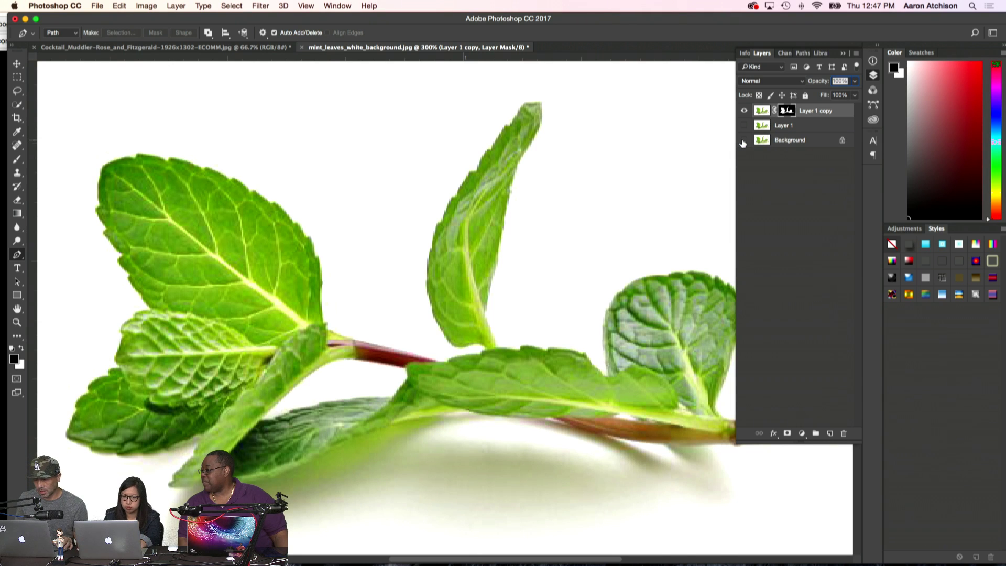
Hide the Background layer behind the masked mint sprig and show the AdobeLive library
{"action": "left_click", "coordinate": [743, 140]}
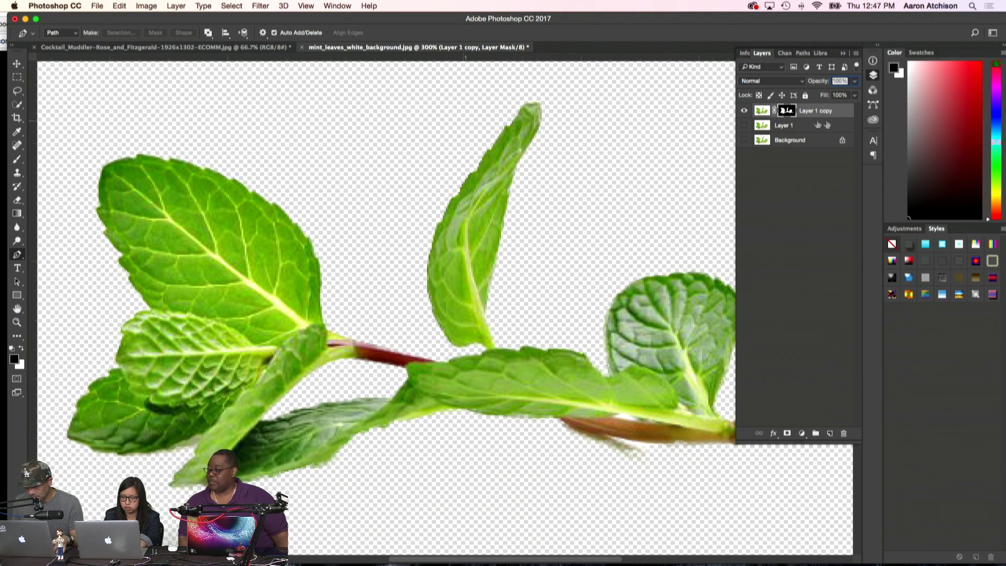
{"action": "left_click", "coordinate": [872, 119]}
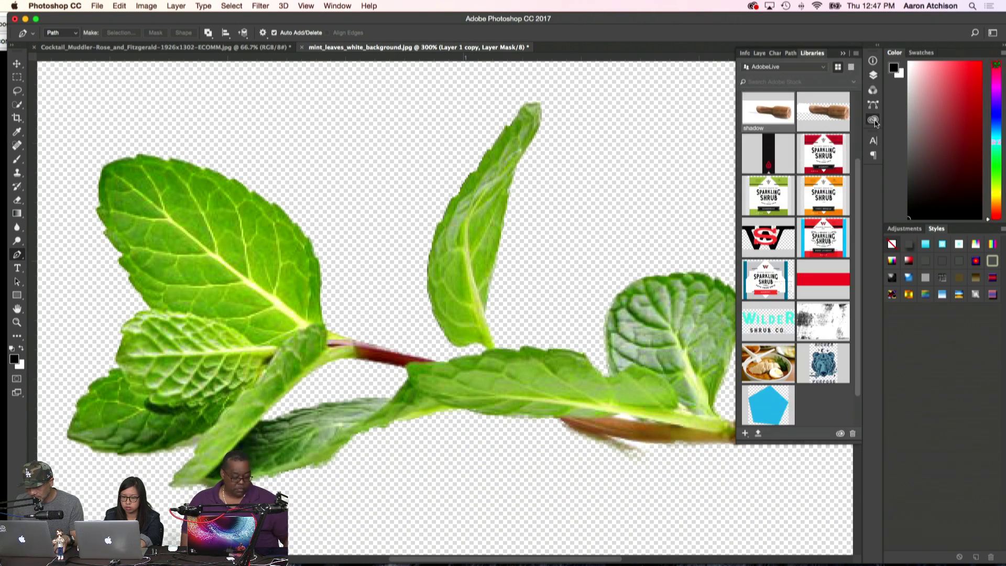
Add the masked mint sprig from the canvas to the AdobeLive library's graphics
{"action": "left_click", "coordinate": [18, 67]}
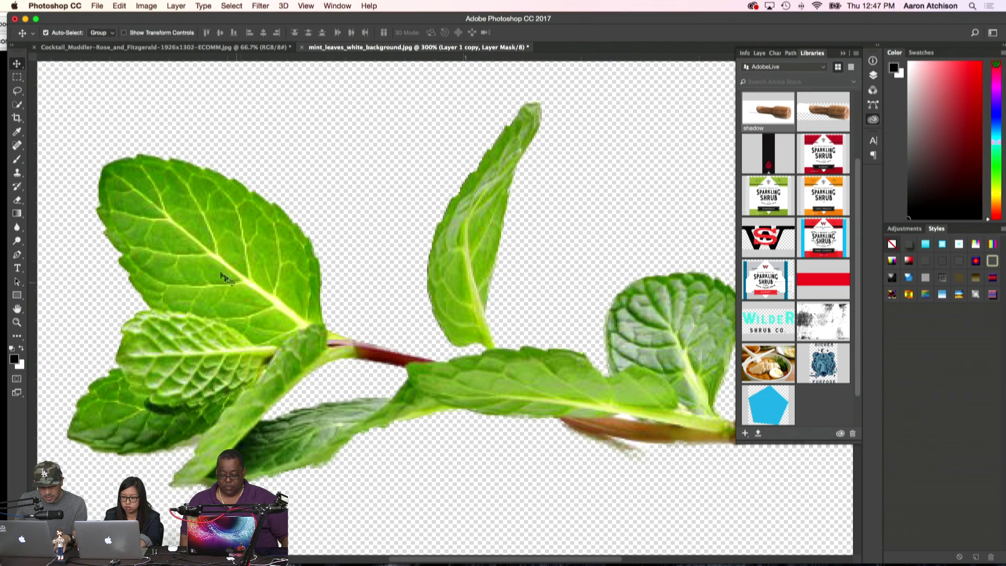
{"action": "left_click_drag", "start_coordinate": [233, 269], "coordinate": [817, 404]}
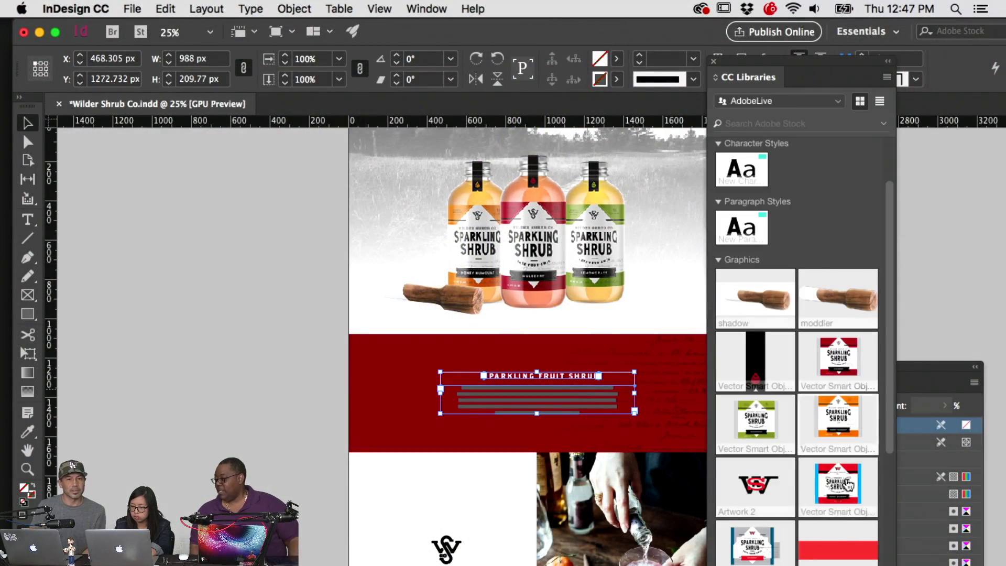
Switch to InDesign, shorten CC Libraries and move it clear of the page with the mint sprig graphic in view
{"action": "scroll", "coordinate": [825, 460], "scroll_direction": "down", "scroll_amount": 5}
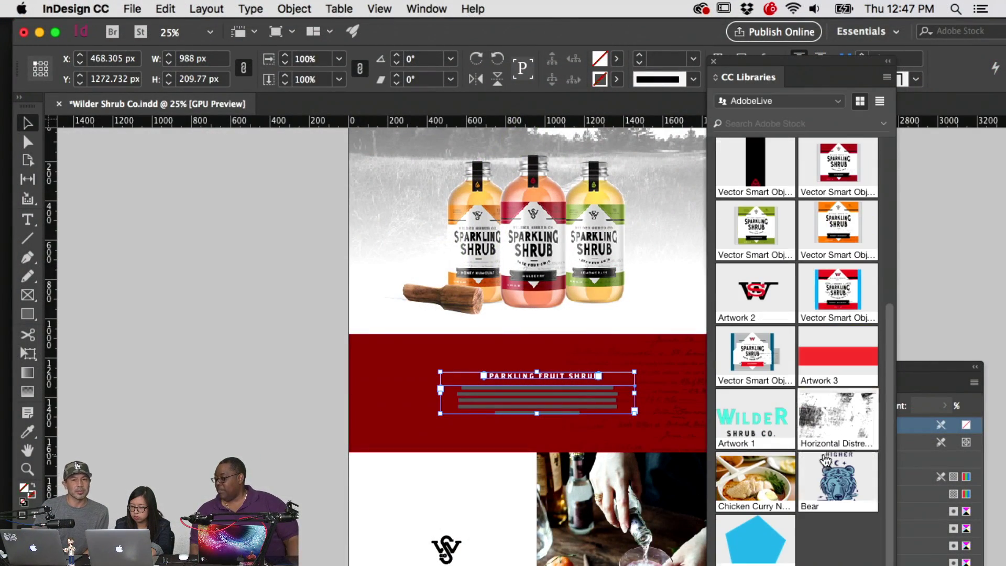
{"action": "left_click_drag", "start_coordinate": [742, 77], "coordinate": [683, 9]}
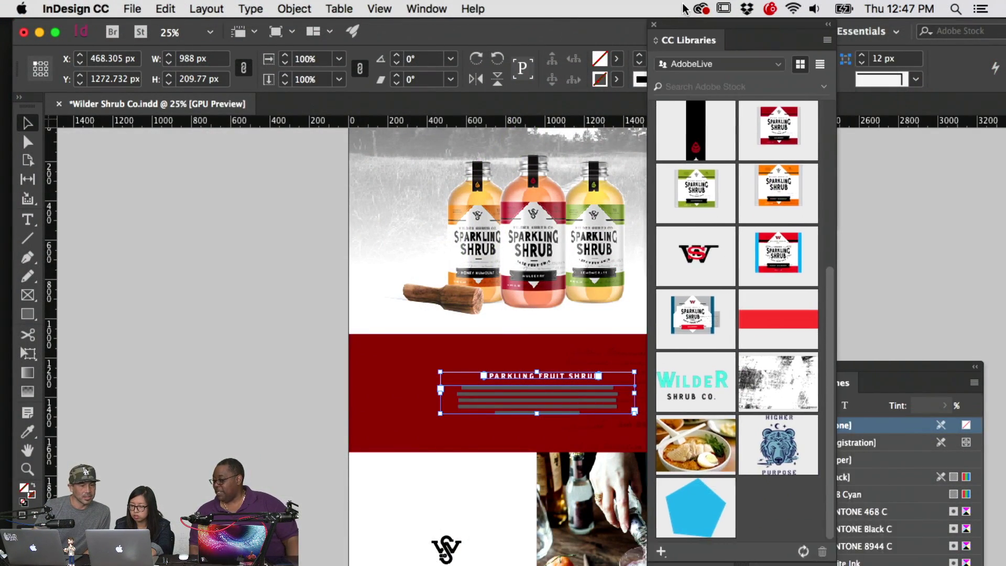
{"action": "left_click_drag", "start_coordinate": [834, 563], "coordinate": [837, 481]}
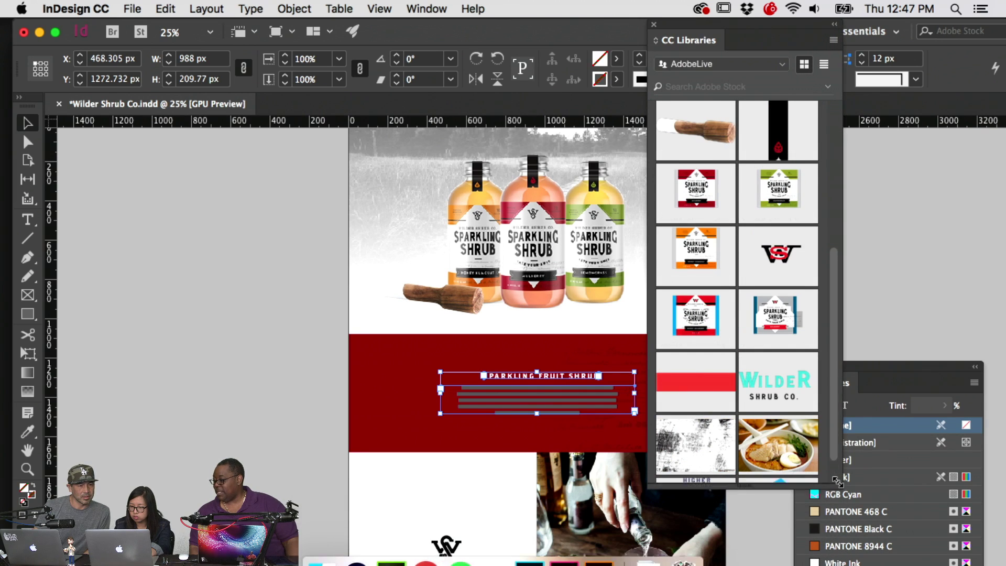
{"action": "scroll", "coordinate": [756, 262], "scroll_direction": "up", "scroll_amount": 5}
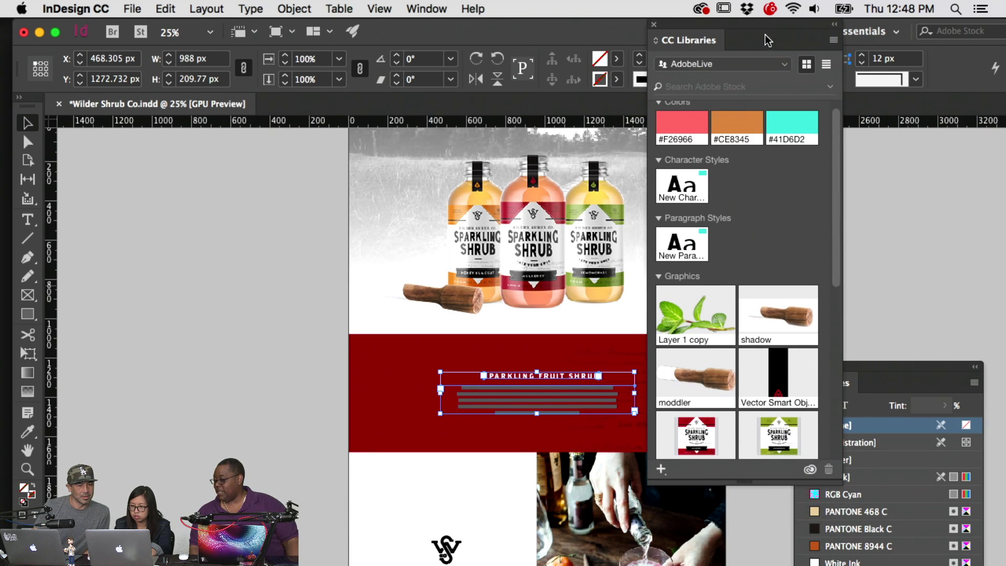
{"action": "left_click_drag", "start_coordinate": [765, 46], "coordinate": [888, 73]}
Place the mint sprig from the AdobeLive library over the muddler, about 416 by 212 px
{"action": "left_click_drag", "start_coordinate": [816, 338], "coordinate": [412, 412]}
{"action": "key", "text": "w"}
{"action": "key", "text": "w"}
{"action": "left_click", "coordinate": [724, 408]}
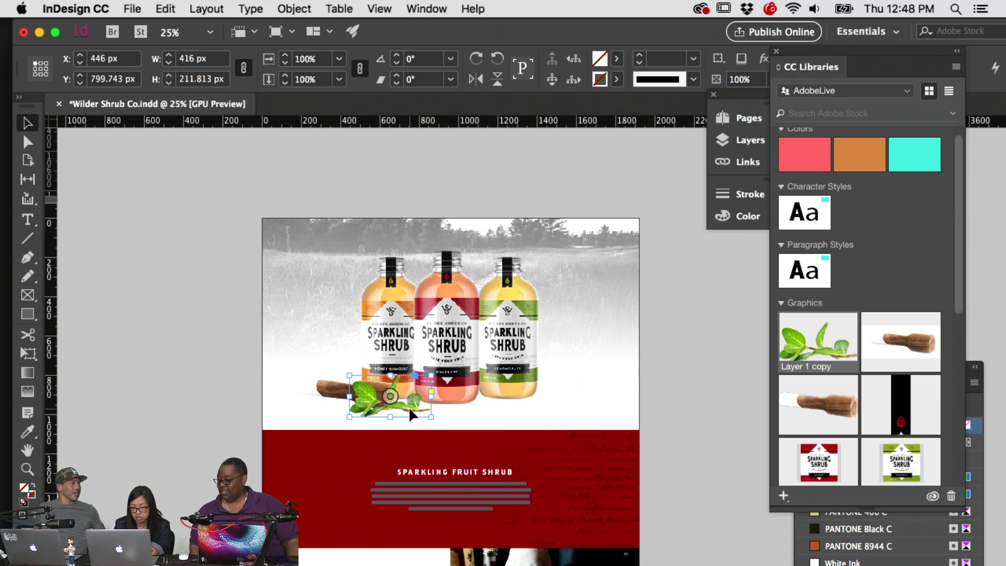
{"action": "left_click", "coordinate": [699, 411]}
Move the mint sprig to the foot of the Lemongrass bottle, at about X 1150 px, Y 783 px
{"action": "key", "text": "super+equal"}
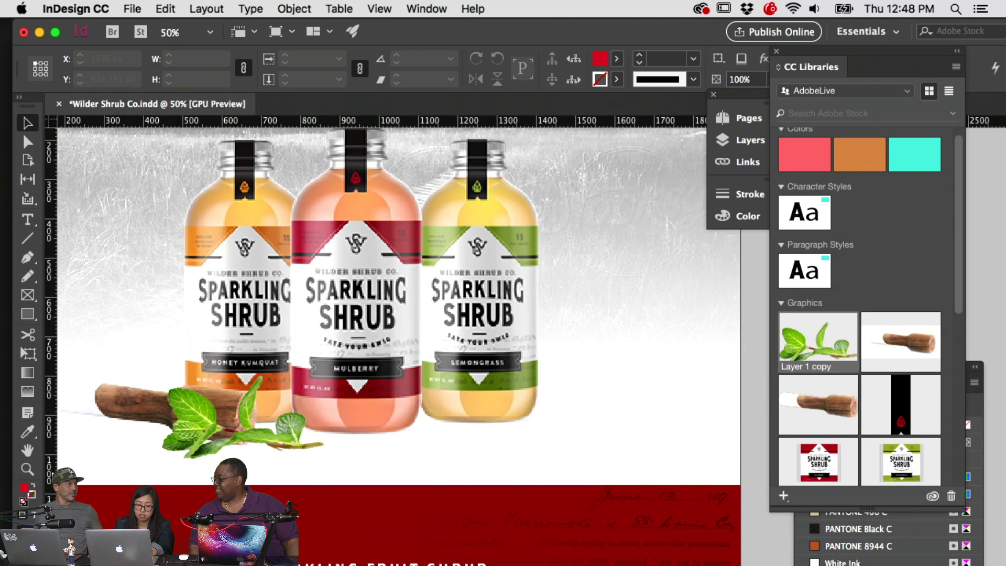
{"action": "left_click_drag", "start_coordinate": [290, 447], "coordinate": [562, 432]}
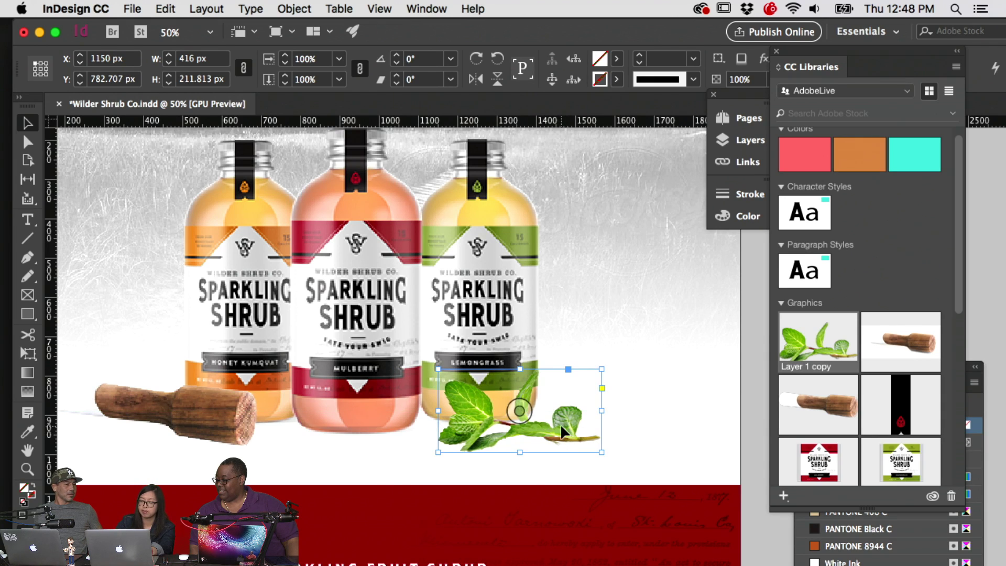
{"action": "key", "text": "super+minus"}
{"action": "left_click", "coordinate": [696, 434]}
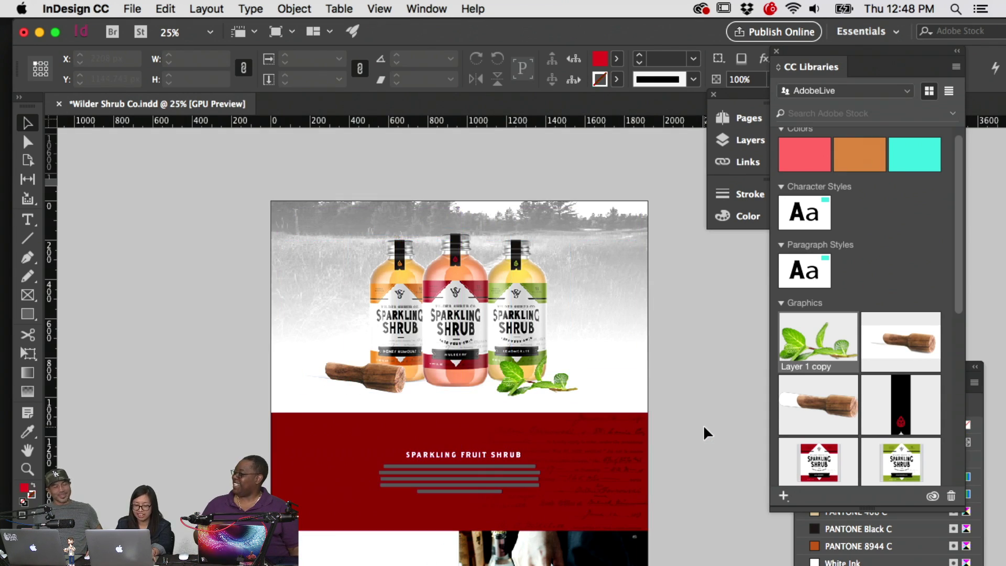
Save the document and export it to the Desktop as an Adobe PDF (Print) named SHRUB
{"action": "key", "text": "super+s"}
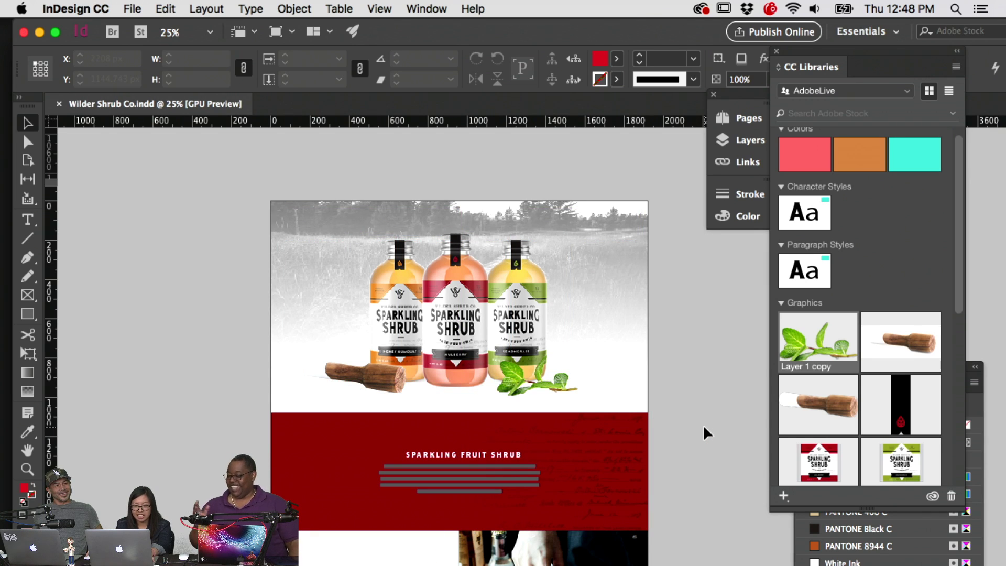
{"action": "key", "text": "super+e"}
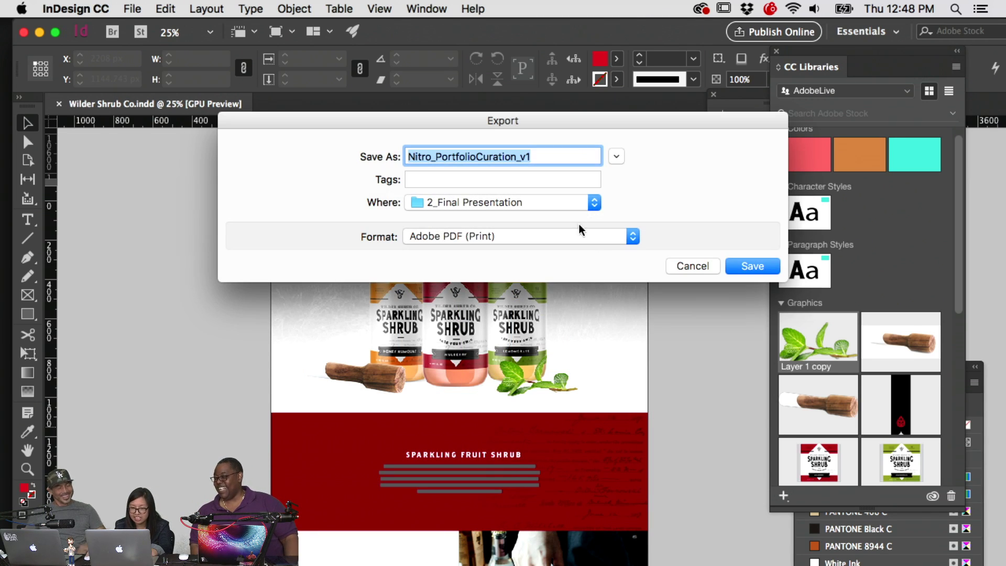
{"action": "left_click", "coordinate": [616, 156]}
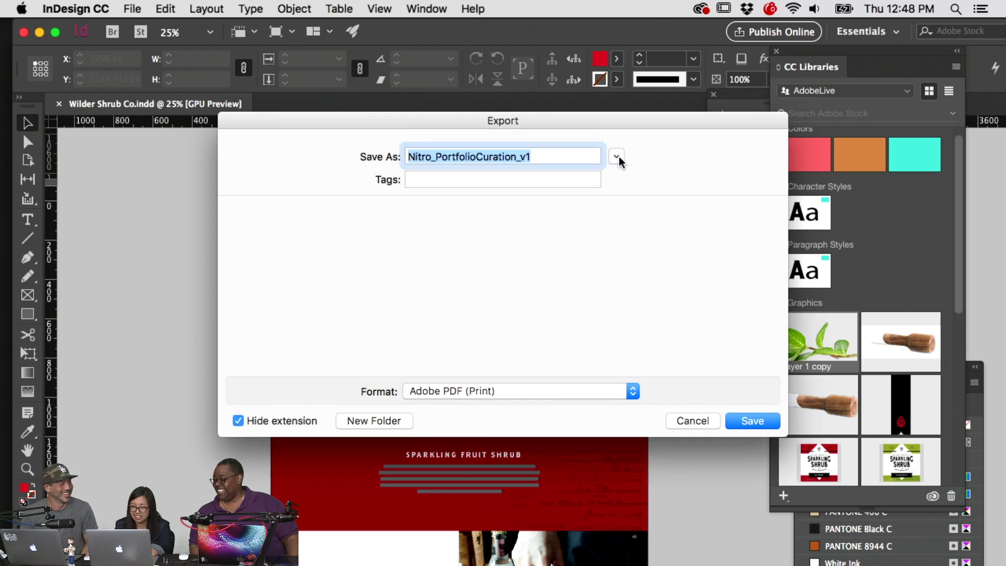
{"action": "left_click", "coordinate": [280, 368]}
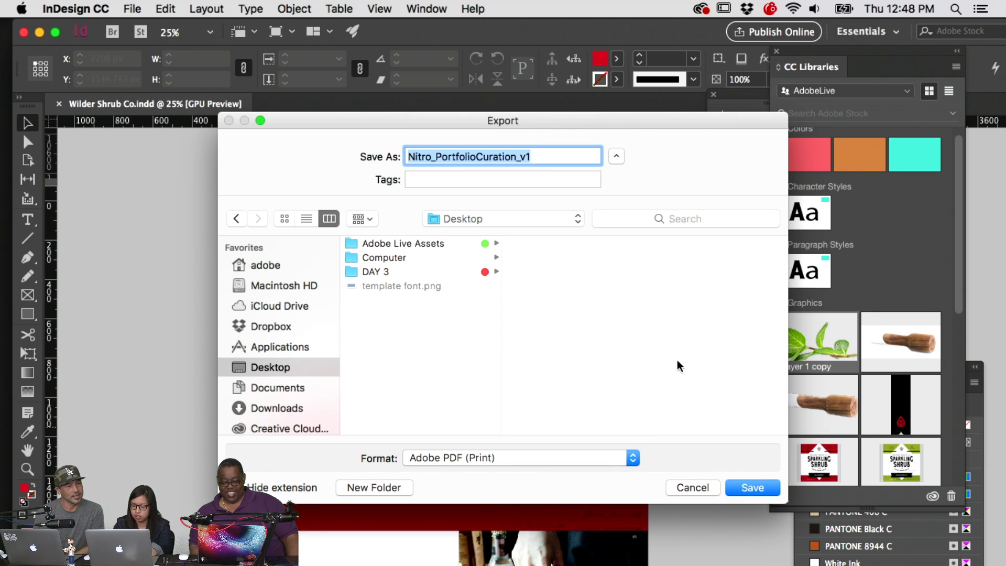
{"action": "key", "text": "BackSpace"}
{"action": "type", "text": "SHRUB"}
{"action": "key", "text": "Return"}
{"action": "left_click", "coordinate": [723, 524]}
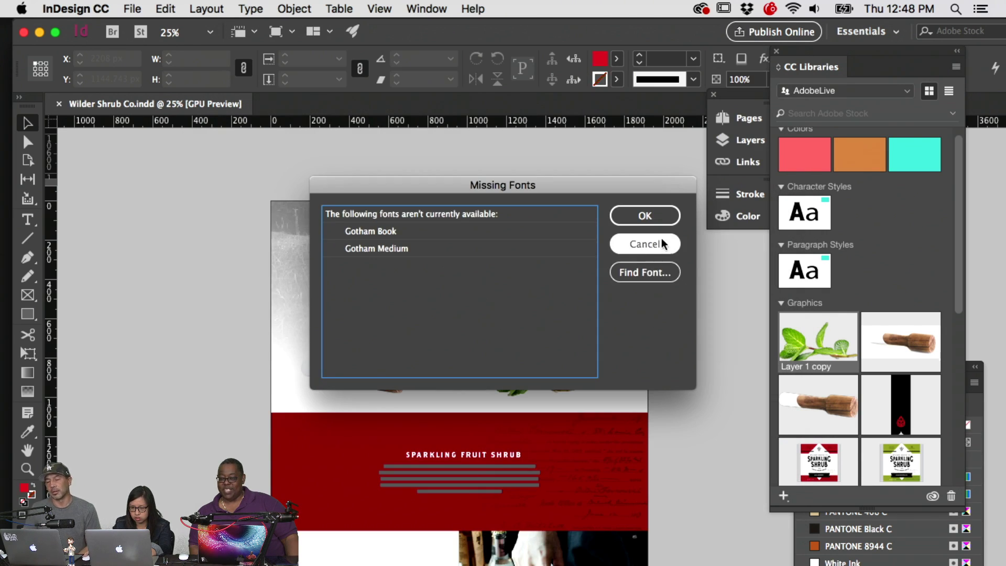
{"action": "left_click", "coordinate": [664, 246]}
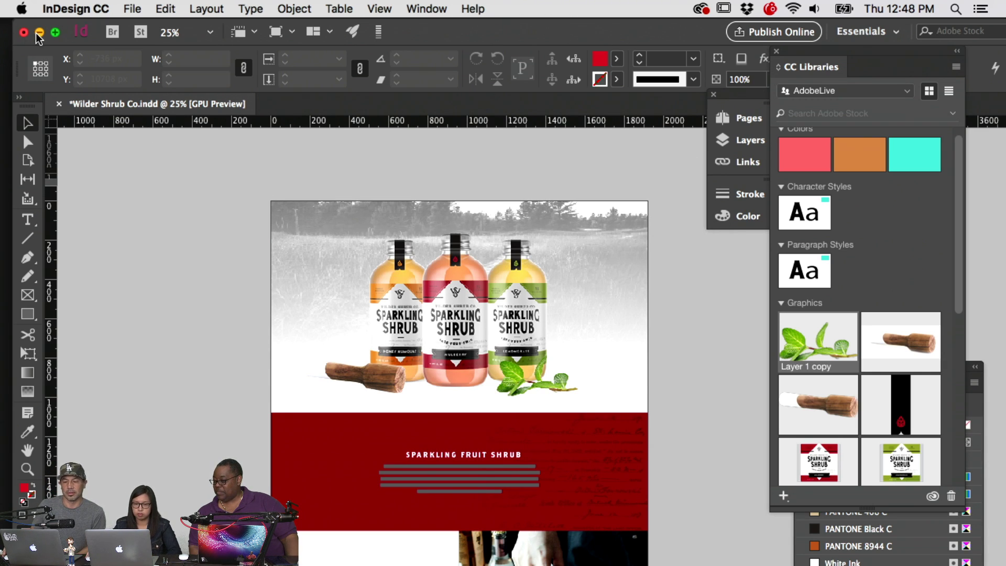
Minimize InDesign, open SHRUB.pdf from the desktop and view its second page in Preview
{"action": "left_click", "coordinate": [39, 32]}
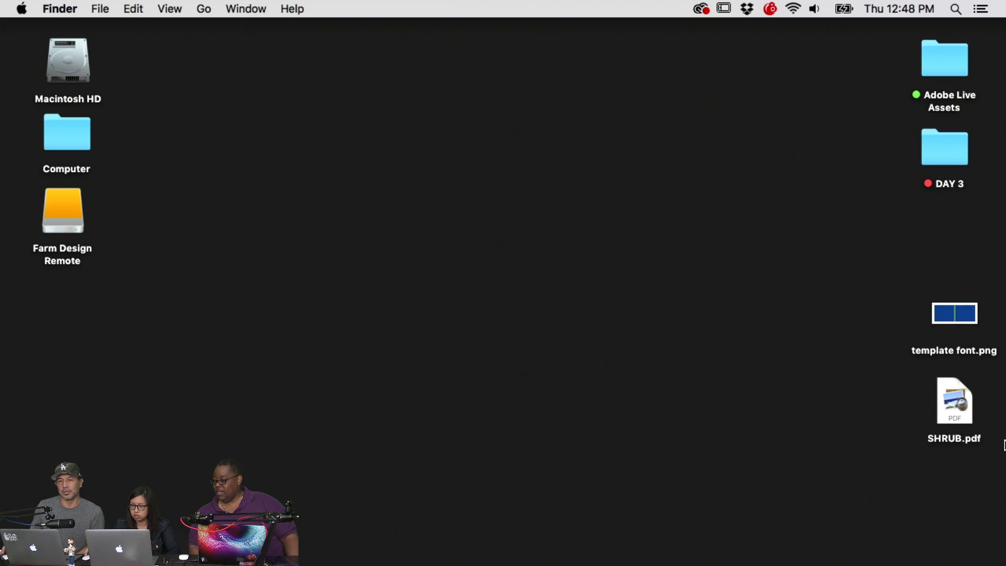
{"action": "left_click", "coordinate": [957, 401]}
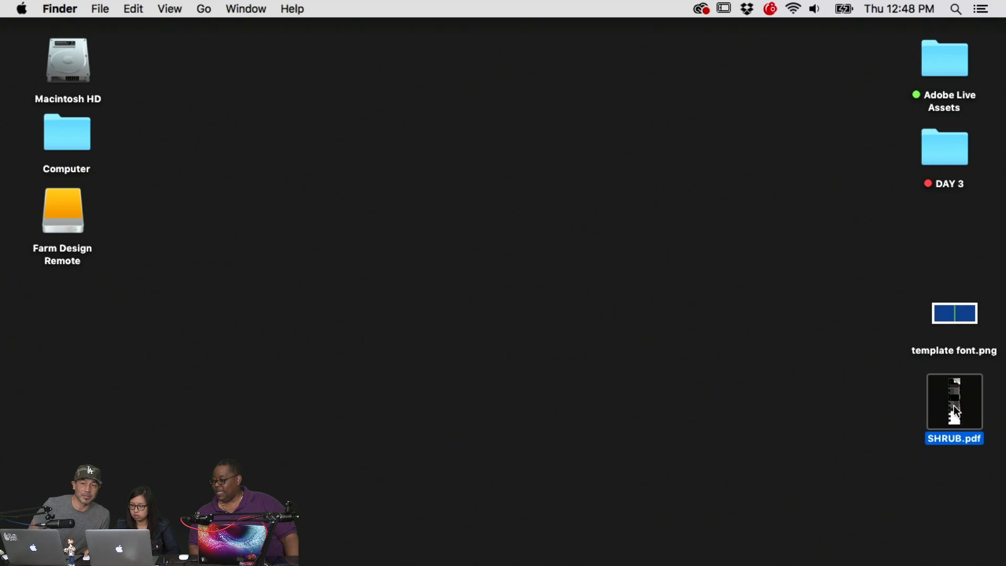
{"action": "double_click", "coordinate": [953, 405]}
{"action": "scroll", "coordinate": [127, 388], "scroll_direction": "down", "scroll_amount": 5}
{"action": "left_click", "coordinate": [105, 305]}
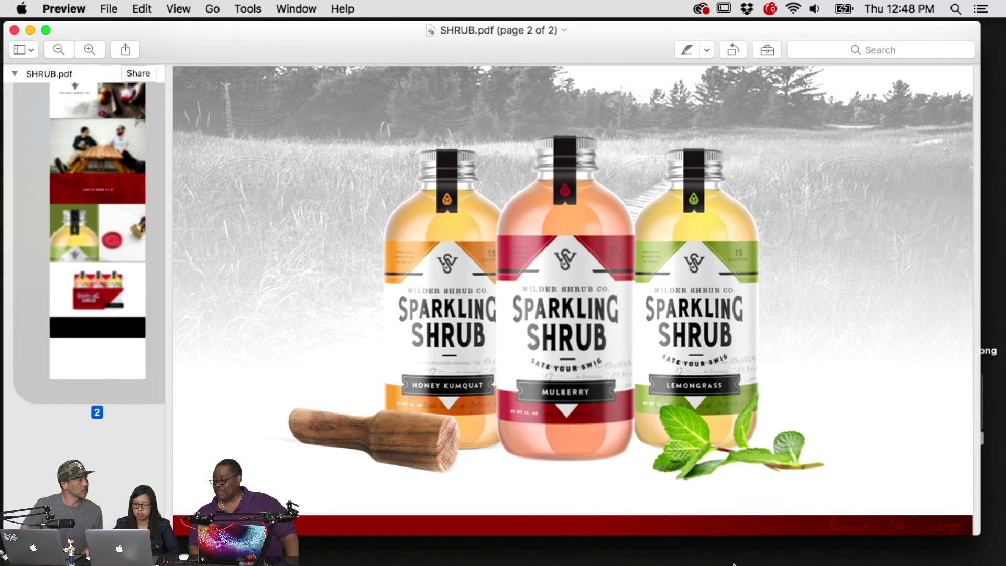
Switch back to InDesign, open the Publish Online introduction and dismiss it
{"action": "mouse_move", "coordinate": [733, 564]}
{"action": "left_click", "coordinate": [554, 547]}
{"action": "left_click", "coordinate": [729, 34]}
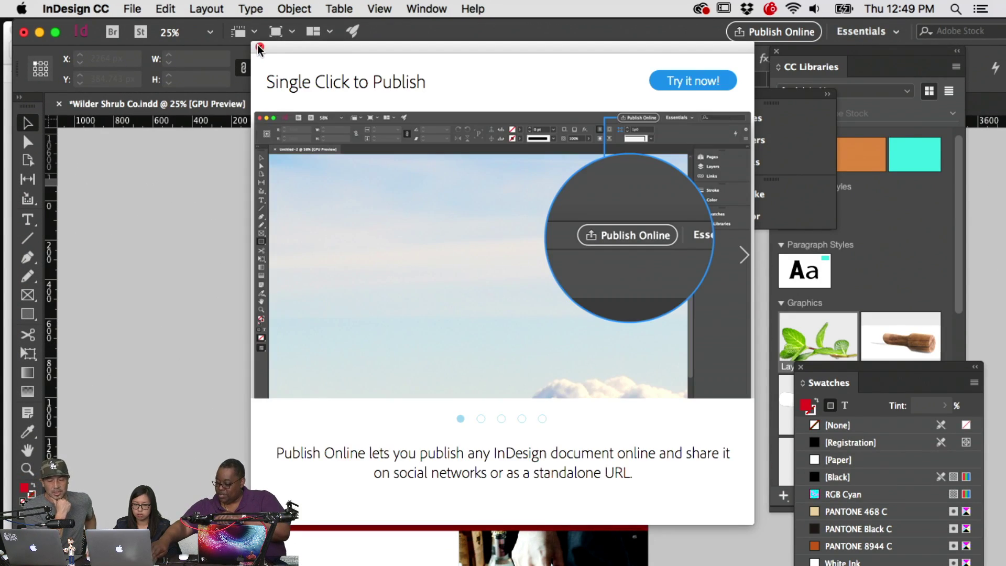
{"action": "left_click", "coordinate": [259, 48]}
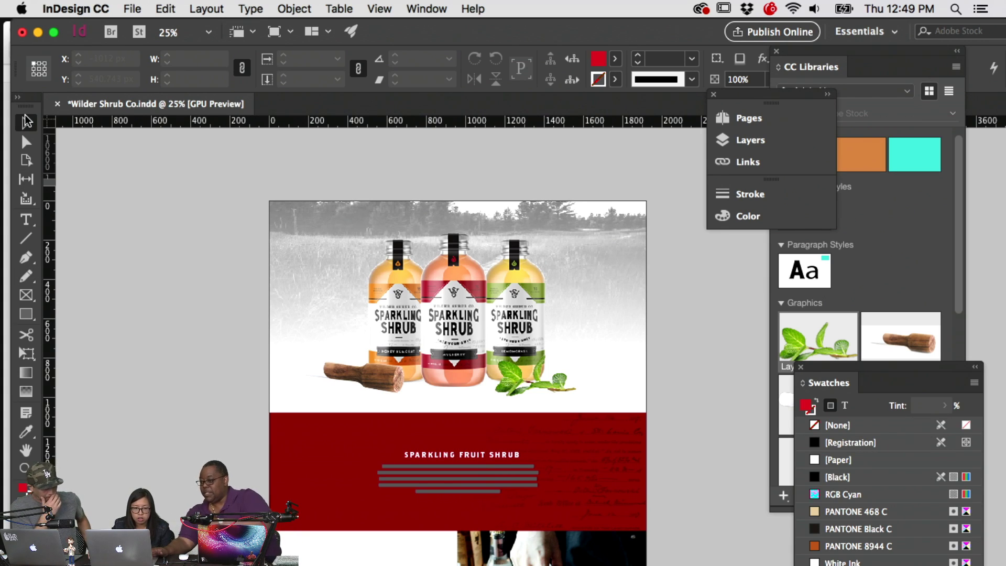
Resize the InDesign window to reach further down the screen and reposition it
{"action": "left_click", "coordinate": [54, 32]}
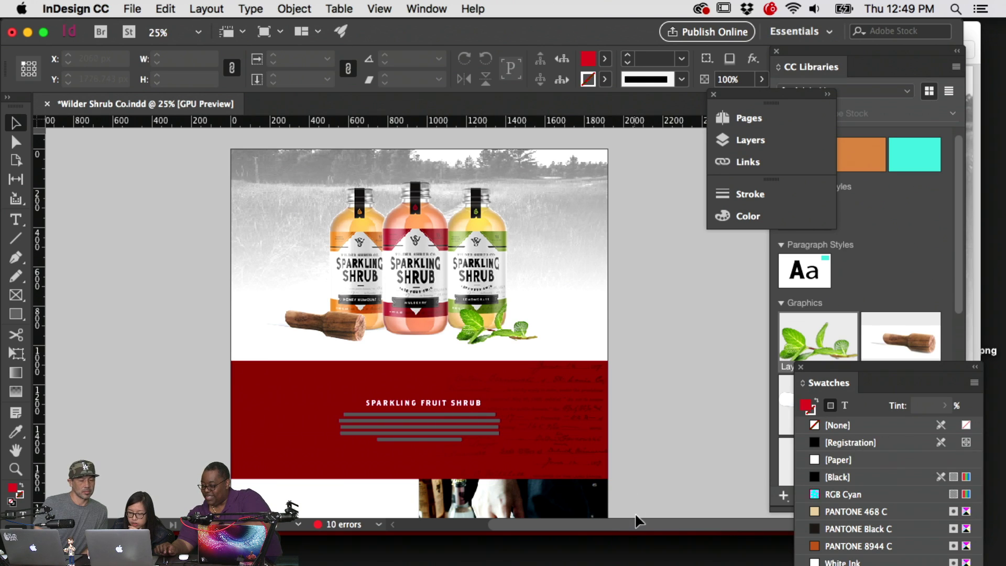
{"action": "left_click_drag", "start_coordinate": [632, 531], "coordinate": [632, 564]}
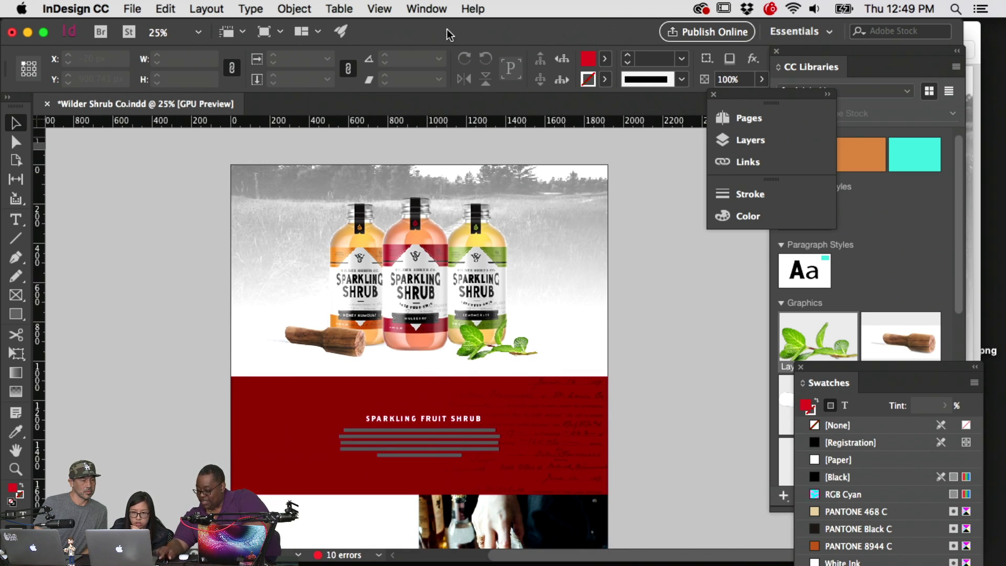
{"action": "left_click_drag", "start_coordinate": [447, 30], "coordinate": [457, 2]}
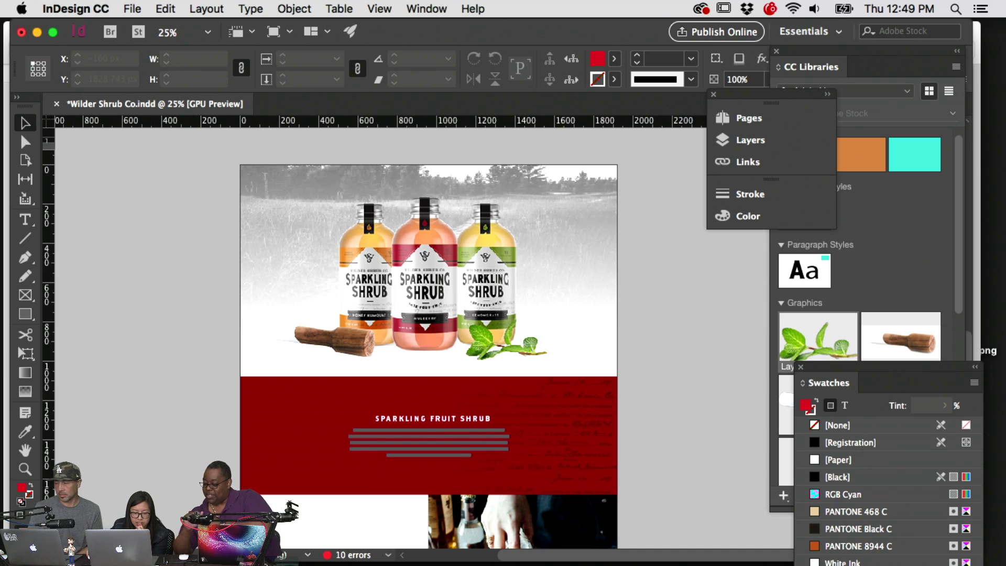
{"action": "key", "text": "w"}
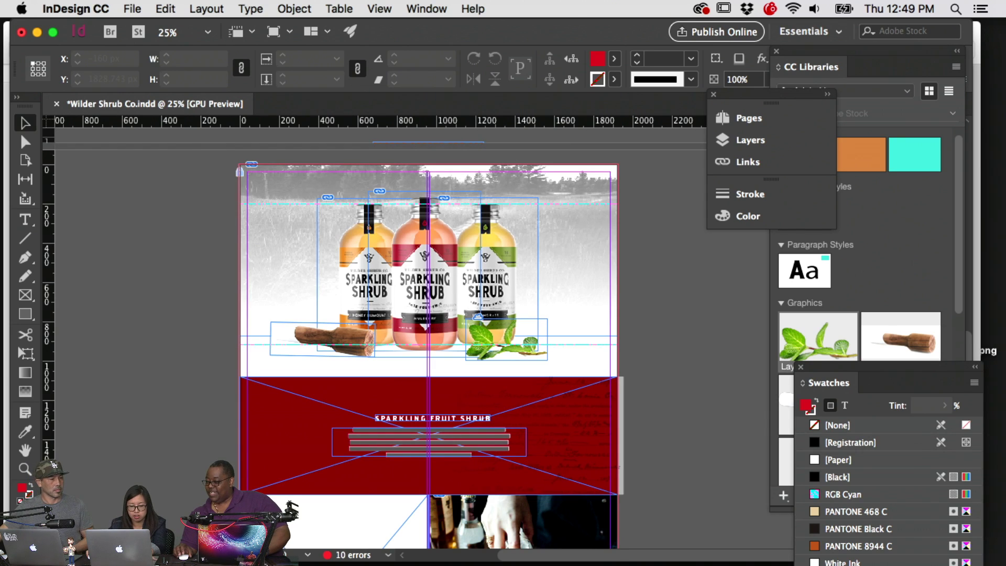
{"action": "key", "text": "w"}
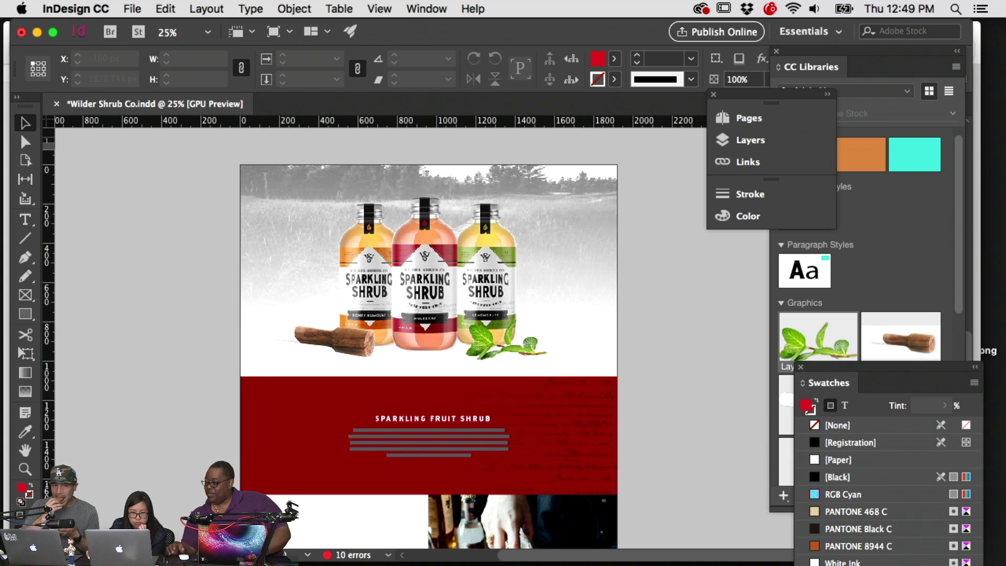
{"action": "left_click", "coordinate": [439, 9]}
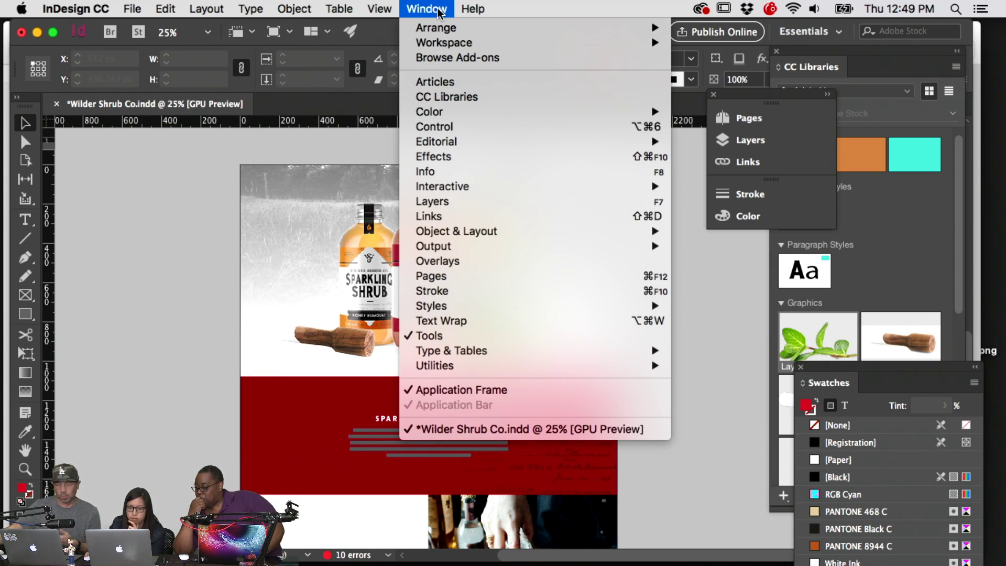
{"action": "mouse_move", "coordinate": [435, 29]}
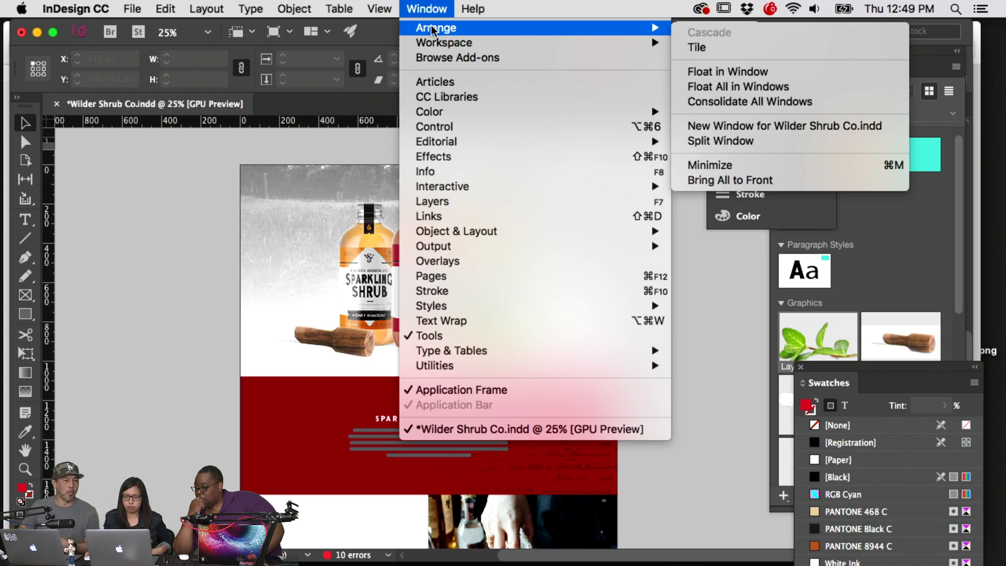
{"action": "mouse_move", "coordinate": [388, 6]}
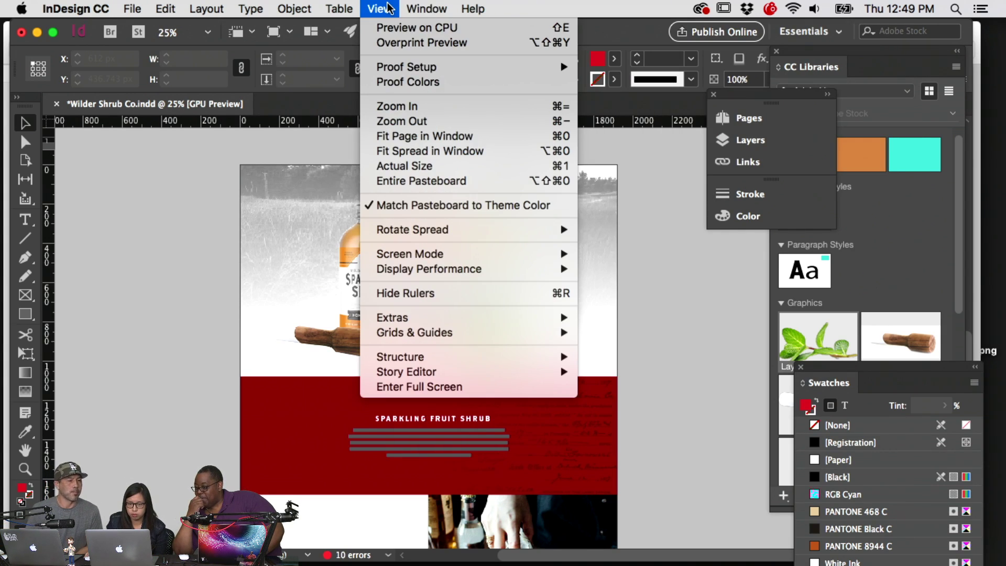
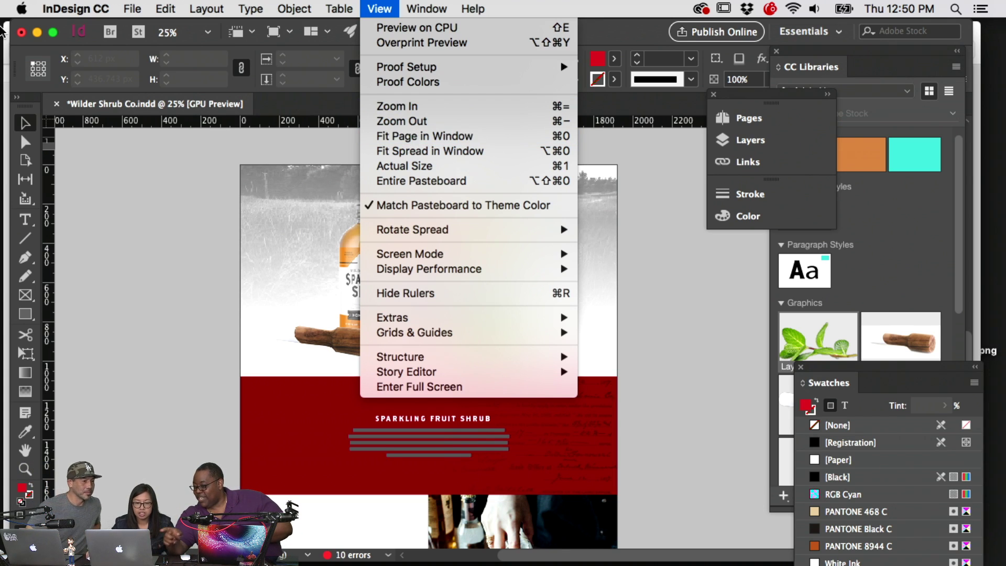
Expand the tools to two columns and change the screen mode to Presentation
{"action": "left_click", "coordinate": [15, 100]}
{"action": "left_click", "coordinate": [15, 98]}
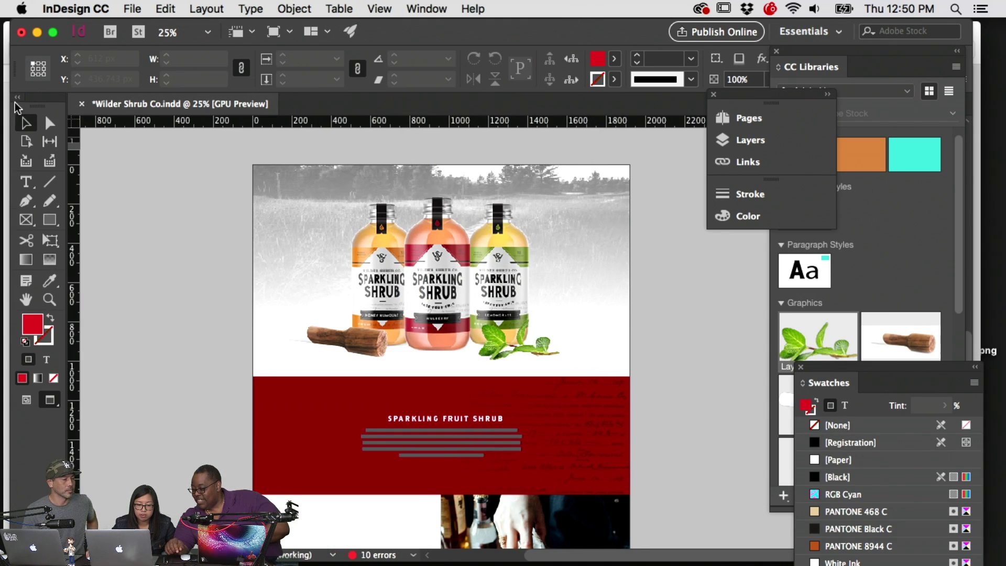
{"action": "left_click", "coordinate": [25, 401]}
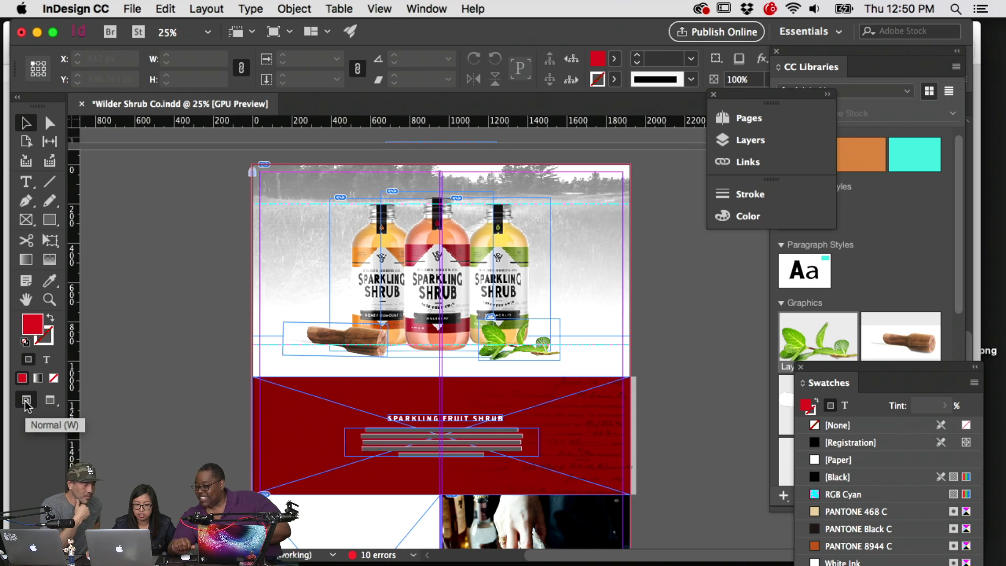
{"action": "left_click", "coordinate": [51, 401]}
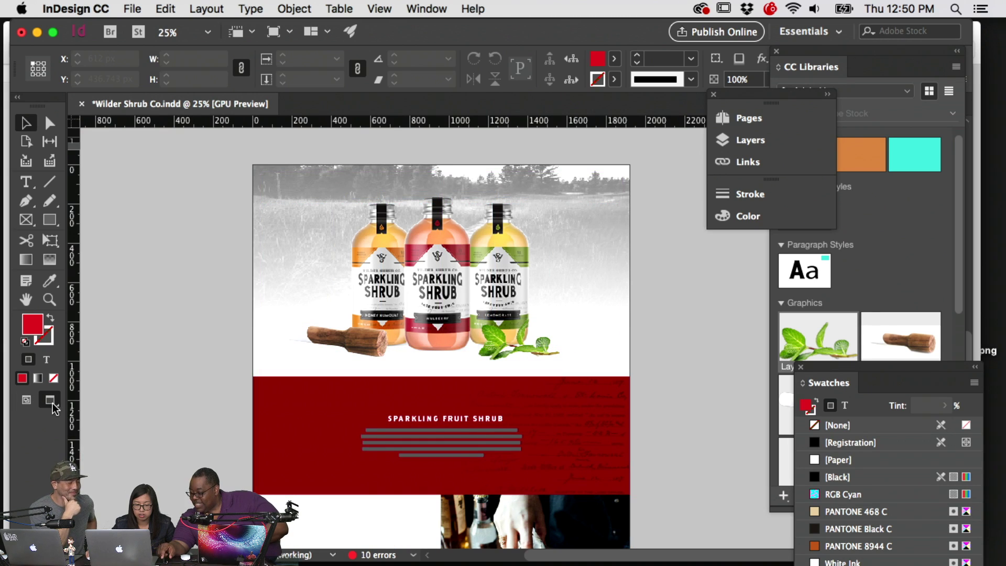
{"action": "left_click", "coordinate": [53, 404]}
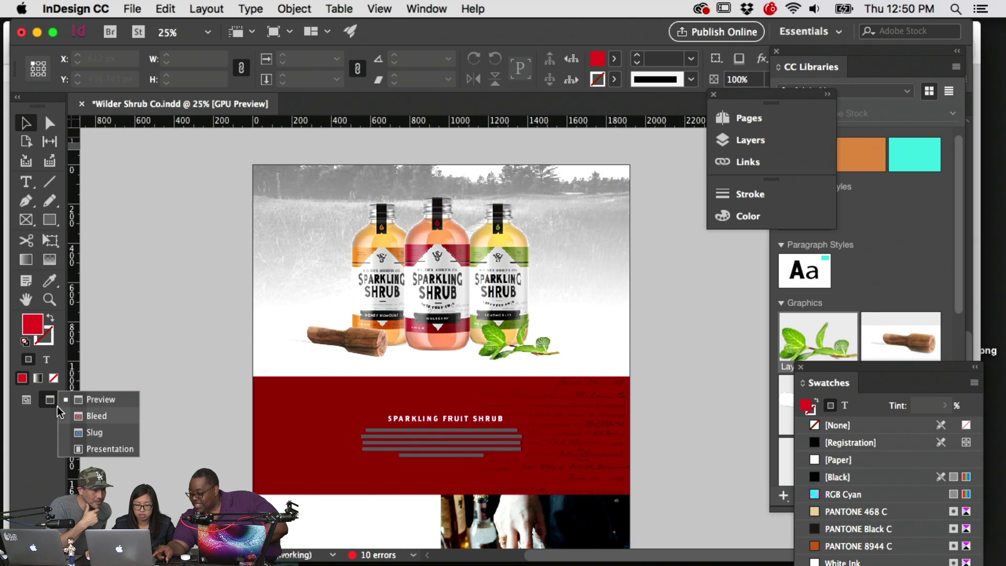
{"action": "left_click", "coordinate": [104, 449]}
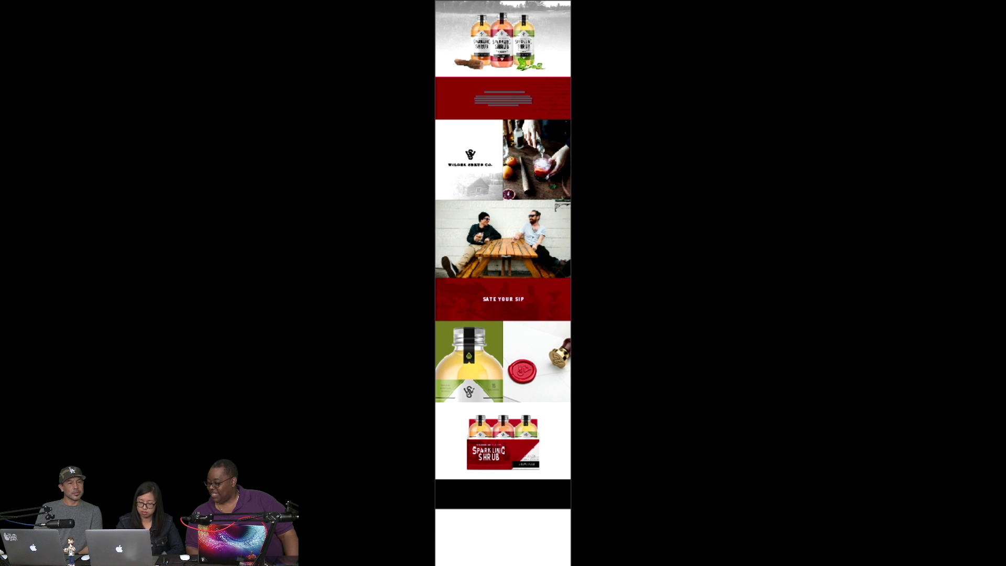
Exit Presentation mode and minimize the InDesign window to return to SHRUB.pdf in Preview
{"action": "key", "text": "Escape"}
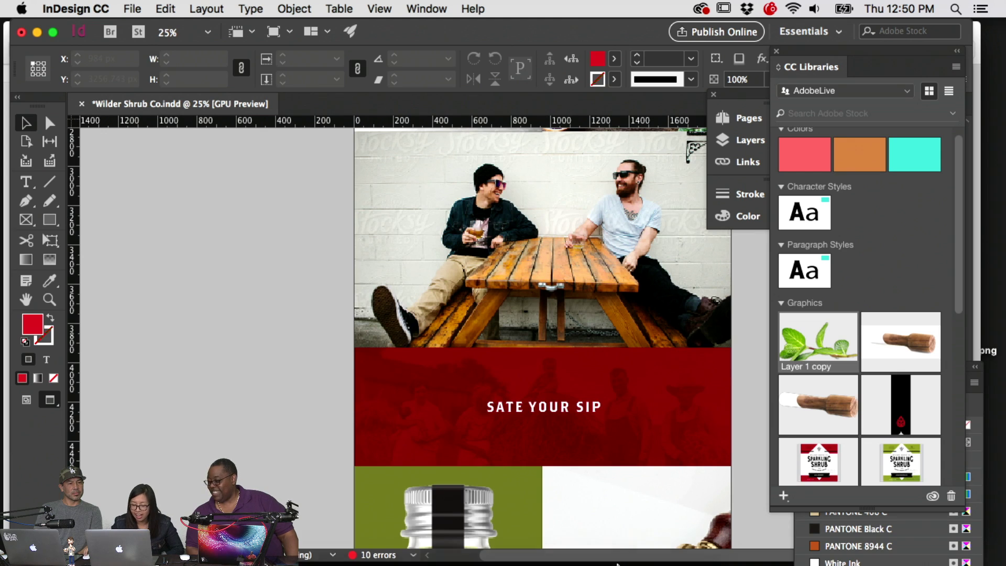
{"action": "left_click", "coordinate": [37, 34]}
{"action": "left_click", "coordinate": [46, 30]}
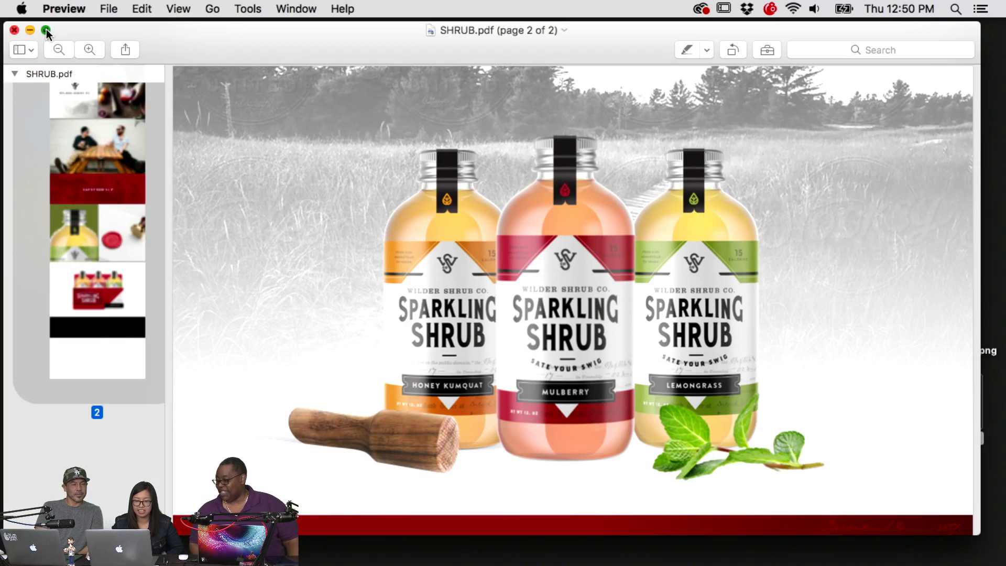
Show SHRUB.pdf full screen and enlarge page 2 until the three-bottle image at its top fills the screen width
{"action": "left_click", "coordinate": [46, 29]}
{"action": "key", "text": "super+equal"}
{"action": "key", "text": "super+equal"}
{"action": "key", "text": "super+equal"}
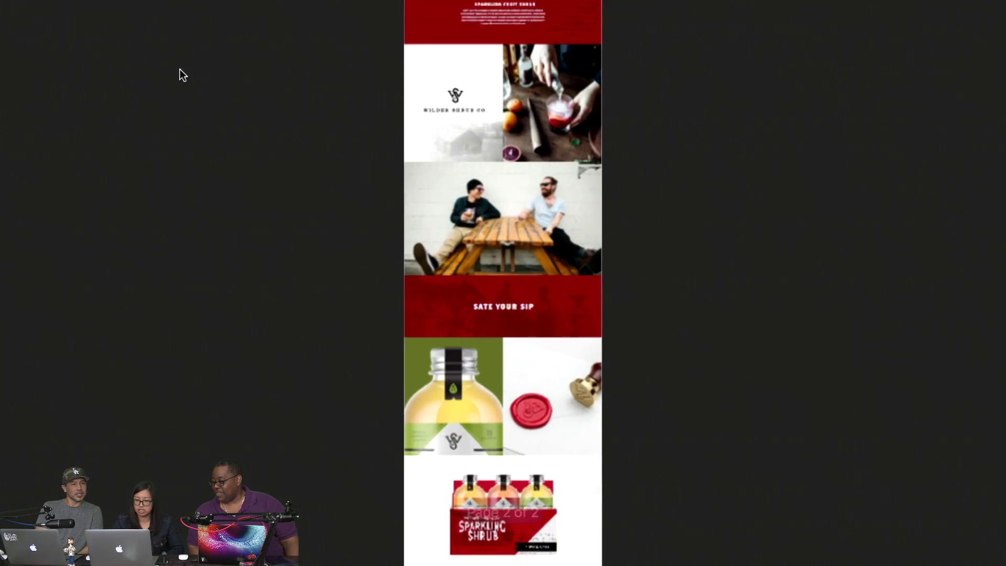
{"action": "scroll", "coordinate": [180, 69], "scroll_direction": "up", "scroll_amount": 10}
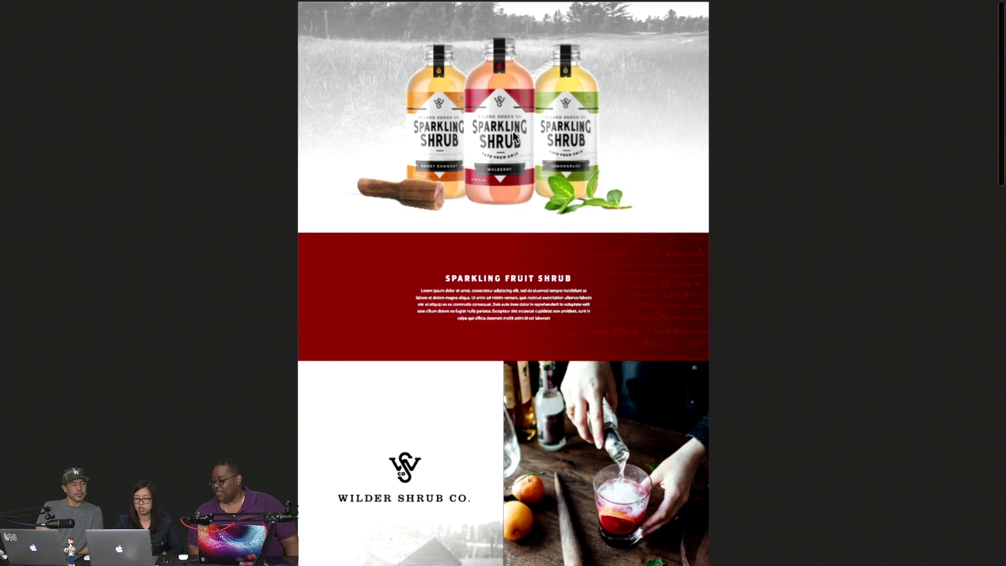
{"action": "scroll", "coordinate": [512, 135], "scroll_direction": "up", "scroll_amount": 5}
{"action": "scroll", "coordinate": [513, 132], "scroll_direction": "up", "scroll_amount": 4}
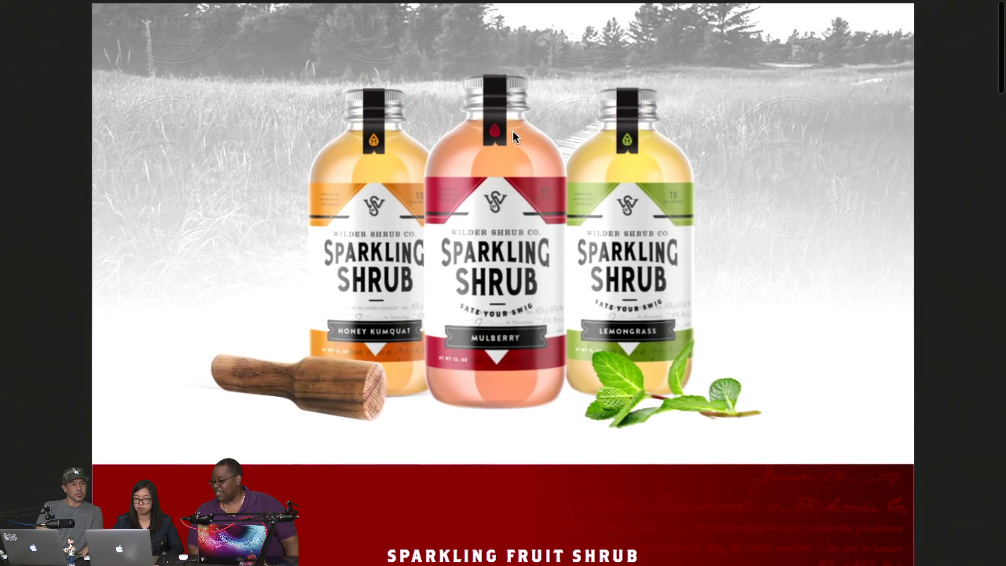
{"action": "scroll", "coordinate": [513, 131], "scroll_direction": "up", "scroll_amount": 2}
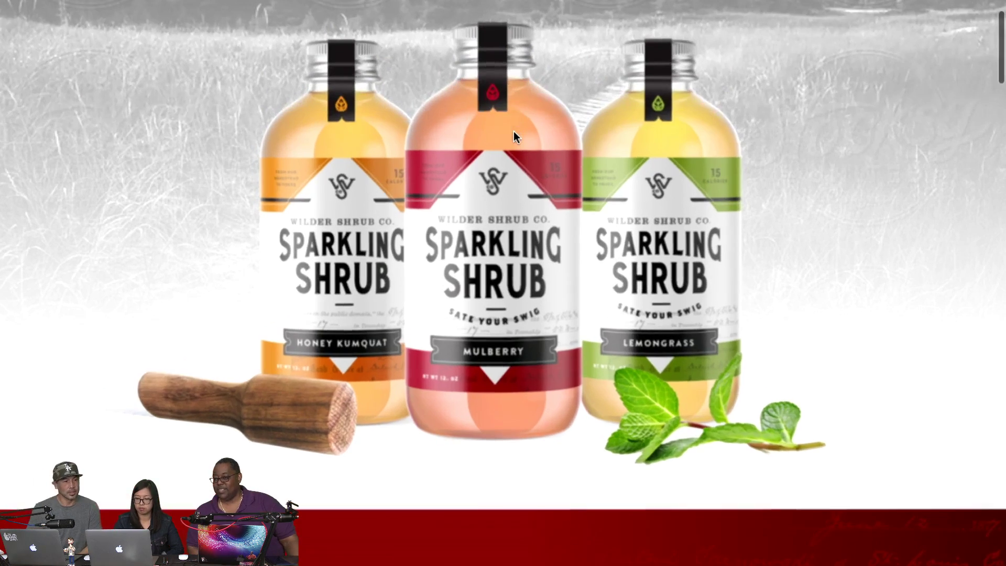
{"action": "scroll", "coordinate": [513, 132], "scroll_direction": "up", "scroll_amount": 2}
Examine page 2 from the bottle image through the text, logo, photo and wax seal sections to the page end, finishing at the six-pack case
{"action": "scroll", "coordinate": [509, 133], "scroll_direction": "down", "scroll_amount": 3}
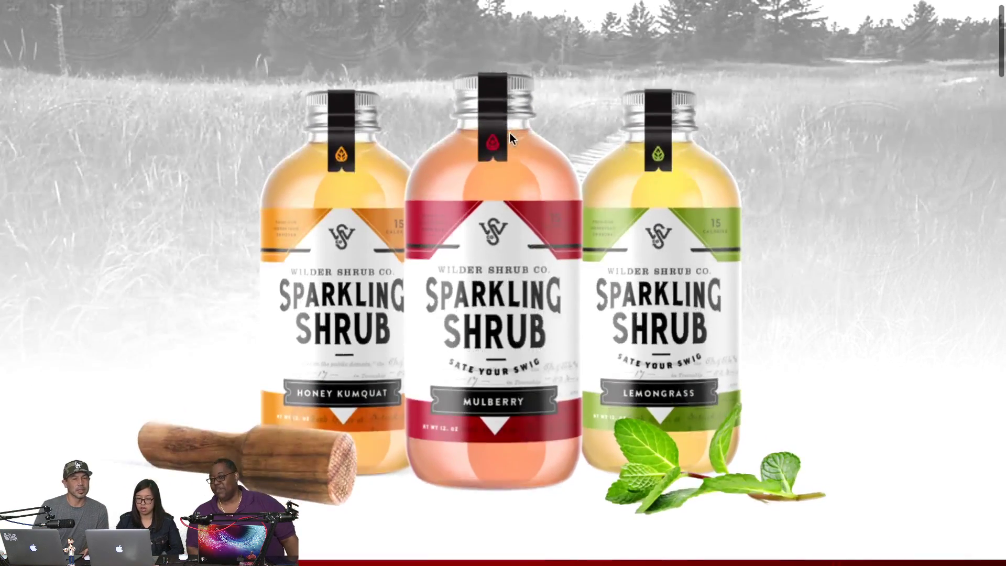
{"action": "scroll", "coordinate": [510, 133], "scroll_direction": "down", "scroll_amount": 7}
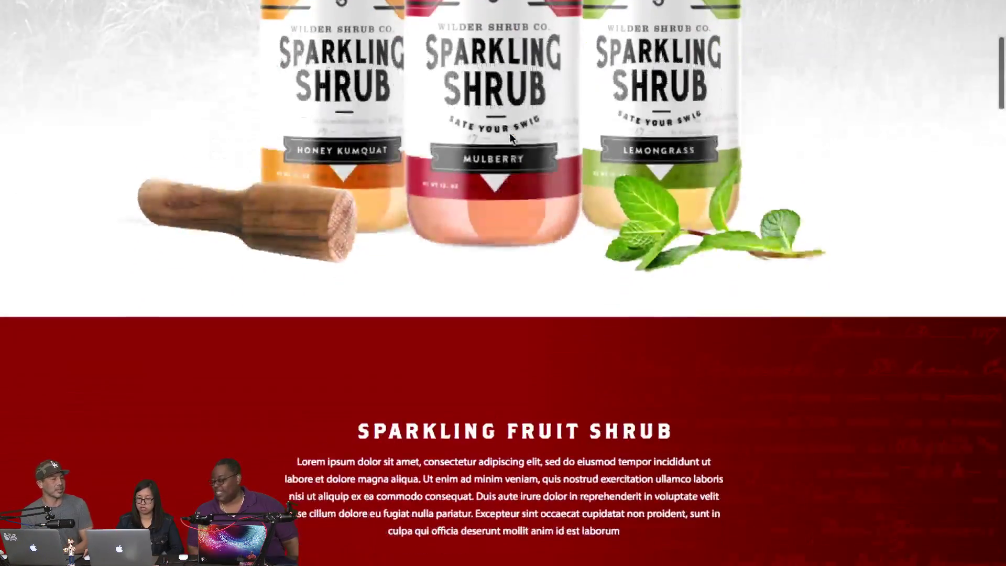
{"action": "scroll", "coordinate": [510, 133], "scroll_direction": "down", "scroll_amount": 2}
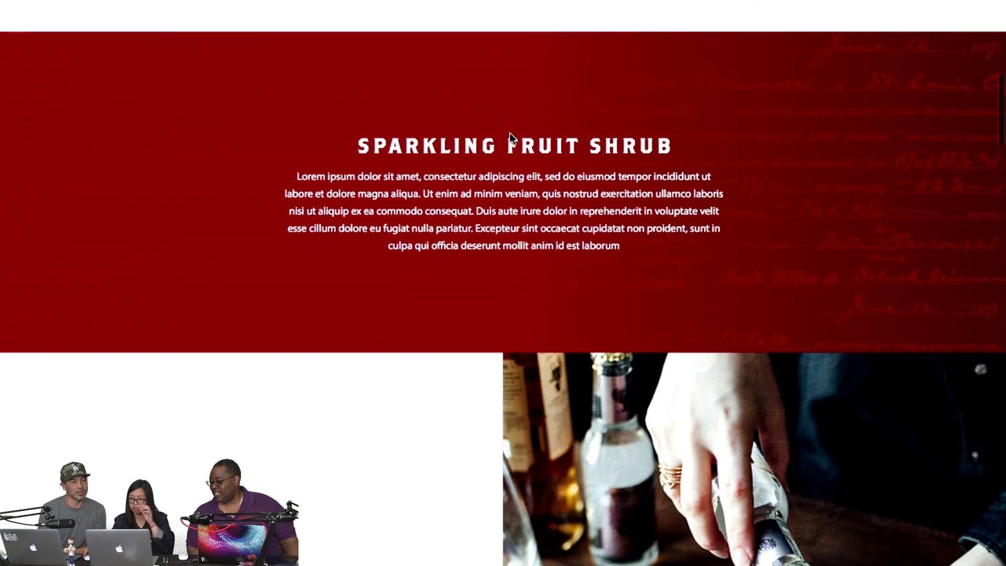
{"action": "scroll", "coordinate": [510, 133], "scroll_direction": "down", "scroll_amount": 4}
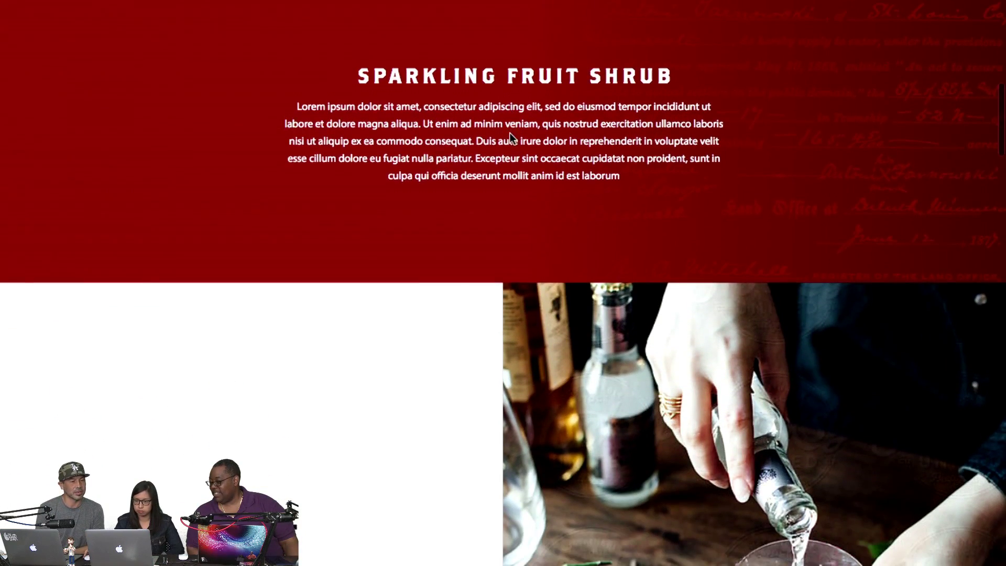
{"action": "scroll", "coordinate": [509, 133], "scroll_direction": "down", "scroll_amount": 3}
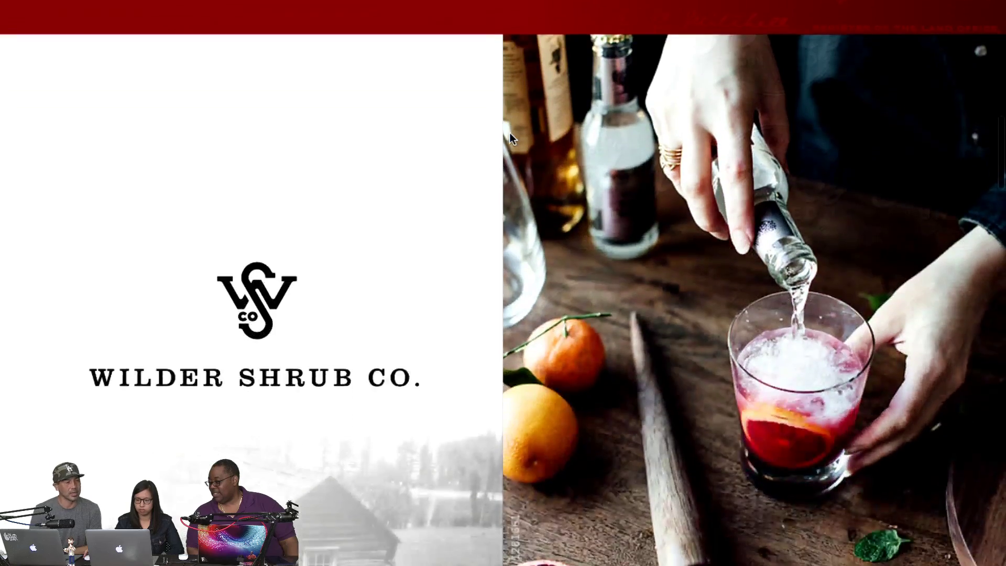
{"action": "scroll", "coordinate": [509, 133], "scroll_direction": "down", "scroll_amount": 4}
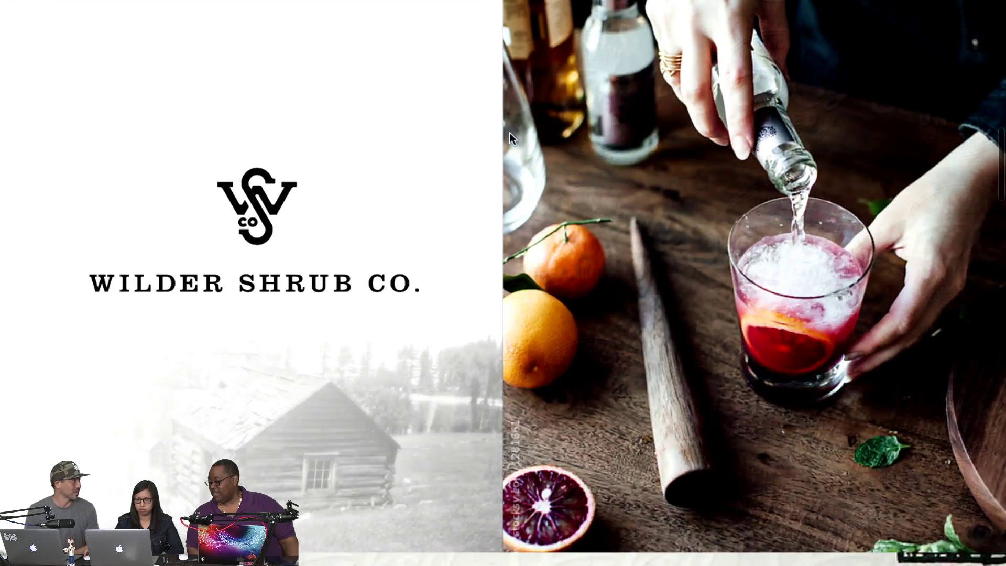
{"action": "scroll", "coordinate": [510, 134], "scroll_direction": "down", "scroll_amount": 10}
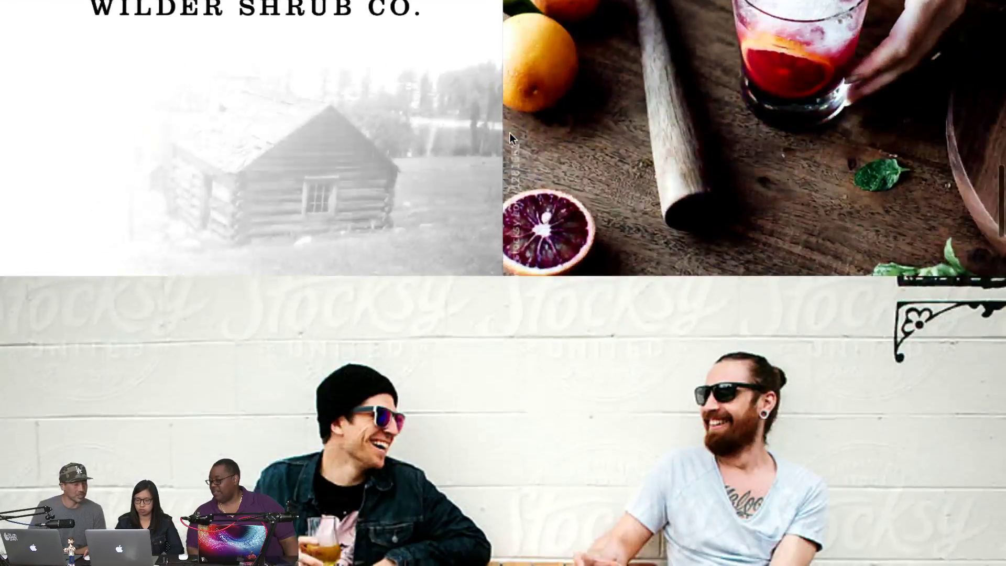
{"action": "scroll", "coordinate": [509, 133], "scroll_direction": "down", "scroll_amount": 7}
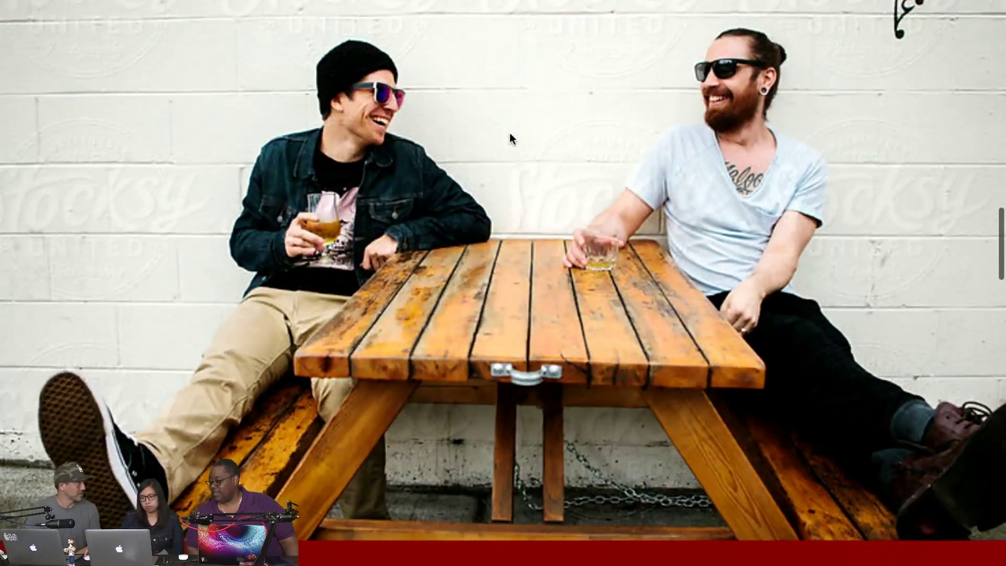
{"action": "scroll", "coordinate": [510, 133], "scroll_direction": "down", "scroll_amount": 4}
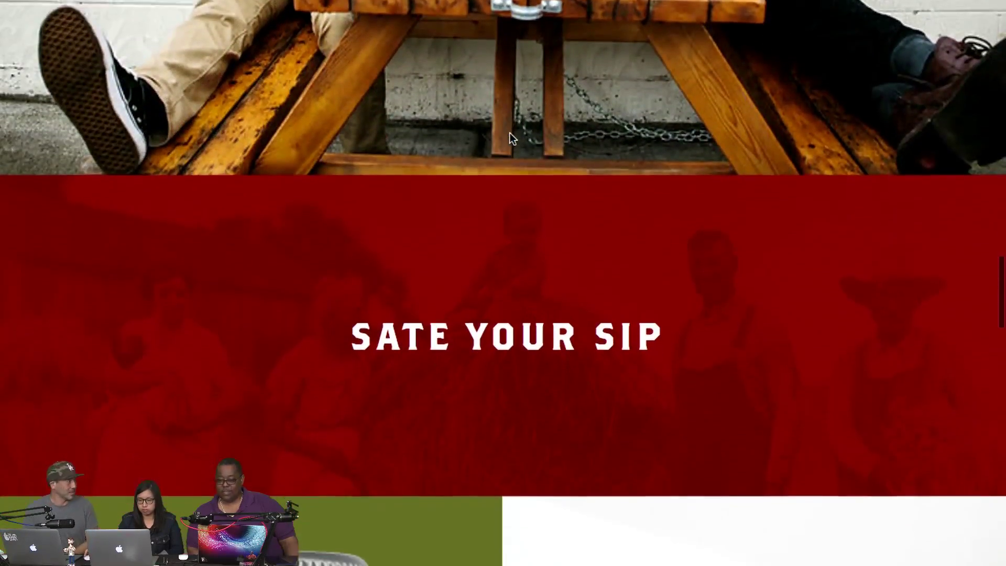
{"action": "scroll", "coordinate": [511, 133], "scroll_direction": "down", "scroll_amount": 6}
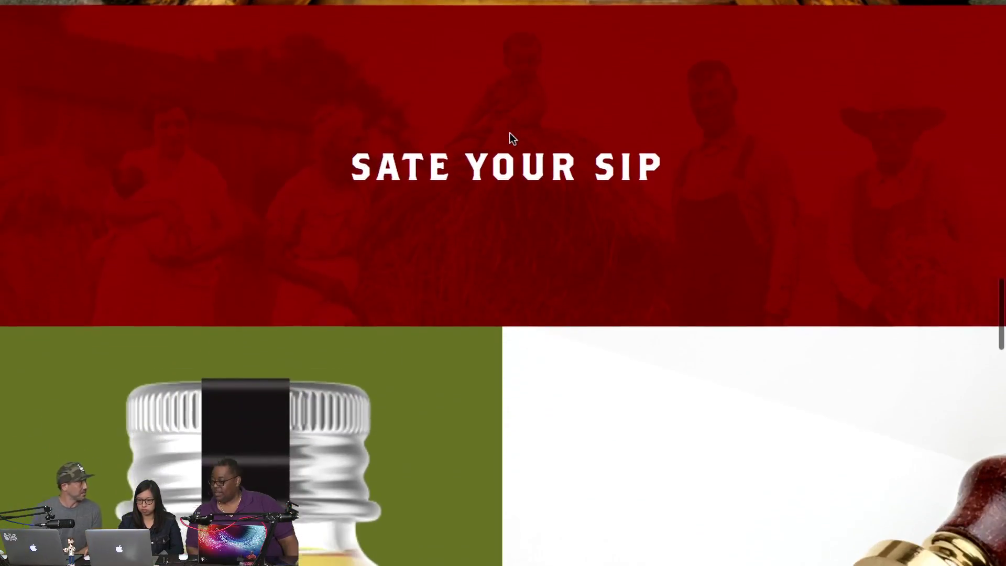
{"action": "scroll", "coordinate": [509, 135], "scroll_direction": "down", "scroll_amount": 3}
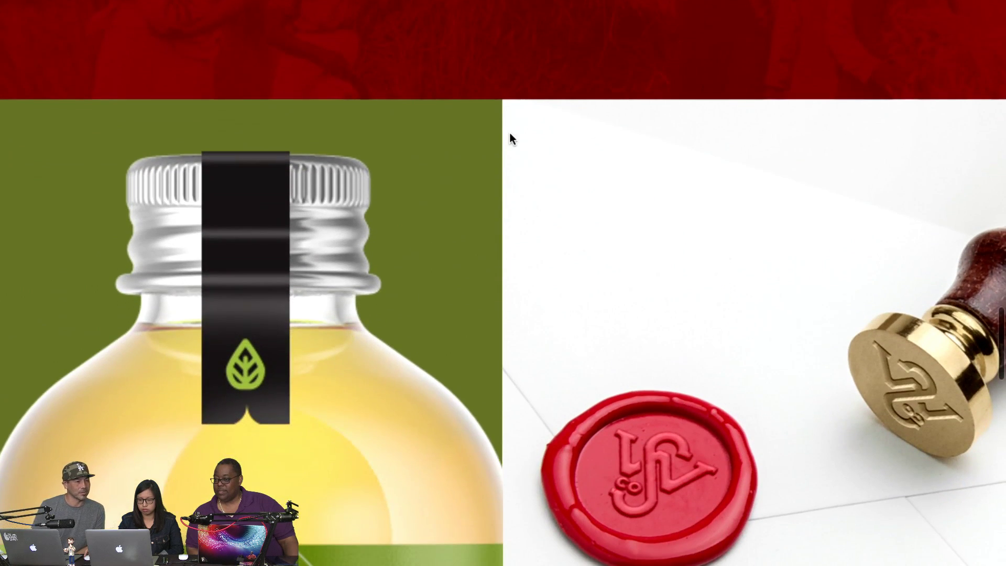
{"action": "scroll", "coordinate": [511, 134], "scroll_direction": "down", "scroll_amount": 6}
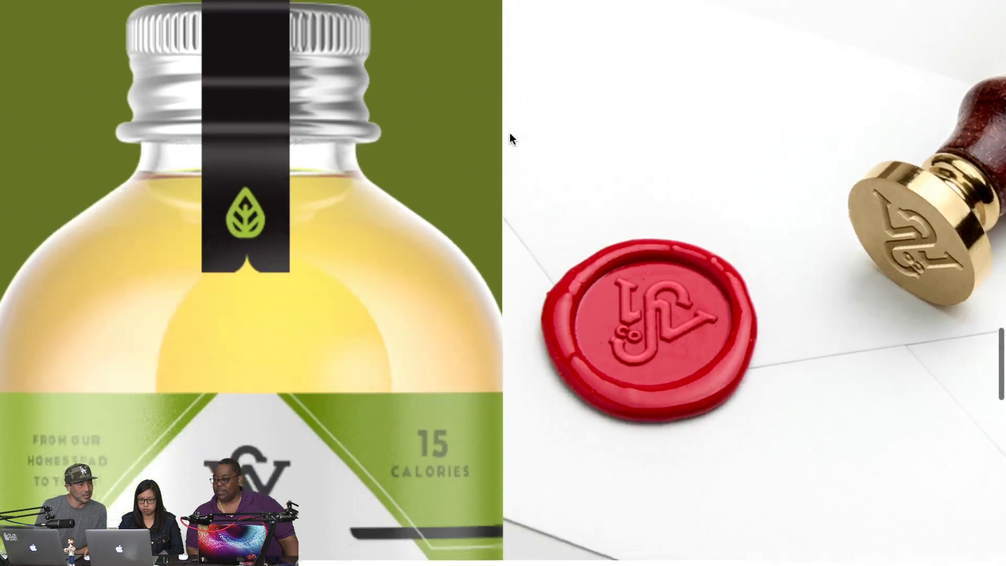
{"action": "scroll", "coordinate": [509, 133], "scroll_direction": "up", "scroll_amount": 2}
{"action": "scroll", "coordinate": [508, 133], "scroll_direction": "down", "scroll_amount": 6}
{"action": "scroll", "coordinate": [508, 133], "scroll_direction": "down", "scroll_amount": 7}
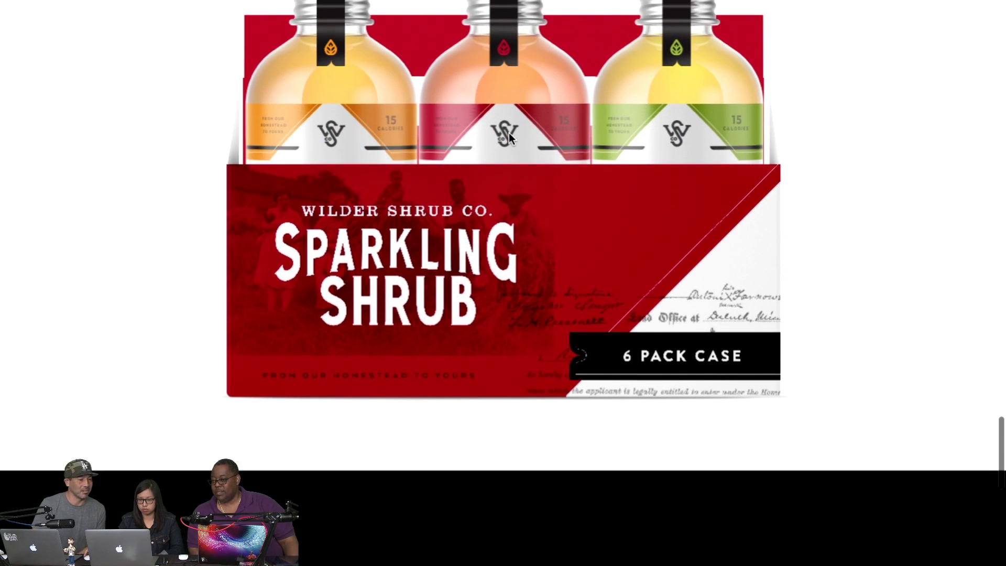
{"action": "scroll", "coordinate": [546, 202], "scroll_direction": "down", "scroll_amount": 6}
{"action": "scroll", "coordinate": [545, 200], "scroll_direction": "down", "scroll_amount": 5}
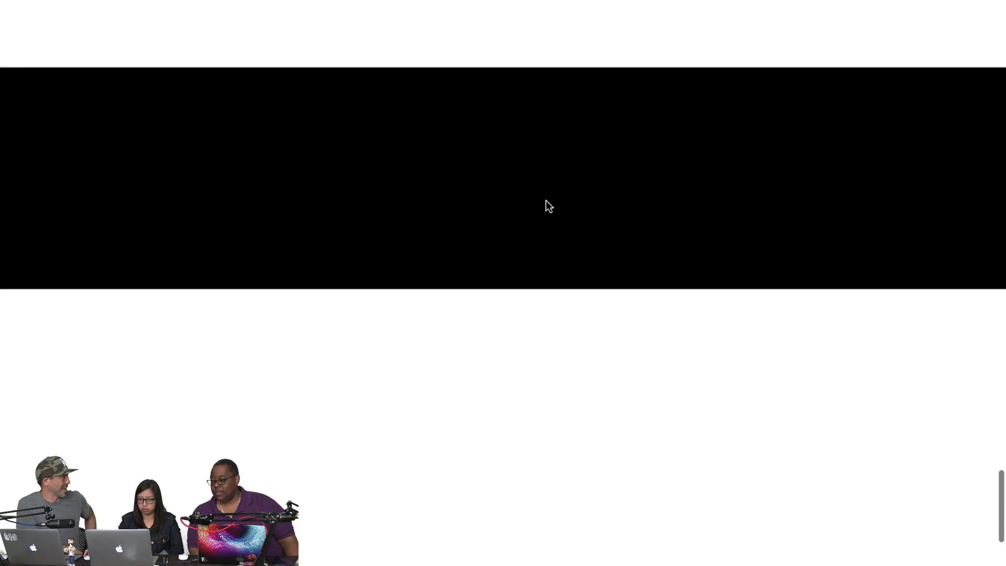
{"action": "scroll", "coordinate": [546, 198], "scroll_direction": "up", "scroll_amount": 14}
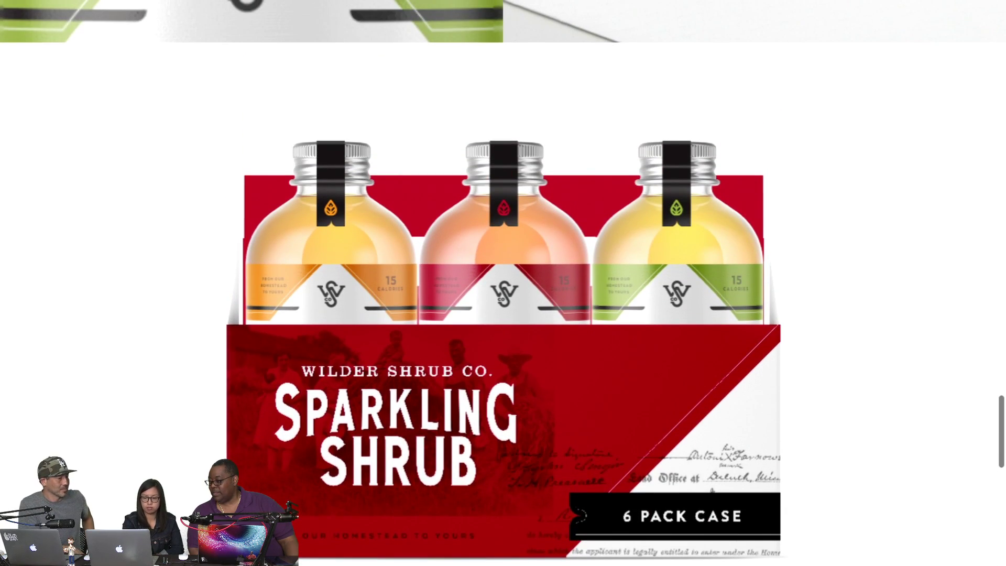
Exit full screen and bring the three-bottle image of page 2 back into view
{"action": "key", "text": "Escape"}
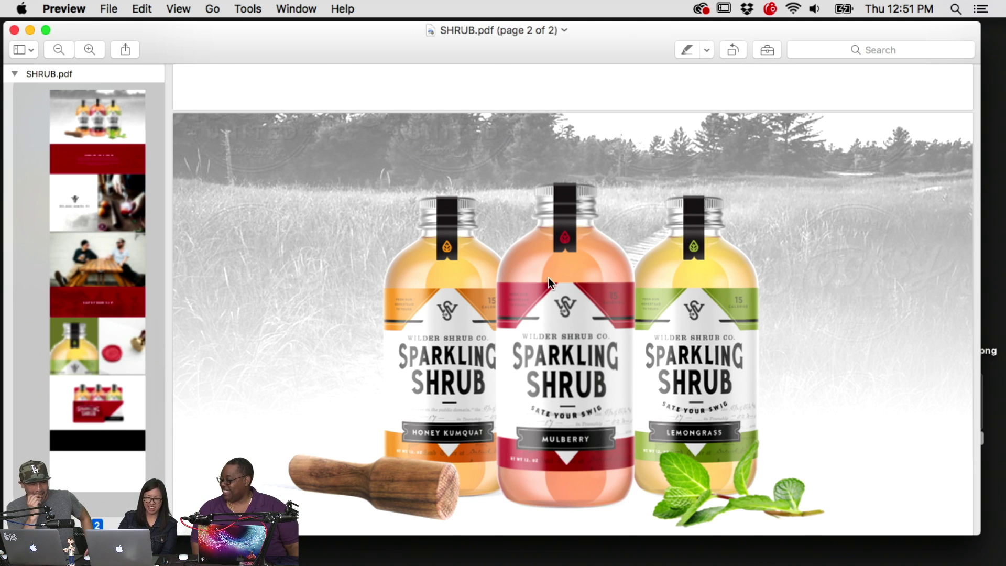
{"action": "scroll", "coordinate": [548, 277], "scroll_direction": "up", "scroll_amount": 4}
{"action": "scroll", "coordinate": [548, 279], "scroll_direction": "down", "scroll_amount": 5}
{"action": "scroll", "coordinate": [548, 284], "scroll_direction": "up", "scroll_amount": 1}
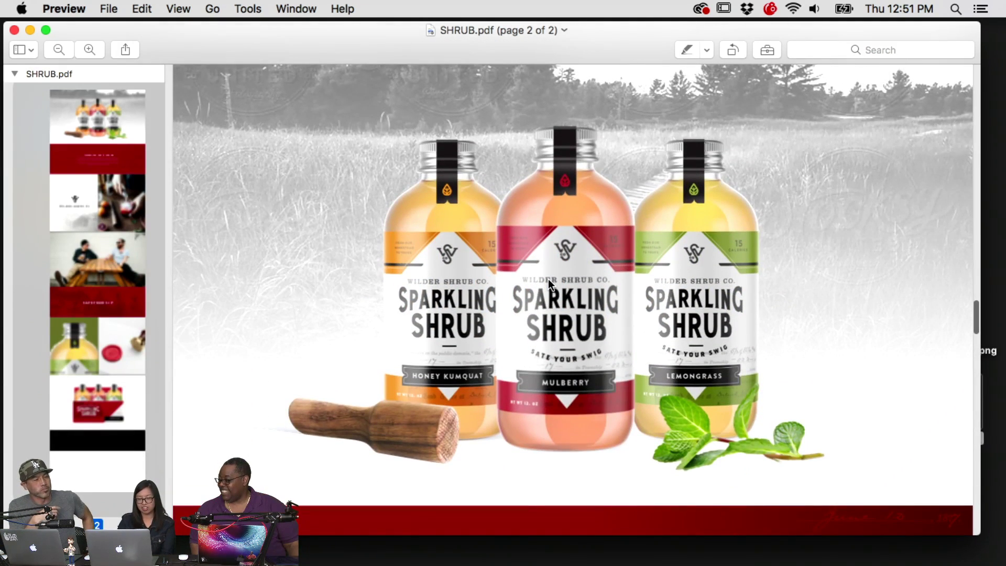